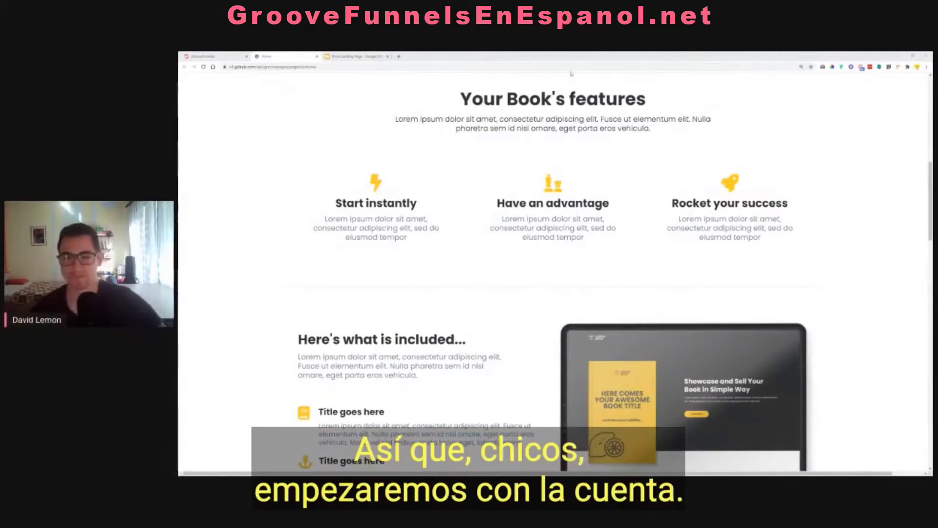
Step: Switch to the Book Landing Page slides and review the first two build stages, through pulling in the building blocks
{"action": "scroll", "coordinate": [578, 270], "scroll_direction": "up", "scroll_amount": 10}
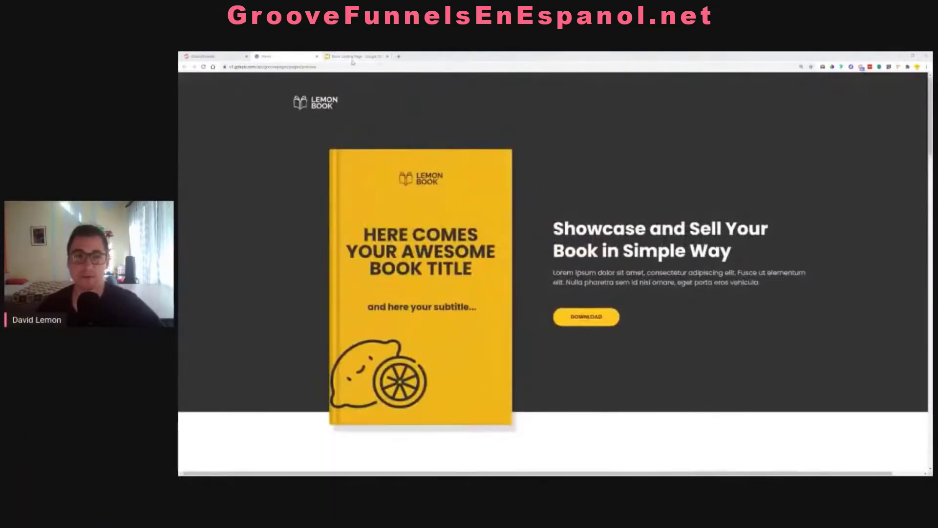
{"action": "left_click", "coordinate": [345, 56]}
{"action": "left_click", "coordinate": [239, 198]}
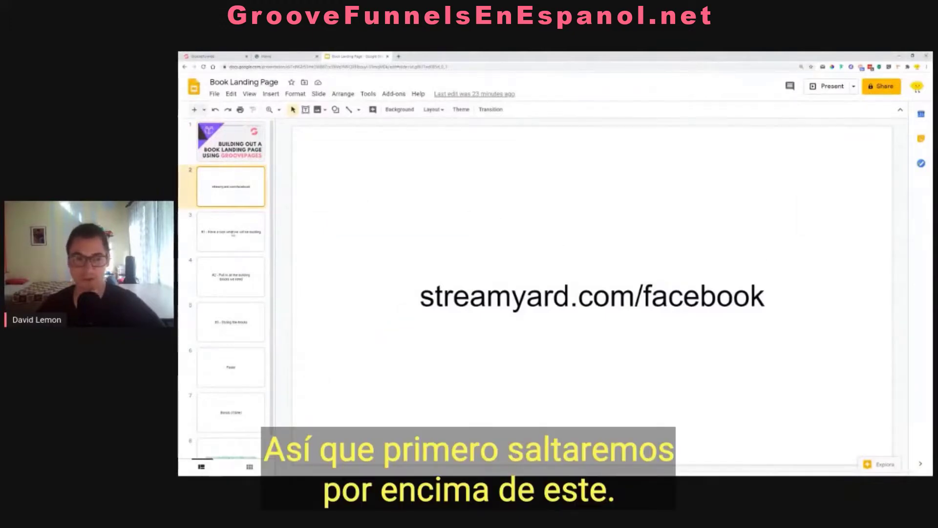
{"action": "left_click", "coordinate": [233, 233]}
{"action": "left_click_drag", "start_coordinate": [381, 298], "coordinate": [470, 416]}
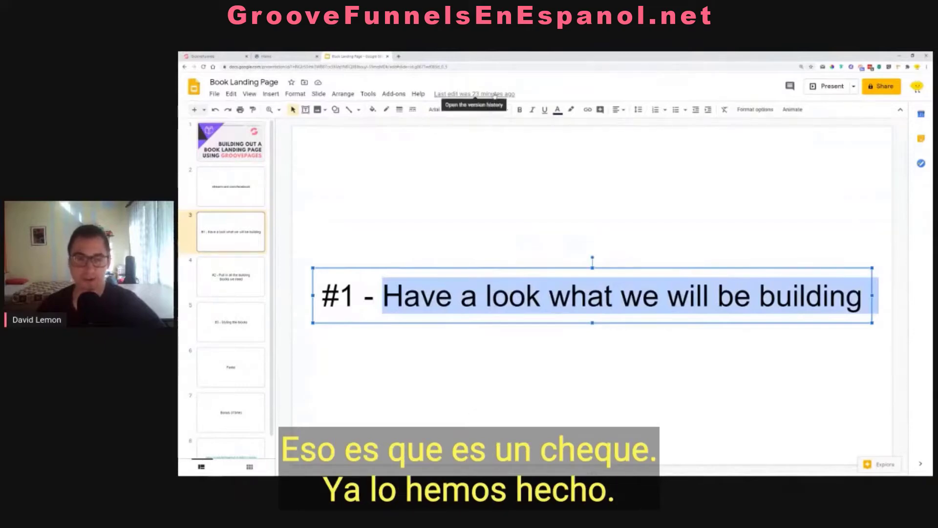
{"action": "left_click", "coordinate": [239, 269]}
{"action": "left_click_drag", "start_coordinate": [502, 277], "coordinate": [740, 312]}
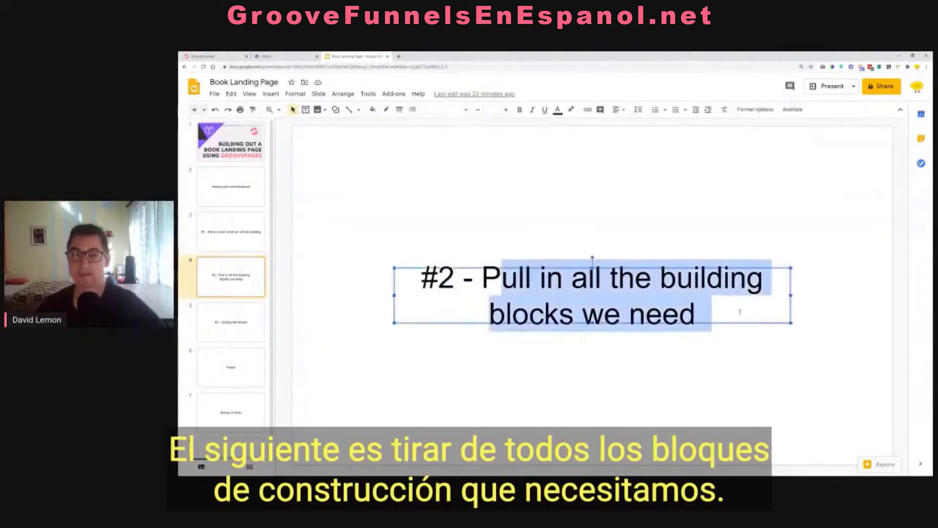
Step: Switch to GrooveFunnels and create a new GroovePages site from the Blank Template
{"action": "left_click", "coordinate": [217, 56]}
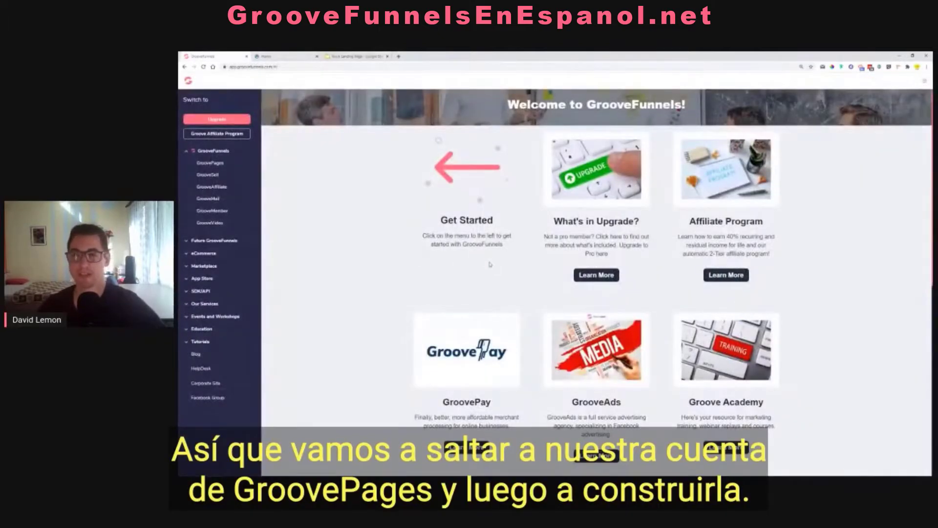
{"action": "key", "text": "ctrl+plus"}
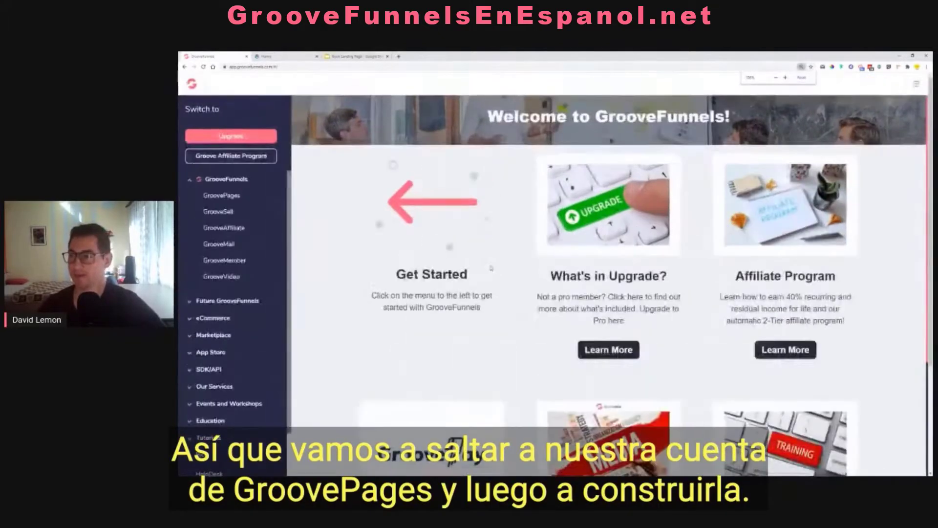
{"action": "key", "text": "ctrl+minus"}
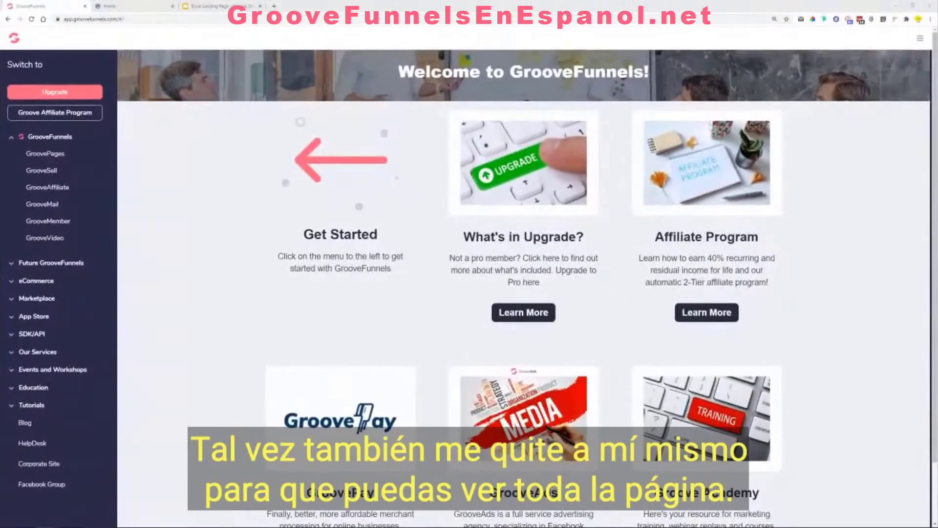
{"action": "left_click", "coordinate": [42, 157]}
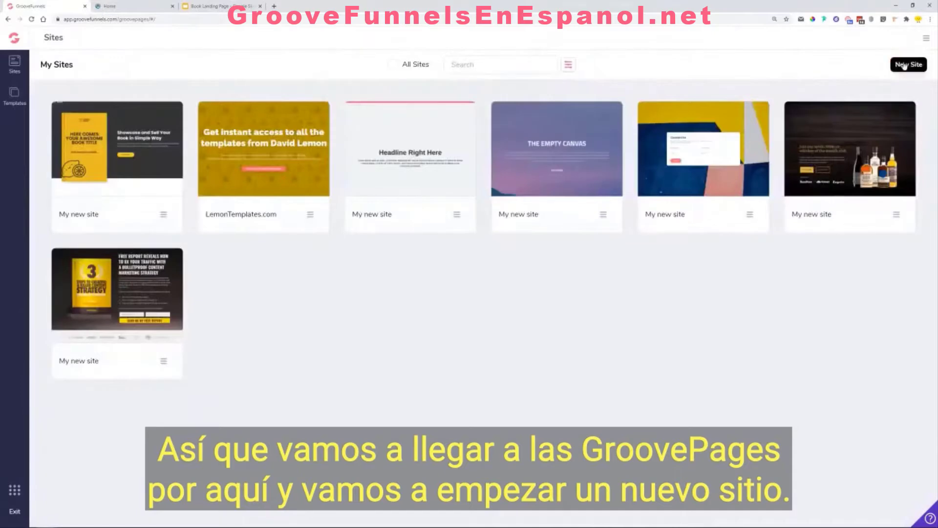
{"action": "left_click", "coordinate": [900, 65]}
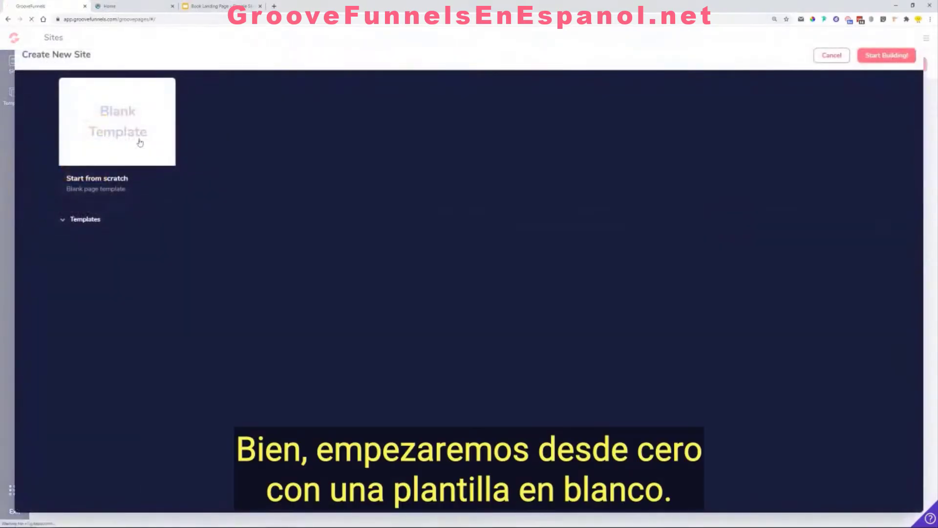
{"action": "left_click", "coordinate": [107, 140]}
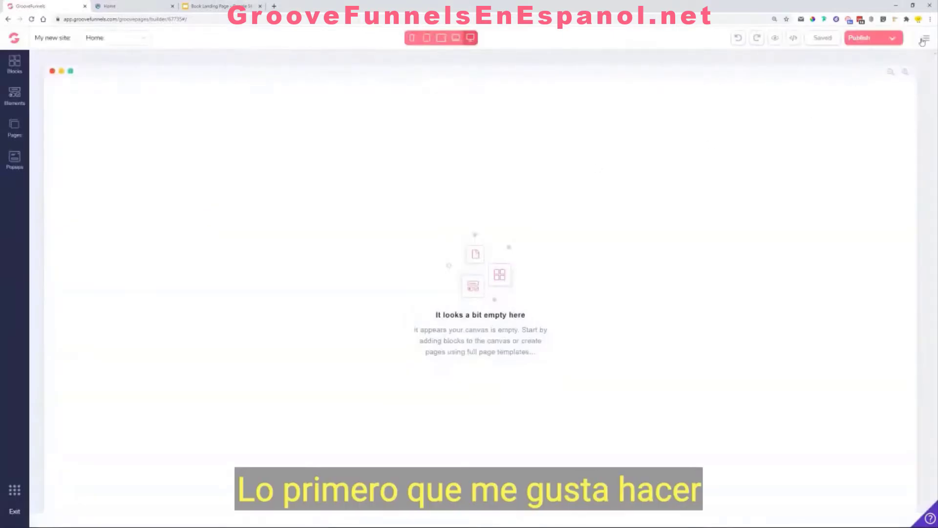
Step: Name the website "Test Book Landing Page" in the site settings, apply it and close the settings
{"action": "left_click", "coordinate": [923, 40]}
{"action": "left_click", "coordinate": [849, 91]}
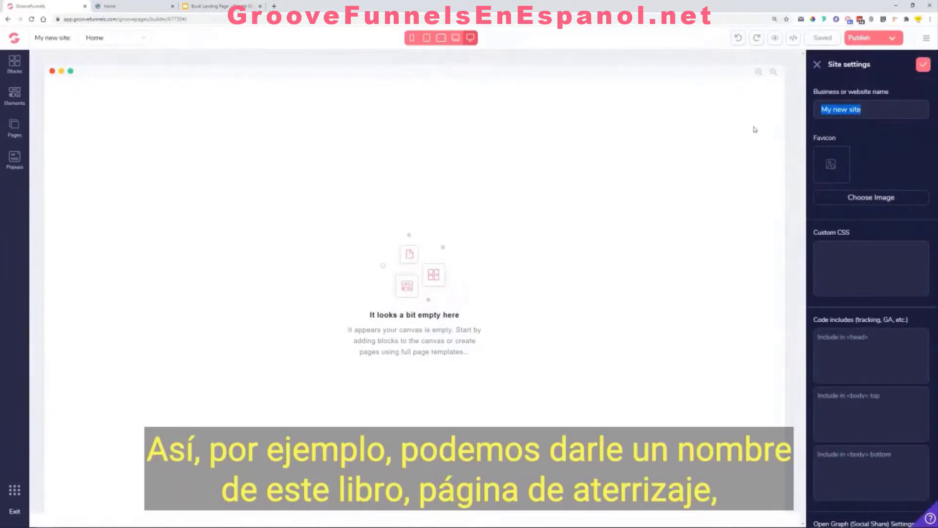
{"action": "type", "text": "Test Book Landing Page"}
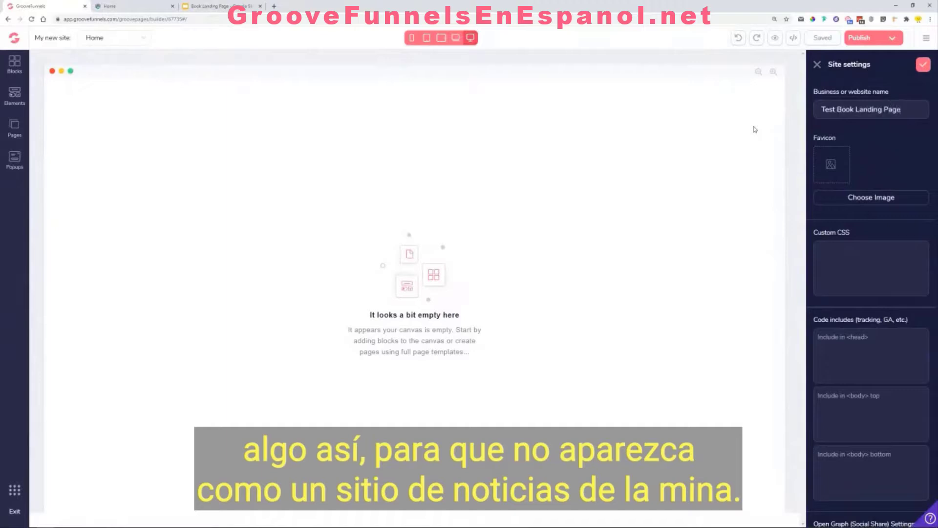
{"action": "left_click", "coordinate": [923, 64]}
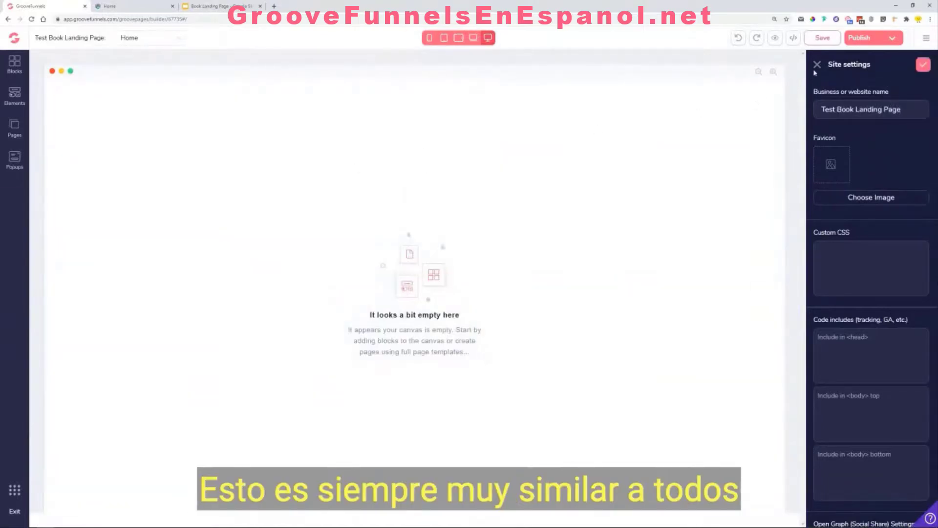
{"action": "left_click", "coordinate": [818, 65]}
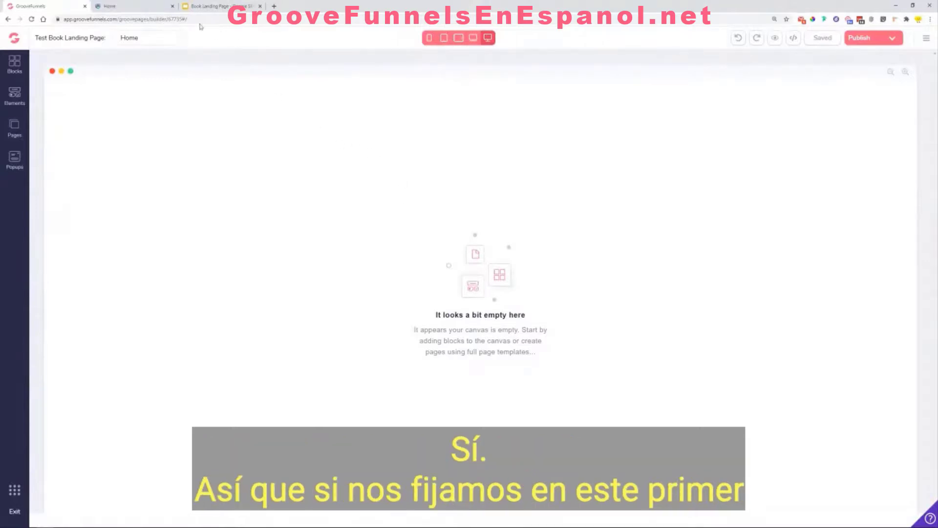
Step: Check the cover section's layout in the finished page preview, and add an empty container wireframe block to the blank canvas
{"action": "left_click", "coordinate": [138, 7]}
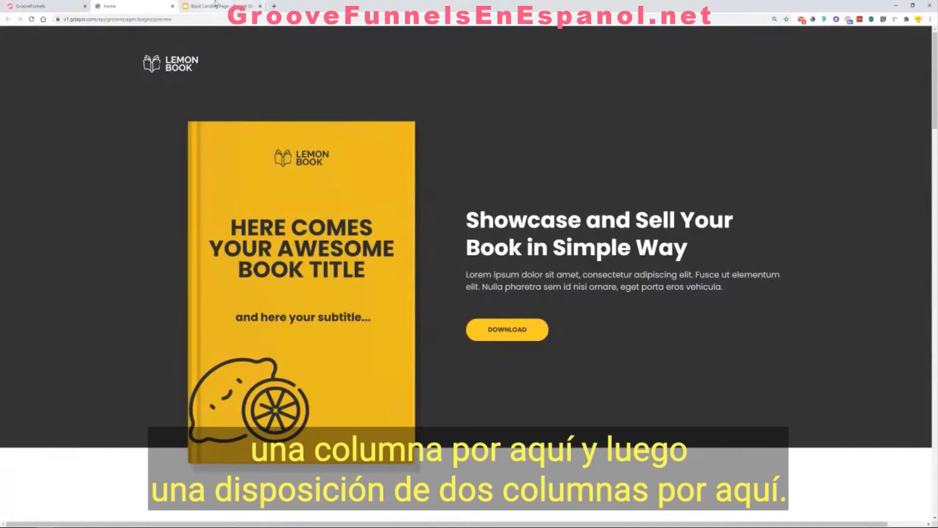
{"action": "left_click", "coordinate": [216, 4]}
{"action": "left_click", "coordinate": [43, 5]}
{"action": "left_click", "coordinate": [14, 65]}
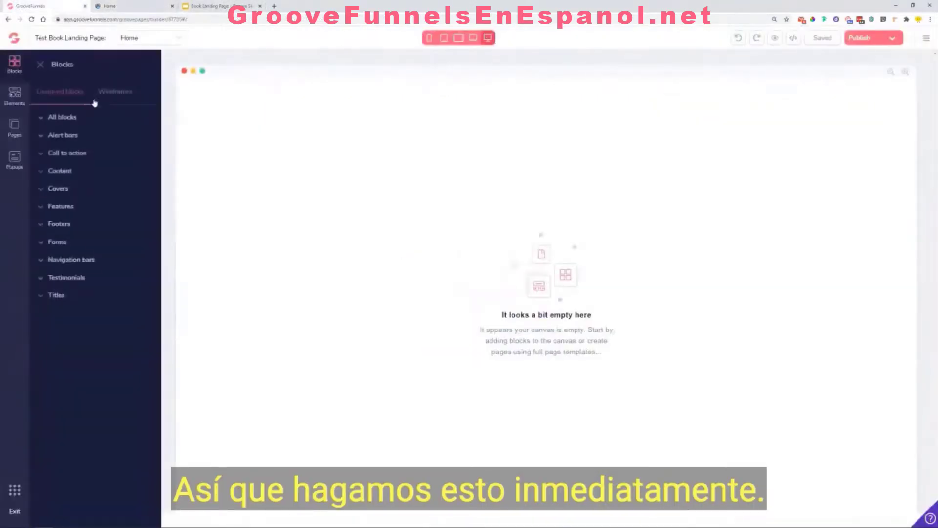
{"action": "left_click", "coordinate": [119, 100]}
{"action": "left_click", "coordinate": [58, 135]}
{"action": "left_click_drag", "start_coordinate": [95, 172], "coordinate": [401, 195]}
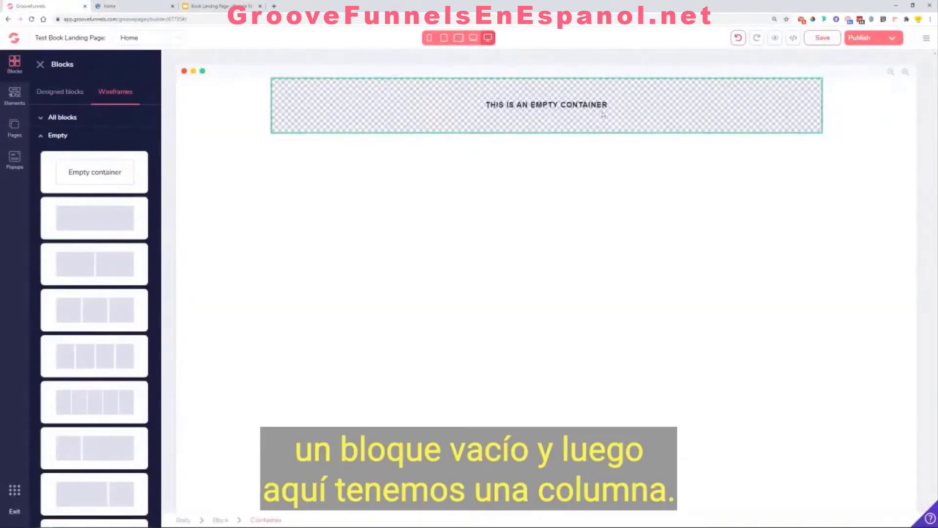
Step: Insert a 2 Columns layout into the empty container and a 1 Column layout above it
{"action": "left_click", "coordinate": [19, 100]}
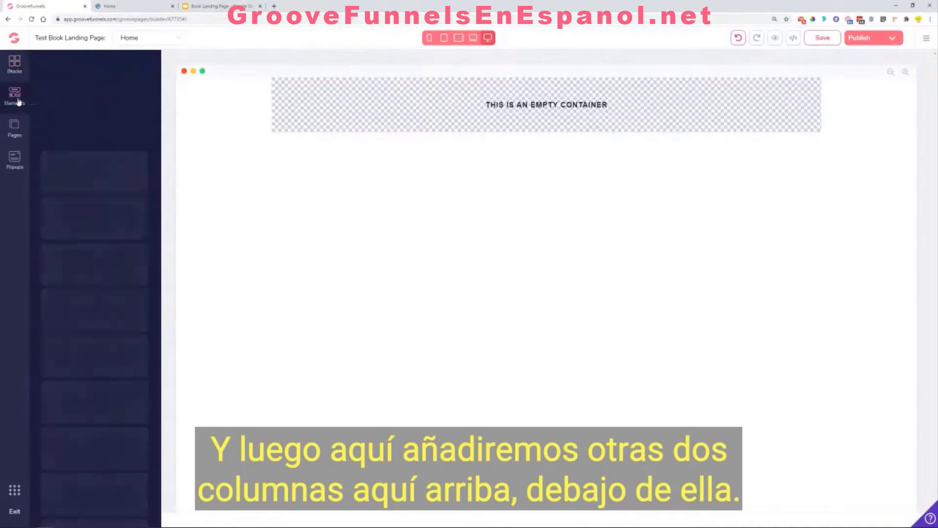
{"action": "left_click_drag", "start_coordinate": [135, 123], "coordinate": [518, 99]}
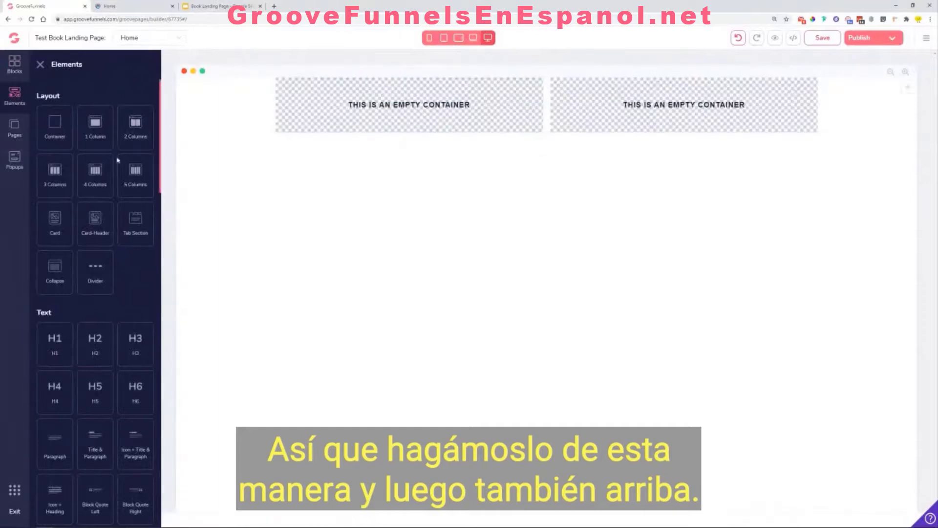
{"action": "left_click_drag", "start_coordinate": [88, 128], "coordinate": [489, 97]}
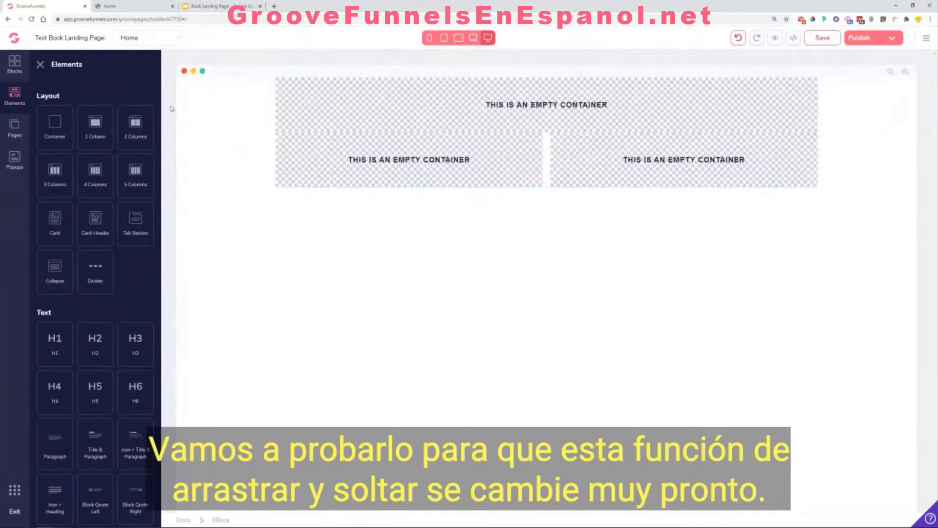
Step: Set the background color of the whole block to #333333
{"action": "left_click", "coordinate": [254, 111]}
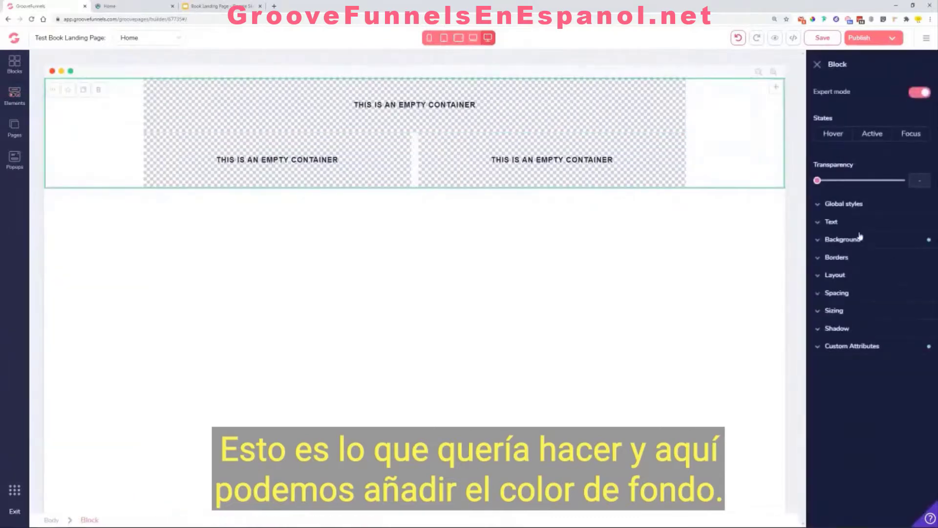
{"action": "left_click", "coordinate": [860, 237]}
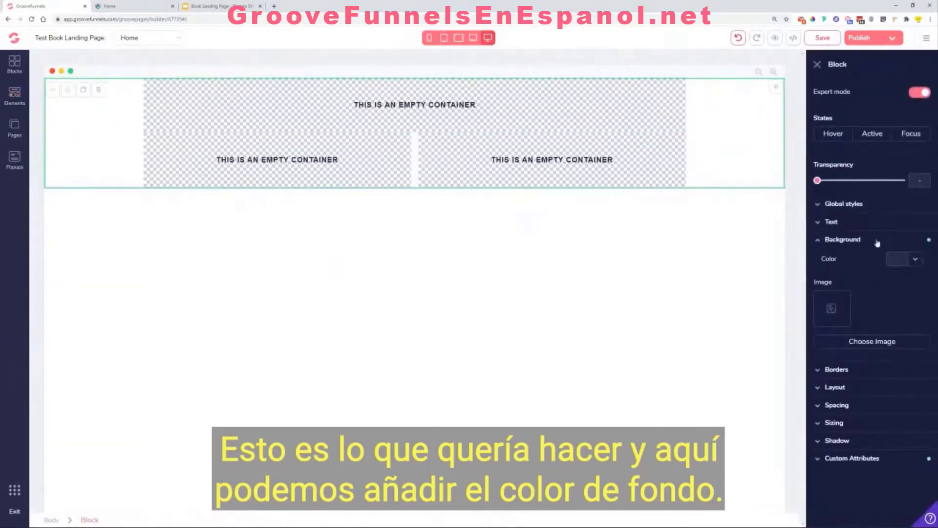
{"action": "left_click", "coordinate": [915, 260]}
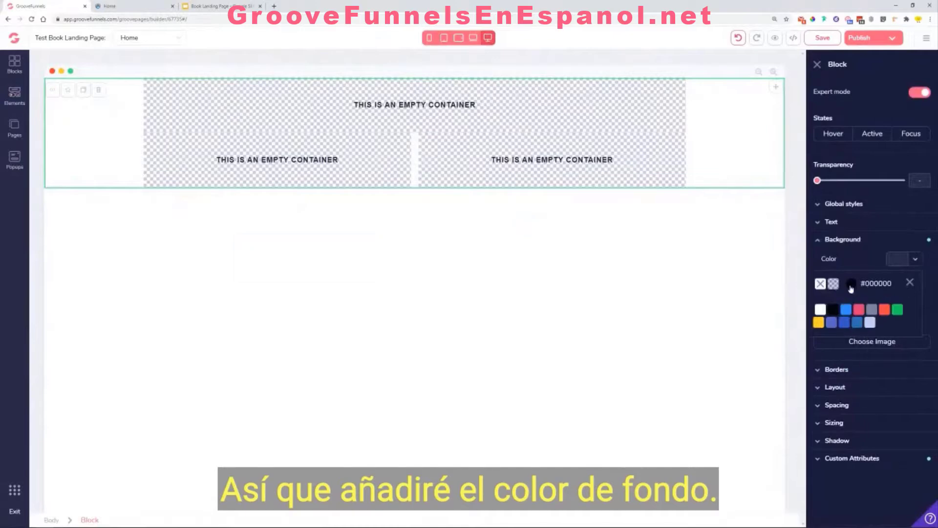
{"action": "left_click", "coordinate": [851, 289]}
{"action": "left_click_drag", "start_coordinate": [875, 411], "coordinate": [847, 410]}
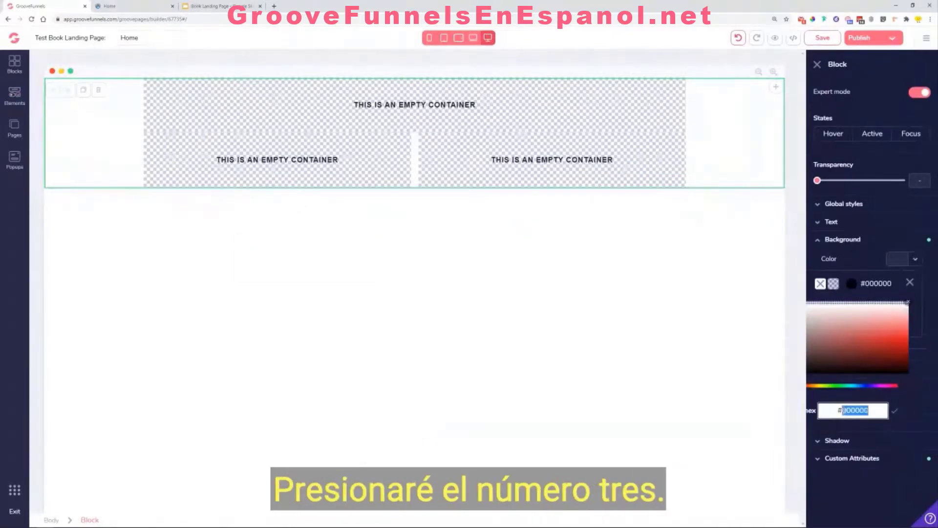
{"action": "type", "text": "333333"}
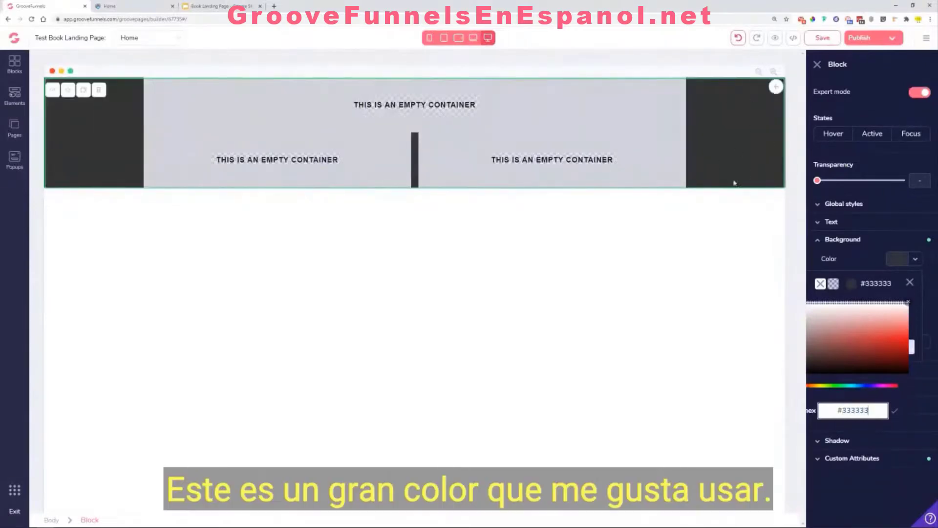
{"action": "left_click", "coordinate": [910, 283]}
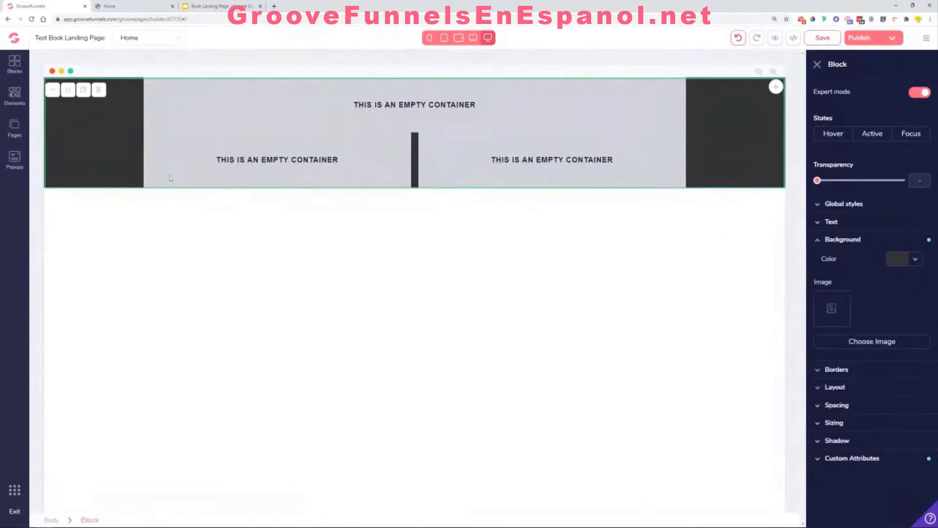
Step: Examine where the dark grey is used across the finished page preview, and return to the page builder
{"action": "left_click", "coordinate": [121, 3]}
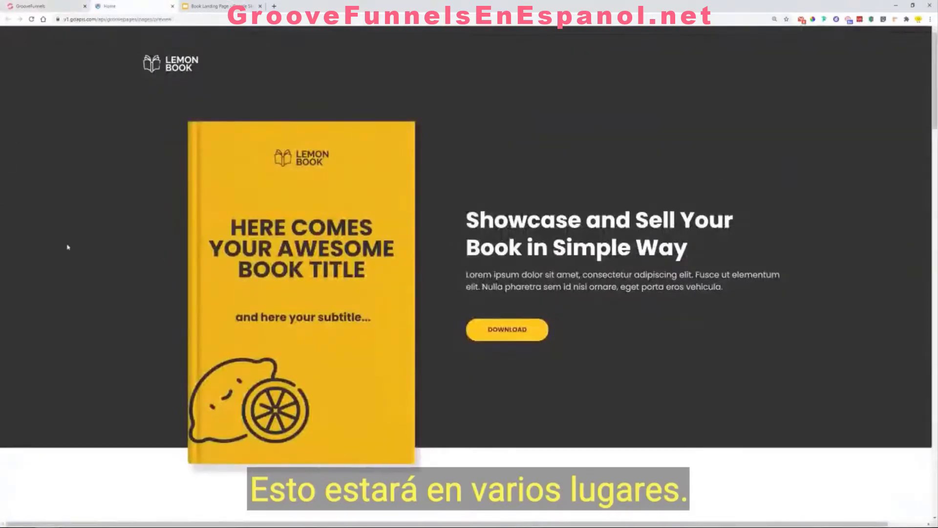
{"action": "scroll", "coordinate": [607, 278], "scroll_direction": "down", "scroll_amount": 5}
{"action": "scroll", "coordinate": [763, 246], "scroll_direction": "down", "scroll_amount": 3}
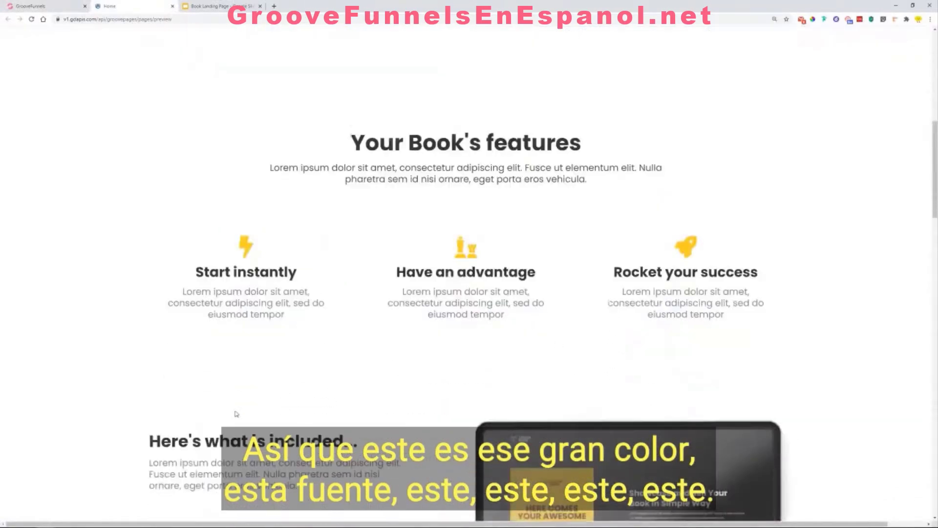
{"action": "scroll", "coordinate": [238, 415], "scroll_direction": "down", "scroll_amount": 6}
{"action": "scroll", "coordinate": [258, 317], "scroll_direction": "down", "scroll_amount": 2}
{"action": "scroll", "coordinate": [432, 335], "scroll_direction": "up", "scroll_amount": 16}
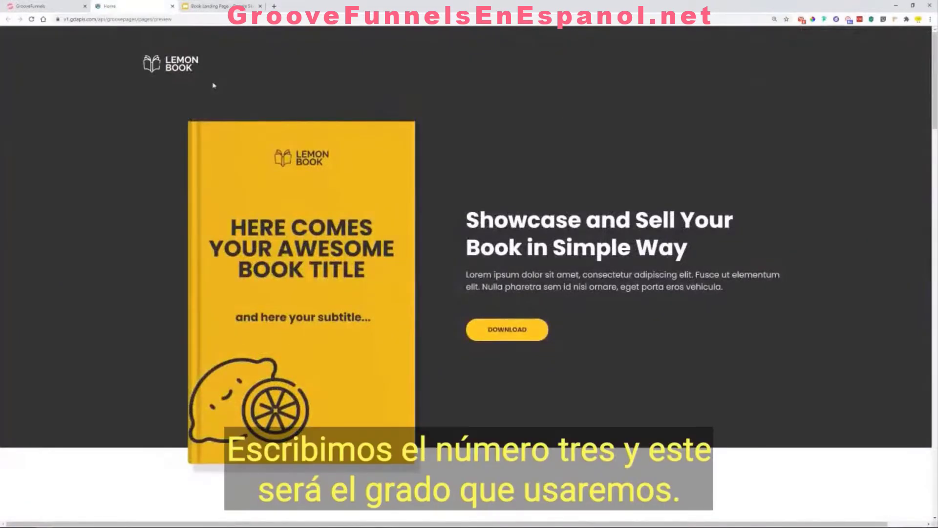
{"action": "left_click", "coordinate": [20, 4]}
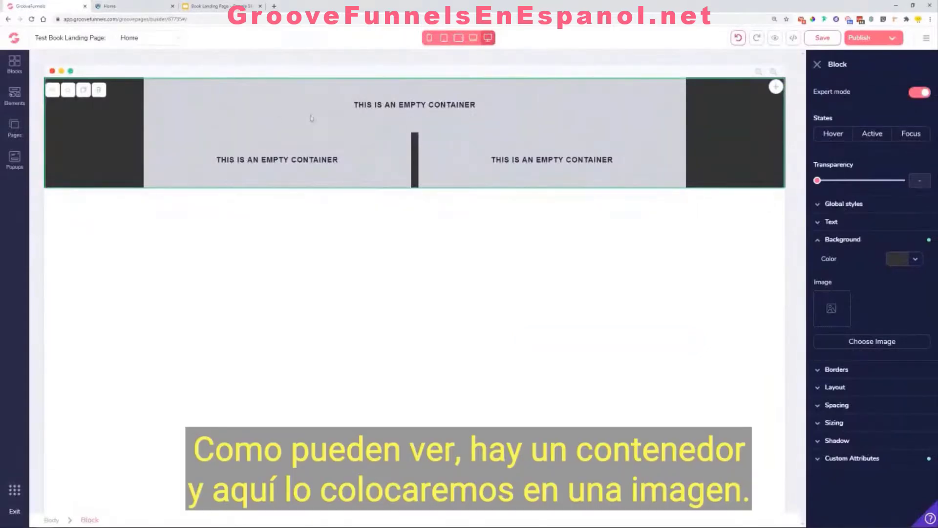
Step: Add an Image element to the single-column container and another to the first of the two columns below it
{"action": "left_click", "coordinate": [13, 111]}
{"action": "scroll", "coordinate": [77, 170], "scroll_direction": "down", "scroll_amount": 8}
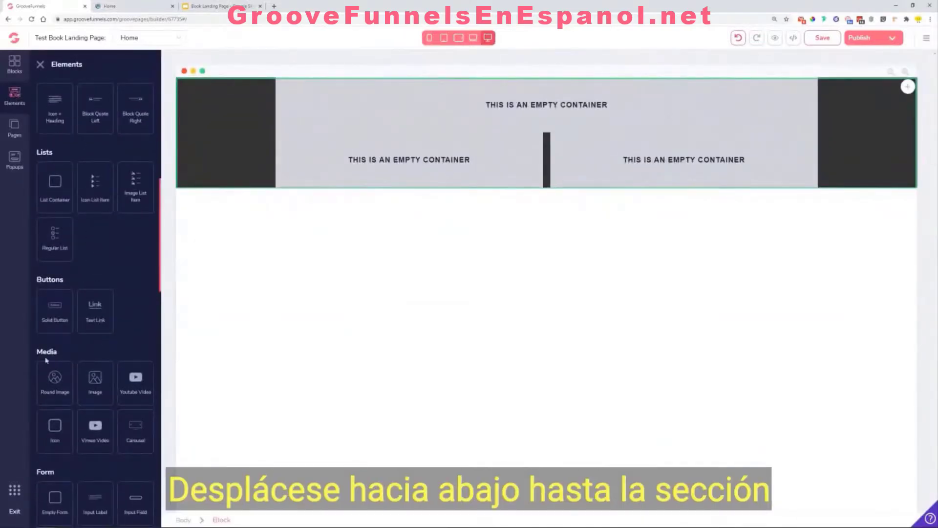
{"action": "left_click_drag", "start_coordinate": [87, 388], "coordinate": [323, 93]}
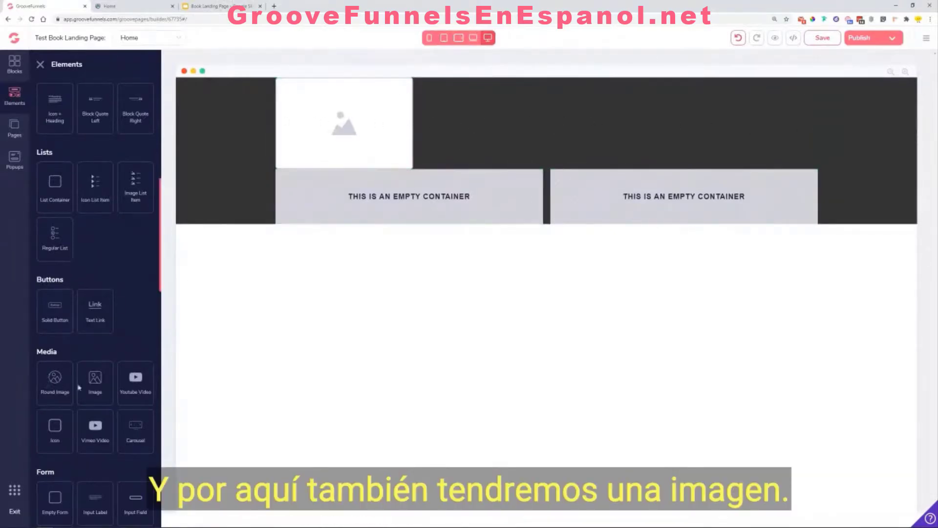
{"action": "left_click_drag", "start_coordinate": [94, 382], "coordinate": [355, 189]}
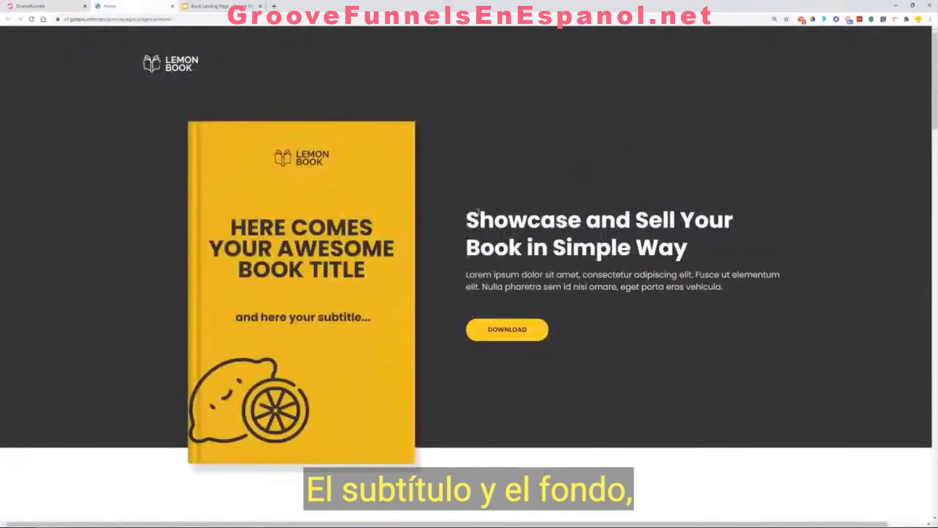
Step: Add a Title & Paragraph element to the empty second column of the dark cover block
{"action": "left_click_drag", "start_coordinate": [476, 211], "coordinate": [563, 274]}
{"action": "left_click_drag", "start_coordinate": [465, 279], "coordinate": [508, 338]}
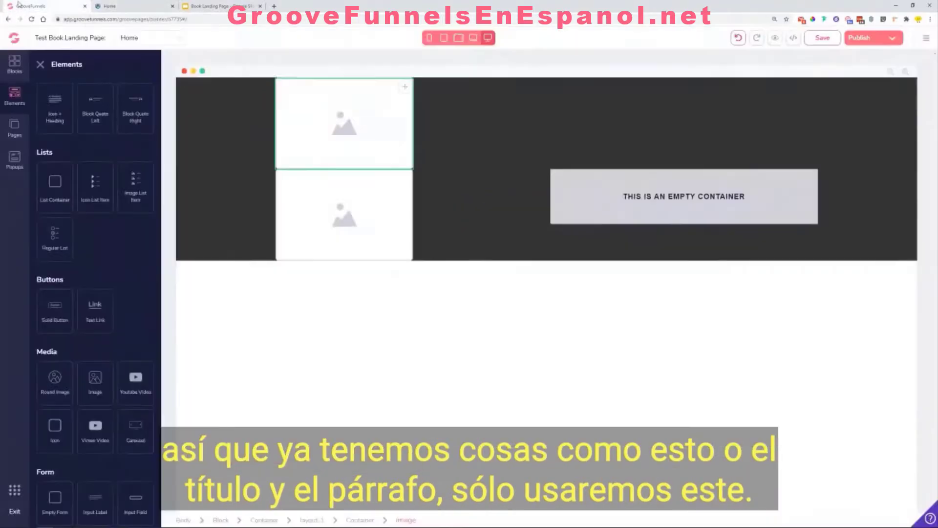
{"action": "scroll", "coordinate": [103, 292], "scroll_direction": "up", "scroll_amount": 2}
{"action": "scroll", "coordinate": [102, 292], "scroll_direction": "up", "scroll_amount": 3}
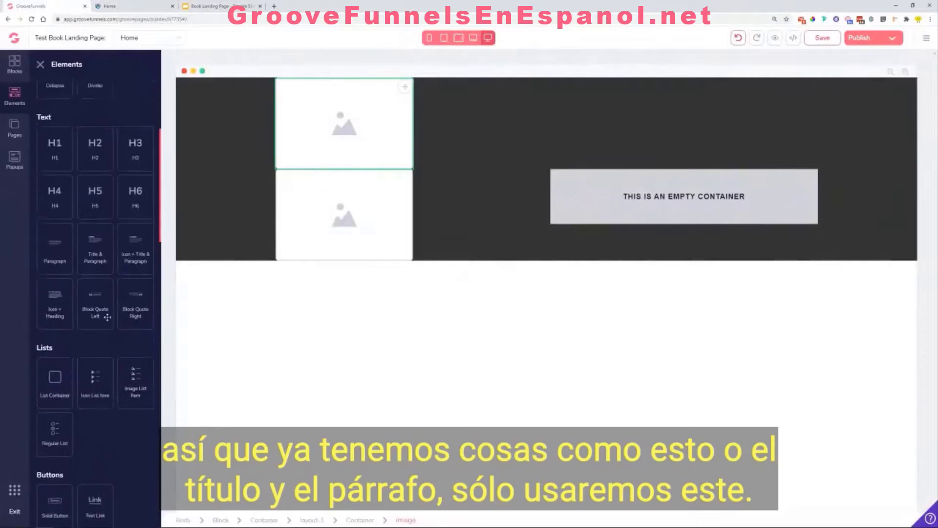
{"action": "left_click_drag", "start_coordinate": [94, 244], "coordinate": [631, 207]}
Step: Set the text color of both the title and the paragraph in the second column to white, #FFFFFF
{"action": "left_click", "coordinate": [566, 172]}
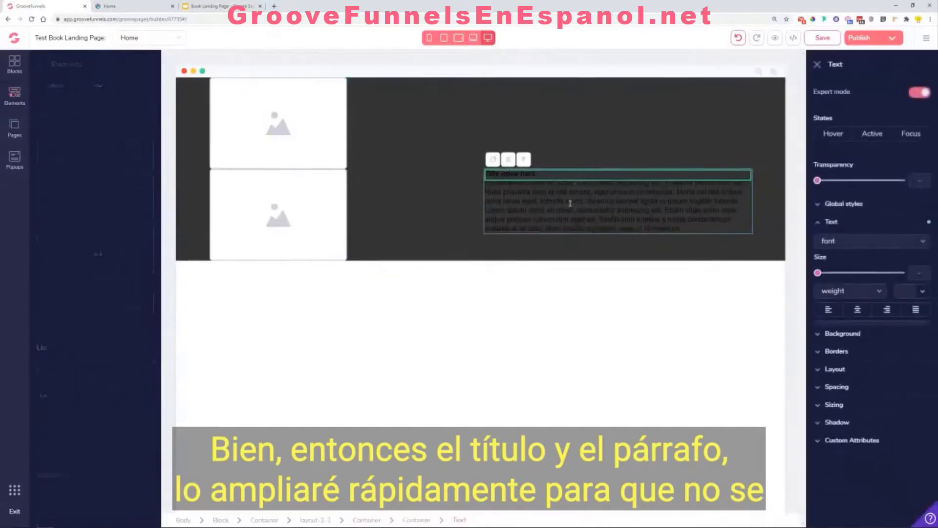
{"action": "left_click", "coordinate": [910, 291]}
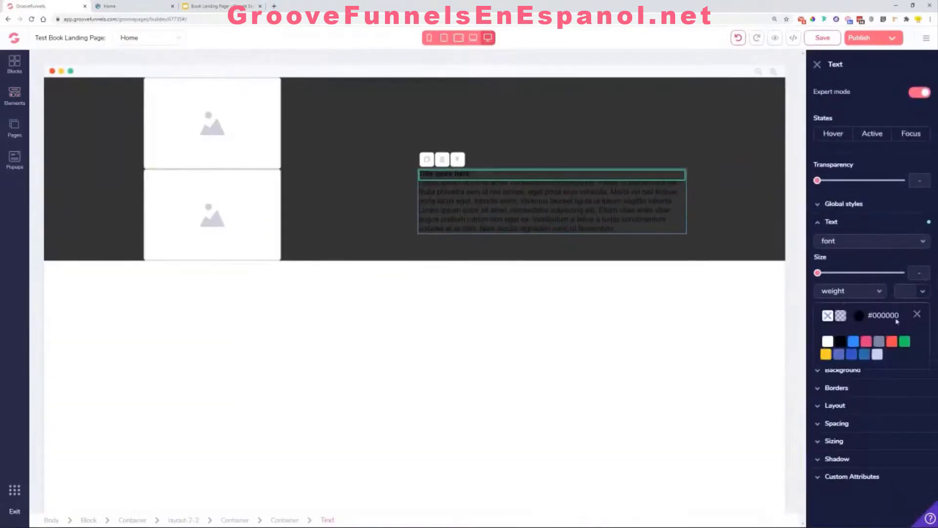
{"action": "left_click", "coordinate": [826, 341]}
{"action": "left_click", "coordinate": [489, 199]}
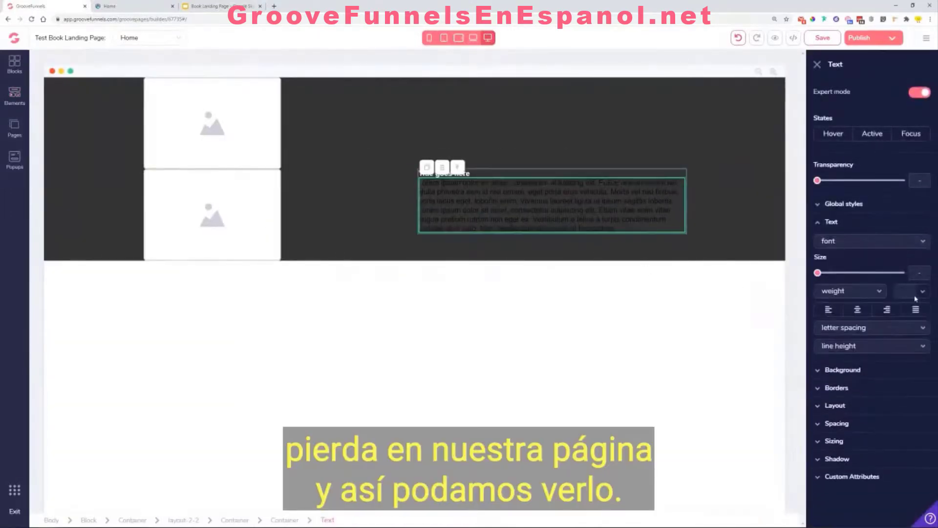
{"action": "left_click", "coordinate": [912, 292]}
{"action": "left_click", "coordinate": [827, 342]}
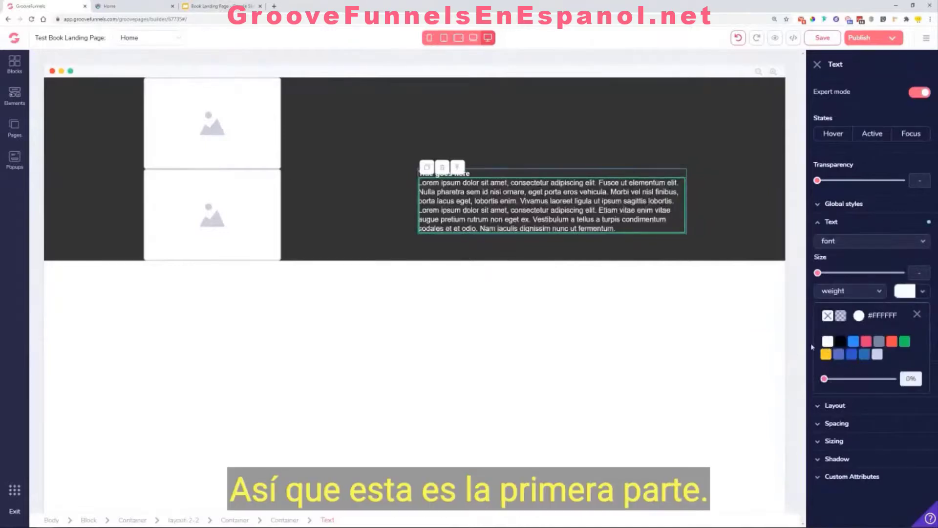
{"action": "left_click", "coordinate": [321, 226]}
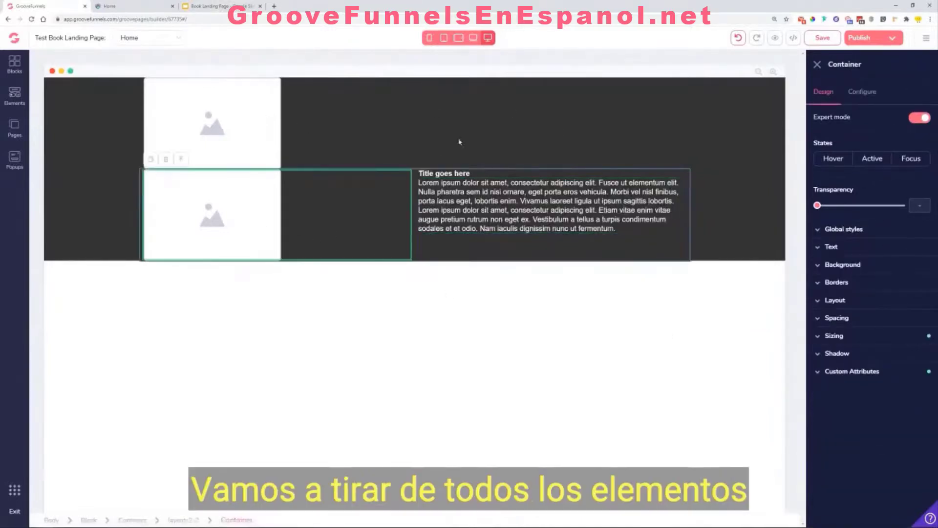
Step: Check the finished page preview for remaining cover elements and add a Solid Button below the paragraph in the second column
{"action": "left_click", "coordinate": [132, 6]}
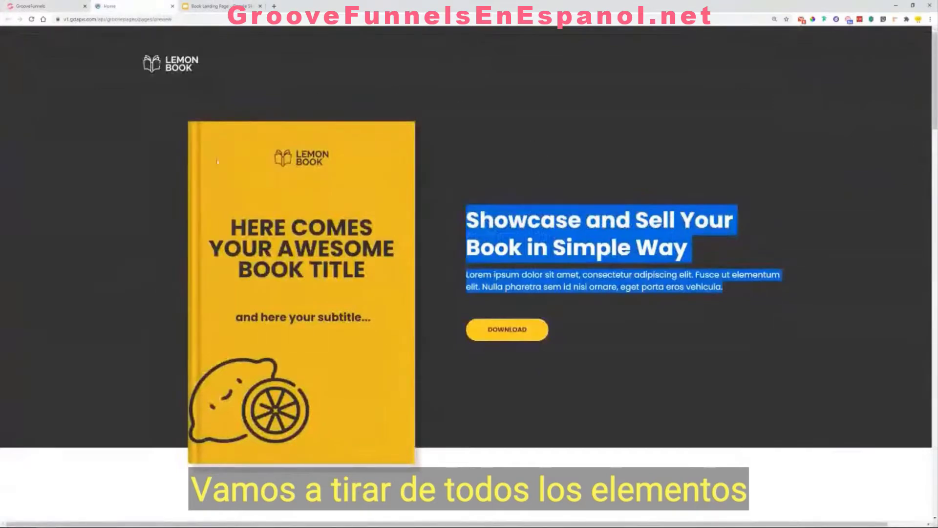
{"action": "scroll", "coordinate": [354, 374], "scroll_direction": "down", "scroll_amount": 15}
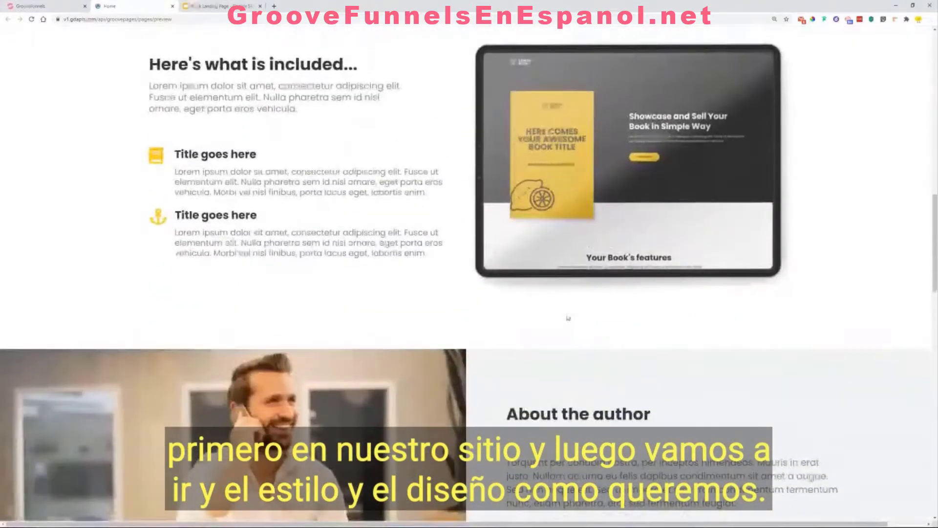
{"action": "scroll", "coordinate": [607, 267], "scroll_direction": "up", "scroll_amount": 15}
{"action": "scroll", "coordinate": [607, 268], "scroll_direction": "up", "scroll_amount": 1}
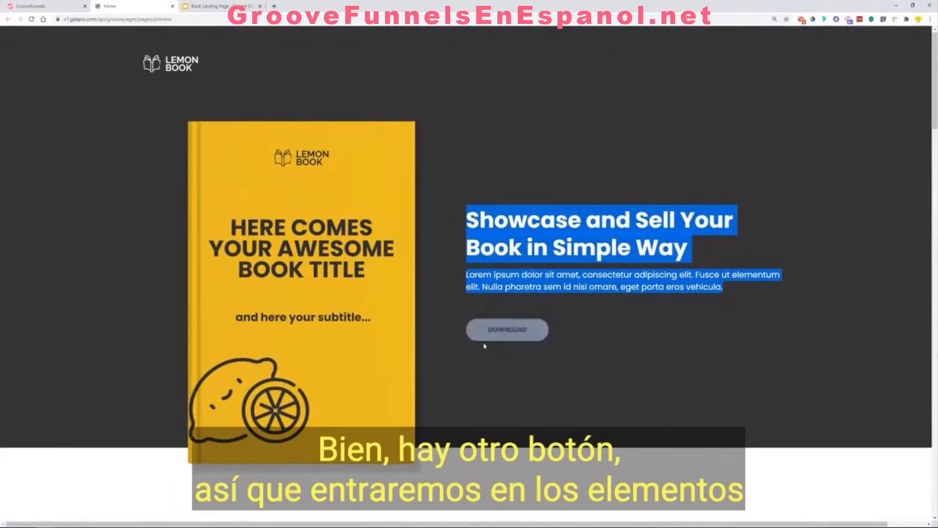
{"action": "left_click", "coordinate": [59, 7]}
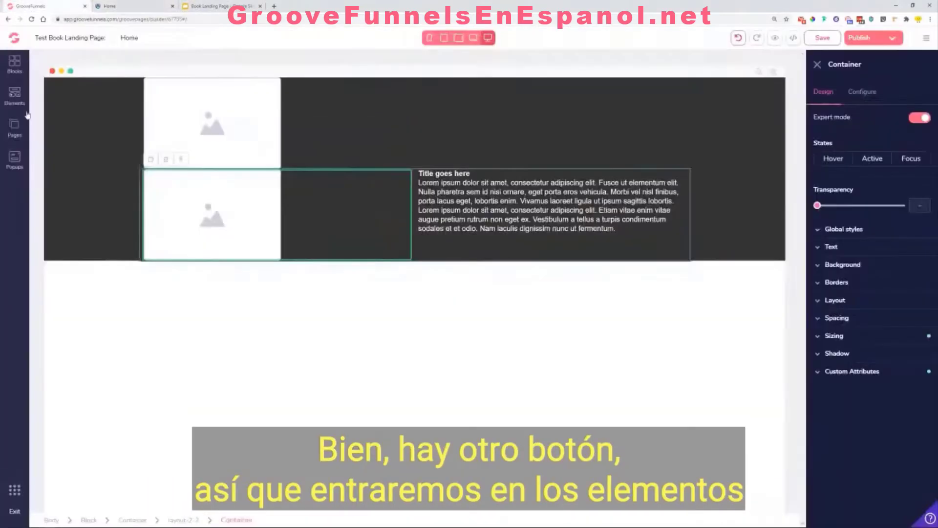
{"action": "left_click", "coordinate": [14, 97]}
{"action": "scroll", "coordinate": [98, 220], "scroll_direction": "down", "scroll_amount": 5}
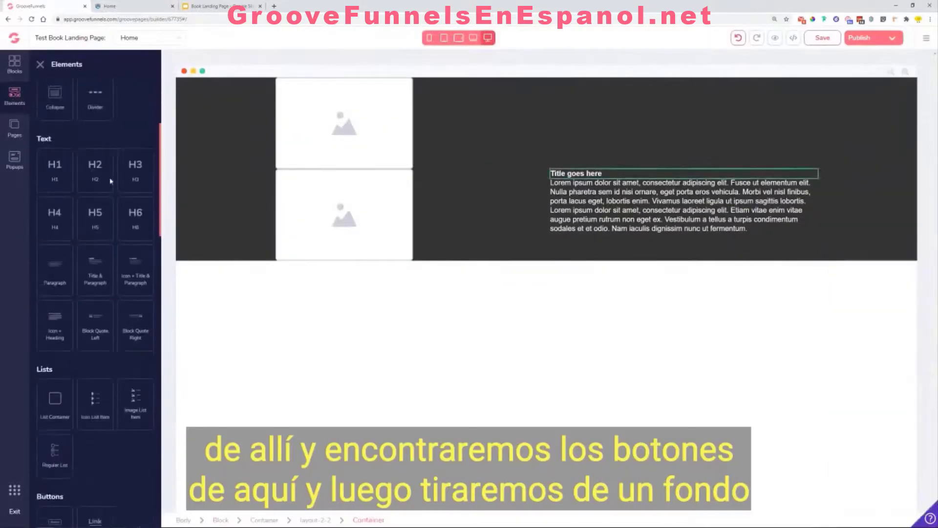
{"action": "scroll", "coordinate": [124, 228], "scroll_direction": "down", "scroll_amount": 3}
{"action": "left_click_drag", "start_coordinate": [38, 282], "coordinate": [64, 279]}
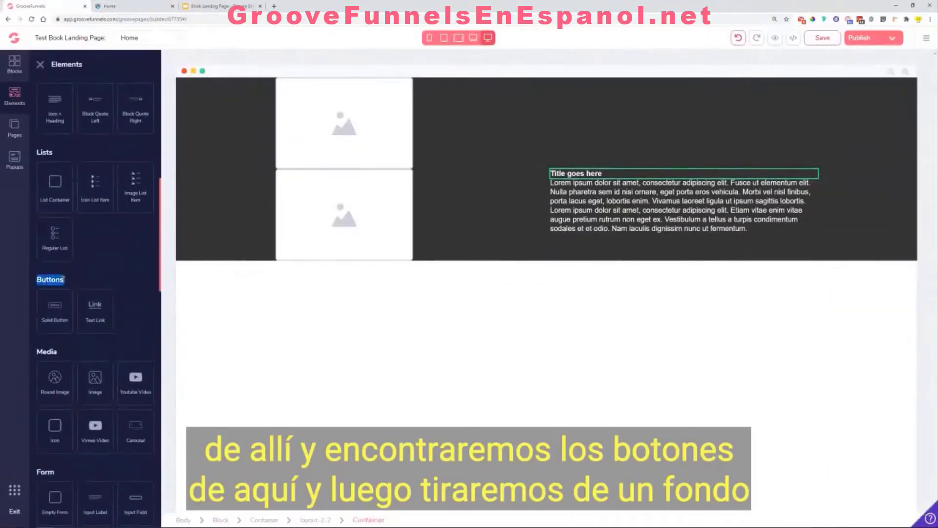
{"action": "left_click_drag", "start_coordinate": [54, 316], "coordinate": [599, 241]}
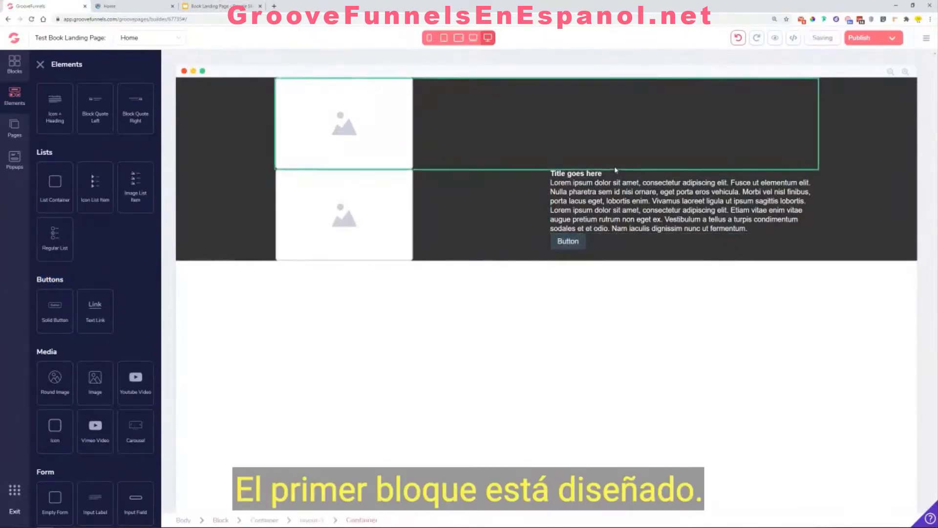
Step: Add the last Features wireframe block, with a centered headline and three icon features, below the dark cover block
{"action": "left_click", "coordinate": [154, 10]}
{"action": "scroll", "coordinate": [193, 218], "scroll_direction": "down", "scroll_amount": 8}
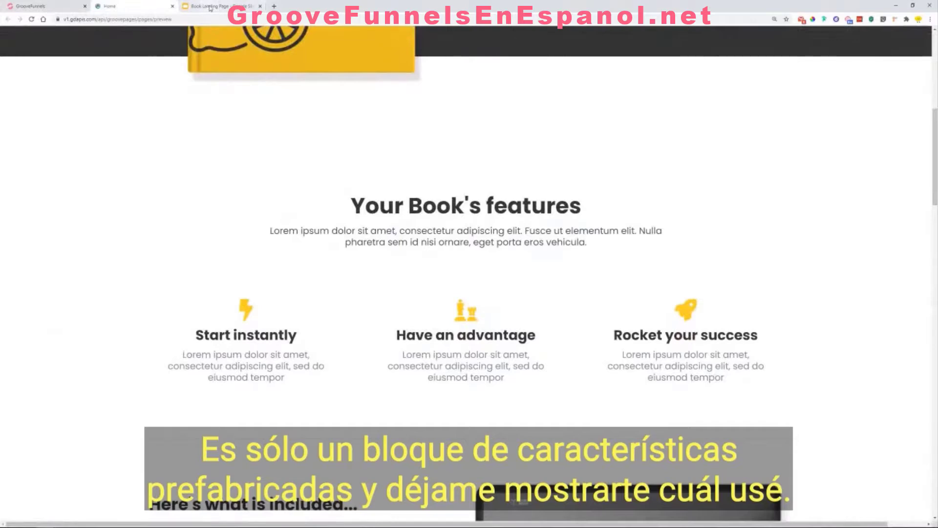
{"action": "left_click", "coordinate": [41, 4]}
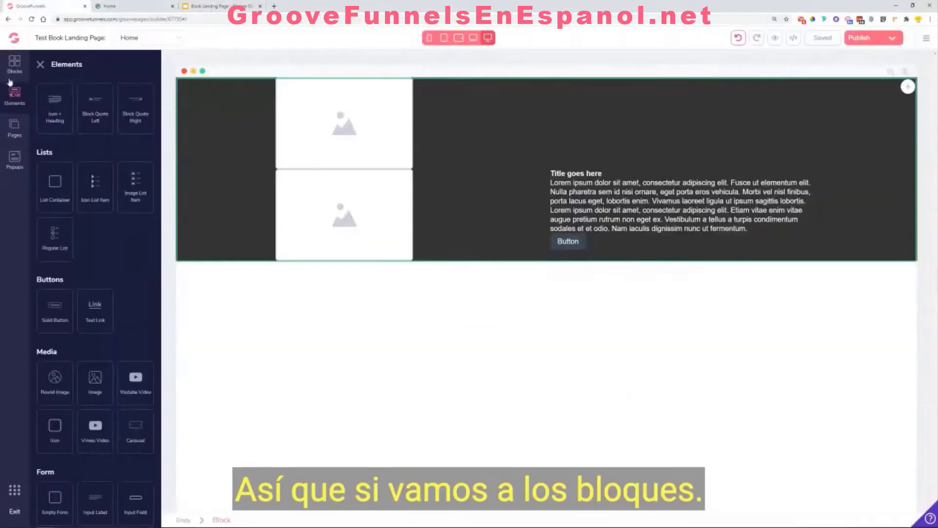
{"action": "left_click", "coordinate": [13, 72]}
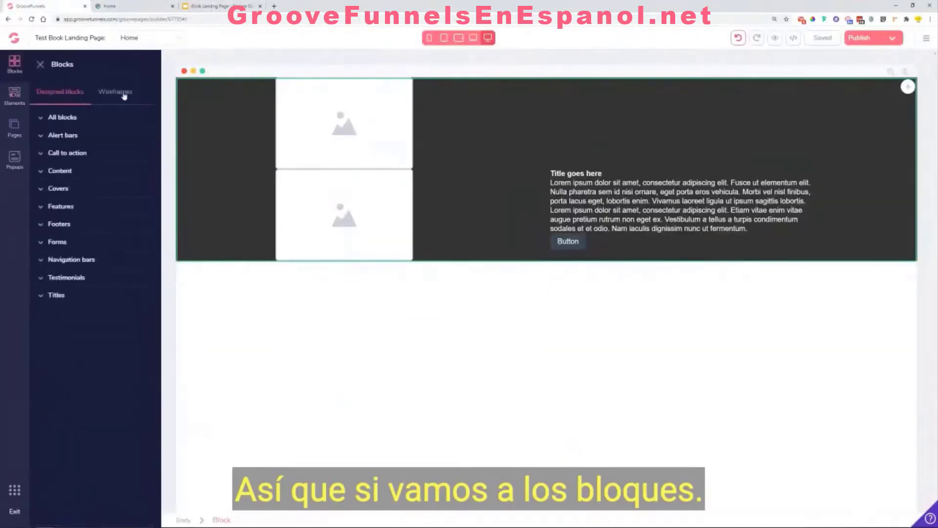
{"action": "left_click", "coordinate": [115, 93]}
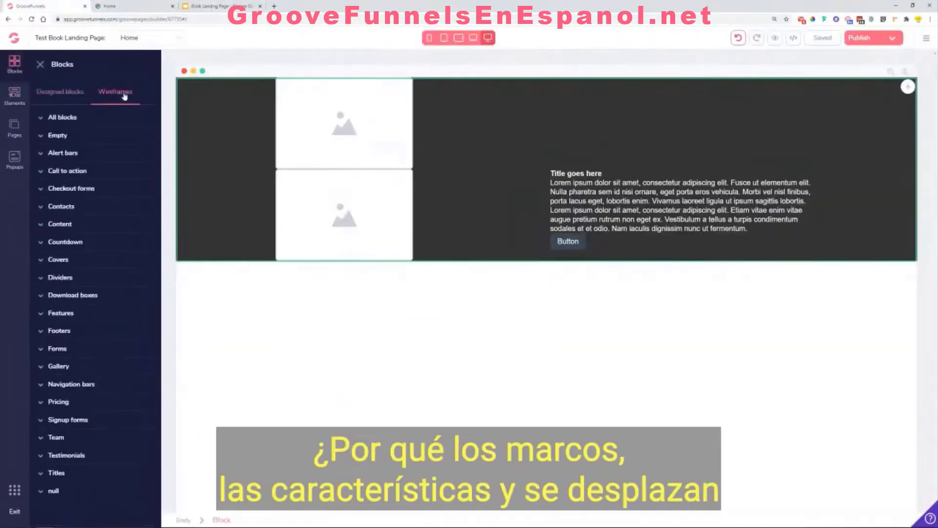
{"action": "left_click", "coordinate": [67, 318]}
{"action": "scroll", "coordinate": [93, 313], "scroll_direction": "down", "scroll_amount": 7}
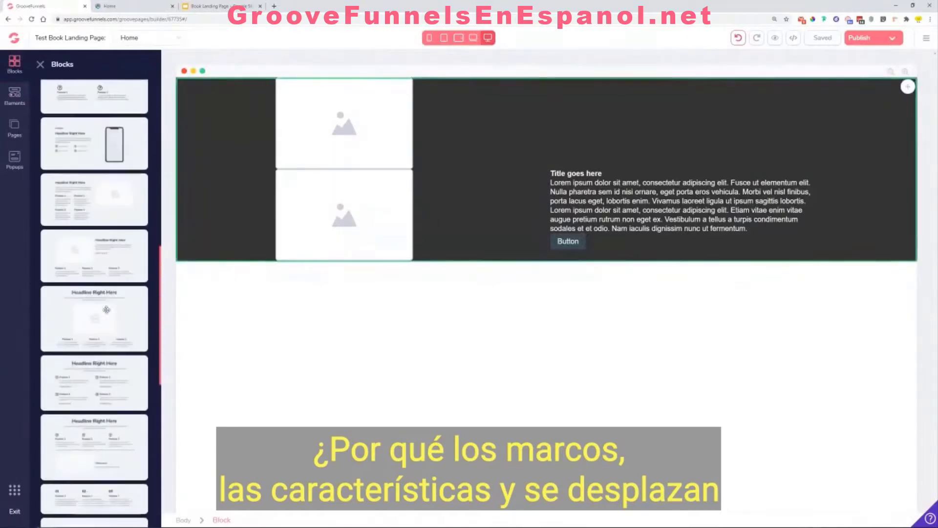
{"action": "scroll", "coordinate": [107, 309], "scroll_direction": "down", "scroll_amount": 10}
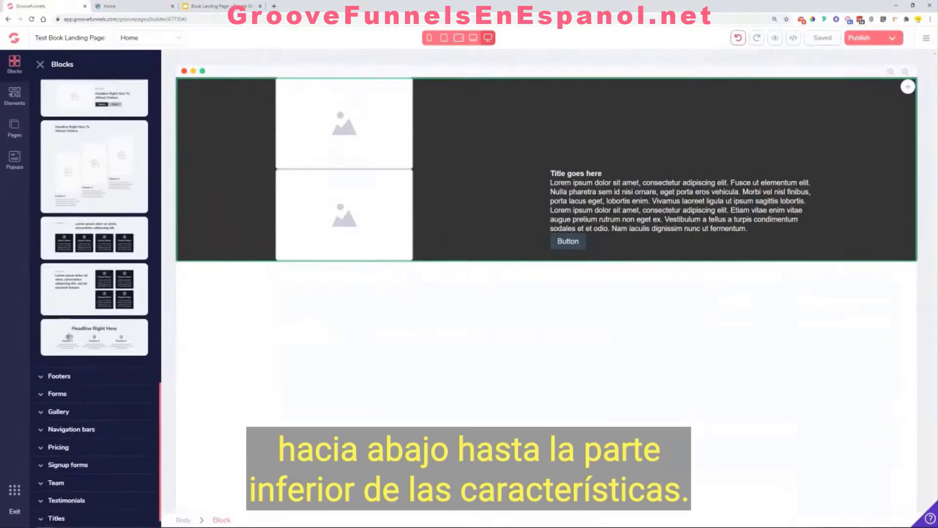
{"action": "left_click_drag", "start_coordinate": [91, 336], "coordinate": [418, 329]}
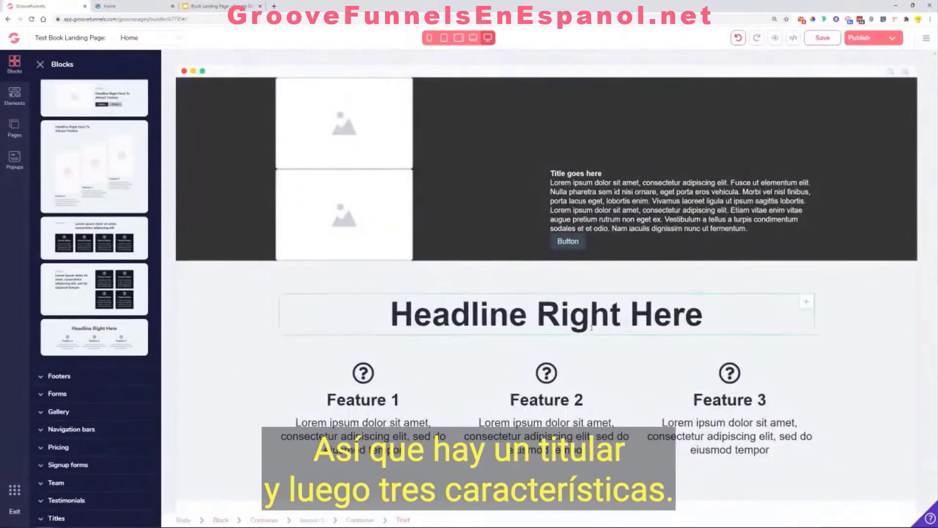
Step: Compare with the reference page's features section, and add a Container holding a Divider below the three features
{"action": "left_click", "coordinate": [106, 6]}
{"action": "scroll", "coordinate": [548, 274], "scroll_direction": "down", "scroll_amount": 3}
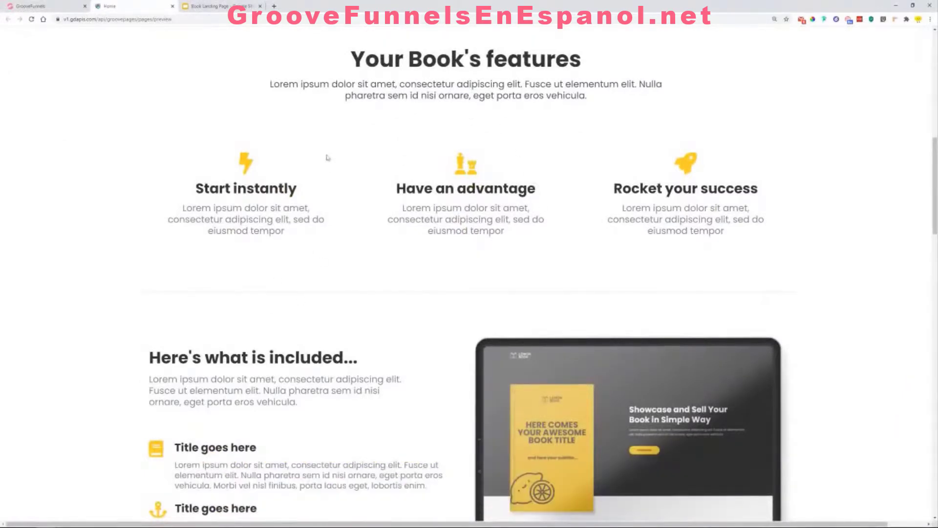
{"action": "scroll", "coordinate": [457, 166], "scroll_direction": "up", "scroll_amount": 4}
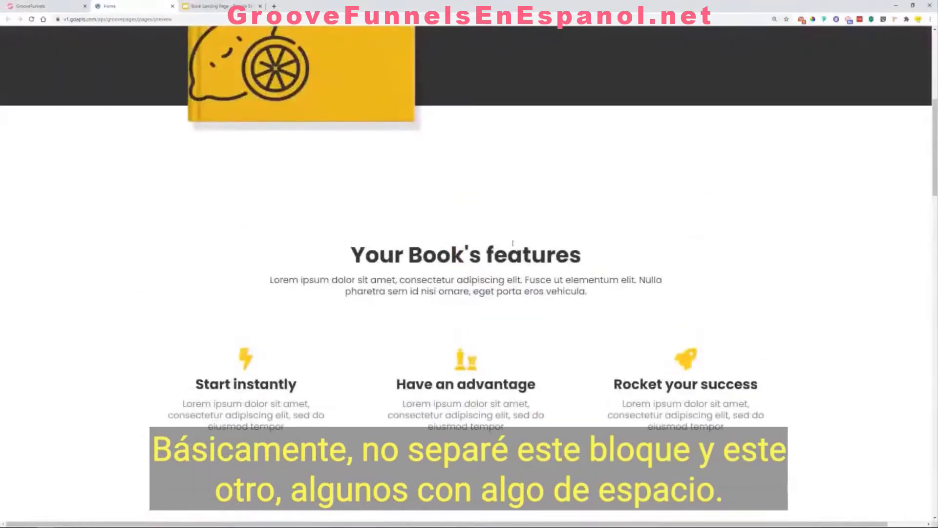
{"action": "scroll", "coordinate": [513, 243], "scroll_direction": "down", "scroll_amount": 6}
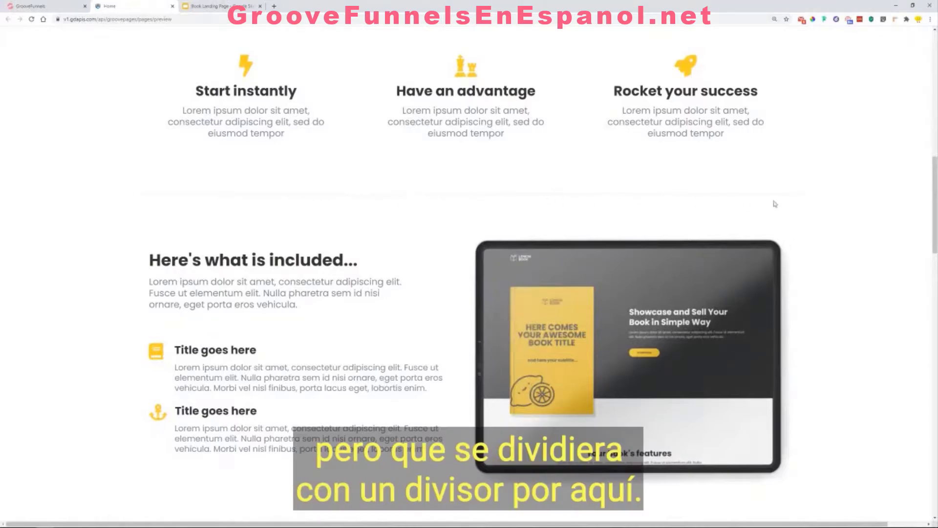
{"action": "left_click", "coordinate": [81, 4]}
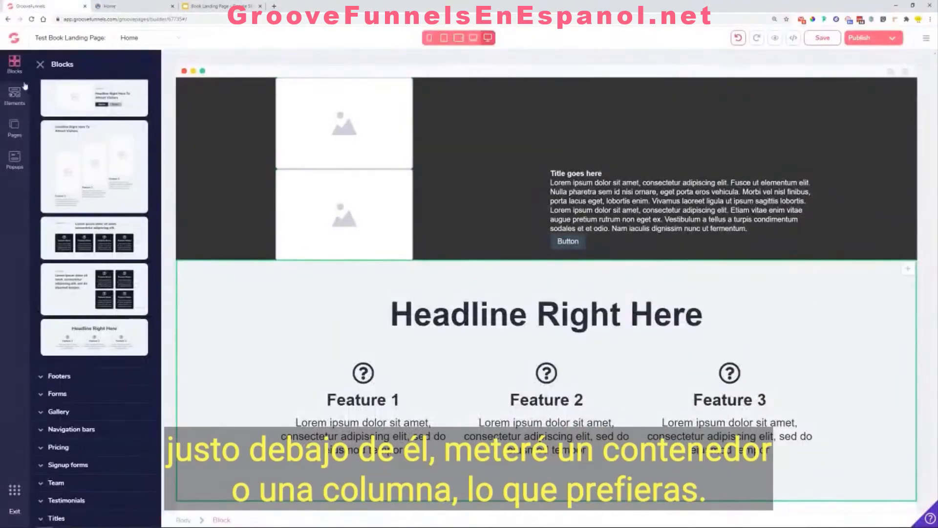
{"action": "left_click", "coordinate": [16, 96]}
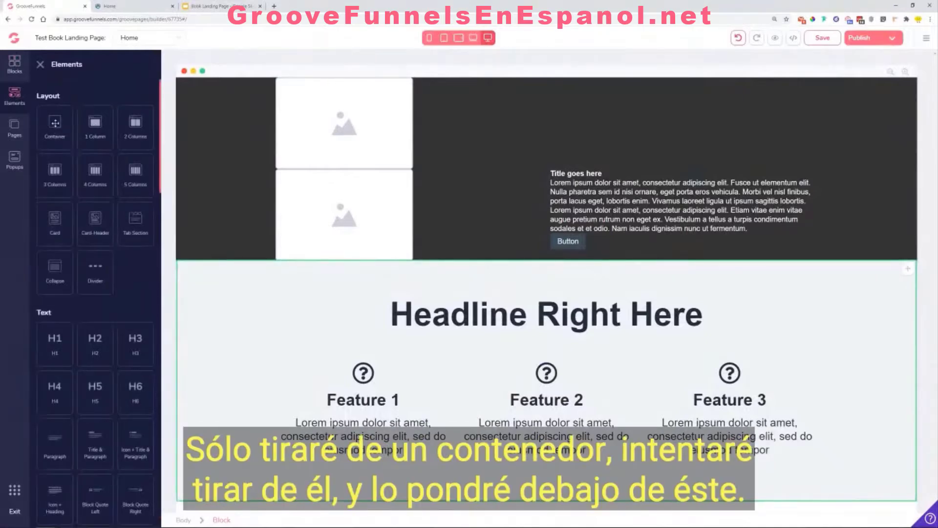
{"action": "left_click_drag", "start_coordinate": [55, 123], "coordinate": [568, 484]}
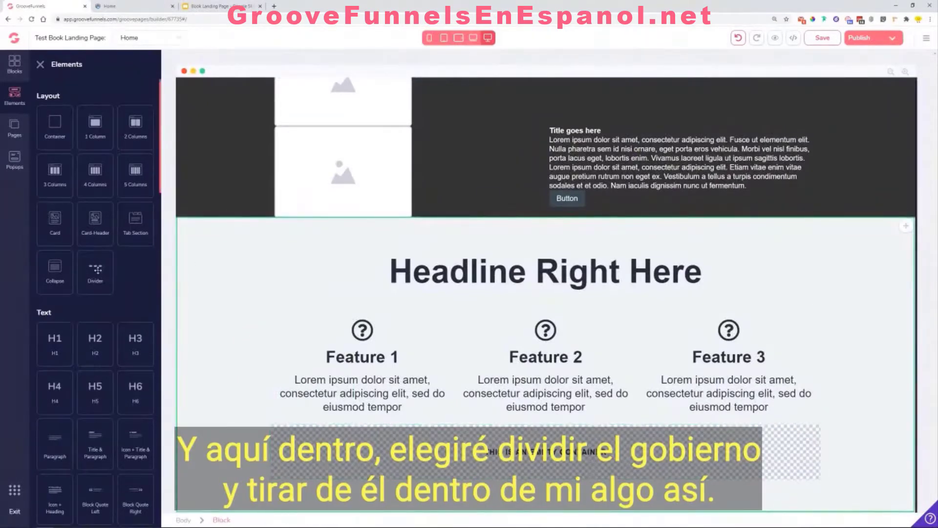
{"action": "left_click_drag", "start_coordinate": [97, 269], "coordinate": [479, 468]}
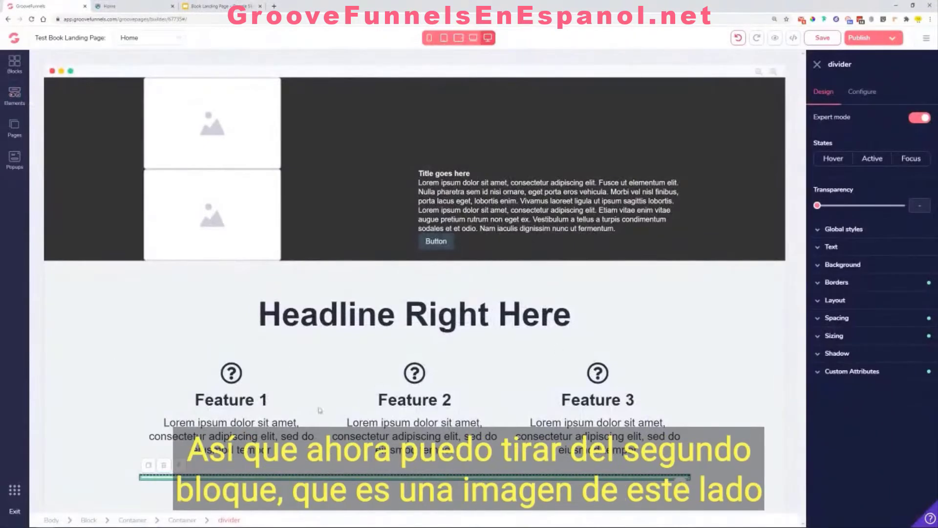
Step: Add the Call to action wireframe with headline, text and button beside an image on its right, below the features block
{"action": "left_click", "coordinate": [162, 5]}
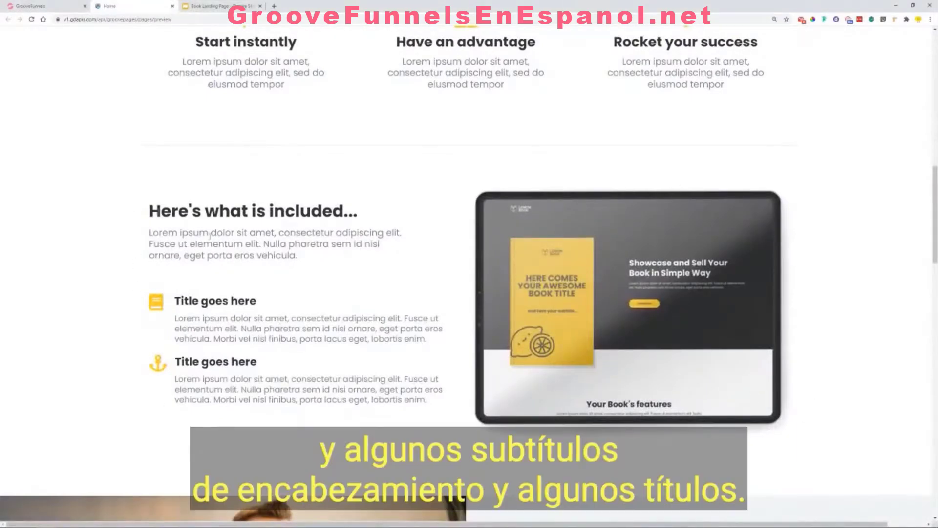
{"action": "left_click", "coordinate": [28, 6]}
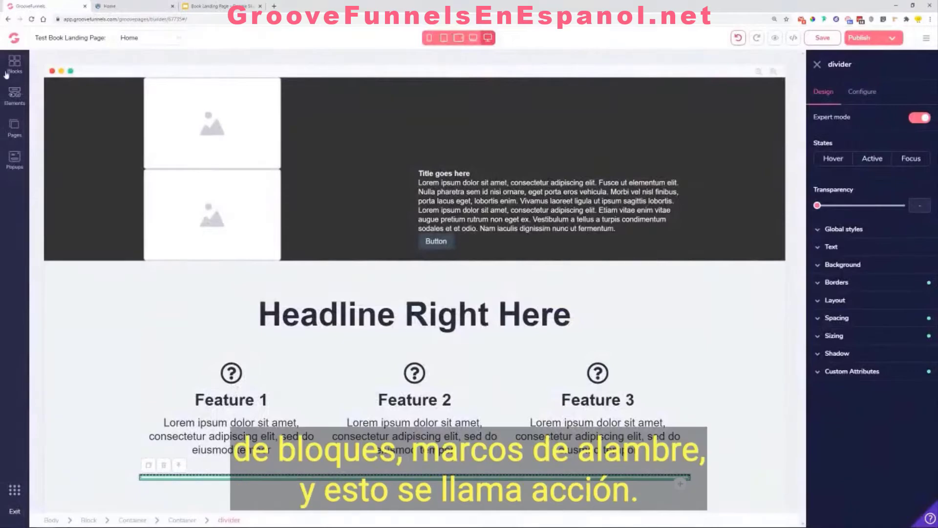
{"action": "left_click", "coordinate": [15, 62]}
{"action": "left_click", "coordinate": [113, 97]}
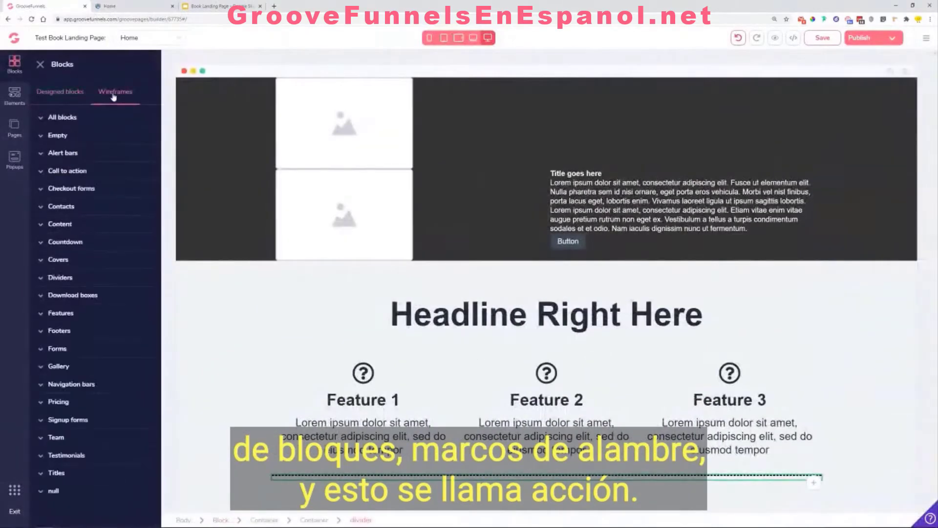
{"action": "left_click", "coordinate": [61, 171]}
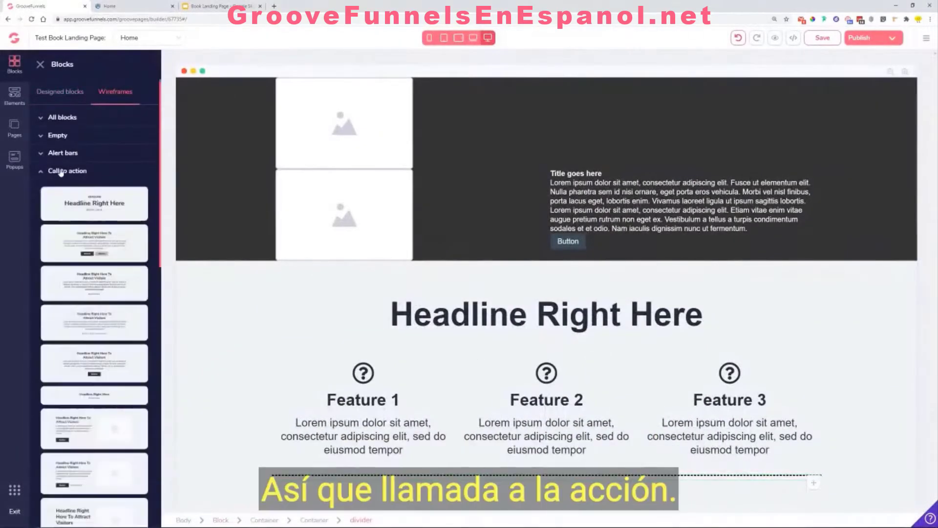
{"action": "scroll", "coordinate": [89, 241], "scroll_direction": "down", "scroll_amount": 6}
{"action": "scroll", "coordinate": [89, 241], "scroll_direction": "down", "scroll_amount": 1}
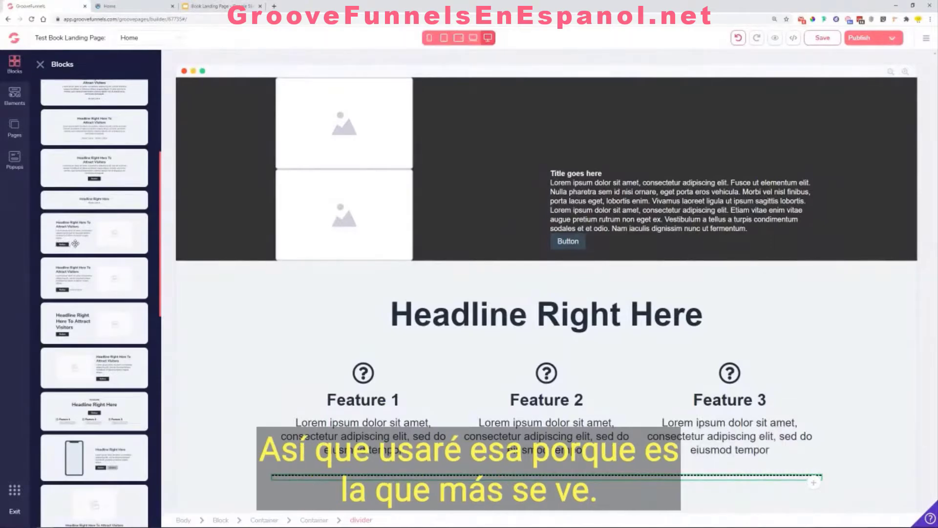
{"action": "left_click_drag", "start_coordinate": [73, 238], "coordinate": [422, 479]}
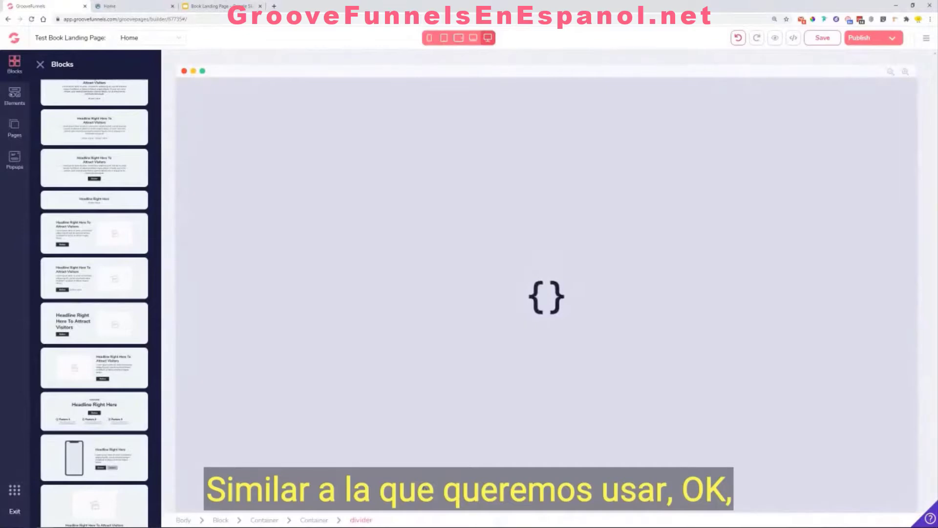
{"action": "scroll", "coordinate": [367, 342], "scroll_direction": "down", "scroll_amount": 5}
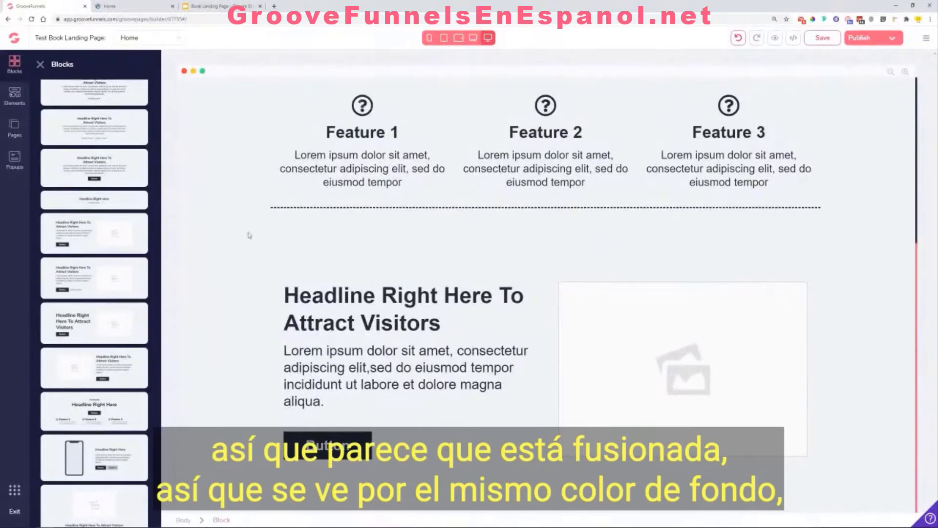
Step: Set the background color of the three-feature block to white (#FFFFFF)
{"action": "scroll", "coordinate": [244, 249], "scroll_direction": "up", "scroll_amount": 4}
{"action": "scroll", "coordinate": [267, 282], "scroll_direction": "down", "scroll_amount": 2}
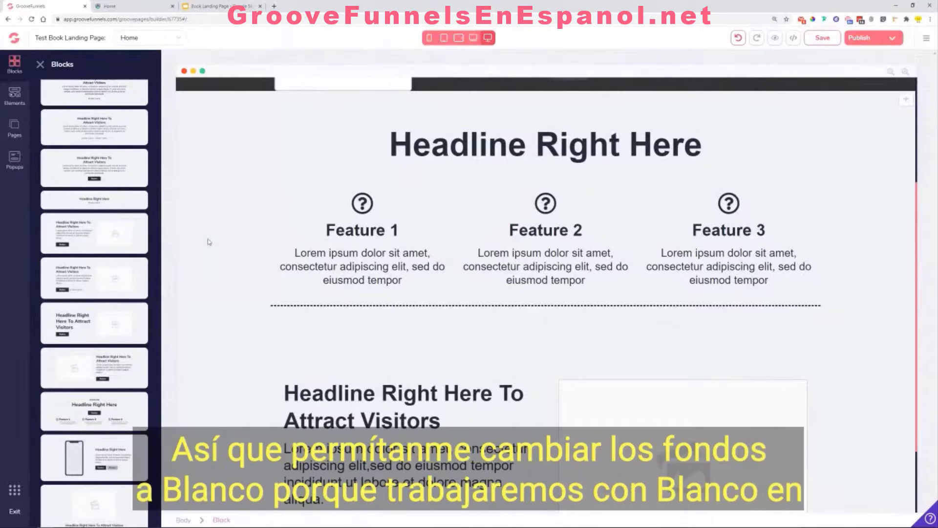
{"action": "left_click", "coordinate": [208, 244]}
{"action": "left_click", "coordinate": [856, 240]}
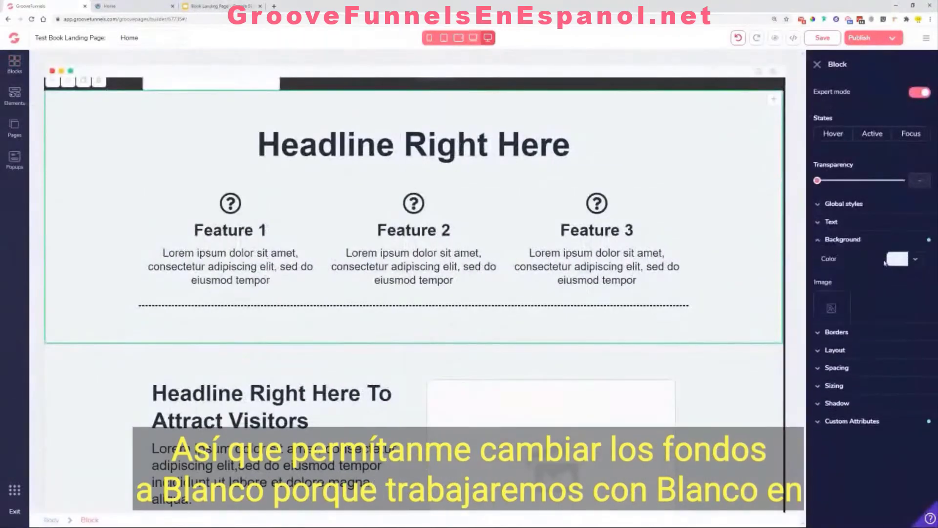
{"action": "left_click", "coordinate": [914, 261]}
{"action": "left_click", "coordinate": [821, 310]}
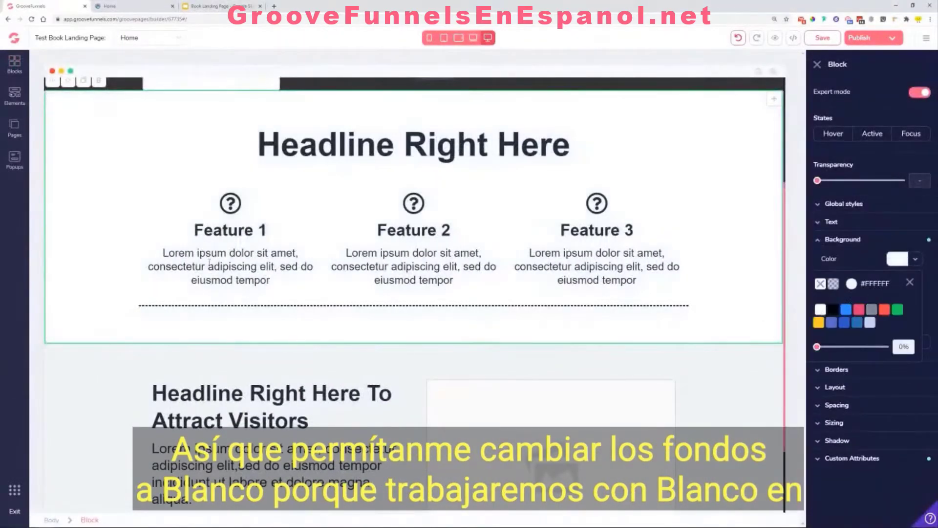
Step: Set the background color of the headline-and-image call to action block to white (#FFFFFF)
{"action": "scroll", "coordinate": [102, 296], "scroll_direction": "down", "scroll_amount": 2}
{"action": "left_click", "coordinate": [701, 282]}
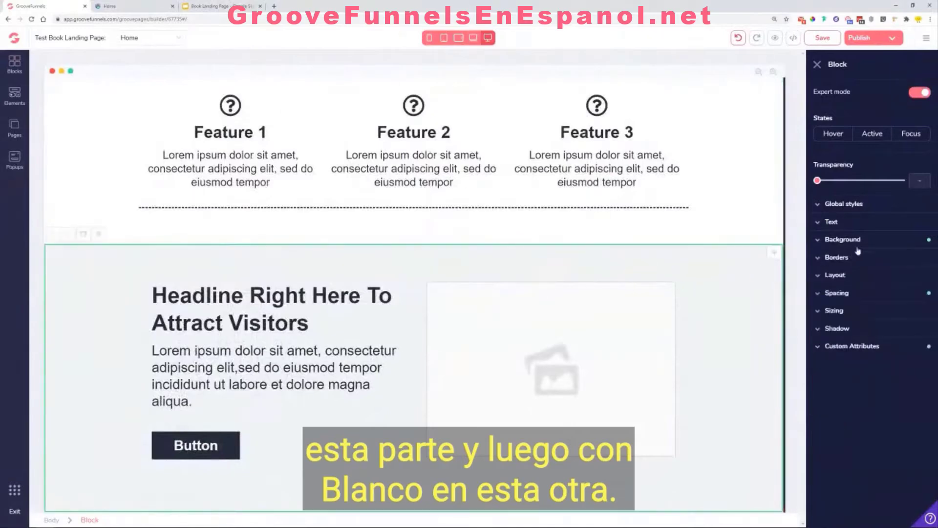
{"action": "left_click", "coordinate": [862, 245]}
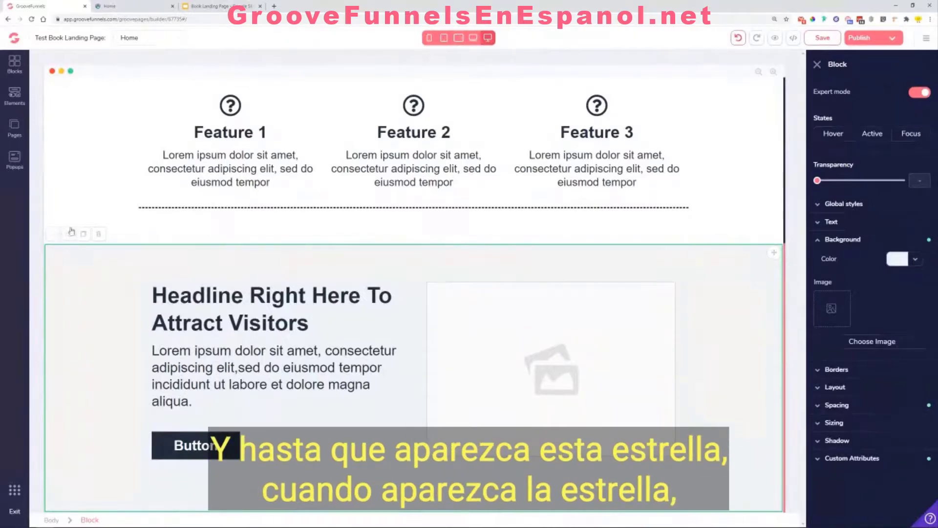
{"action": "left_click_drag", "start_coordinate": [847, 64], "coordinate": [831, 64]}
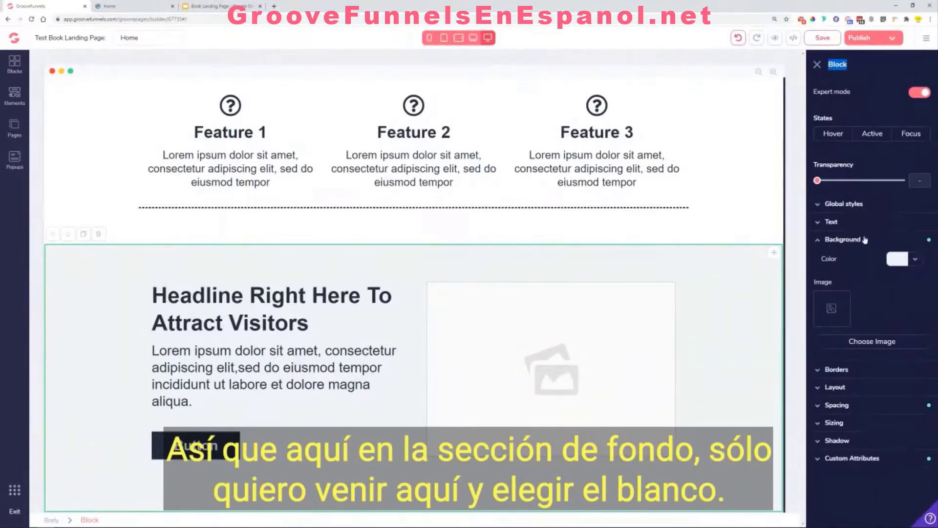
{"action": "left_click", "coordinate": [917, 261]}
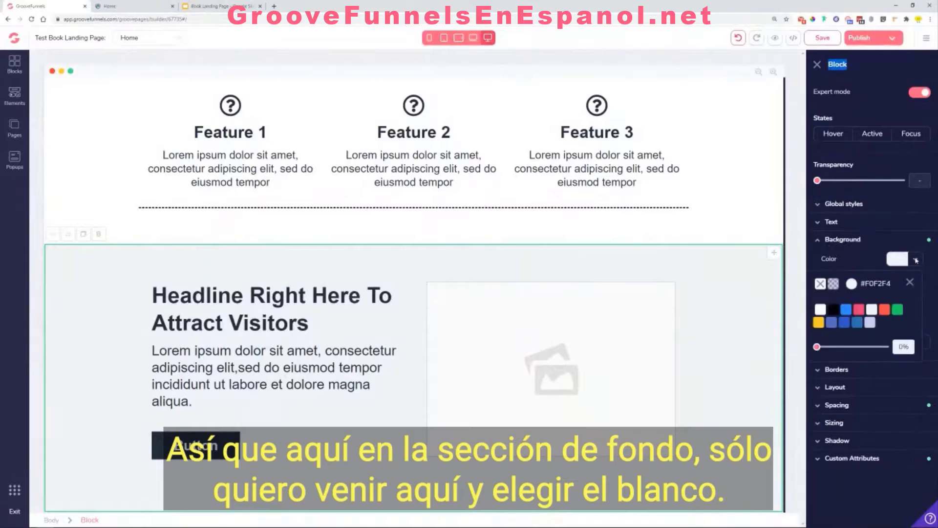
{"action": "left_click", "coordinate": [821, 310]}
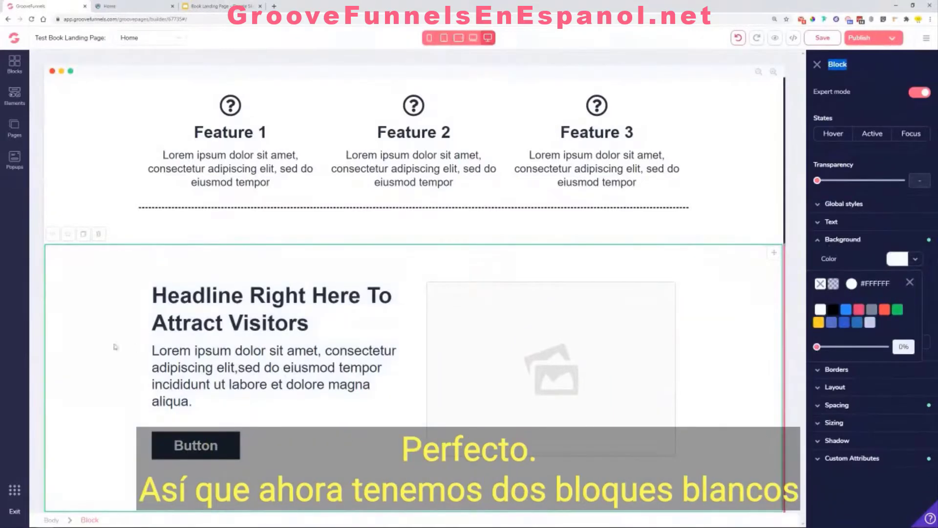
Step: Compare with the reference page's "Here's what is included..." section and delete the button below the call to action paragraph
{"action": "left_click", "coordinate": [81, 190]}
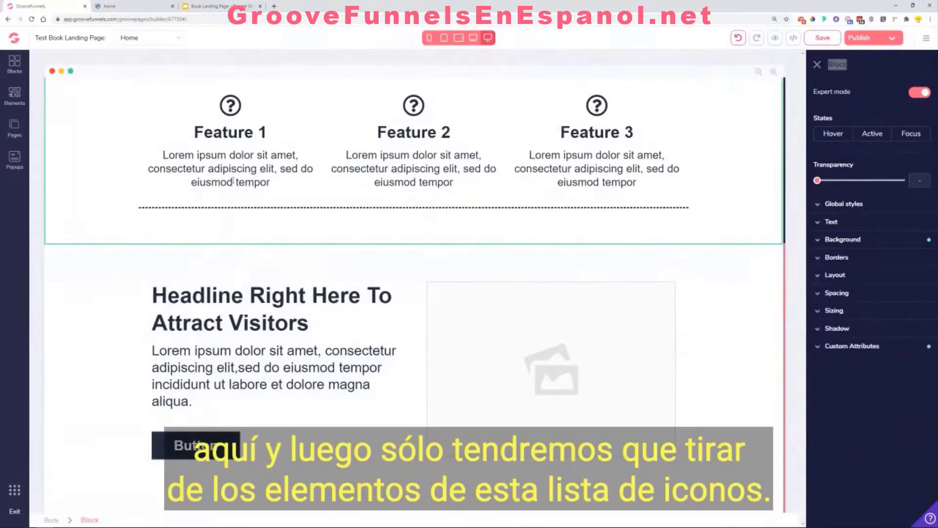
{"action": "left_click", "coordinate": [132, 6]}
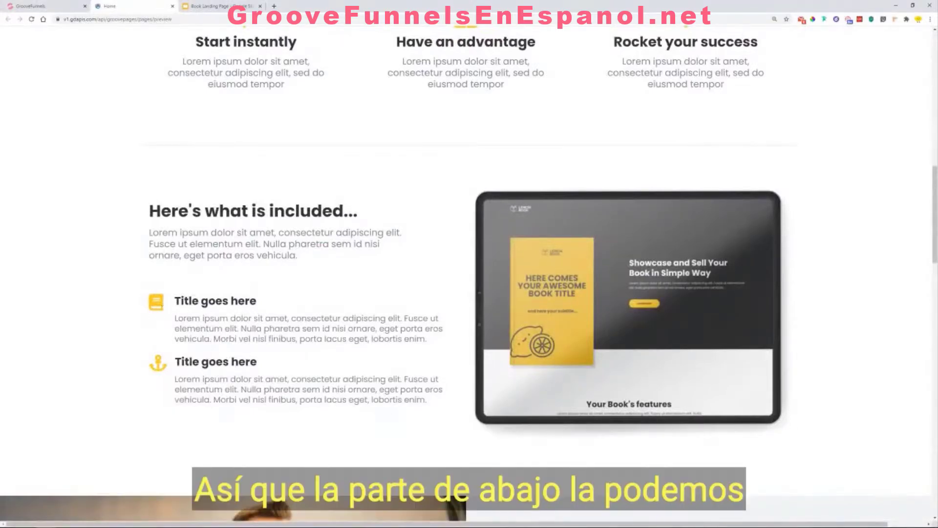
{"action": "left_click", "coordinate": [73, 6]}
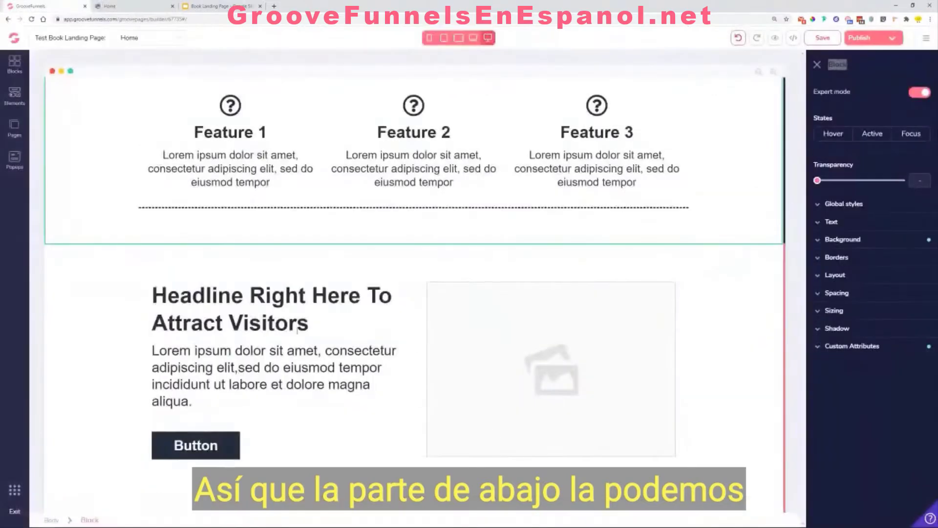
{"action": "left_click", "coordinate": [196, 447]}
{"action": "left_click", "coordinate": [174, 421]}
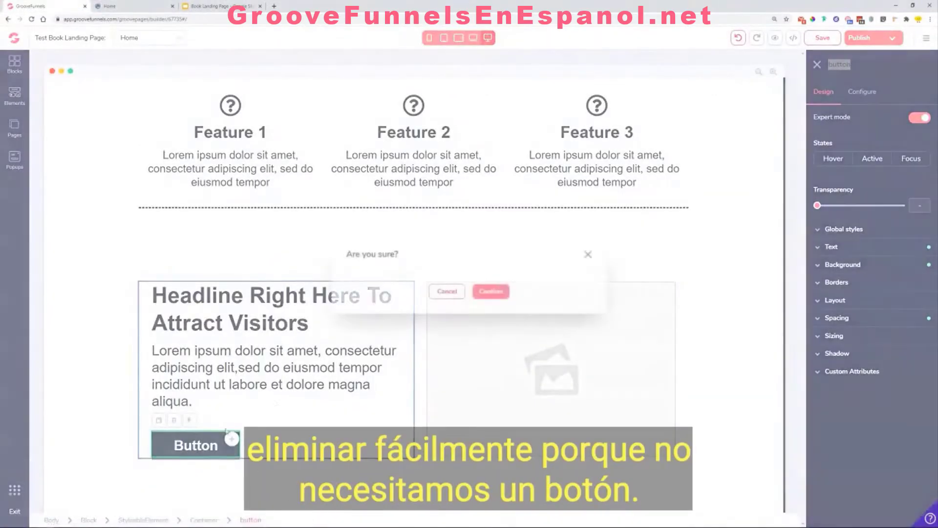
{"action": "left_click", "coordinate": [491, 291]}
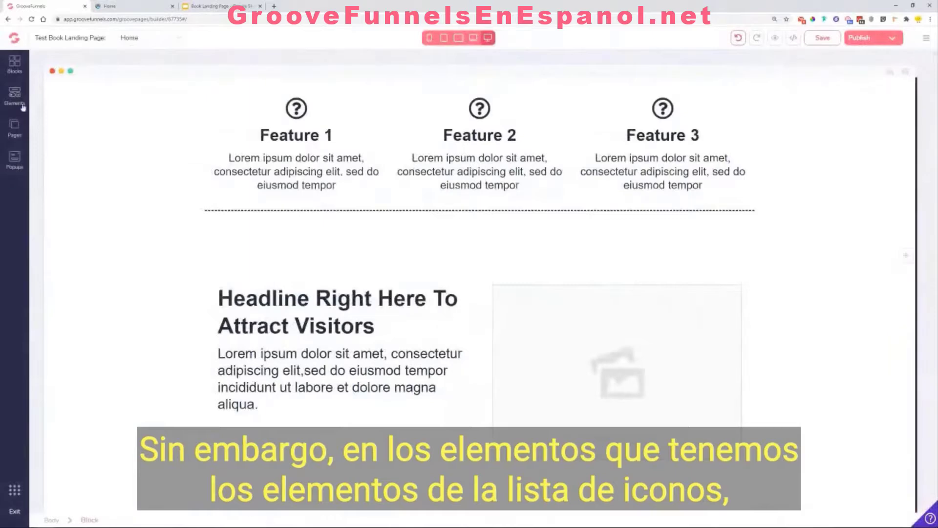
{"action": "left_click", "coordinate": [23, 108]}
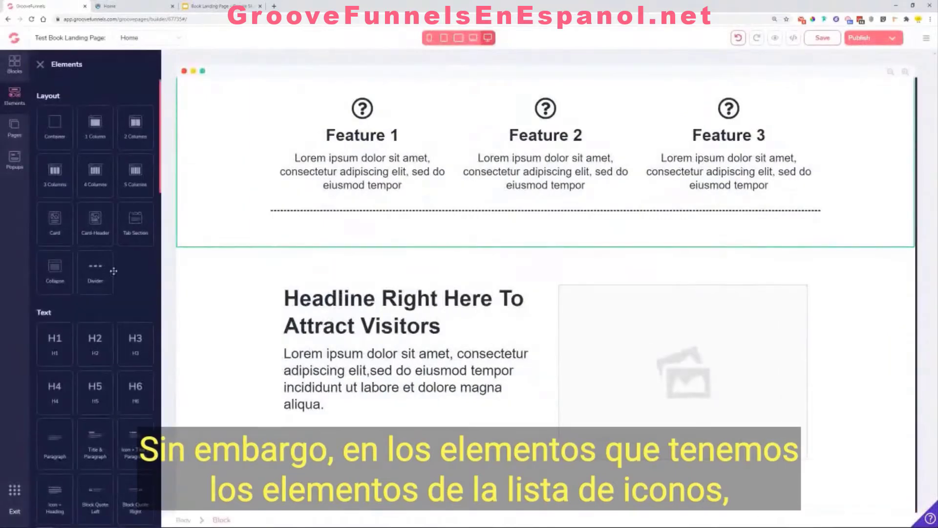
{"action": "scroll", "coordinate": [113, 270], "scroll_direction": "down", "scroll_amount": 5}
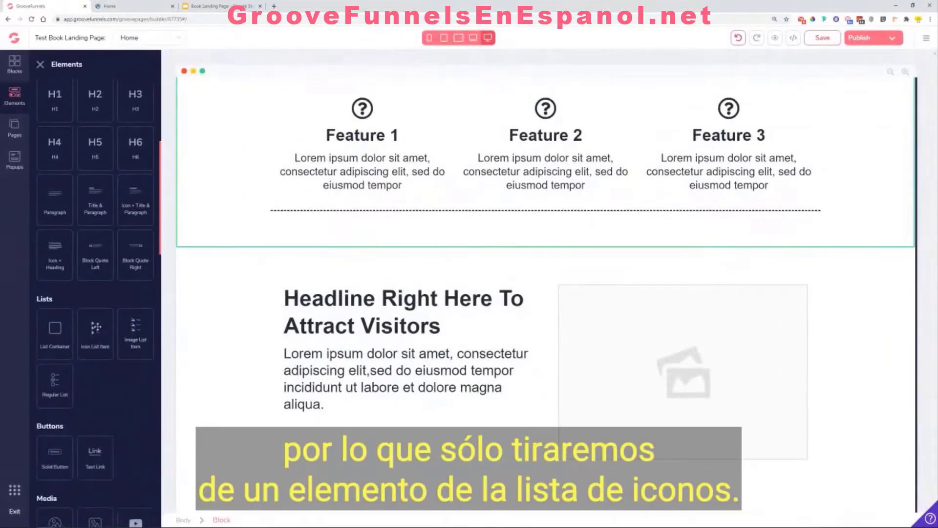
{"action": "left_click_drag", "start_coordinate": [93, 326], "coordinate": [322, 437]}
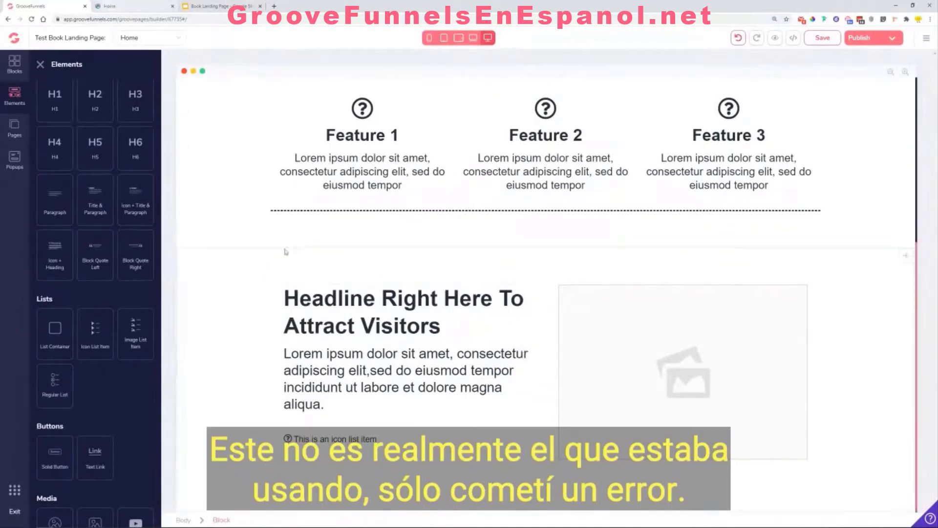
{"action": "left_click", "coordinate": [336, 520]}
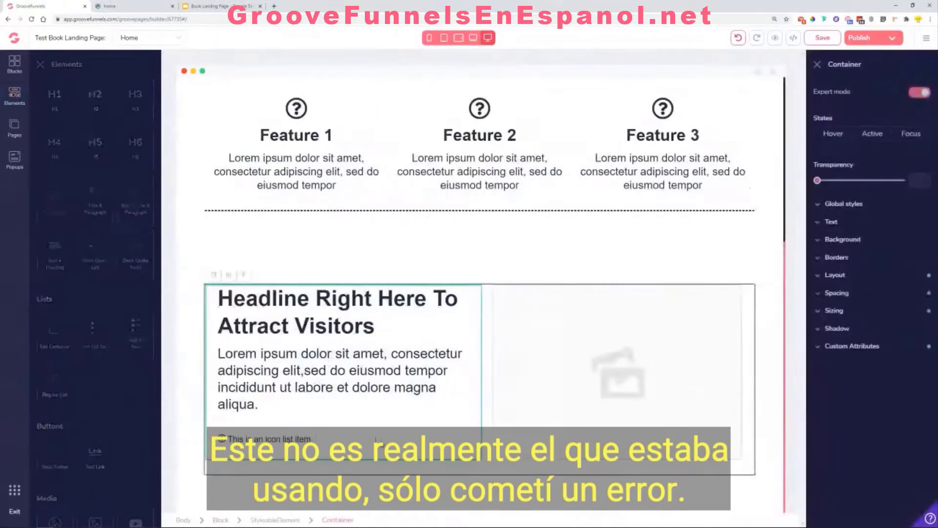
{"action": "left_click", "coordinate": [200, 439]}
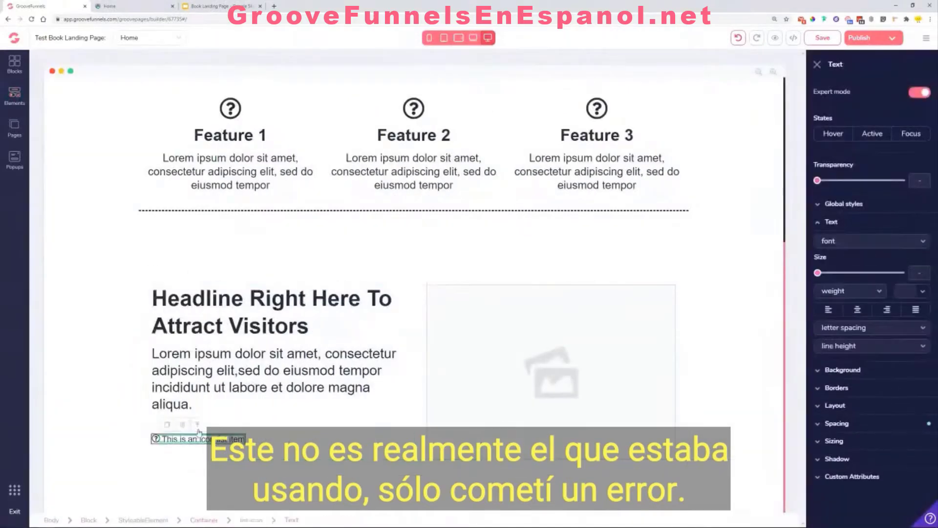
{"action": "left_click", "coordinate": [198, 424]}
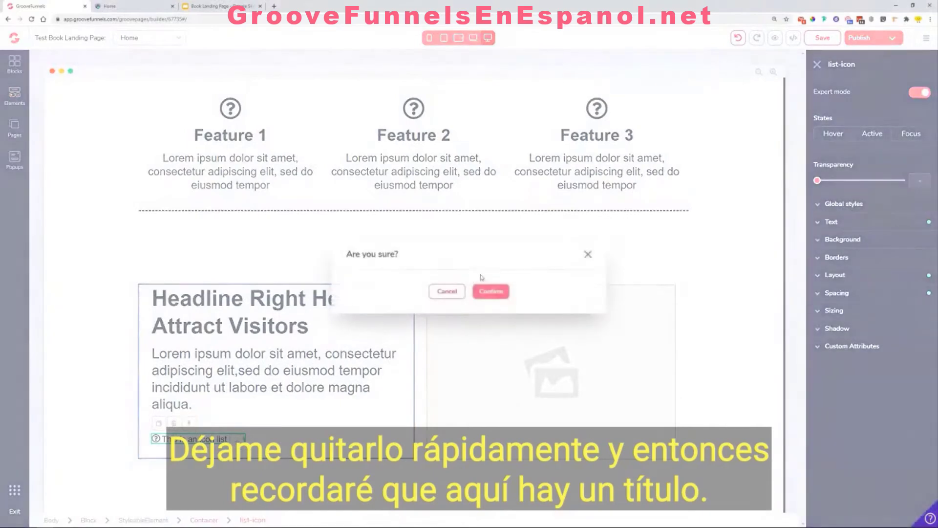
{"action": "left_click", "coordinate": [491, 291]}
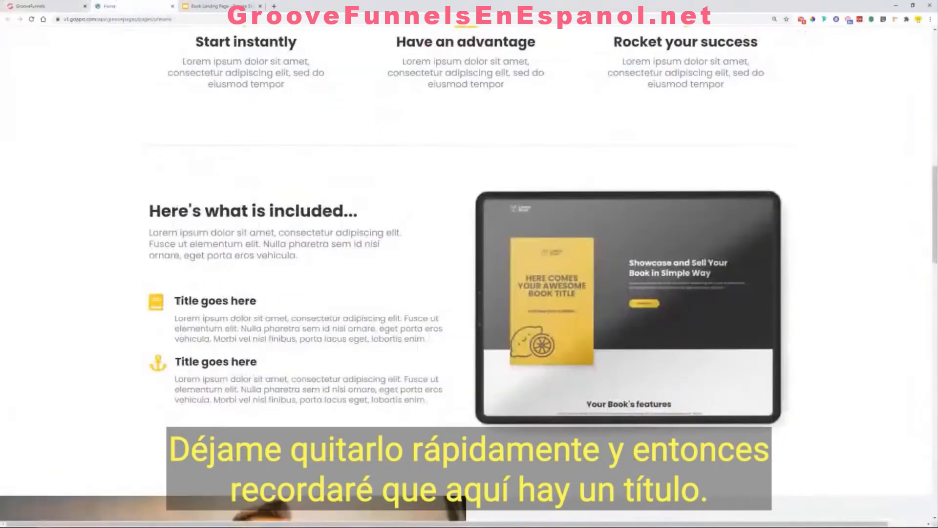
Step: Check the titled icon items on the reference page and add an Icon + Title & Paragraph element below the call to action paragraph
{"action": "left_click_drag", "start_coordinate": [180, 300], "coordinate": [250, 301]}
{"action": "left_click_drag", "start_coordinate": [189, 329], "coordinate": [256, 329]}
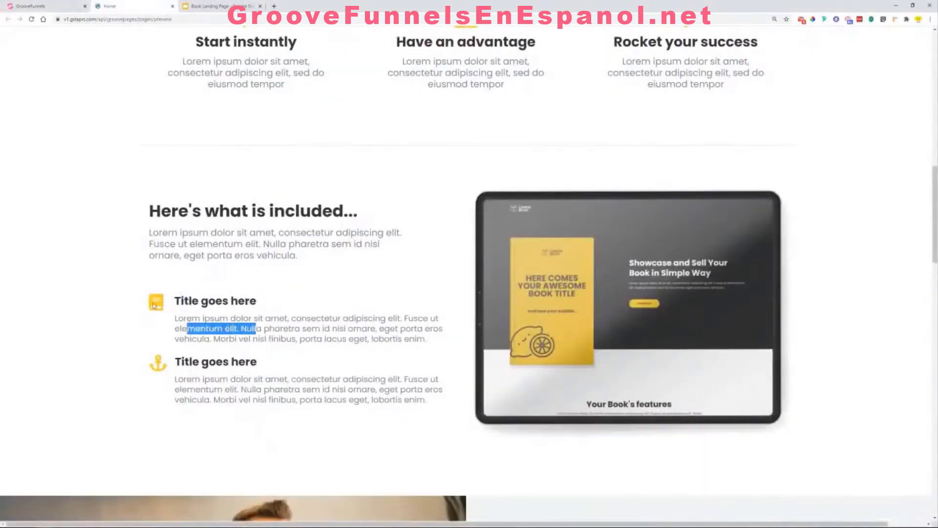
{"action": "left_click", "coordinate": [19, 7]}
{"action": "left_click", "coordinate": [14, 97]}
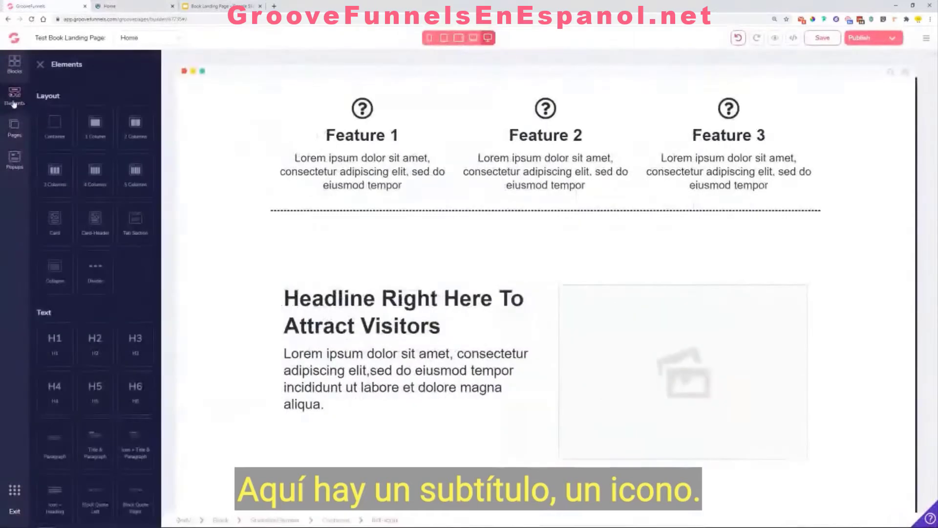
{"action": "scroll", "coordinate": [118, 324], "scroll_direction": "down", "scroll_amount": 1}
{"action": "scroll", "coordinate": [117, 324], "scroll_direction": "down", "scroll_amount": 1}
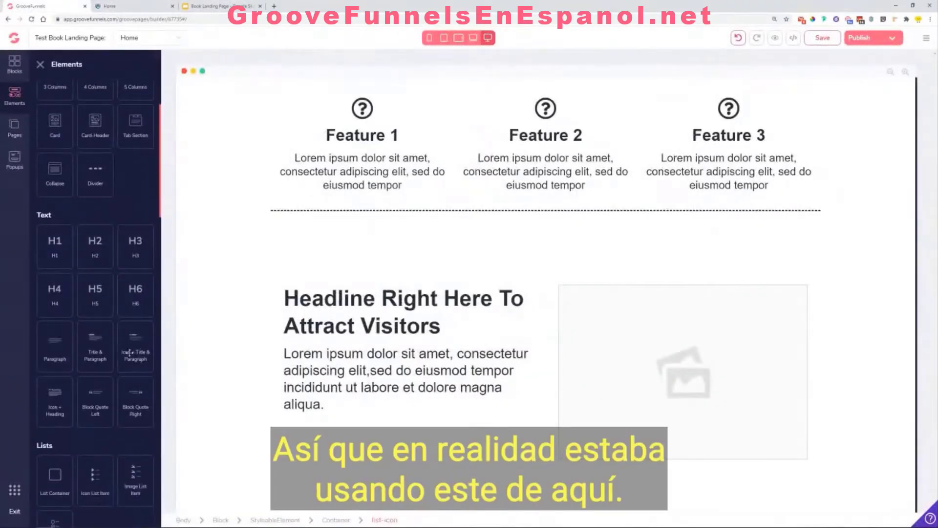
{"action": "left_click_drag", "start_coordinate": [134, 343], "coordinate": [344, 466]}
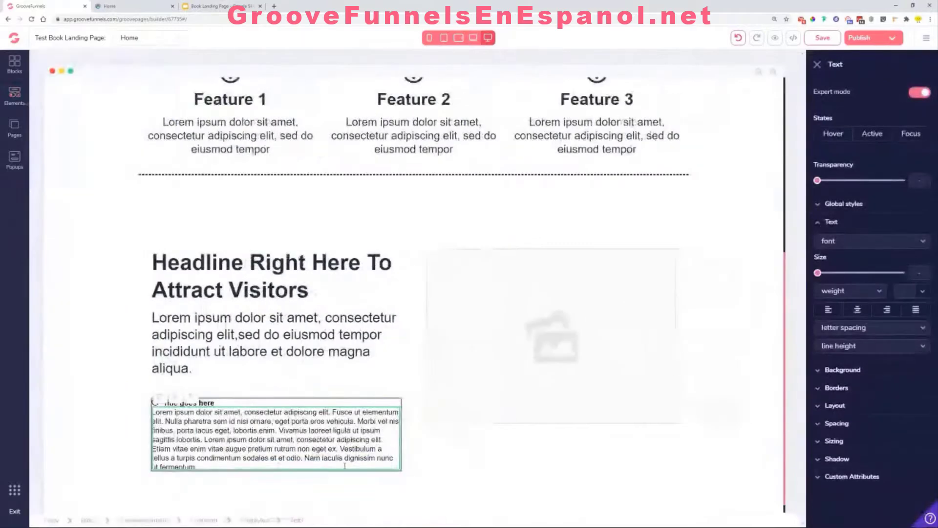
Step: Shorten the text under "Title goes here" by deleting everything after "sagittis lobortis."
{"action": "left_click_drag", "start_coordinate": [205, 440], "coordinate": [213, 465]}
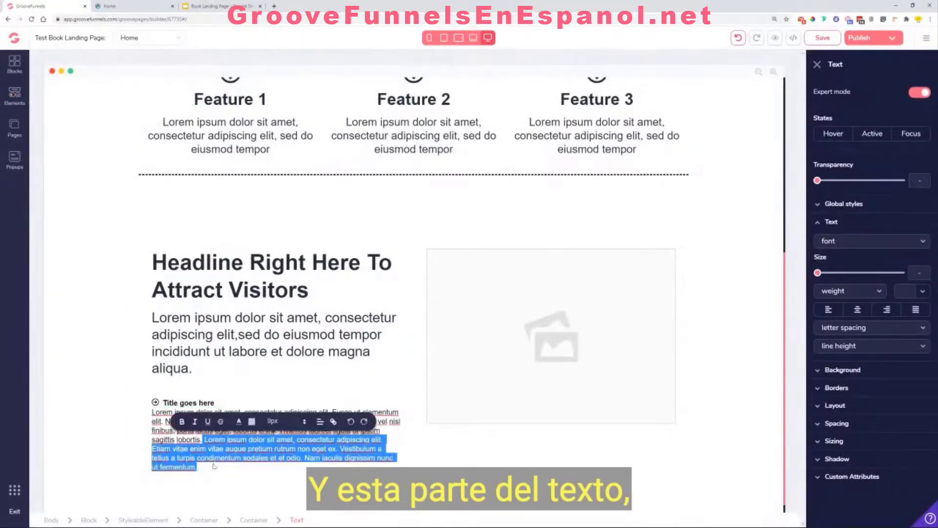
{"action": "key", "text": "BackSpace"}
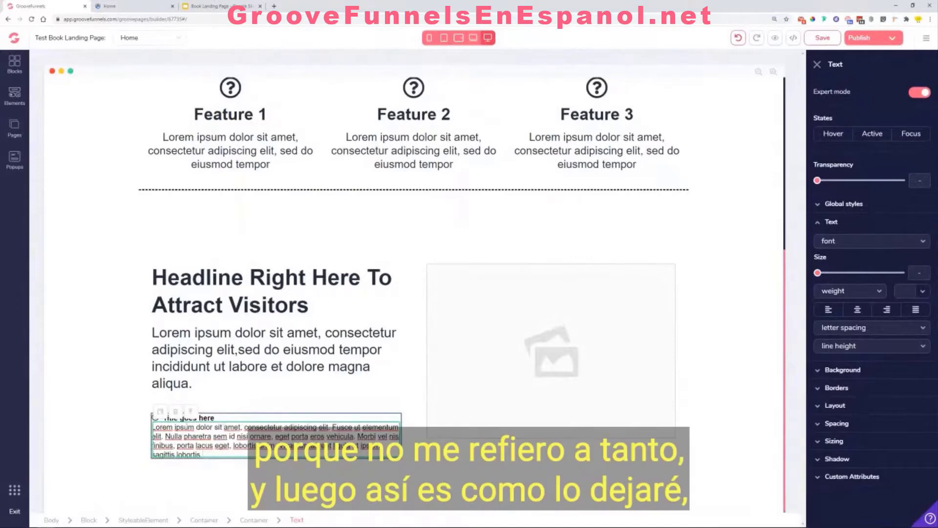
{"action": "left_click", "coordinate": [279, 409]}
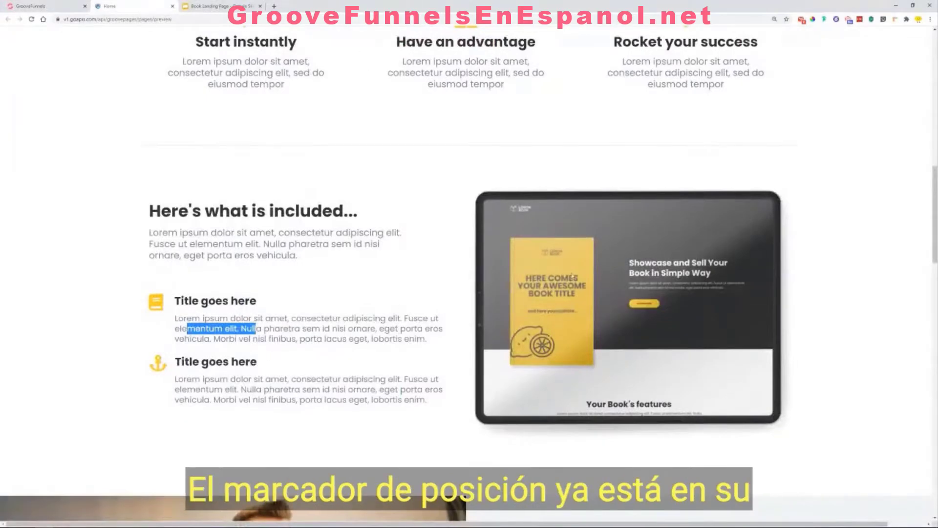
Step: Check the reference page's "About the author" section and add an Empty wireframe block with two equal columns below the call to action block
{"action": "scroll", "coordinate": [690, 355], "scroll_direction": "down", "scroll_amount": 8}
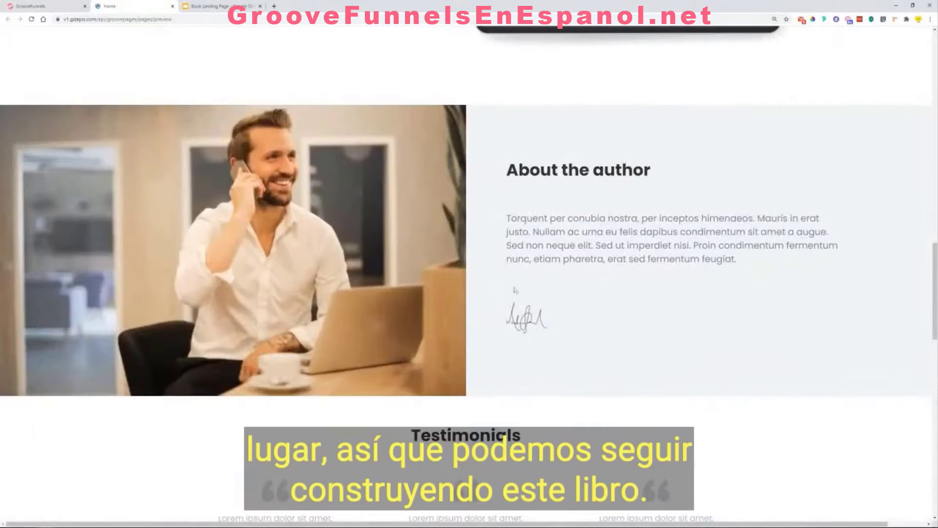
{"action": "left_click", "coordinate": [39, 7]}
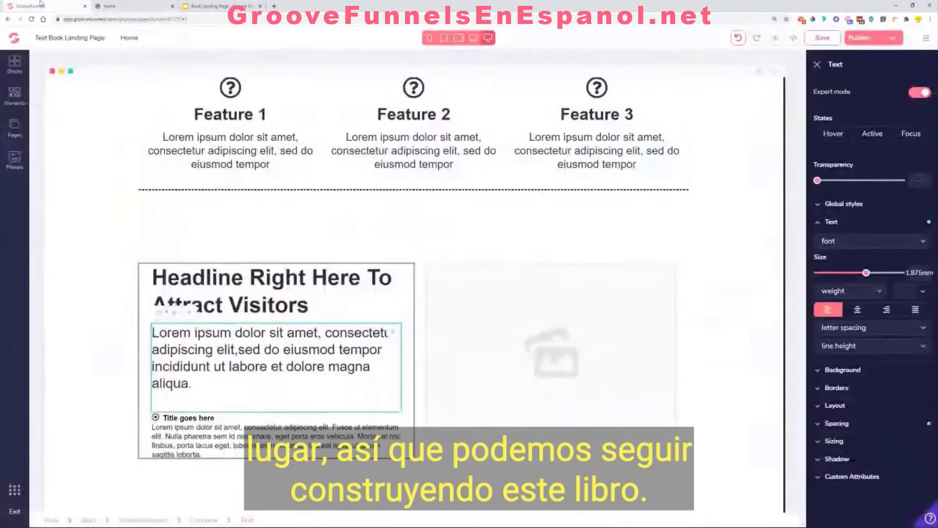
{"action": "left_click", "coordinate": [19, 61]}
{"action": "left_click", "coordinate": [115, 92]}
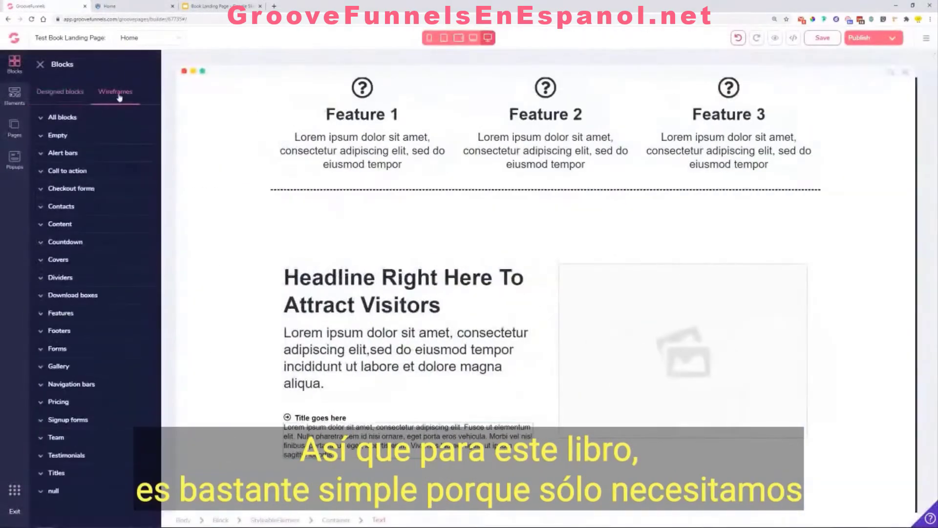
{"action": "left_click", "coordinate": [96, 135]}
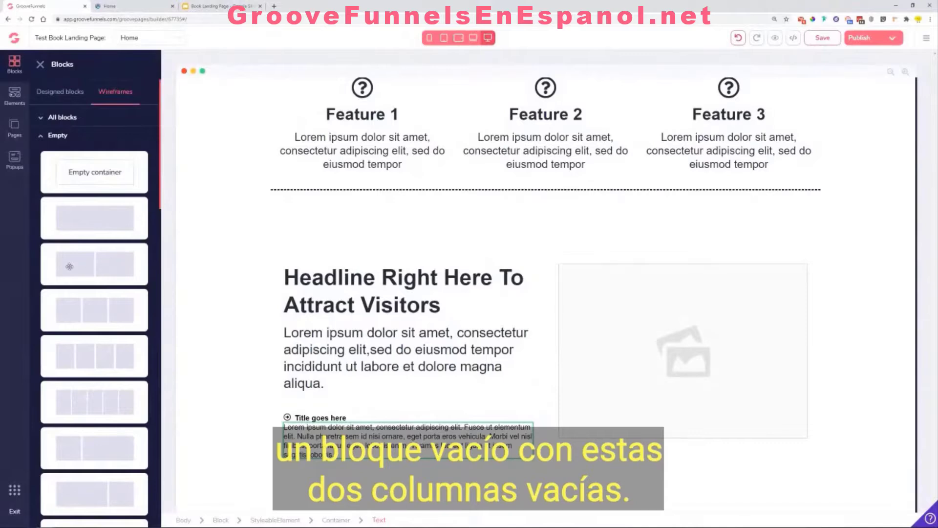
{"action": "left_click_drag", "start_coordinate": [69, 266], "coordinate": [381, 482]}
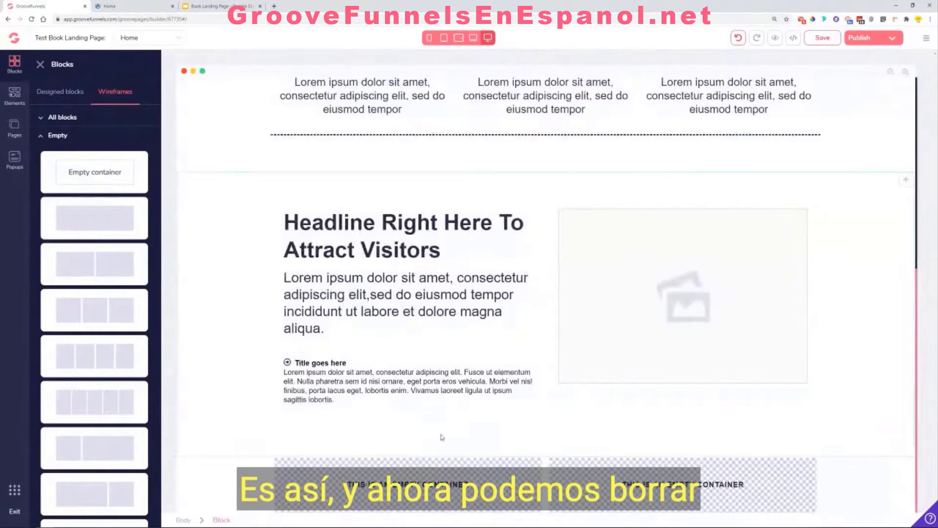
Step: Set the gutter width of the new two-column layout to None and update it
{"action": "left_click", "coordinate": [447, 484]}
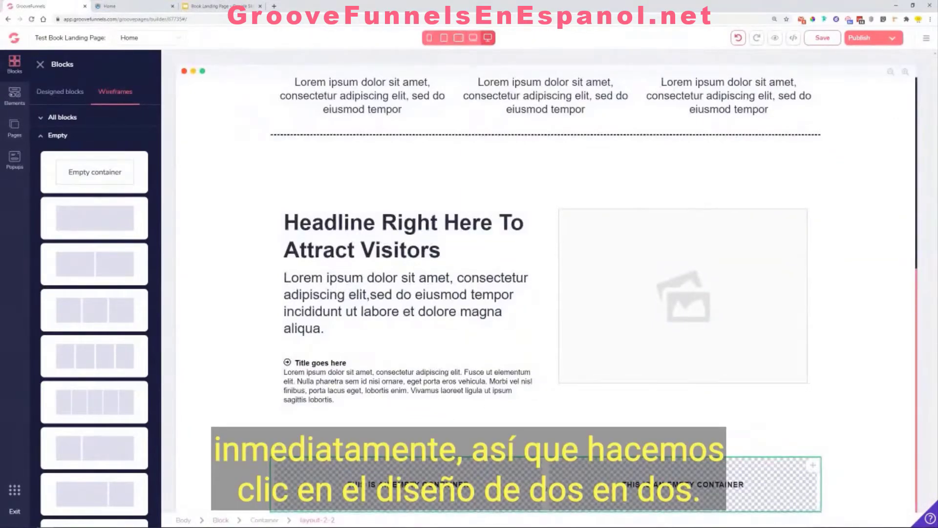
{"action": "left_click", "coordinate": [317, 520]}
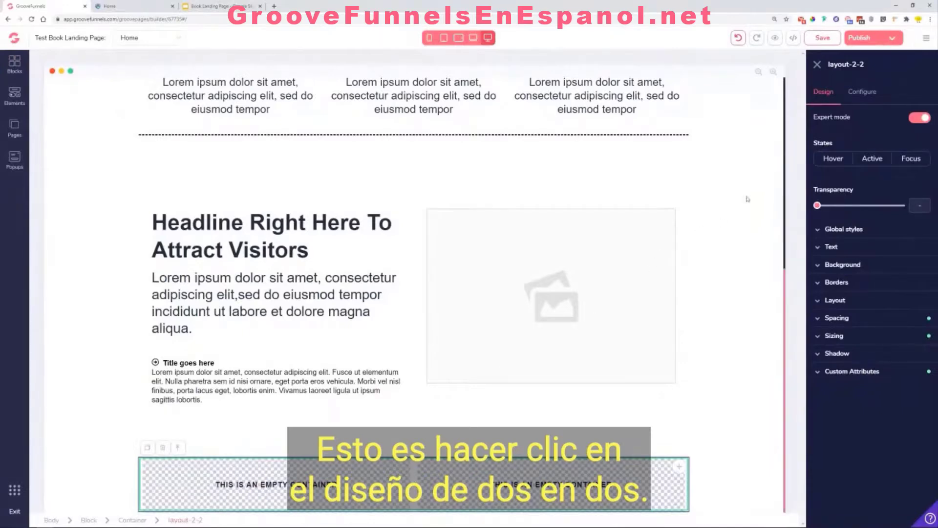
{"action": "left_click", "coordinate": [863, 97]}
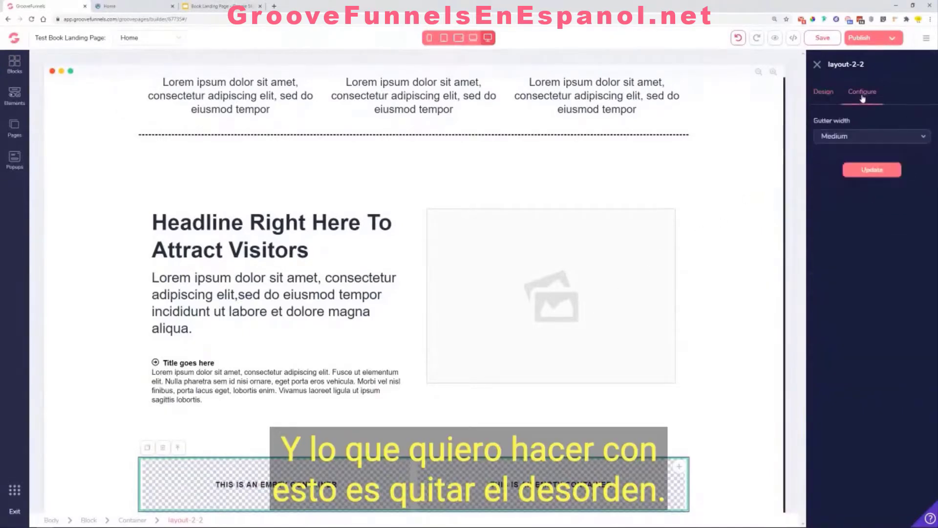
{"action": "left_click", "coordinate": [835, 137]}
{"action": "left_click", "coordinate": [840, 152]}
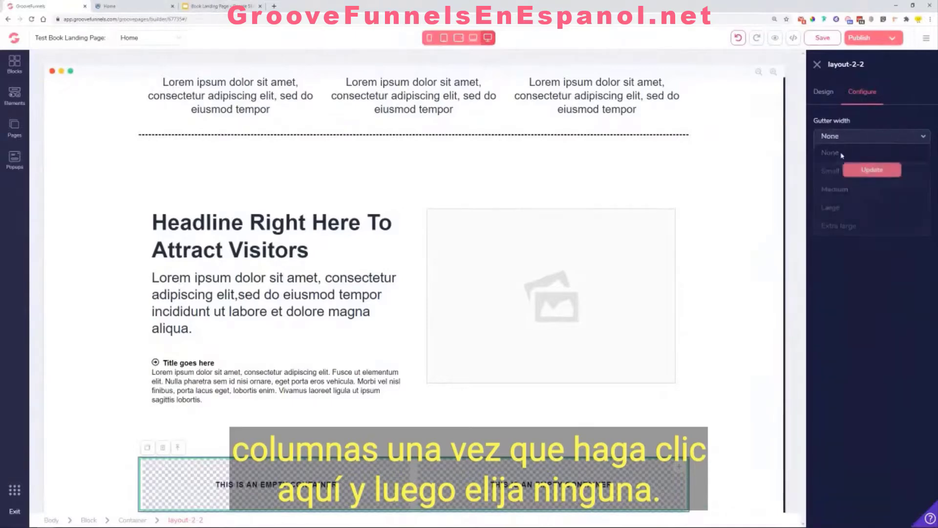
{"action": "left_click", "coordinate": [861, 170]}
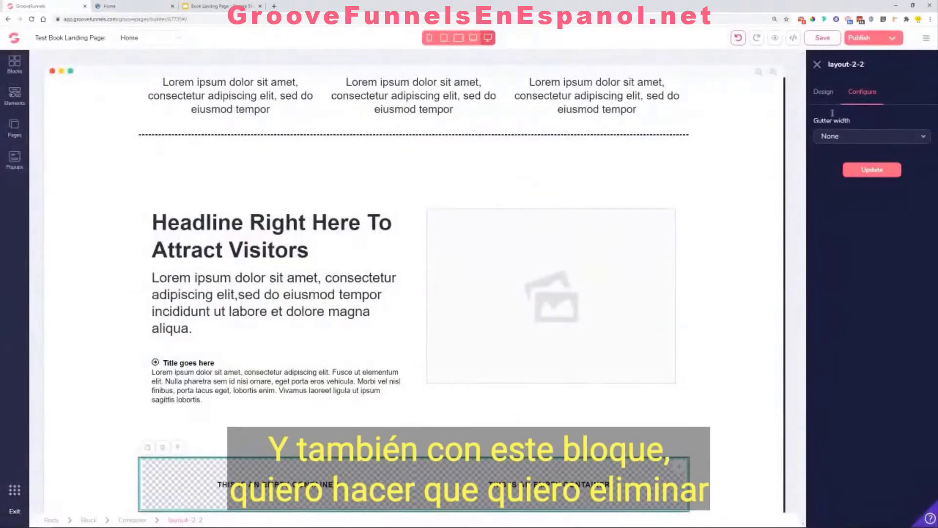
Step: Remove the left and right padding from the two-column layout
{"action": "left_click", "coordinate": [830, 93]}
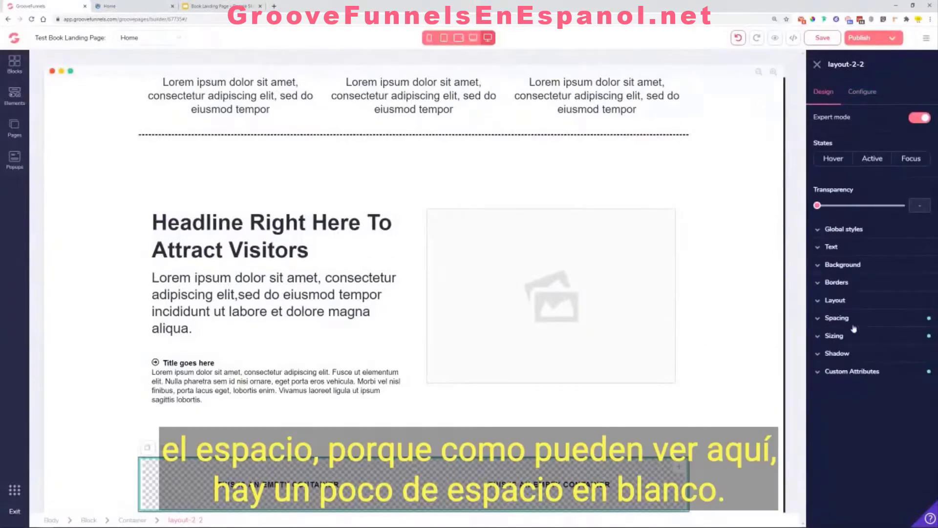
{"action": "left_click", "coordinate": [855, 321]}
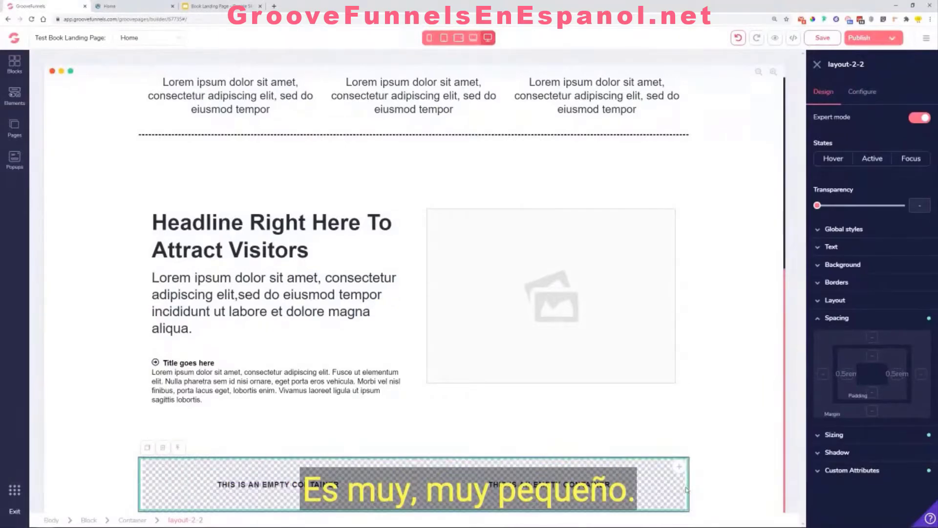
{"action": "left_click", "coordinate": [848, 375]}
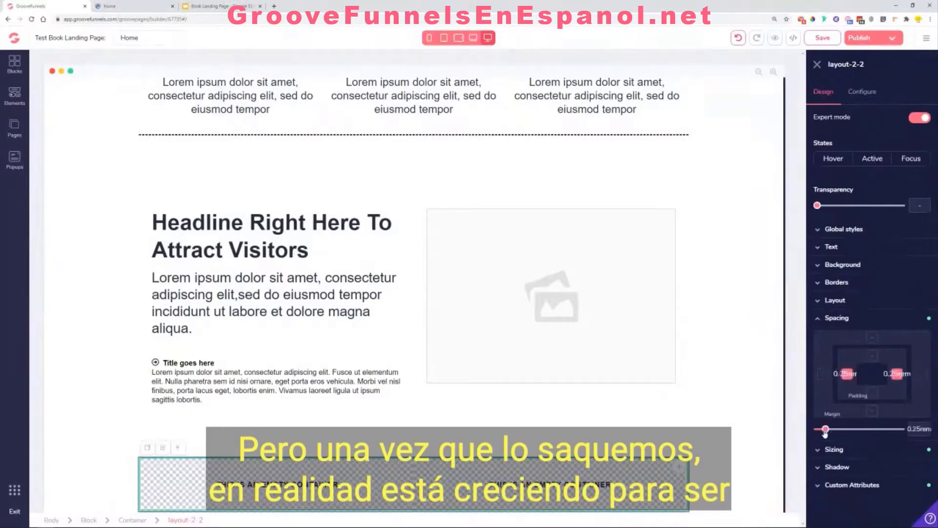
{"action": "left_click_drag", "start_coordinate": [830, 430], "coordinate": [818, 433]}
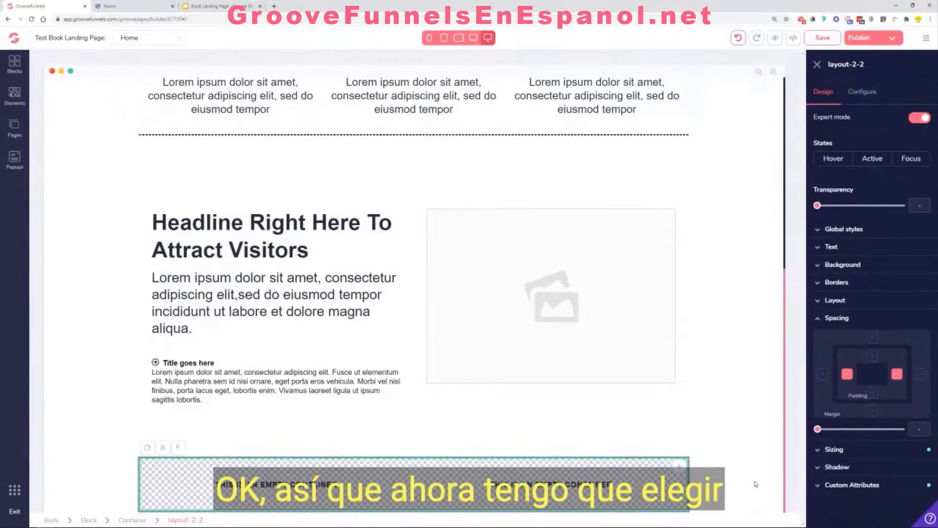
{"action": "left_click", "coordinate": [837, 318]}
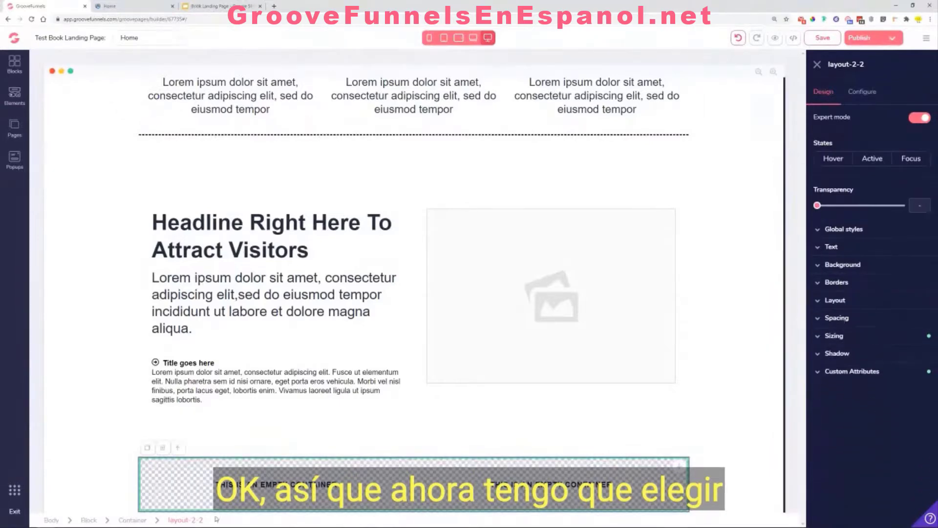
Step: Set the max-width of the container around the two-column layout to 100%
{"action": "left_click", "coordinate": [133, 520]}
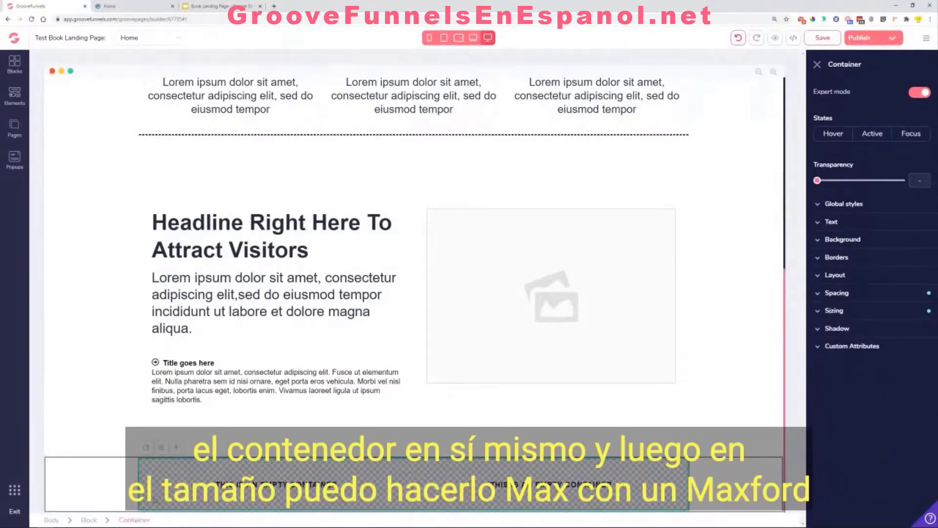
{"action": "left_click", "coordinate": [849, 313]}
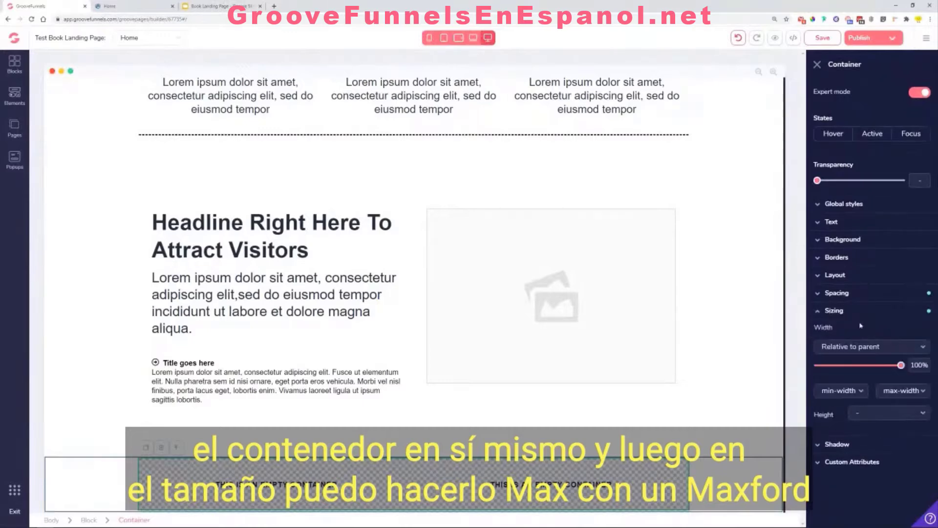
{"action": "left_click", "coordinate": [921, 390]}
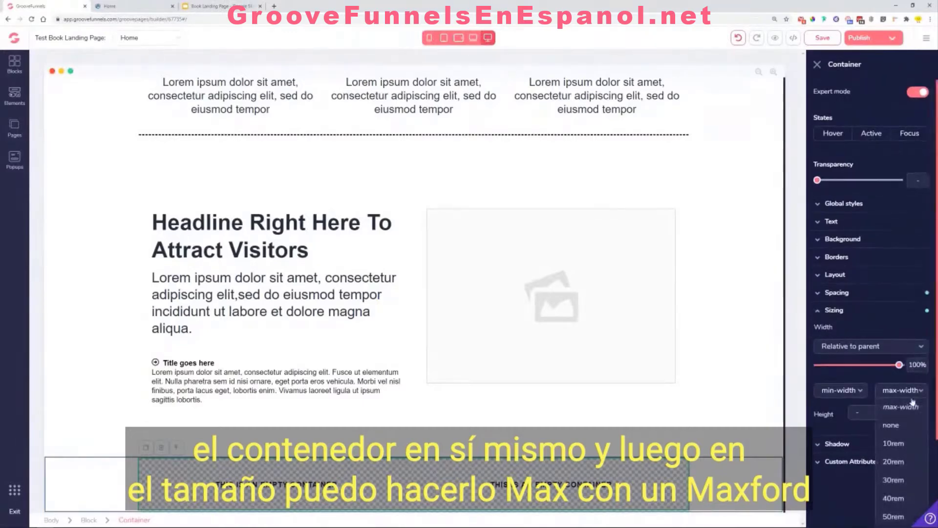
{"action": "scroll", "coordinate": [899, 348], "scroll_direction": "down", "scroll_amount": 1}
{"action": "scroll", "coordinate": [899, 349], "scroll_direction": "down", "scroll_amount": 1}
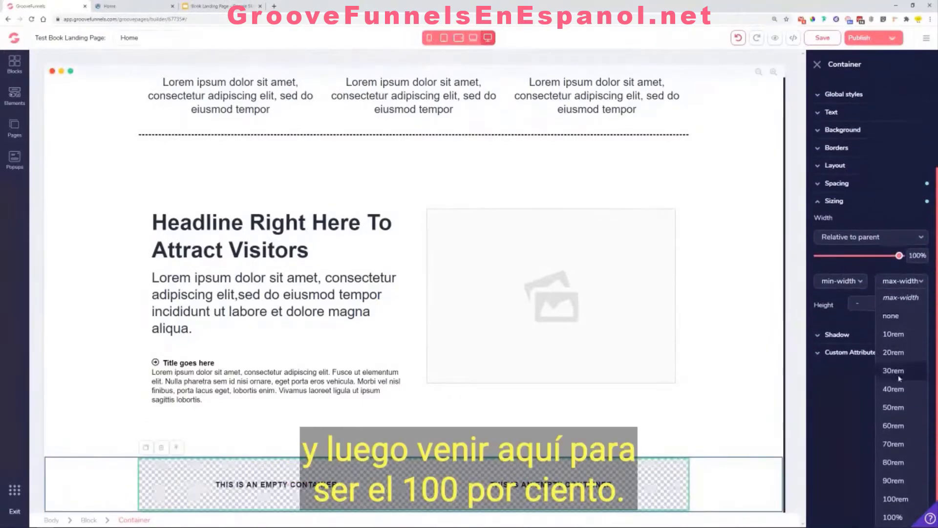
{"action": "left_click", "coordinate": [896, 520]}
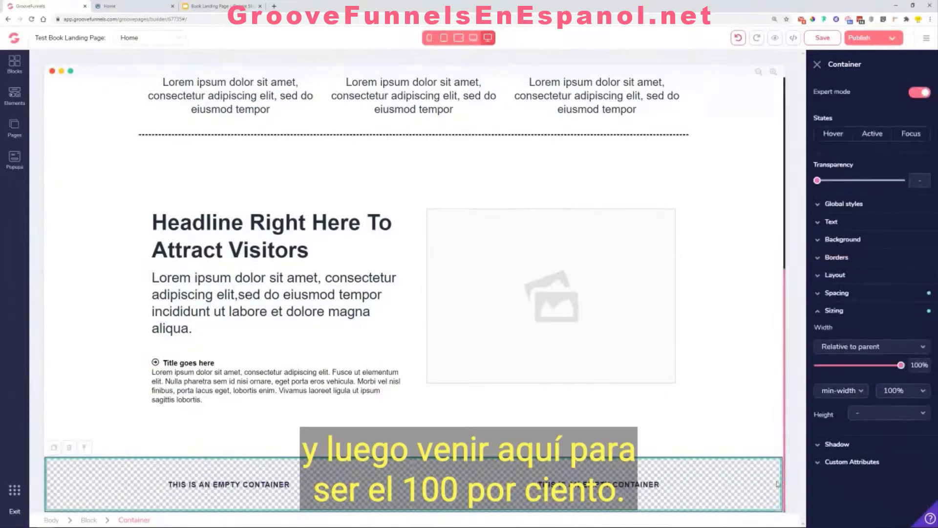
Step: Examine the photo, heading, paragraph and signature image in the reference page's "About the author" section
{"action": "left_click", "coordinate": [133, 7]}
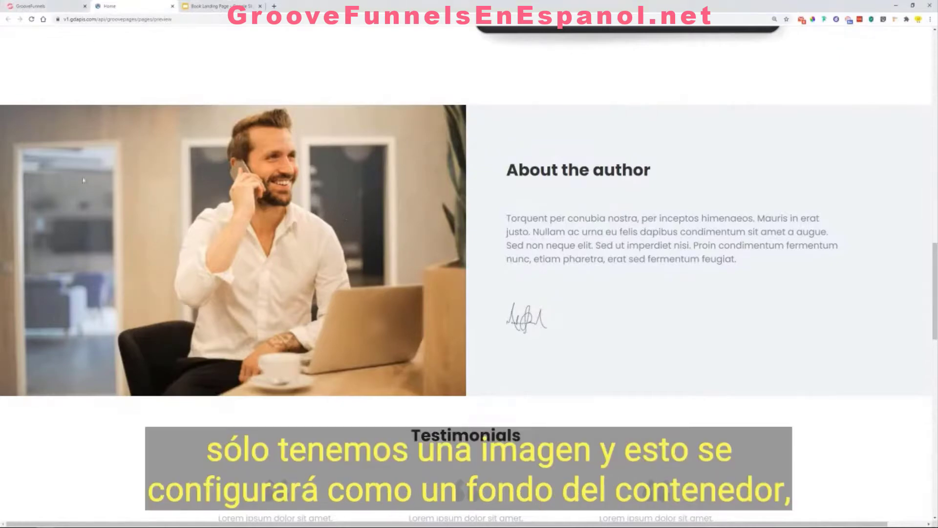
{"action": "left_click", "coordinate": [47, 6]}
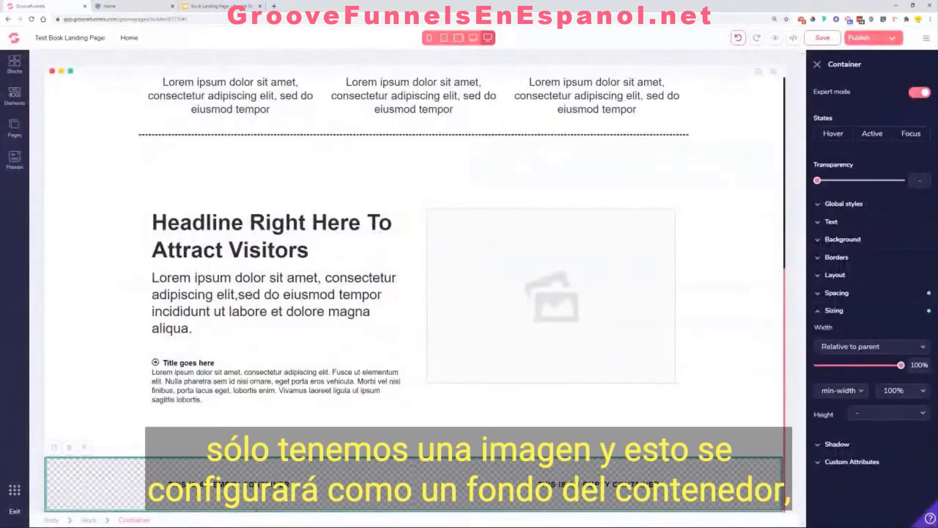
{"action": "left_click", "coordinate": [234, 494]}
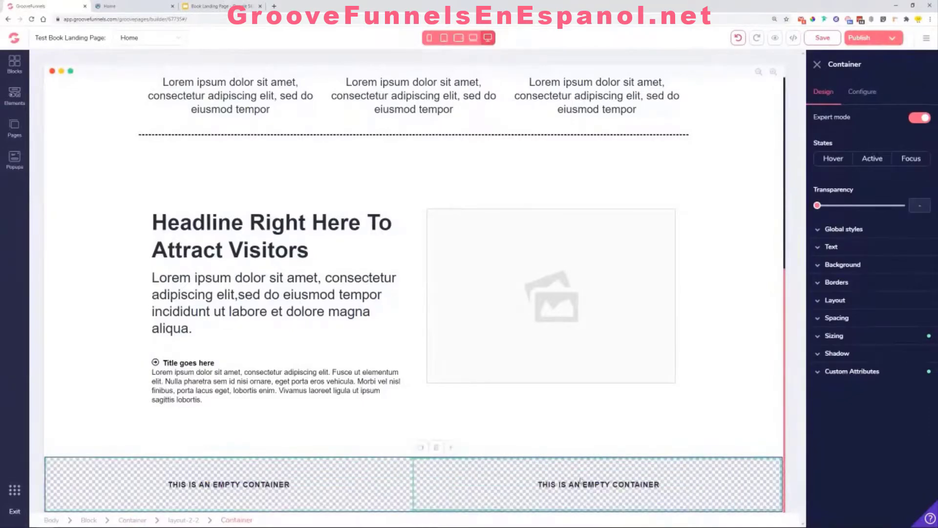
{"action": "left_click", "coordinate": [128, 4]}
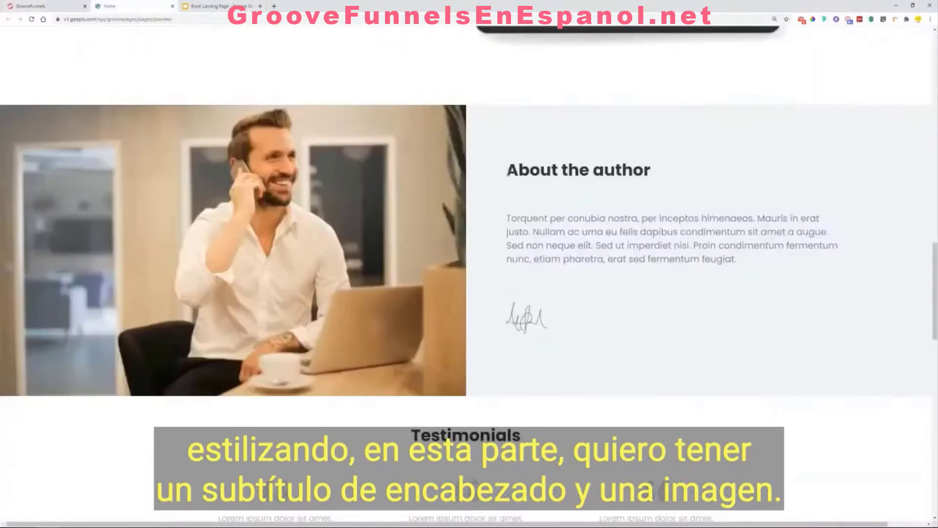
{"action": "left_click_drag", "start_coordinate": [508, 172], "coordinate": [648, 201]}
{"action": "left_click_drag", "start_coordinate": [506, 218], "coordinate": [777, 271]}
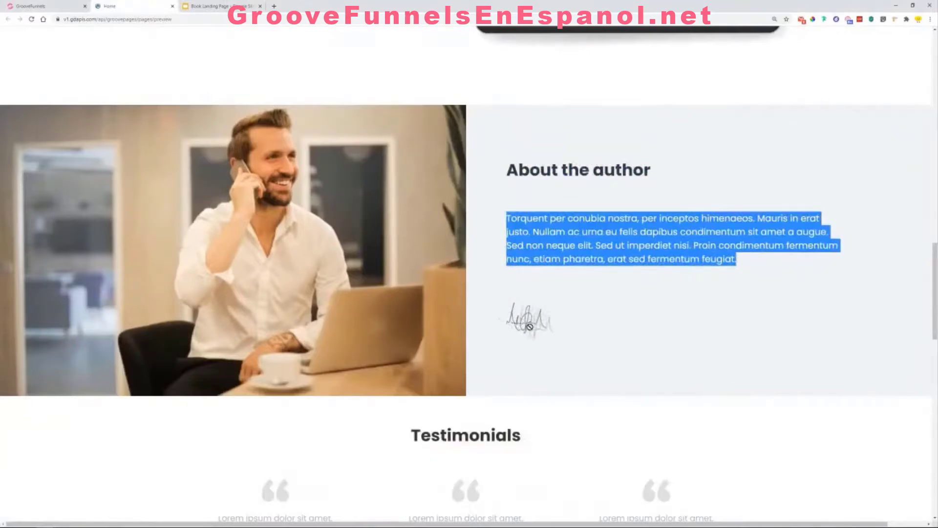
{"action": "left_click", "coordinate": [73, 6]}
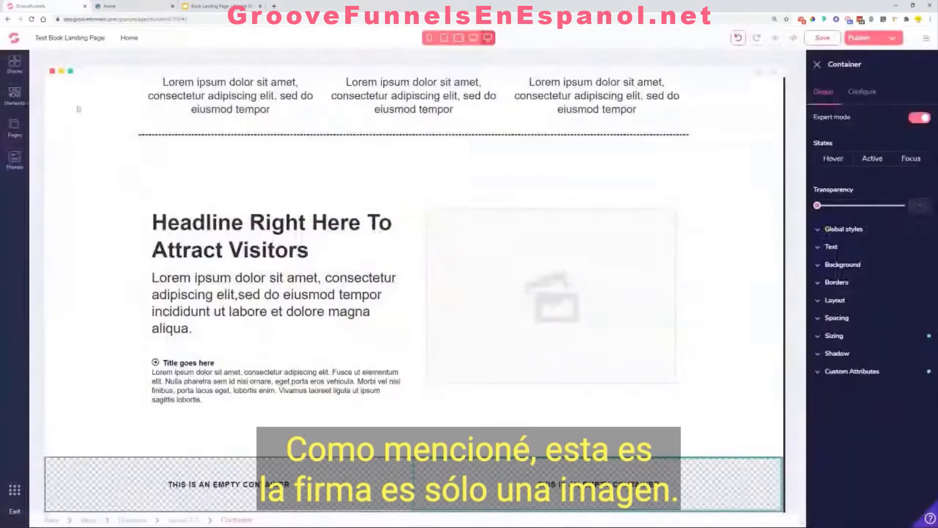
Step: Add a Title & Paragraph element to the right-hand empty column and an Image element below it
{"action": "left_click", "coordinate": [12, 102]}
{"action": "scroll", "coordinate": [98, 303], "scroll_direction": "down", "scroll_amount": 3}
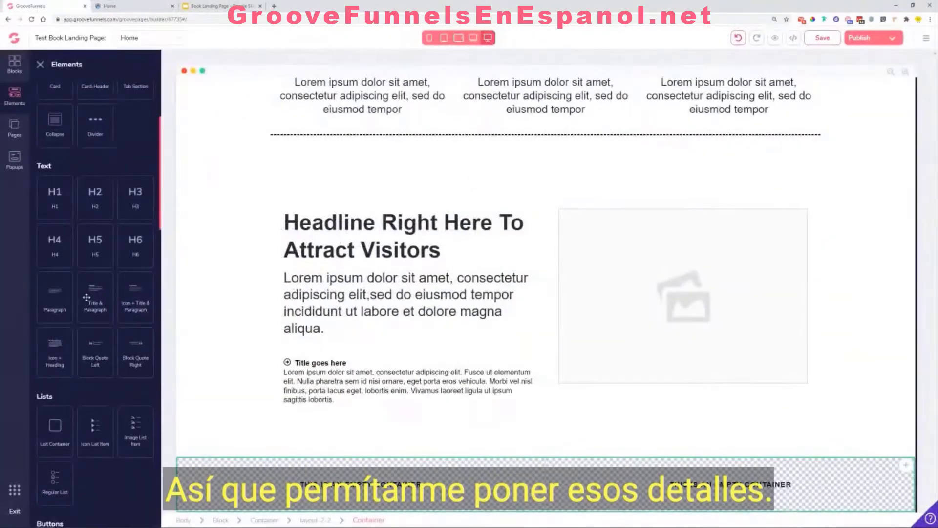
{"action": "left_click_drag", "start_coordinate": [93, 290], "coordinate": [655, 468]}
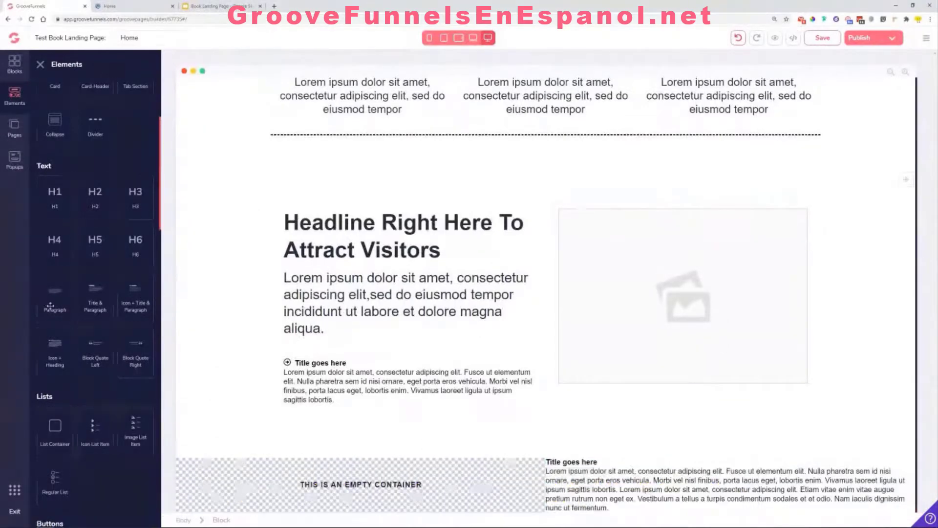
{"action": "scroll", "coordinate": [66, 305], "scroll_direction": "down", "scroll_amount": 6}
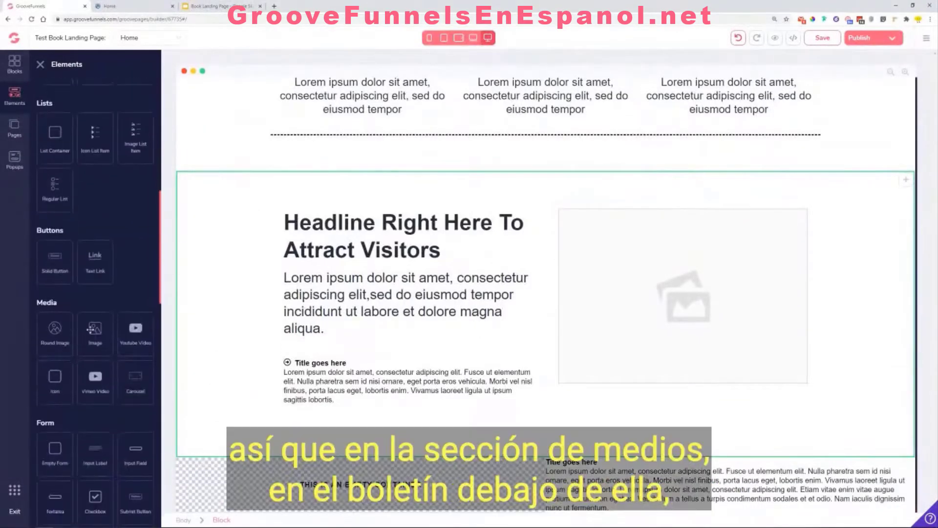
{"action": "left_click_drag", "start_coordinate": [90, 337], "coordinate": [611, 484]}
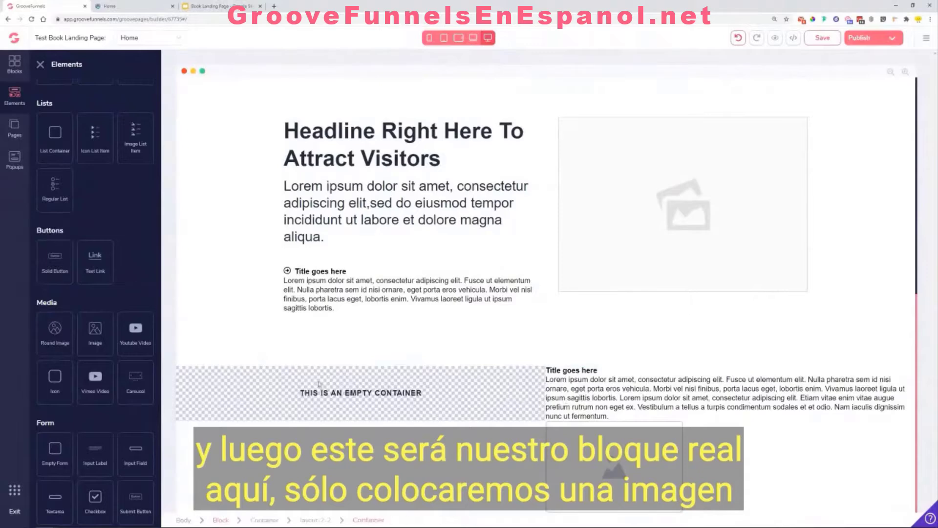
Step: Check the reference page's Testimonials section and add the centred single-quote Testimonials wireframe block below the two-column author block
{"action": "left_click", "coordinate": [167, 5]}
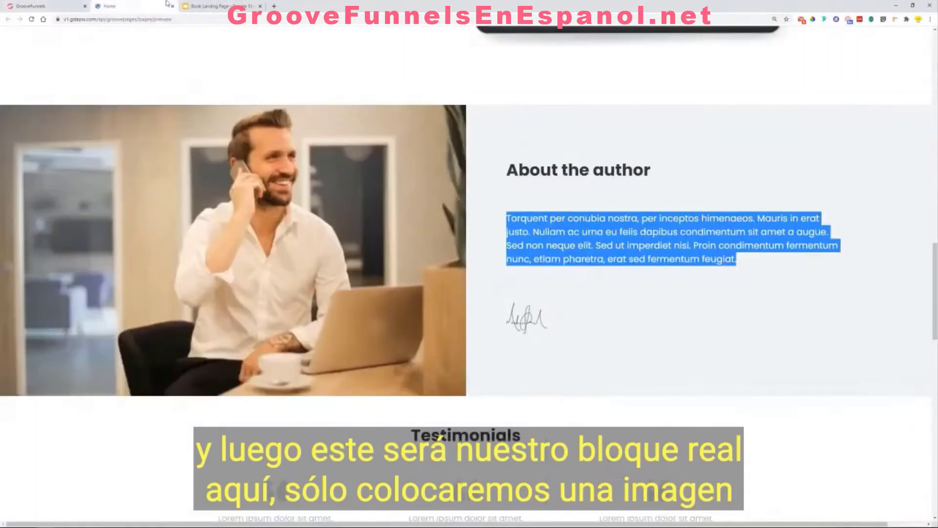
{"action": "scroll", "coordinate": [503, 203], "scroll_direction": "down", "scroll_amount": 8}
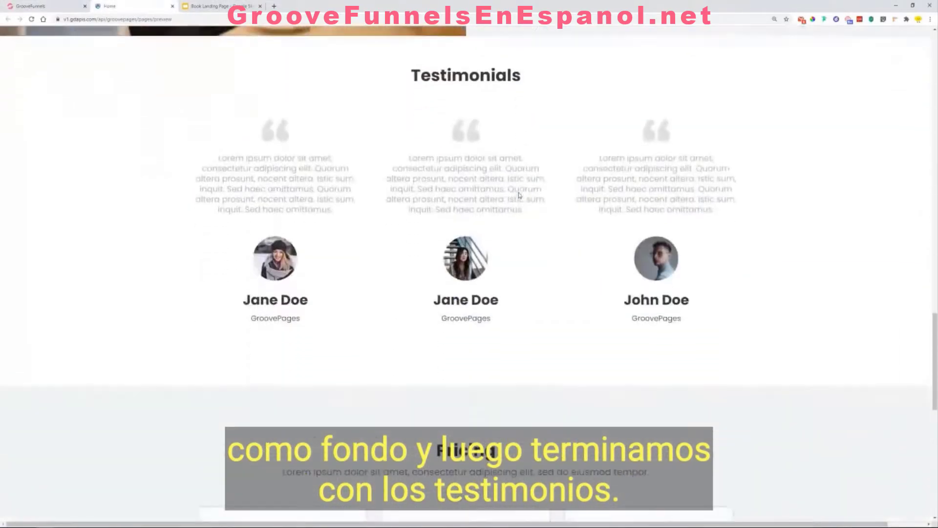
{"action": "scroll", "coordinate": [519, 196], "scroll_direction": "up", "scroll_amount": 1}
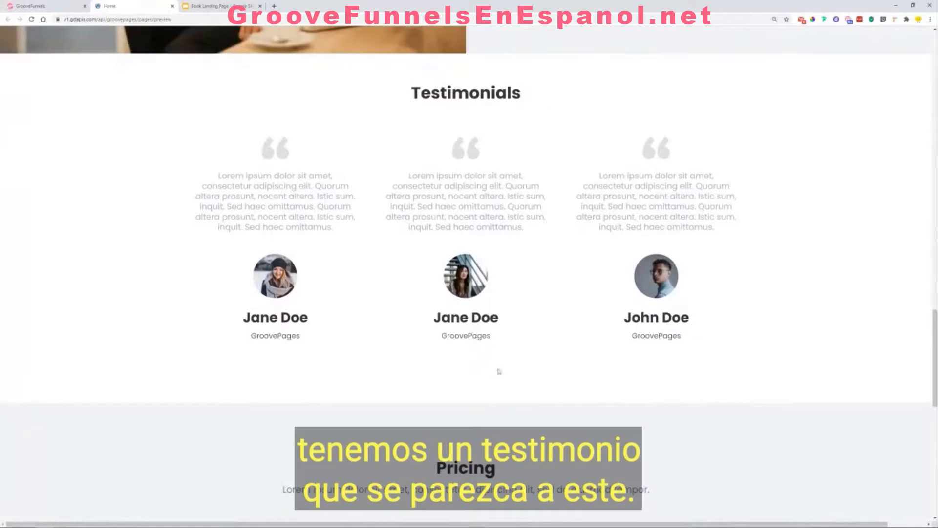
{"action": "left_click", "coordinate": [55, 7]}
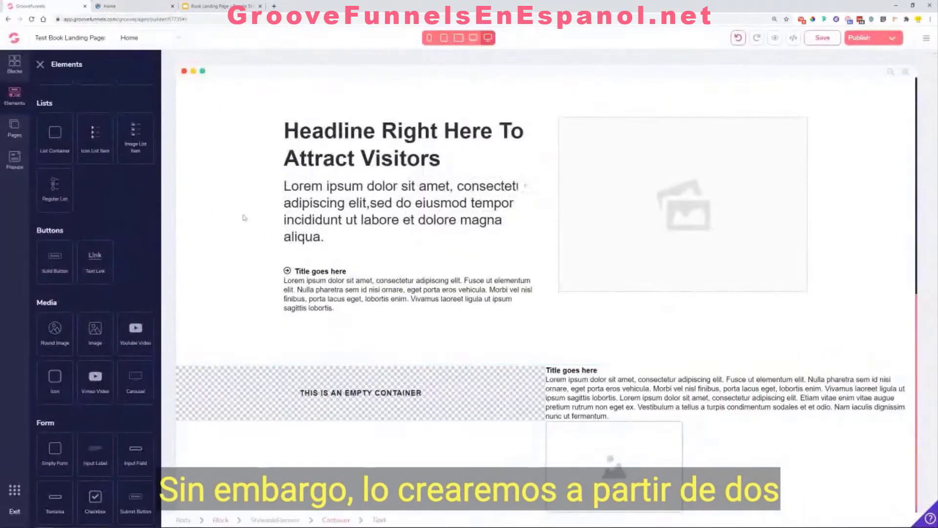
{"action": "left_click", "coordinate": [12, 62]}
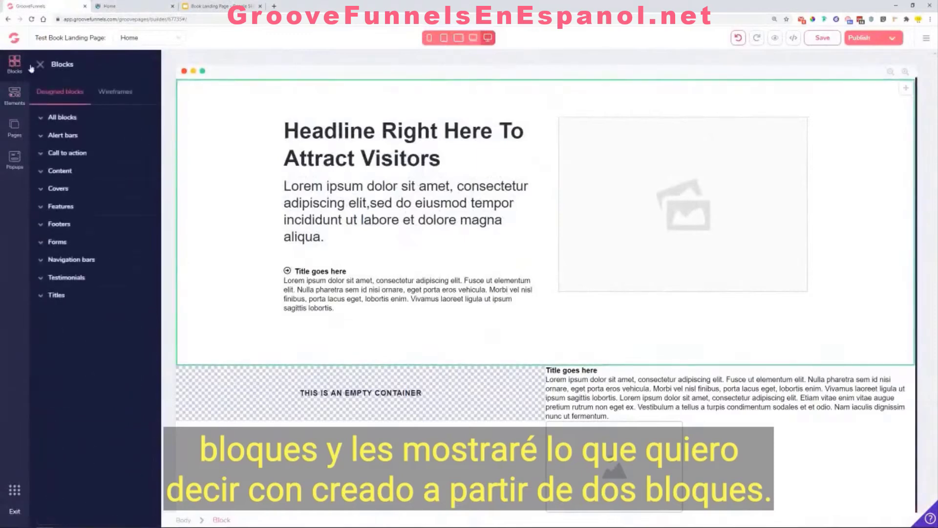
{"action": "left_click", "coordinate": [104, 91]}
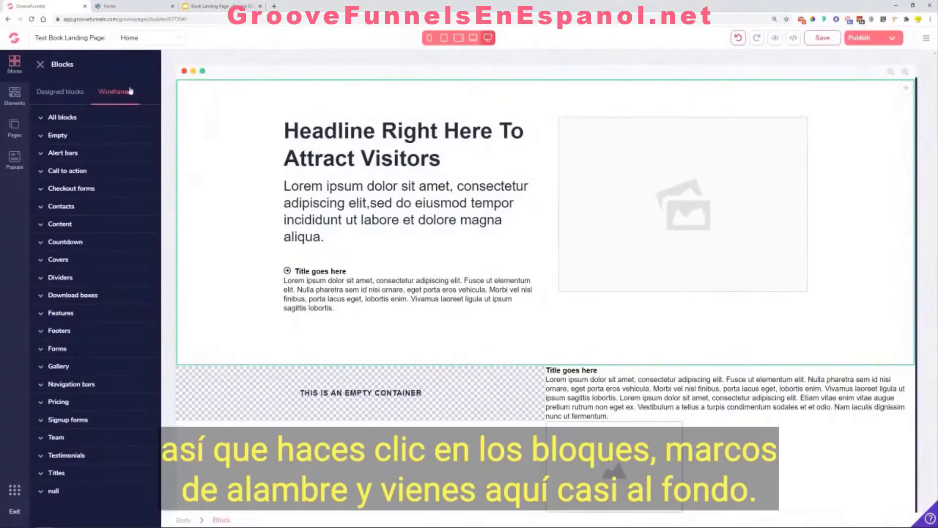
{"action": "left_click", "coordinate": [64, 457]}
{"action": "scroll", "coordinate": [94, 294], "scroll_direction": "down", "scroll_amount": 5}
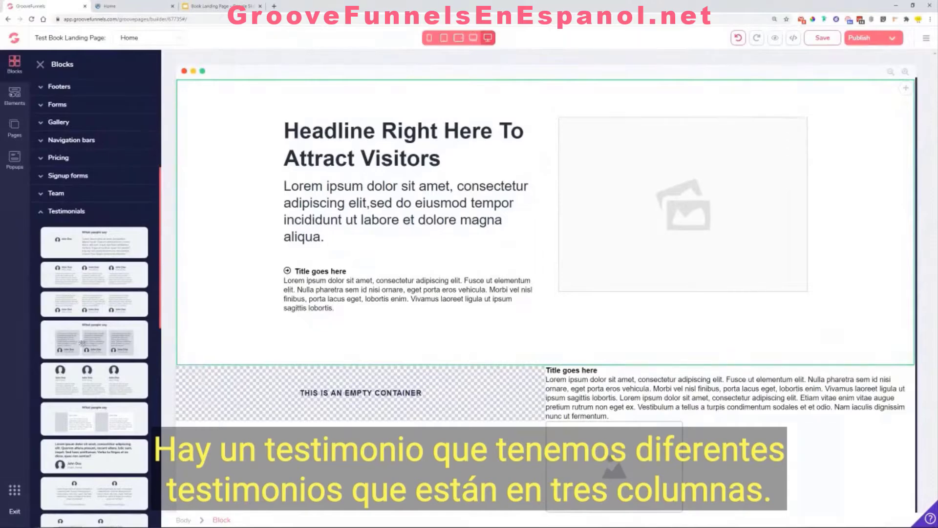
{"action": "scroll", "coordinate": [113, 387], "scroll_direction": "down", "scroll_amount": 8}
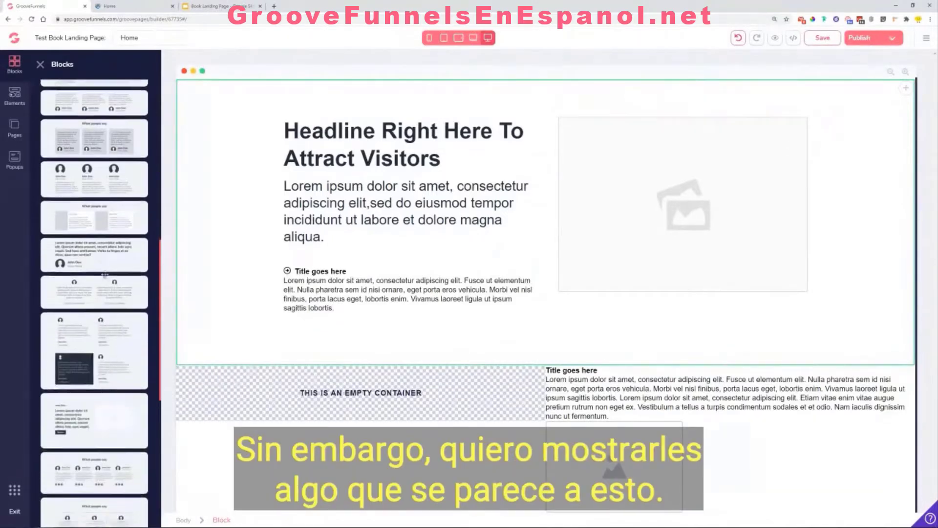
{"action": "scroll", "coordinate": [109, 252], "scroll_direction": "down", "scroll_amount": 3}
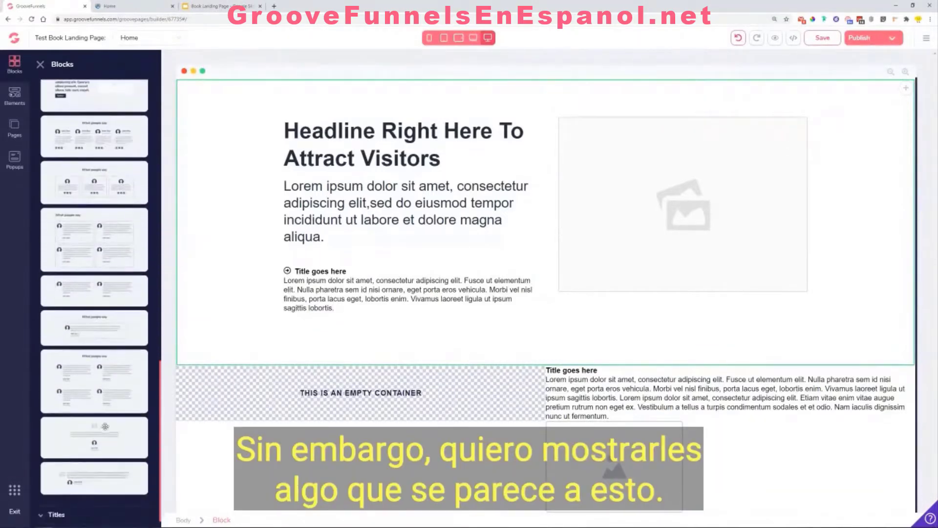
{"action": "left_click_drag", "start_coordinate": [94, 433], "coordinate": [428, 492]}
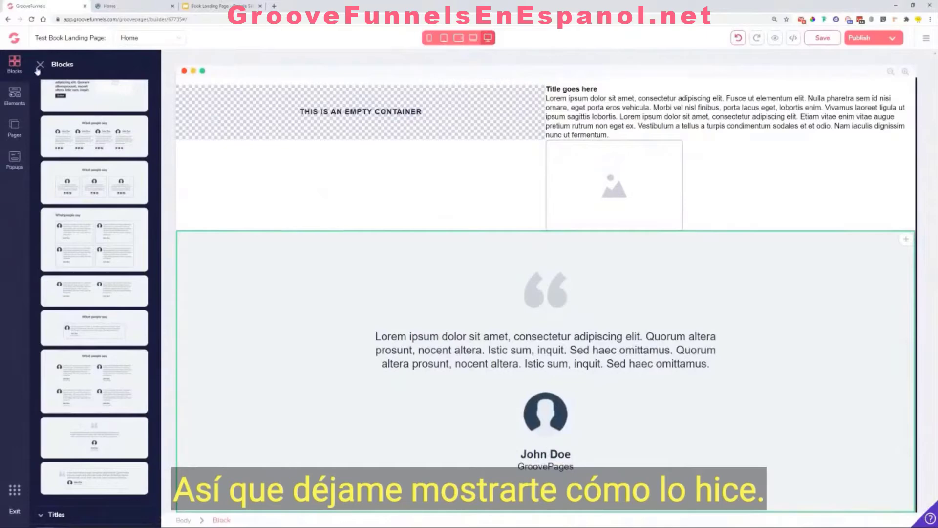
Step: Add the empty three-column wireframe block below the single-quote testimonial block
{"action": "scroll", "coordinate": [83, 190], "scroll_direction": "up", "scroll_amount": 10}
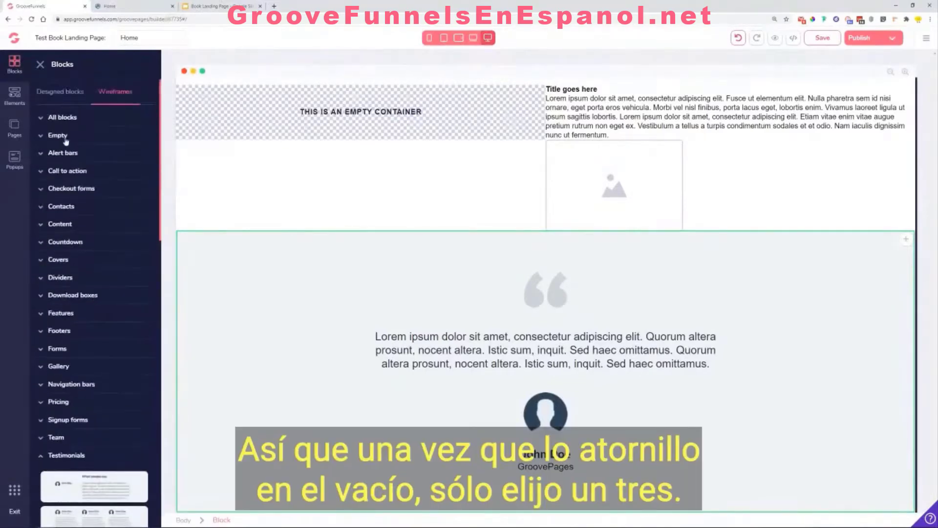
{"action": "left_click", "coordinate": [58, 136]}
{"action": "mouse_move", "coordinate": [95, 308]}
{"action": "left_mouse_down"}
{"action": "mouse_move", "coordinate": [293, 293]}
{"action": "mouse_move", "coordinate": [341, 317]}
{"action": "mouse_move", "coordinate": [91, 324]}
{"action": "mouse_move", "coordinate": [78, 313]}
{"action": "left_mouse_up"}
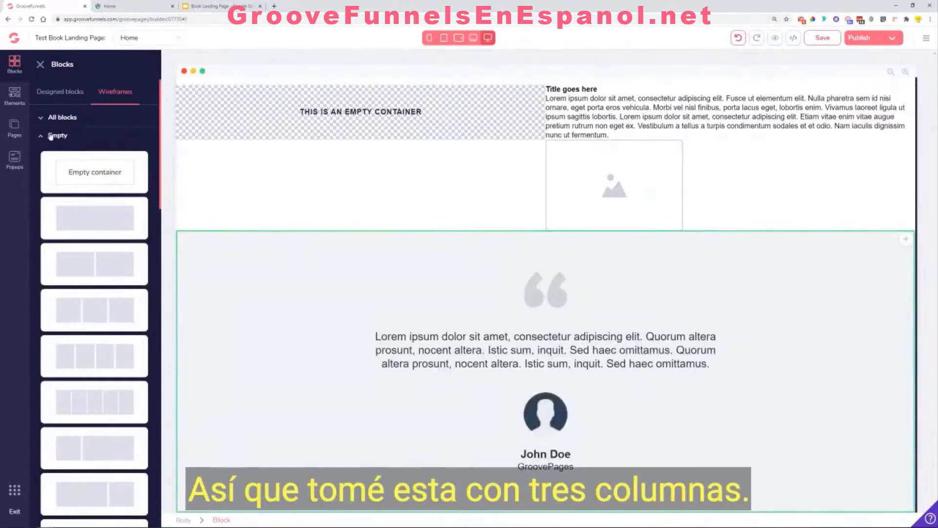
{"action": "left_click_drag", "start_coordinate": [85, 308], "coordinate": [459, 490]}
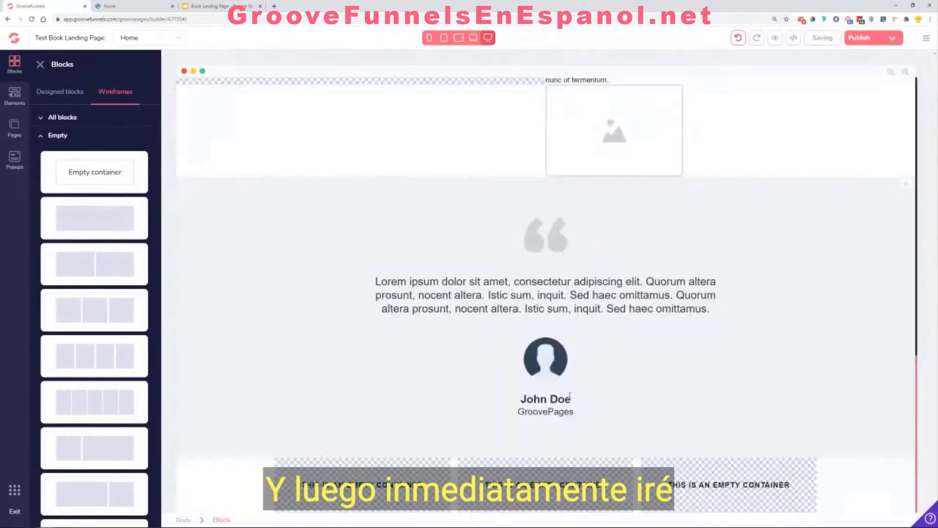
Step: Set the layout of all three empty column containers to vertical direction with centred secondary alignment
{"action": "left_click", "coordinate": [390, 467]}
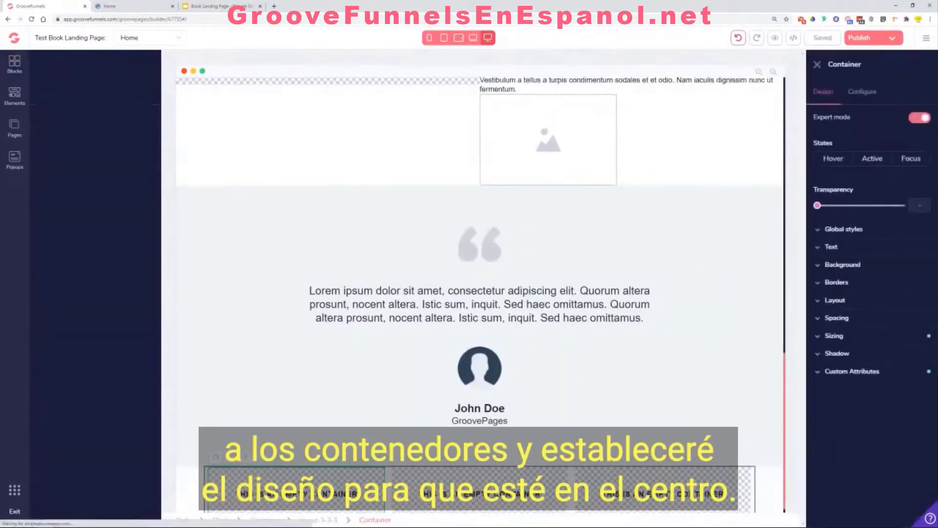
{"action": "left_click", "coordinate": [862, 302]}
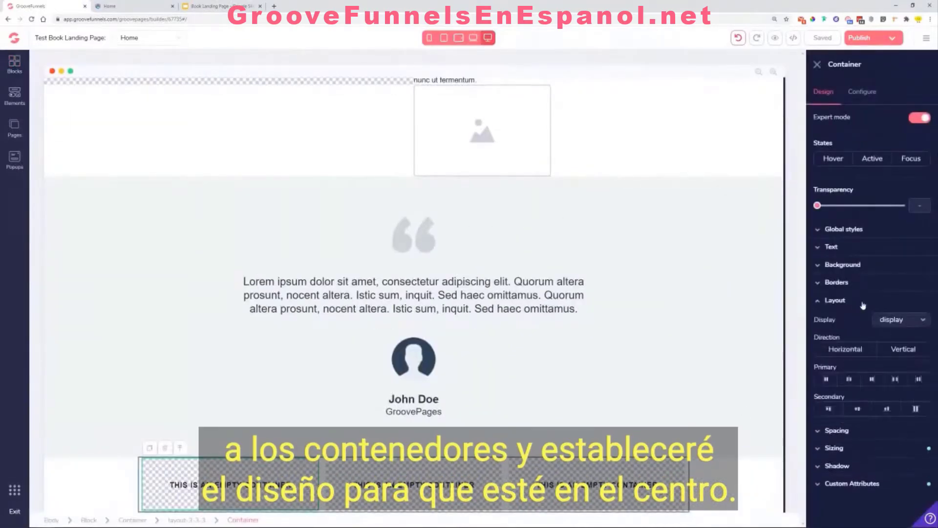
{"action": "left_click", "coordinate": [910, 349]}
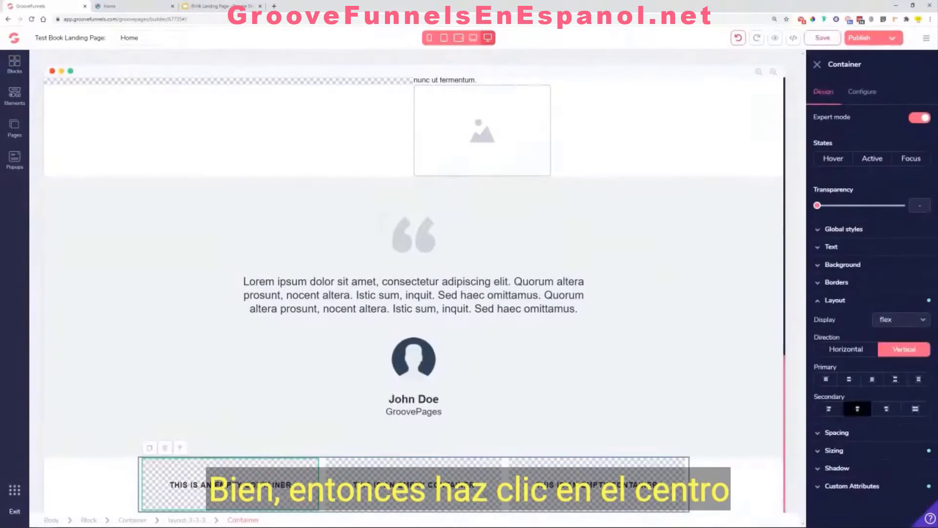
{"action": "left_click", "coordinate": [860, 409]}
{"action": "left_click", "coordinate": [457, 477]}
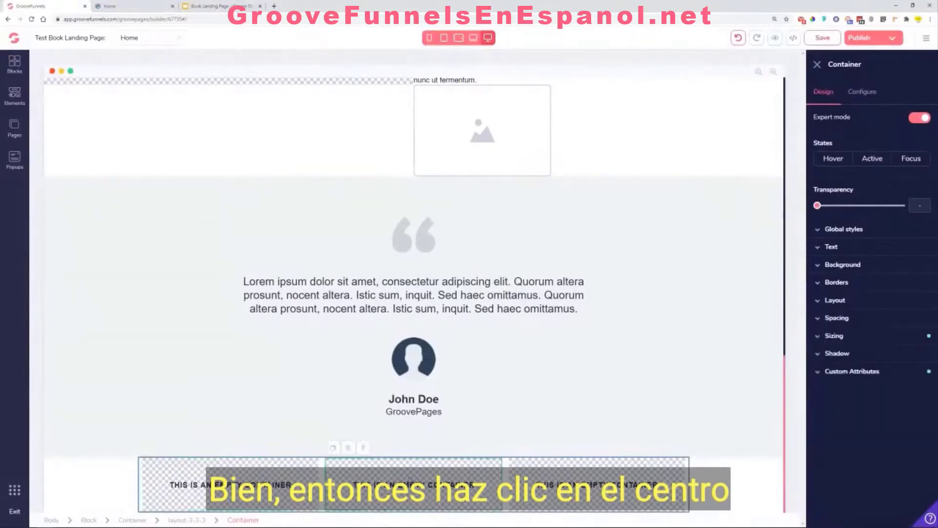
{"action": "left_click", "coordinate": [835, 301]}
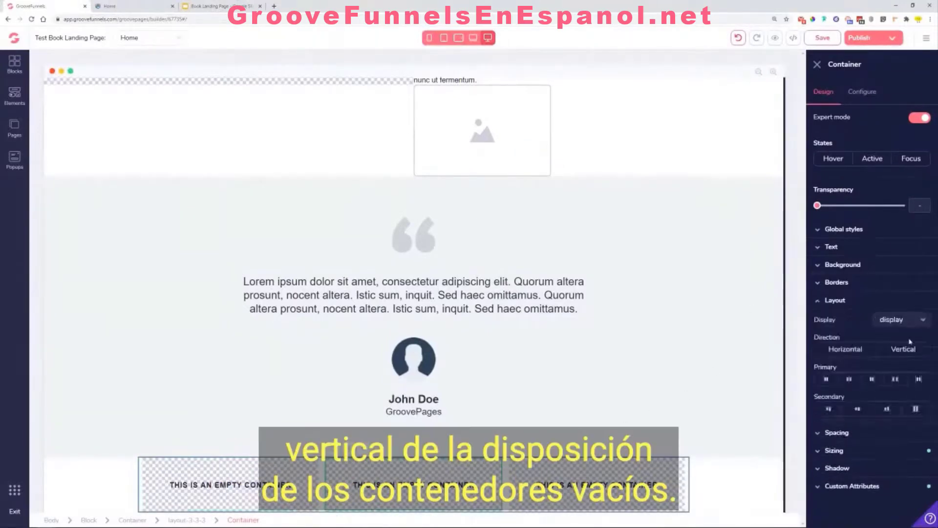
{"action": "left_click", "coordinate": [910, 350]}
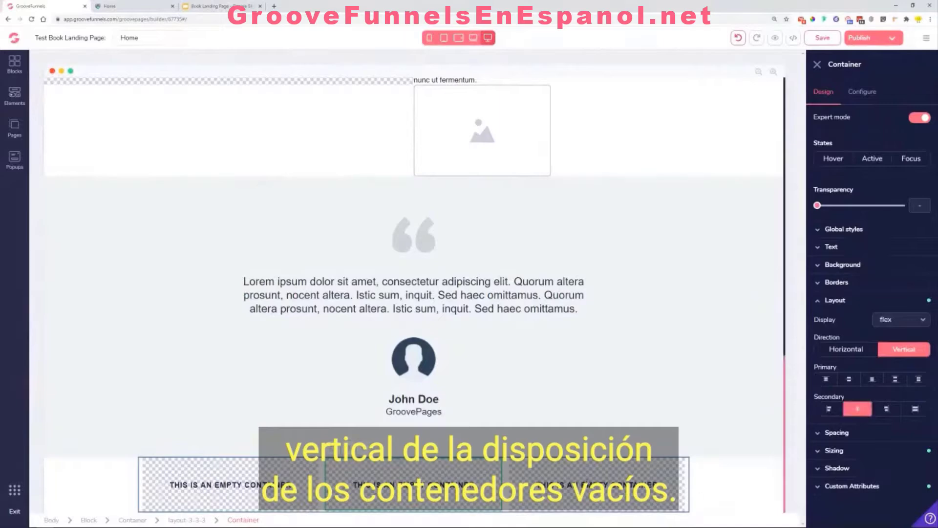
{"action": "left_click", "coordinate": [590, 484]}
{"action": "left_click", "coordinate": [860, 300]}
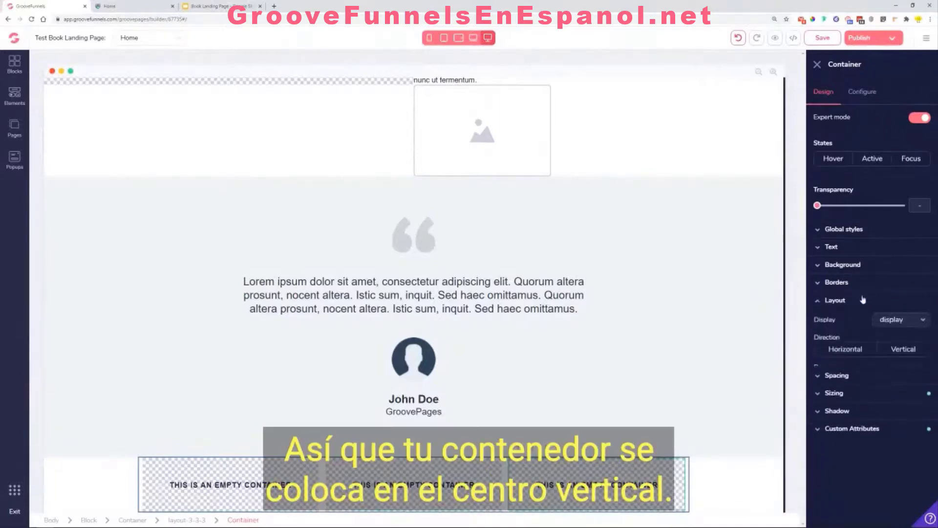
{"action": "left_click", "coordinate": [898, 357]}
{"action": "left_click", "coordinate": [857, 409]}
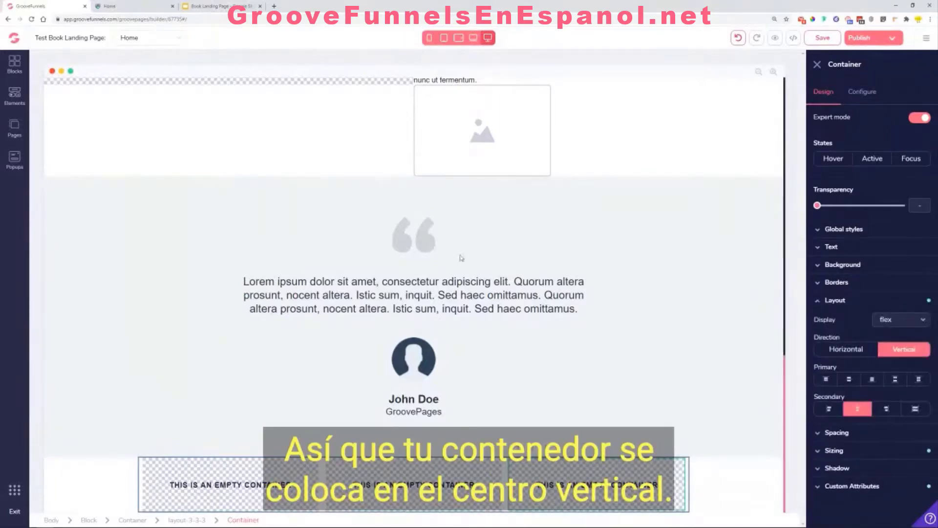
Step: Duplicate the testimonial block's quote-mark image and paragraph, and move the copies into the first empty column
{"action": "left_click", "coordinate": [409, 248]}
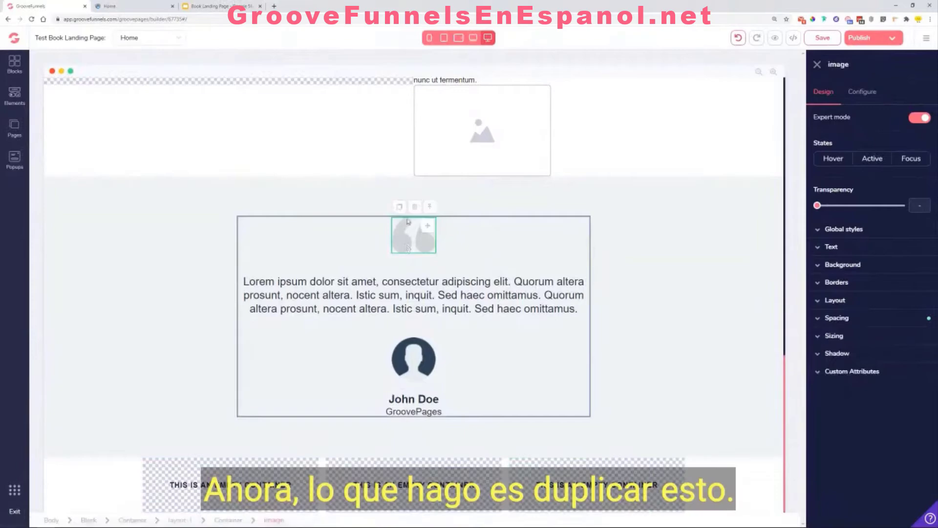
{"action": "left_click", "coordinate": [401, 209]}
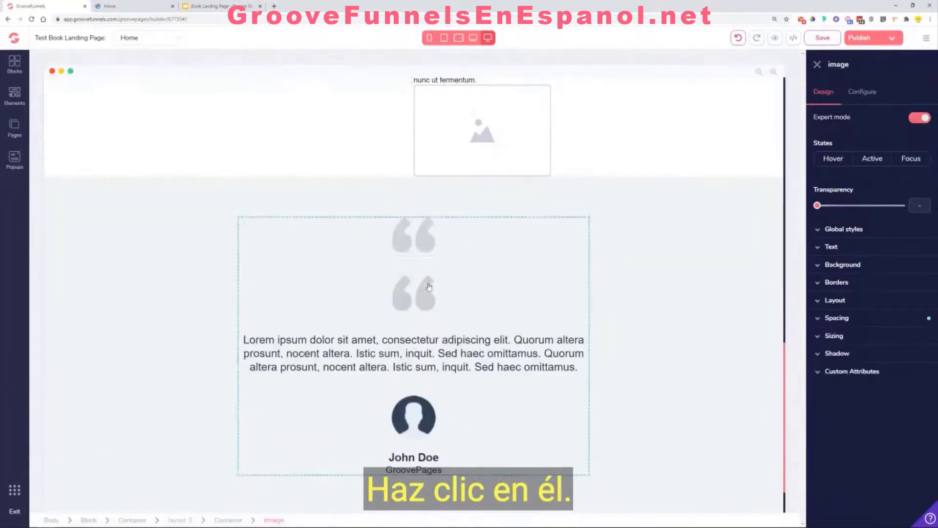
{"action": "left_click_drag", "start_coordinate": [428, 287], "coordinate": [324, 471]}
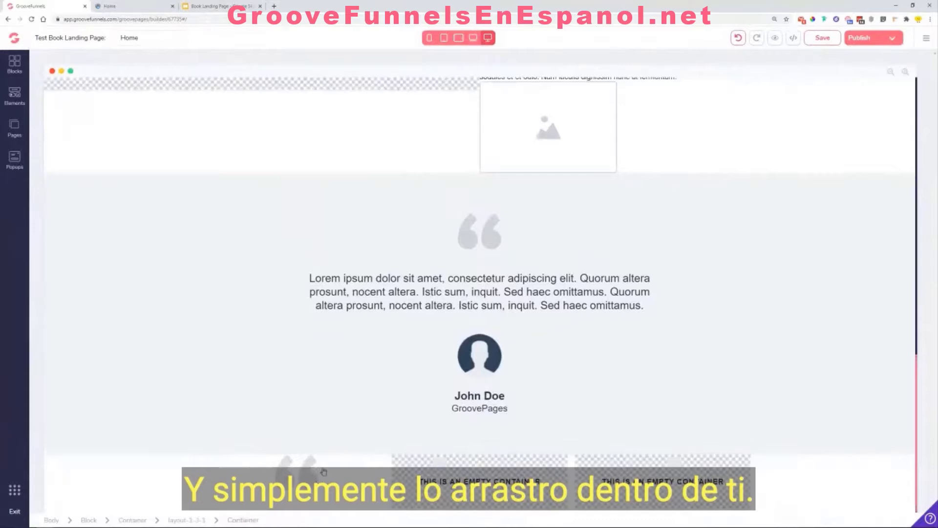
{"action": "left_click", "coordinate": [445, 299]}
{"action": "left_click", "coordinate": [247, 262]}
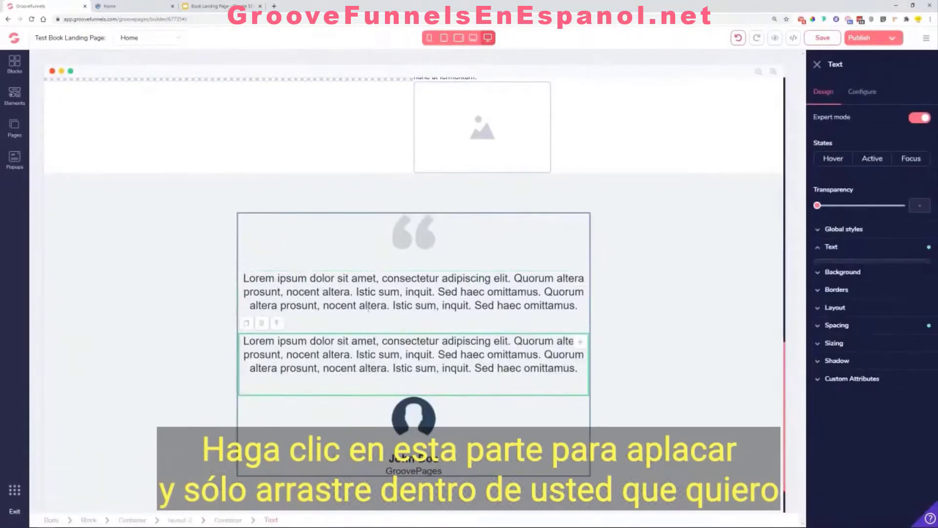
{"action": "left_click_drag", "start_coordinate": [581, 346], "coordinate": [313, 431]}
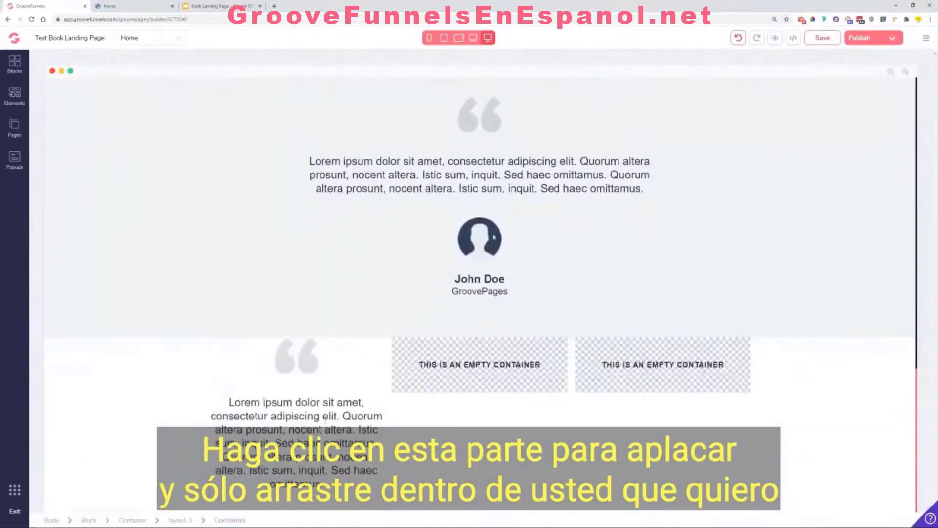
Step: Duplicate the testimonial's avatar image and place the copy below the paragraph in the first column
{"action": "left_click", "coordinate": [469, 242]}
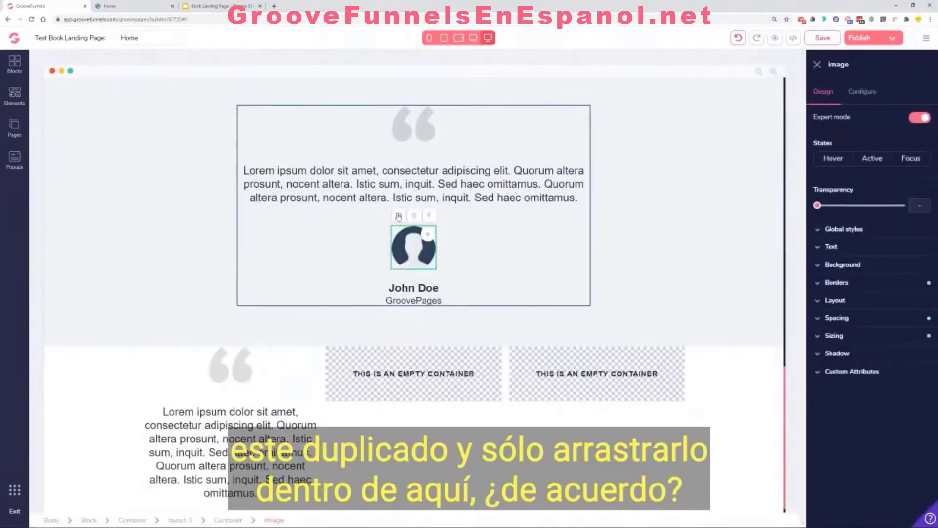
{"action": "left_click", "coordinate": [398, 215]}
{"action": "left_click_drag", "start_coordinate": [429, 292], "coordinate": [339, 460]}
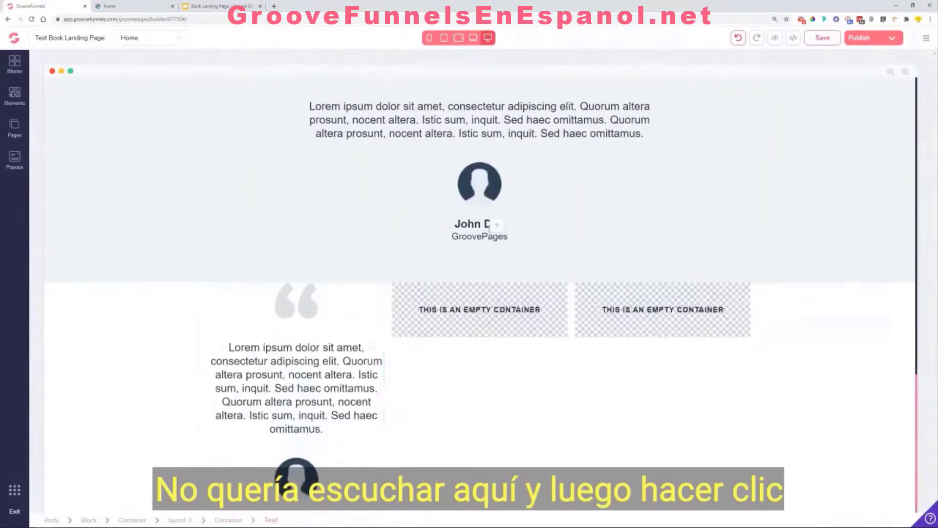
Step: Duplicate the testimonial's name and GroovePages text lines and place the copies below the avatar in the first column
{"action": "left_click", "coordinate": [474, 226]}
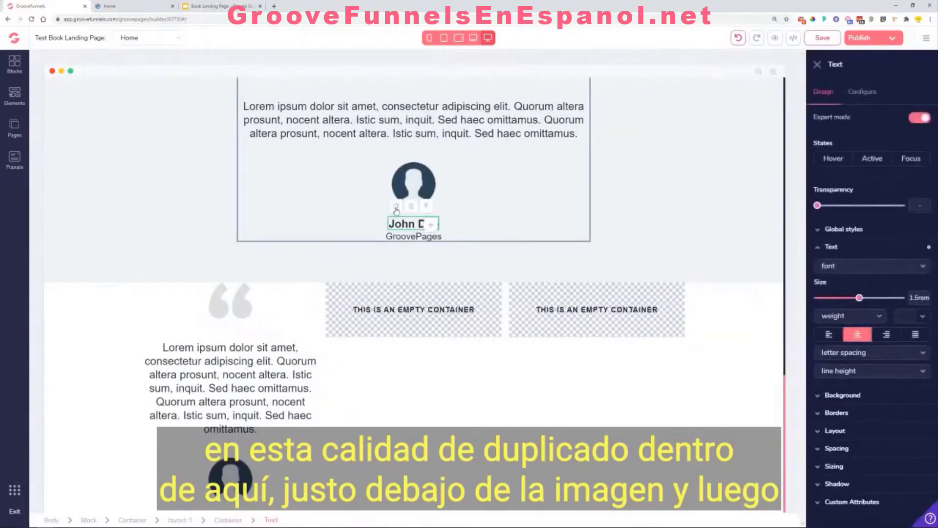
{"action": "left_click", "coordinate": [396, 209]}
{"action": "left_click_drag", "start_coordinate": [431, 238], "coordinate": [299, 495]}
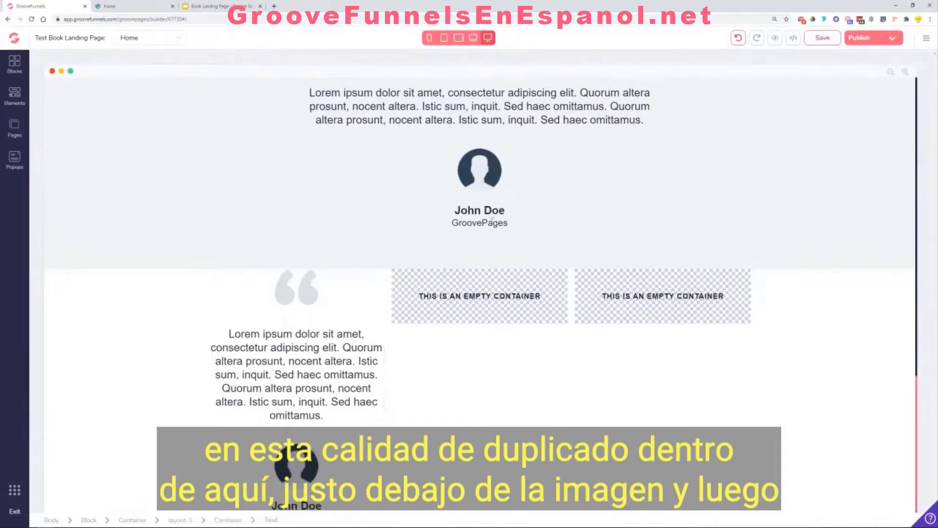
{"action": "left_click", "coordinate": [467, 226]}
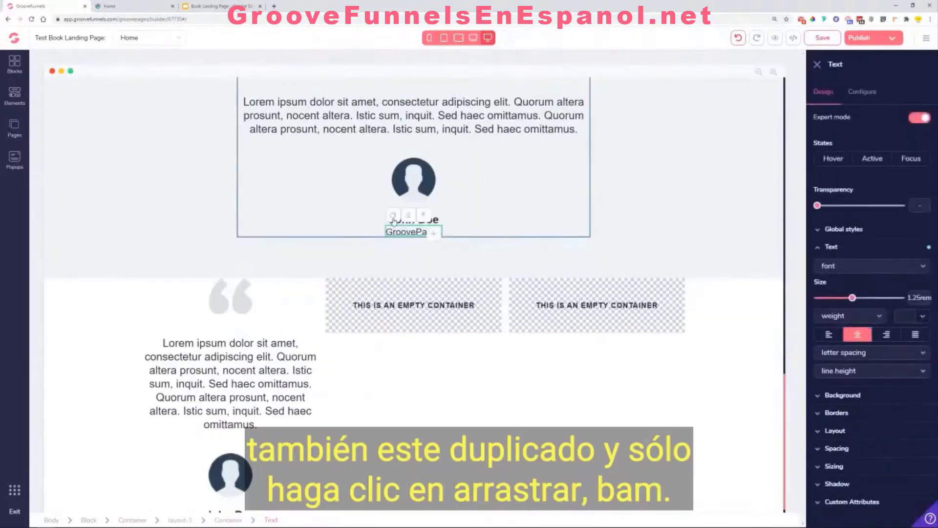
{"action": "left_click", "coordinate": [394, 215]}
{"action": "left_click_drag", "start_coordinate": [428, 250], "coordinate": [307, 508]}
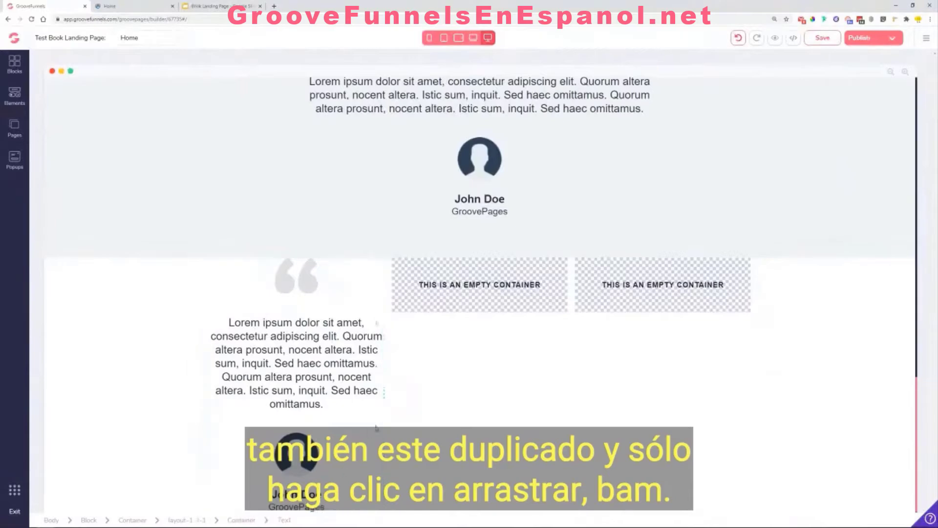
{"action": "left_click", "coordinate": [318, 303]}
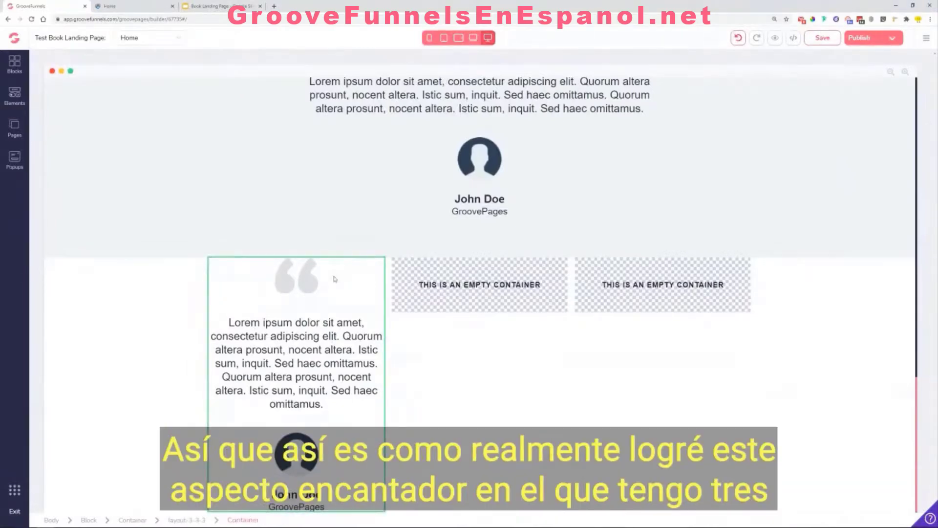
Step: Compare the reference page's three-column Testimonials section with the testimonial blocks being built in the editor
{"action": "left_click", "coordinate": [151, 5]}
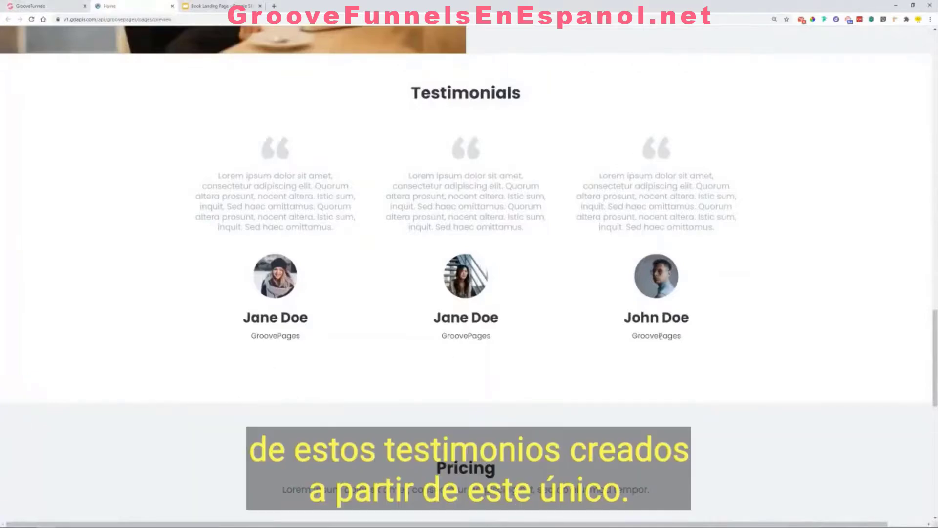
{"action": "left_click", "coordinate": [34, 2]}
{"action": "scroll", "coordinate": [524, 328], "scroll_direction": "up", "scroll_amount": 4}
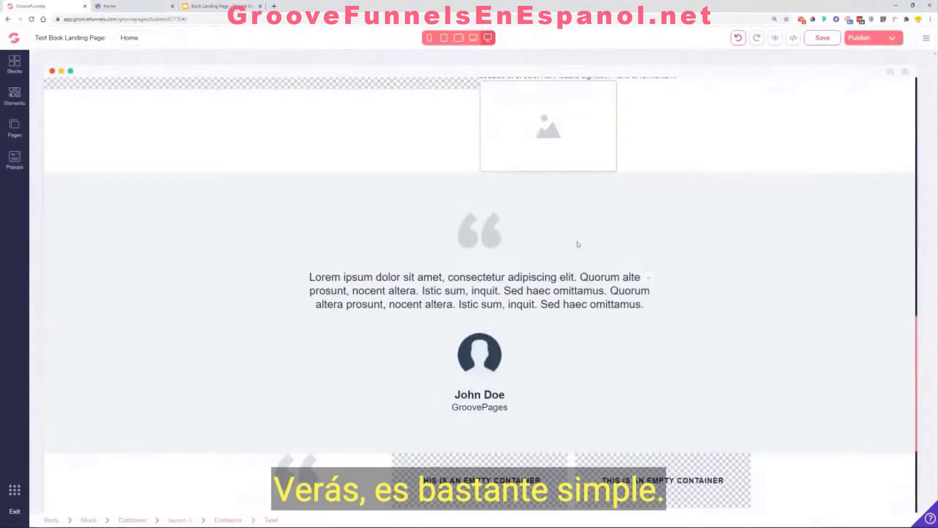
{"action": "scroll", "coordinate": [578, 244], "scroll_direction": "down", "scroll_amount": 3}
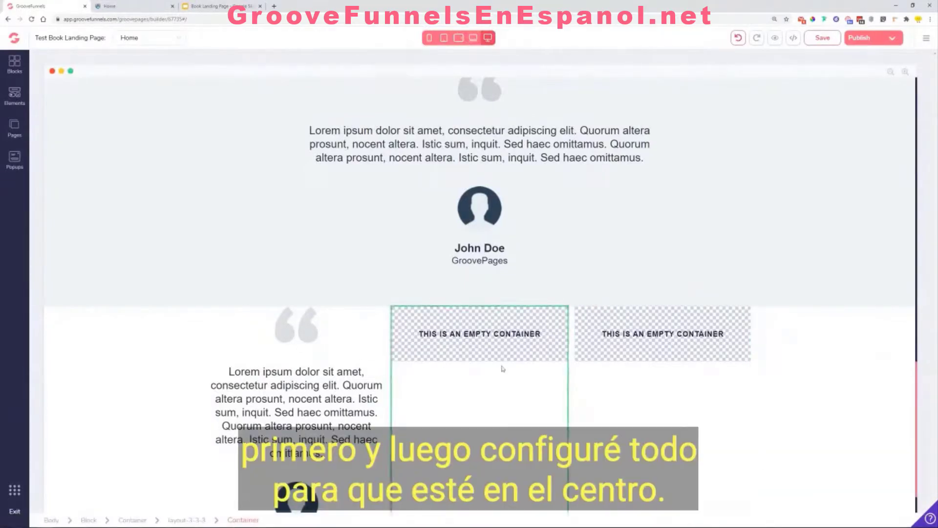
Step: Duplicate the first column's quote-mark image and paragraph, and move the copies into the middle column
{"action": "left_click", "coordinate": [288, 325]}
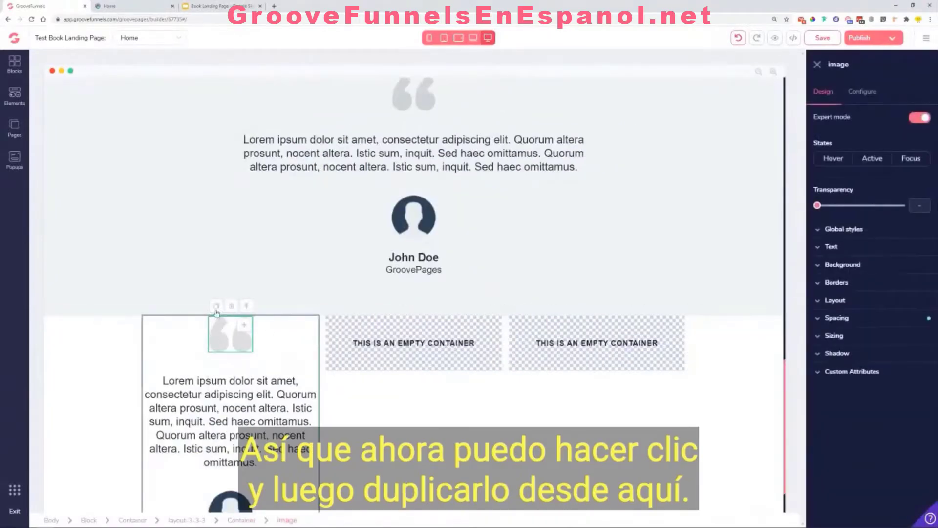
{"action": "left_click", "coordinate": [216, 307]}
{"action": "scroll", "coordinate": [237, 267], "scroll_direction": "down", "scroll_amount": 2}
{"action": "left_click_drag", "start_coordinate": [244, 268], "coordinate": [501, 217]}
{"action": "left_click", "coordinate": [311, 352]}
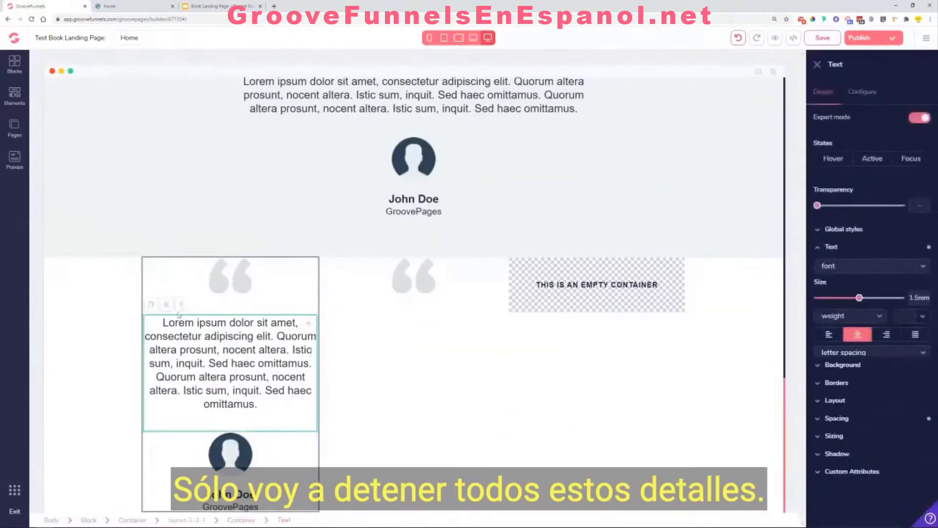
{"action": "left_click", "coordinate": [152, 305]}
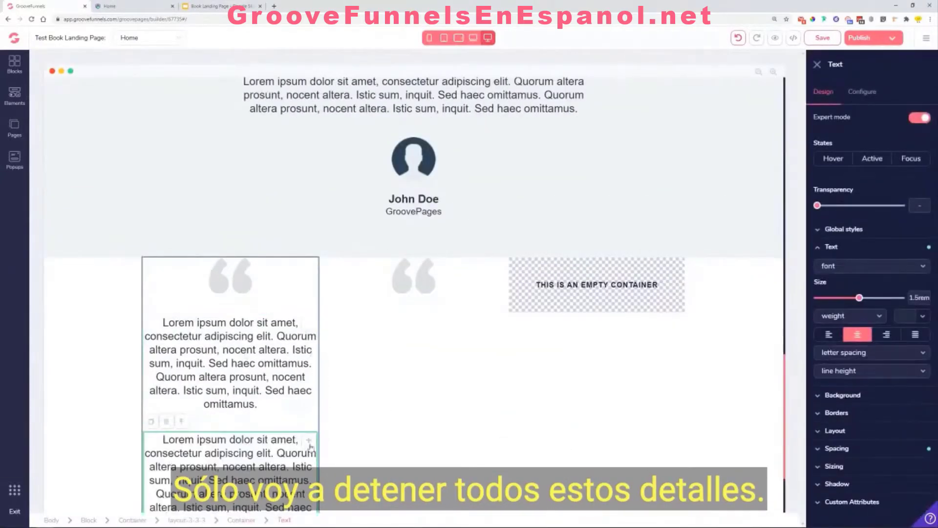
{"action": "left_click_drag", "start_coordinate": [309, 441], "coordinate": [467, 313]}
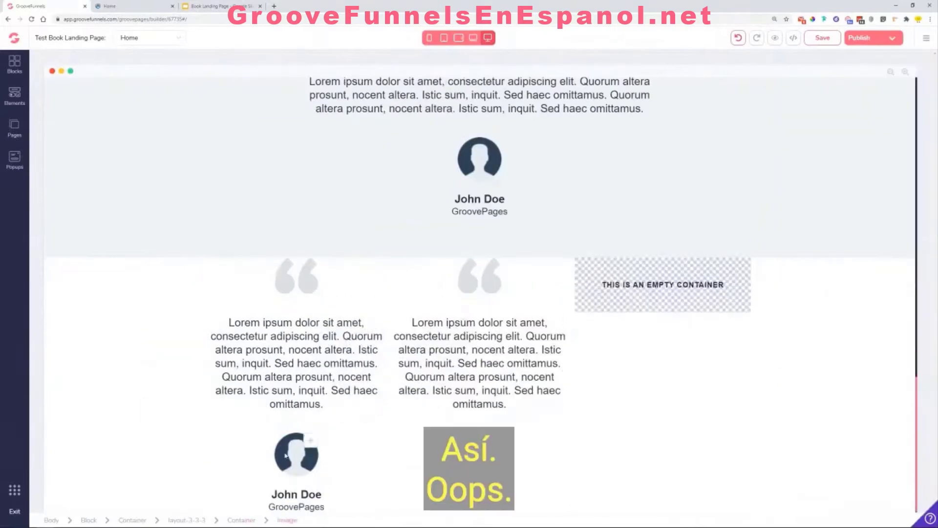
Step: Duplicate the first column's avatar image and name text, and move the copies below the middle column's paragraph
{"action": "left_click", "coordinate": [220, 450]}
{"action": "left_click", "coordinate": [215, 431]}
{"action": "scroll", "coordinate": [276, 427], "scroll_direction": "down", "scroll_amount": 1}
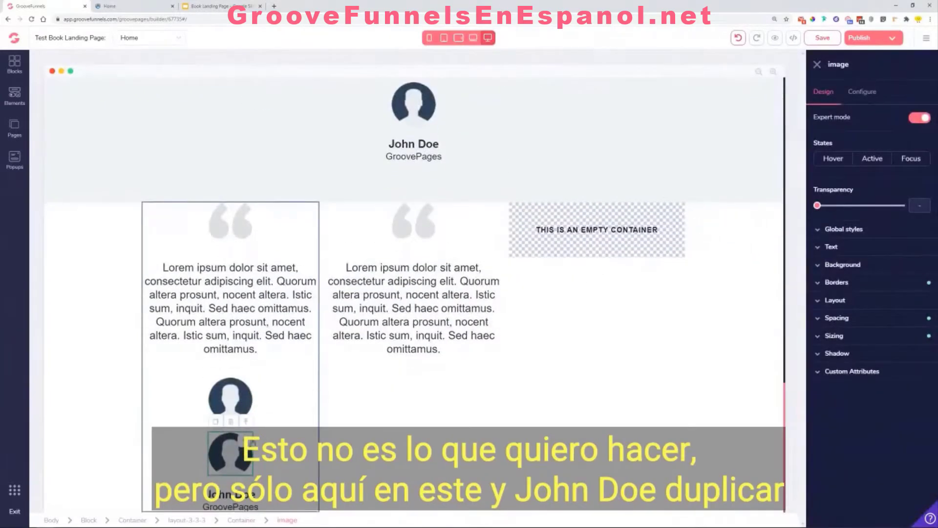
{"action": "left_click_drag", "start_coordinate": [253, 443], "coordinate": [494, 442]}
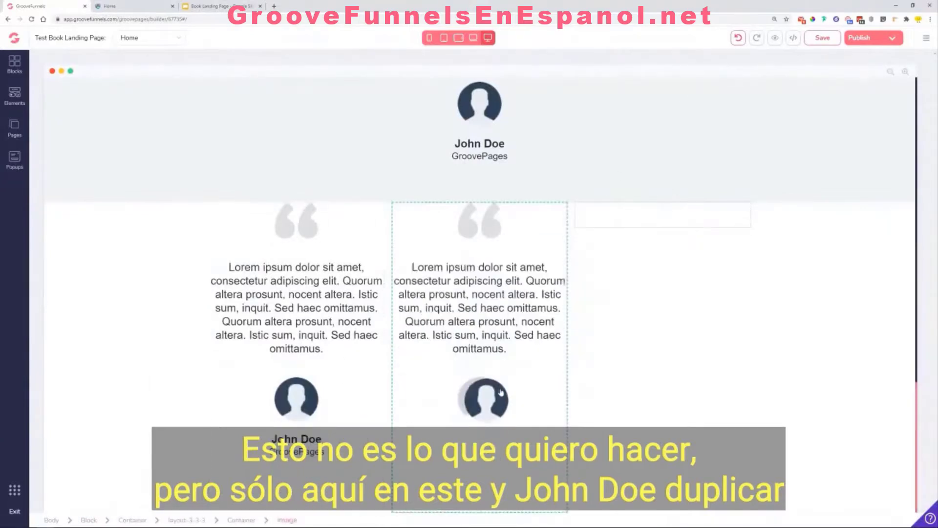
{"action": "left_click", "coordinate": [295, 495]}
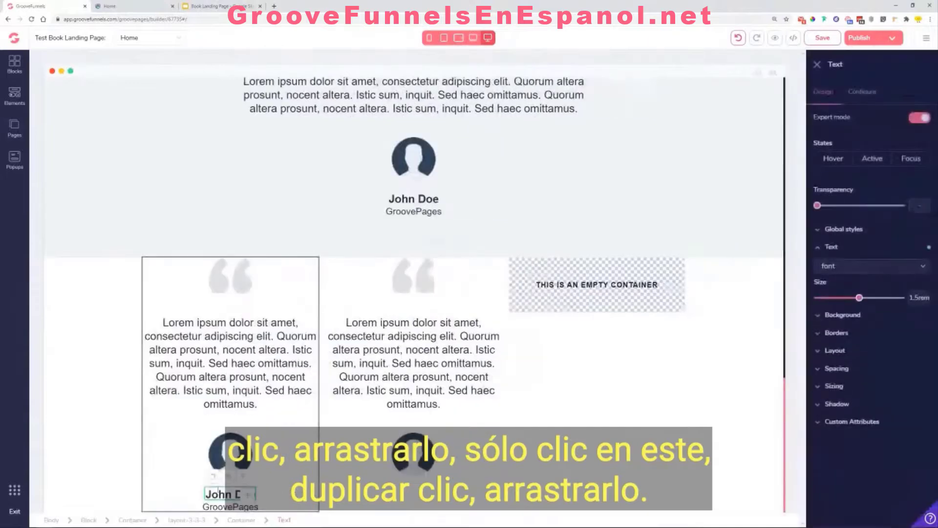
{"action": "left_click", "coordinate": [213, 477]}
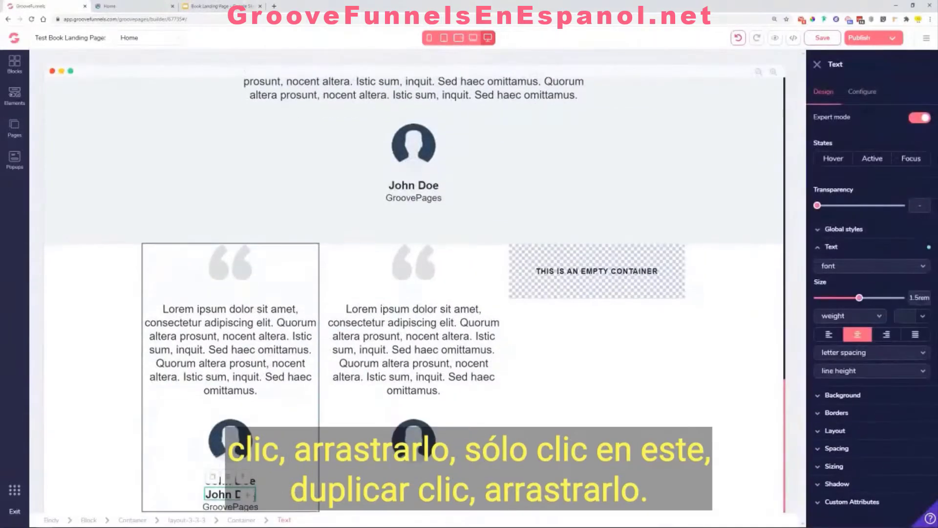
{"action": "left_click_drag", "start_coordinate": [250, 496], "coordinate": [471, 489]}
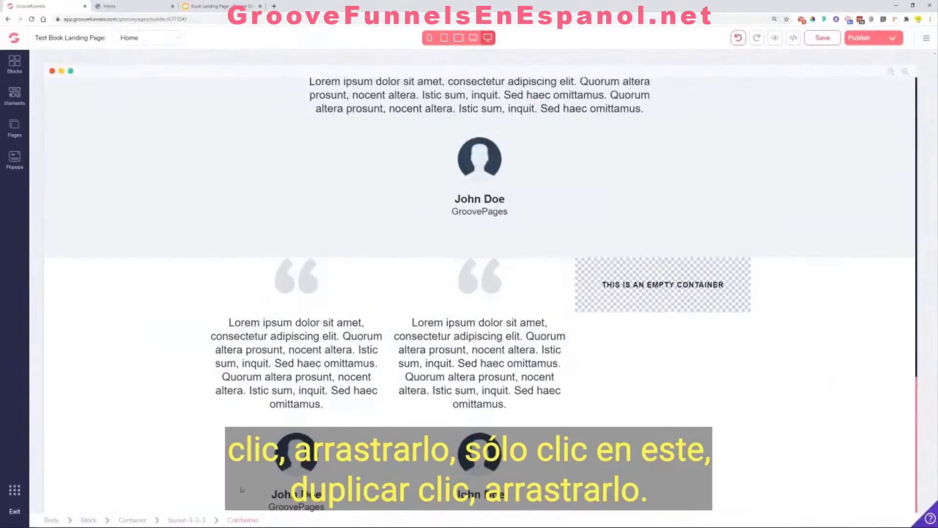
Step: Duplicate the first column's GroovePages text line and move the copy below the name in the middle column
{"action": "left_click", "coordinate": [305, 503]}
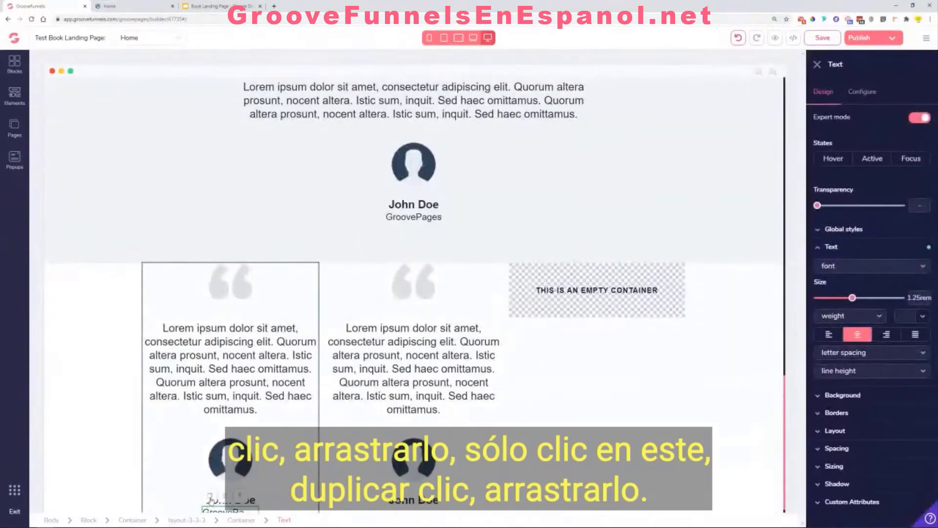
{"action": "left_click_drag", "start_coordinate": [254, 508], "coordinate": [379, 504]}
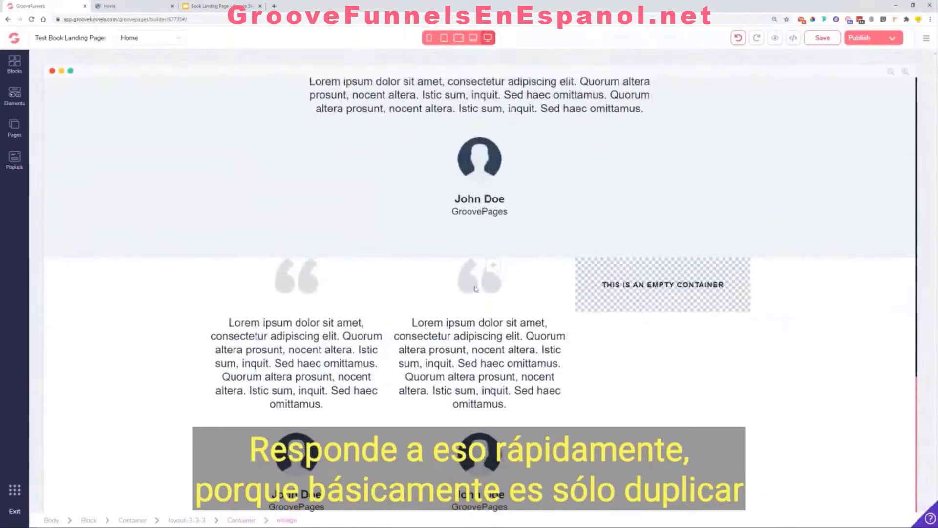
Step: Duplicate the middle column's quote-mark image and paragraph, and move the copies into the empty third column
{"action": "left_click", "coordinate": [475, 288]}
{"action": "left_click", "coordinate": [402, 257]}
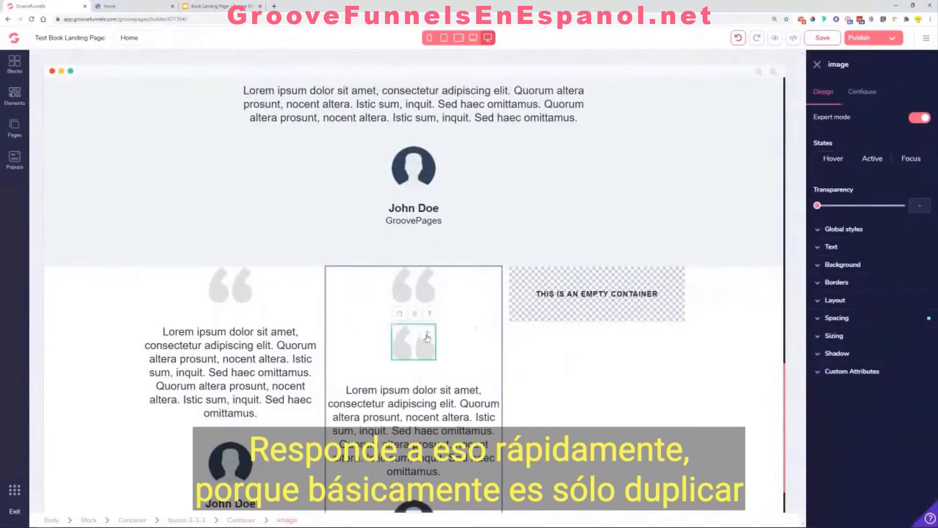
{"action": "left_click_drag", "start_coordinate": [427, 337], "coordinate": [596, 294]}
{"action": "left_click", "coordinate": [421, 357]}
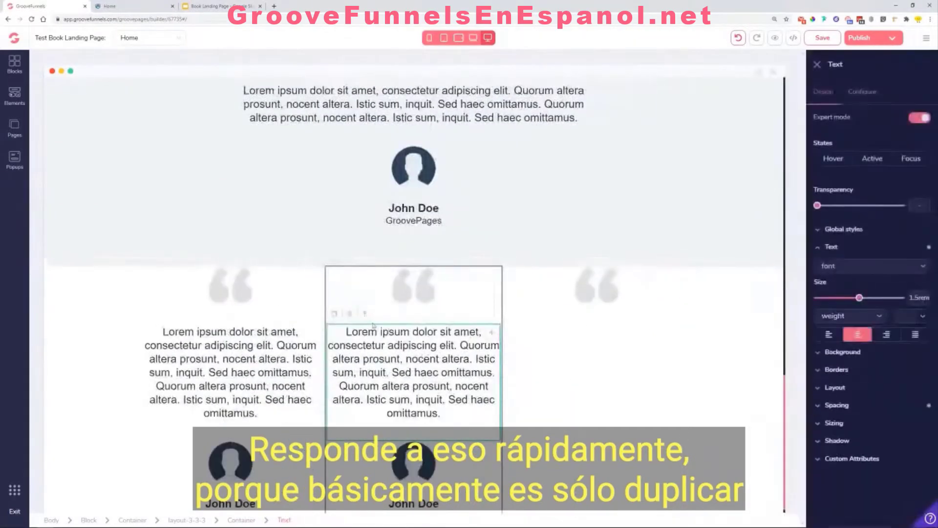
{"action": "left_click", "coordinate": [340, 318]}
{"action": "left_click_drag", "start_coordinate": [492, 452], "coordinate": [611, 246]}
Step: Duplicate the middle column's avatar image and move the copy below the third column's paragraph
{"action": "scroll", "coordinate": [489, 439], "scroll_direction": "down", "scroll_amount": 1}
{"action": "left_click", "coordinate": [482, 460]}
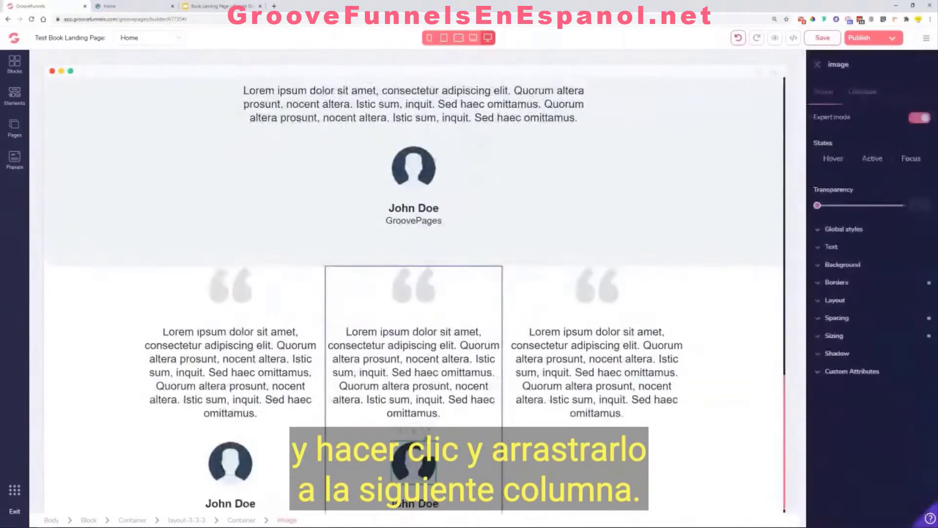
{"action": "left_click", "coordinate": [399, 421]}
{"action": "scroll", "coordinate": [464, 425], "scroll_direction": "down", "scroll_amount": 1}
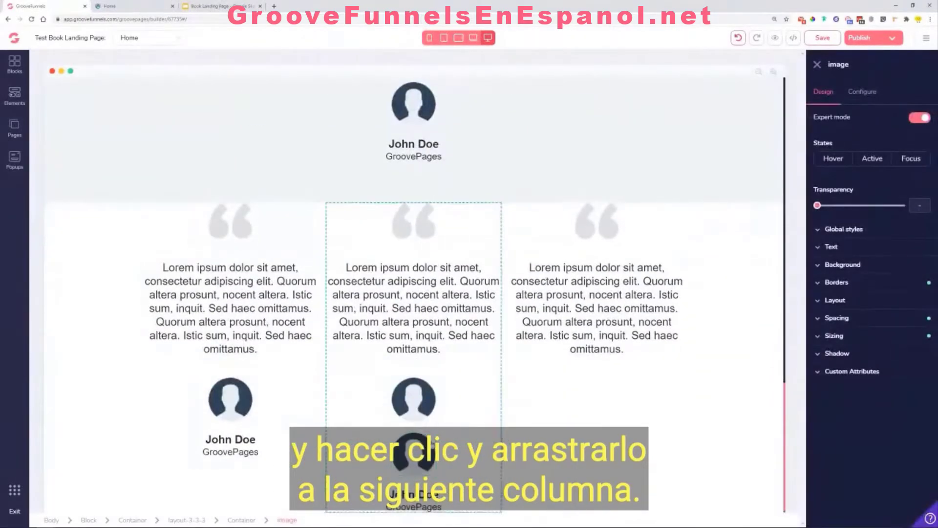
{"action": "left_click_drag", "start_coordinate": [413, 452], "coordinate": [662, 456]}
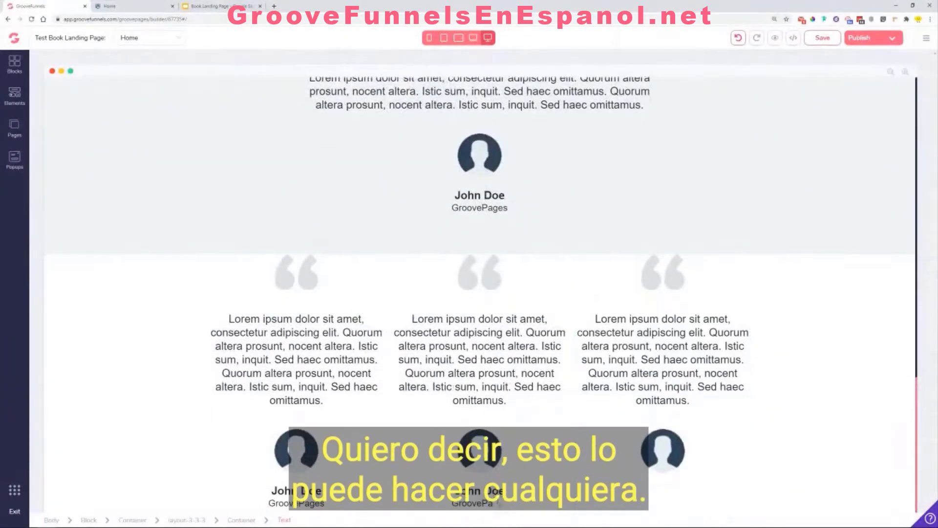
Step: Duplicate the middle column's name and GroovePages text lines, and move the copies below the third column's avatar
{"action": "left_click", "coordinate": [453, 391]}
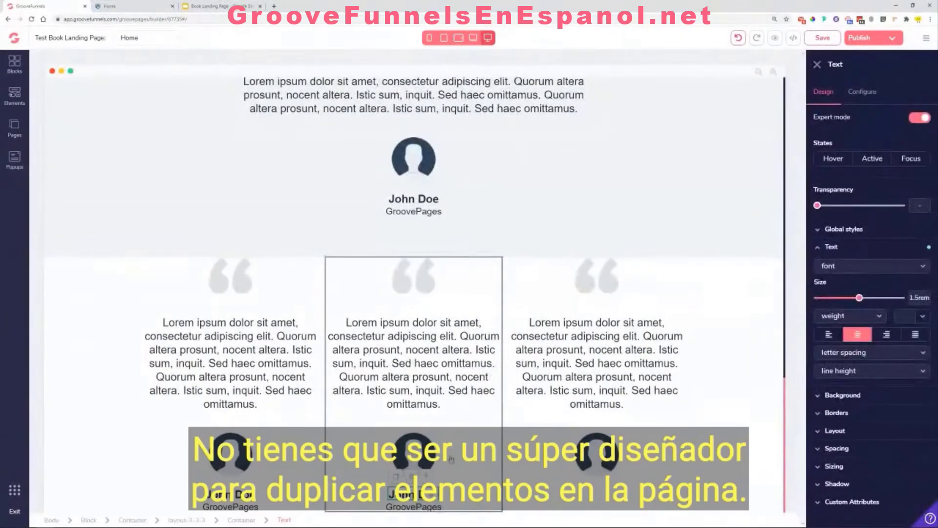
{"action": "scroll", "coordinate": [452, 459], "scroll_direction": "down", "scroll_amount": 1}
{"action": "left_click_drag", "start_coordinate": [431, 497], "coordinate": [636, 488]}
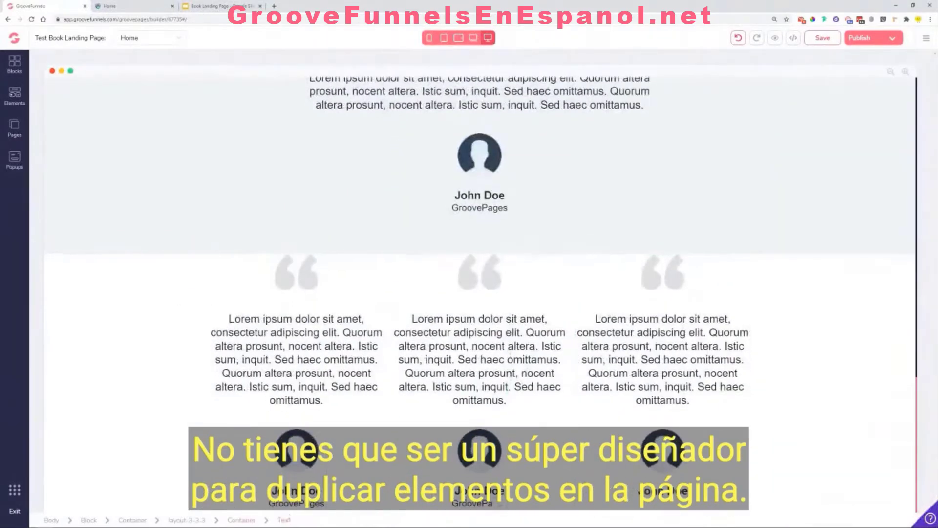
{"action": "left_click", "coordinate": [476, 507]}
{"action": "left_click", "coordinate": [393, 496]}
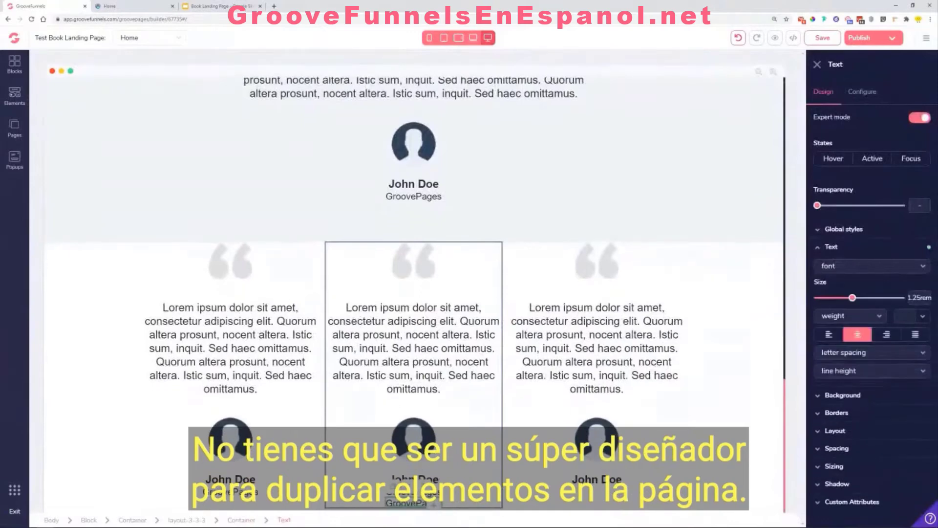
{"action": "left_click_drag", "start_coordinate": [435, 508], "coordinate": [666, 503]}
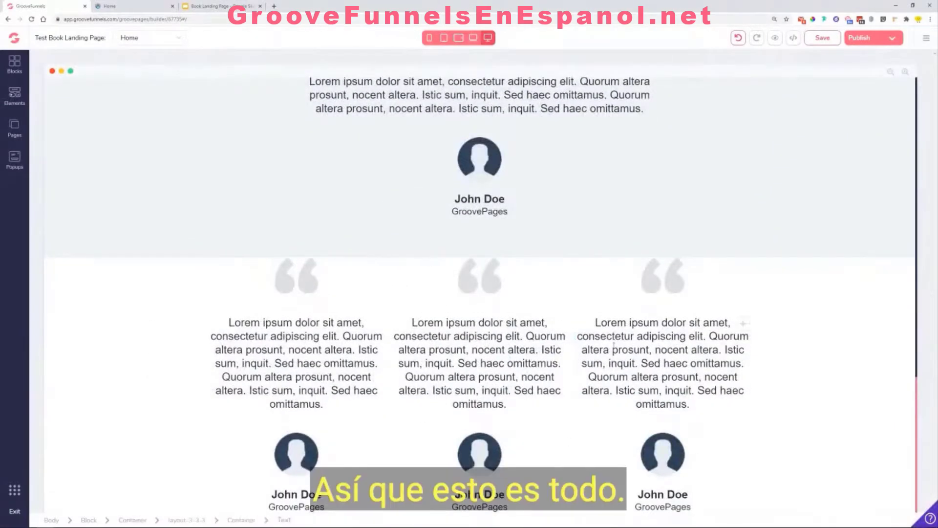
Step: Delete the original single-testimonial block above the three columns and save the page
{"action": "scroll", "coordinate": [420, 312], "scroll_direction": "up", "scroll_amount": 5}
{"action": "left_click", "coordinate": [116, 261]}
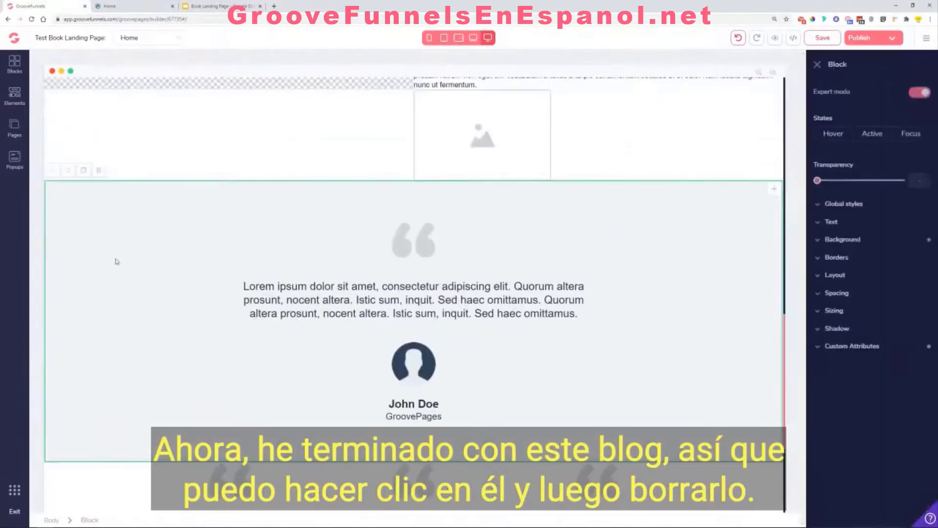
{"action": "left_click", "coordinate": [98, 171]}
{"action": "left_click", "coordinate": [489, 289]}
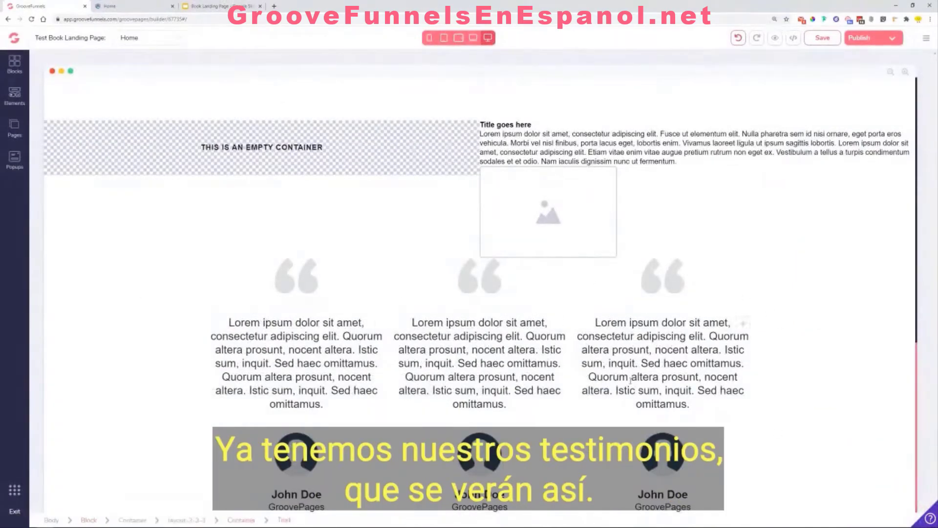
{"action": "left_click", "coordinate": [821, 39]}
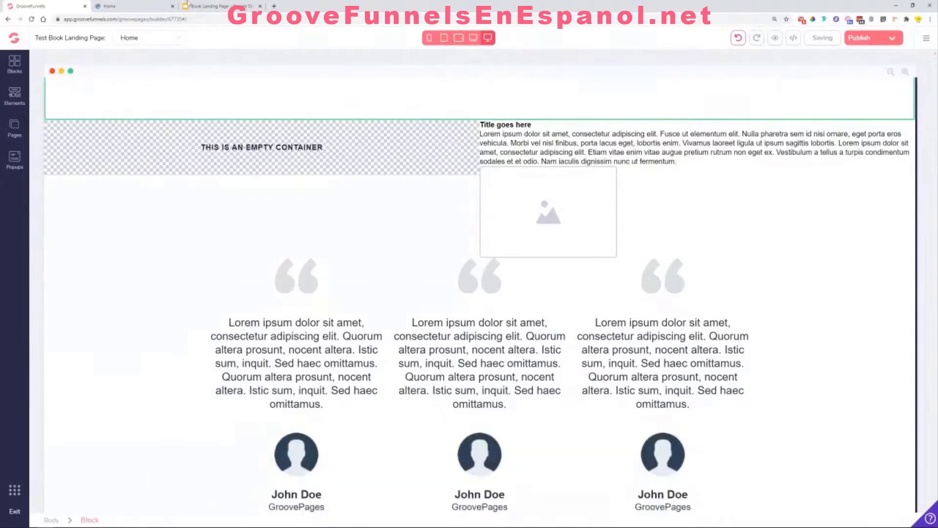
Step: Examine the Pricing section and the closing headline section of the reference page
{"action": "left_click", "coordinate": [130, 4]}
{"action": "scroll", "coordinate": [458, 360], "scroll_direction": "down", "scroll_amount": 6}
{"action": "scroll", "coordinate": [381, 230], "scroll_direction": "down", "scroll_amount": 5}
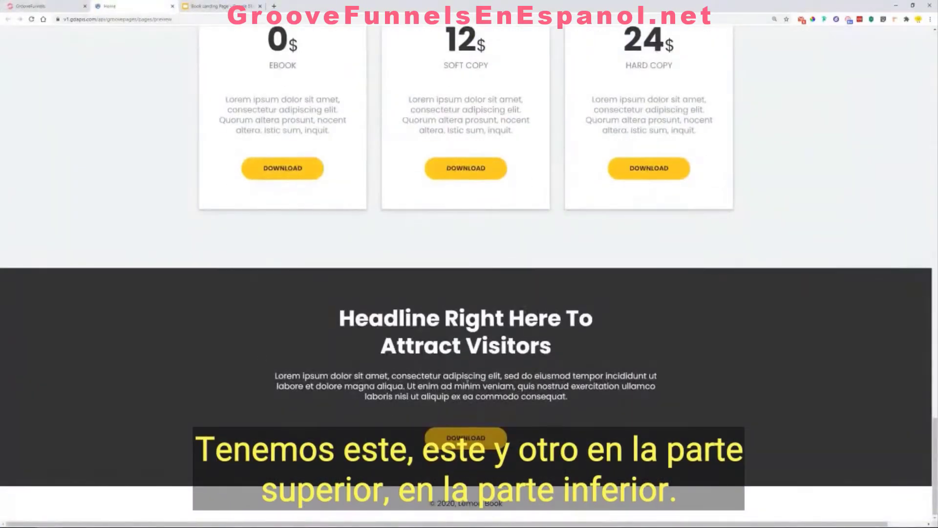
{"action": "scroll", "coordinate": [467, 387], "scroll_direction": "up", "scroll_amount": 4}
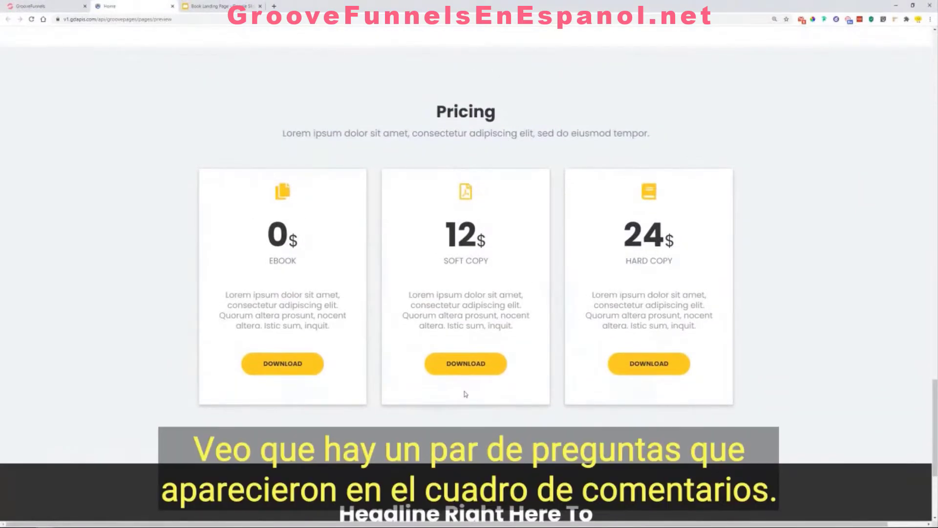
{"action": "scroll", "coordinate": [553, 253], "scroll_direction": "up", "scroll_amount": 1}
{"action": "scroll", "coordinate": [540, 290], "scroll_direction": "down", "scroll_amount": 4}
Step: Insert the wireframe pricing block with a Pricing title and Starter, Advanced and Pro cards below the testimonials
{"action": "left_click", "coordinate": [33, 6]}
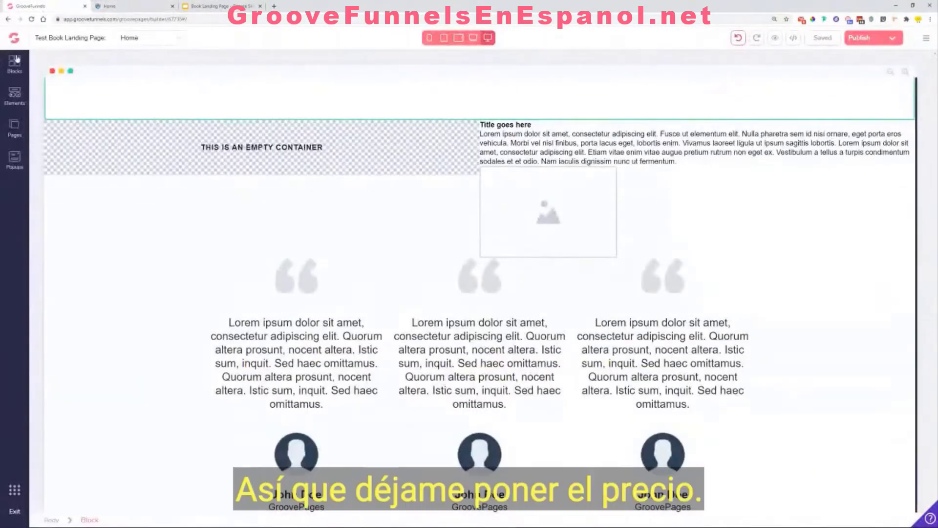
{"action": "left_click", "coordinate": [15, 62]}
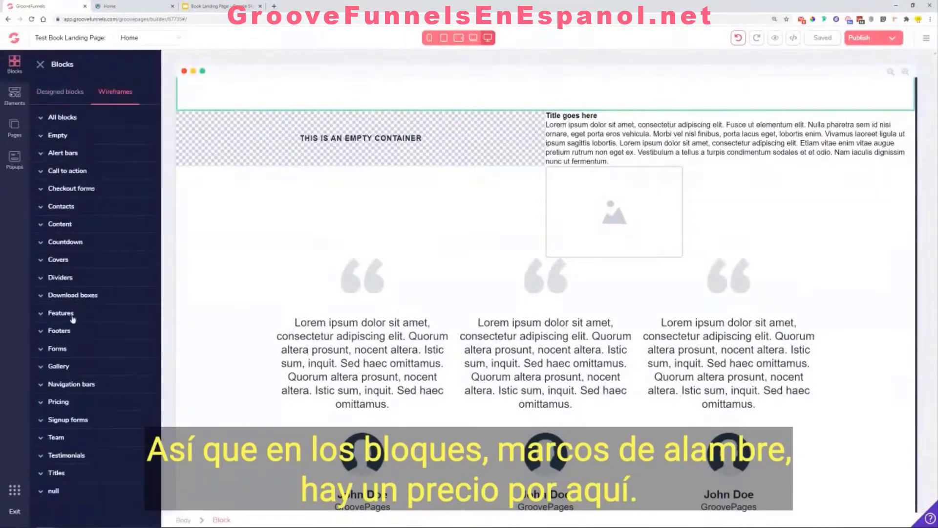
{"action": "left_click", "coordinate": [59, 401]}
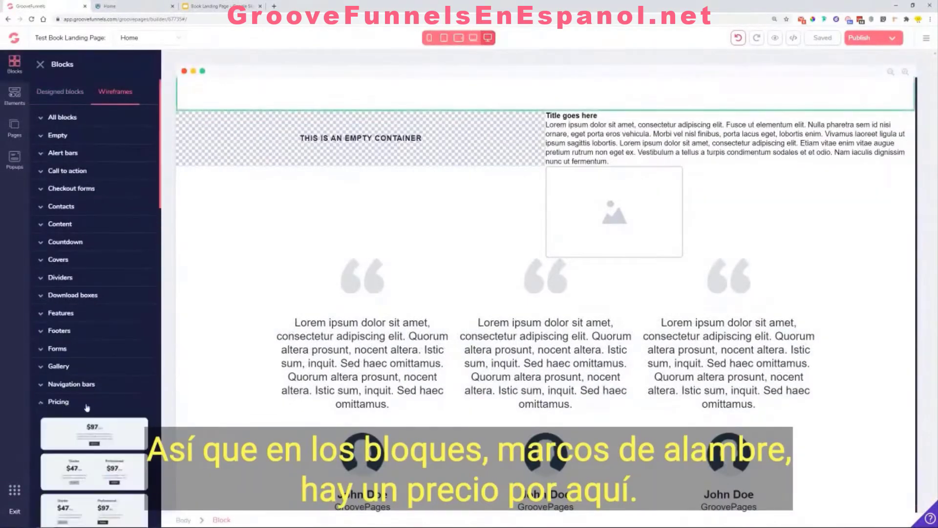
{"action": "scroll", "coordinate": [98, 293], "scroll_direction": "down", "scroll_amount": 6}
{"action": "scroll", "coordinate": [111, 256], "scroll_direction": "down", "scroll_amount": 7}
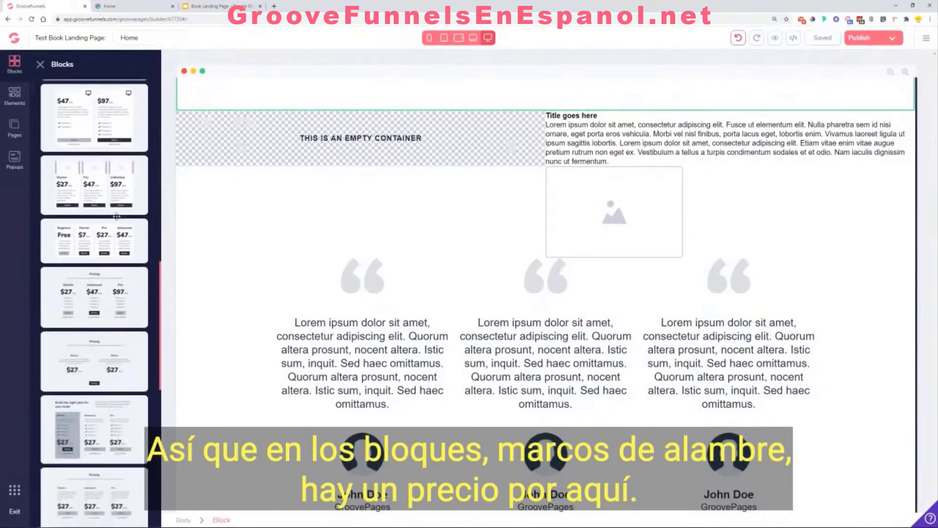
{"action": "scroll", "coordinate": [116, 216], "scroll_direction": "down", "scroll_amount": 4}
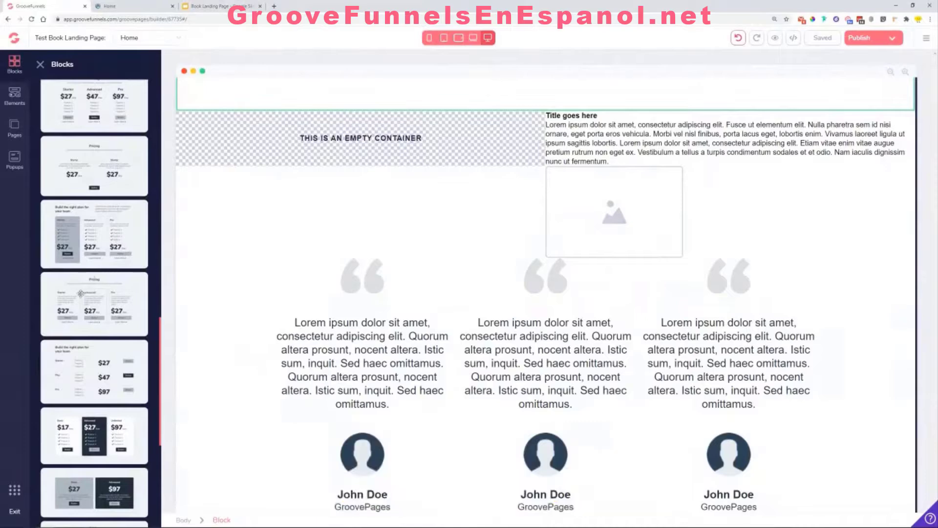
{"action": "left_click_drag", "start_coordinate": [78, 309], "coordinate": [412, 478]}
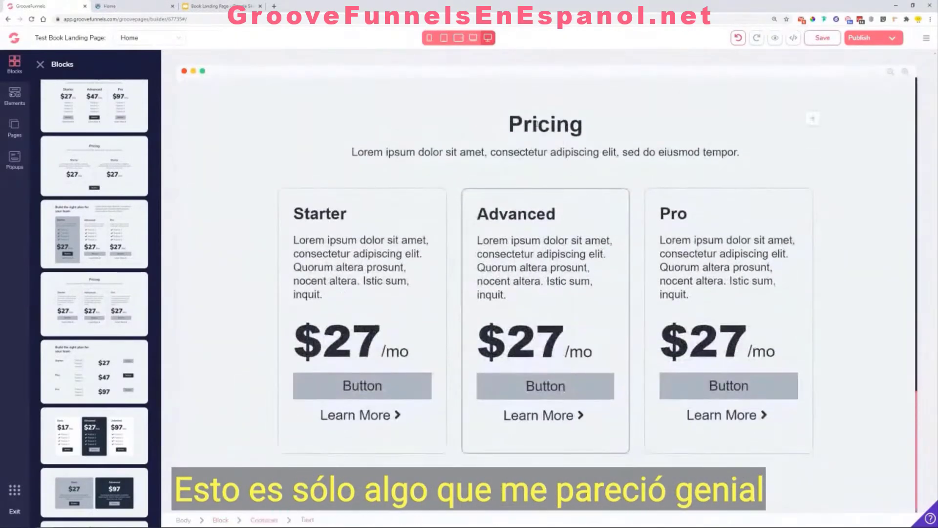
Step: Compare the new pricing block's title and subtitle with the reference page's pricing cards and their icon, subtitle and description
{"action": "double_click", "coordinate": [509, 124]}
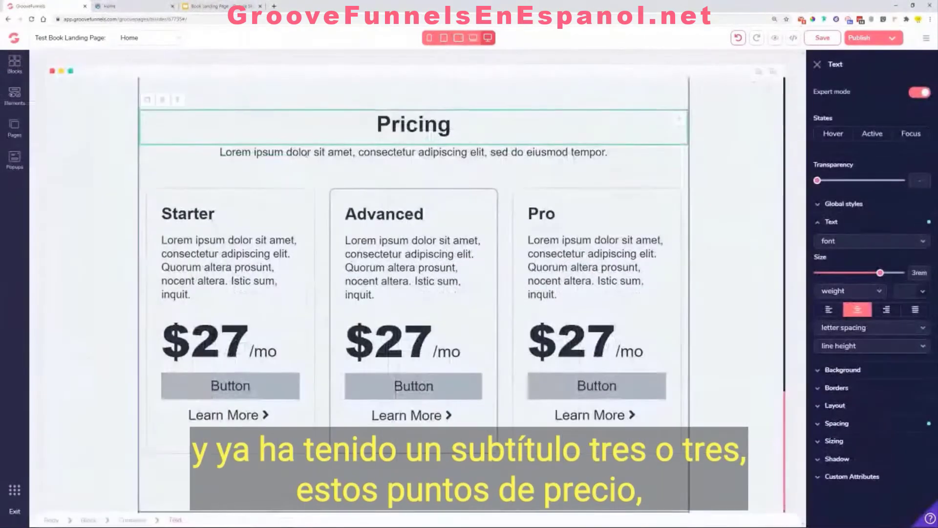
{"action": "left_click_drag", "start_coordinate": [307, 152], "coordinate": [491, 152]}
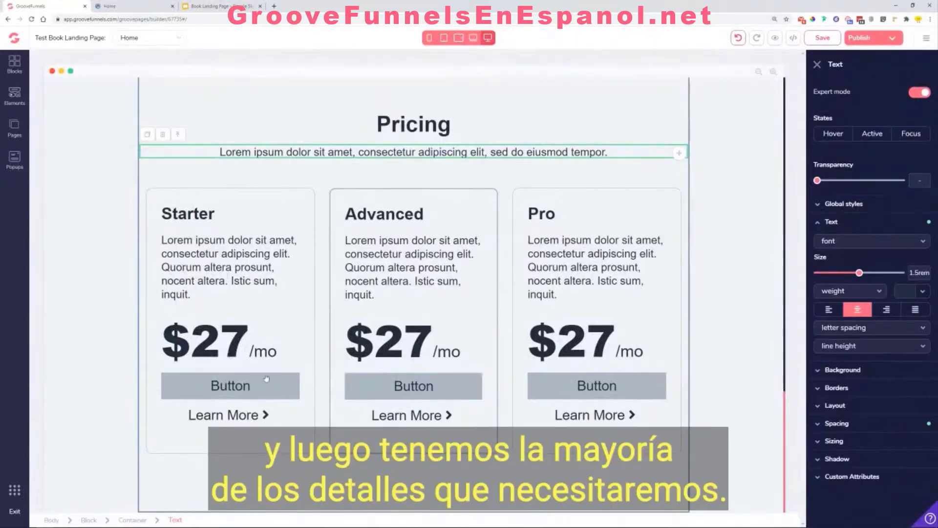
{"action": "left_click", "coordinate": [221, 6]}
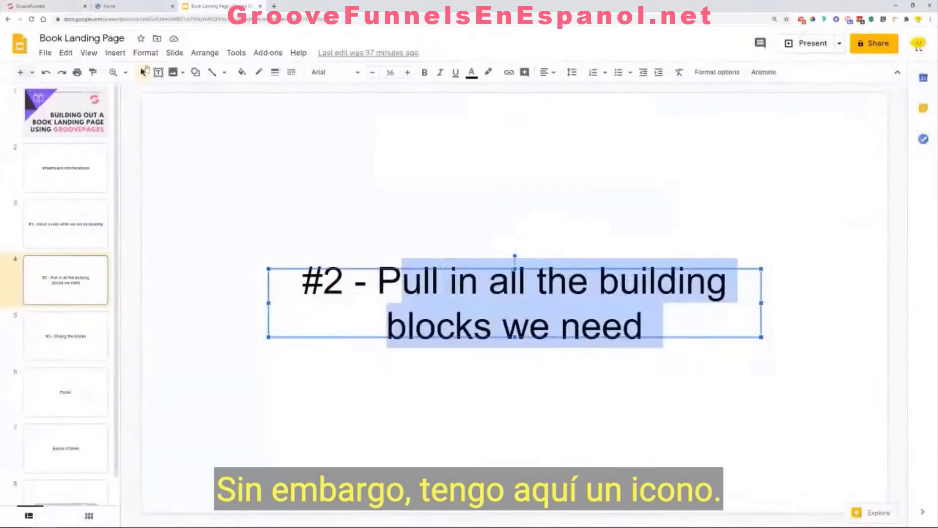
{"action": "left_click", "coordinate": [110, 6]}
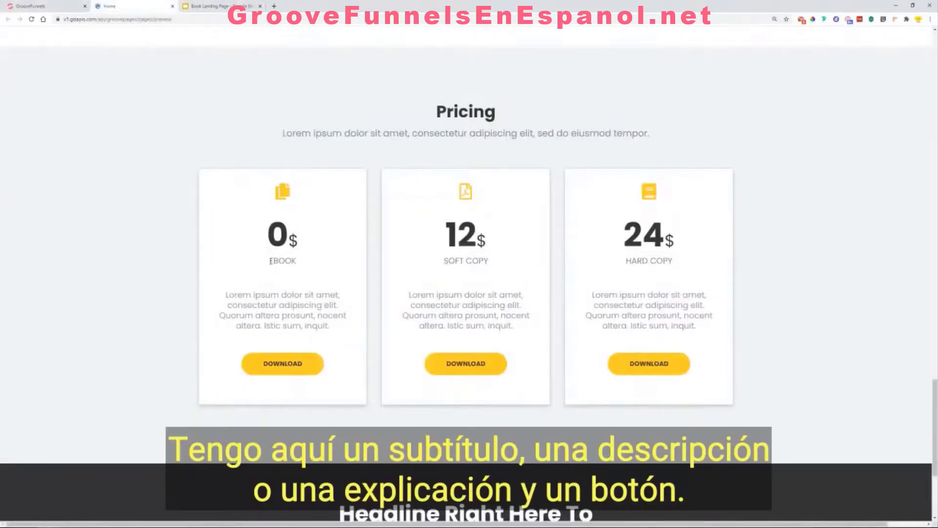
{"action": "double_click", "coordinate": [271, 261]}
{"action": "left_click_drag", "start_coordinate": [226, 296], "coordinate": [326, 326]}
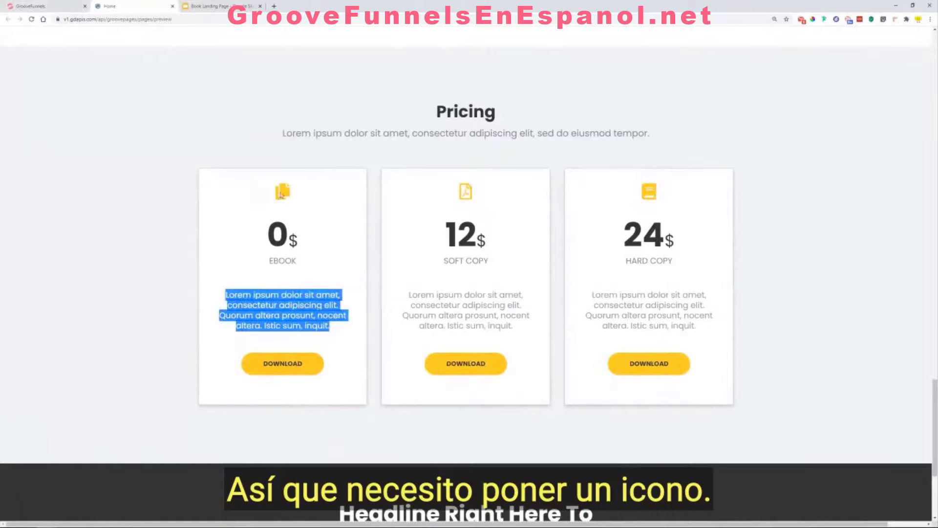
Step: Return to the page editor and add an Icon element above the Starter title in the first pricing card
{"action": "left_click", "coordinate": [83, 4]}
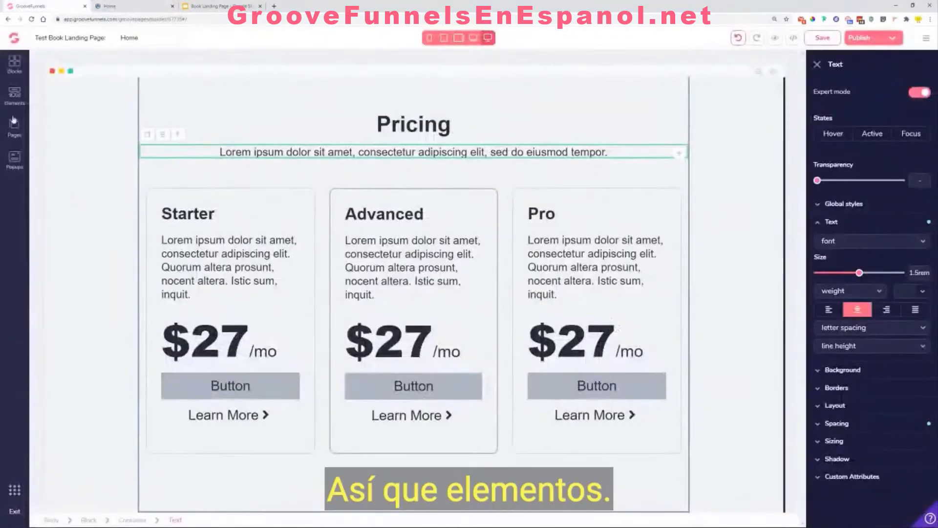
{"action": "left_click", "coordinate": [14, 98]}
{"action": "scroll", "coordinate": [58, 314], "scroll_direction": "down", "scroll_amount": 10}
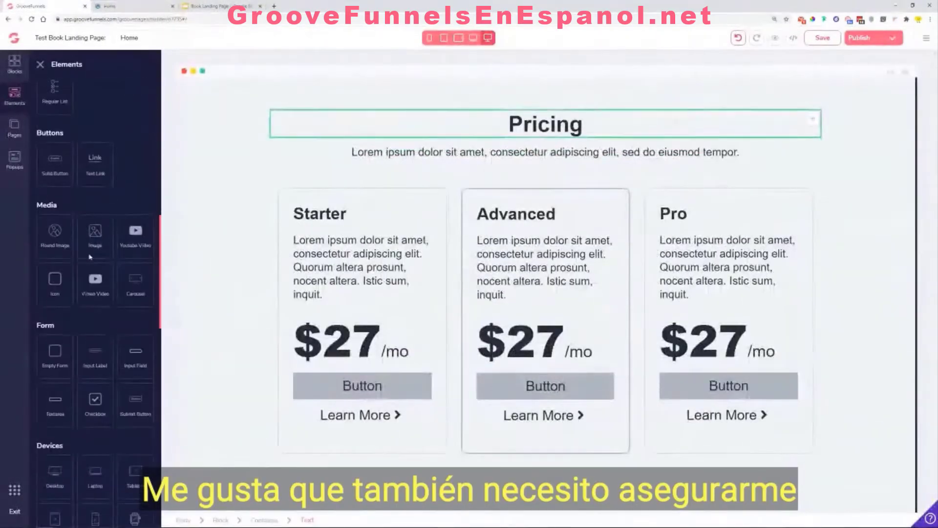
{"action": "left_click_drag", "start_coordinate": [54, 286], "coordinate": [376, 214]}
Step: Set the Starter card container's layout direction to Vertical and its secondary alignment to center
{"action": "left_click", "coordinate": [376, 214]}
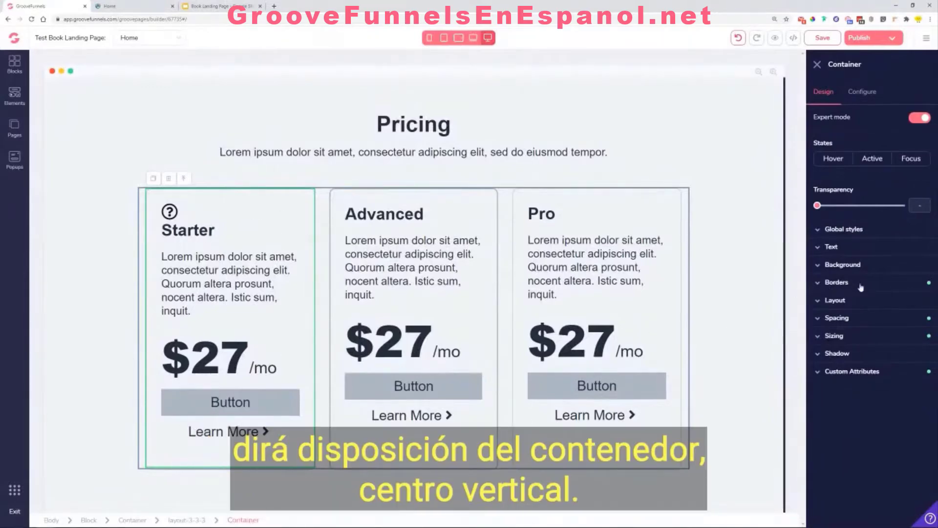
{"action": "left_click", "coordinate": [859, 303]}
{"action": "left_click", "coordinate": [903, 349]}
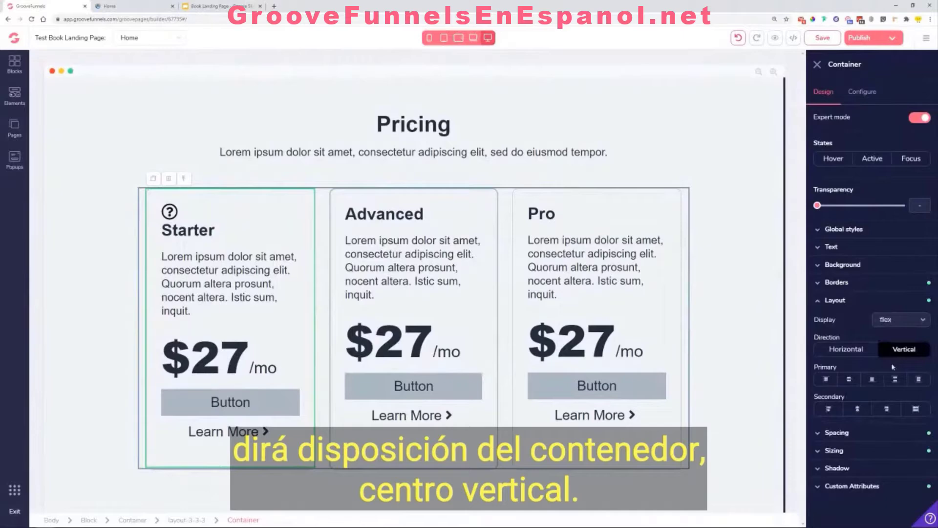
{"action": "left_click", "coordinate": [858, 408]}
Step: Set the Advanced card container's layout direction to Vertical and its secondary alignment to center
{"action": "left_click", "coordinate": [473, 211]}
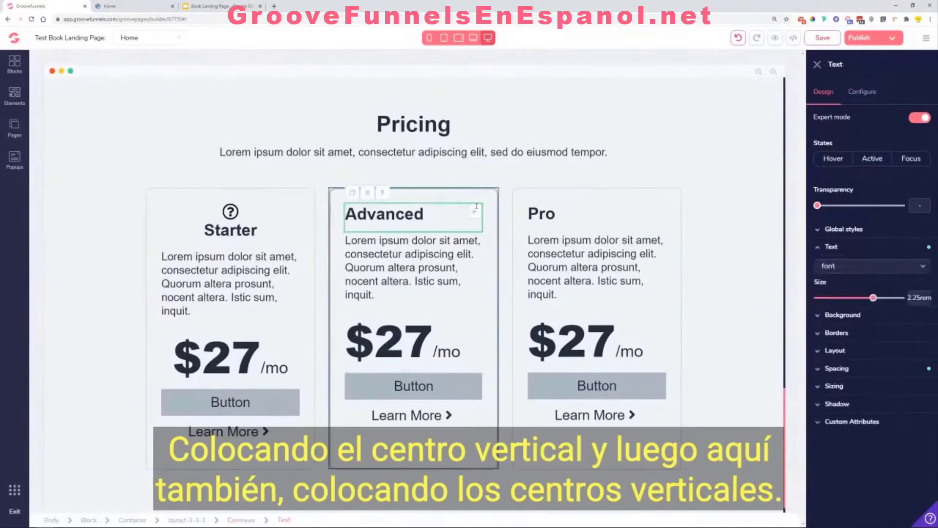
{"action": "left_click", "coordinate": [470, 214]}
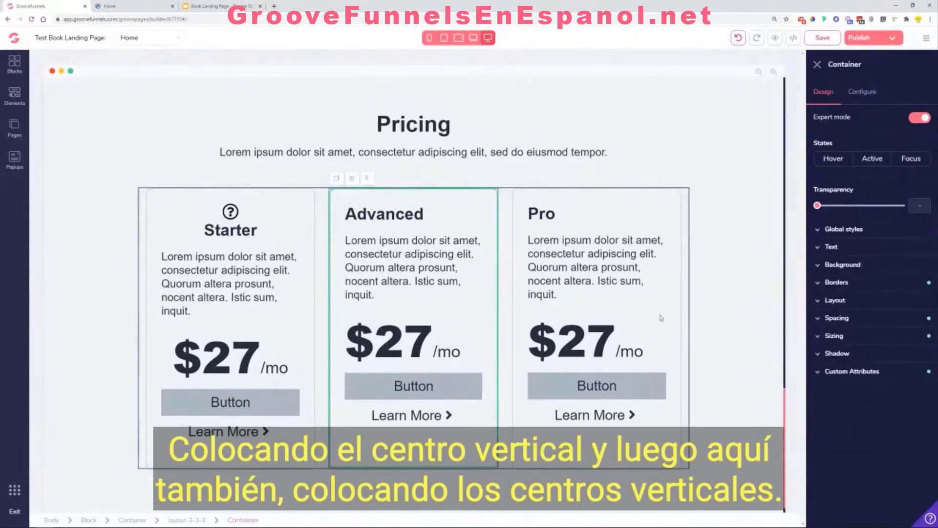
{"action": "left_click", "coordinate": [859, 302]}
{"action": "left_click", "coordinate": [904, 349]}
{"action": "left_click", "coordinate": [870, 413]}
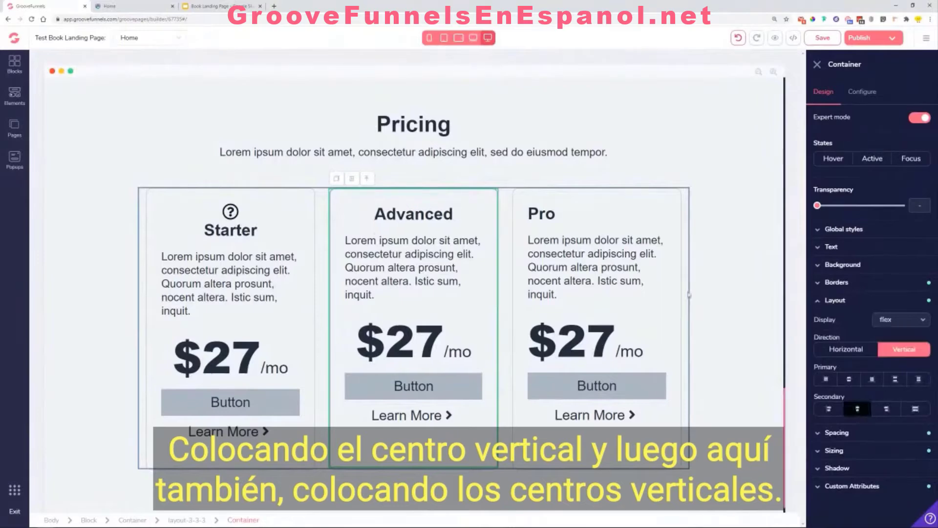
Step: Set the Pro card container's layout direction to Vertical and its secondary alignment to center
{"action": "left_click", "coordinate": [654, 214]}
{"action": "left_click", "coordinate": [666, 196]}
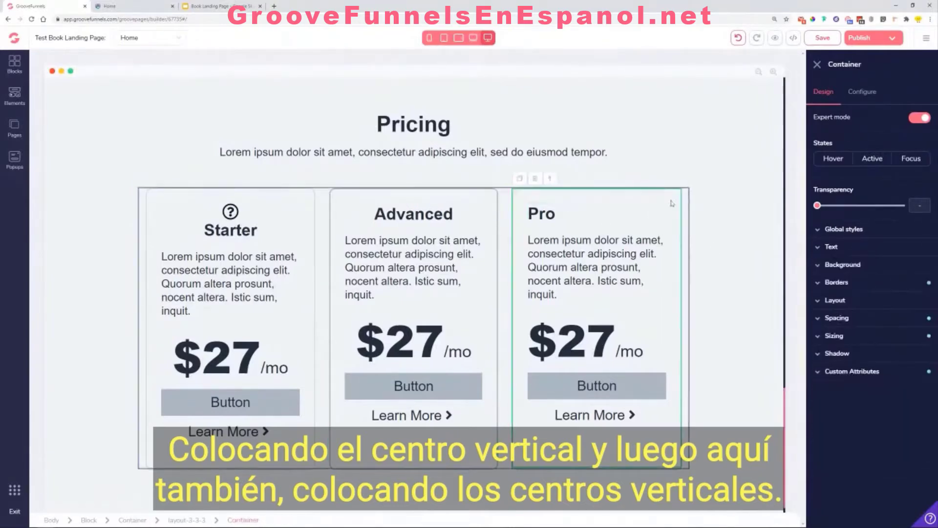
{"action": "left_click", "coordinate": [858, 302]}
{"action": "left_click", "coordinate": [893, 350]}
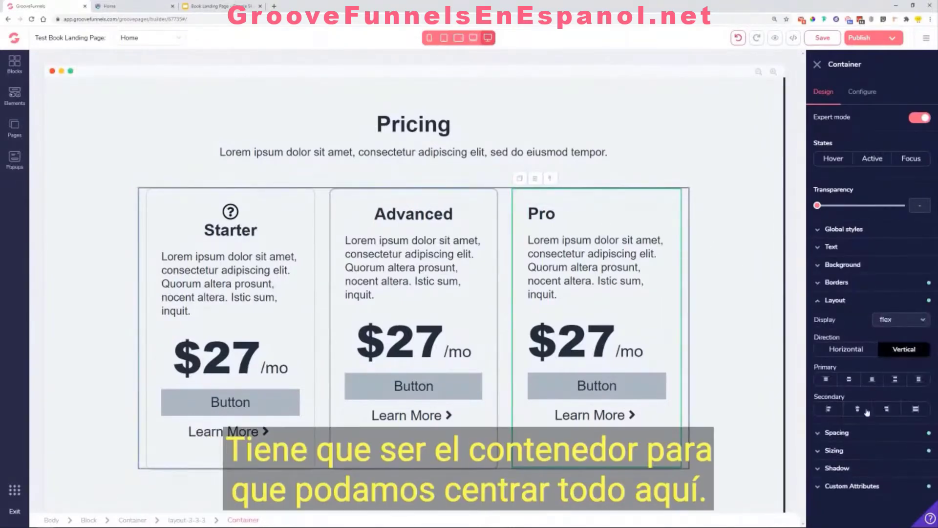
{"action": "left_click", "coordinate": [857, 409]}
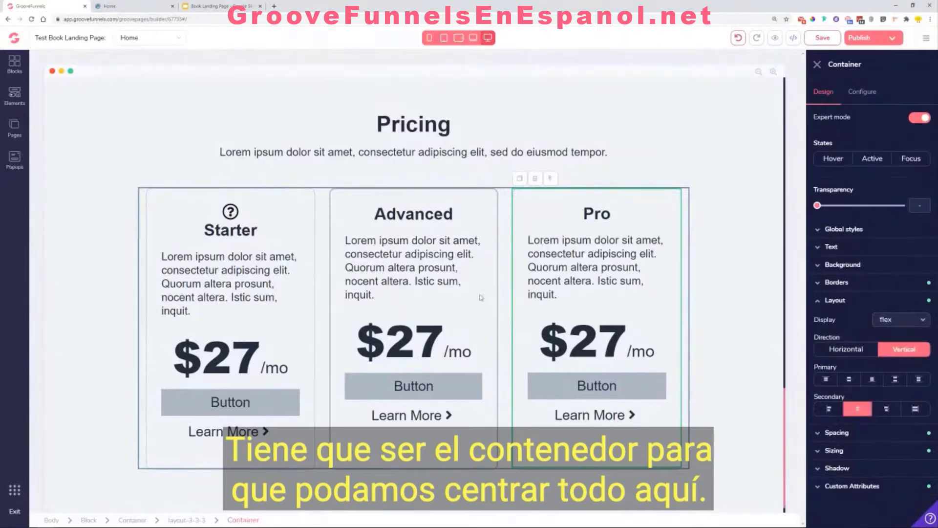
Step: Check the reference card's element order and move the Starter card's price between its icon and title
{"action": "left_click", "coordinate": [142, 7]}
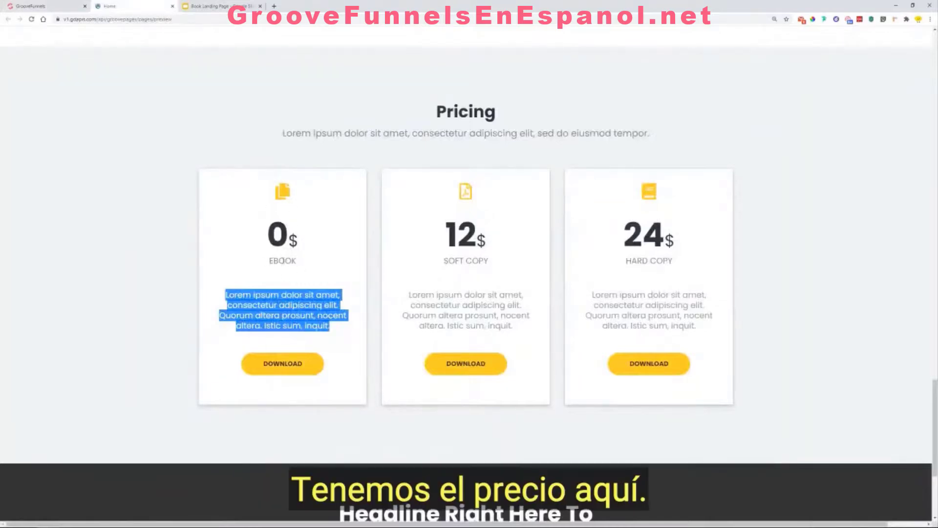
{"action": "left_click", "coordinate": [30, 4]}
{"action": "left_click", "coordinate": [253, 230]}
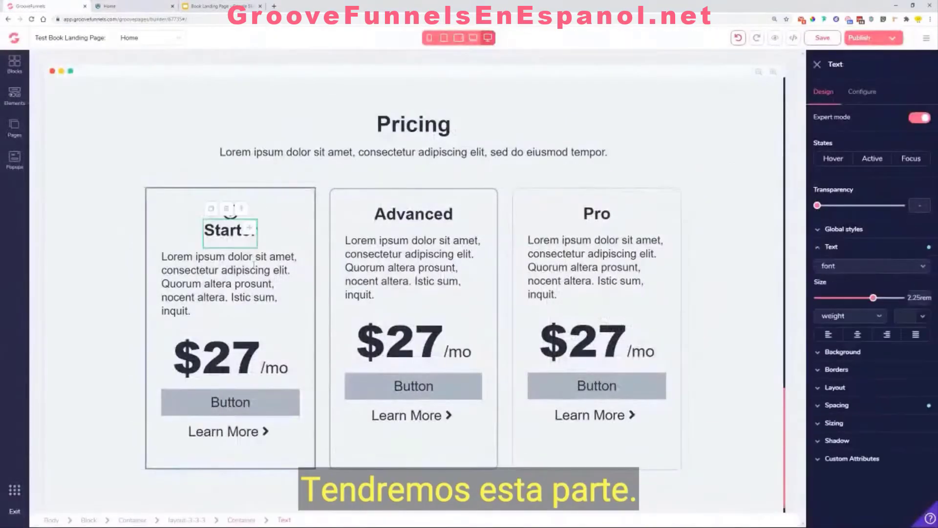
{"action": "left_click", "coordinate": [240, 358]}
{"action": "left_click", "coordinate": [283, 352]}
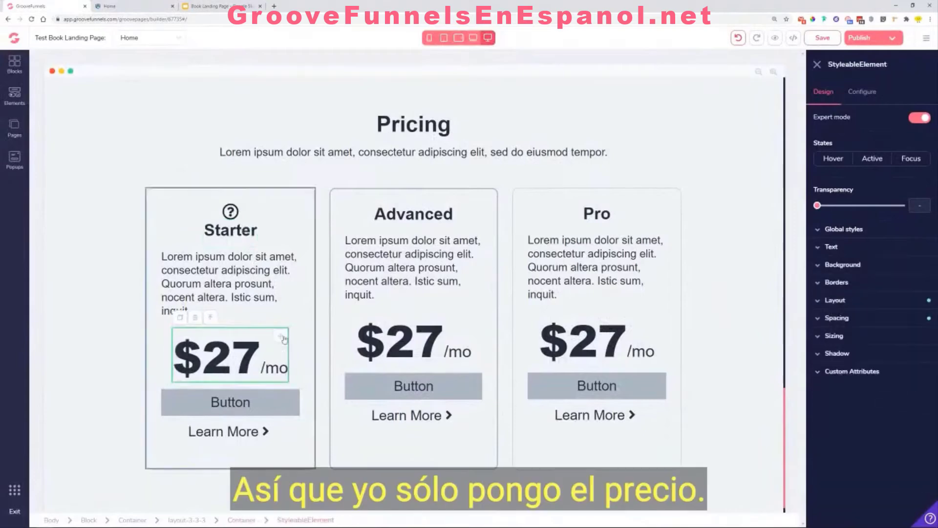
{"action": "left_click_drag", "start_coordinate": [285, 341], "coordinate": [329, 246]}
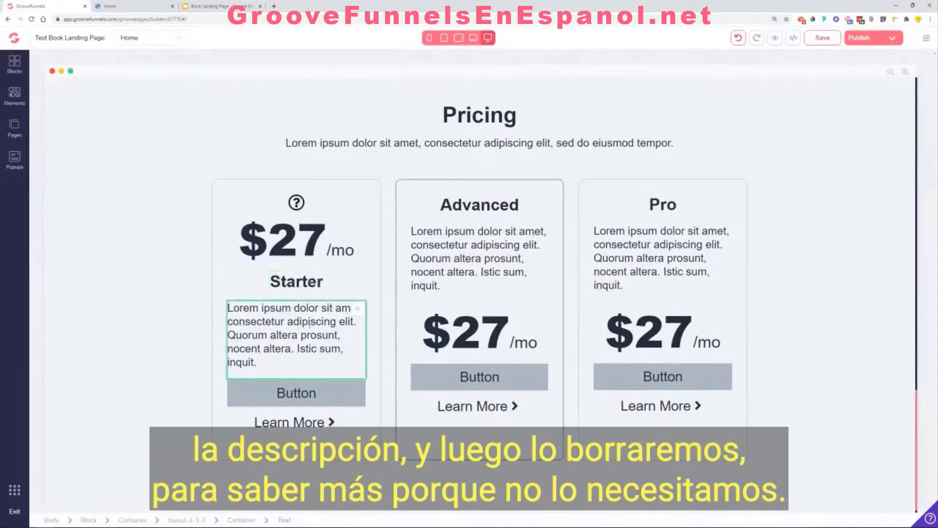
Step: Delete the Learn More button from the Starter card
{"action": "left_click", "coordinate": [300, 422]}
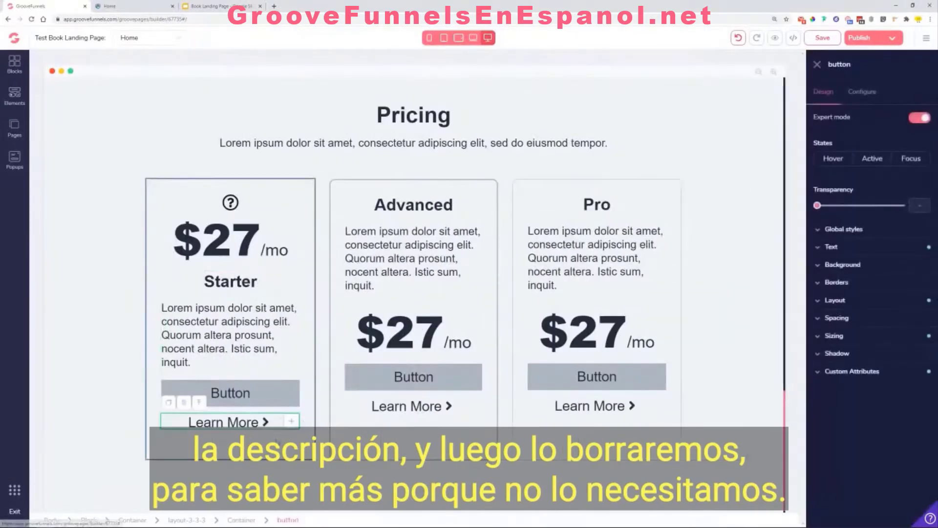
{"action": "left_click", "coordinate": [184, 402]}
{"action": "left_click", "coordinate": [496, 295]}
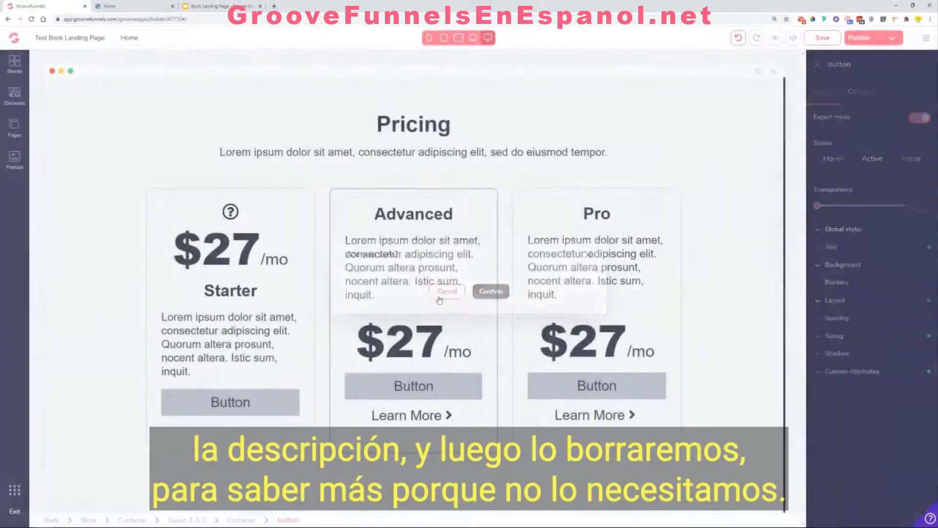
Step: Check the reference pricing cards again and move the Advanced card's price above its title
{"action": "left_click", "coordinate": [135, 3]}
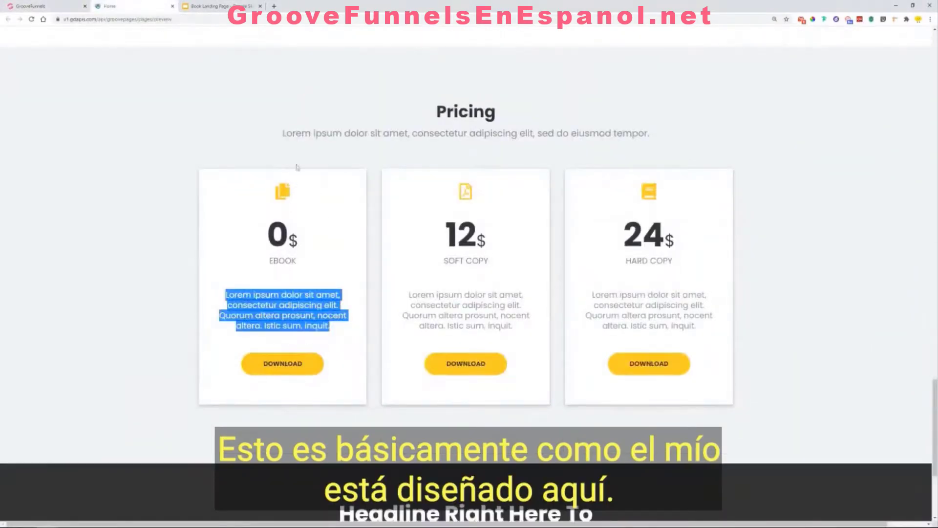
{"action": "left_click", "coordinate": [58, 4]}
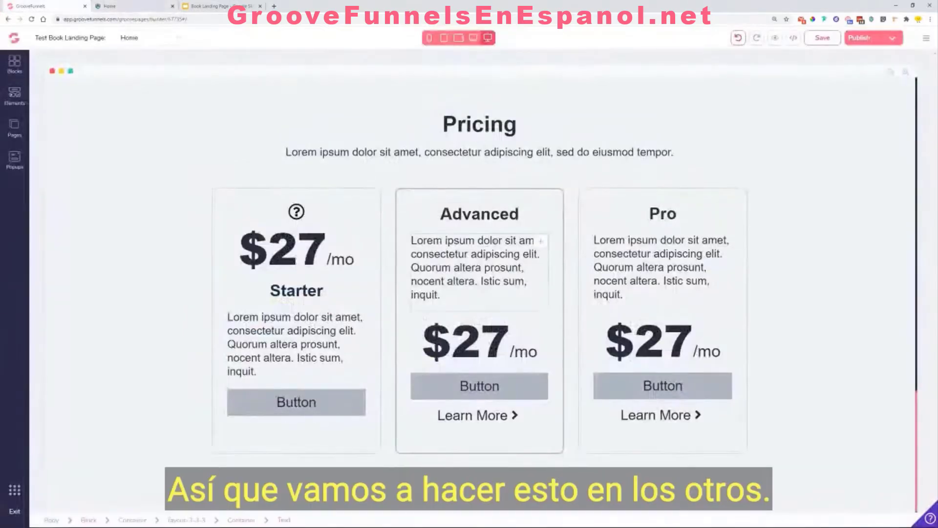
{"action": "left_click", "coordinate": [494, 241]}
{"action": "left_click", "coordinate": [525, 342]}
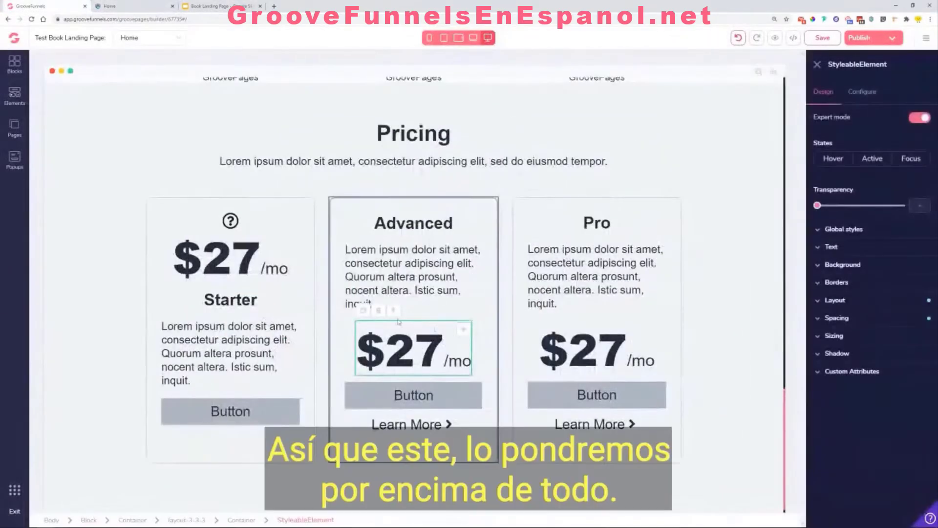
{"action": "left_click_drag", "start_coordinate": [466, 332], "coordinate": [489, 237]}
Step: Duplicate the Starter card's icon and place the copy above the price in the Advanced card
{"action": "left_click", "coordinate": [296, 219]}
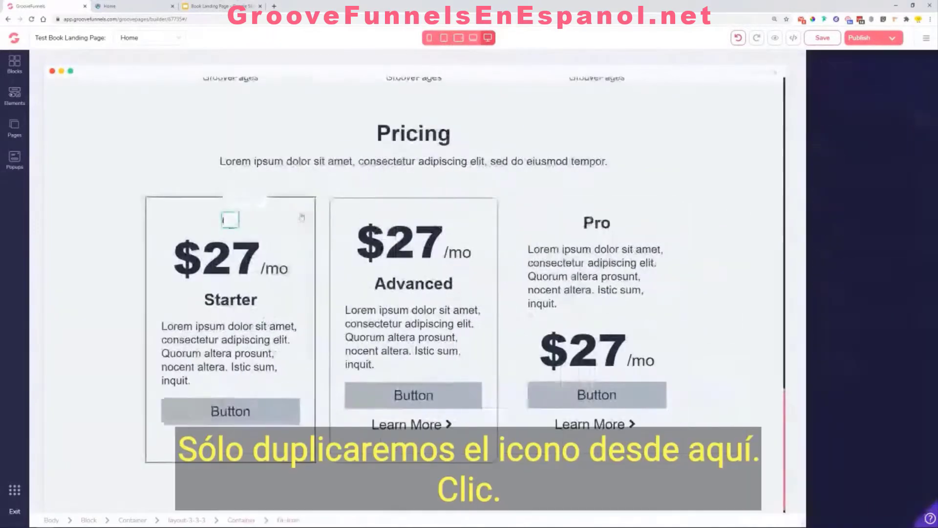
{"action": "left_click", "coordinate": [229, 202]}
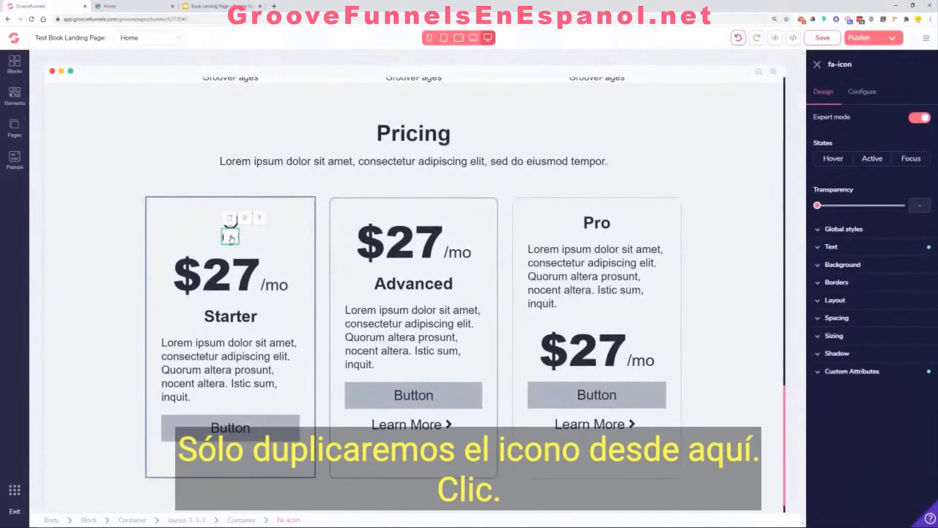
{"action": "left_click_drag", "start_coordinate": [231, 238], "coordinate": [482, 226]}
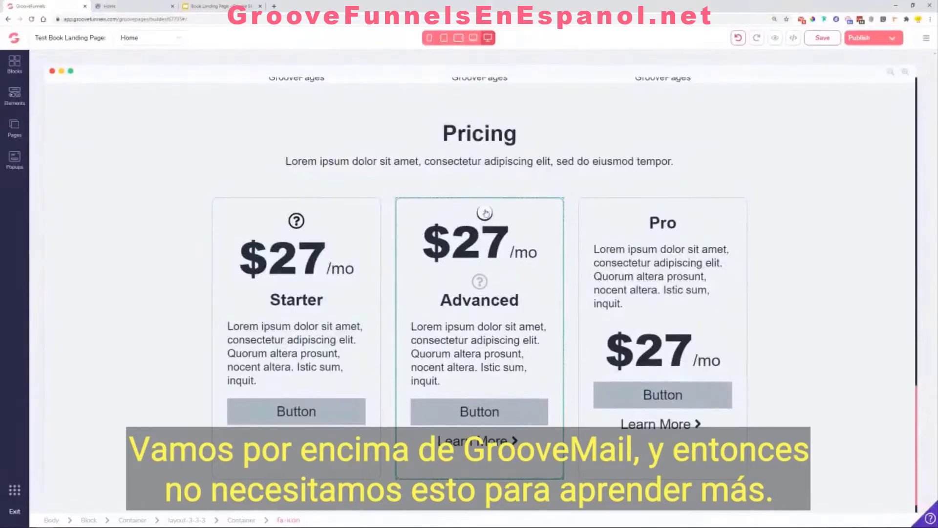
{"action": "left_click_drag", "start_coordinate": [485, 212], "coordinate": [479, 222]}
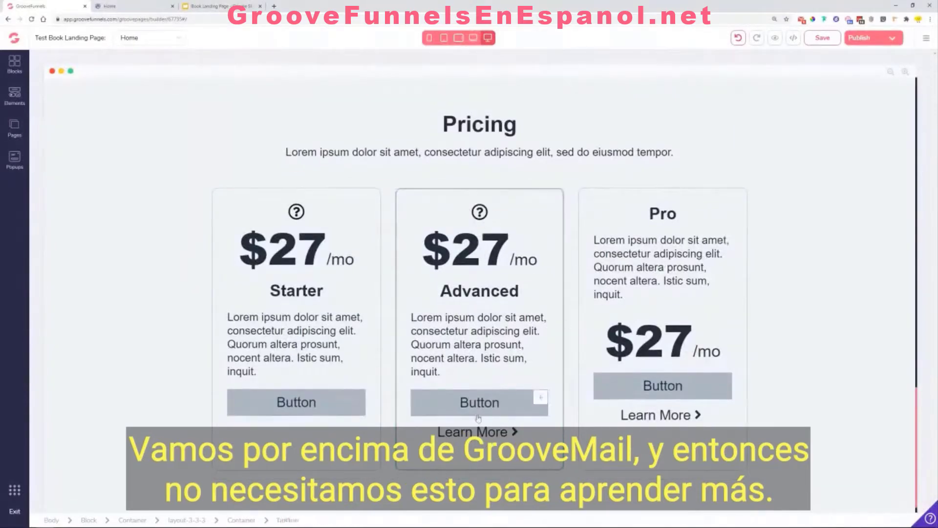
Step: Delete the Learn More button from the Advanced card
{"action": "left_click", "coordinate": [485, 430]}
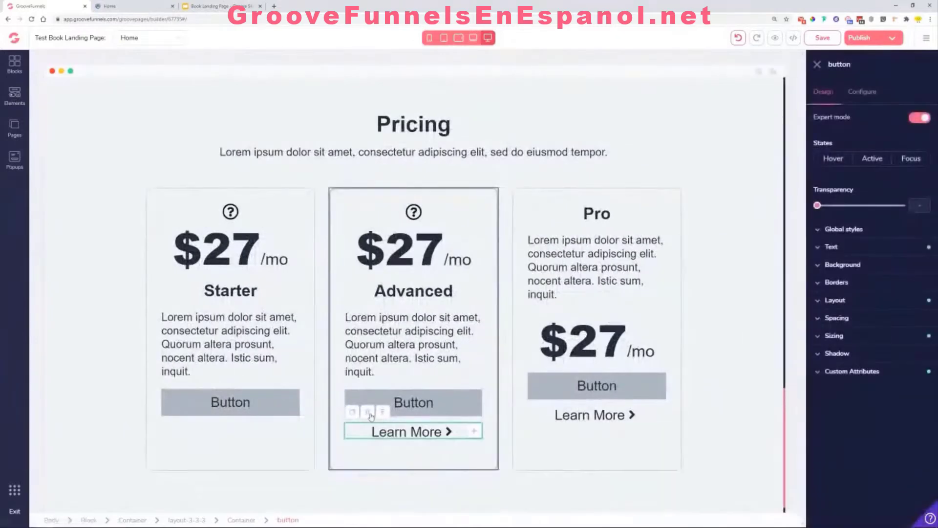
{"action": "left_click", "coordinate": [382, 412]}
{"action": "left_click", "coordinate": [491, 291]}
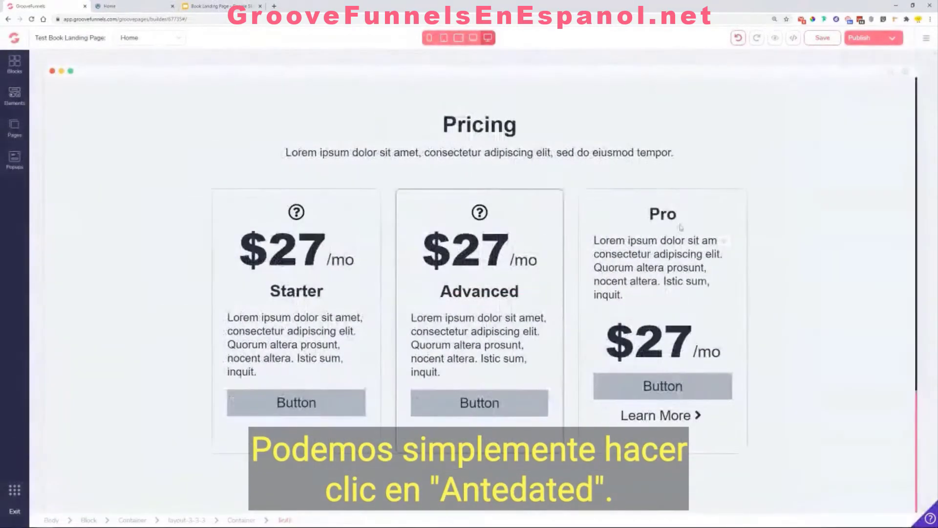
Step: Duplicate the Advanced card's icon to the top of the Pro card and move the Pro price above its title
{"action": "left_click", "coordinate": [481, 218]}
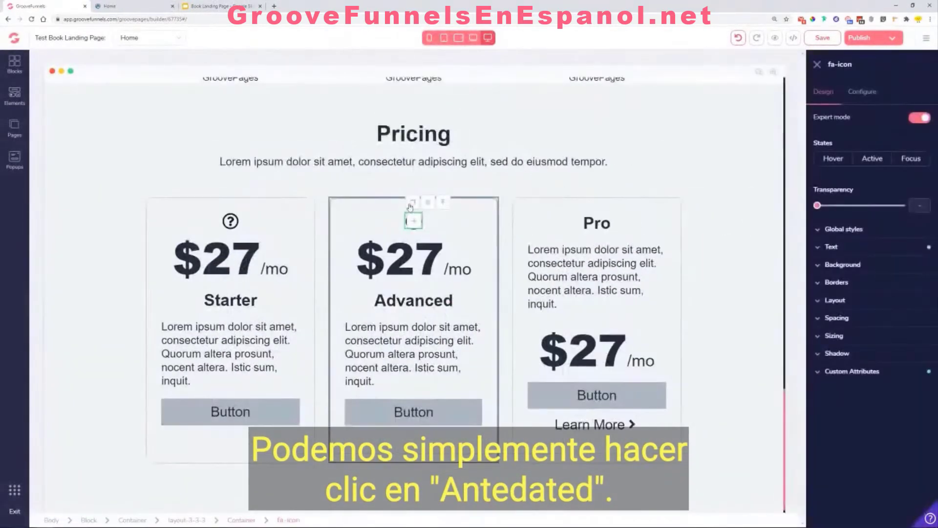
{"action": "left_click_drag", "start_coordinate": [415, 238], "coordinate": [635, 218]}
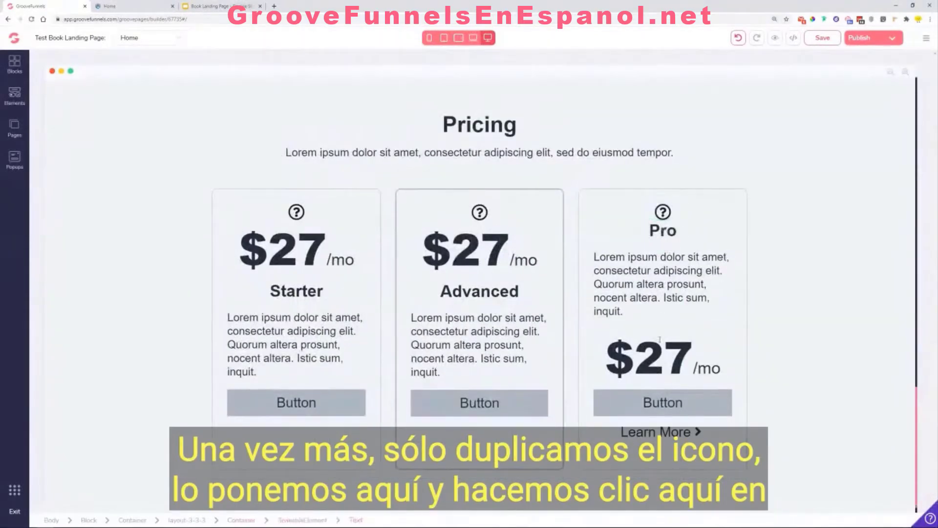
{"action": "left_click", "coordinate": [708, 355]}
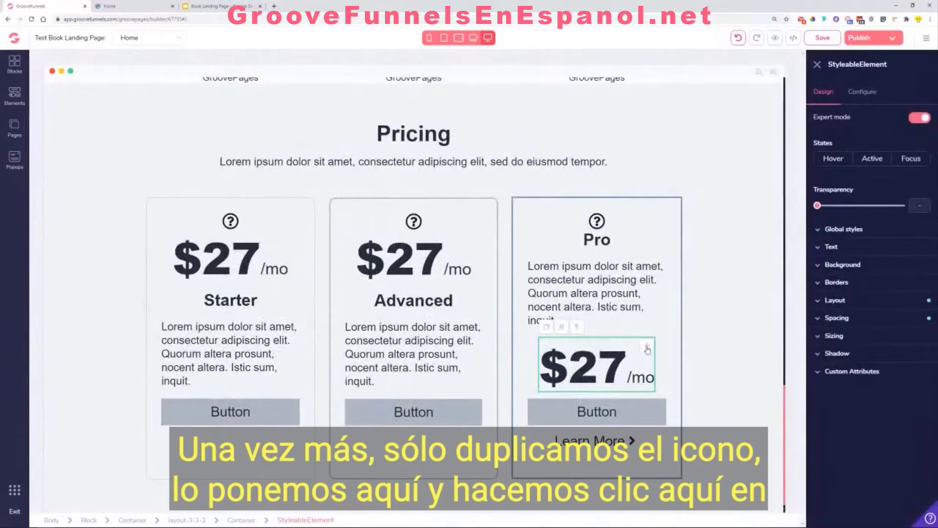
{"action": "left_click_drag", "start_coordinate": [646, 350], "coordinate": [684, 254]}
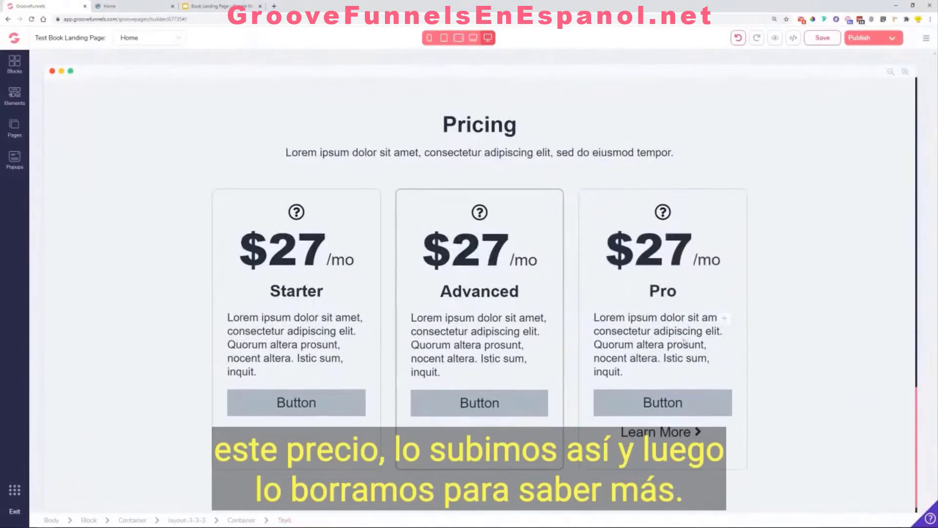
Step: Delete the Learn More button from the Pro card
{"action": "left_click", "coordinate": [606, 430]}
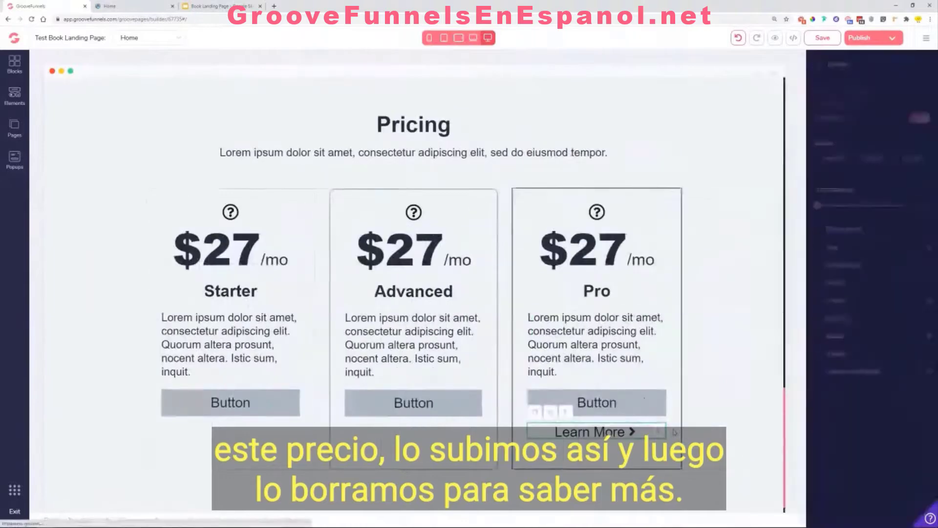
{"action": "left_click", "coordinate": [550, 412]}
{"action": "left_click", "coordinate": [490, 291]}
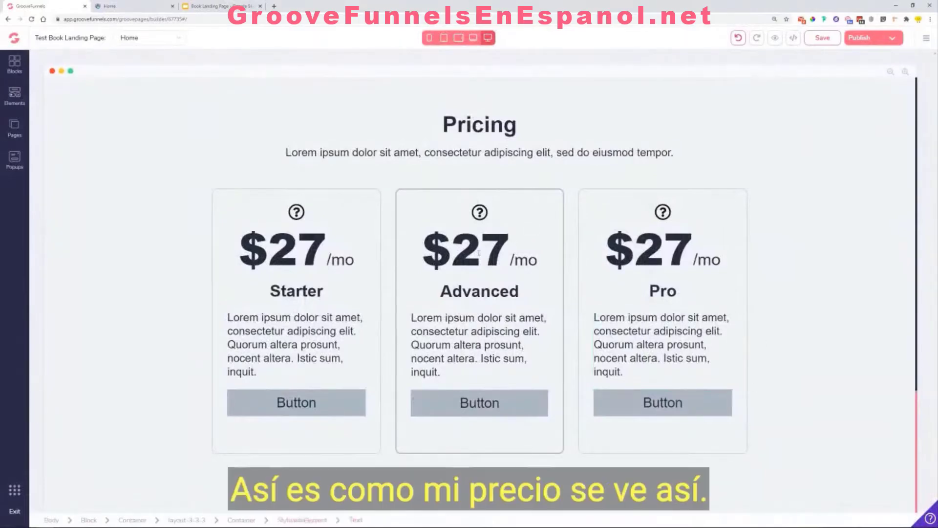
Step: Following the reference page's closing section, add the wireframe call-to-action block with headline, centered description and single button below the pricing block
{"action": "left_click", "coordinate": [139, 7]}
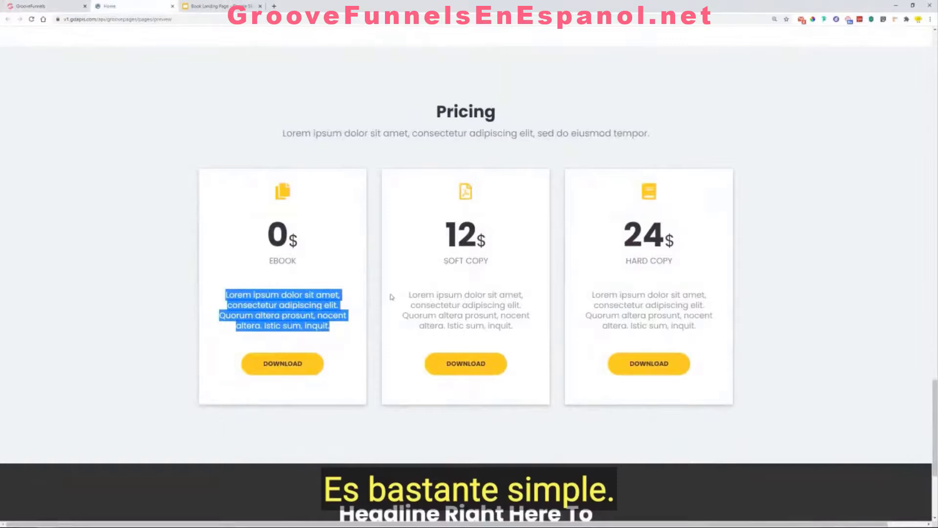
{"action": "scroll", "coordinate": [355, 276], "scroll_direction": "down", "scroll_amount": 4}
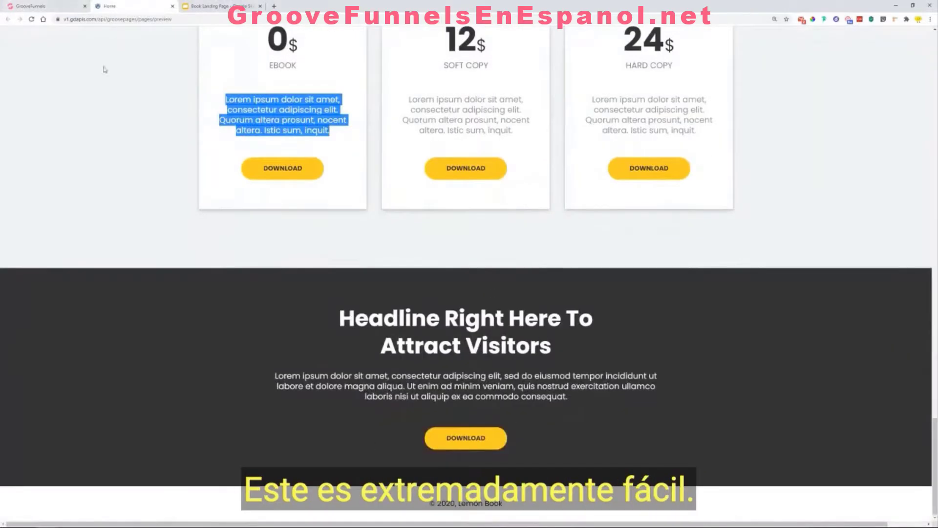
{"action": "left_click", "coordinate": [49, 6]}
{"action": "left_click", "coordinate": [20, 77]}
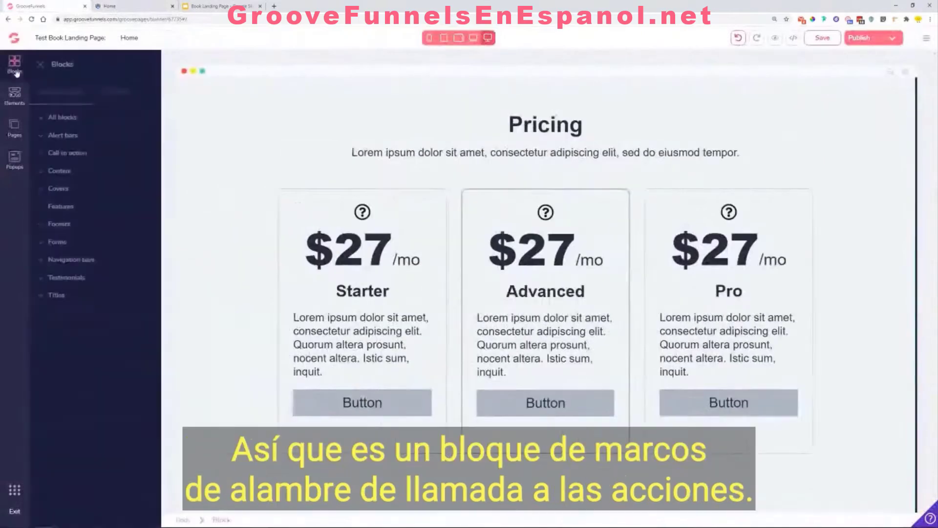
{"action": "left_click", "coordinate": [117, 92]}
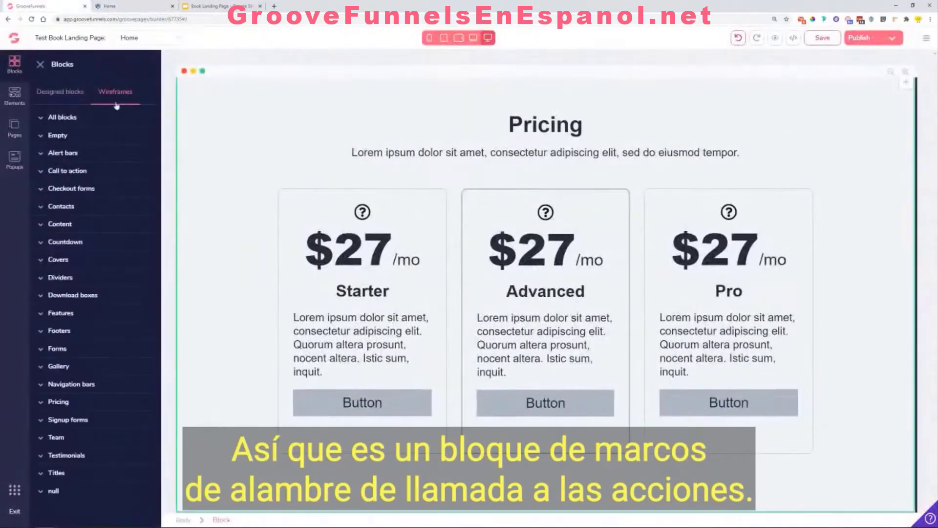
{"action": "left_click", "coordinate": [75, 171]}
{"action": "scroll", "coordinate": [93, 202], "scroll_direction": "down", "scroll_amount": 3}
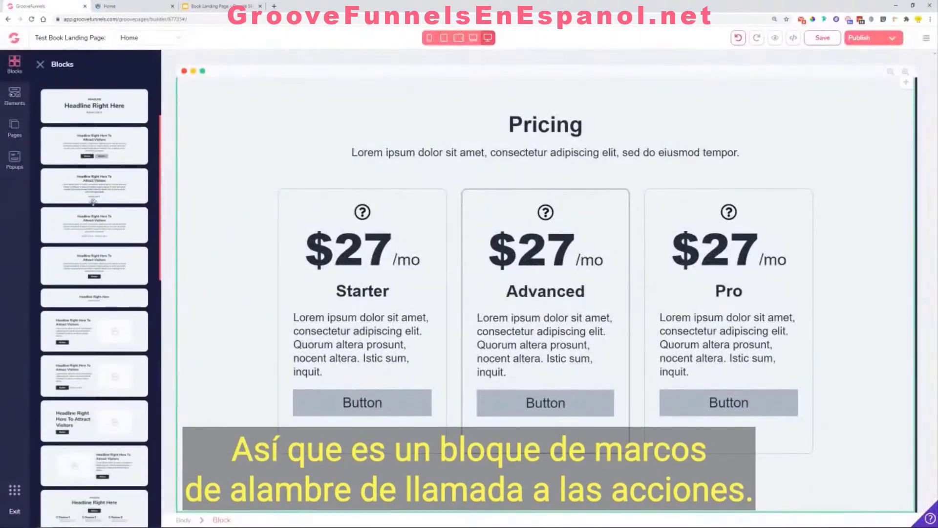
{"action": "left_click_drag", "start_coordinate": [96, 255], "coordinate": [520, 486]}
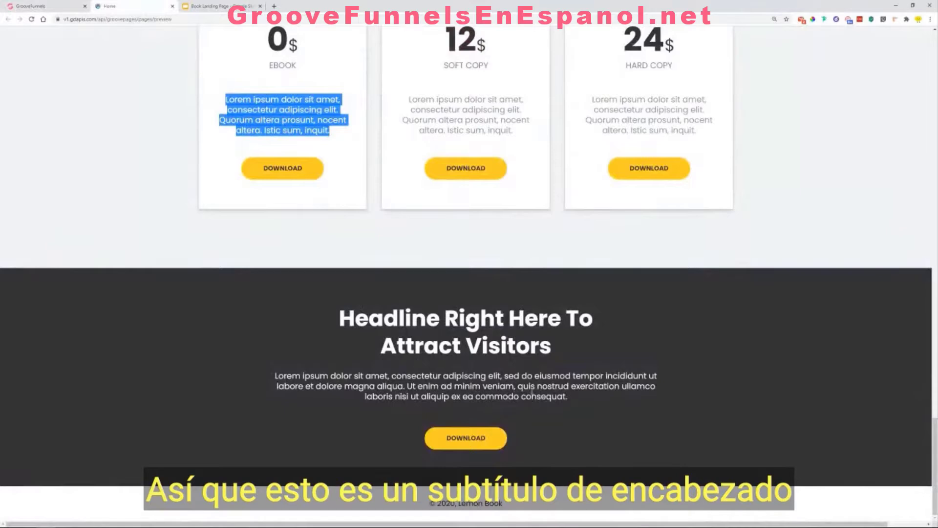
{"action": "left_click", "coordinate": [44, 7]}
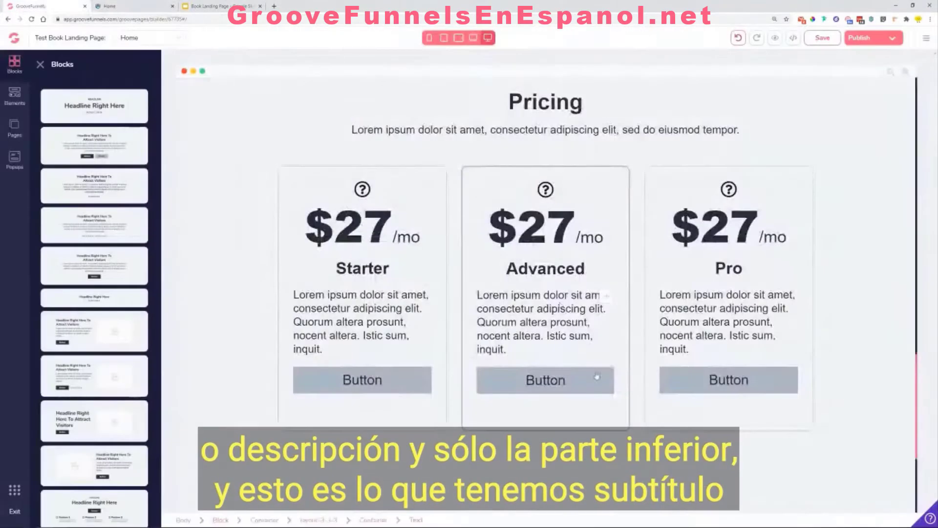
{"action": "scroll", "coordinate": [598, 375], "scroll_direction": "down", "scroll_amount": 4}
{"action": "left_click", "coordinate": [442, 384]}
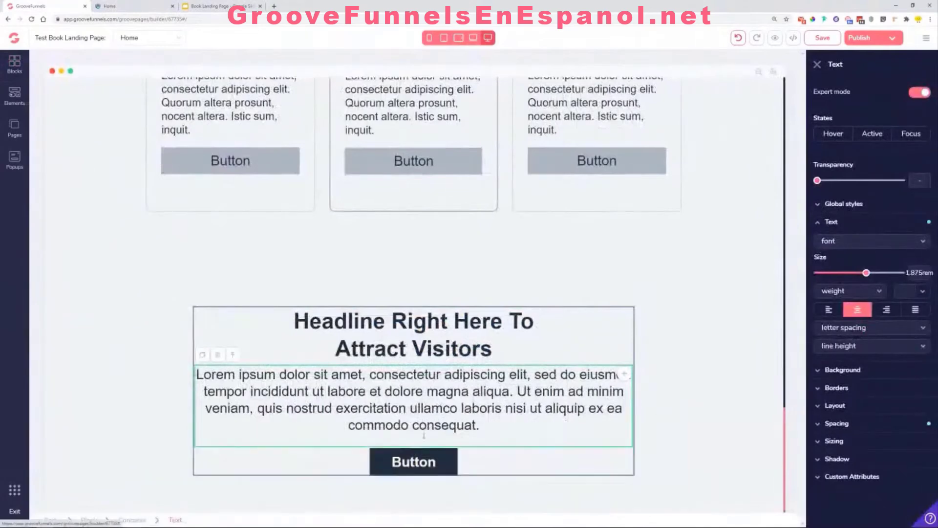
Step: Following the reference page's footer, add an empty container wireframe block below the call-to-action block
{"action": "left_click", "coordinate": [109, 6]}
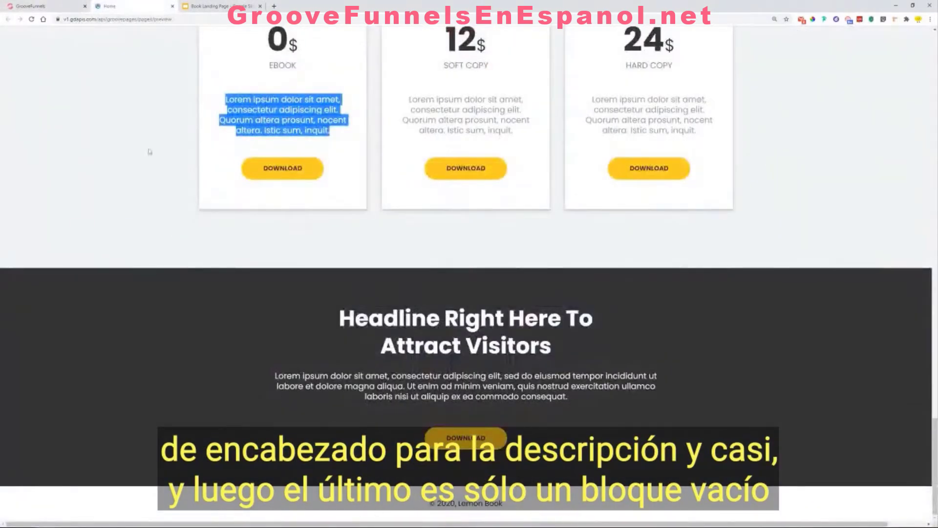
{"action": "left_click", "coordinate": [44, 6]}
{"action": "left_click", "coordinate": [14, 61]}
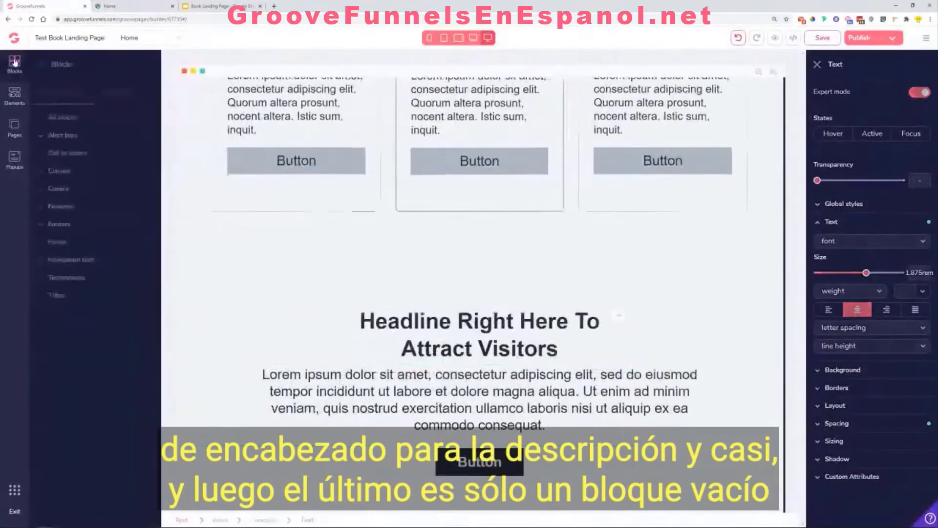
{"action": "left_click", "coordinate": [116, 93]}
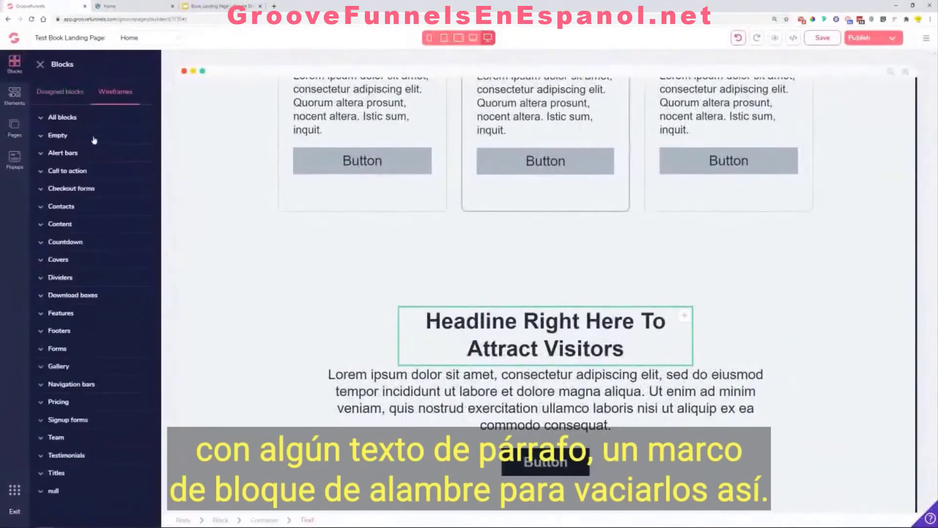
{"action": "left_click", "coordinate": [95, 140]}
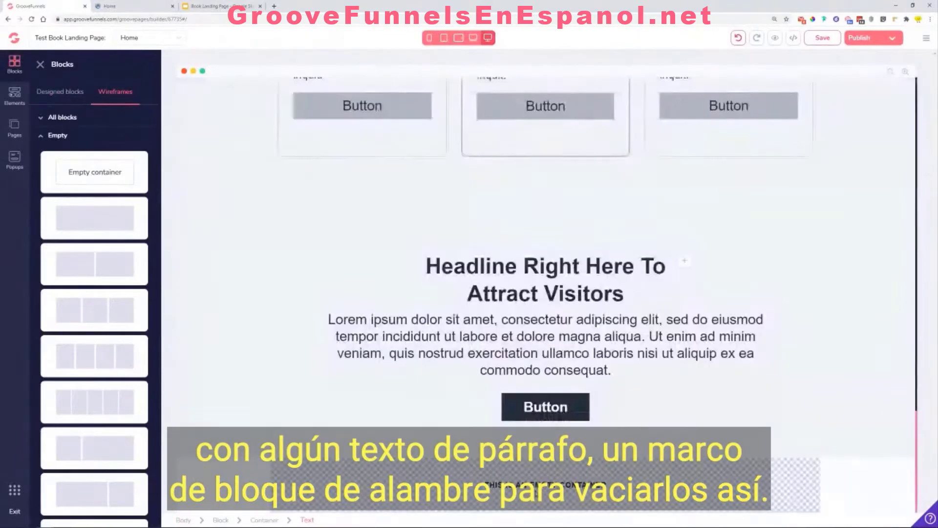
Step: Place a Paragraph element inside the empty container below the call-to-action block
{"action": "left_click", "coordinate": [18, 106]}
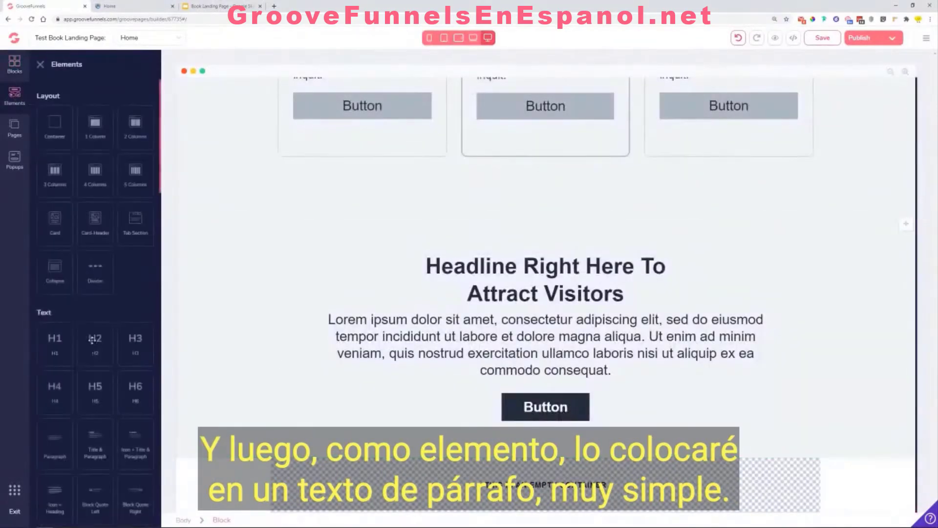
{"action": "scroll", "coordinate": [67, 333], "scroll_direction": "down", "scroll_amount": 5}
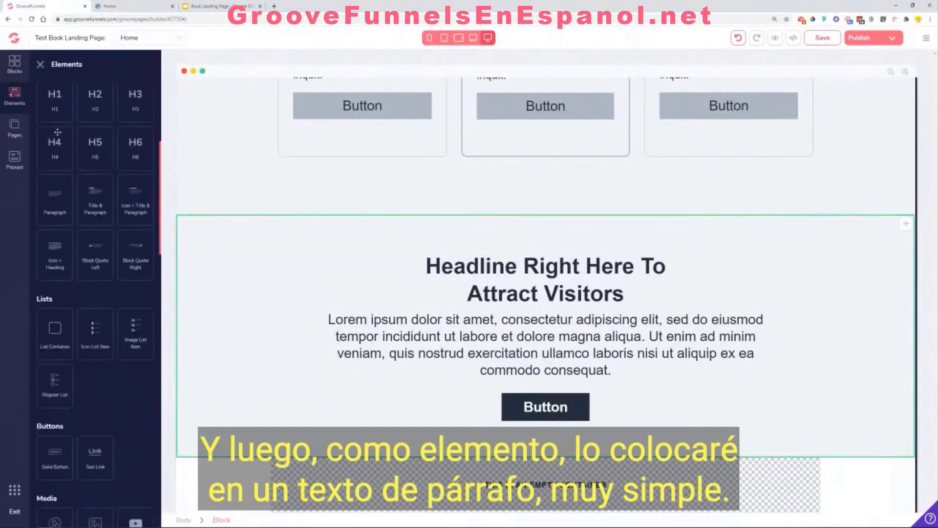
{"action": "left_click_drag", "start_coordinate": [52, 201], "coordinate": [569, 509]}
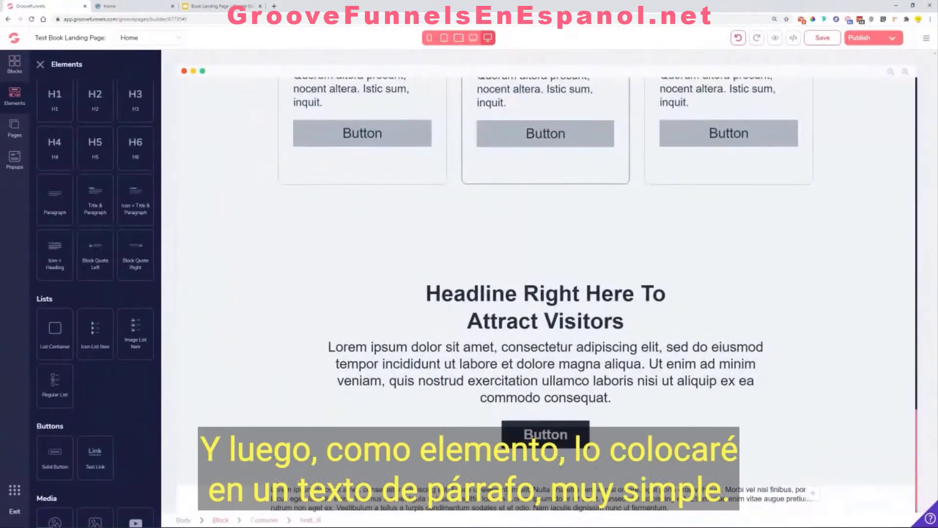
Step: Shorten the footer paragraph to "Lorem ipsum dolor sit amet, consectetur adipiscing elit." and center its text
{"action": "left_click_drag", "start_coordinate": [272, 489], "coordinate": [699, 511]}
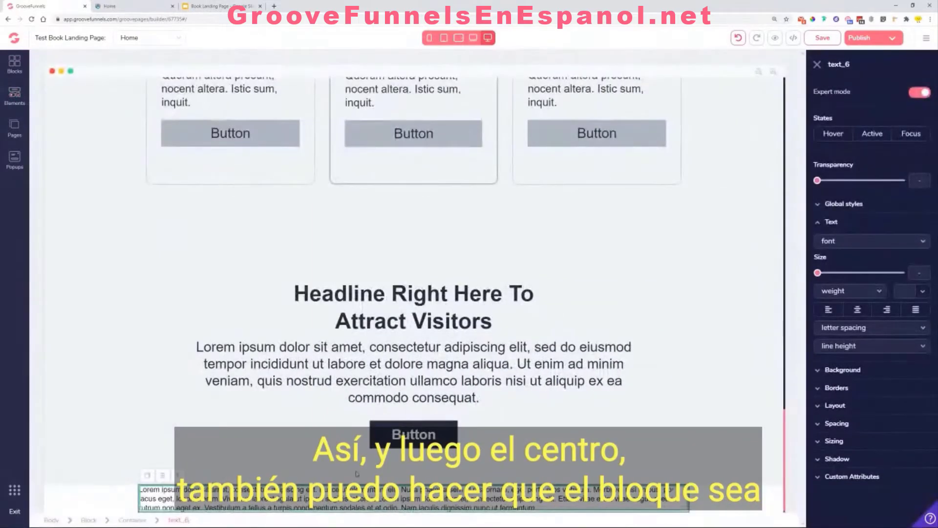
{"action": "left_click_drag", "start_coordinate": [401, 489], "coordinate": [569, 506]}
{"action": "key", "text": "BackSpace"}
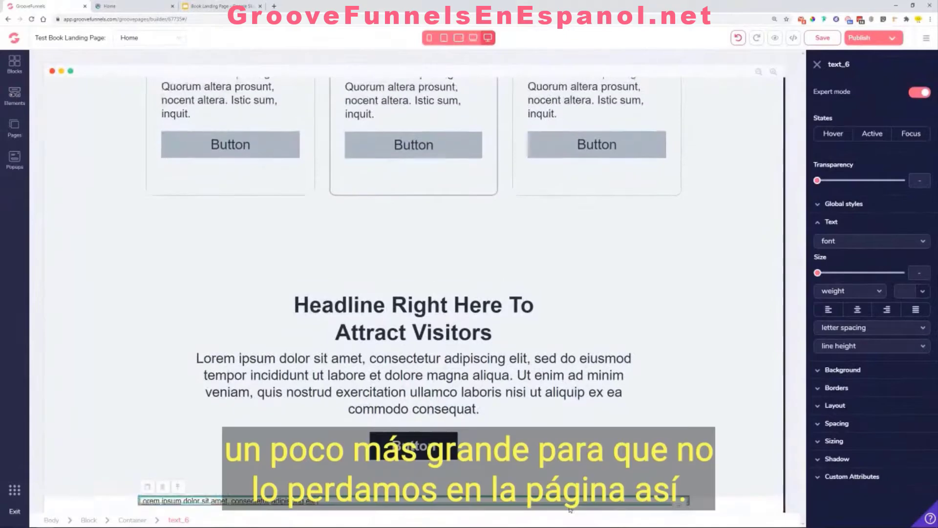
{"action": "left_click", "coordinate": [858, 311]}
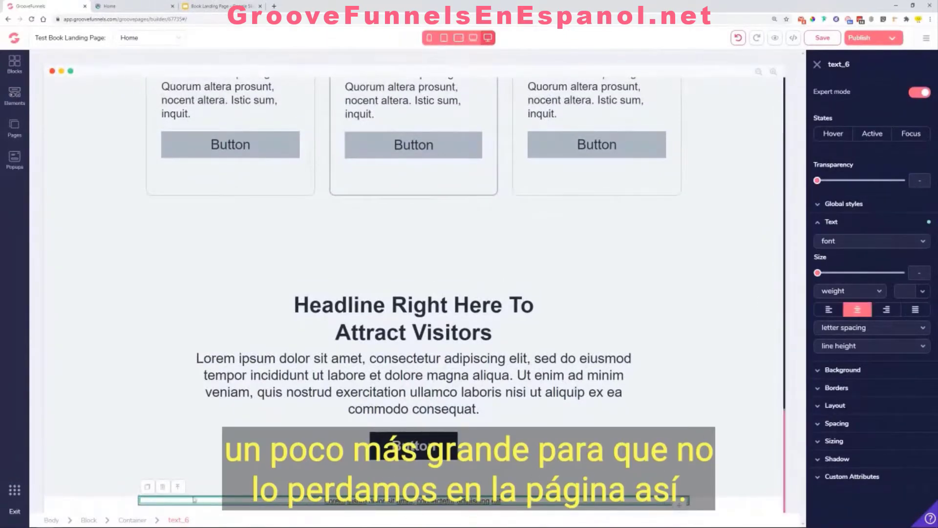
Step: Set the footer block's top and bottom margins to 2rem
{"action": "left_click", "coordinate": [133, 520]}
{"action": "left_click", "coordinate": [90, 521]}
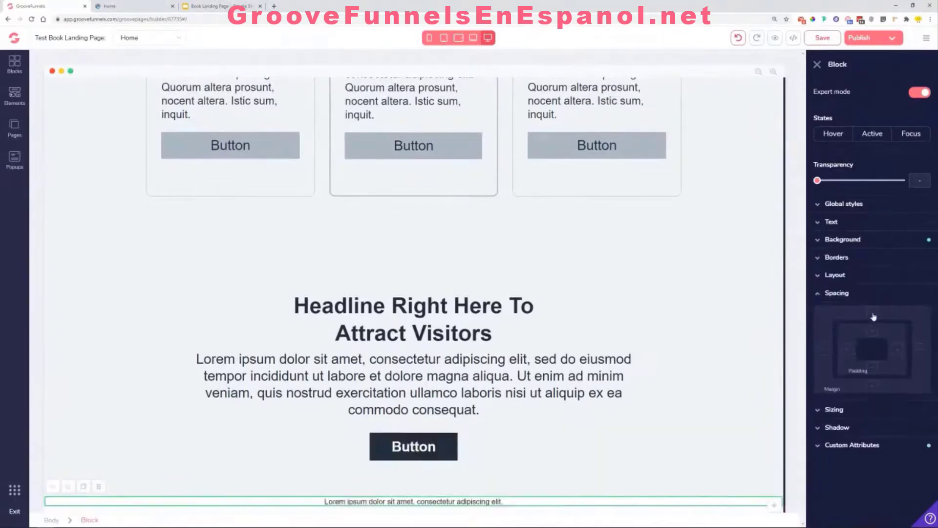
{"action": "left_click_drag", "start_coordinate": [817, 405], "coordinate": [853, 405]}
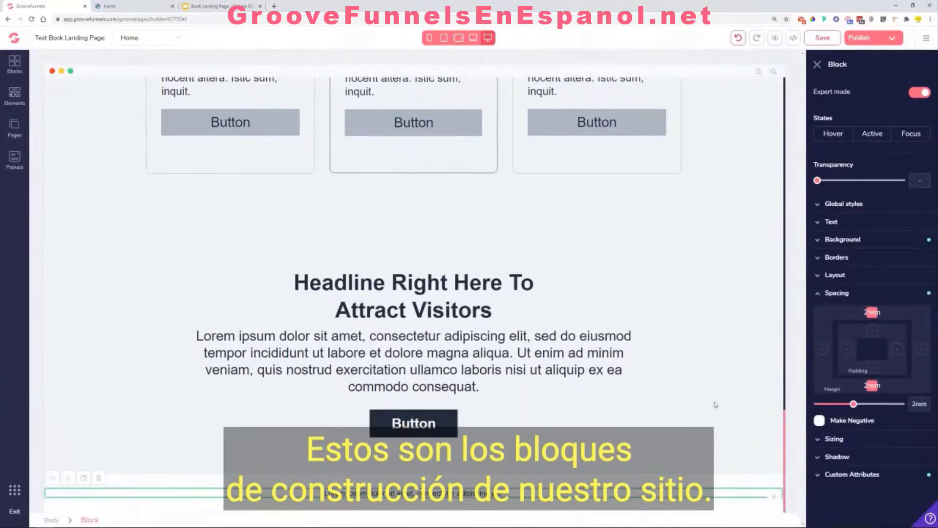
Step: Save the page and look over its upper sections
{"action": "left_click", "coordinate": [713, 398]}
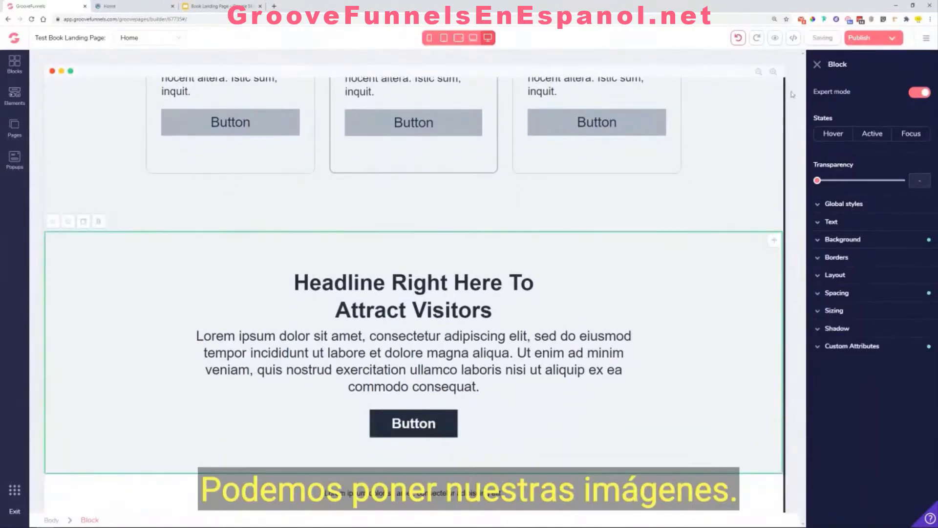
{"action": "scroll", "coordinate": [665, 258], "scroll_direction": "up", "scroll_amount": 15}
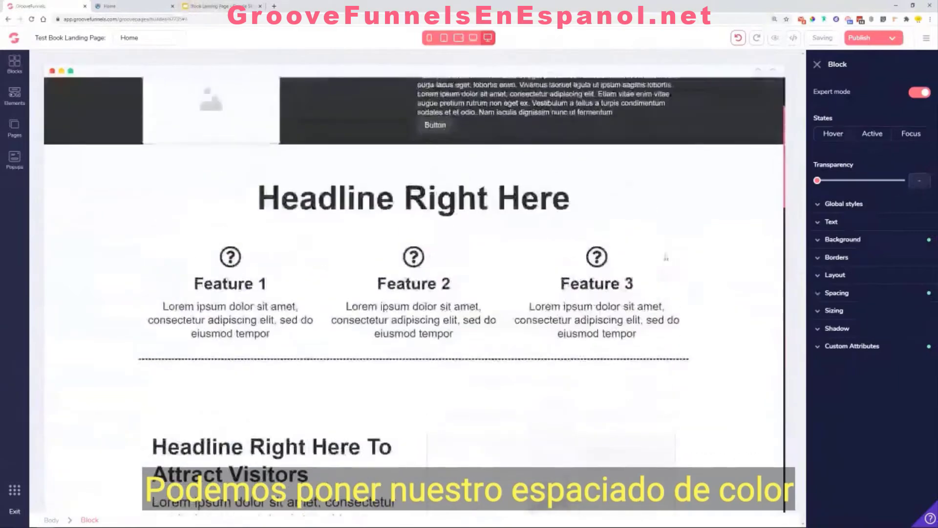
{"action": "scroll", "coordinate": [666, 257], "scroll_direction": "up", "scroll_amount": 2}
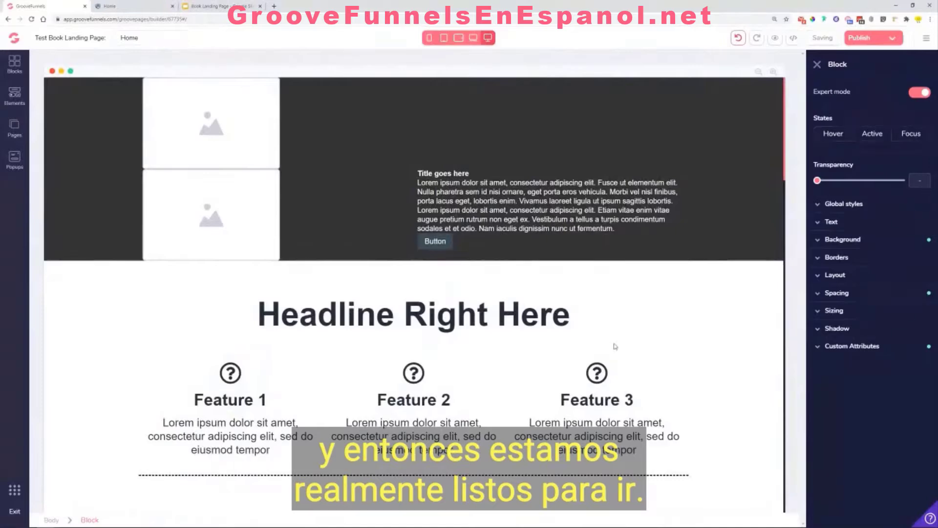
{"action": "scroll", "coordinate": [622, 270], "scroll_direction": "down", "scroll_amount": 5}
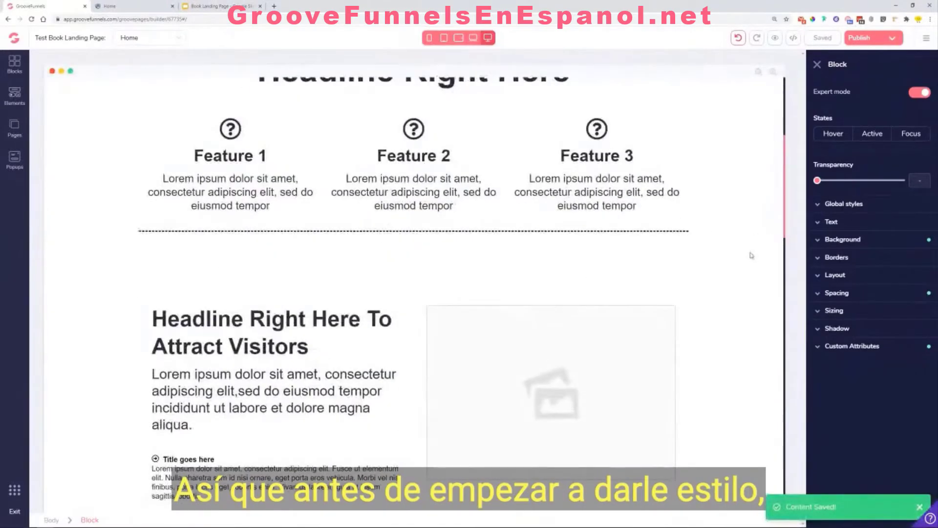
{"action": "scroll", "coordinate": [750, 257], "scroll_direction": "up", "scroll_amount": 5}
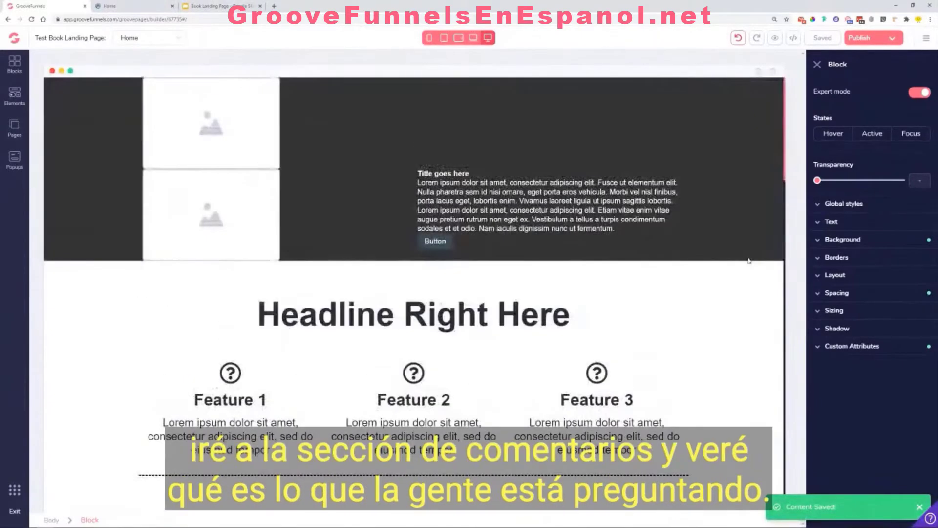
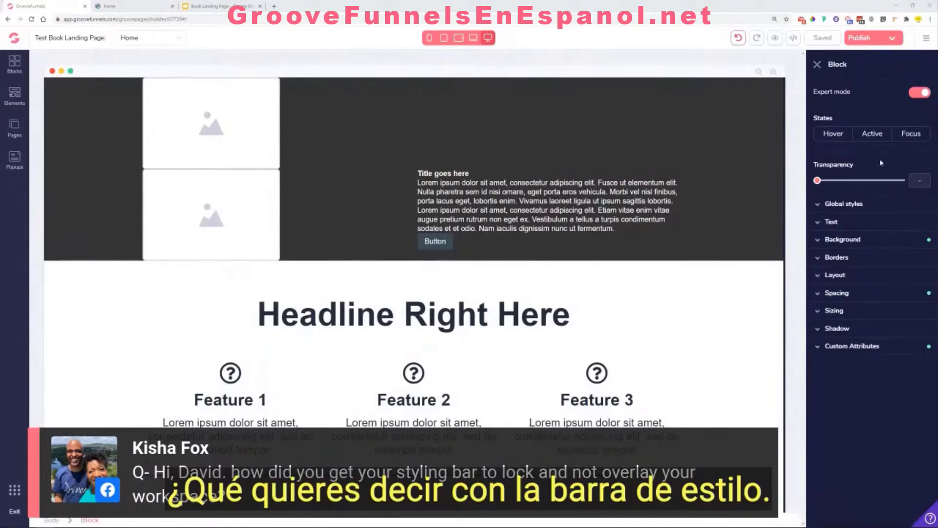
Step: Select the full text of the "Headline Right Here" heading to show its inline formatting toolbar
{"action": "left_click", "coordinate": [318, 316]}
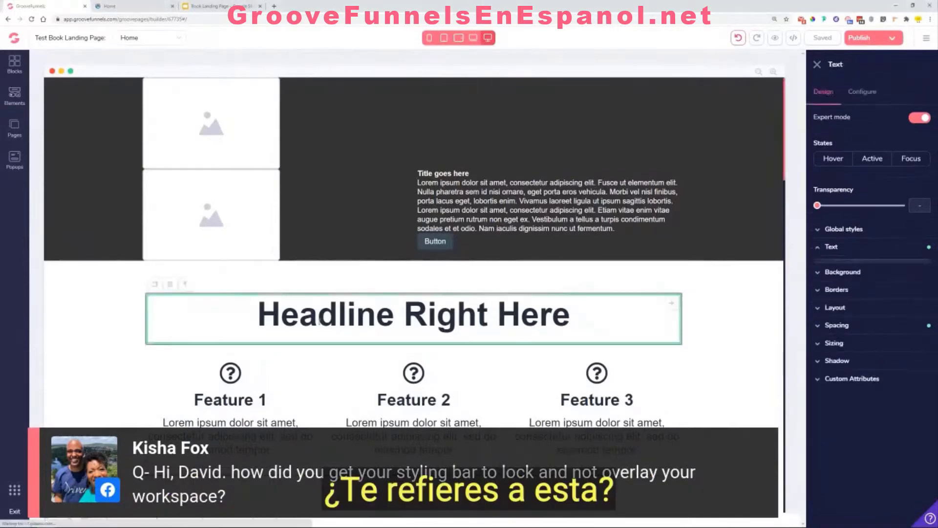
{"action": "double_click", "coordinate": [319, 316]}
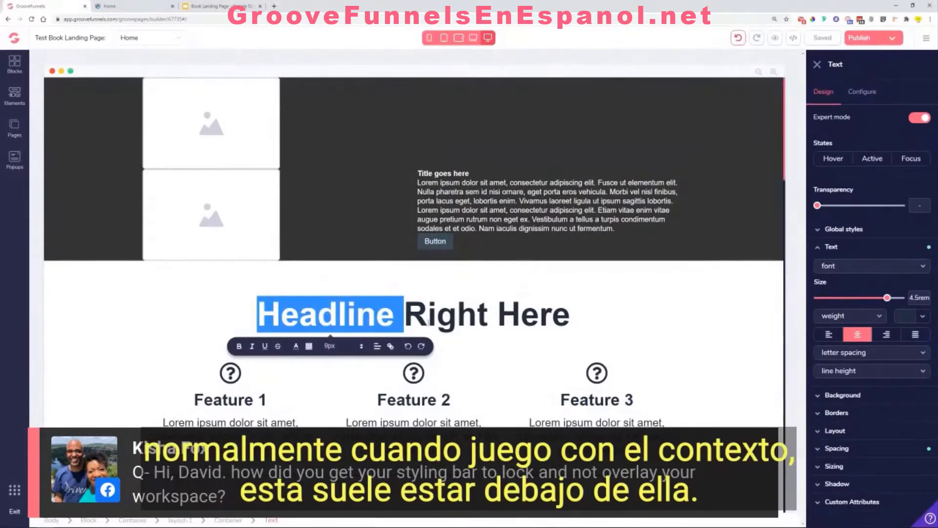
{"action": "triple_click", "coordinate": [429, 321]}
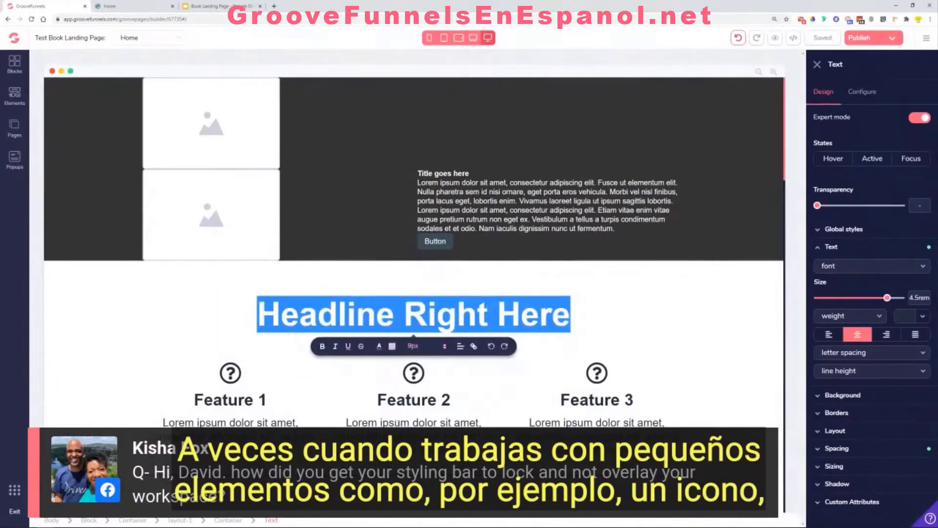
Step: Select the question-mark icon in the Advanced pricing card and display its text styling settings
{"action": "scroll", "coordinate": [429, 222], "scroll_direction": "down", "scroll_amount": 10}
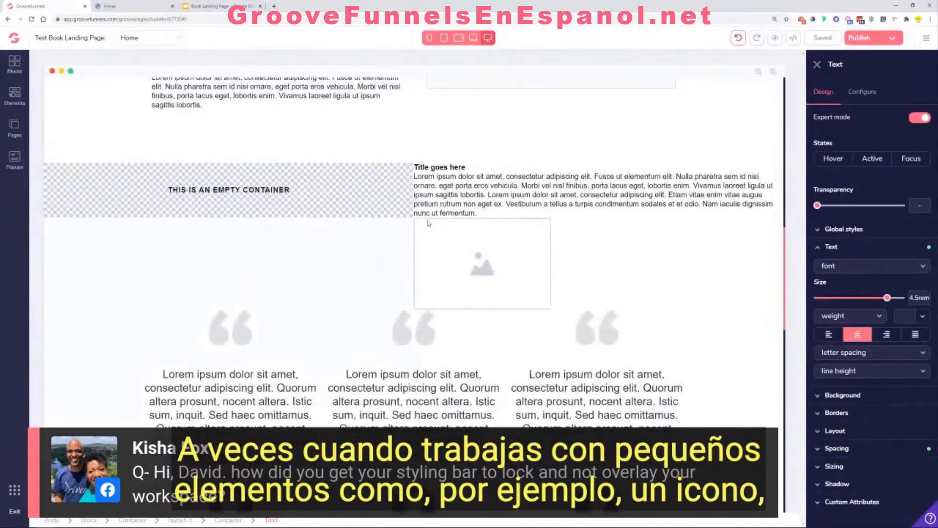
{"action": "scroll", "coordinate": [429, 226], "scroll_direction": "down", "scroll_amount": 8}
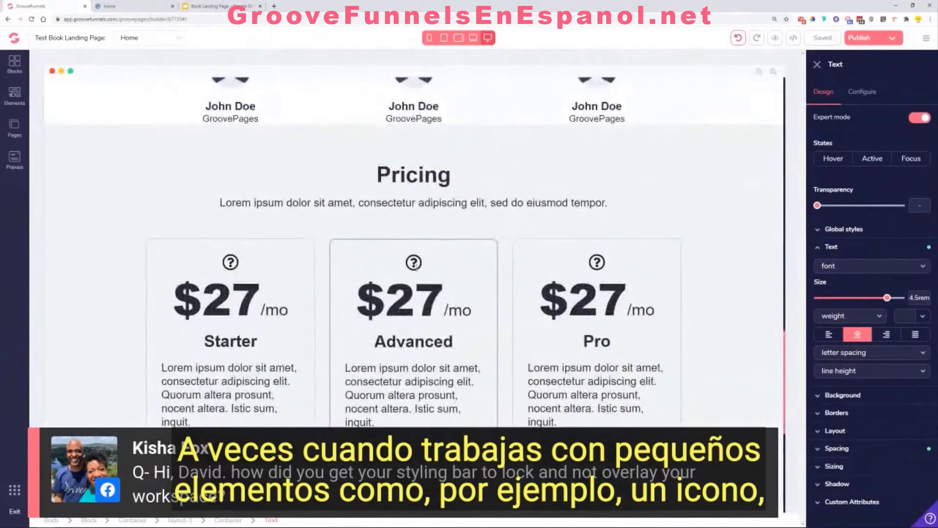
{"action": "left_click", "coordinate": [412, 268]}
{"action": "left_click", "coordinate": [413, 263]}
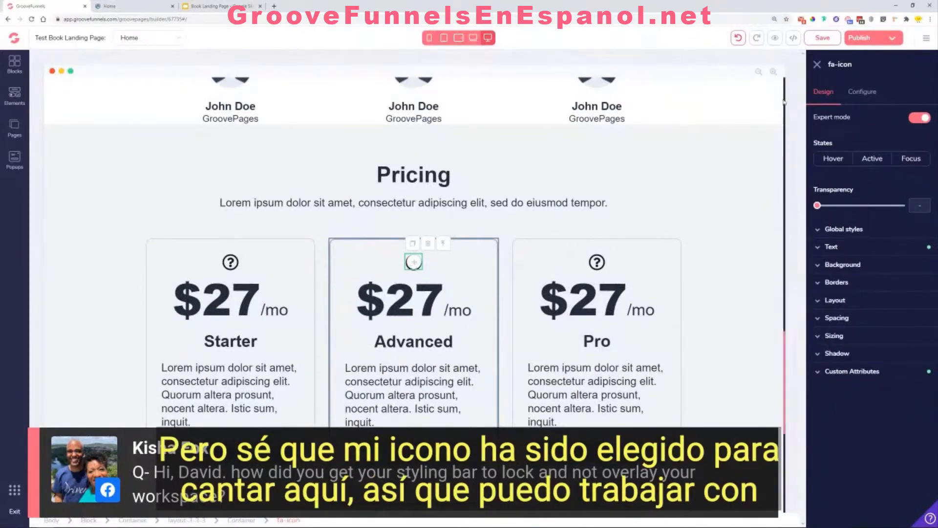
{"action": "left_click", "coordinate": [834, 247]}
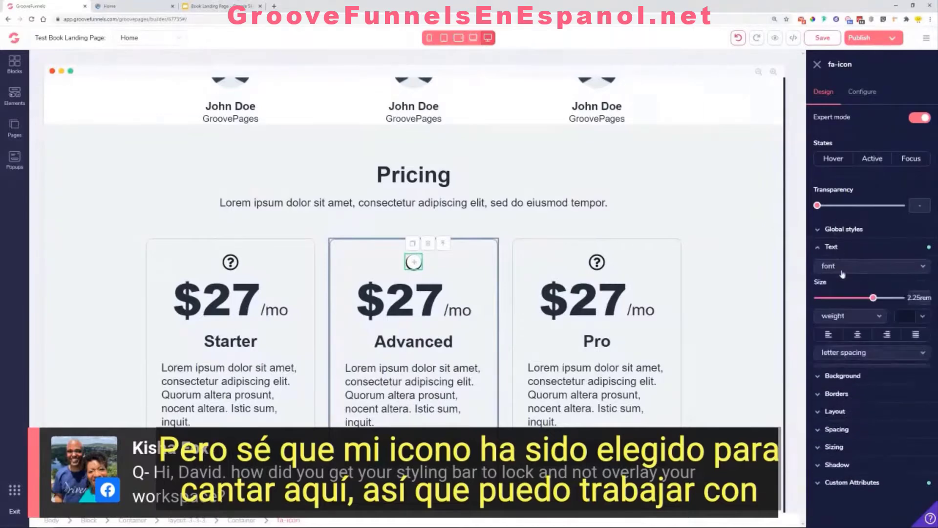
{"action": "mouse_move", "coordinate": [875, 300]}
{"action": "left_mouse_down"}
{"action": "mouse_move", "coordinate": [887, 298]}
{"action": "mouse_move", "coordinate": [874, 308]}
{"action": "left_mouse_up"}
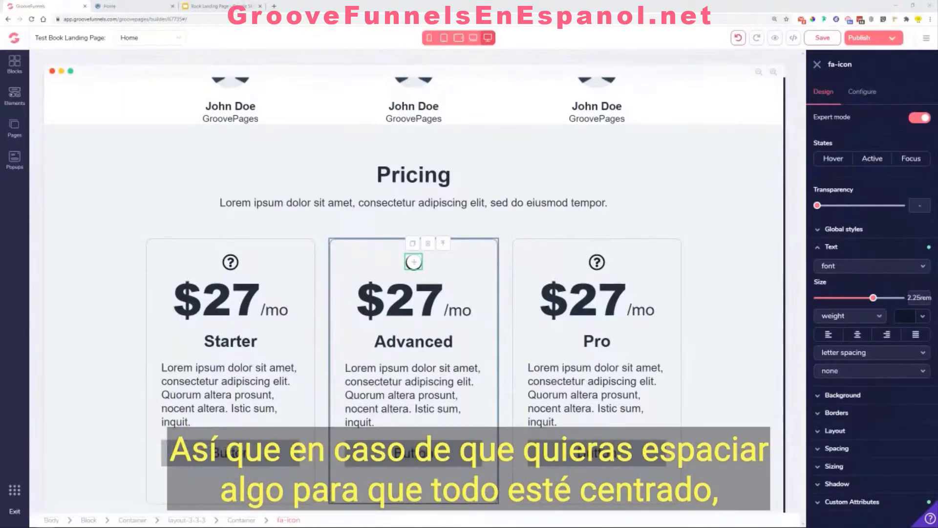
Step: Select the container of the third testimonial column to display its styling options
{"action": "scroll", "coordinate": [414, 284], "scroll_direction": "up", "scroll_amount": 8}
{"action": "scroll", "coordinate": [572, 271], "scroll_direction": "up", "scroll_amount": 1}
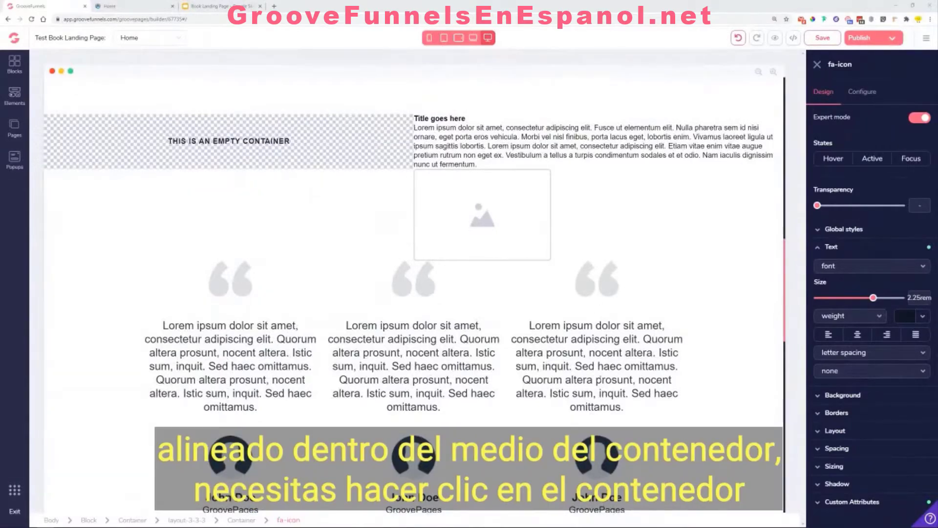
{"action": "left_click", "coordinate": [651, 440]}
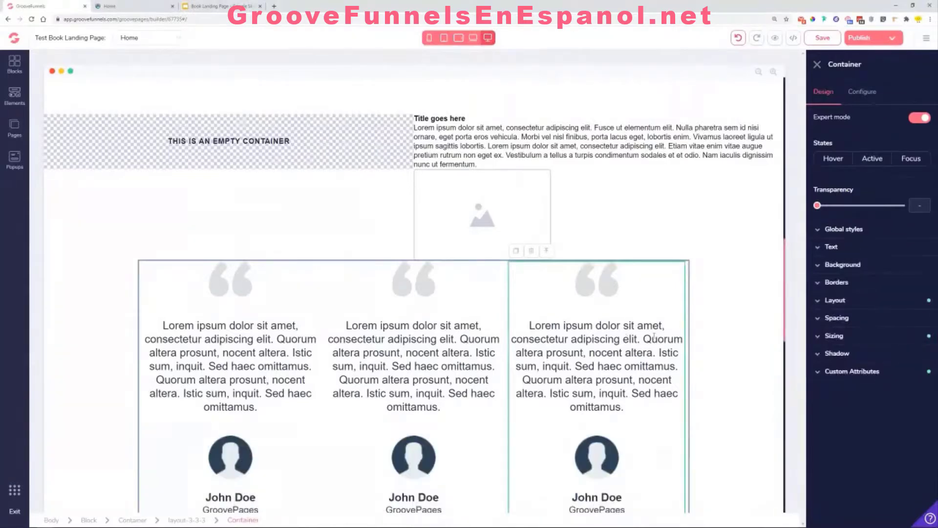
Step: Set the secondary alignment to center for the container holding "Headline Right Here To Attract Visitors" and its description
{"action": "scroll", "coordinate": [651, 344], "scroll_direction": "up", "scroll_amount": 5}
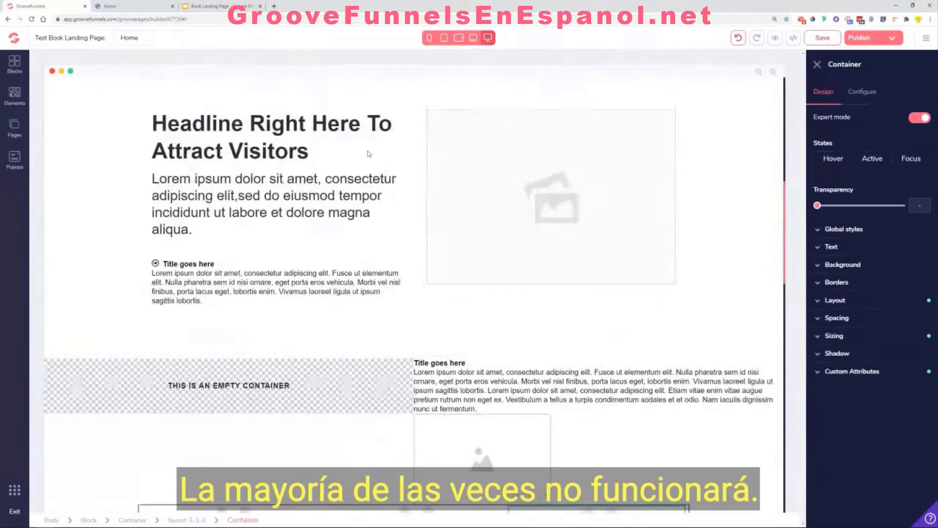
{"action": "left_click", "coordinate": [369, 155]}
{"action": "left_click", "coordinate": [406, 217]}
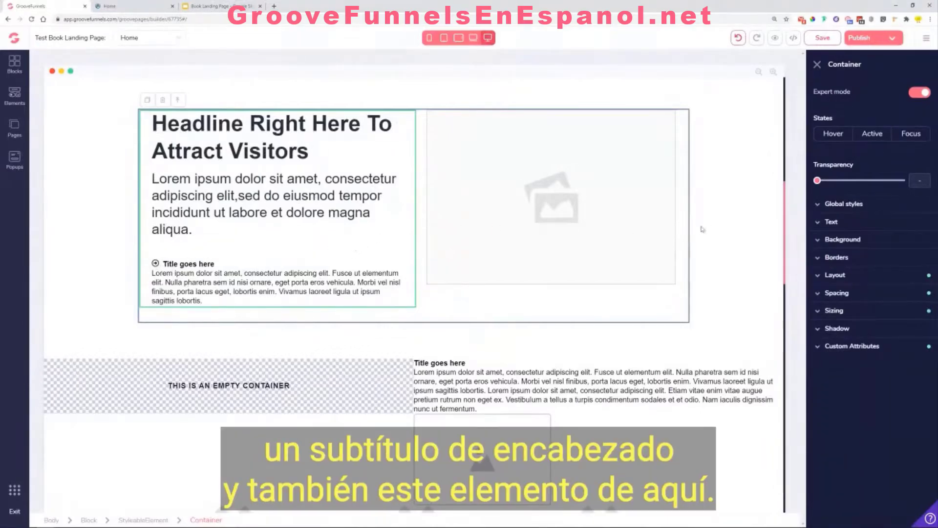
{"action": "left_click_drag", "start_coordinate": [829, 64], "coordinate": [884, 68]}
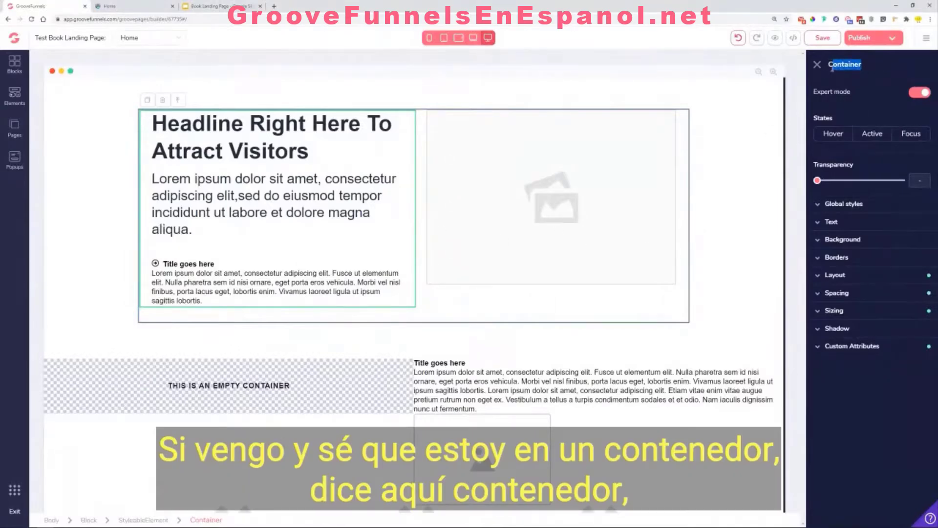
{"action": "left_click", "coordinate": [836, 275]}
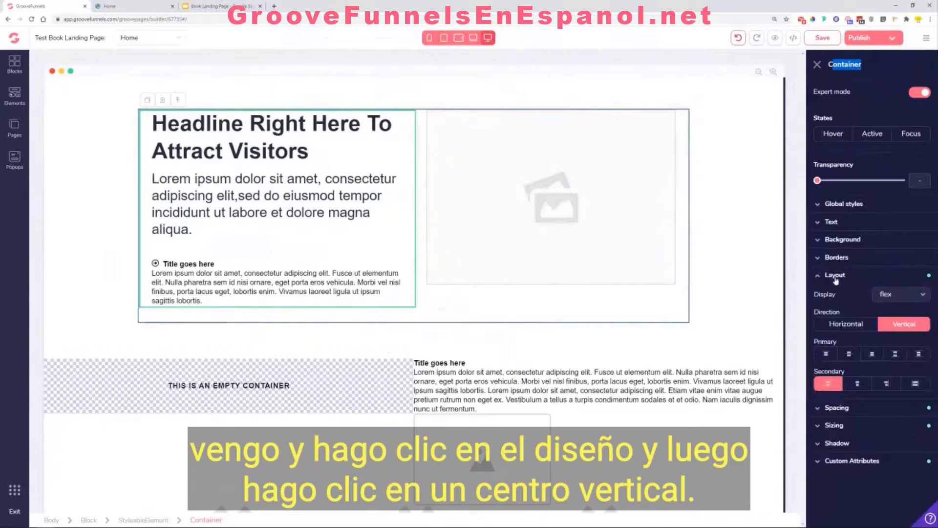
{"action": "left_click", "coordinate": [858, 383]}
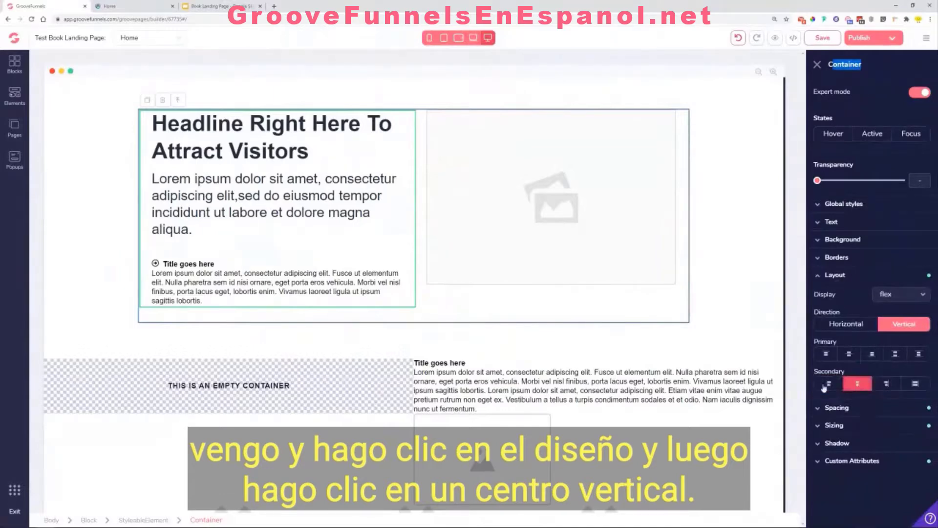
Step: Try center alignment on the description text beside the image placeholder, and set it back to left
{"action": "left_click", "coordinate": [238, 203]}
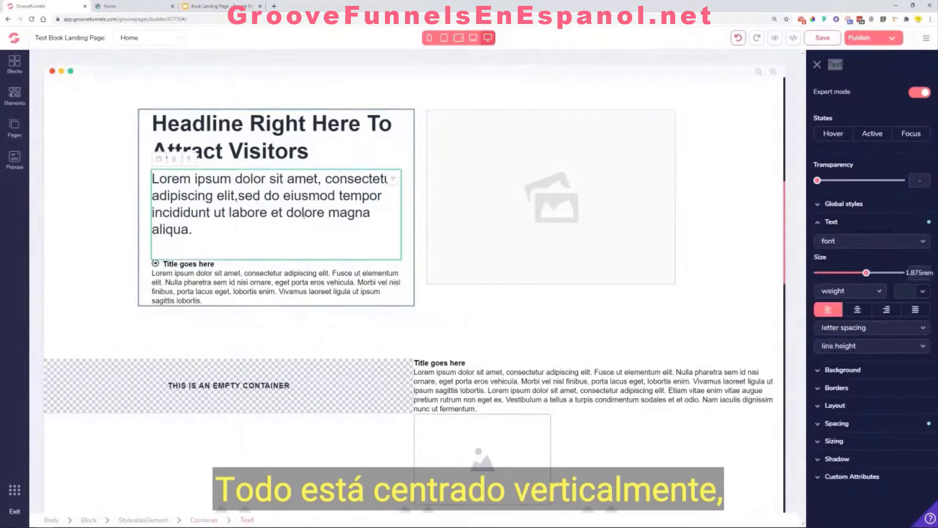
{"action": "left_click", "coordinate": [854, 316]}
{"action": "left_click", "coordinate": [828, 310]}
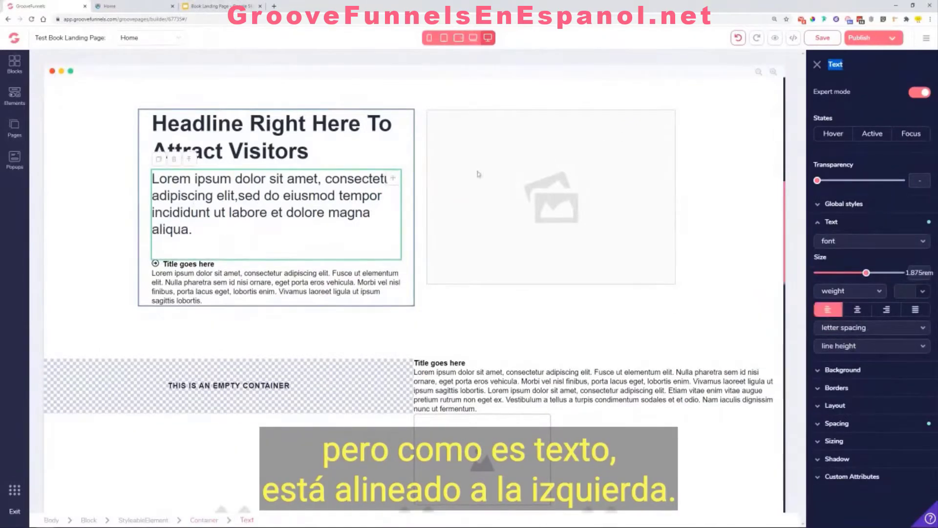
Step: Clear the vertical direction and secondary center alignment of the container holding "Headline Right Here To Attract Visitors" and its description
{"action": "left_click", "coordinate": [391, 162]}
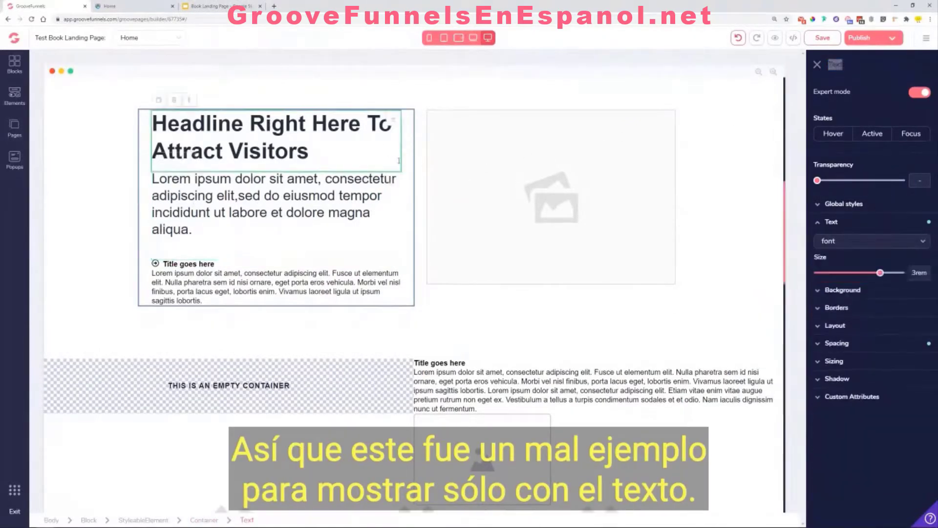
{"action": "left_click", "coordinate": [419, 171]}
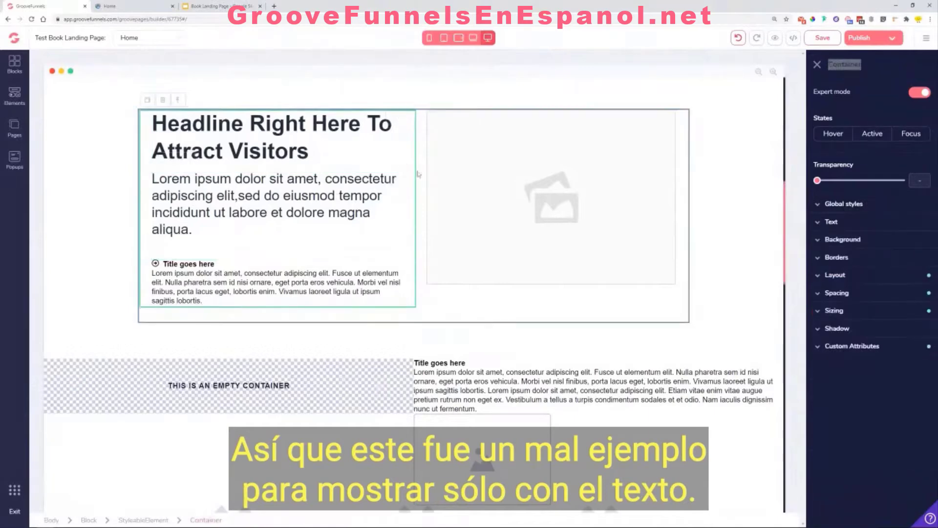
{"action": "left_click", "coordinate": [866, 281]}
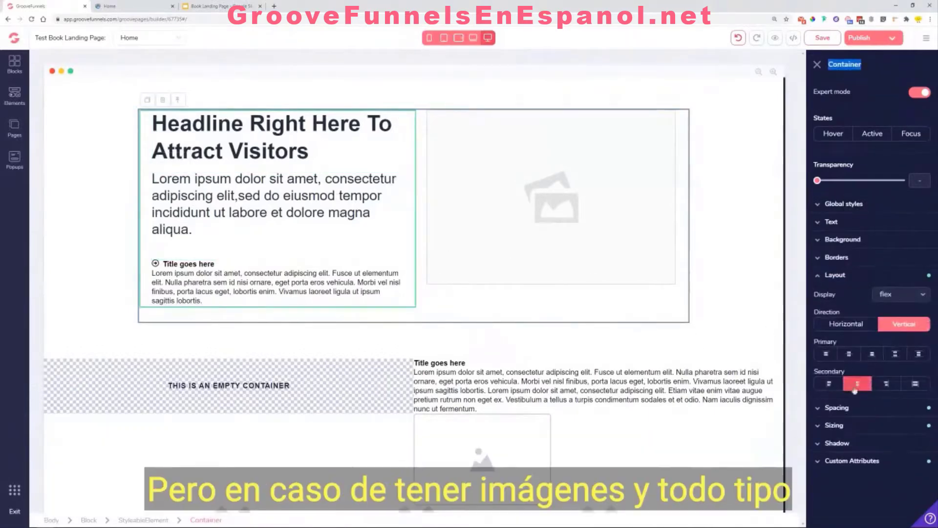
{"action": "left_click", "coordinate": [903, 325]}
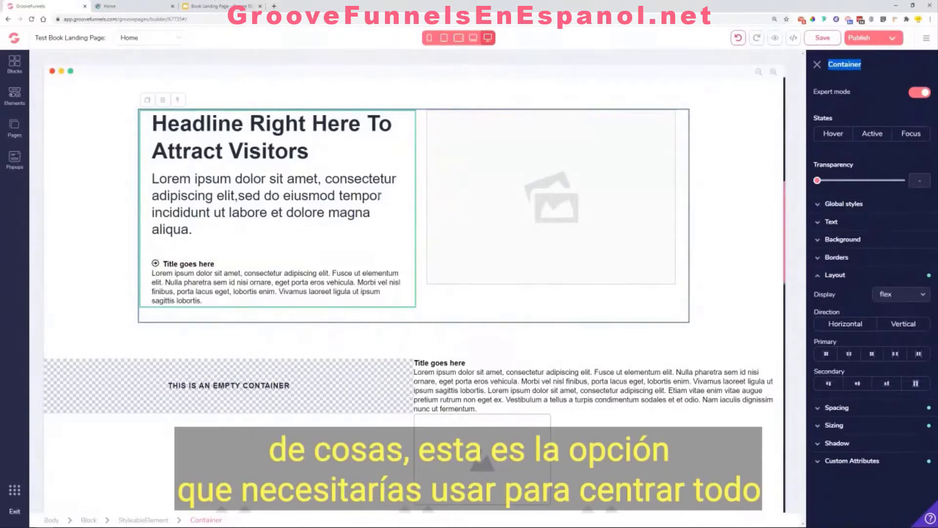
Step: Check how the styling options close and reopen for the features headline, the hero description and the second hero image placeholder
{"action": "scroll", "coordinate": [318, 165], "scroll_direction": "up", "scroll_amount": 8}
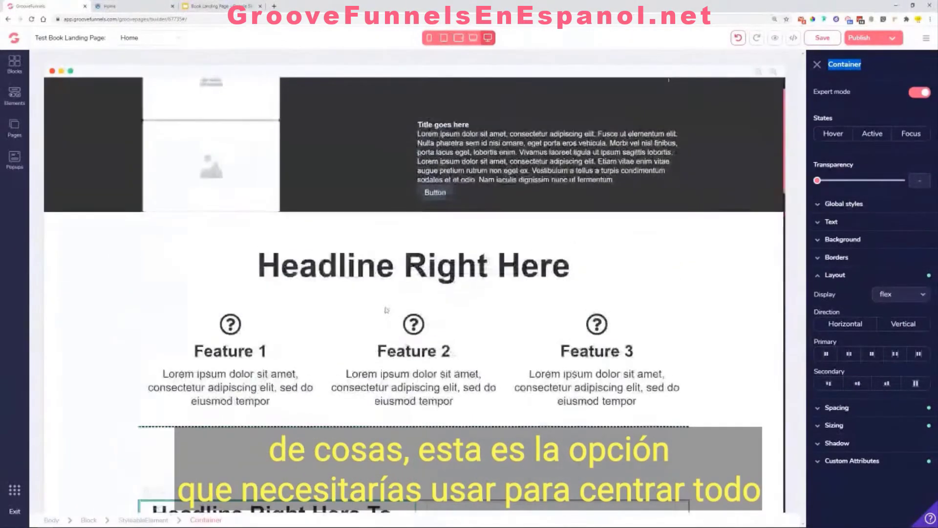
{"action": "scroll", "coordinate": [389, 312], "scroll_direction": "up", "scroll_amount": 1}
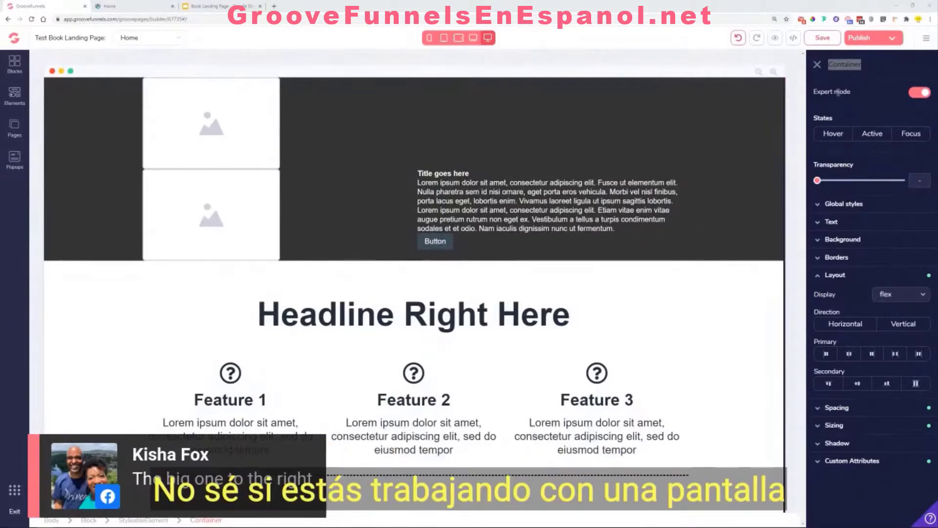
{"action": "left_click", "coordinate": [817, 64]}
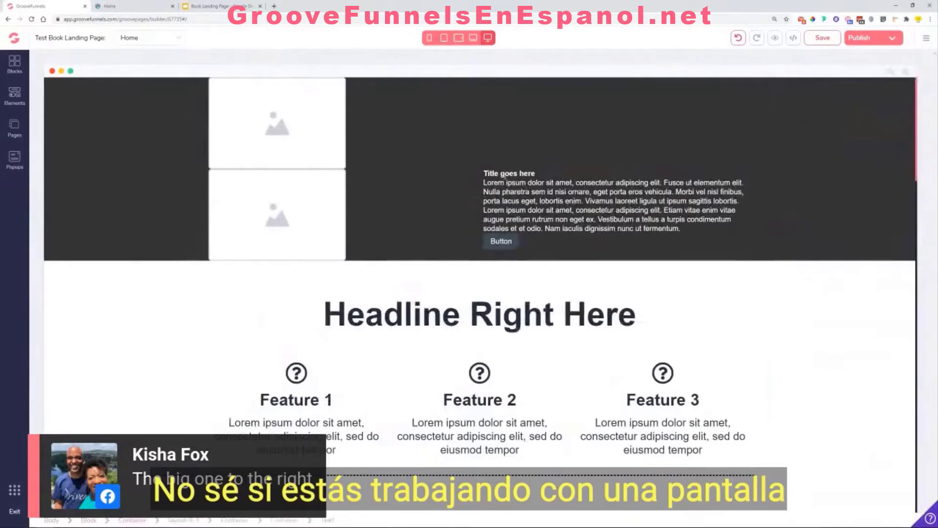
{"action": "left_click", "coordinate": [551, 309]}
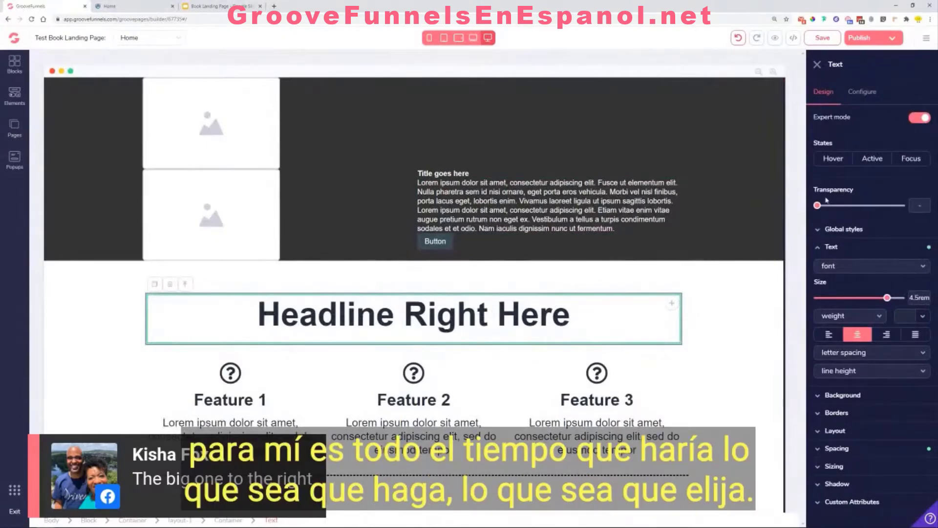
{"action": "left_click", "coordinate": [571, 210]}
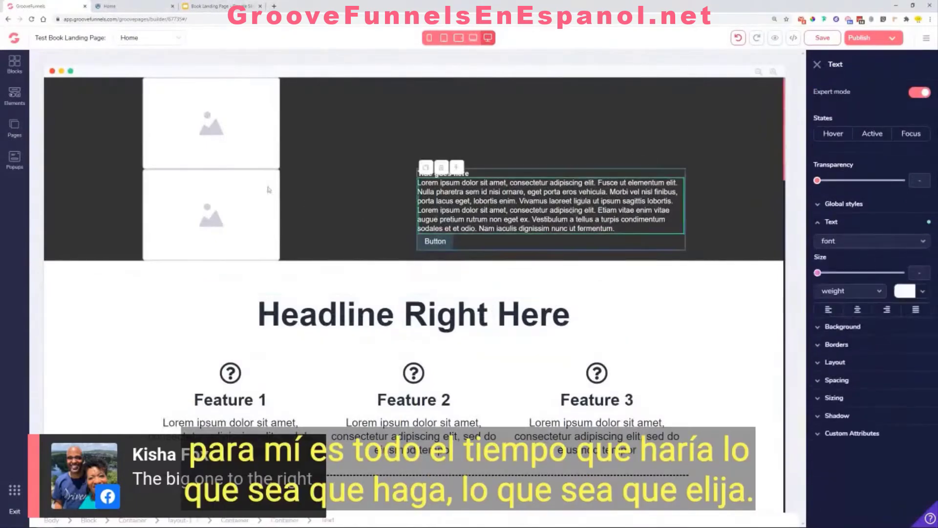
{"action": "left_click", "coordinate": [229, 215]}
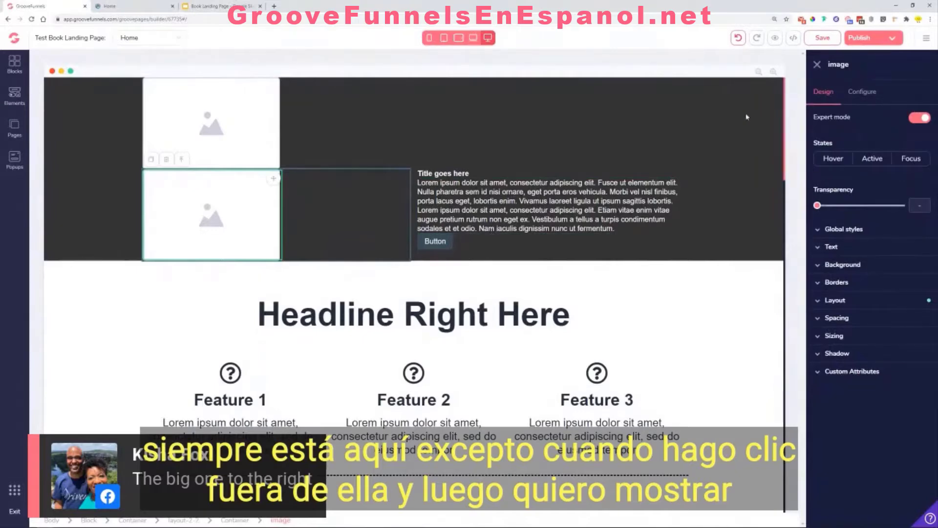
{"action": "left_click", "coordinate": [819, 66]}
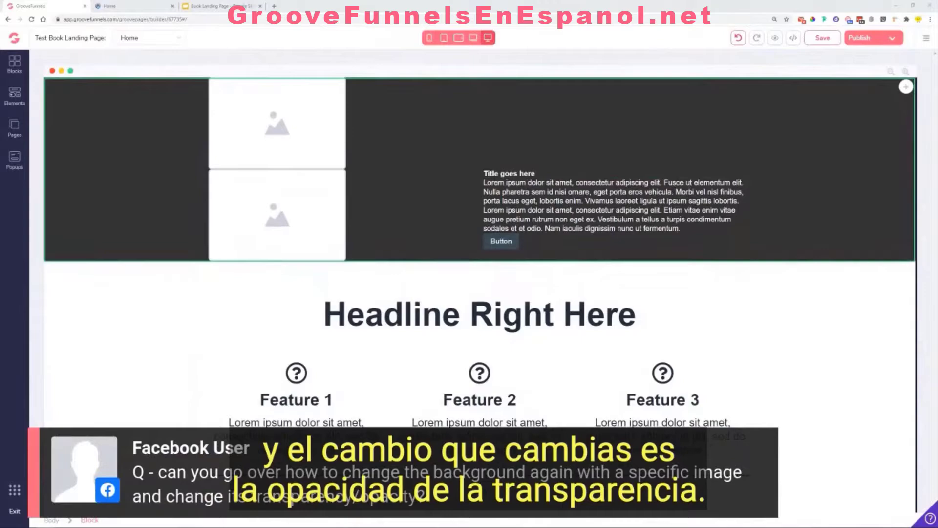
Step: Look through the reference page for a section with a background image, and return to the page builder
{"action": "left_click", "coordinate": [137, 6]}
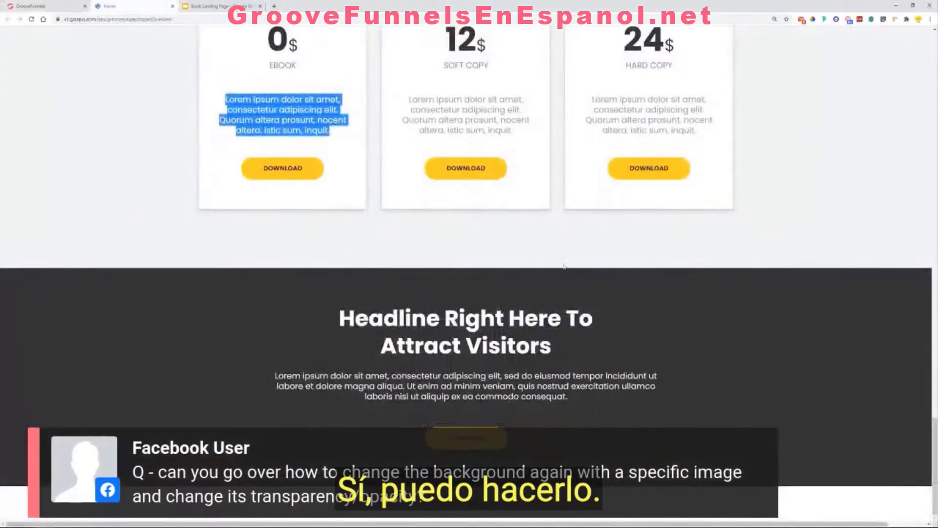
{"action": "scroll", "coordinate": [588, 307], "scroll_direction": "up", "scroll_amount": 15}
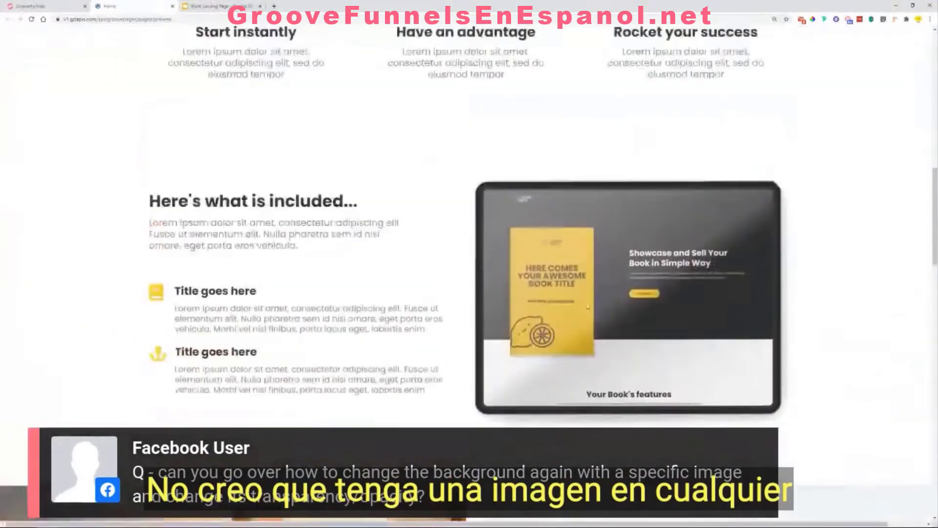
{"action": "scroll", "coordinate": [588, 306], "scroll_direction": "up", "scroll_amount": 13}
{"action": "scroll", "coordinate": [587, 307], "scroll_direction": "down", "scroll_amount": 6}
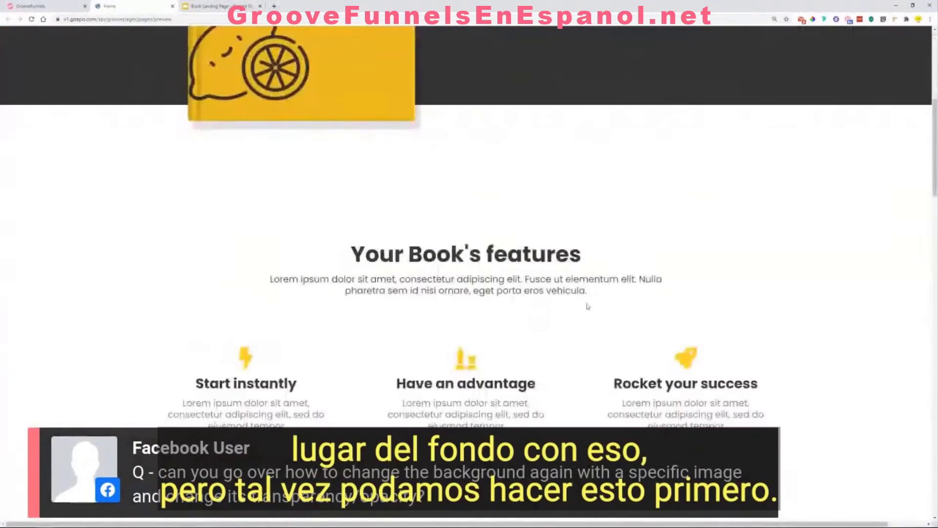
{"action": "scroll", "coordinate": [588, 306], "scroll_direction": "down", "scroll_amount": 10}
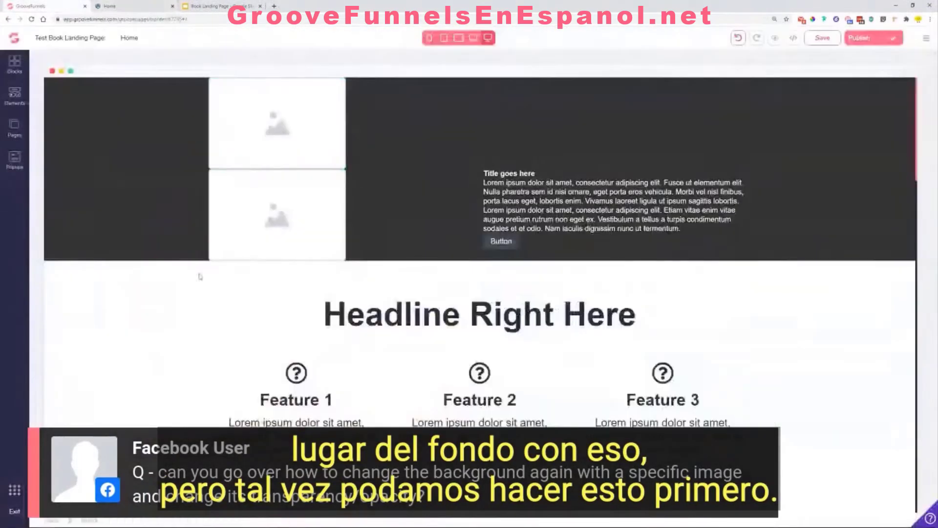
{"action": "left_click", "coordinate": [44, 6]}
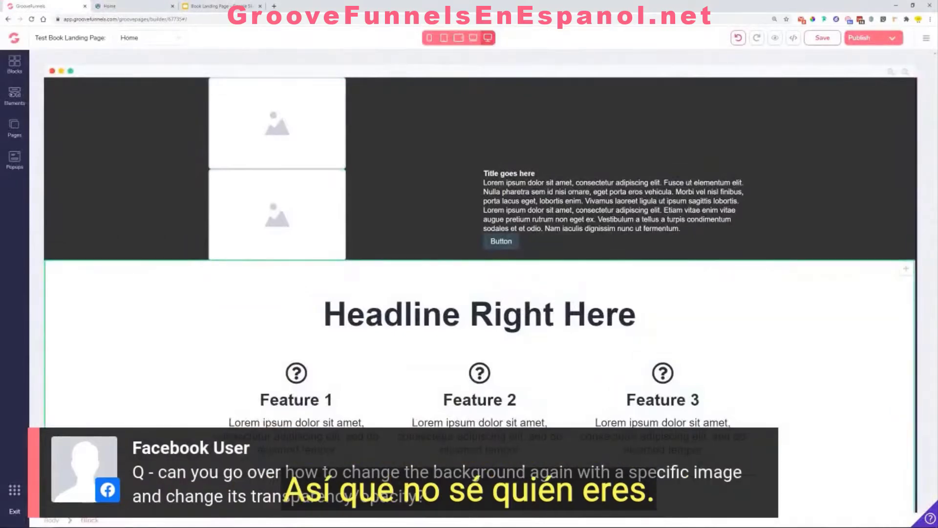
Step: Switch to the Google Slides presentation, display the slide with streamyard.com/facebook, and highlight the address
{"action": "left_click", "coordinate": [211, 6]}
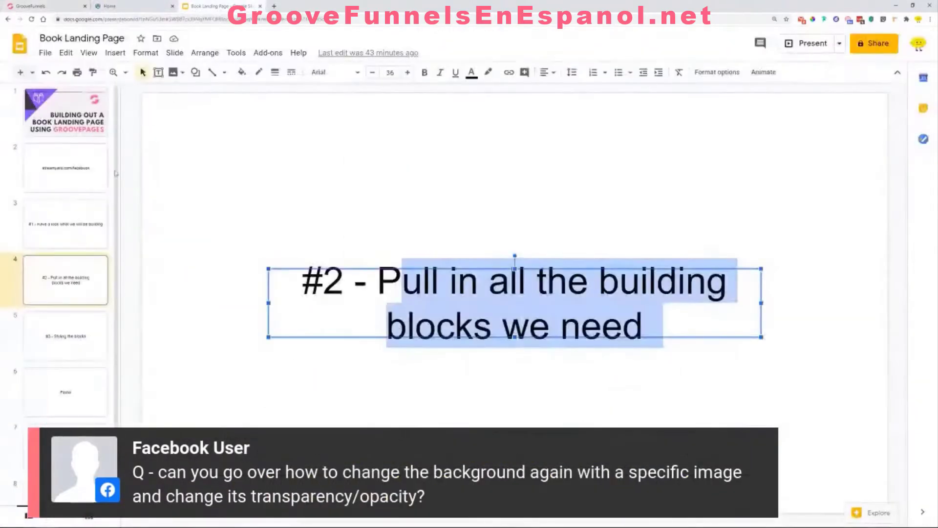
{"action": "left_click", "coordinate": [86, 169]}
{"action": "left_click_drag", "start_coordinate": [296, 301], "coordinate": [319, 318]}
{"action": "double_click", "coordinate": [320, 313]}
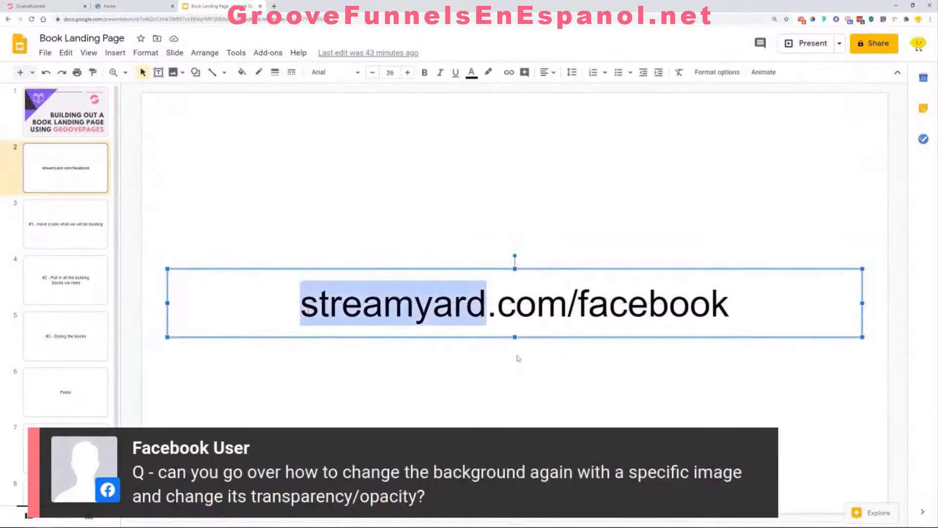
{"action": "left_click", "coordinate": [518, 358]}
{"action": "triple_click", "coordinate": [624, 317]}
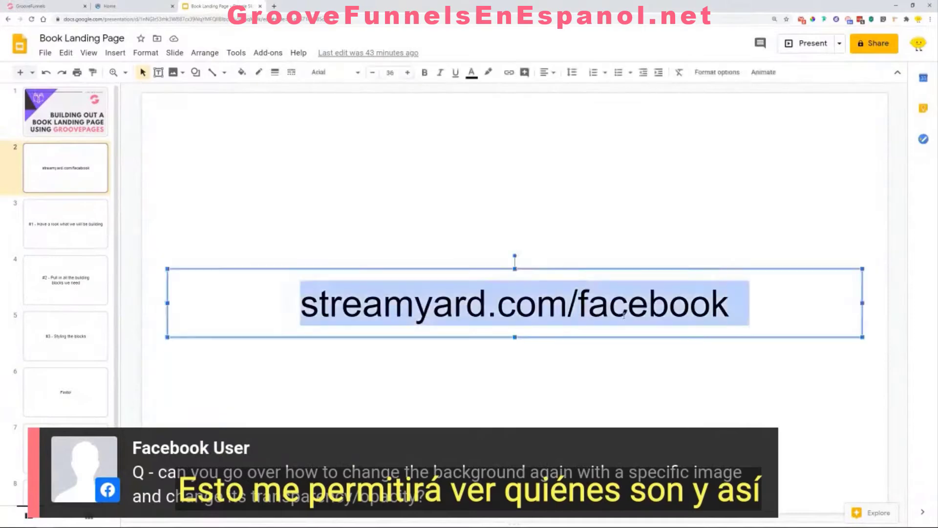
{"action": "left_click", "coordinate": [638, 236]}
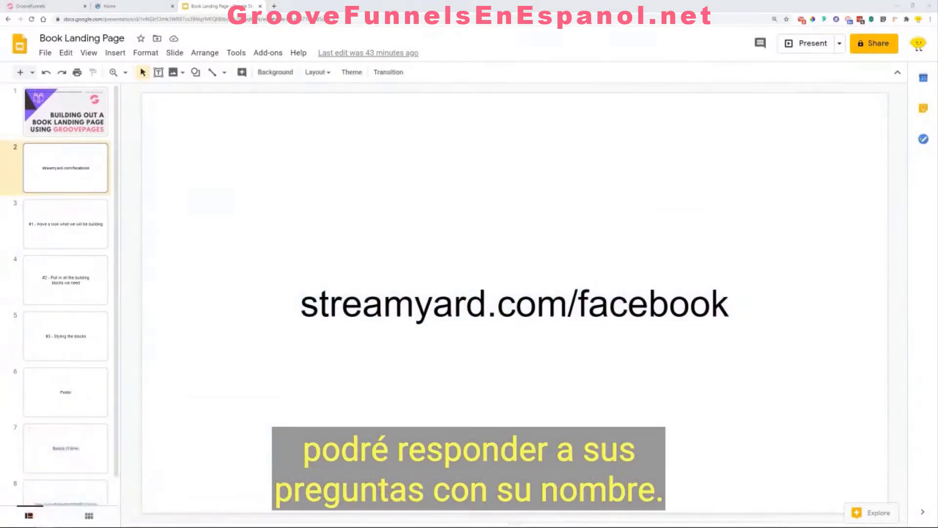
Step: After checking the reference's About the author section, set the empty container's background image to the library photo of the man on the phone
{"action": "left_click", "coordinate": [131, 6]}
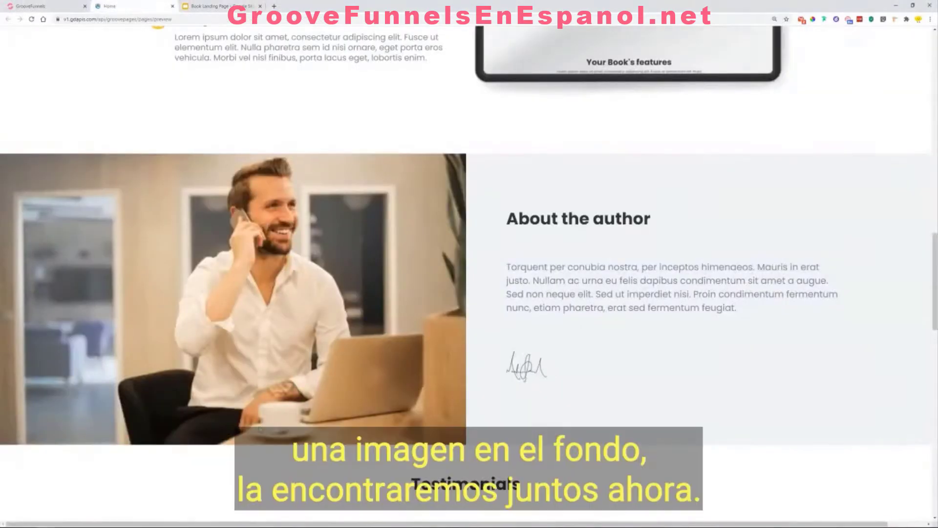
{"action": "left_click", "coordinate": [45, 6]}
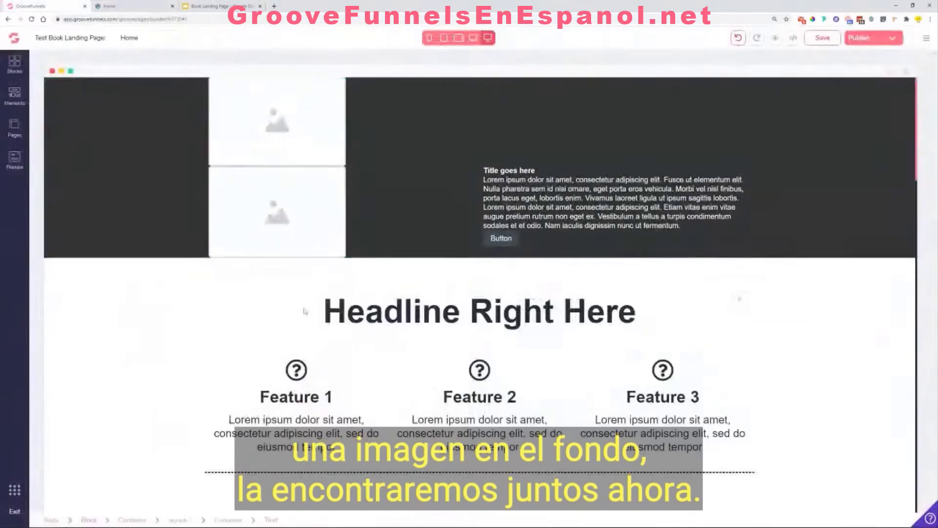
{"action": "scroll", "coordinate": [313, 309], "scroll_direction": "down", "scroll_amount": 7}
{"action": "scroll", "coordinate": [320, 308], "scroll_direction": "down", "scroll_amount": 3}
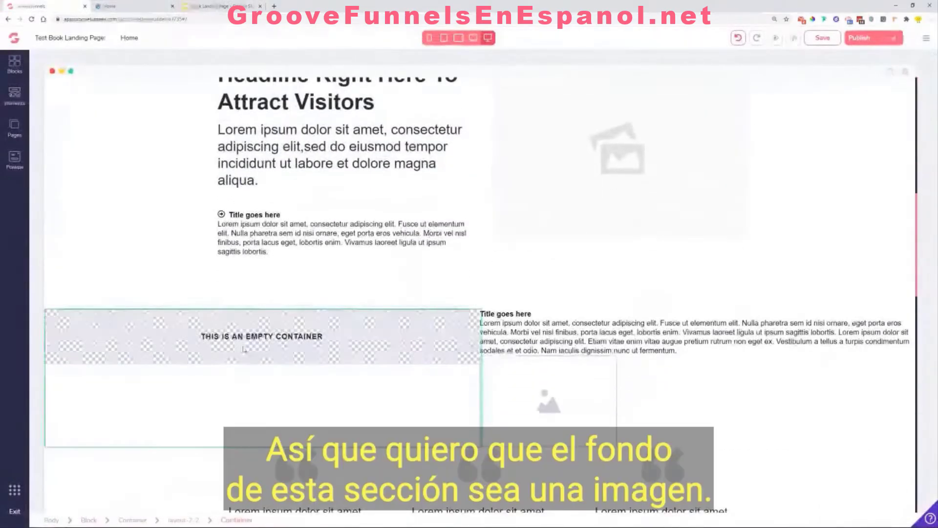
{"action": "left_click", "coordinate": [246, 344]}
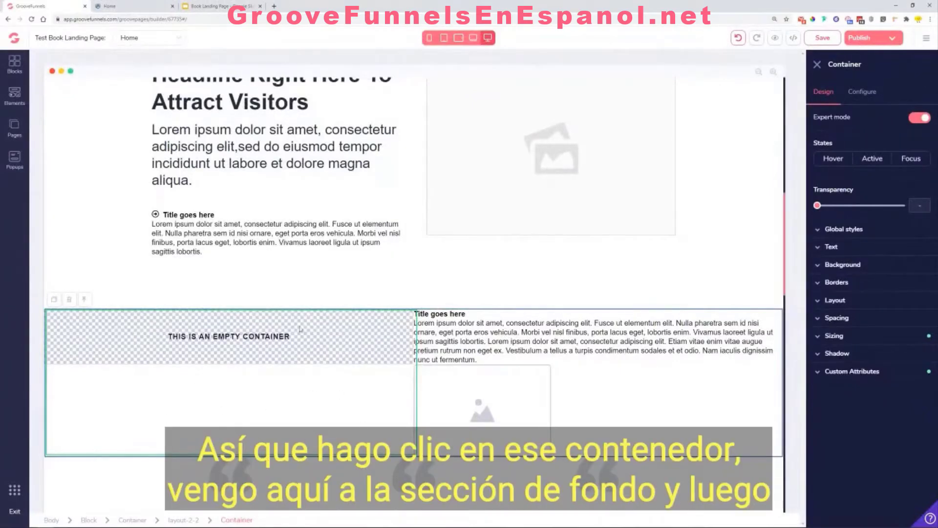
{"action": "left_click", "coordinate": [864, 265]}
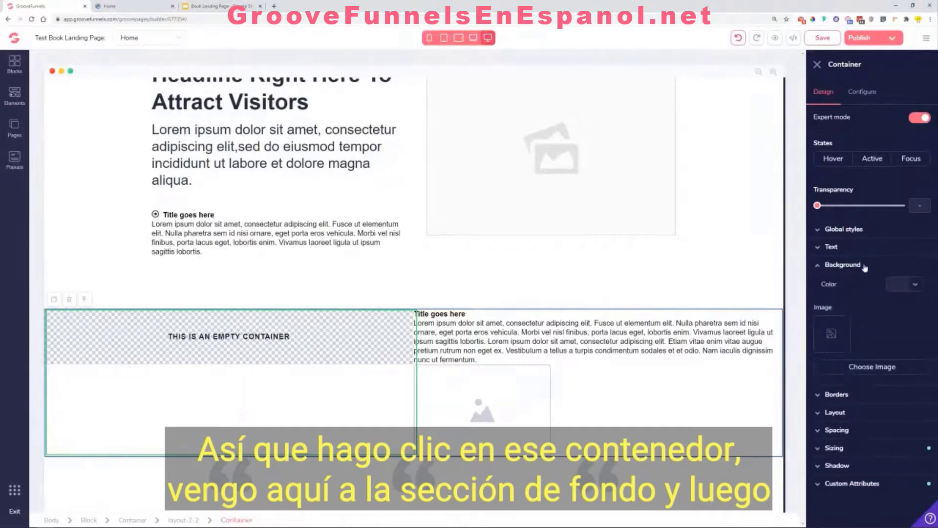
{"action": "left_click", "coordinate": [871, 367]}
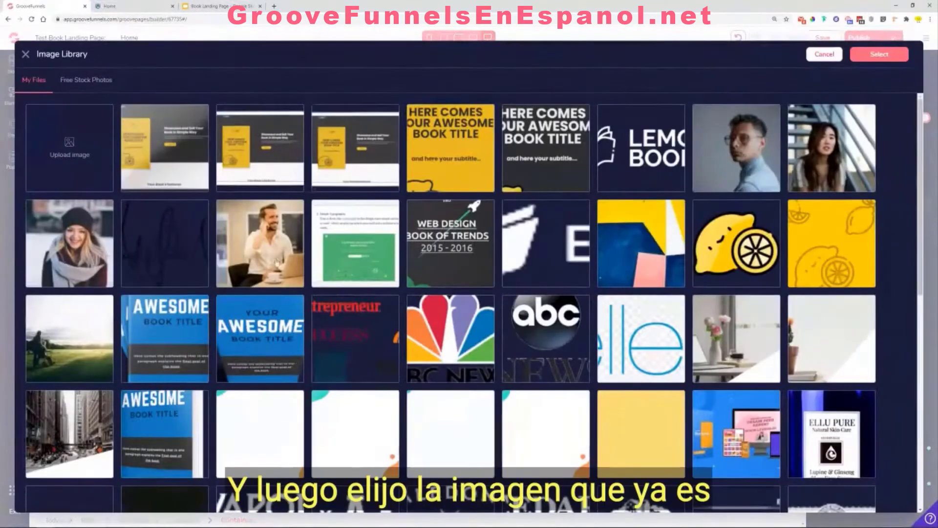
{"action": "left_click", "coordinate": [264, 237]}
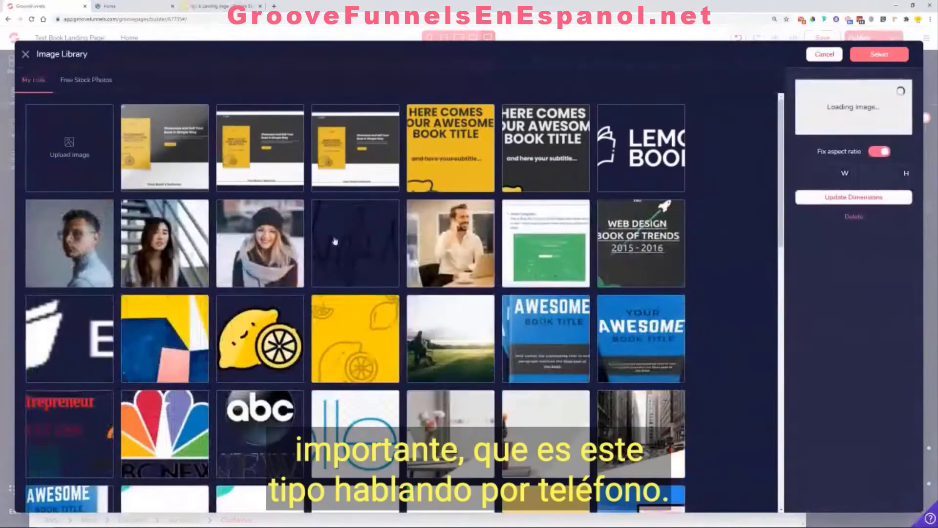
{"action": "left_click", "coordinate": [876, 54]}
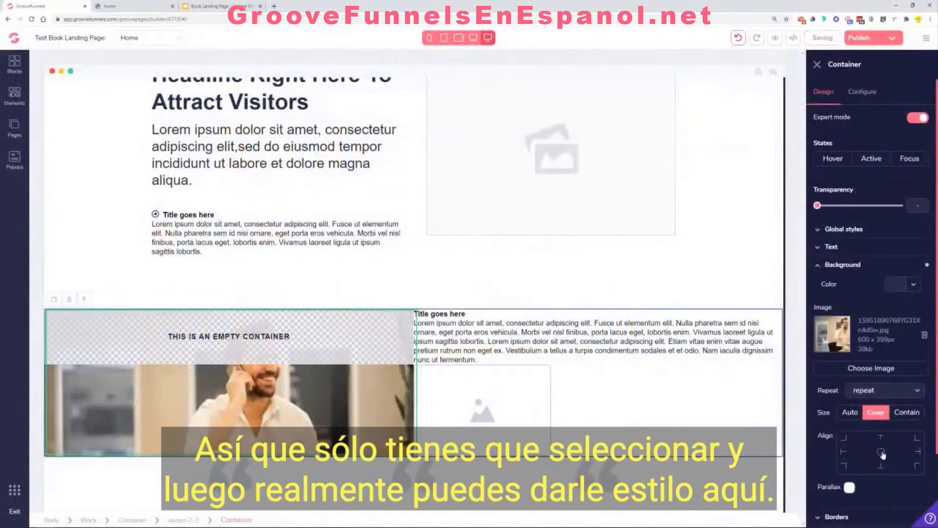
Step: Try top and bottom alignment for the container's background photo, and set it to center
{"action": "left_click", "coordinate": [882, 454]}
{"action": "left_click", "coordinate": [881, 438]}
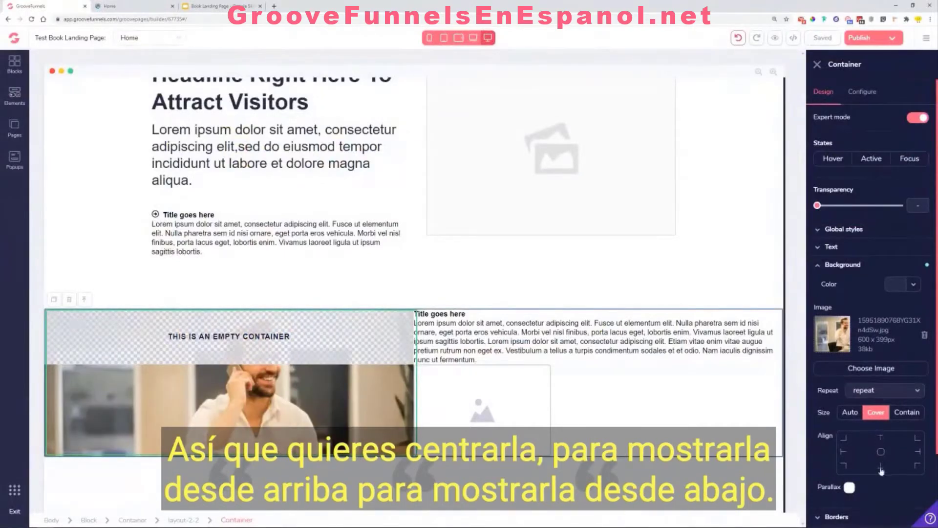
{"action": "left_click", "coordinate": [881, 468]}
{"action": "left_click", "coordinate": [881, 453]}
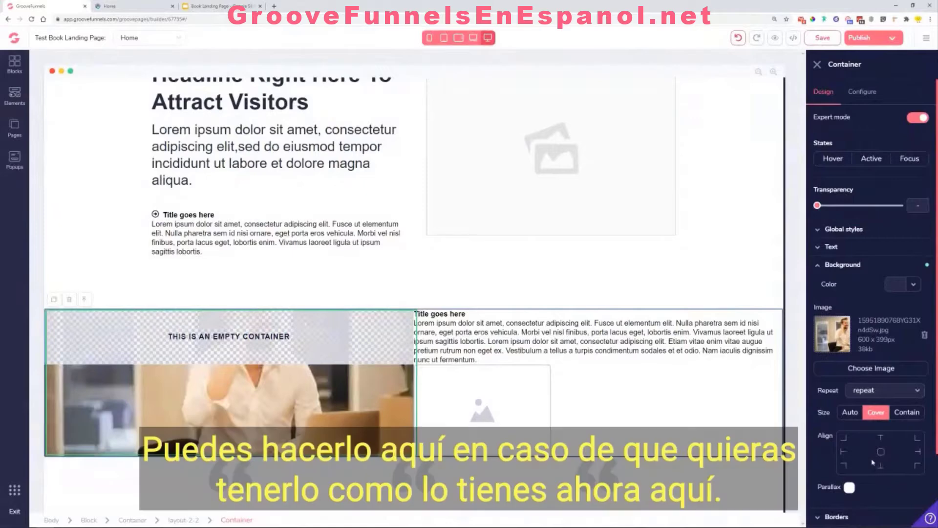
Step: Set the background photo to no-repeat, trying the Contain size before setting it back to Cover
{"action": "left_click", "coordinate": [904, 413]}
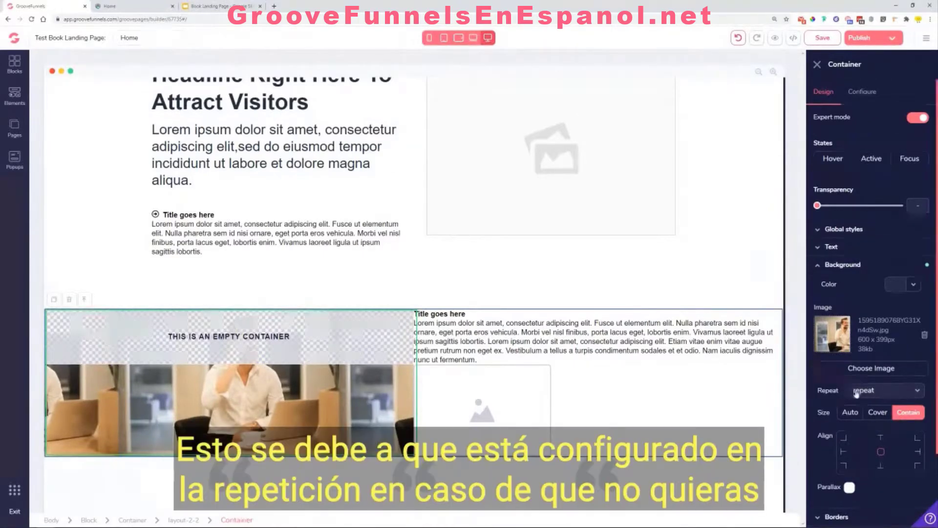
{"action": "left_click", "coordinate": [876, 392]}
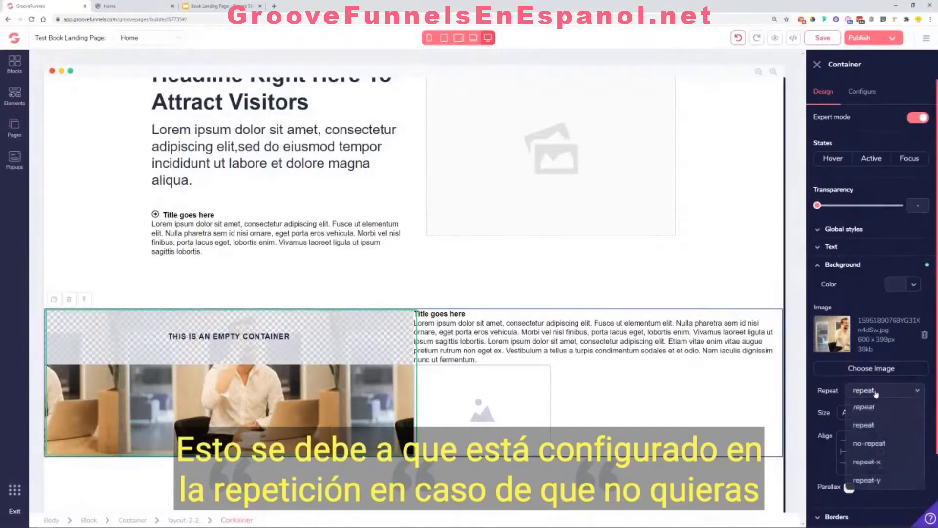
{"action": "left_click", "coordinate": [869, 443]}
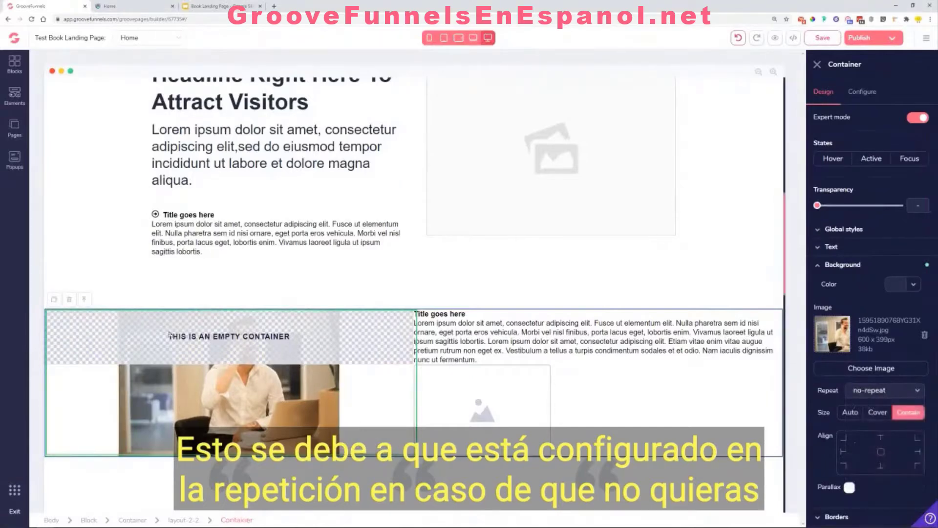
{"action": "left_click", "coordinate": [875, 413]}
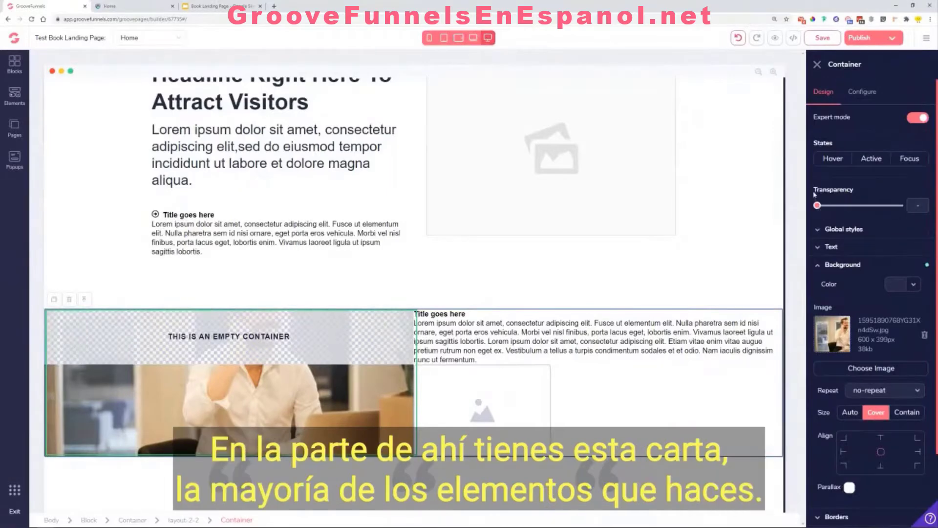
{"action": "left_click_drag", "start_coordinate": [813, 191], "coordinate": [794, 214]}
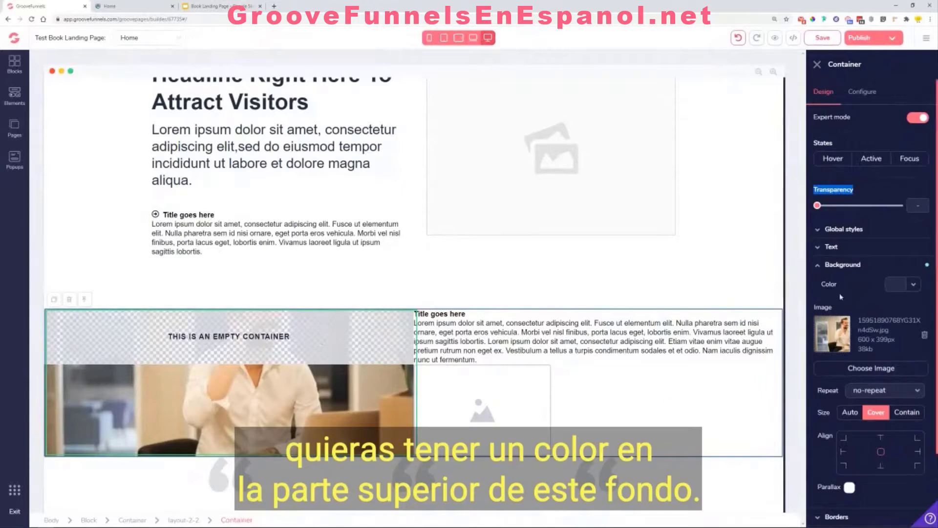
Step: Try the pink background color #E43F70 on the container with the photo of the man, and clear the color
{"action": "left_click", "coordinate": [914, 284]}
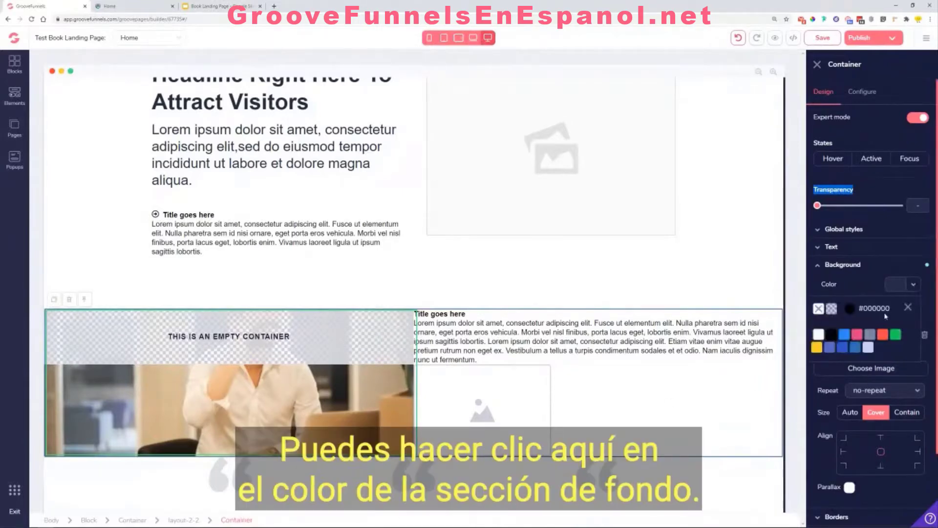
{"action": "left_click", "coordinate": [915, 289]}
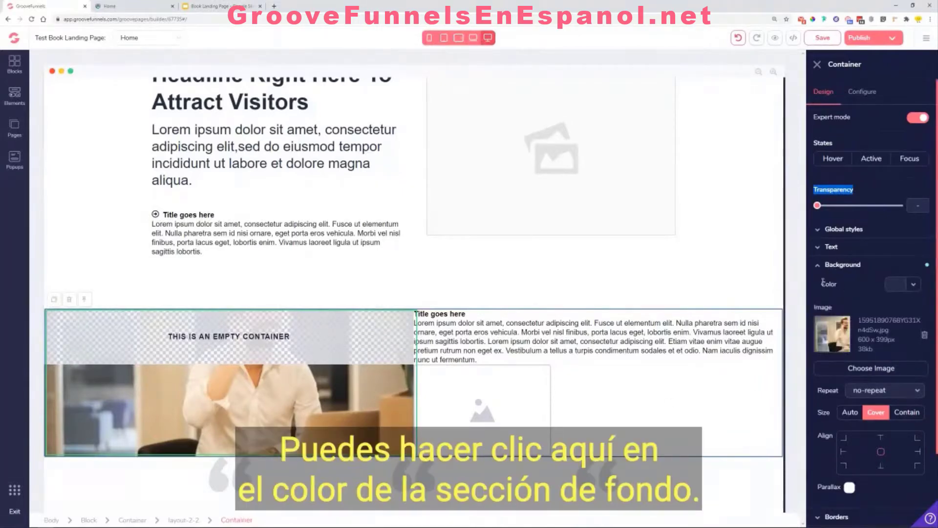
{"action": "left_click", "coordinate": [914, 286]}
{"action": "mouse_move", "coordinate": [858, 344]}
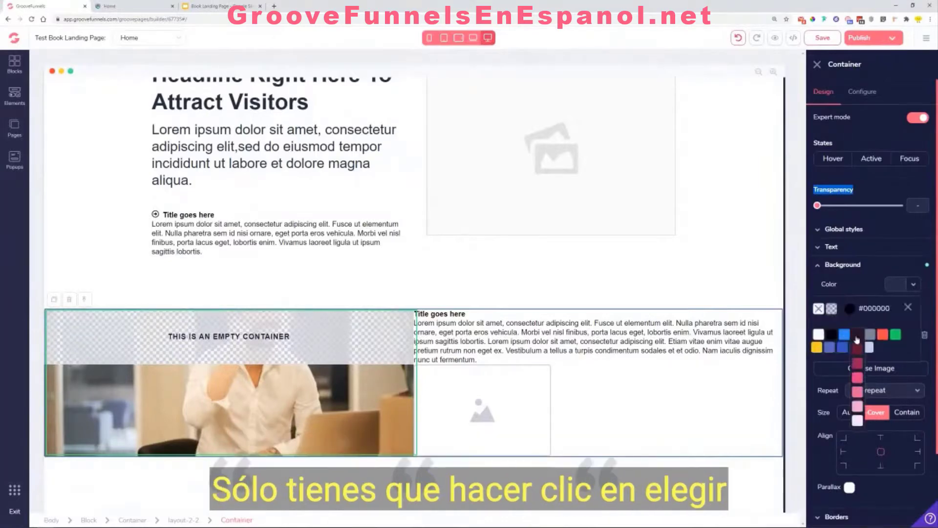
{"action": "left_click", "coordinate": [857, 378]}
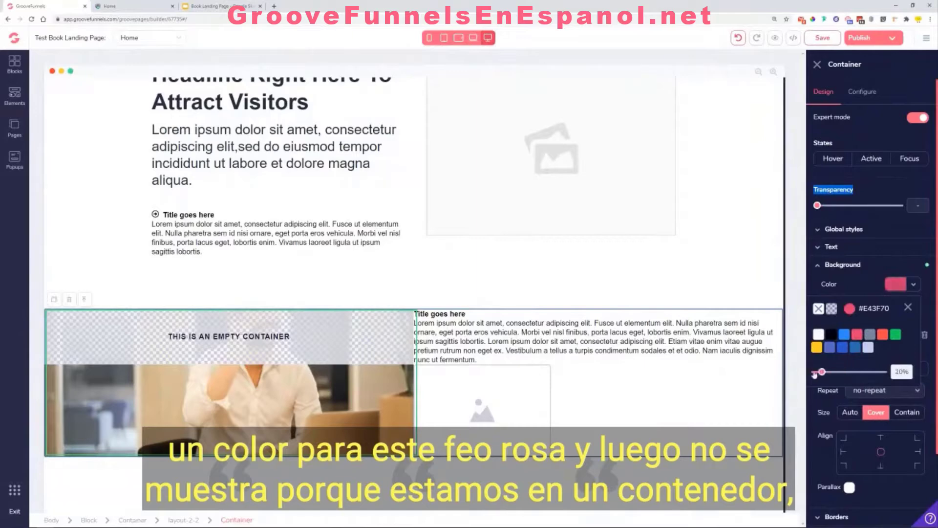
{"action": "left_click", "coordinate": [908, 310]}
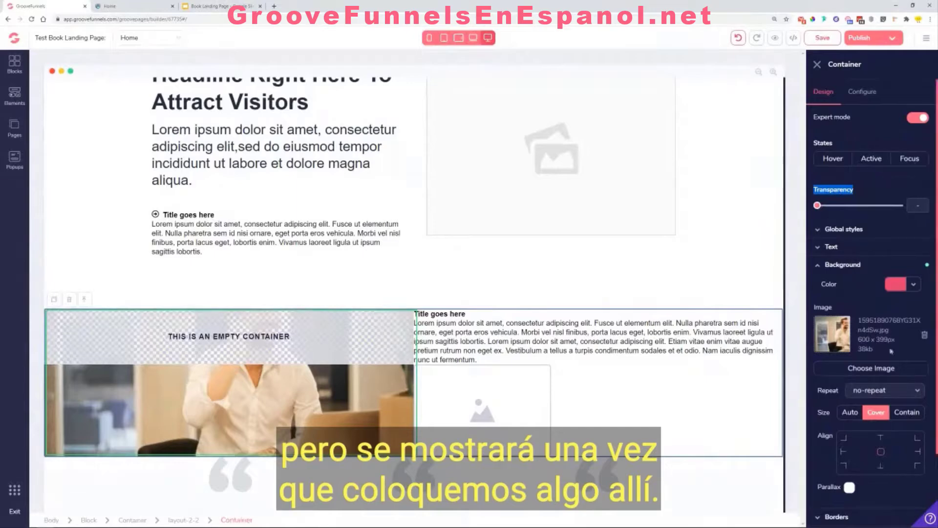
{"action": "left_click", "coordinate": [913, 283]}
{"action": "left_click", "coordinate": [819, 309]}
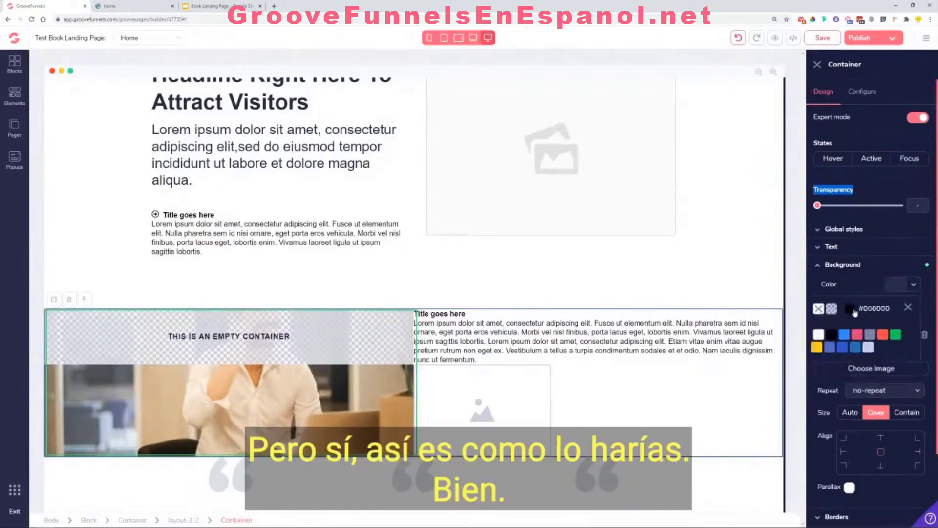
{"action": "left_click", "coordinate": [907, 307]}
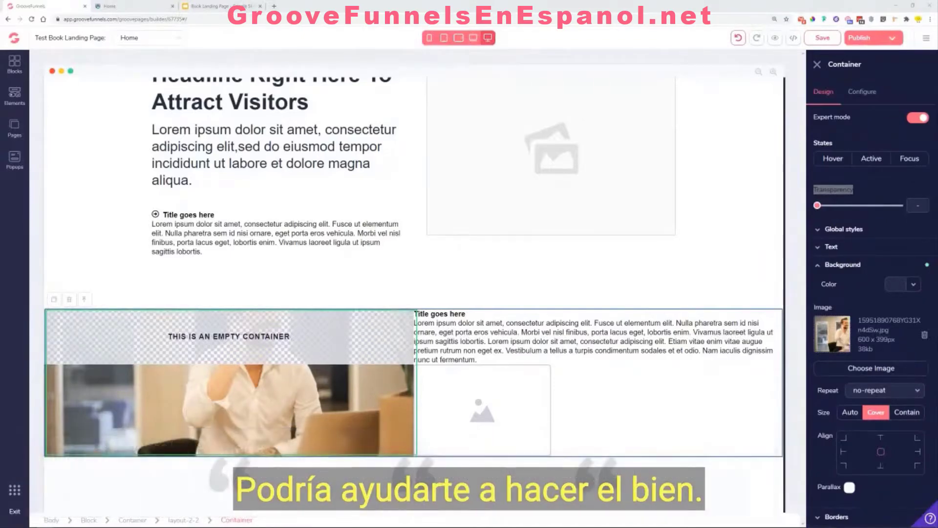
Step: After checking the reference page's header, set the topmost image placeholder to the white Lemon Book logo from the image library
{"action": "scroll", "coordinate": [466, 220], "scroll_direction": "up", "scroll_amount": 6}
{"action": "scroll", "coordinate": [467, 220], "scroll_direction": "up", "scroll_amount": 3}
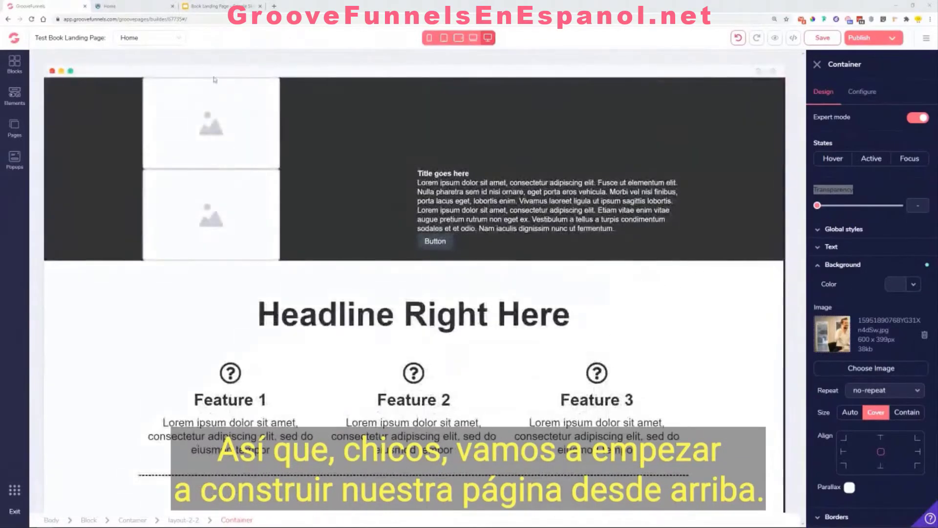
{"action": "left_click", "coordinate": [141, 5]}
{"action": "scroll", "coordinate": [307, 211], "scroll_direction": "up", "scroll_amount": 20}
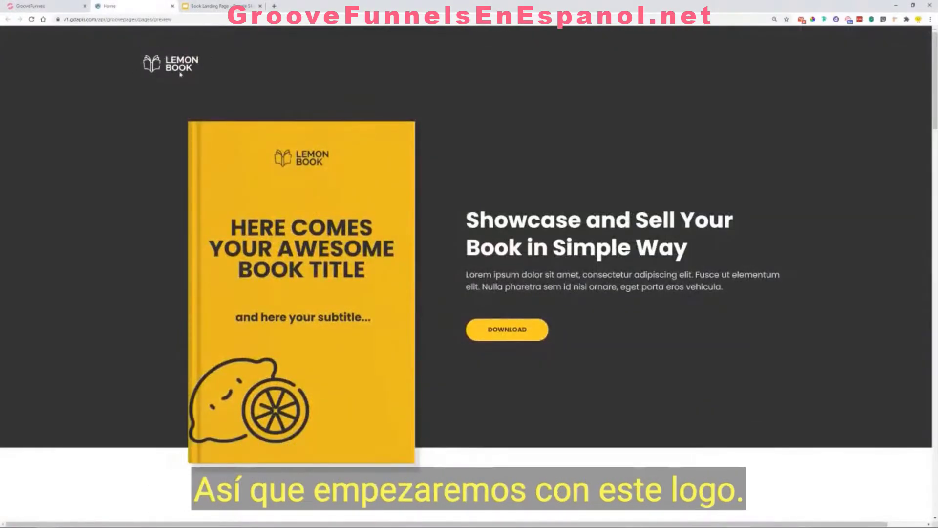
{"action": "left_click", "coordinate": [19, 3]}
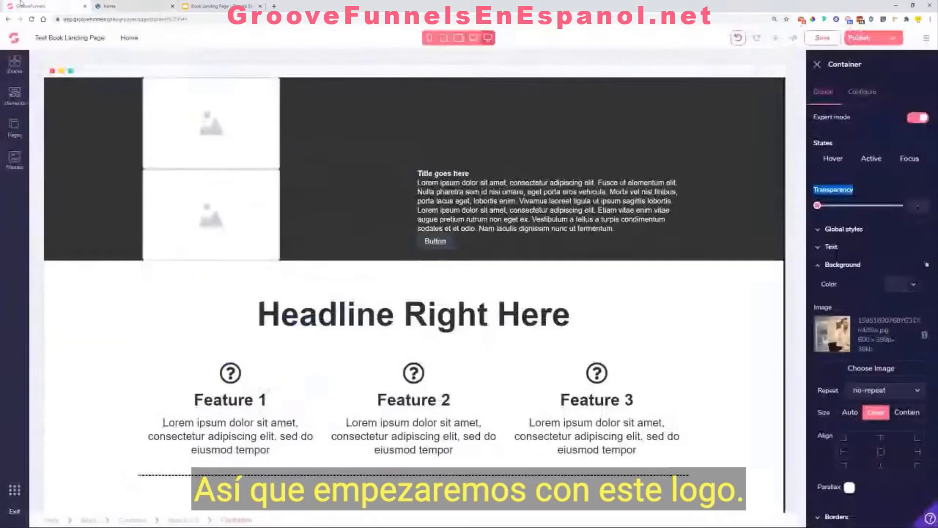
{"action": "left_click", "coordinate": [230, 118]}
{"action": "left_click", "coordinate": [863, 92]}
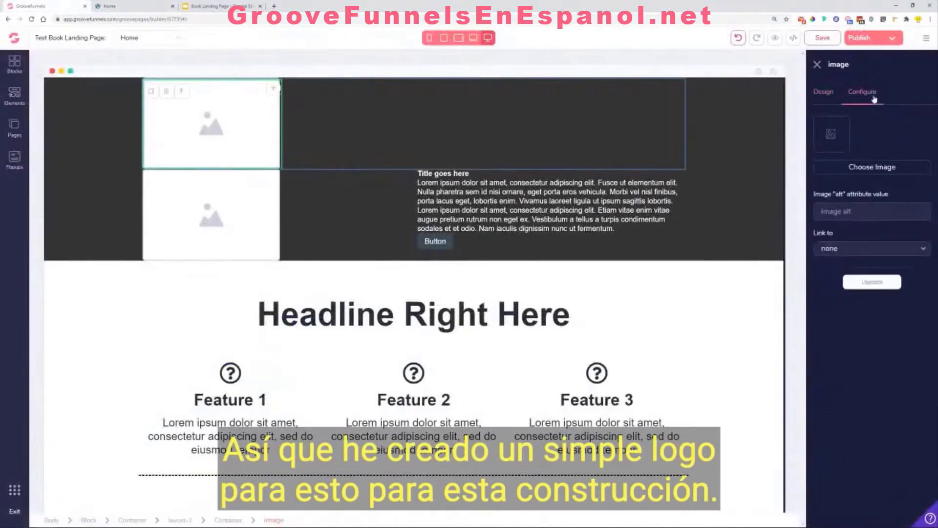
{"action": "left_click", "coordinate": [862, 166]}
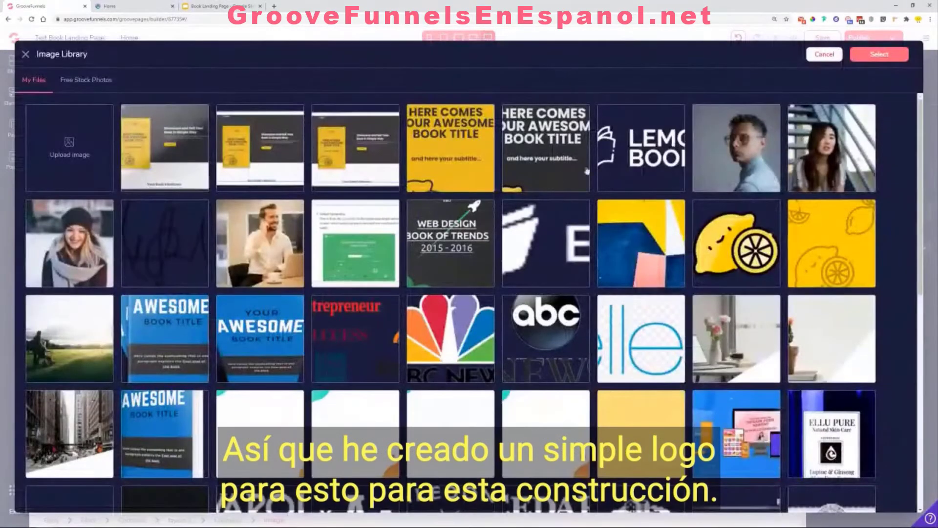
{"action": "left_click", "coordinate": [615, 158]}
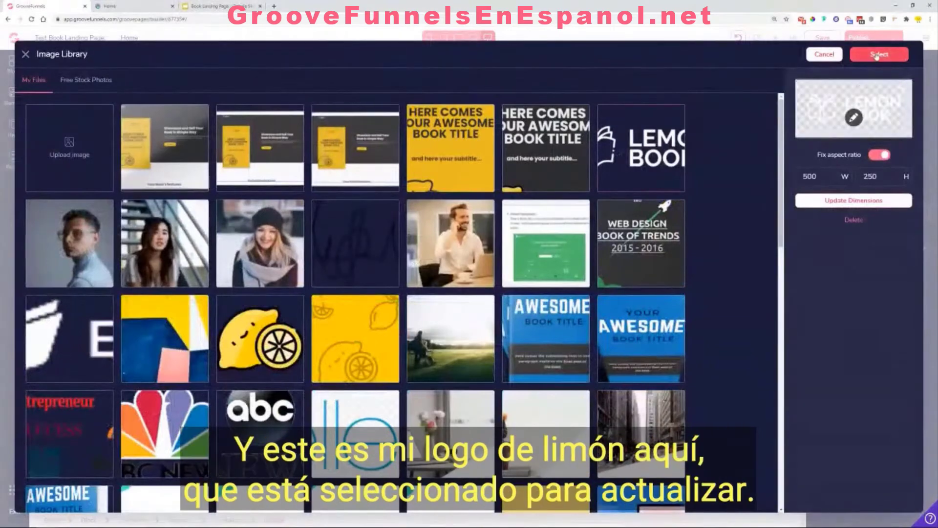
{"action": "left_click", "coordinate": [878, 54]}
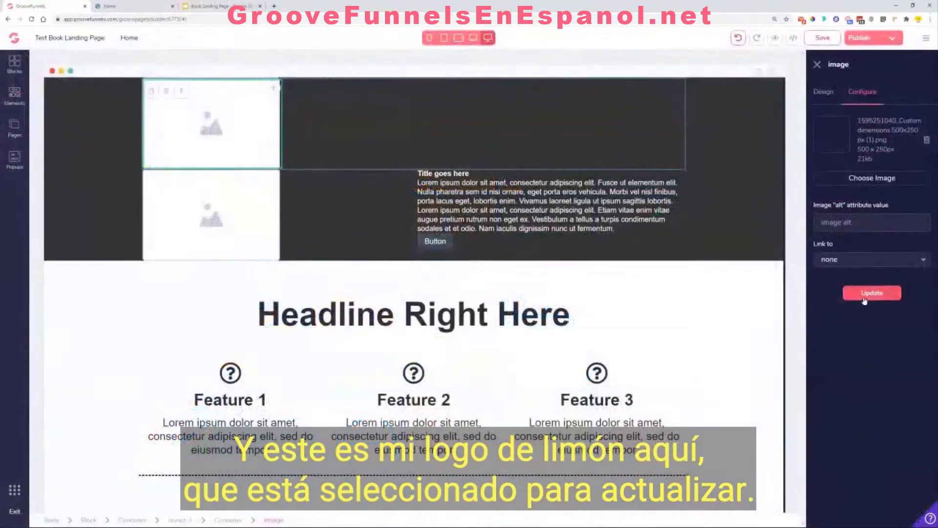
{"action": "left_click", "coordinate": [864, 296]}
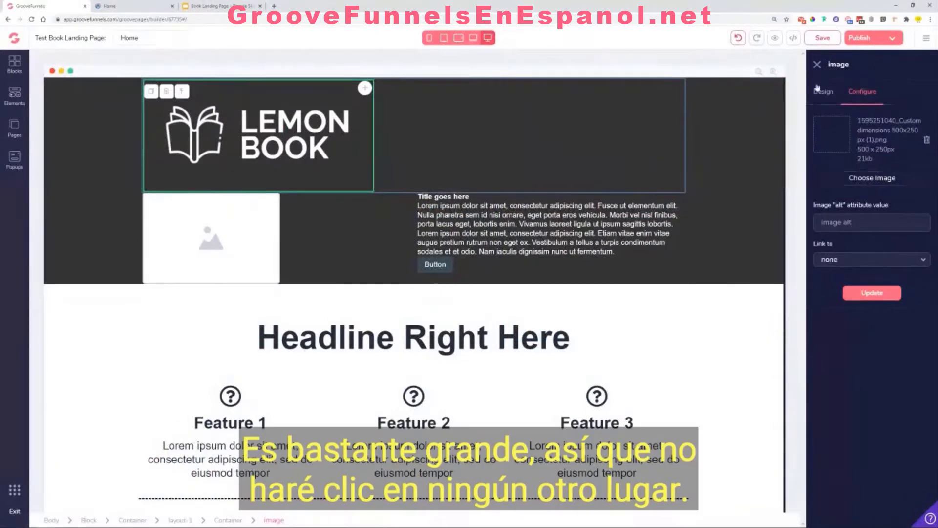
Step: Set the Lemon Book logo's width to 150 px
{"action": "double_click", "coordinate": [831, 65]}
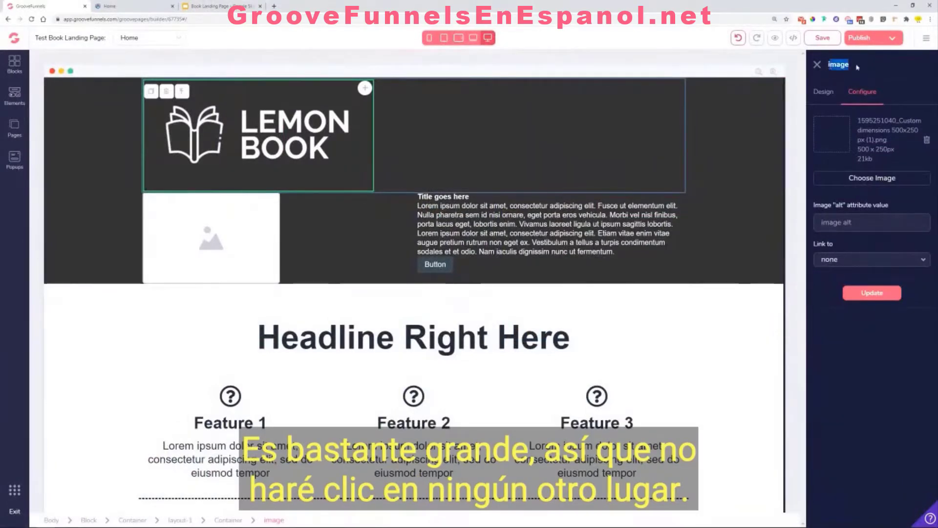
{"action": "left_click", "coordinate": [825, 93]}
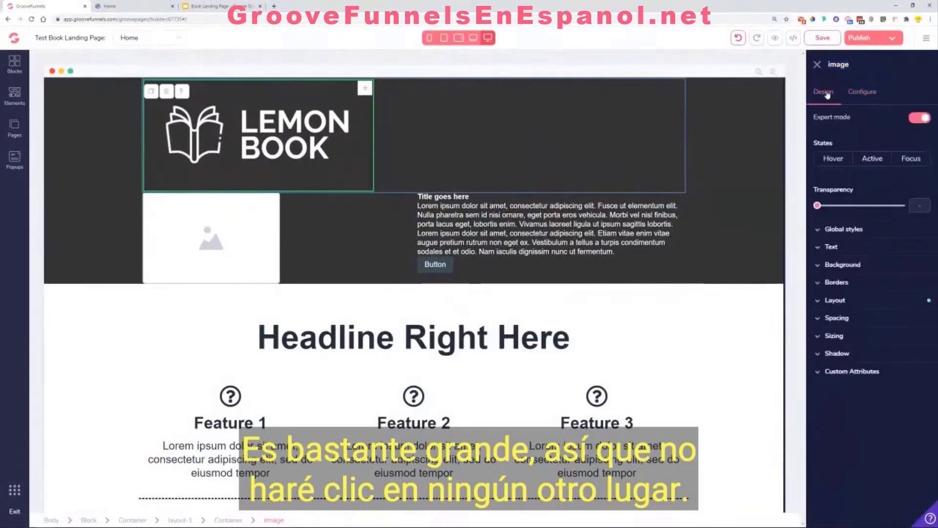
{"action": "left_click", "coordinate": [835, 336]}
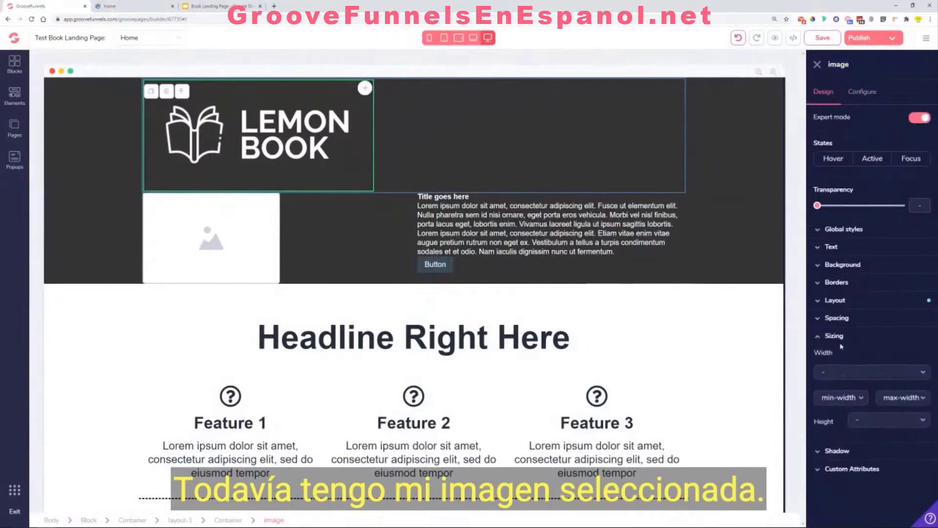
{"action": "left_click", "coordinate": [842, 372]}
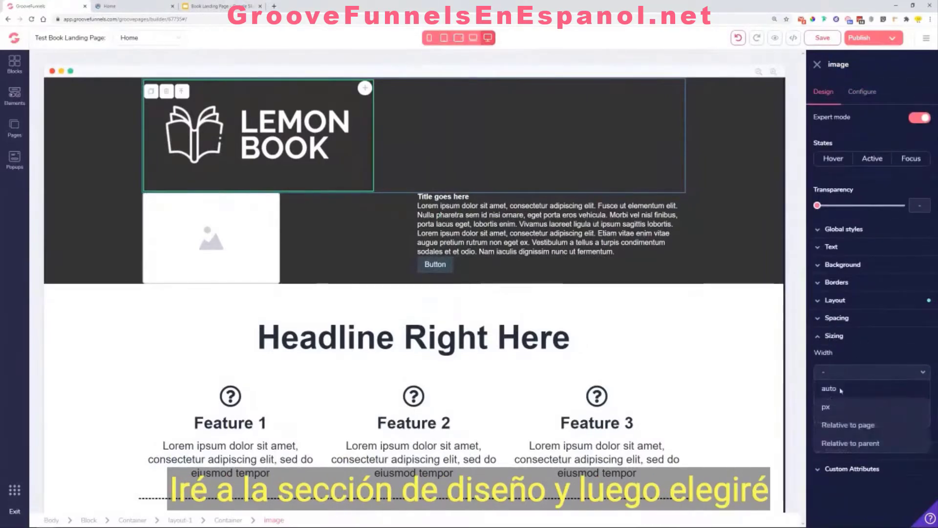
{"action": "left_click", "coordinate": [826, 406]}
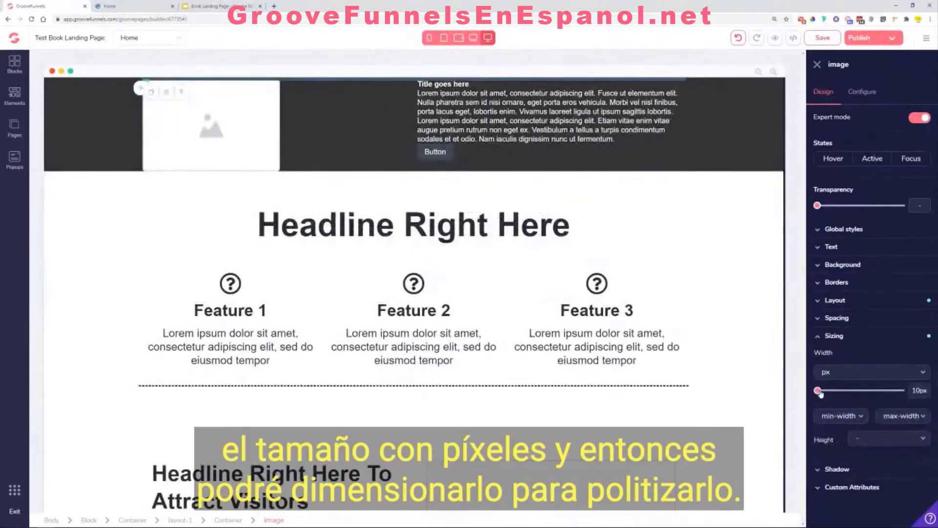
{"action": "left_click_drag", "start_coordinate": [819, 392], "coordinate": [843, 394]}
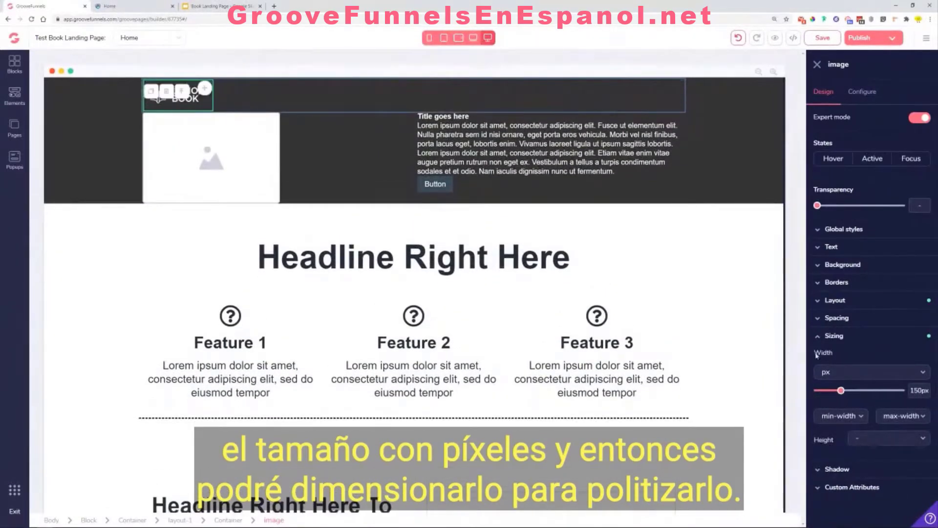
Step: Set the image placeholder below the logo to the yellow book cover mockup from the image library
{"action": "left_click", "coordinate": [224, 134]}
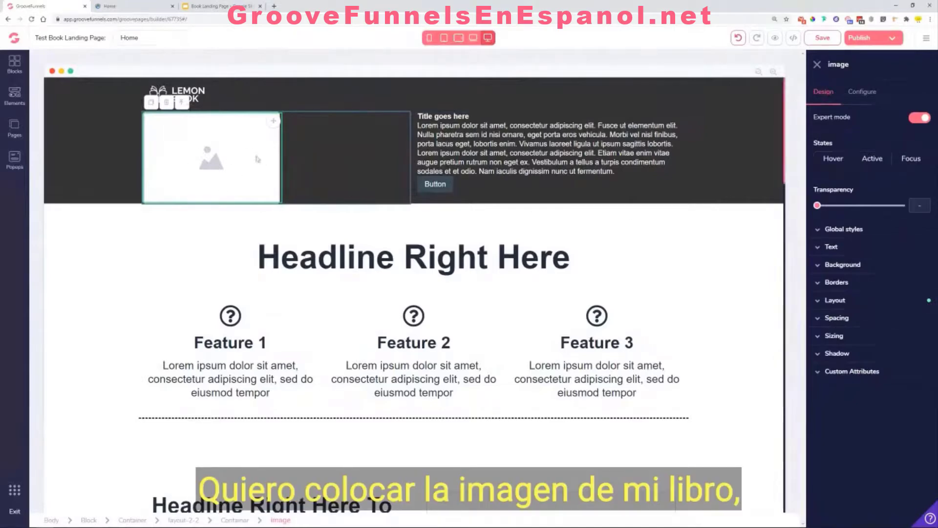
{"action": "left_click", "coordinate": [869, 93]}
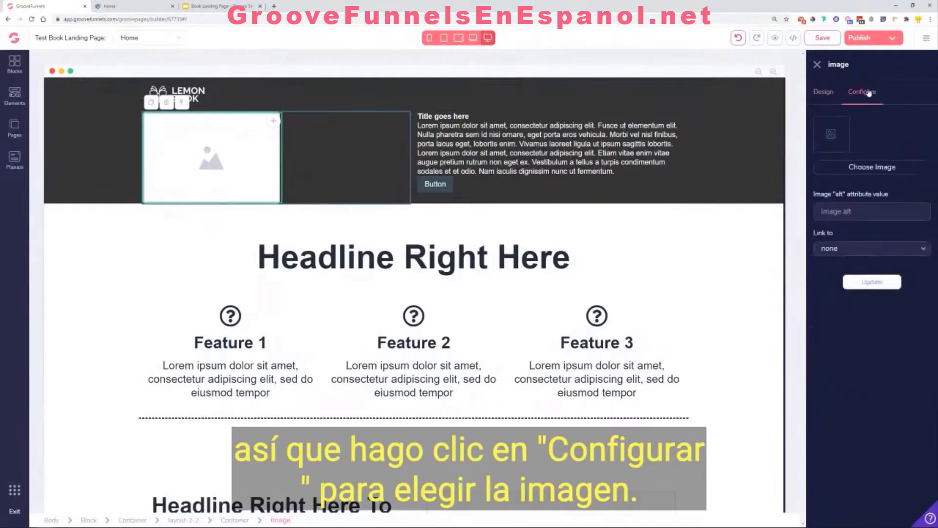
{"action": "left_click", "coordinate": [860, 169]}
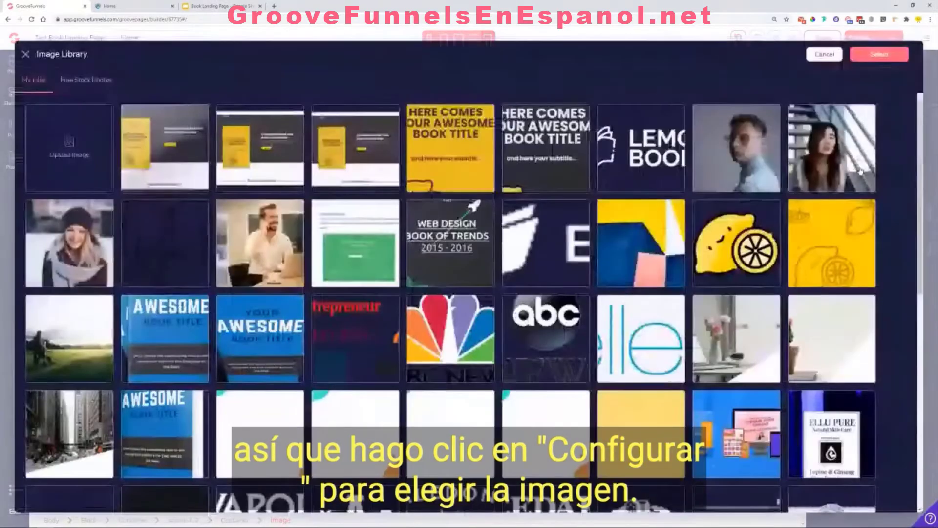
{"action": "left_click", "coordinate": [454, 157]}
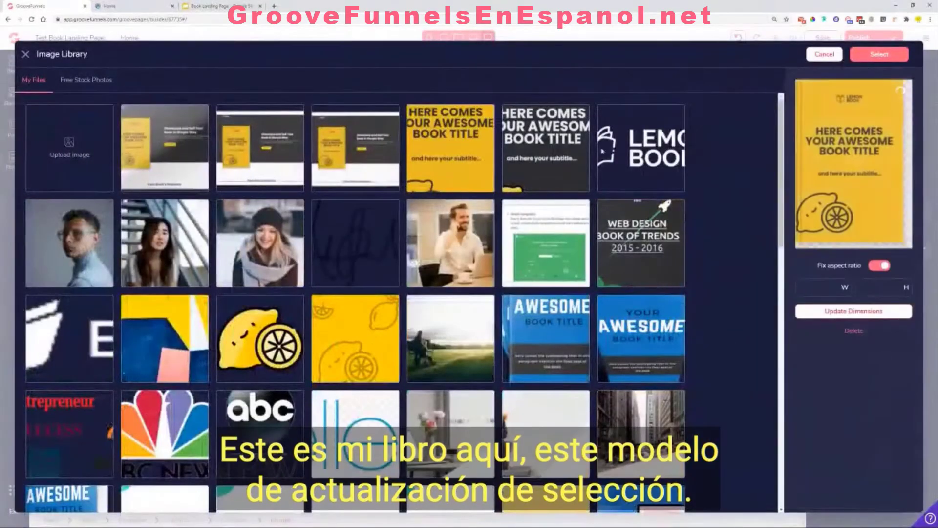
{"action": "left_click", "coordinate": [898, 58]}
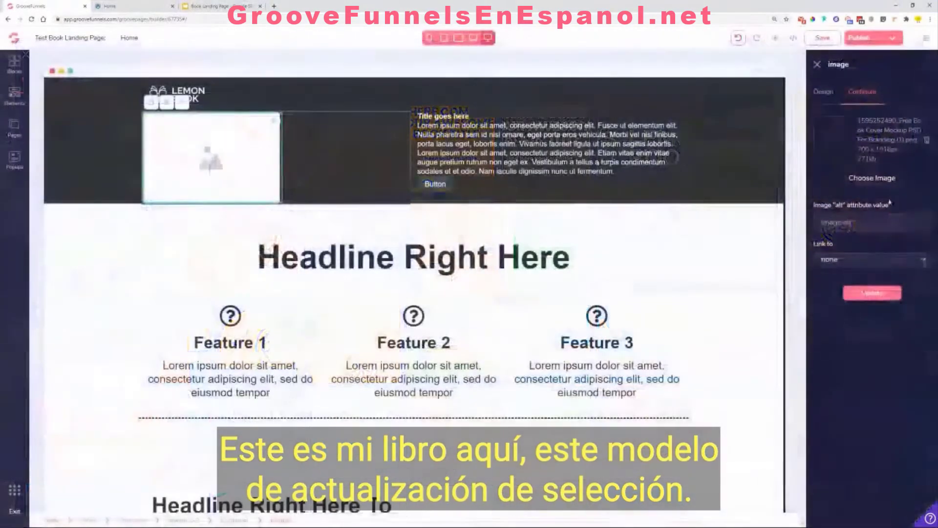
{"action": "left_click", "coordinate": [866, 295]}
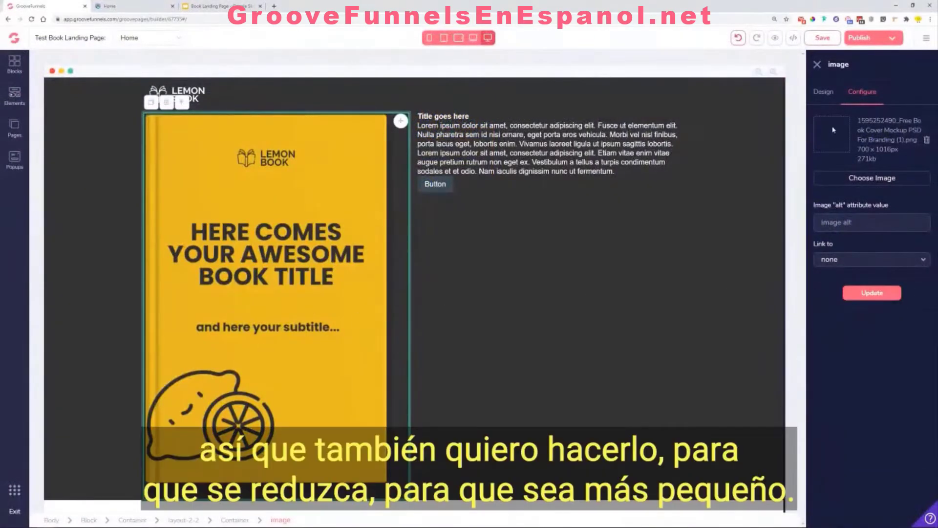
Step: Set the yellow book cover image's height to 700 px
{"action": "left_click", "coordinate": [823, 92]}
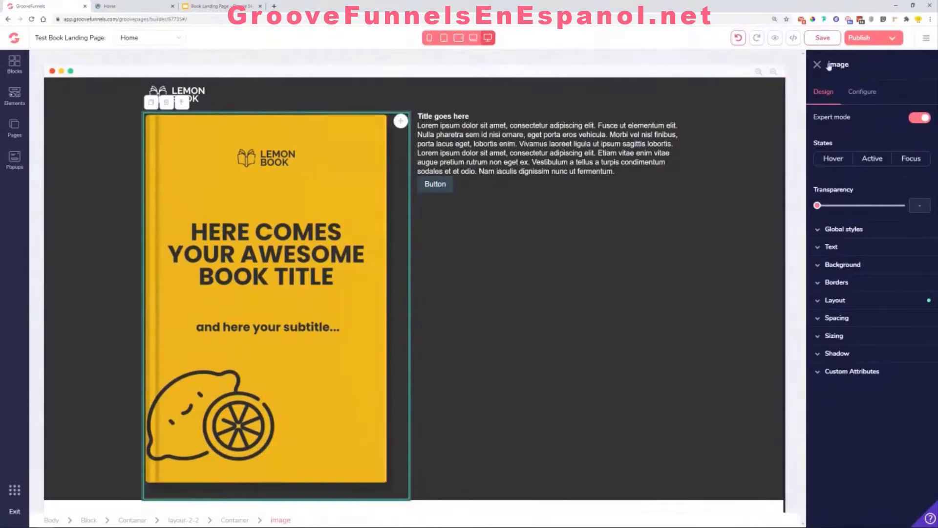
{"action": "left_click_drag", "start_coordinate": [826, 65], "coordinate": [852, 67]}
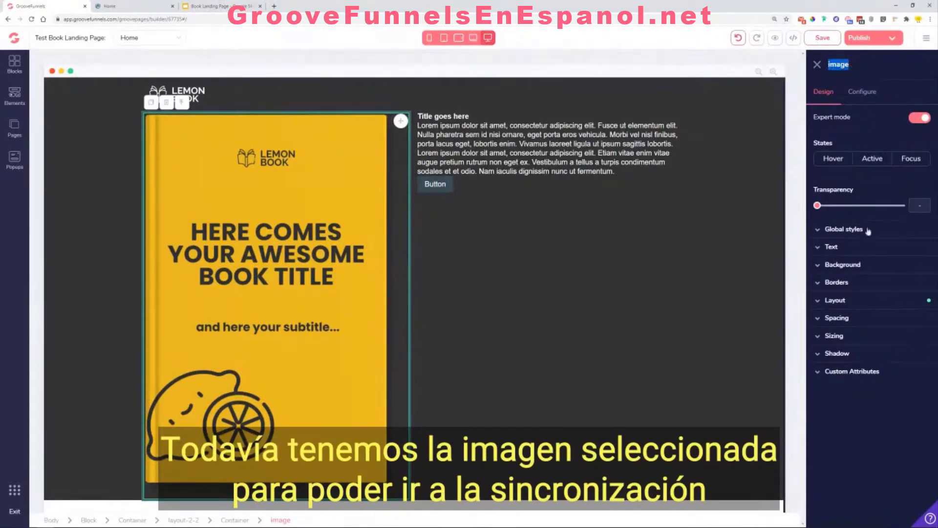
{"action": "left_click", "coordinate": [848, 337]}
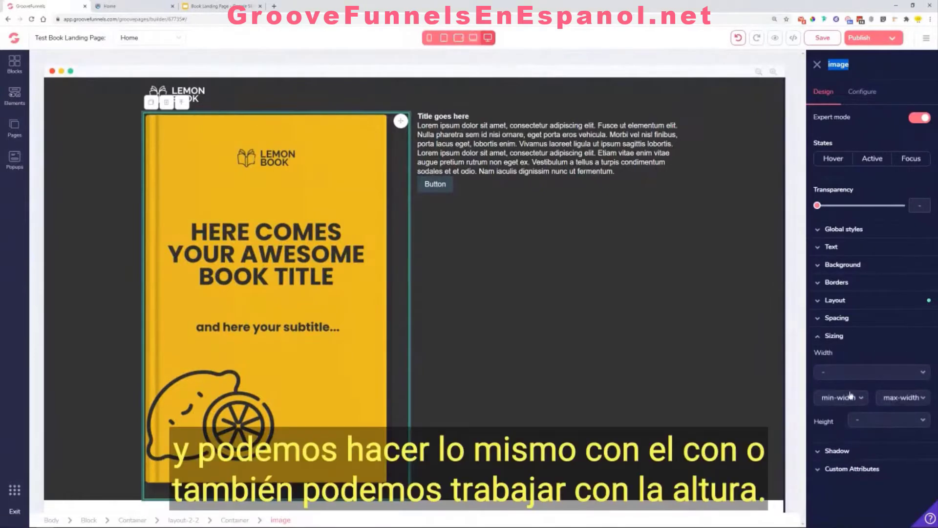
{"action": "left_click", "coordinate": [850, 373]}
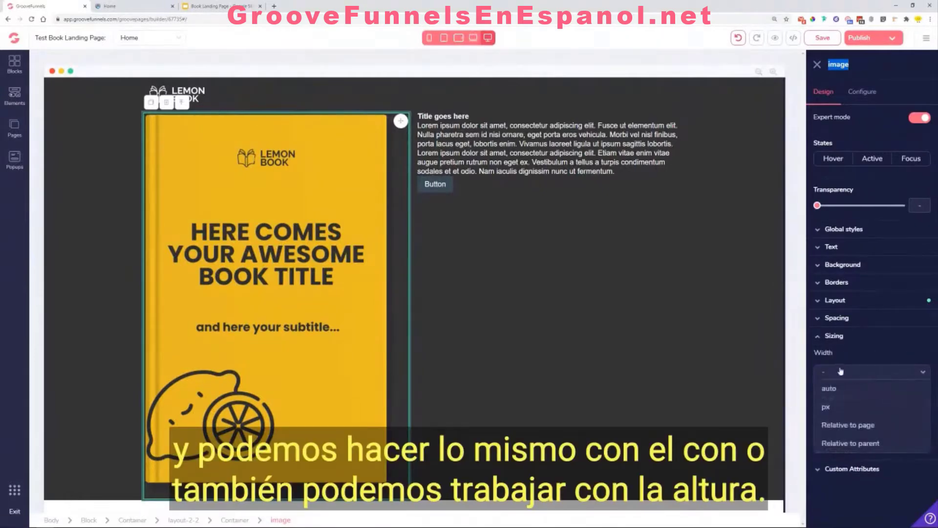
{"action": "left_click", "coordinate": [879, 420]}
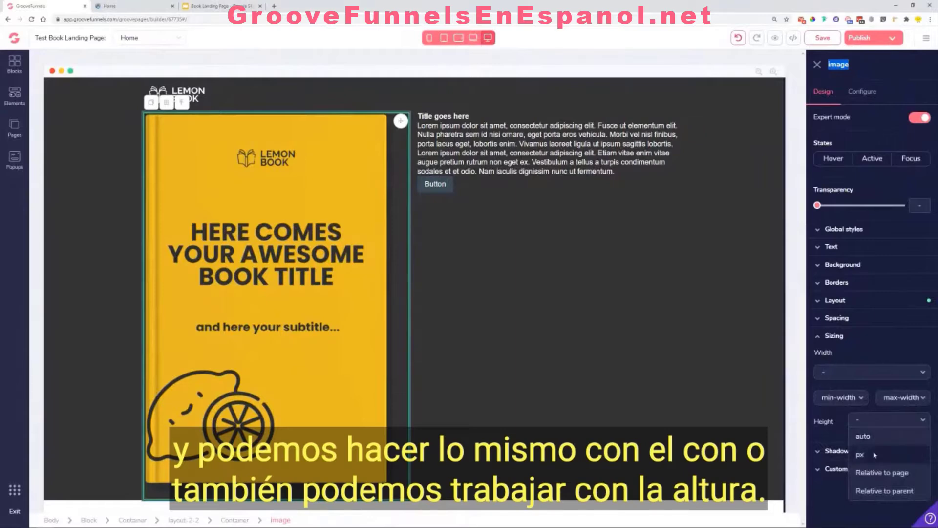
{"action": "left_click", "coordinate": [860, 454]}
{"action": "left_click_drag", "start_coordinate": [855, 438], "coordinate": [887, 452]}
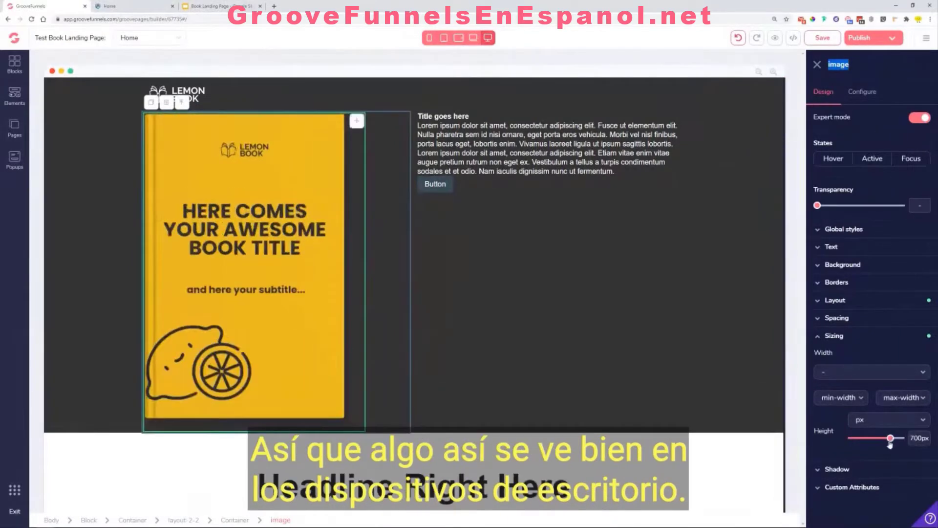
{"action": "left_click", "coordinate": [390, 263]}
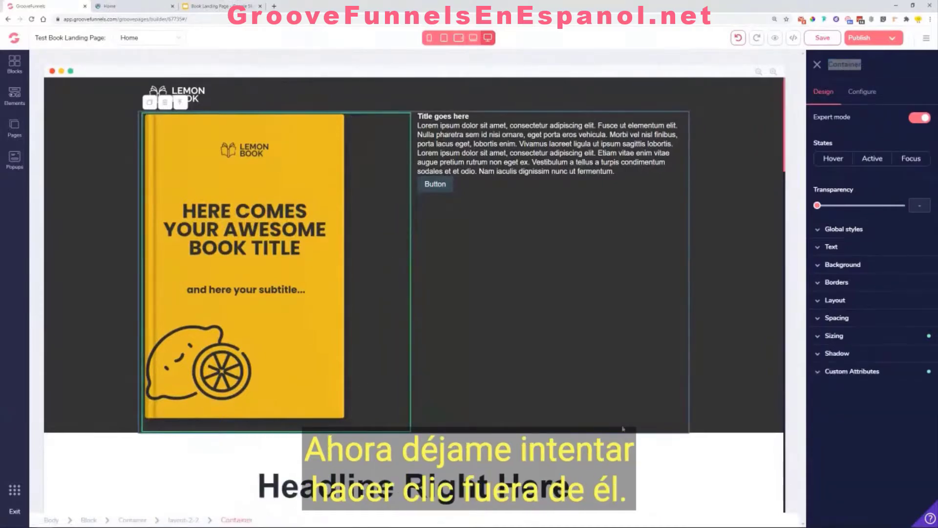
Step: Give the book cover's container a vertical layout direction with centred secondary alignment
{"action": "left_click", "coordinate": [841, 302]}
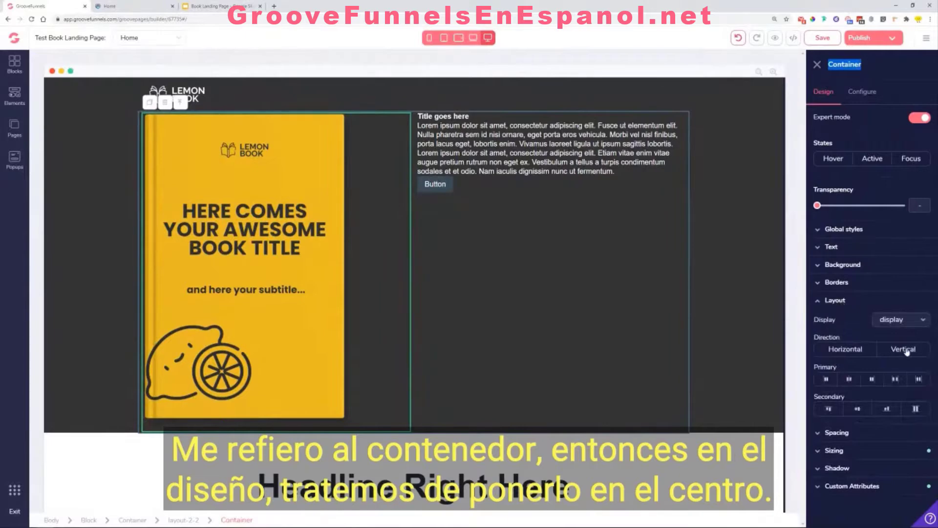
{"action": "left_click", "coordinate": [904, 349]}
{"action": "left_click", "coordinate": [857, 408]}
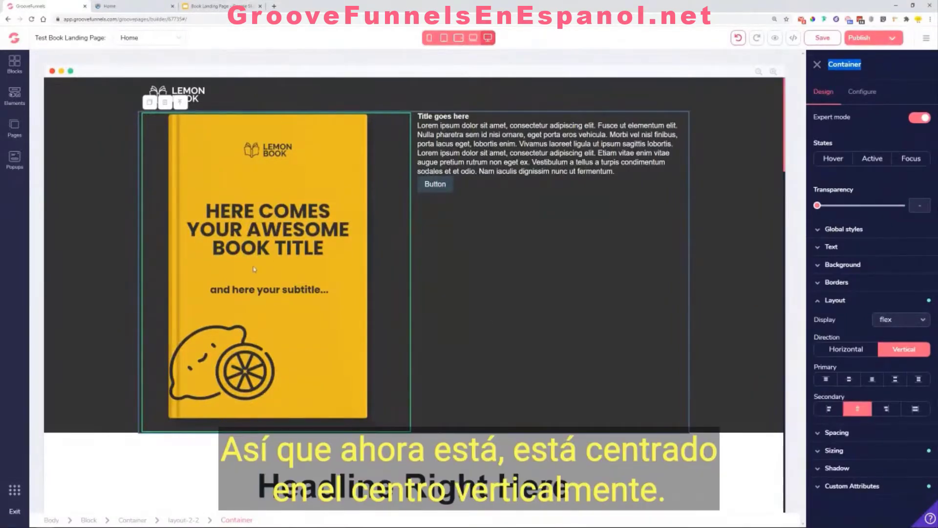
Step: Try start and end secondary alignment on the book cover's container, and return it to centred alignment
{"action": "left_click", "coordinate": [828, 409]}
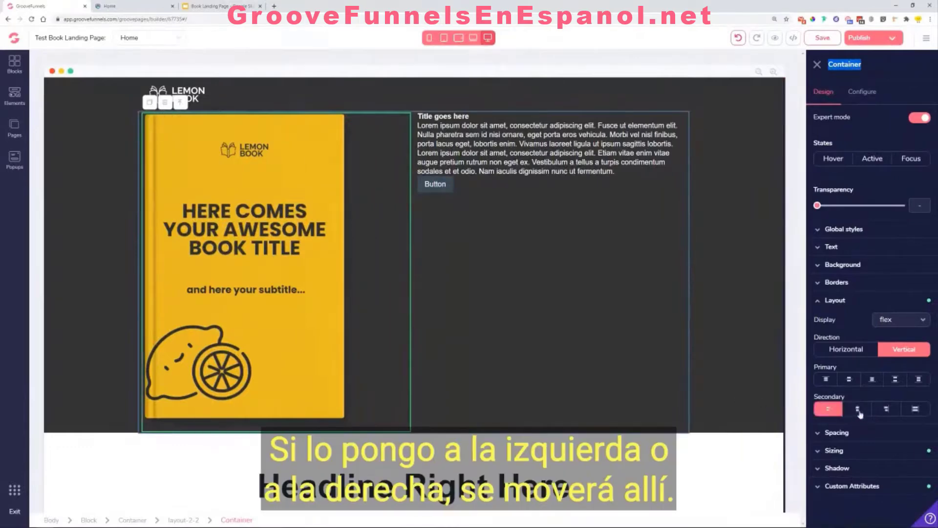
{"action": "left_click", "coordinate": [885, 411]}
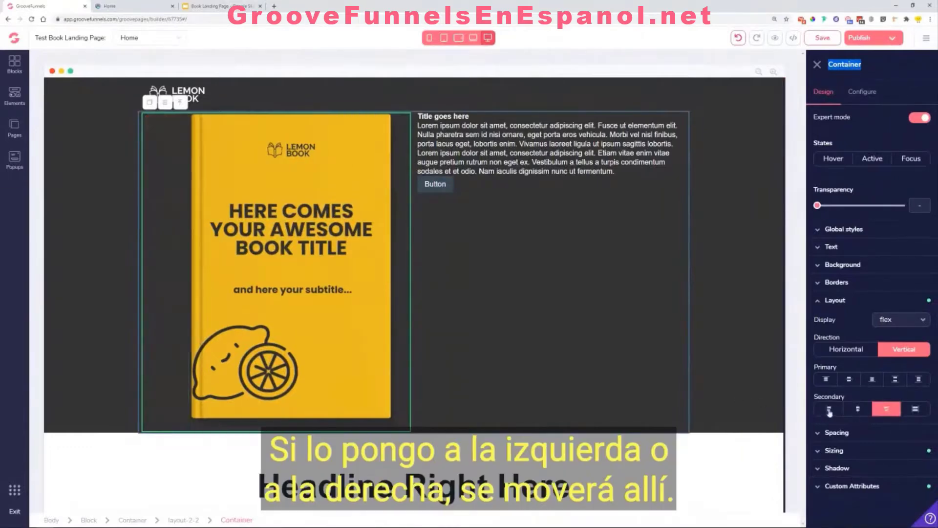
{"action": "left_click", "coordinate": [858, 410]}
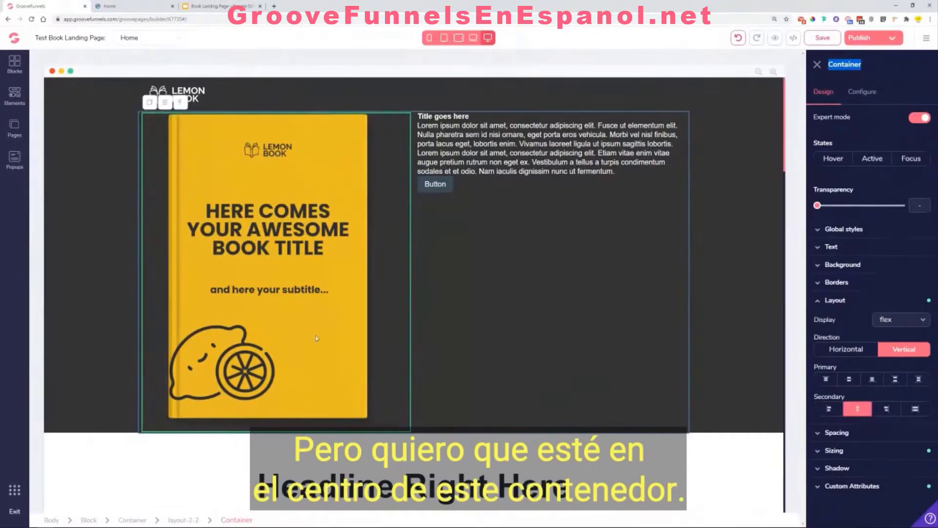
Step: Copy the headline "Showcase and Sell Your Book in Simple Way" from the demo landing page preview
{"action": "left_click", "coordinate": [144, 4]}
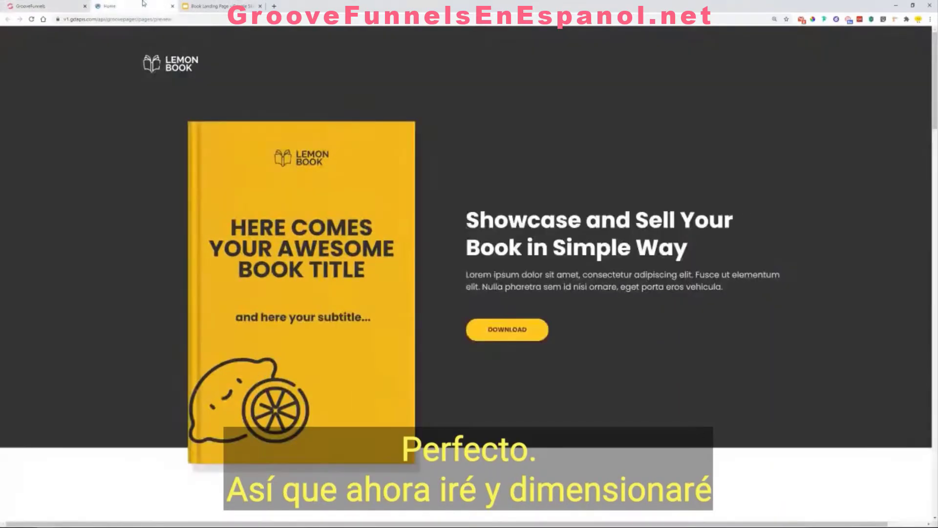
{"action": "left_click_drag", "start_coordinate": [467, 215], "coordinate": [689, 250]}
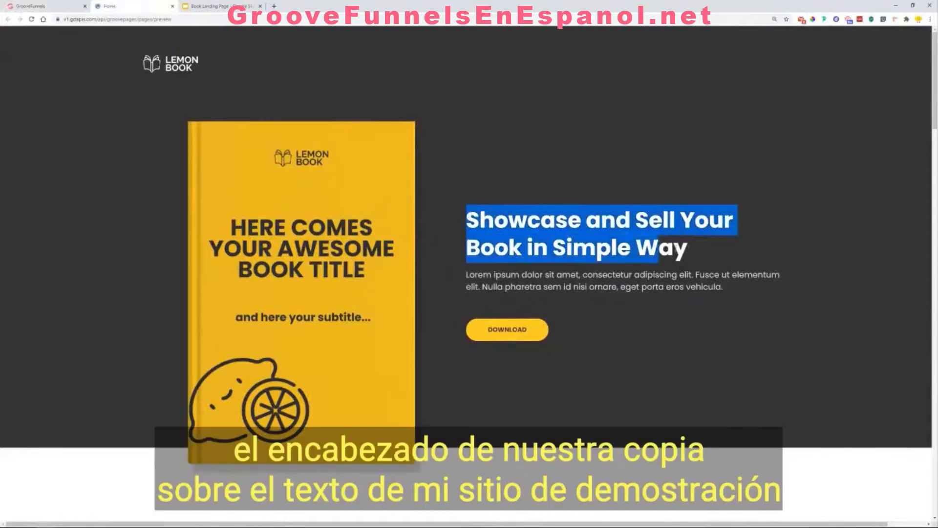
{"action": "right_click", "coordinate": [646, 231]}
{"action": "left_click", "coordinate": [668, 239]}
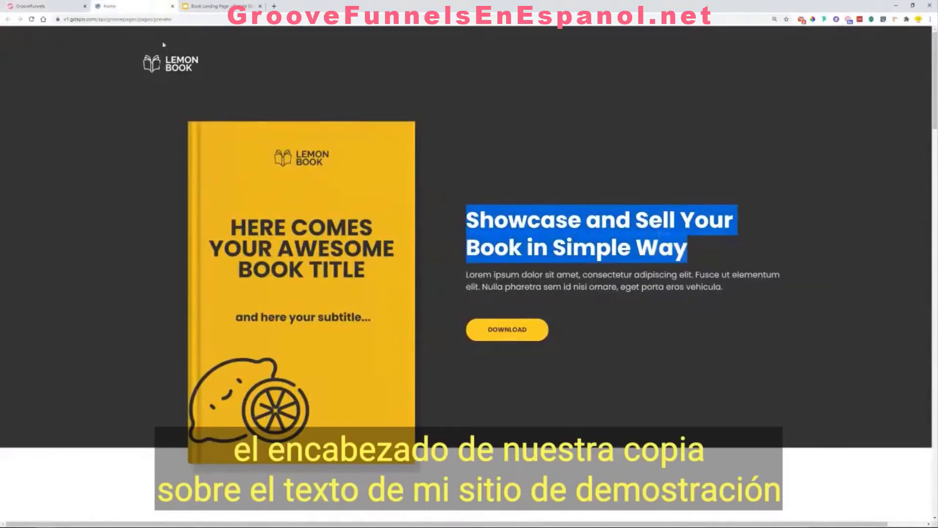
Step: Replace the "Title goes here" text in the GrooveFunnels page editor with the copied headline
{"action": "left_click", "coordinate": [32, 5]}
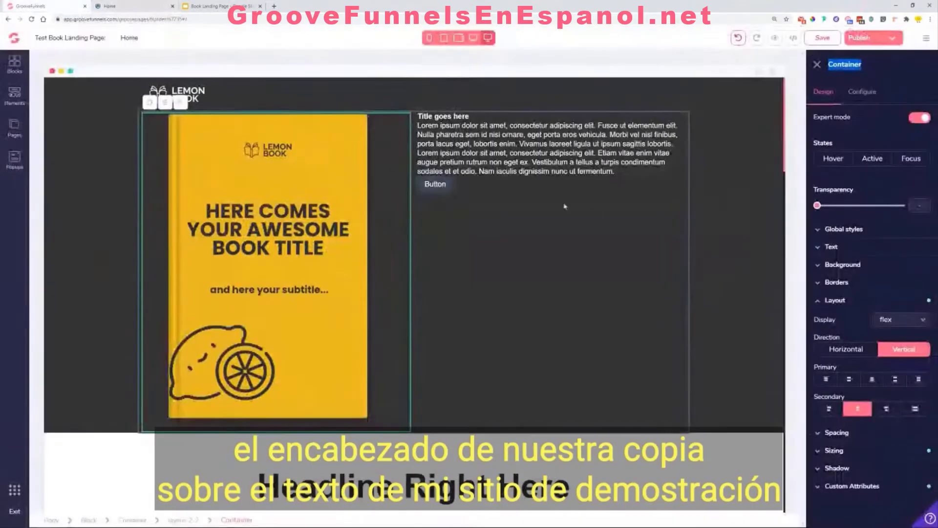
{"action": "left_click", "coordinate": [452, 117]}
{"action": "triple_click", "coordinate": [452, 117]}
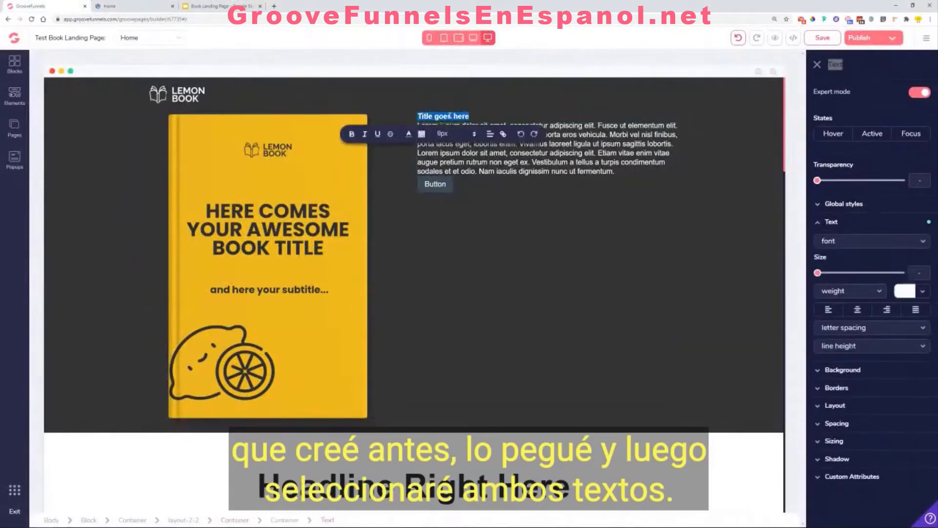
{"action": "right_click", "coordinate": [449, 117]}
{"action": "left_click", "coordinate": [476, 150]}
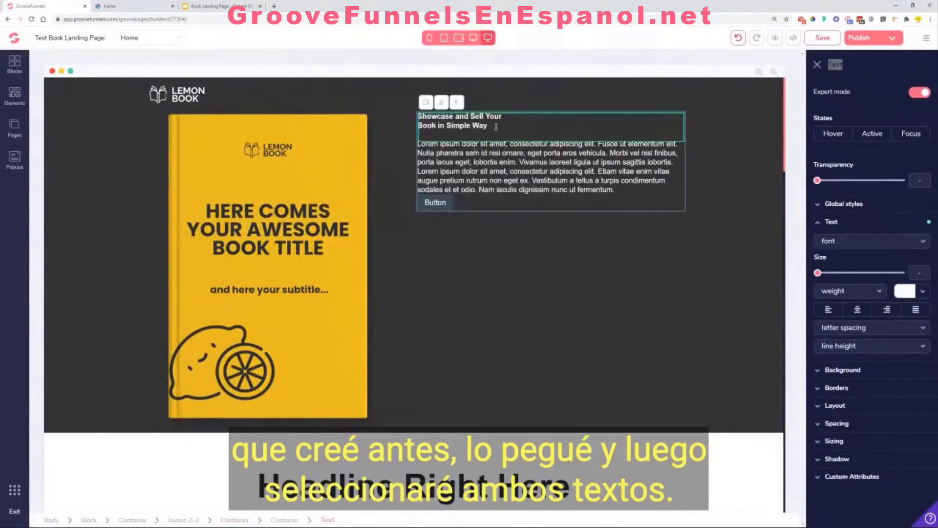
Step: Join the headline's two lines into one and insert a new line break after "Showcase and Sell Your"
{"action": "left_click_drag", "start_coordinate": [470, 125], "coordinate": [418, 116]}
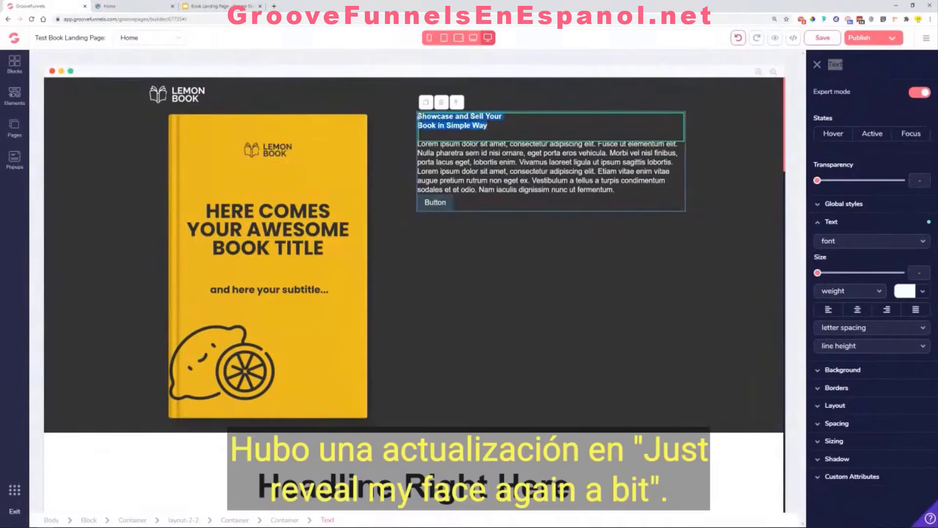
{"action": "left_click", "coordinate": [462, 123]}
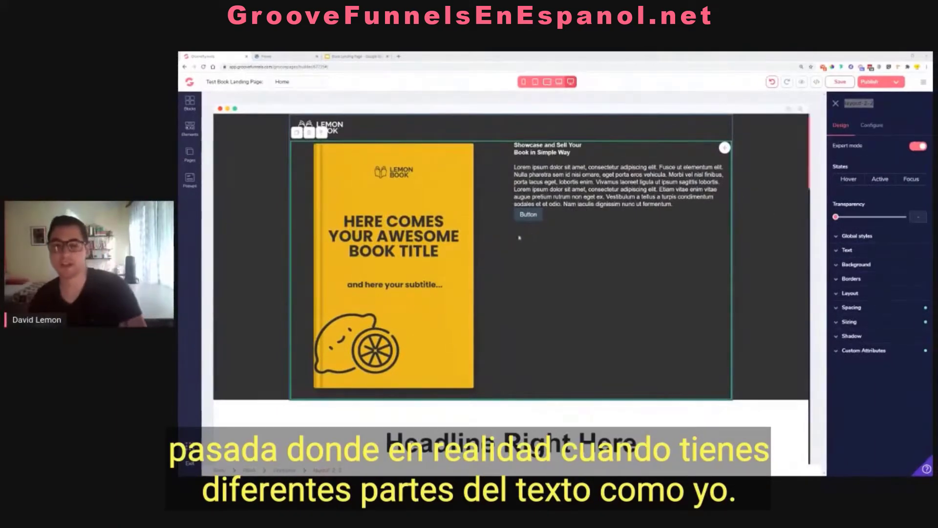
{"action": "left_click", "coordinate": [546, 145]}
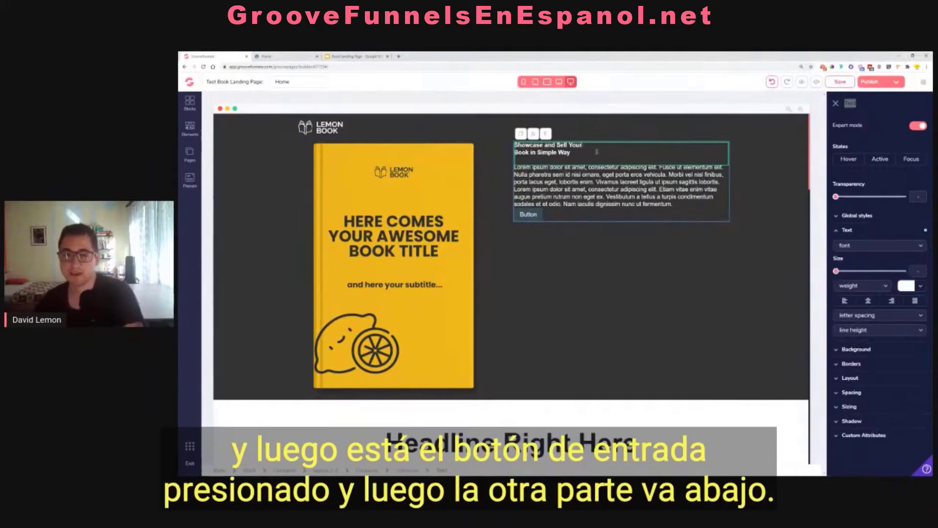
{"action": "key", "text": "Delete"}
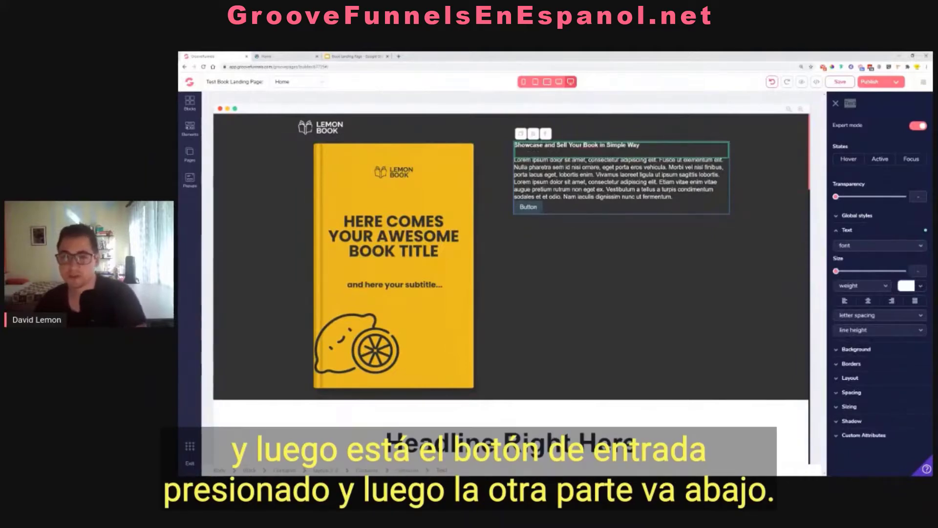
{"action": "key", "text": "Return"}
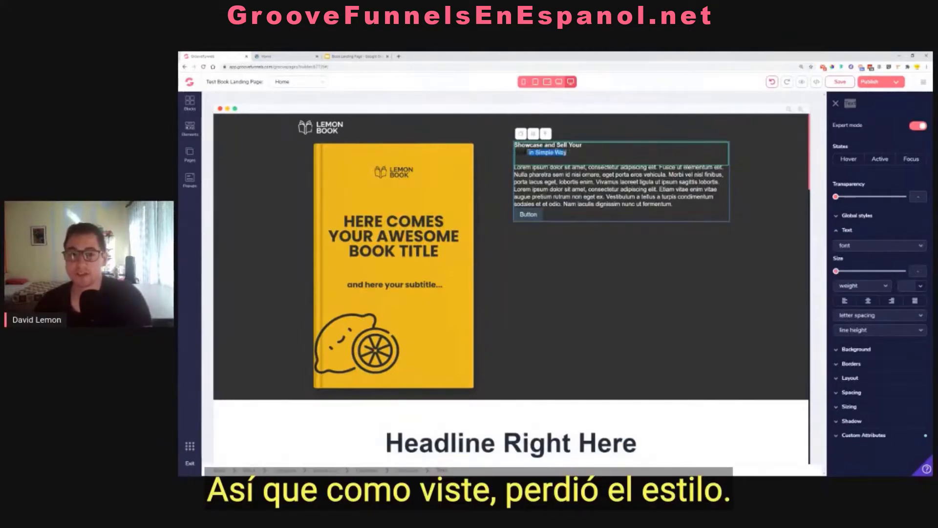
Step: Set the font of the headline's second line, "Book in Simple Way", to Oswald
{"action": "left_click_drag", "start_coordinate": [516, 153], "coordinate": [513, 152]}
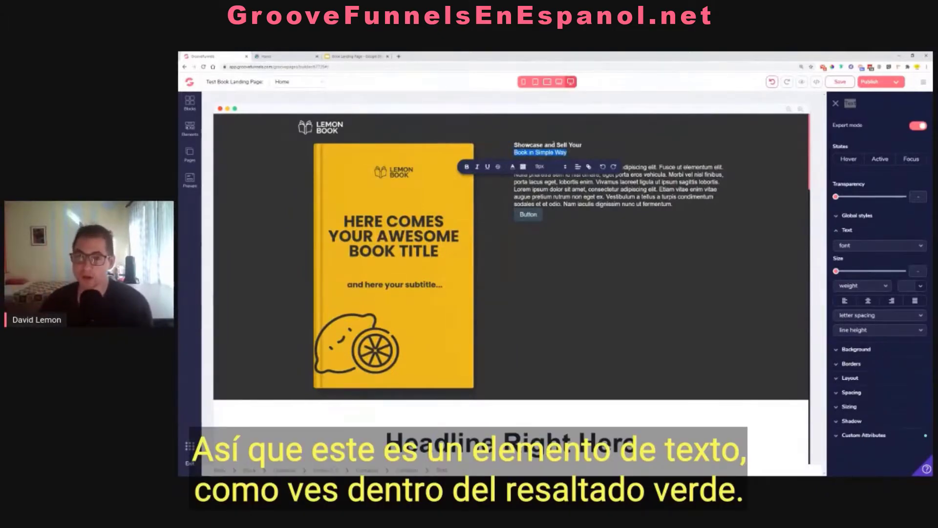
{"action": "left_click", "coordinate": [549, 146]}
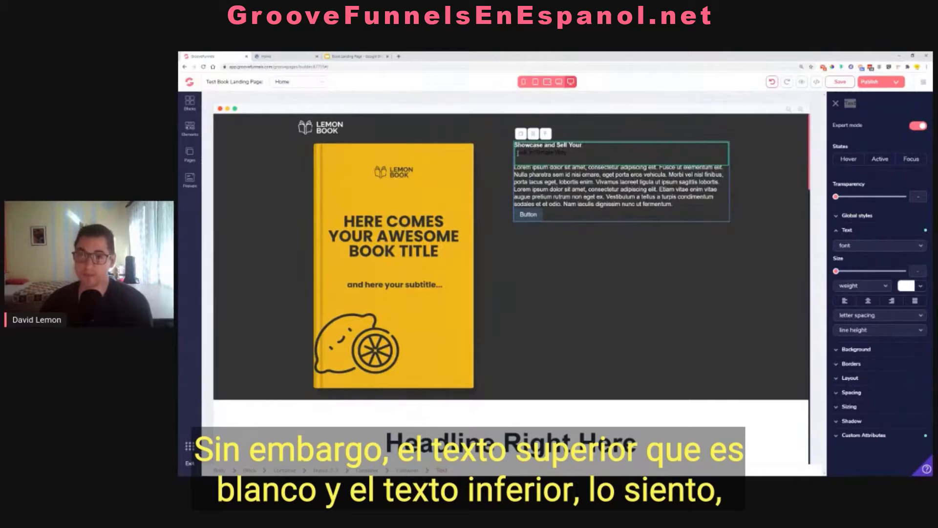
{"action": "left_click_drag", "start_coordinate": [516, 152], "coordinate": [553, 155]}
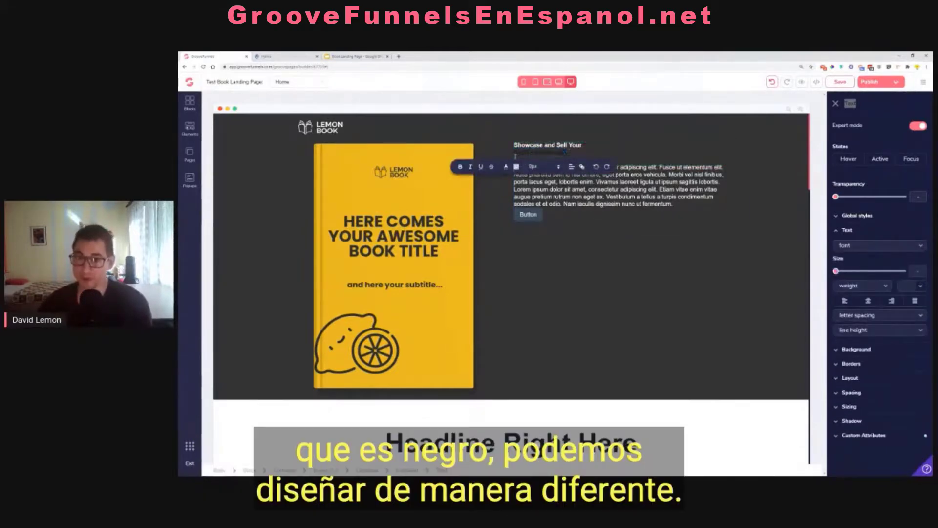
{"action": "left_click", "coordinate": [547, 153]}
{"action": "triple_click", "coordinate": [548, 154]}
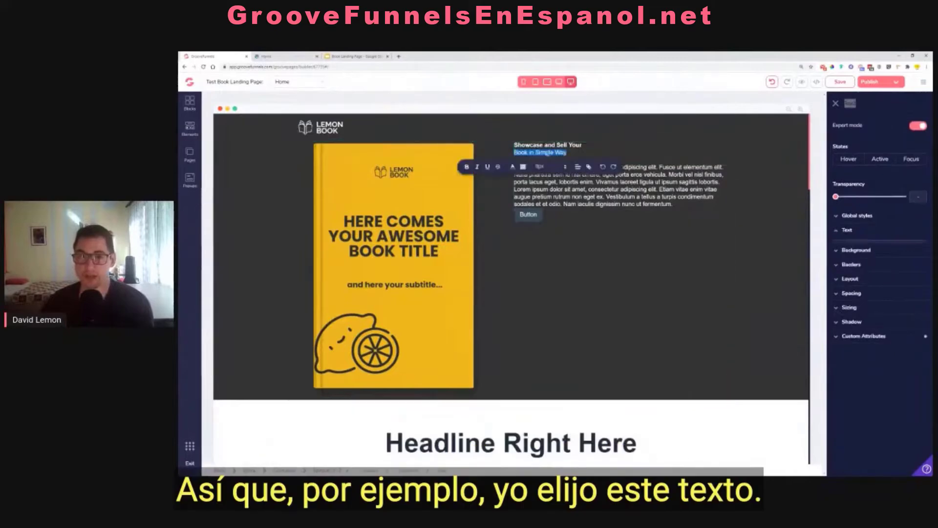
{"action": "left_click", "coordinate": [879, 246]}
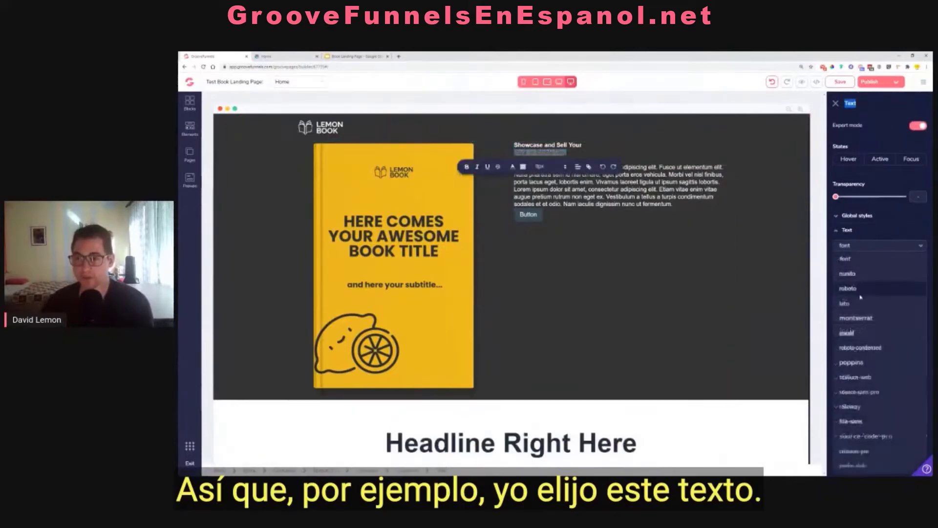
{"action": "left_click", "coordinate": [856, 330]}
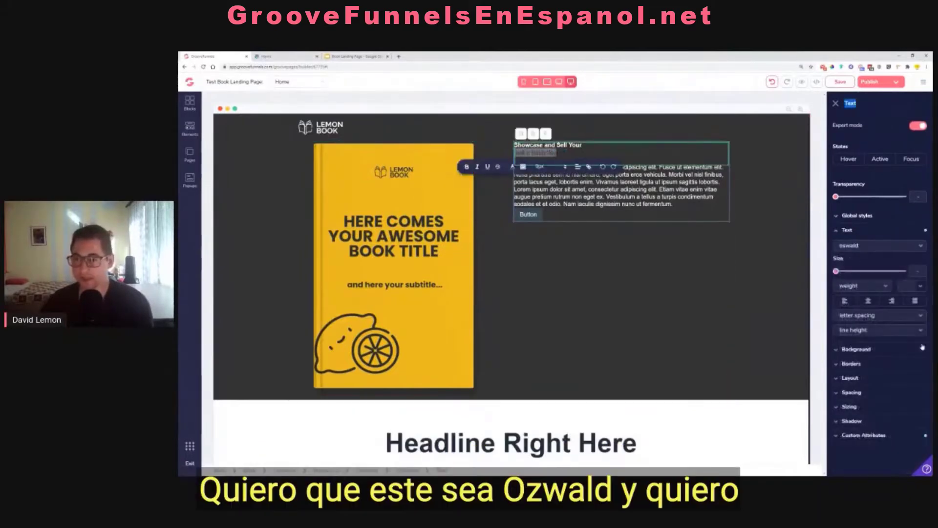
Step: Color the headline's second line orange-red #FE4848 and enlarge it to about 2.25rem
{"action": "left_click", "coordinate": [913, 286]}
{"action": "mouse_move", "coordinate": [900, 333]}
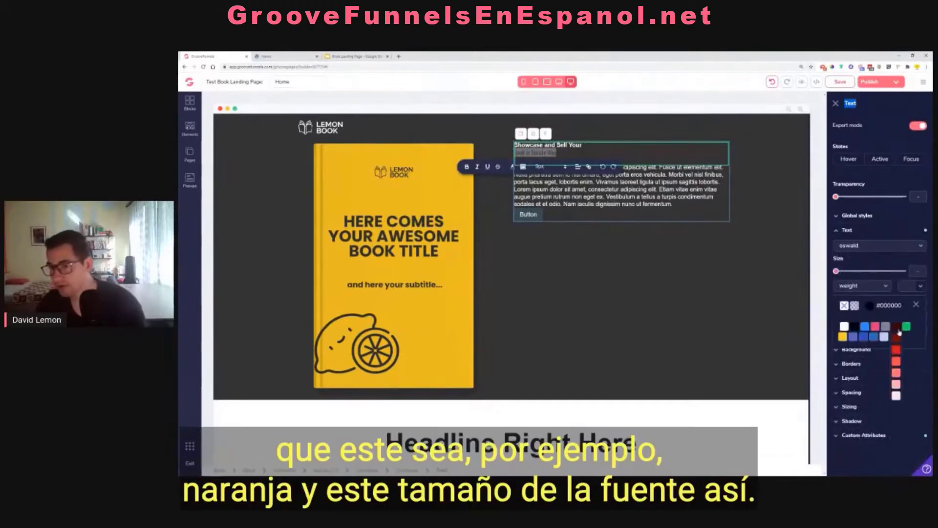
{"action": "left_click", "coordinate": [899, 362]}
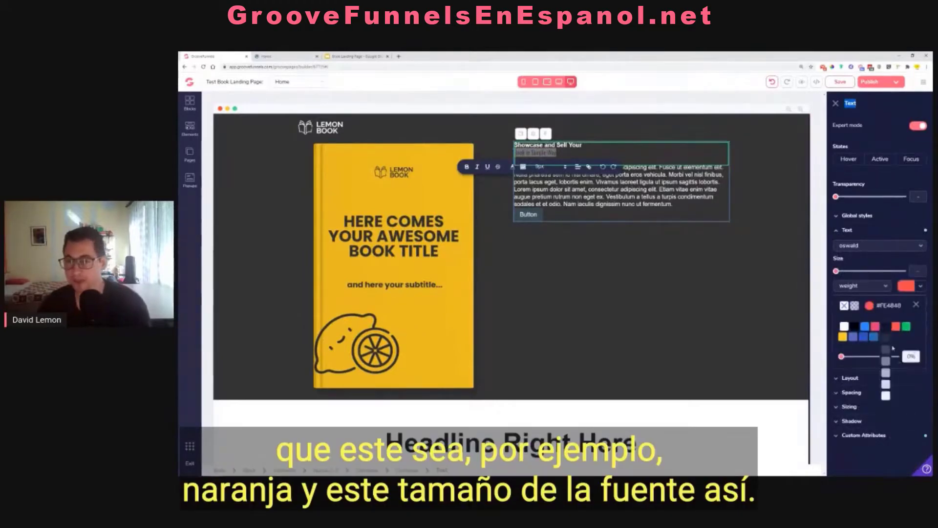
{"action": "left_click_drag", "start_coordinate": [836, 272], "coordinate": [881, 271]}
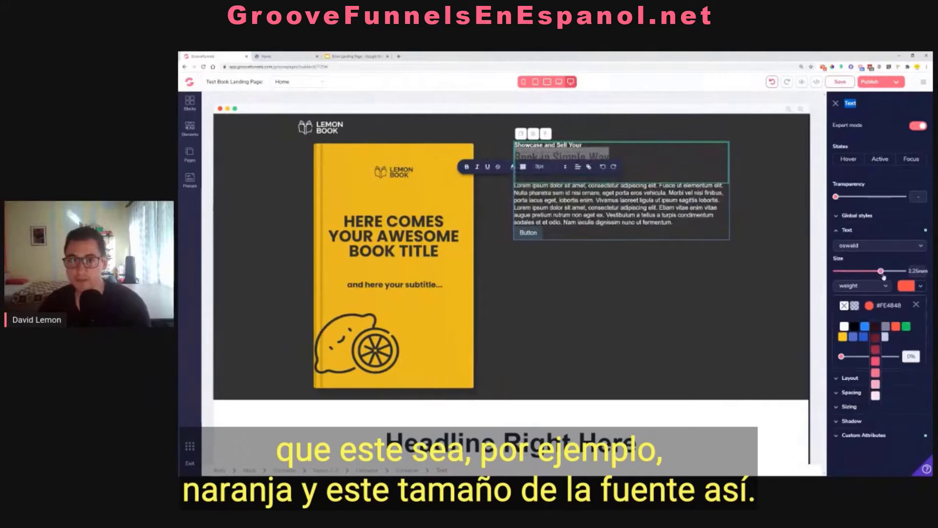
{"action": "left_click", "coordinate": [706, 145]}
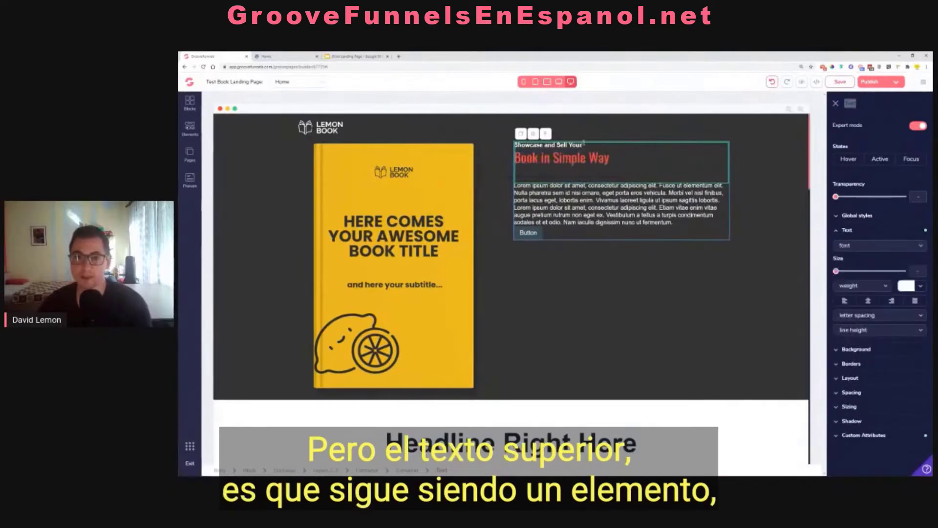
Step: Try to set the font of the headline's first line to Poppins
{"action": "left_click_drag", "start_coordinate": [583, 145], "coordinate": [510, 145]}
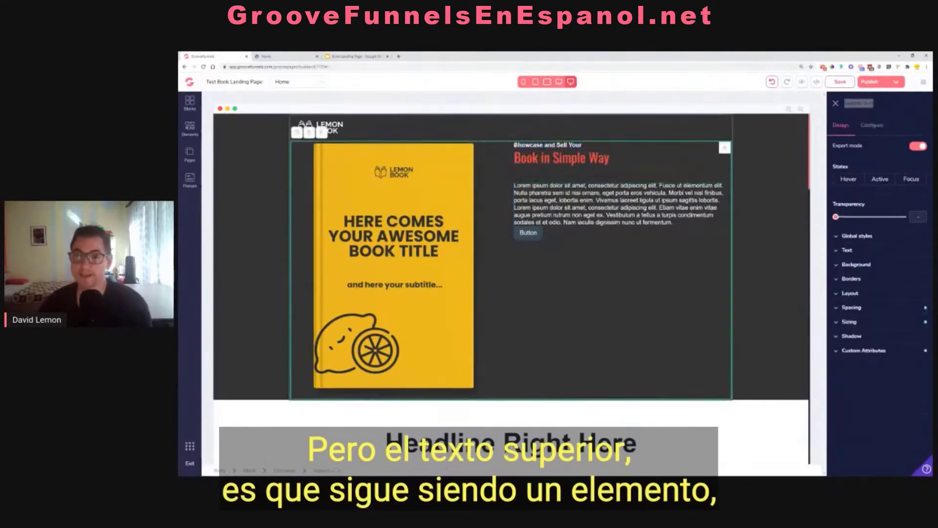
{"action": "triple_click", "coordinate": [518, 145]}
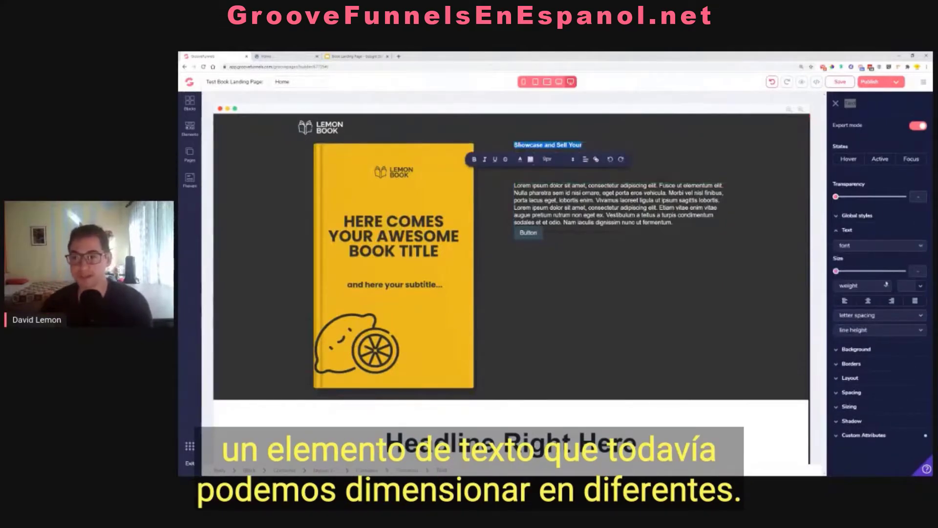
{"action": "left_click", "coordinate": [884, 245]}
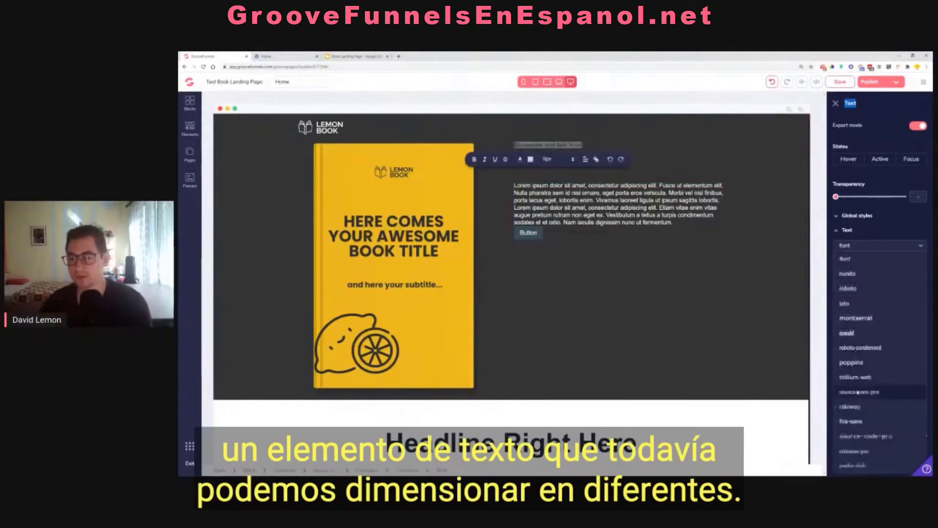
{"action": "left_click", "coordinate": [859, 366]}
{"action": "left_click", "coordinate": [921, 287]}
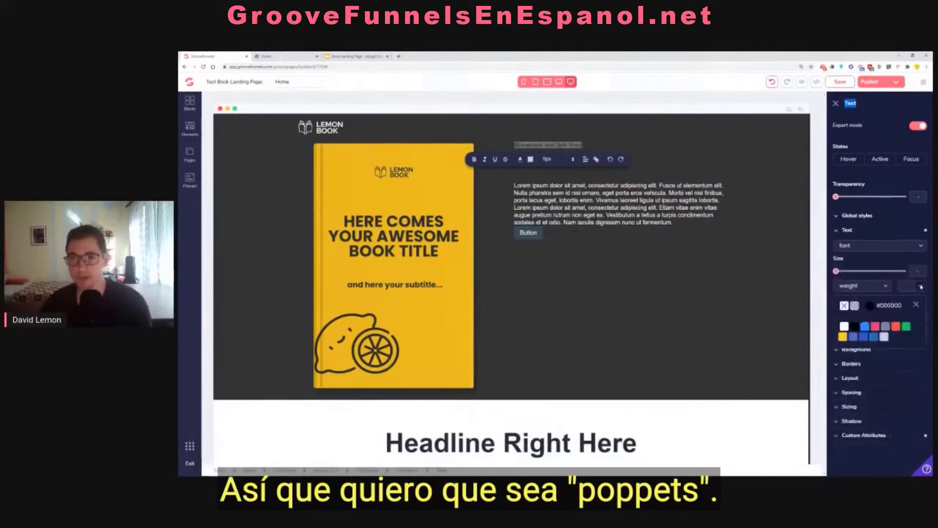
{"action": "left_click", "coordinate": [863, 248]}
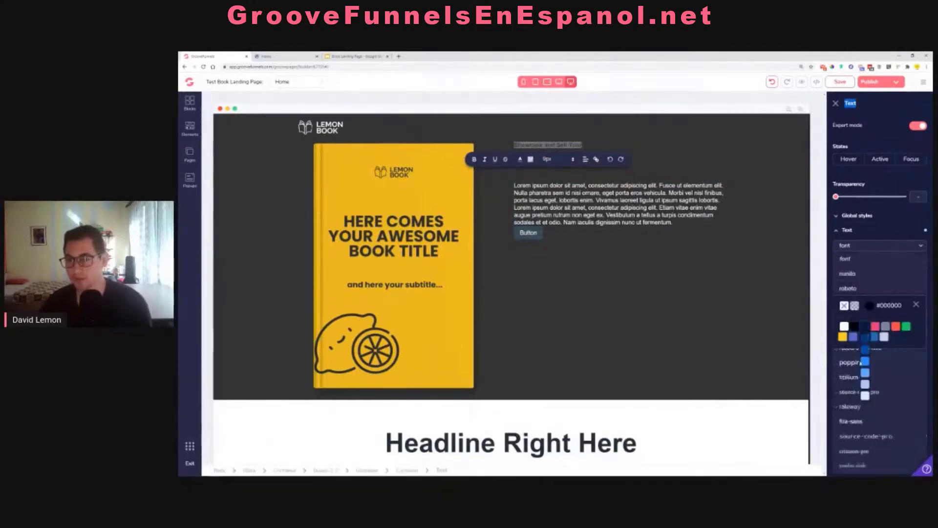
{"action": "left_click", "coordinate": [845, 364]}
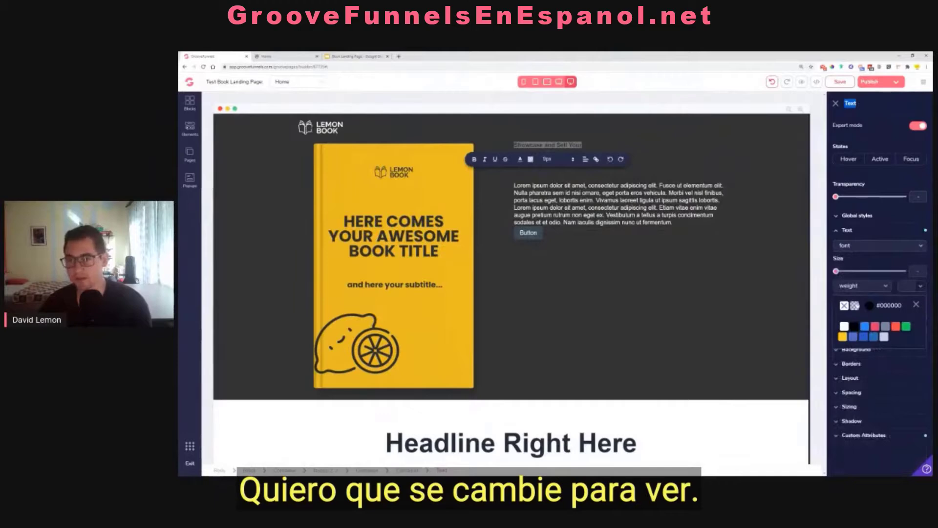
{"action": "left_click", "coordinate": [917, 305]}
Step: Reselect the headline's first line, "Showcase and Sell Your", and apply the Poppins font to it
{"action": "left_click", "coordinate": [585, 146]}
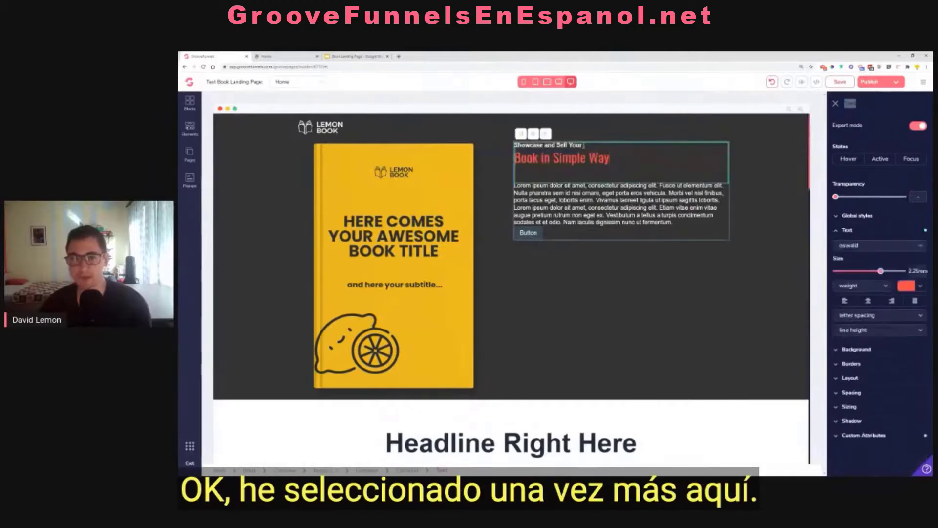
{"action": "left_click_drag", "start_coordinate": [584, 145], "coordinate": [514, 145]}
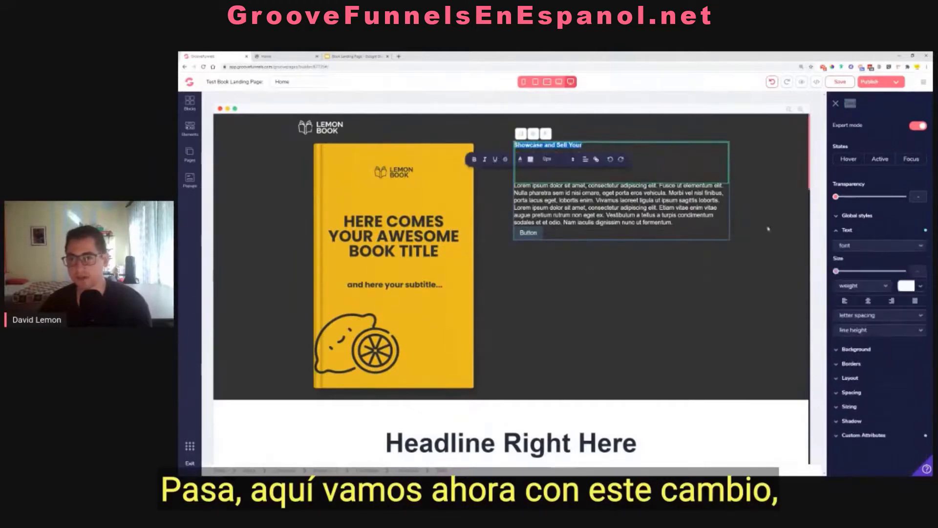
{"action": "left_click", "coordinate": [879, 246]}
{"action": "left_click", "coordinate": [862, 363]}
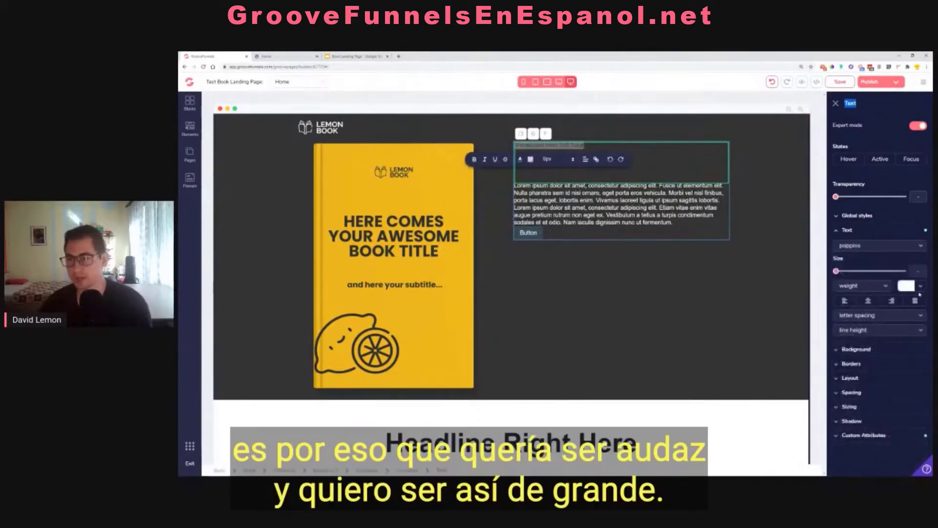
Step: Make the headline's first line, "Showcase and Sell Your", bold and enlarge it to 3rem
{"action": "left_click", "coordinate": [863, 286]}
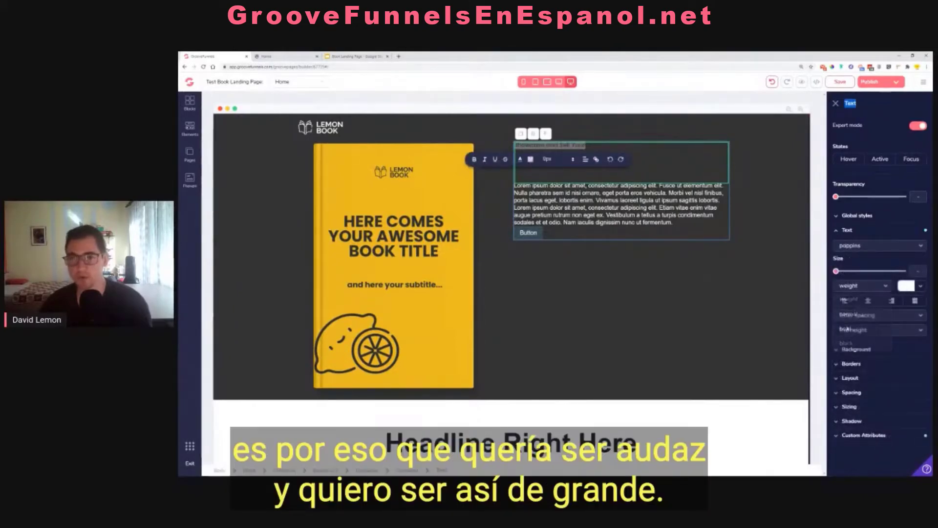
{"action": "left_click_drag", "start_coordinate": [837, 272], "coordinate": [886, 278]}
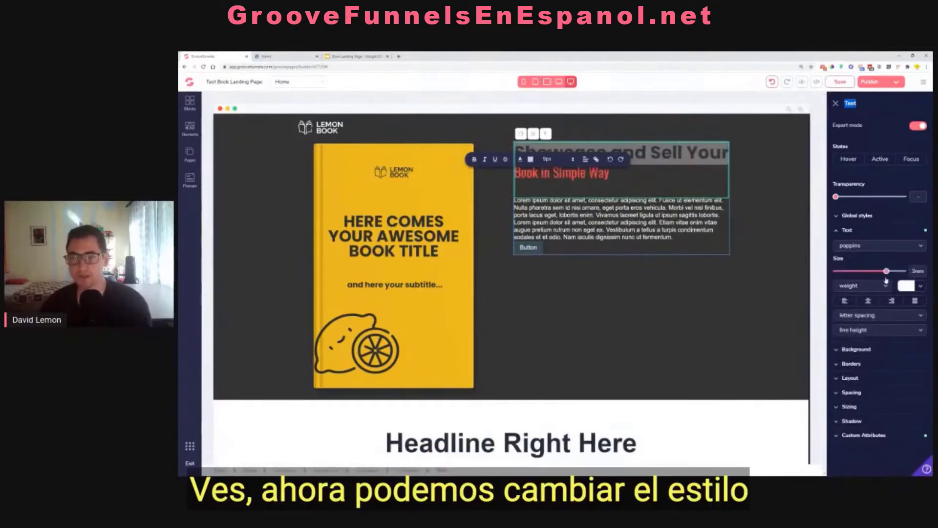
{"action": "left_click", "coordinate": [562, 192]}
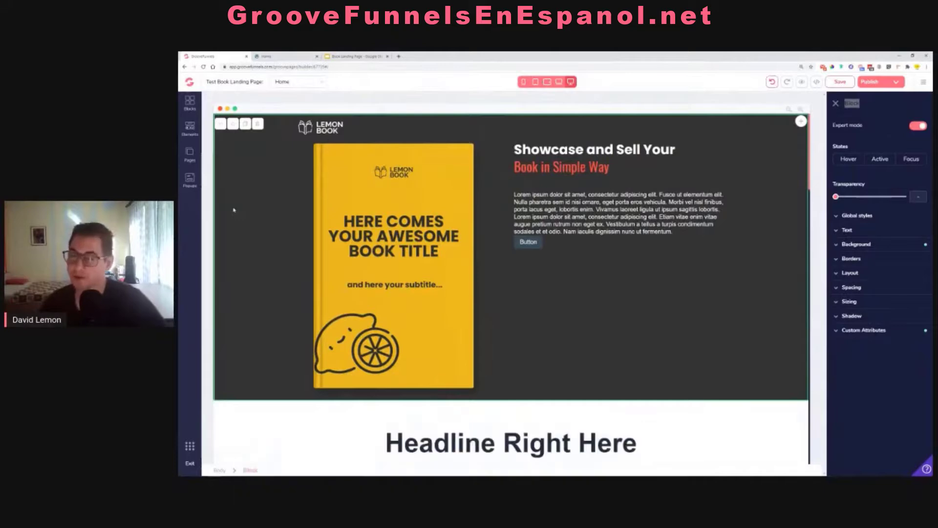
Step: Select both headline lines and set Poppins as the text font of the layout that surrounds them
{"action": "left_click_drag", "start_coordinate": [615, 169], "coordinate": [505, 150]}
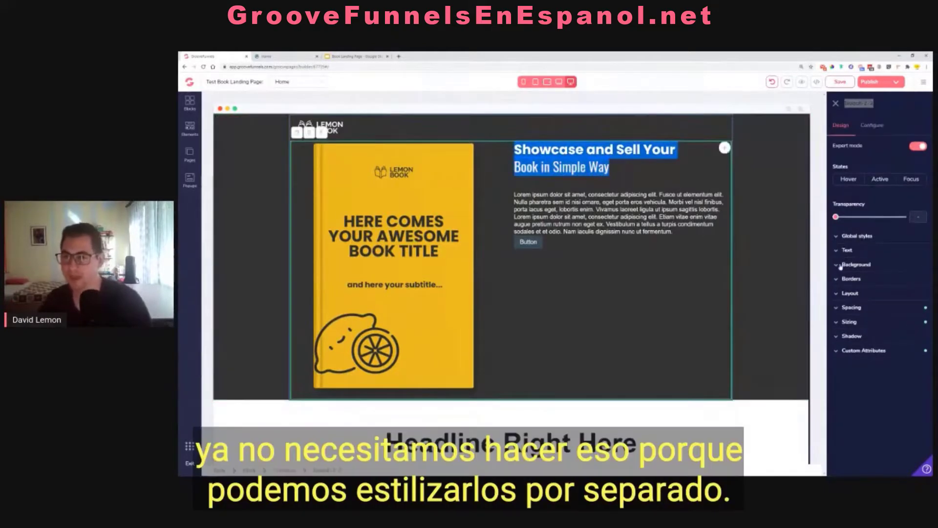
{"action": "left_click", "coordinate": [847, 250]}
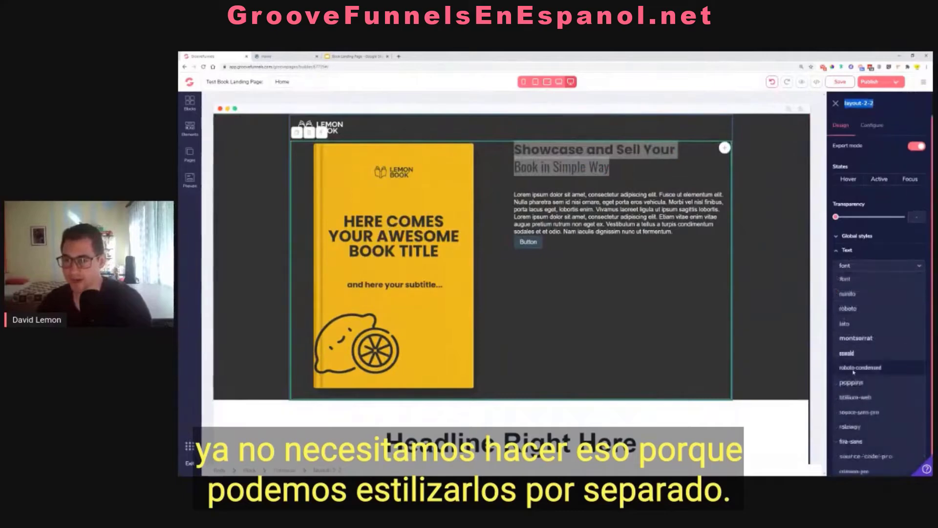
{"action": "left_click", "coordinate": [860, 383]}
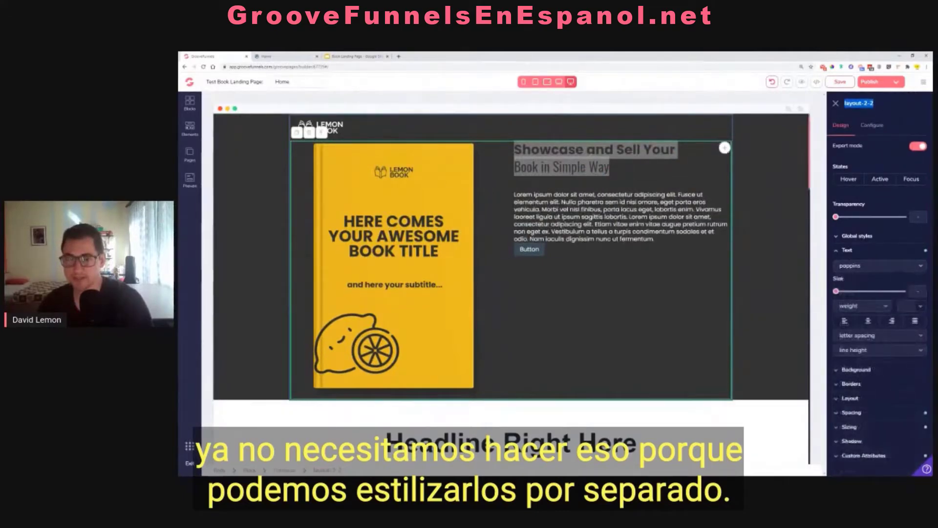
Step: Restyle the headline's second line, "Book in Simple Way", as bold white Poppins text
{"action": "triple_click", "coordinate": [594, 164]}
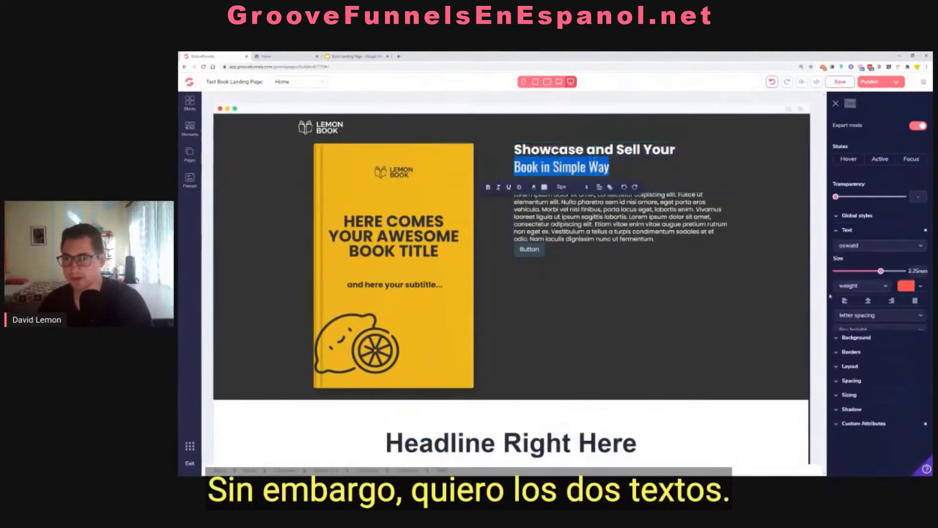
{"action": "left_click", "coordinate": [860, 245]}
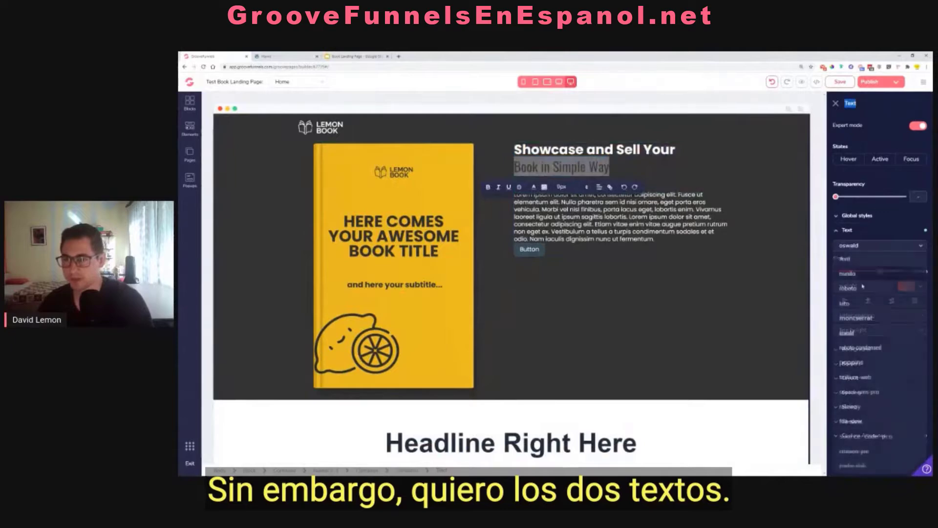
{"action": "left_click", "coordinate": [859, 361]}
{"action": "left_click", "coordinate": [869, 287]}
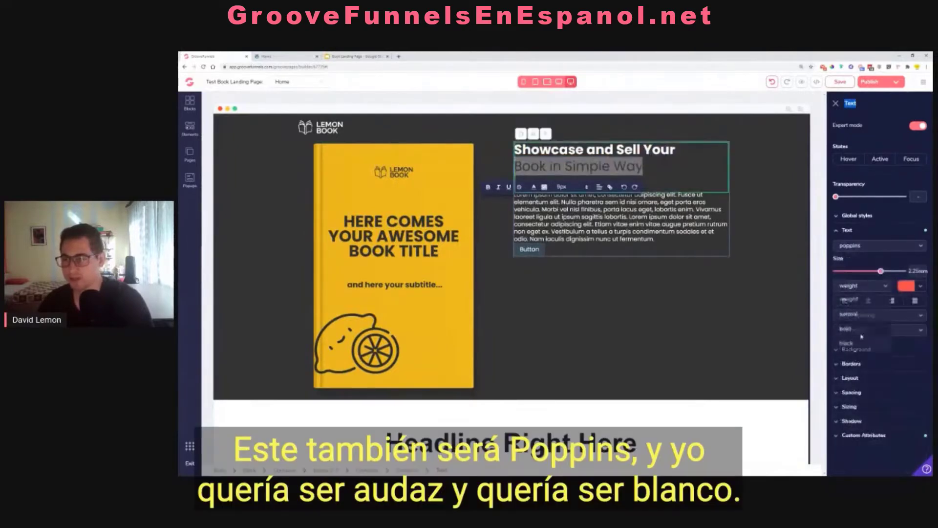
{"action": "left_click", "coordinate": [855, 329]}
{"action": "left_click", "coordinate": [920, 285]}
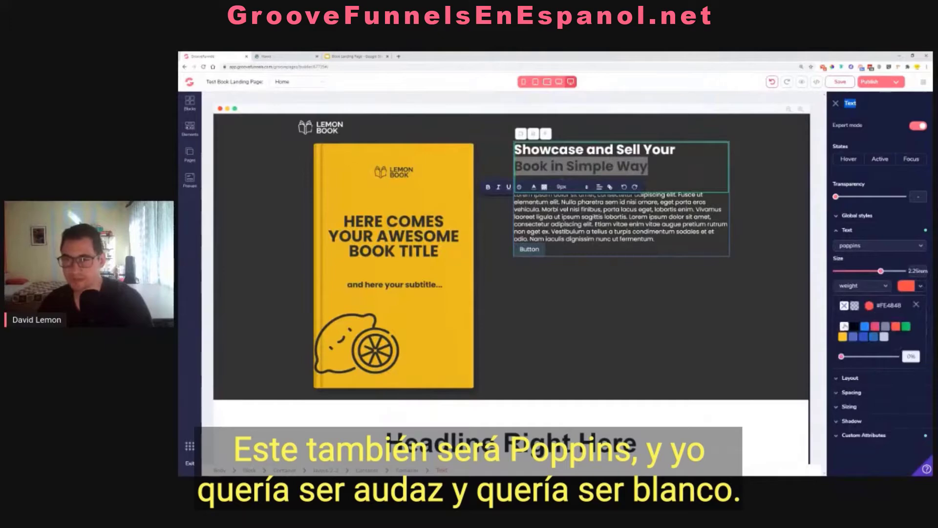
{"action": "left_click", "coordinate": [845, 326]}
Step: Select both headline lines together and enlarge them to 3rem
{"action": "left_click", "coordinate": [665, 169]}
{"action": "left_click_drag", "start_coordinate": [664, 168], "coordinate": [540, 150]}
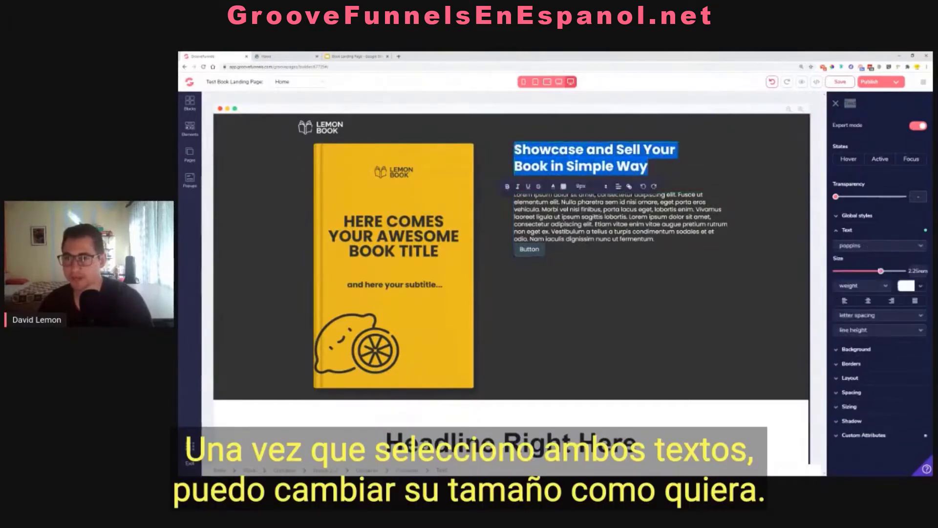
{"action": "mouse_move", "coordinate": [881, 272]}
{"action": "left_mouse_down"}
{"action": "mouse_move", "coordinate": [864, 274]}
{"action": "mouse_move", "coordinate": [905, 272]}
{"action": "mouse_move", "coordinate": [888, 276]}
{"action": "left_mouse_up"}
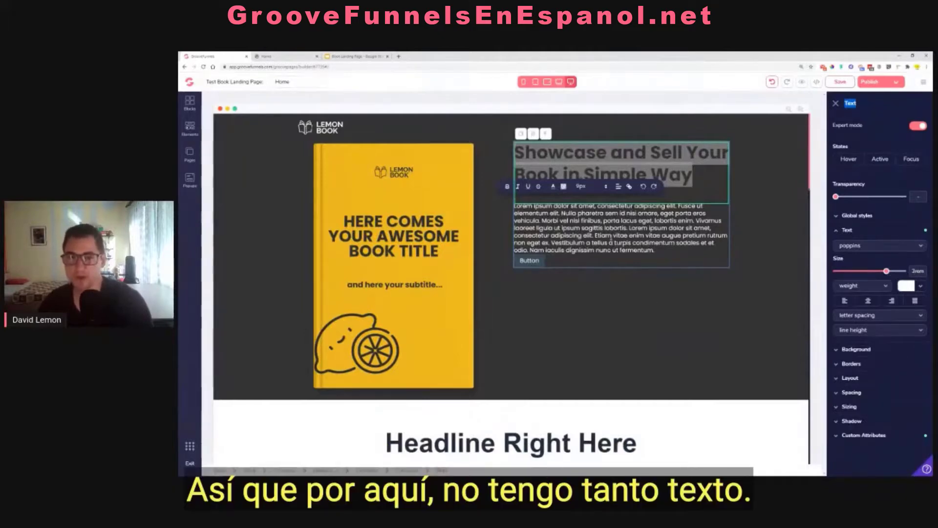
Step: Replace the paragraph below the headline with the shorter Lorem ipsum paragraph copied from the demo page
{"action": "left_click", "coordinate": [610, 239]}
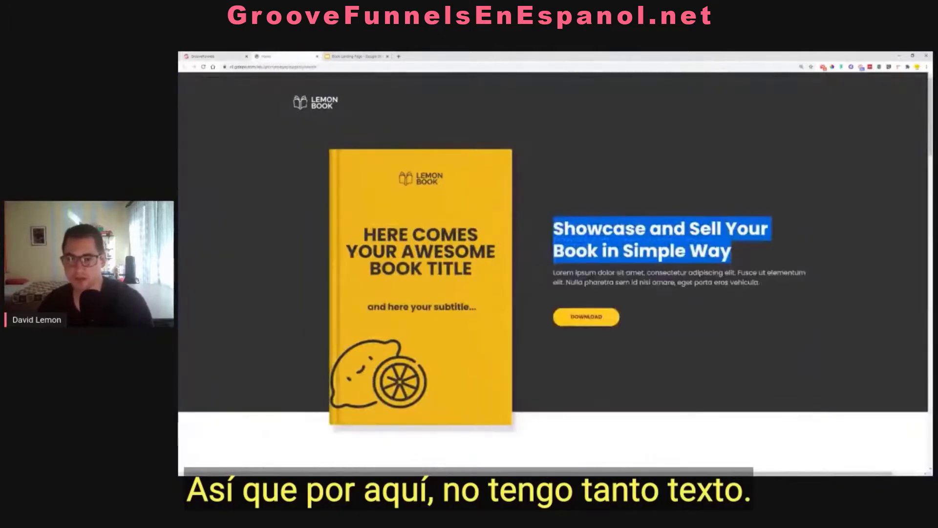
{"action": "left_click_drag", "start_coordinate": [760, 283], "coordinate": [577, 273]}
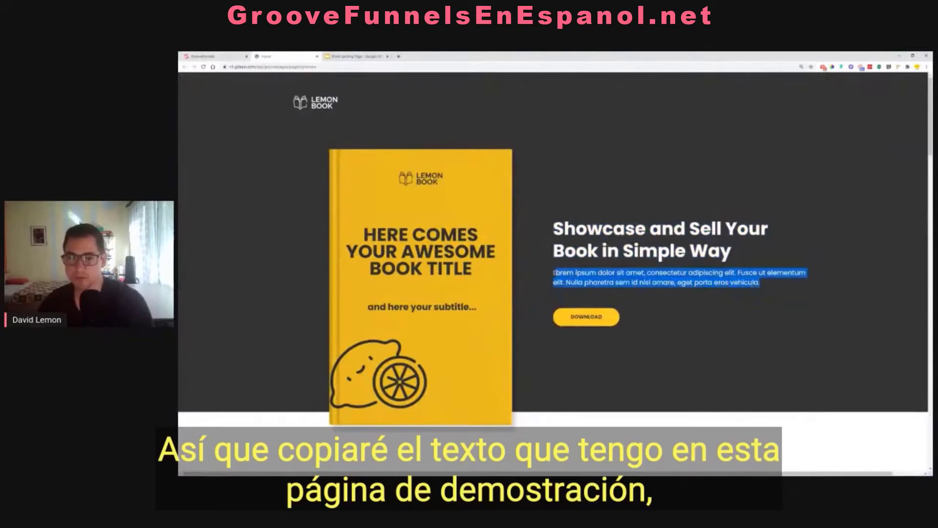
{"action": "right_click", "coordinate": [554, 272]}
{"action": "left_click", "coordinate": [569, 278]}
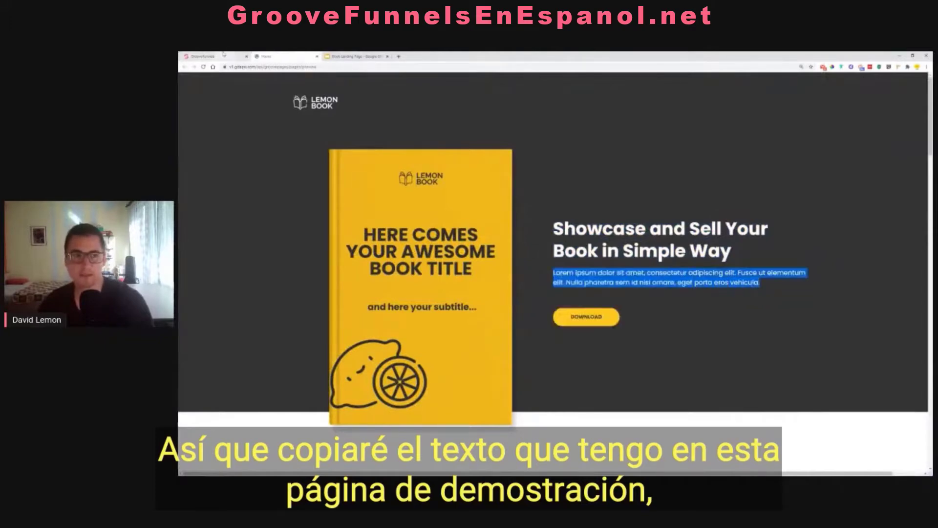
{"action": "left_click", "coordinate": [224, 55]}
{"action": "double_click", "coordinate": [595, 224]}
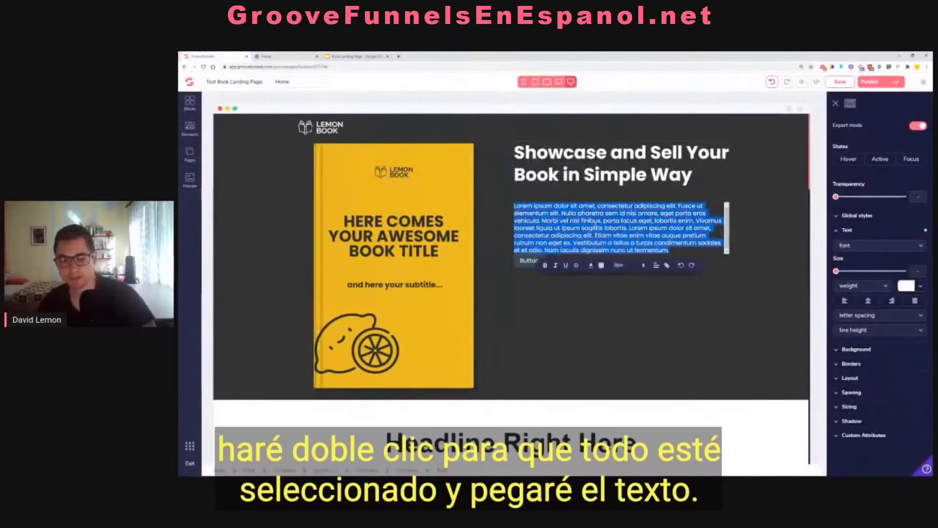
{"action": "type", "text": "Lorem ipsum dolor sit amet, consectetur adipiscing elit. Fusce ut elementum elit. Nulla pharetra sem id nisi ornare, eget porta eros vehicula."}
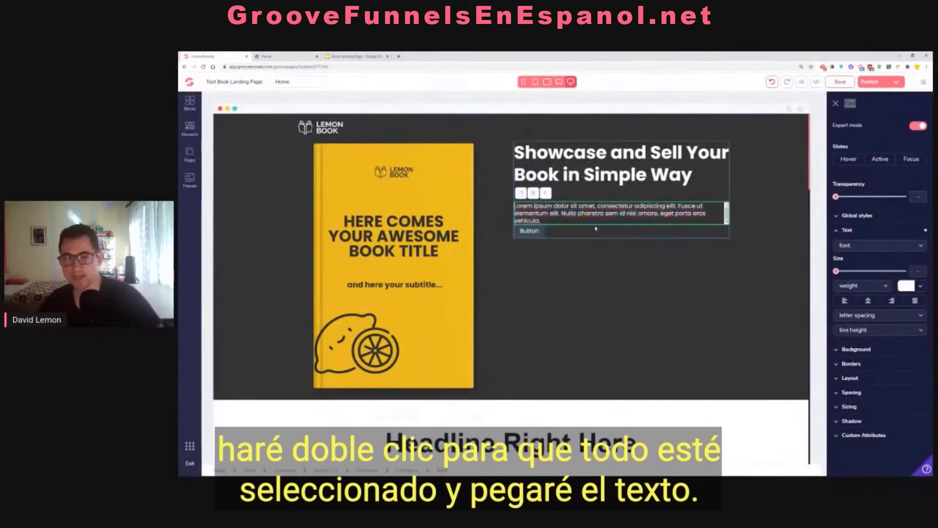
Step: Set the paragraph's font to Poppins and its color to the light gray #D3D8DE
{"action": "left_click", "coordinate": [872, 246]}
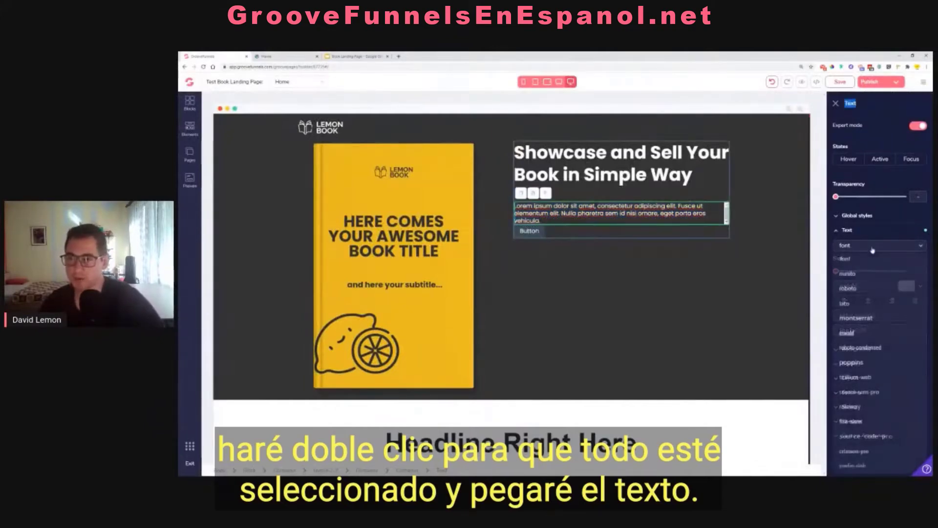
{"action": "left_click", "coordinate": [864, 364]}
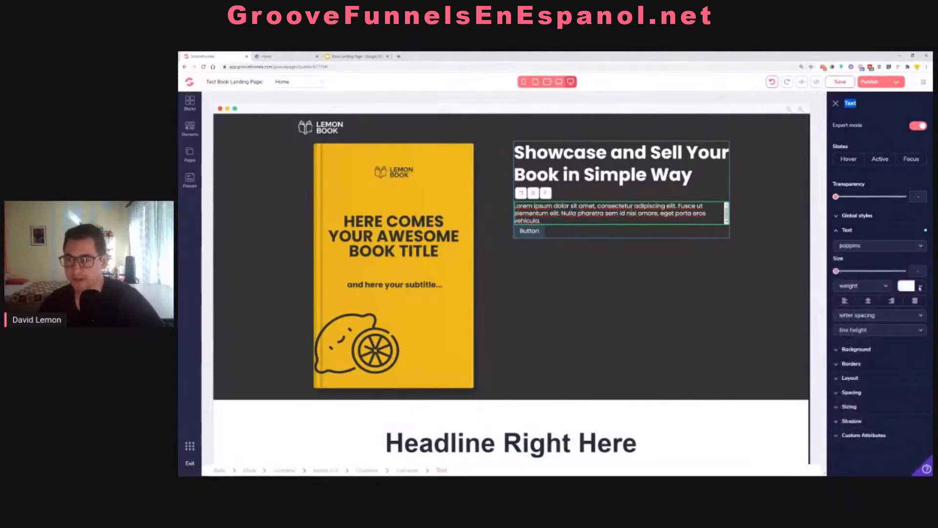
{"action": "left_click", "coordinate": [920, 286]}
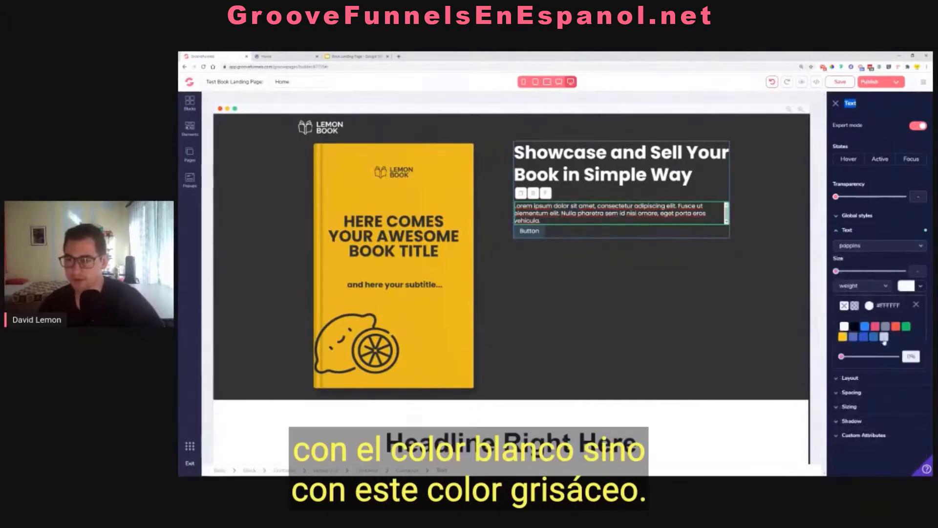
{"action": "mouse_move", "coordinate": [884, 342]}
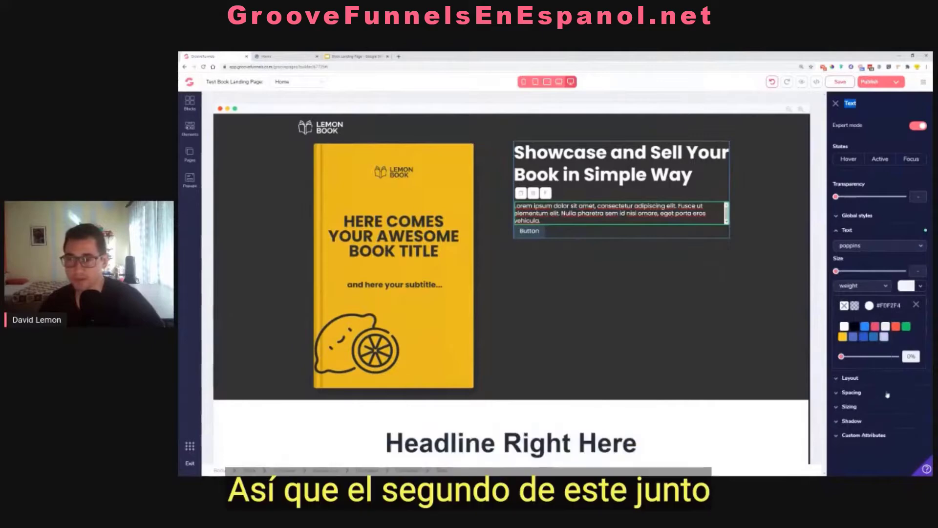
{"action": "left_click", "coordinate": [887, 386]}
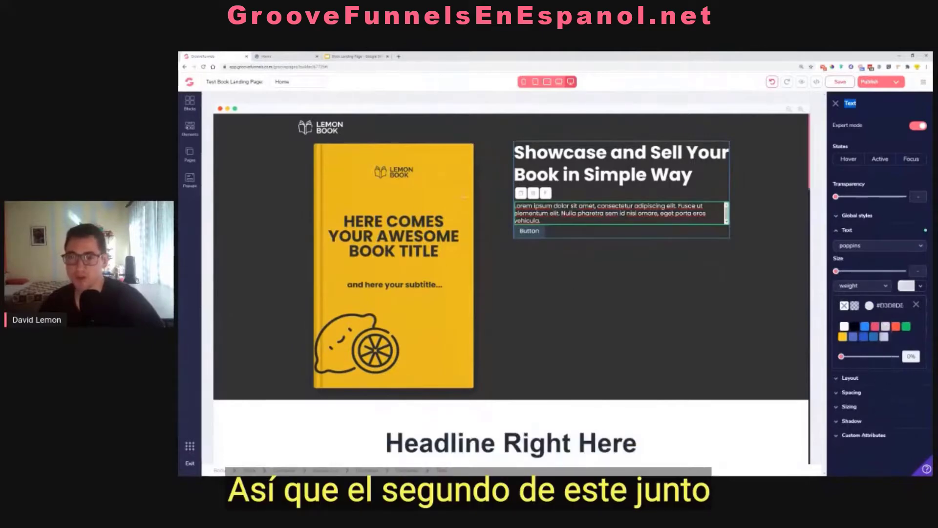
{"action": "mouse_move", "coordinate": [882, 327]}
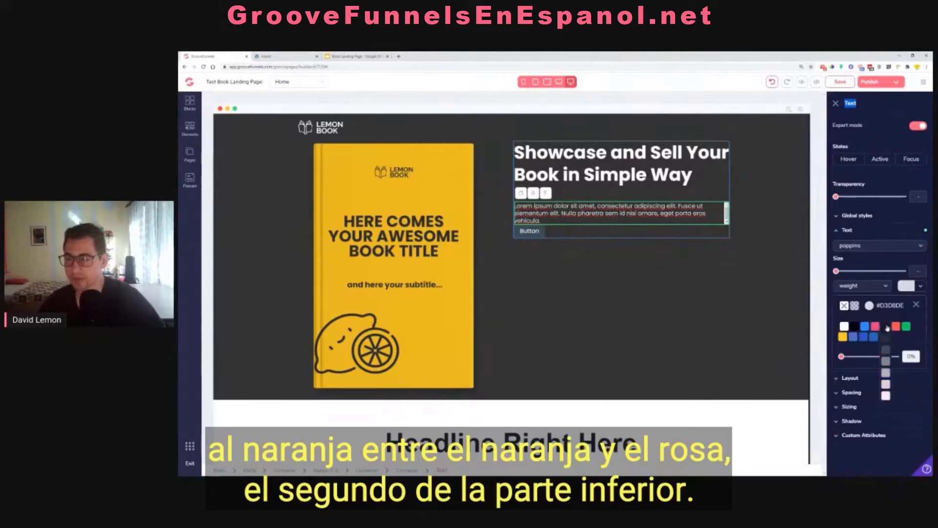
{"action": "left_click", "coordinate": [917, 305]}
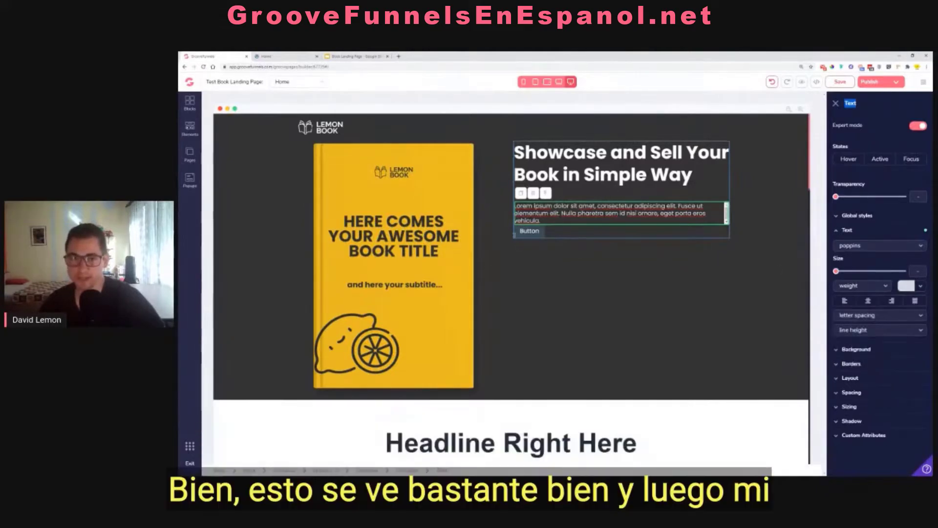
Step: Select the hero button and examine where the demo page reuses its Download button
{"action": "left_click", "coordinate": [529, 232]}
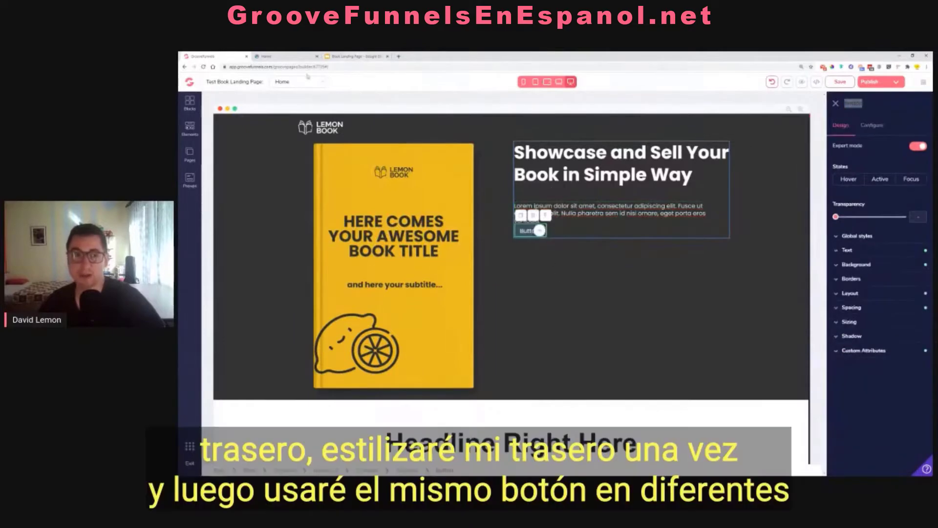
{"action": "left_click", "coordinate": [286, 56]}
{"action": "scroll", "coordinate": [629, 255], "scroll_direction": "down", "scroll_amount": 5}
{"action": "scroll", "coordinate": [629, 256], "scroll_direction": "down", "scroll_amount": 15}
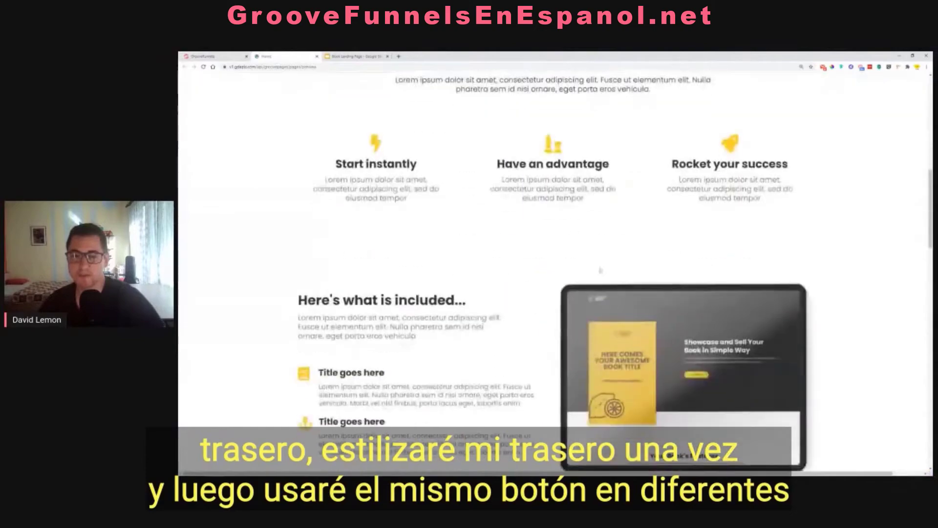
{"action": "scroll", "coordinate": [604, 273], "scroll_direction": "down", "scroll_amount": 3}
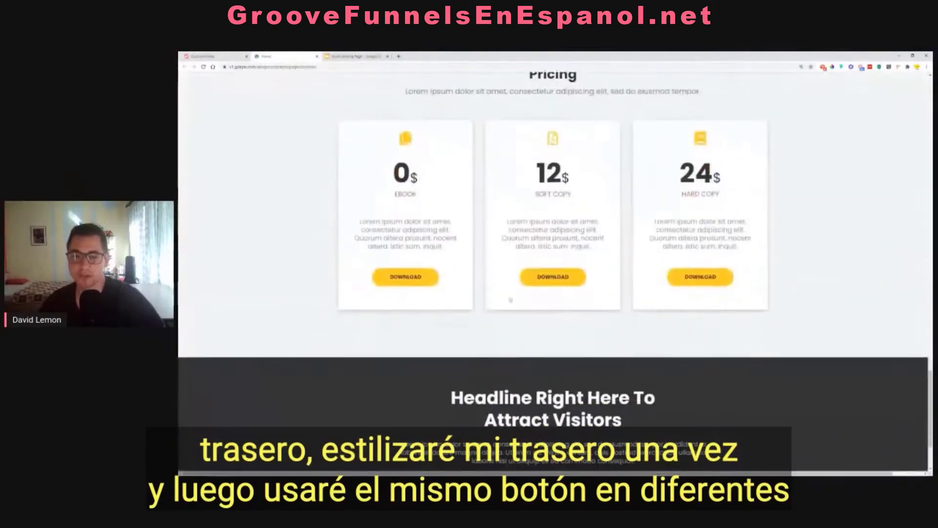
{"action": "scroll", "coordinate": [551, 395], "scroll_direction": "up", "scroll_amount": 12}
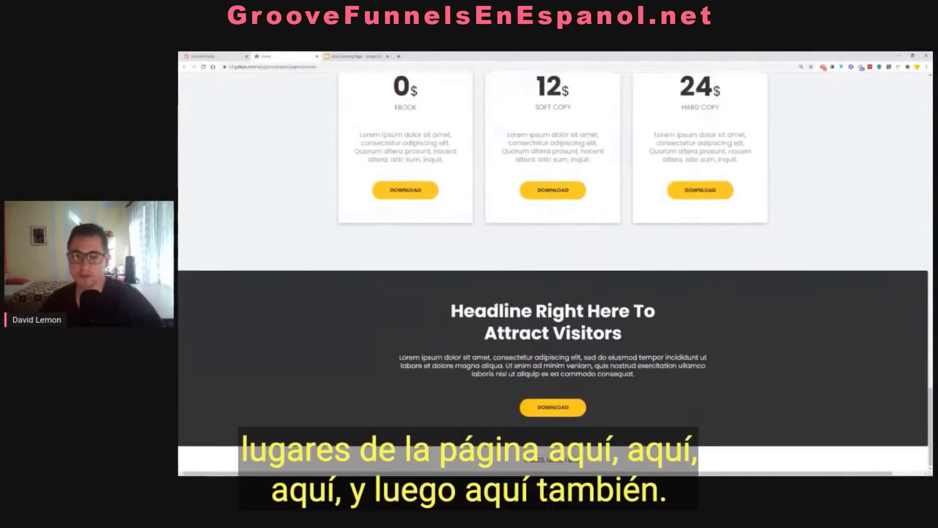
{"action": "left_click", "coordinate": [215, 57]}
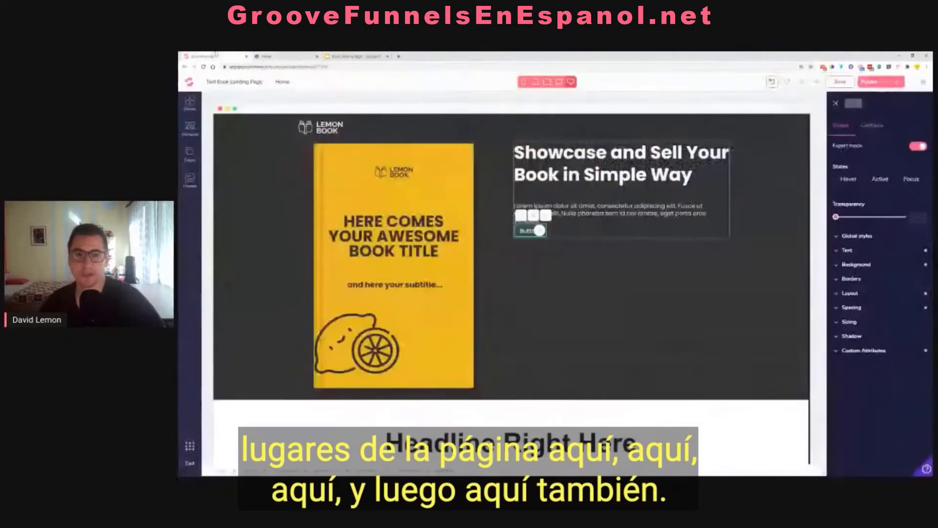
Step: Set the hero button's background color to the yellow #FFCC24
{"action": "left_click", "coordinate": [864, 267]}
{"action": "left_click", "coordinate": [901, 280]}
{"action": "mouse_move", "coordinate": [839, 333]}
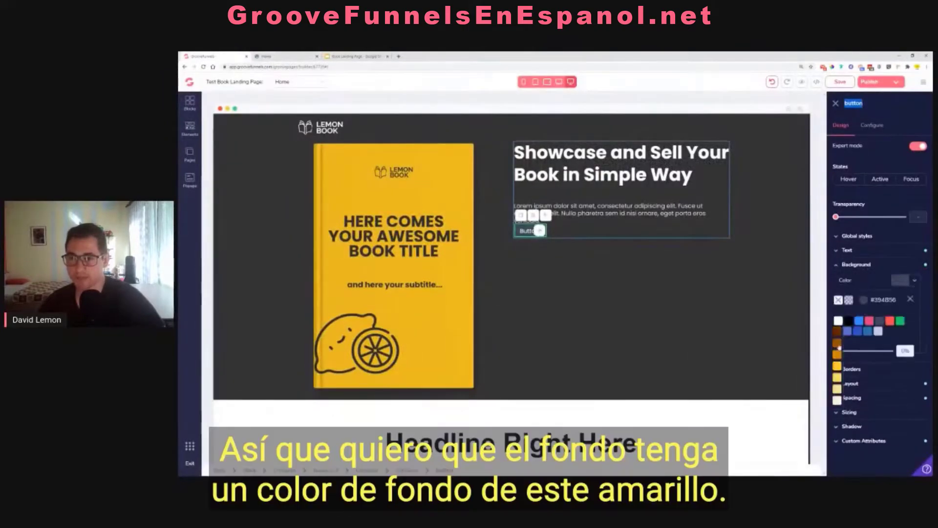
{"action": "left_click", "coordinate": [837, 367]}
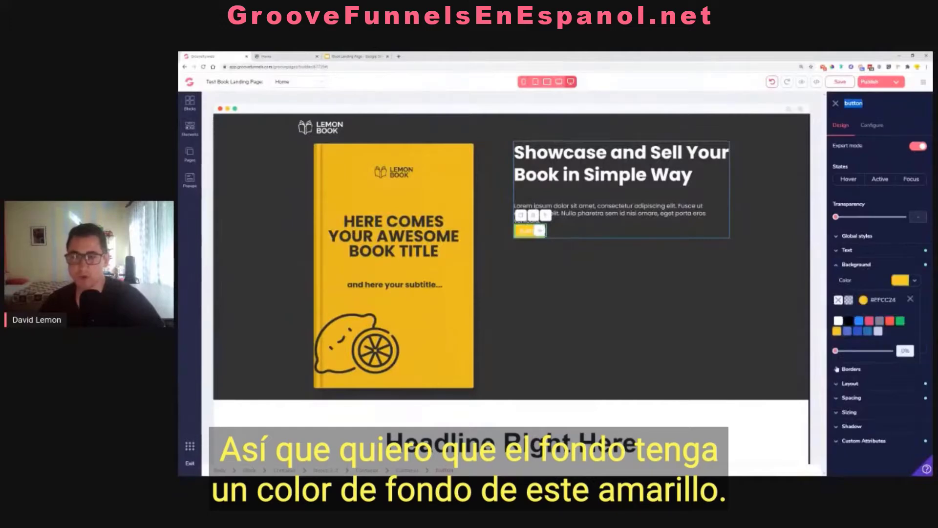
Step: Sample the book cover's yellow with the ColorPick Eyedropper and copy its hex code
{"action": "left_click", "coordinate": [832, 68]}
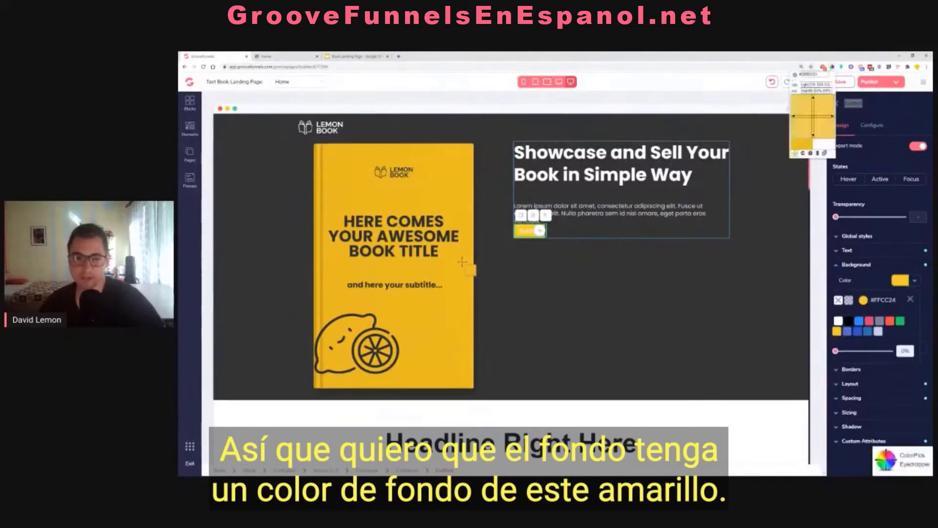
{"action": "left_click", "coordinate": [467, 265]}
{"action": "right_click", "coordinate": [480, 270]}
{"action": "left_click", "coordinate": [494, 275]}
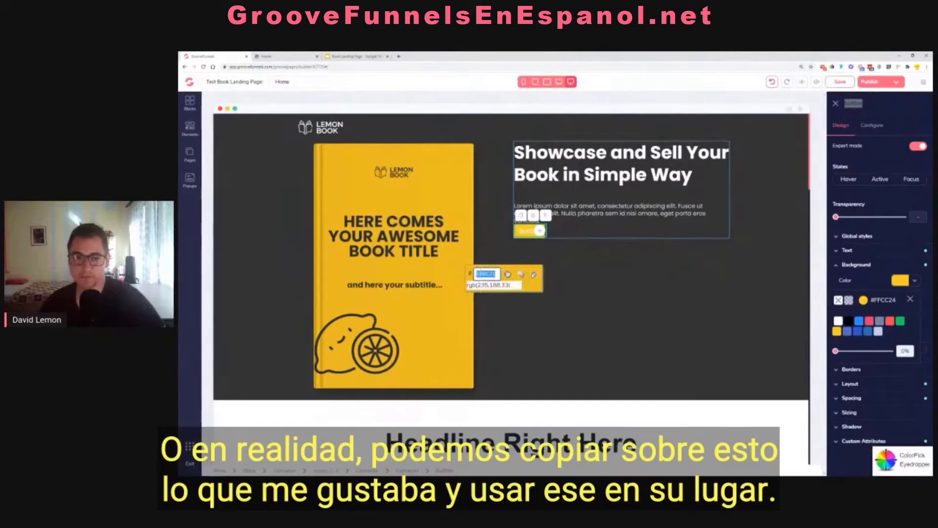
{"action": "left_click", "coordinate": [534, 274]}
Step: Replace the hero button's background color with the book cover's sampled yellow, #EBBC21
{"action": "left_click", "coordinate": [865, 301]}
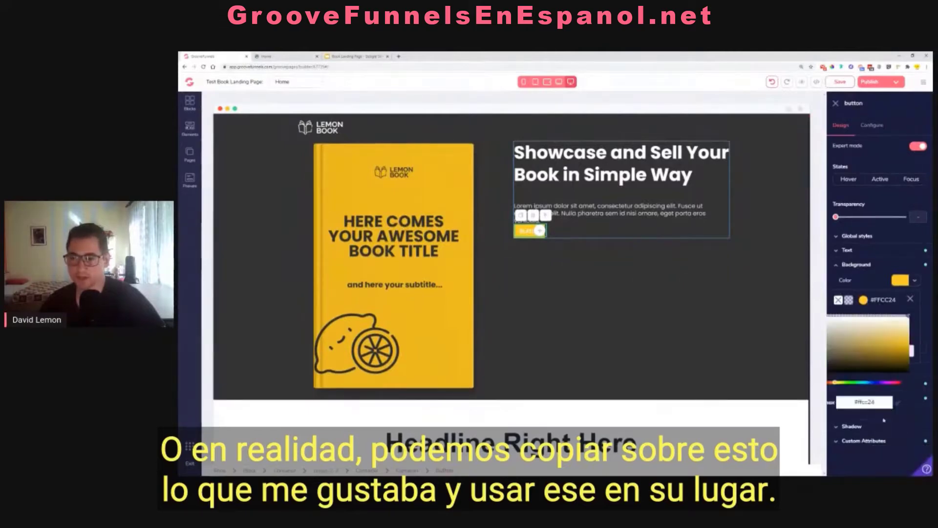
{"action": "double_click", "coordinate": [875, 403]}
{"action": "key", "text": "ctrl+v"}
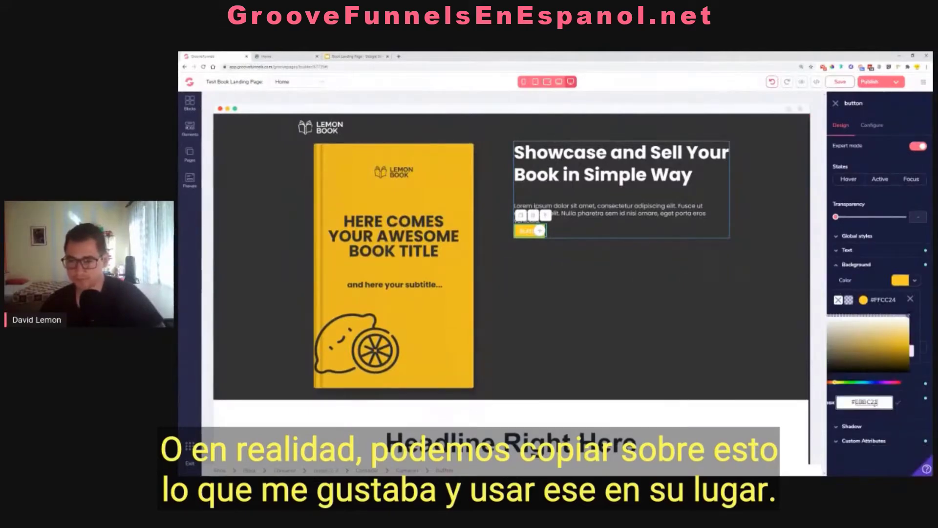
{"action": "left_click", "coordinate": [899, 403]}
{"action": "left_click", "coordinate": [910, 299]}
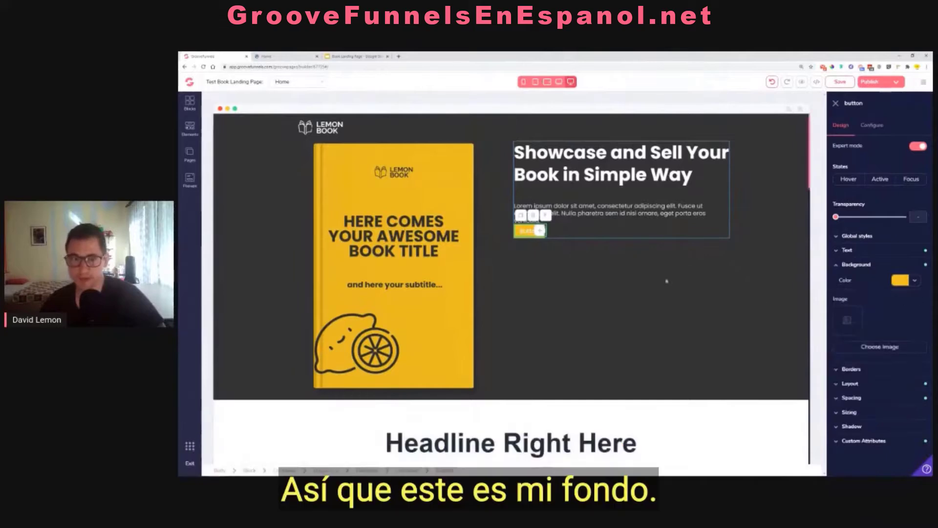
Step: Set the hero button's text font to Poppins with a bold weight
{"action": "left_click", "coordinate": [860, 251]}
{"action": "left_click", "coordinate": [860, 267]}
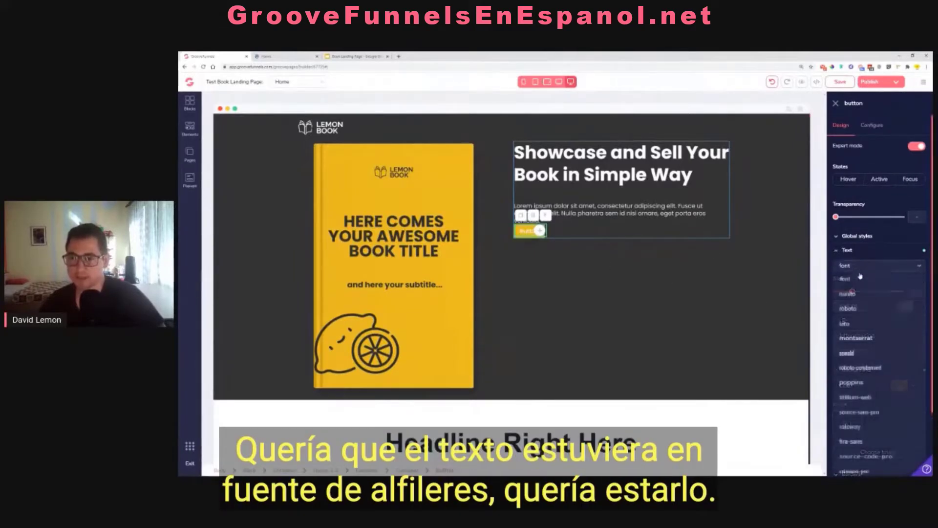
{"action": "left_click", "coordinate": [860, 360]}
{"action": "left_click", "coordinate": [860, 307]}
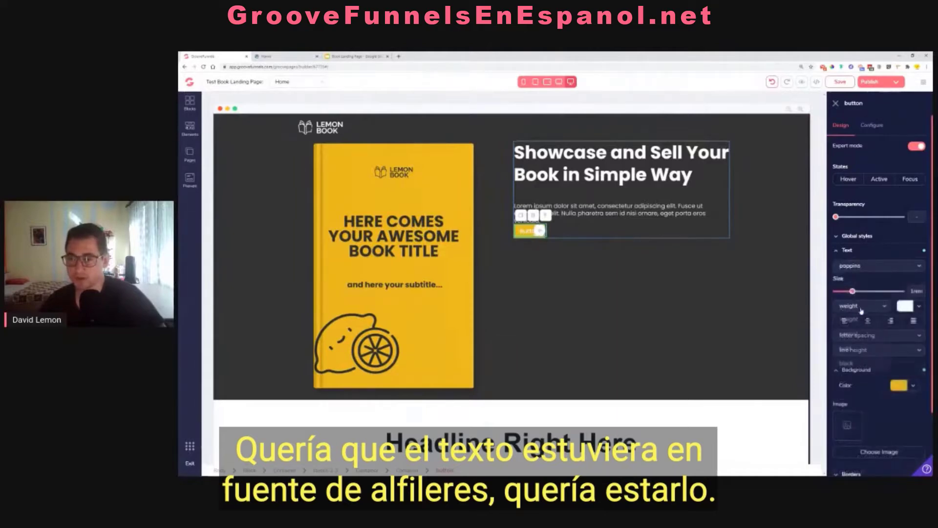
{"action": "left_click", "coordinate": [859, 348]}
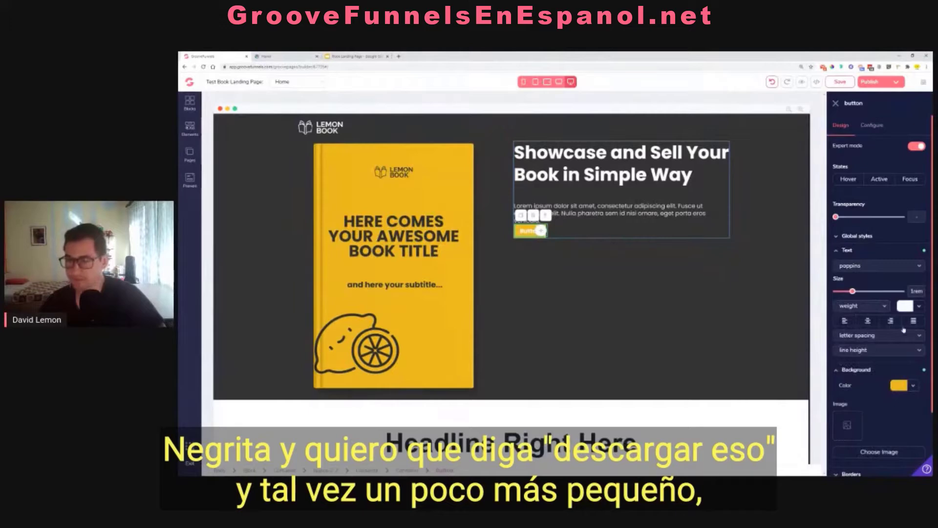
Step: Change the hero button's label to DOWNLOAD and update it
{"action": "left_click", "coordinate": [868, 126]}
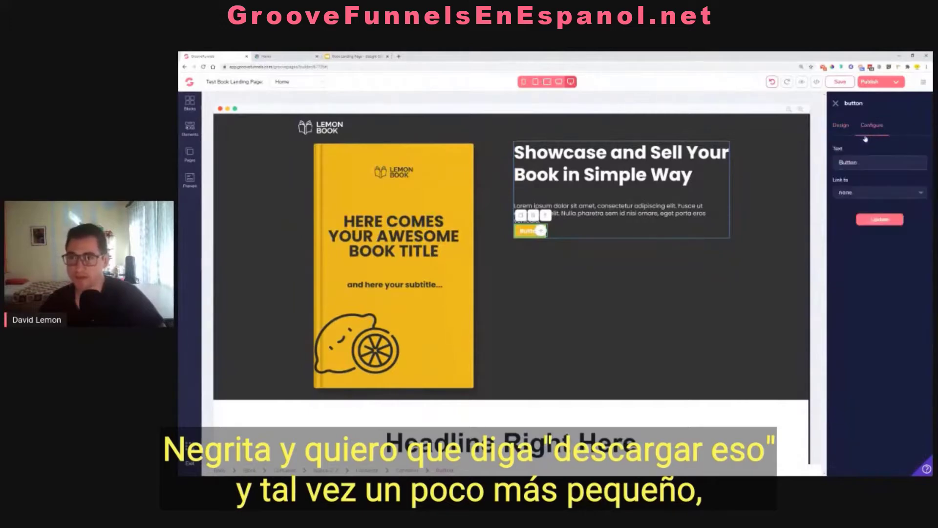
{"action": "left_click_drag", "start_coordinate": [860, 163], "coordinate": [827, 167]}
{"action": "type", "text": "DO"}
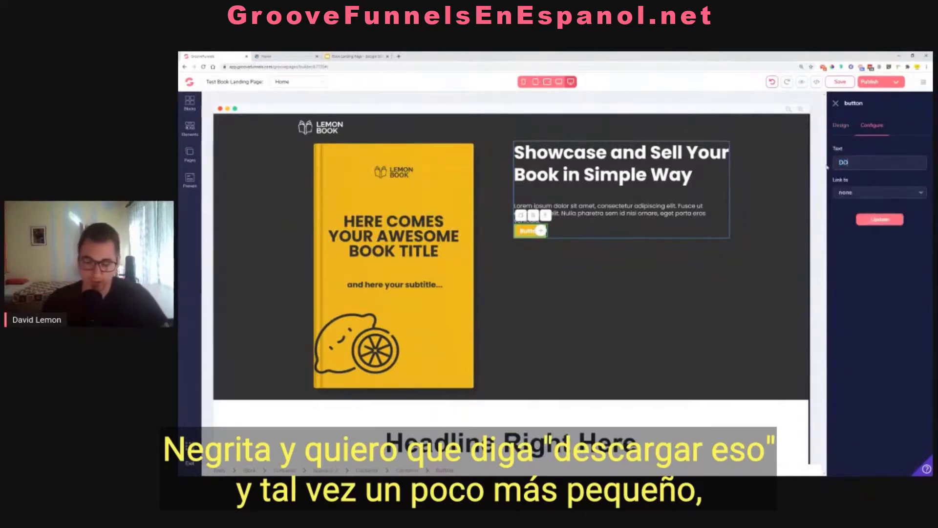
{"action": "type", "text": "WNLOAD"}
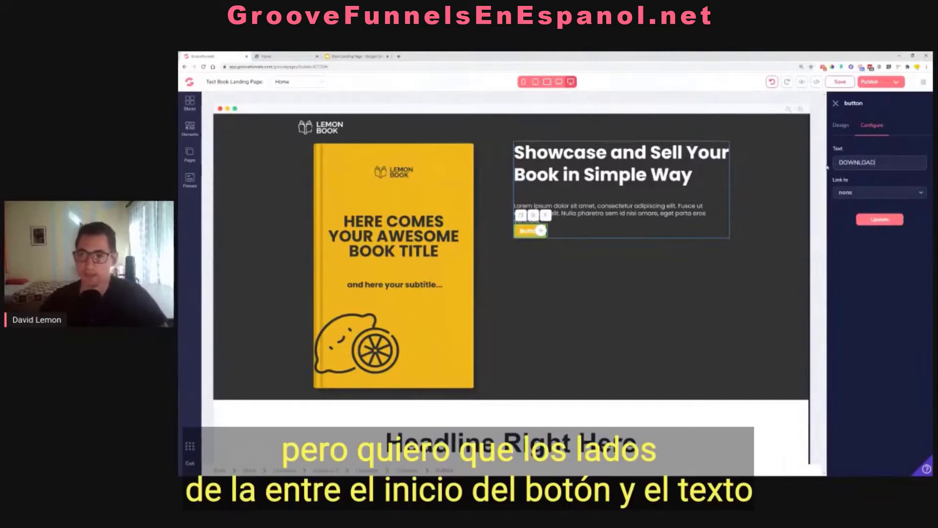
{"action": "left_click", "coordinate": [874, 219]}
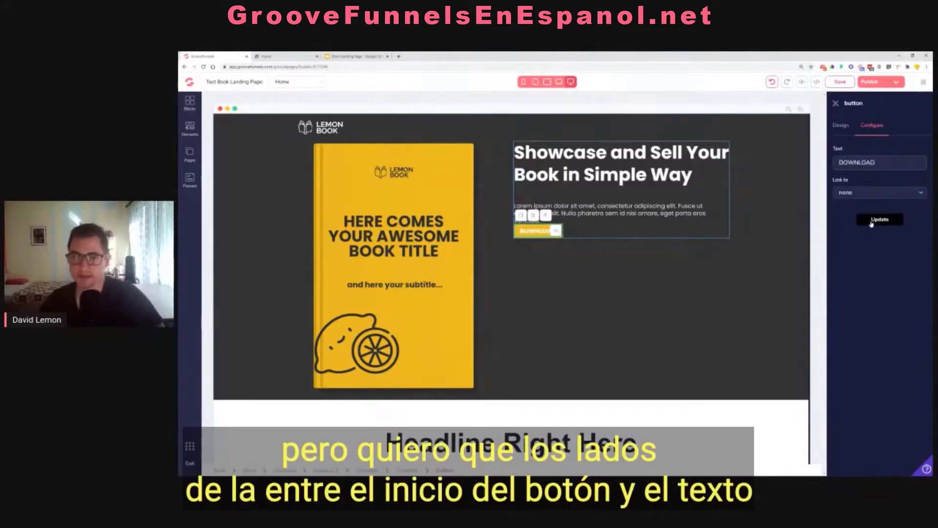
Step: Reduce the DOWNLOAD button's text size to 0.875rem
{"action": "left_click", "coordinate": [849, 127]}
{"action": "left_click_drag", "start_coordinate": [853, 296], "coordinate": [849, 295]}
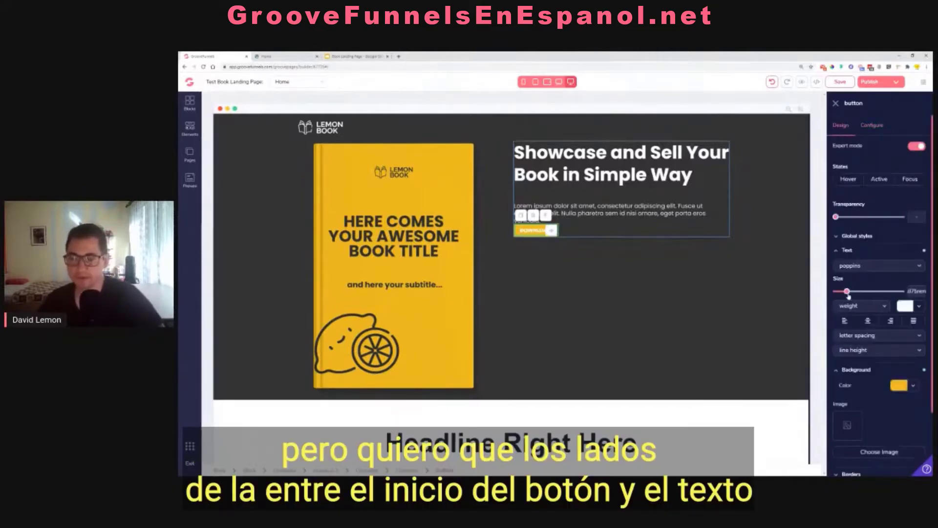
{"action": "left_click", "coordinate": [842, 252]}
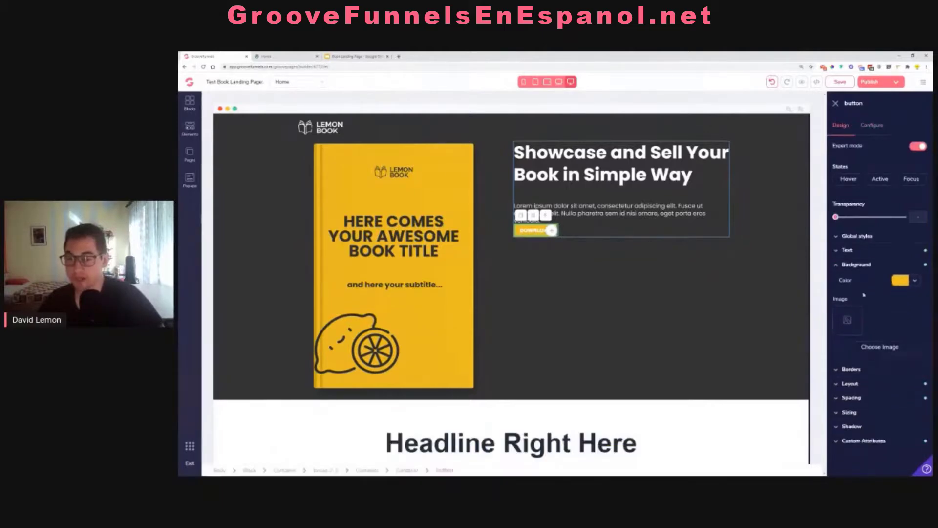
Step: Set the DOWNLOAD button's left and right padding to 2rem
{"action": "left_click", "coordinate": [864, 398]}
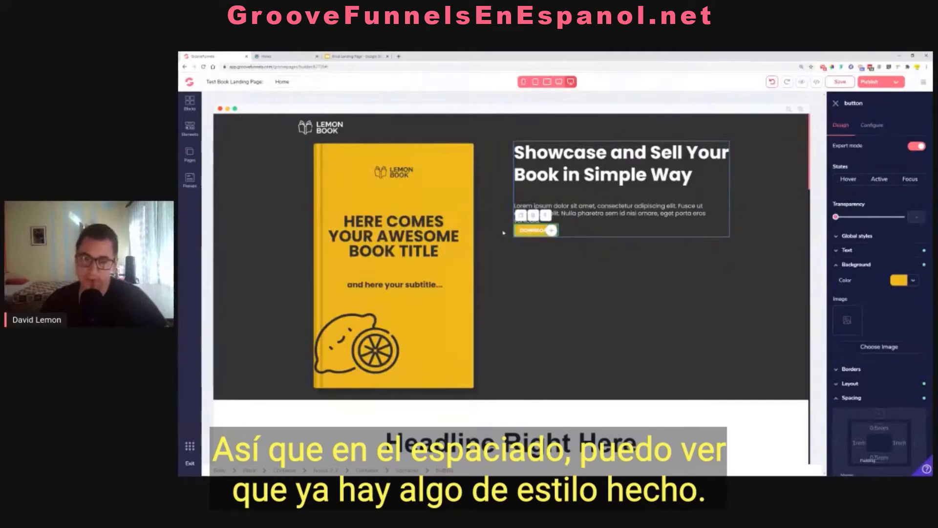
{"action": "scroll", "coordinate": [877, 385], "scroll_direction": "down", "scroll_amount": 1}
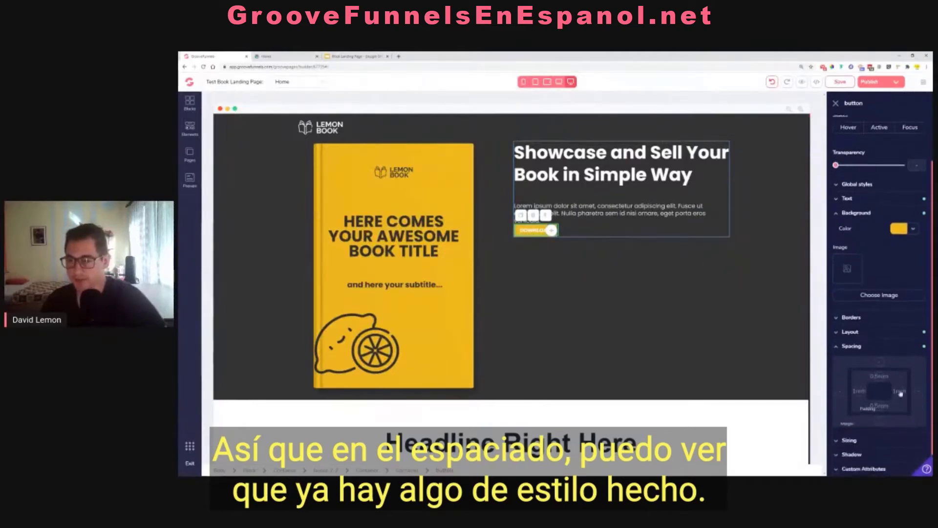
{"action": "left_click", "coordinate": [858, 391]}
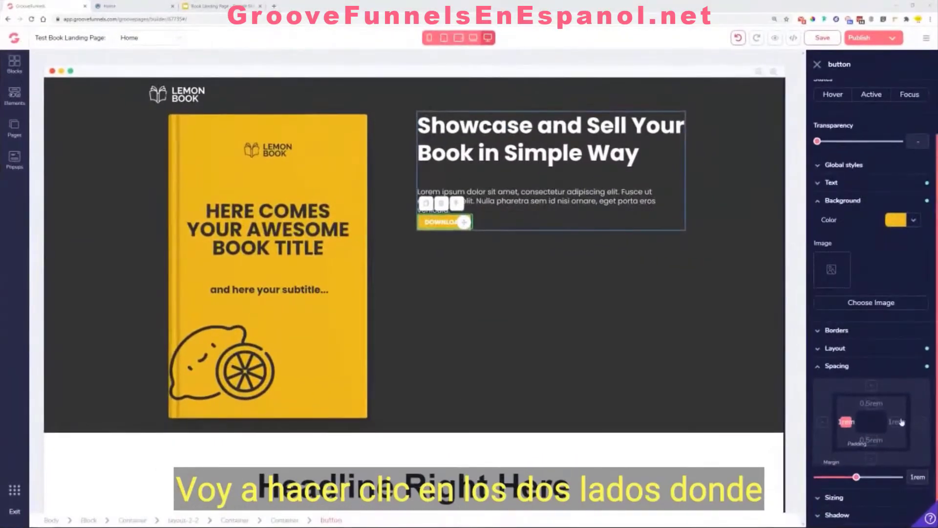
{"action": "left_click", "coordinate": [902, 421]}
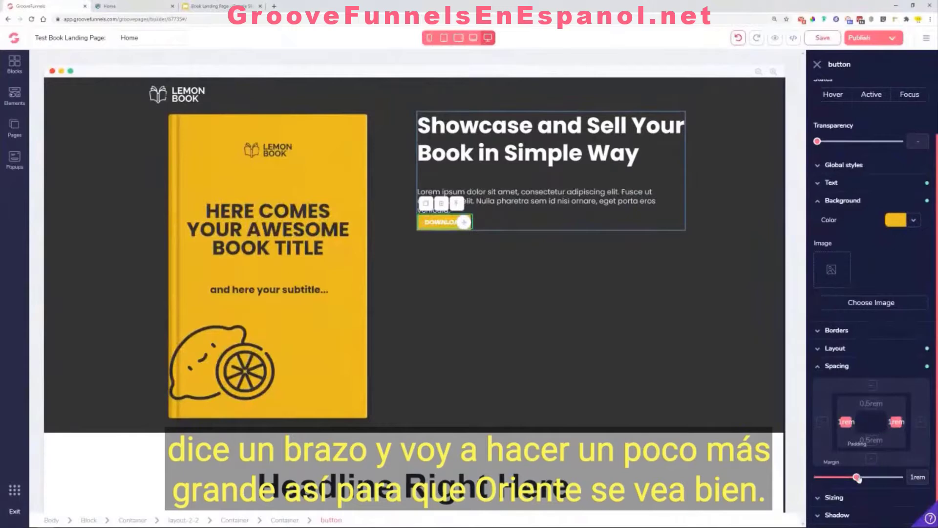
{"action": "left_click_drag", "start_coordinate": [857, 478], "coordinate": [870, 483]}
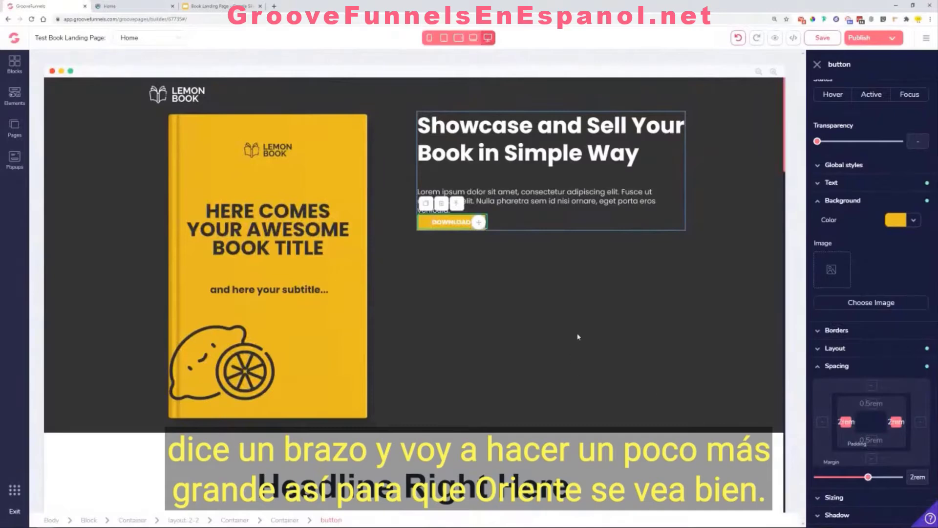
Step: Set the DOWNLOAD button's top and bottom padding to 0.75rem
{"action": "left_click", "coordinate": [874, 441]}
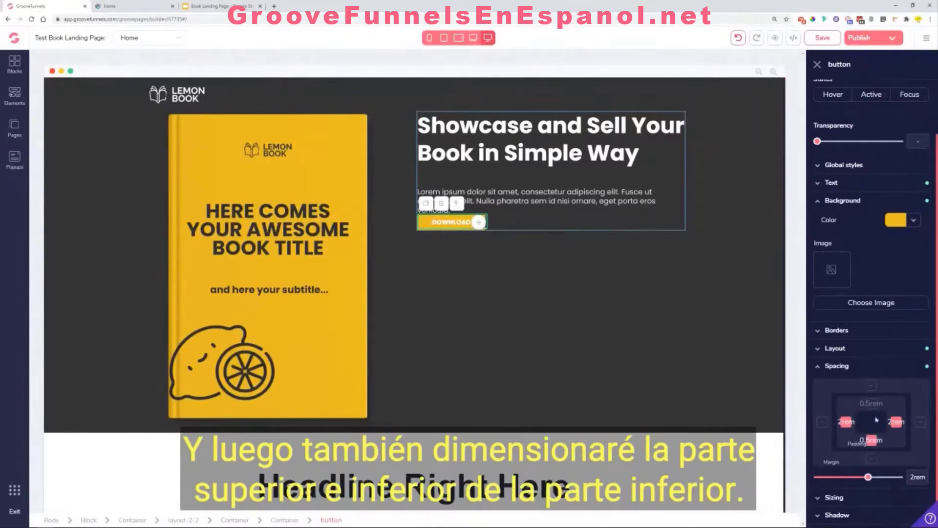
{"action": "left_click", "coordinate": [875, 404]}
{"action": "left_click", "coordinate": [847, 422]}
{"action": "left_click", "coordinate": [896, 422]}
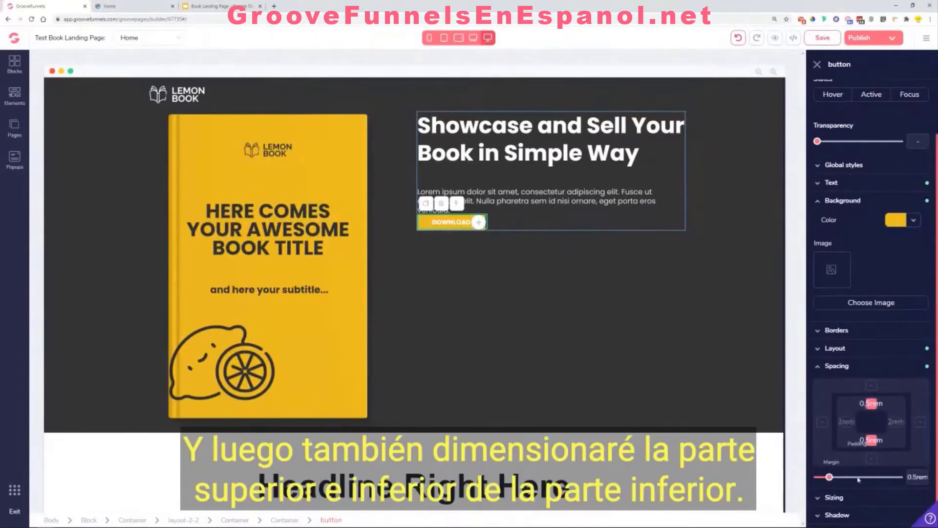
{"action": "left_click_drag", "start_coordinate": [832, 481], "coordinate": [836, 484]}
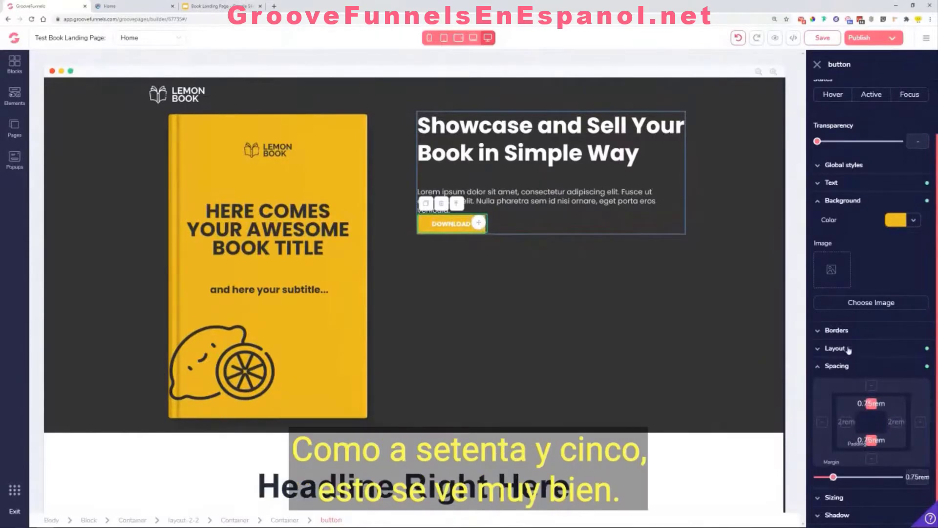
Step: Fully round the DOWNLOAD button's corners with a radius of 9999px
{"action": "left_click", "coordinate": [836, 331]}
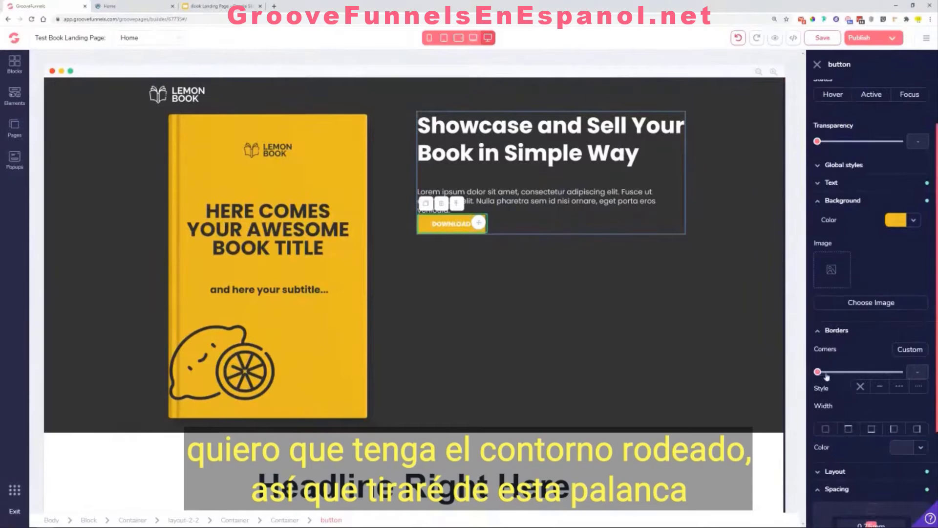
{"action": "left_click_drag", "start_coordinate": [826, 376], "coordinate": [908, 383]}
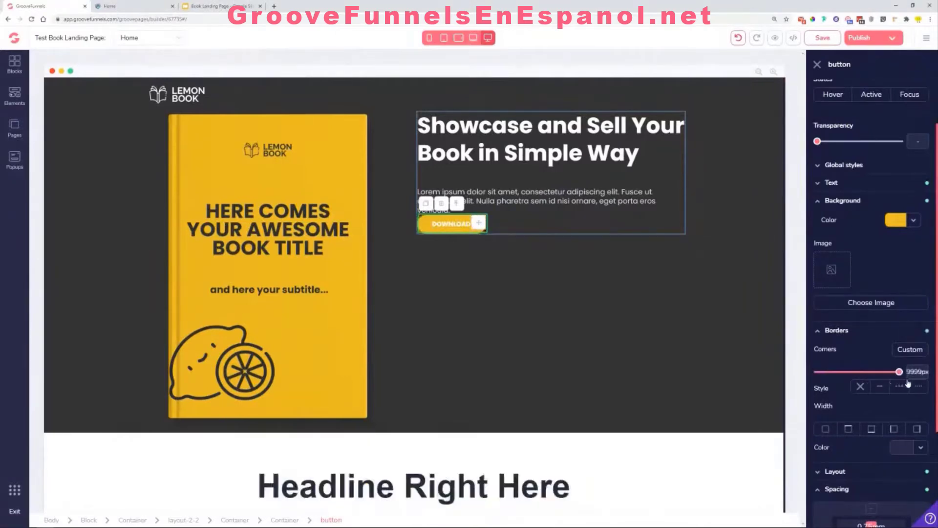
{"action": "left_click", "coordinate": [548, 254]}
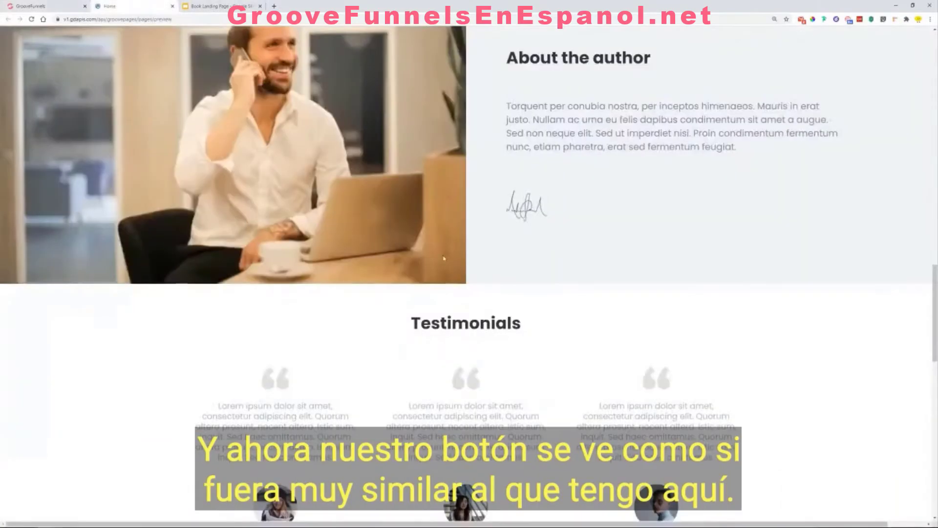
Step: Compare the DOWNLOAD button with the one on the demo page and set its text color to #333333
{"action": "scroll", "coordinate": [565, 267], "scroll_direction": "up", "scroll_amount": 3}
{"action": "scroll", "coordinate": [565, 266], "scroll_direction": "up", "scroll_amount": 15}
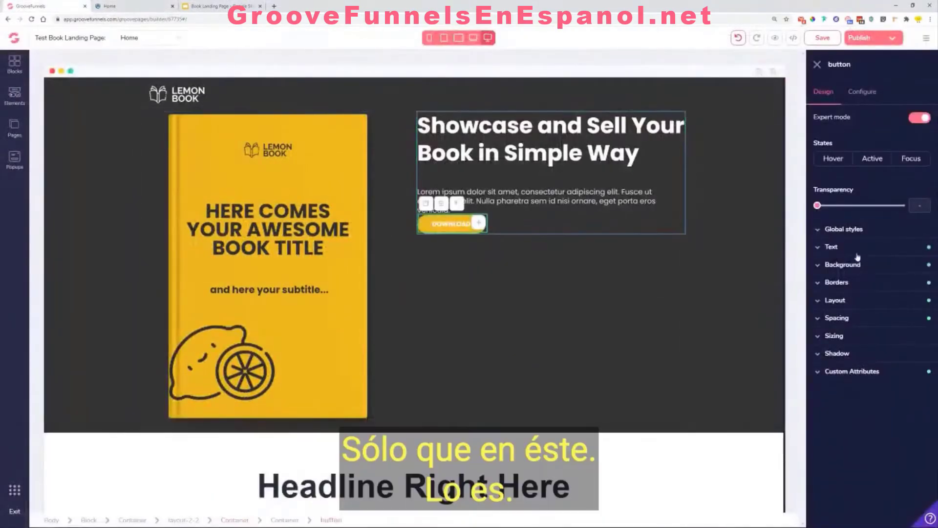
{"action": "left_click", "coordinate": [856, 250]}
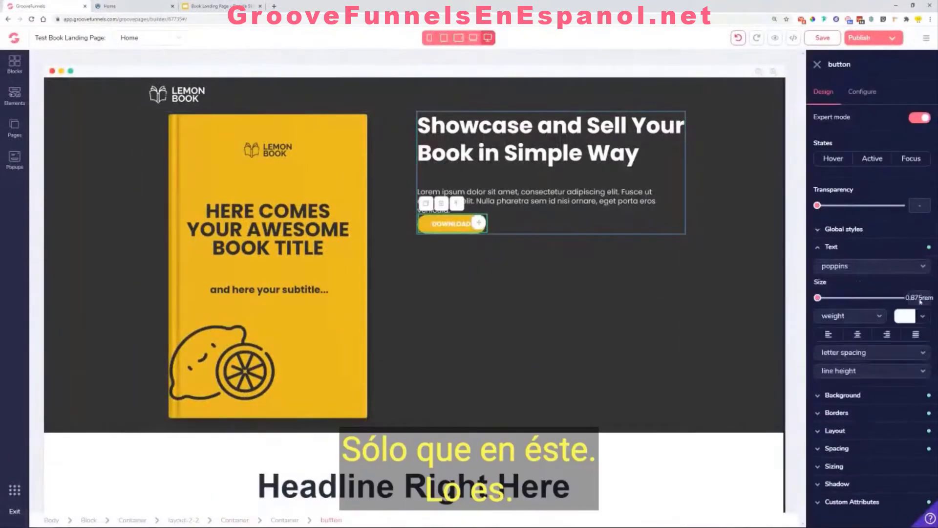
{"action": "left_click", "coordinate": [922, 316]}
{"action": "left_click", "coordinate": [859, 342]}
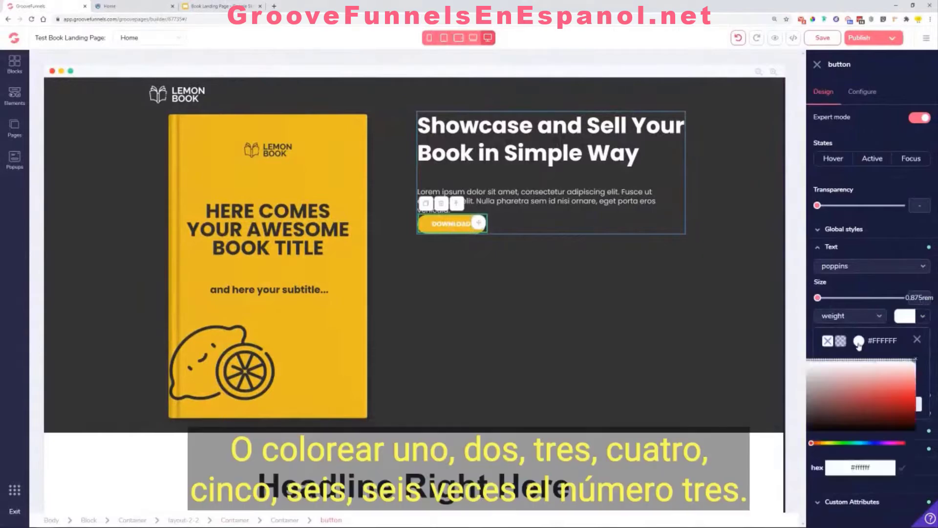
{"action": "double_click", "coordinate": [859, 465]}
{"action": "type", "text": "333333"}
{"action": "left_click", "coordinate": [902, 469]}
{"action": "left_click", "coordinate": [917, 339]}
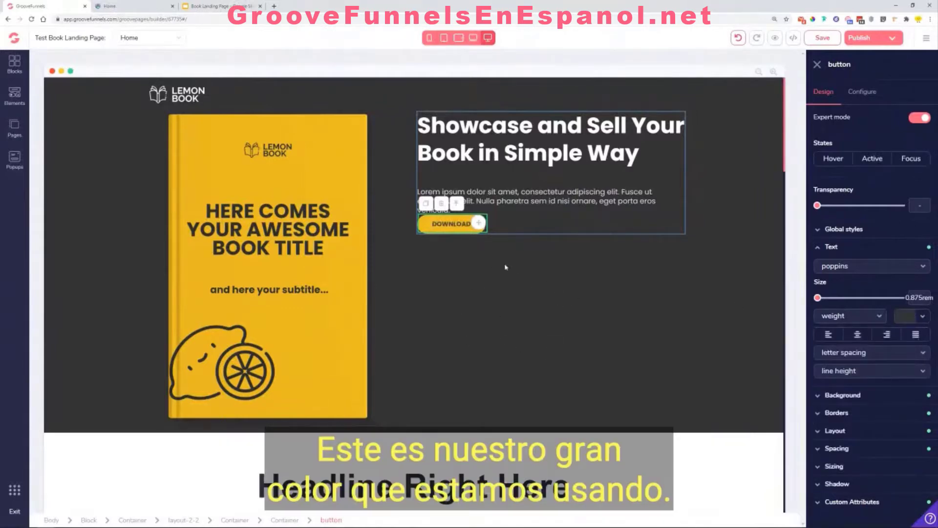
{"action": "left_click", "coordinate": [543, 299]}
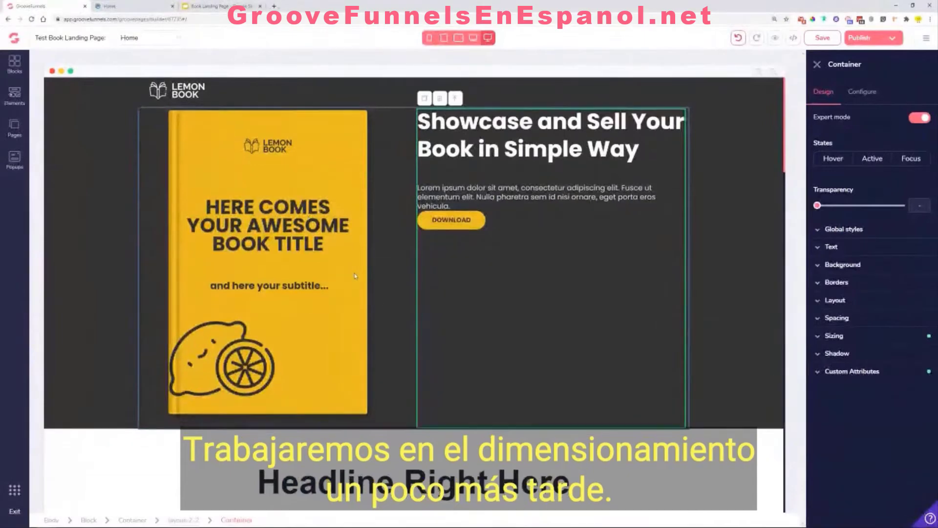
{"action": "scroll", "coordinate": [361, 264], "scroll_direction": "down", "scroll_amount": 5}
{"action": "scroll", "coordinate": [360, 265], "scroll_direction": "down", "scroll_amount": 2}
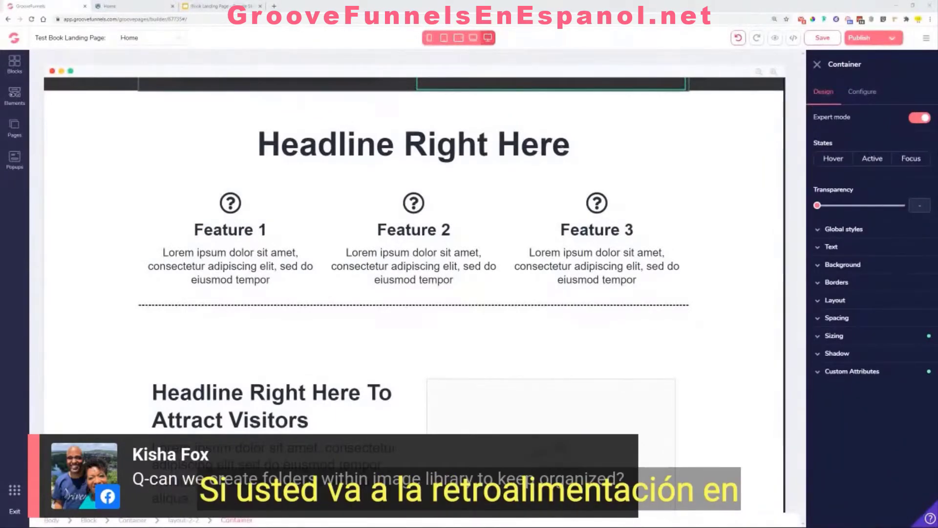
Step: Look up "library" among the GroovePages feature requests on feedback.groovefunnels.com and return to the hero section in the page builder
{"action": "left_click", "coordinate": [274, 7]}
{"action": "type", "text": "feedback"}
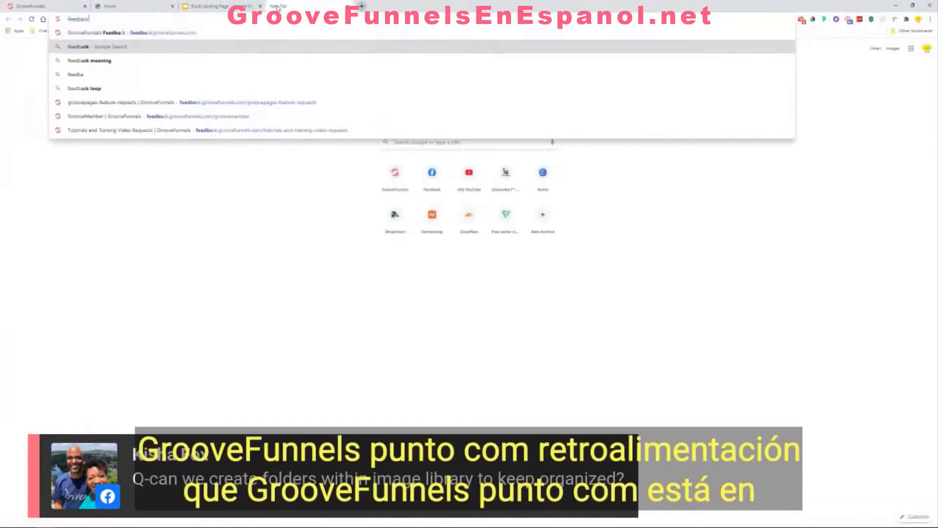
{"action": "key", "text": "Return"}
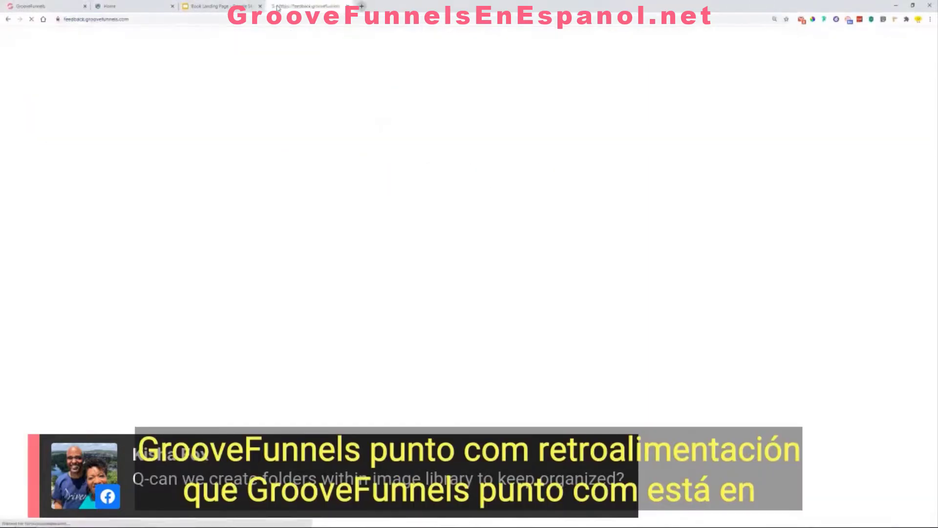
{"action": "left_click", "coordinate": [469, 131]}
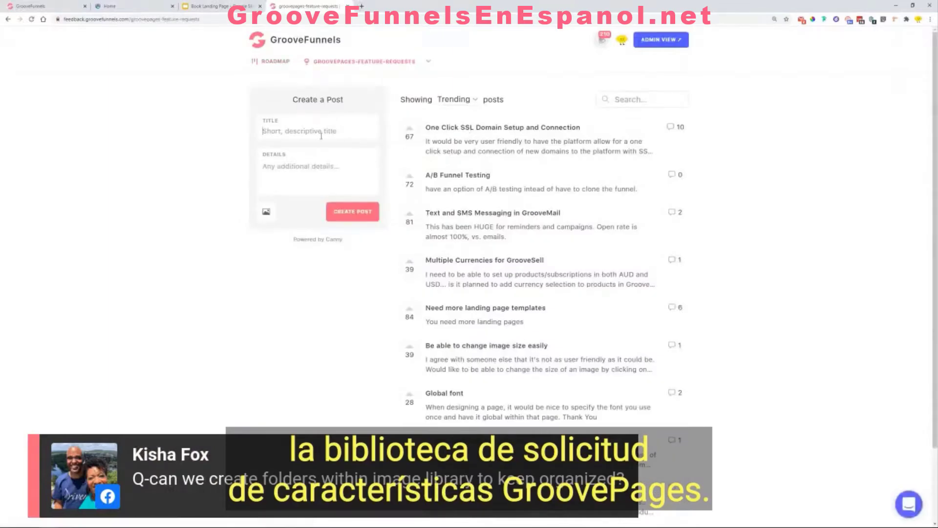
{"action": "type", "text": "library"}
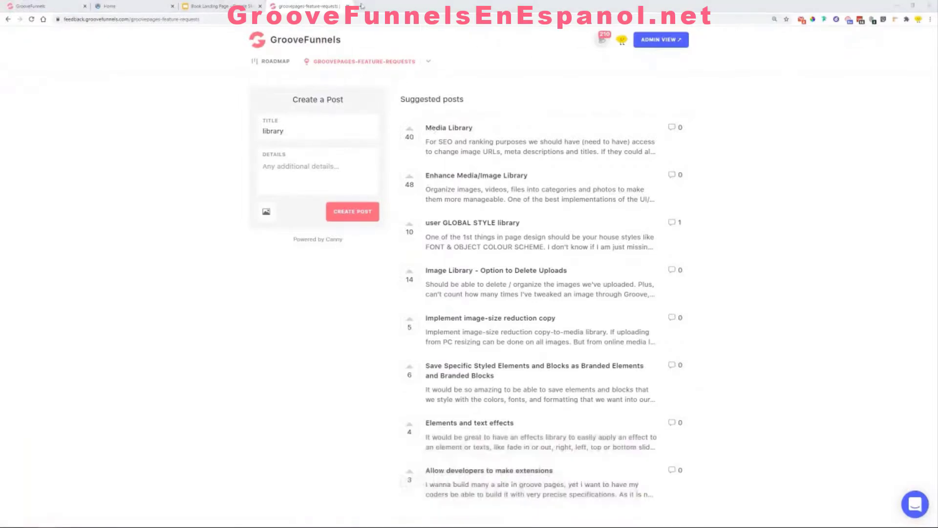
{"action": "left_click", "coordinate": [347, 6]}
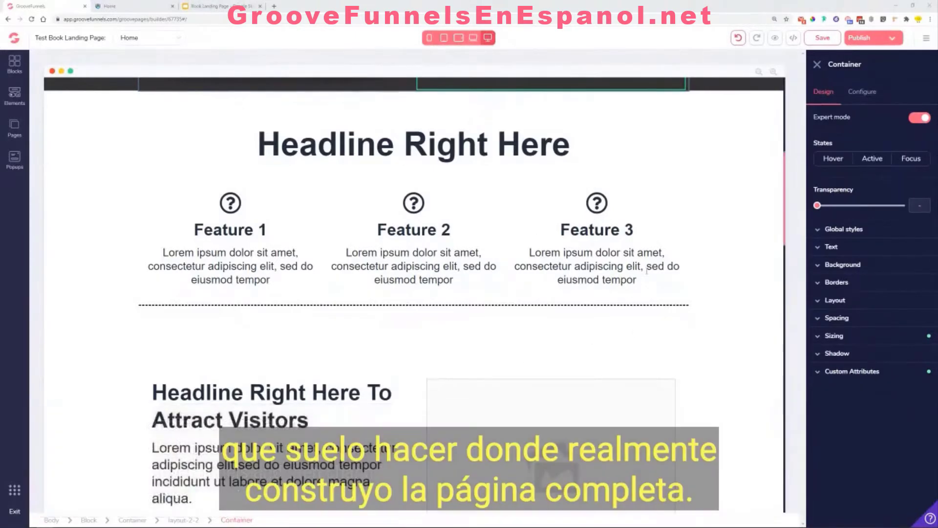
{"action": "scroll", "coordinate": [647, 271], "scroll_direction": "up", "scroll_amount": 6}
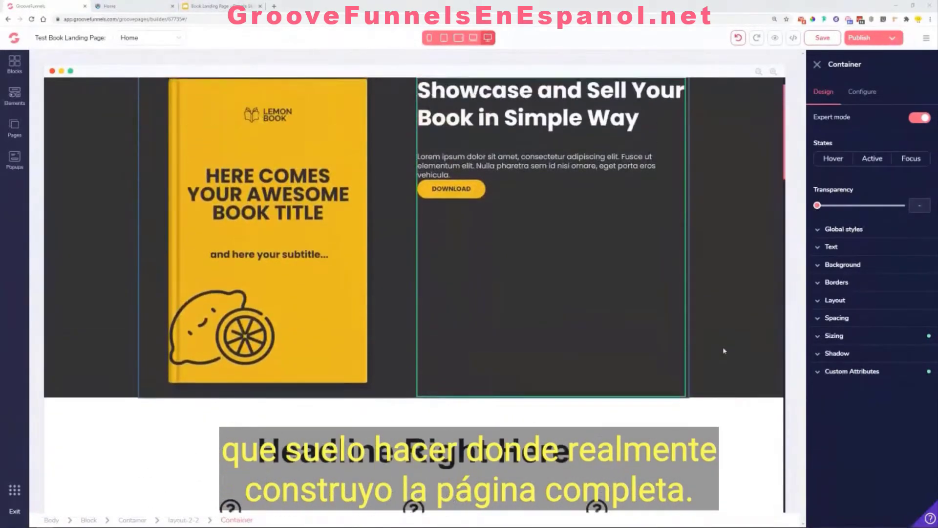
Step: Check the options for adding a new page to the site, including the blank canvas and templates, and close them
{"action": "scroll", "coordinate": [724, 351], "scroll_direction": "up", "scroll_amount": 1}
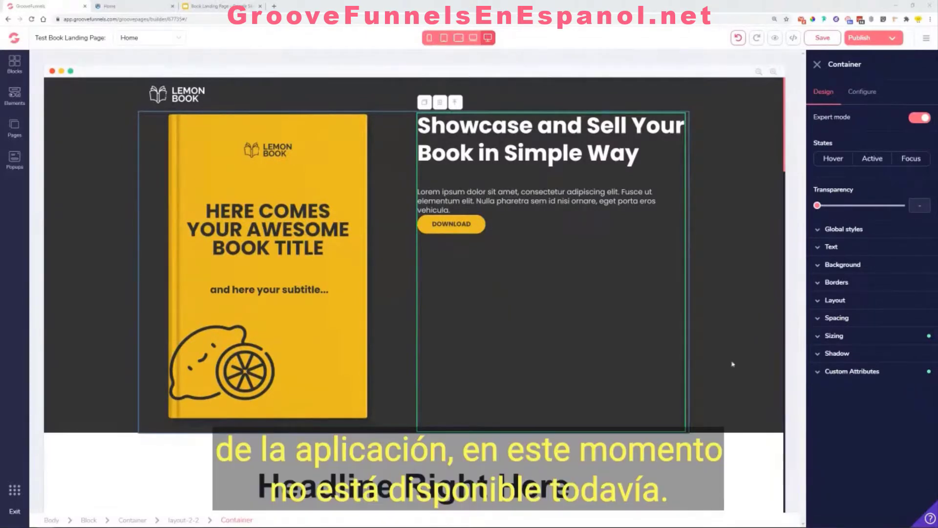
{"action": "left_click", "coordinate": [14, 130]}
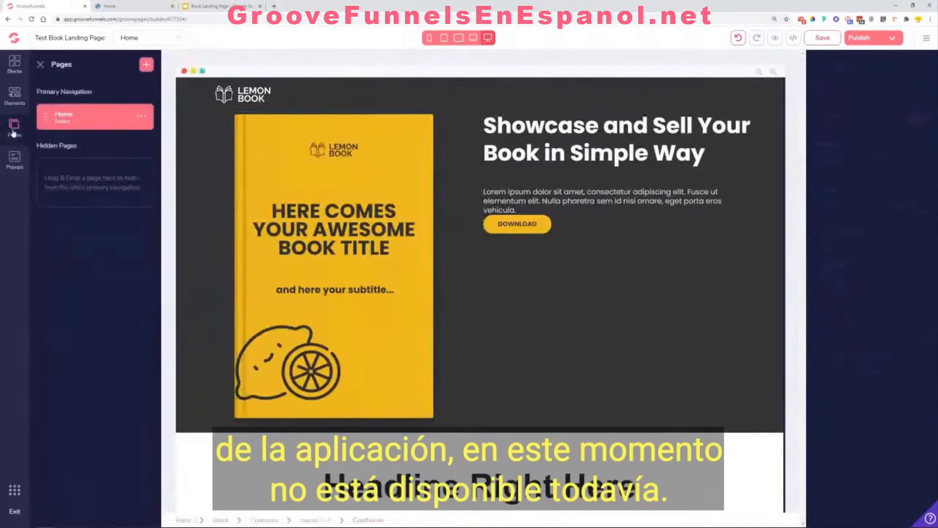
{"action": "left_click", "coordinate": [146, 64]}
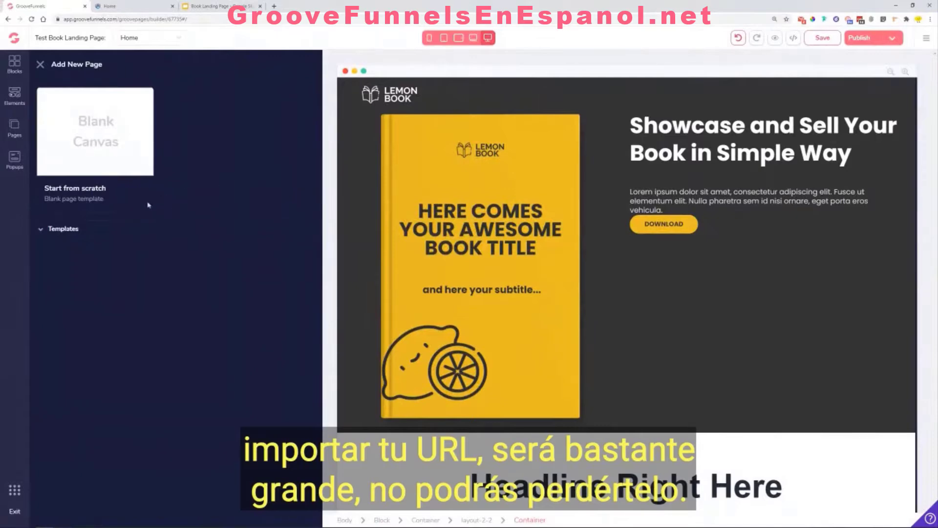
{"action": "left_click", "coordinate": [40, 66]}
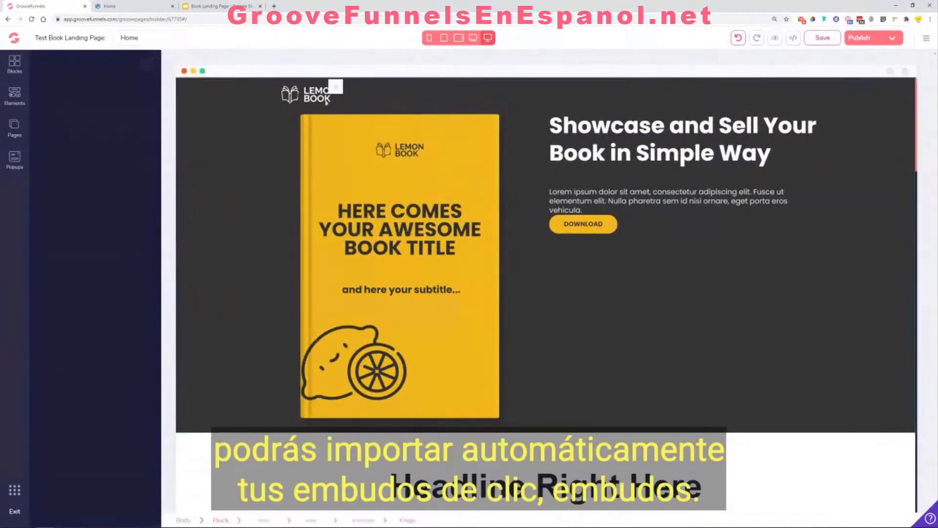
{"action": "left_click", "coordinate": [41, 64]}
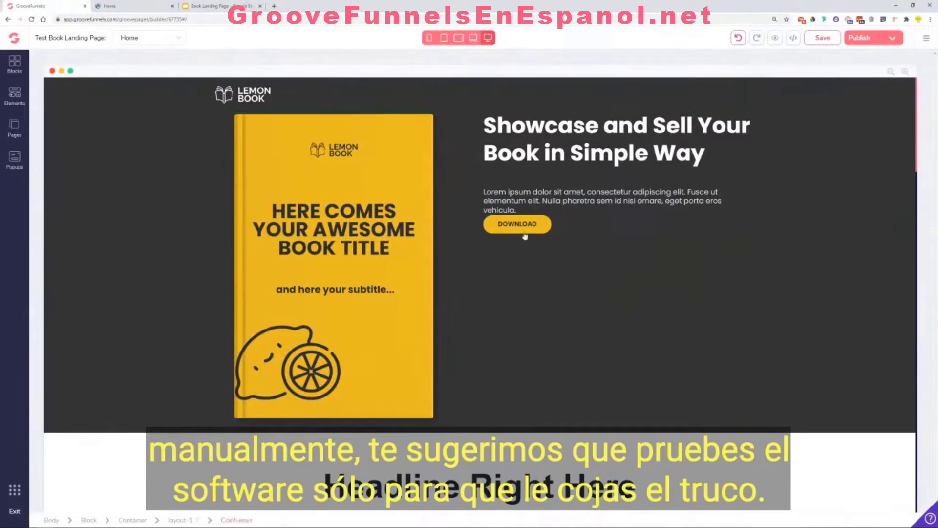
{"action": "left_click", "coordinate": [552, 309]}
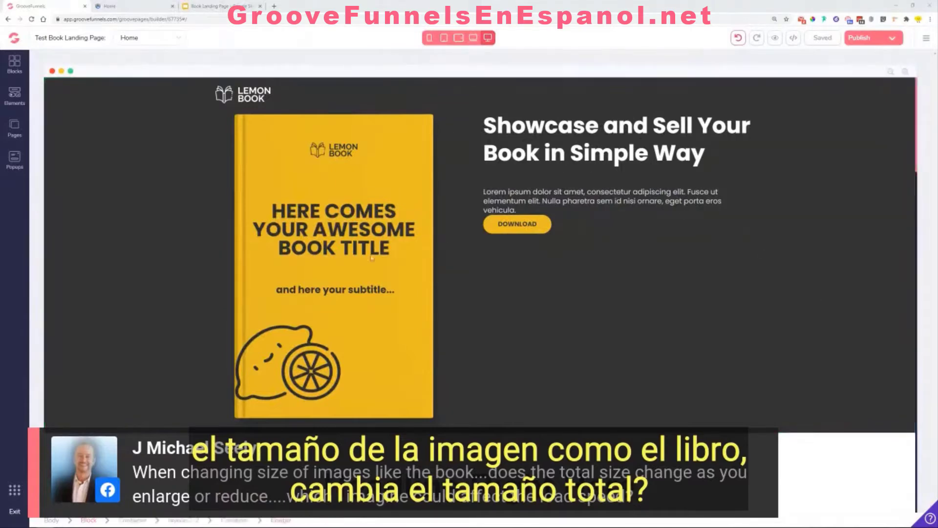
Step: Inspect the book cover image's configuration and file details, and preview the page at phone size
{"action": "left_click", "coordinate": [415, 265]}
{"action": "left_click", "coordinate": [863, 91]}
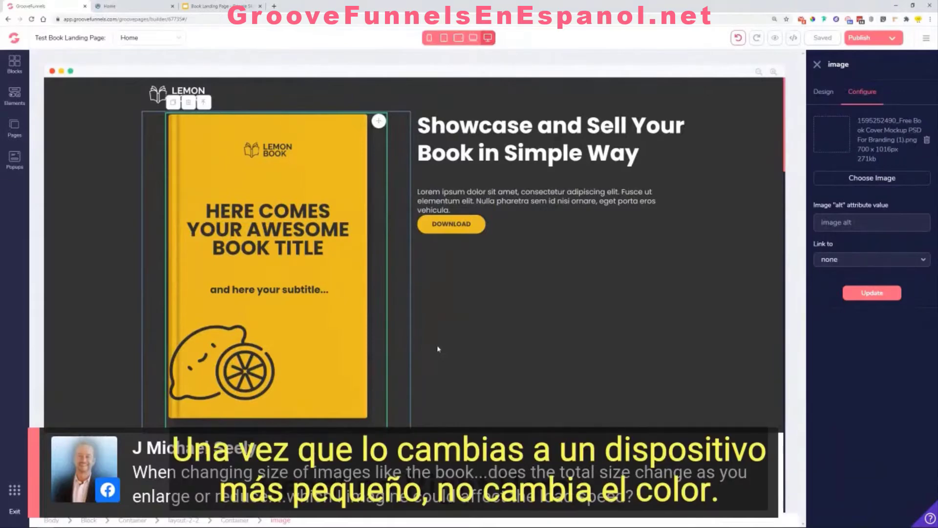
{"action": "left_click", "coordinate": [430, 38]}
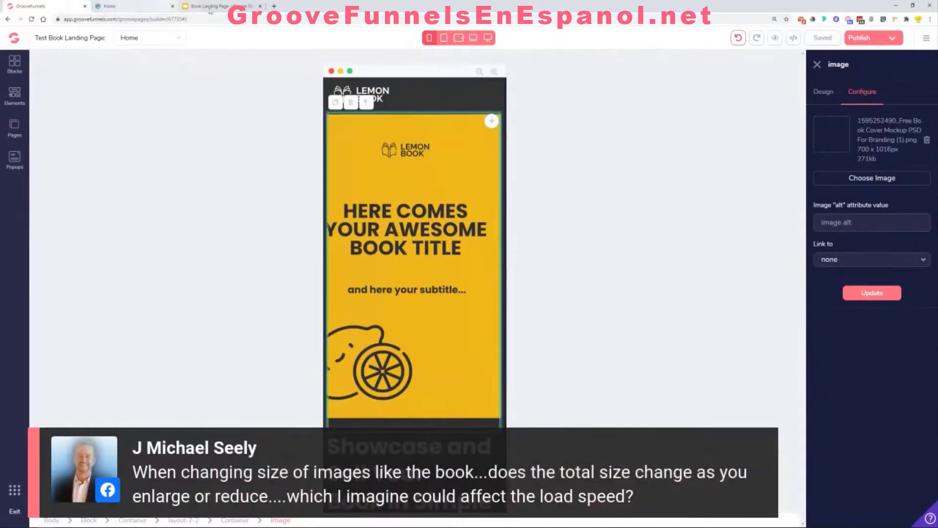
Step: Search YouTube in a new browser tab for "hide elements groovepages"
{"action": "left_click", "coordinate": [274, 7]}
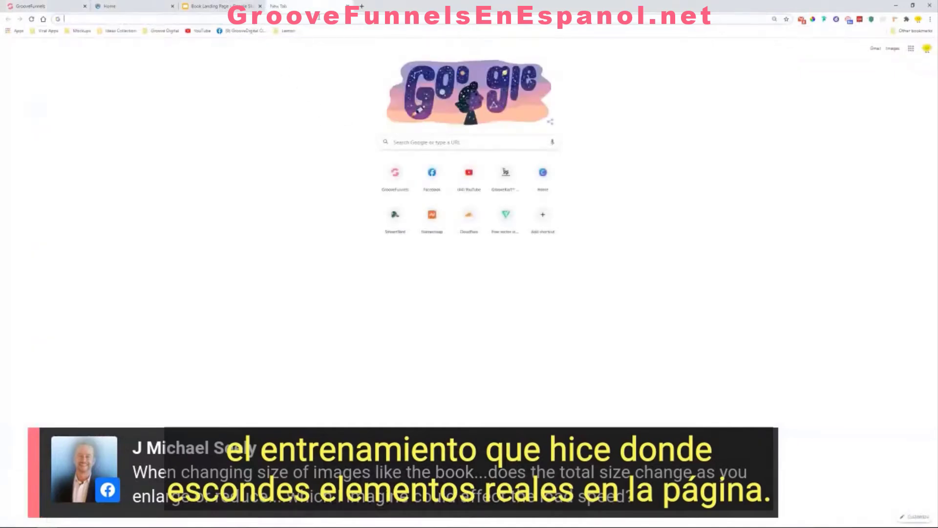
{"action": "type", "text": "youtube.com"}
{"action": "key", "text": "Return"}
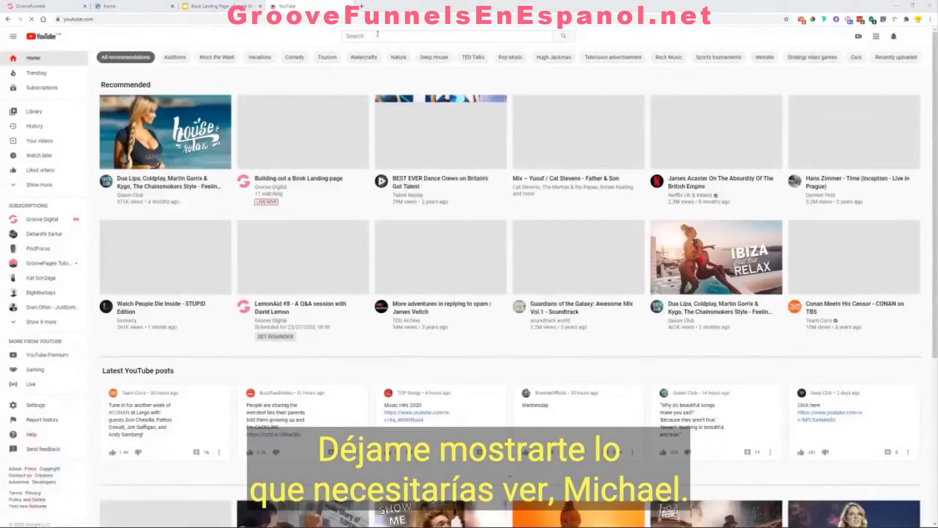
{"action": "type", "text": "h"}
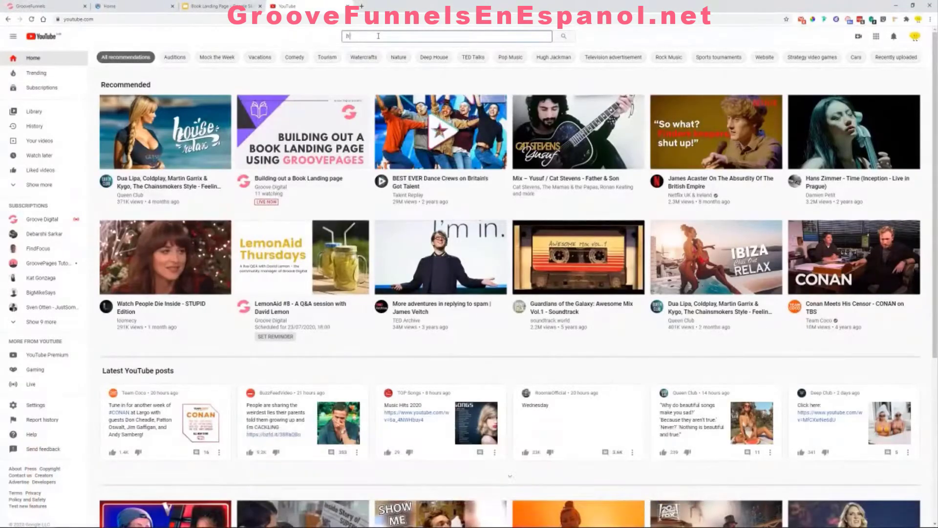
{"action": "type", "text": "ide"}
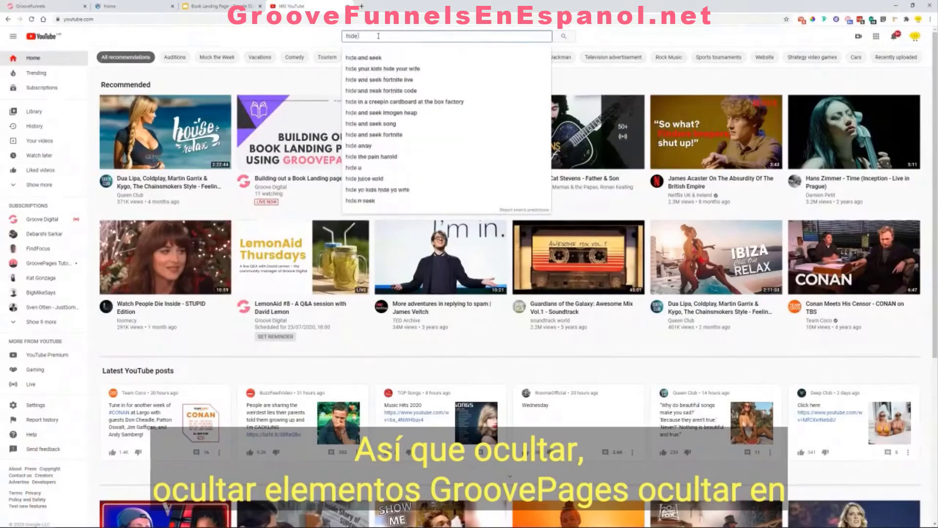
{"action": "type", "text": " elements gro"}
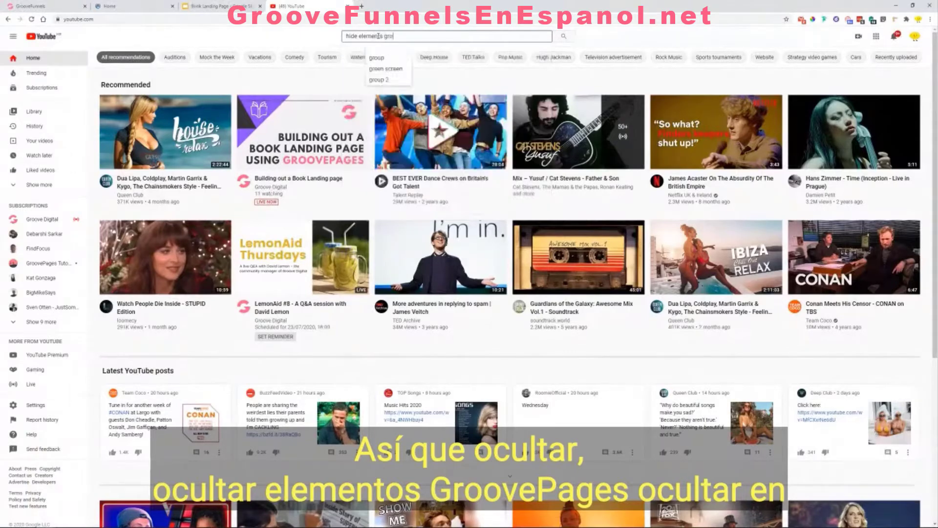
{"action": "type", "text": "ovepages"}
{"action": "key", "text": "Return"}
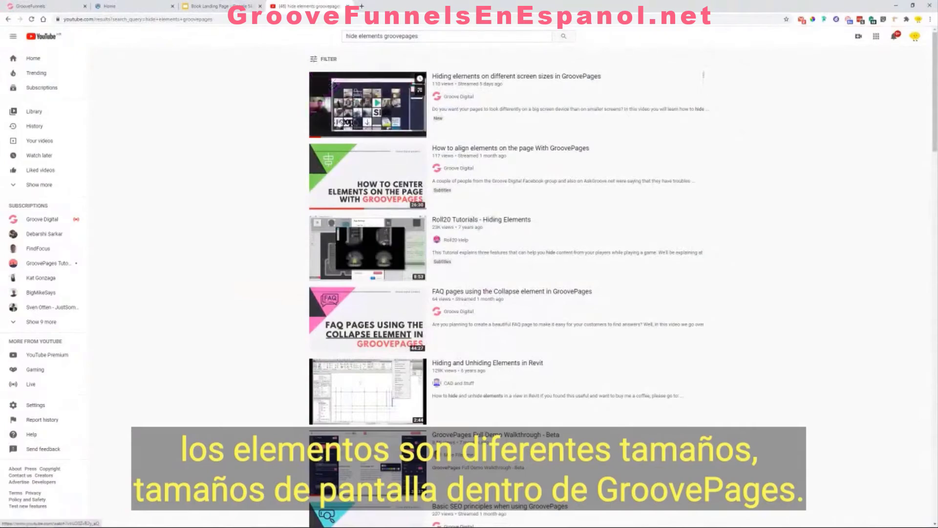
{"action": "mouse_move", "coordinate": [389, 110]}
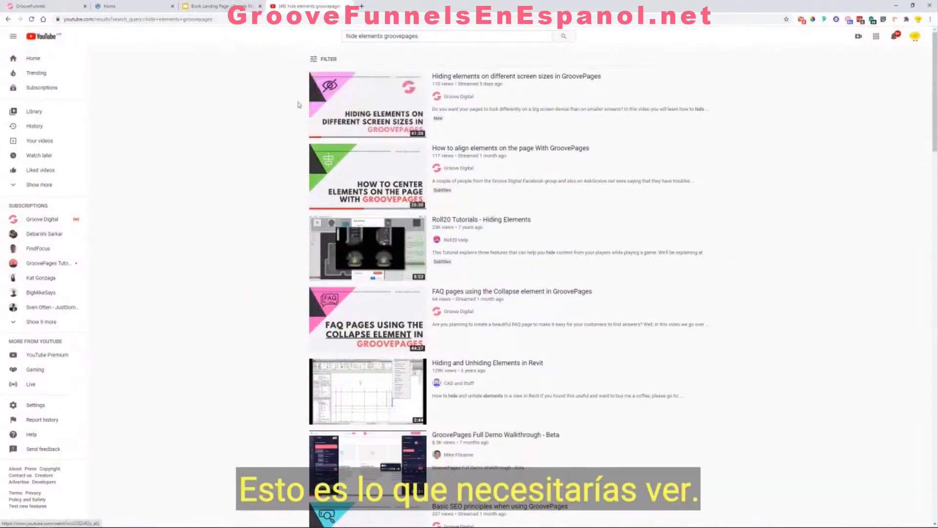
Step: Return to the page builder and switch the preview back to desktop size
{"action": "left_click", "coordinate": [210, 5]}
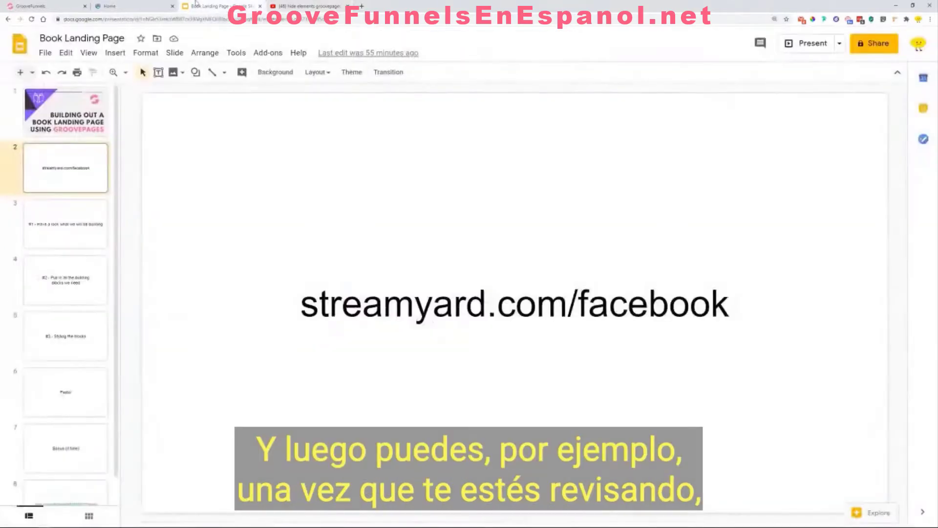
{"action": "left_click", "coordinate": [59, 6]}
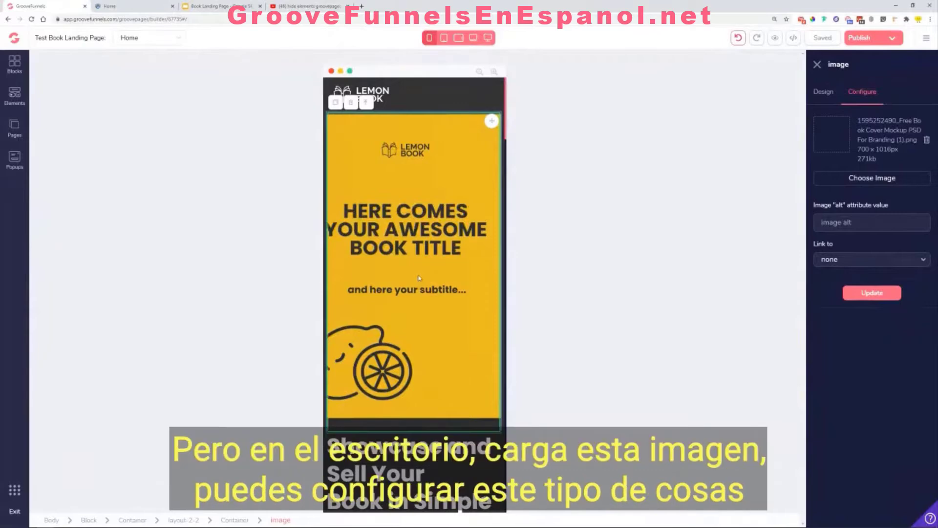
{"action": "left_click", "coordinate": [488, 38]}
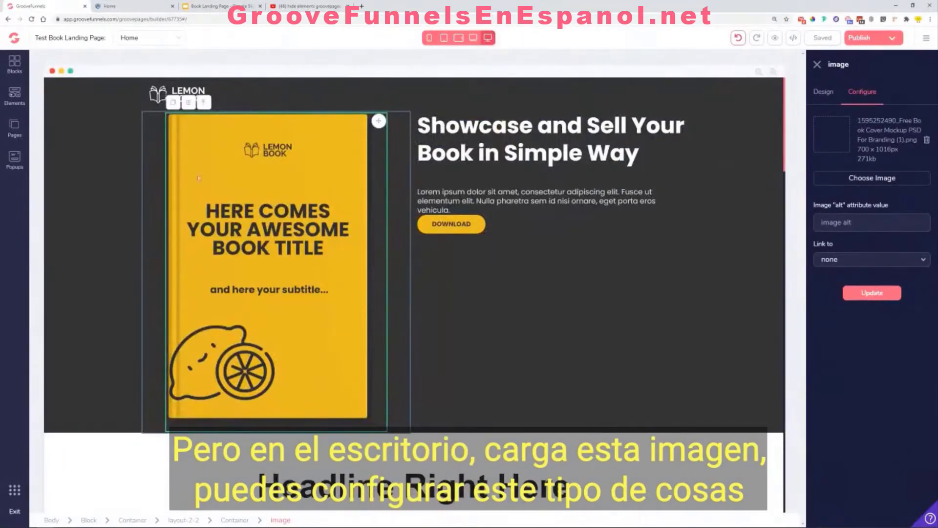
Step: Close the YouTube results and inspect the book cover image's layout display setting in the page builder
{"action": "left_click", "coordinate": [298, 6]}
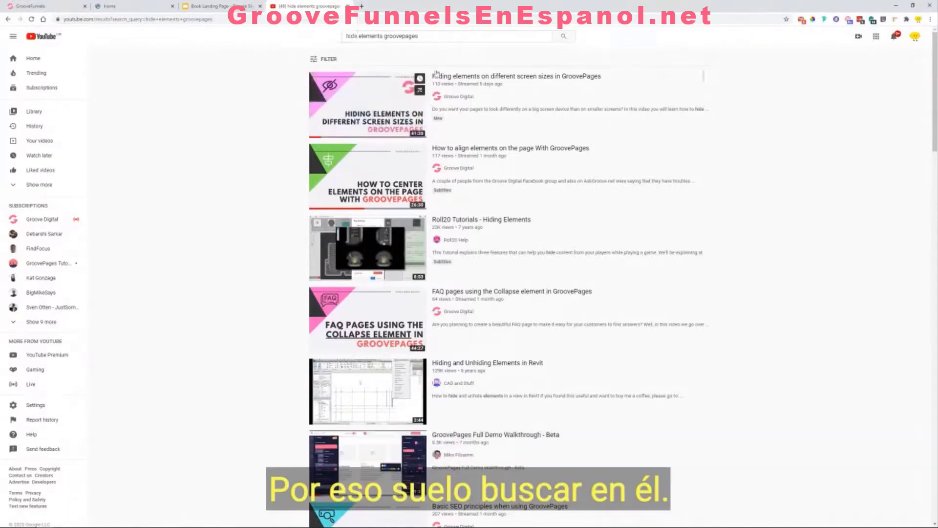
{"action": "left_click", "coordinate": [217, 6]}
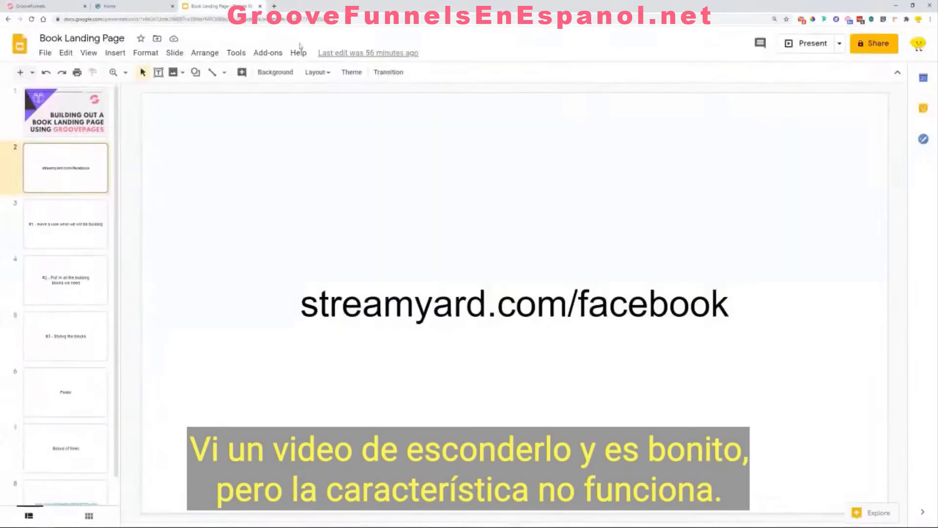
{"action": "left_click", "coordinate": [41, 5]}
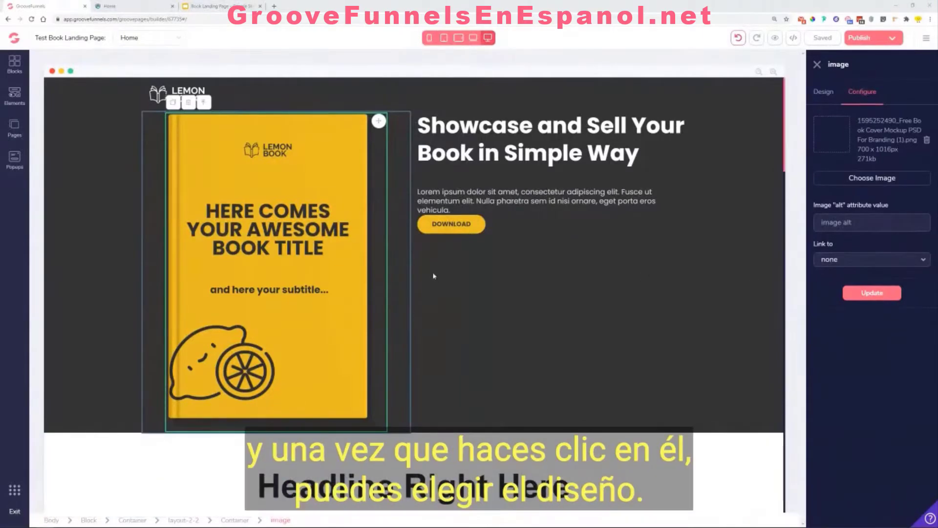
{"action": "left_click", "coordinate": [823, 92]}
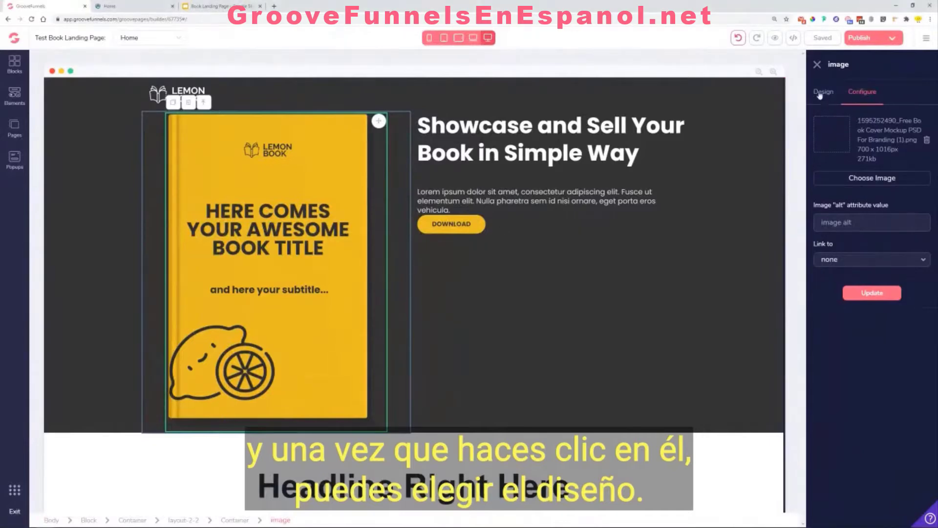
{"action": "left_click", "coordinate": [835, 299]}
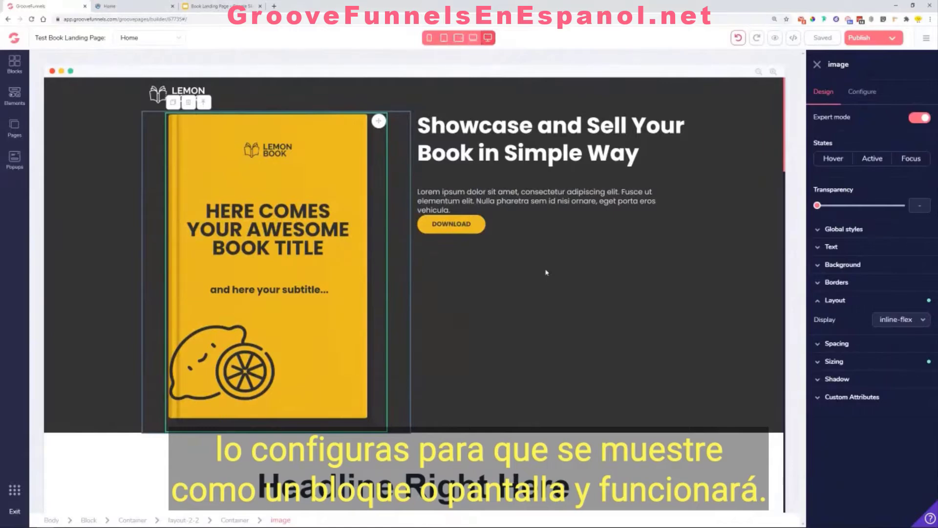
{"action": "left_click", "coordinate": [543, 288]}
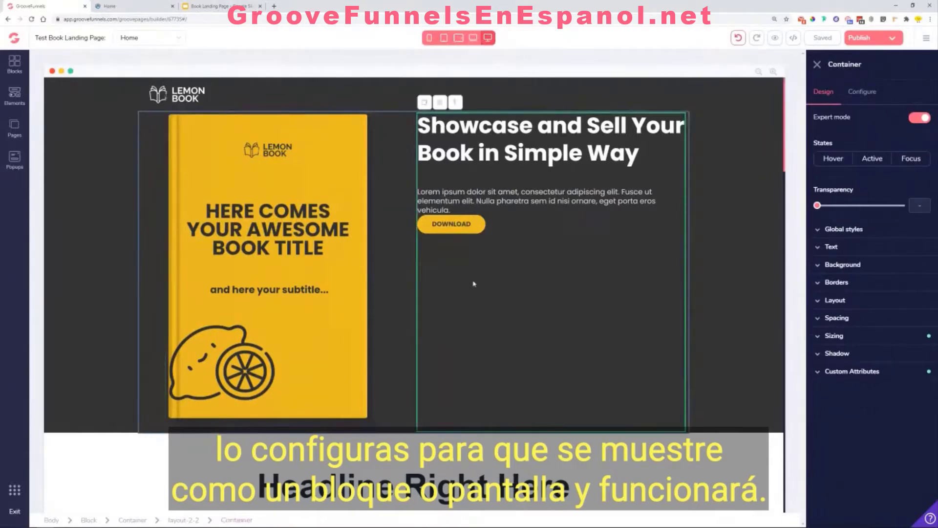
Step: Copy the heading "Your Book's features" from the features section of the demo page
{"action": "scroll", "coordinate": [538, 234], "scroll_direction": "down", "scroll_amount": 7}
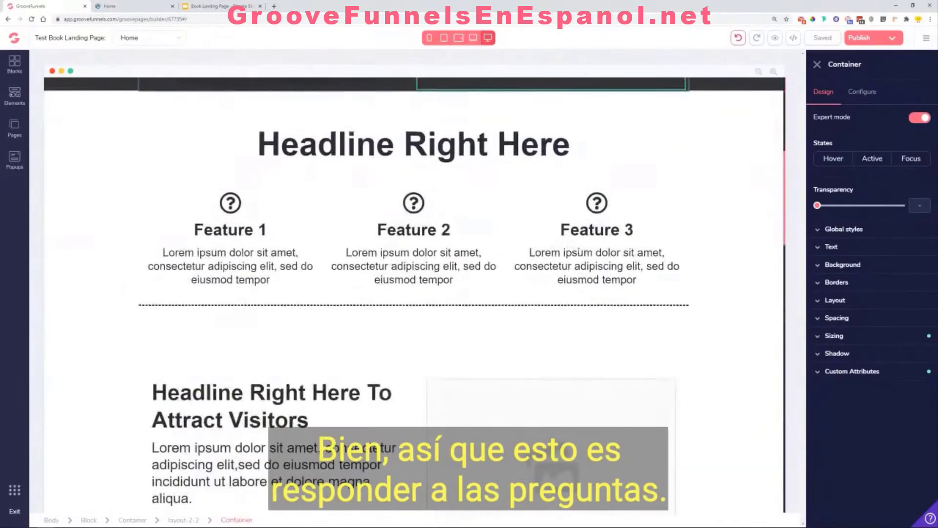
{"action": "left_click", "coordinate": [137, 5]}
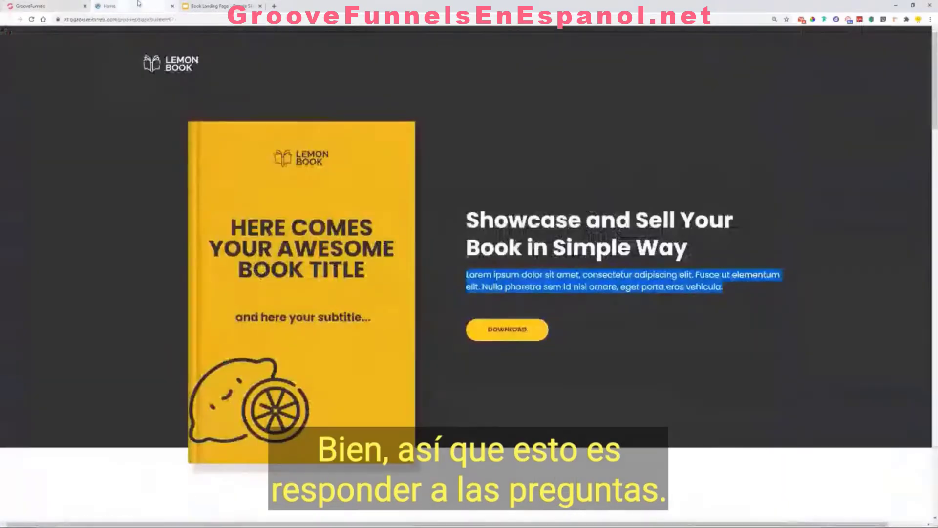
{"action": "scroll", "coordinate": [114, 158], "scroll_direction": "down", "scroll_amount": 5}
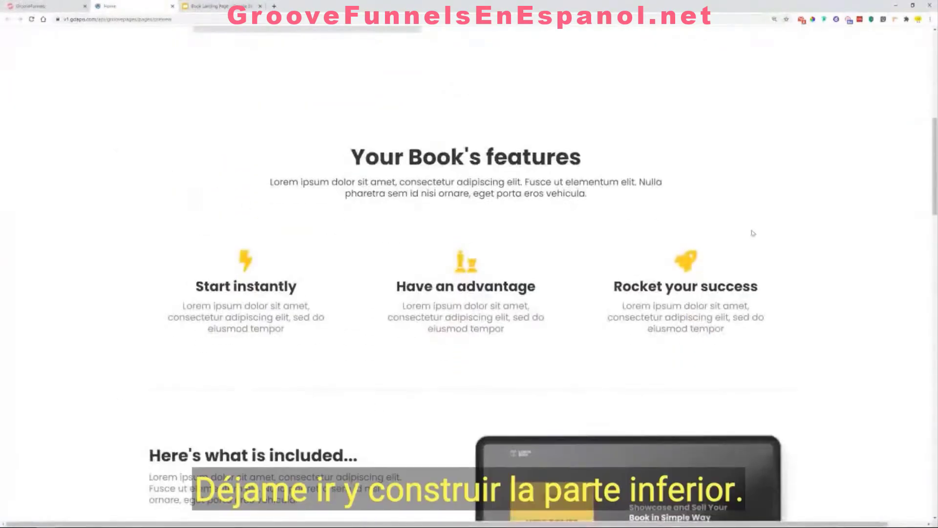
{"action": "left_click_drag", "start_coordinate": [353, 156], "coordinate": [585, 166]}
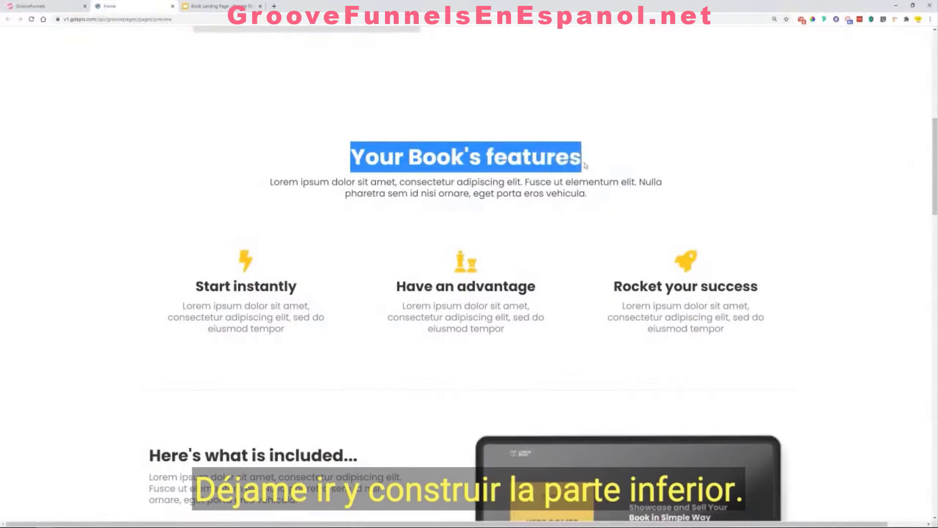
{"action": "right_click", "coordinate": [397, 154]}
{"action": "left_click", "coordinate": [432, 163]}
Step: Replace the "Headline Right Here" text above the three features in the page builder with "Your Book's features"
{"action": "left_click", "coordinate": [34, 6]}
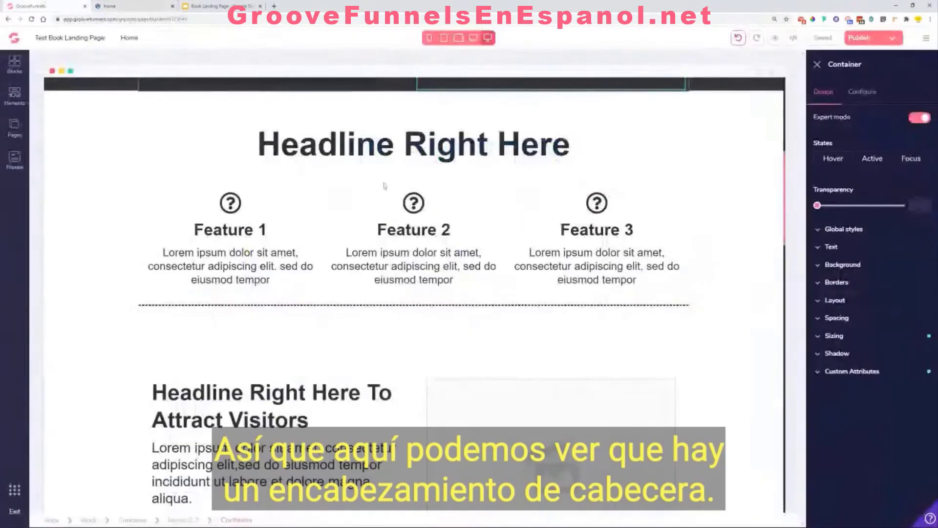
{"action": "triple_click", "coordinate": [413, 146]}
{"action": "right_click", "coordinate": [414, 150]}
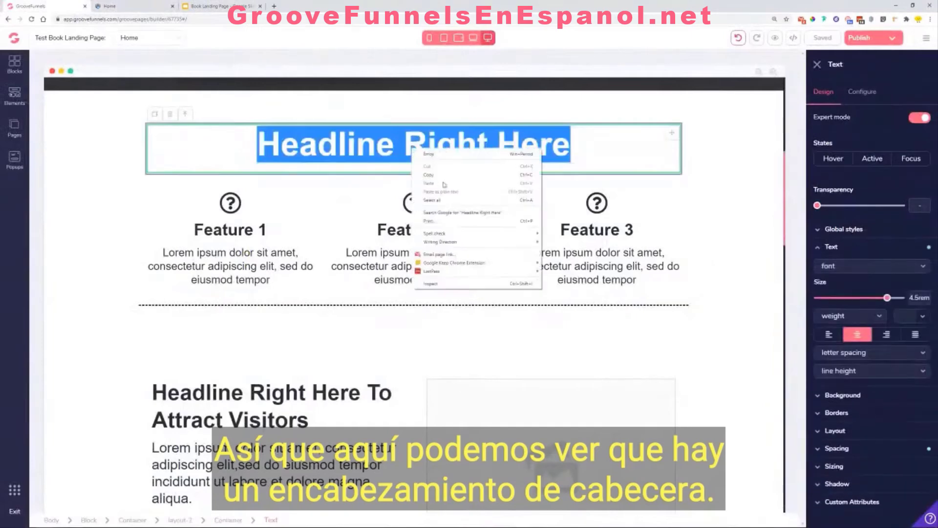
{"action": "left_click", "coordinate": [379, 142]}
{"action": "triple_click", "coordinate": [379, 142]}
{"action": "right_click", "coordinate": [375, 143]}
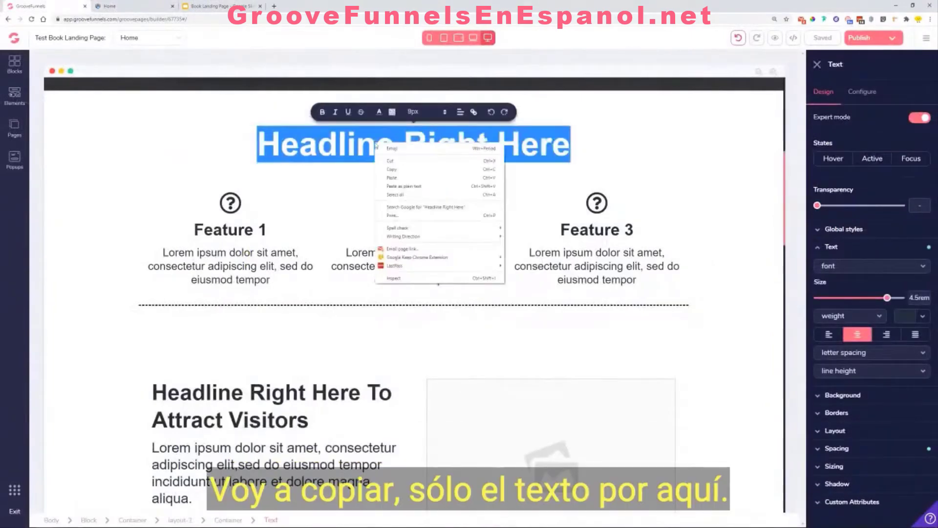
{"action": "left_click", "coordinate": [392, 177]}
Step: Set the features headline's font to poppins and its size to 3rem
{"action": "left_click", "coordinate": [860, 249]}
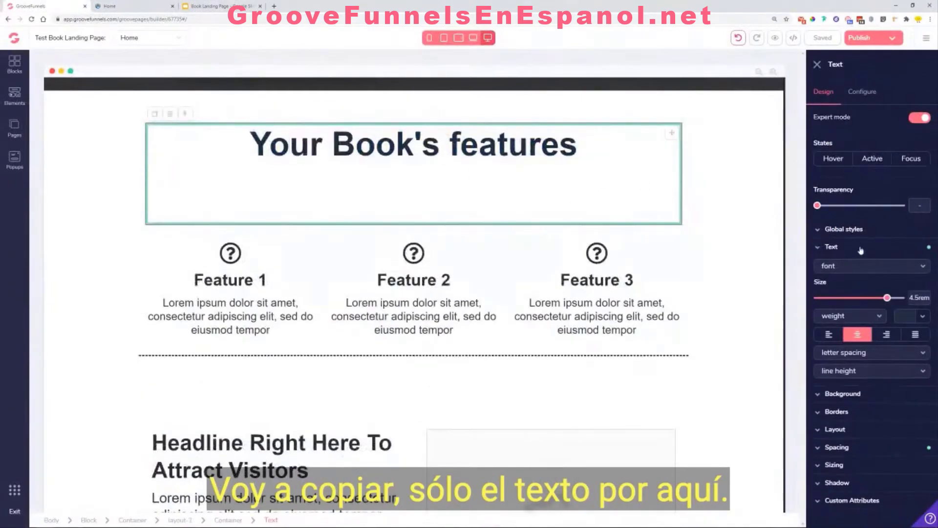
{"action": "left_click", "coordinate": [855, 250]}
{"action": "left_click", "coordinate": [865, 267]}
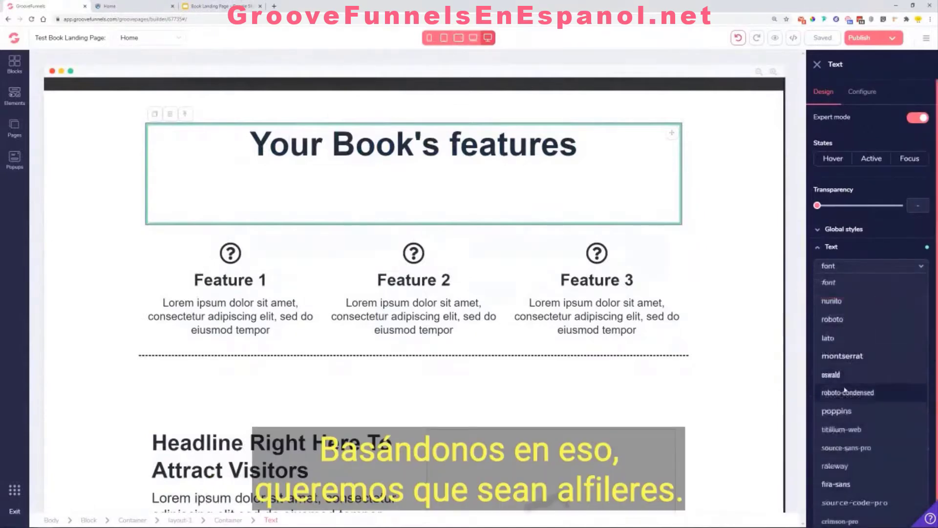
{"action": "left_click", "coordinate": [843, 412]}
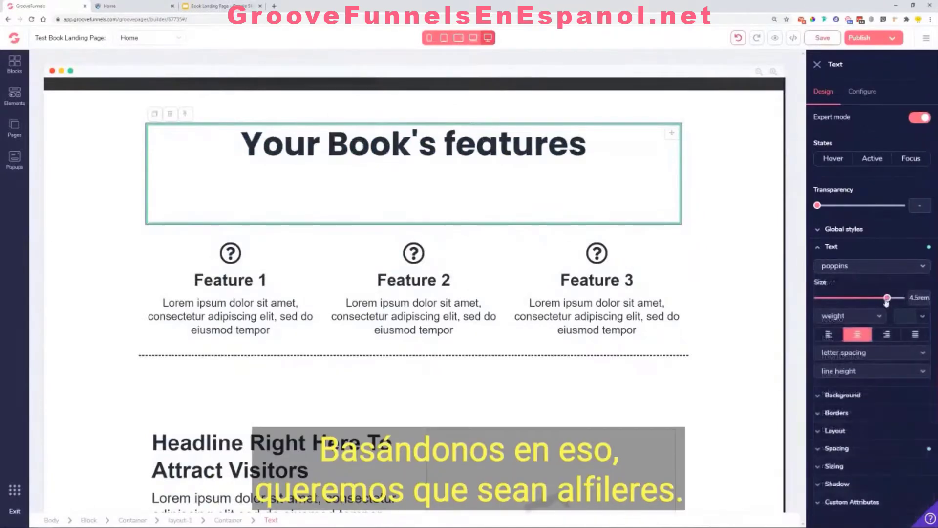
{"action": "left_click_drag", "start_coordinate": [887, 298], "coordinate": [880, 298]}
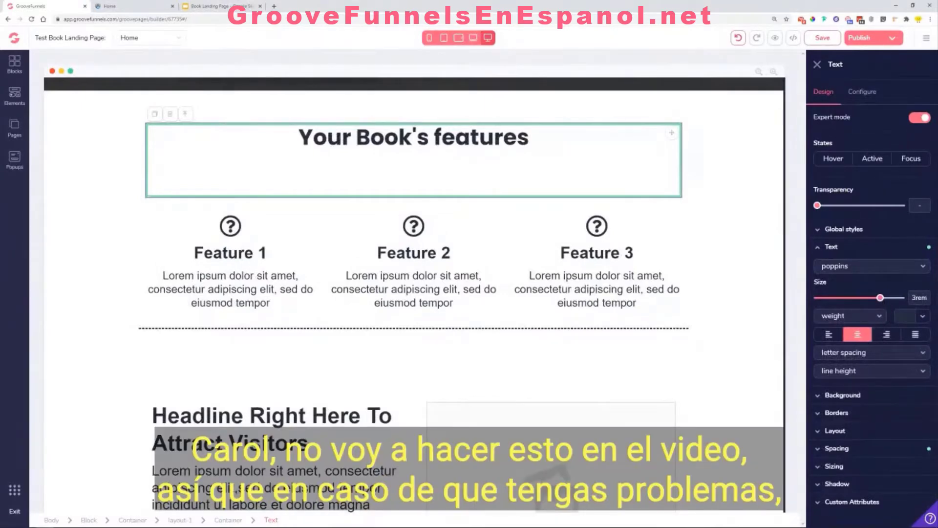
Step: Set the text color of the "Your Book's features" headline to #333333
{"action": "left_click", "coordinate": [922, 317]}
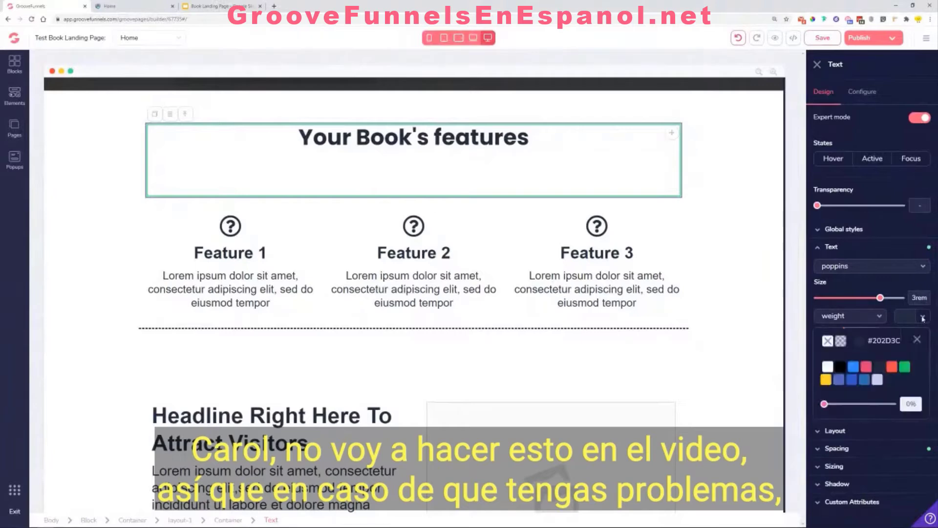
{"action": "left_click", "coordinate": [863, 344]}
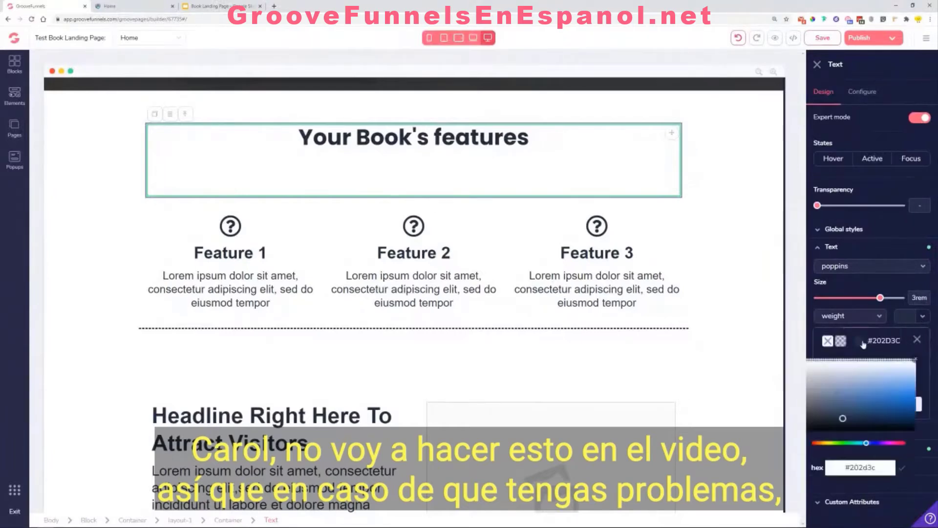
{"action": "double_click", "coordinate": [866, 468]}
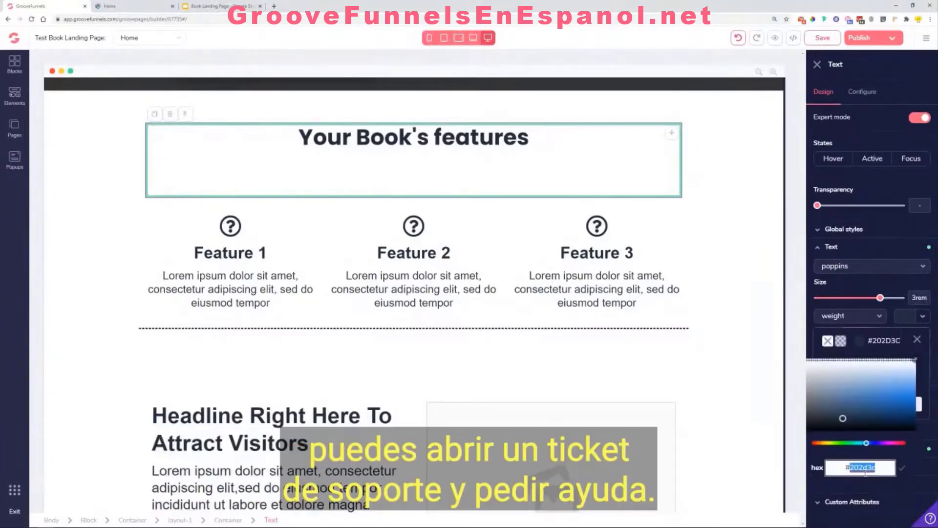
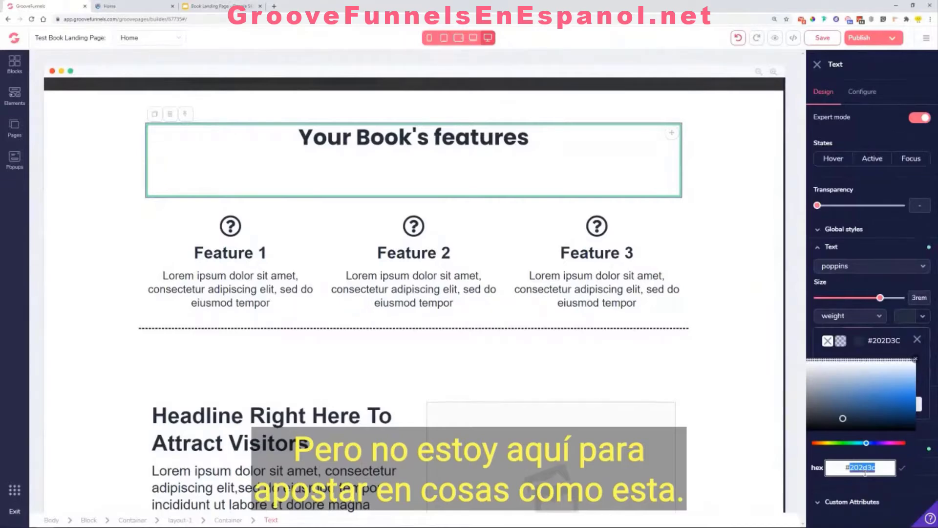
{"action": "type", "text": "333333"}
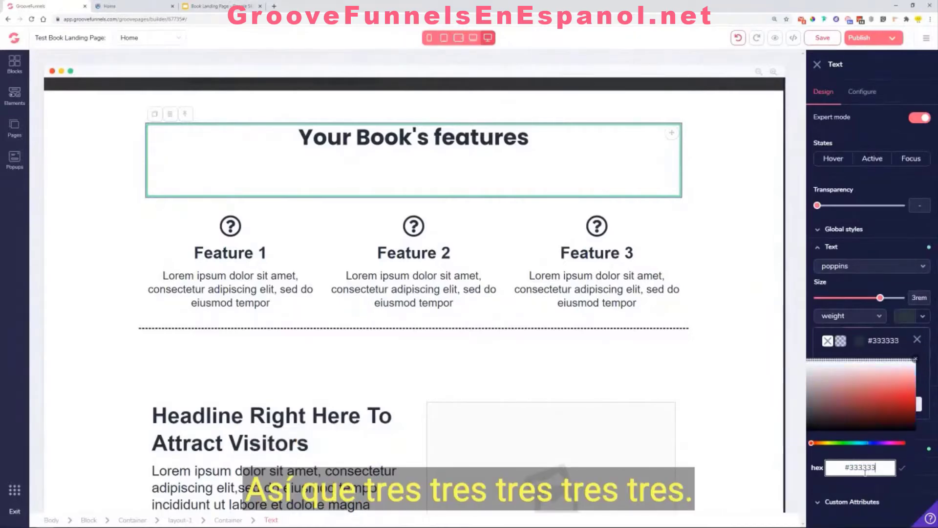
{"action": "left_click", "coordinate": [903, 468]}
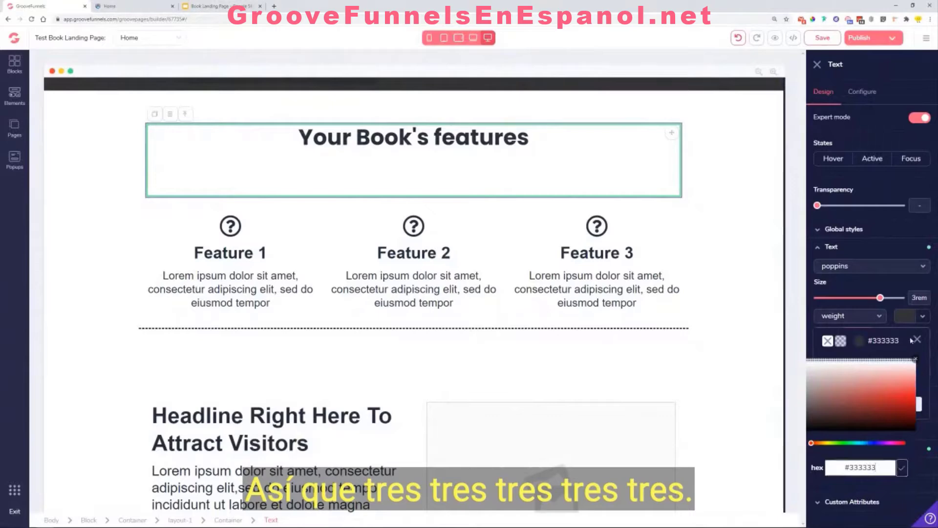
{"action": "left_click", "coordinate": [917, 339]}
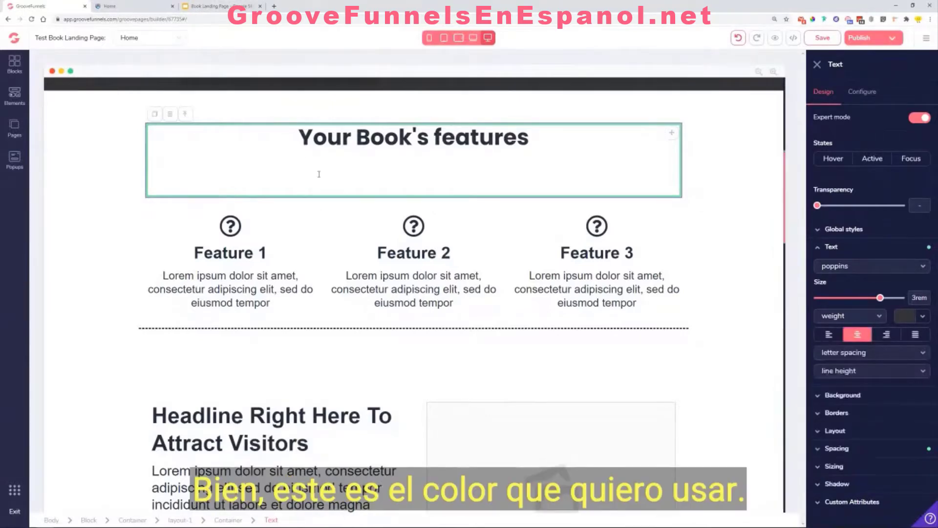
Step: Copy the two-line Lorem ipsum subtitle below the "Your Book's features" heading on the demo page
{"action": "left_click", "coordinate": [134, 5]}
{"action": "left_click_drag", "start_coordinate": [273, 186], "coordinate": [637, 195]}
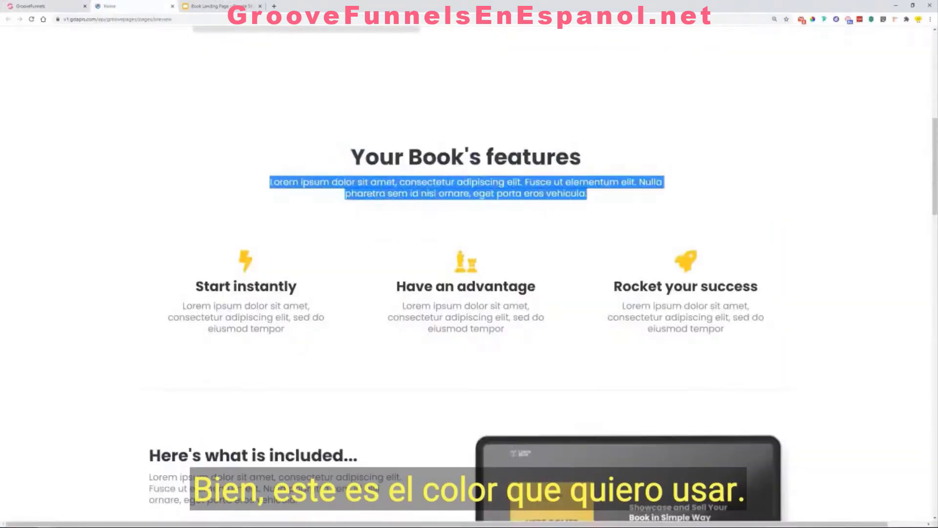
{"action": "right_click", "coordinate": [512, 187]}
{"action": "left_click", "coordinate": [521, 181]}
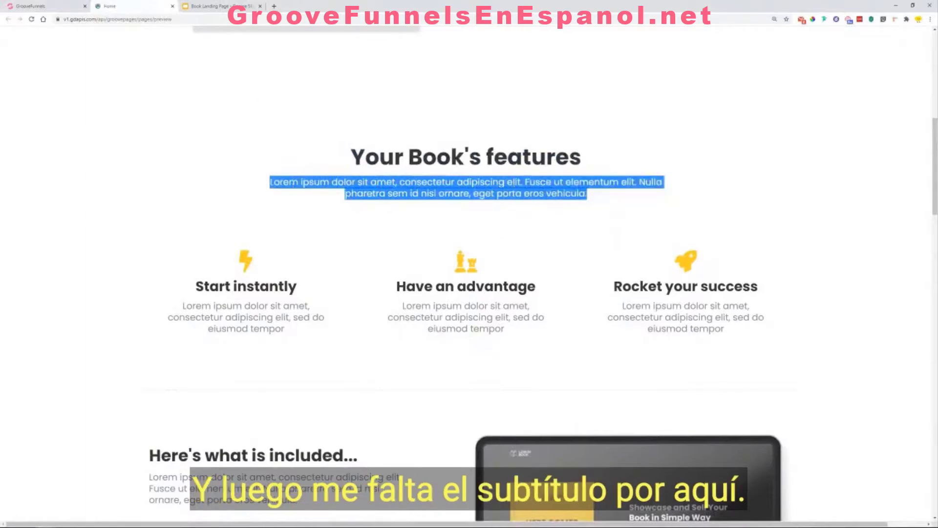
Step: Add a paragraph element in the page builder and place it directly below the "Your Book's features" headline
{"action": "left_click", "coordinate": [44, 6]}
{"action": "left_click", "coordinate": [13, 103]}
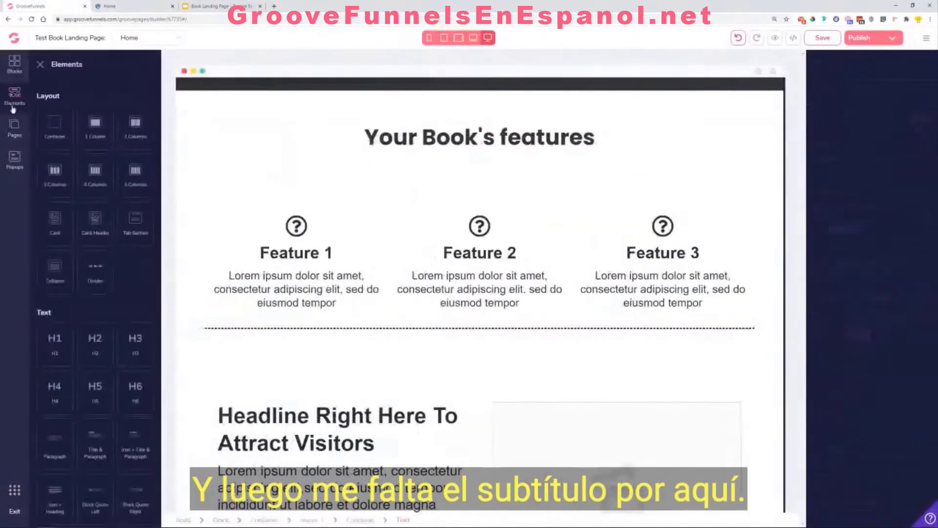
{"action": "scroll", "coordinate": [92, 293], "scroll_direction": "down", "scroll_amount": 2}
{"action": "left_click_drag", "start_coordinate": [260, 303], "coordinate": [535, 161]}
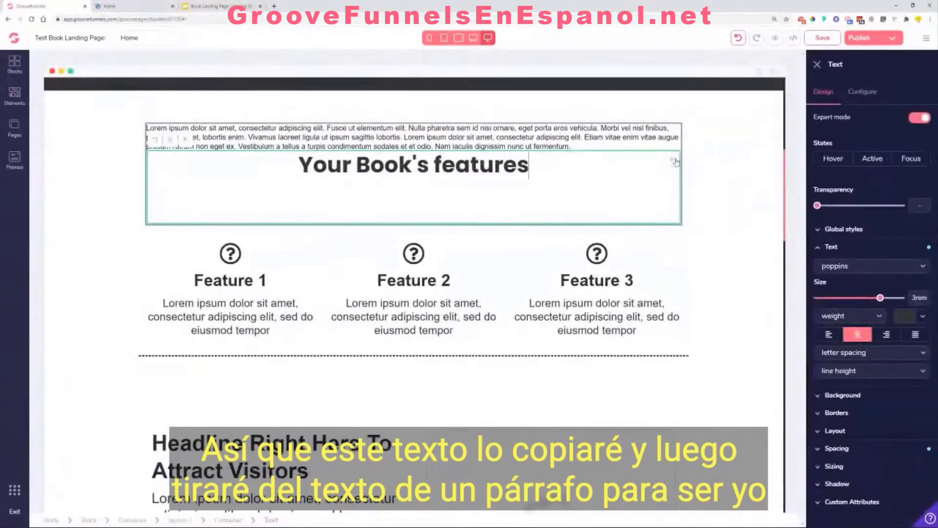
{"action": "left_click_drag", "start_coordinate": [673, 160], "coordinate": [672, 143]}
Step: Replace the new paragraph's placeholder text with the copied subtitle and center-align it
{"action": "left_click", "coordinate": [509, 211]}
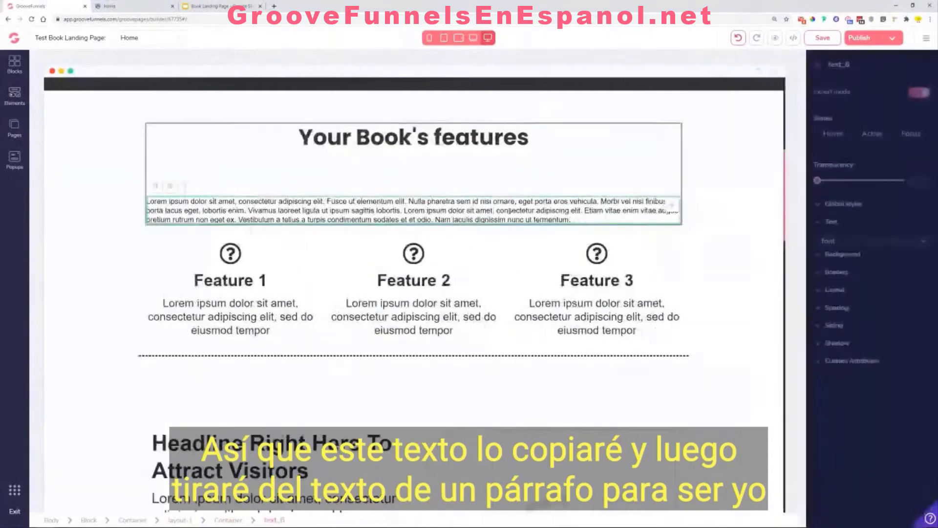
{"action": "triple_click", "coordinate": [463, 205]}
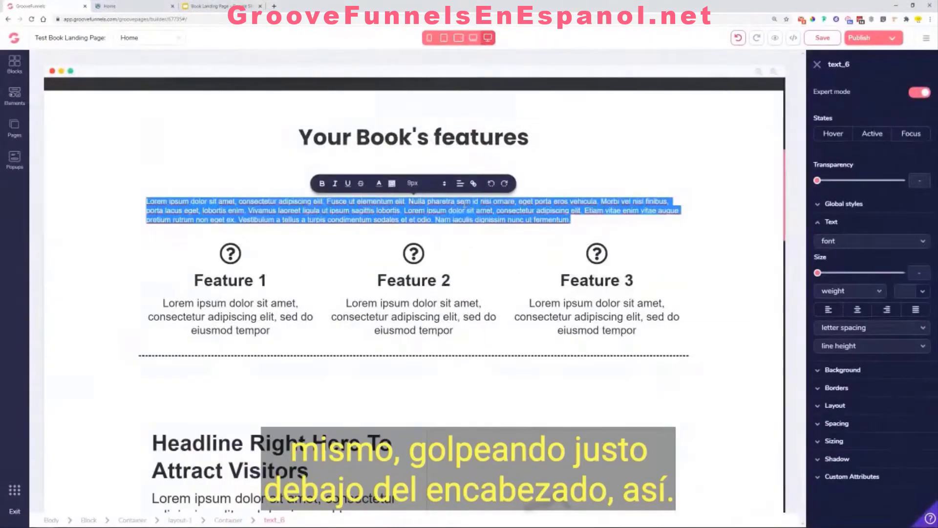
{"action": "key", "text": "ctrl+v"}
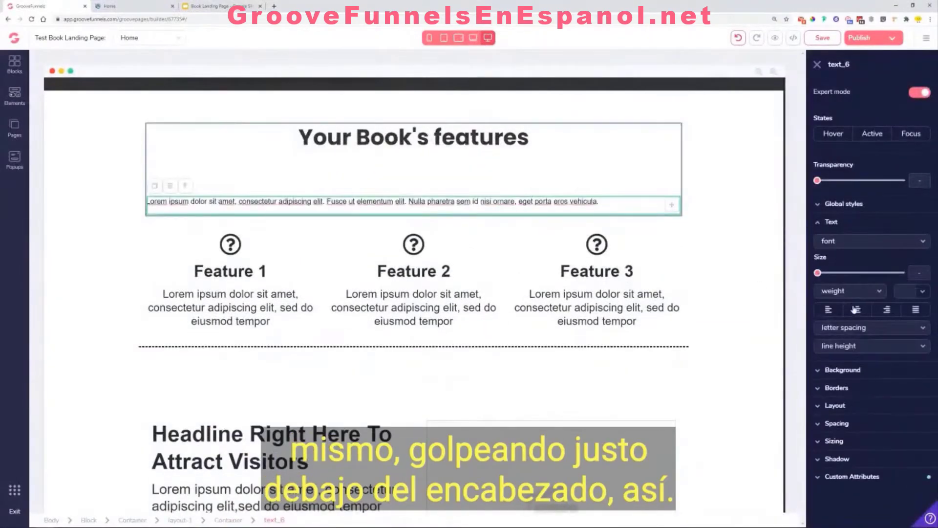
{"action": "left_click", "coordinate": [856, 309]}
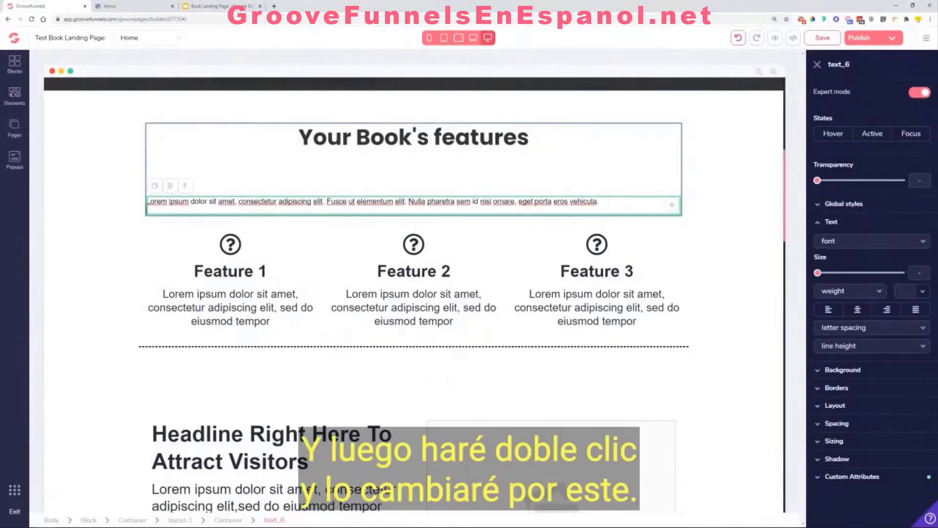
{"action": "double_click", "coordinate": [532, 200]}
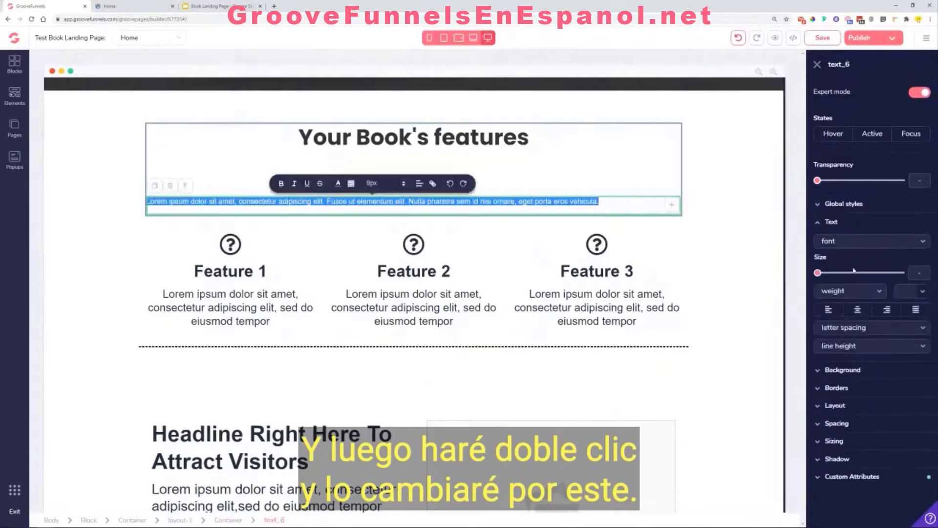
{"action": "left_click", "coordinate": [857, 309]}
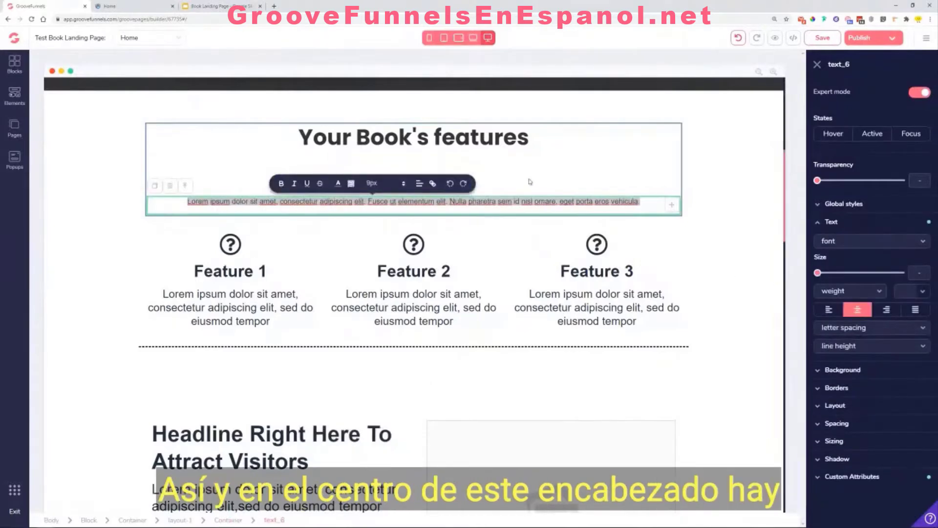
Step: Remove the bottom margin of the "Your Book's features" headline
{"action": "left_click", "coordinate": [389, 137]}
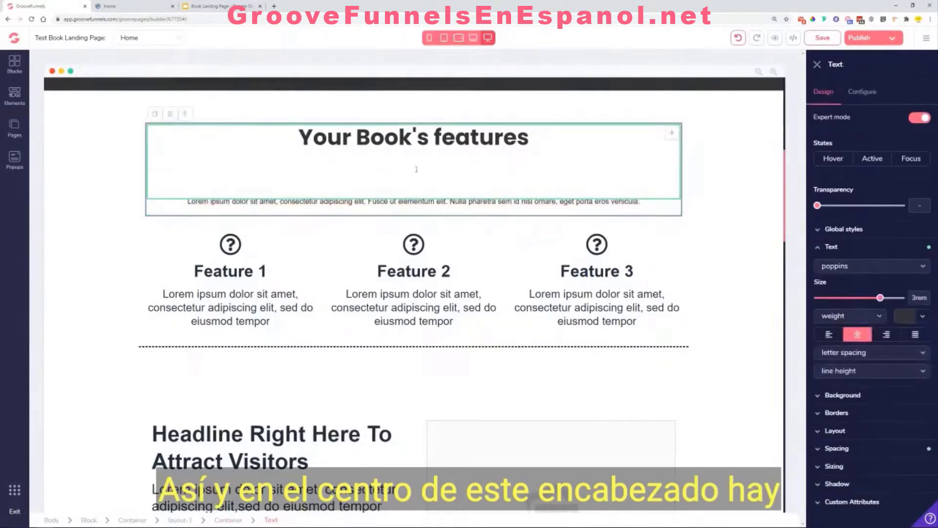
{"action": "left_click", "coordinate": [864, 453]}
{"action": "scroll", "coordinate": [862, 460], "scroll_direction": "down", "scroll_amount": 2}
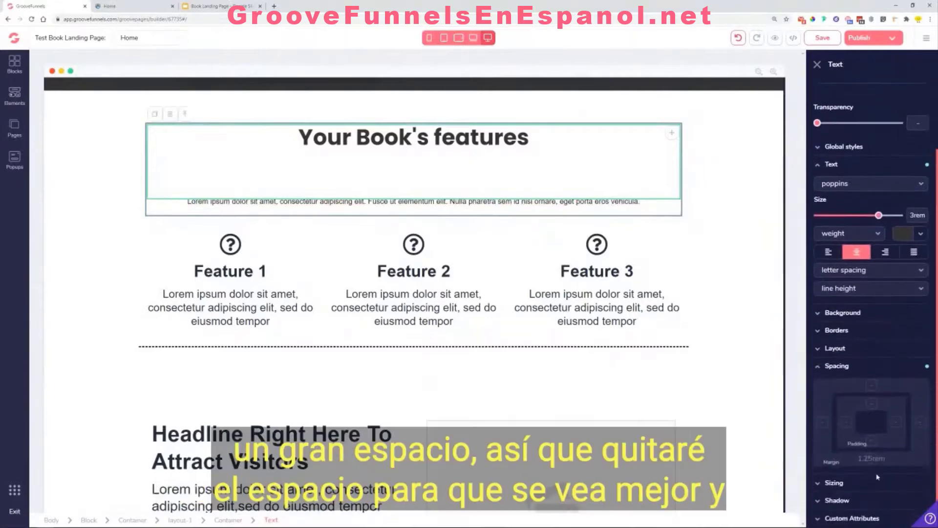
{"action": "left_click_drag", "start_coordinate": [841, 478], "coordinate": [804, 474]}
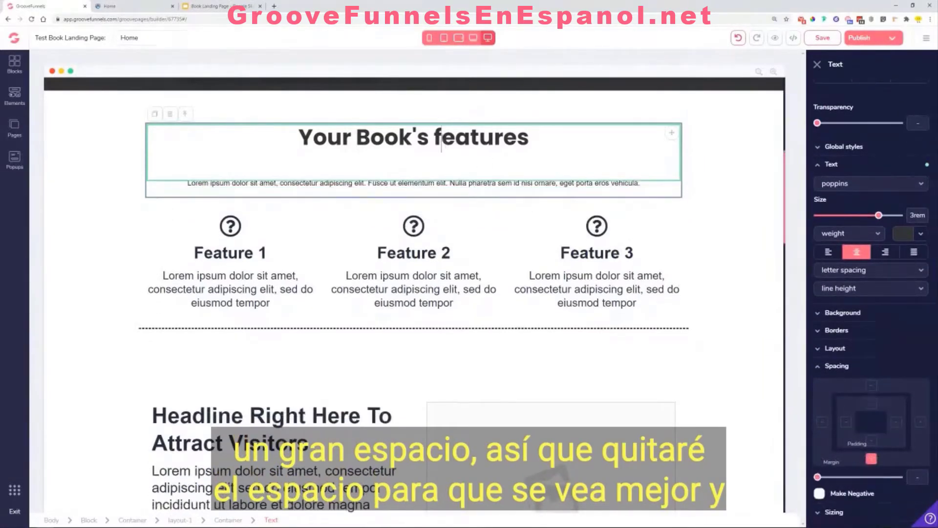
Step: Inspect the sizing and spacing settings of the container around the features headline and subtitle for the source of the extra gap
{"action": "left_click", "coordinate": [415, 184]}
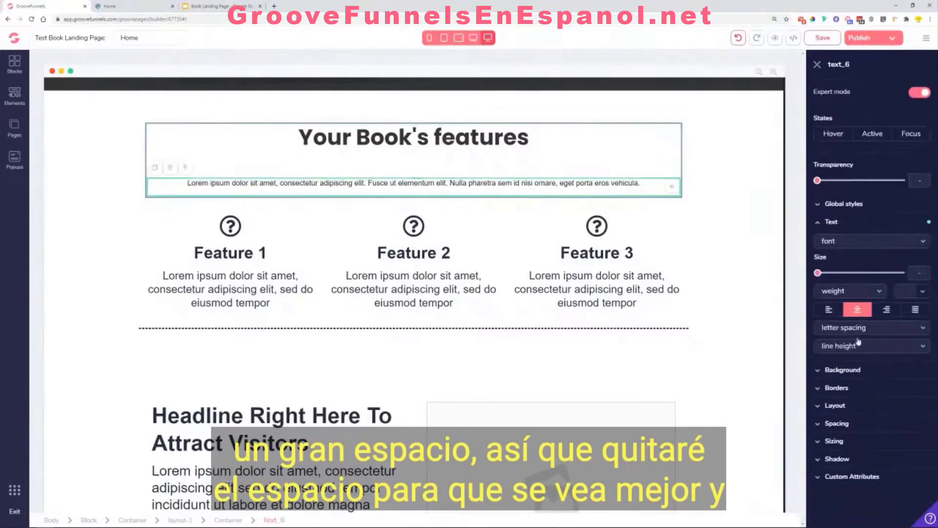
{"action": "left_click", "coordinate": [490, 140]}
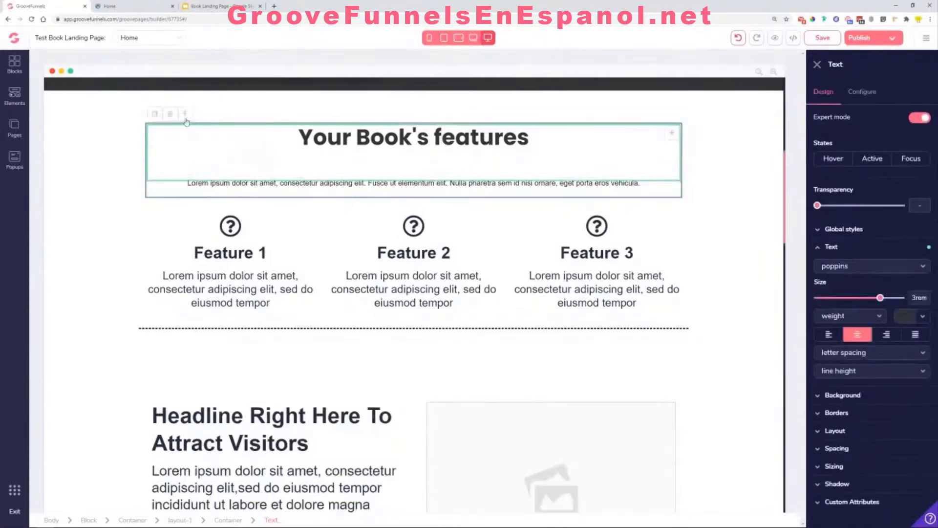
{"action": "left_click", "coordinate": [225, 144]}
{"action": "left_click", "coordinate": [853, 336]}
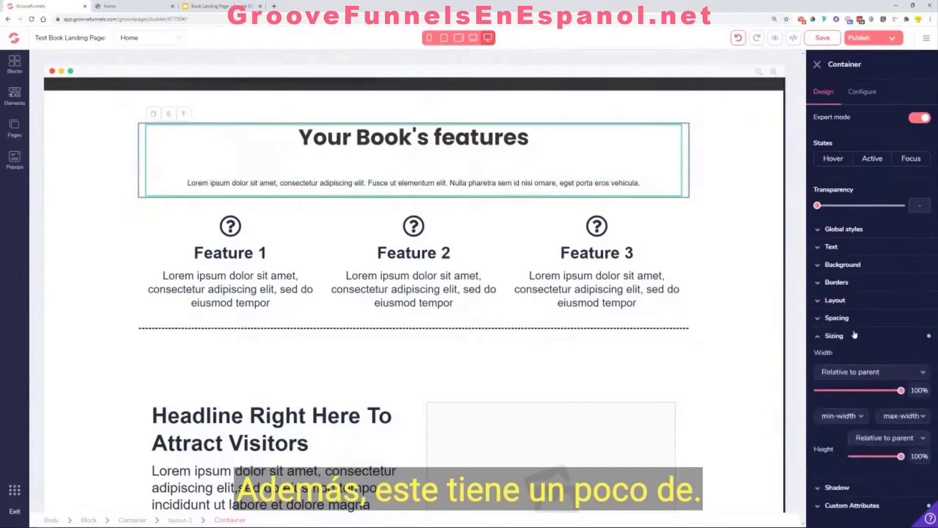
{"action": "left_click", "coordinate": [853, 336]}
{"action": "left_click", "coordinate": [853, 319]}
{"action": "left_click", "coordinate": [853, 319]}
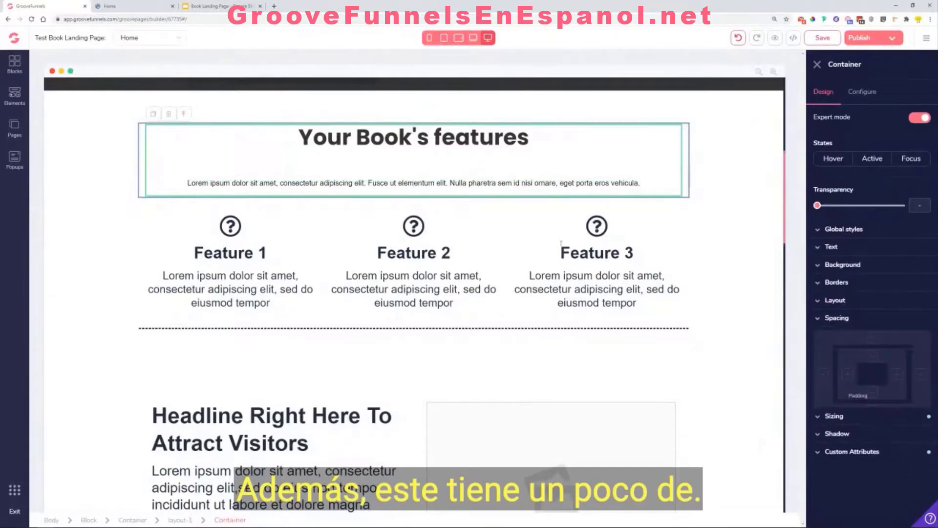
{"action": "left_click", "coordinate": [88, 180]}
{"action": "left_click", "coordinate": [267, 231]}
{"action": "left_click", "coordinate": [308, 159]}
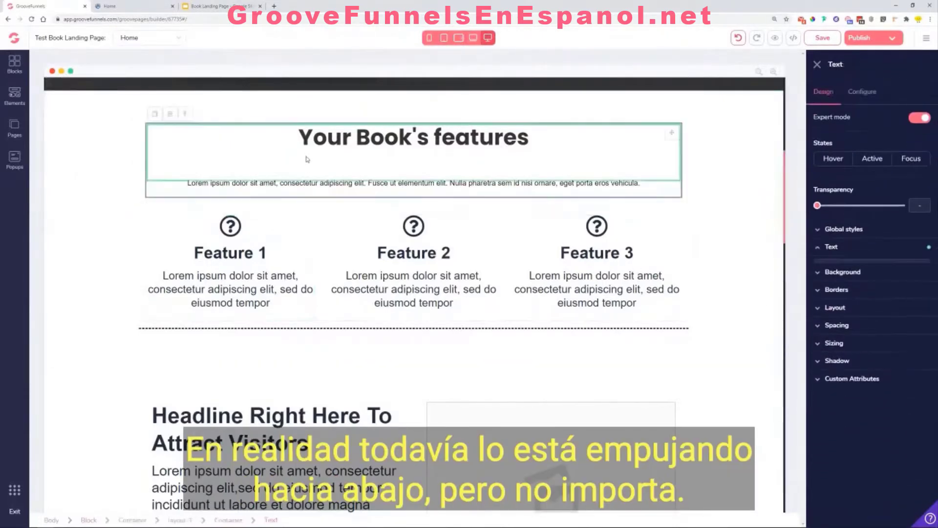
{"action": "left_click", "coordinate": [310, 185]}
{"action": "left_click", "coordinate": [390, 148]}
Step: Set the features subtitle's font to poppins and its text color to the gray #78889B
{"action": "left_click", "coordinate": [426, 192]}
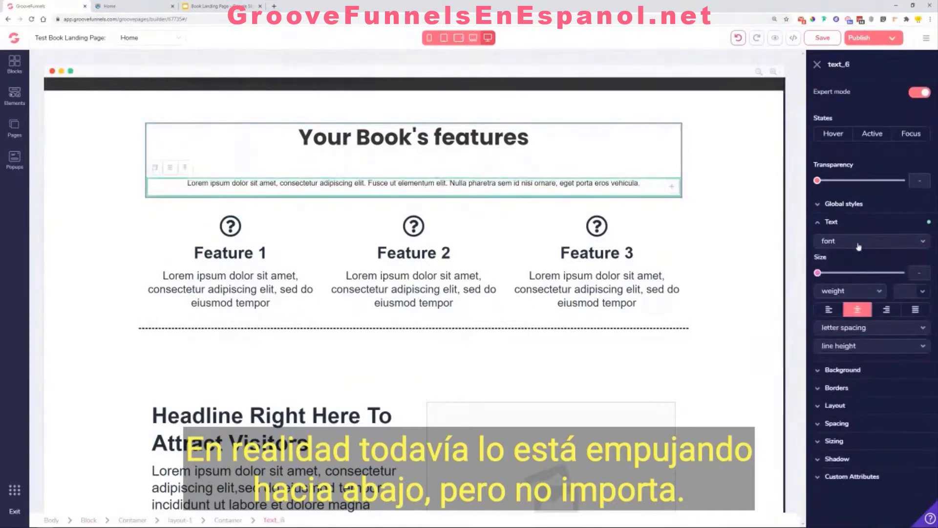
{"action": "left_click", "coordinate": [859, 247]}
{"action": "left_click", "coordinate": [850, 386]}
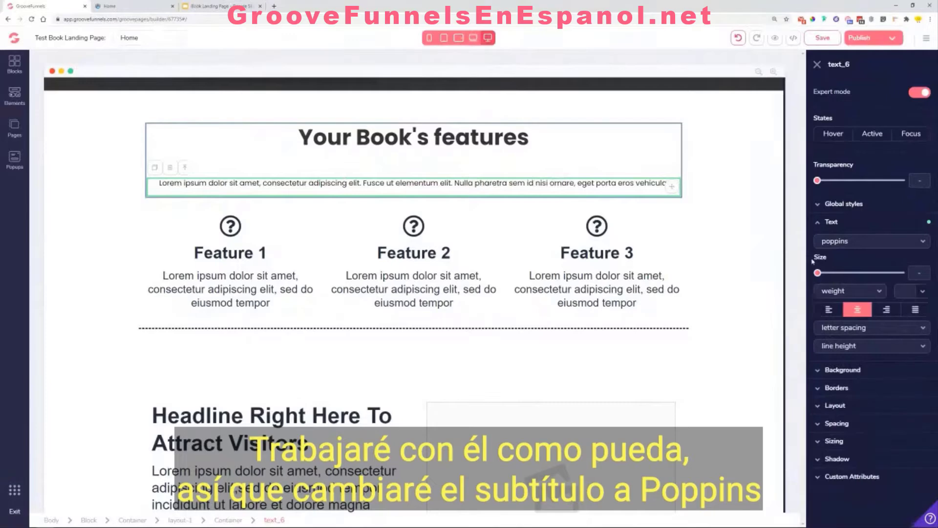
{"action": "left_click", "coordinate": [927, 294]}
{"action": "mouse_move", "coordinate": [880, 342]}
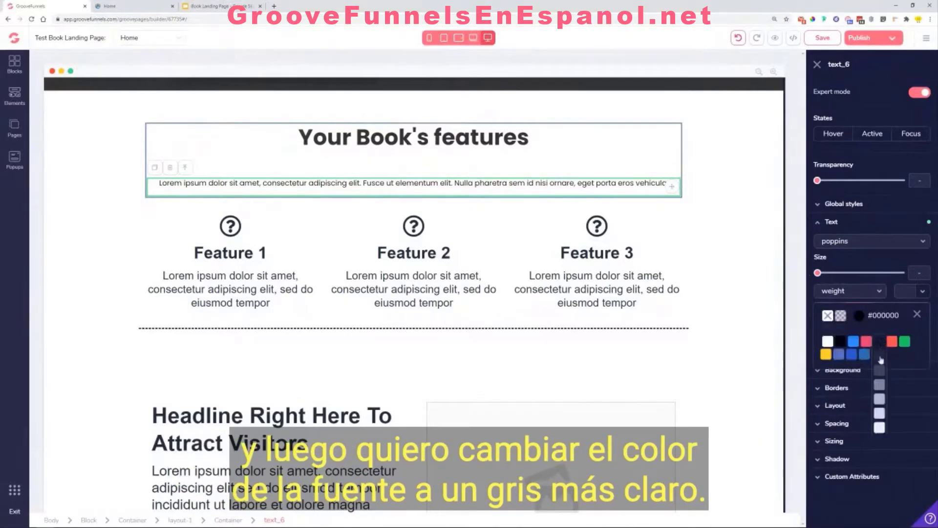
{"action": "left_click", "coordinate": [880, 414]}
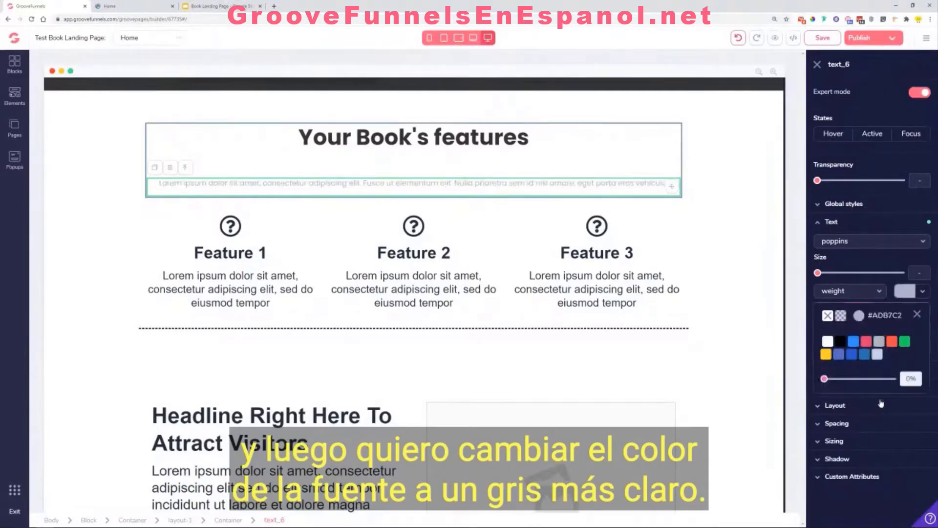
{"action": "mouse_move", "coordinate": [881, 341]}
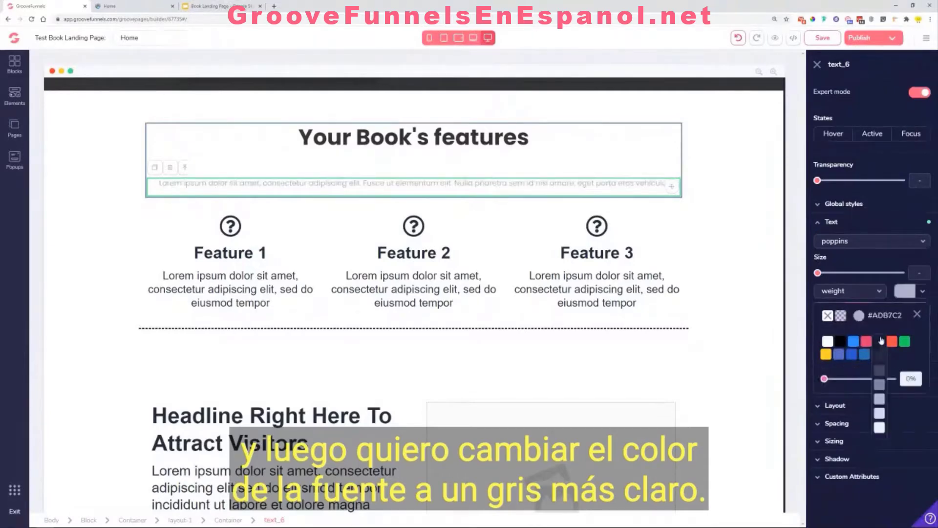
{"action": "left_click", "coordinate": [880, 384]}
{"action": "mouse_move", "coordinate": [880, 362]}
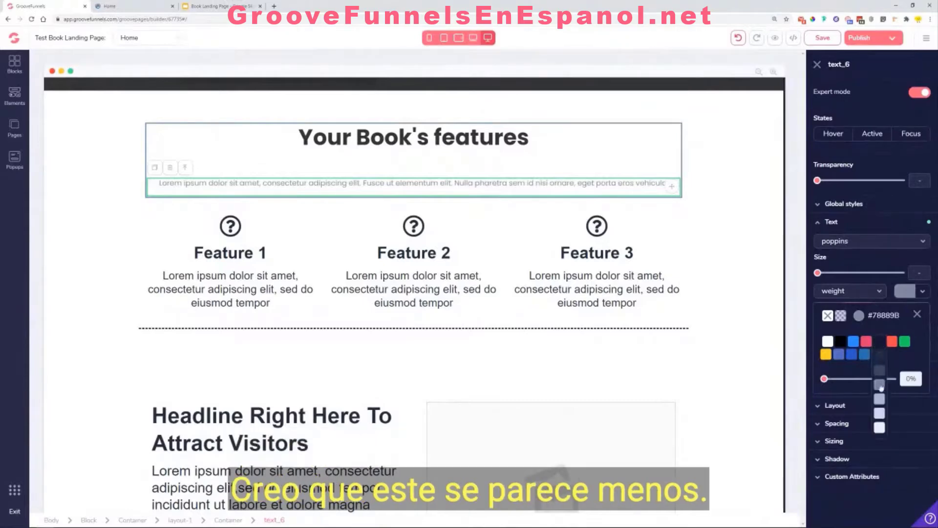
{"action": "left_click", "coordinate": [188, 196]}
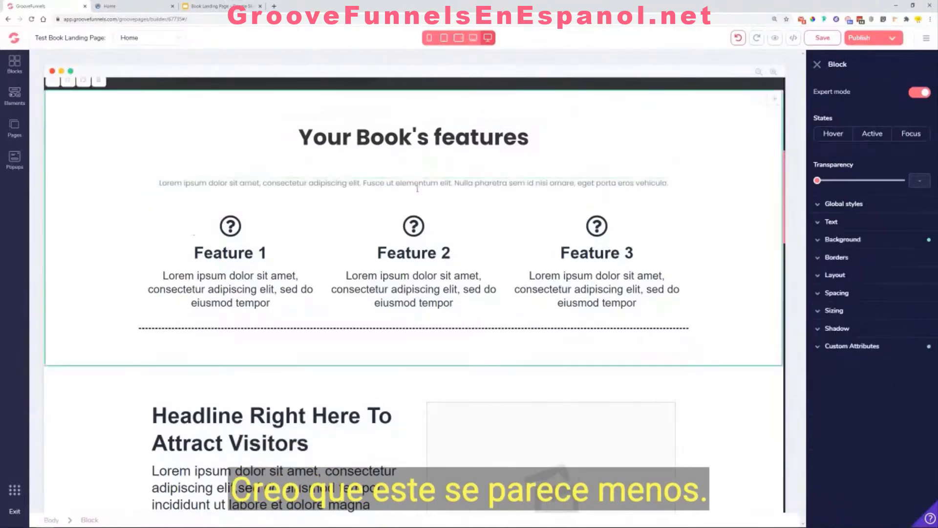
Step: Check the top and bottom padding and the margins of the "Your Book's features" headline for the source of the extra gap
{"action": "left_click", "coordinate": [420, 183]}
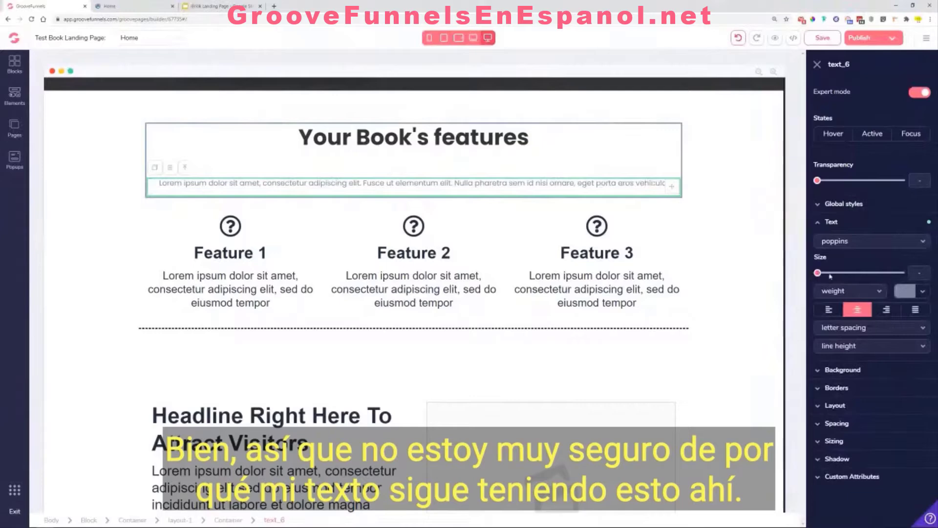
{"action": "left_click", "coordinate": [394, 172]}
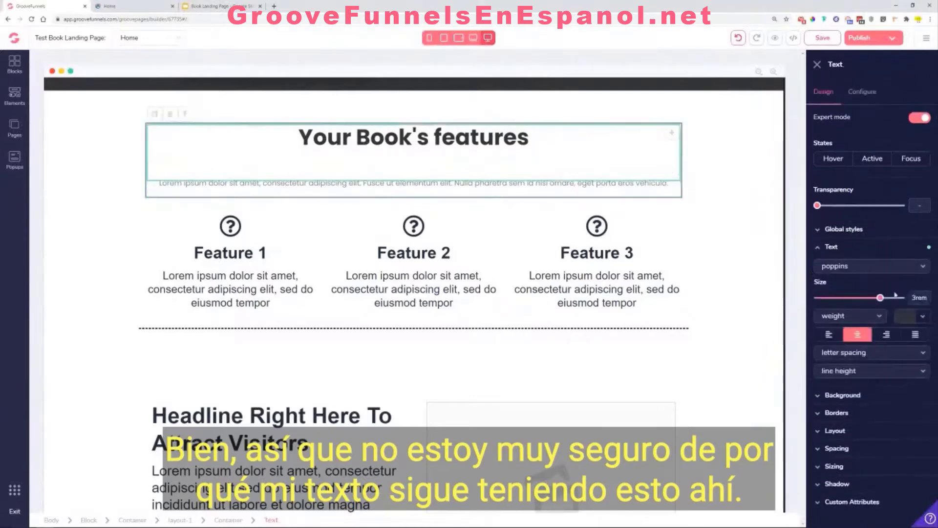
{"action": "left_click", "coordinate": [847, 447]}
{"action": "scroll", "coordinate": [865, 457], "scroll_direction": "down", "scroll_amount": 2}
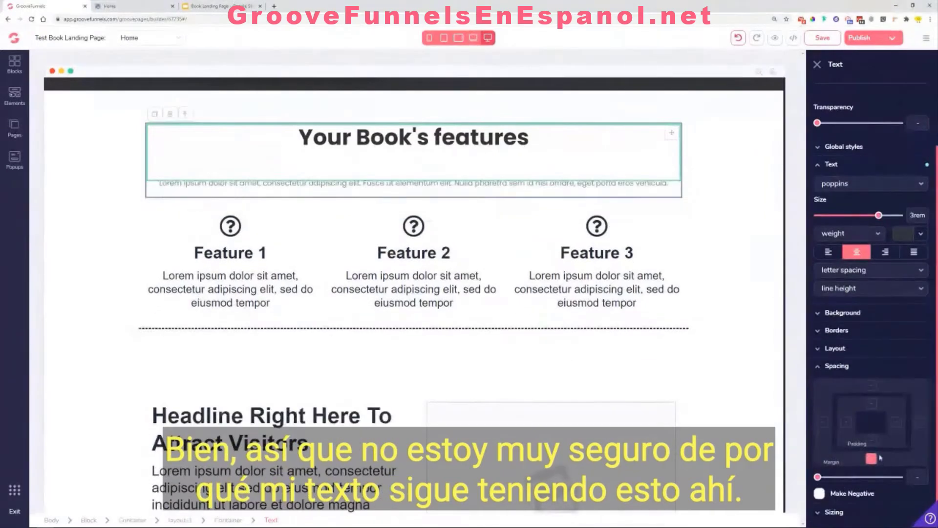
{"action": "left_click", "coordinate": [872, 442]}
{"action": "mouse_move", "coordinate": [819, 478]}
{"action": "left_mouse_down"}
{"action": "mouse_move", "coordinate": [827, 478]}
{"action": "mouse_move", "coordinate": [813, 477]}
{"action": "left_mouse_up"}
{"action": "left_click", "coordinate": [872, 404]}
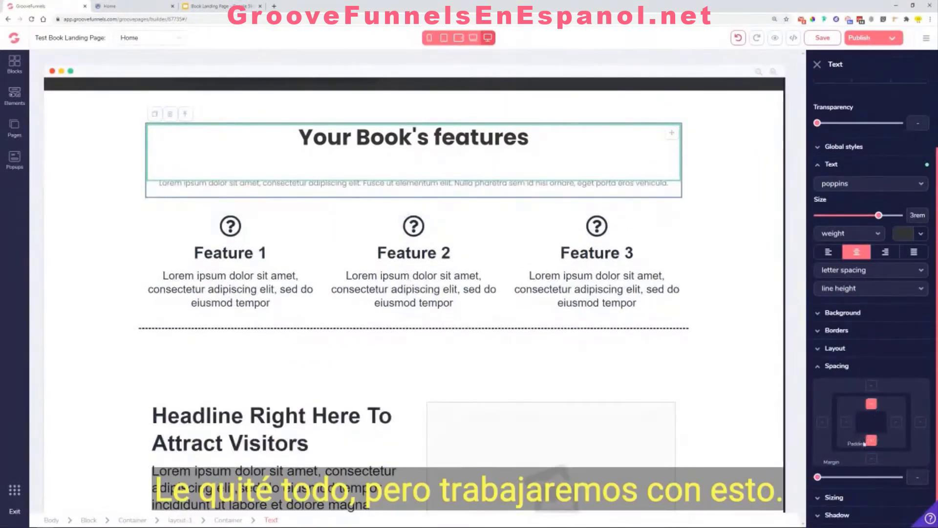
{"action": "left_click", "coordinate": [872, 386]}
{"action": "left_click", "coordinate": [848, 367]}
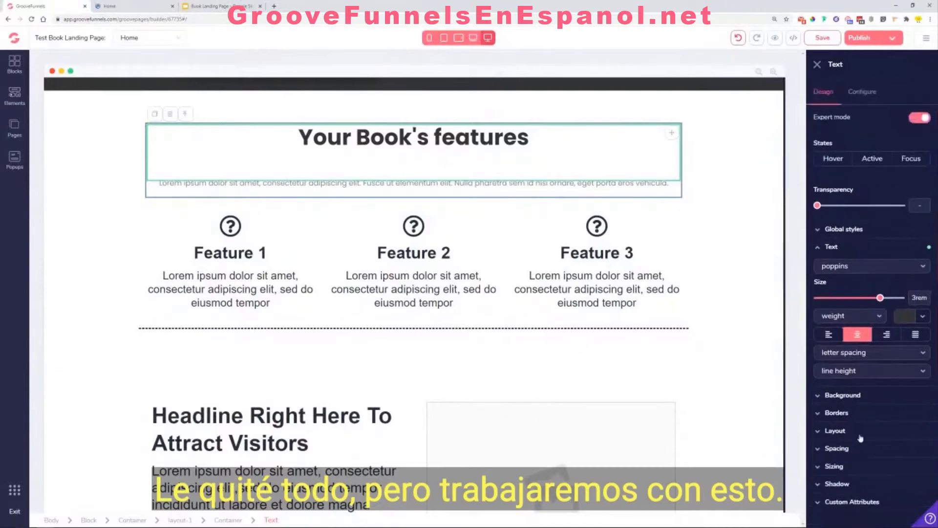
Step: Try to pull the features subtitle closer to the headline with a negative top margin
{"action": "left_click", "coordinate": [402, 189]}
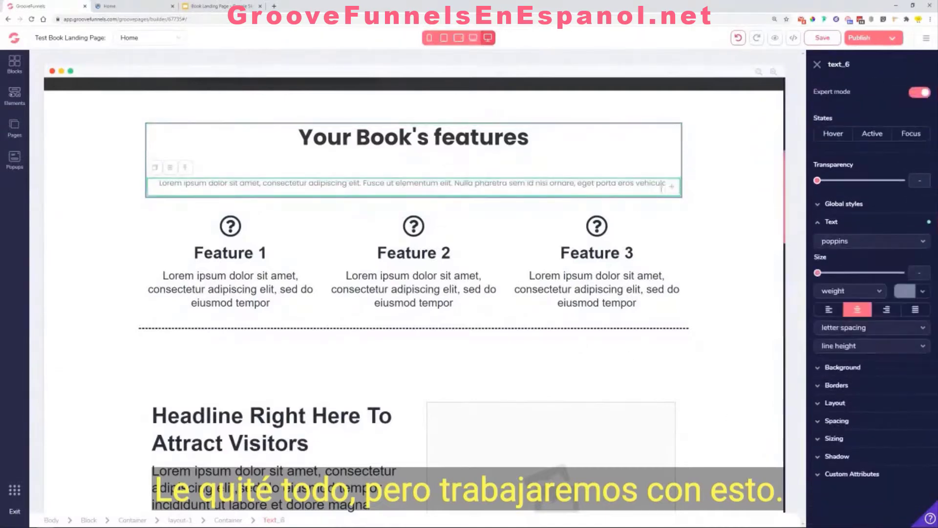
{"action": "left_click", "coordinate": [848, 425]}
{"action": "scroll", "coordinate": [835, 456], "scroll_direction": "down", "scroll_amount": 2}
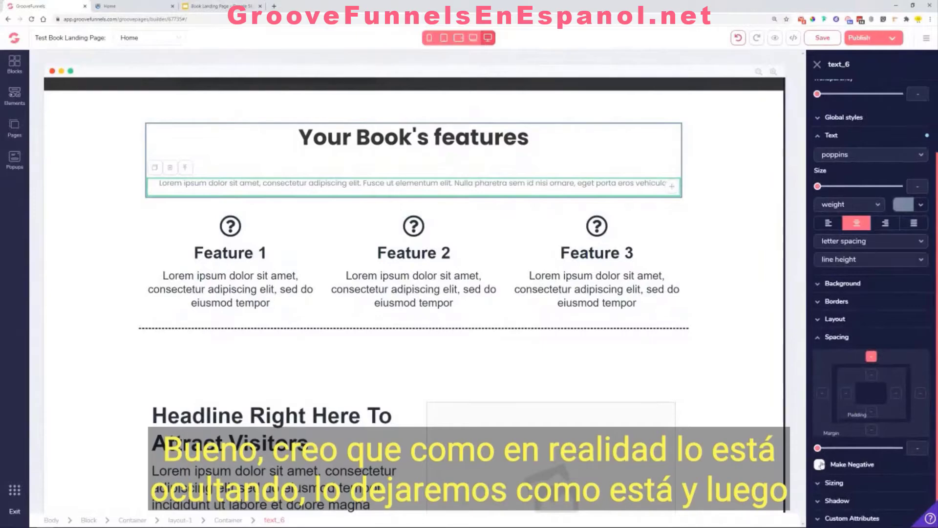
{"action": "left_click", "coordinate": [820, 465]}
{"action": "mouse_move", "coordinate": [818, 449]}
{"action": "left_mouse_down"}
{"action": "mouse_move", "coordinate": [849, 458]}
{"action": "mouse_move", "coordinate": [819, 458]}
{"action": "left_mouse_up"}
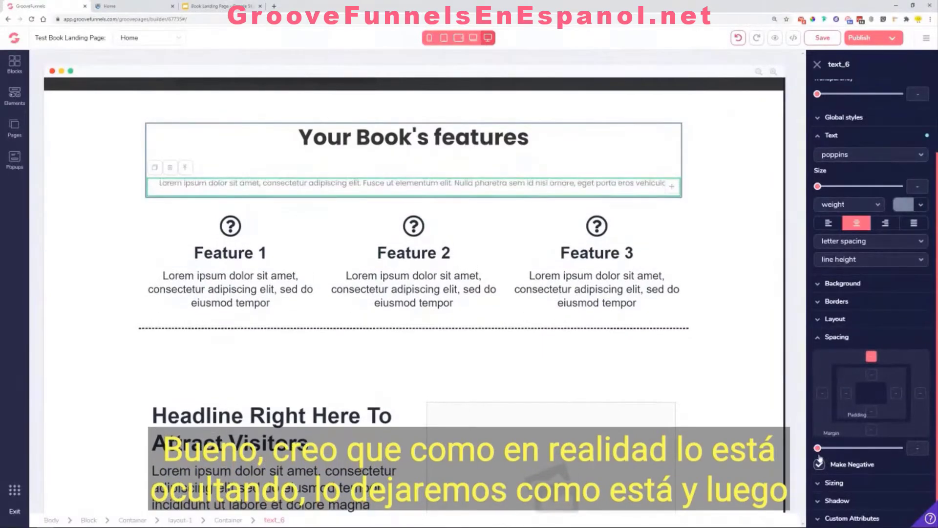
{"action": "left_click", "coordinate": [524, 140]}
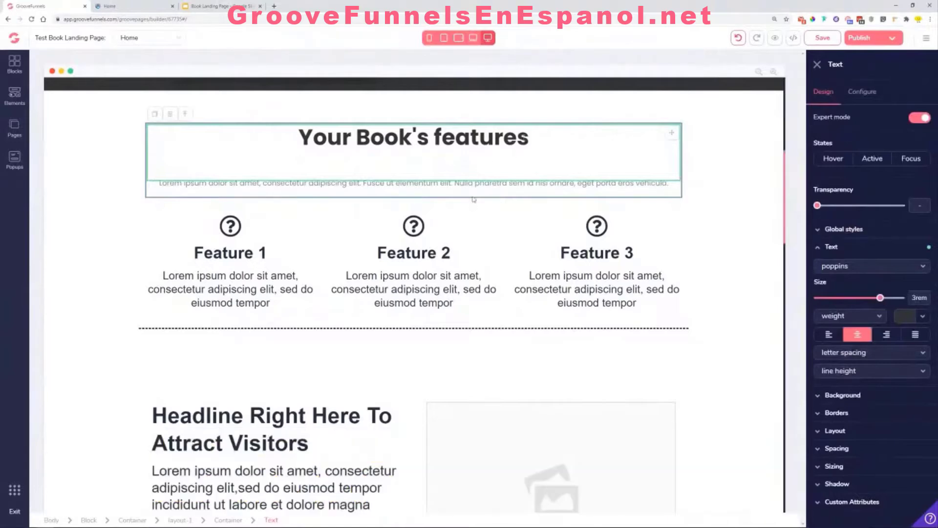
{"action": "left_click", "coordinate": [473, 191]}
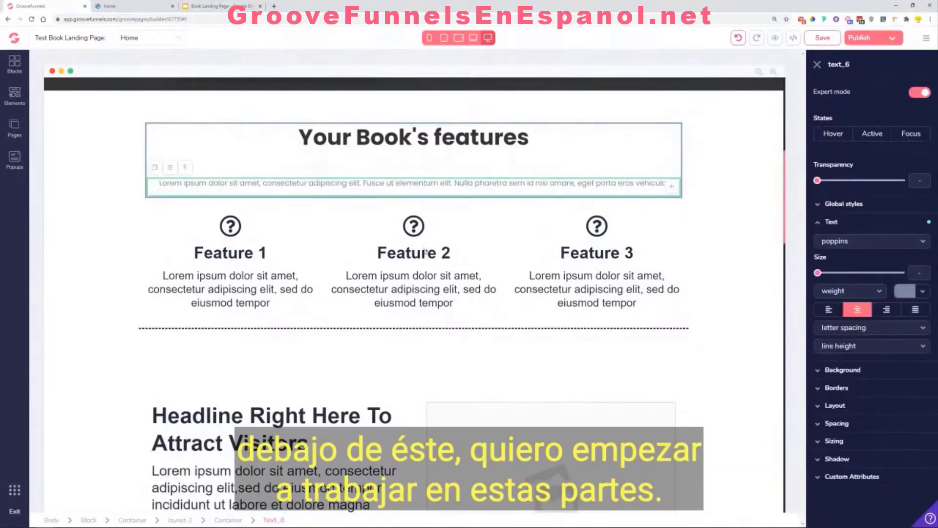
Step: Copy the first feature title, "Start instantly", from the demo page and return to the page builder
{"action": "left_click", "coordinate": [141, 6]}
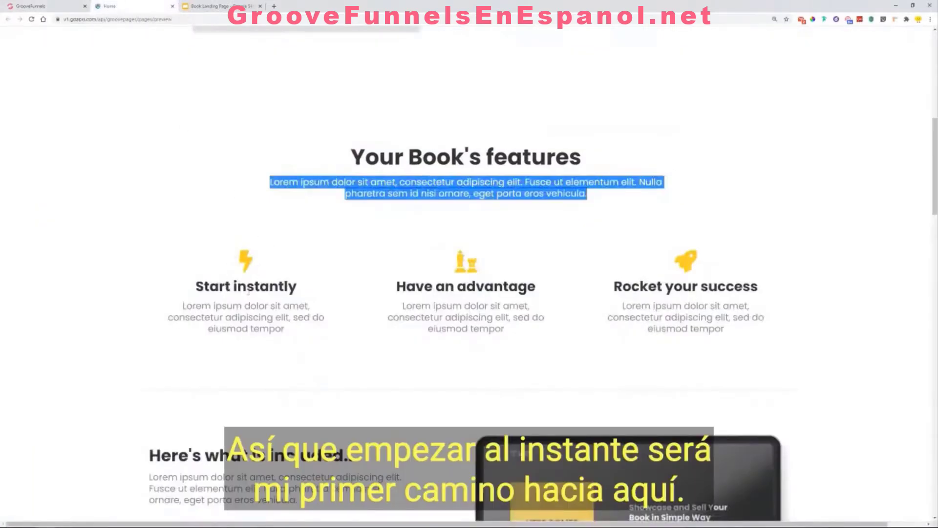
{"action": "left_click_drag", "start_coordinate": [196, 288], "coordinate": [297, 287]}
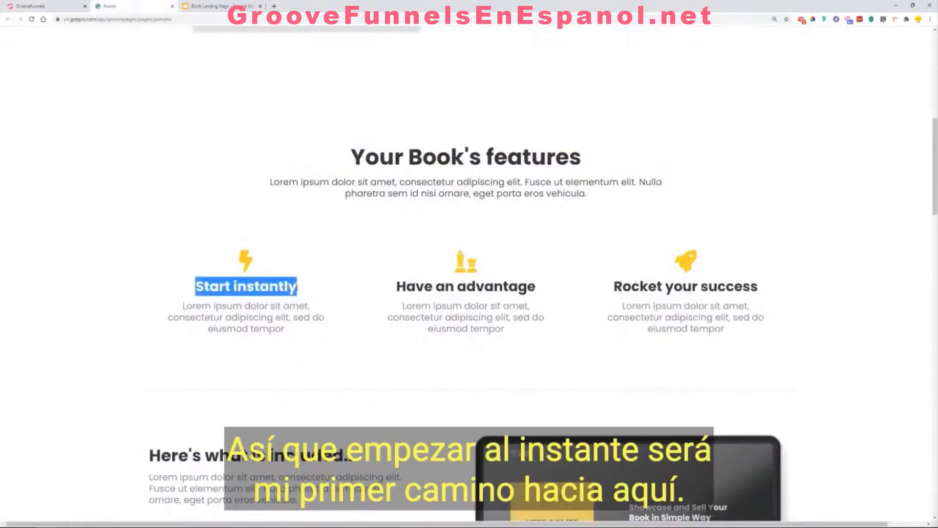
{"action": "right_click", "coordinate": [290, 288]}
{"action": "left_click", "coordinate": [304, 294]}
{"action": "left_click", "coordinate": [3, 3]}
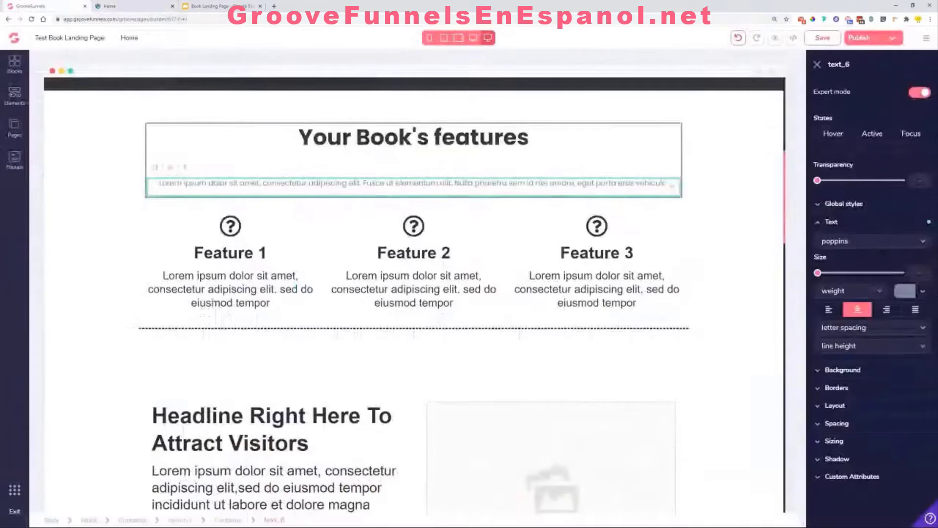
Step: Replace the "Feature 1" title with the copied text "Start instantly" and delete the extra line pasted below it
{"action": "left_click", "coordinate": [217, 253]}
{"action": "double_click", "coordinate": [217, 254]}
{"action": "right_click", "coordinate": [216, 253]}
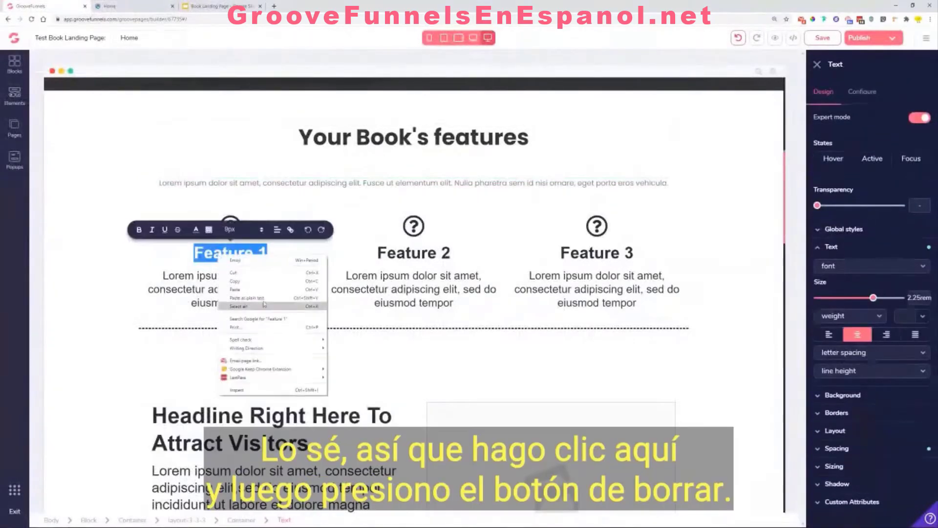
{"action": "left_click", "coordinate": [261, 292]}
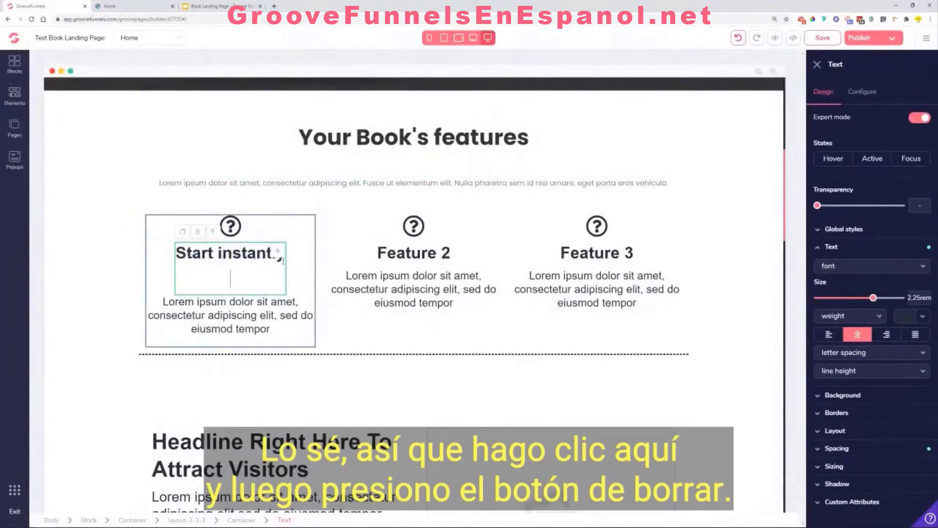
{"action": "key", "text": "BackSpace"}
Step: Remove the blank line after the "Your Book's features" headline, keeping its formatting, and save the page
{"action": "left_click", "coordinate": [532, 139]}
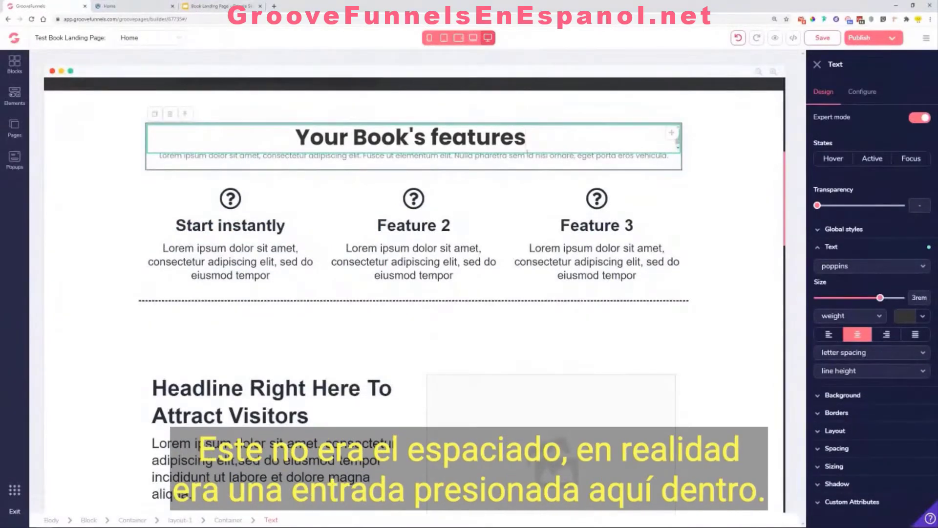
{"action": "key", "text": "Return"}
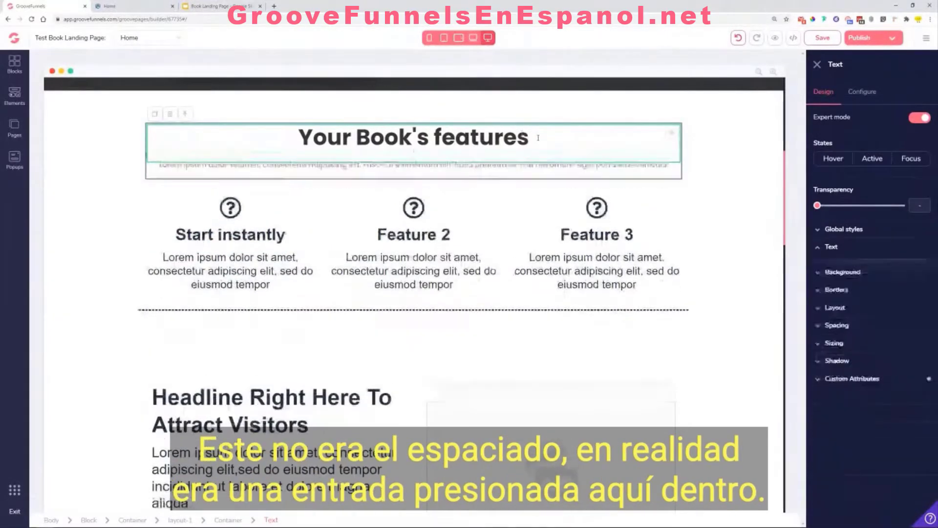
{"action": "key", "text": "BackSpace"}
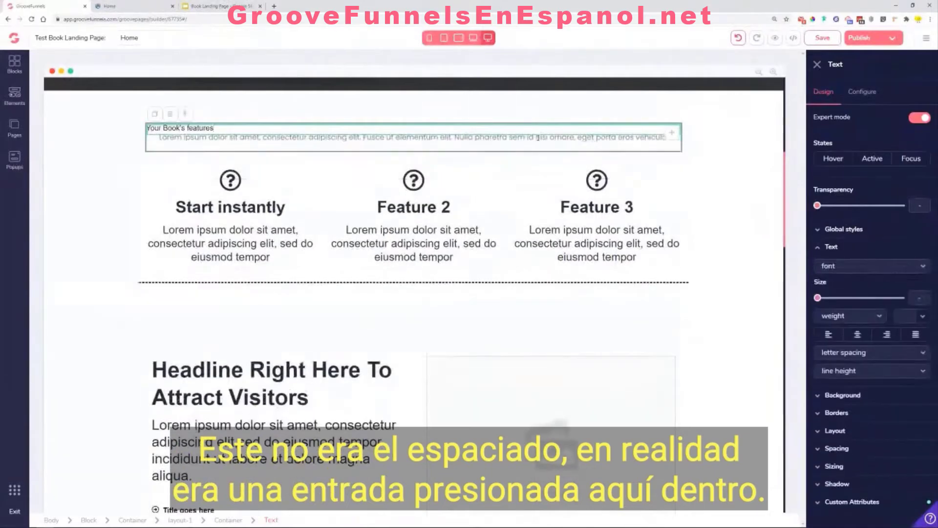
{"action": "key", "text": "ctrl+z"}
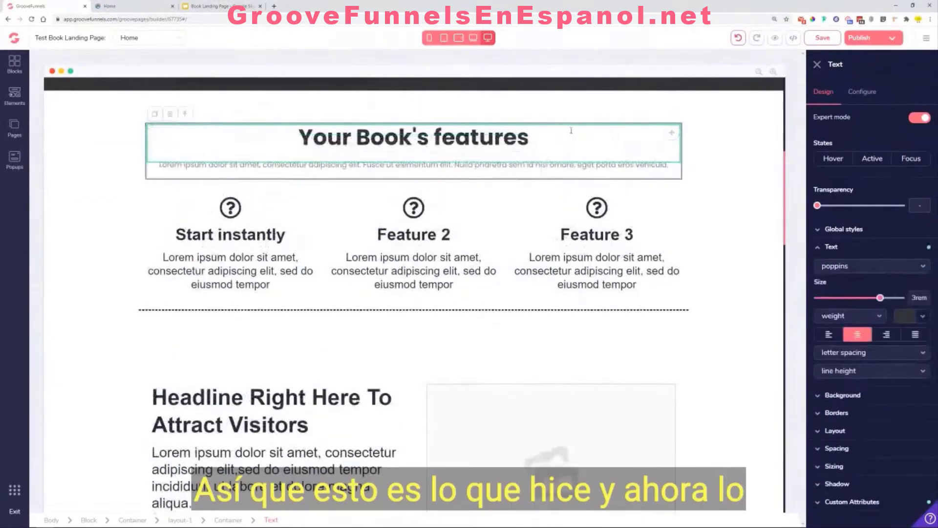
{"action": "left_click", "coordinate": [814, 39]}
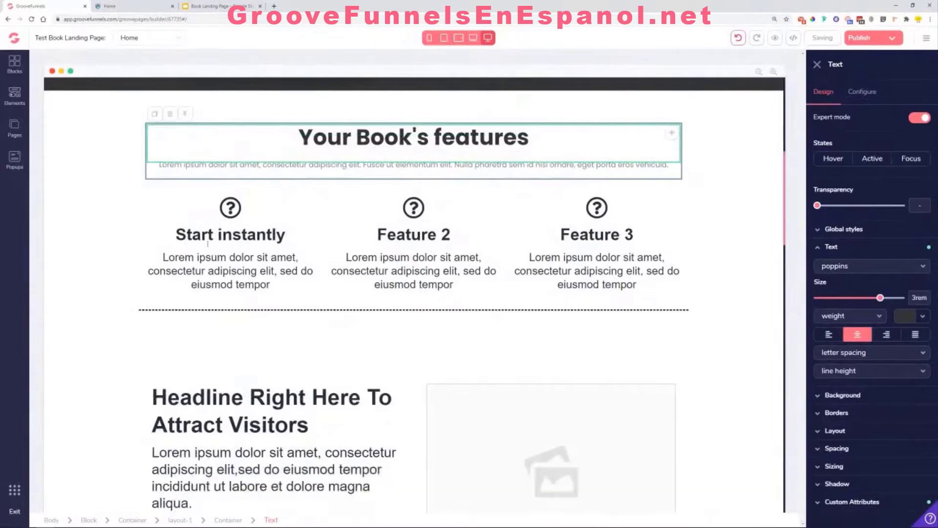
Step: Set the "Start instantly" title's font to poppins
{"action": "left_click", "coordinate": [277, 237]}
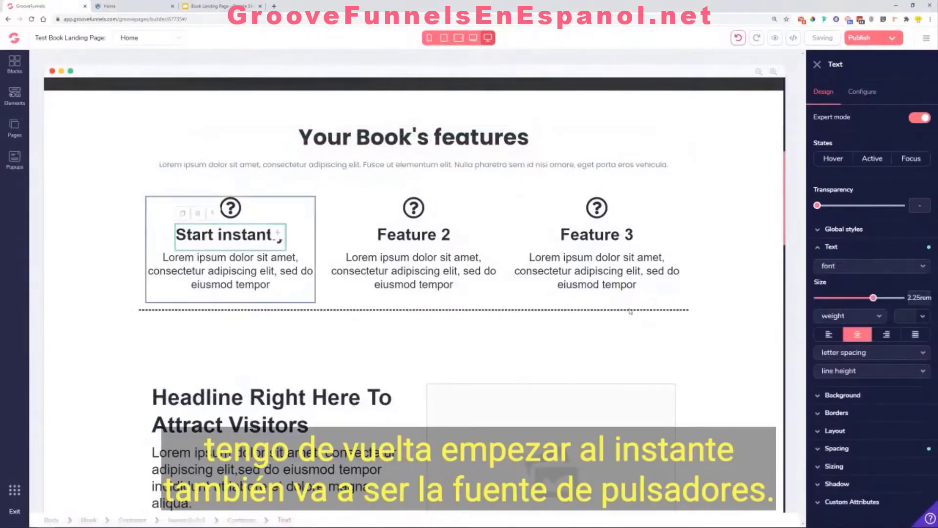
{"action": "left_click", "coordinate": [877, 265]}
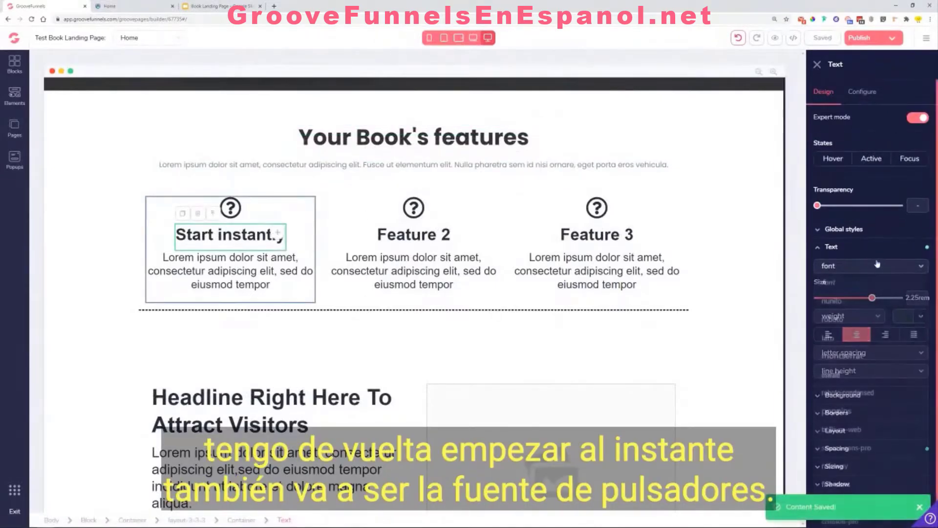
{"action": "left_click", "coordinate": [838, 411]}
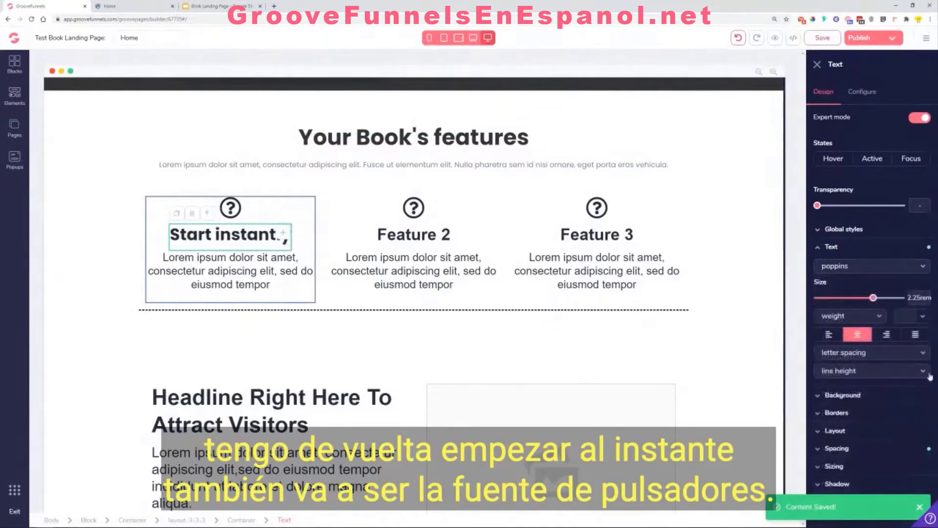
Step: Set the "Start instantly" title's text color to #333333 and its size to 1.875rem
{"action": "left_click", "coordinate": [923, 317]}
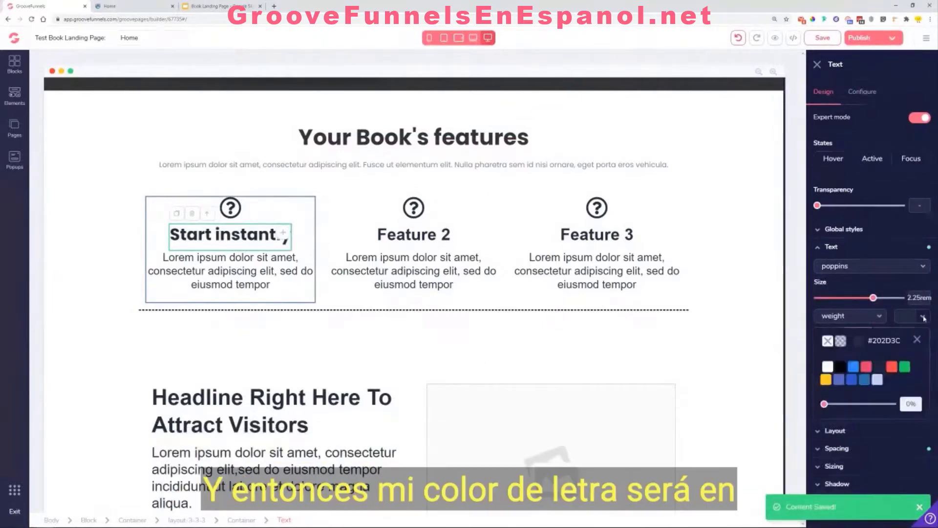
{"action": "left_click", "coordinate": [862, 343]}
{"action": "left_click_drag", "start_coordinate": [872, 470], "coordinate": [848, 468]}
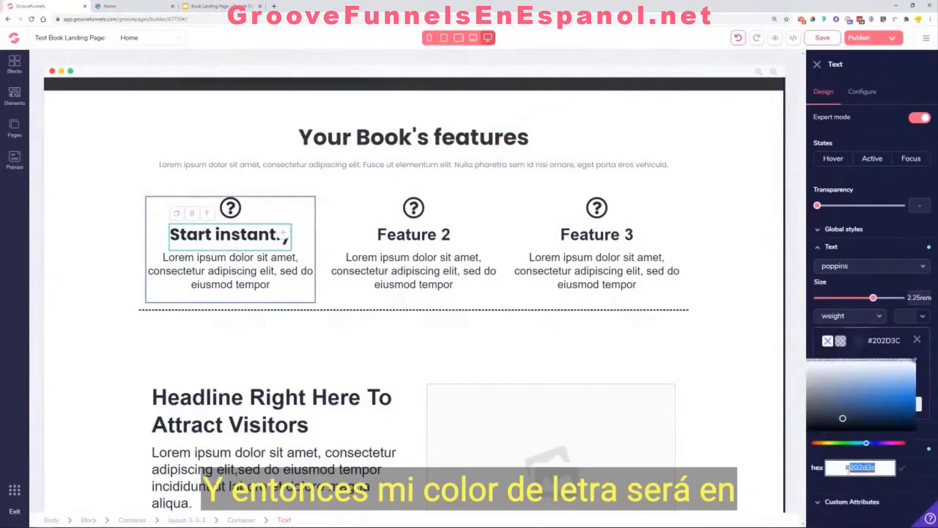
{"action": "type", "text": "#333333"}
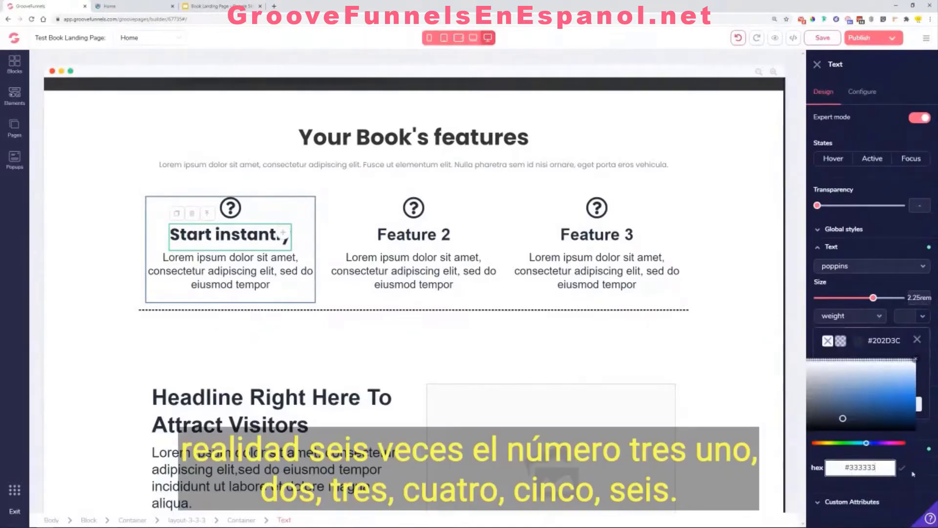
{"action": "left_click", "coordinate": [902, 468]}
{"action": "left_click", "coordinate": [918, 340]}
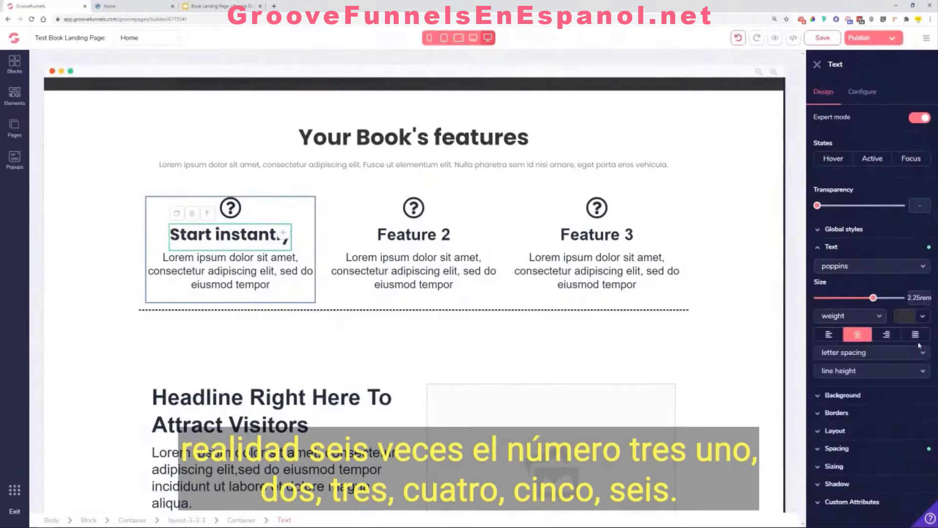
{"action": "left_click_drag", "start_coordinate": [874, 299], "coordinate": [868, 301]}
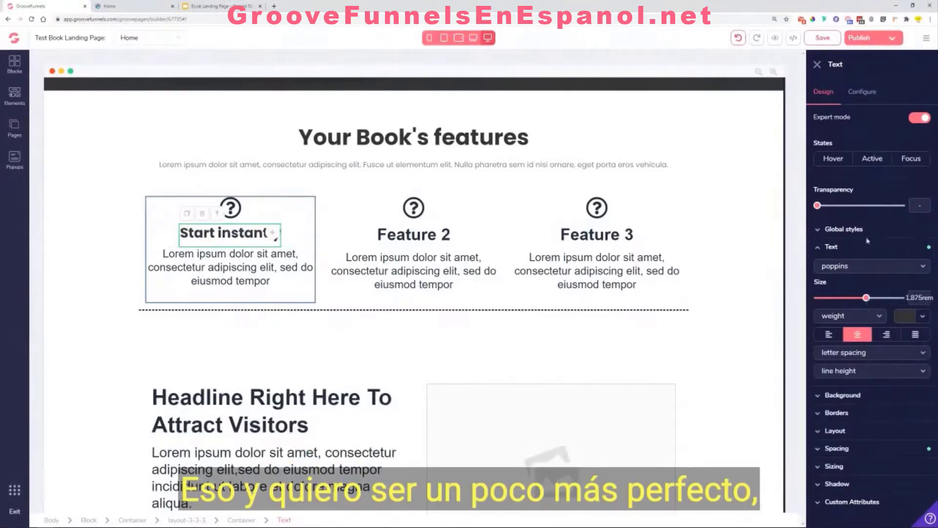
Step: Create a new global style named "Feature title" from the "Start instantly" title
{"action": "left_click", "coordinate": [853, 230]}
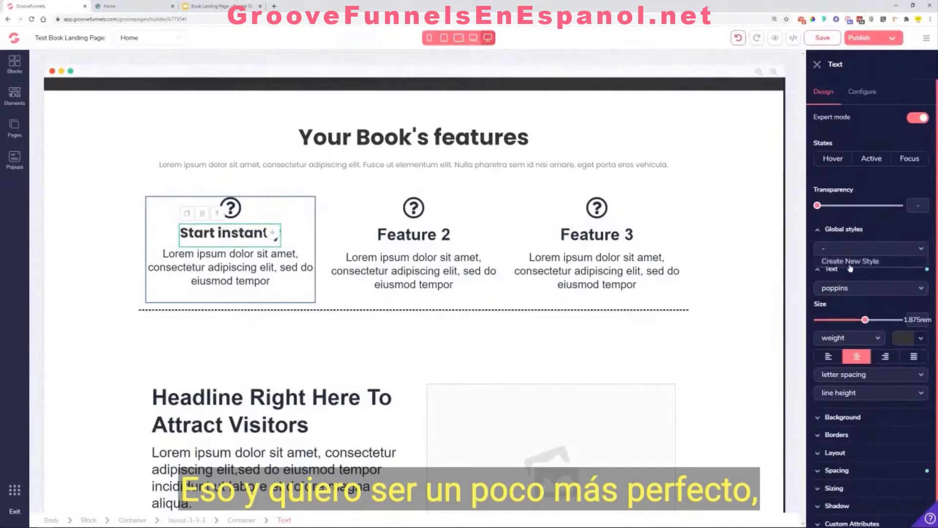
{"action": "type", "text": "Fe"}
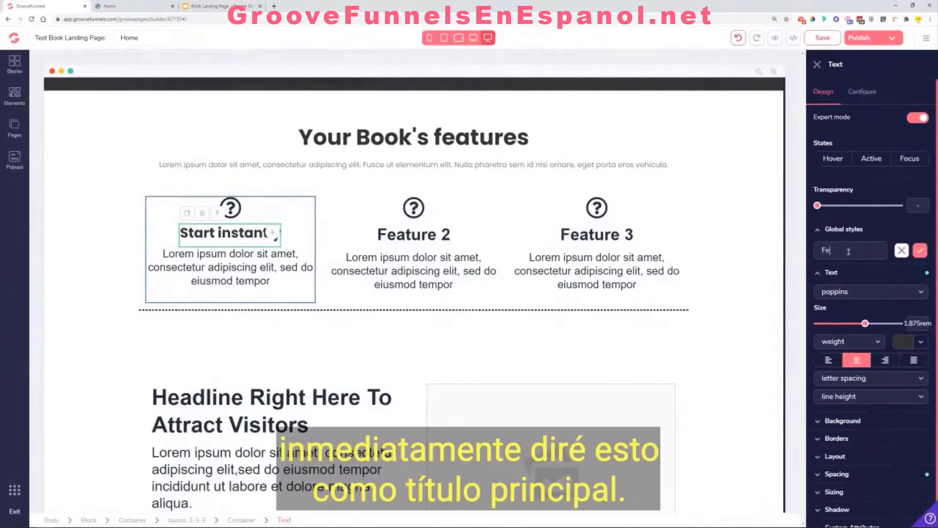
{"action": "type", "text": "atur"}
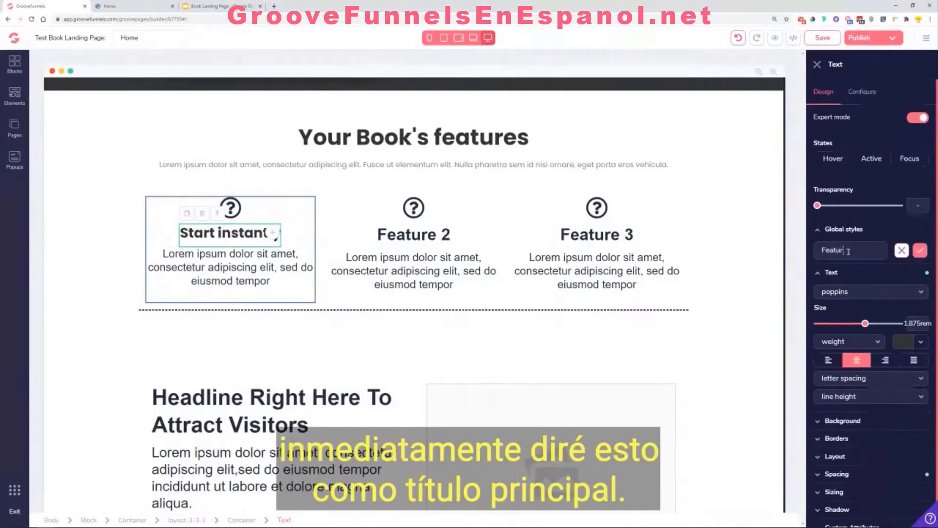
{"action": "type", "text": "e title"}
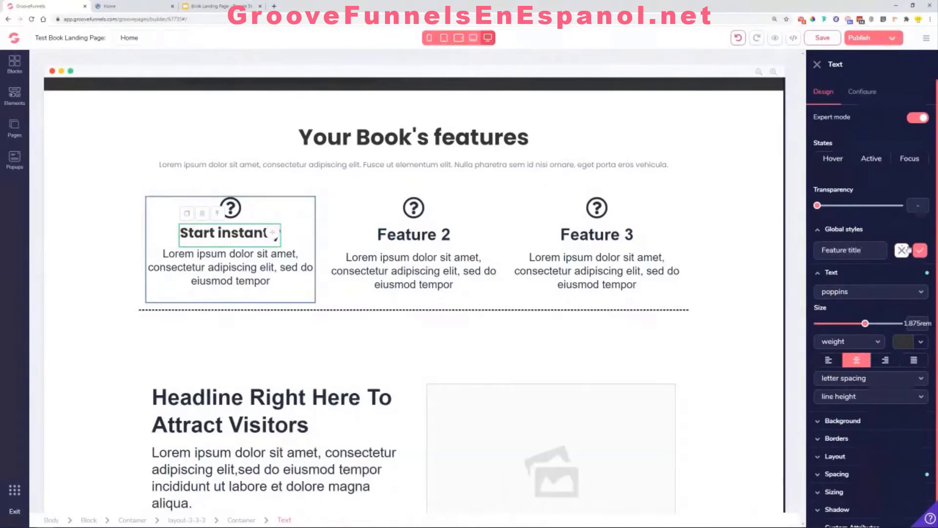
{"action": "key", "text": "Return"}
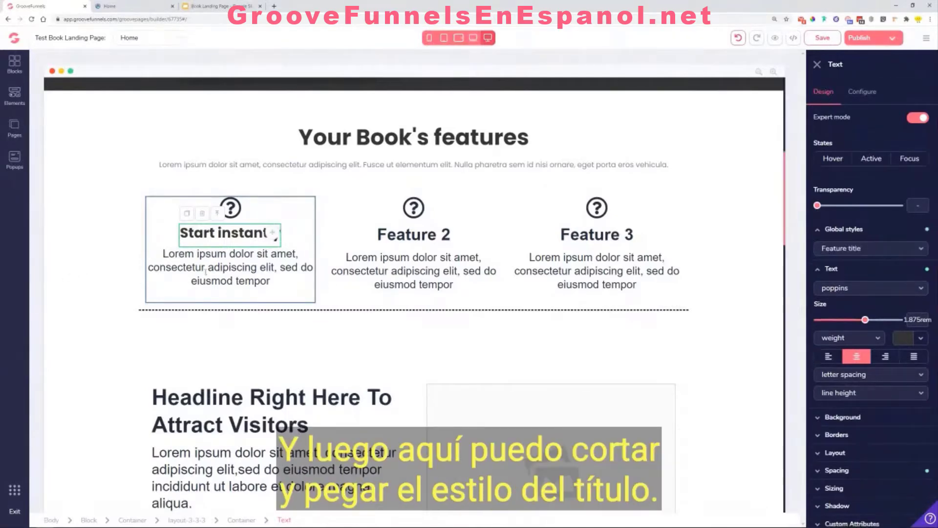
Step: Apply the "Feature title" global style to the "Feature 2" title
{"action": "left_click", "coordinate": [401, 234]}
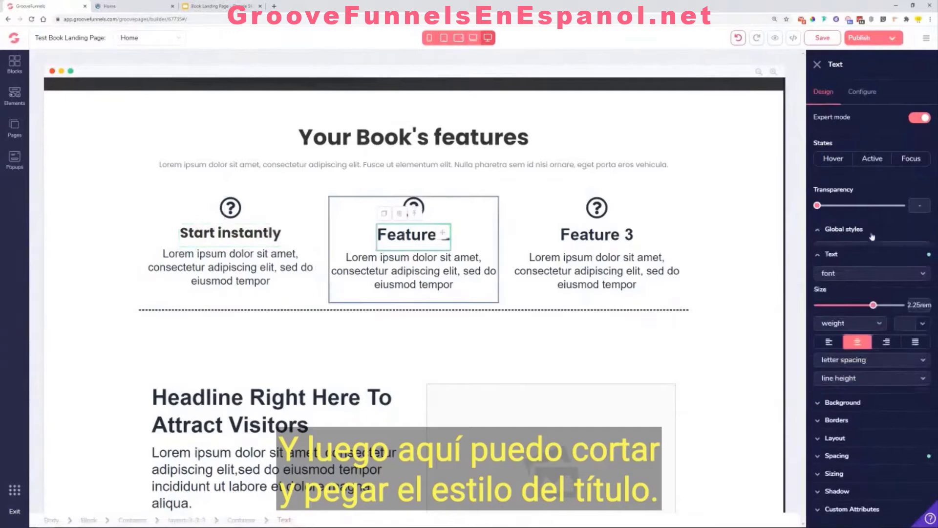
{"action": "left_click", "coordinate": [861, 248]}
{"action": "left_click", "coordinate": [841, 287]}
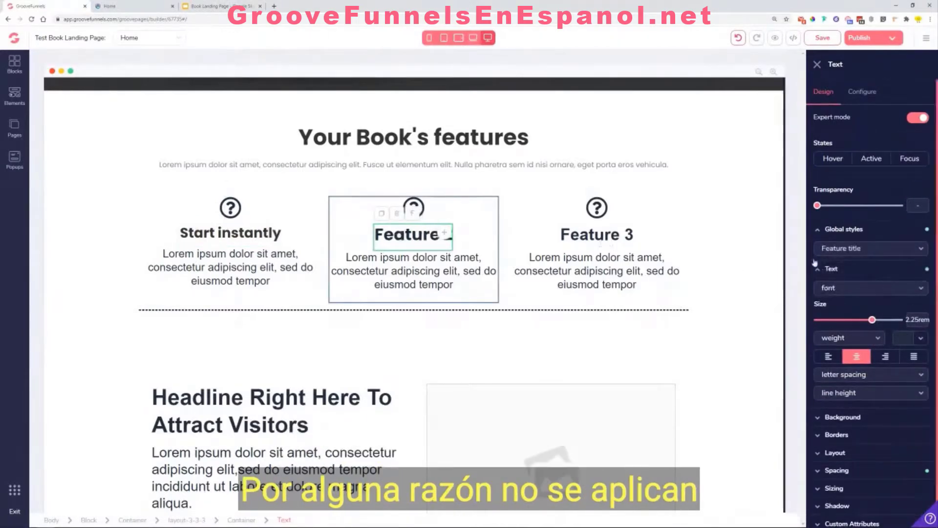
Step: Set the "Feature 2" title's text color to #333333 and reselect the title so its style refreshes
{"action": "left_click", "coordinate": [904, 339]}
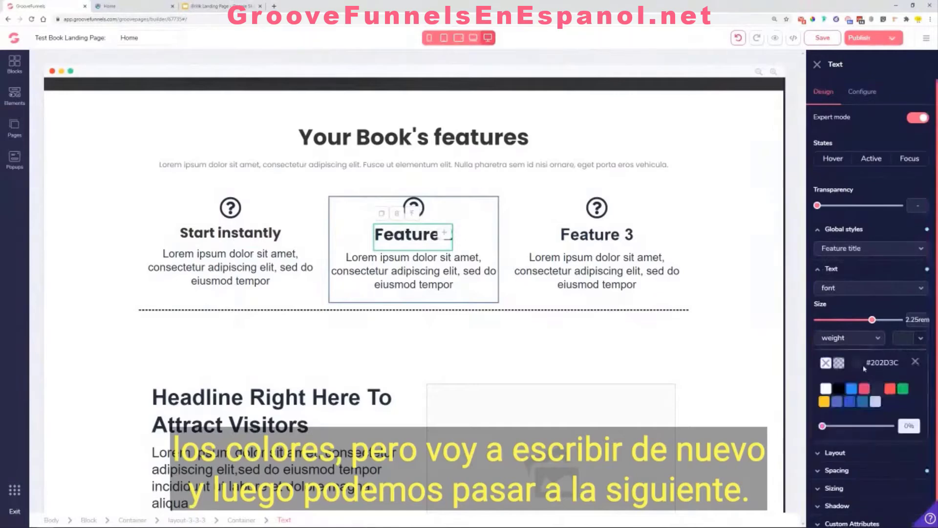
{"action": "left_click", "coordinate": [860, 365]}
{"action": "double_click", "coordinate": [849, 488]}
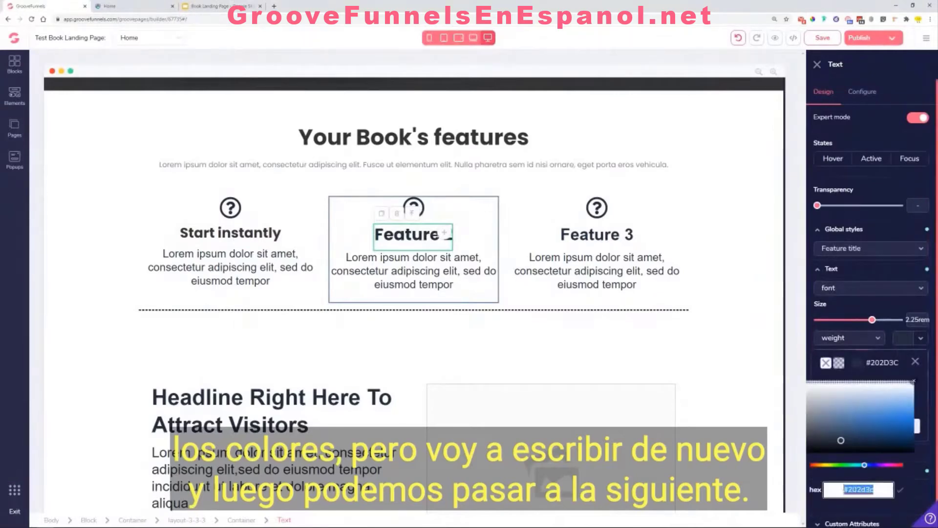
{"action": "type", "text": "333333"}
{"action": "left_click", "coordinate": [597, 236]}
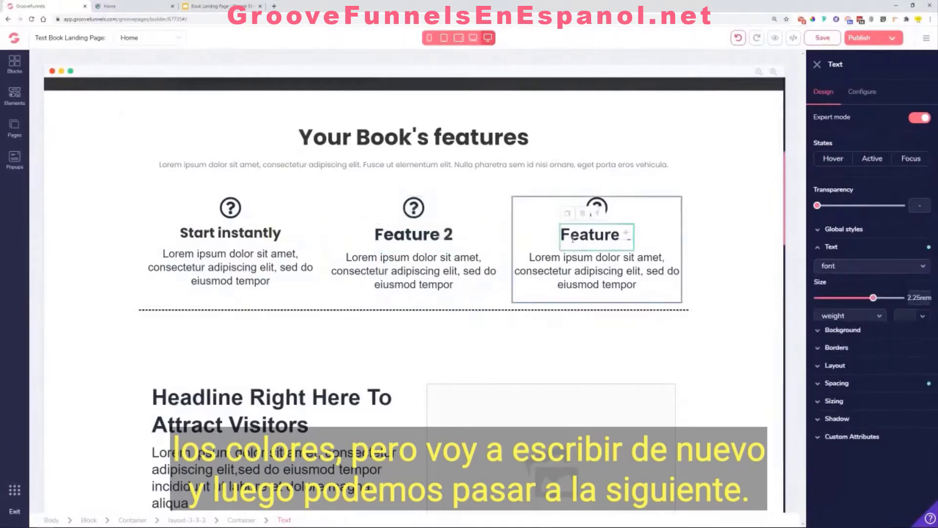
{"action": "left_click", "coordinate": [423, 228]}
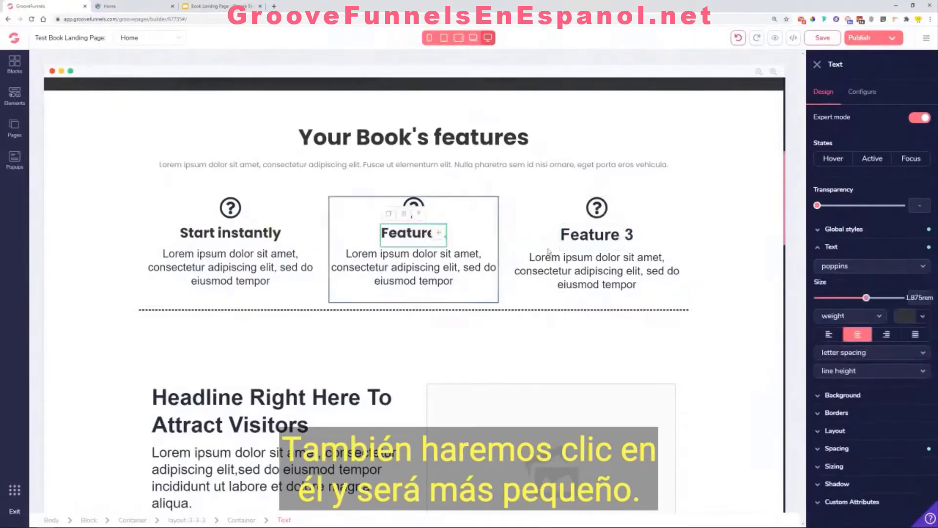
Step: Apply the "Feature title" global style to the "Feature 3" title
{"action": "left_click", "coordinate": [607, 242]}
{"action": "left_click", "coordinate": [394, 238]}
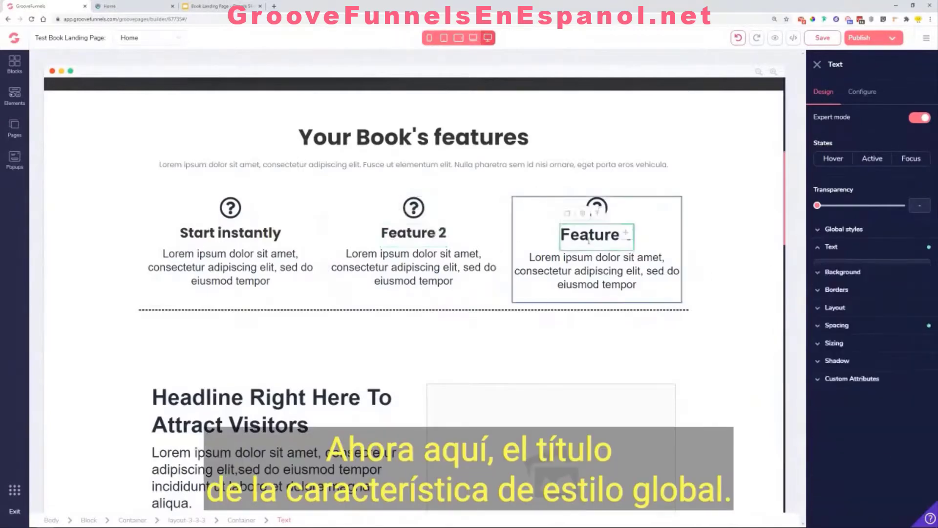
{"action": "left_click", "coordinate": [562, 244]}
{"action": "left_click", "coordinate": [850, 229]}
{"action": "left_click", "coordinate": [870, 248]}
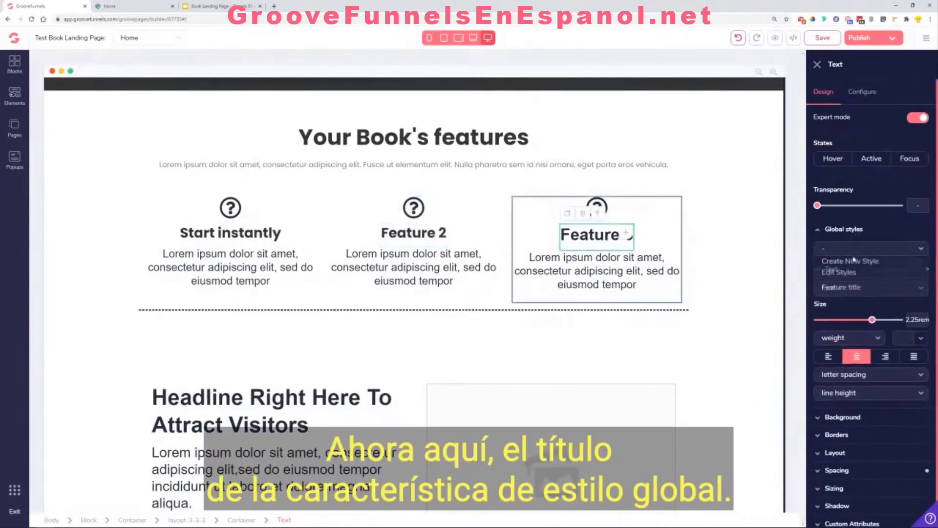
{"action": "left_click", "coordinate": [847, 287]}
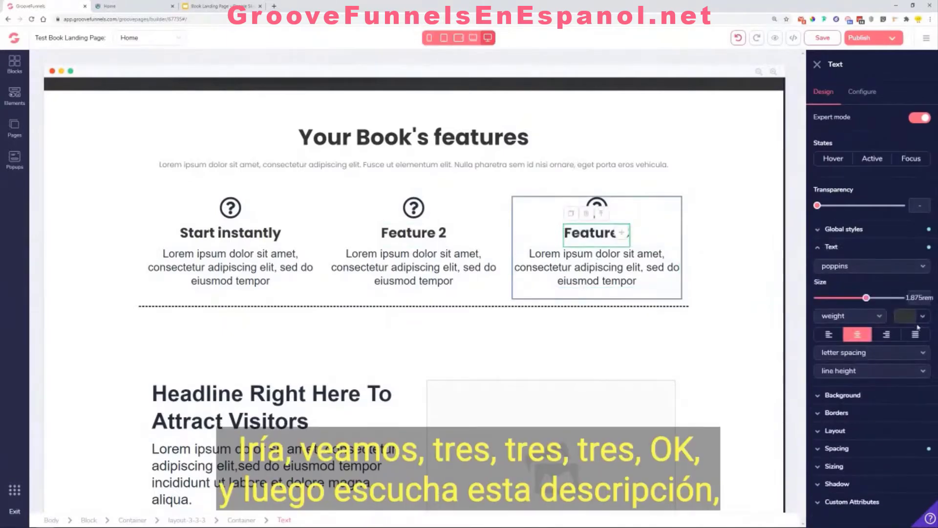
{"action": "left_click", "coordinate": [922, 318]}
{"action": "left_click", "coordinate": [916, 341]}
Step: Set the description under "Start instantly" to the poppins font with a size of 1.125rem
{"action": "left_click", "coordinate": [238, 270]}
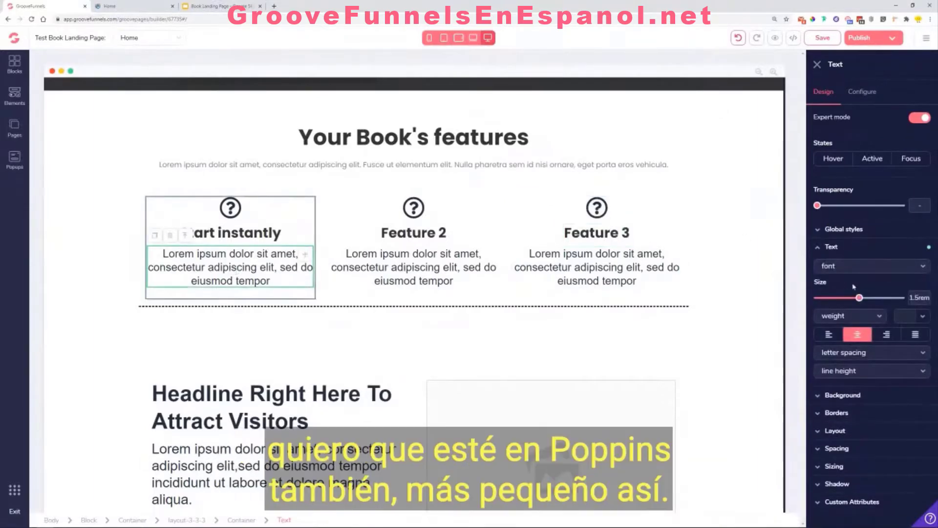
{"action": "left_click", "coordinate": [856, 269]}
{"action": "left_click", "coordinate": [843, 411]}
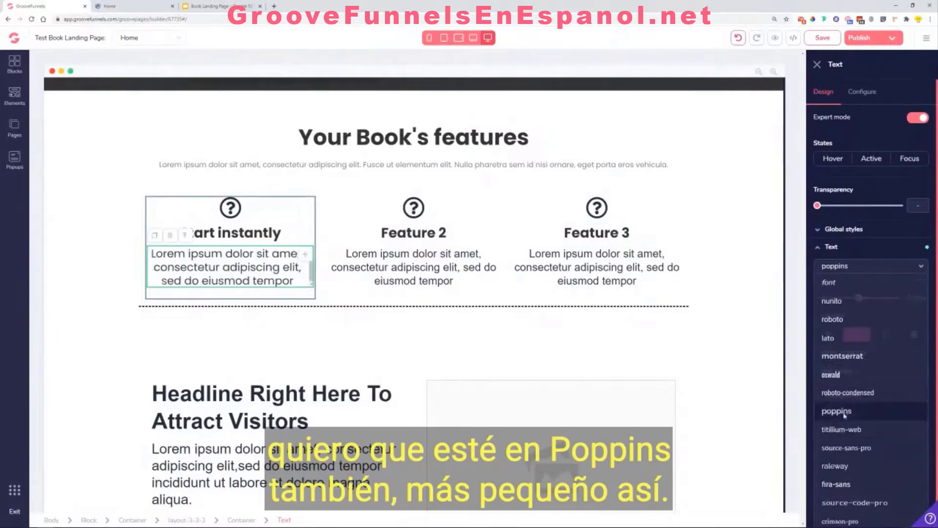
{"action": "left_click_drag", "start_coordinate": [865, 299], "coordinate": [849, 301]}
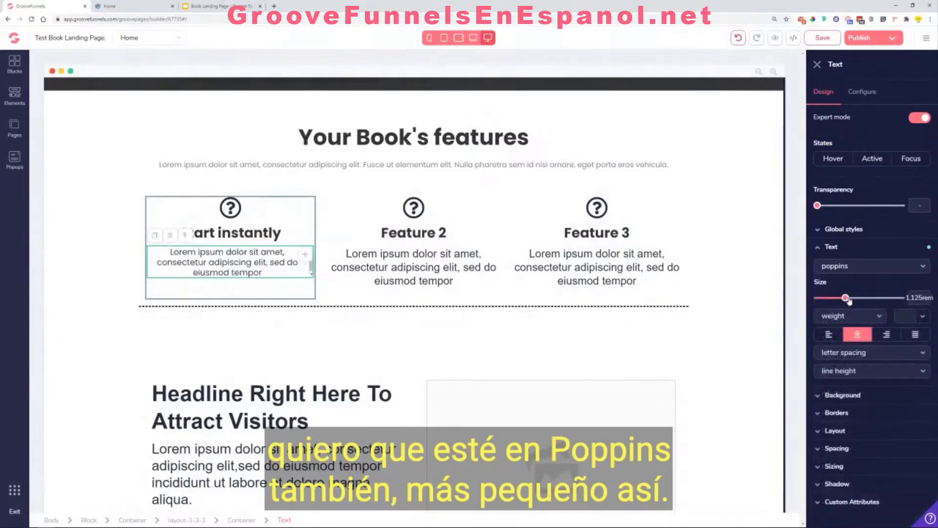
Step: Compare the "Start instantly" description with the demo page and set its text color to the light gray #ADB7C2
{"action": "left_click", "coordinate": [913, 320]}
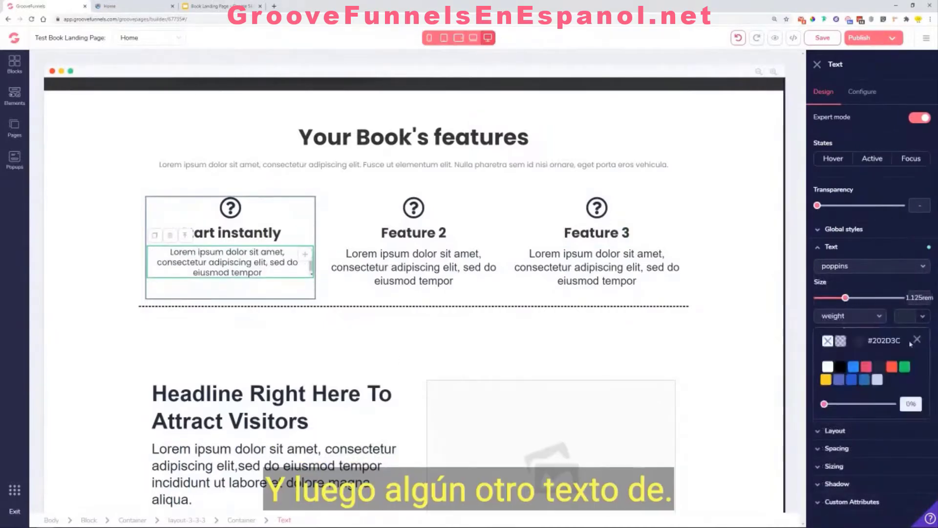
{"action": "left_click", "coordinate": [882, 392]}
{"action": "left_click", "coordinate": [882, 412]}
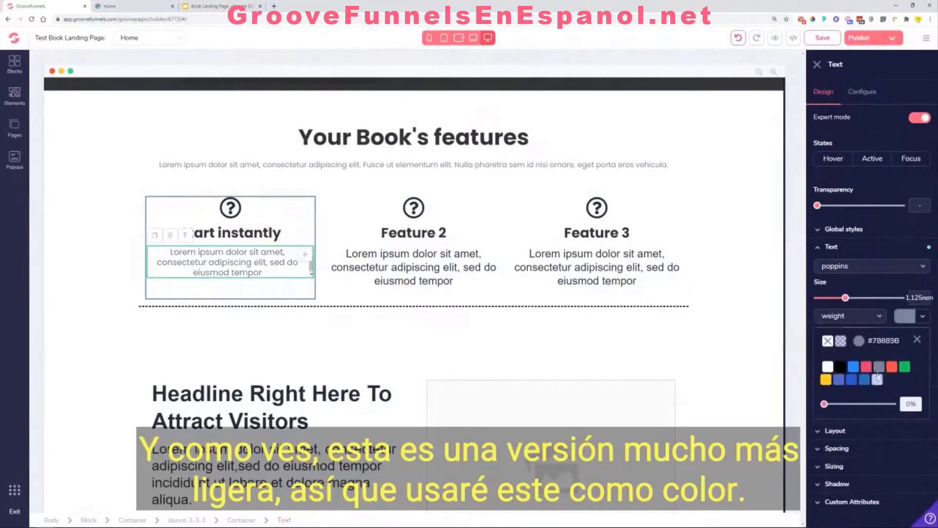
{"action": "left_click", "coordinate": [883, 392]}
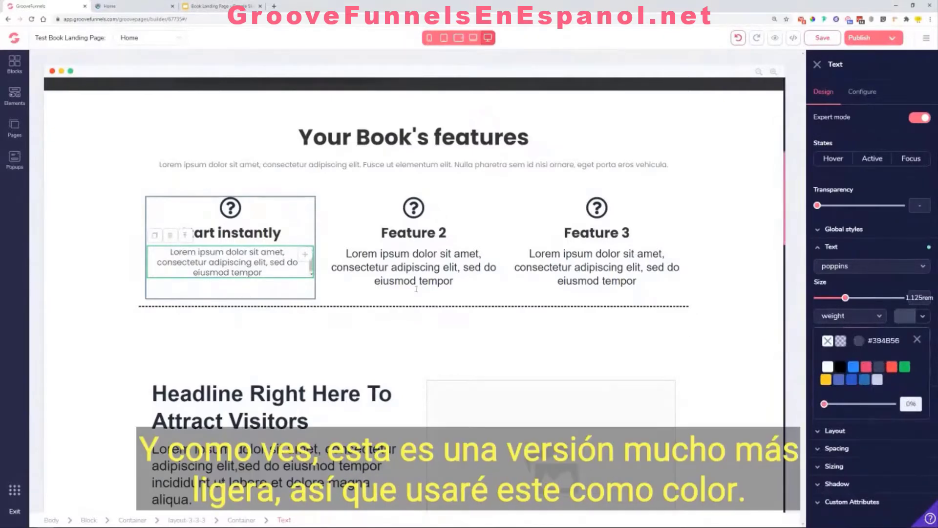
{"action": "left_click", "coordinate": [115, 6]}
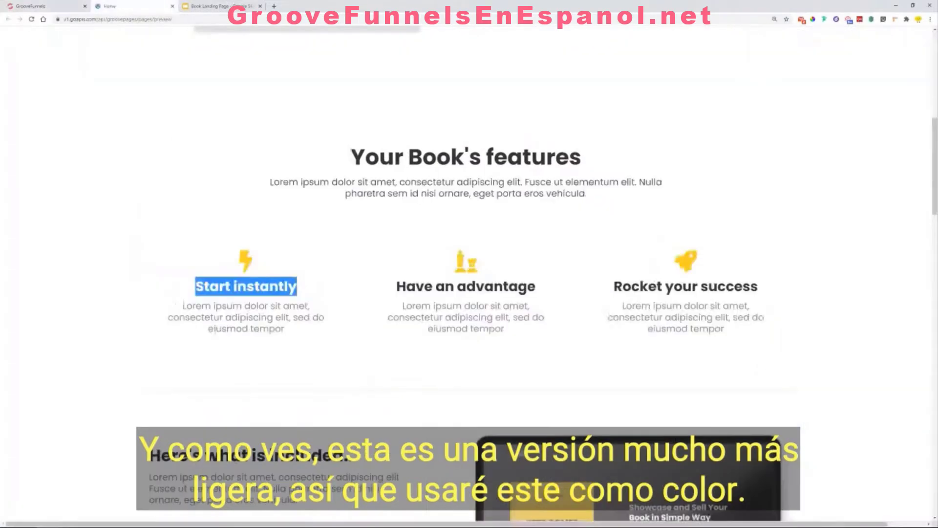
{"action": "left_click", "coordinate": [224, 317]}
{"action": "left_click", "coordinate": [49, 5]}
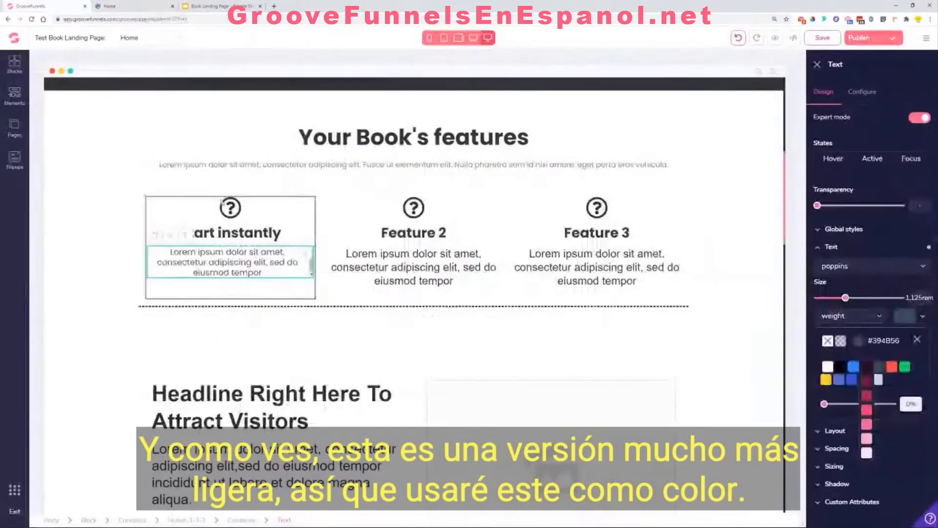
{"action": "mouse_move", "coordinate": [878, 374]}
{"action": "left_click", "coordinate": [881, 424]}
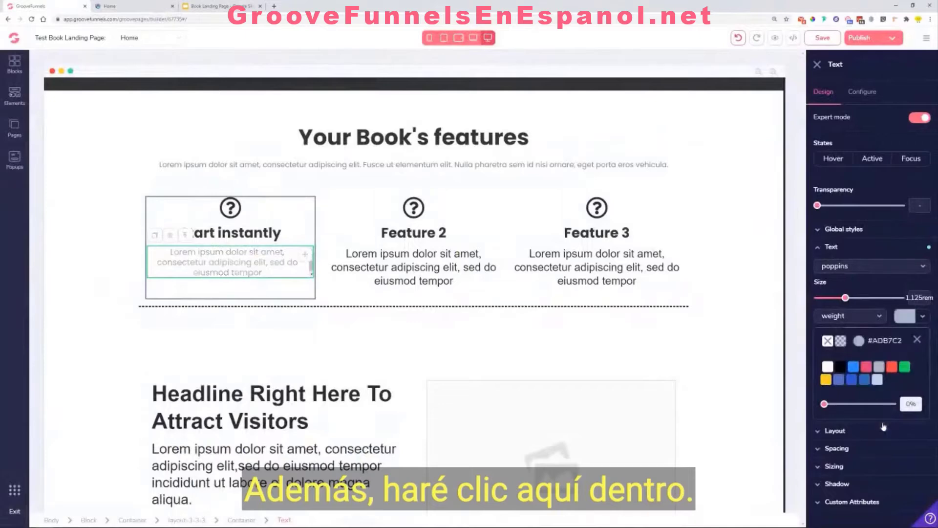
Step: Create a new global style named "Feature Desc." from the "Start instantly" description
{"action": "left_click", "coordinate": [391, 270]}
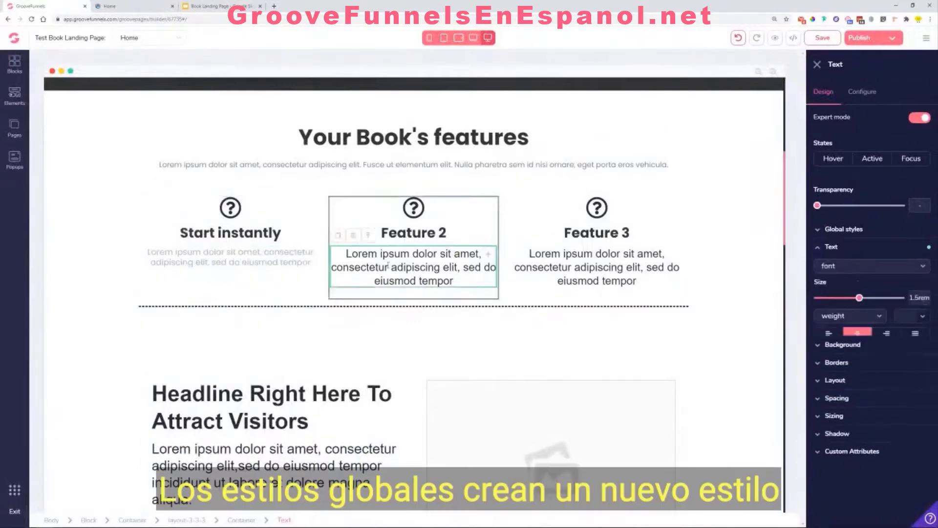
{"action": "left_click", "coordinate": [302, 263]}
{"action": "left_click", "coordinate": [857, 229]}
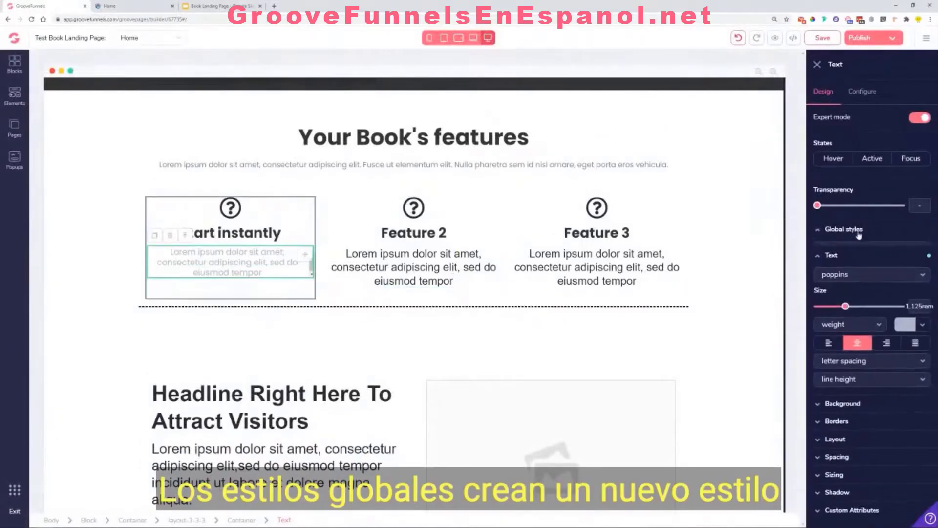
{"action": "left_click", "coordinate": [858, 248]}
{"action": "left_click", "coordinate": [850, 261]}
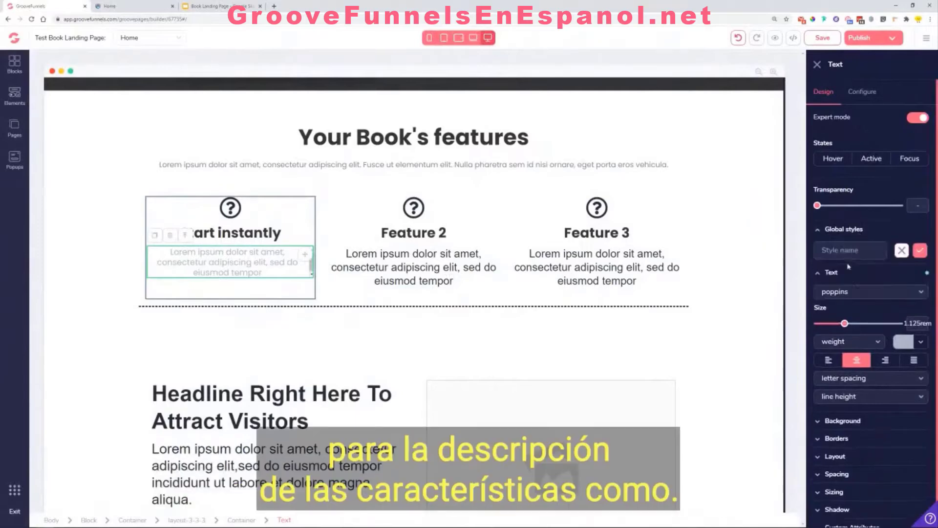
{"action": "type", "text": "Feature Desc."}
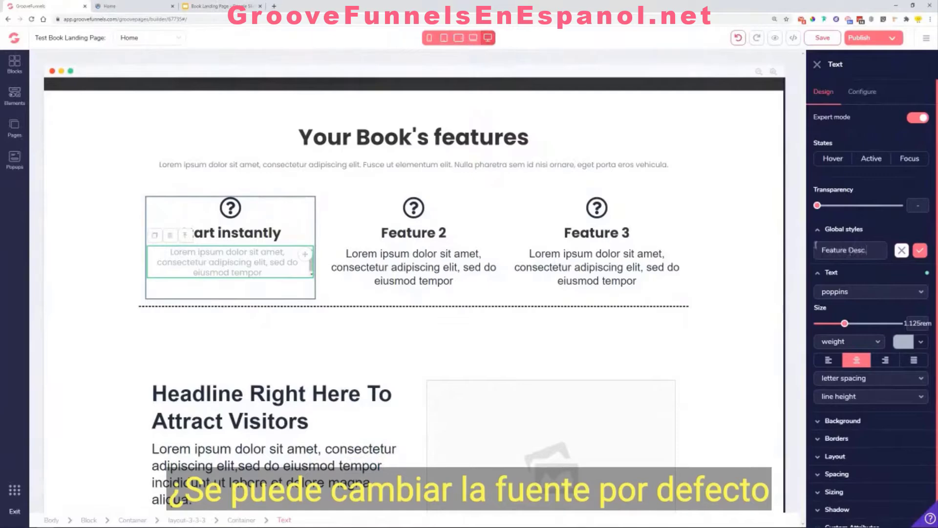
{"action": "left_click", "coordinate": [919, 251]}
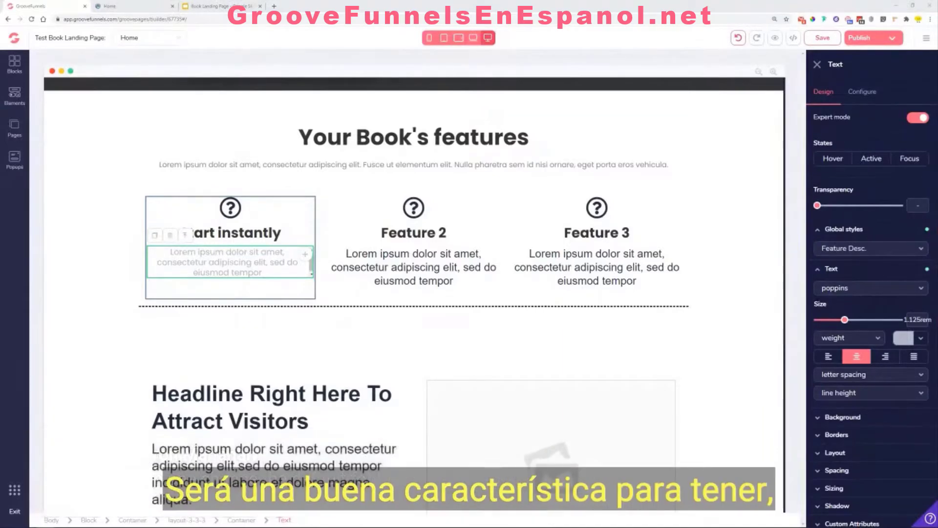
Step: Apply the "Feature Desc." global style to the description under "Feature 2" and reselect it to refresh
{"action": "left_click", "coordinate": [445, 263]}
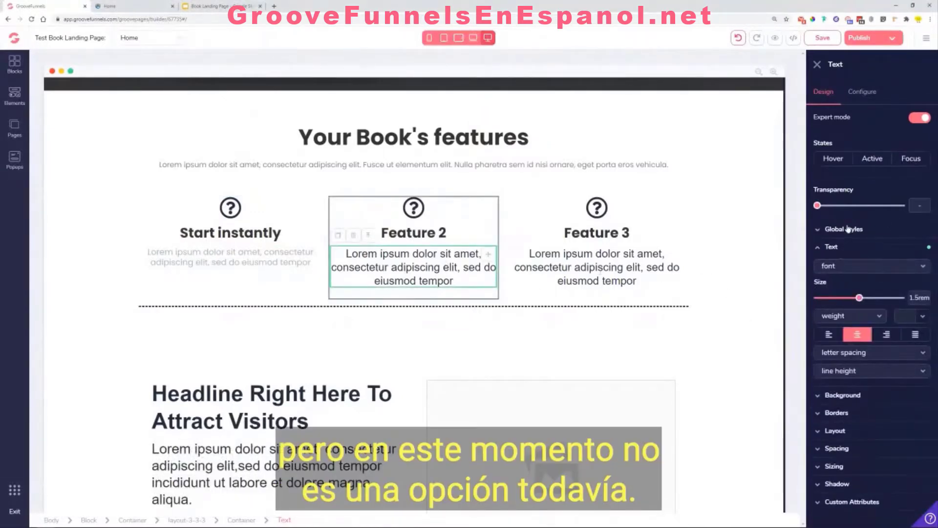
{"action": "left_click", "coordinate": [847, 229]}
{"action": "left_click", "coordinate": [870, 248]}
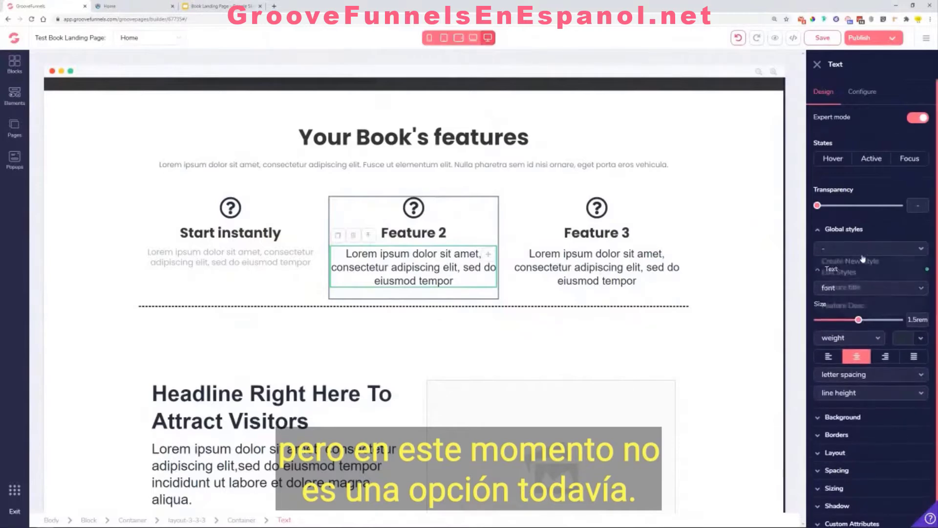
{"action": "left_click", "coordinate": [853, 305]}
{"action": "left_click", "coordinate": [618, 282]}
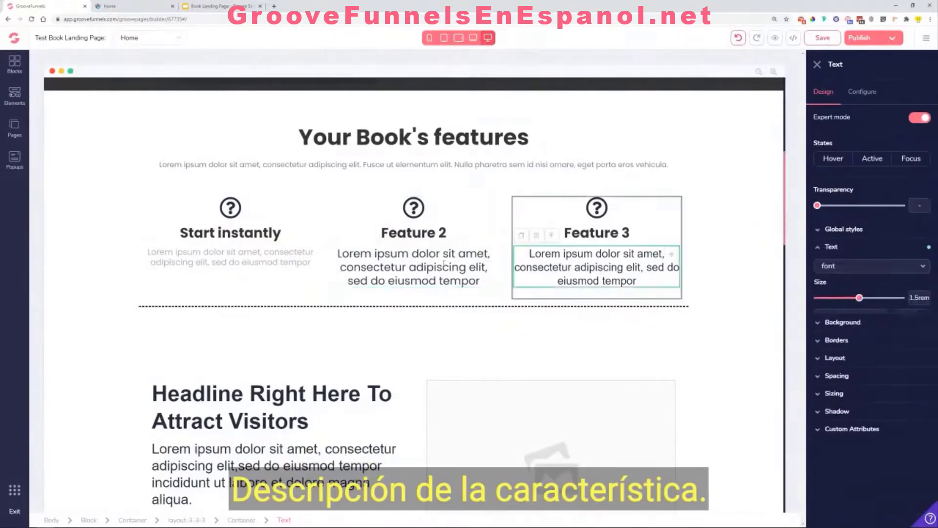
{"action": "left_click", "coordinate": [444, 265]}
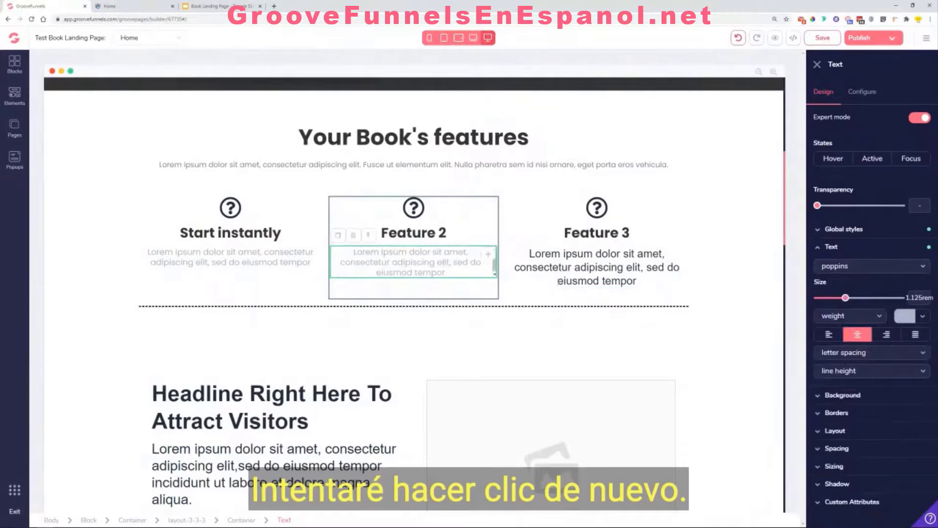
Step: Apply the "Feature Desc." global style to the description under "Feature 3" and deselect it
{"action": "left_click", "coordinate": [626, 274]}
{"action": "left_click", "coordinate": [865, 230]}
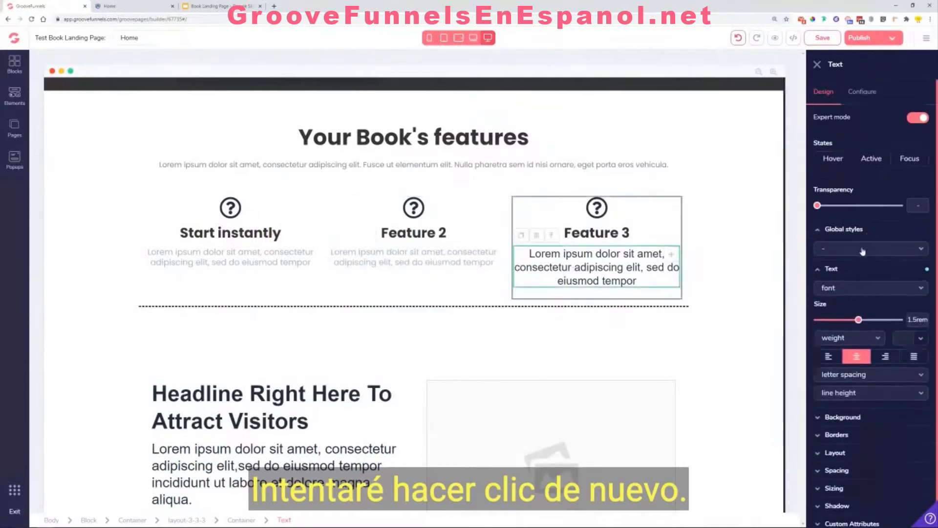
{"action": "left_click", "coordinate": [863, 249]}
{"action": "left_click", "coordinate": [856, 304]}
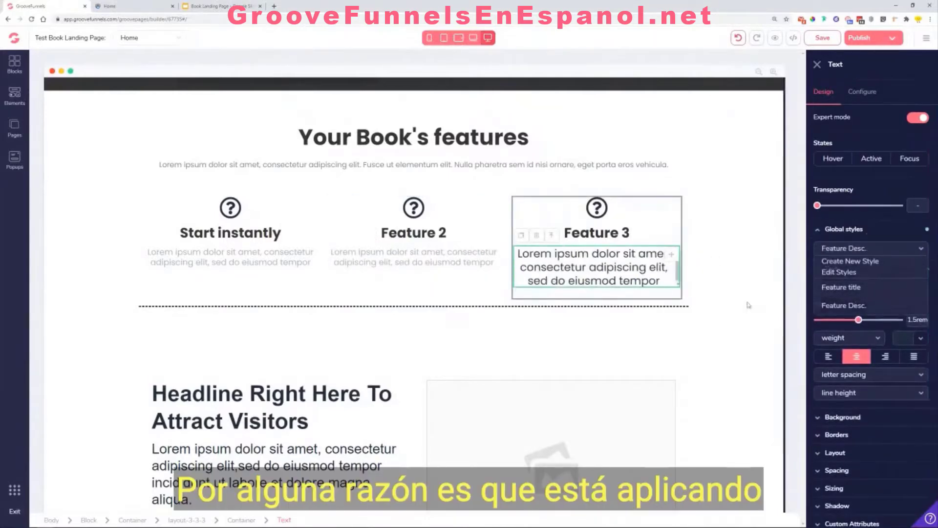
{"action": "left_click", "coordinate": [460, 263]}
{"action": "left_click", "coordinate": [635, 279]}
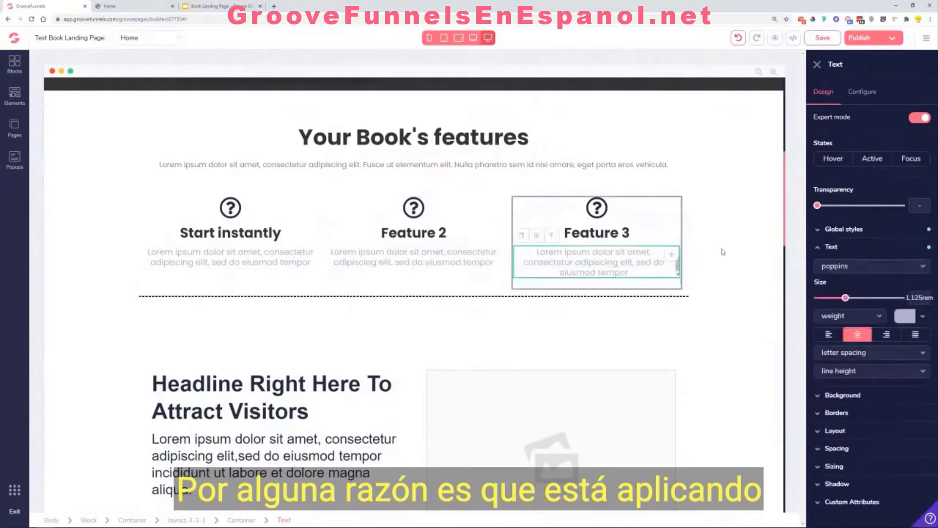
{"action": "left_click", "coordinate": [724, 251]}
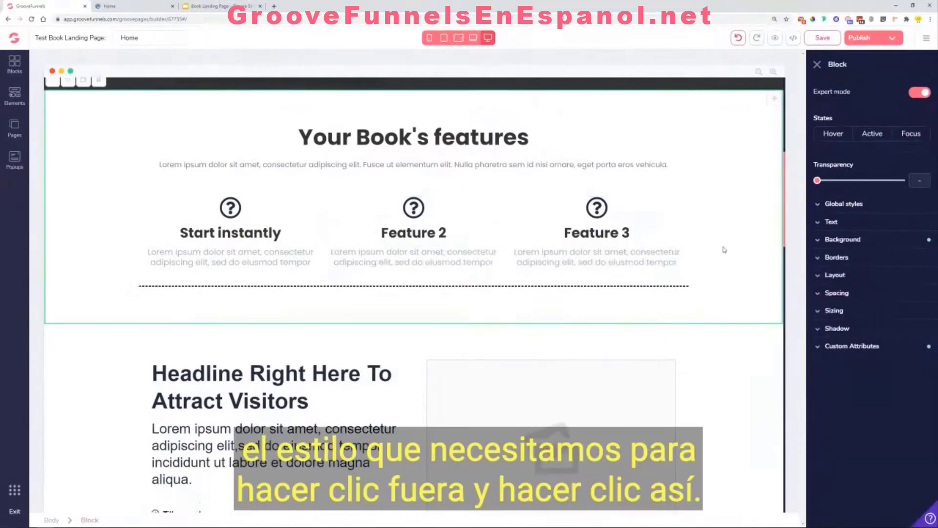
Step: Replace the question-mark icon above "Start instantly" with the lightning bolt icon "fas fa-bolt" and update it
{"action": "left_click", "coordinate": [233, 210]}
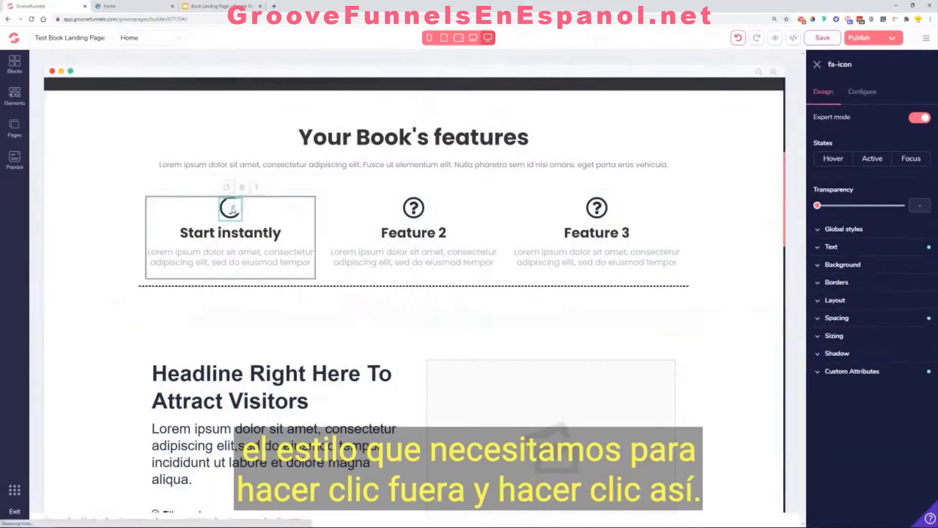
{"action": "left_click", "coordinate": [862, 91]}
{"action": "triple_click", "coordinate": [889, 138]}
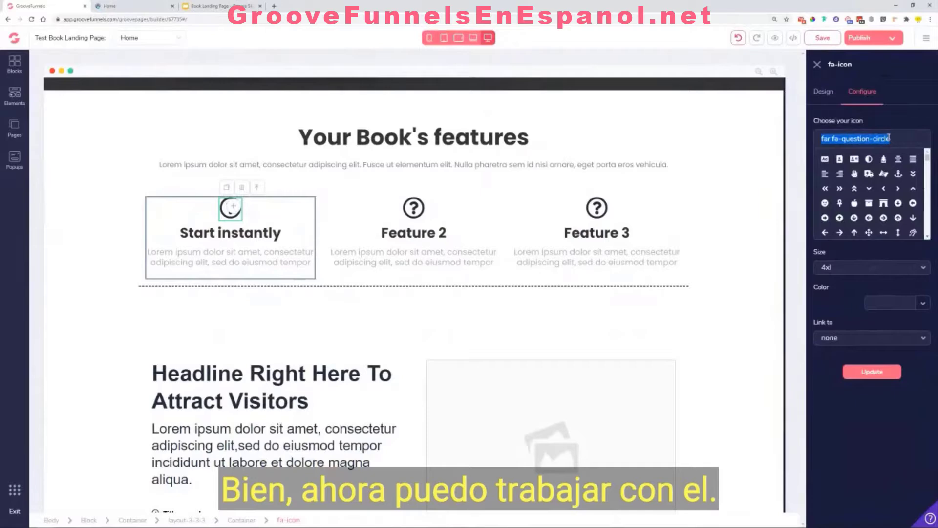
{"action": "type", "text": "ligh"}
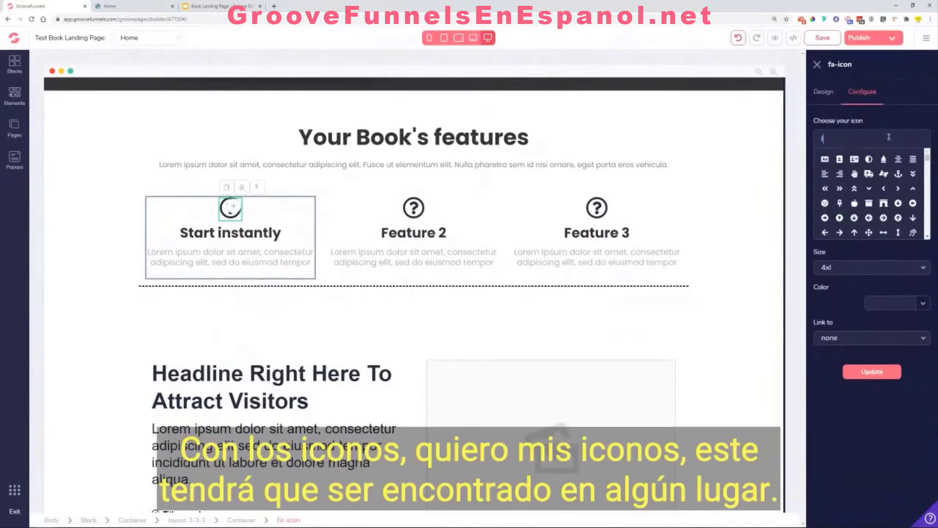
{"action": "key", "text": "BackSpace"}
{"action": "key", "text": "BackSpace"}
{"action": "key", "text": "BackSpace"}
{"action": "key", "text": "BackSpace"}
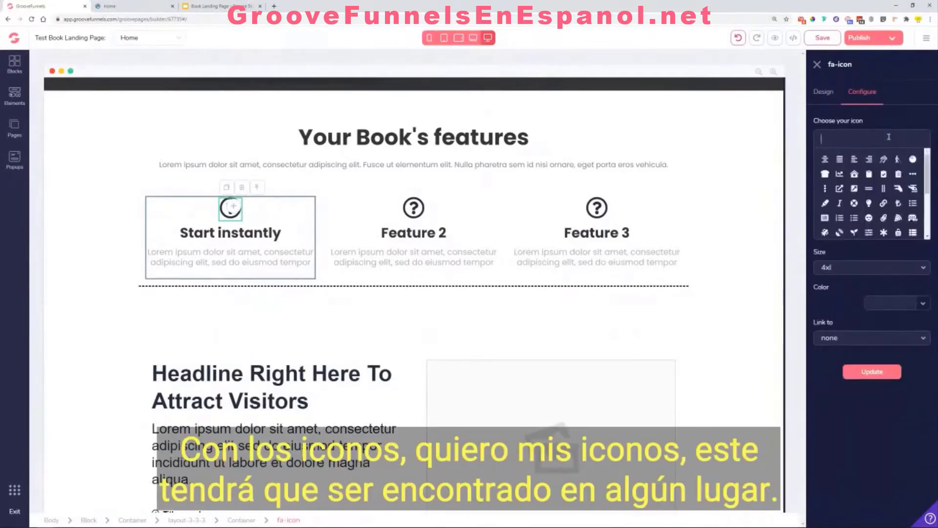
{"action": "scroll", "coordinate": [889, 174], "scroll_direction": "down", "scroll_amount": 3}
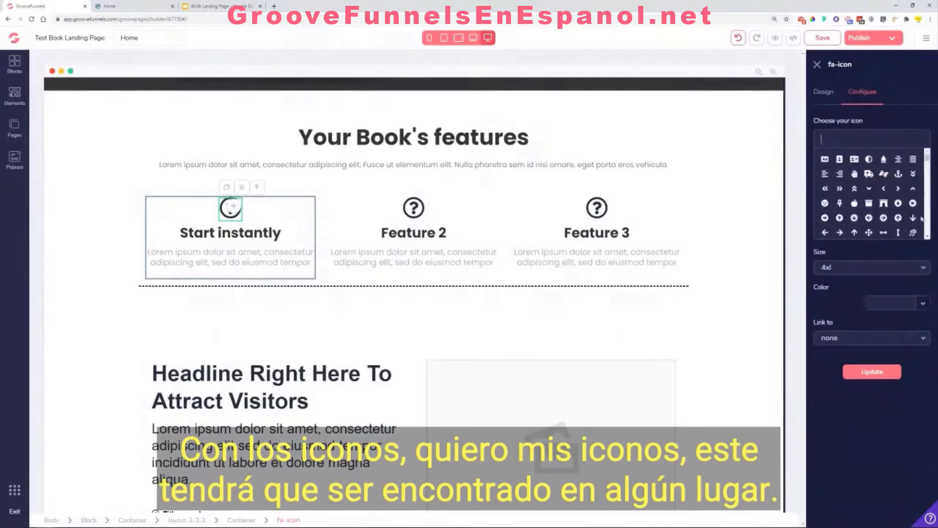
{"action": "scroll", "coordinate": [899, 198], "scroll_direction": "down", "scroll_amount": 2}
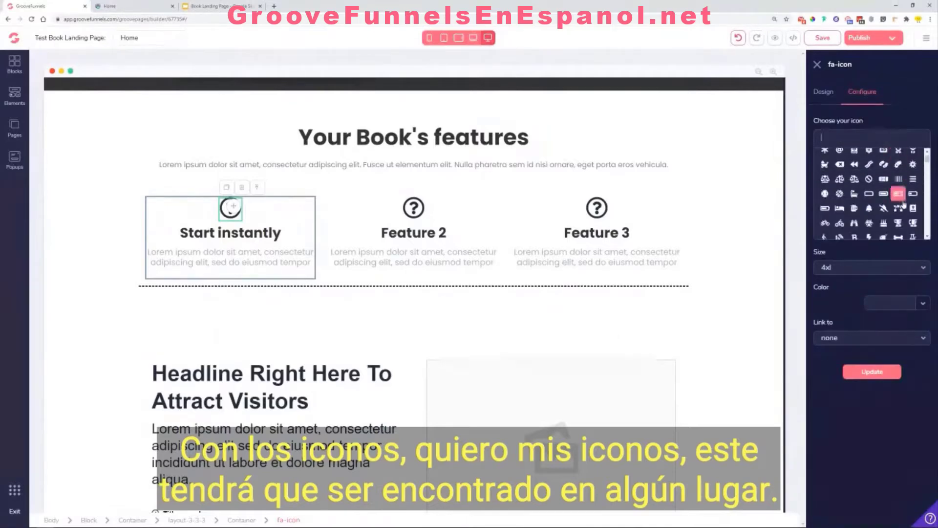
{"action": "scroll", "coordinate": [878, 200], "scroll_direction": "down", "scroll_amount": 3}
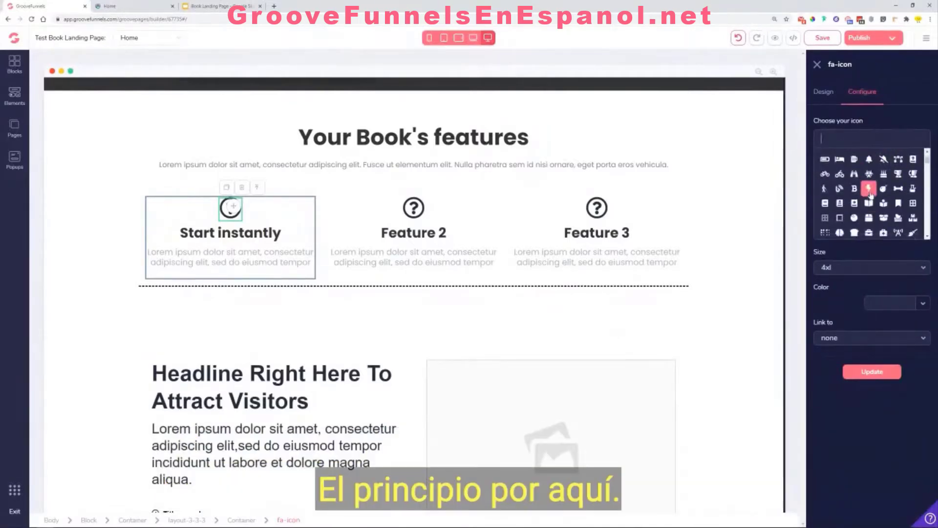
{"action": "left_click", "coordinate": [869, 190]}
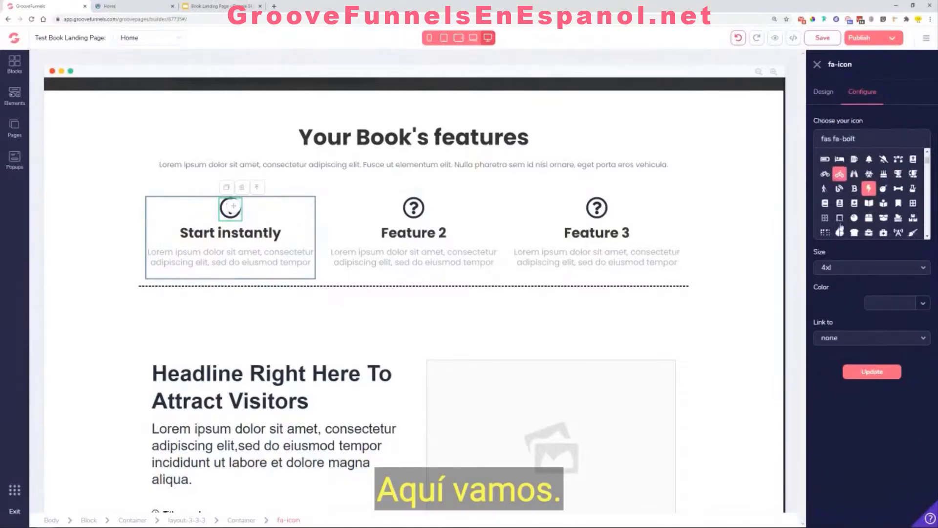
{"action": "left_click", "coordinate": [879, 370]}
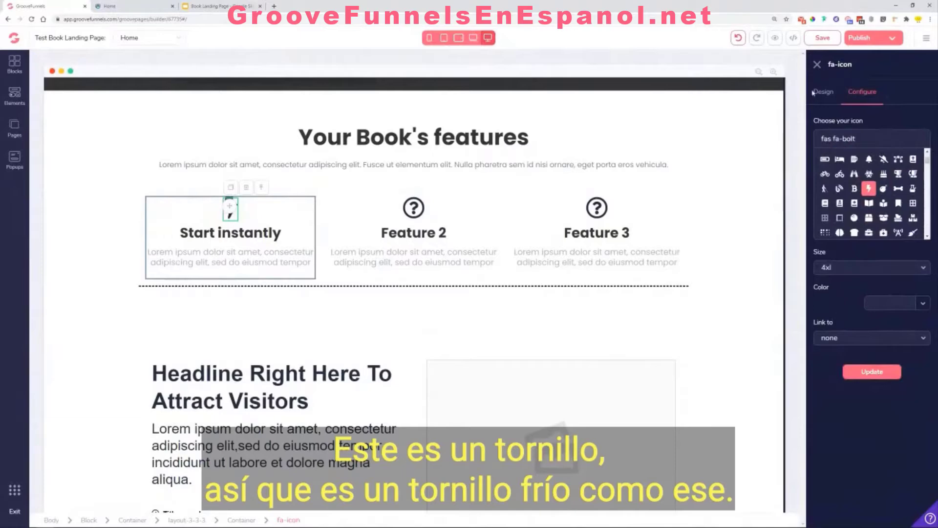
Step: Sample the yellow of the book cover in the hero section with the browser's color picker extension and copy its color code
{"action": "scroll", "coordinate": [523, 186], "scroll_direction": "up", "scroll_amount": 5}
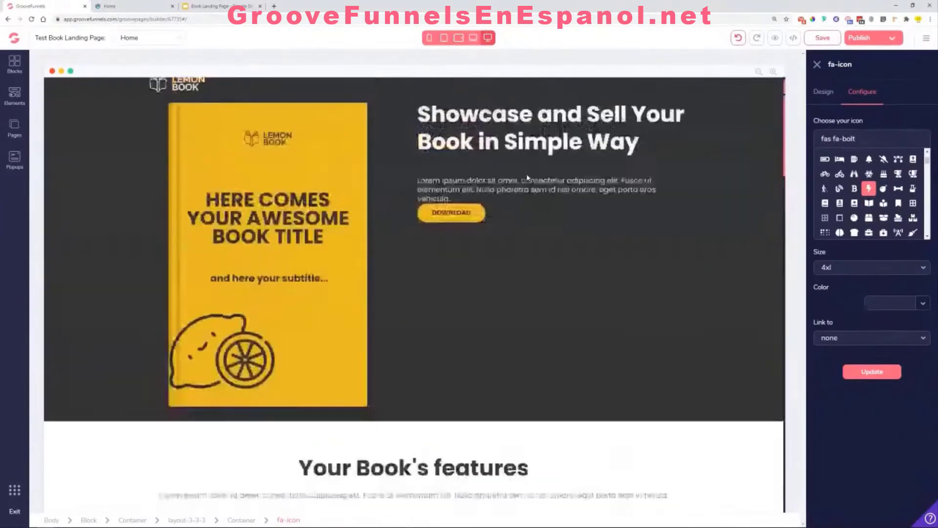
{"action": "left_click", "coordinate": [812, 20]}
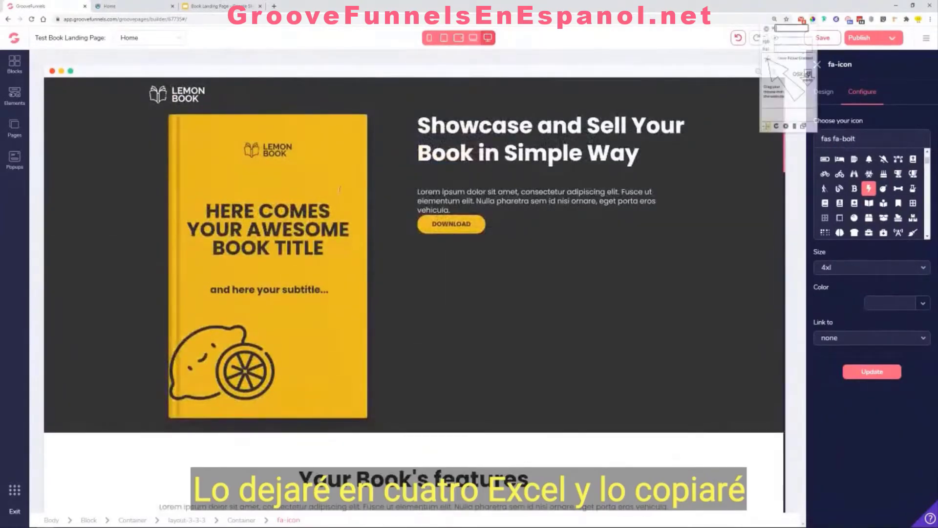
{"action": "left_click", "coordinate": [341, 161]}
{"action": "right_click", "coordinate": [365, 173]}
{"action": "left_click", "coordinate": [381, 179]}
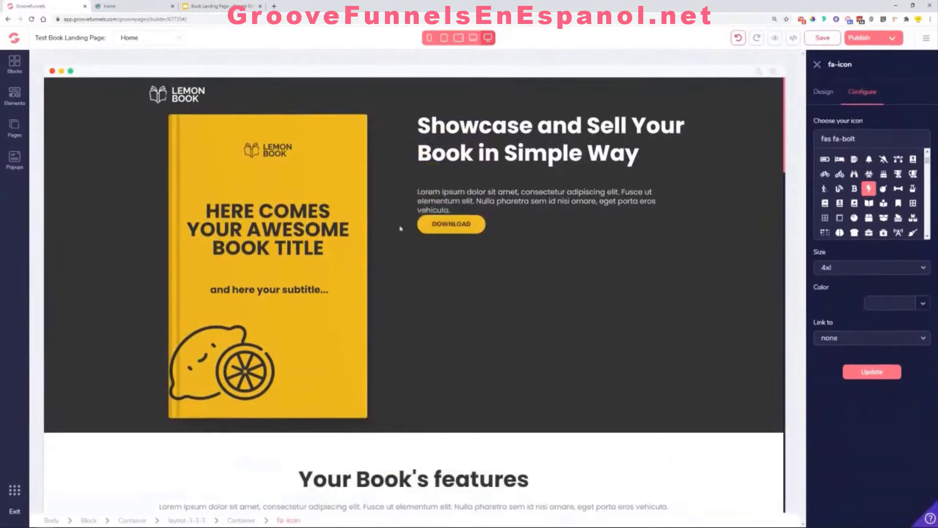
Step: Set the text color of the bolt icon above "Start instantly" to the copied yellow #EBBC21
{"action": "scroll", "coordinate": [228, 157], "scroll_direction": "down", "scroll_amount": 8}
{"action": "left_click", "coordinate": [824, 91]}
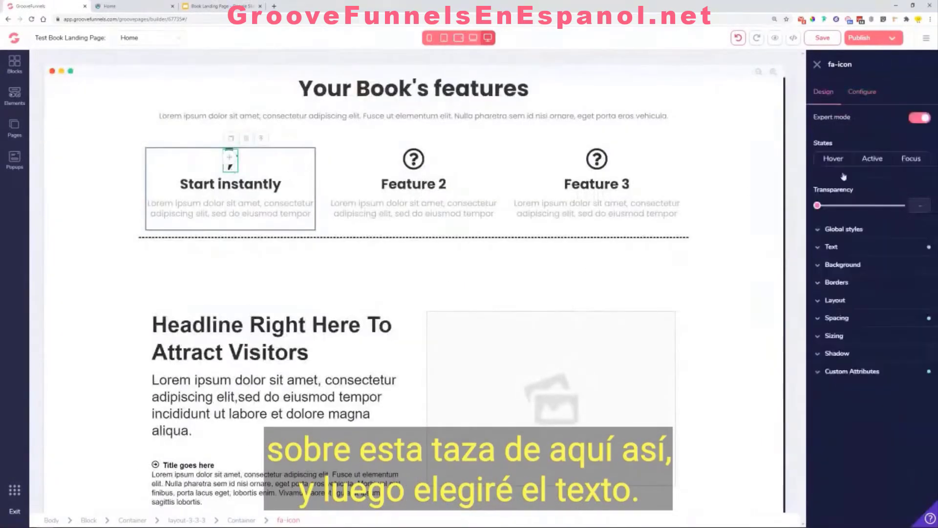
{"action": "left_click", "coordinate": [855, 251]}
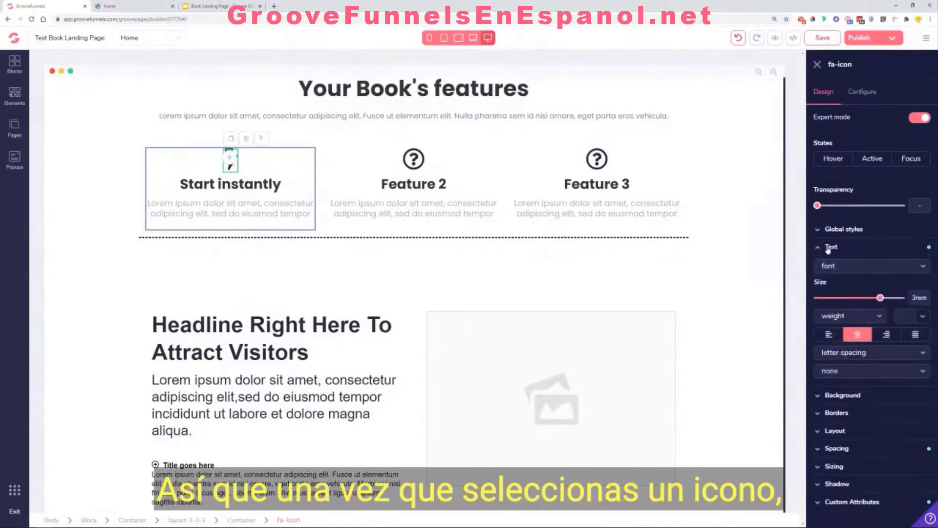
{"action": "left_click", "coordinate": [912, 315]}
{"action": "left_click", "coordinate": [860, 346]}
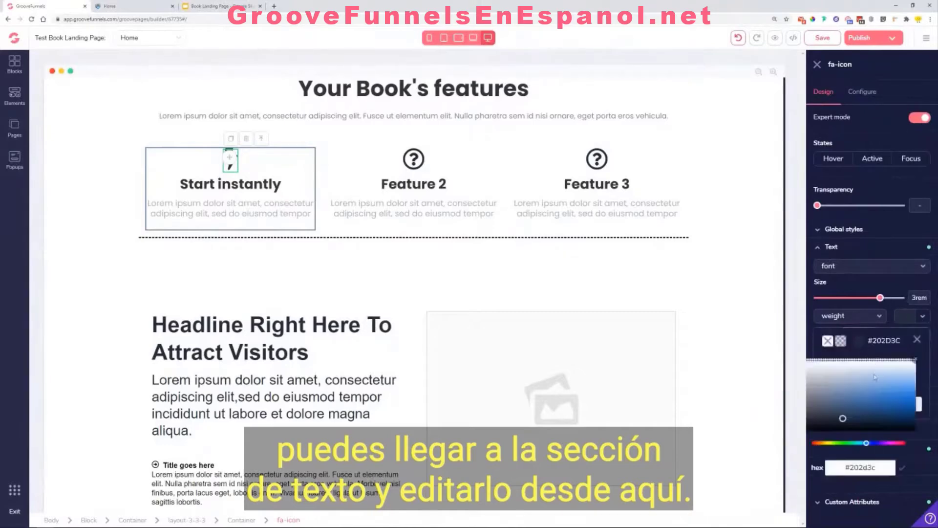
{"action": "right_click", "coordinate": [860, 467]}
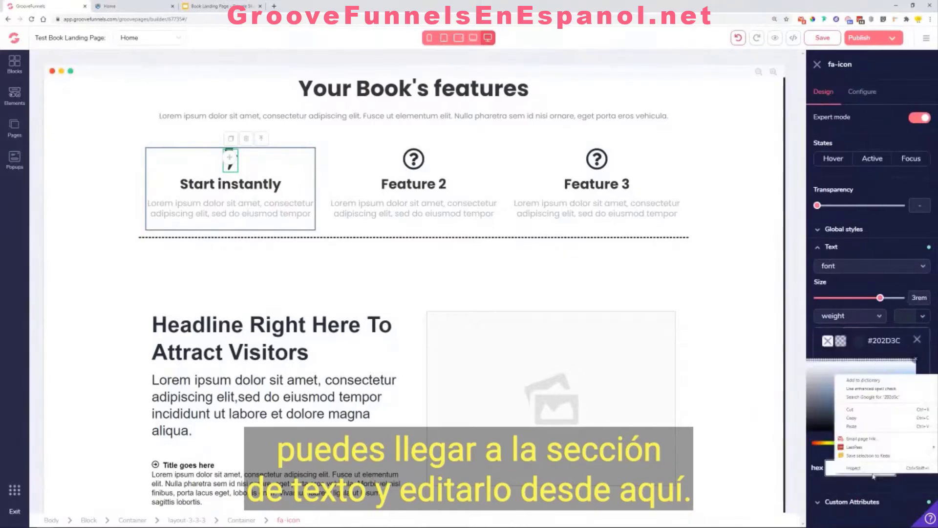
{"action": "left_click", "coordinate": [867, 426]}
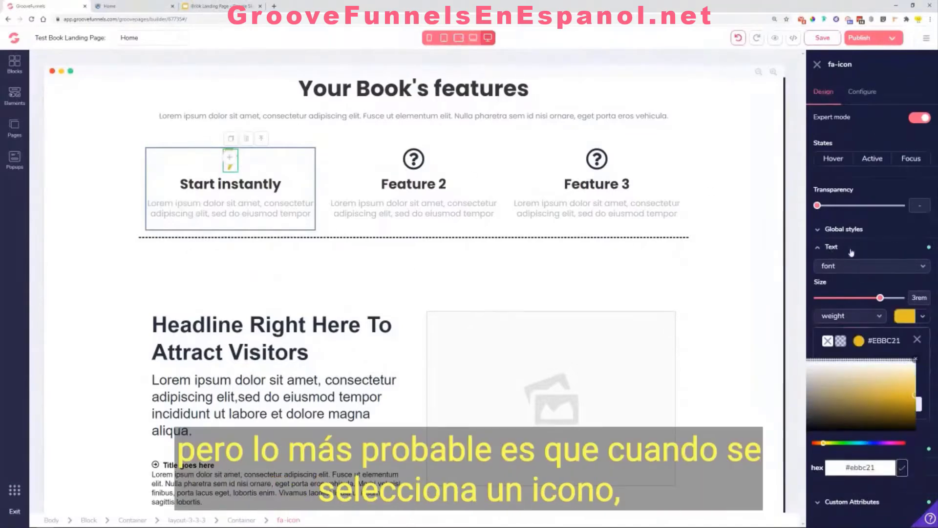
{"action": "left_click", "coordinate": [917, 342]}
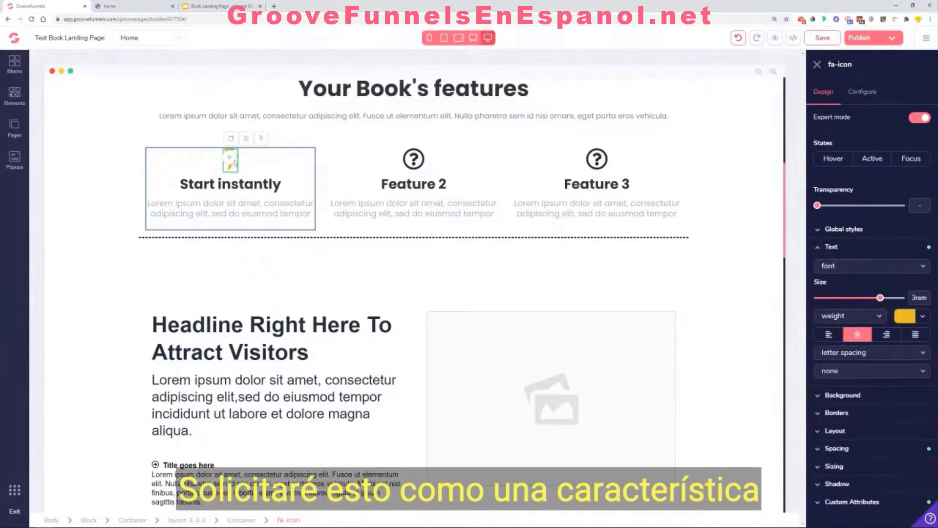
Step: Check the demo page's icons and replace the question-mark icon above "Feature 2" with the chess icon "fas fa-chess"
{"action": "left_click", "coordinate": [409, 175]}
{"action": "left_click", "coordinate": [415, 164]}
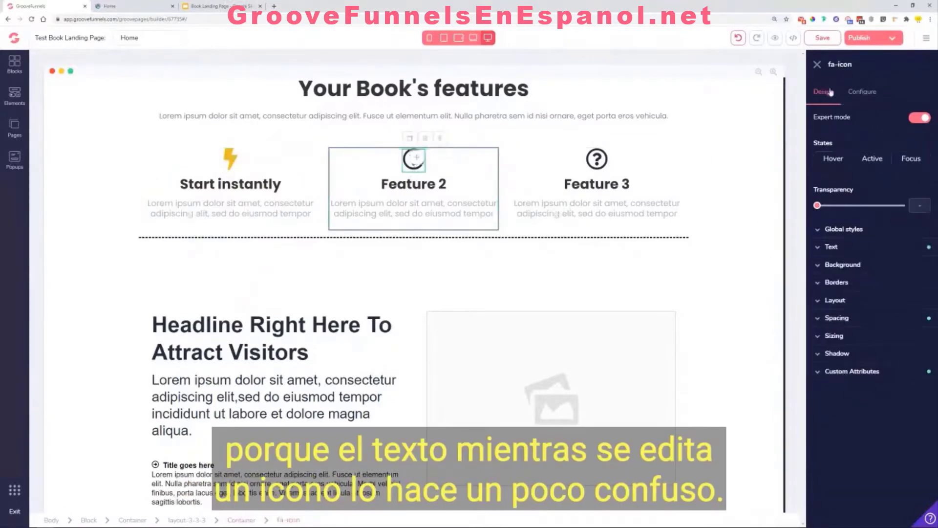
{"action": "left_click", "coordinate": [864, 92]}
{"action": "left_click", "coordinate": [147, 10]}
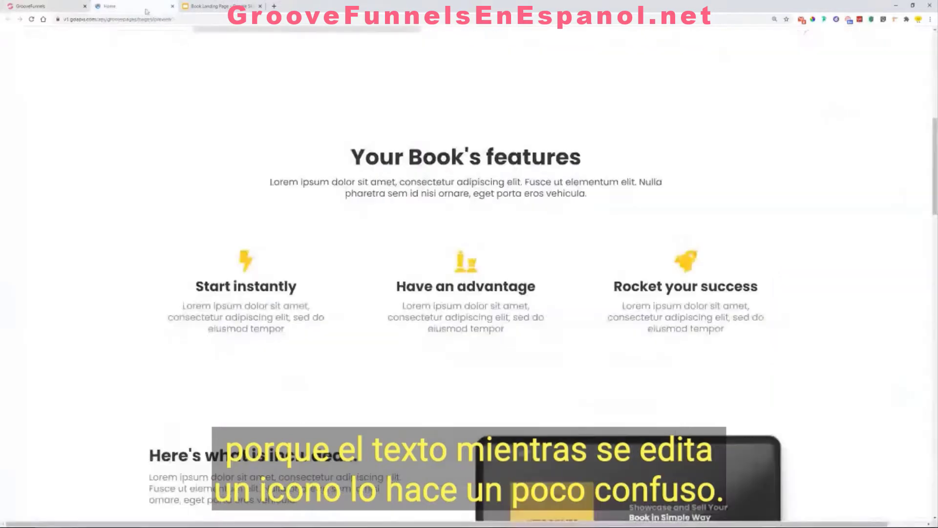
{"action": "left_click", "coordinate": [49, 6]}
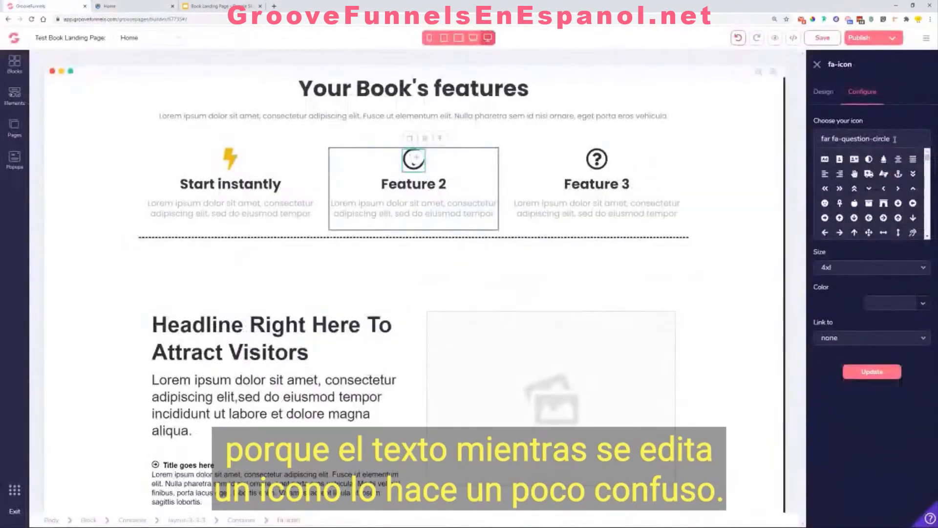
{"action": "scroll", "coordinate": [880, 196], "scroll_direction": "down", "scroll_amount": 5}
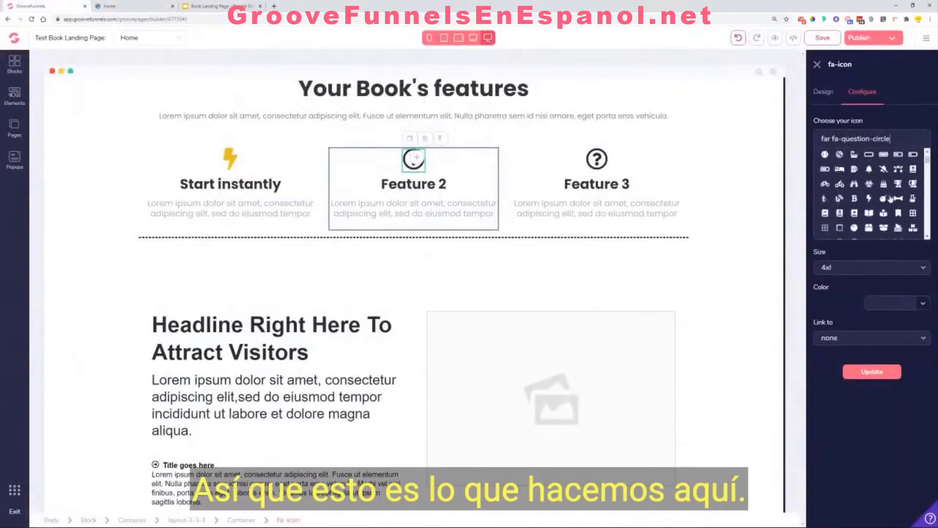
{"action": "scroll", "coordinate": [890, 199], "scroll_direction": "down", "scroll_amount": 6}
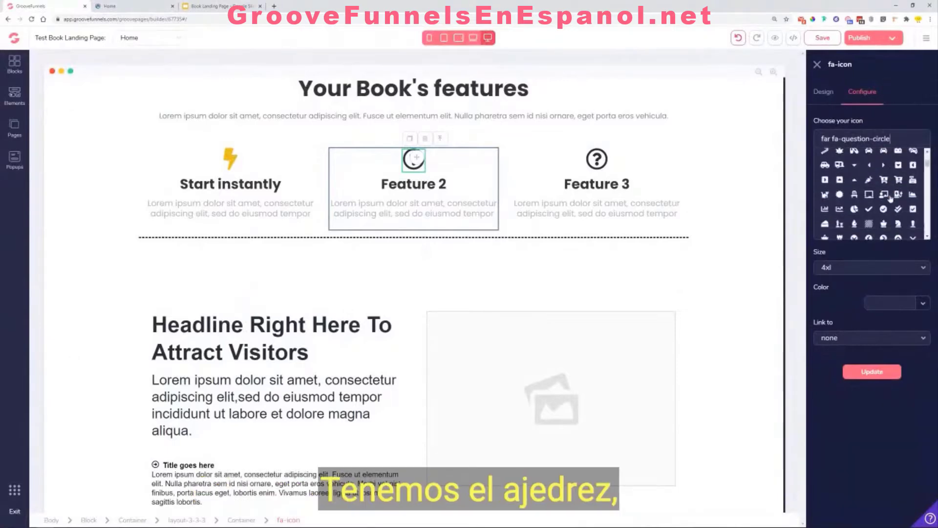
{"action": "scroll", "coordinate": [891, 198], "scroll_direction": "down", "scroll_amount": 3}
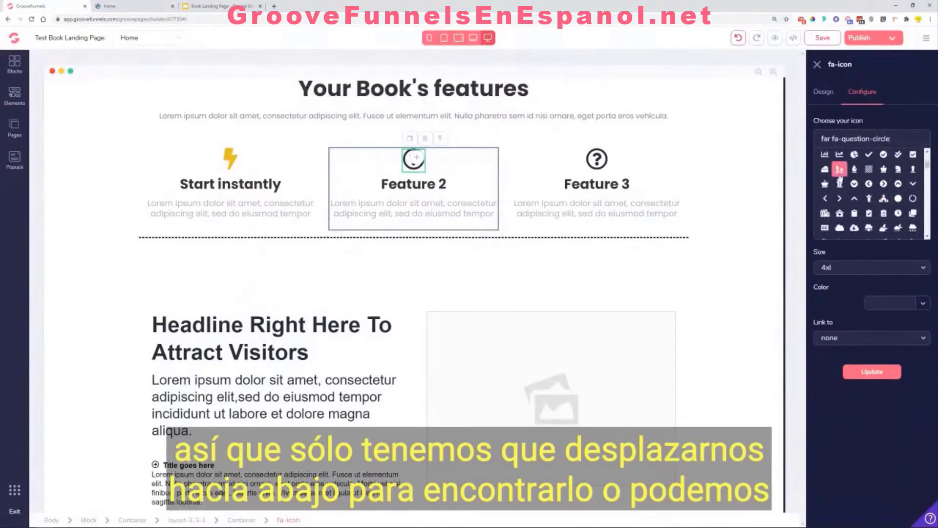
{"action": "left_click", "coordinate": [839, 170]}
{"action": "left_click", "coordinate": [873, 371]}
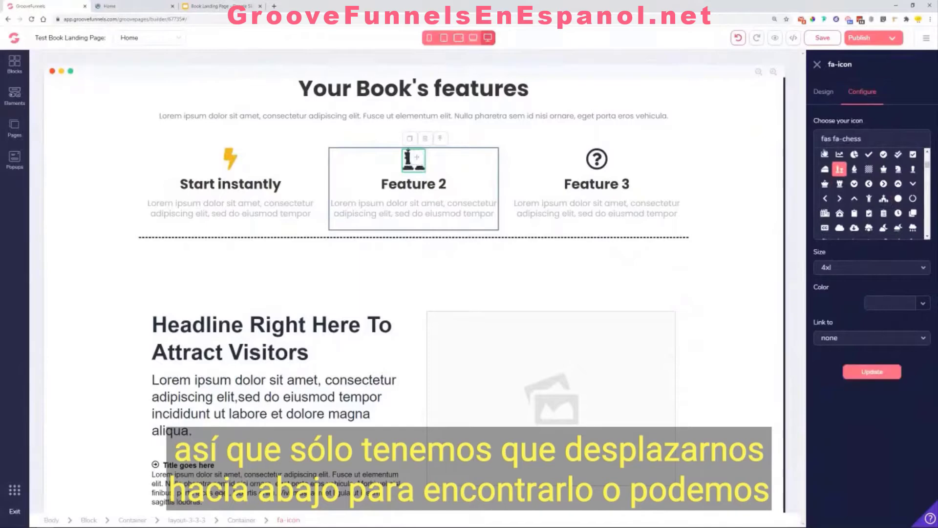
Step: Set the text color of the chess icon above "Feature 2" to #EBBC21
{"action": "left_click", "coordinate": [817, 94]}
{"action": "left_click", "coordinate": [851, 254]}
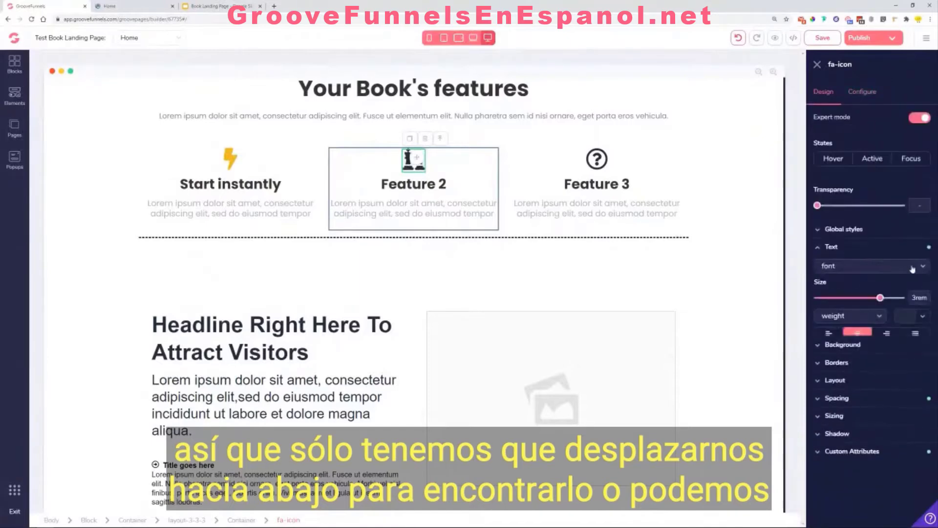
{"action": "left_click", "coordinate": [924, 317]}
{"action": "left_click", "coordinate": [861, 341]}
{"action": "double_click", "coordinate": [862, 468]}
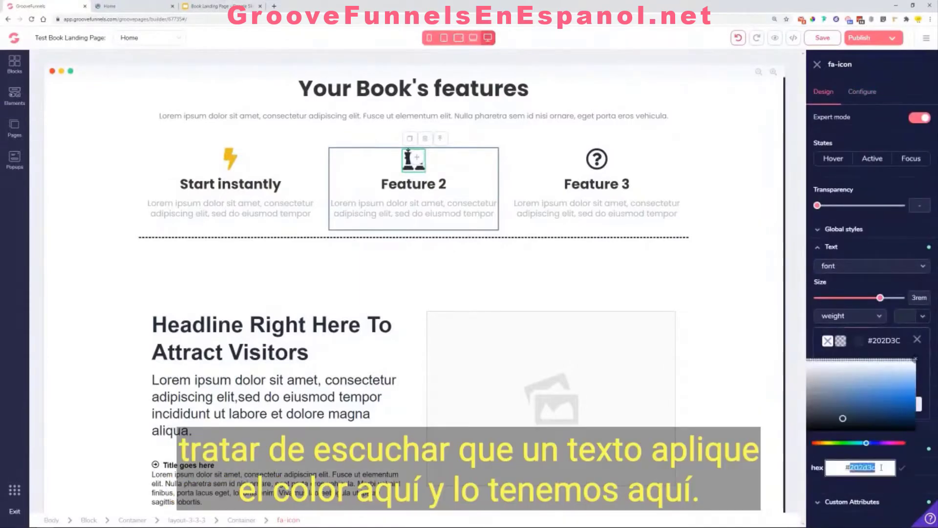
{"action": "type", "text": "ebbc21"}
{"action": "left_click", "coordinate": [905, 471]}
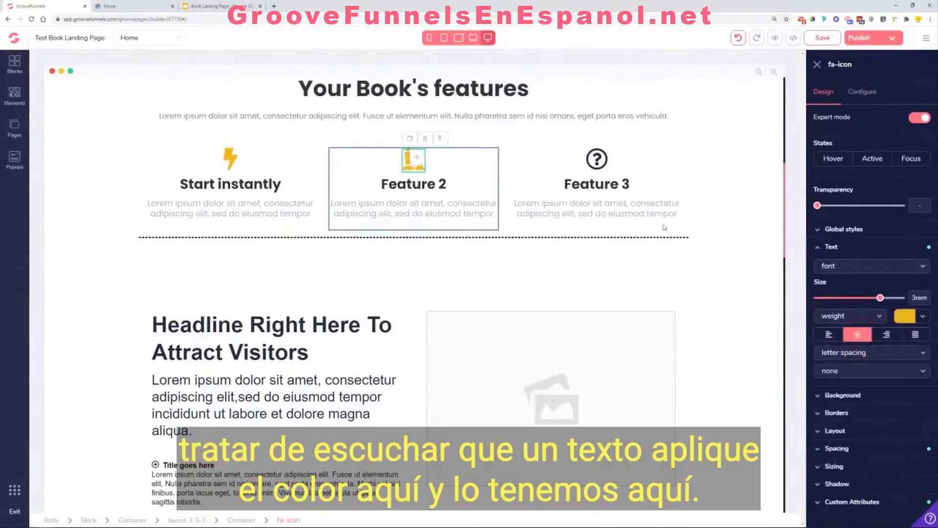
Step: Search the icon list for "roc" and choose the rocket icon "fas fa-rocket" for the icon above "Feature 3"
{"action": "left_click", "coordinate": [609, 161]}
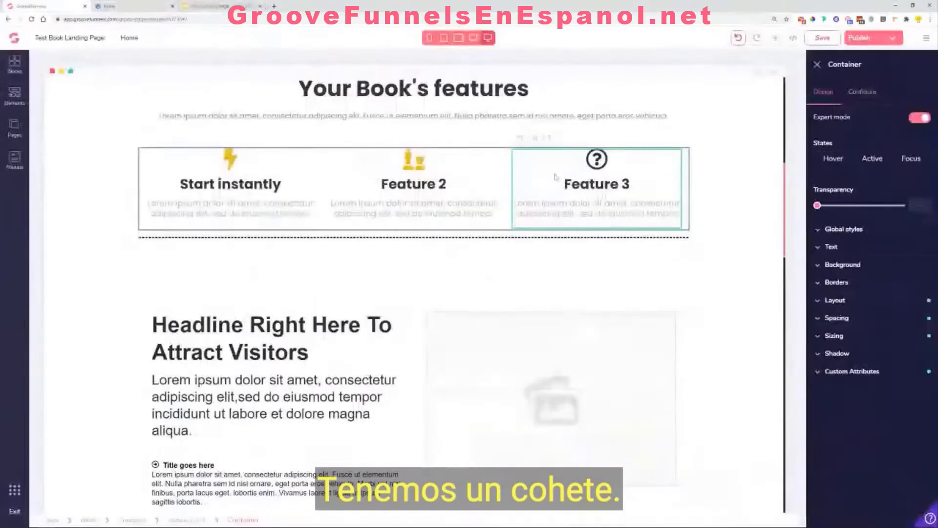
{"action": "left_click", "coordinate": [597, 159]}
{"action": "left_click", "coordinate": [862, 92]}
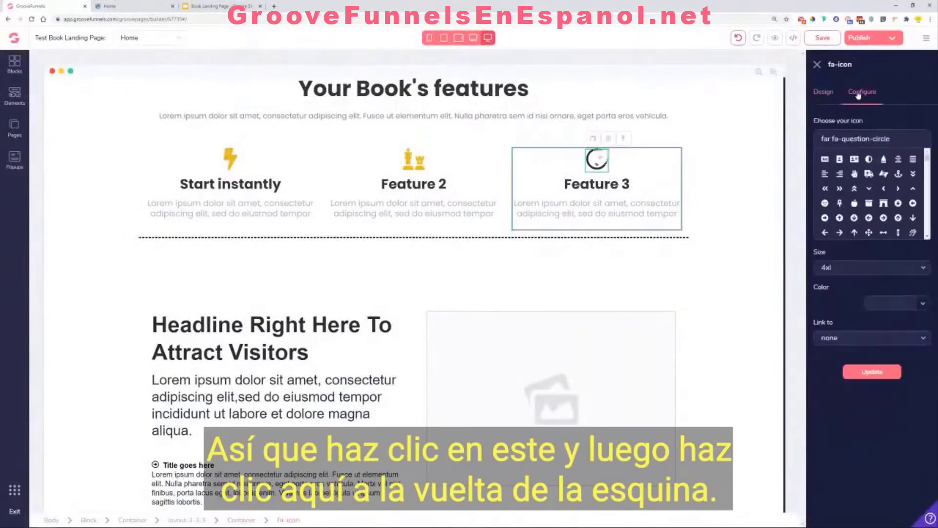
{"action": "triple_click", "coordinate": [873, 138]}
{"action": "type", "text": "roc"}
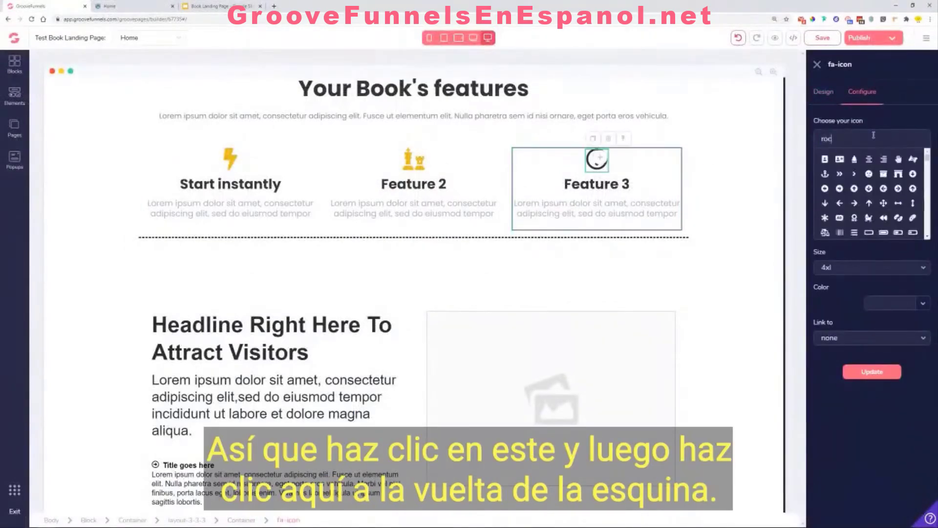
{"action": "left_click", "coordinate": [869, 159]}
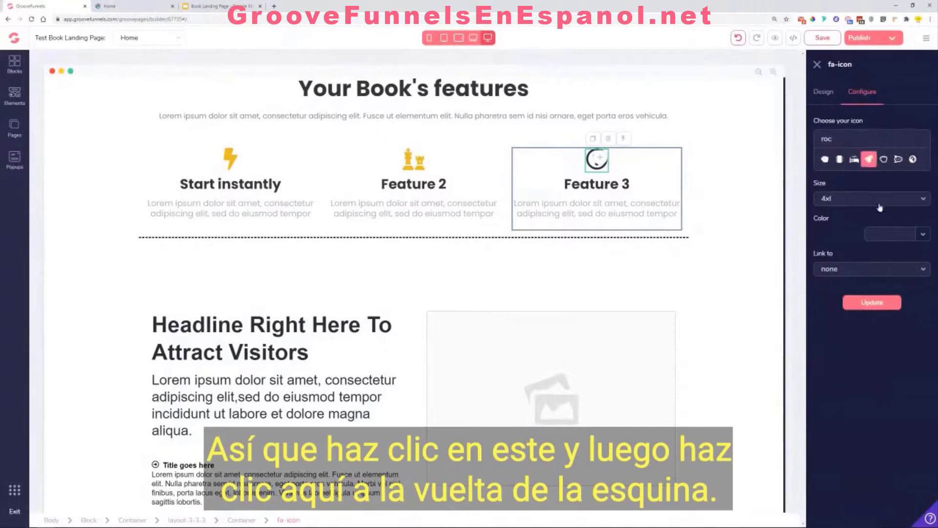
Step: Set the color of the rocket icon above "Feature 3" to #EBBC21 and update the icon
{"action": "left_click", "coordinate": [890, 304]}
{"action": "left_click", "coordinate": [921, 304]}
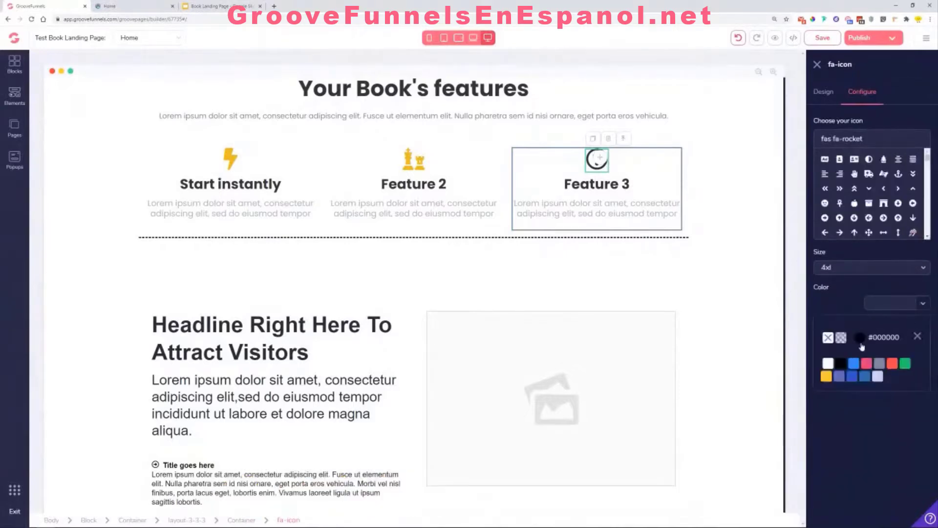
{"action": "left_click", "coordinate": [859, 337]}
{"action": "triple_click", "coordinate": [861, 464]}
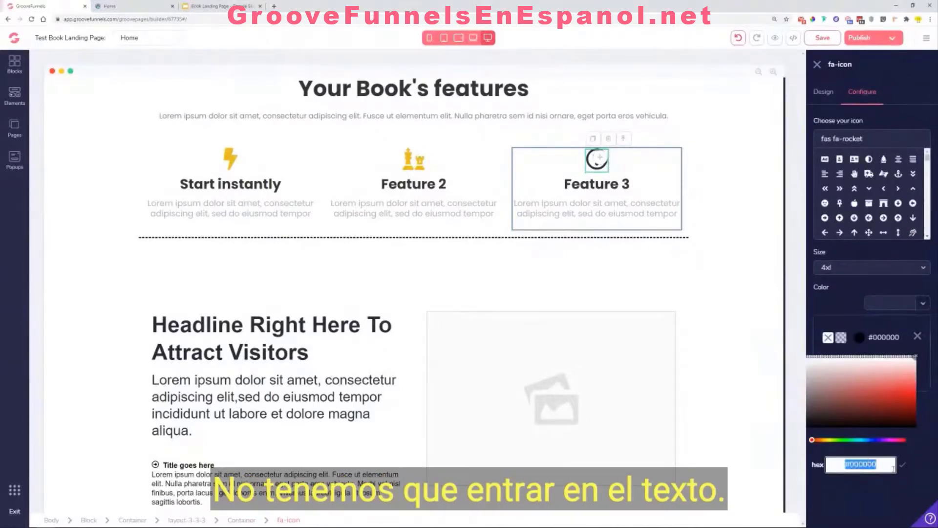
{"action": "type", "text": "#EBBC21"}
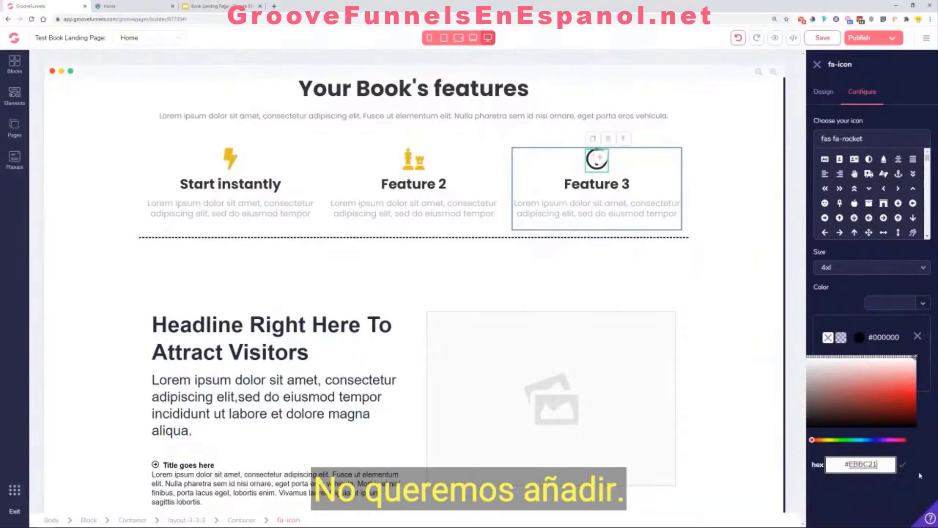
{"action": "left_click", "coordinate": [903, 465]}
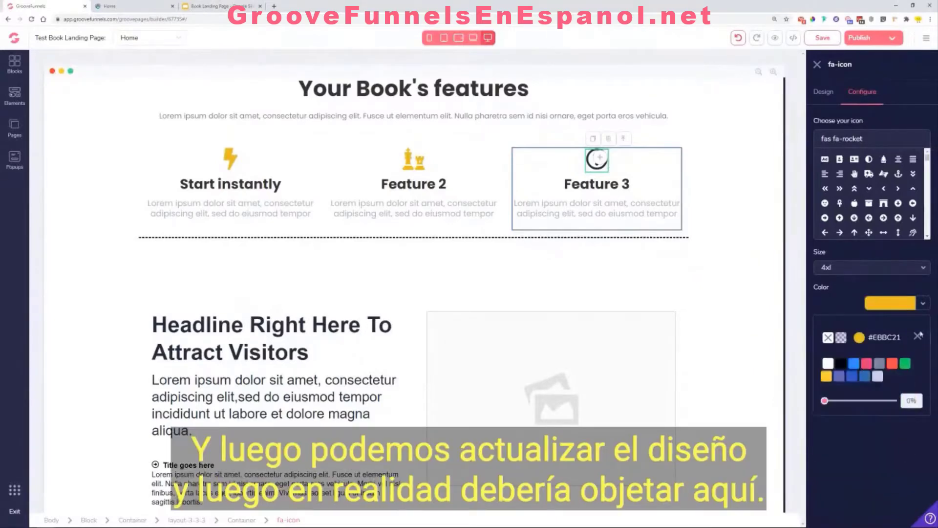
{"action": "left_click", "coordinate": [918, 337]}
{"action": "left_click", "coordinate": [875, 372]}
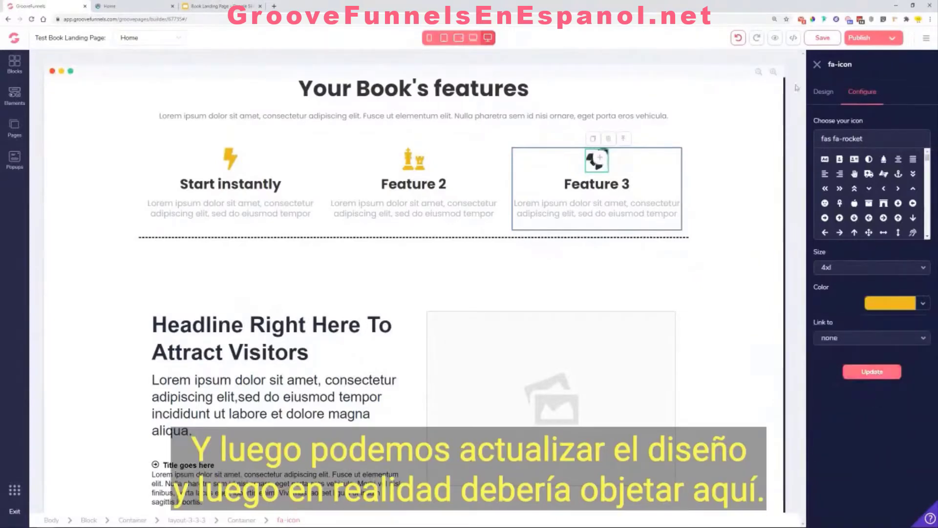
{"action": "left_click", "coordinate": [862, 92]}
{"action": "left_click", "coordinate": [595, 182]}
{"action": "left_click", "coordinate": [598, 157]}
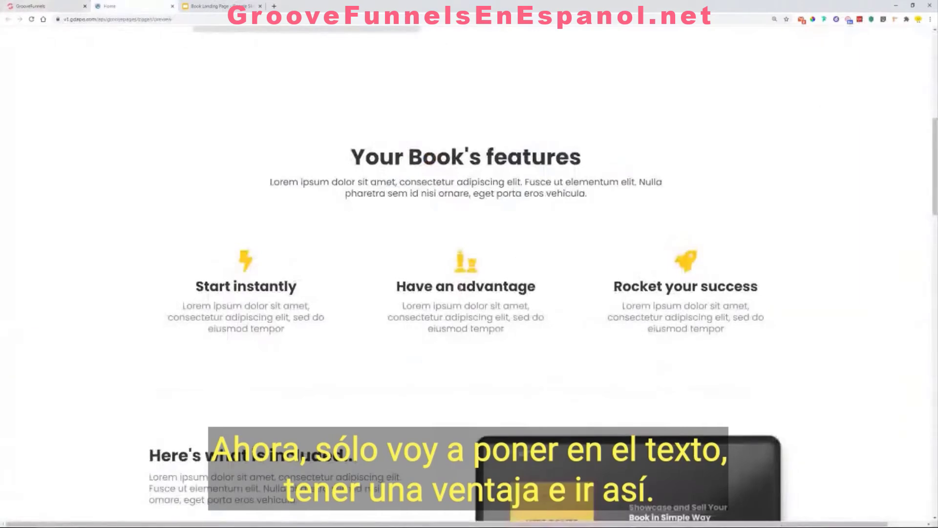
Step: Copy "Have an advantage" from the demo page, replace the "Feature 2" heading with it, and remove the extra line
{"action": "left_click_drag", "start_coordinate": [395, 287], "coordinate": [539, 289]}
{"action": "key", "text": "ctrl+c"}
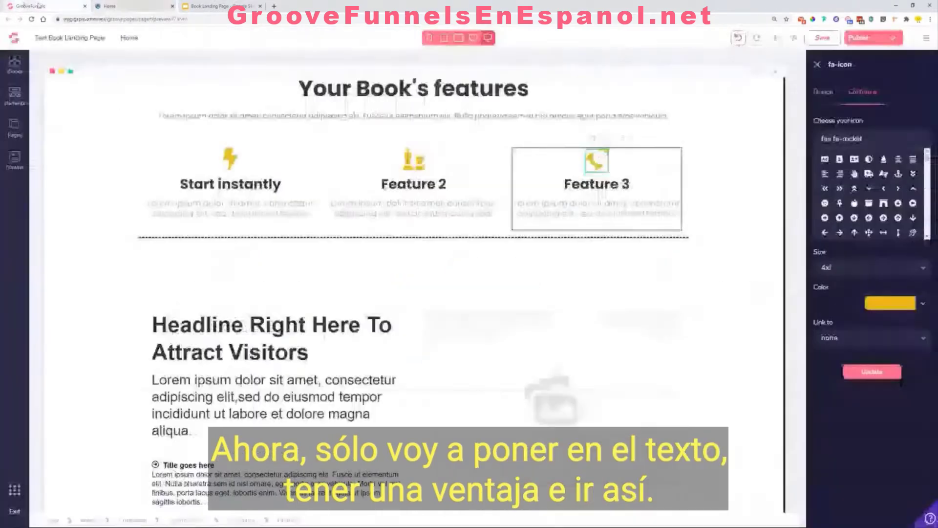
{"action": "double_click", "coordinate": [433, 186]}
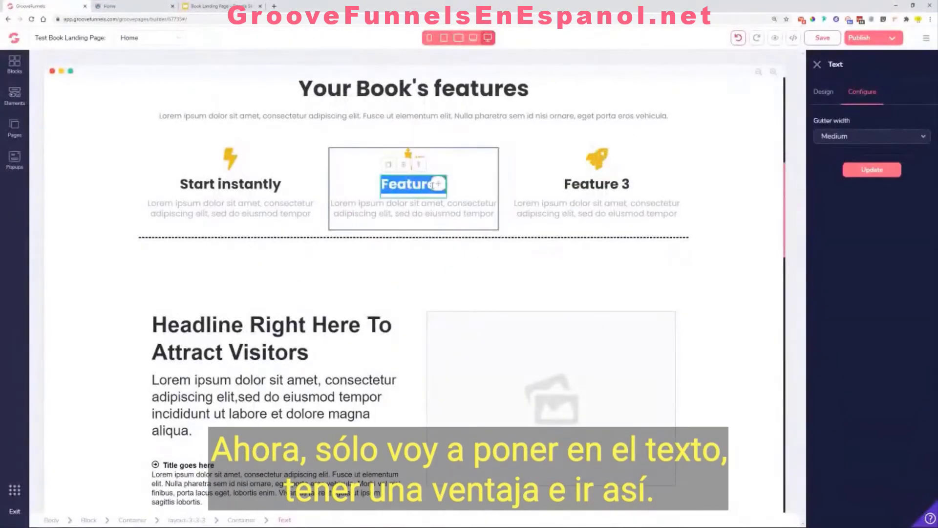
{"action": "key", "text": "ctrl+v"}
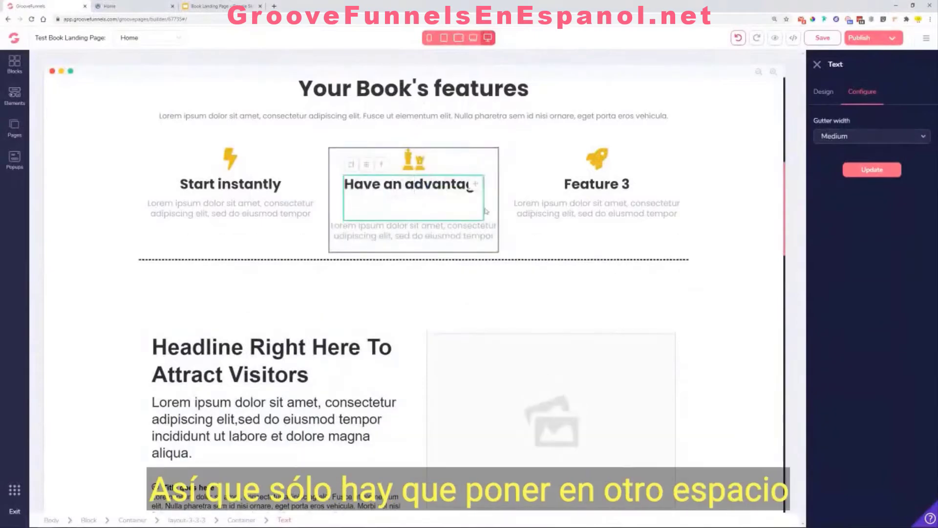
{"action": "key", "text": "Delete"}
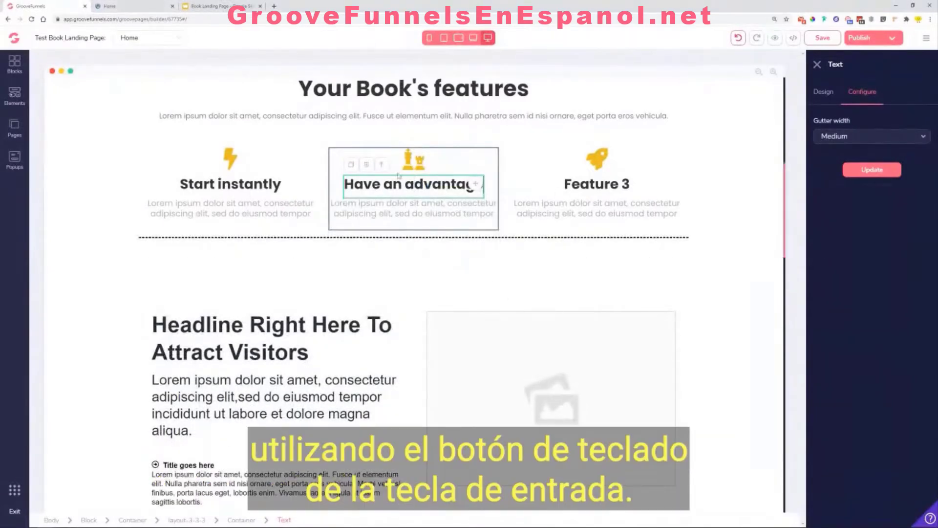
Step: Copy the heading "Rocket your success" from the demo page's third feature and return to the page builder
{"action": "left_click", "coordinate": [618, 176]}
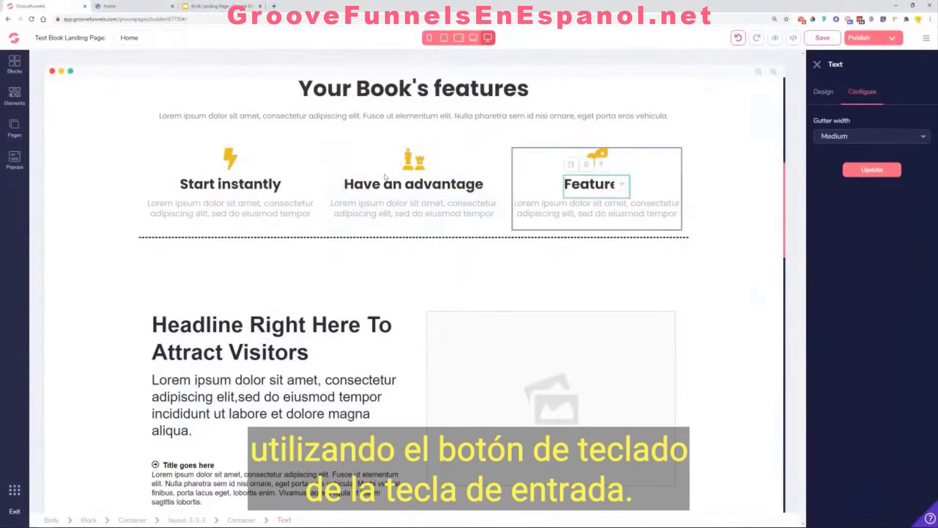
{"action": "left_click", "coordinate": [124, 6]}
{"action": "left_click_drag", "start_coordinate": [614, 286], "coordinate": [764, 293]}
{"action": "key", "text": "ctrl+c"}
{"action": "left_click", "coordinate": [14, 6]}
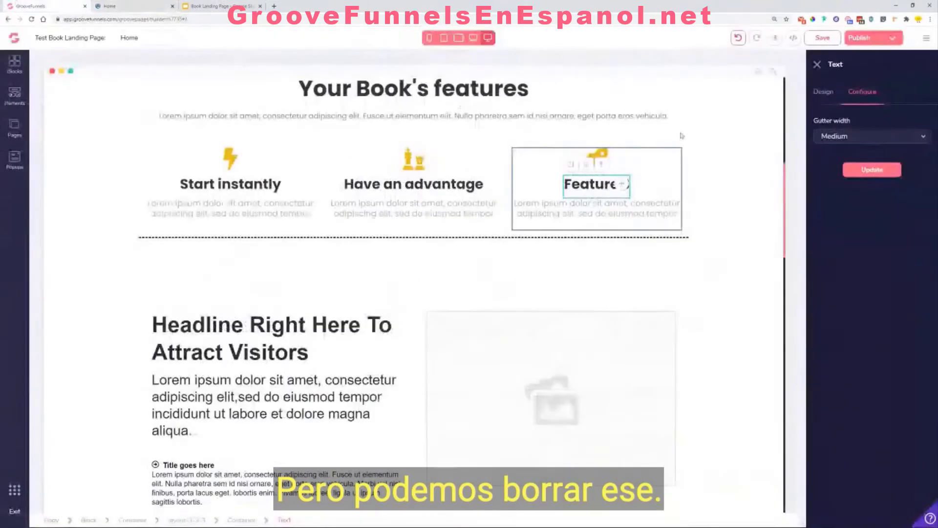
Step: Try to paste the copied text over the "Feature 3" heading and update the text element
{"action": "double_click", "coordinate": [604, 186]}
{"action": "triple_click", "coordinate": [629, 196]}
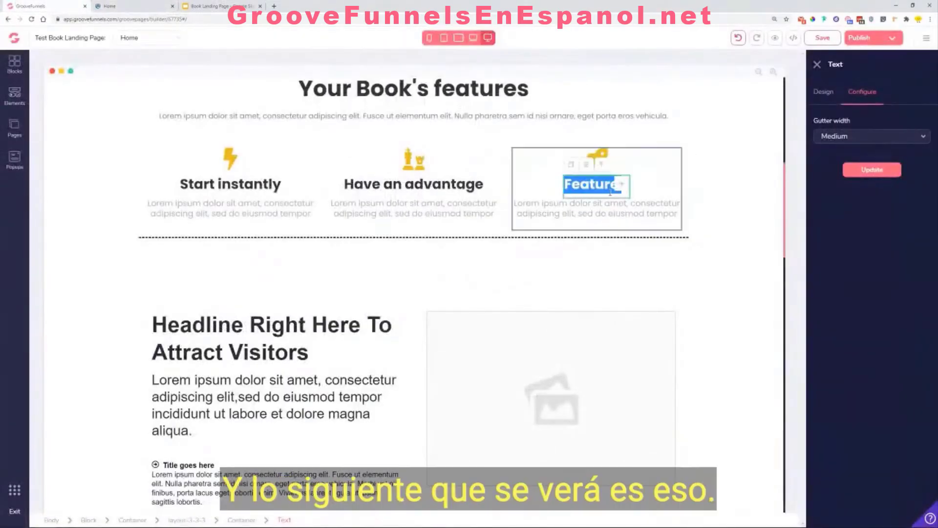
{"action": "key", "text": "ctrl+v"}
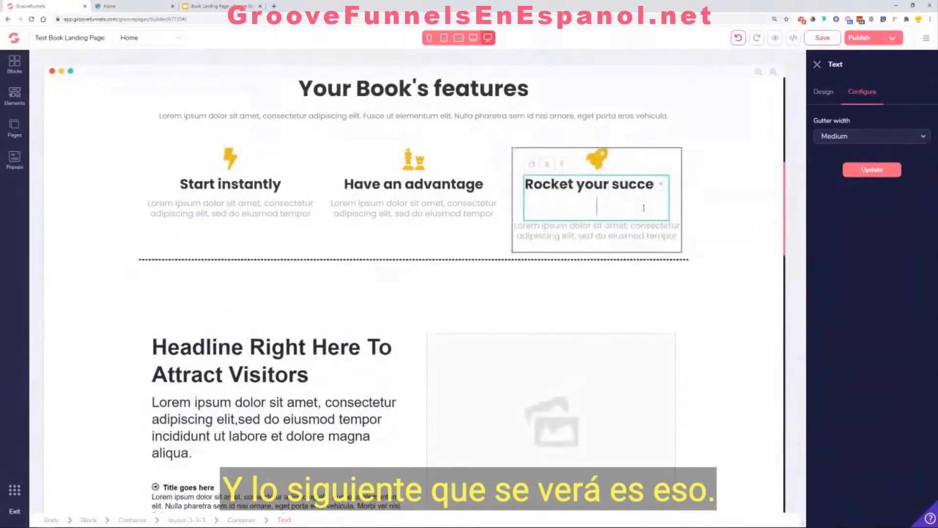
{"action": "left_click", "coordinate": [873, 169]}
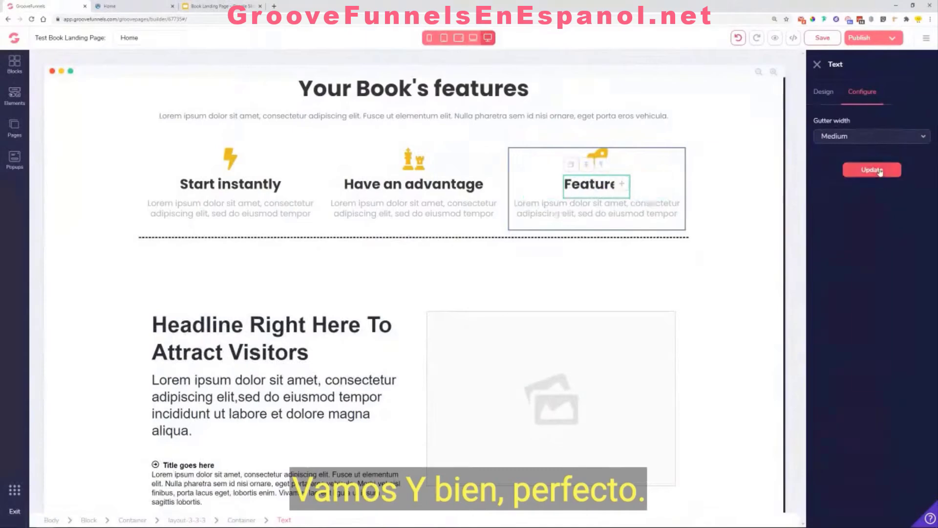
Step: Replace the entire "Feature 3" heading with "Rocket your success" and close the settings
{"action": "double_click", "coordinate": [588, 188]}
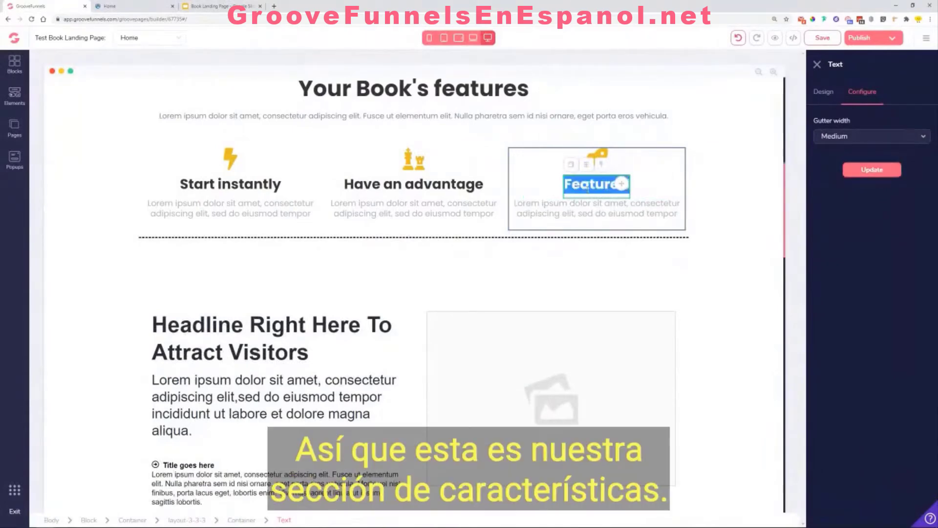
{"action": "triple_click", "coordinate": [588, 188]}
{"action": "triple_click", "coordinate": [588, 188]}
{"action": "triple_click", "coordinate": [587, 188]}
{"action": "left_click", "coordinate": [619, 218]}
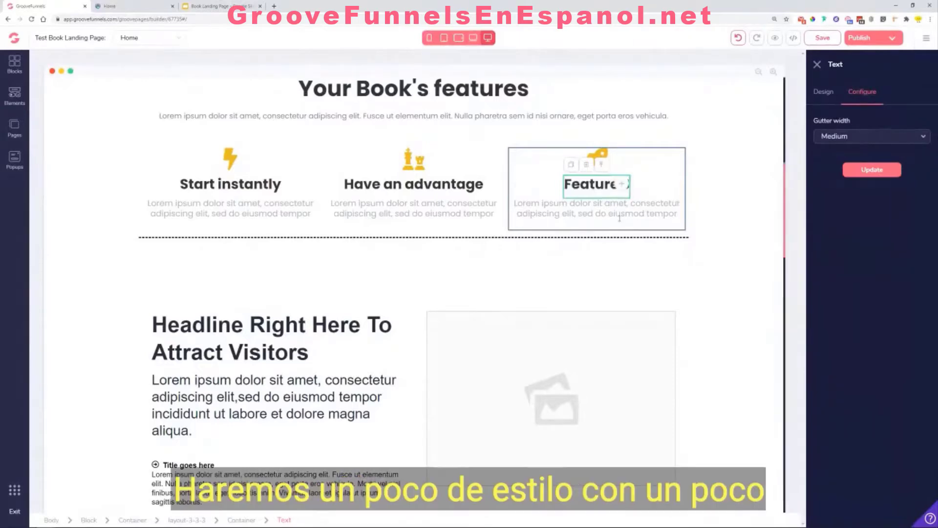
{"action": "double_click", "coordinate": [603, 184]}
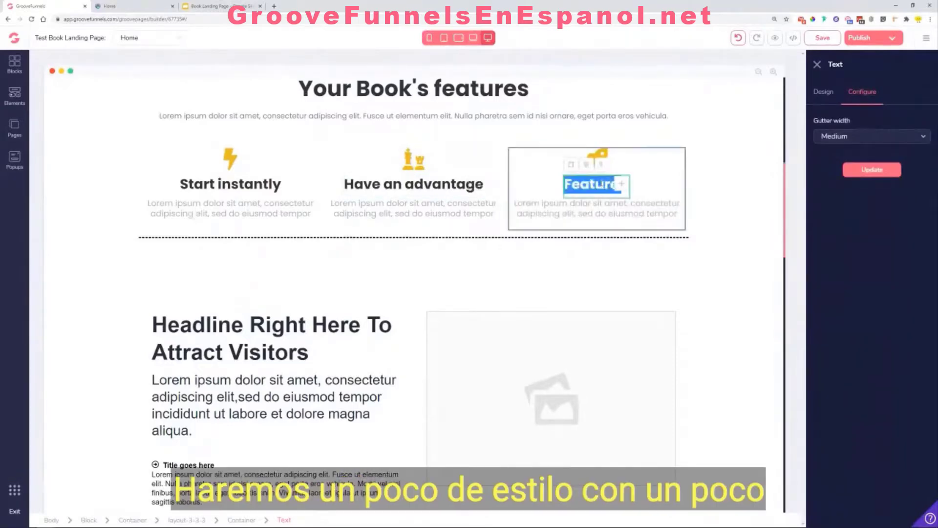
{"action": "left_click", "coordinate": [603, 184]}
{"action": "triple_click", "coordinate": [604, 185]}
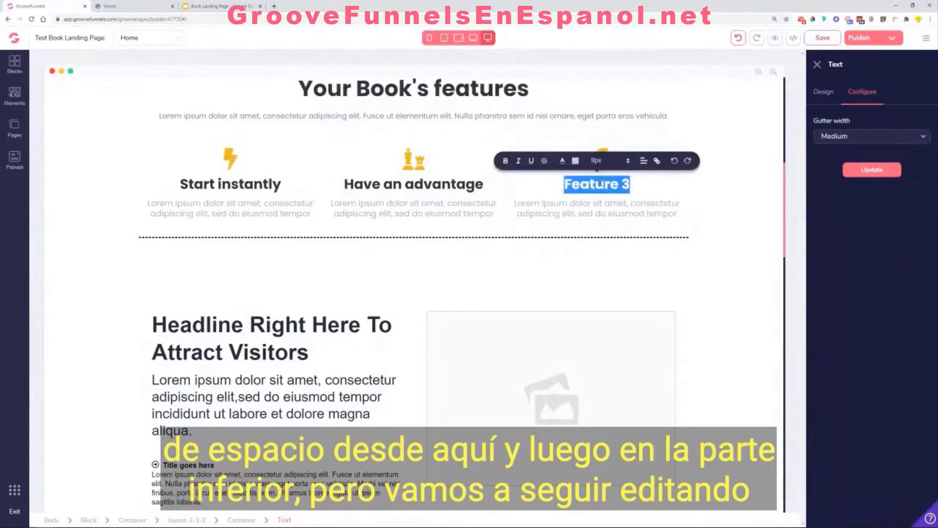
{"action": "key", "text": "ctrl+v"}
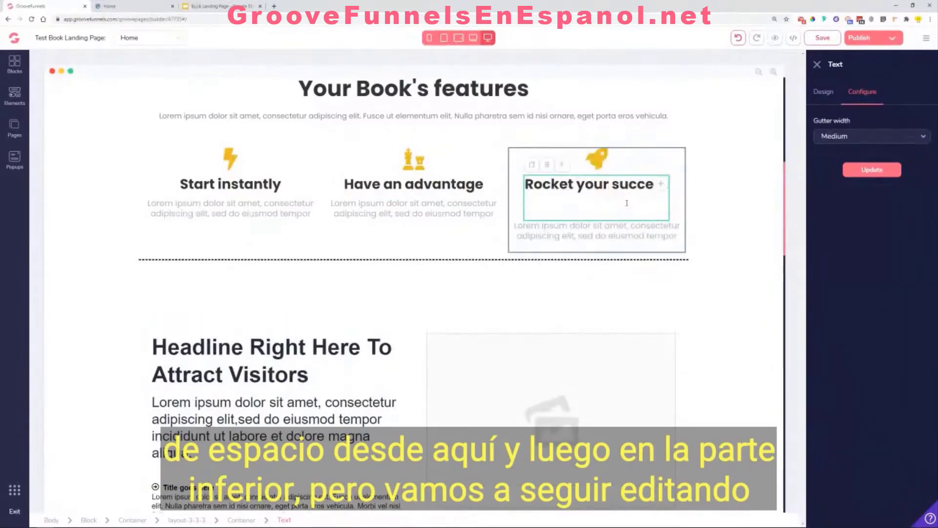
{"action": "left_click", "coordinate": [565, 247]}
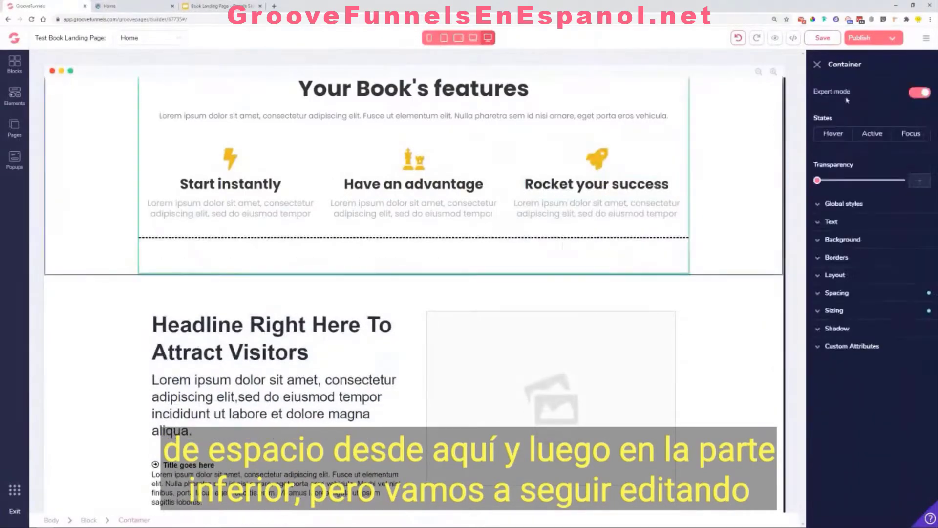
{"action": "left_click", "coordinate": [817, 65]}
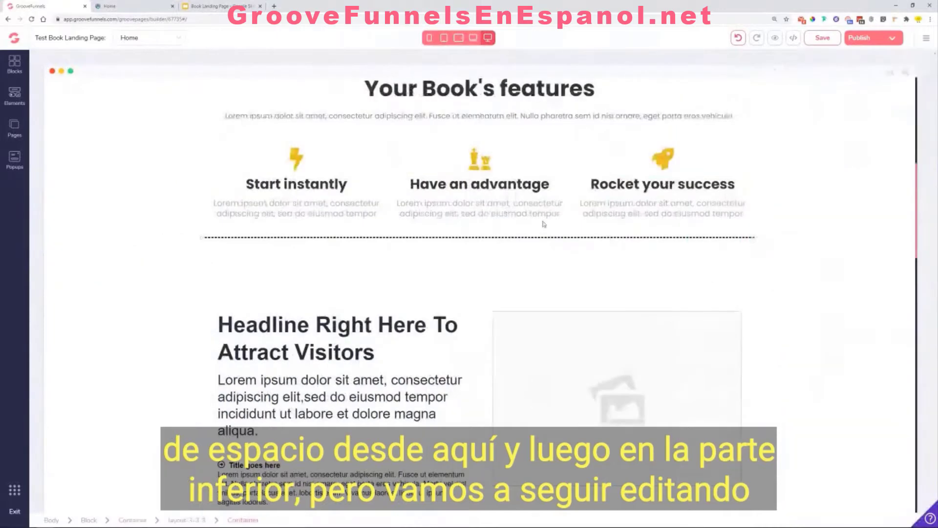
Step: Check the demo page's divider and change the border style of the divider below the three features to solid
{"action": "scroll", "coordinate": [527, 249], "scroll_direction": "up", "scroll_amount": 3}
{"action": "left_click", "coordinate": [145, 6]}
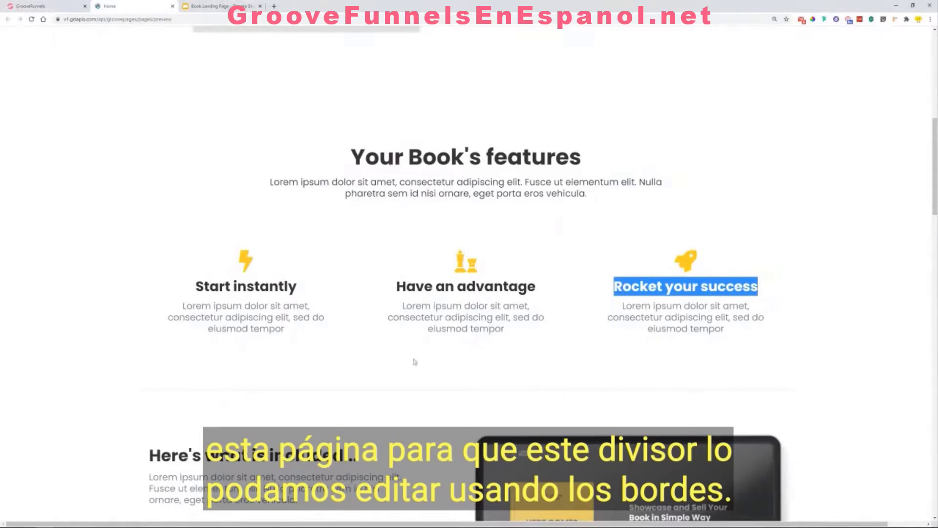
{"action": "scroll", "coordinate": [449, 363], "scroll_direction": "down", "scroll_amount": 5}
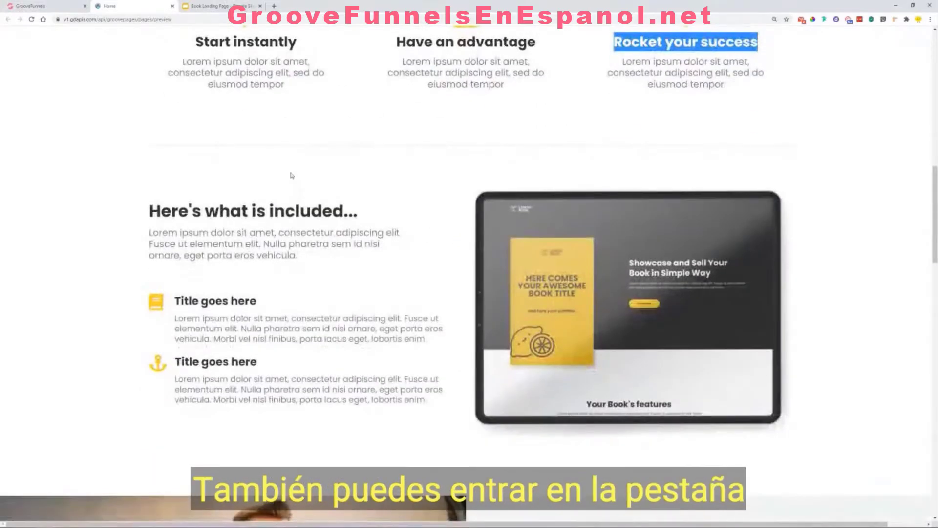
{"action": "left_click", "coordinate": [30, 6]}
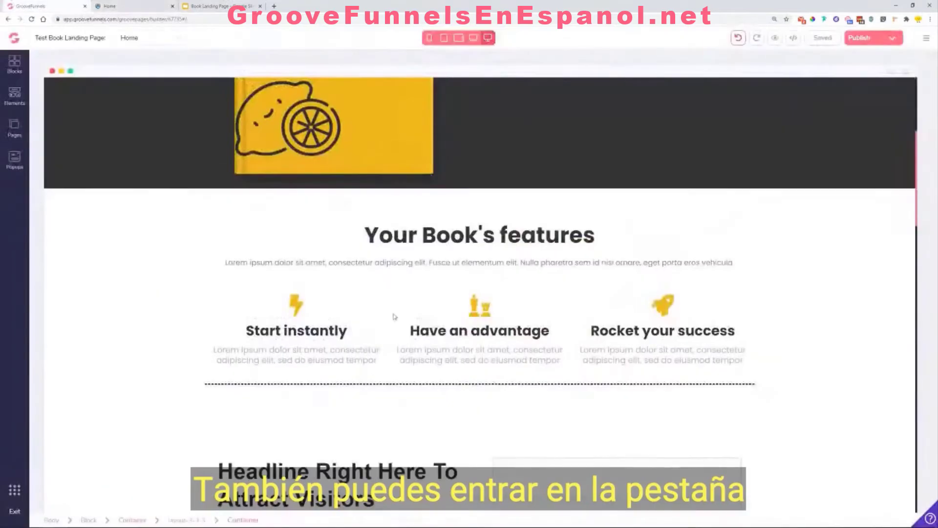
{"action": "left_click", "coordinate": [402, 387]}
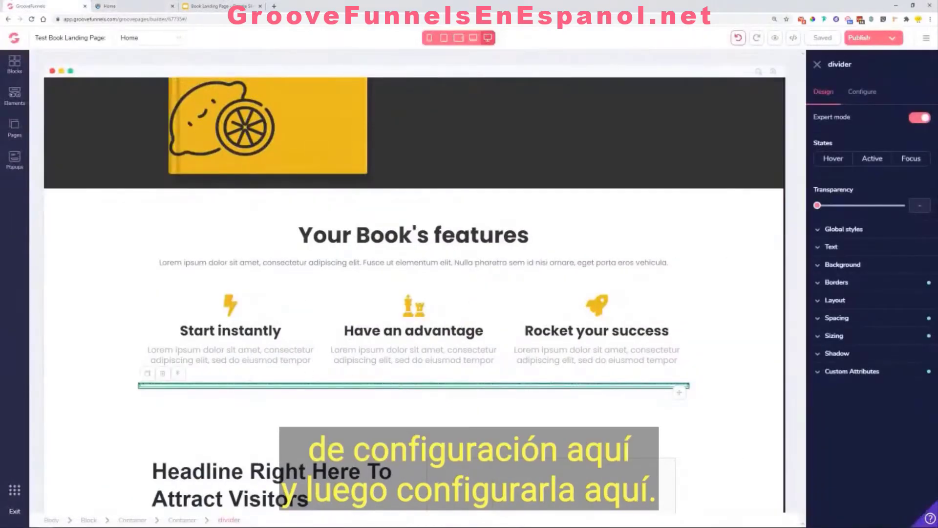
{"action": "left_click", "coordinate": [874, 90]}
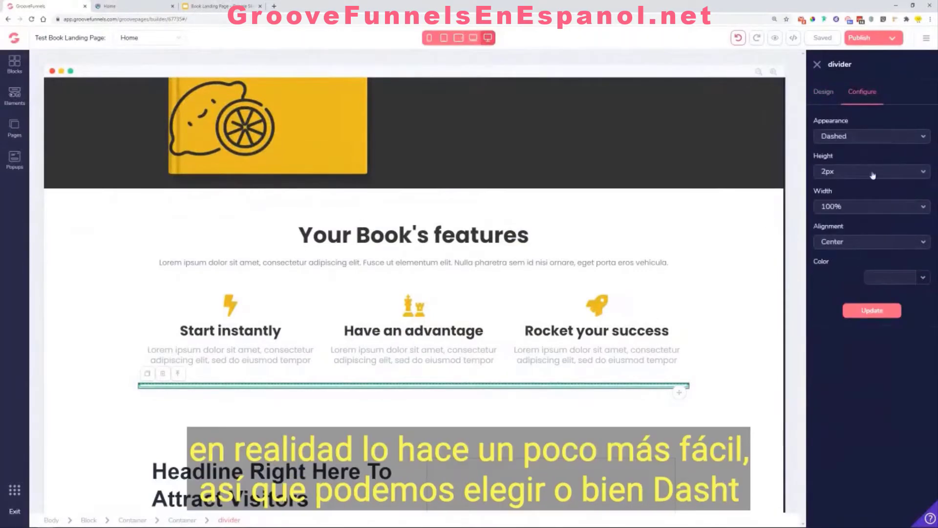
{"action": "left_click", "coordinate": [830, 100]}
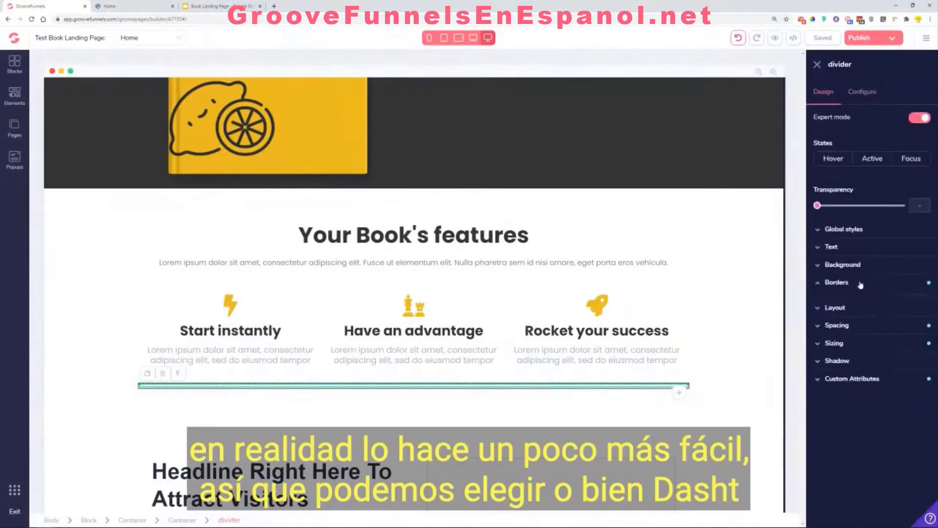
{"action": "left_click", "coordinate": [860, 283]}
{"action": "scroll", "coordinate": [654, 425], "scroll_direction": "down", "scroll_amount": 3}
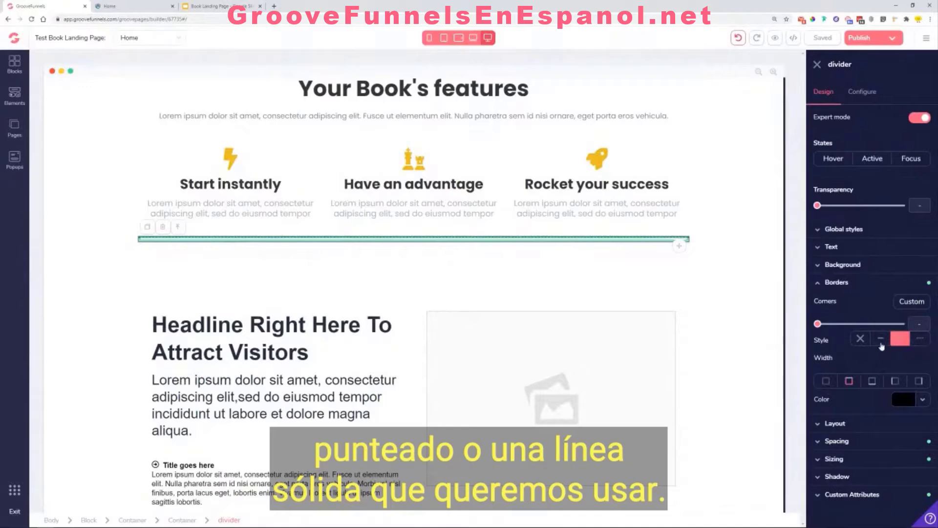
{"action": "left_click", "coordinate": [881, 344]}
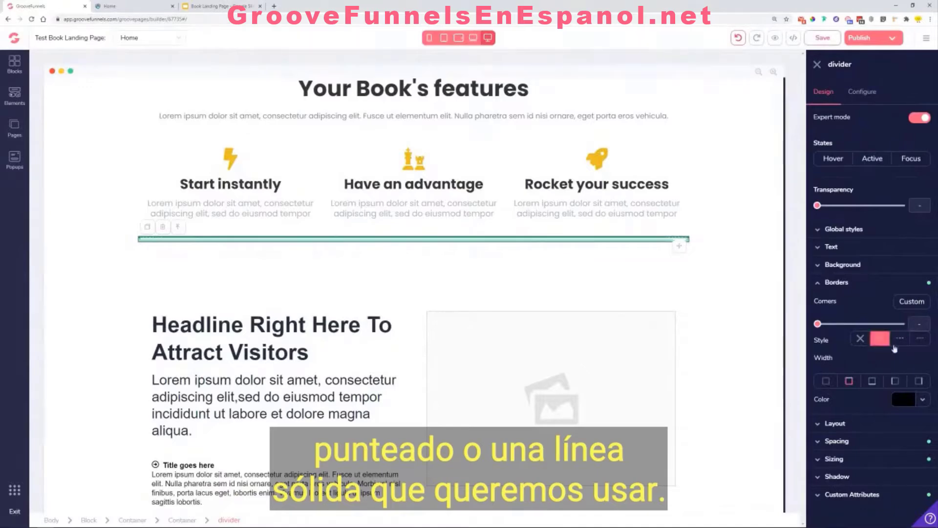
Step: Set the divider's border color to light gray #F0F2F4 and compare it with the demo page's divider
{"action": "left_click", "coordinate": [922, 401]}
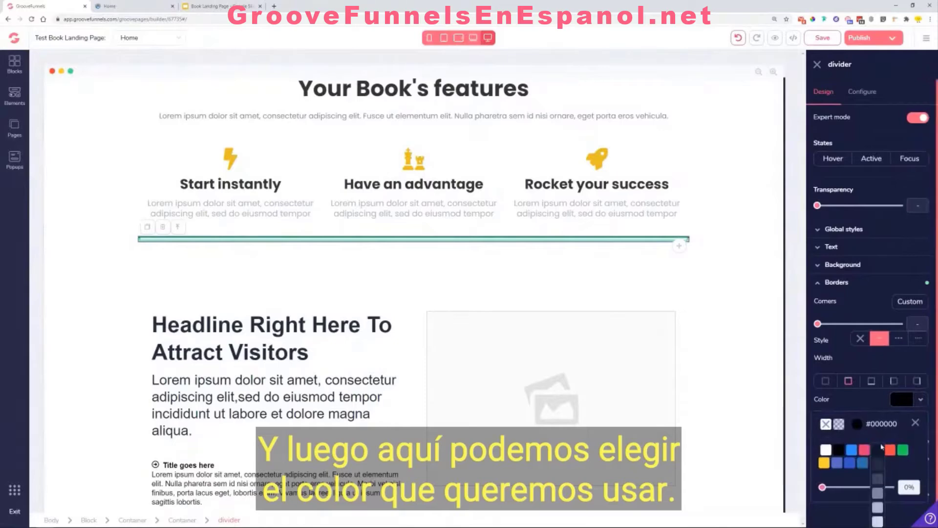
{"action": "scroll", "coordinate": [878, 495], "scroll_direction": "down", "scroll_amount": 1}
{"action": "left_click", "coordinate": [878, 516]}
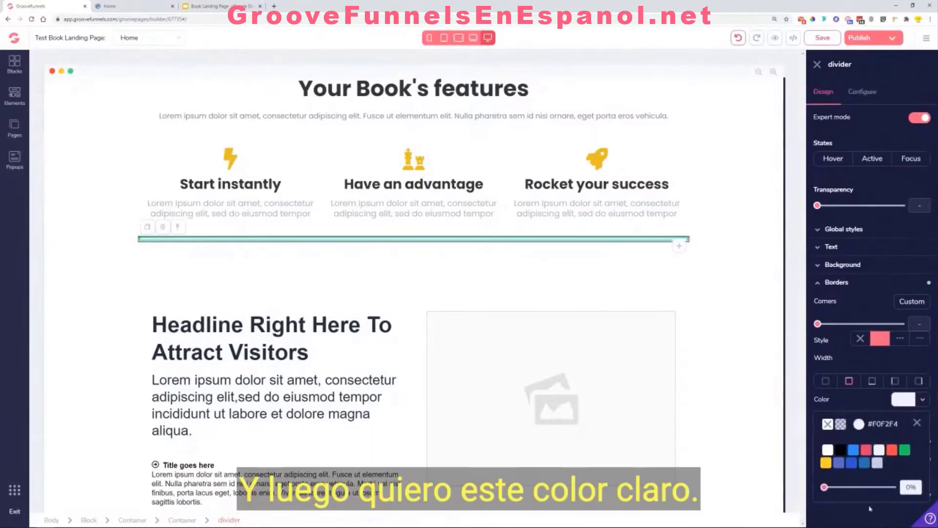
{"action": "left_click", "coordinate": [611, 250]}
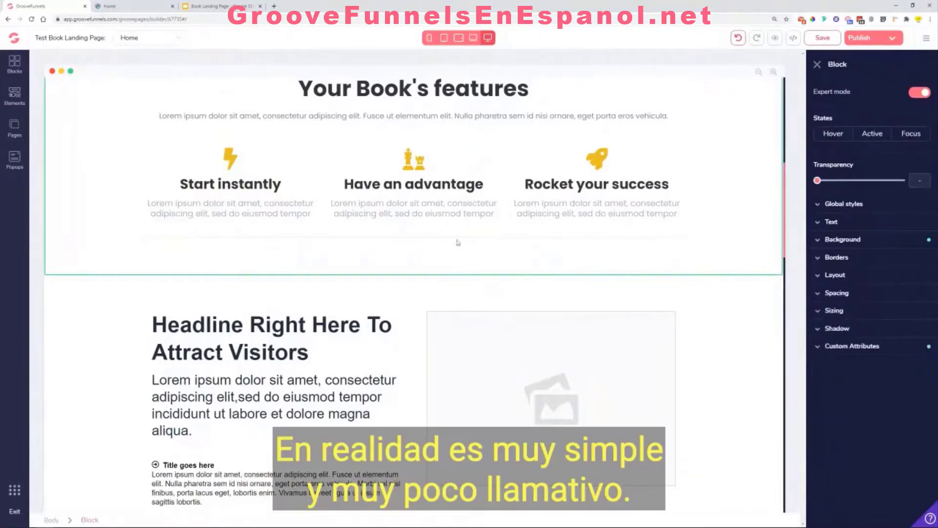
{"action": "left_click", "coordinate": [133, 5]}
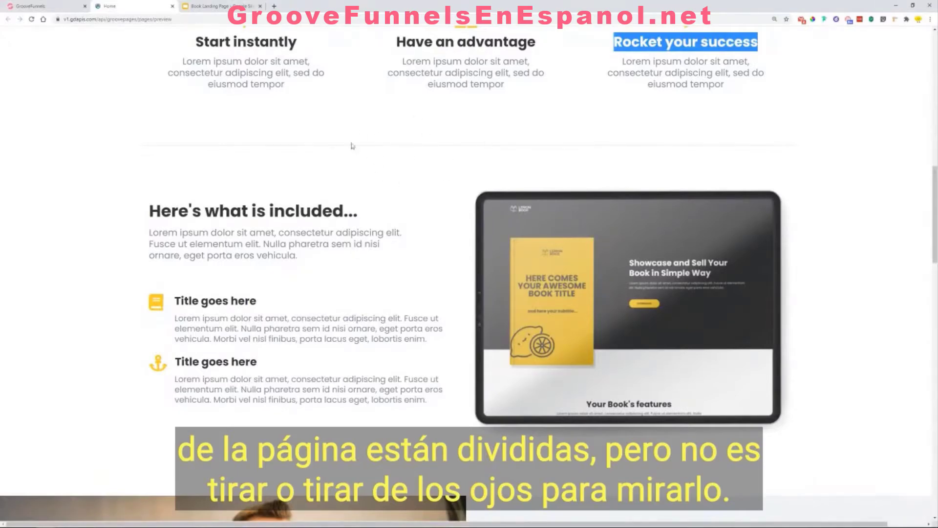
{"action": "left_click", "coordinate": [66, 4]}
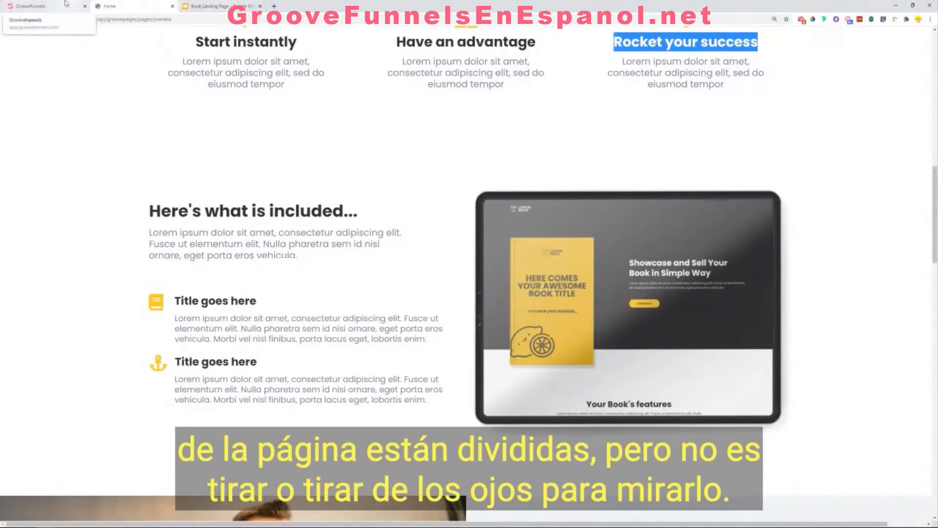
Step: Copy the heading "Here's what is included..." from the demo page and return to the page builder
{"action": "scroll", "coordinate": [193, 179], "scroll_direction": "down", "scroll_amount": 3}
{"action": "left_click", "coordinate": [195, 180]}
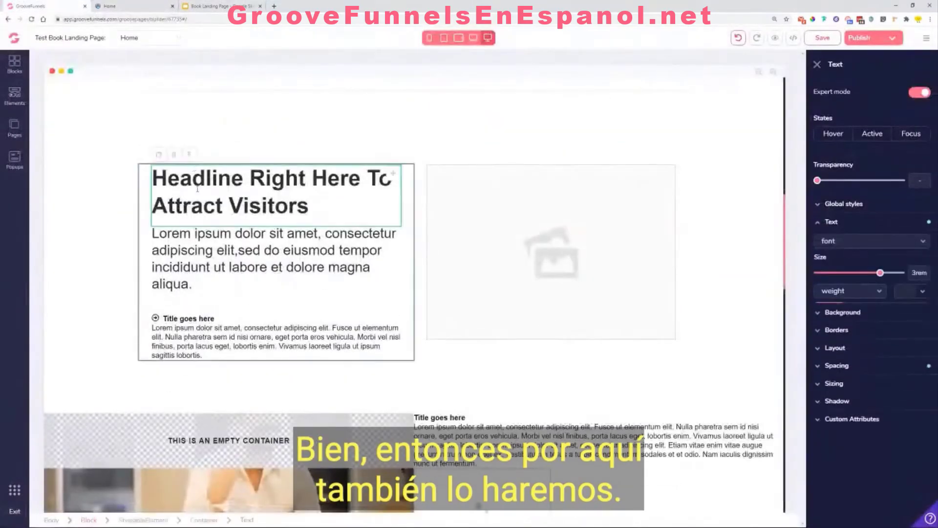
{"action": "left_click", "coordinate": [137, 4]}
{"action": "left_click_drag", "start_coordinate": [149, 212], "coordinate": [358, 215]}
{"action": "right_click", "coordinate": [352, 216]}
{"action": "left_click", "coordinate": [364, 219]}
{"action": "left_click", "coordinate": [47, 5]}
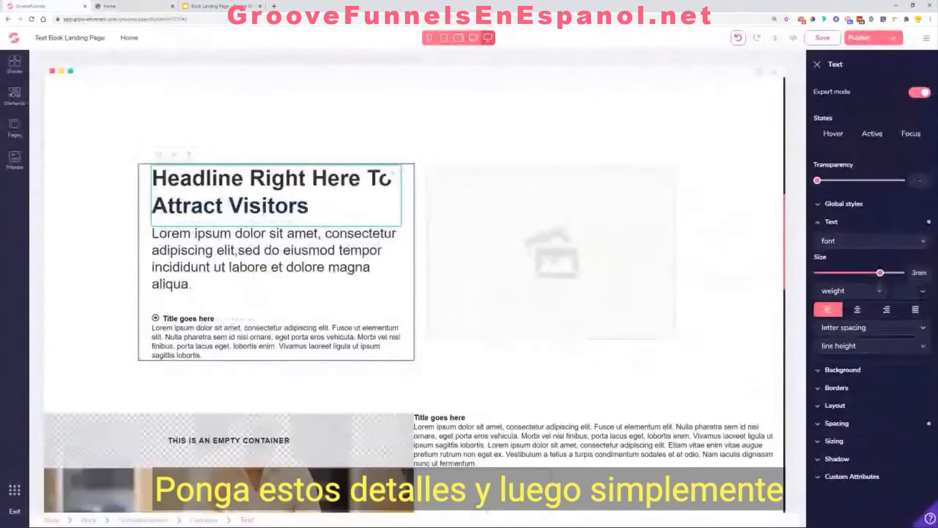
Step: Apply the Feature title global style to the section headline and replace its text with "Here's what is included..."
{"action": "left_click", "coordinate": [844, 204]}
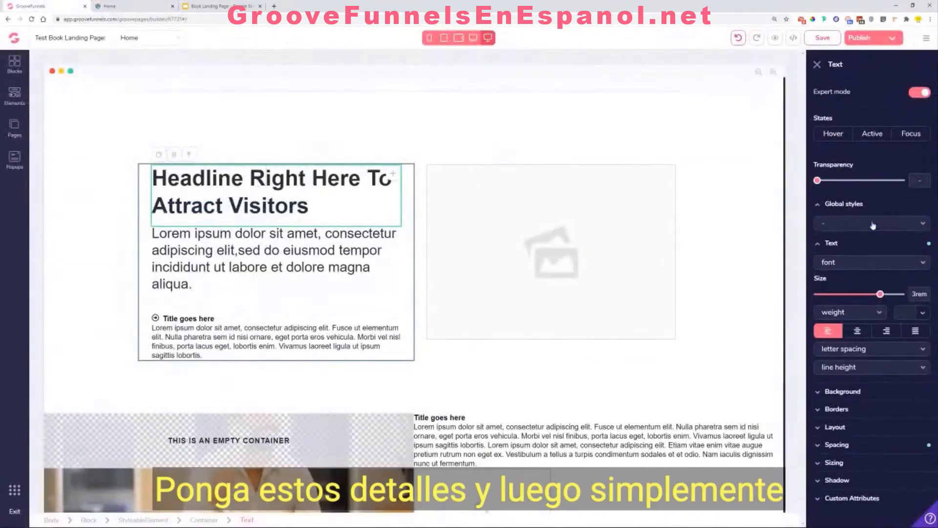
{"action": "left_click", "coordinate": [860, 223]}
{"action": "left_click", "coordinate": [854, 262]}
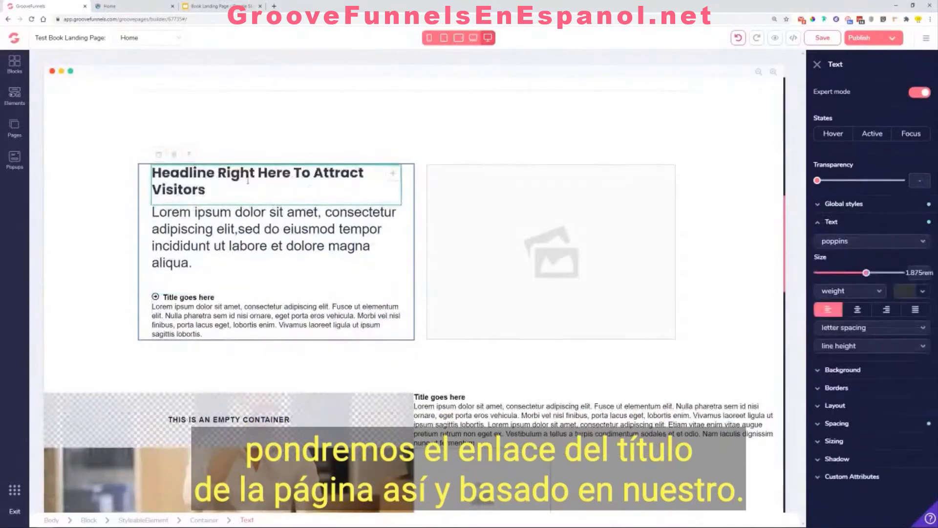
{"action": "double_click", "coordinate": [231, 192]}
{"action": "key", "text": "ctrl+v"}
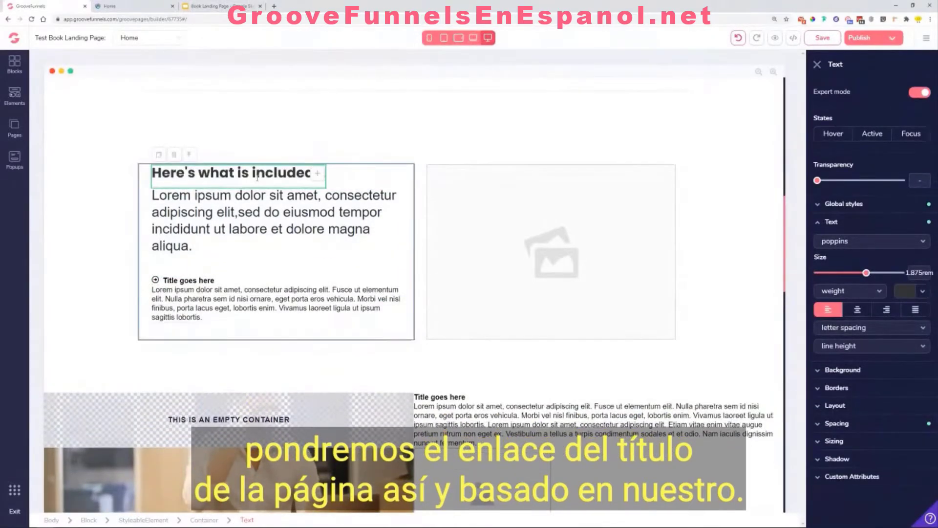
Step: Set the "Here's what is included..." headline's text size to 2.25rem
{"action": "left_click_drag", "start_coordinate": [871, 276], "coordinate": [880, 279]}
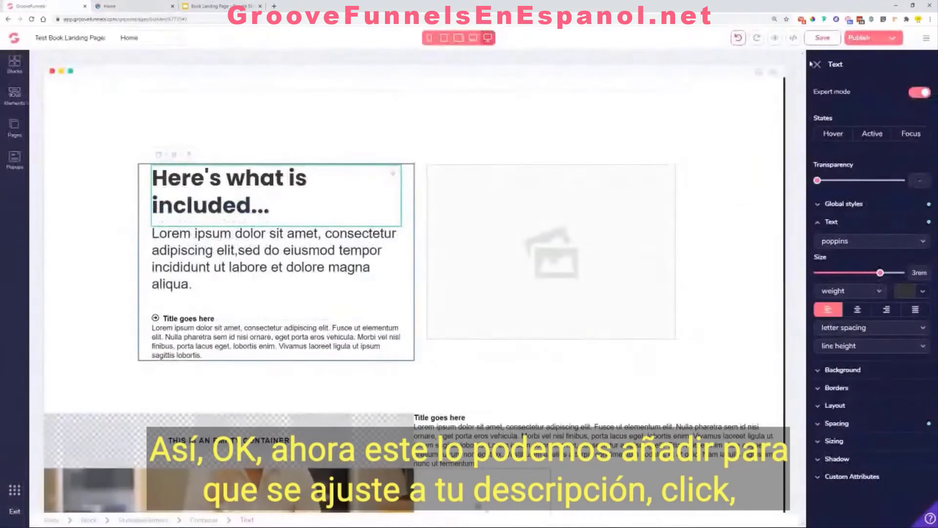
{"action": "left_click", "coordinate": [815, 64]}
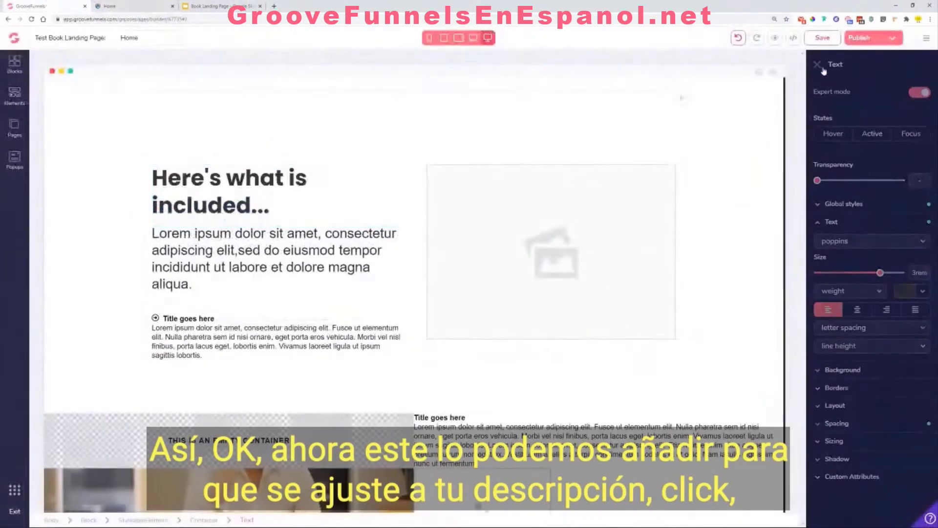
{"action": "left_click", "coordinate": [315, 192]}
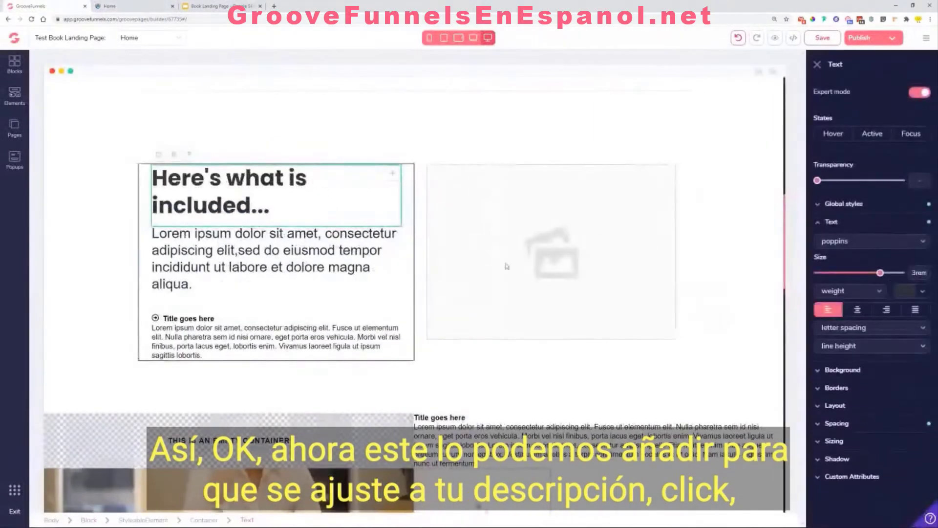
{"action": "left_click_drag", "start_coordinate": [880, 273], "coordinate": [876, 274]}
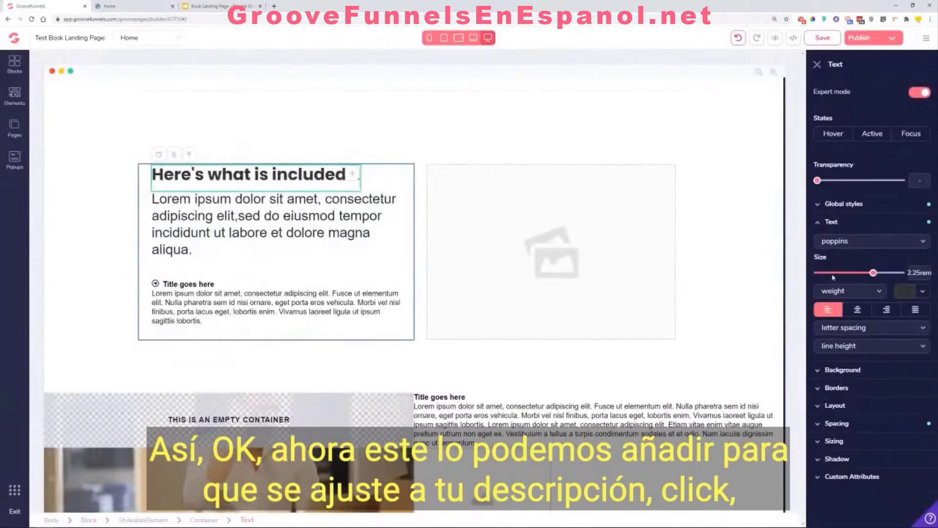
Step: Apply the Feature Desc. global style to the paragraph under the "Here's what is included..." headline and reselect it
{"action": "left_click", "coordinate": [257, 215]}
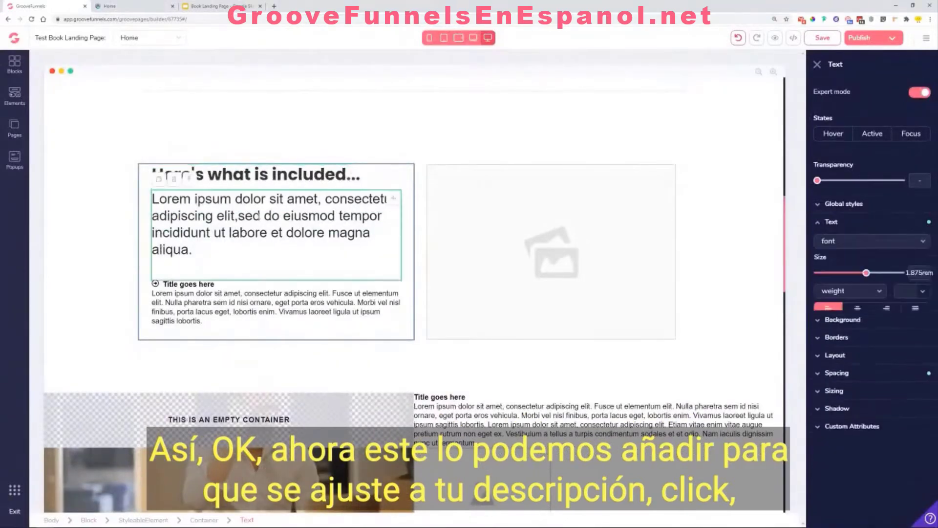
{"action": "left_click", "coordinate": [852, 205]}
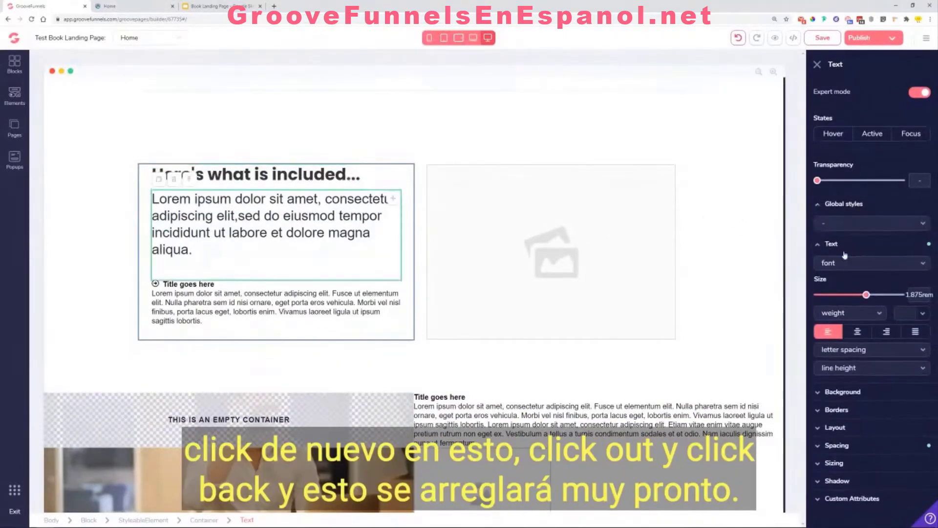
{"action": "left_click", "coordinate": [867, 224]}
{"action": "left_click", "coordinate": [863, 281]}
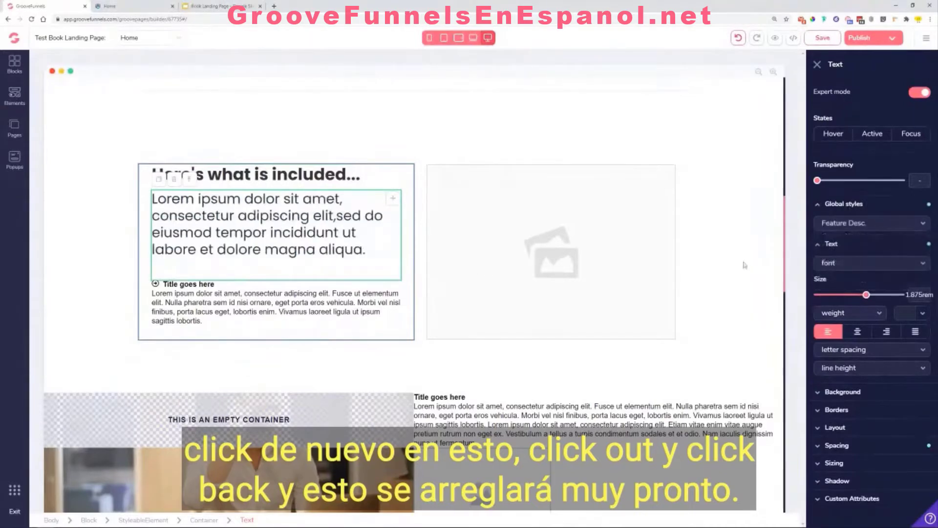
{"action": "left_click", "coordinate": [300, 290]}
{"action": "left_click", "coordinate": [288, 226]}
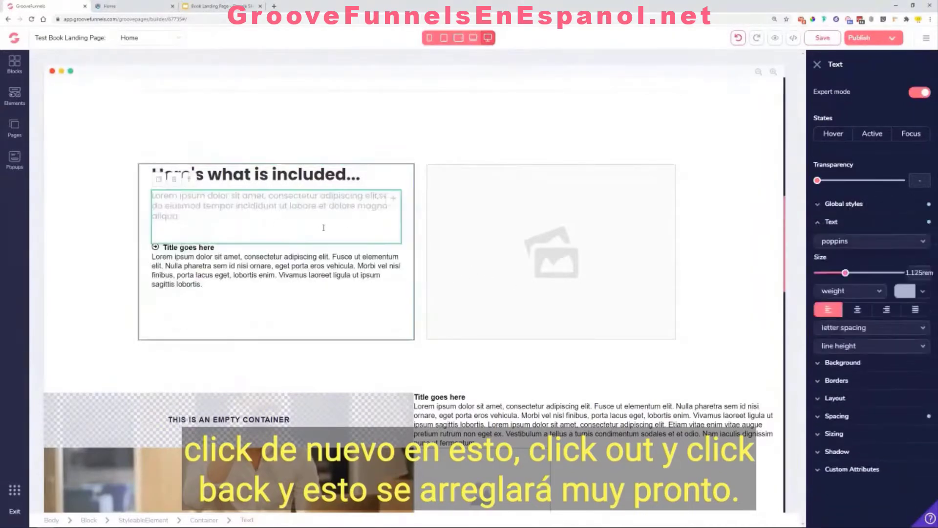
Step: Set the text color of the paragraph under the headline to the darker gray #78889B
{"action": "left_click", "coordinate": [221, 214]}
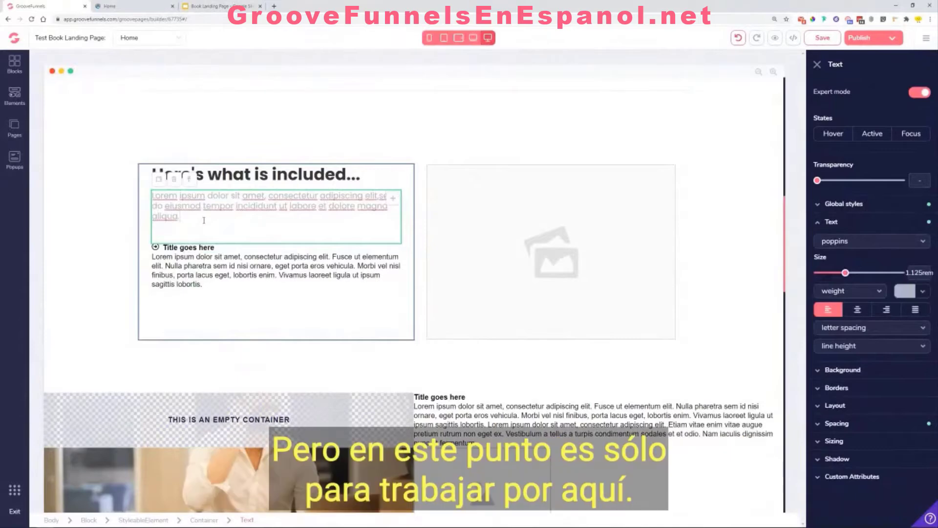
{"action": "left_click", "coordinate": [928, 294]}
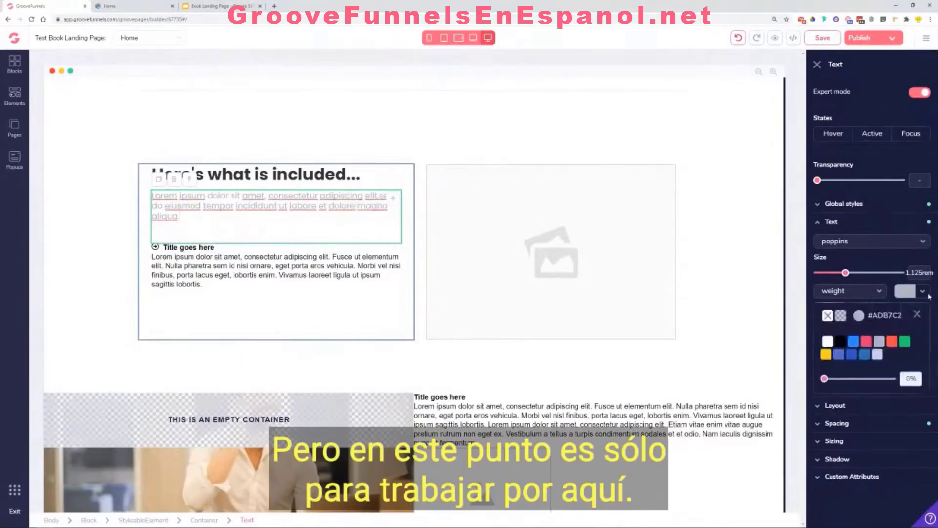
{"action": "mouse_move", "coordinate": [880, 342]}
{"action": "left_click", "coordinate": [883, 392]}
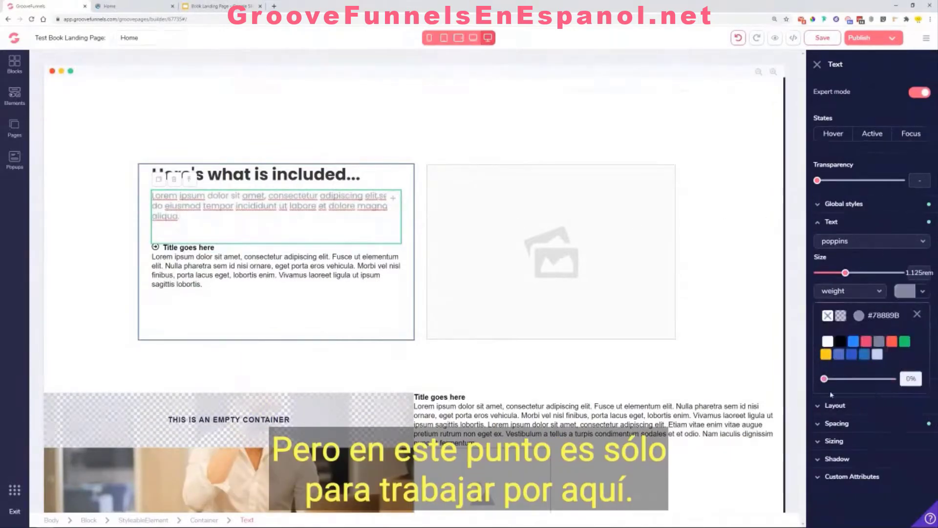
{"action": "left_click", "coordinate": [336, 252]}
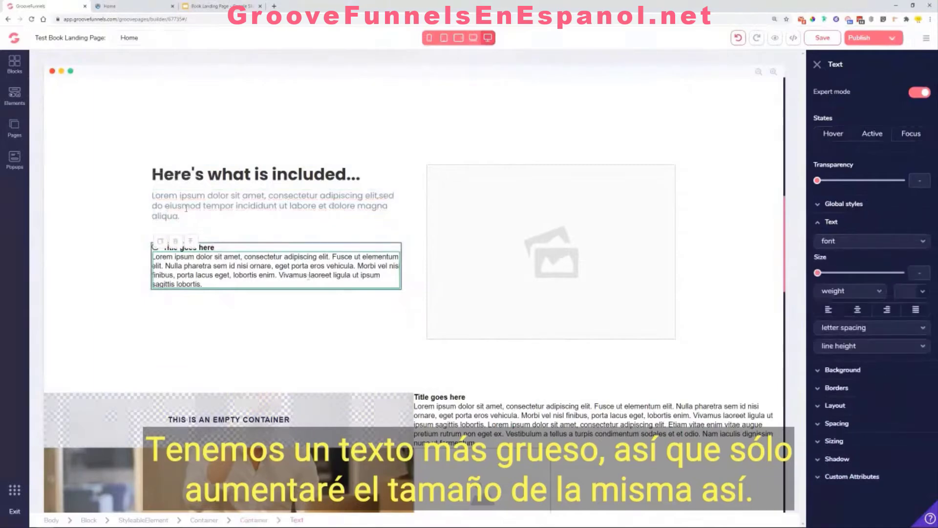
Step: Compare the paragraph with the demo page and set its text size to 1.25rem
{"action": "left_click", "coordinate": [143, 7]}
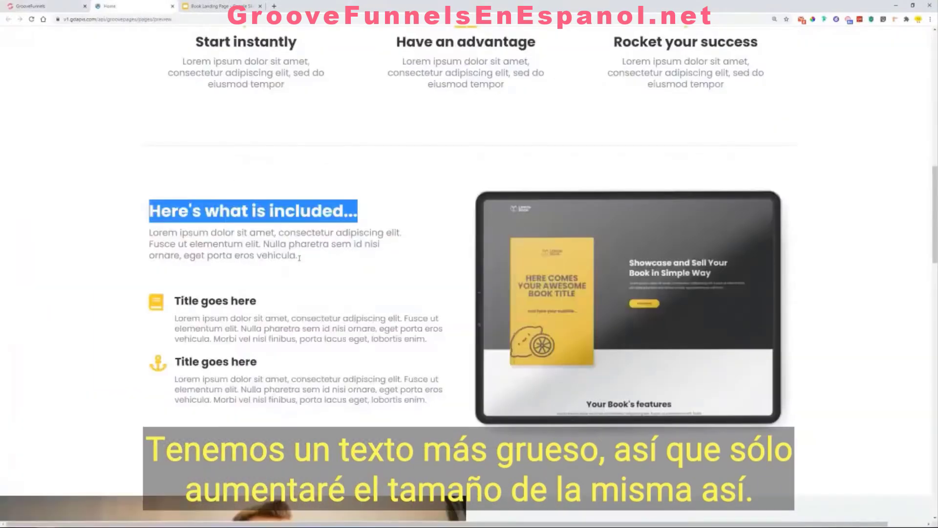
{"action": "left_click", "coordinate": [31, 6]}
{"action": "left_click", "coordinate": [186, 196]}
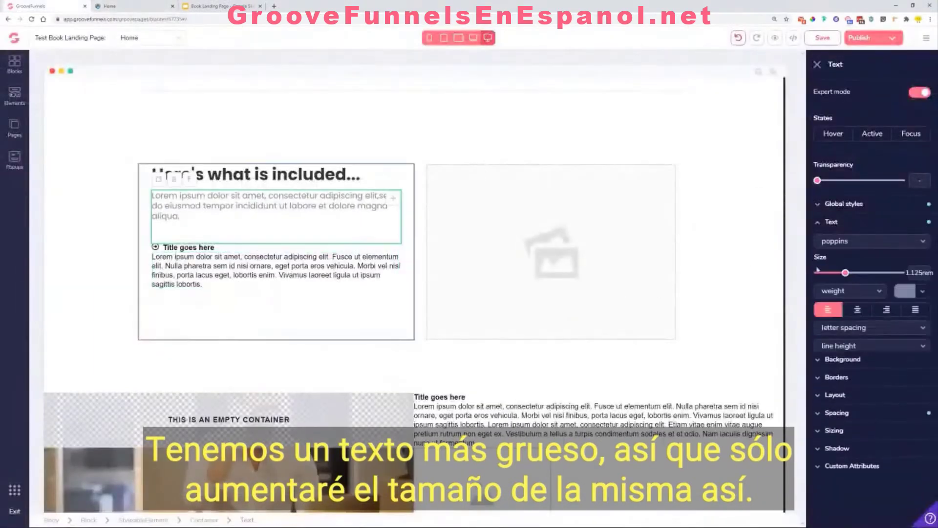
{"action": "left_click_drag", "start_coordinate": [843, 273], "coordinate": [852, 274]}
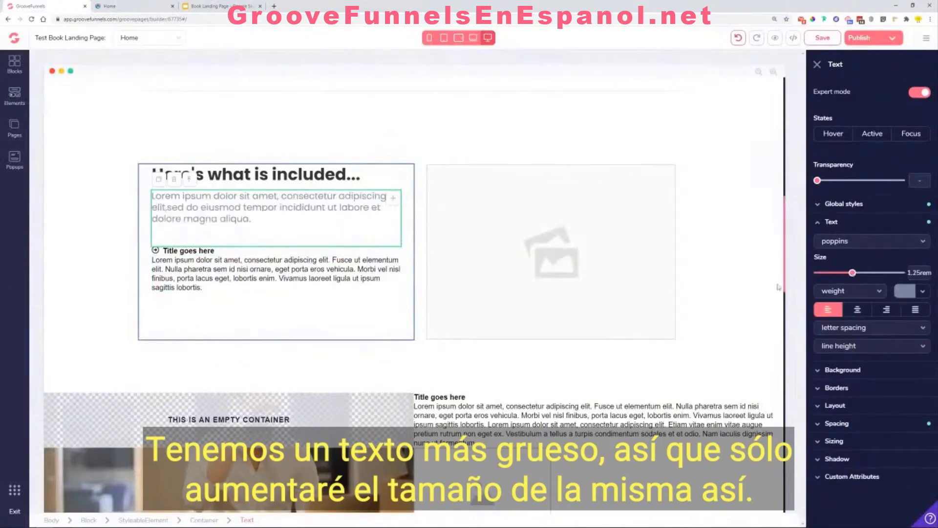
Step: Check the item titles on the demo page and apply the Feature title global style to "Title goes here"
{"action": "left_click", "coordinate": [130, 5]}
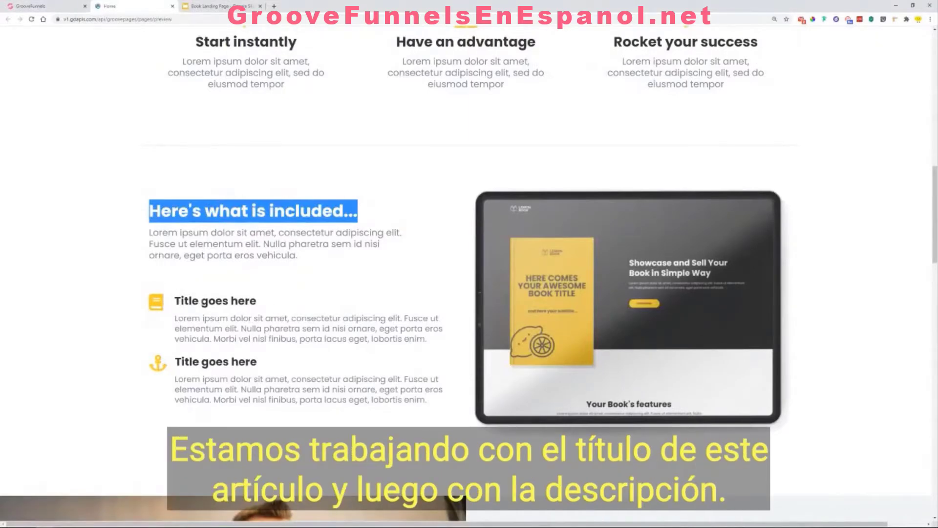
{"action": "left_click", "coordinate": [72, 6]}
{"action": "left_click", "coordinate": [182, 252]}
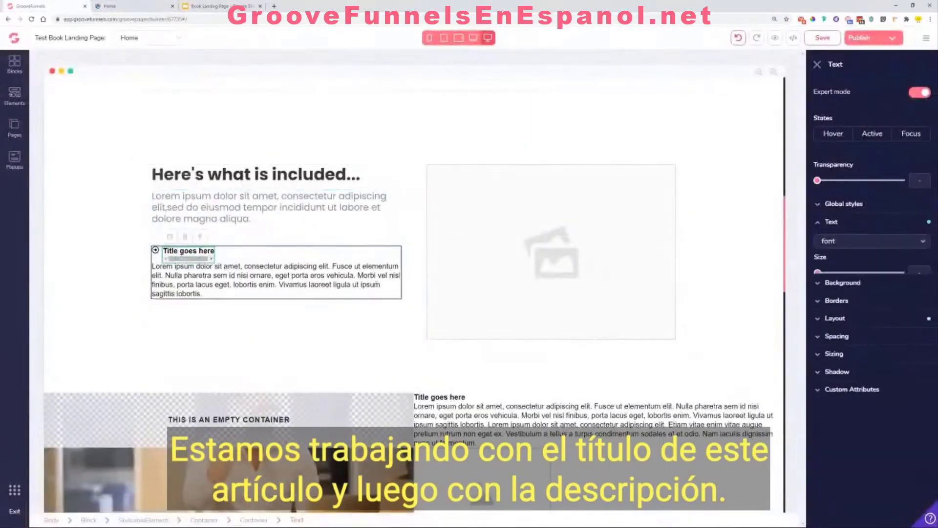
{"action": "left_click", "coordinate": [844, 210]}
{"action": "left_click", "coordinate": [844, 225]}
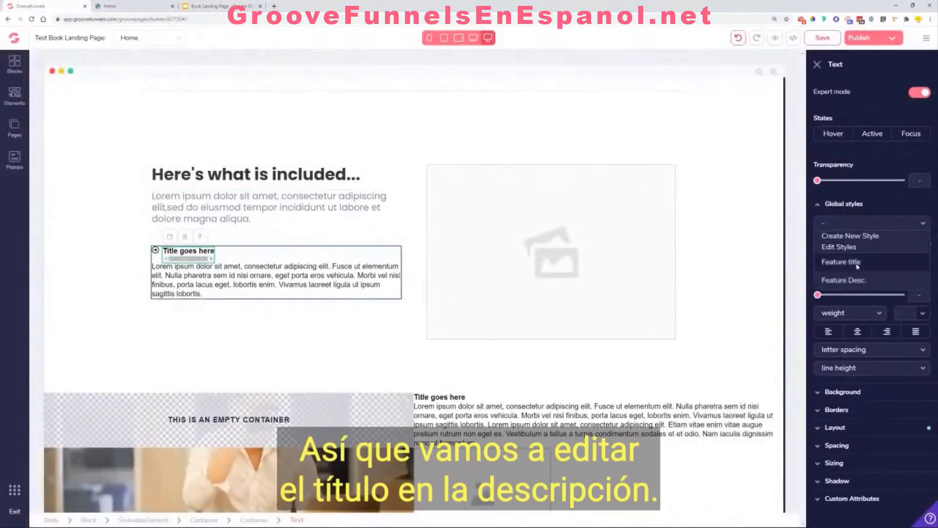
{"action": "left_click", "coordinate": [850, 262]}
Step: Apply the Feature Desc. global style to the description below "Title goes here" and align it left
{"action": "left_click", "coordinate": [260, 289]}
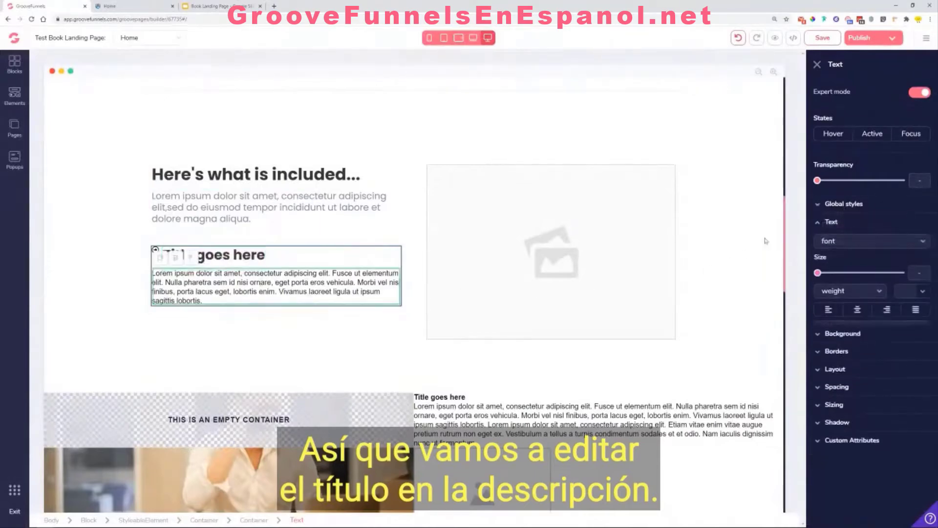
{"action": "left_click", "coordinate": [855, 226]}
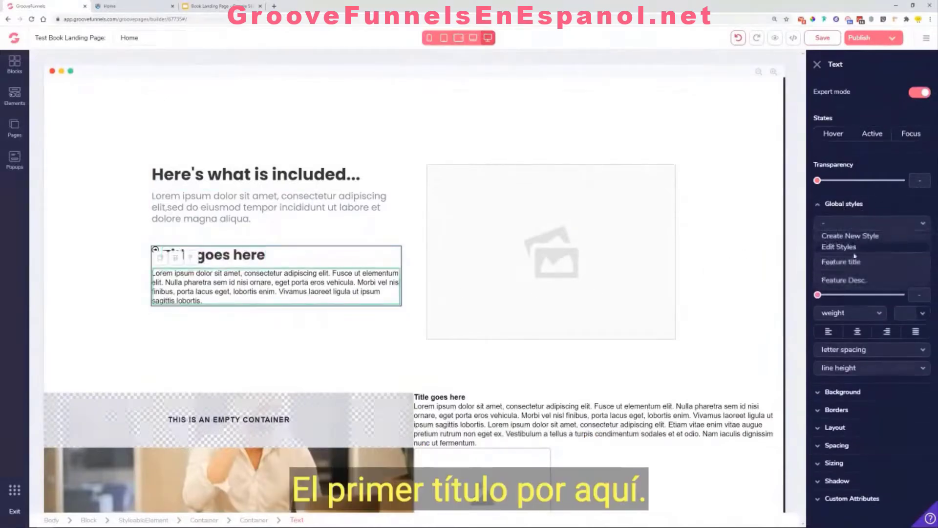
{"action": "left_click", "coordinate": [847, 275]}
{"action": "double_click", "coordinate": [355, 303]}
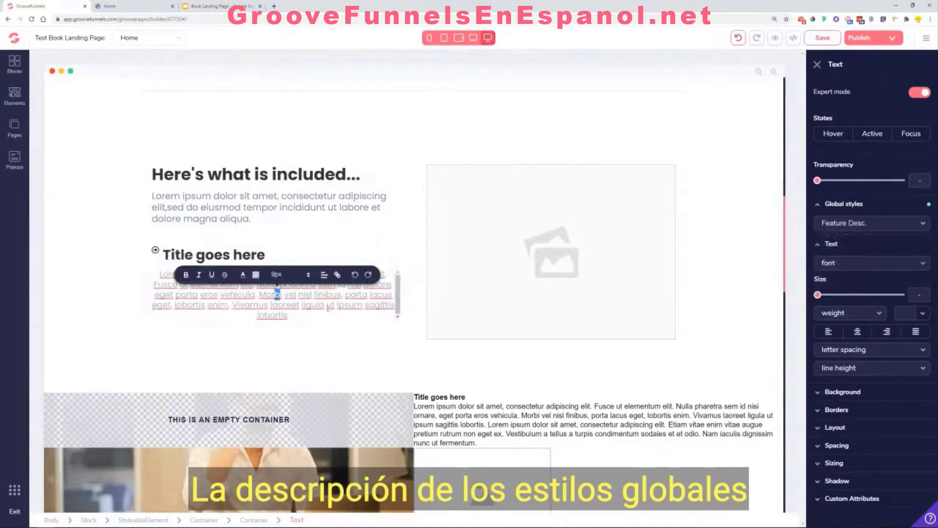
{"action": "key", "text": "Escape"}
{"action": "left_click", "coordinate": [829, 331]}
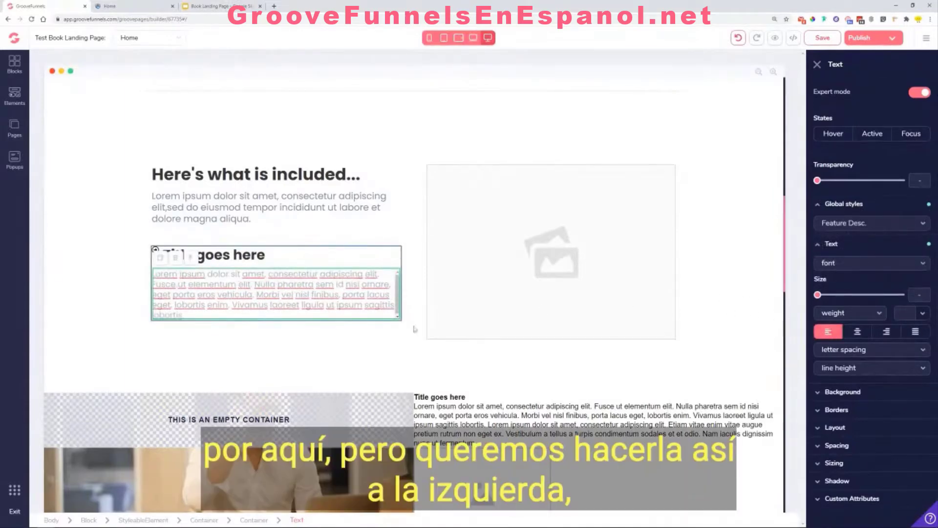
Step: Enlarge the arrow icon beside "Title goes here" to a text size of 2.25rem
{"action": "left_click", "coordinate": [155, 250]}
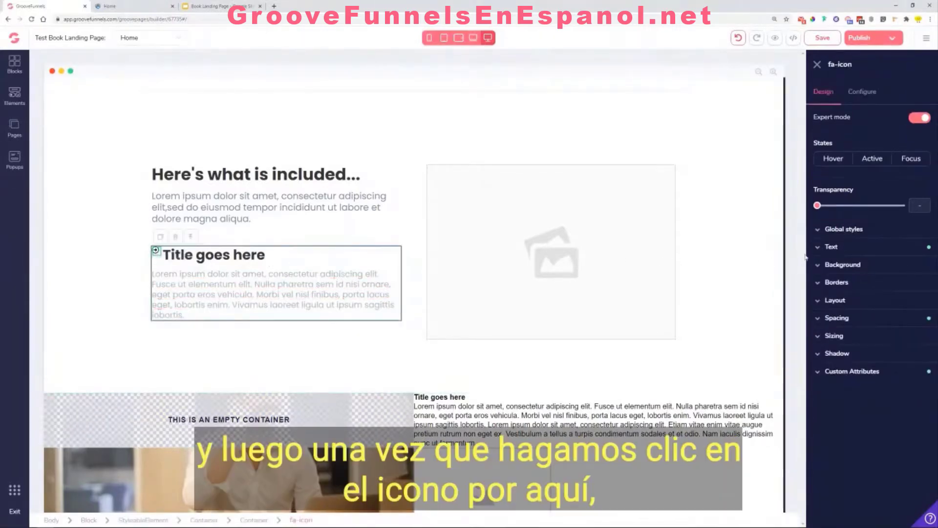
{"action": "left_click", "coordinate": [843, 252]}
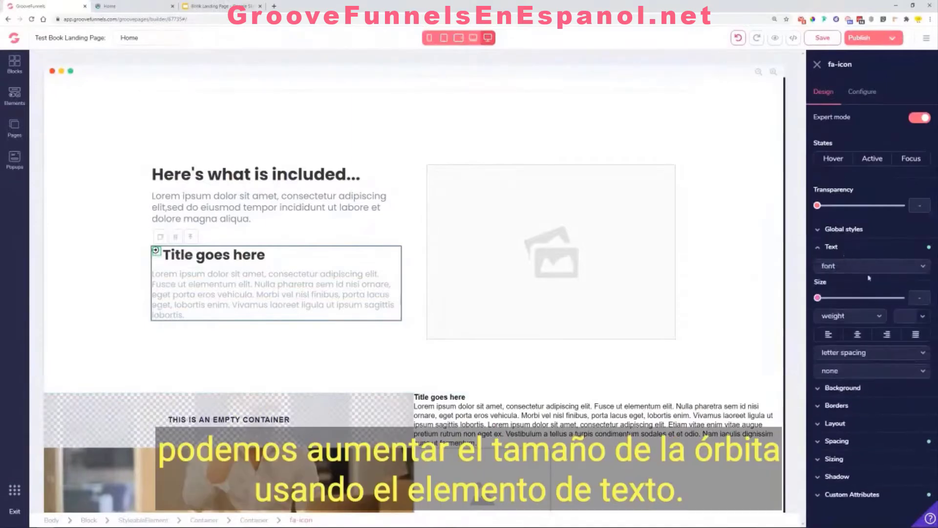
{"action": "left_click_drag", "start_coordinate": [823, 300], "coordinate": [877, 303]}
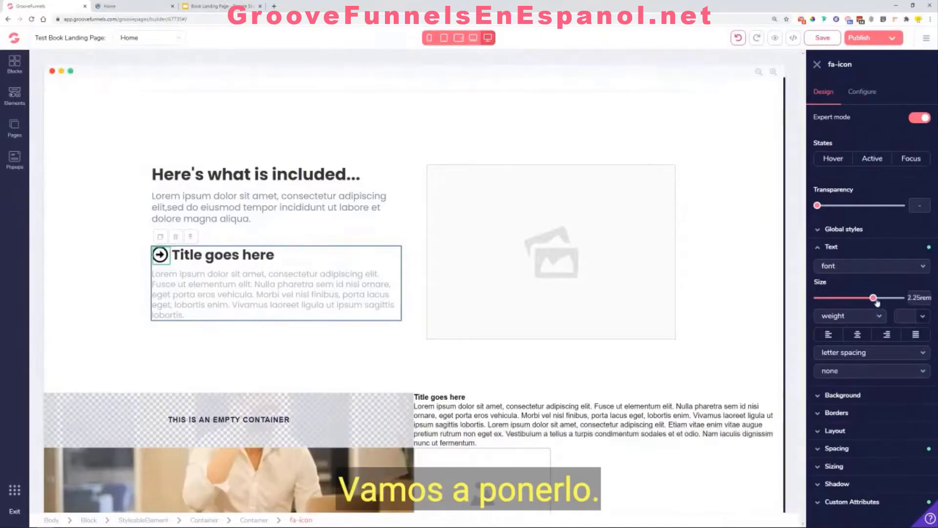
Step: Search the icon library for "book", choose the fas fa-book icon for this item and update the element
{"action": "left_click", "coordinate": [863, 92]}
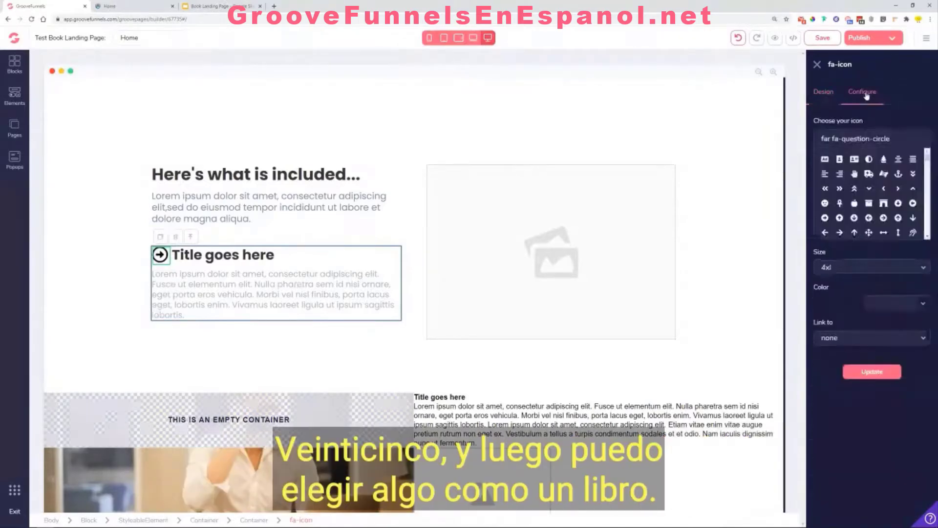
{"action": "triple_click", "coordinate": [875, 139]}
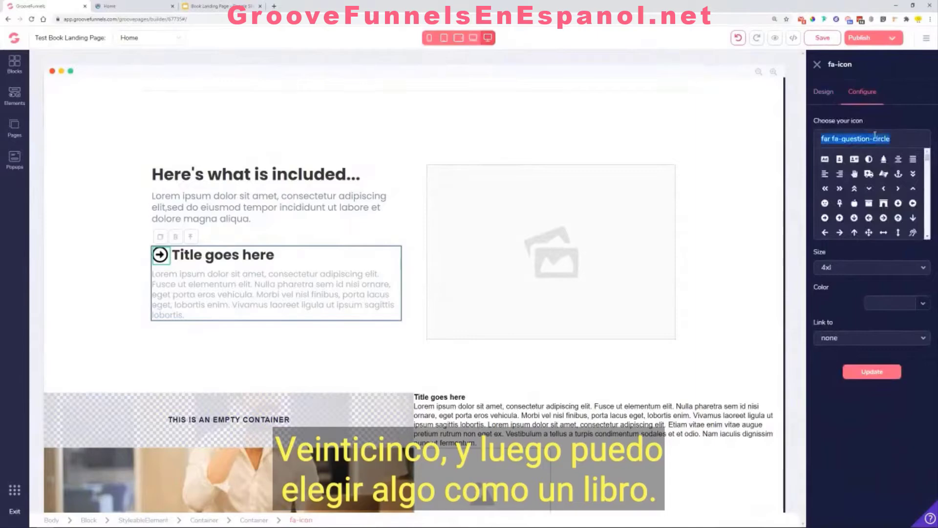
{"action": "type", "text": "book"}
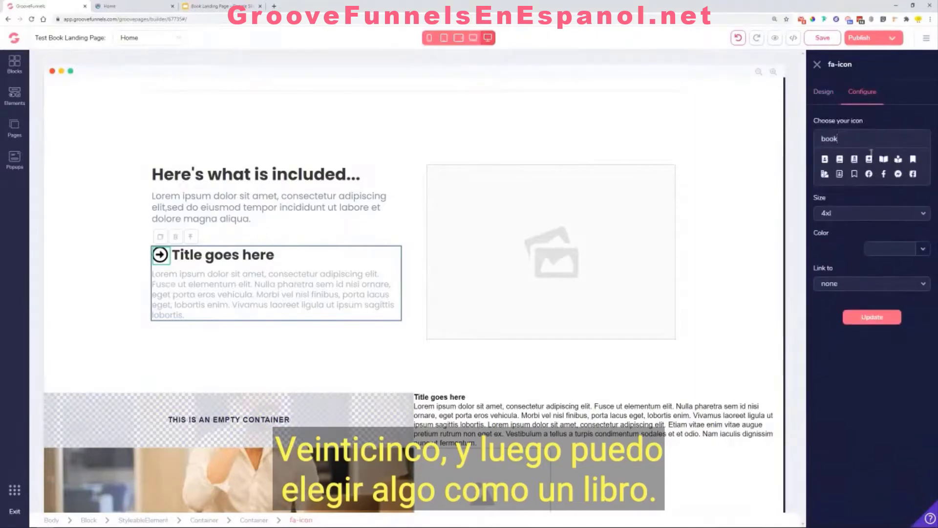
{"action": "left_click", "coordinate": [840, 158]}
{"action": "left_click", "coordinate": [890, 308]}
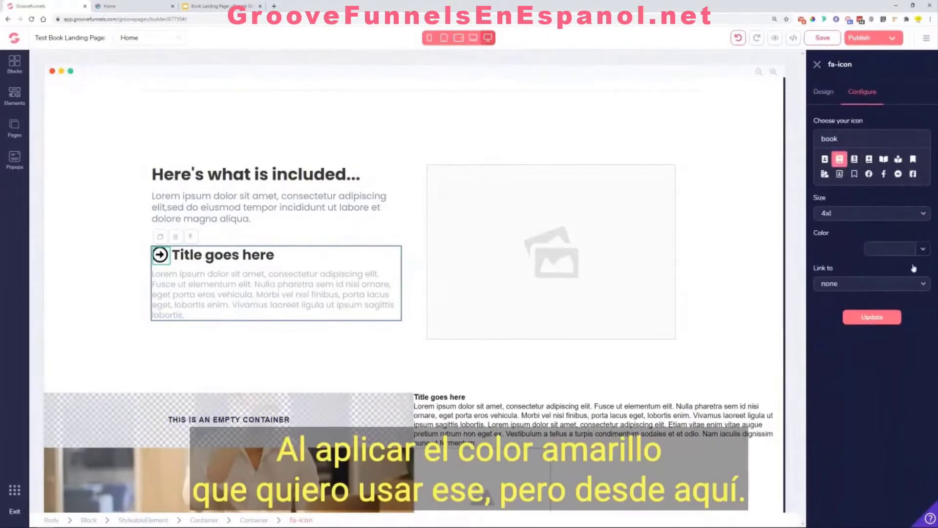
Step: Try to paste the copied text as the custom hex color of the item's icon
{"action": "left_click", "coordinate": [922, 304]}
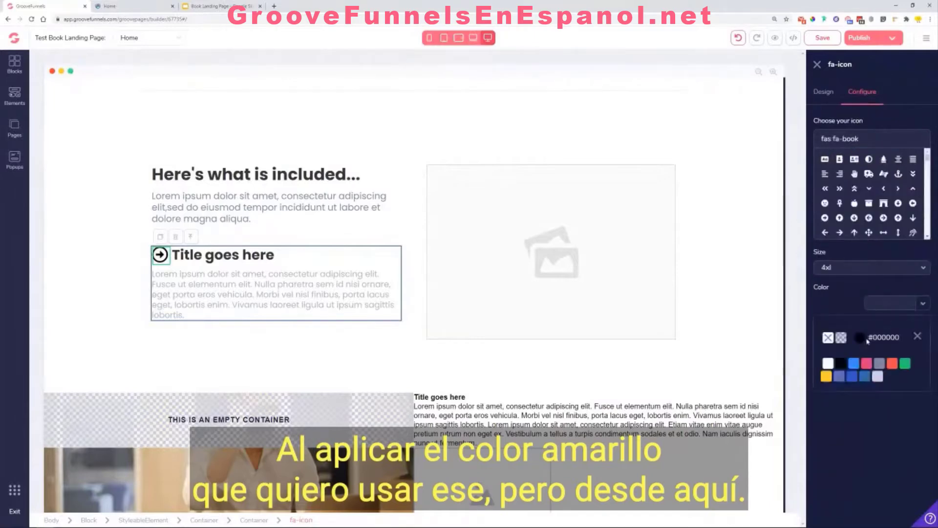
{"action": "left_click", "coordinate": [861, 338]}
{"action": "double_click", "coordinate": [863, 464]}
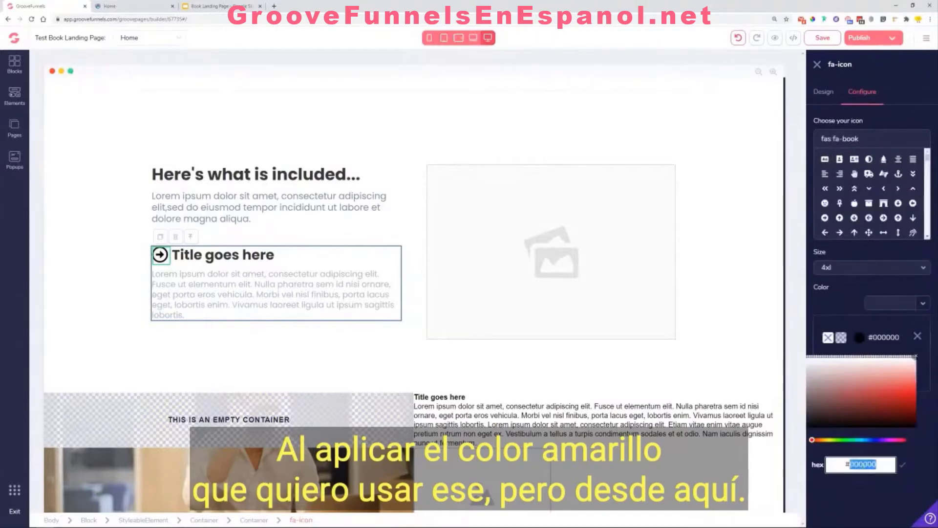
{"action": "type", "text": "Here's what is included..."}
{"action": "key", "text": "ctrl+a"}
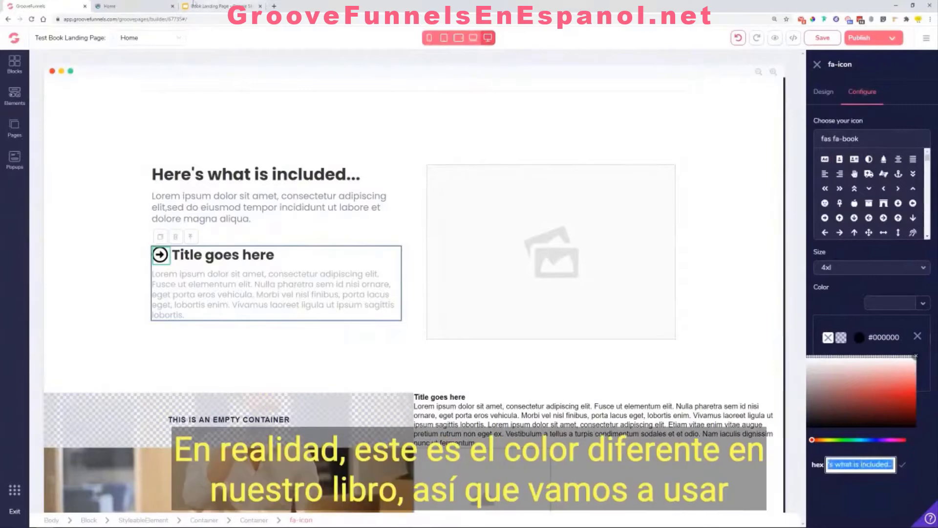
Step: Sample the yellow #FFCC24 from the demo page's book icon with the ColorPick Eyedropper
{"action": "left_click", "coordinate": [132, 6]}
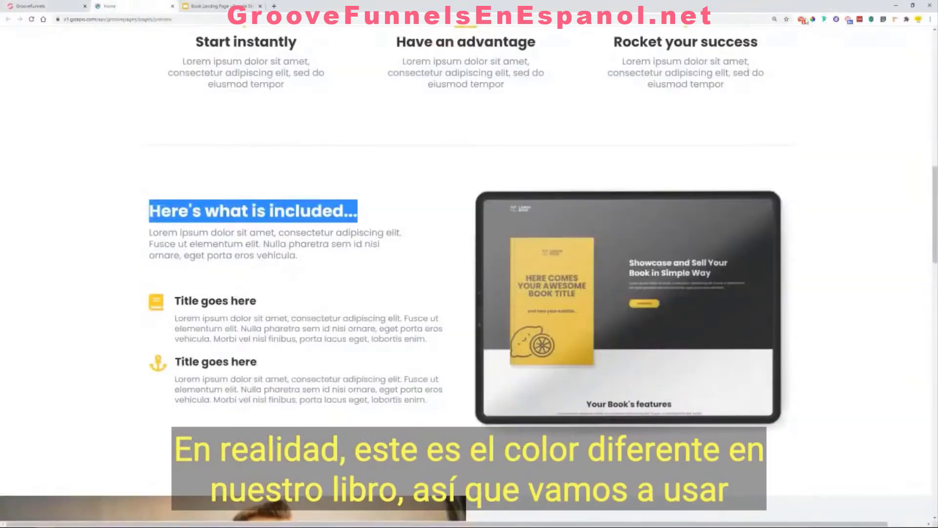
{"action": "left_click", "coordinate": [813, 20]}
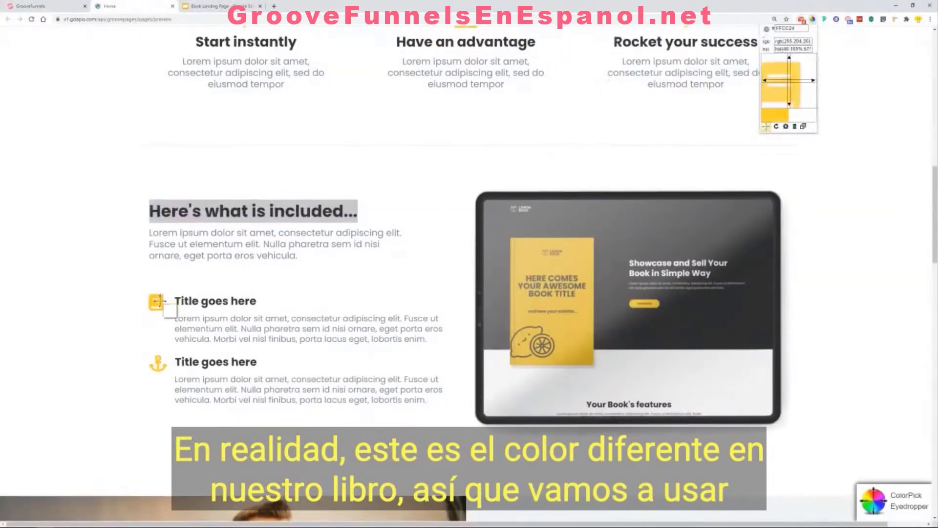
{"action": "left_click", "coordinate": [157, 301]}
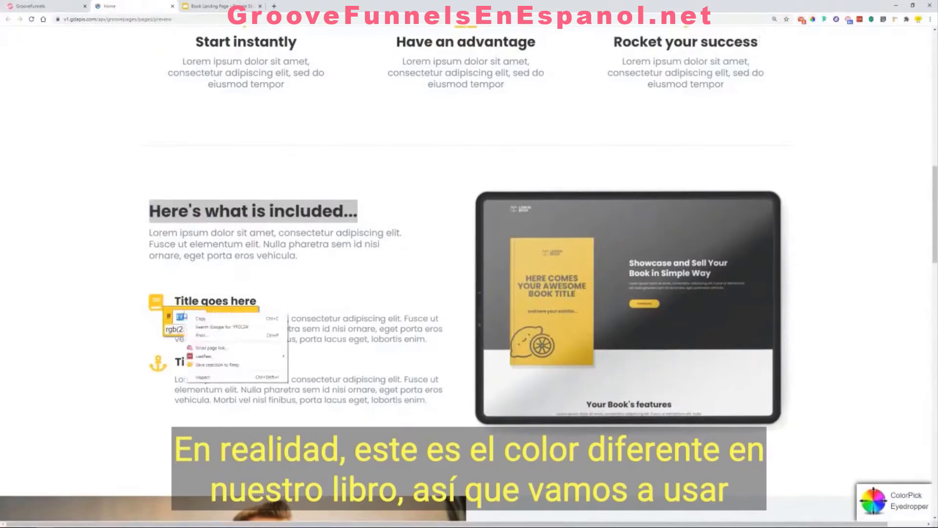
Step: Sample the yellow of the book cover in the hero section of the reference preview and copy its hex code
{"action": "scroll", "coordinate": [205, 211], "scroll_direction": "up", "scroll_amount": 8}
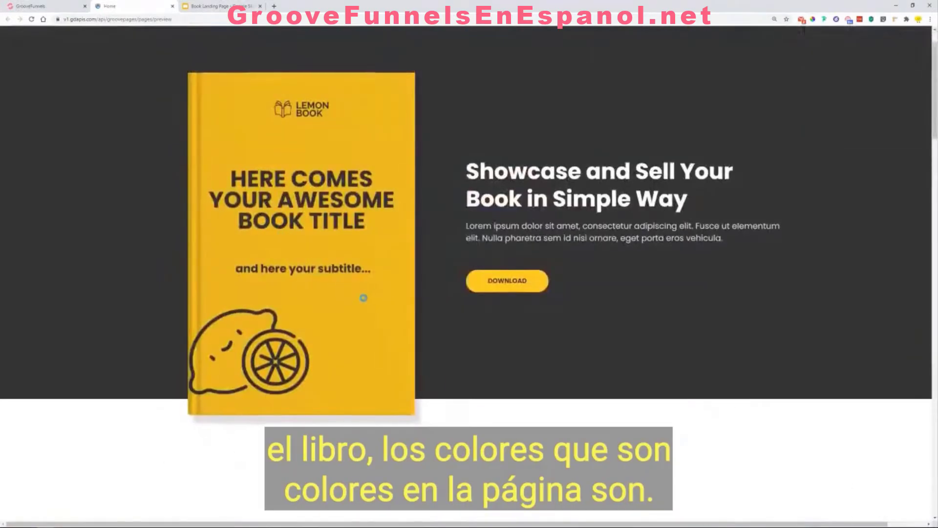
{"action": "left_click", "coordinate": [339, 296]}
{"action": "right_click", "coordinate": [372, 314]}
{"action": "left_click", "coordinate": [386, 317]}
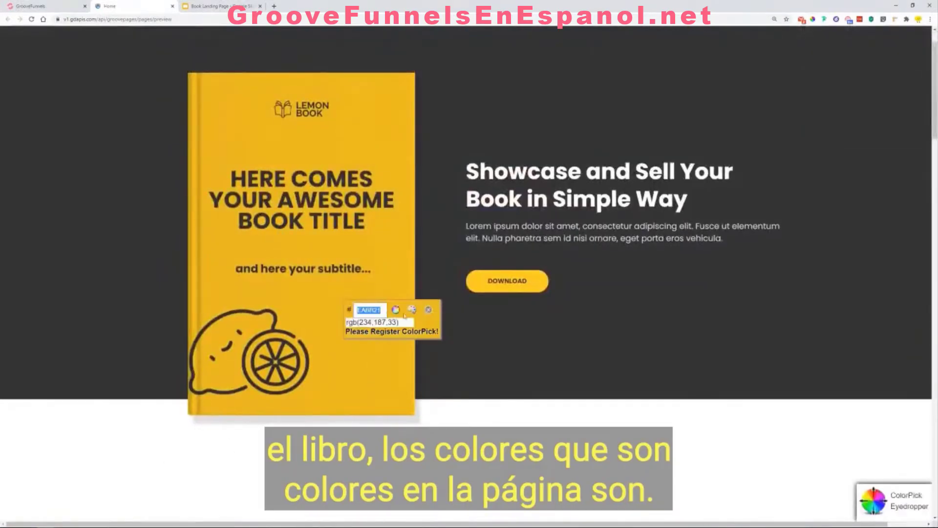
{"action": "left_click", "coordinate": [428, 308]}
Step: Switch to the page builder, set the book icon's colour to #EABB21 and update the icon
{"action": "left_click", "coordinate": [33, 5]}
{"action": "scroll", "coordinate": [469, 220], "scroll_direction": "down", "scroll_amount": 1}
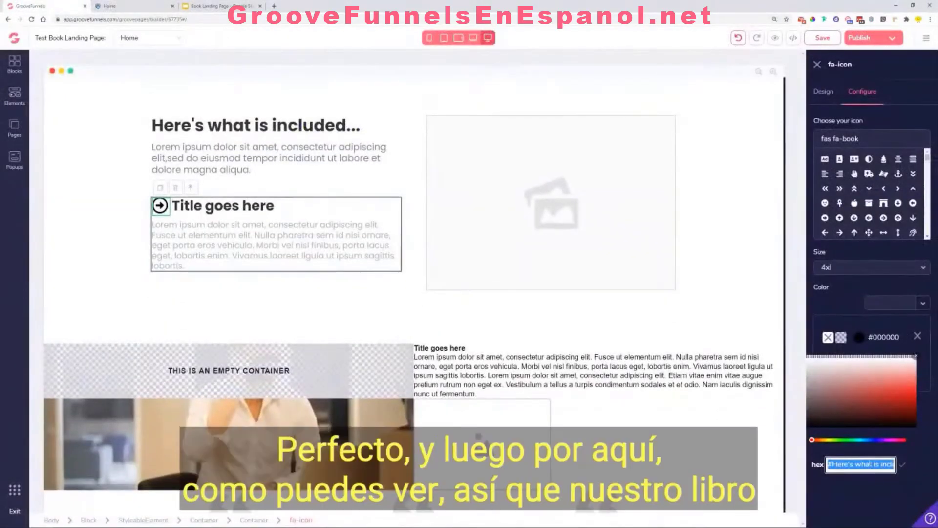
{"action": "key", "text": "ctrl+v"}
{"action": "left_click", "coordinate": [902, 466]}
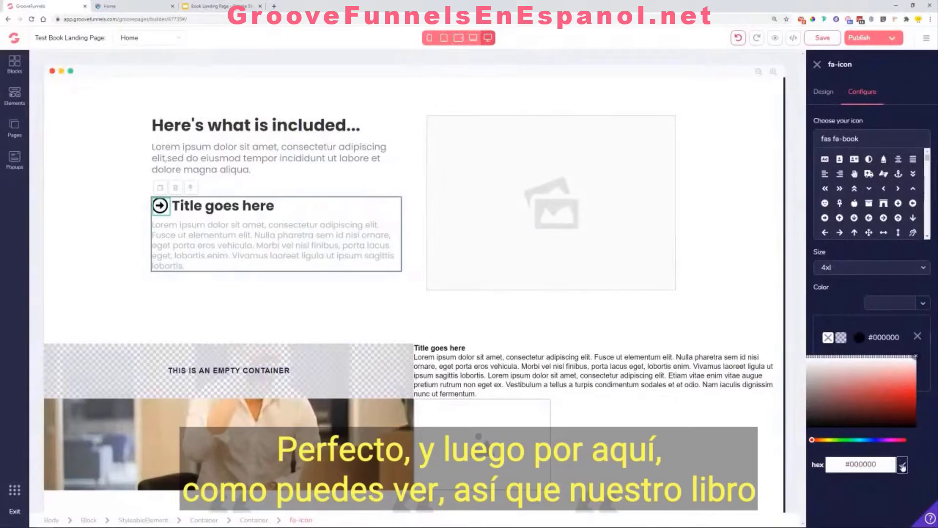
{"action": "key", "text": "ctrl+a"}
{"action": "key", "text": "ctrl+v"}
{"action": "left_click", "coordinate": [903, 465]}
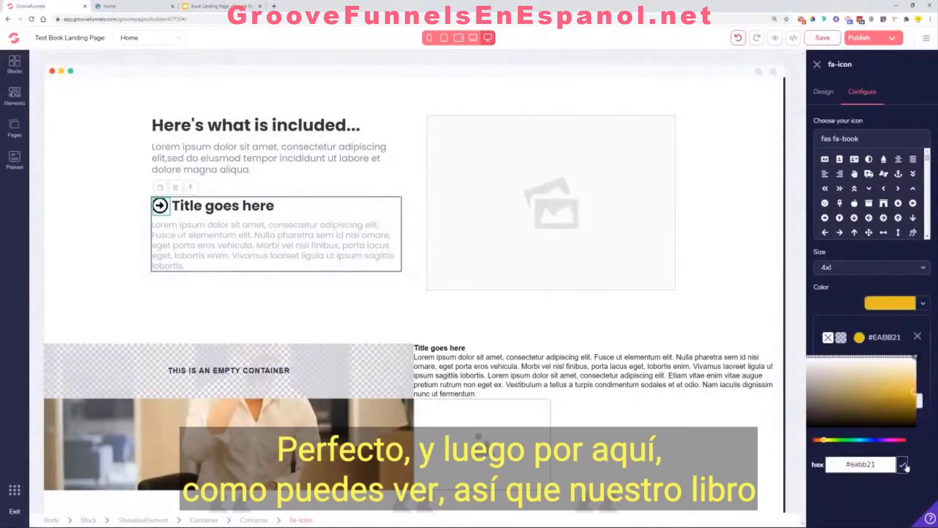
{"action": "left_click", "coordinate": [917, 338]}
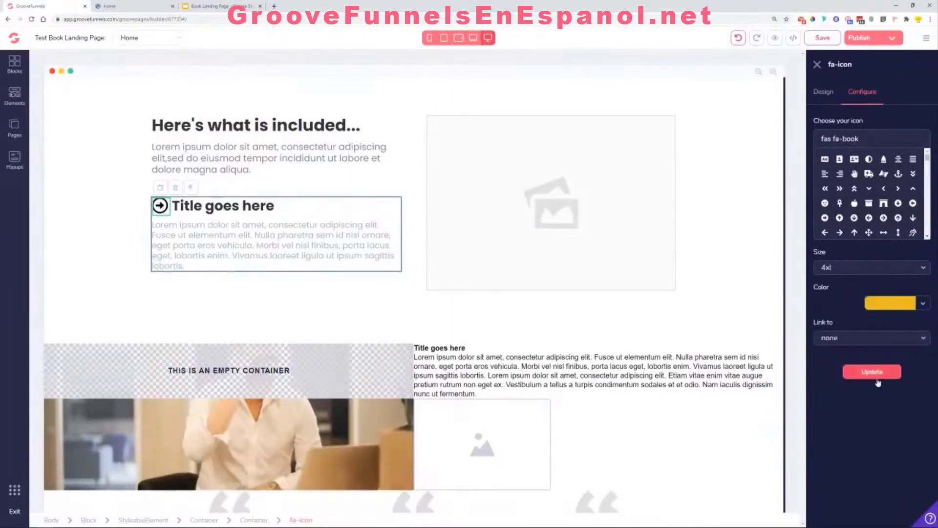
{"action": "left_click", "coordinate": [872, 373]}
{"action": "left_click", "coordinate": [165, 239]}
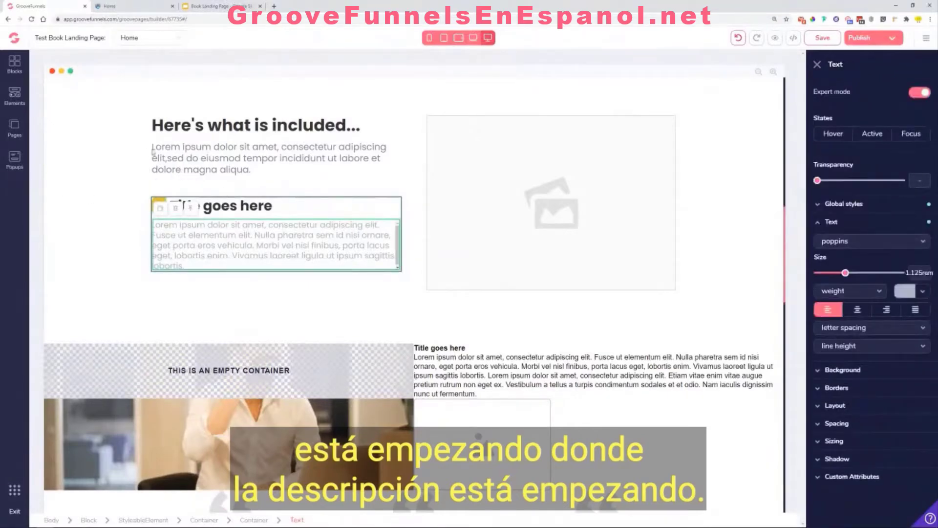
{"action": "left_click", "coordinate": [150, 169]}
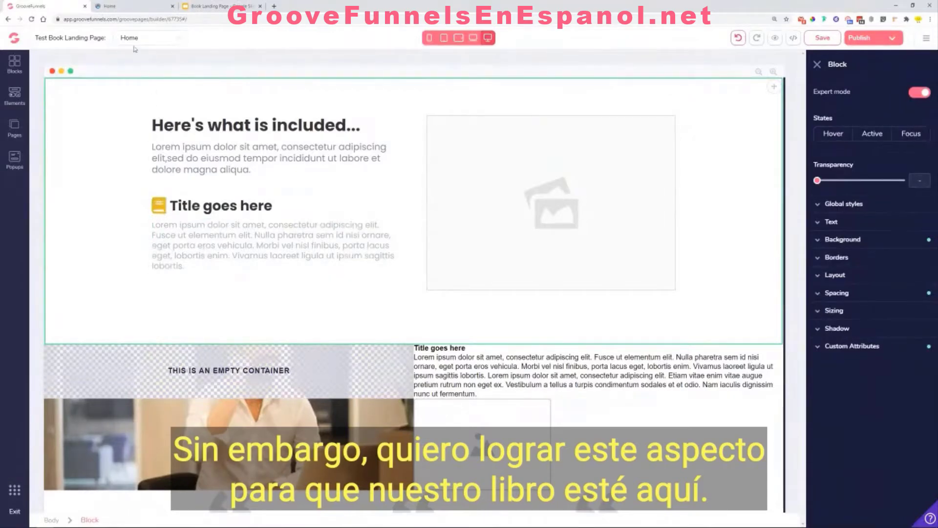
Step: Compare the feature alignment with the reference preview and set the left margin of the builder's feature description to 2.25rem
{"action": "left_click", "coordinate": [110, 6]}
{"action": "scroll", "coordinate": [214, 217], "scroll_direction": "down", "scroll_amount": 5}
{"action": "scroll", "coordinate": [214, 217], "scroll_direction": "down", "scroll_amount": 9}
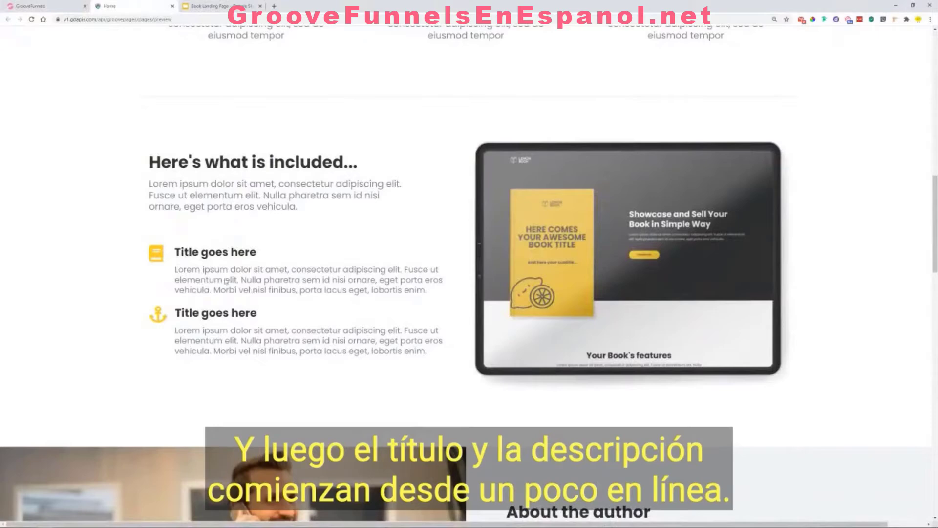
{"action": "left_click", "coordinate": [44, 6]}
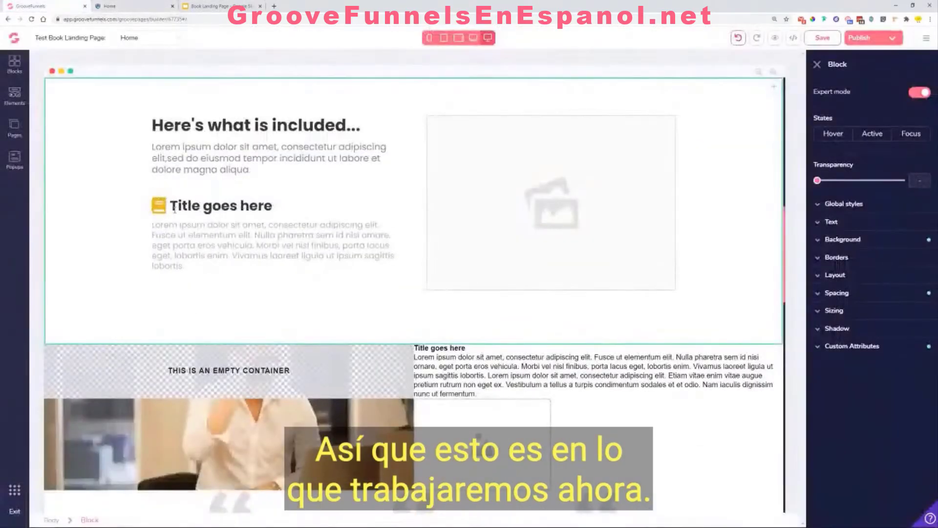
{"action": "left_click", "coordinate": [167, 231]}
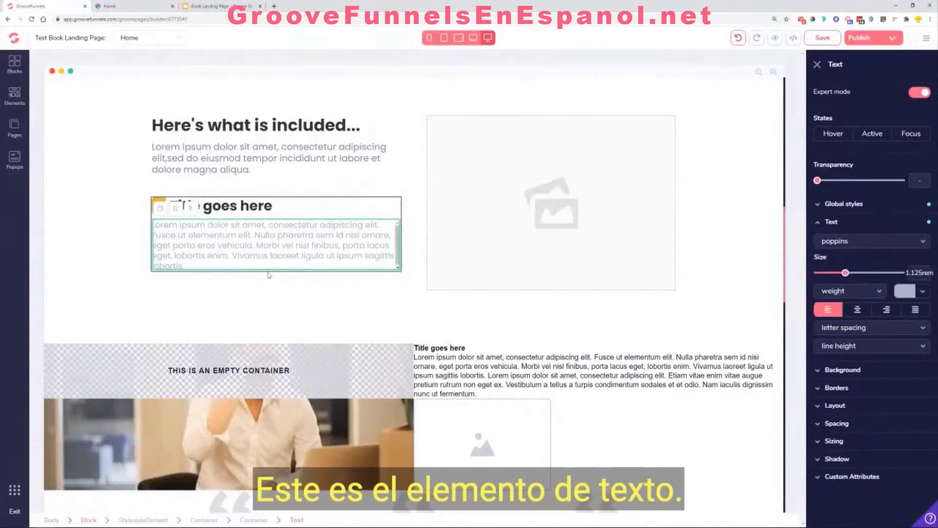
{"action": "left_click", "coordinate": [840, 424]}
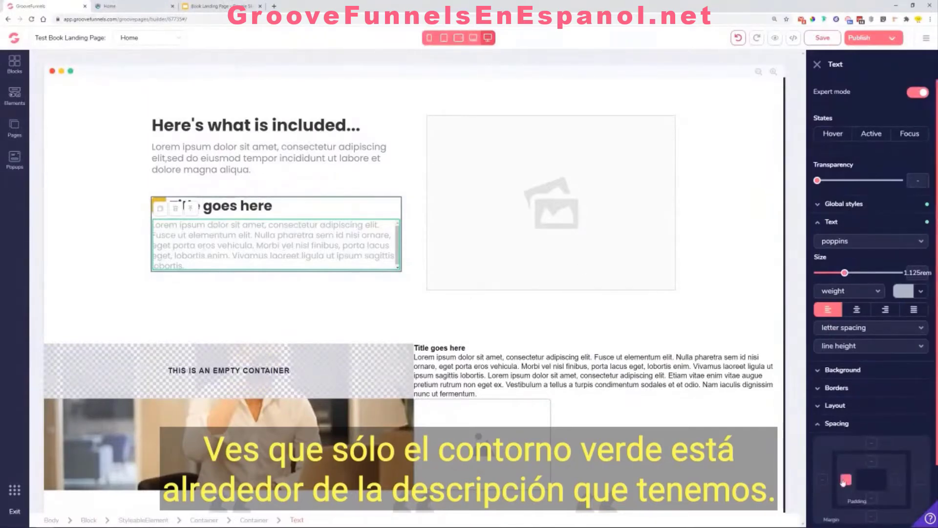
{"action": "scroll", "coordinate": [823, 479], "scroll_direction": "down", "scroll_amount": 2}
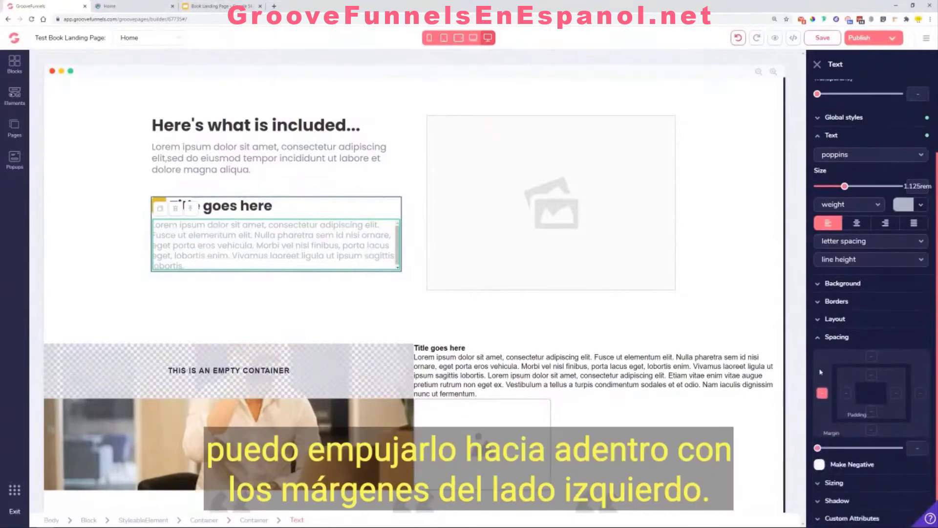
{"action": "left_click_drag", "start_coordinate": [817, 448], "coordinate": [858, 453]}
{"action": "left_click", "coordinate": [148, 230]}
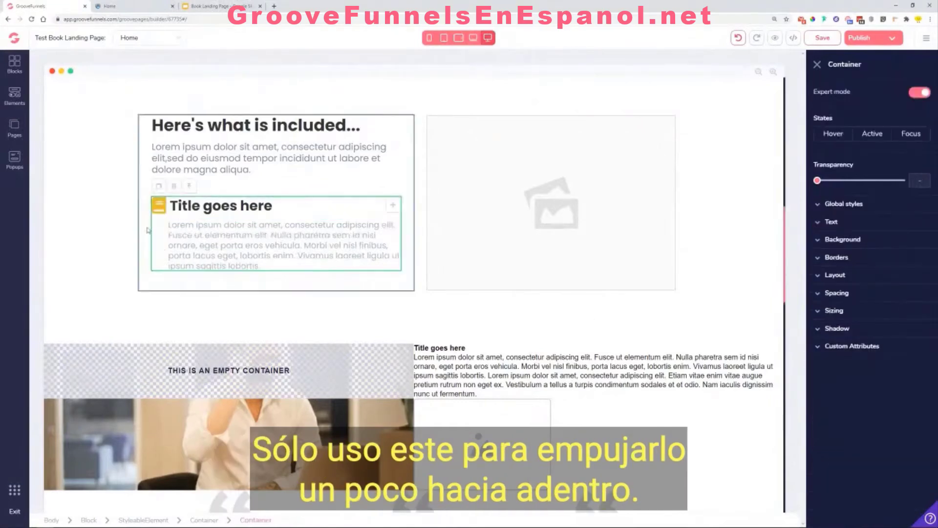
Step: Increase the left margin of the description under the book icon title to 2.5rem
{"action": "left_click", "coordinate": [174, 232]}
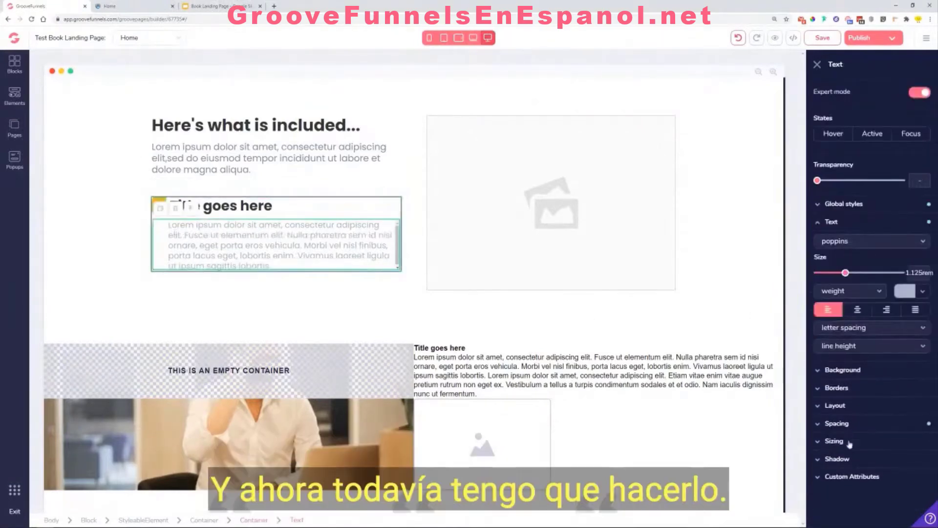
{"action": "left_click", "coordinate": [850, 428]}
{"action": "scroll", "coordinate": [826, 477], "scroll_direction": "down", "scroll_amount": 2}
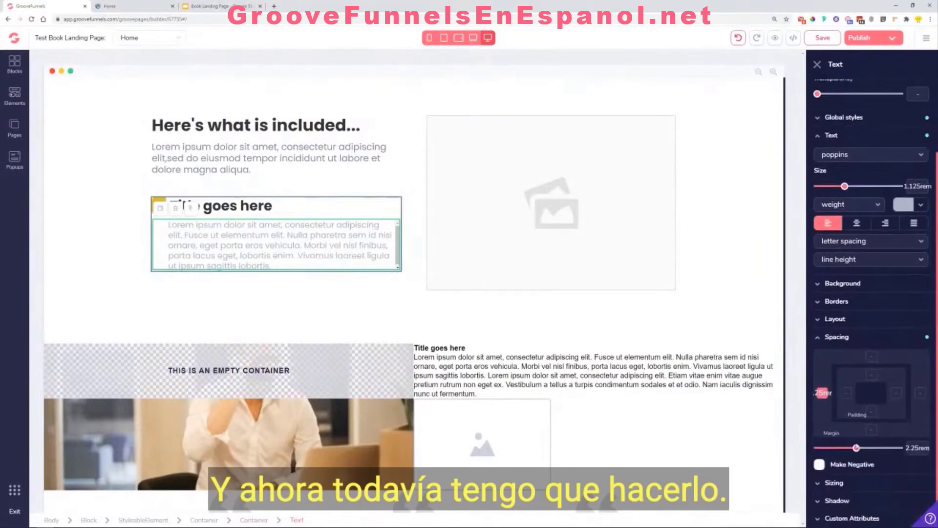
{"action": "left_click_drag", "start_coordinate": [857, 449], "coordinate": [860, 449]}
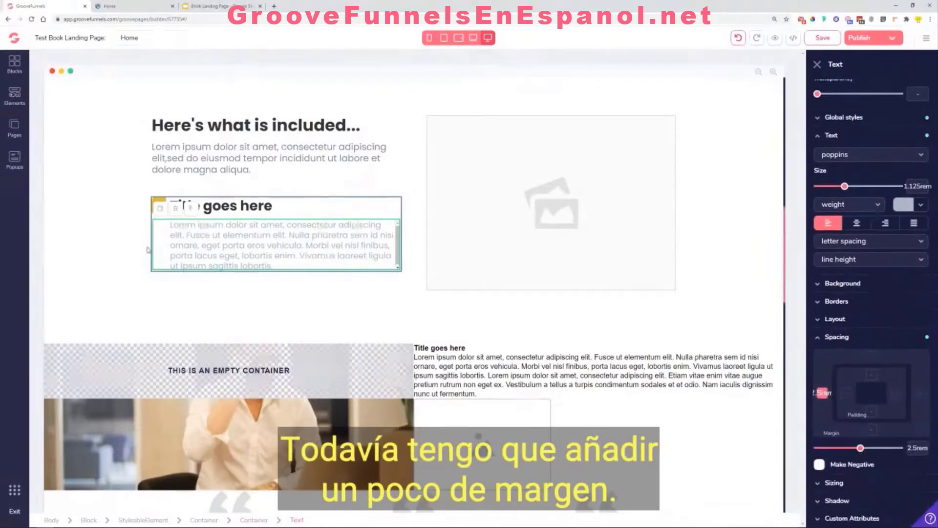
{"action": "left_click", "coordinate": [132, 259]}
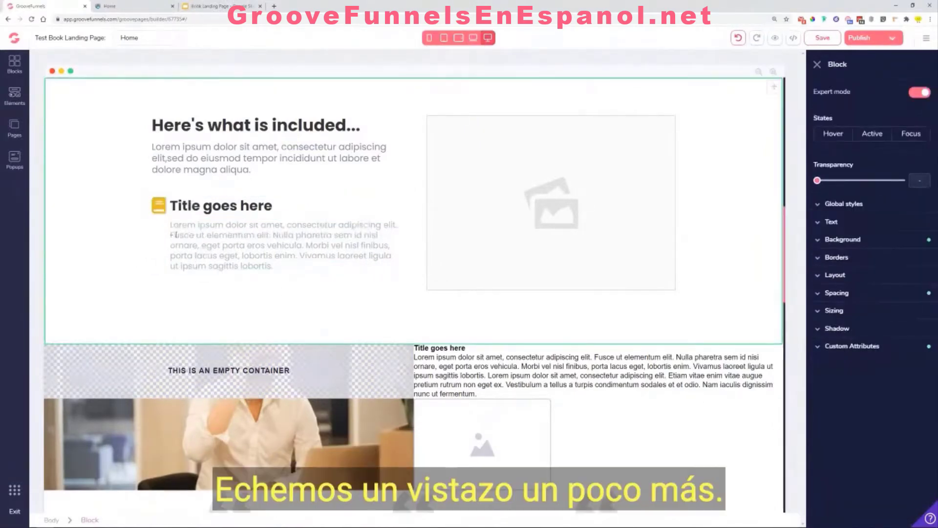
Step: Try a 3rem left margin on the description under the book icon title
{"action": "left_click", "coordinate": [175, 235]}
{"action": "left_click", "coordinate": [862, 424]}
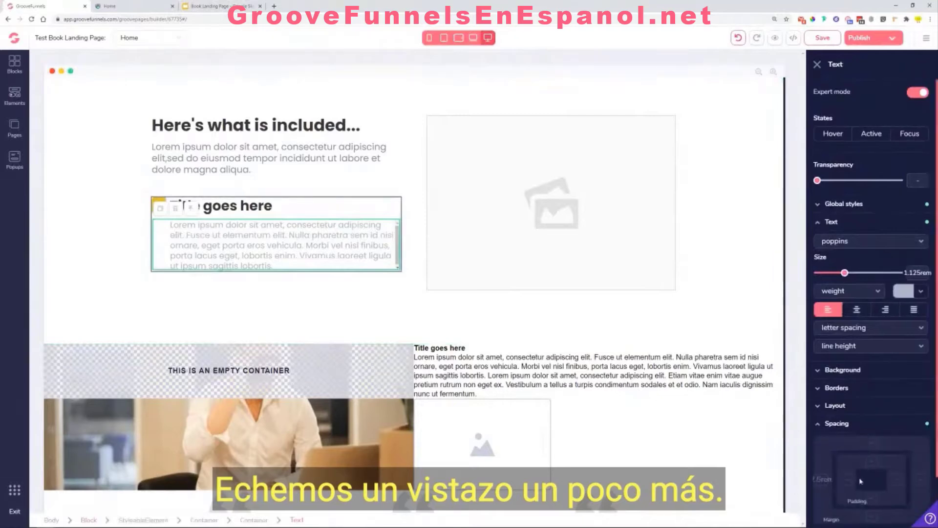
{"action": "left_click", "coordinate": [823, 480]}
{"action": "scroll", "coordinate": [827, 481], "scroll_direction": "down", "scroll_amount": 2}
{"action": "left_click_drag", "start_coordinate": [861, 449], "coordinate": [865, 452]}
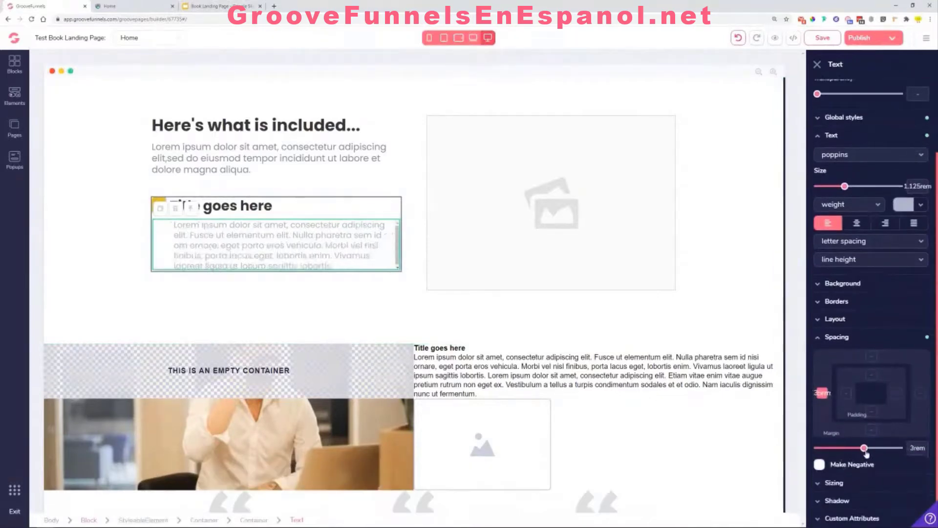
{"action": "left_click", "coordinate": [294, 310]}
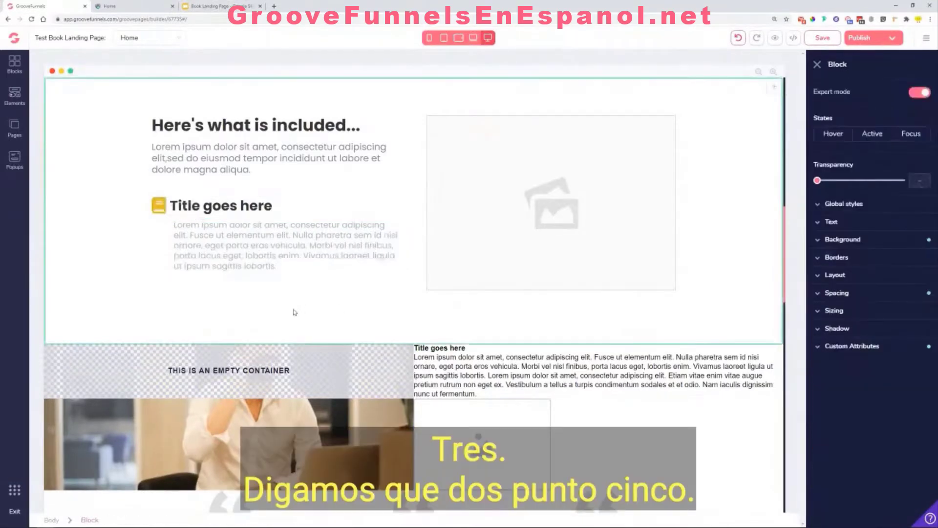
Step: Bring the left margin of the feature description back to 2.5rem
{"action": "left_click", "coordinate": [180, 236]}
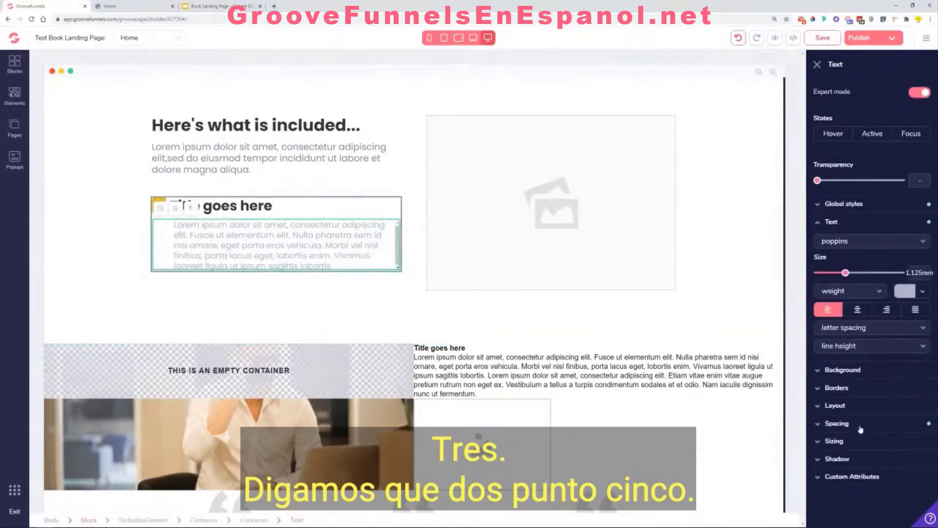
{"action": "left_click", "coordinate": [861, 428]}
{"action": "scroll", "coordinate": [869, 460], "scroll_direction": "down", "scroll_amount": 2}
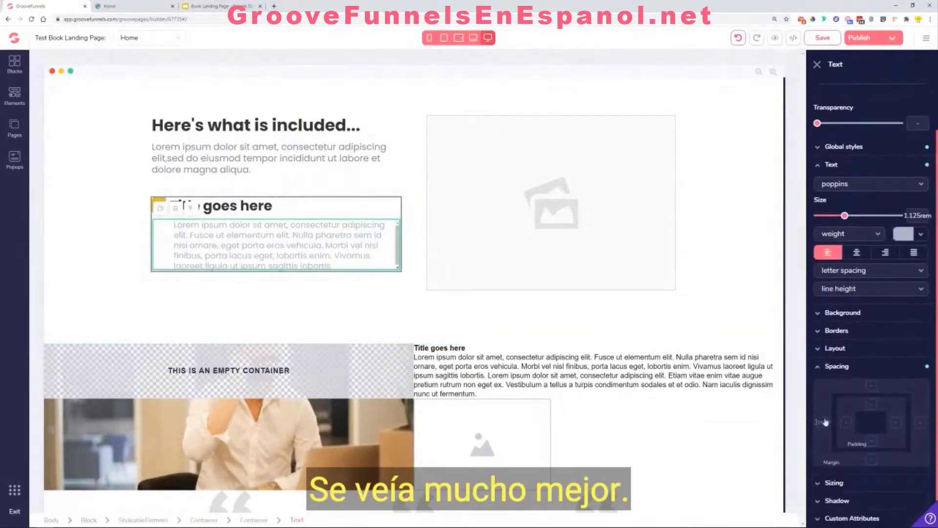
{"action": "left_click", "coordinate": [823, 422]}
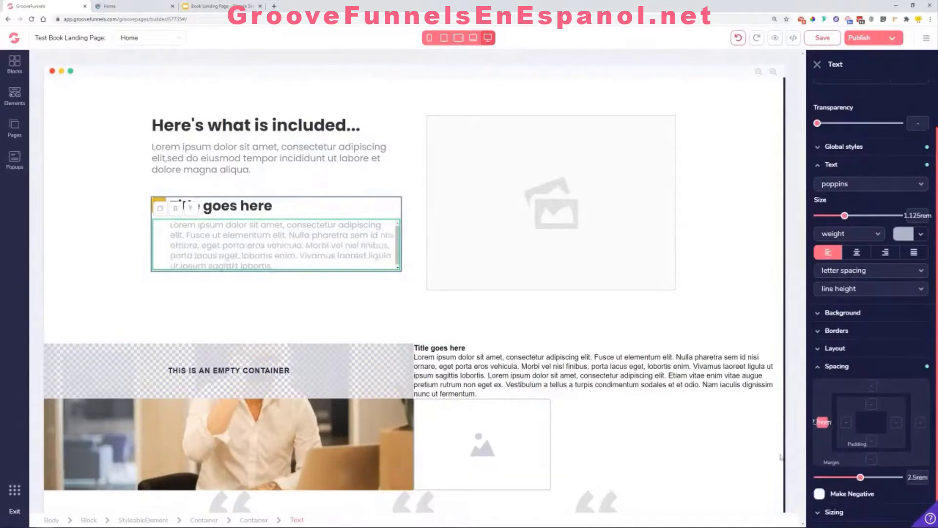
{"action": "left_click", "coordinate": [107, 243]}
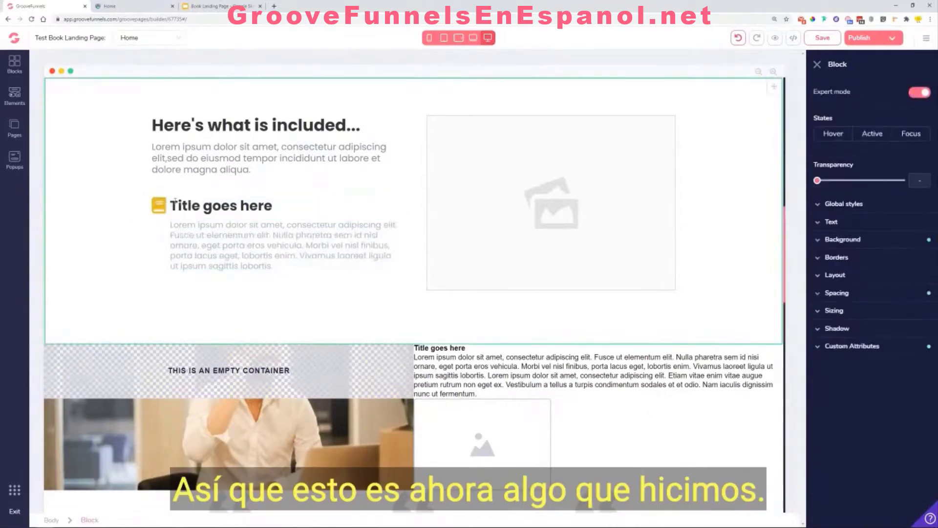
Step: Set the book icon's right margin to 1.5rem to push the title further from the icon
{"action": "left_click", "coordinate": [160, 207]}
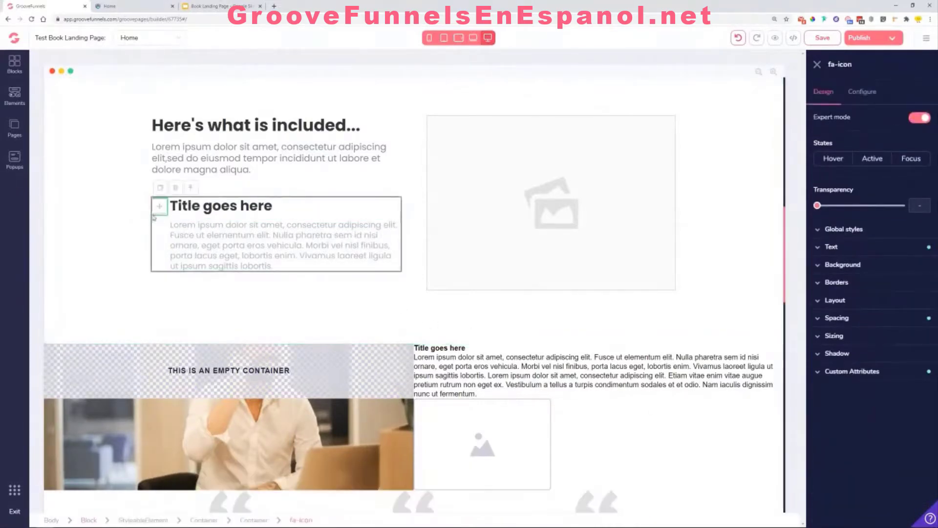
{"action": "left_click", "coordinate": [853, 323]}
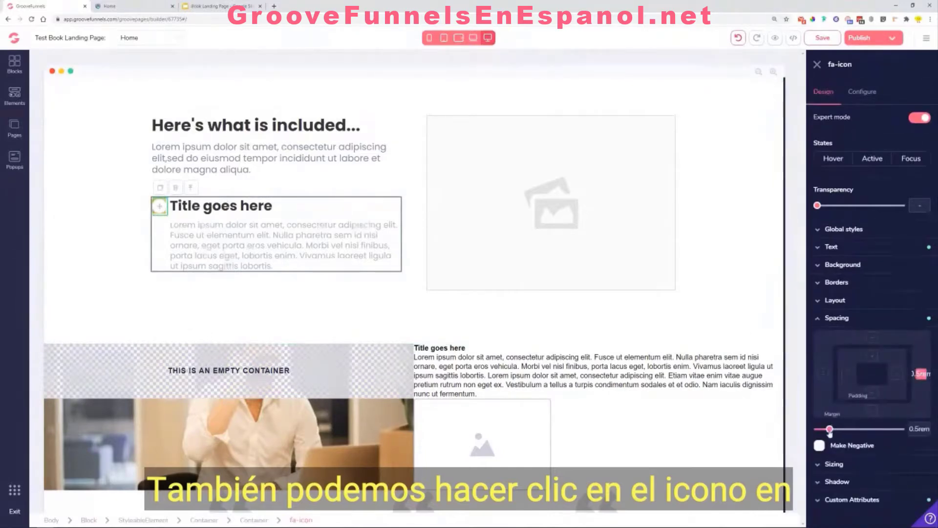
{"action": "left_click_drag", "start_coordinate": [829, 430], "coordinate": [846, 430]}
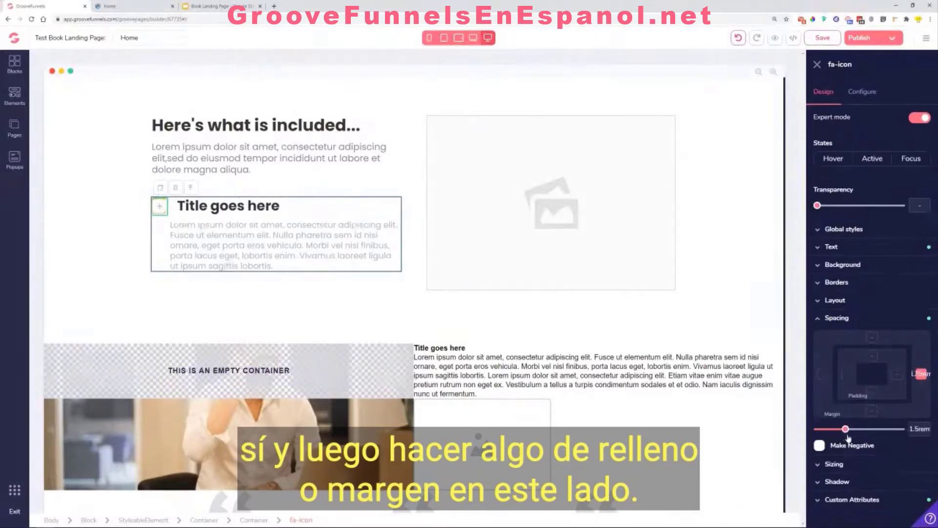
Step: Set the feature description's left margin to 4rem so it lines up with the shifted title
{"action": "left_click", "coordinate": [204, 241]}
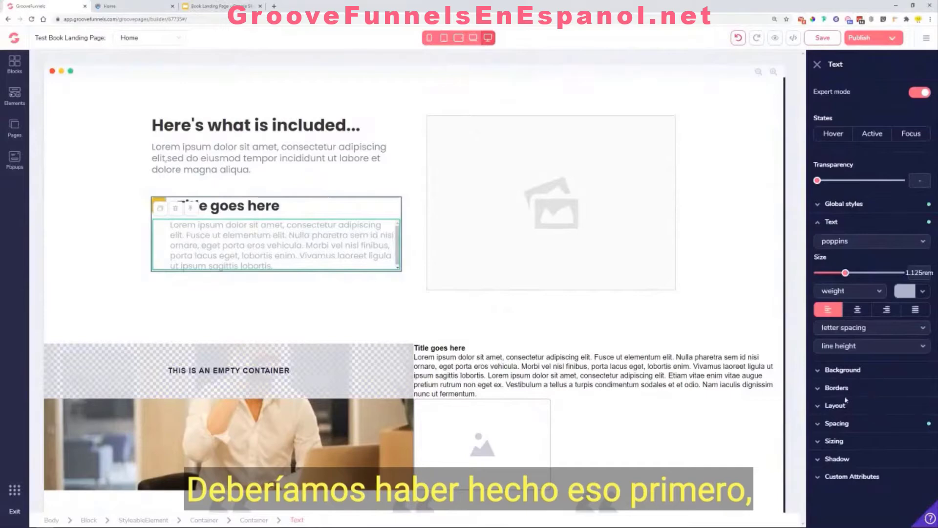
{"action": "left_click", "coordinate": [837, 423]}
{"action": "scroll", "coordinate": [831, 431], "scroll_direction": "down", "scroll_amount": 1}
{"action": "left_click", "coordinate": [823, 431]}
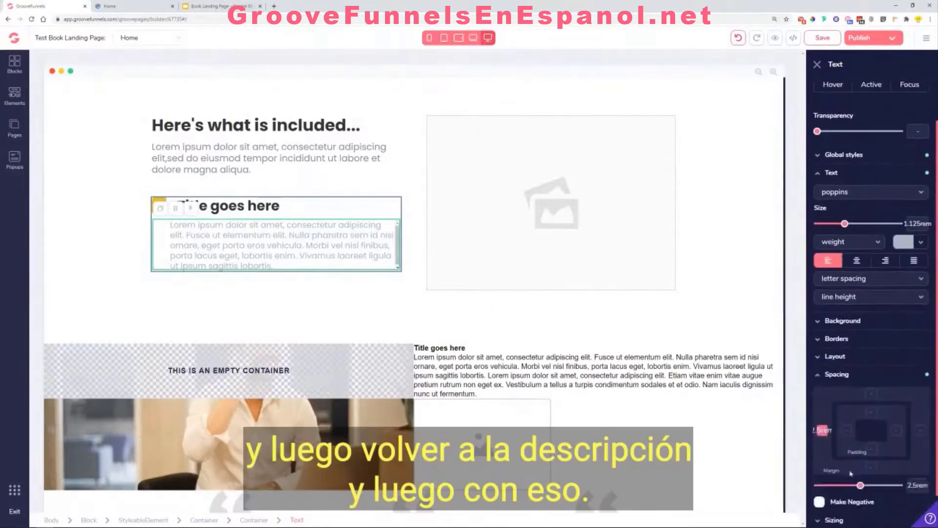
{"action": "left_click_drag", "start_coordinate": [861, 490], "coordinate": [873, 493]}
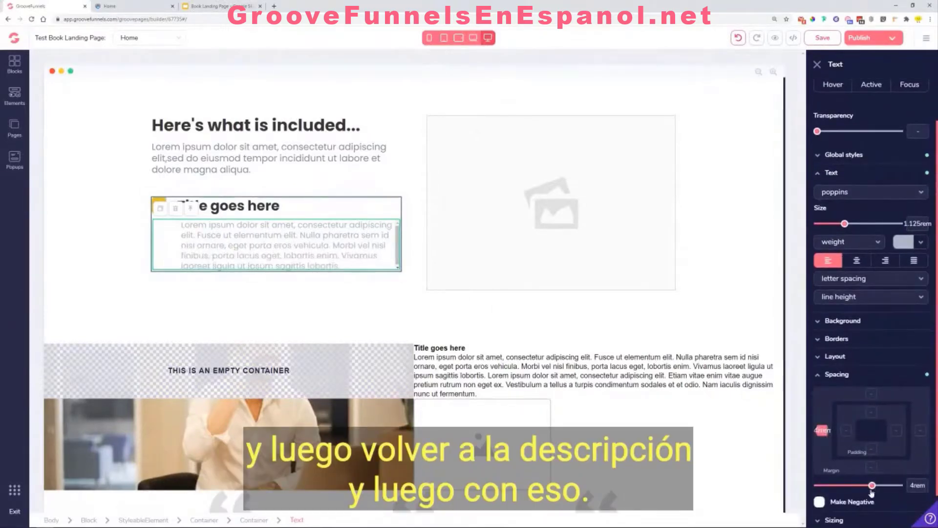
{"action": "left_click", "coordinate": [217, 300]}
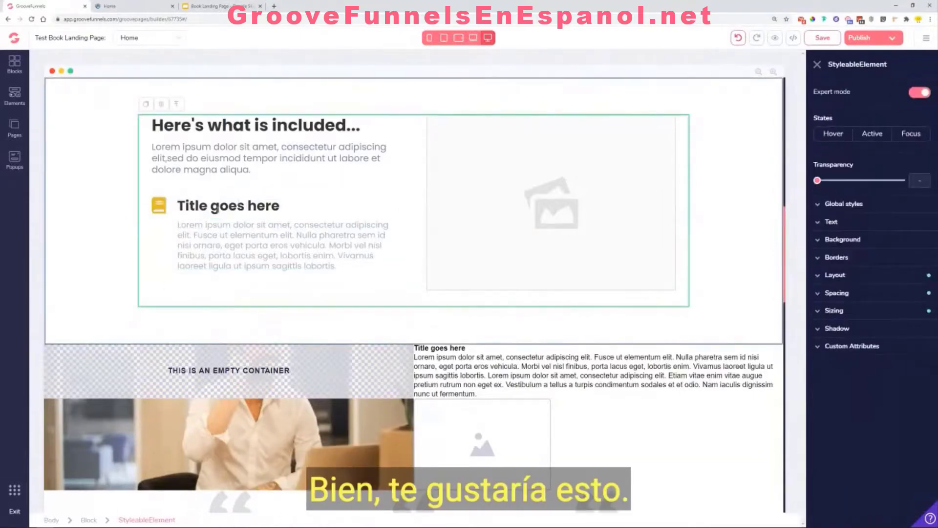
Step: Check the feature title and description in the builder against the same section of the reference preview
{"action": "left_click", "coordinate": [228, 206]}
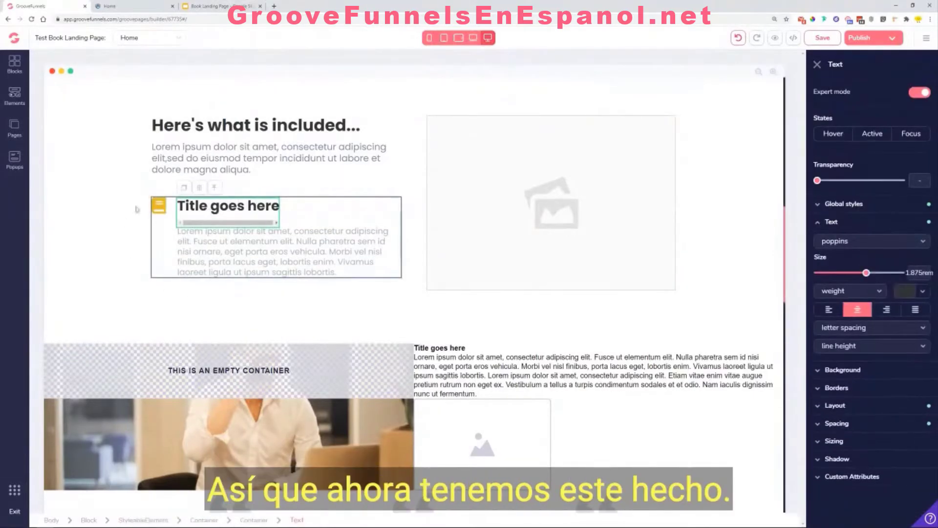
{"action": "left_click", "coordinate": [159, 234]}
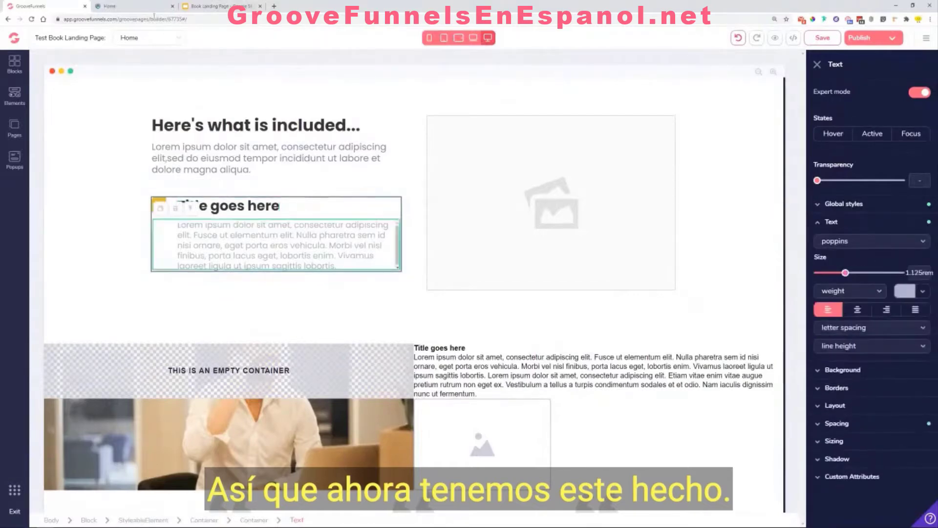
{"action": "left_click", "coordinate": [153, 7]}
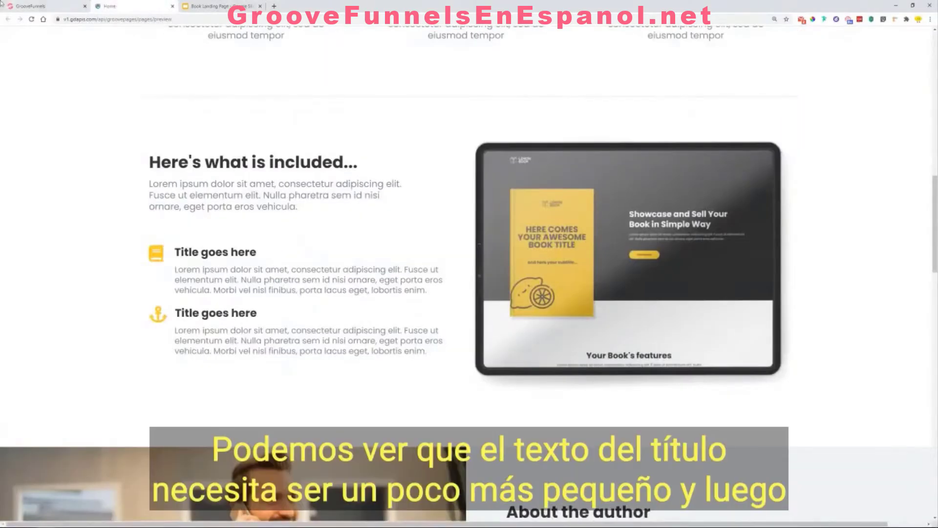
Step: Reduce the feature title's text size to 1.5rem and its description's text size to 1rem
{"action": "left_click", "coordinate": [17, 6]}
{"action": "left_click", "coordinate": [225, 206]}
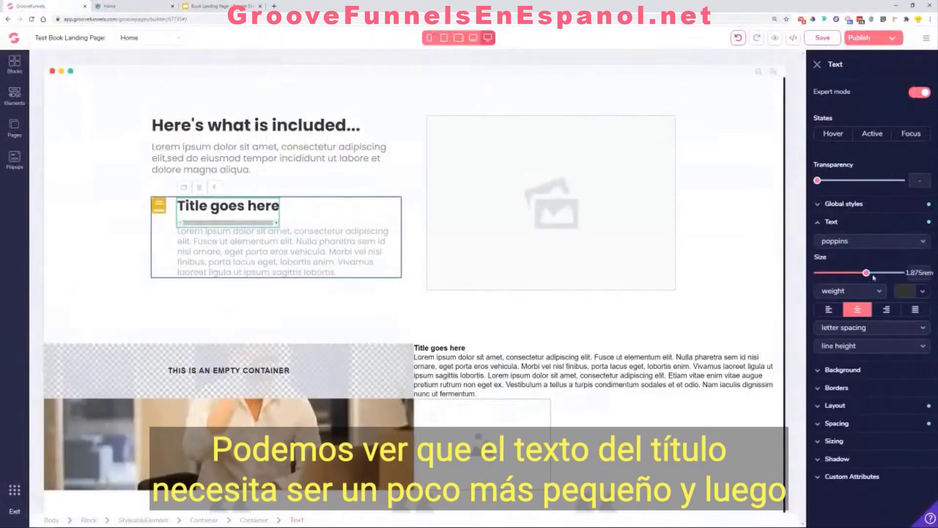
{"action": "left_click_drag", "start_coordinate": [867, 276], "coordinate": [862, 277]}
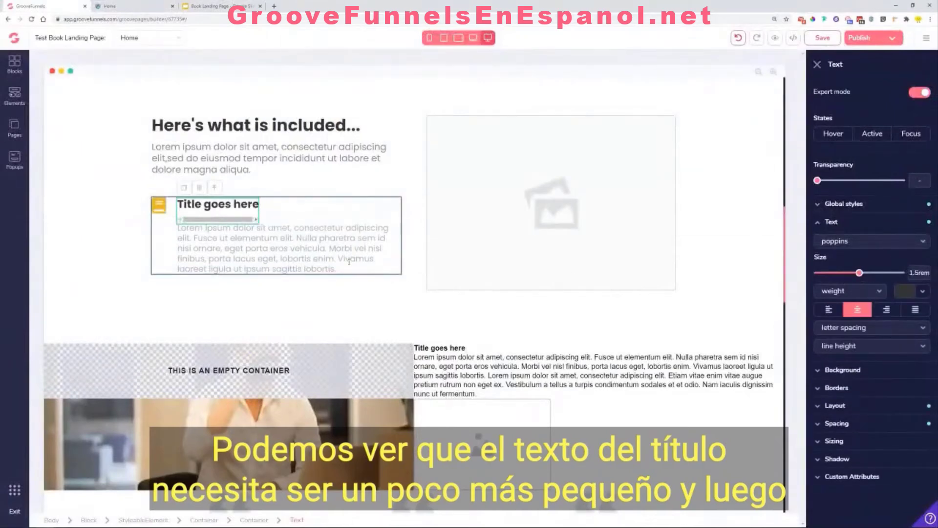
{"action": "left_click", "coordinate": [283, 245]}
{"action": "left_click_drag", "start_coordinate": [841, 276], "coordinate": [840, 277]}
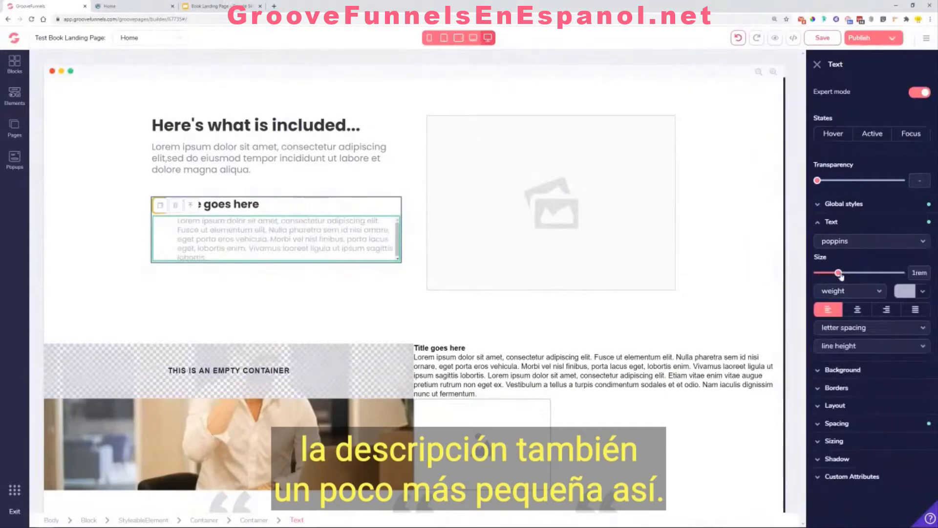
Step: Duplicate the whole feature container holding the book icon, title and description
{"action": "left_click", "coordinate": [352, 287]}
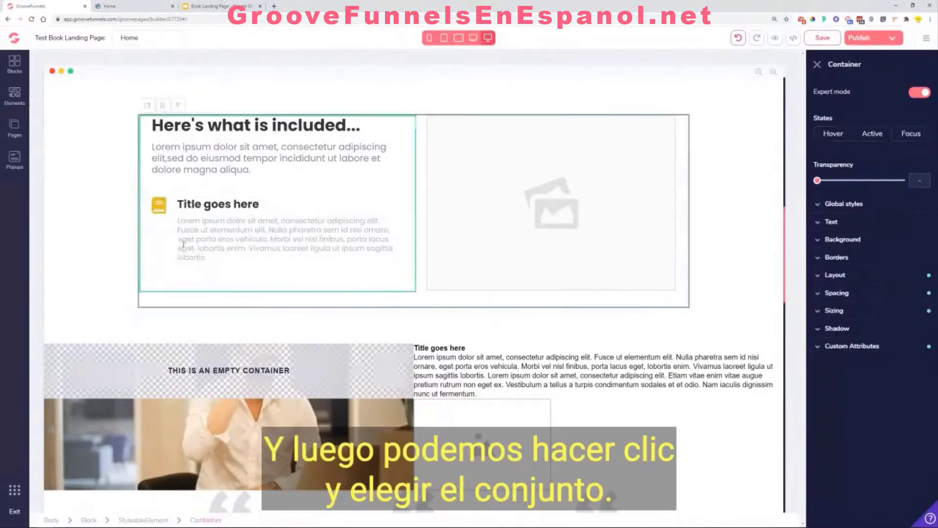
{"action": "left_click", "coordinate": [163, 226]}
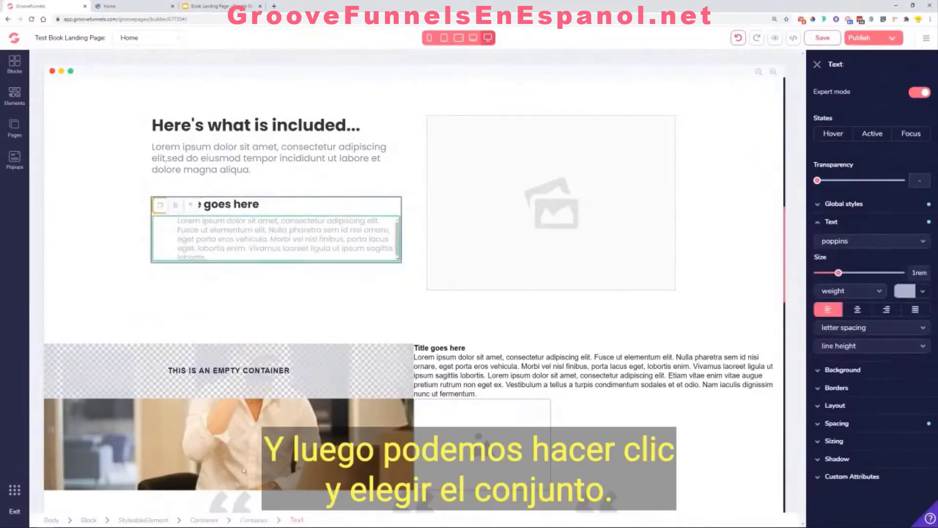
{"action": "left_click", "coordinate": [193, 205]}
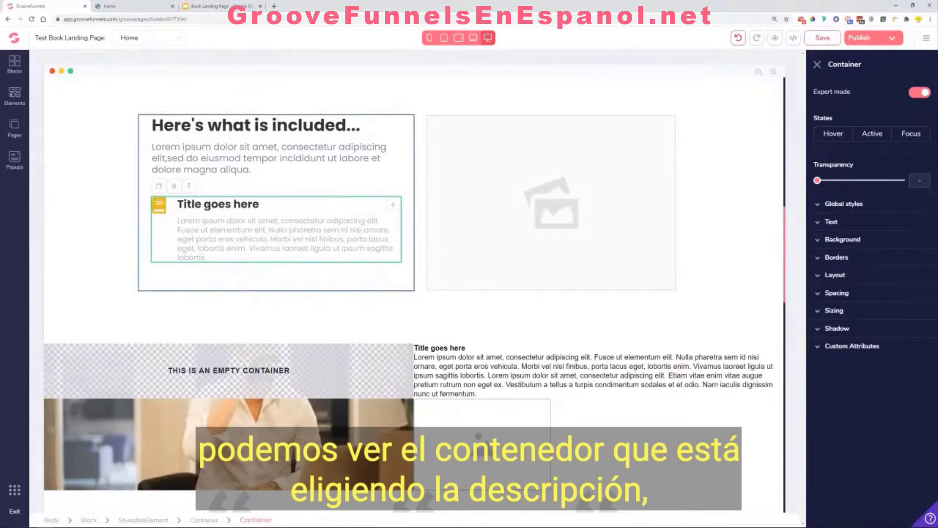
{"action": "left_click", "coordinate": [160, 187]}
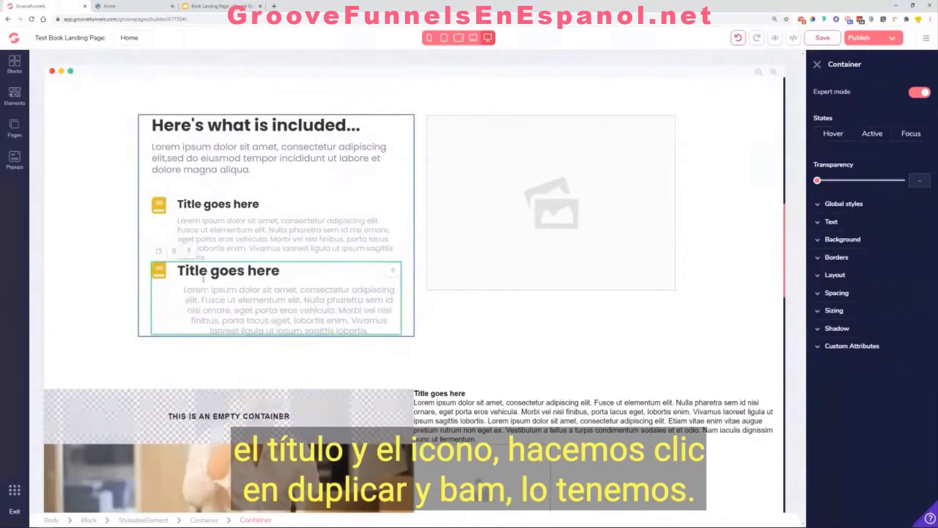
{"action": "left_click", "coordinate": [306, 229]}
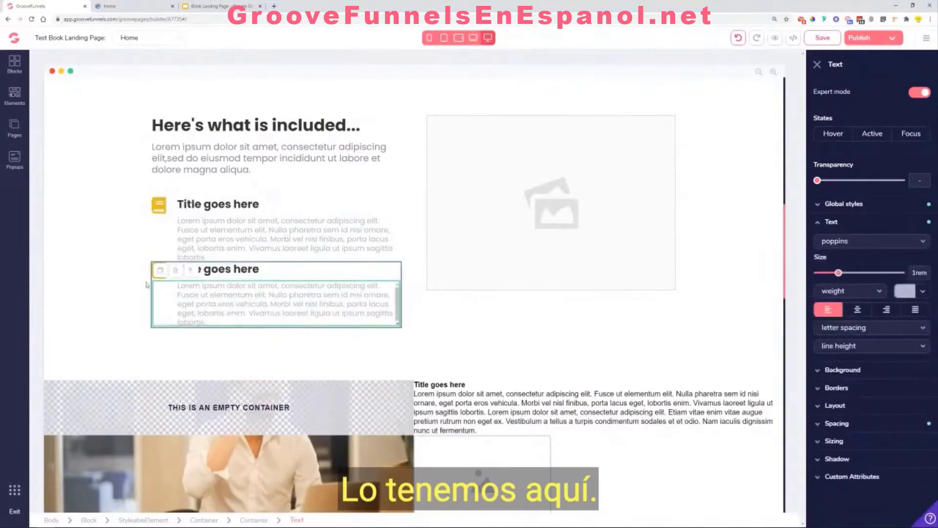
Step: Change the duplicated feature's icon to the tree-shaped fas fa-air-freshener icon and apply the update
{"action": "left_click", "coordinate": [159, 271]}
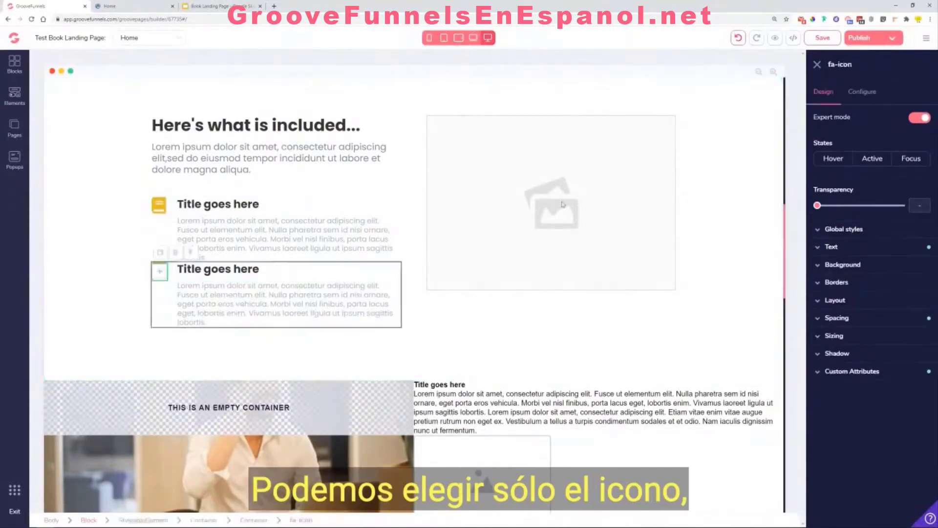
{"action": "left_click", "coordinate": [858, 100]}
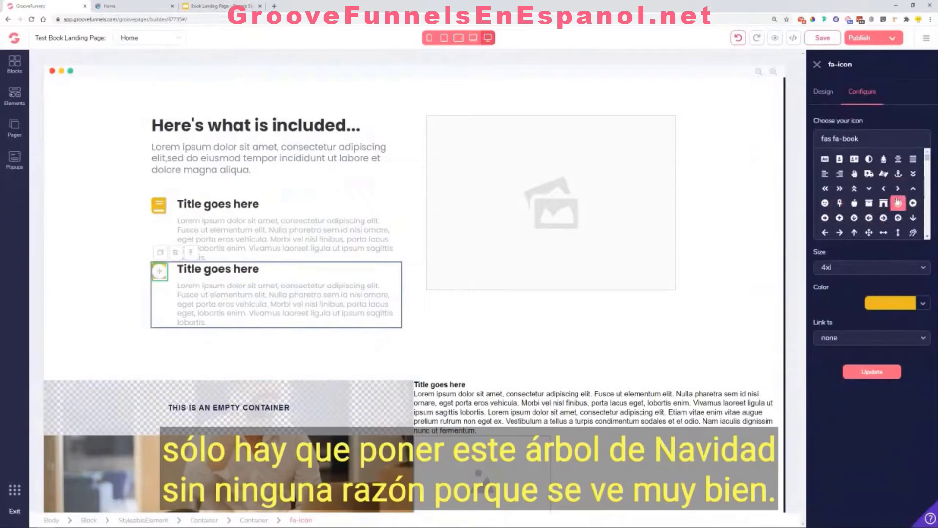
{"action": "left_click", "coordinate": [884, 158]}
{"action": "left_click", "coordinate": [886, 375]}
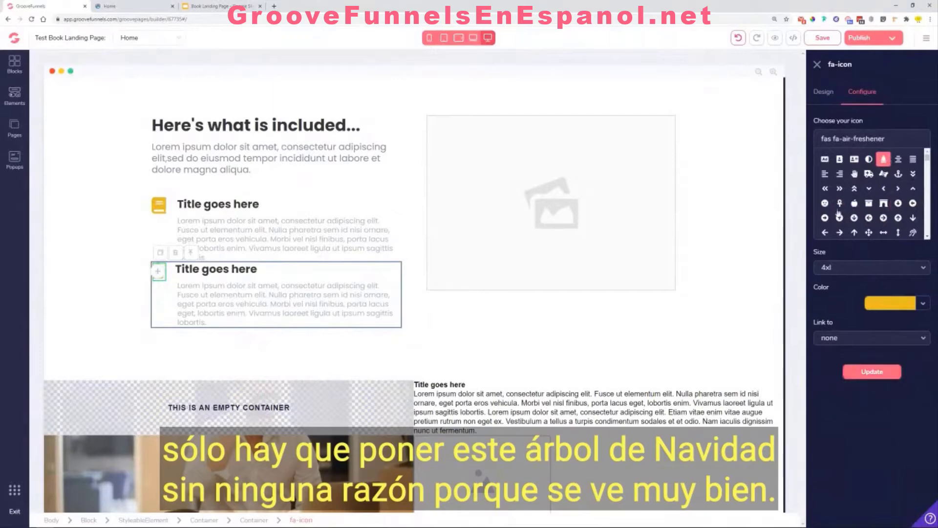
{"action": "left_click", "coordinate": [824, 92]}
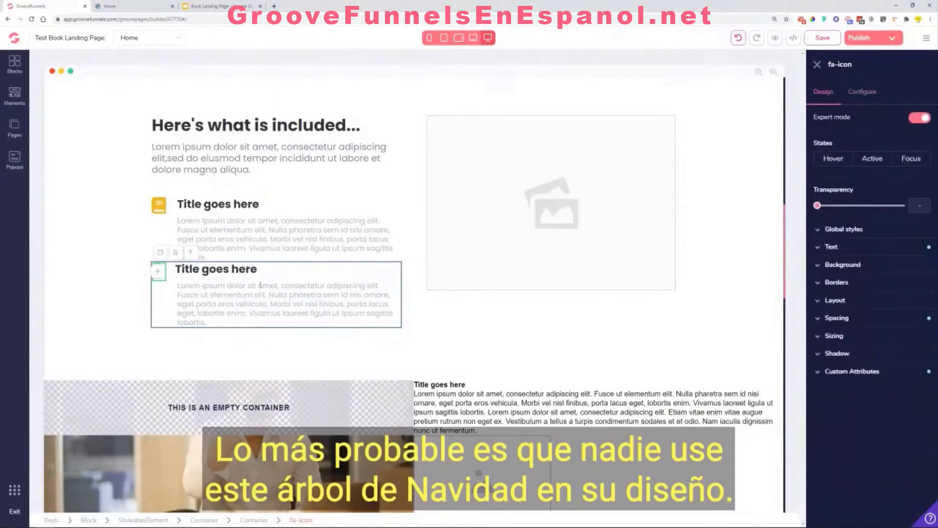
{"action": "left_click", "coordinate": [271, 298]}
{"action": "left_click", "coordinate": [244, 239]}
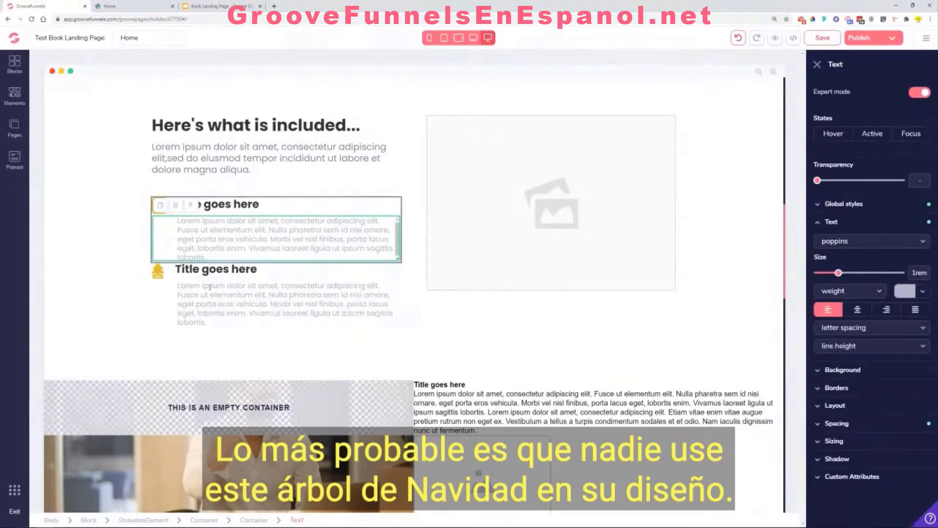
{"action": "left_click", "coordinate": [518, 240]}
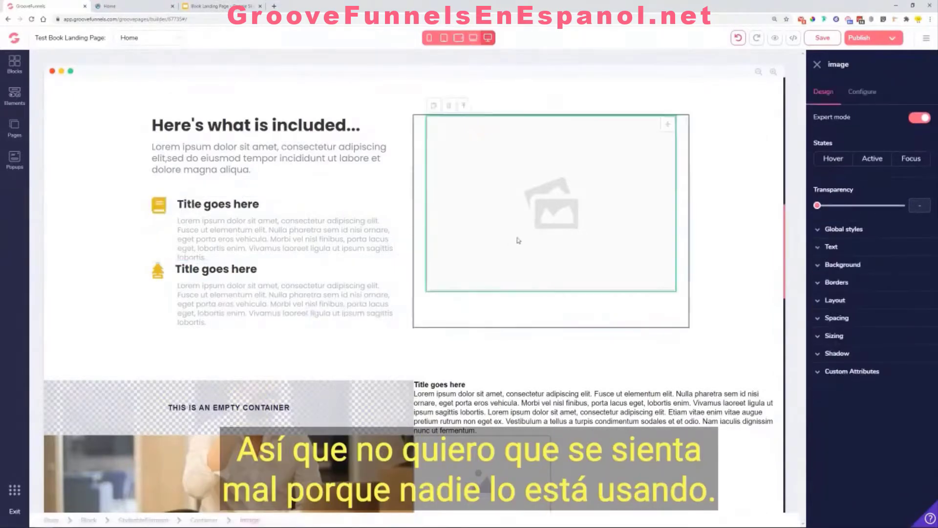
Step: Give the second feature's container a top margin of 1.5rem to separate it from the first feature
{"action": "scroll", "coordinate": [338, 238], "scroll_direction": "up", "scroll_amount": 1}
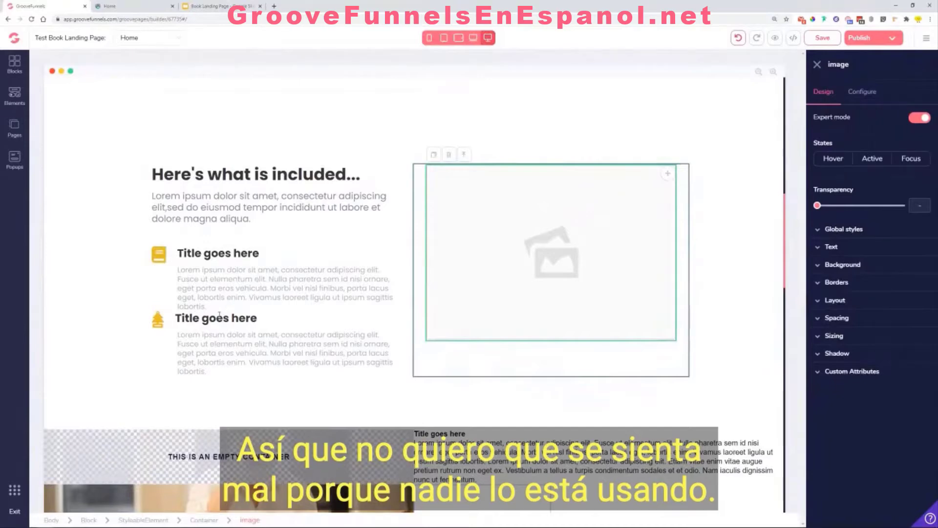
{"action": "left_click", "coordinate": [219, 316]}
{"action": "left_click", "coordinate": [292, 332]}
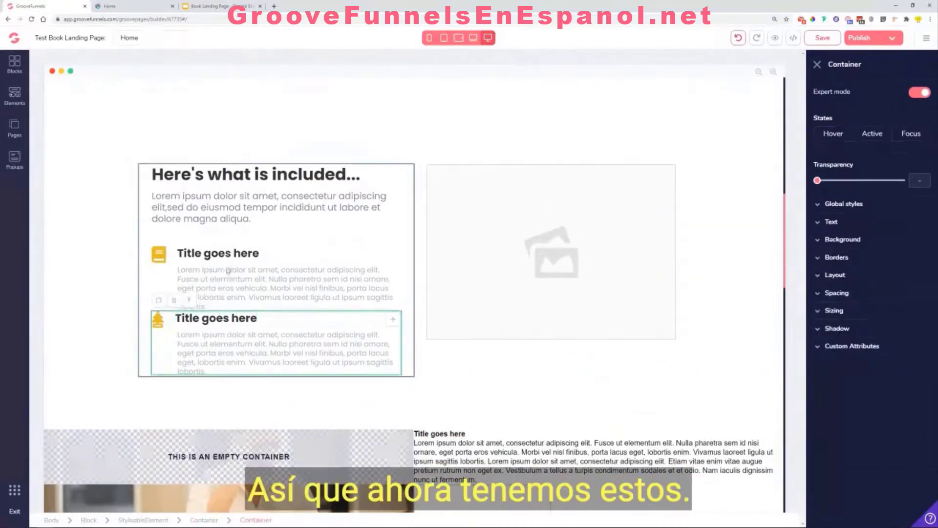
{"action": "left_click", "coordinate": [837, 293]}
{"action": "left_click", "coordinate": [872, 312]}
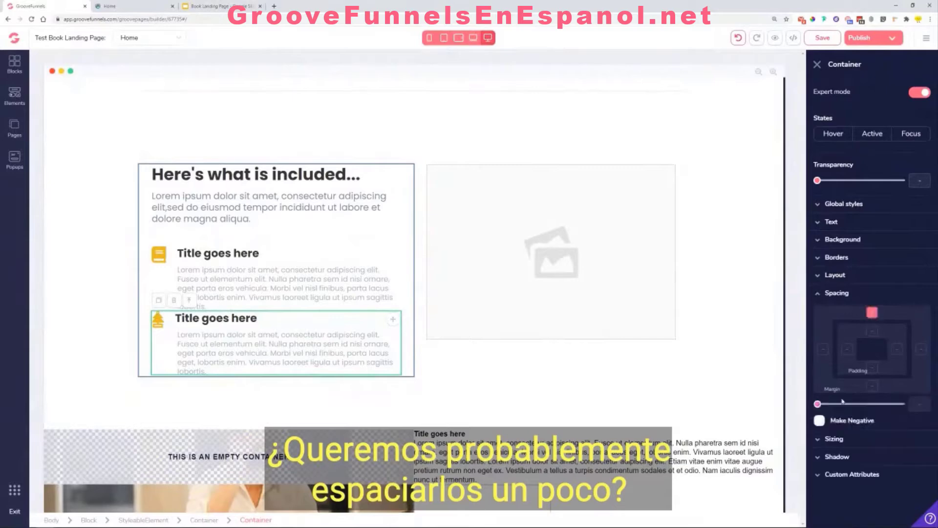
{"action": "left_click_drag", "start_coordinate": [819, 404], "coordinate": [846, 404]}
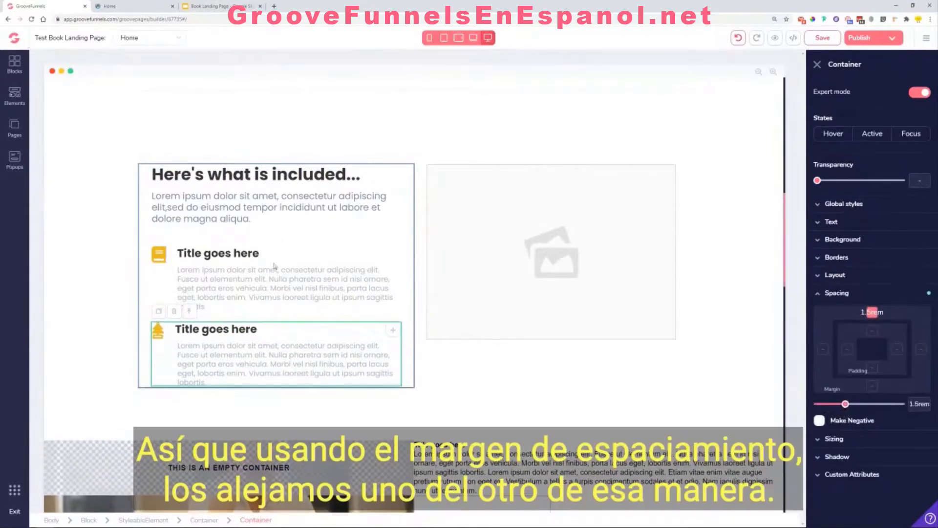
{"action": "left_click", "coordinate": [67, 284]}
Step: Replace the section's placeholder image with the 700 x 539 tablet mockup from the image library
{"action": "left_click", "coordinate": [591, 295]}
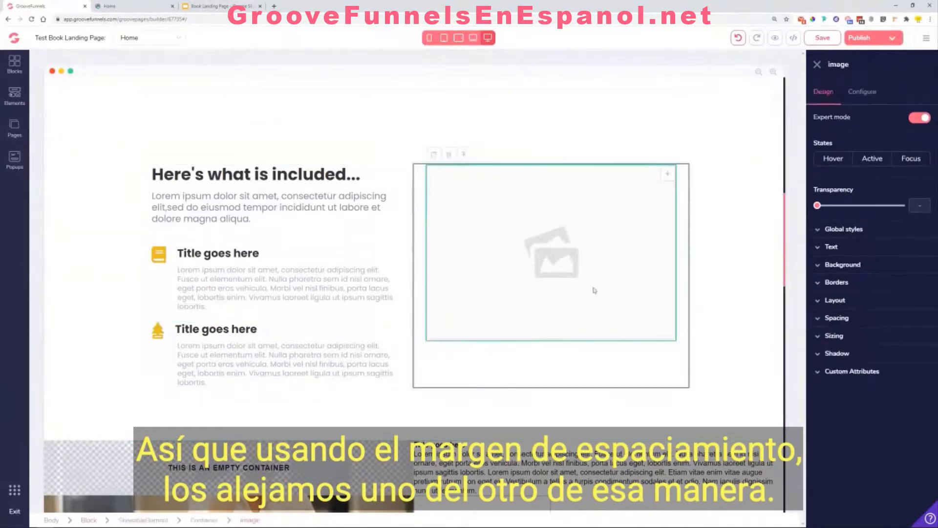
{"action": "left_click", "coordinate": [861, 94]}
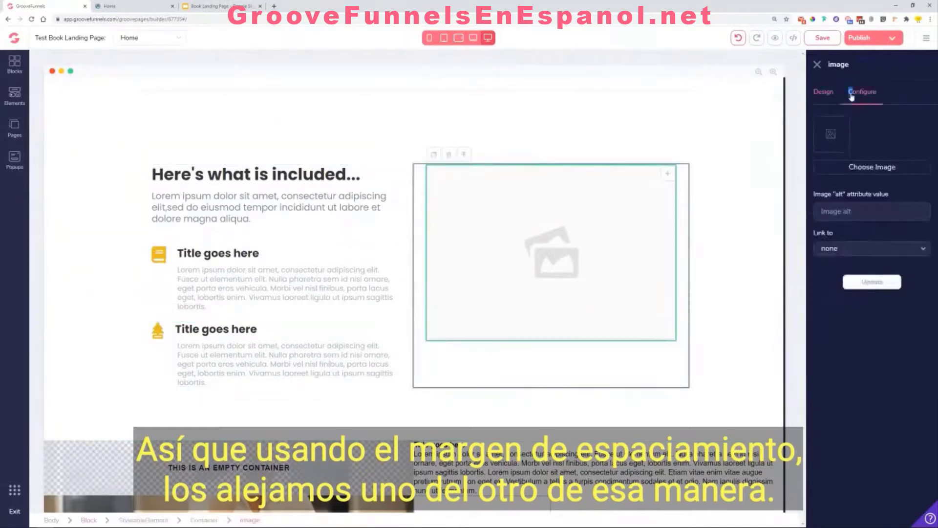
{"action": "left_click", "coordinate": [879, 168]}
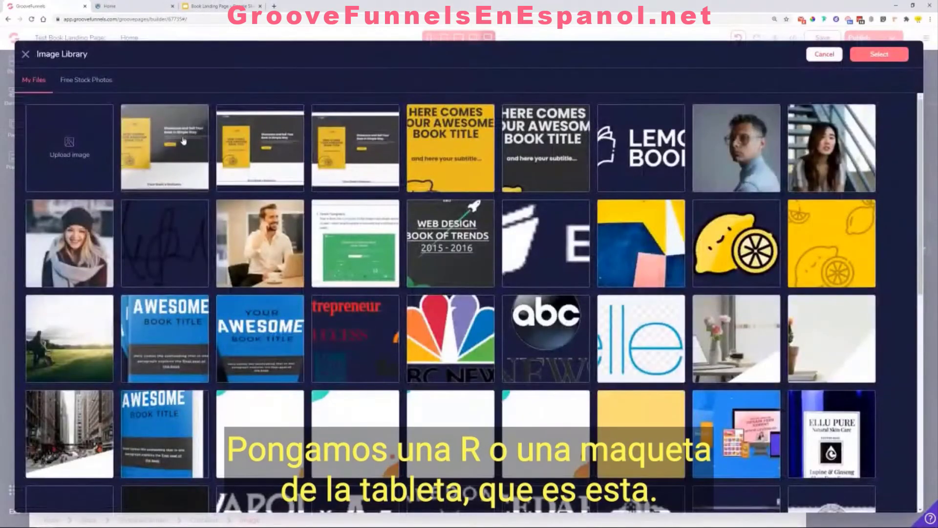
{"action": "left_click", "coordinate": [184, 142]}
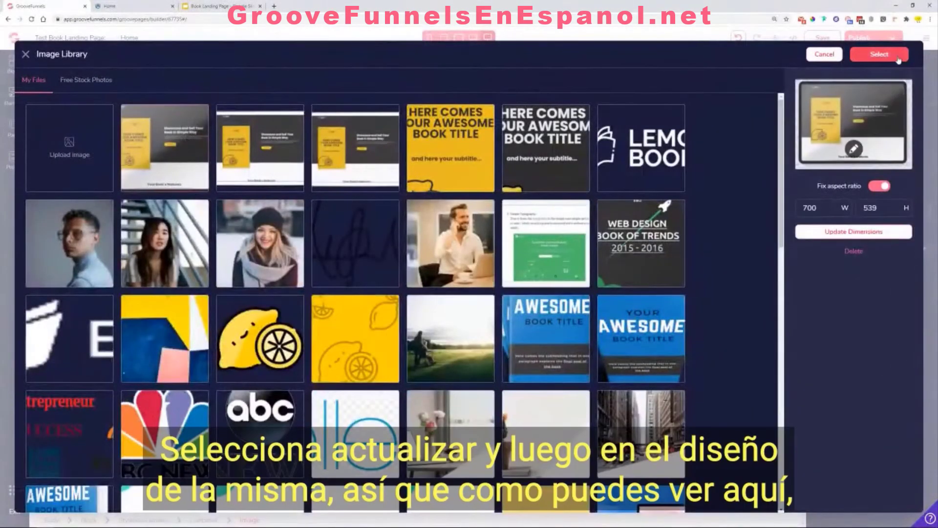
{"action": "left_click", "coordinate": [897, 56]}
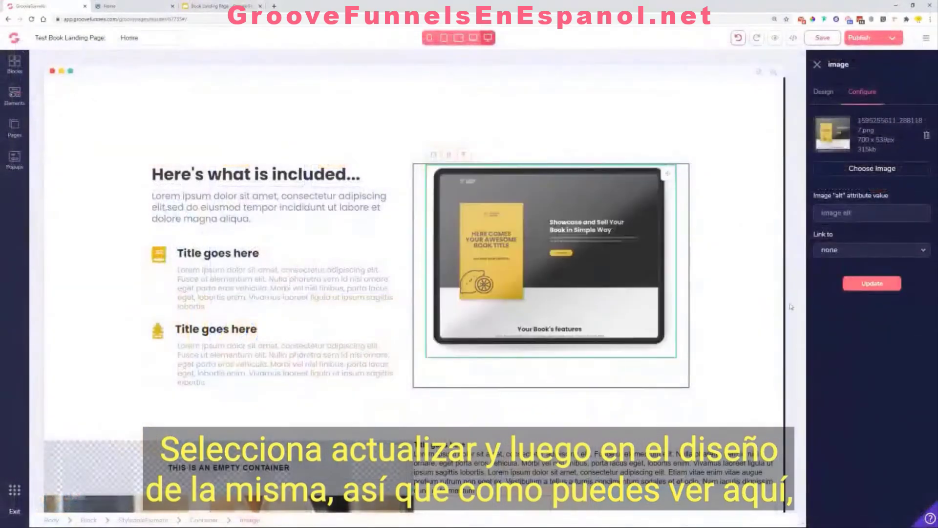
{"action": "left_click", "coordinate": [825, 97]}
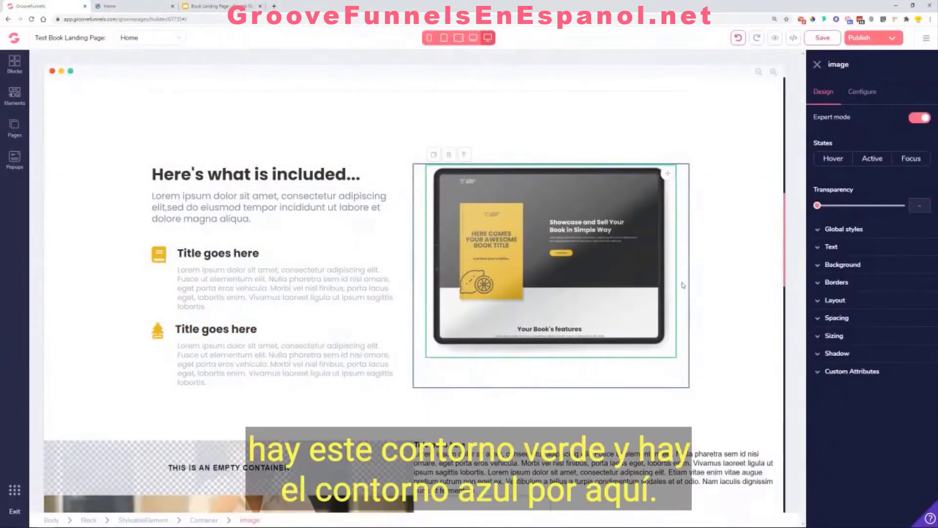
Step: Try to remove the left and right padding of the container around the tablet mockup
{"action": "left_click", "coordinate": [684, 232]}
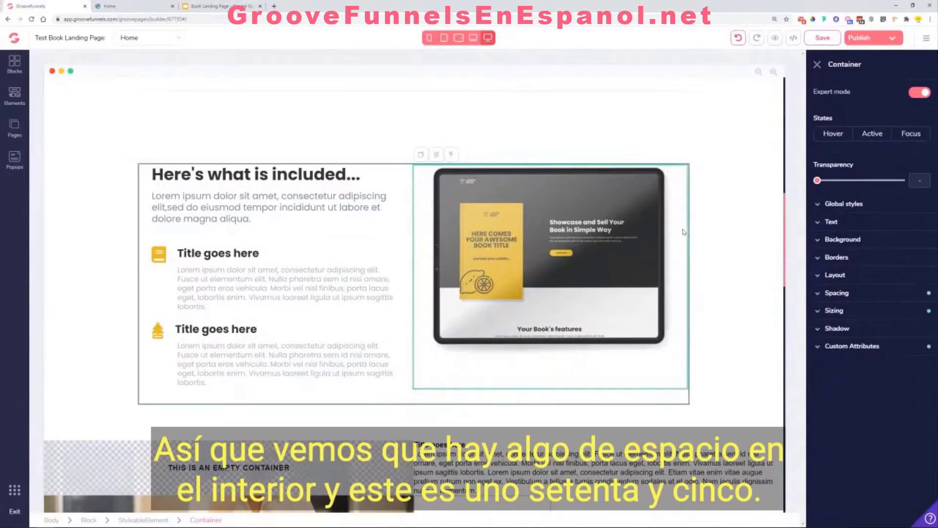
{"action": "left_click", "coordinate": [836, 293]}
{"action": "left_click", "coordinate": [899, 348]}
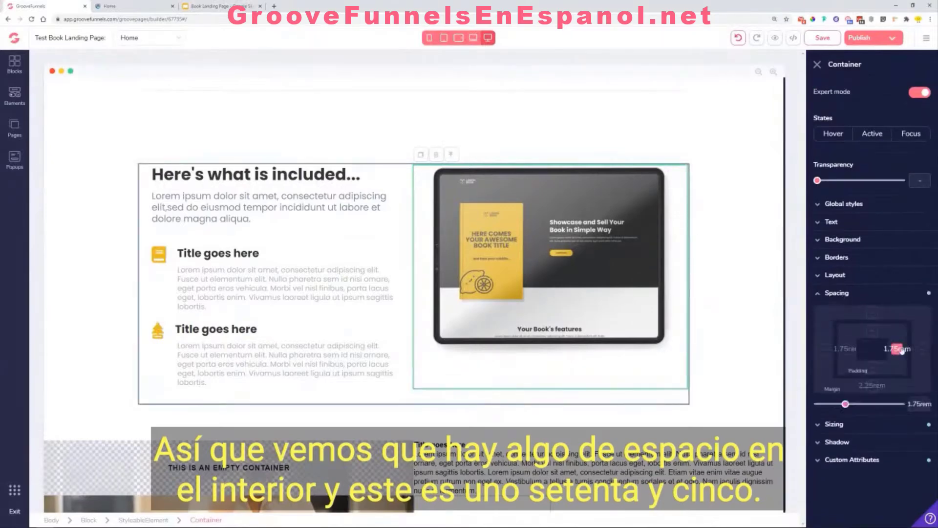
{"action": "left_click_drag", "start_coordinate": [846, 405], "coordinate": [817, 404]}
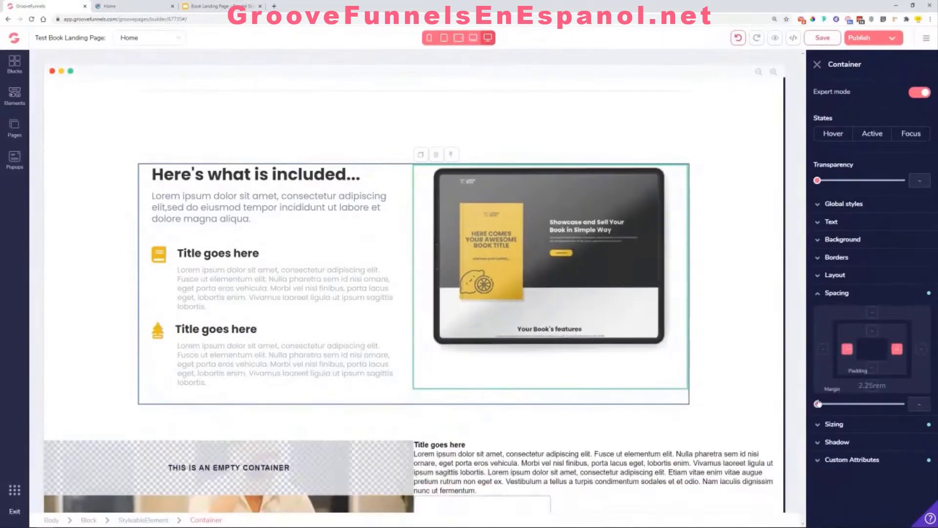
{"action": "left_click", "coordinate": [403, 401]}
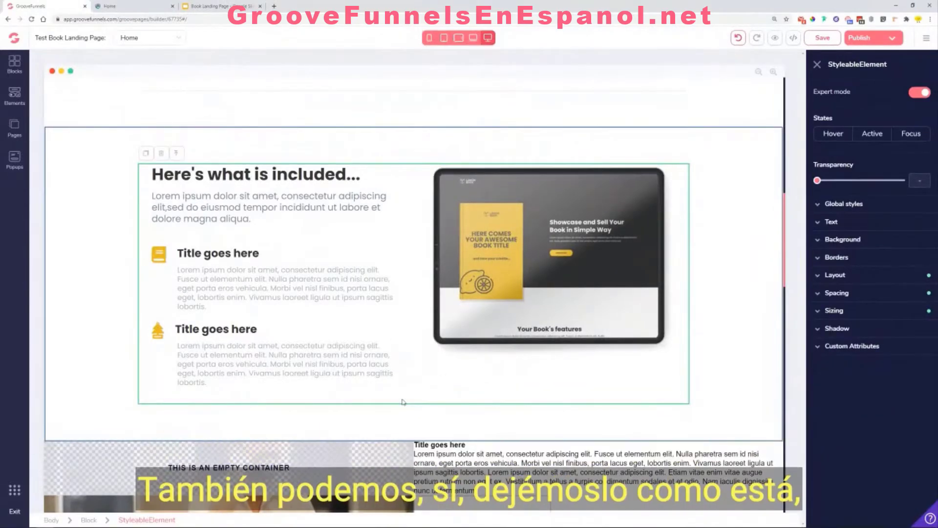
Step: Review the completed section alongside its neighbouring sections and save the landing page
{"action": "scroll", "coordinate": [593, 267], "scroll_direction": "up", "scroll_amount": 4}
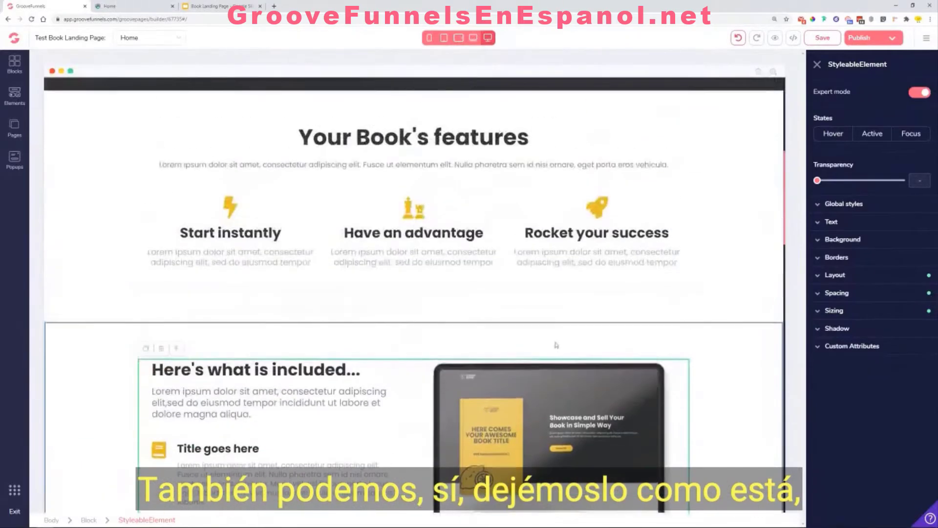
{"action": "left_click", "coordinate": [719, 299]}
{"action": "scroll", "coordinate": [714, 308], "scroll_direction": "down", "scroll_amount": 5}
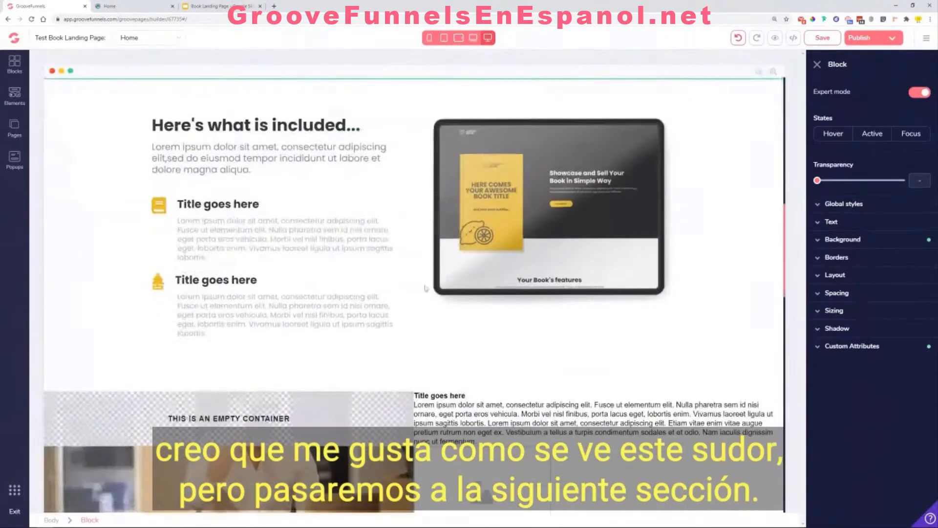
{"action": "scroll", "coordinate": [497, 338], "scroll_direction": "down", "scroll_amount": 2}
{"action": "scroll", "coordinate": [549, 280], "scroll_direction": "down", "scroll_amount": 3}
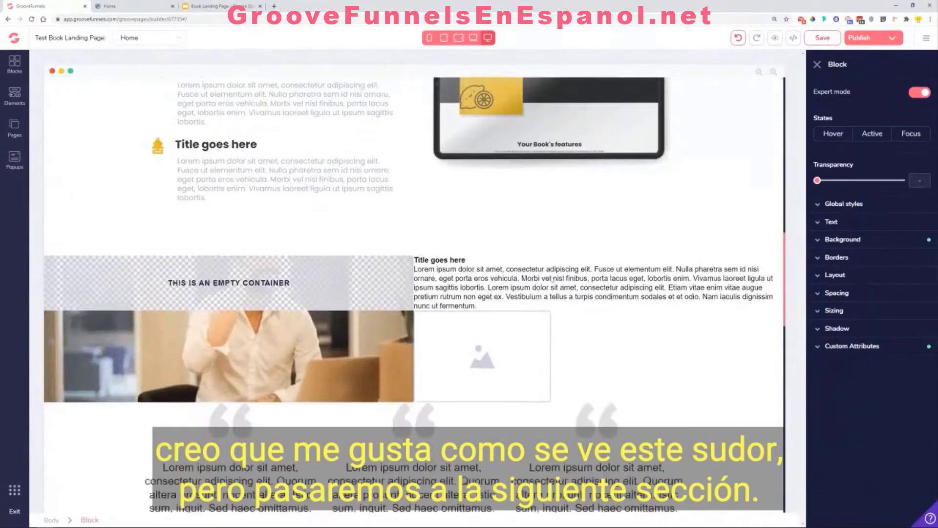
{"action": "left_click", "coordinate": [822, 39]}
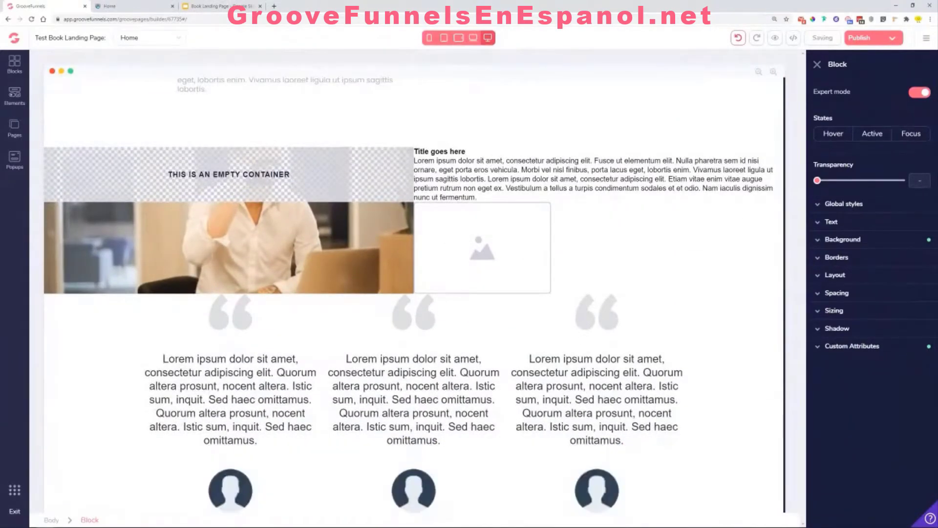
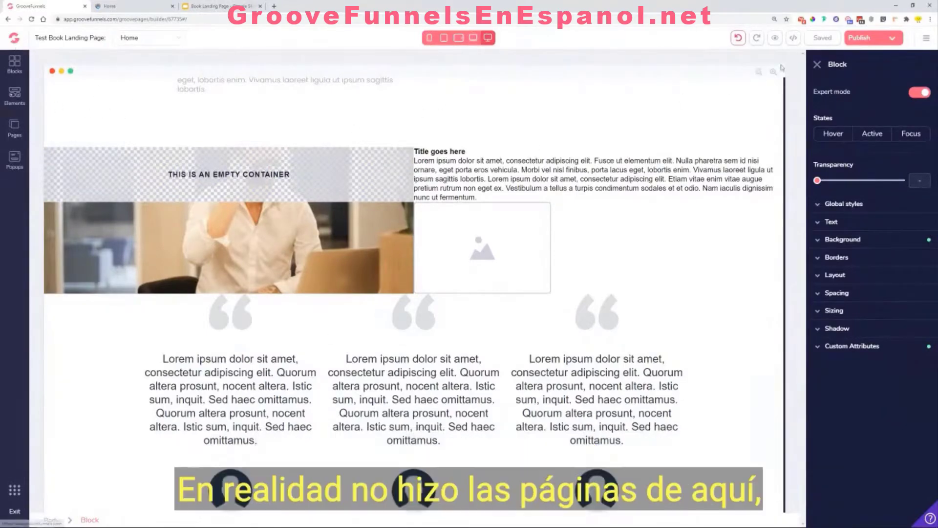
Step: Check the site's page list, go to the GroovePages sites overview, and reopen the Test Book Landing Page site
{"action": "left_click", "coordinate": [15, 127]}
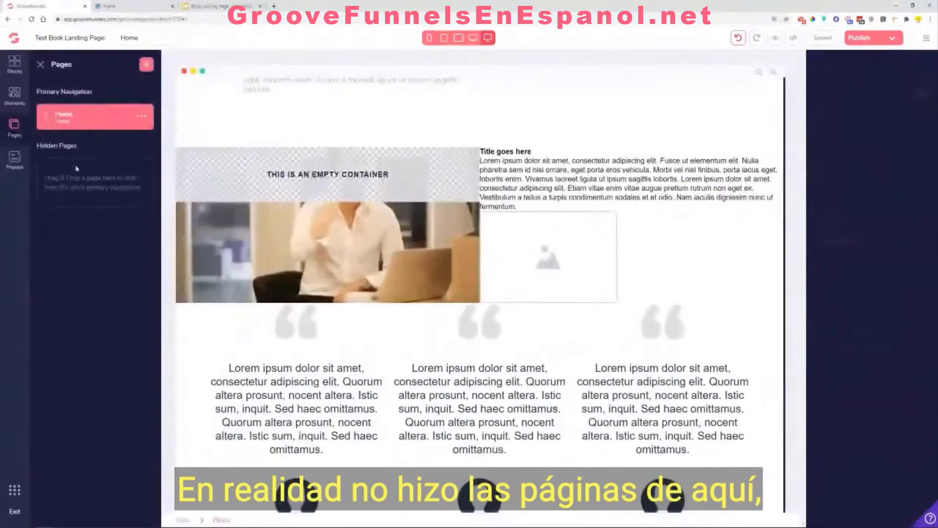
{"action": "left_click", "coordinate": [8, 19]}
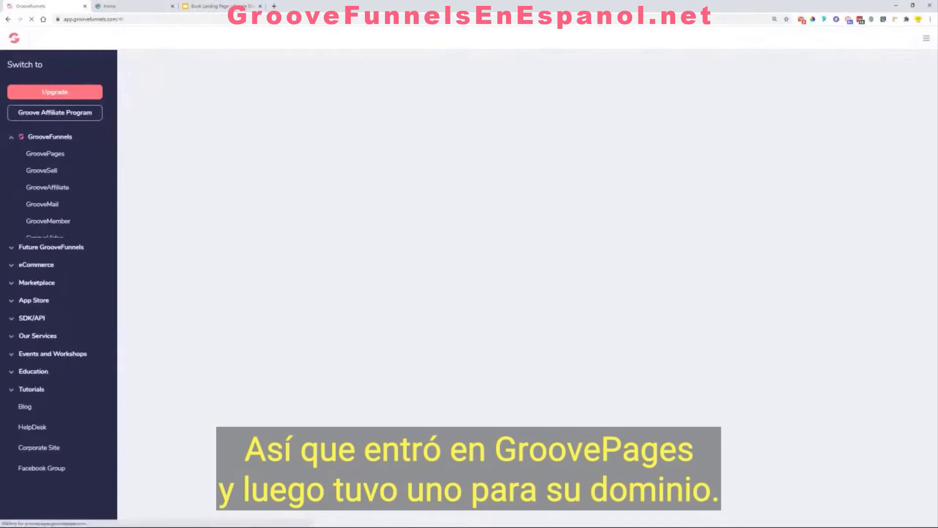
{"action": "left_click", "coordinate": [46, 153]}
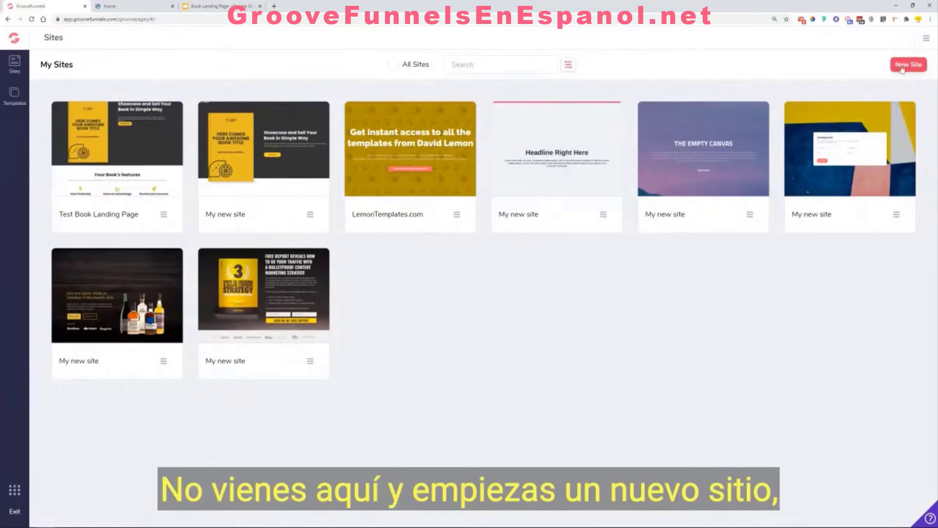
{"action": "left_click", "coordinate": [110, 151]}
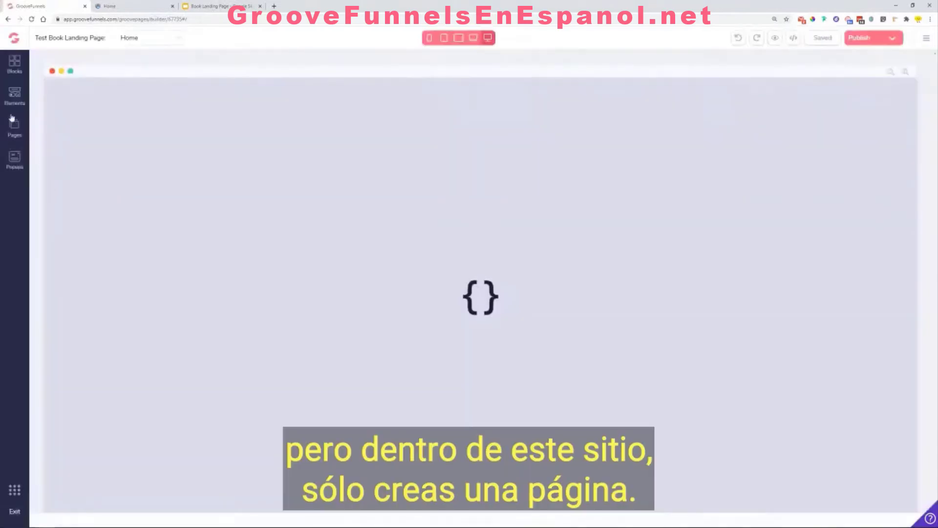
Step: Add a new page to the site's primary navigation from the Blank Canvas template
{"action": "left_click", "coordinate": [15, 126]}
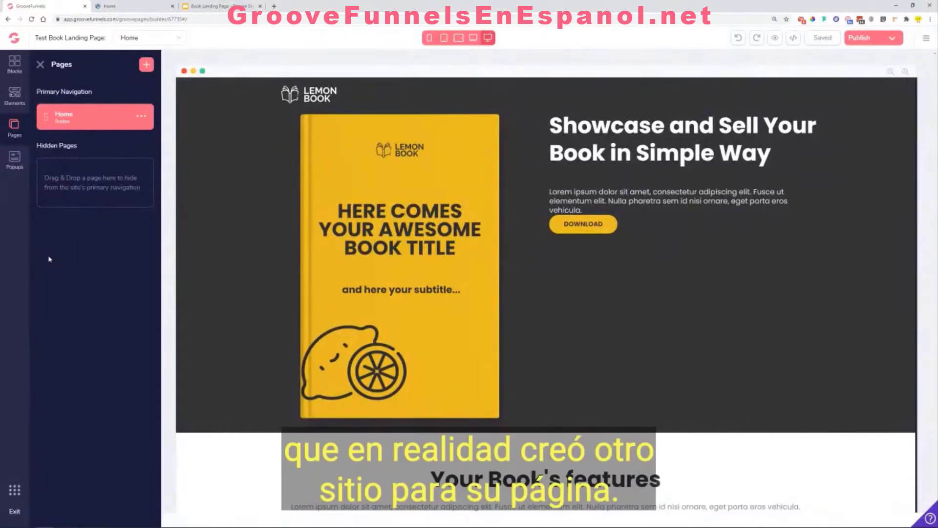
{"action": "left_click", "coordinate": [146, 64]}
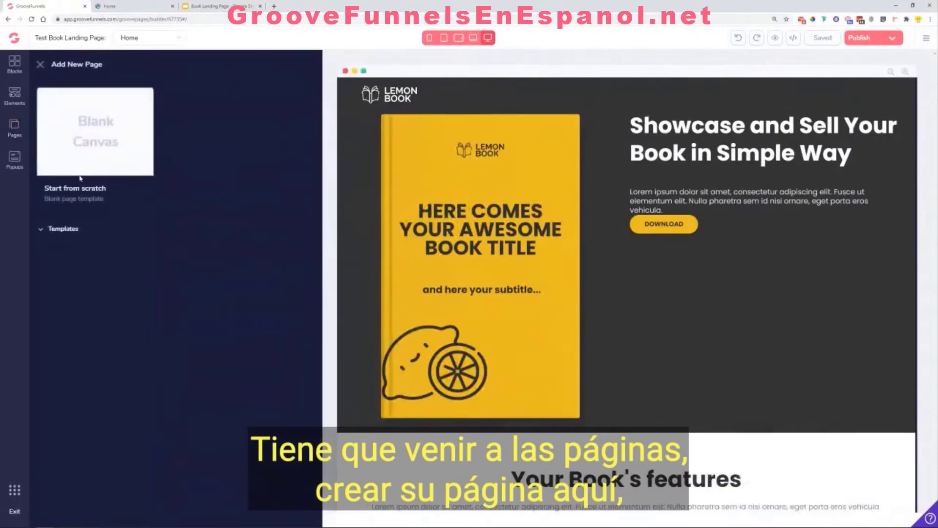
{"action": "left_click", "coordinate": [124, 132]}
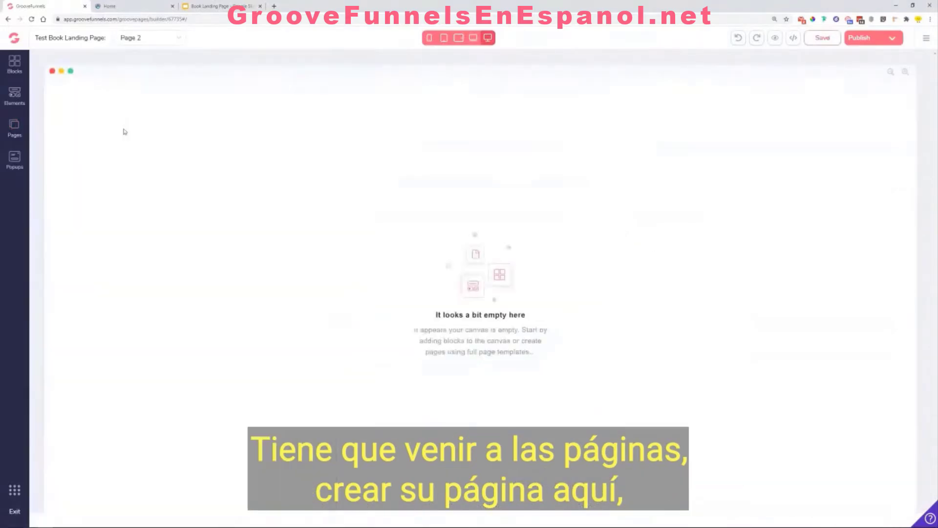
Step: Enter mysite.com as the custom domain in the publish settings and enable publishing on that domain
{"action": "left_click", "coordinate": [15, 128]}
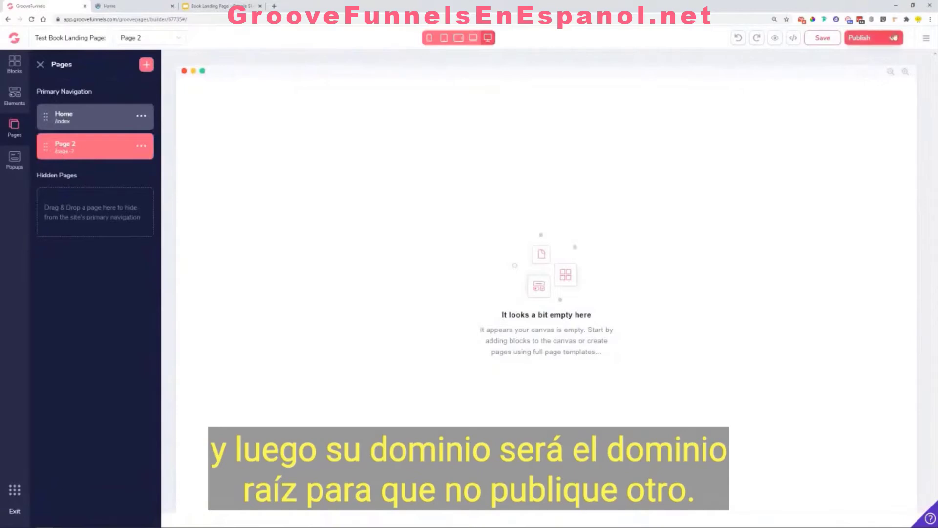
{"action": "left_click", "coordinate": [860, 38]}
{"action": "left_click", "coordinate": [13, 131]}
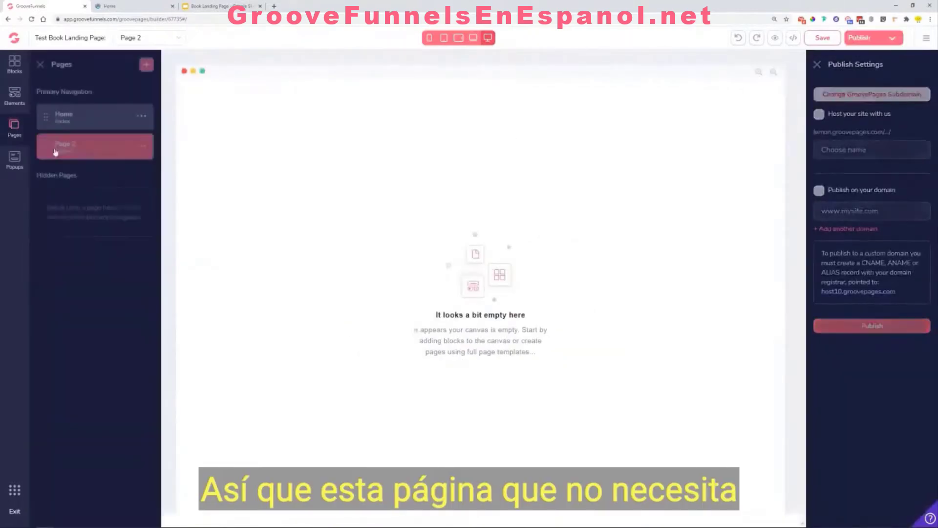
{"action": "left_click", "coordinate": [880, 38]}
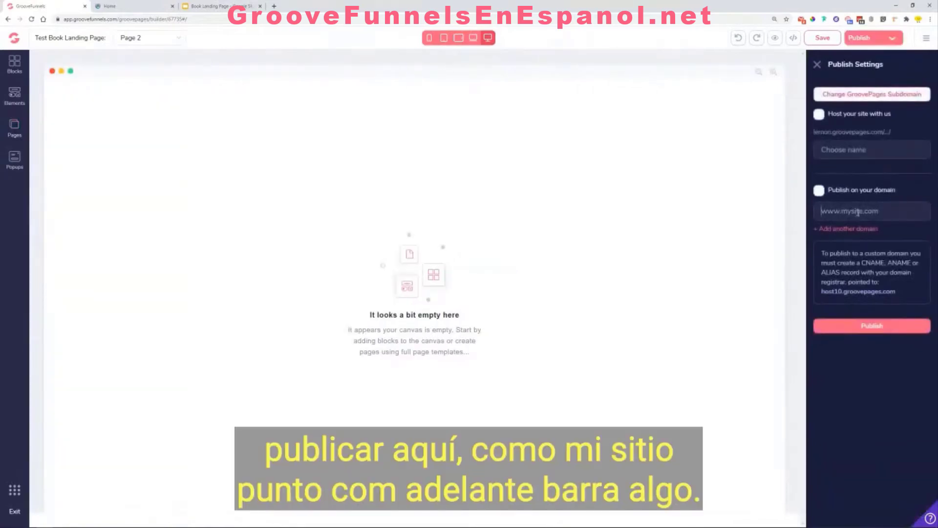
{"action": "type", "text": "mysite.com/"}
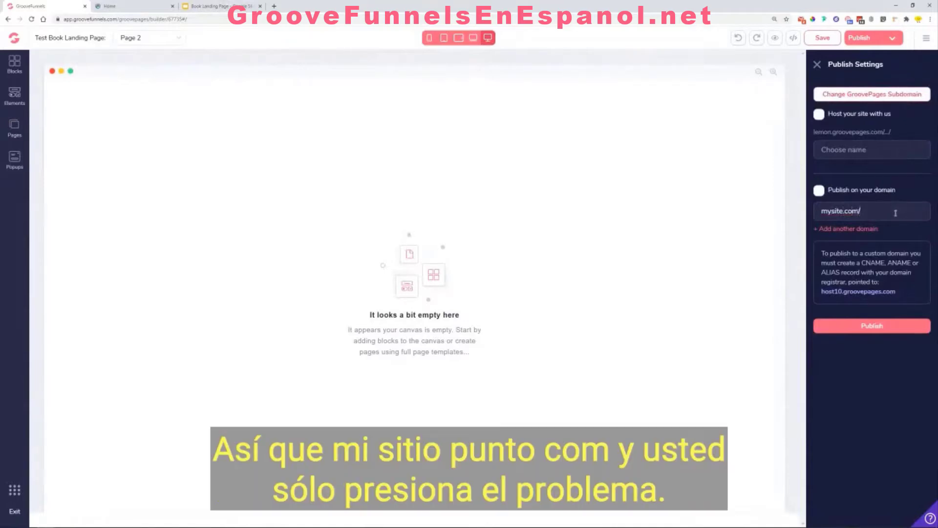
{"action": "left_click_drag", "start_coordinate": [868, 212], "coordinate": [858, 215]}
{"action": "key", "text": "BackSpace"}
{"action": "left_click", "coordinate": [819, 190]}
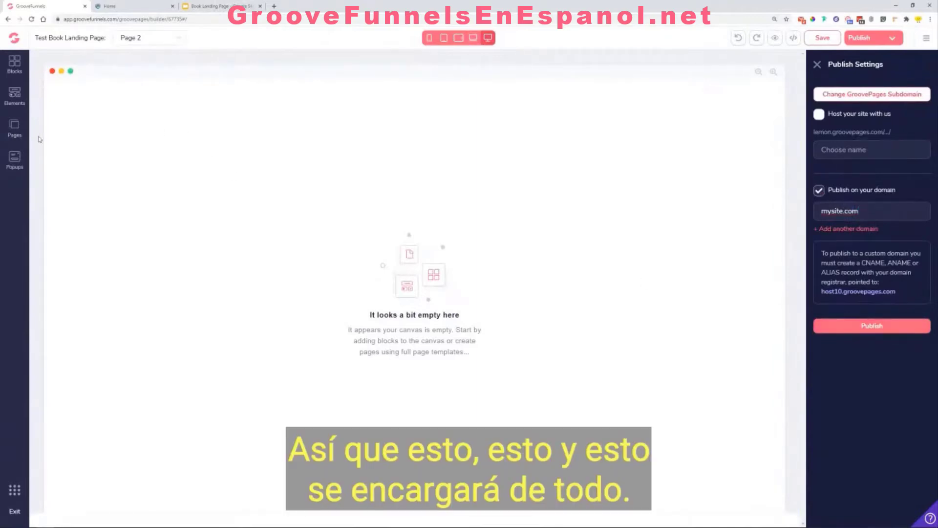
Step: Compare Page 2's path with the publish settings and delete Page 2 from the site
{"action": "left_click", "coordinate": [15, 133]}
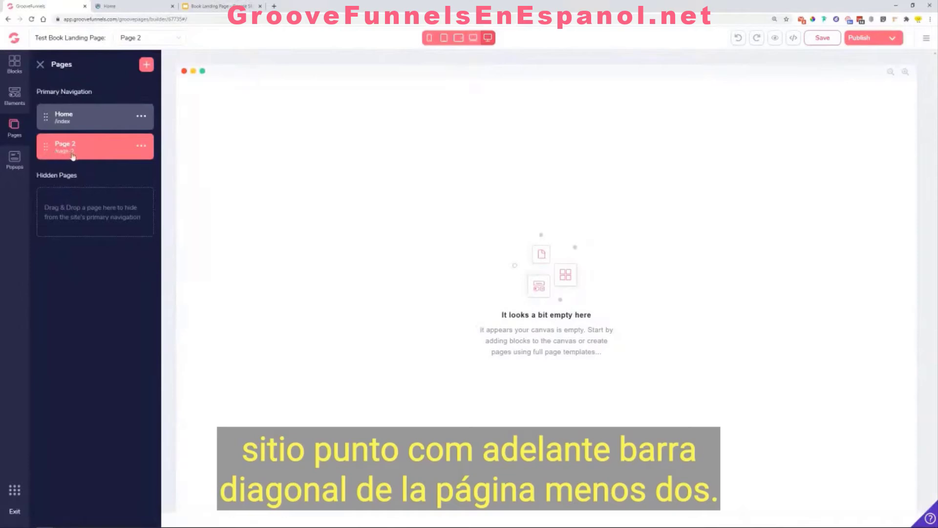
{"action": "left_click", "coordinate": [880, 38]}
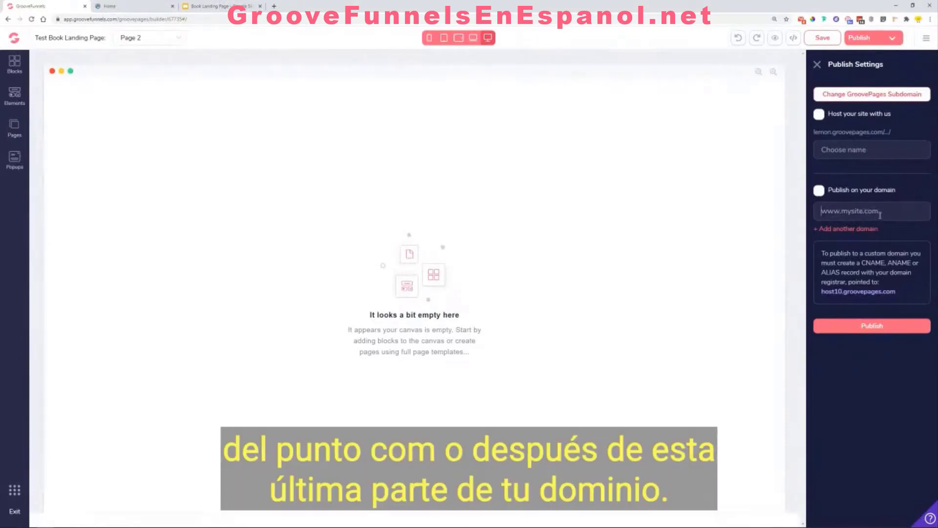
{"action": "left_click", "coordinate": [13, 133]}
{"action": "left_click", "coordinate": [141, 147]}
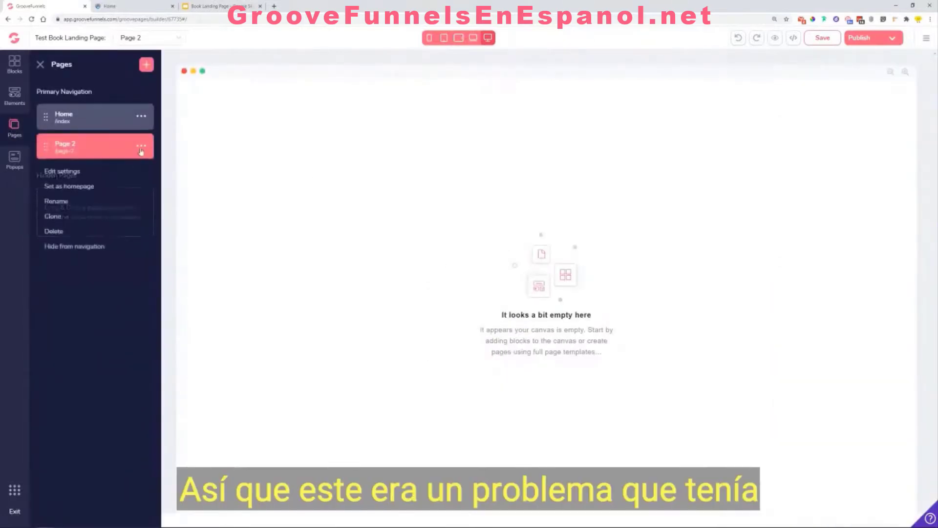
{"action": "left_click", "coordinate": [65, 232]}
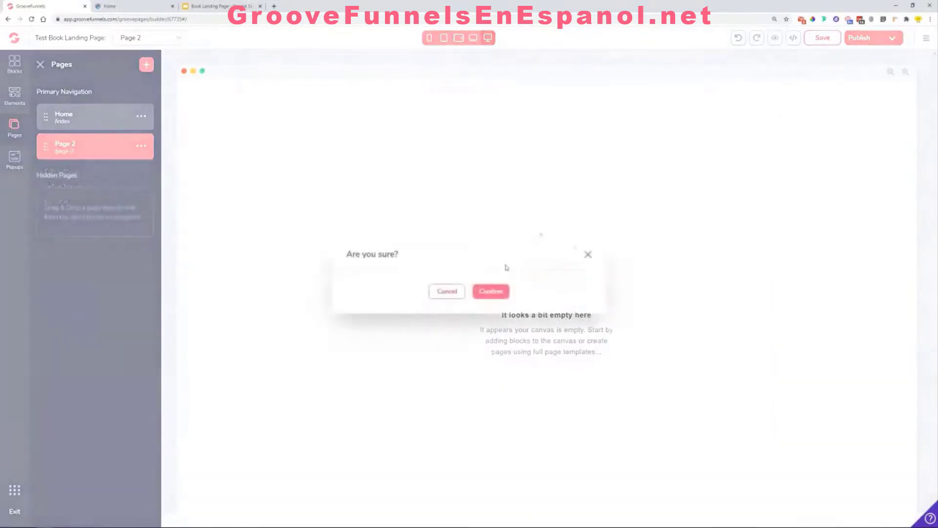
{"action": "left_click", "coordinate": [491, 292]}
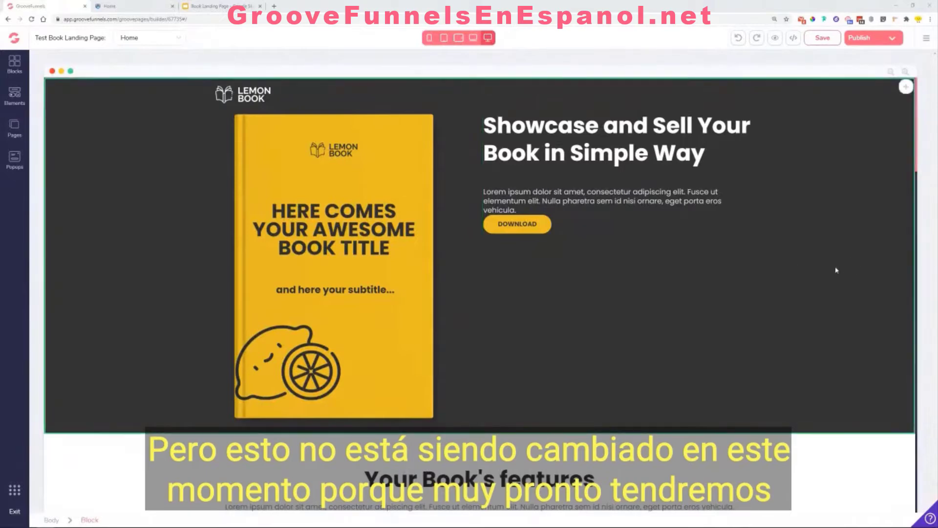
Step: Copy the "About the author" heading from the author section of the reference preview
{"action": "scroll", "coordinate": [775, 352], "scroll_direction": "down", "scroll_amount": 5}
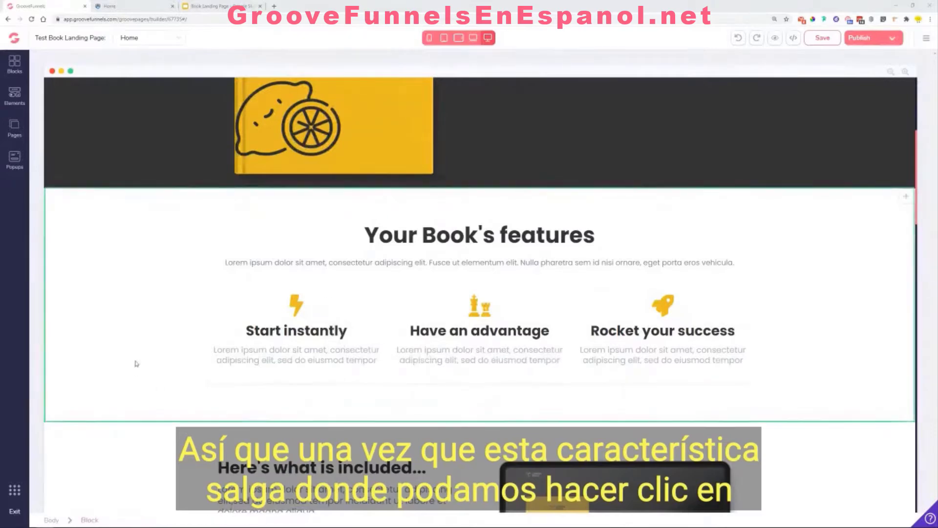
{"action": "scroll", "coordinate": [126, 343], "scroll_direction": "down", "scroll_amount": 5}
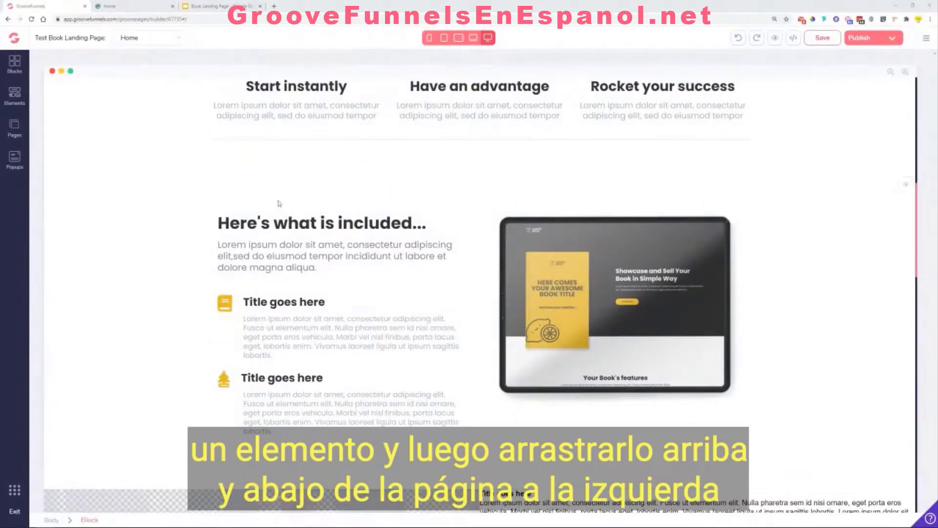
{"action": "scroll", "coordinate": [279, 203], "scroll_direction": "down", "scroll_amount": 5}
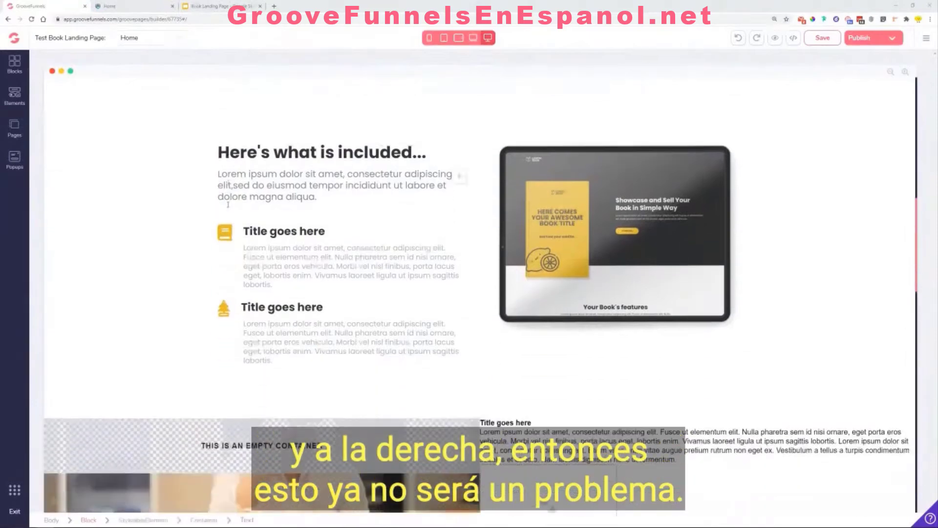
{"action": "left_click", "coordinate": [190, 161]}
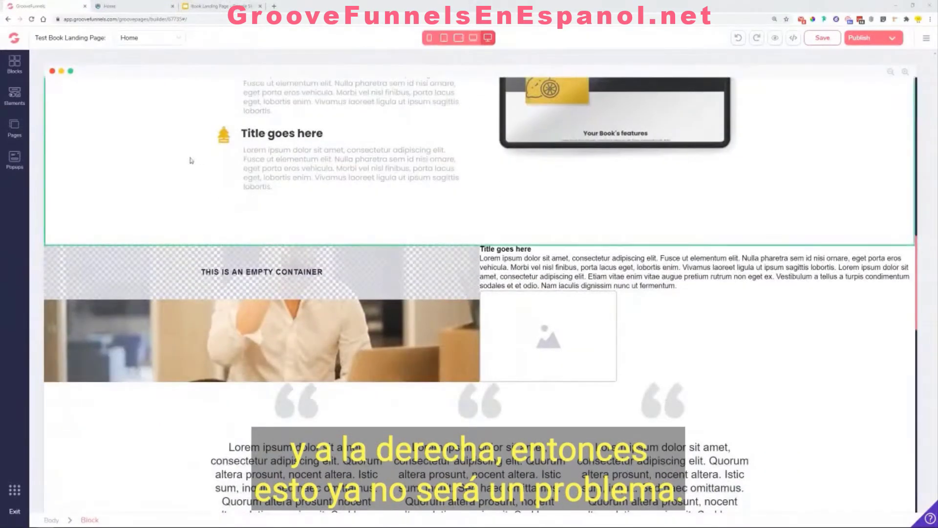
{"action": "scroll", "coordinate": [191, 161], "scroll_direction": "down", "scroll_amount": 2}
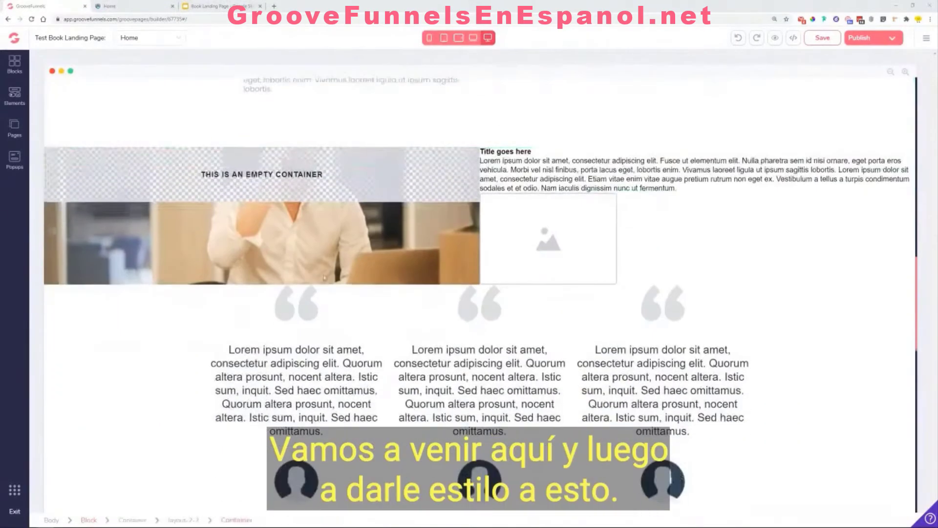
{"action": "left_click", "coordinate": [110, 6]}
{"action": "scroll", "coordinate": [183, 252], "scroll_direction": "down", "scroll_amount": 5}
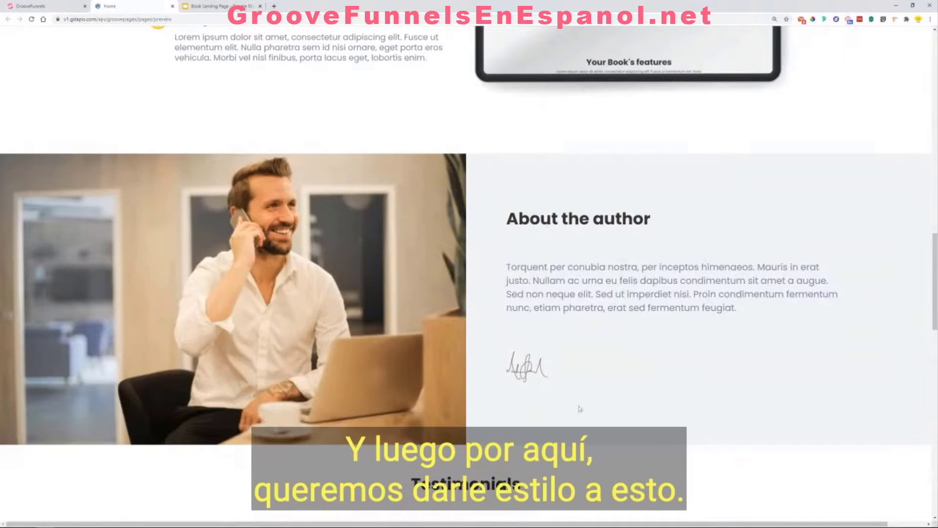
{"action": "left_click_drag", "start_coordinate": [631, 227], "coordinate": [506, 220]}
{"action": "right_click", "coordinate": [519, 219]}
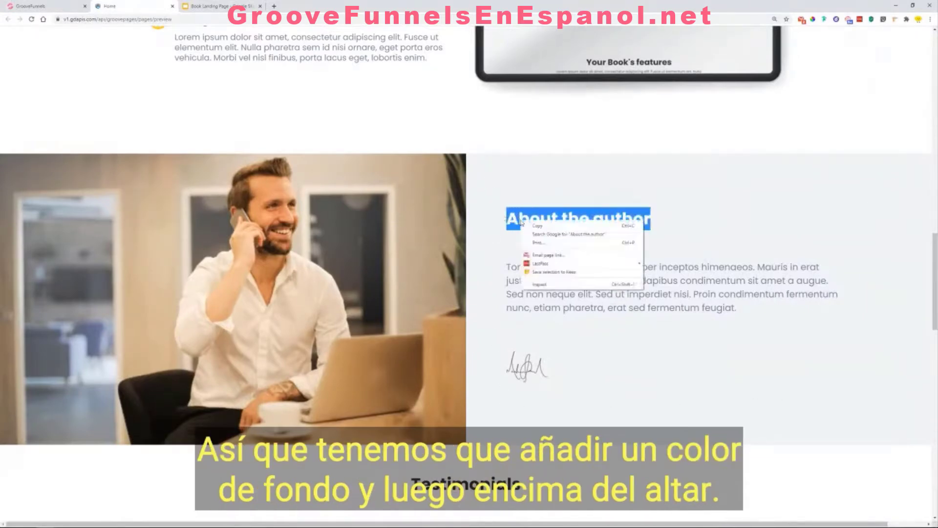
{"action": "left_click", "coordinate": [537, 225]}
Step: Replace the author section's "Title goes here" text with the copied heading, removing the extra line and bold formatting
{"action": "left_click", "coordinate": [39, 6]}
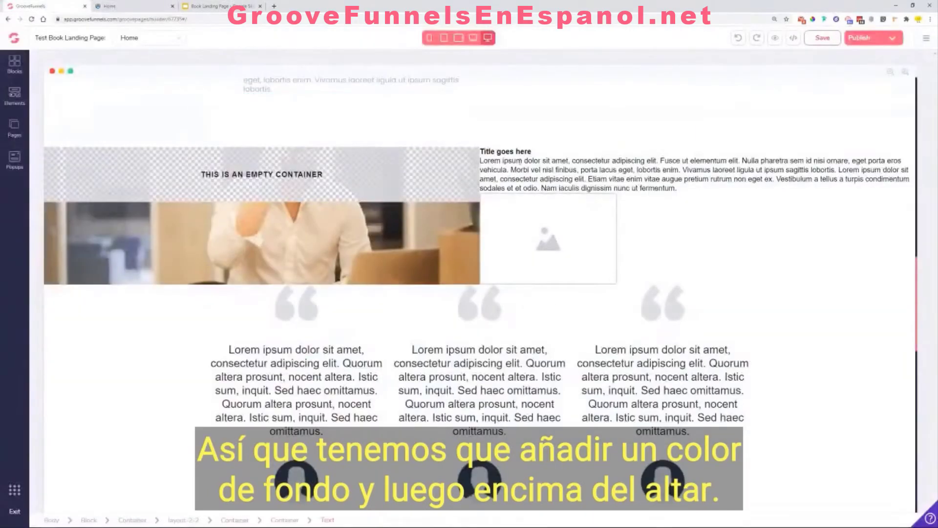
{"action": "triple_click", "coordinate": [513, 155]}
{"action": "right_click", "coordinate": [436, 152]}
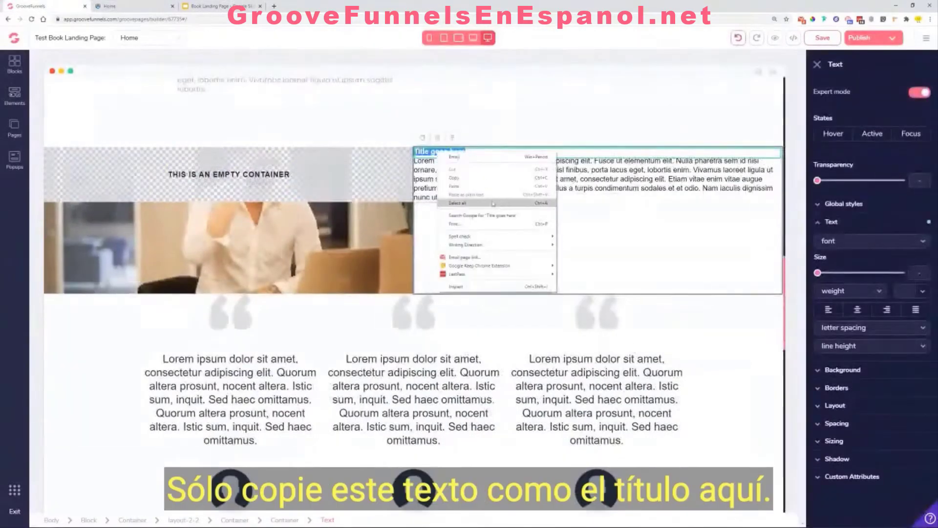
{"action": "left_click", "coordinate": [425, 156]}
{"action": "right_click", "coordinate": [424, 155]}
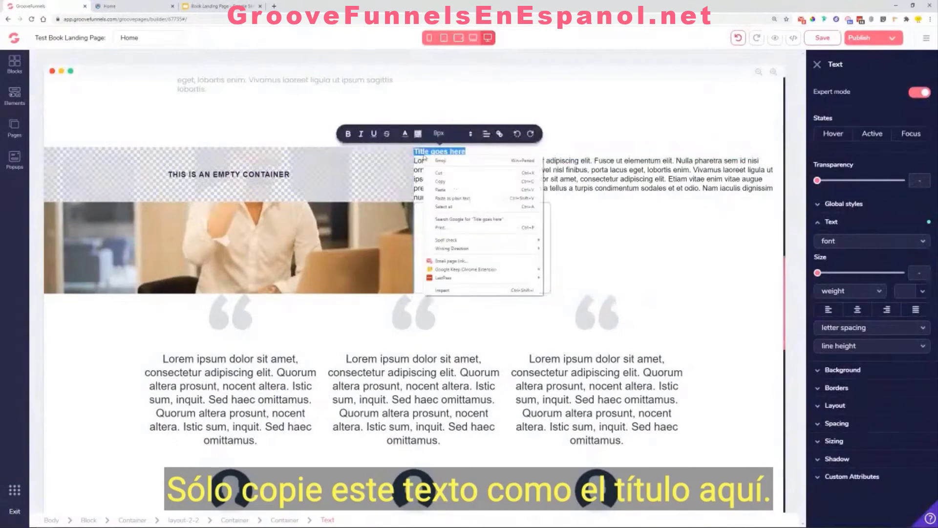
{"action": "left_click", "coordinate": [456, 190]}
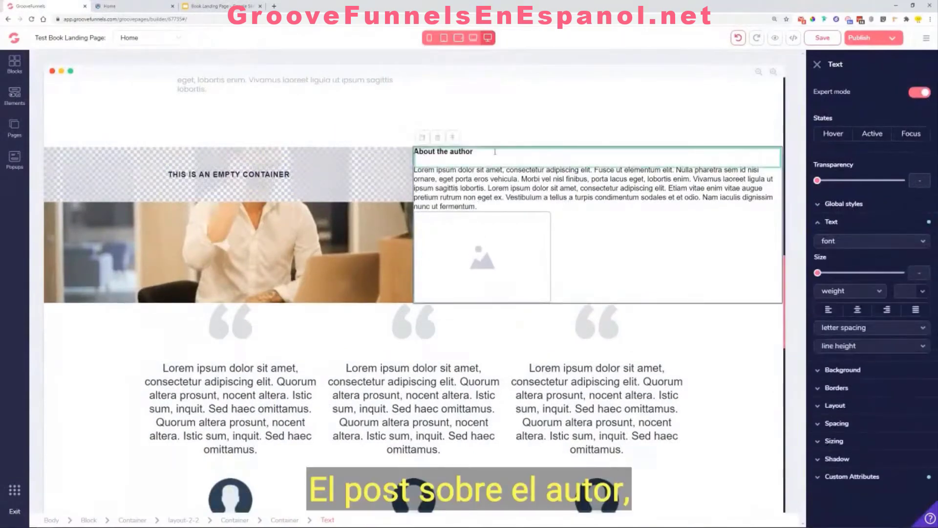
{"action": "key", "text": "BackSpace"}
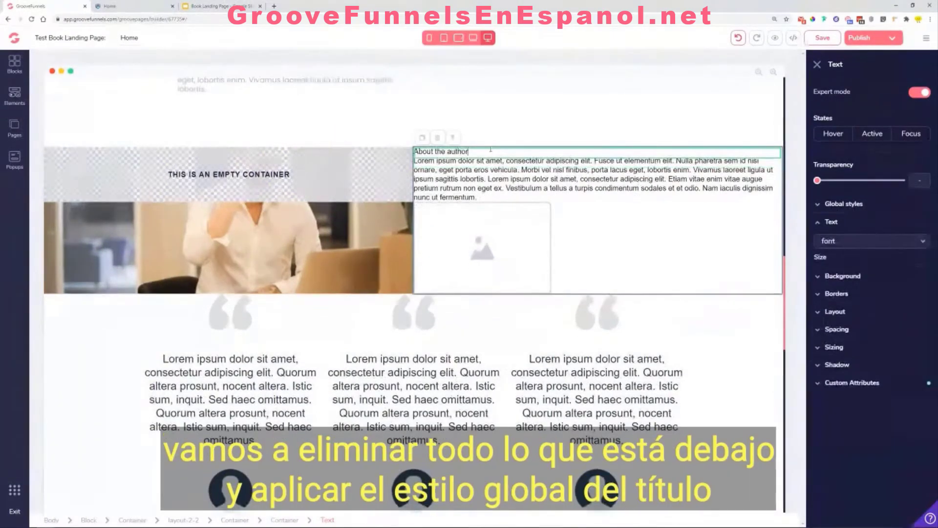
Step: Apply the "Feature title" global style to the "About the author" heading
{"action": "left_click_drag", "start_coordinate": [490, 153], "coordinate": [387, 154]}
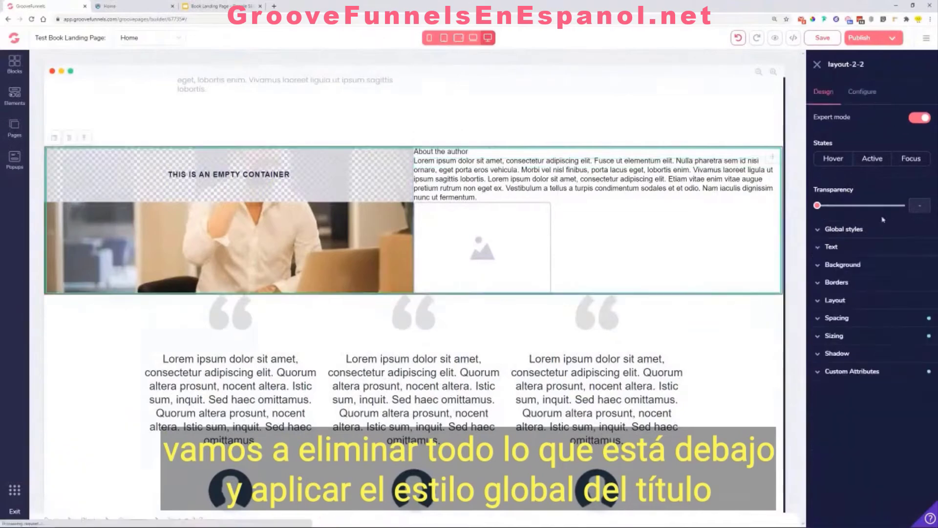
{"action": "left_click", "coordinate": [844, 231]}
{"action": "left_click", "coordinate": [590, 198]}
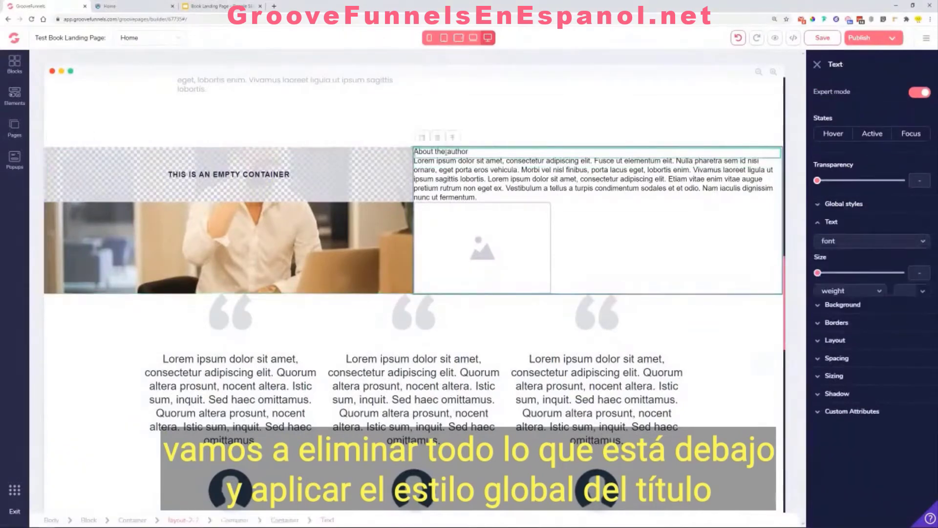
{"action": "left_click", "coordinate": [854, 242]}
{"action": "left_click", "coordinate": [844, 203]}
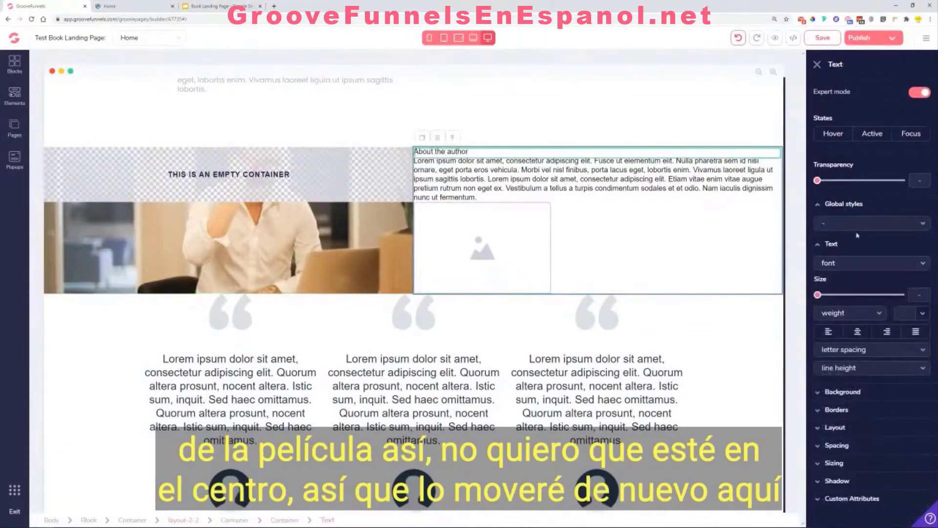
{"action": "left_click", "coordinate": [870, 223]}
{"action": "left_click", "coordinate": [862, 264]}
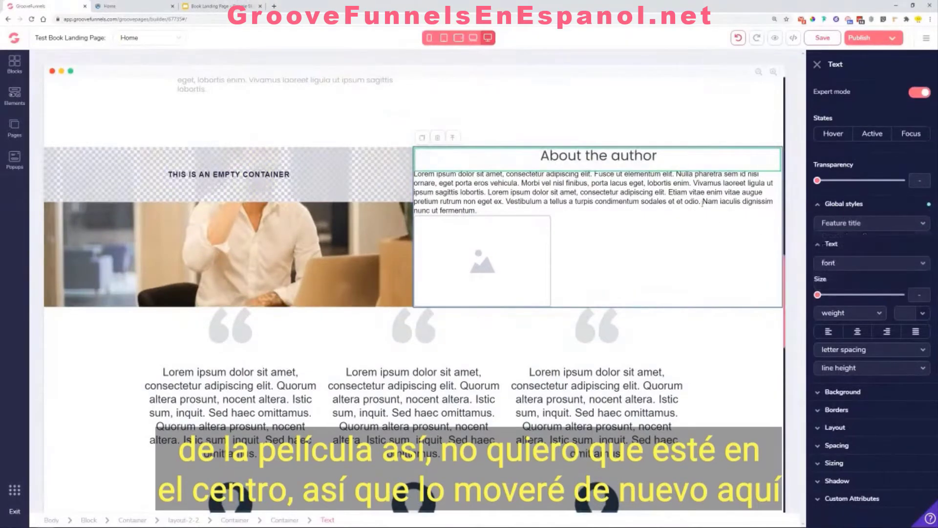
Step: Left-align the "About the author" heading and reselect it to load its text settings
{"action": "left_click", "coordinate": [540, 156]}
{"action": "left_click", "coordinate": [839, 333]}
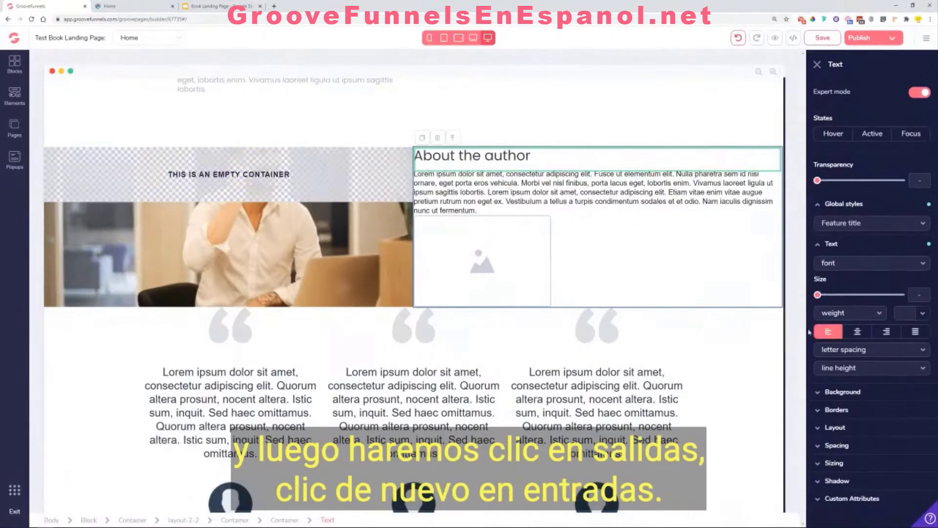
{"action": "left_click", "coordinate": [629, 203]}
{"action": "left_click", "coordinate": [606, 159]}
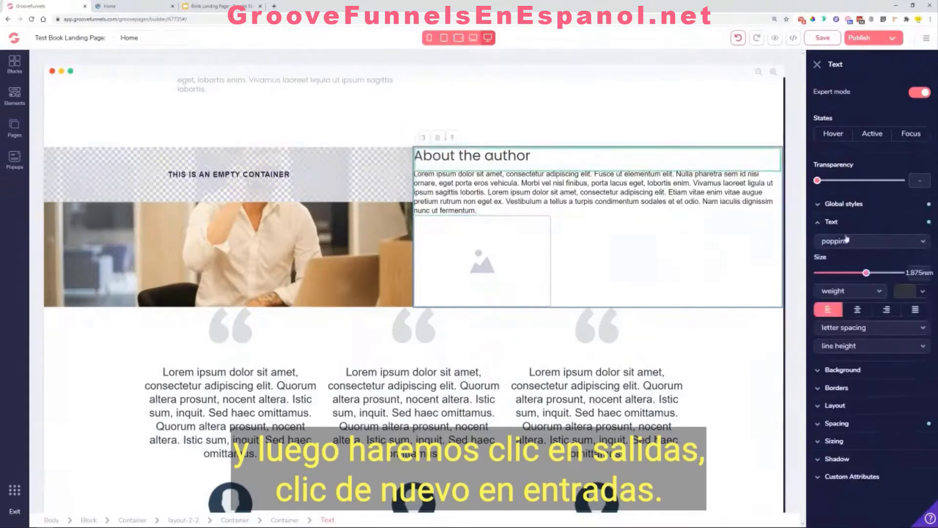
Step: Make the "About the author" heading bold and set its size to 2.25rem, comparing it with the reference preview
{"action": "left_click", "coordinate": [846, 291]}
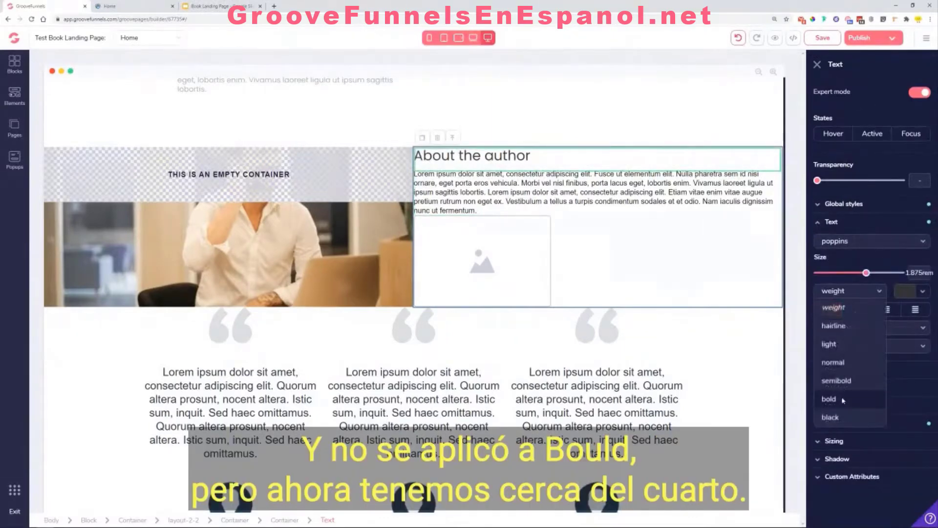
{"action": "left_click", "coordinate": [833, 398]}
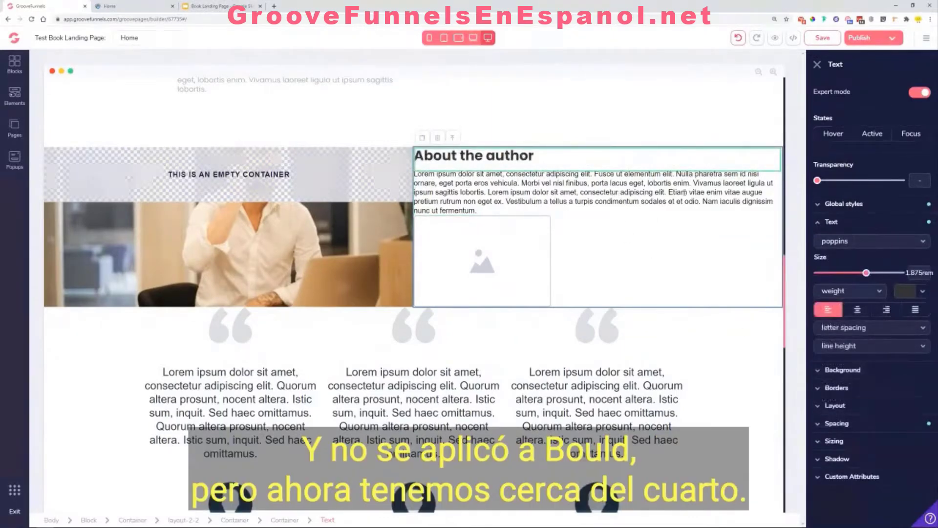
{"action": "left_click", "coordinate": [121, 8]}
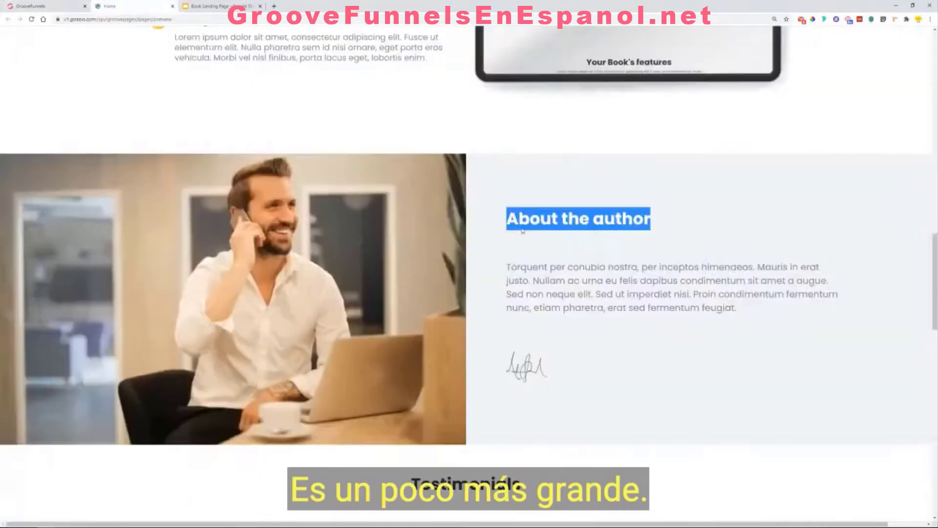
{"action": "left_click", "coordinate": [34, 6]}
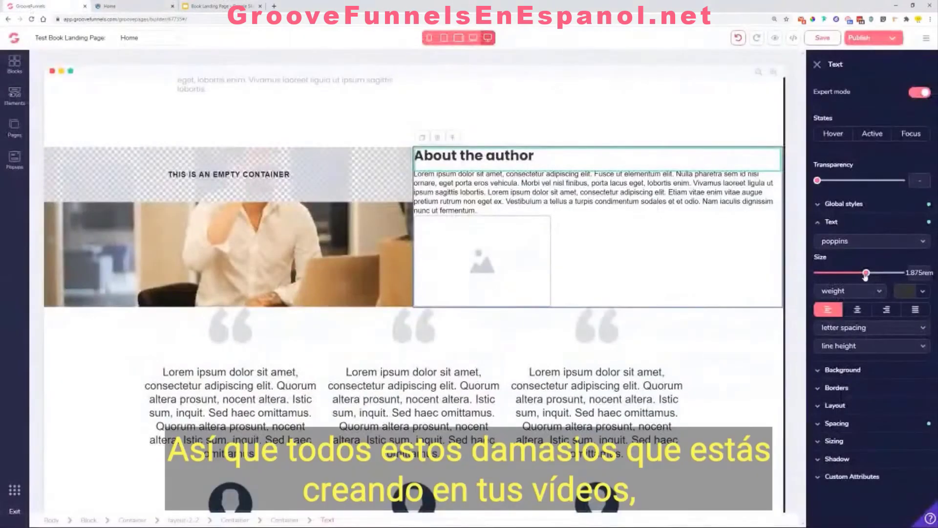
{"action": "left_click_drag", "start_coordinate": [866, 274], "coordinate": [876, 282]}
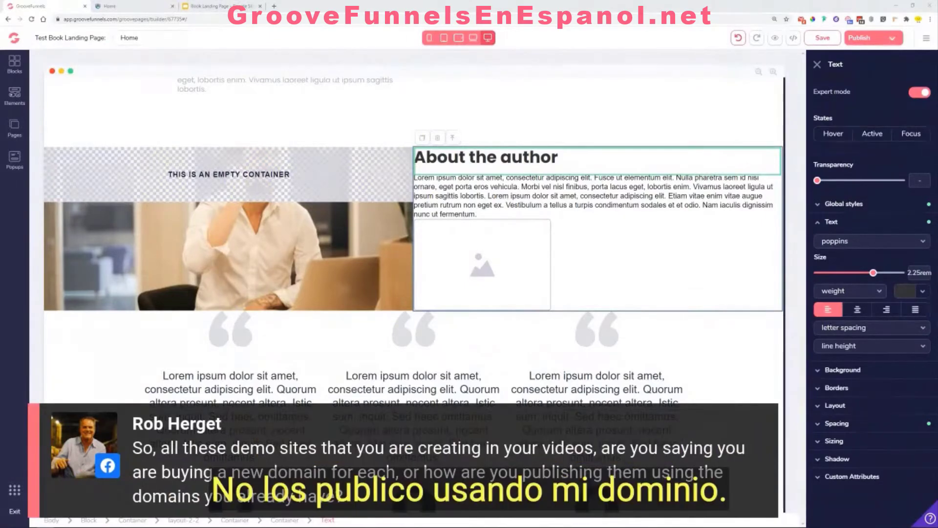
Step: Open the publish settings and enable "Host your site with us", leaving "Publish on your domain" off
{"action": "left_click", "coordinate": [893, 39]}
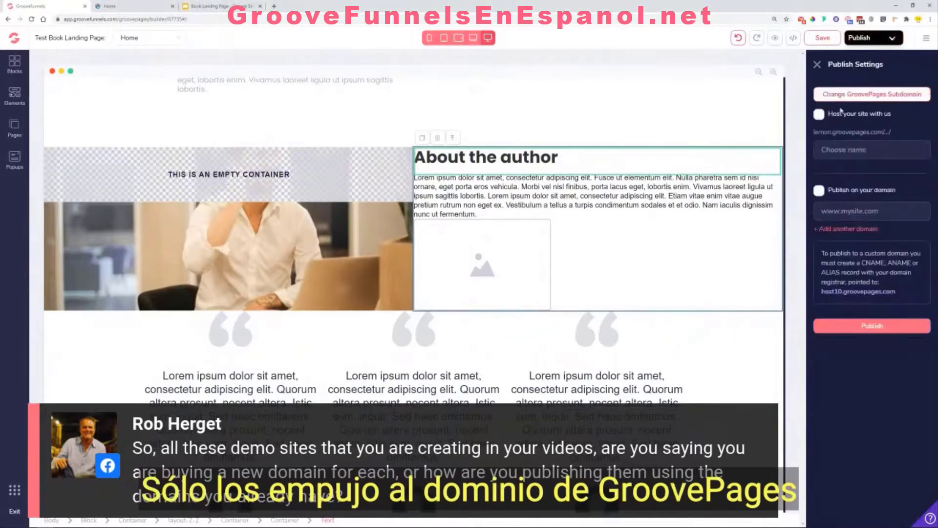
{"action": "left_click", "coordinate": [821, 116]}
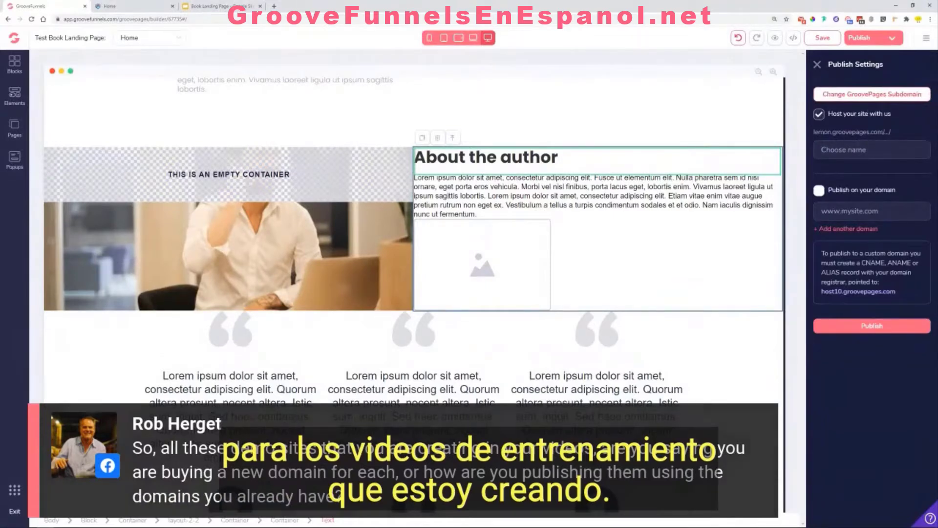
{"action": "left_click", "coordinate": [845, 150]}
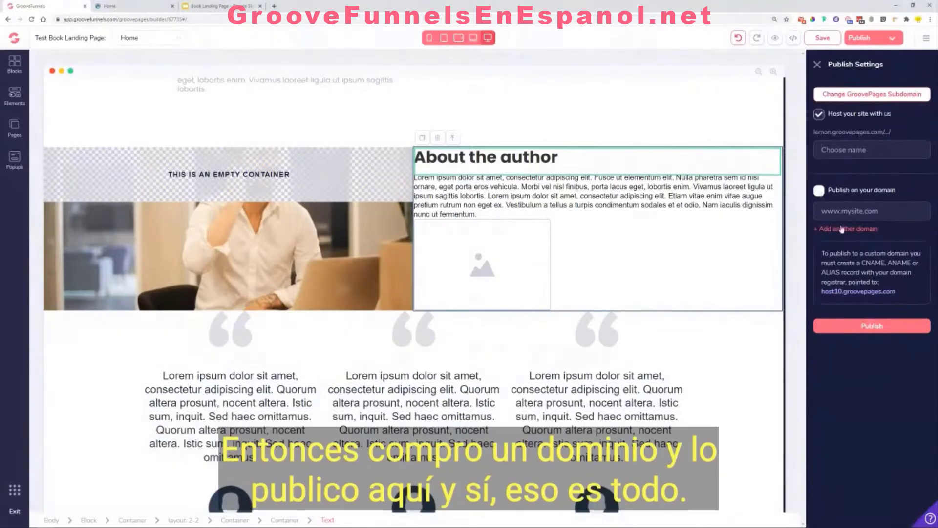
{"action": "left_click", "coordinate": [819, 191]}
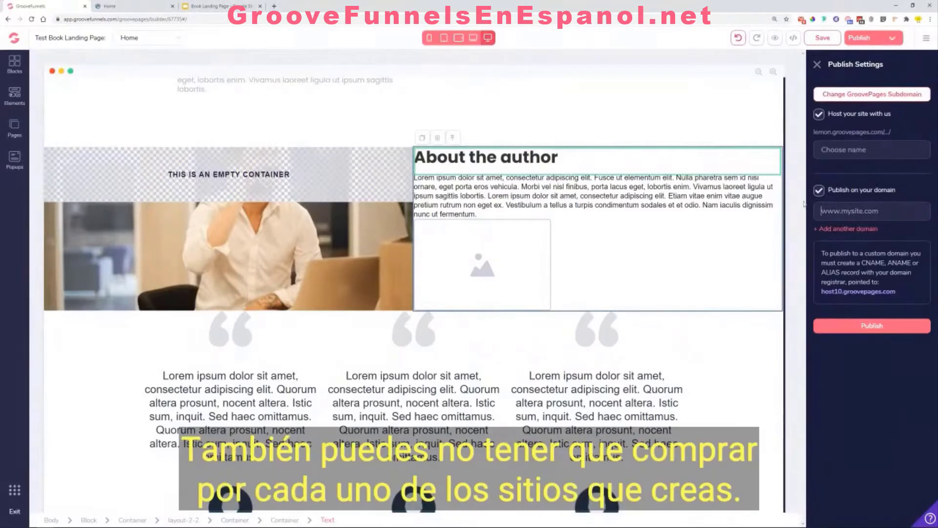
{"action": "left_click", "coordinate": [831, 193]}
{"action": "left_click", "coordinate": [819, 114]}
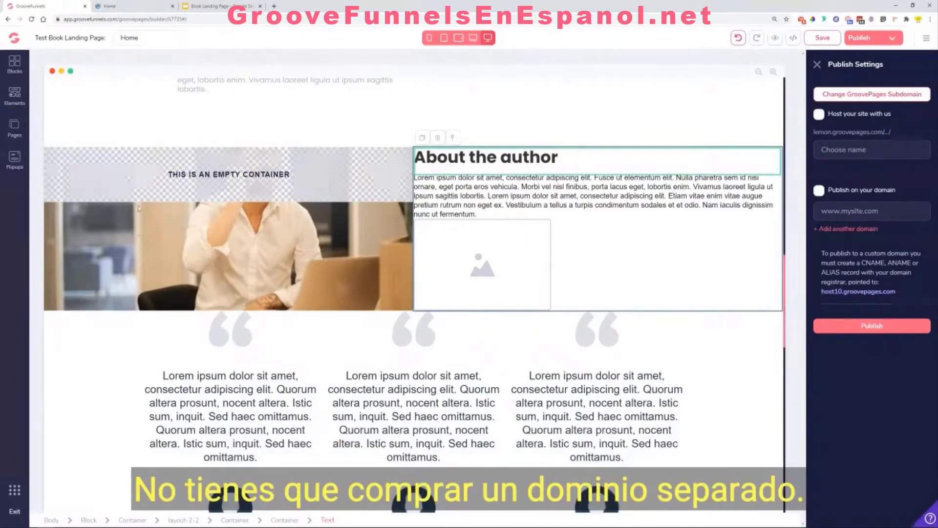
{"action": "left_click", "coordinate": [820, 114]}
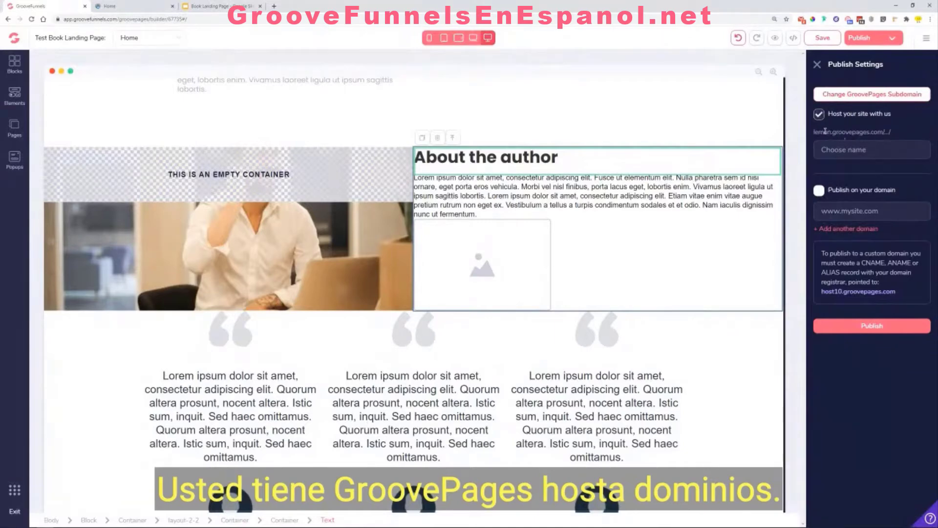
Step: Check the current GroovePages subdomain in its change dialog and in the hosted address without altering it
{"action": "left_click", "coordinate": [865, 95]}
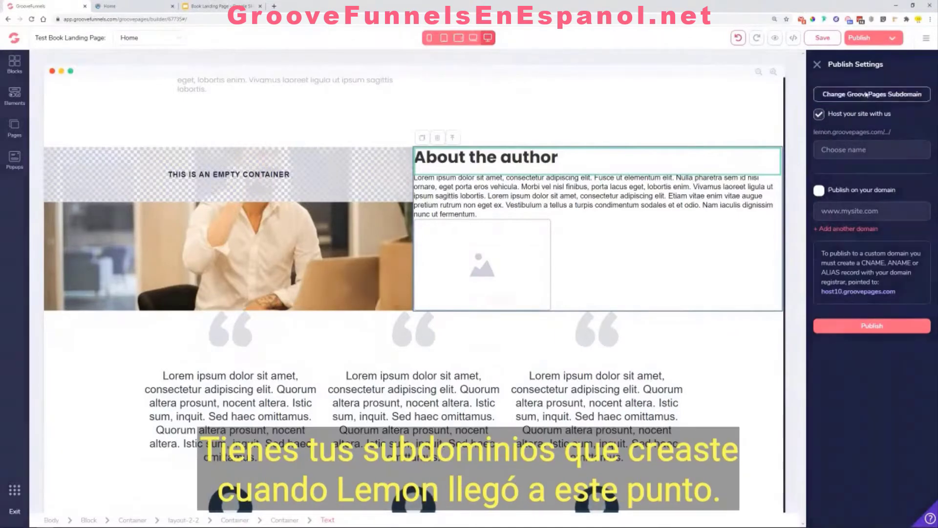
{"action": "left_click", "coordinate": [444, 303]}
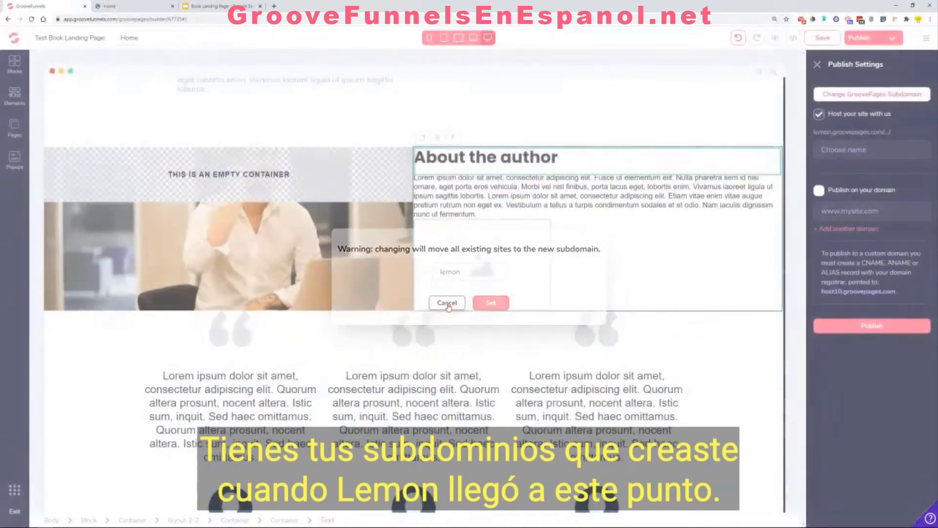
{"action": "double_click", "coordinate": [815, 132]}
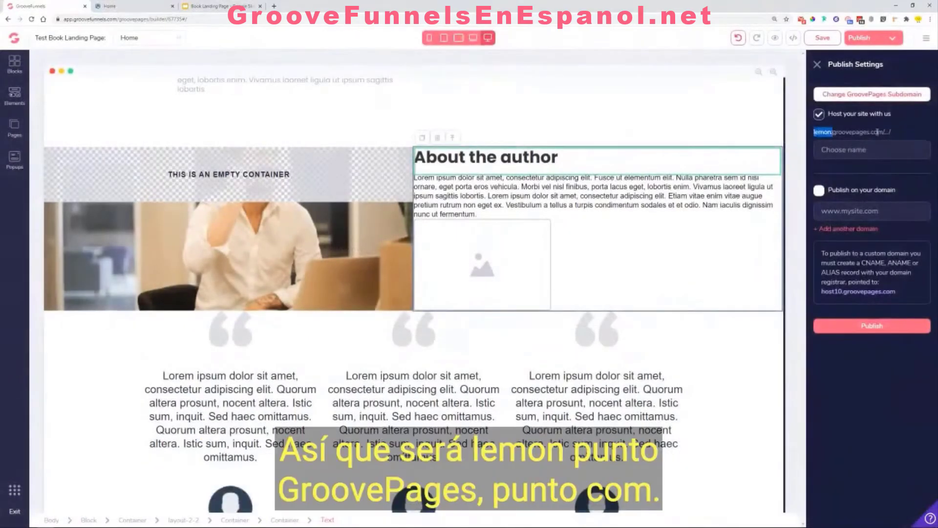
Step: Name the hosted site "booklander" and publish it
{"action": "left_click", "coordinate": [852, 153]}
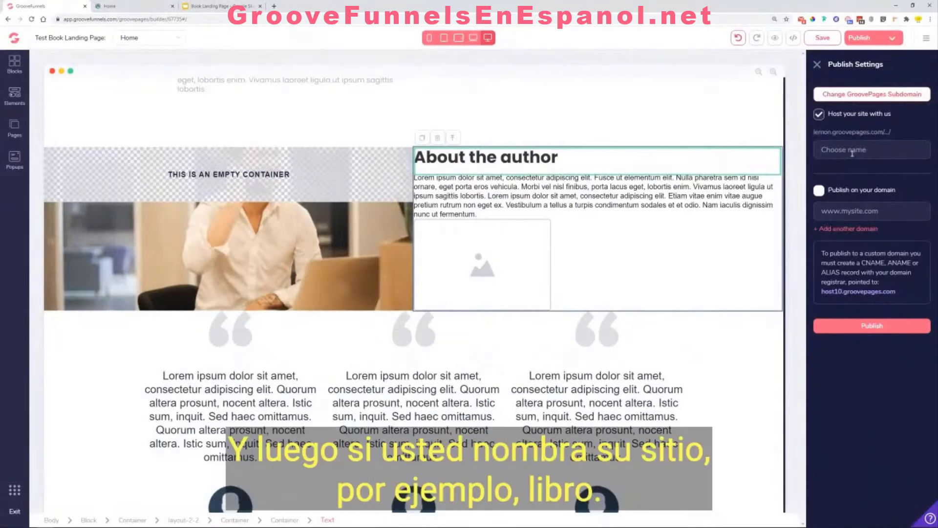
{"action": "type", "text": "booklander"}
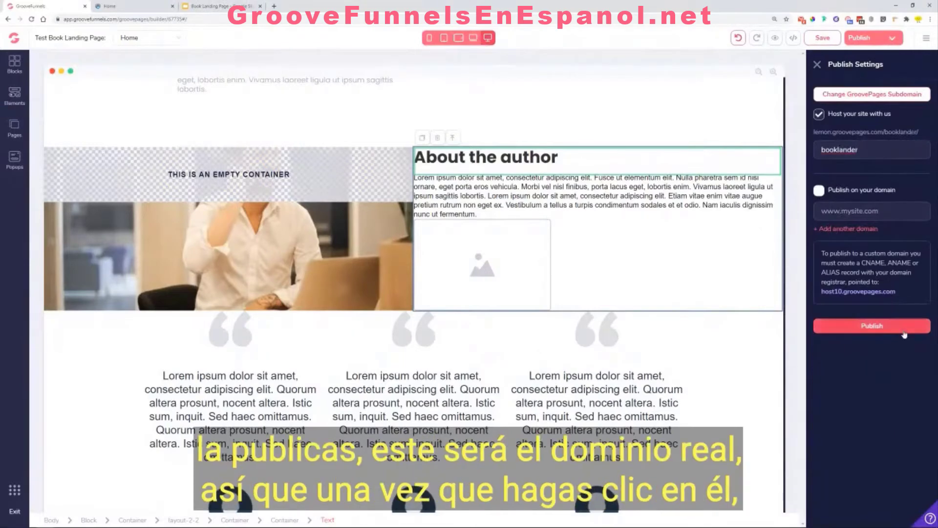
{"action": "left_click", "coordinate": [903, 332]}
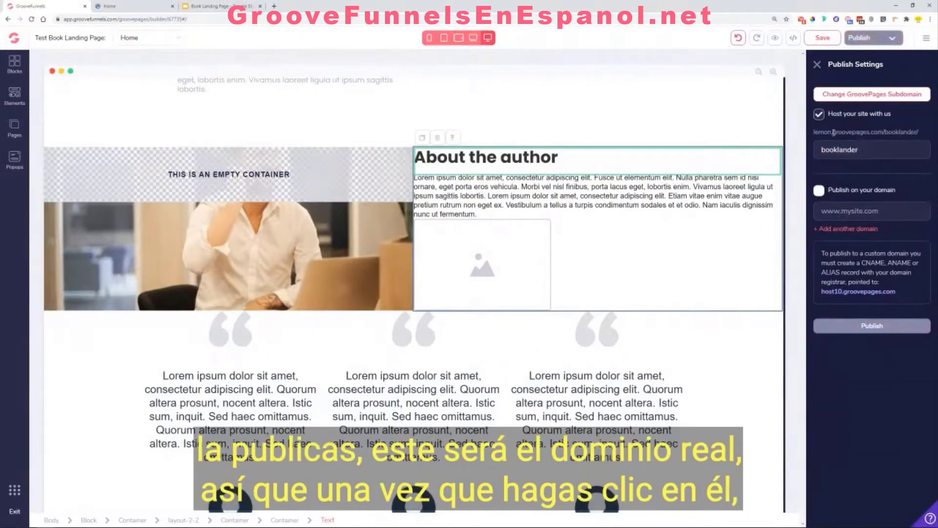
Step: Open the hosted "booklander" address in a separate browser tab to inspect it, and close that tab
{"action": "middle_click", "coordinate": [889, 137]}
{"action": "left_click", "coordinate": [123, 7]}
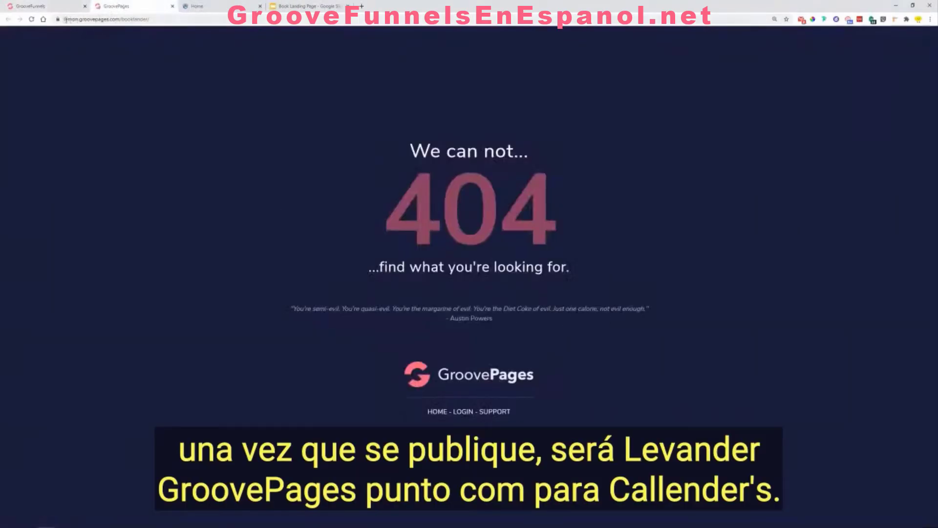
{"action": "left_click", "coordinate": [172, 6]}
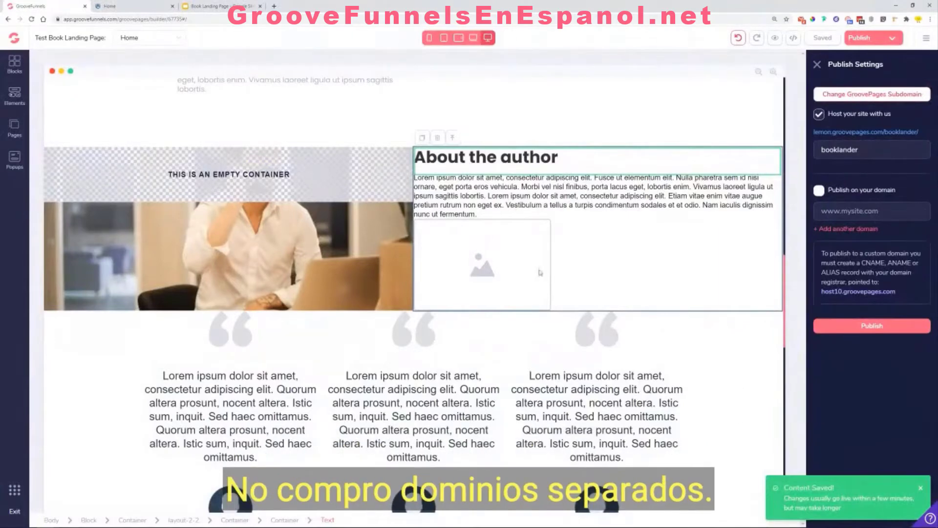
Step: Copy the biography paragraph under "About the author" from the reference preview
{"action": "left_click", "coordinate": [141, 4]}
{"action": "left_click", "coordinate": [576, 293]}
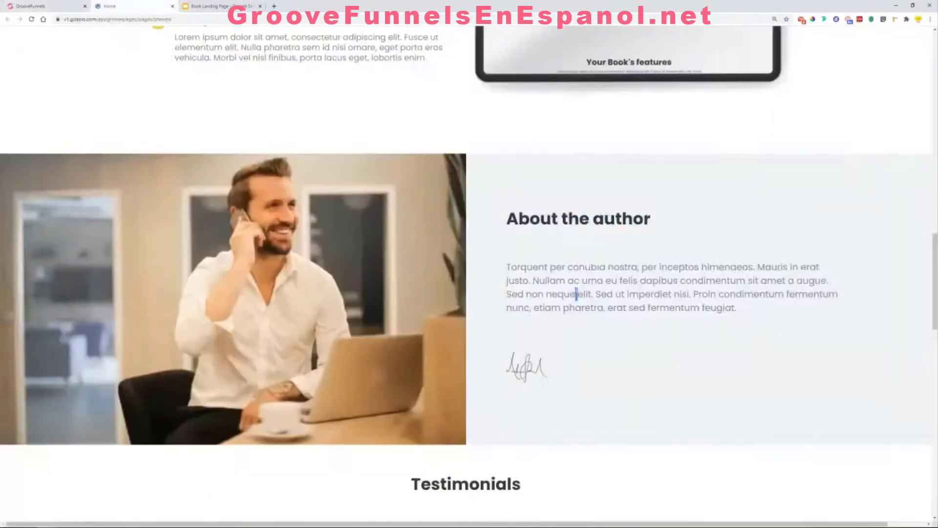
{"action": "triple_click", "coordinate": [576, 293]}
{"action": "right_click", "coordinate": [577, 294]}
{"action": "left_click", "coordinate": [591, 296]}
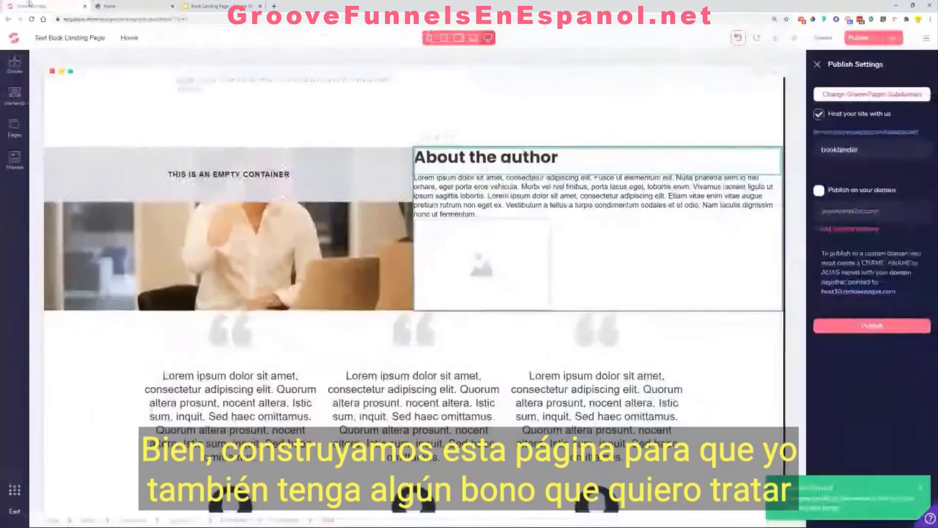
Step: Replace the placeholder paragraph under the "About the author" heading with the copied biography, and dismiss the save notification
{"action": "left_click", "coordinate": [31, 5]}
{"action": "triple_click", "coordinate": [539, 190]}
{"action": "right_click", "coordinate": [539, 191]}
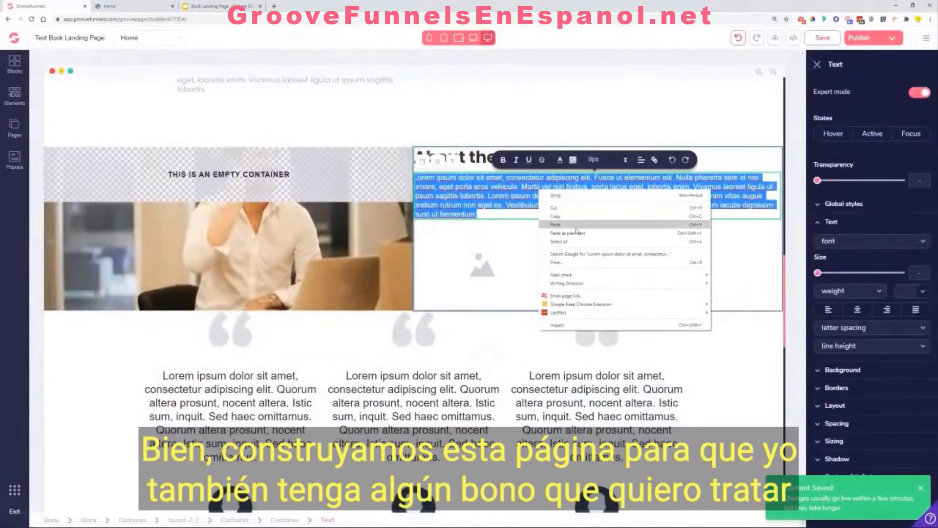
{"action": "left_click", "coordinate": [573, 229]}
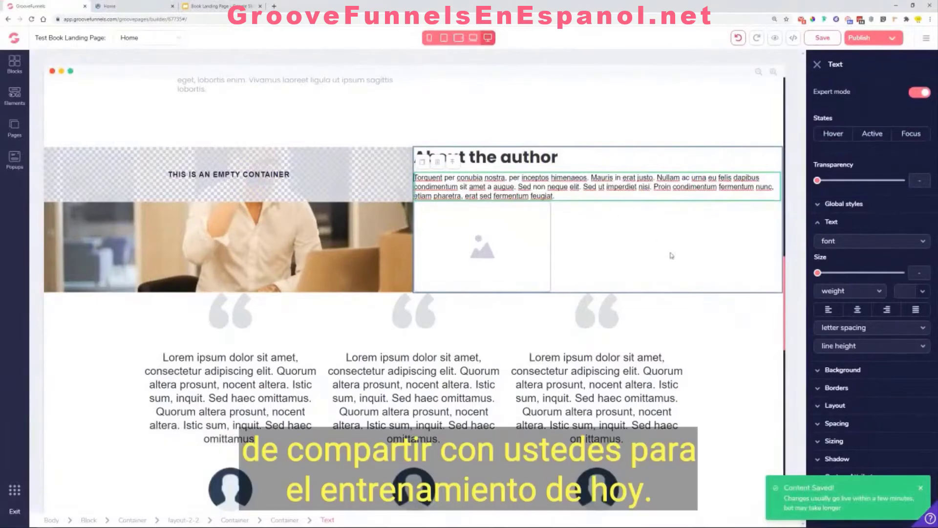
{"action": "left_click", "coordinate": [921, 488]}
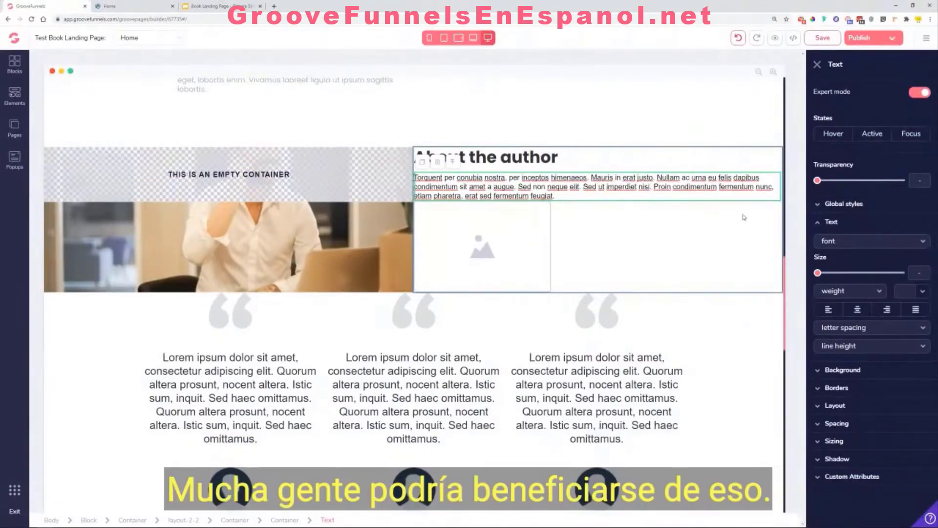
Step: Apply the "Feature Desc." global style to the author biography and left-align it
{"action": "left_click", "coordinate": [860, 241]}
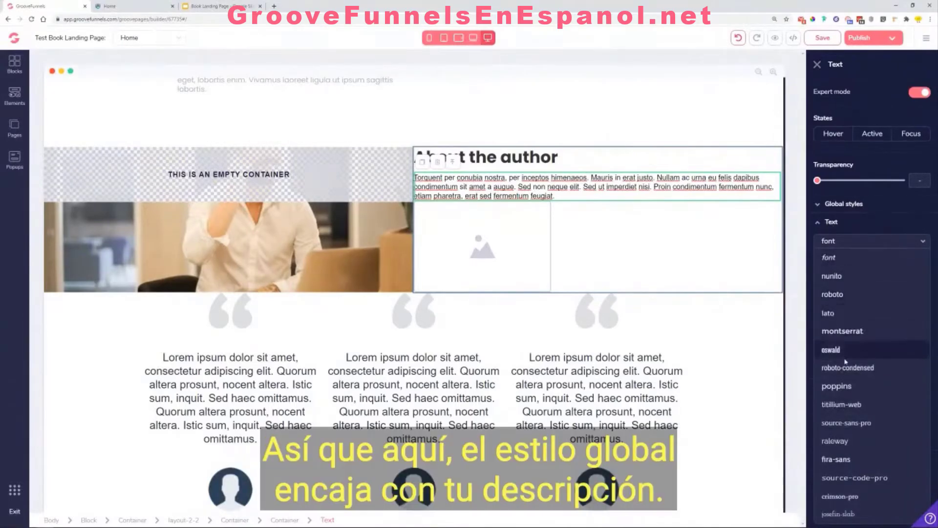
{"action": "left_click", "coordinate": [844, 204]}
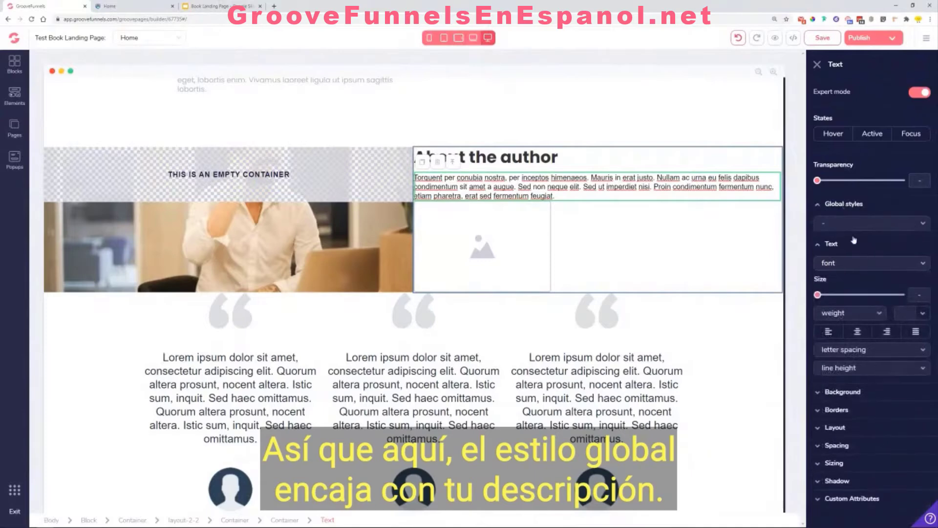
{"action": "left_click", "coordinate": [853, 223]}
{"action": "left_click", "coordinate": [853, 280]}
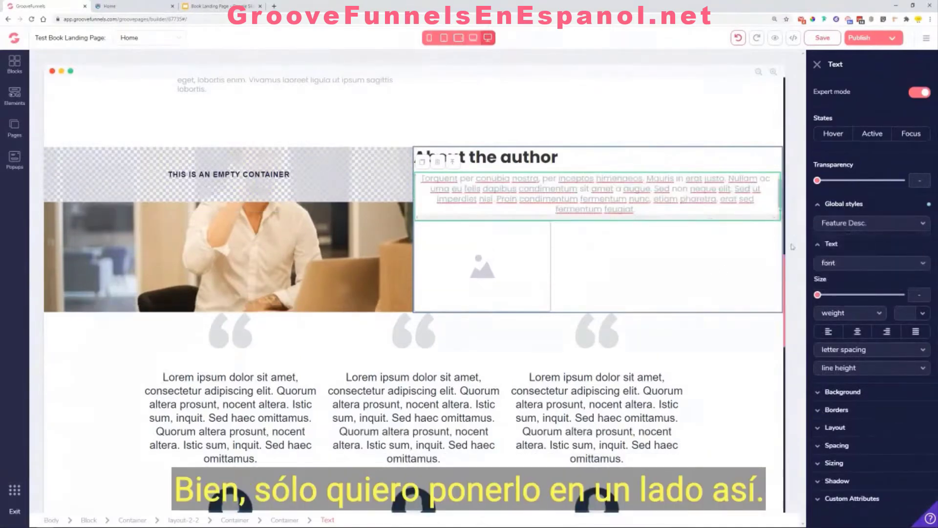
{"action": "left_click", "coordinate": [829, 336]}
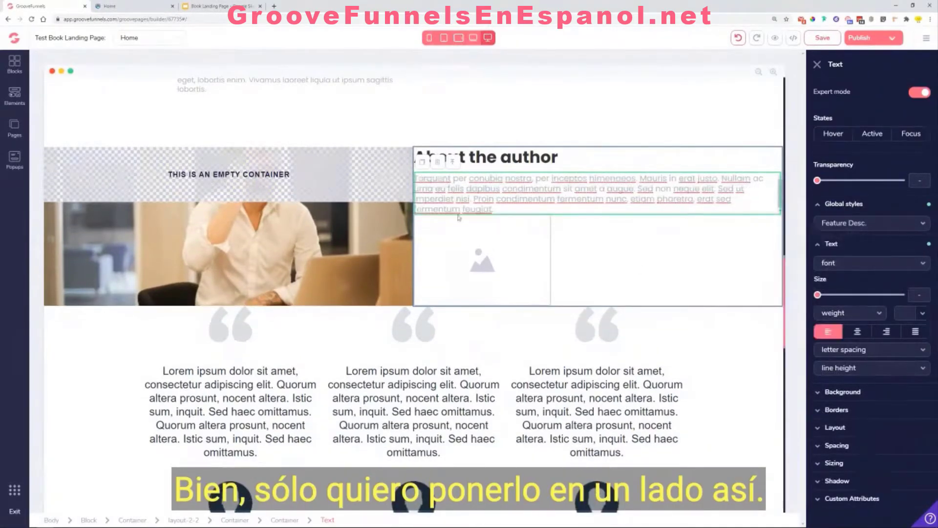
Step: Fill the image placeholder below the author biography with the signature picture from the image library
{"action": "left_click", "coordinate": [477, 254]}
{"action": "left_click", "coordinate": [862, 92]}
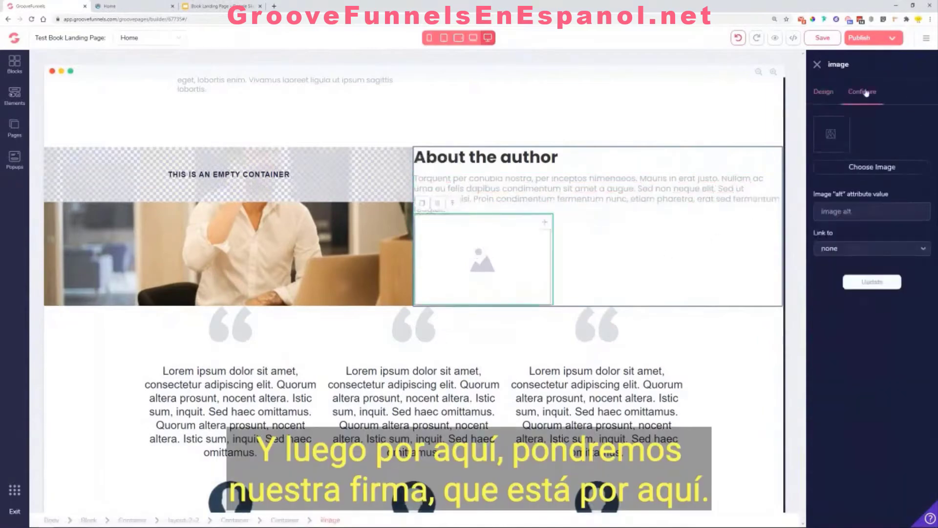
{"action": "left_click", "coordinate": [843, 171]}
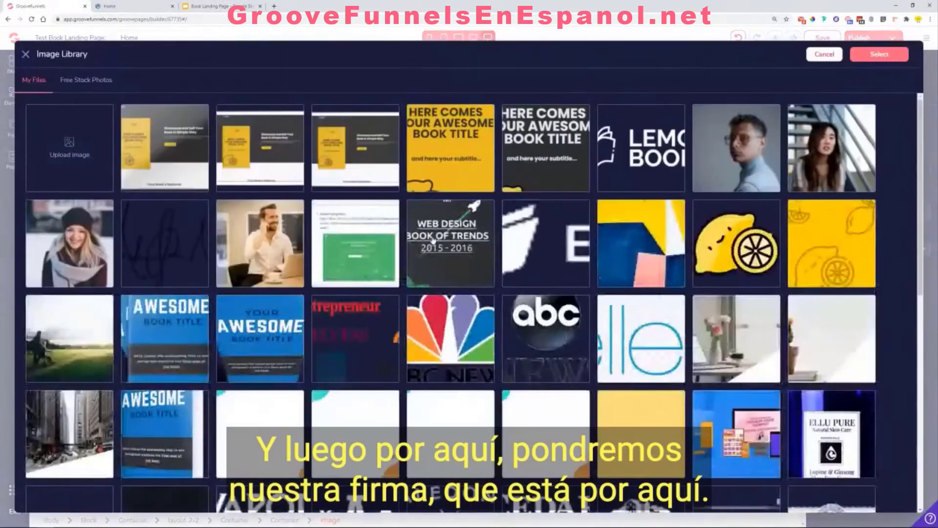
{"action": "left_click", "coordinate": [179, 230]}
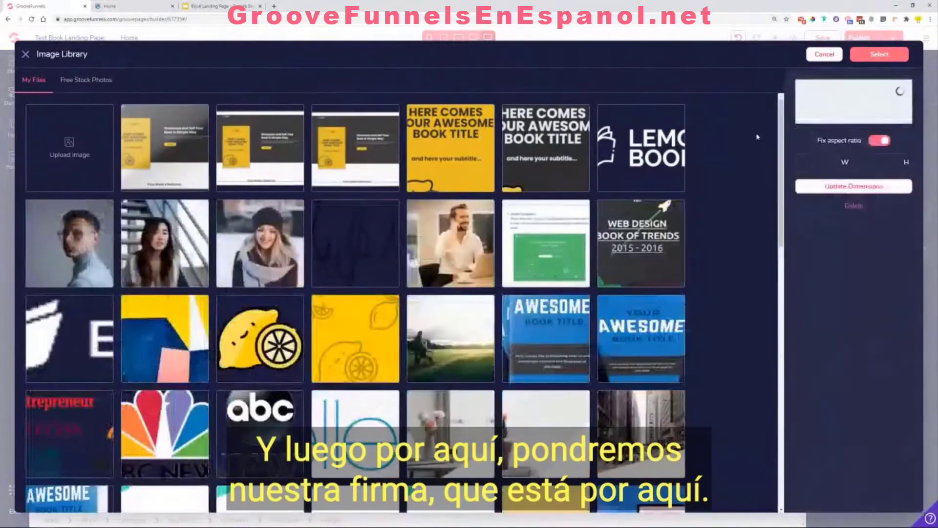
{"action": "left_click", "coordinate": [879, 54]}
{"action": "left_click", "coordinate": [875, 285]}
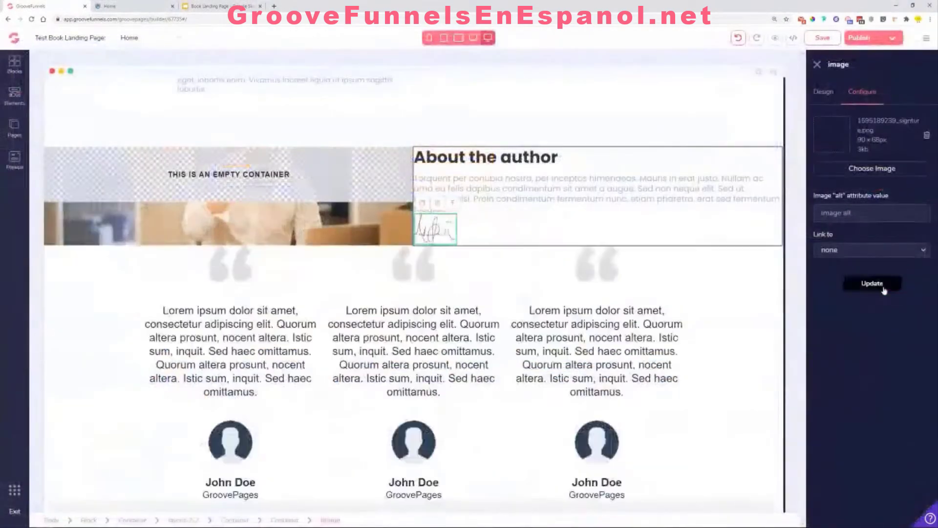
Step: Set the background of the outer container around the "About the author" content to light grey #F0F2F4
{"action": "left_click", "coordinate": [573, 238]}
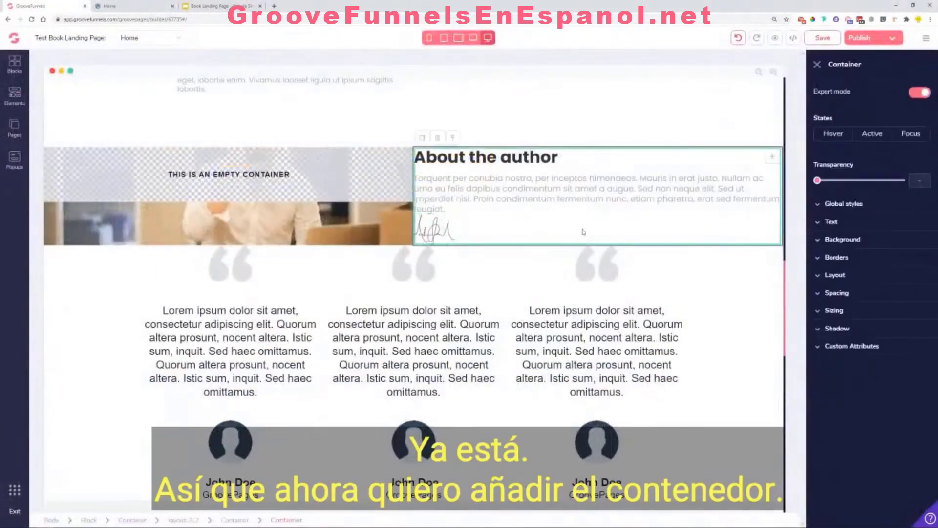
{"action": "left_click", "coordinate": [237, 520]}
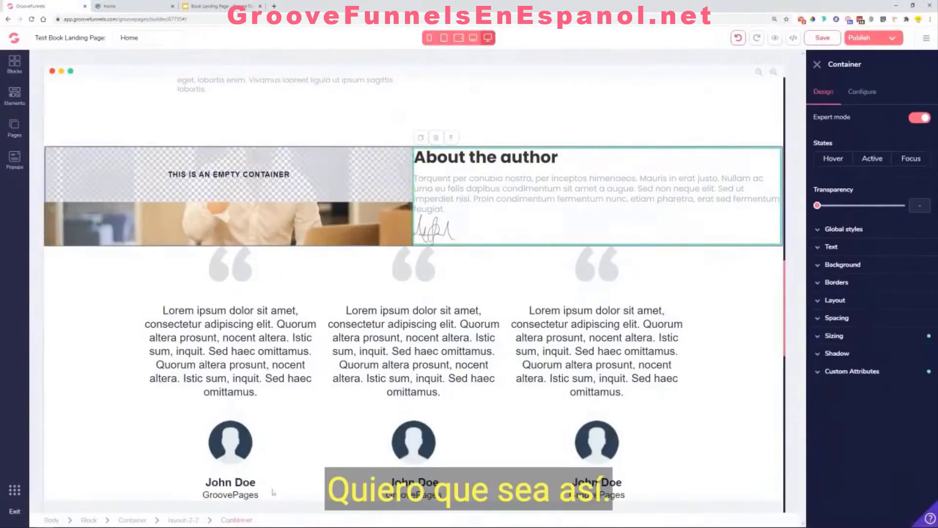
{"action": "left_click", "coordinate": [858, 266]}
{"action": "left_click", "coordinate": [904, 286]}
{"action": "mouse_move", "coordinate": [872, 336]}
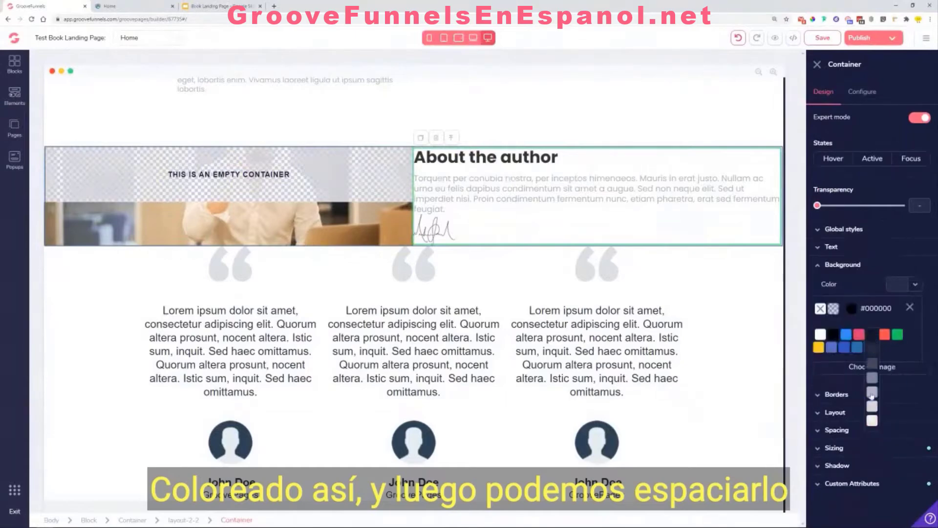
{"action": "left_click", "coordinate": [873, 422]}
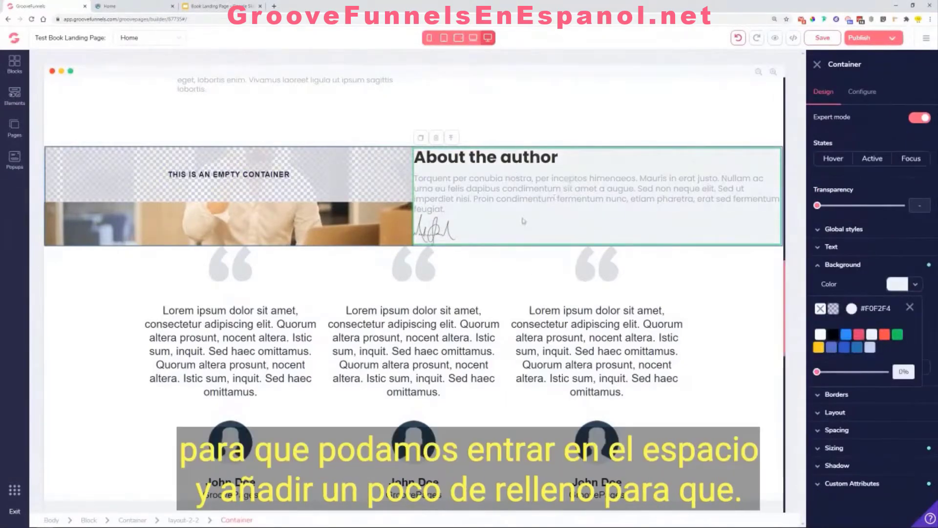
Step: Pad the "About the author" container with 6rem above and below and 3rem on its left side
{"action": "left_click", "coordinate": [861, 430]}
{"action": "scroll", "coordinate": [867, 457], "scroll_direction": "down", "scroll_amount": 2}
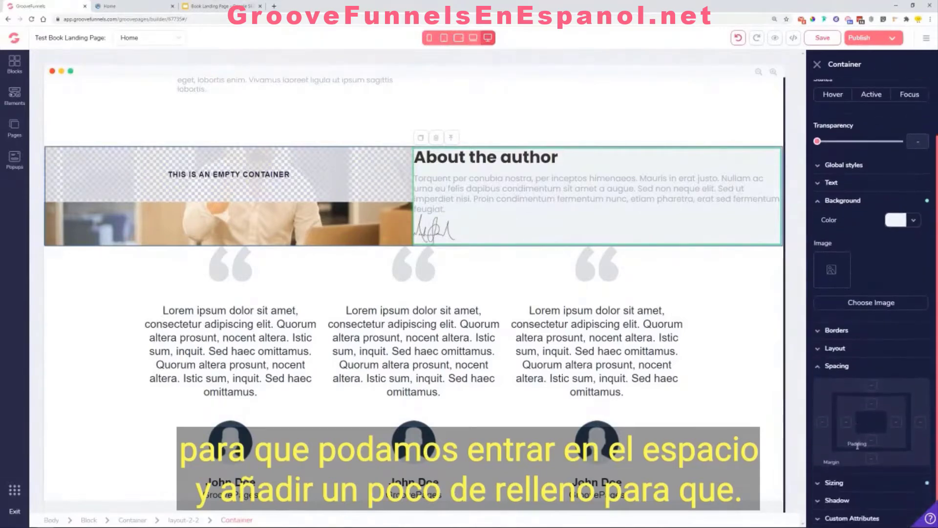
{"action": "left_click", "coordinate": [868, 403]}
{"action": "left_click_drag", "start_coordinate": [815, 483], "coordinate": [897, 498]}
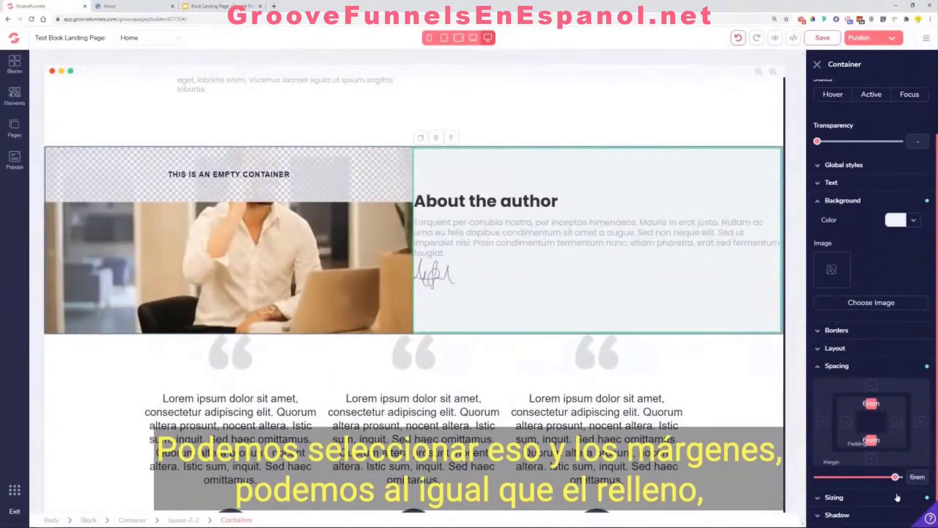
{"action": "left_click", "coordinate": [872, 441]}
{"action": "left_click", "coordinate": [822, 422]}
{"action": "left_click_drag", "start_coordinate": [818, 478], "coordinate": [876, 486]}
{"action": "left_click", "coordinate": [847, 422]}
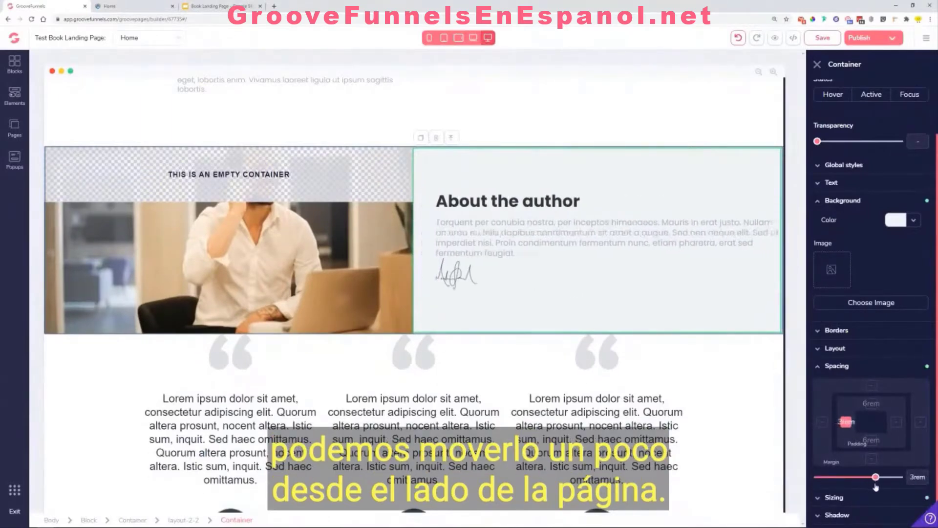
Step: Give the author biography paragraph 8rem of right padding and deselect it
{"action": "left_click", "coordinate": [755, 237]}
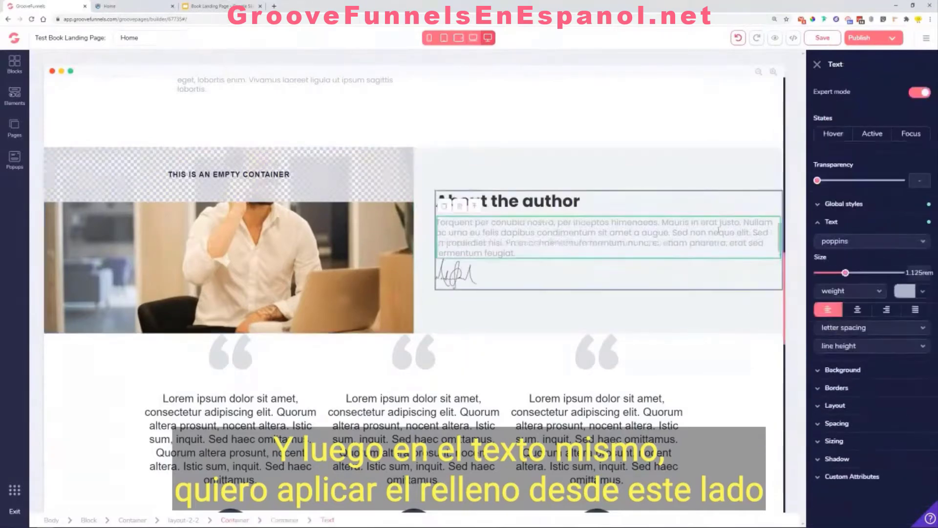
{"action": "left_click", "coordinate": [851, 424]}
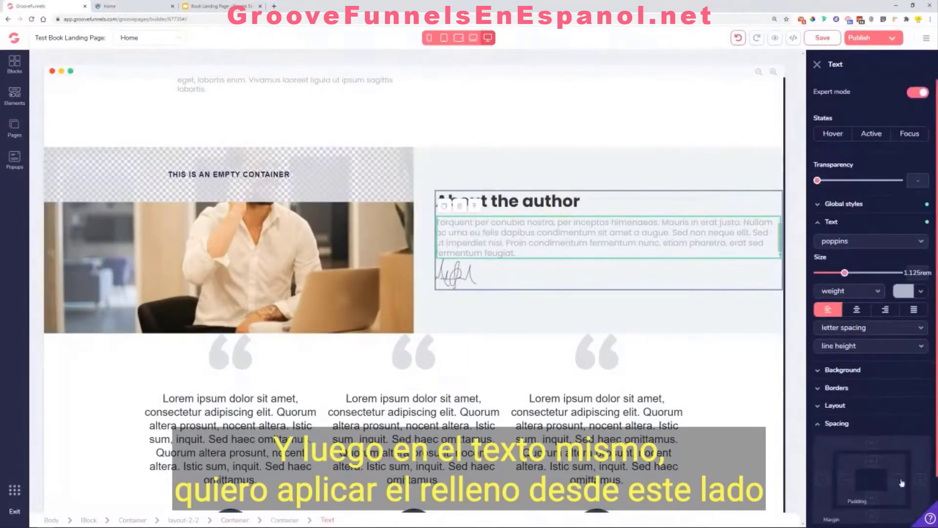
{"action": "left_click", "coordinate": [898, 481]}
{"action": "scroll", "coordinate": [849, 469], "scroll_direction": "down", "scroll_amount": 2}
{"action": "left_click_drag", "start_coordinate": [816, 462], "coordinate": [906, 469]}
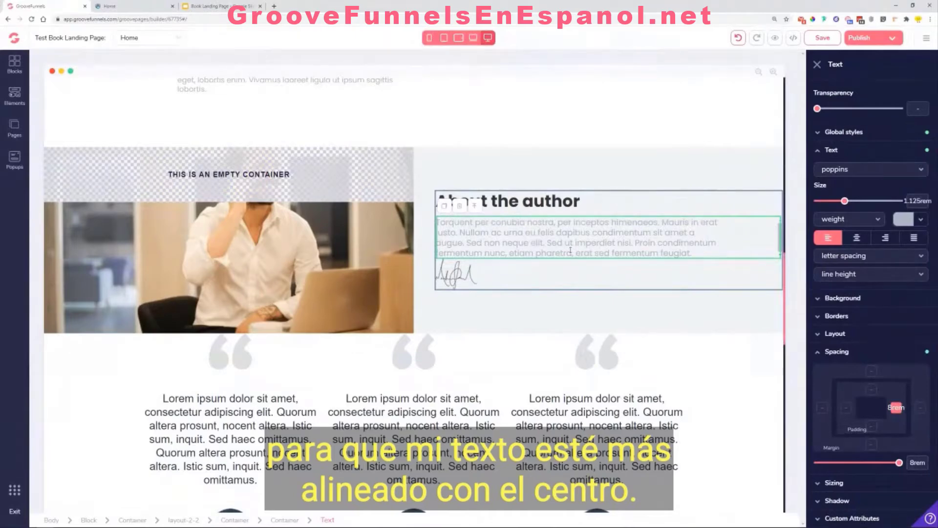
{"action": "left_click", "coordinate": [502, 111]}
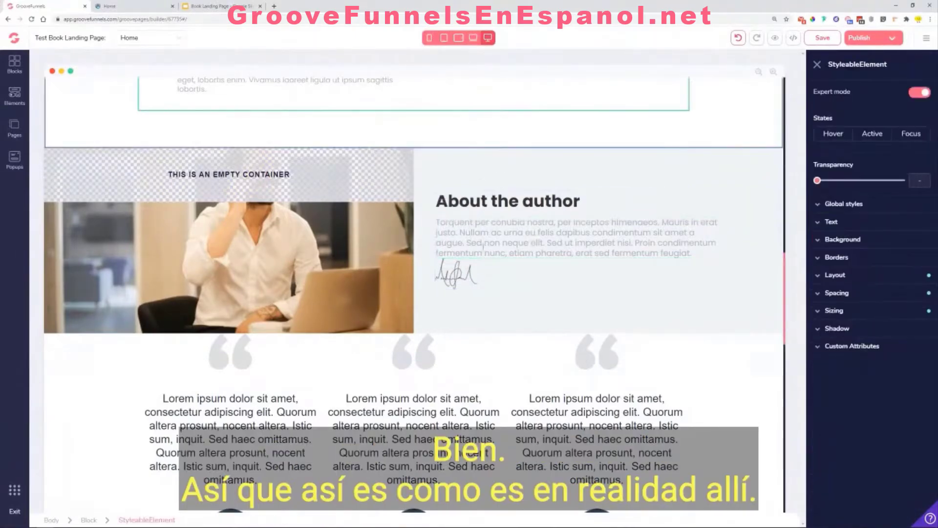
Step: Switch to the reference preview and copy the "Testimonials" heading above the customer quotes
{"action": "left_click", "coordinate": [140, 5]}
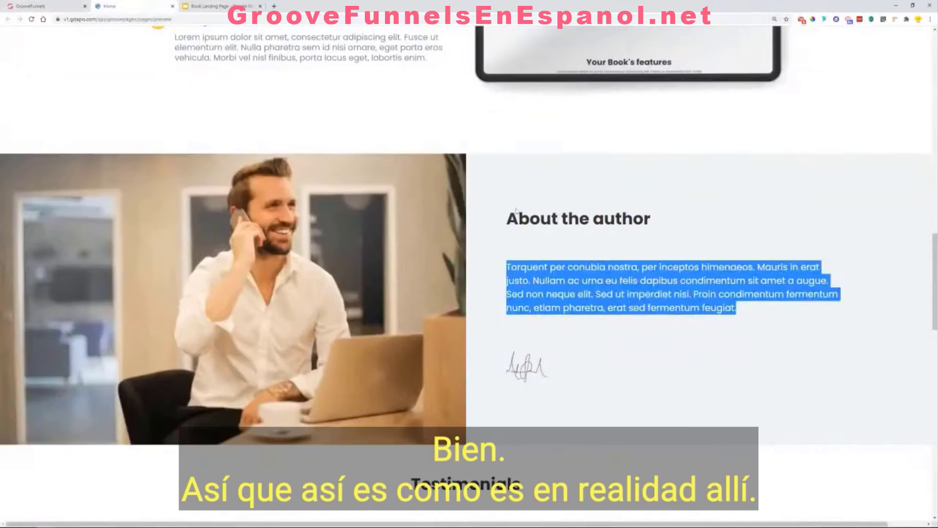
{"action": "scroll", "coordinate": [548, 336], "scroll_direction": "down", "scroll_amount": 8}
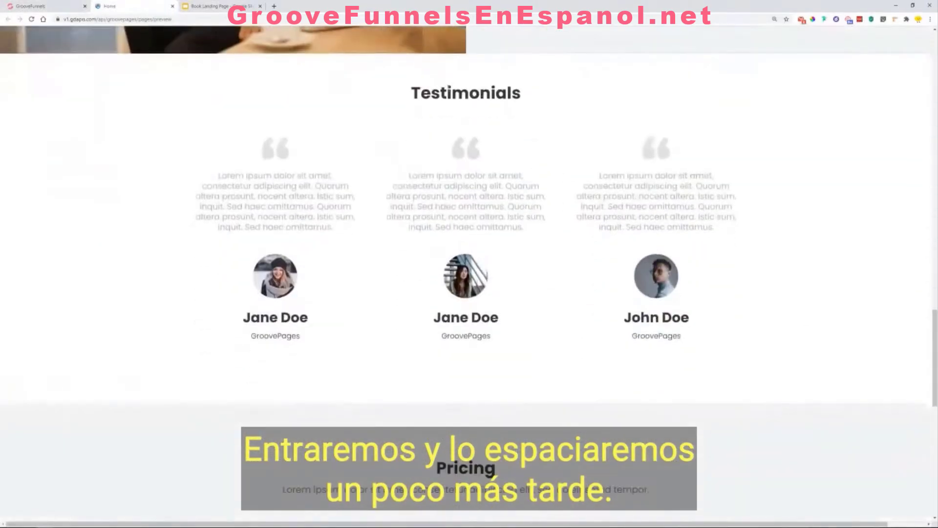
{"action": "left_click_drag", "start_coordinate": [470, 90], "coordinate": [412, 94]}
{"action": "right_click", "coordinate": [441, 95]}
{"action": "left_click", "coordinate": [460, 100]}
Step: Back in the page builder, add a container above the testimonial columns and place an H3 heading inside it
{"action": "left_click", "coordinate": [31, 6]}
{"action": "scroll", "coordinate": [457, 368], "scroll_direction": "down", "scroll_amount": 5}
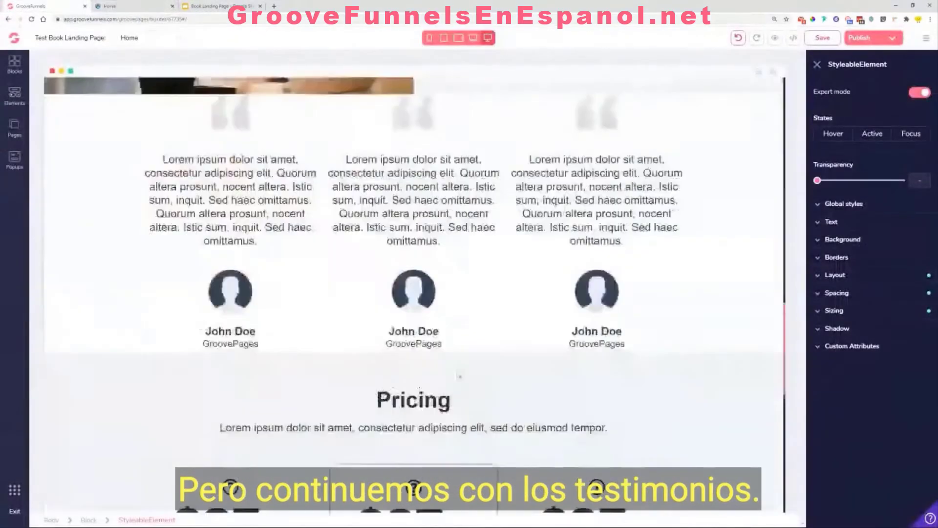
{"action": "scroll", "coordinate": [458, 367], "scroll_direction": "up", "scroll_amount": 3}
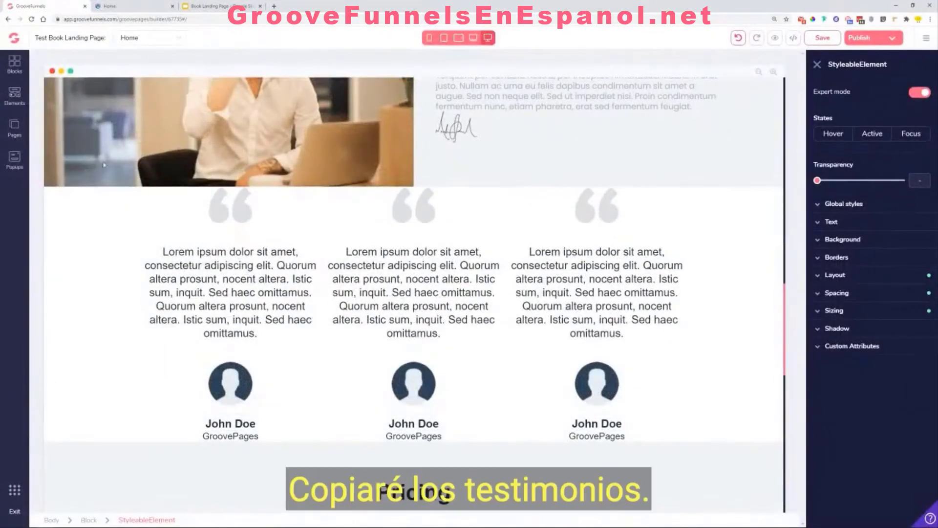
{"action": "left_click", "coordinate": [14, 95]}
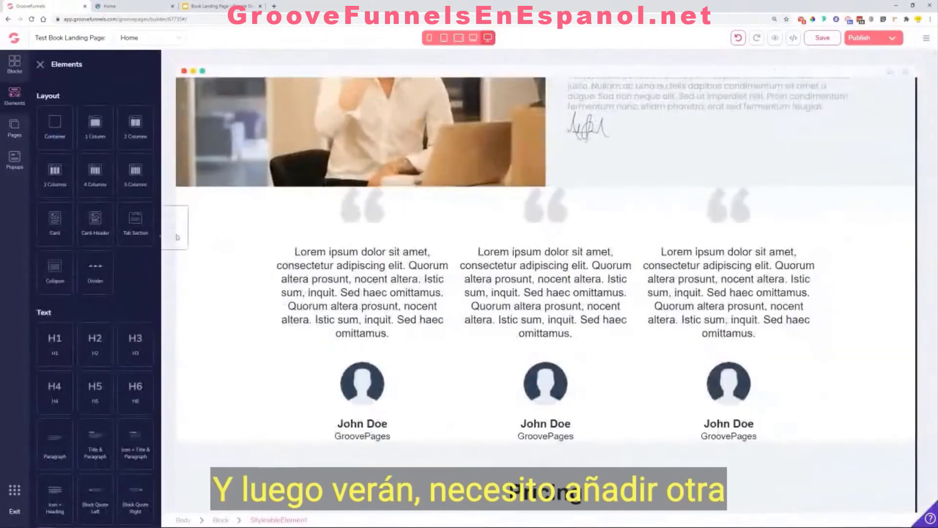
{"action": "left_click_drag", "start_coordinate": [177, 237], "coordinate": [501, 214]}
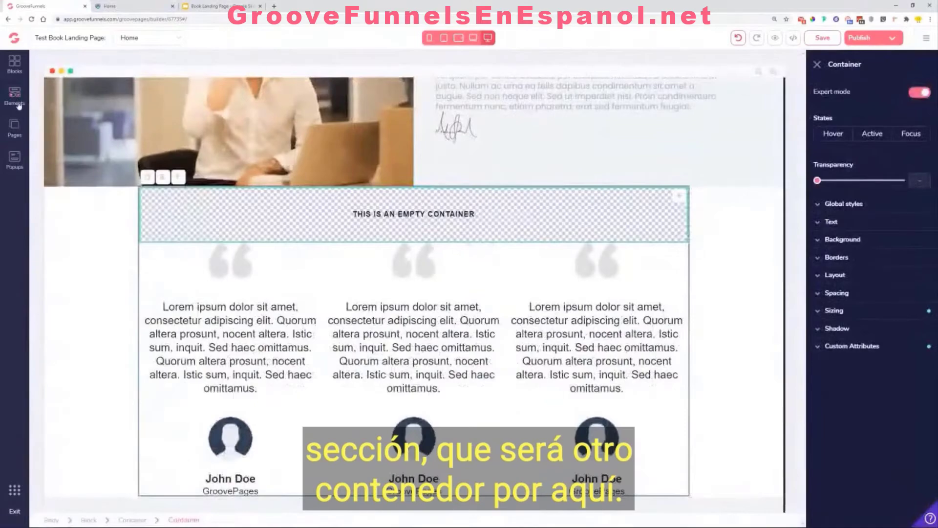
{"action": "left_click", "coordinate": [14, 98]}
{"action": "left_click_drag", "start_coordinate": [136, 342], "coordinate": [501, 214]}
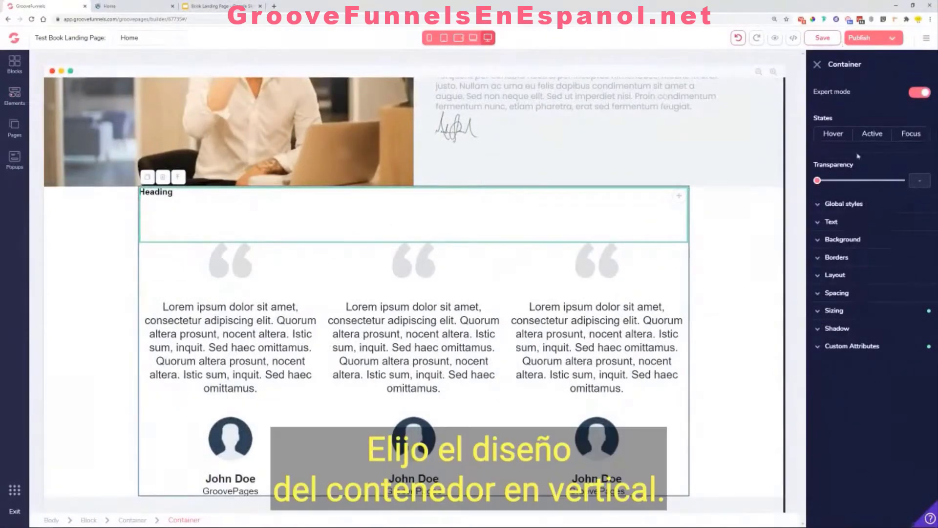
Step: Set the new heading container's layout direction to vertical, with both primary and secondary alignment centred
{"action": "left_click", "coordinate": [851, 277]}
{"action": "left_click", "coordinate": [904, 323]}
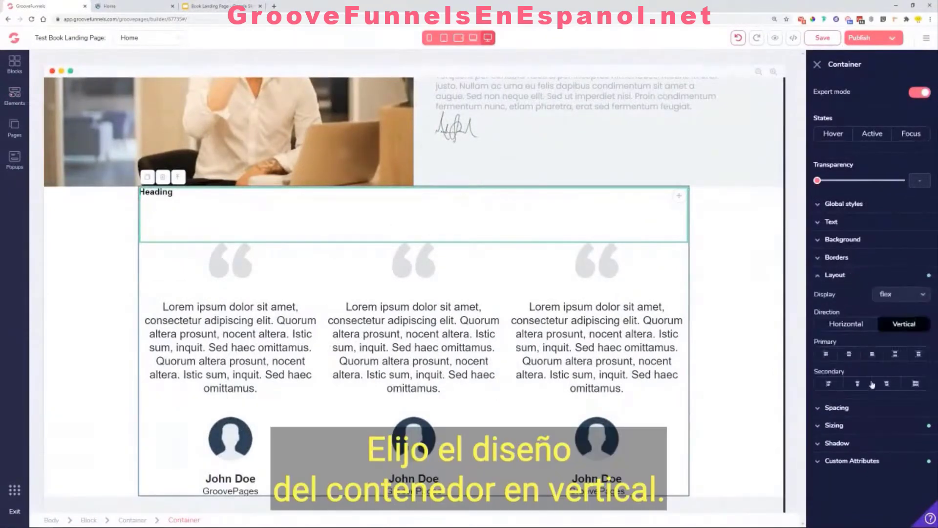
{"action": "left_click", "coordinate": [859, 385]}
{"action": "left_click", "coordinate": [848, 353]}
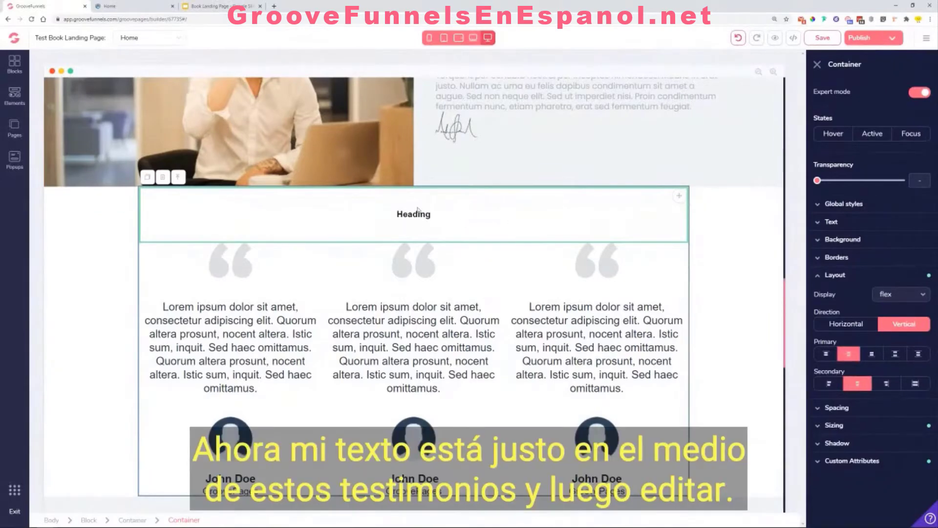
Step: Replace the placeholder heading with "Testimonials" and apply the "Feature title" global style to it
{"action": "double_click", "coordinate": [419, 215]}
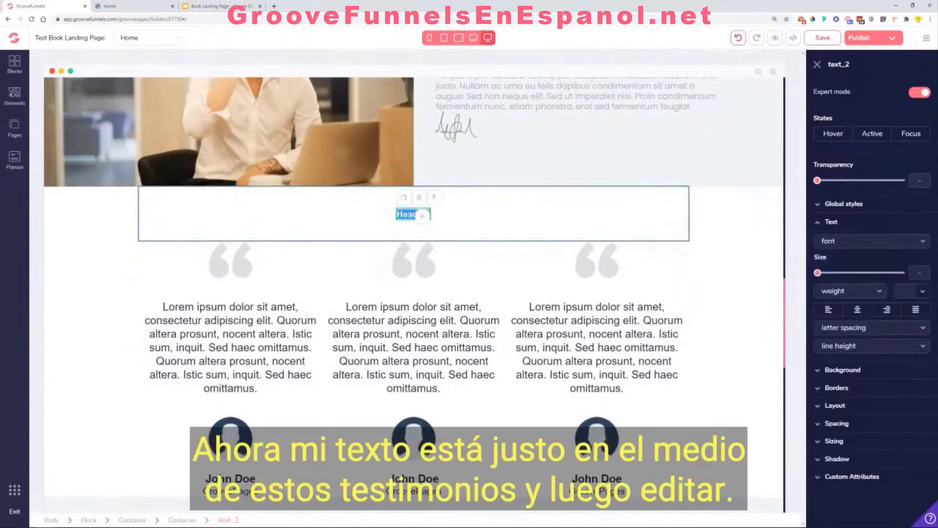
{"action": "type", "text": "Testimon"}
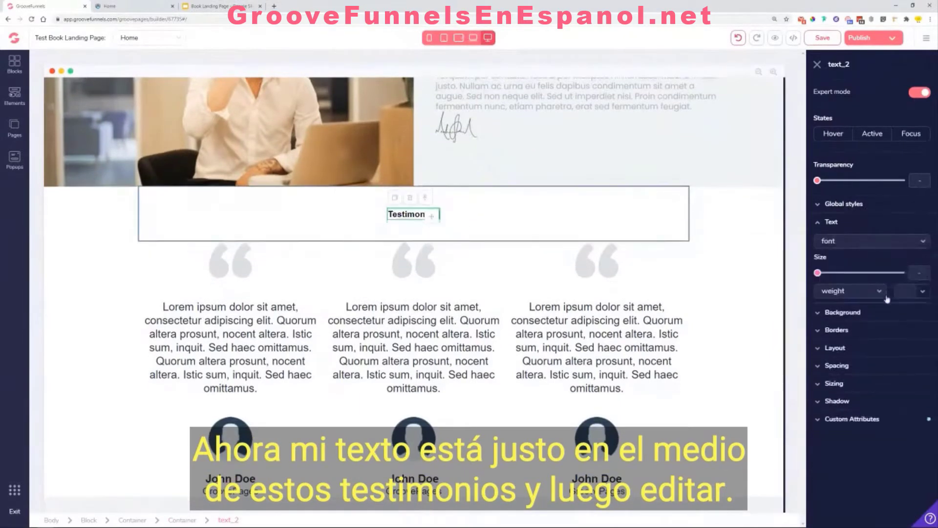
{"action": "left_click", "coordinate": [843, 204]}
{"action": "left_click", "coordinate": [870, 223]}
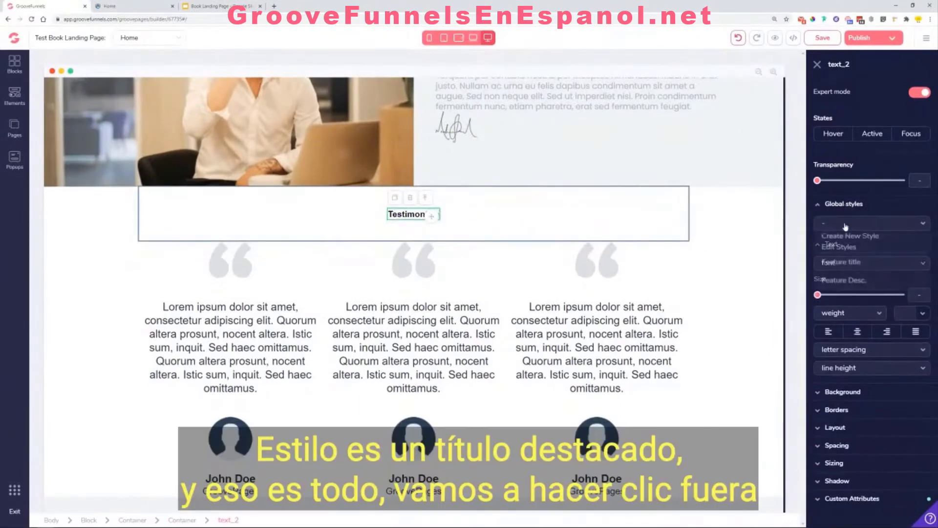
{"action": "left_click", "coordinate": [851, 263]}
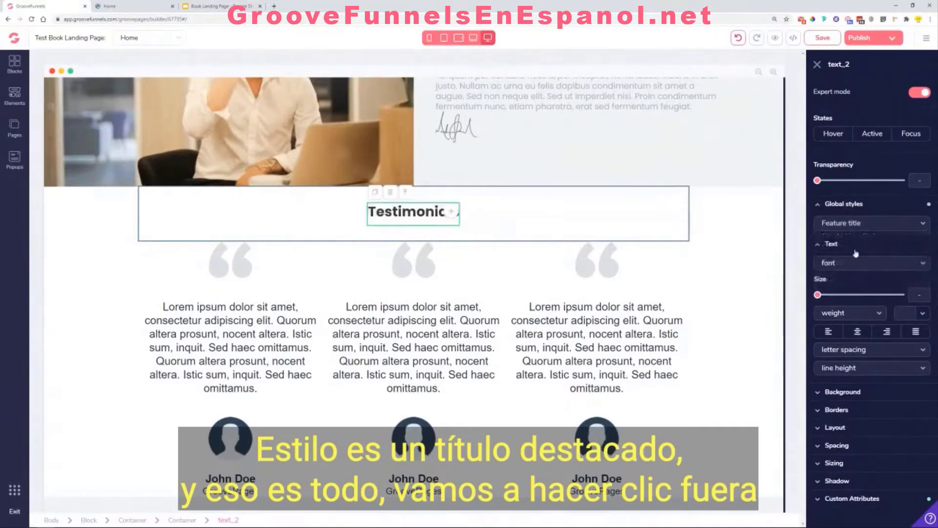
{"action": "left_click", "coordinate": [425, 232]}
Step: Increase the "Testimonials" heading's font size to 2.25rem and check its text color
{"action": "left_click", "coordinate": [422, 215]}
{"action": "left_click_drag", "start_coordinate": [867, 275], "coordinate": [874, 278]}
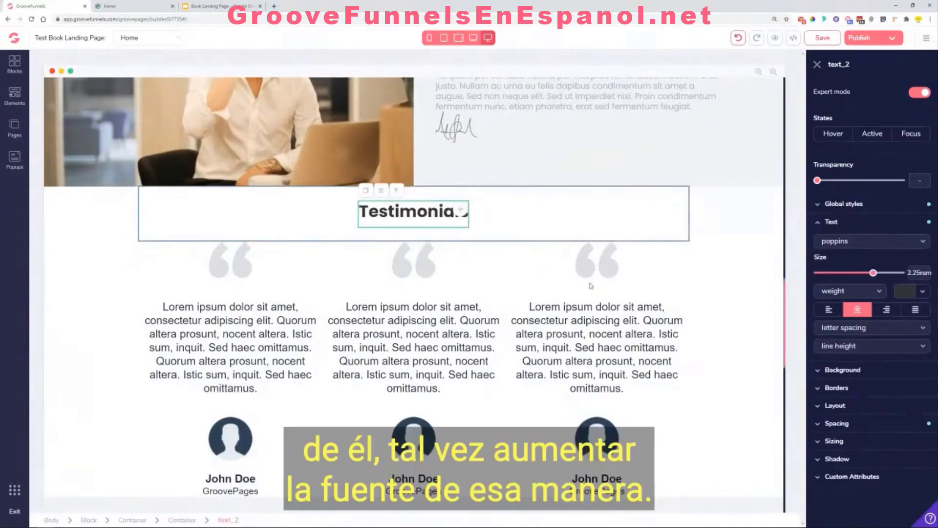
{"action": "left_click", "coordinate": [923, 292]}
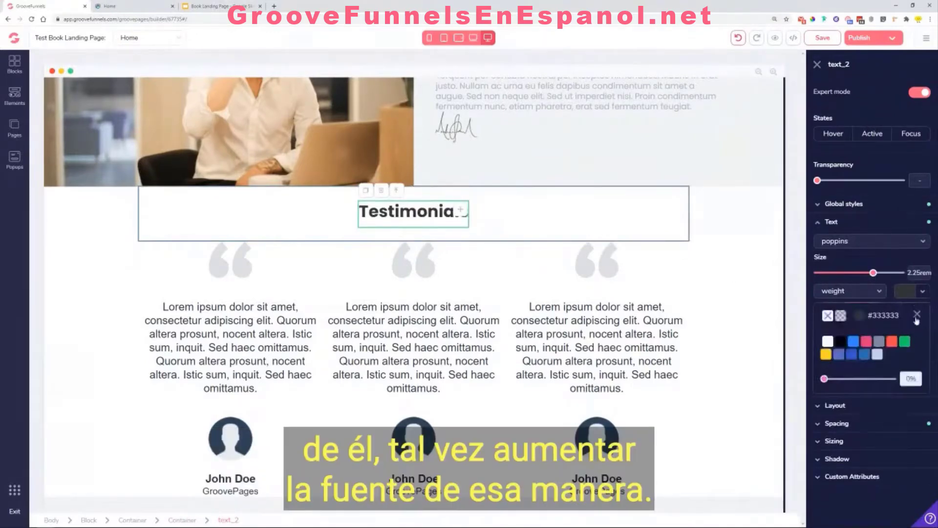
{"action": "left_click", "coordinate": [917, 316]}
Step: Add a 1px light grey #D3D8DE border on all sides of the first testimonial column
{"action": "left_click", "coordinate": [320, 286]}
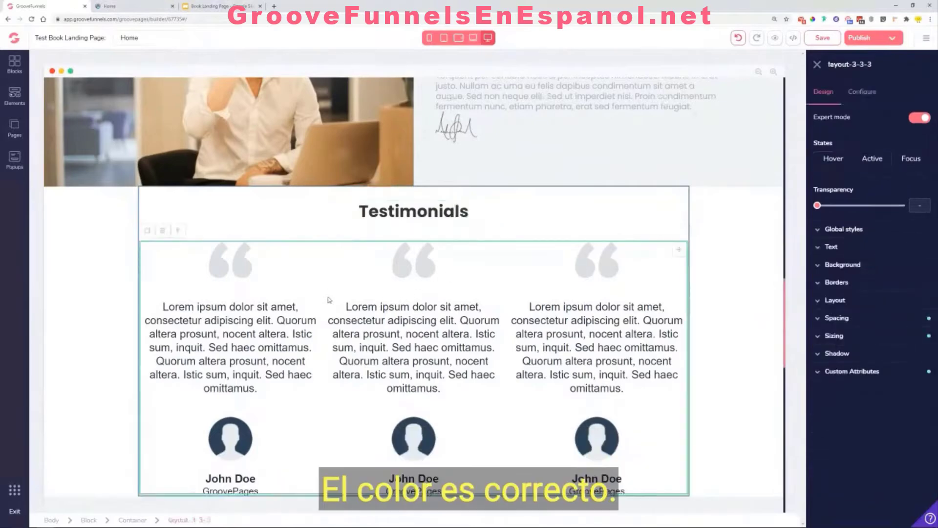
{"action": "left_click", "coordinate": [291, 273]}
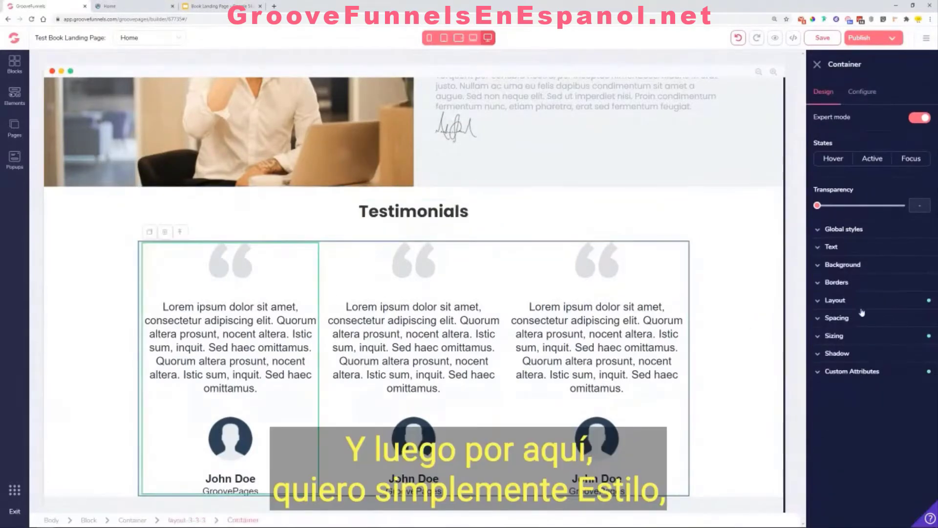
{"action": "left_click", "coordinate": [847, 283]}
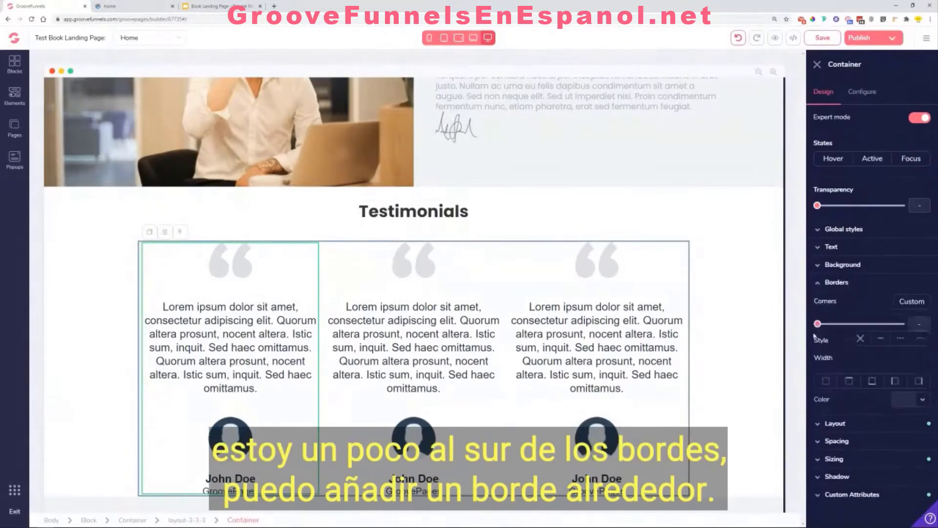
{"action": "left_click", "coordinate": [826, 381]}
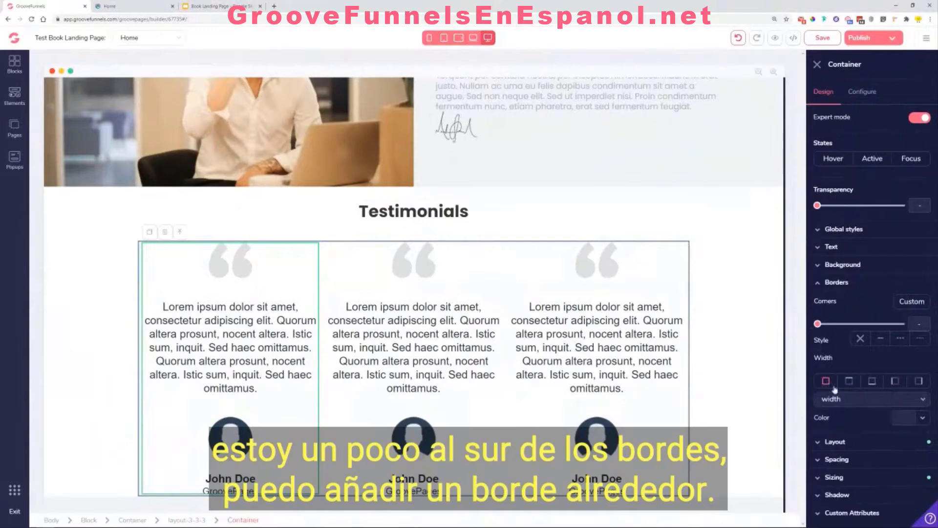
{"action": "left_click", "coordinate": [868, 400]}
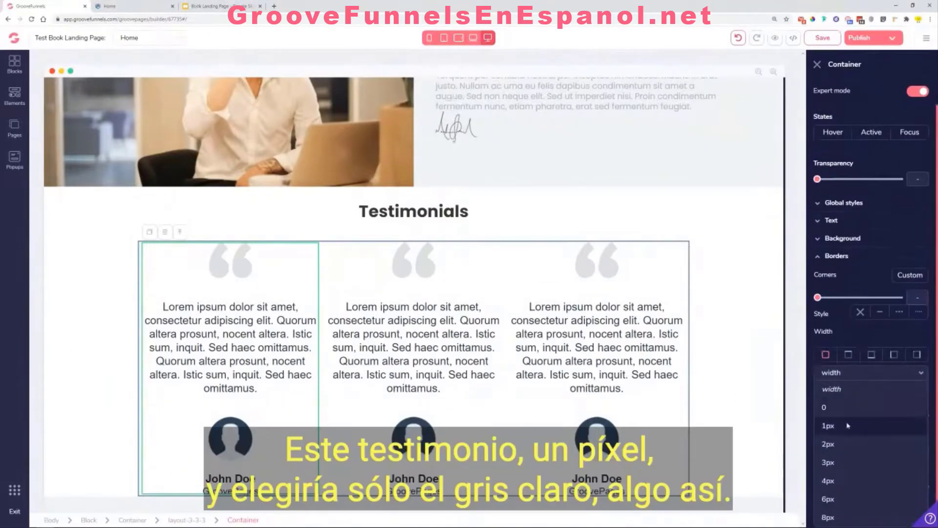
{"action": "left_click", "coordinate": [828, 425]}
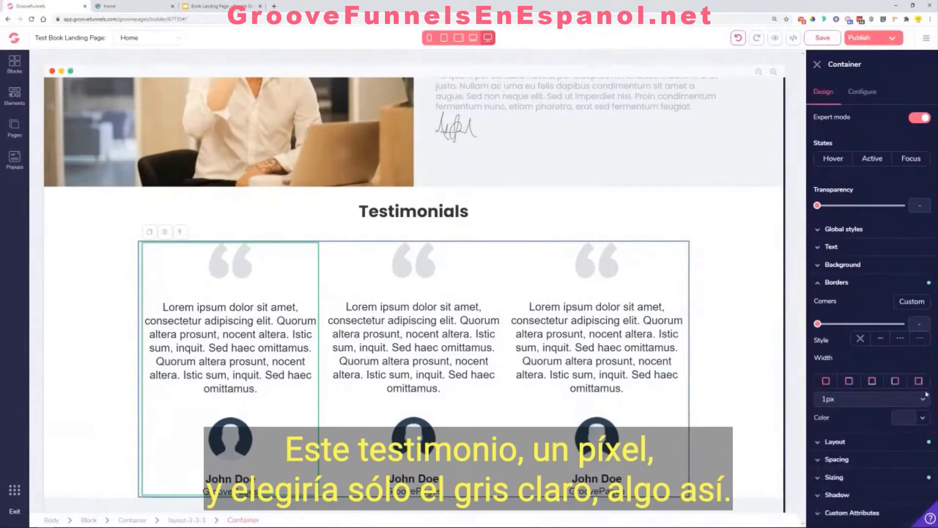
{"action": "left_click", "coordinate": [924, 418]}
{"action": "mouse_move", "coordinate": [880, 468]}
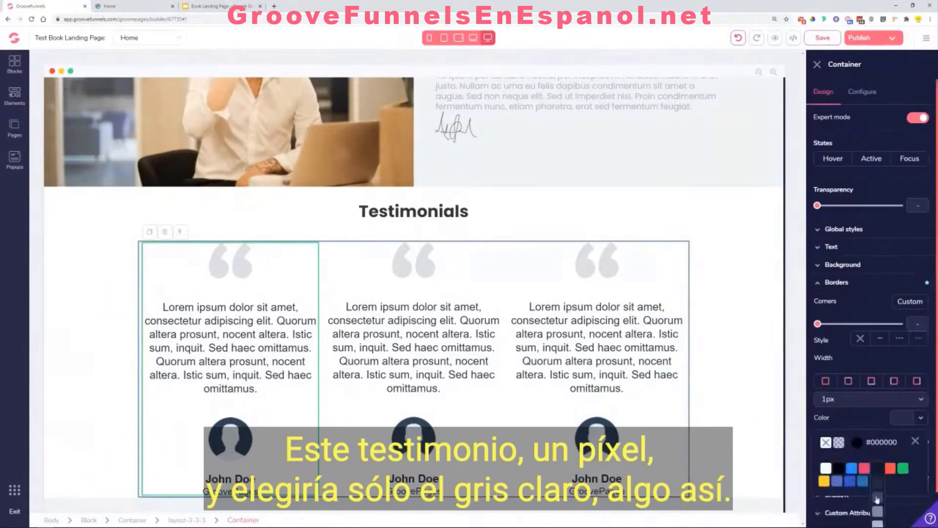
{"action": "scroll", "coordinate": [878, 501], "scroll_direction": "down", "scroll_amount": 1}
{"action": "left_click", "coordinate": [878, 506]}
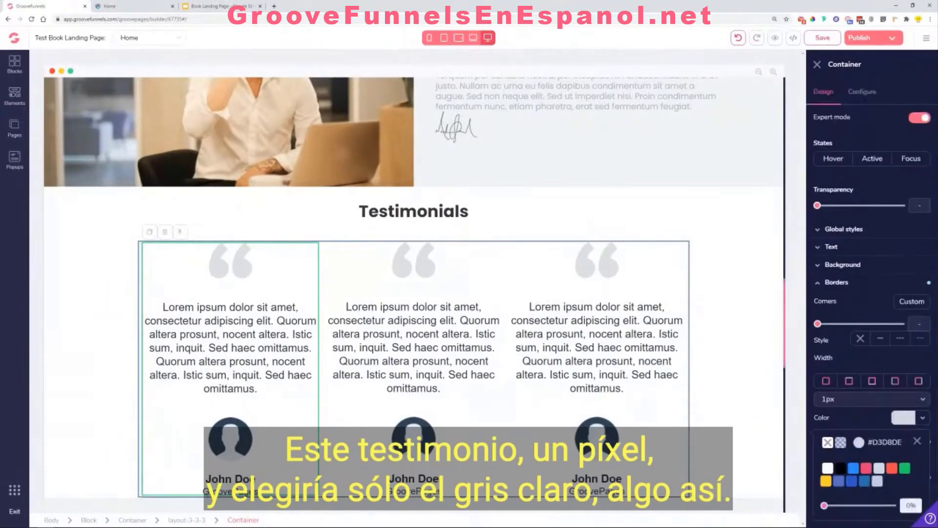
Step: Add a 1px light grey #D3D8DE border on all sides of the middle testimonial column
{"action": "left_click", "coordinate": [481, 273]}
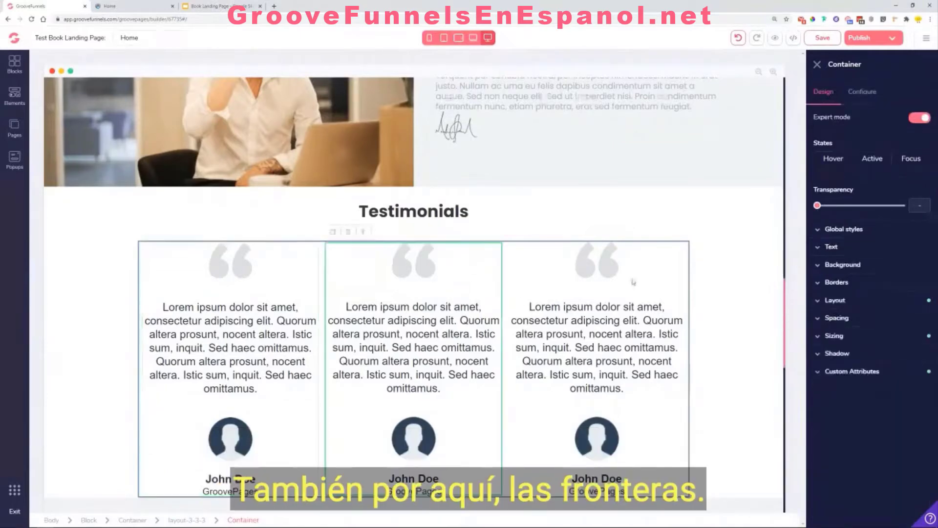
{"action": "left_click", "coordinate": [873, 284]}
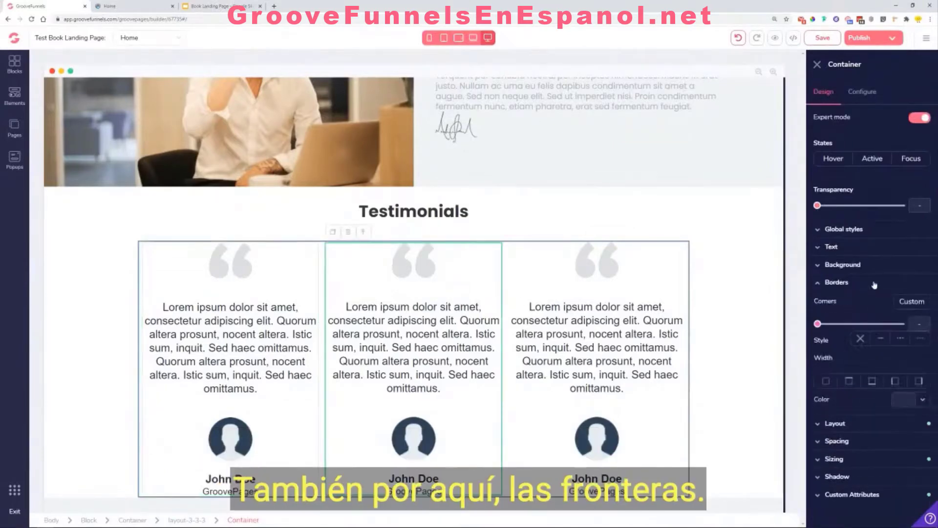
{"action": "left_click", "coordinate": [826, 382]}
{"action": "left_click", "coordinate": [919, 400]}
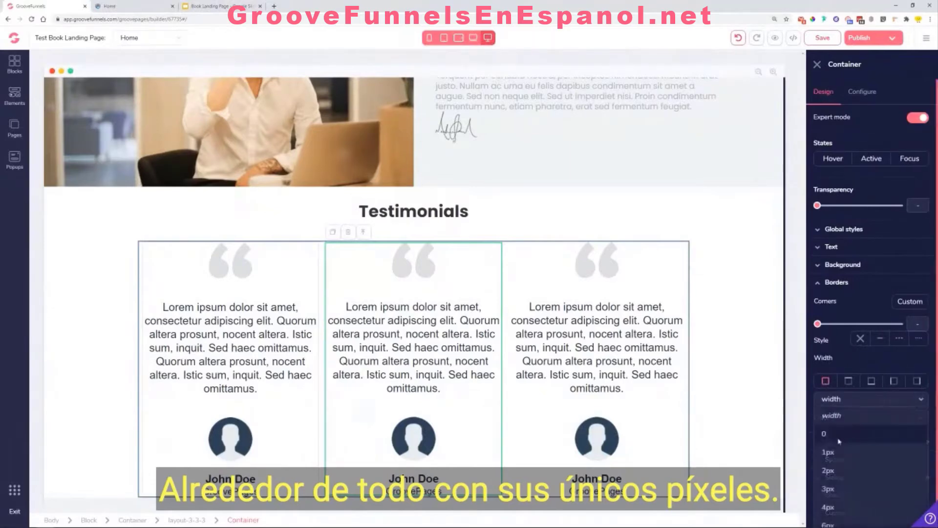
{"action": "left_click", "coordinate": [841, 428]}
{"action": "left_click", "coordinate": [907, 418]}
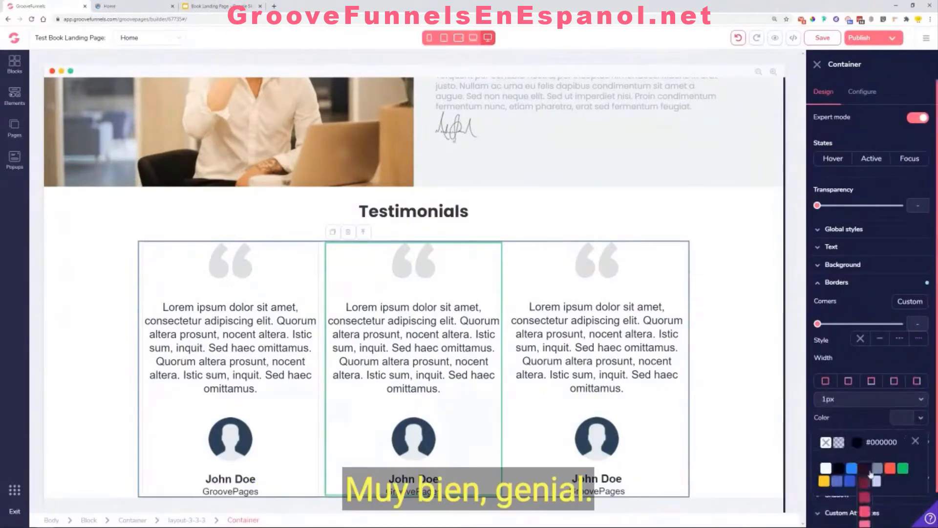
{"action": "mouse_move", "coordinate": [879, 468]}
{"action": "scroll", "coordinate": [879, 495], "scroll_direction": "down", "scroll_amount": 1}
{"action": "left_click", "coordinate": [878, 502]}
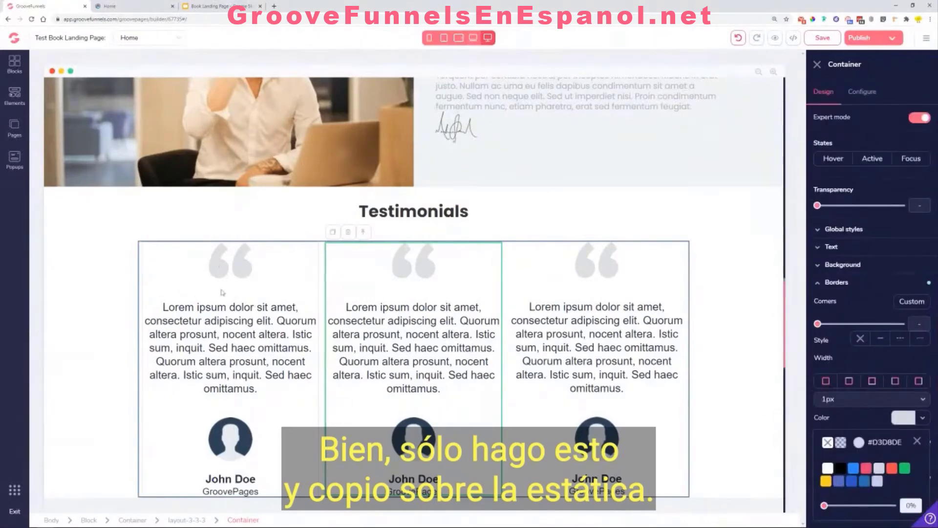
Step: Shrink the quote mark image in the first testimonial column to a width of 60px
{"action": "left_click", "coordinate": [177, 280]}
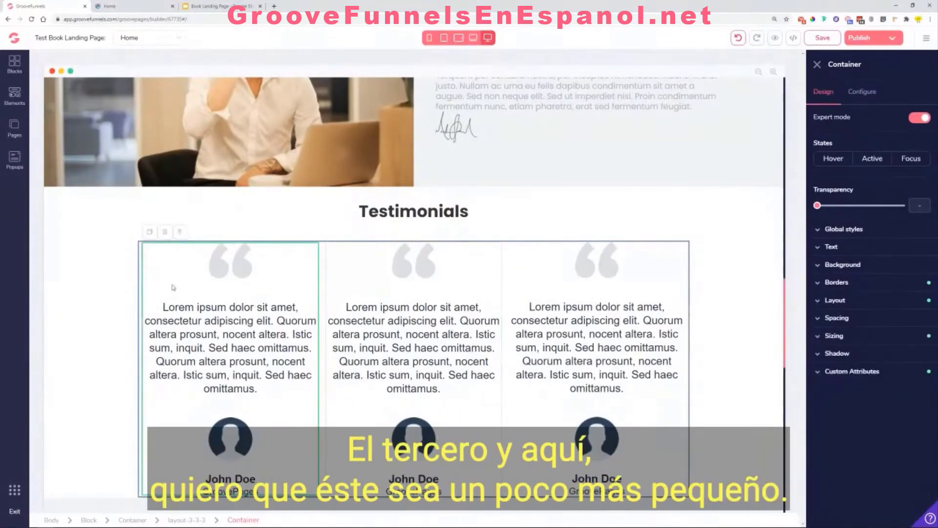
{"action": "left_click", "coordinate": [227, 263]}
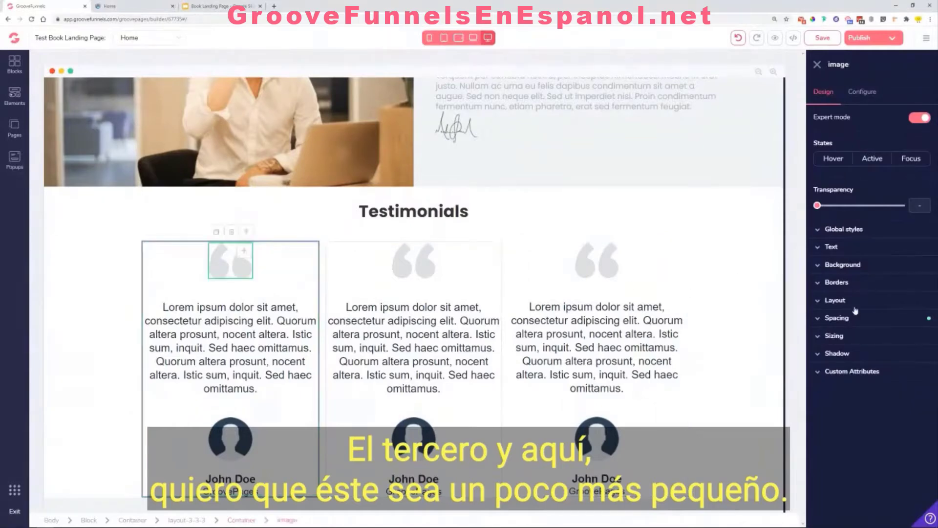
{"action": "left_click", "coordinate": [860, 341]}
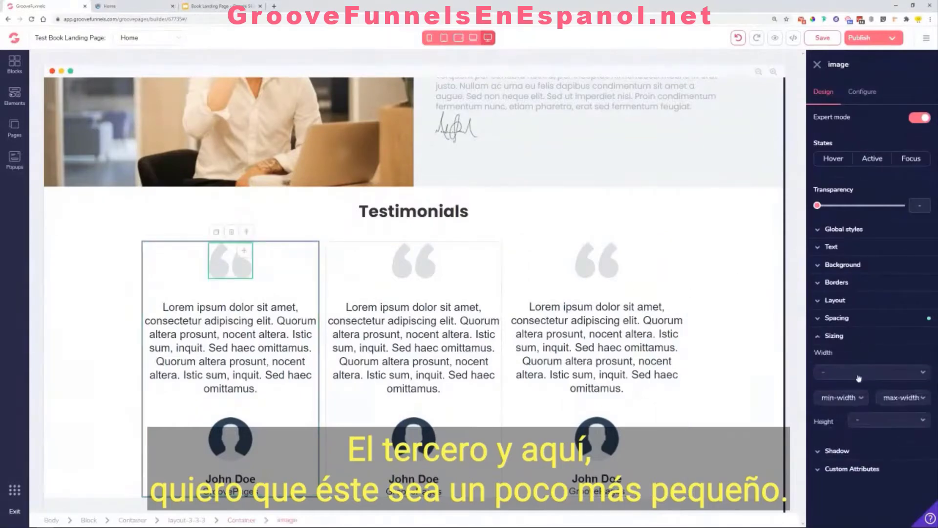
{"action": "left_click", "coordinate": [859, 374]}
{"action": "left_click", "coordinate": [837, 407]}
{"action": "left_click_drag", "start_coordinate": [817, 390], "coordinate": [828, 397]}
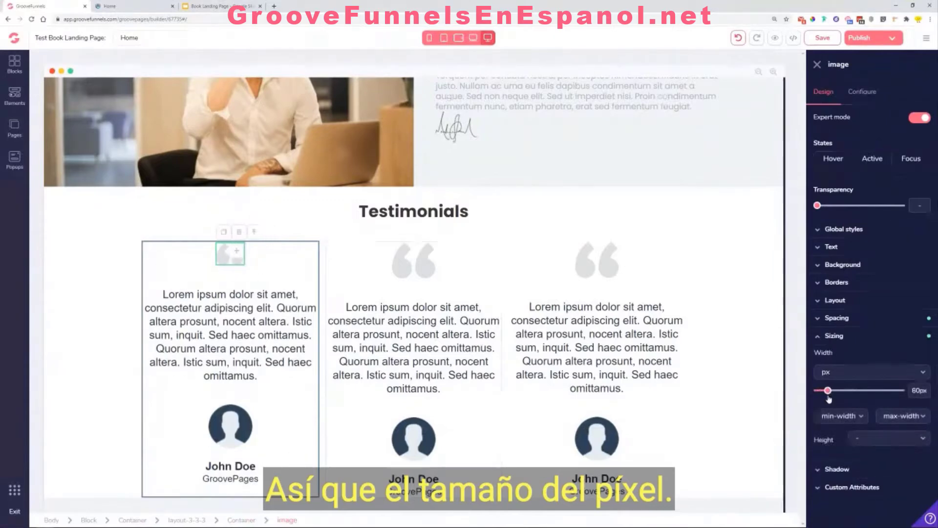
Step: Apply the "Feature Desc." global style to the first testimonial's quote text, with a font size of 1.125rem
{"action": "left_click", "coordinate": [223, 324]}
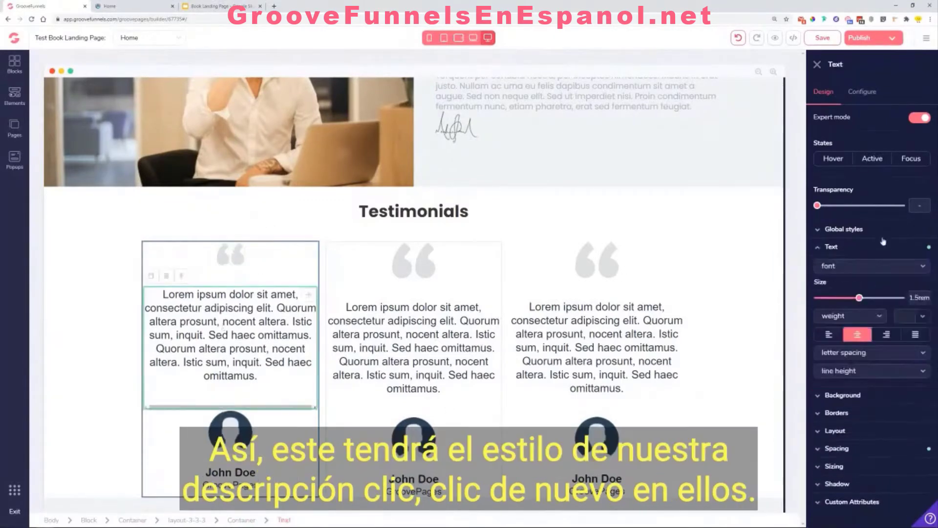
{"action": "left_click", "coordinate": [860, 229]}
{"action": "left_click", "coordinate": [864, 248]}
{"action": "left_click", "coordinate": [840, 287]}
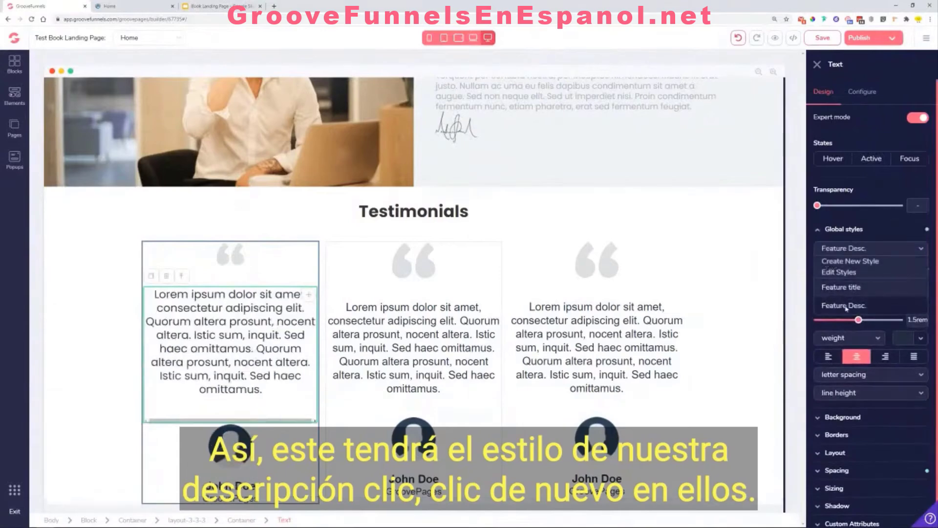
{"action": "left_click", "coordinate": [376, 327]}
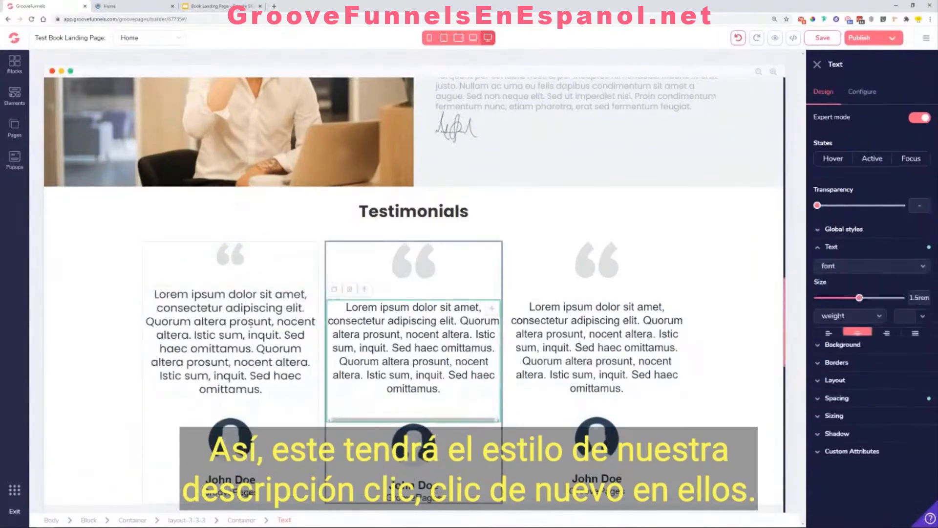
{"action": "left_click", "coordinate": [251, 329]}
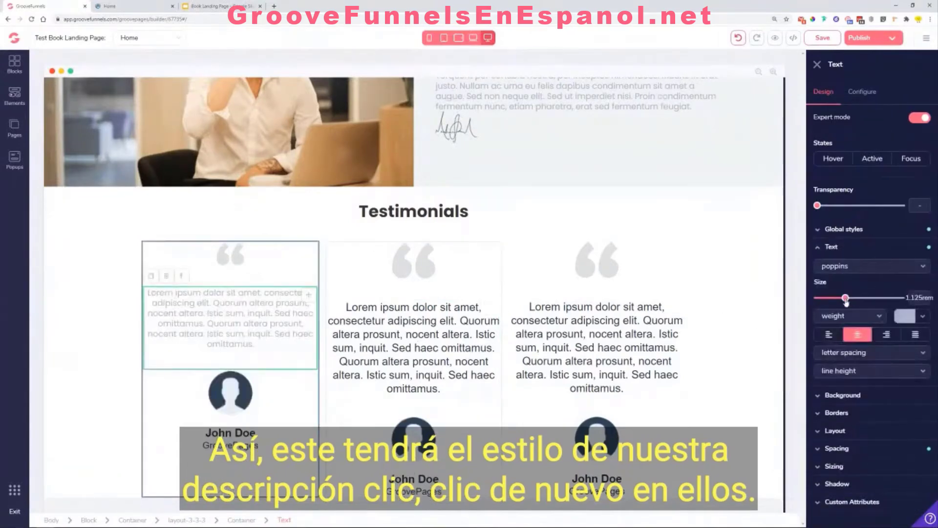
Step: Replace the first testimonial's avatar with the library photo of the smiling woman in a black beanie and update the image
{"action": "left_click", "coordinate": [229, 400]}
{"action": "left_click", "coordinate": [863, 93]}
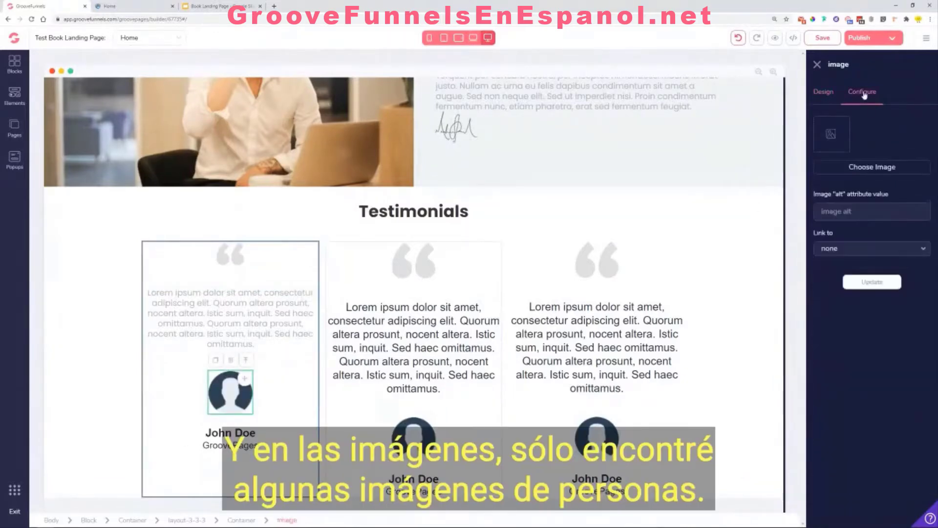
{"action": "left_click", "coordinate": [878, 172]}
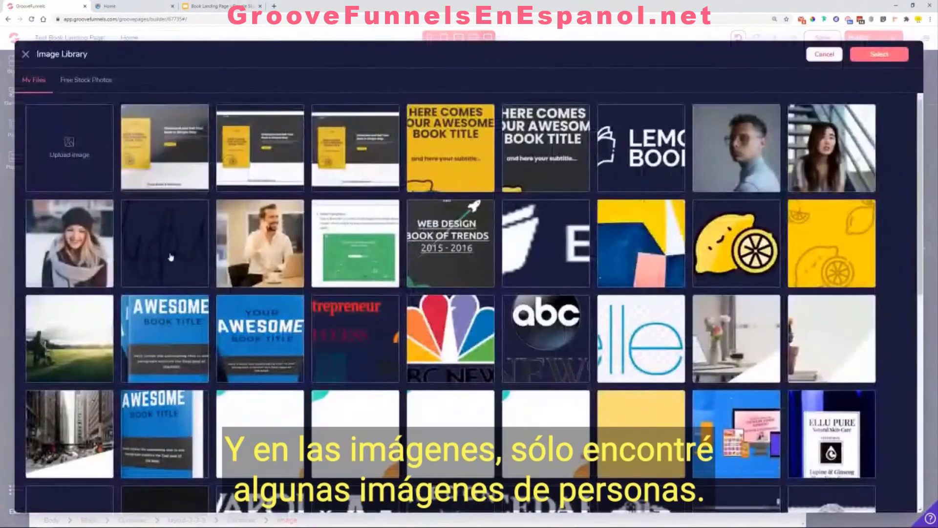
{"action": "left_click", "coordinate": [61, 240]}
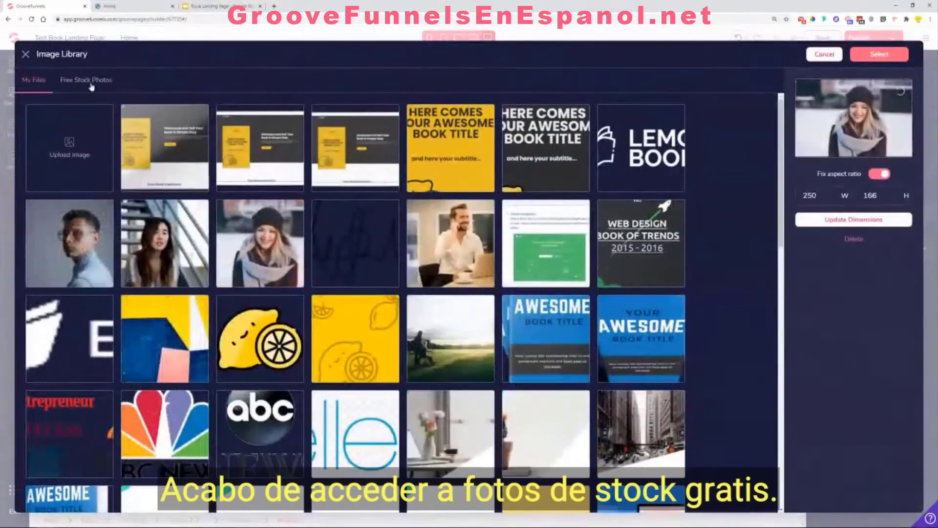
{"action": "left_click", "coordinate": [883, 58]}
{"action": "left_click", "coordinate": [882, 289]}
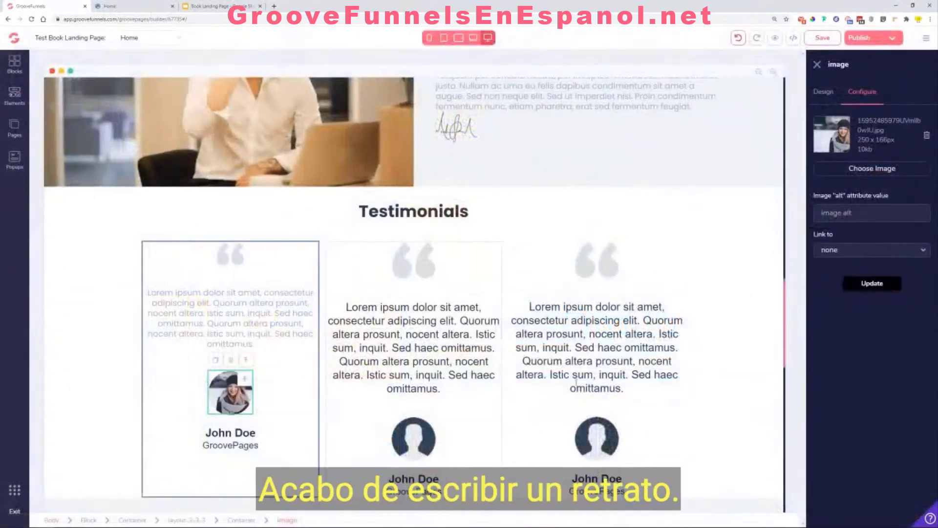
Step: Apply the "Feature title" global style to the person's name in the first testimonial
{"action": "left_click", "coordinate": [231, 435]}
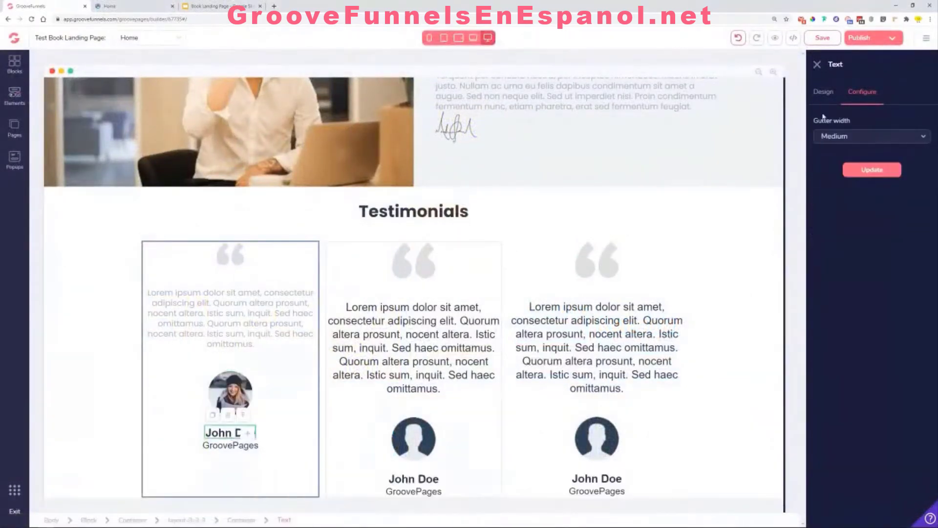
{"action": "left_click", "coordinate": [823, 93]}
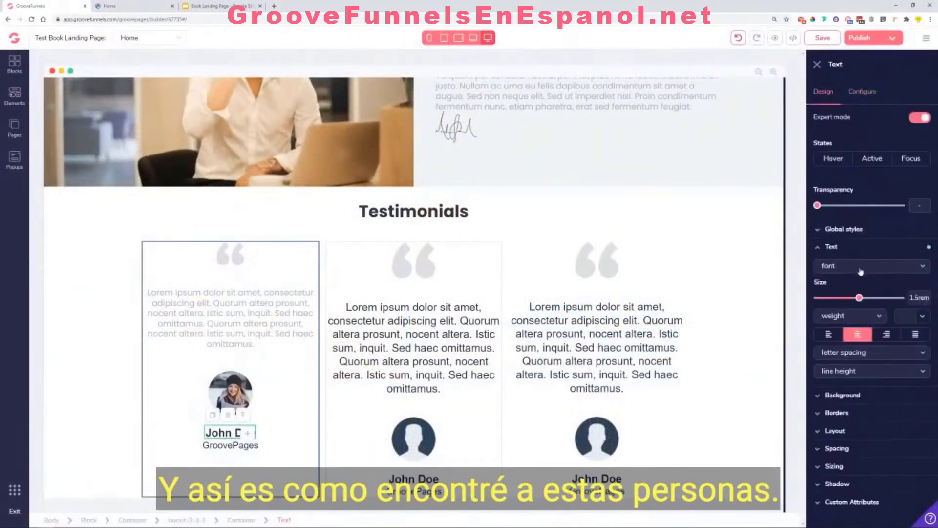
{"action": "left_click", "coordinate": [856, 230]}
{"action": "left_click", "coordinate": [863, 249]}
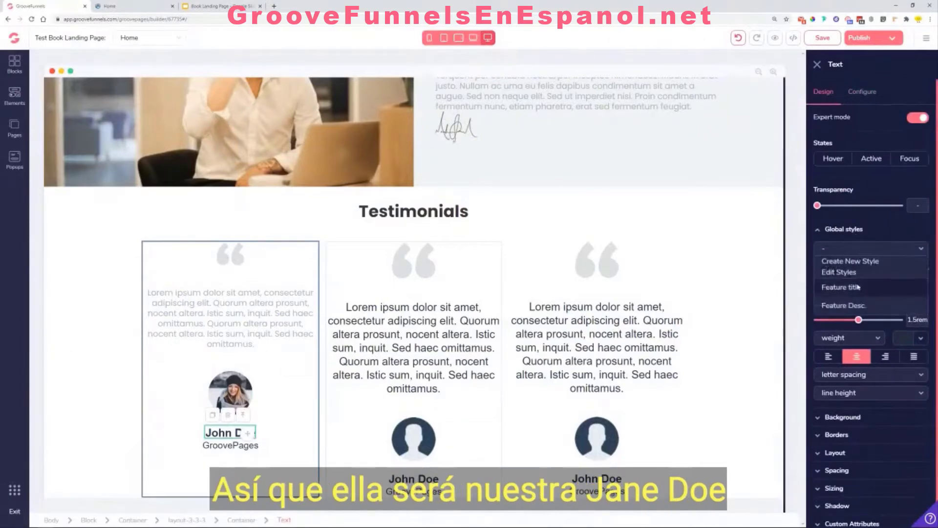
{"action": "left_click", "coordinate": [859, 287]}
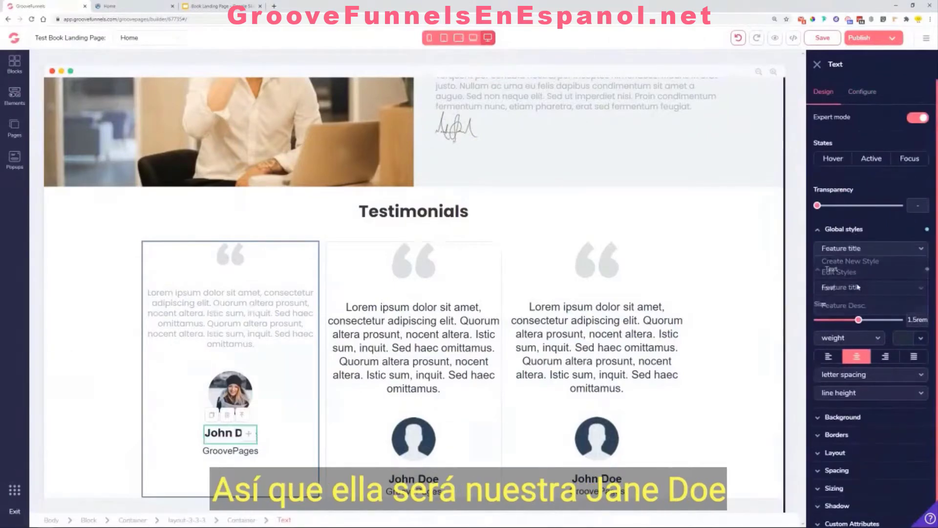
{"action": "left_click", "coordinate": [234, 452]}
{"action": "left_click", "coordinate": [226, 433]}
{"action": "left_click", "coordinate": [443, 293]}
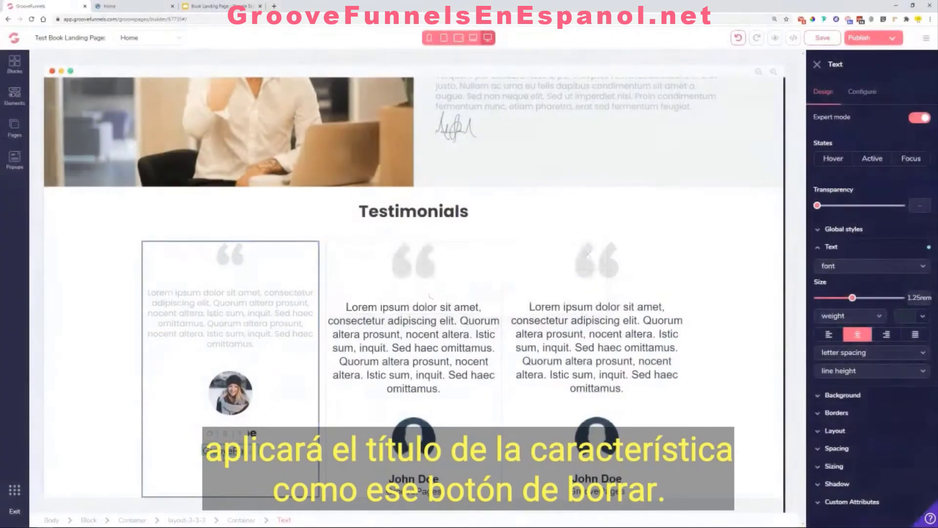
Step: Replace the first name in the first testimonial with a female placeholder name that suits the photo
{"action": "left_click", "coordinate": [251, 434]}
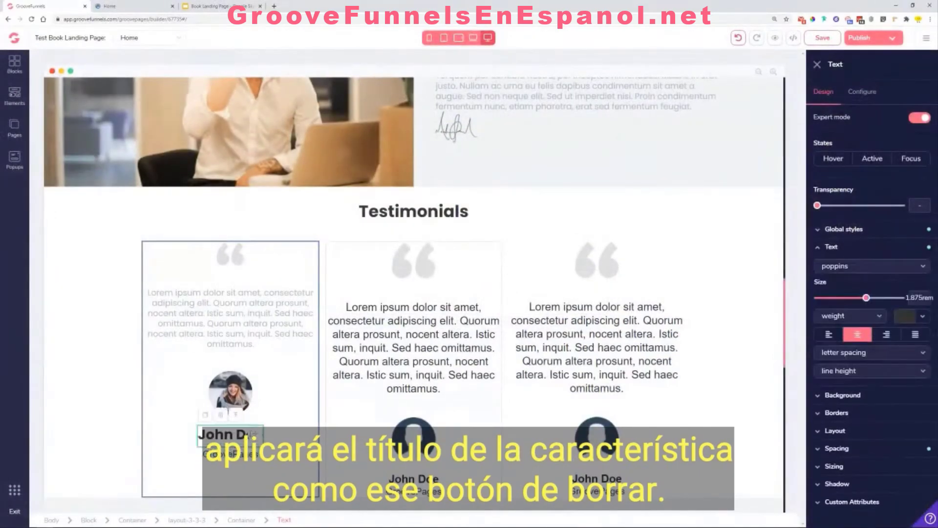
{"action": "left_click_drag", "start_coordinate": [234, 434], "coordinate": [207, 435]}
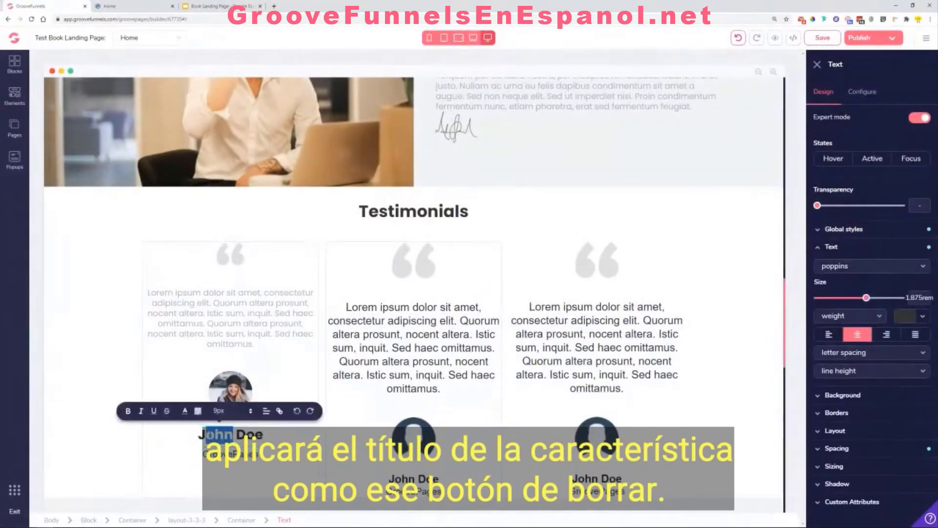
{"action": "type", "text": "ane"}
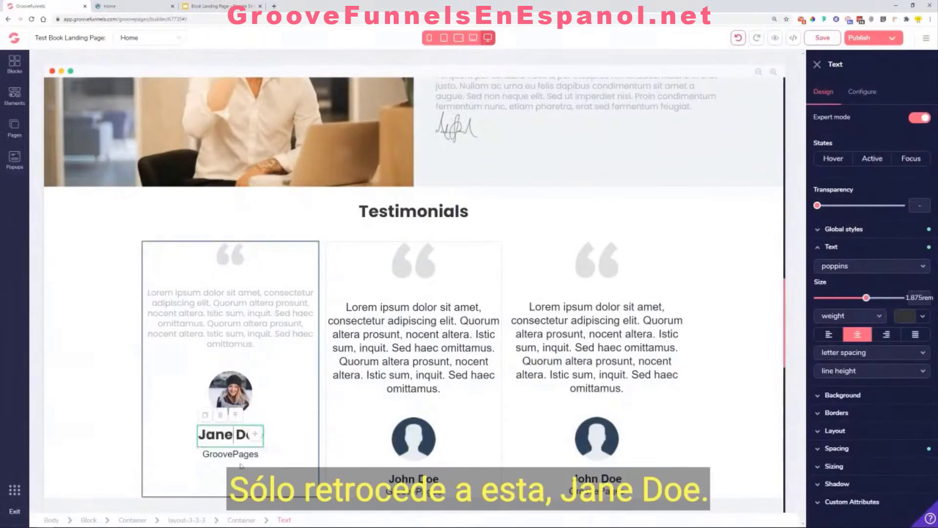
Step: Apply the "Feature Desc." global style to the "GroovePages" company line in the first testimonial
{"action": "left_click", "coordinate": [240, 457]}
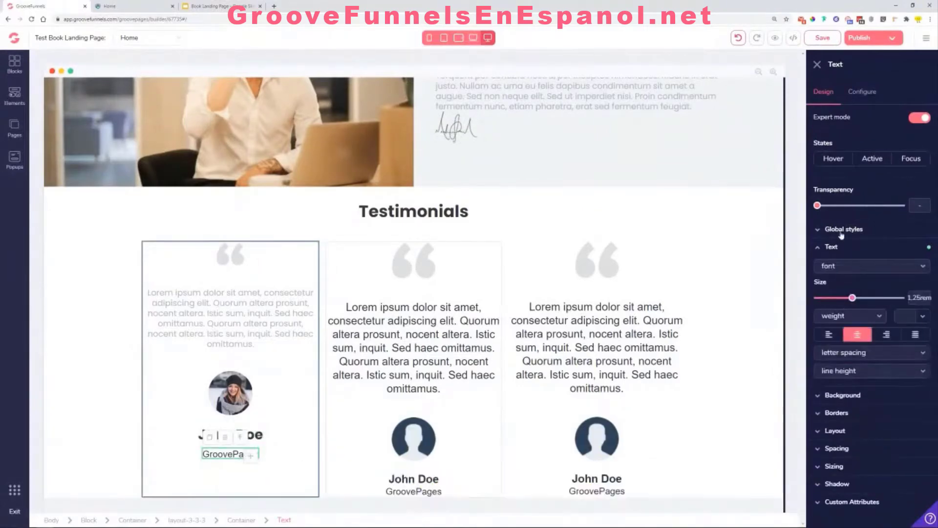
{"action": "left_click", "coordinate": [841, 231]}
{"action": "left_click", "coordinate": [842, 248]}
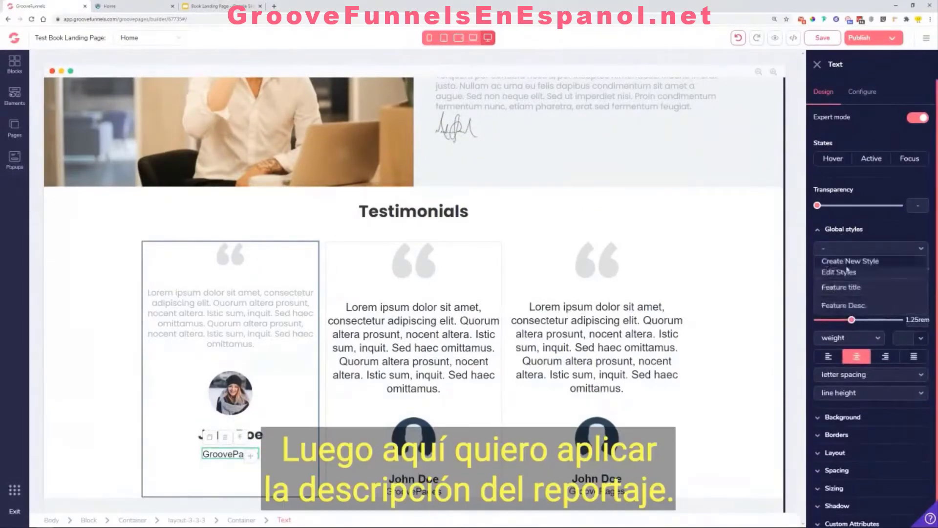
{"action": "left_click", "coordinate": [838, 299]}
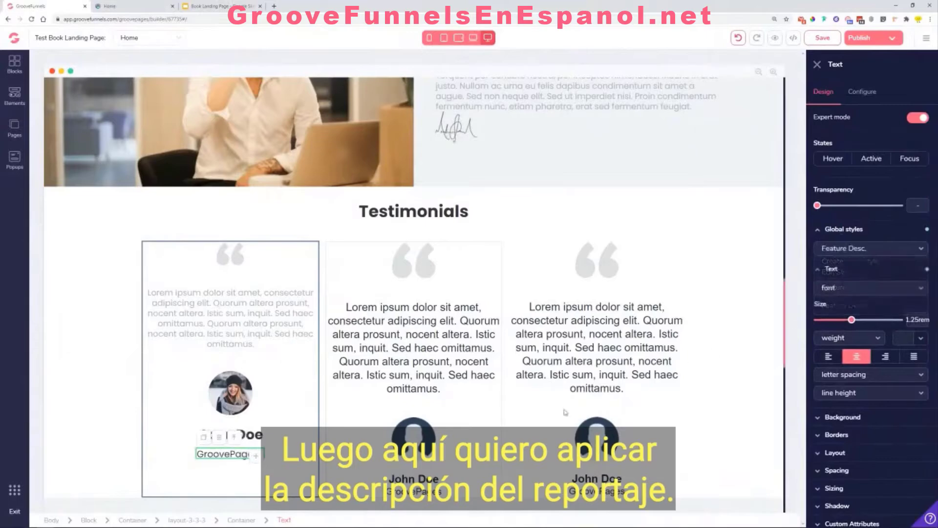
{"action": "left_click", "coordinate": [253, 440]}
{"action": "left_click", "coordinate": [240, 454]}
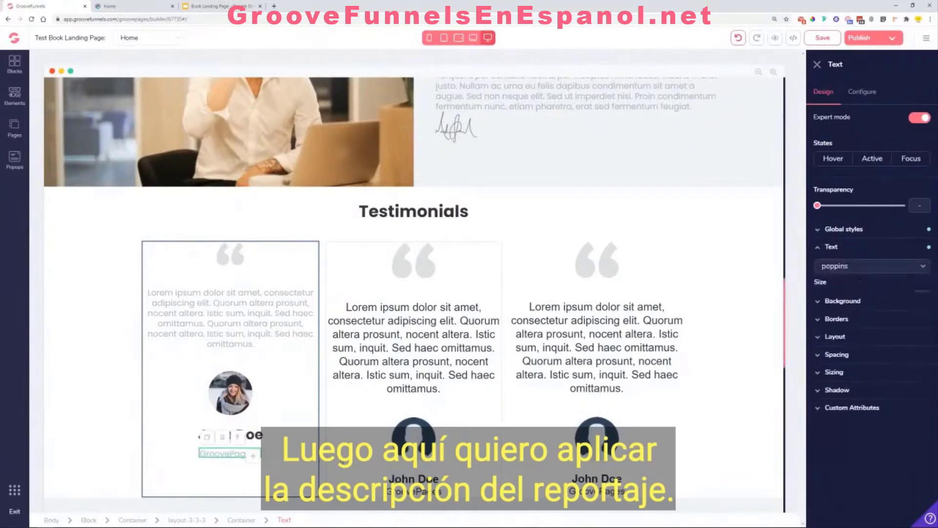
{"action": "left_click", "coordinate": [279, 432]}
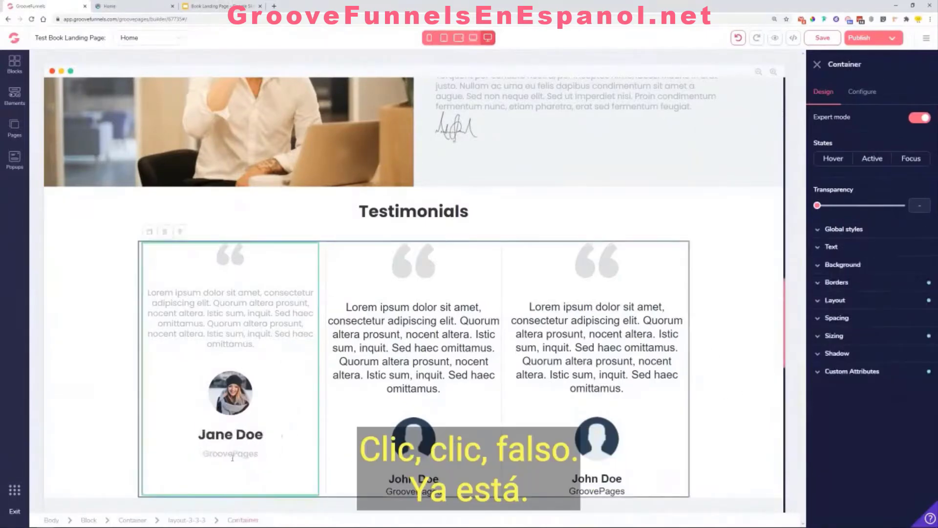
Step: Change the first testimonial's quote text to a darker grey from the color palette
{"action": "left_click", "coordinate": [227, 336]}
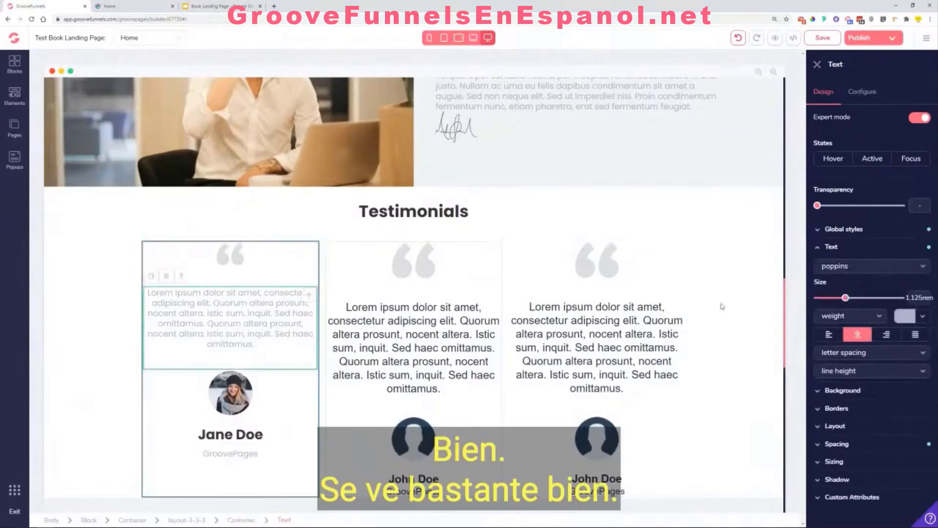
{"action": "left_click", "coordinate": [923, 318]}
{"action": "mouse_move", "coordinate": [885, 374]}
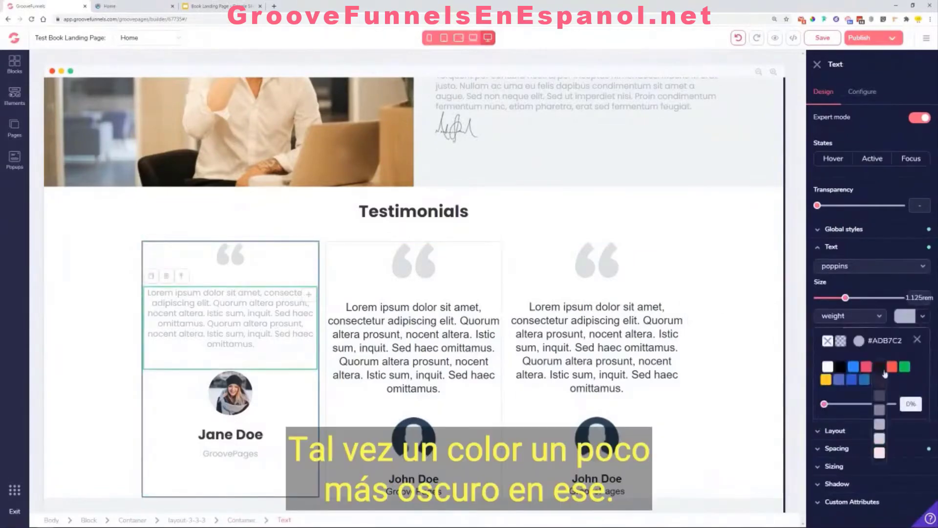
{"action": "left_click", "coordinate": [879, 411]}
{"action": "left_click", "coordinate": [309, 412]}
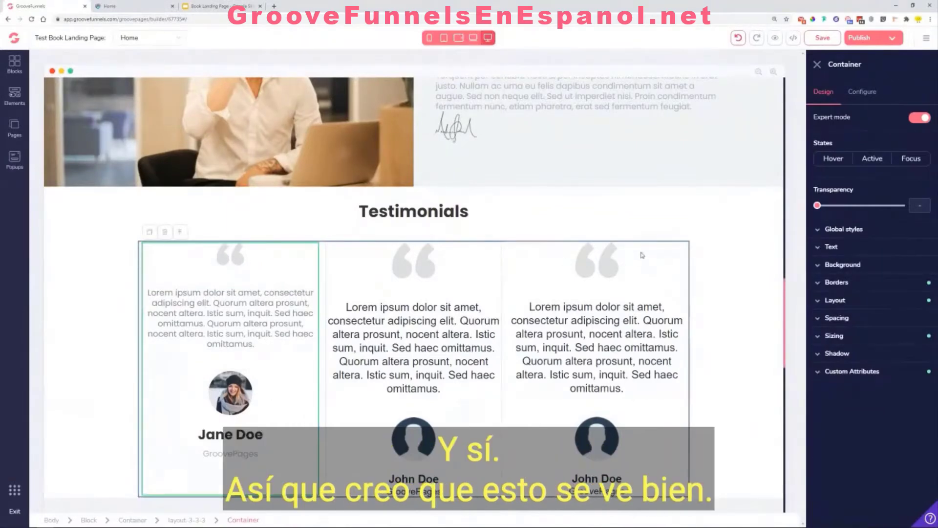
Step: Set the background color of the whole "Testimonials" block to light grey #F0F2F4
{"action": "left_click", "coordinate": [718, 212]}
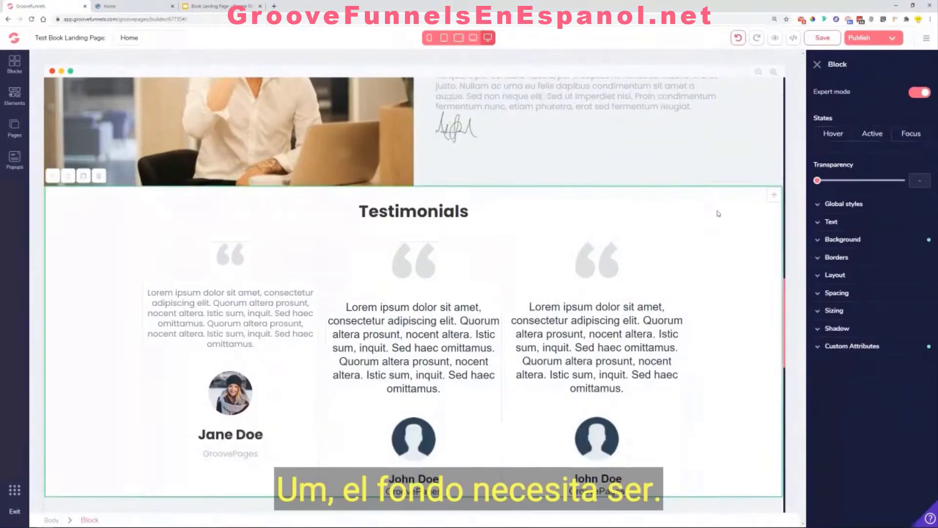
{"action": "left_click", "coordinate": [865, 241]}
{"action": "left_click", "coordinate": [904, 259]}
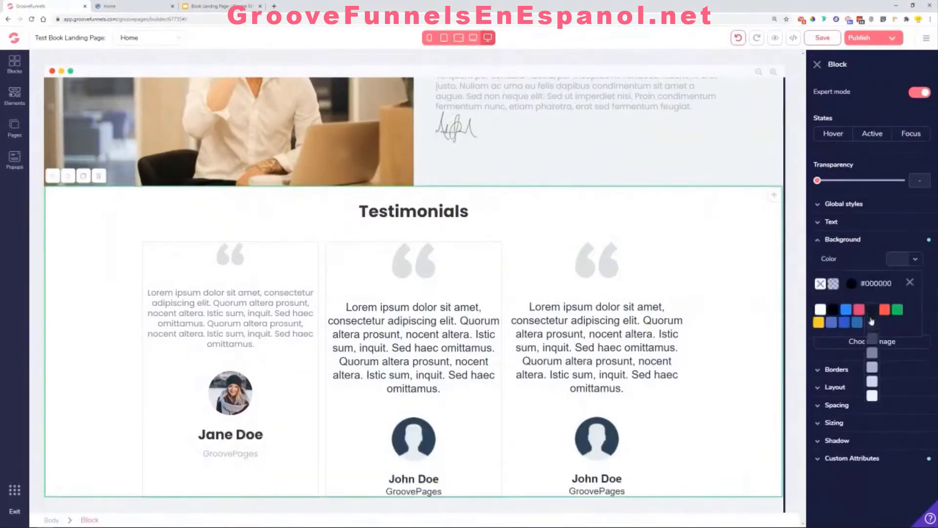
{"action": "left_click", "coordinate": [872, 396]}
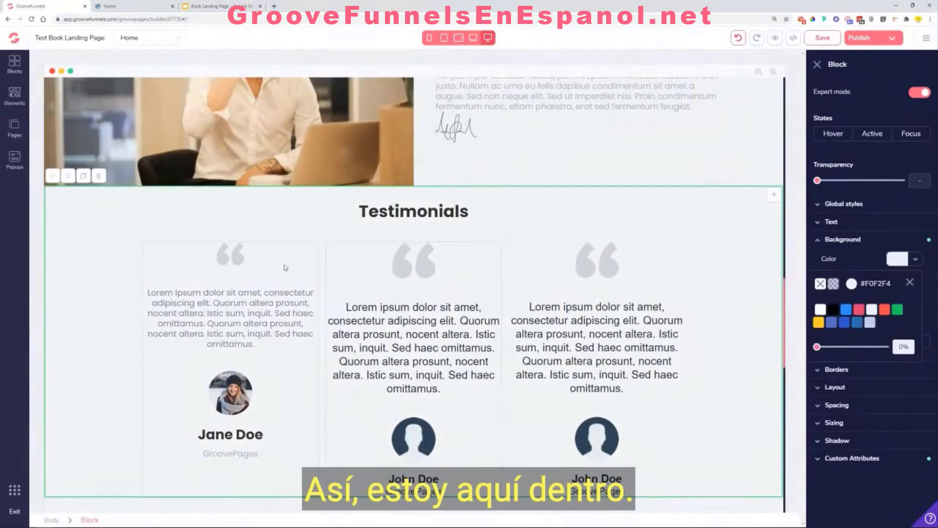
Step: Set the first testimonial column's background to white #FFFFFF and open its shadow settings
{"action": "left_click", "coordinate": [285, 267]}
{"action": "left_click", "coordinate": [843, 264]}
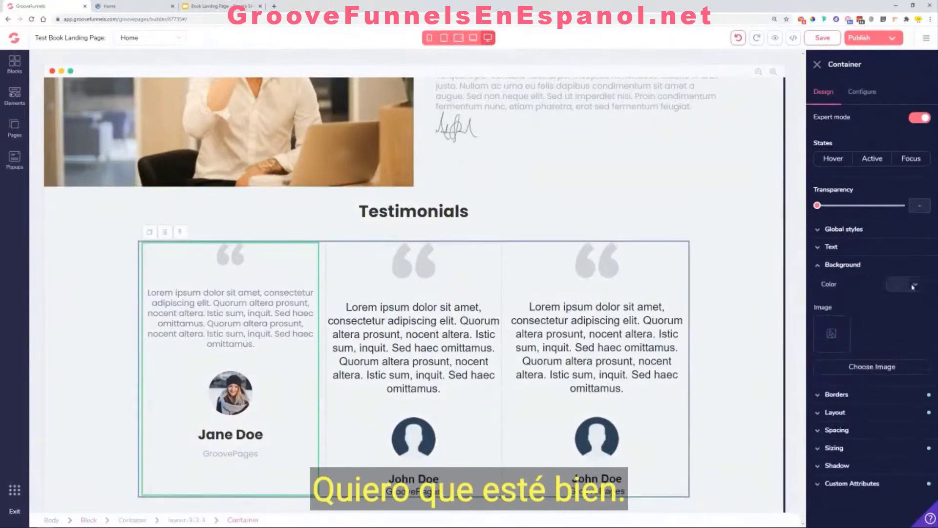
{"action": "left_click", "coordinate": [912, 286]}
{"action": "left_click", "coordinate": [820, 335]}
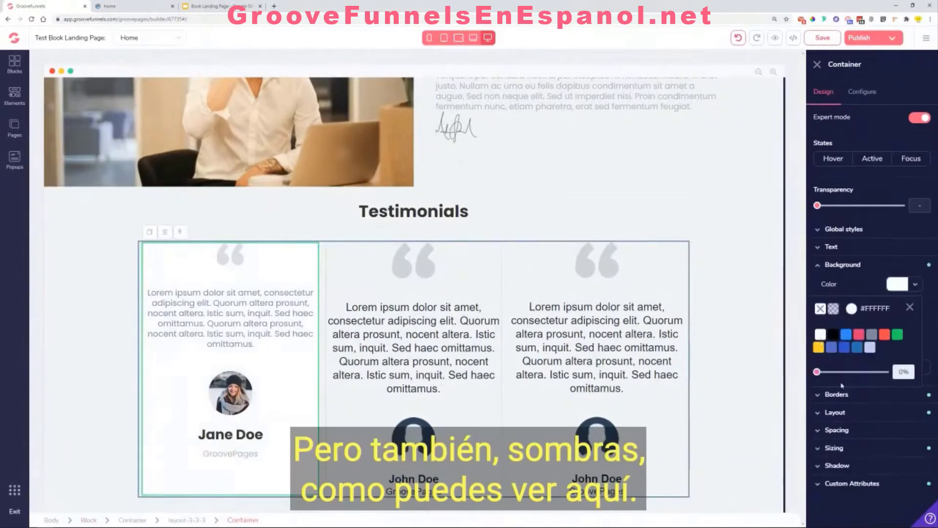
{"action": "left_click", "coordinate": [853, 467]}
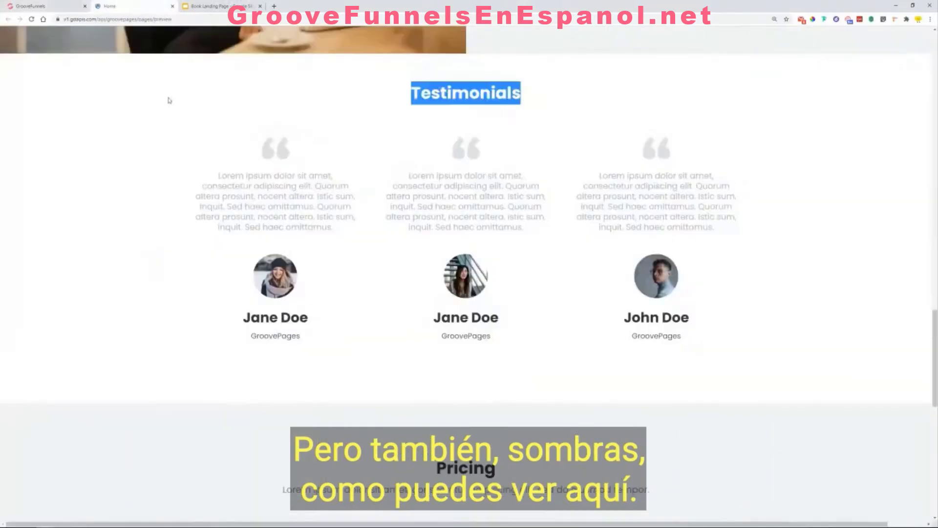
Step: Examine the testimonials and pricing cards in the reference preview, close the preview, and return to the page builder
{"action": "scroll", "coordinate": [168, 98], "scroll_direction": "down", "scroll_amount": 2}
{"action": "scroll", "coordinate": [353, 243], "scroll_direction": "up", "scroll_amount": 2}
{"action": "scroll", "coordinate": [260, 330], "scroll_direction": "down", "scroll_amount": 5}
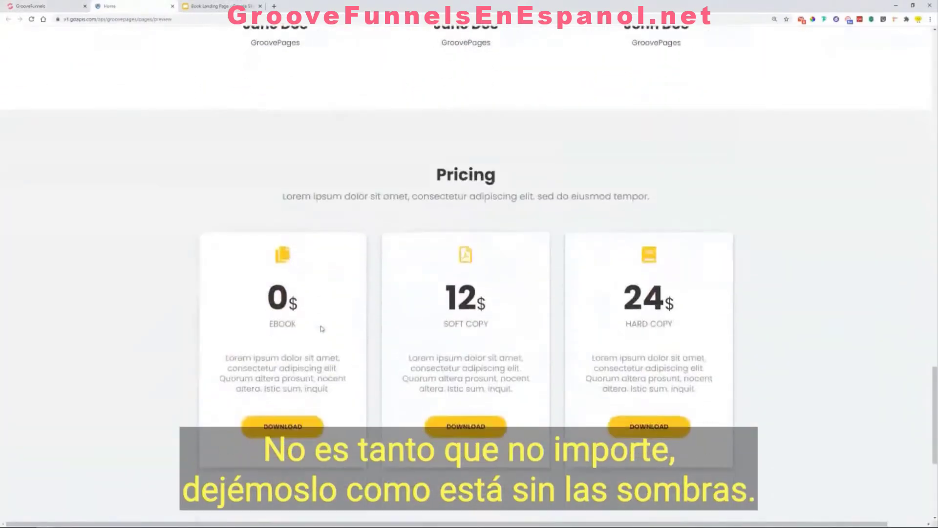
{"action": "scroll", "coordinate": [322, 329], "scroll_direction": "up", "scroll_amount": 5}
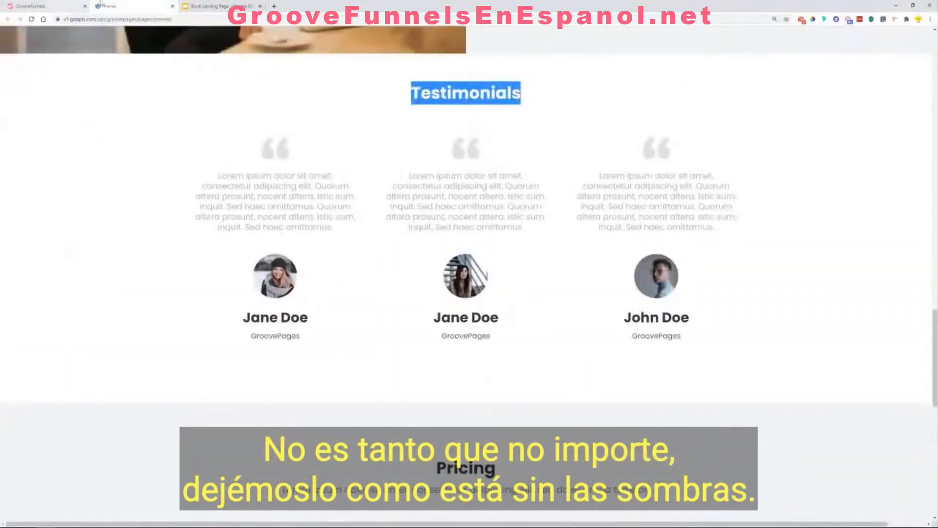
{"action": "left_click", "coordinate": [172, 6]}
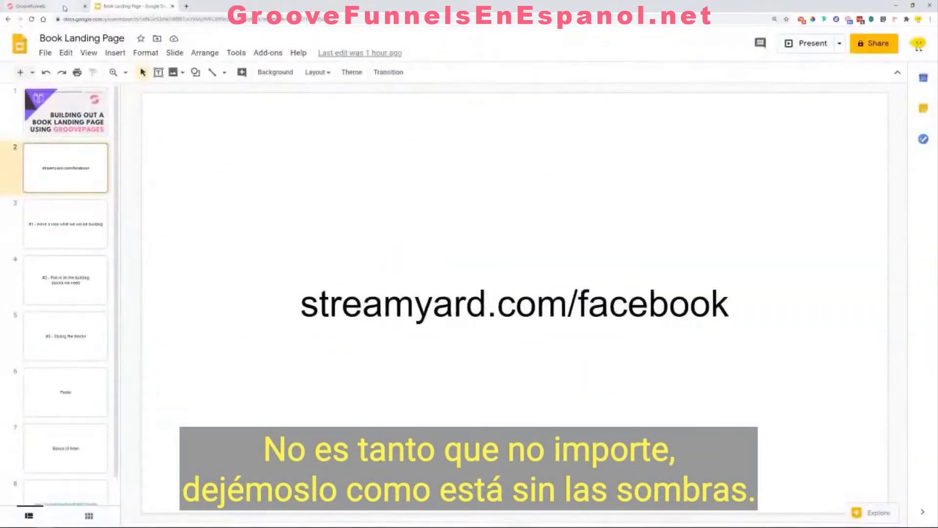
{"action": "left_click", "coordinate": [51, 5]}
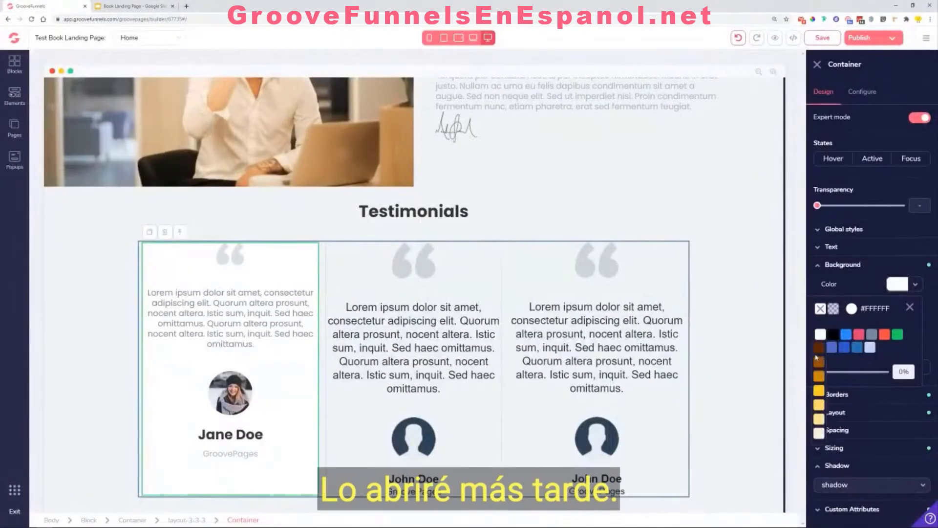
Step: Clear the background color of the first testimonial column and of the whole "Testimonials" block
{"action": "left_click", "coordinate": [821, 308]}
{"action": "left_click", "coordinate": [743, 272]}
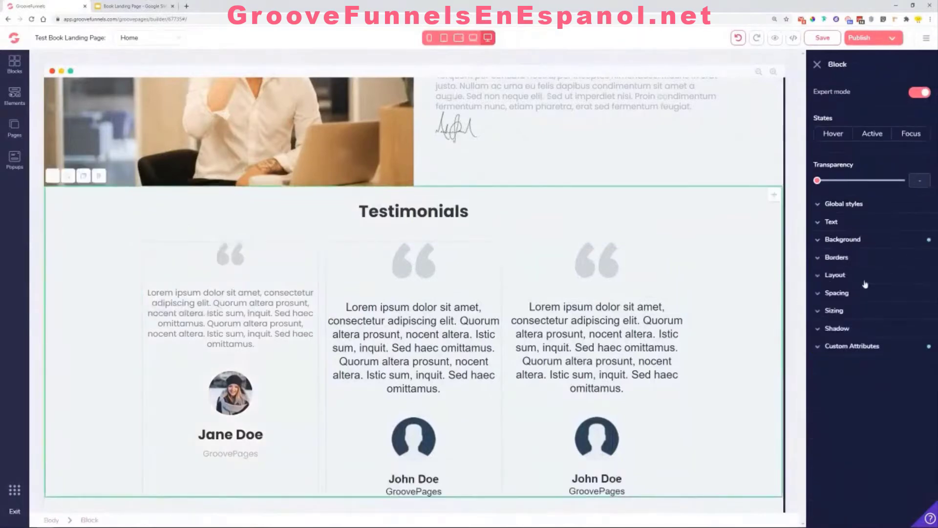
{"action": "left_click", "coordinate": [871, 241]}
{"action": "left_click", "coordinate": [899, 259]}
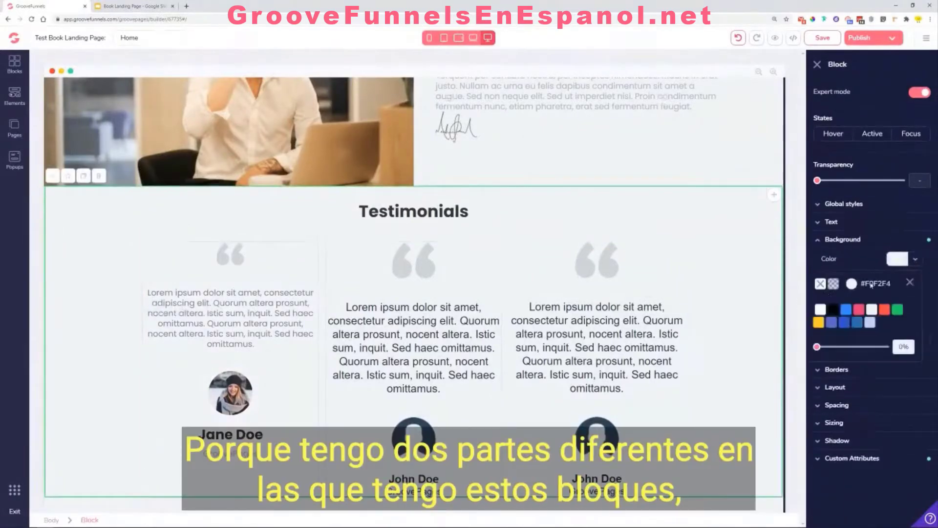
{"action": "left_click", "coordinate": [821, 285]}
Step: Check the testimonials and pricing blocks, and save the "Test Book Landing Page" site
{"action": "scroll", "coordinate": [344, 163], "scroll_direction": "down", "scroll_amount": 4}
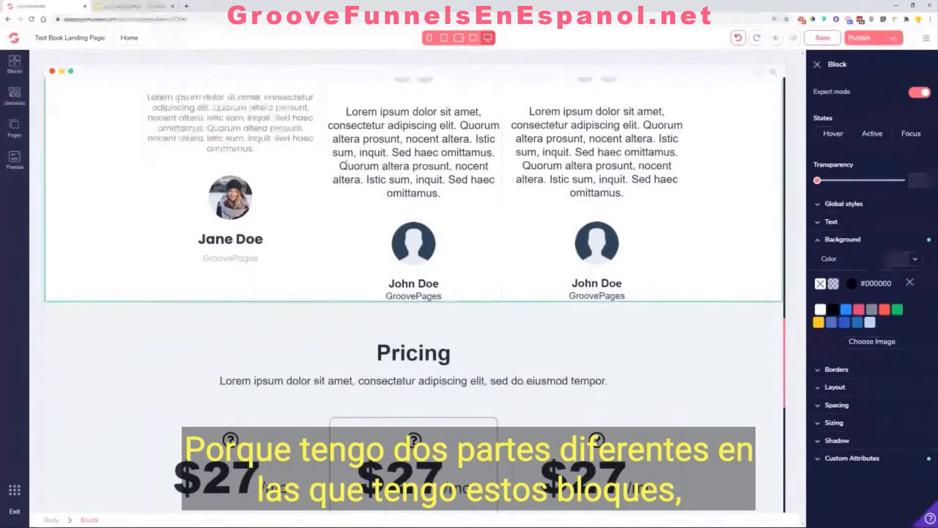
{"action": "scroll", "coordinate": [303, 211], "scroll_direction": "down", "scroll_amount": 1}
{"action": "scroll", "coordinate": [227, 141], "scroll_direction": "up", "scroll_amount": 2}
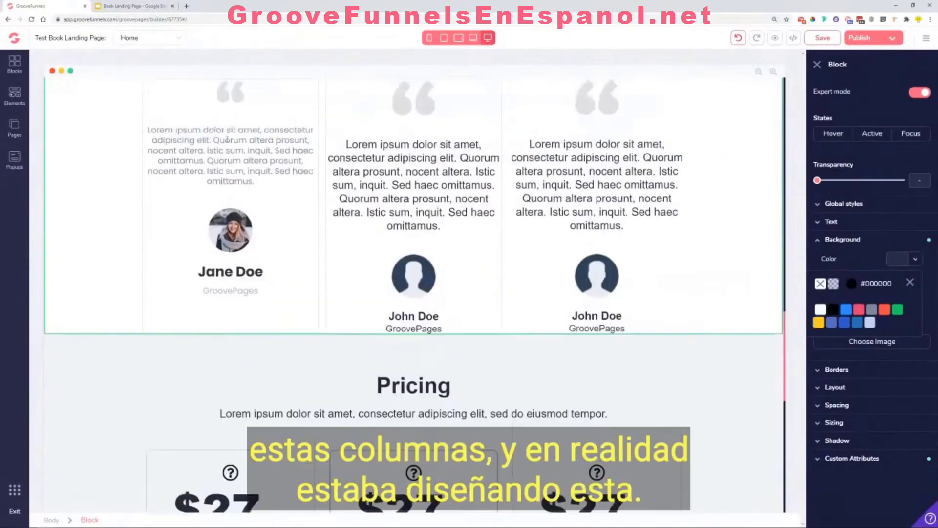
{"action": "scroll", "coordinate": [227, 140], "scroll_direction": "up", "scroll_amount": 1}
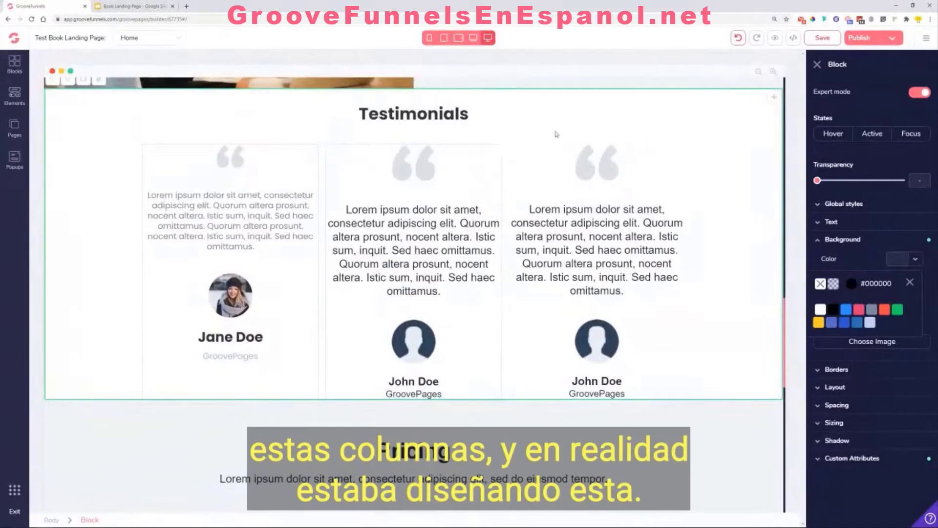
{"action": "scroll", "coordinate": [665, 335], "scroll_direction": "down", "scroll_amount": 4}
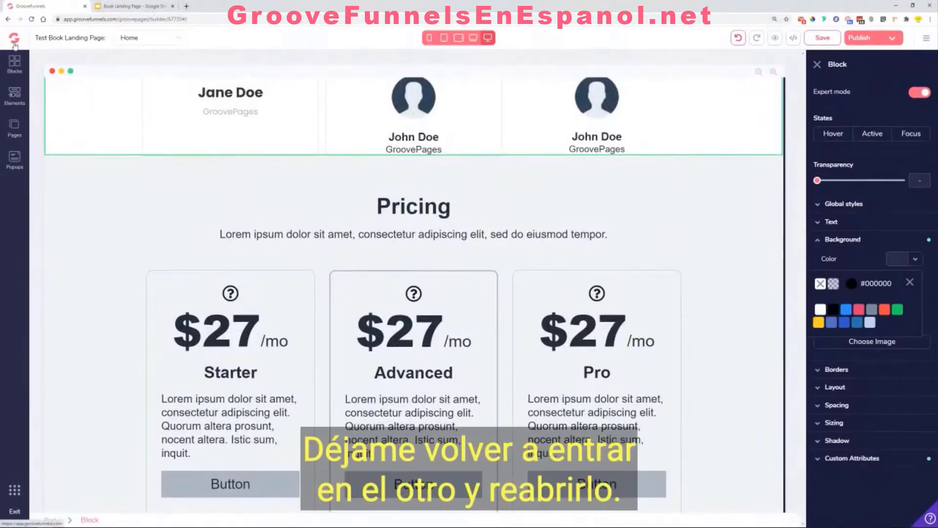
{"action": "left_click", "coordinate": [833, 38]}
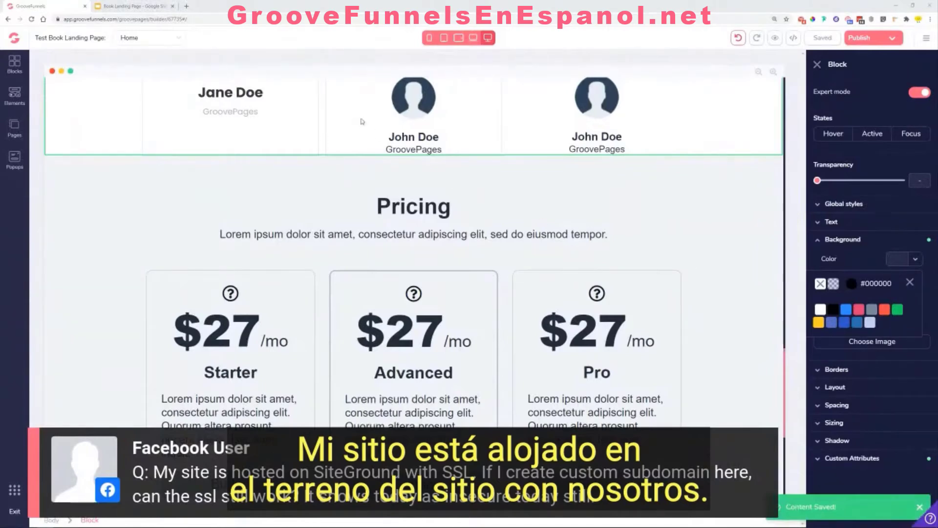
Step: Go back to the sites list, open the reference book site "My new site", and preview its page
{"action": "left_click", "coordinate": [3, 22]}
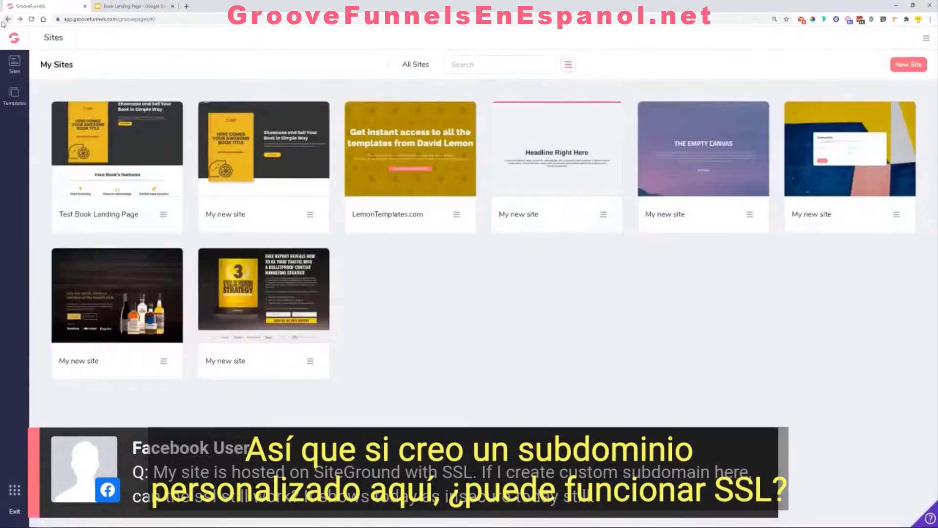
{"action": "left_click", "coordinate": [283, 155]}
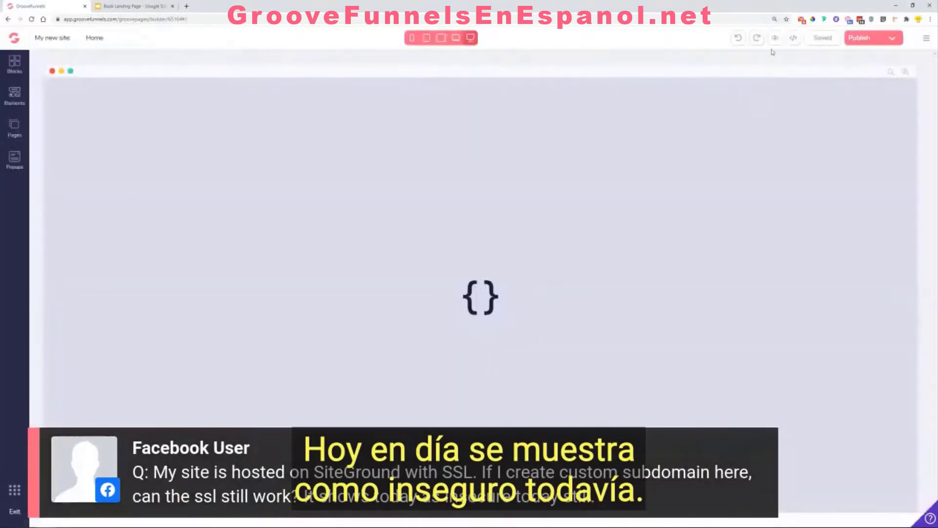
{"action": "left_click", "coordinate": [776, 37]}
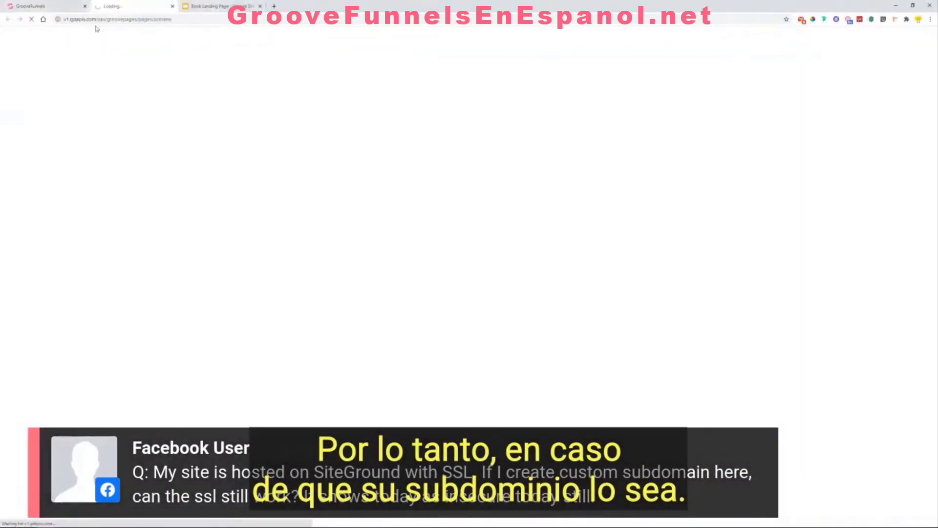
{"action": "left_click", "coordinate": [49, 4]}
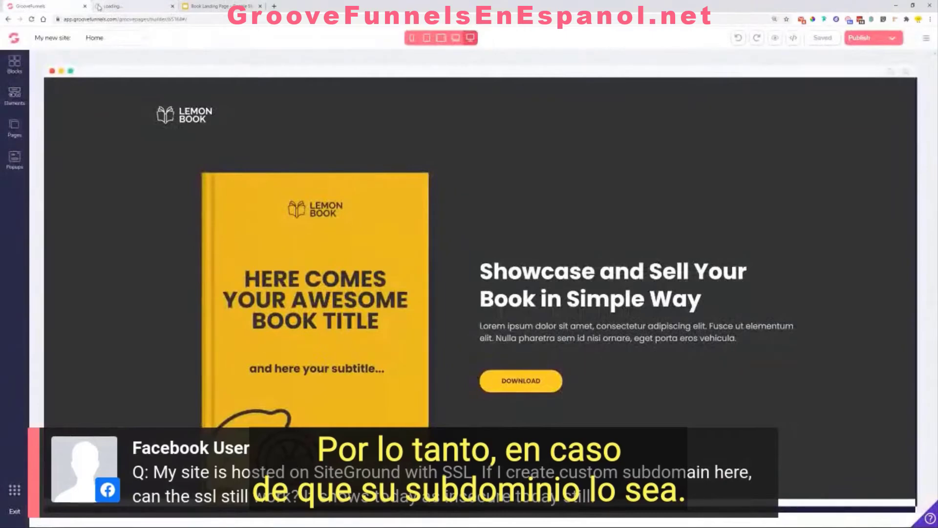
{"action": "left_click", "coordinate": [113, 6]}
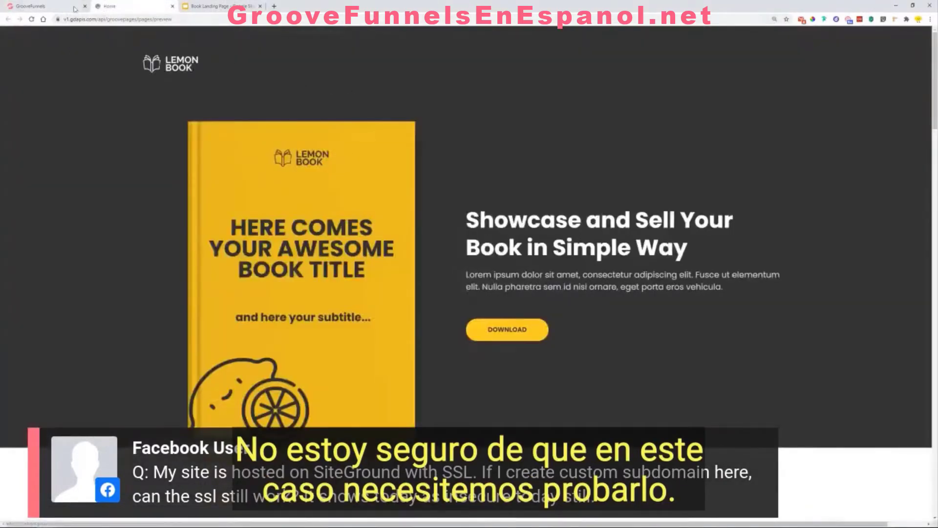
Step: Return to the sites list and reopen the "Test Book Landing Page" site in the builder
{"action": "left_click", "coordinate": [75, 8]}
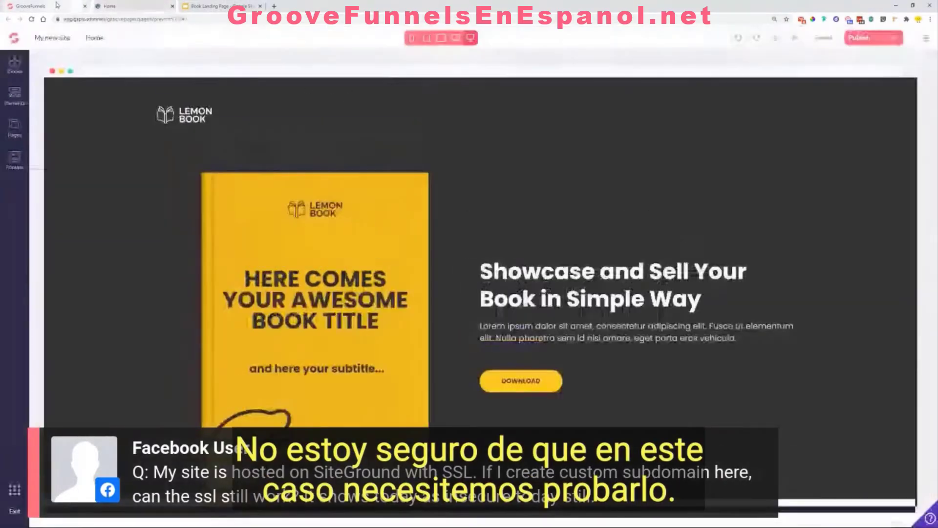
{"action": "left_click", "coordinate": [7, 18]}
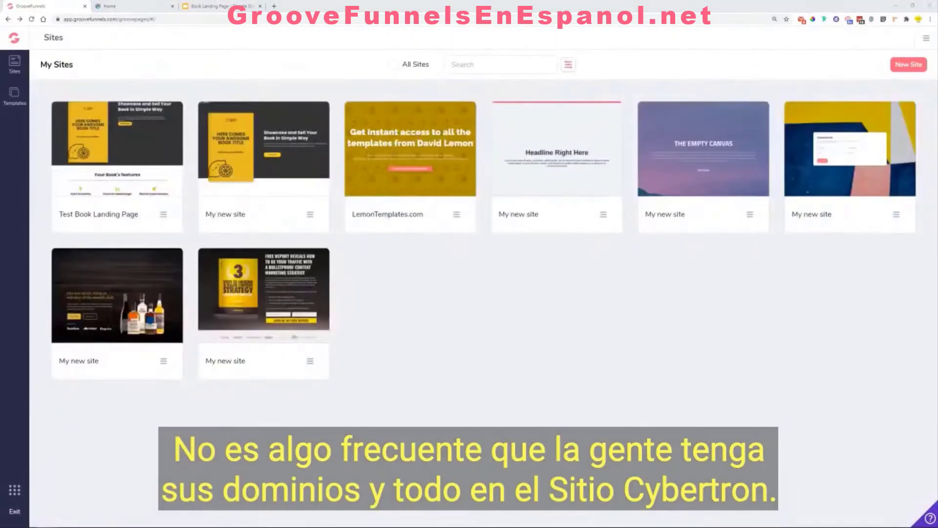
{"action": "left_click", "coordinate": [120, 145]}
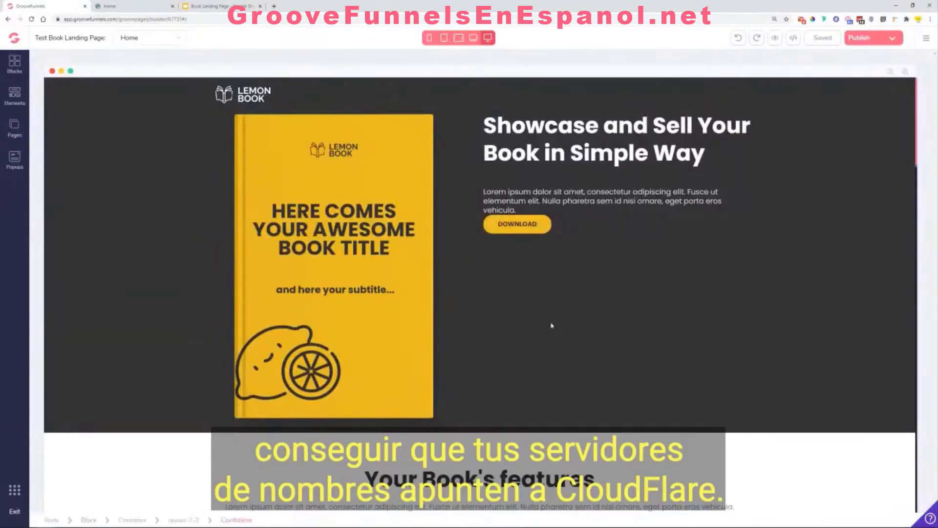
Step: Remove the border of the first testimonial column by resetting its all-sides width to the unset "width" option
{"action": "scroll", "coordinate": [200, 303], "scroll_direction": "down", "scroll_amount": 15}
{"action": "scroll", "coordinate": [201, 302], "scroll_direction": "down", "scroll_amount": 5}
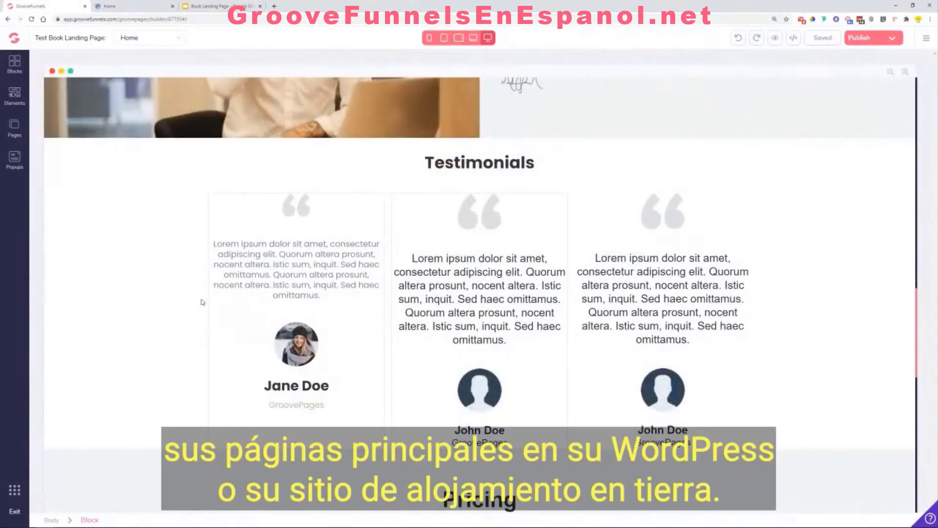
{"action": "left_click", "coordinate": [228, 222]}
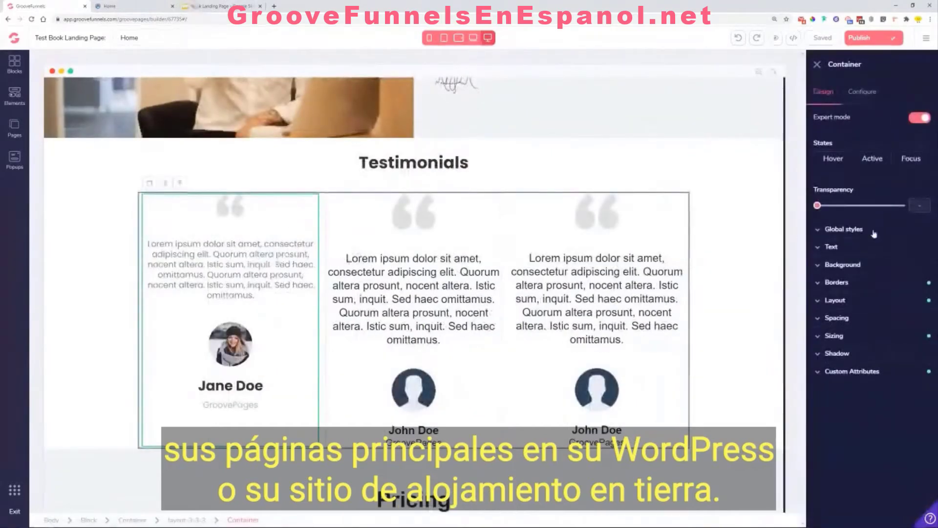
{"action": "left_click", "coordinate": [833, 282]}
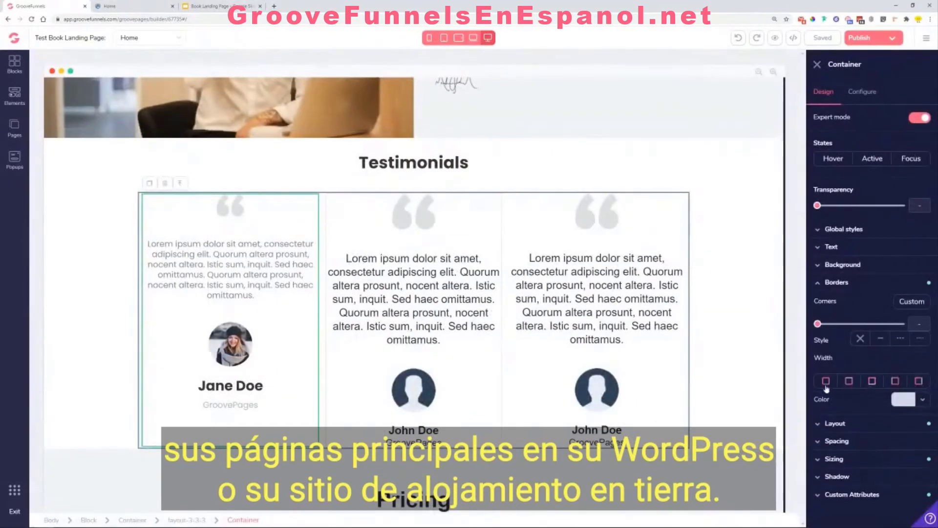
{"action": "left_click", "coordinate": [826, 381]}
{"action": "left_click", "coordinate": [839, 400]}
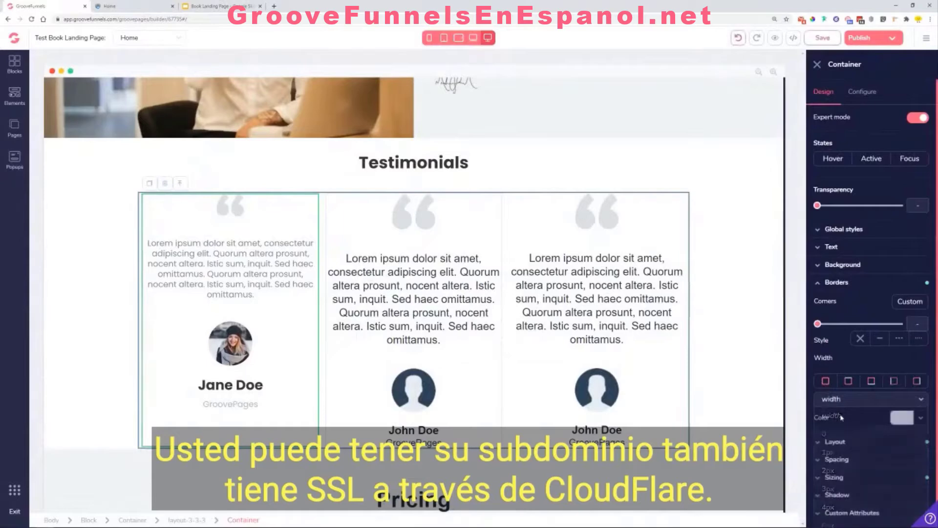
{"action": "left_click", "coordinate": [828, 383]}
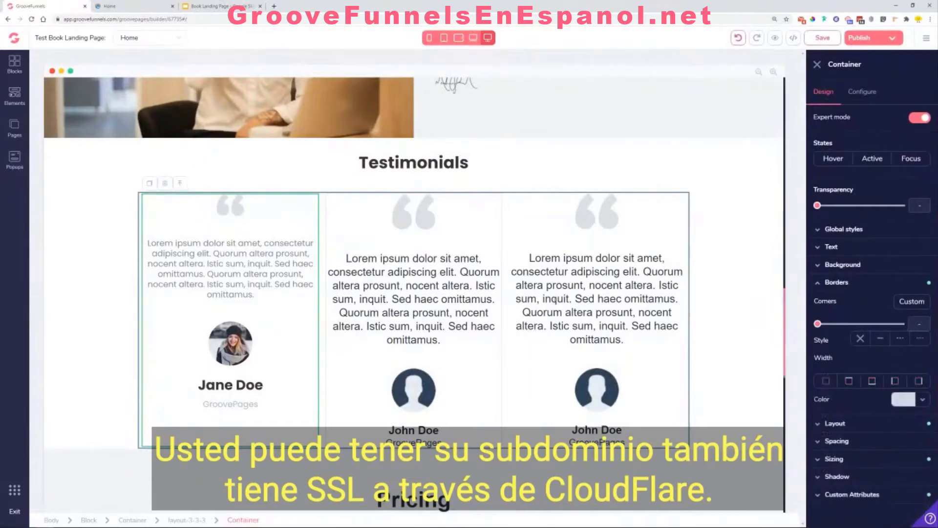
Step: Remove the border of the second testimonial column by resetting its all-sides width to the unset "width" option
{"action": "left_click", "coordinate": [348, 218]}
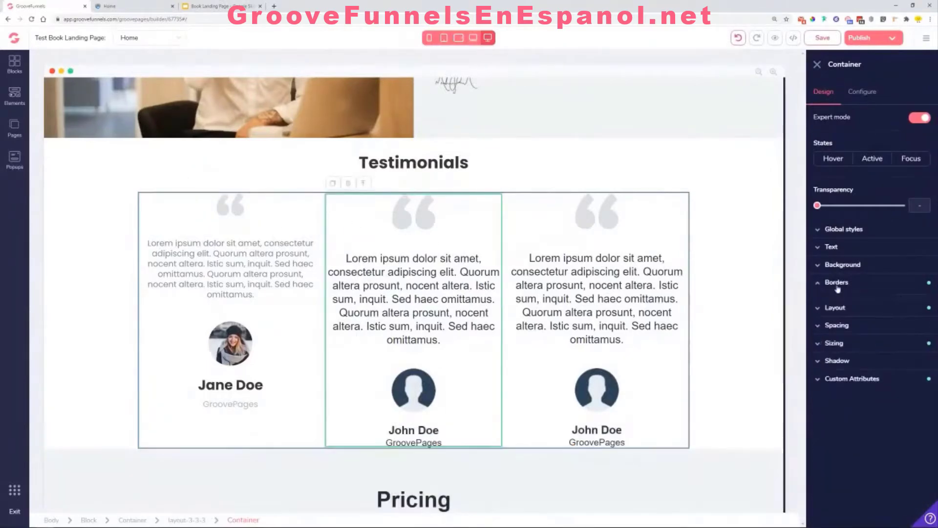
{"action": "left_click", "coordinate": [837, 284]}
{"action": "left_click", "coordinate": [875, 408]}
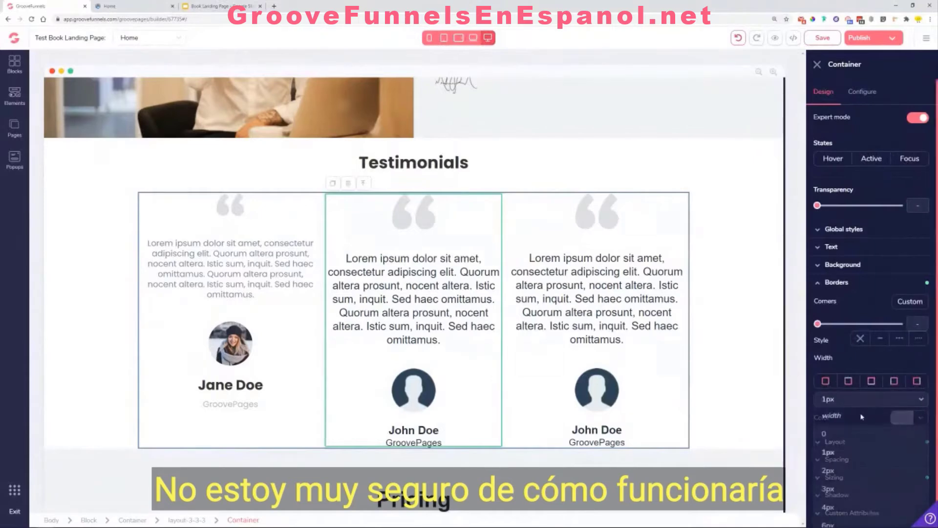
{"action": "left_click", "coordinate": [855, 417]}
{"action": "left_click", "coordinate": [825, 381]}
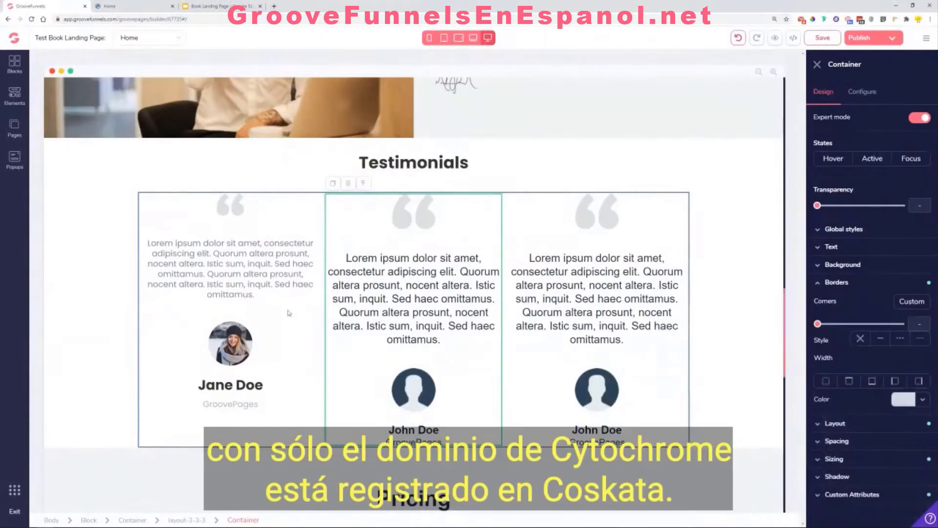
{"action": "left_click", "coordinate": [133, 304]}
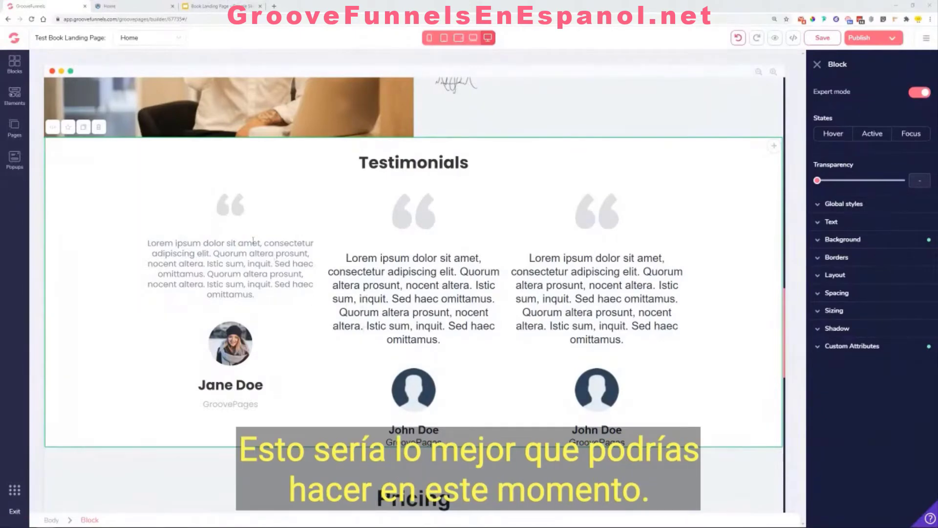
Step: Apply the "Feature Desc." global style to the quote text of the second testimonial column
{"action": "left_click", "coordinate": [399, 286]}
{"action": "left_click", "coordinate": [862, 230]}
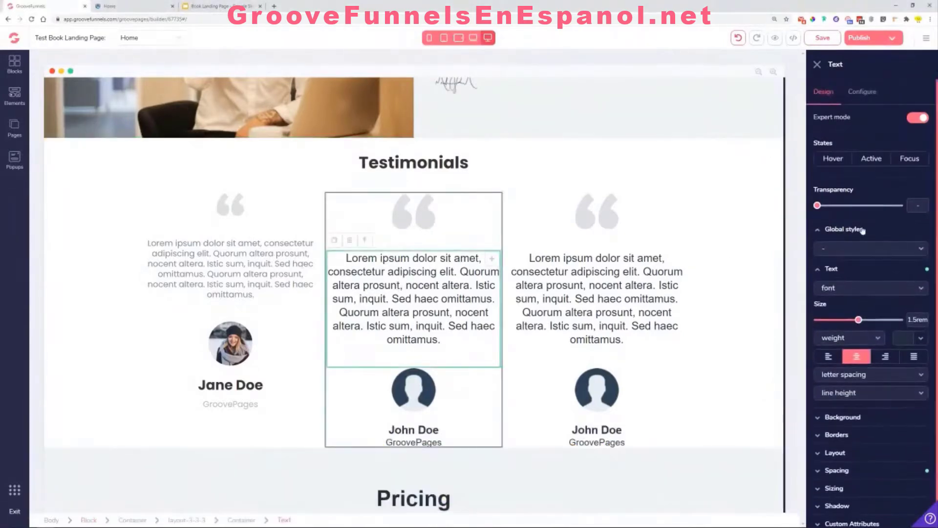
{"action": "left_click", "coordinate": [863, 250]}
{"action": "left_click", "coordinate": [858, 304]}
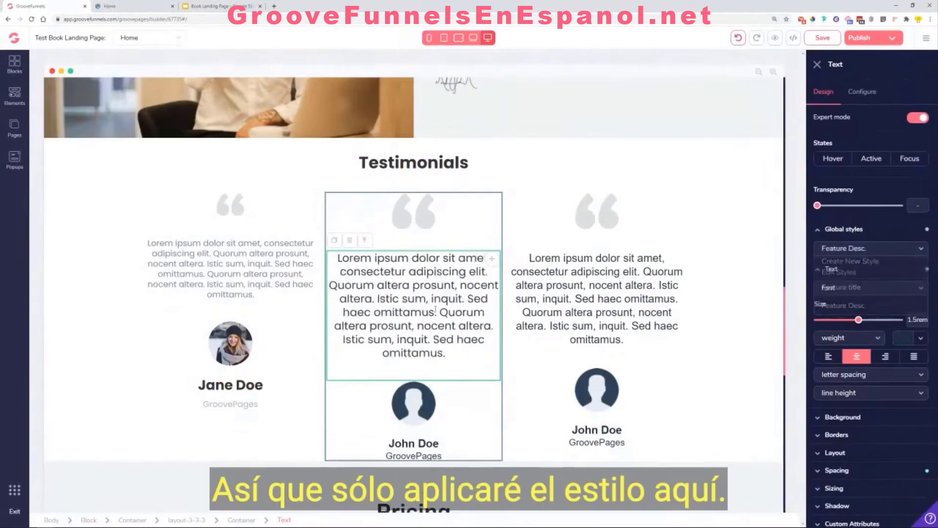
{"action": "left_click", "coordinate": [417, 218]}
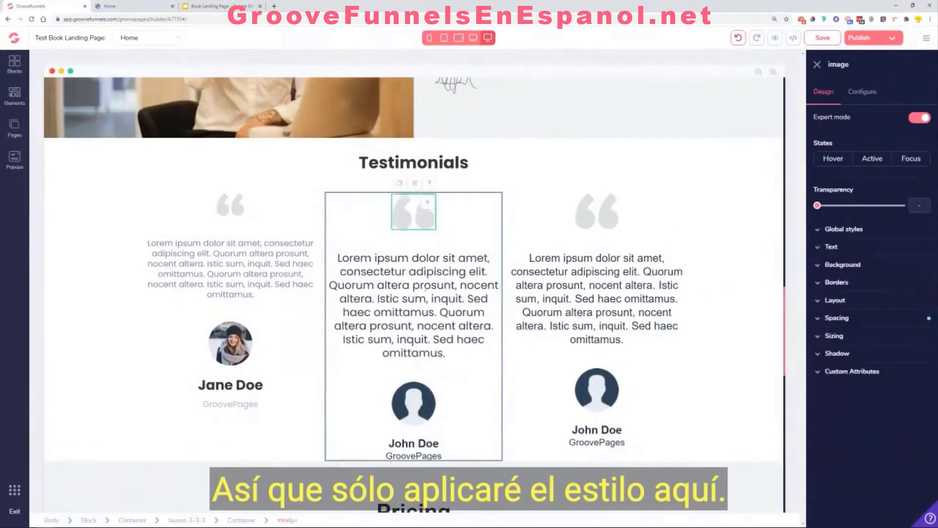
Step: Darken the second testimonial's quote text by setting its colour to the grey shade #78889B
{"action": "left_click", "coordinate": [427, 288]}
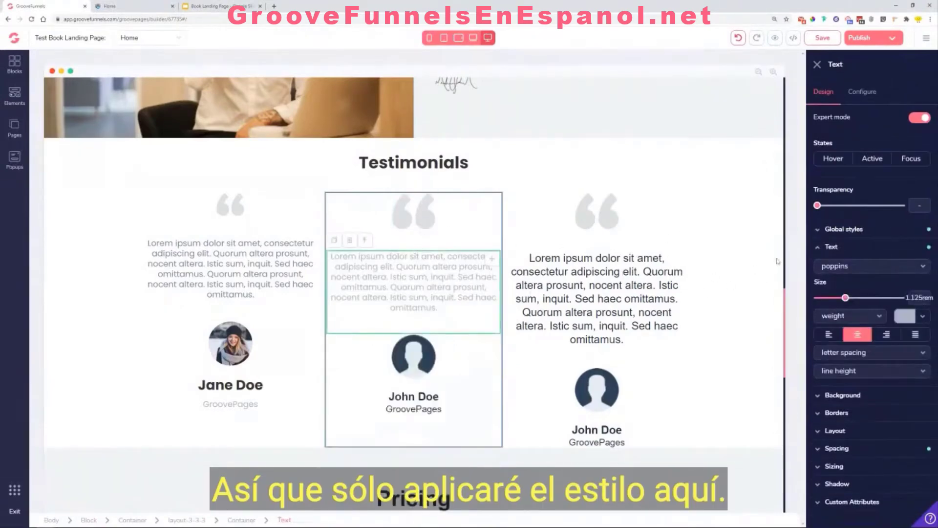
{"action": "left_click", "coordinate": [924, 317]}
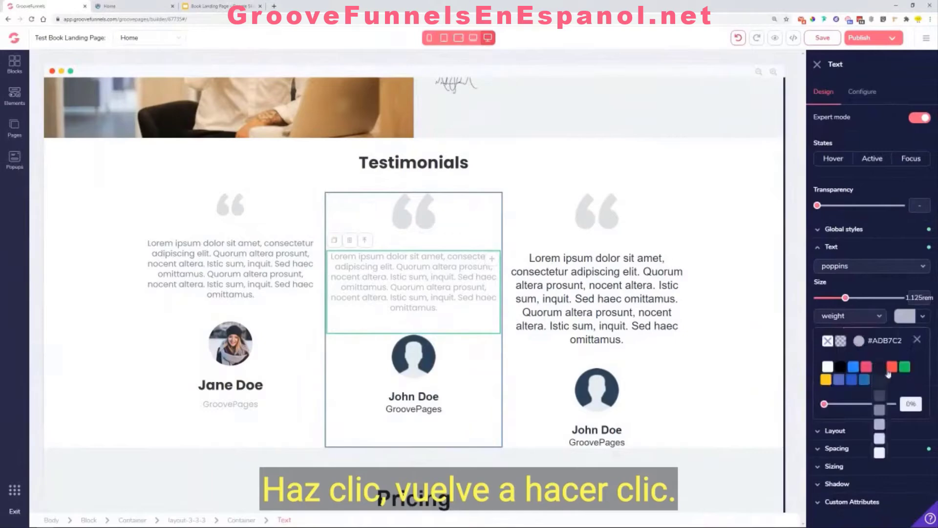
{"action": "left_click", "coordinate": [881, 411]}
{"action": "left_click_drag", "start_coordinate": [846, 299], "coordinate": [838, 299]}
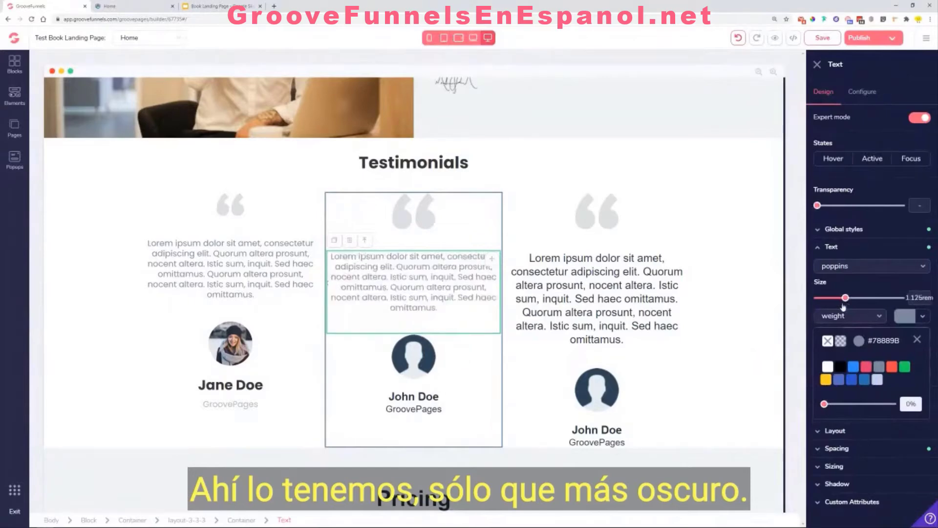
Step: Shrink the quotation mark image in the second testimonial column to a width of 60 px
{"action": "left_click", "coordinate": [408, 219]}
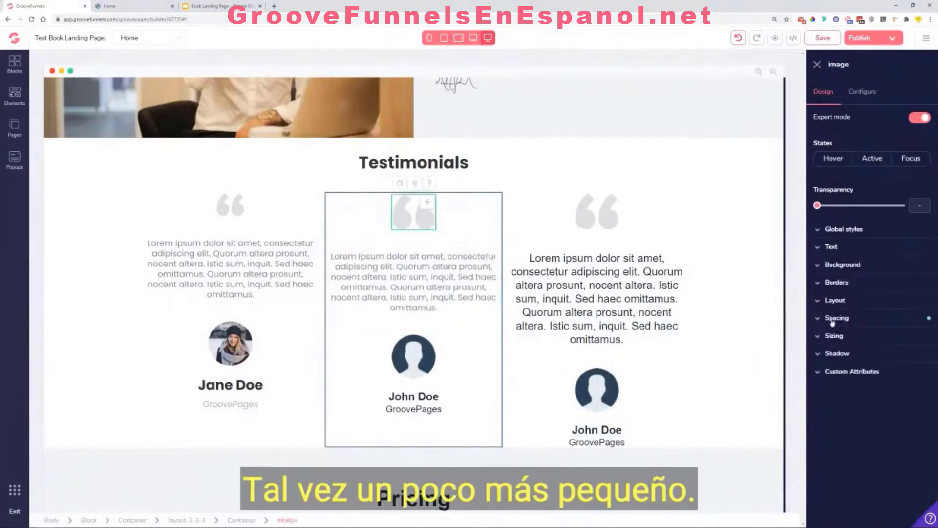
{"action": "left_click", "coordinate": [834, 336]}
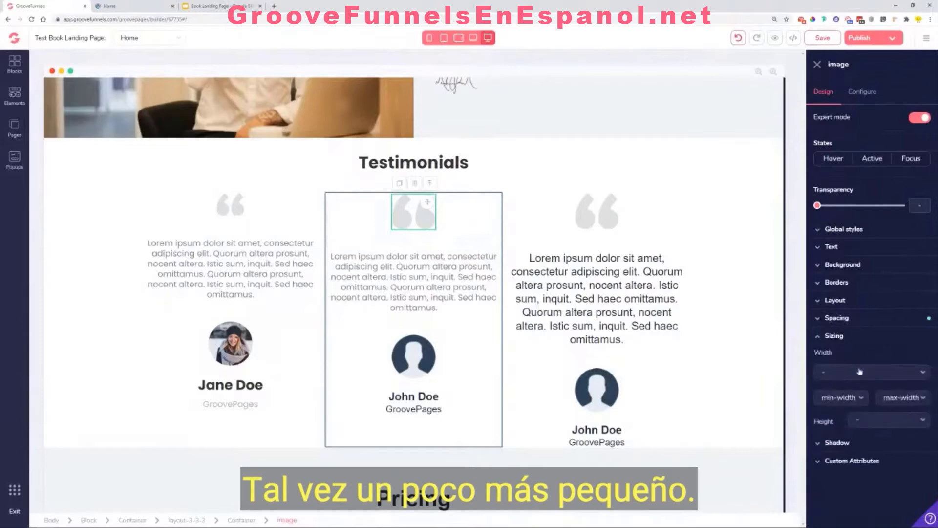
{"action": "left_click", "coordinate": [860, 372]}
{"action": "left_click", "coordinate": [844, 407]}
{"action": "left_click_drag", "start_coordinate": [817, 391], "coordinate": [828, 392]}
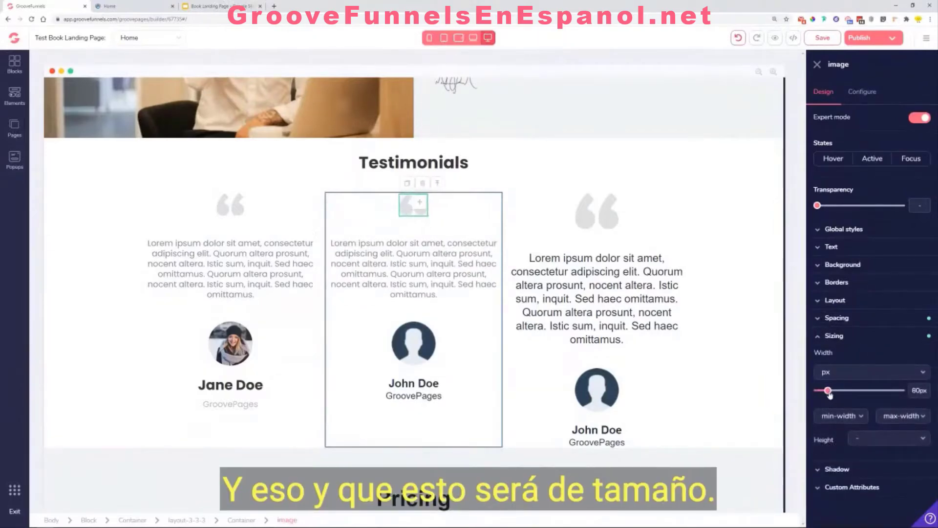
Step: Shrink the quotation mark image in the third testimonial column to a width of 60 px
{"action": "left_click", "coordinate": [597, 211]}
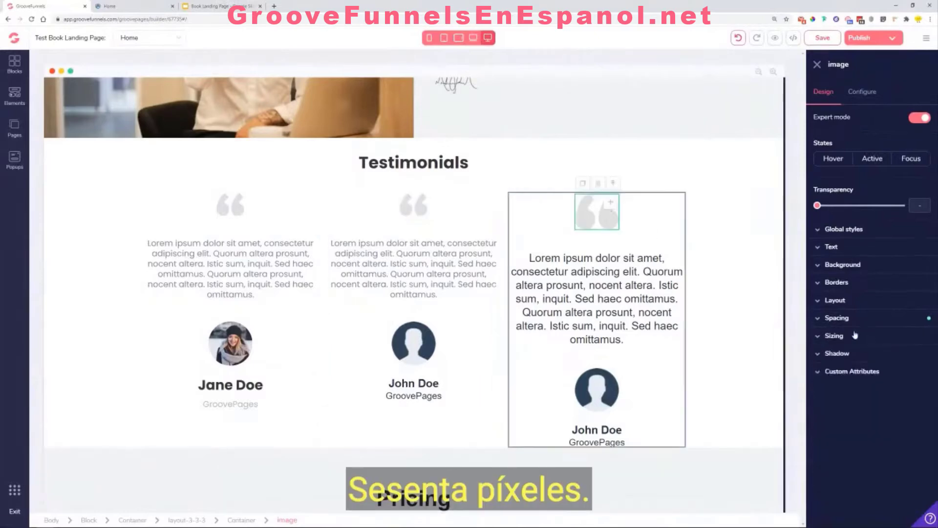
{"action": "left_click", "coordinate": [854, 375]}
{"action": "left_click", "coordinate": [848, 387]}
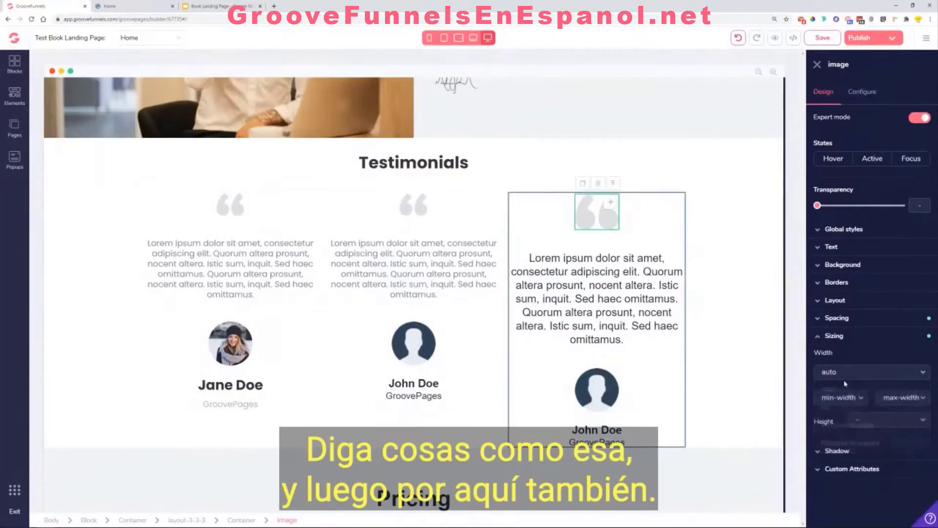
{"action": "left_click", "coordinate": [844, 377]}
{"action": "left_click", "coordinate": [840, 408]}
{"action": "left_click_drag", "start_coordinate": [818, 391], "coordinate": [828, 391]}
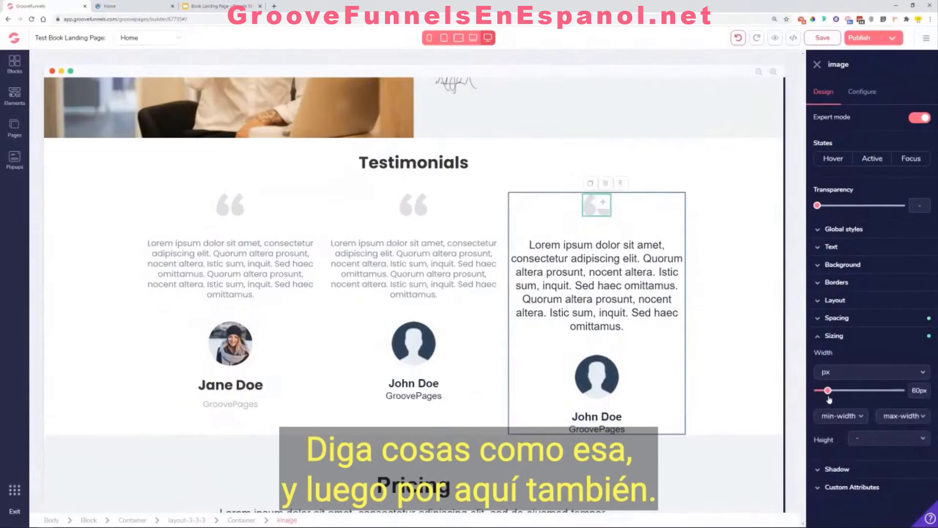
Step: Apply the "Feature Desc." global style to the quote text of the third testimonial column
{"action": "left_click", "coordinate": [397, 254]}
{"action": "left_click", "coordinate": [859, 250]}
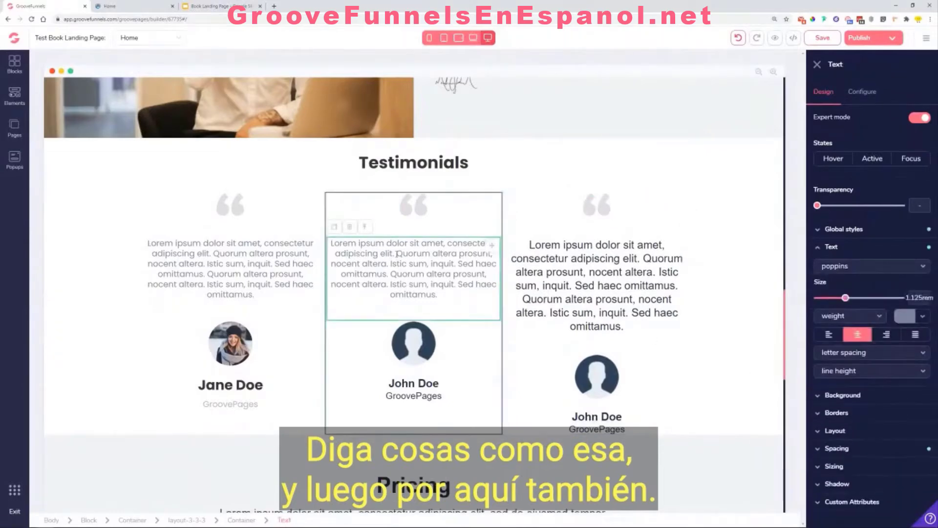
{"action": "left_click", "coordinate": [844, 228]}
{"action": "left_click", "coordinate": [869, 249]}
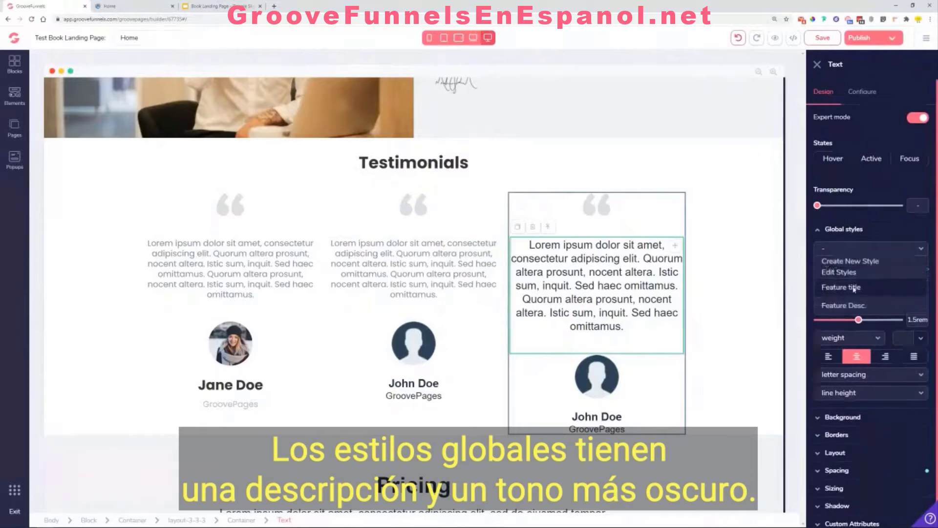
{"action": "left_click", "coordinate": [851, 305]}
Step: Recolour the third testimonial's quote text to the same darker grey shade as the second column's text
{"action": "left_click", "coordinate": [921, 338]}
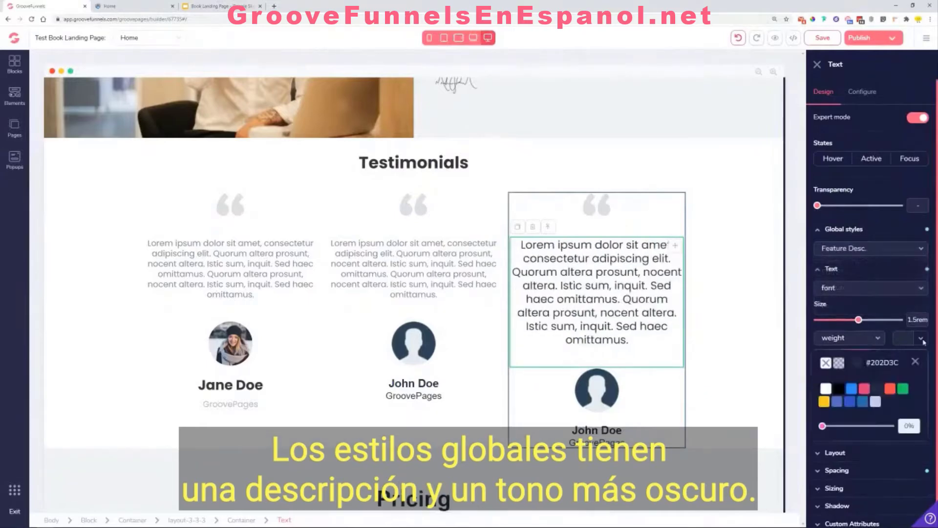
{"action": "mouse_move", "coordinate": [874, 394]}
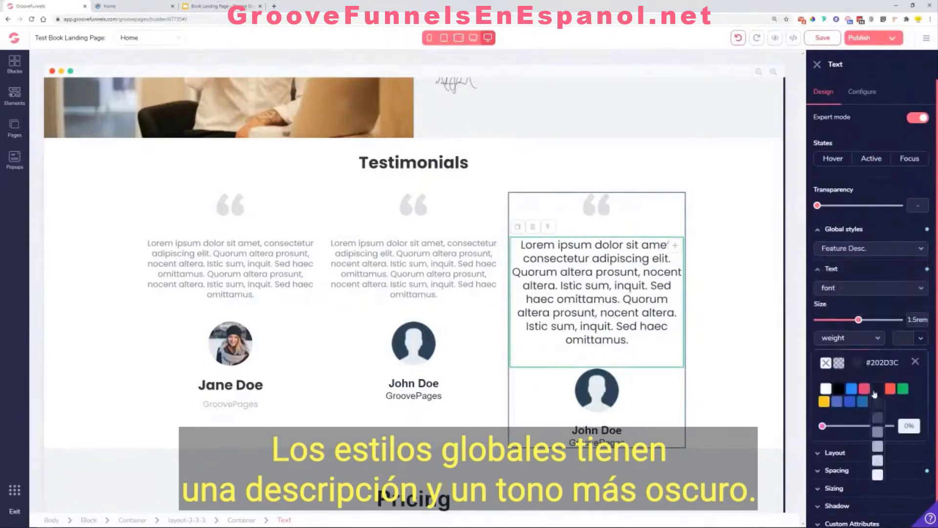
{"action": "left_click", "coordinate": [878, 434]}
{"action": "left_click", "coordinate": [483, 276]}
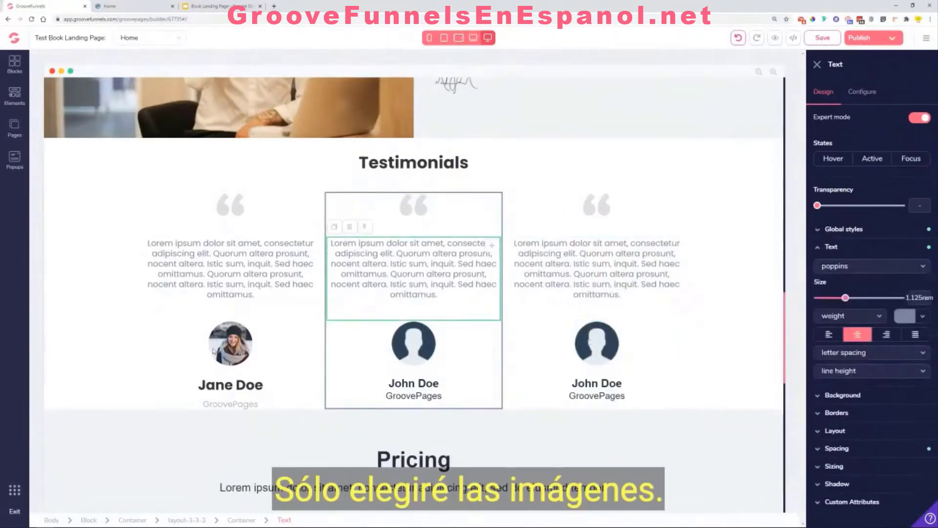
Step: Replace the second testimonial's placeholder avatar with the library photo of the long-haired woman in front of stairs
{"action": "left_click", "coordinate": [406, 350]}
{"action": "left_click", "coordinate": [863, 92]}
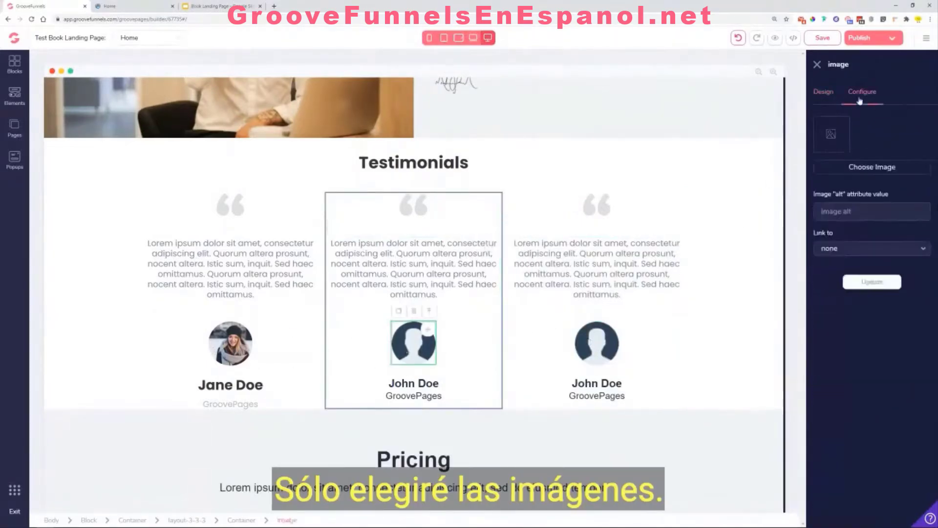
{"action": "left_click", "coordinate": [869, 168]}
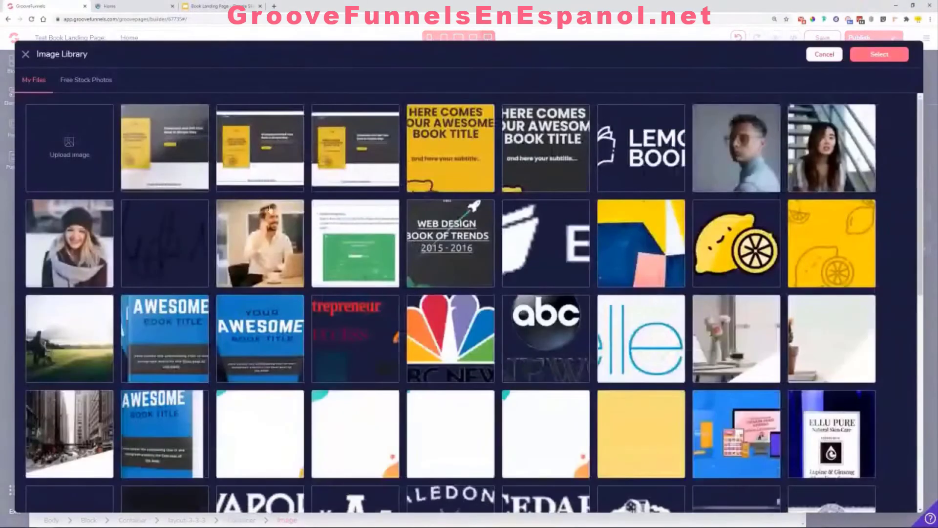
{"action": "left_click", "coordinate": [821, 158]}
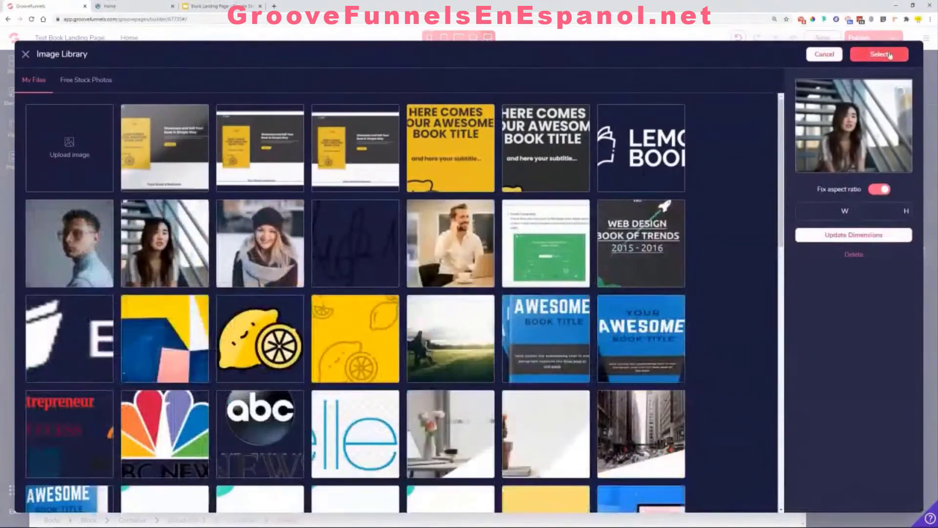
{"action": "left_click", "coordinate": [889, 54]}
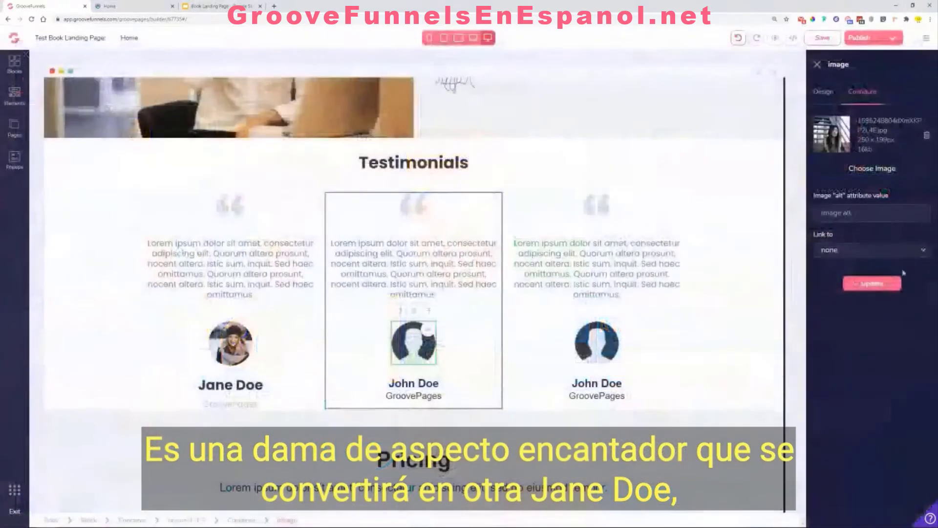
Step: Apply the "Feature title" global style to the person's name in the second testimonial column
{"action": "left_click", "coordinate": [405, 383]}
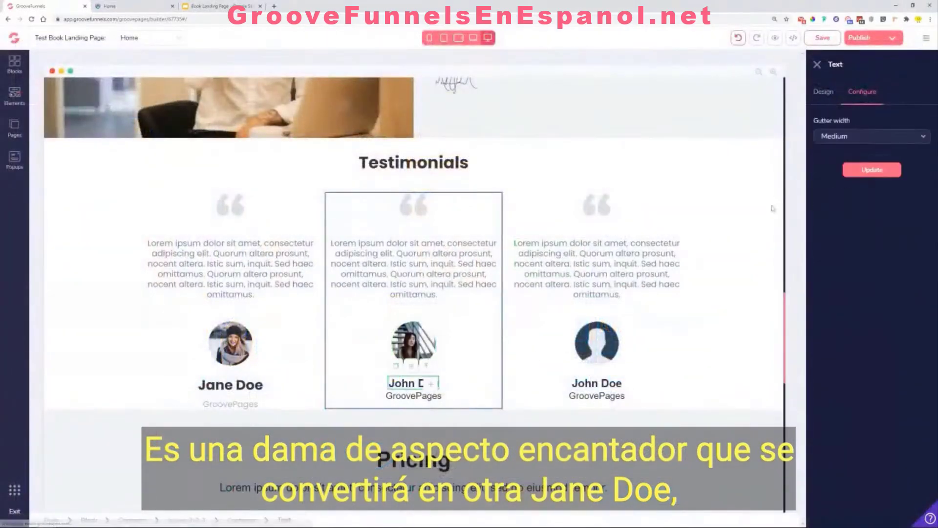
{"action": "left_click", "coordinate": [824, 92]}
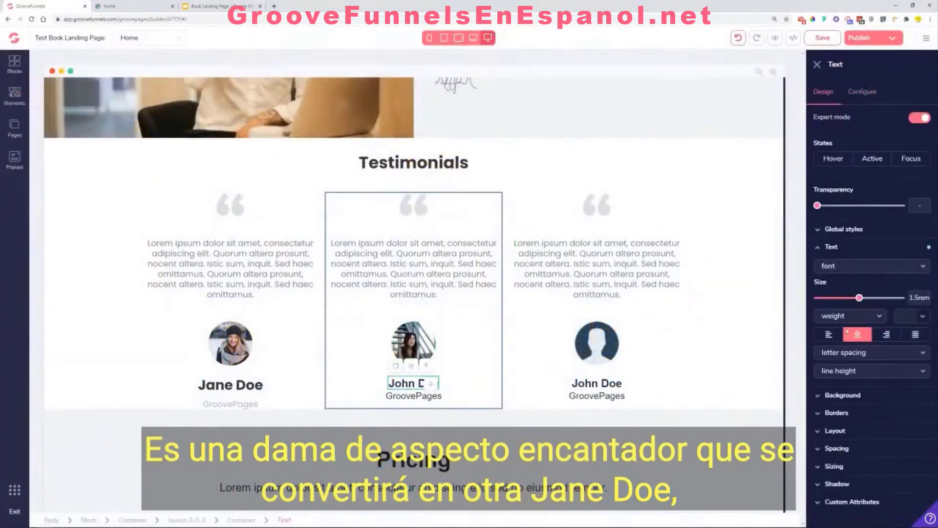
{"action": "left_click", "coordinate": [837, 230]}
{"action": "left_click", "coordinate": [865, 249]}
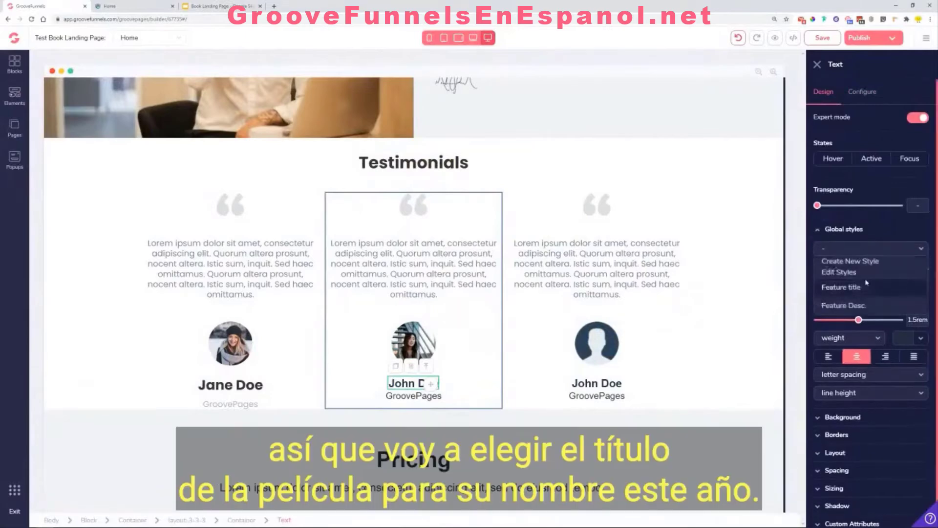
{"action": "left_click", "coordinate": [863, 287]}
{"action": "left_click", "coordinate": [402, 403]}
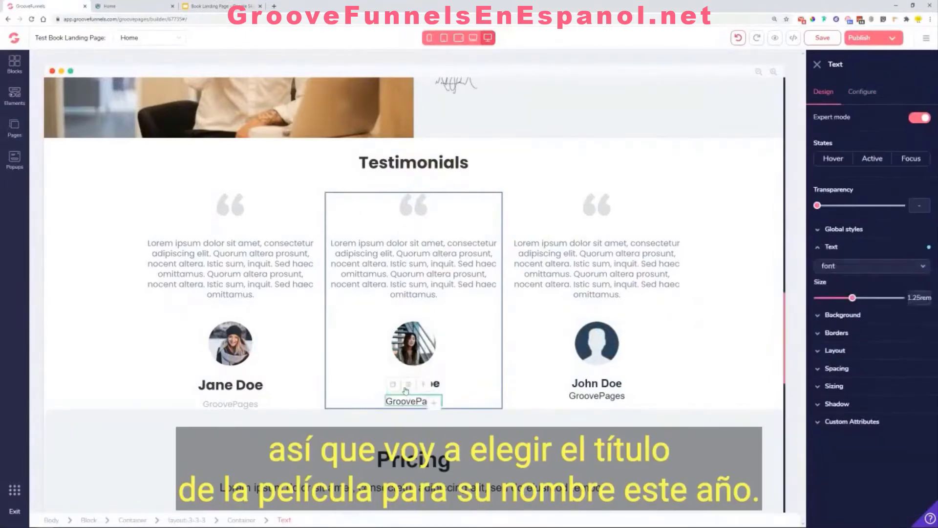
{"action": "left_click", "coordinate": [408, 384]}
{"action": "left_click", "coordinate": [448, 294]}
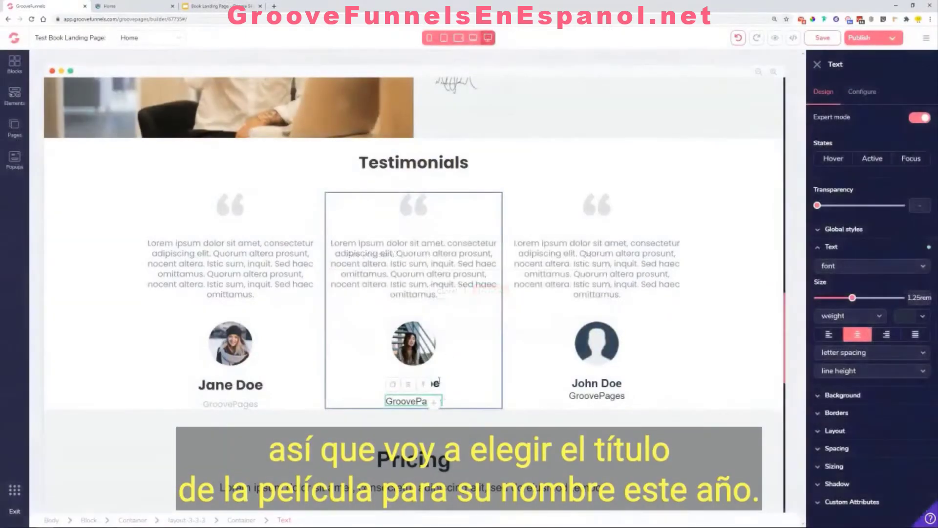
Step: Change the first name in the second testimonial column to the one used in the first column
{"action": "left_click", "coordinate": [403, 385]}
{"action": "left_click_drag", "start_coordinate": [407, 385], "coordinate": [390, 385]}
{"action": "type", "text": "a"}
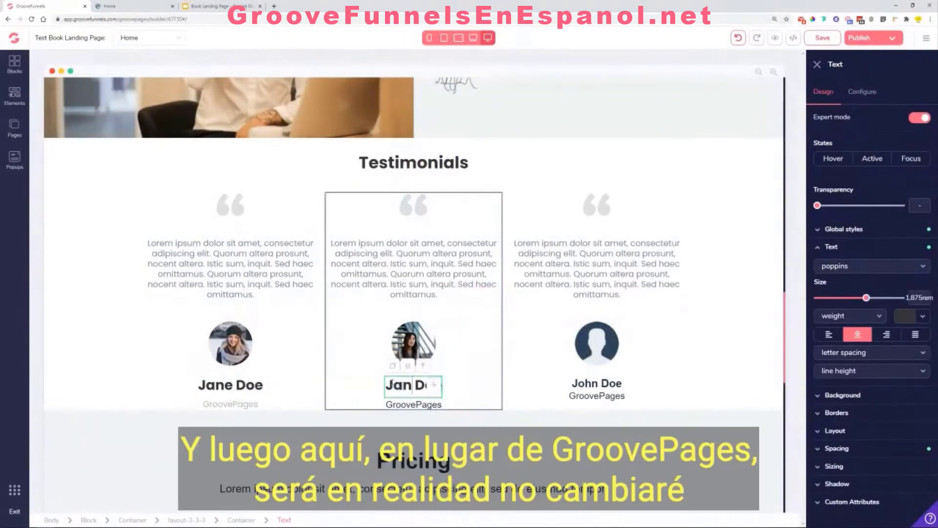
{"action": "key", "text": "Right"}
{"action": "type", "text": "e"}
Step: Apply the "Feature Desc." global style to the "GroovePages" label under the second testimonial's name
{"action": "left_click", "coordinate": [406, 404]}
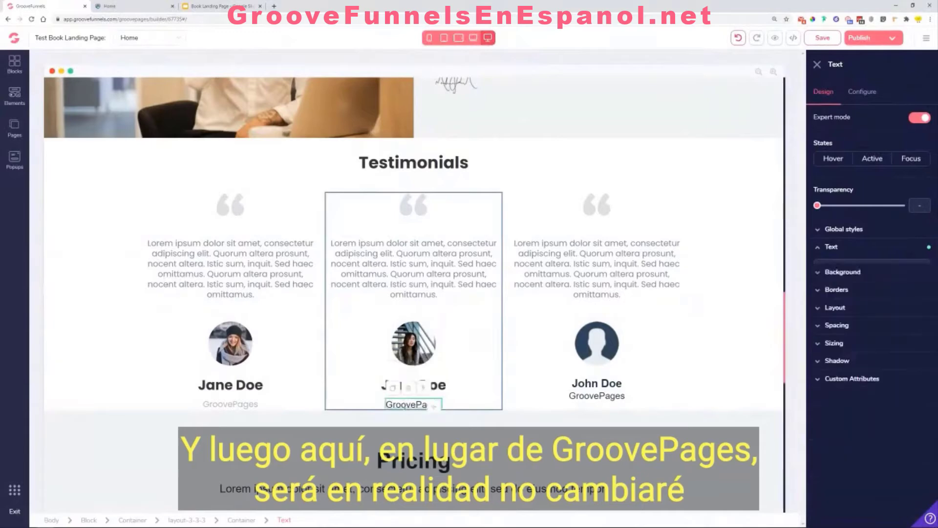
{"action": "left_click", "coordinate": [858, 236]}
{"action": "left_click", "coordinate": [881, 248]}
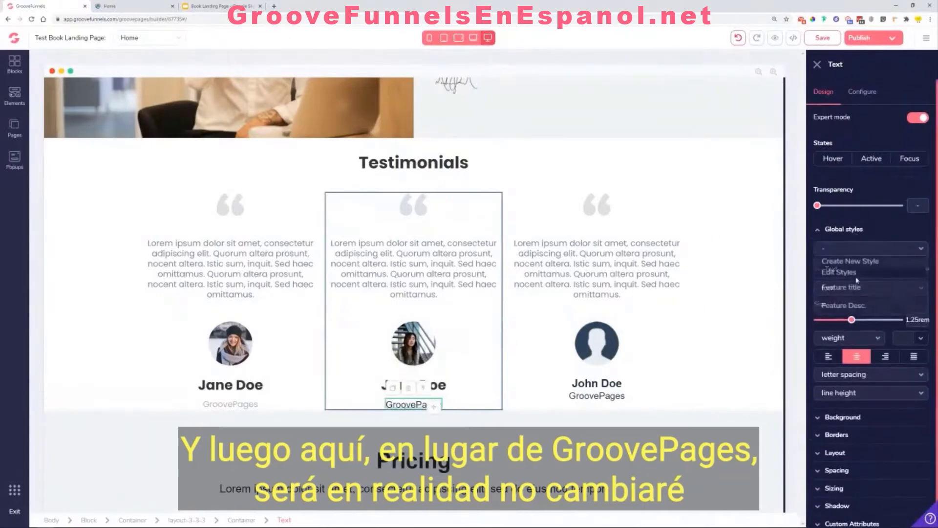
{"action": "left_click", "coordinate": [848, 305]}
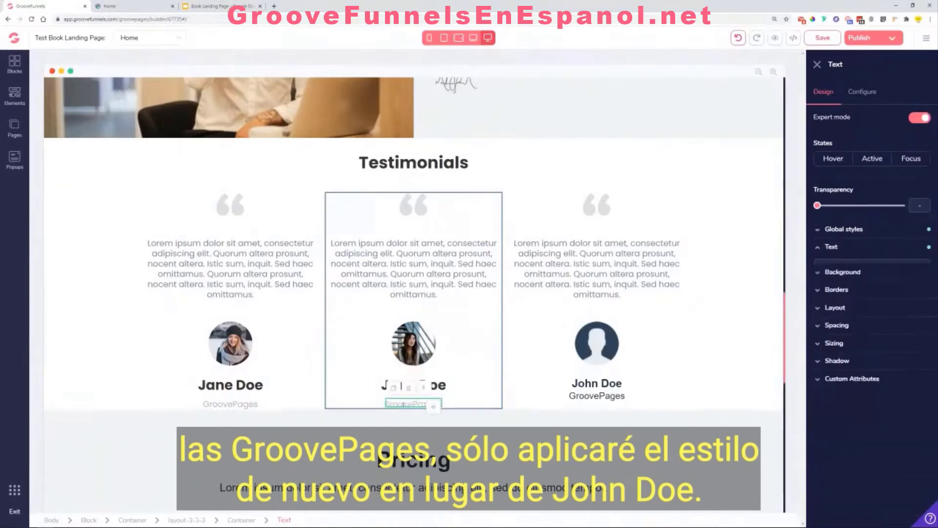
Step: Apply the "Feature title" global style to the person's name in the third testimonial column
{"action": "left_click", "coordinate": [588, 386]}
{"action": "left_click", "coordinate": [839, 229]}
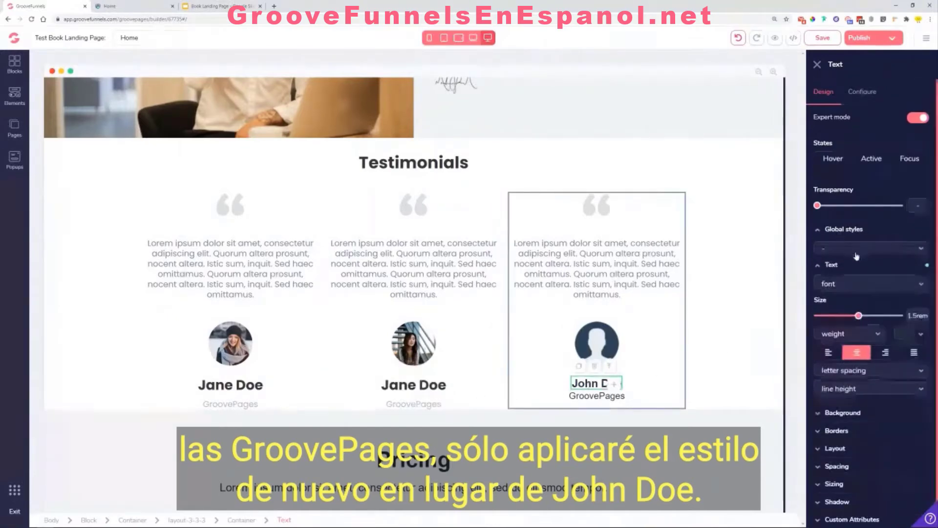
{"action": "left_click", "coordinate": [851, 248]}
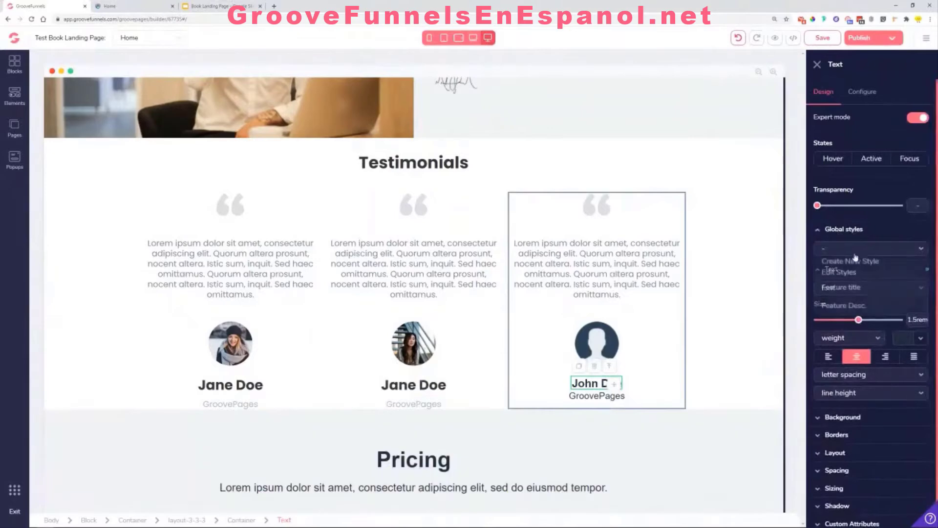
{"action": "left_click", "coordinate": [854, 287]}
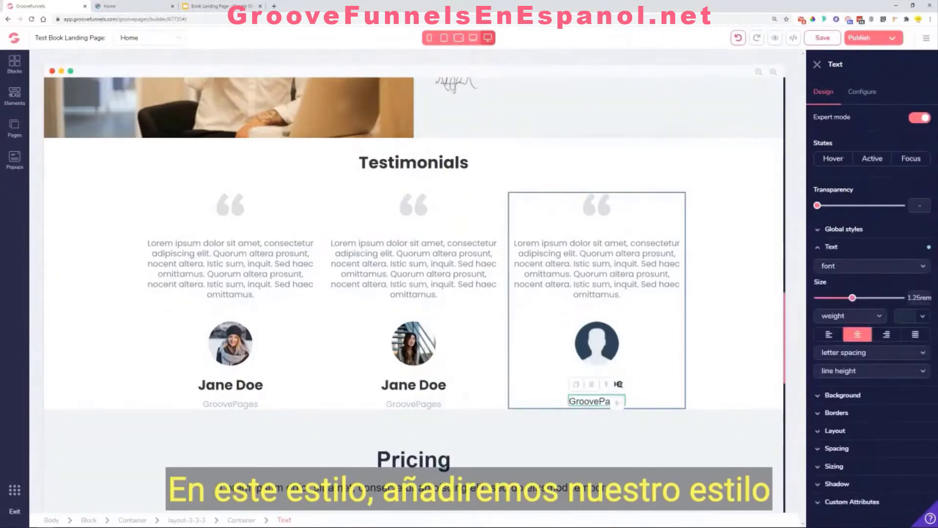
Step: Replace the placeholder avatar in the third testimonial column with the uploaded portrait of the man in glasses
{"action": "left_click", "coordinate": [601, 355]}
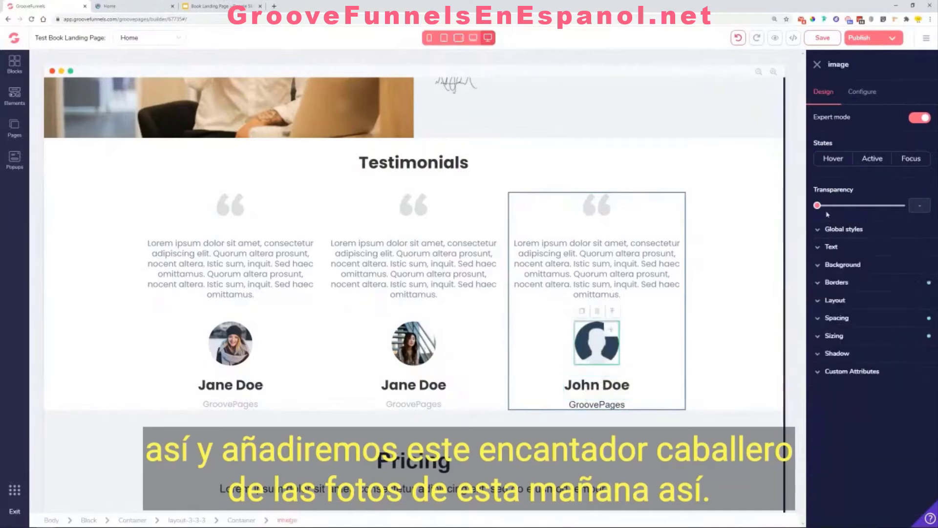
{"action": "left_click", "coordinate": [862, 92]}
{"action": "left_click", "coordinate": [871, 170]}
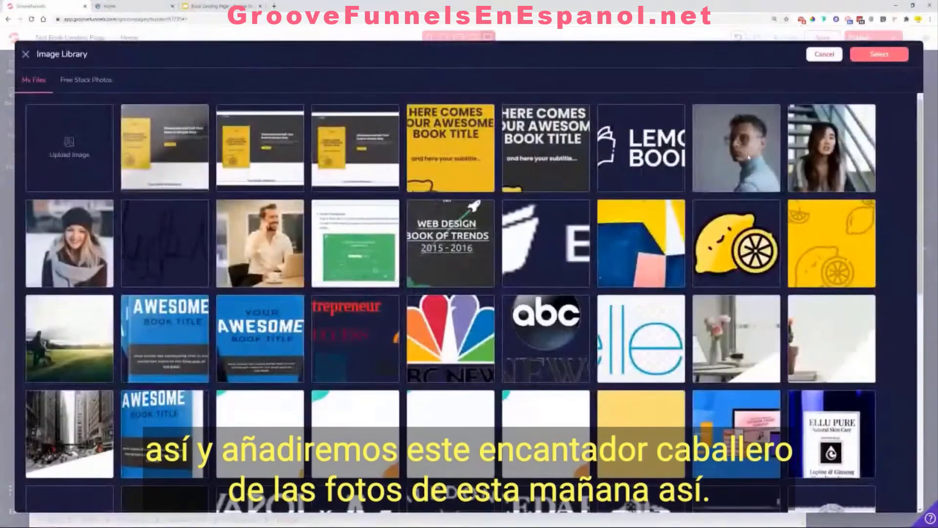
{"action": "left_click", "coordinate": [749, 158]}
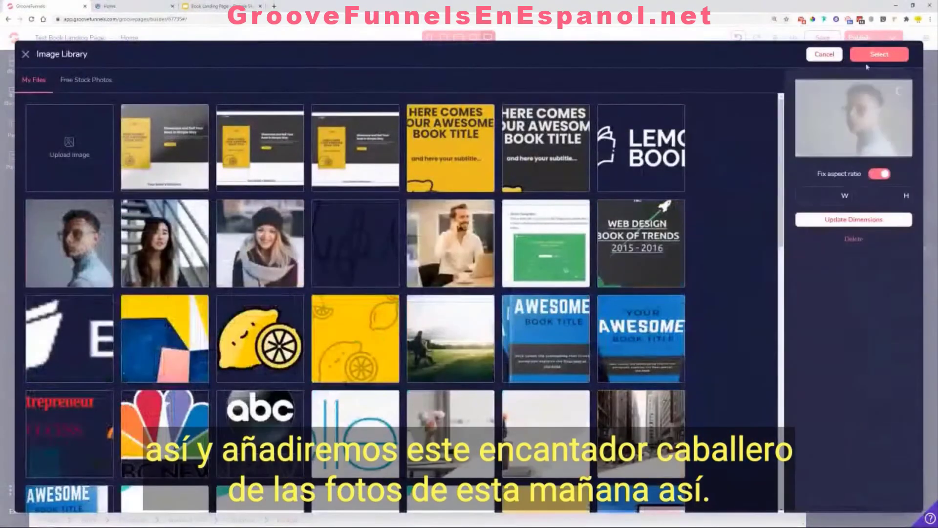
{"action": "left_click", "coordinate": [872, 284]}
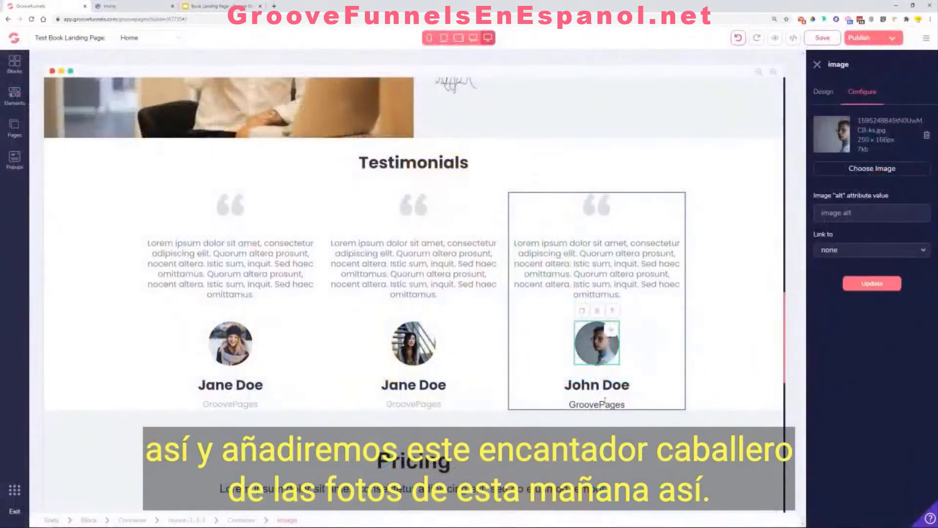
Step: Apply the "Feature Desc." global style to the "GroovePages" label in the third testimonial column
{"action": "left_click", "coordinate": [605, 402]}
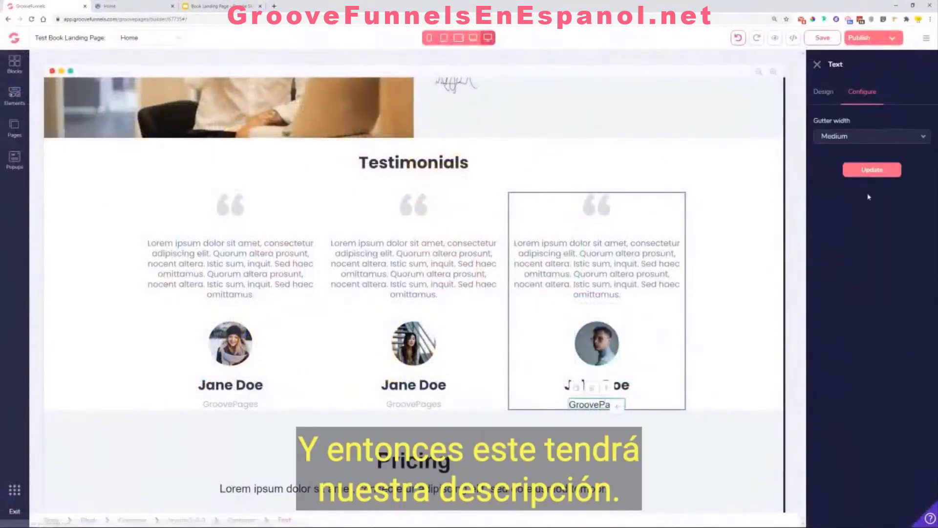
{"action": "left_click", "coordinate": [828, 92]}
{"action": "left_click", "coordinate": [844, 228]}
{"action": "left_click", "coordinate": [860, 248]}
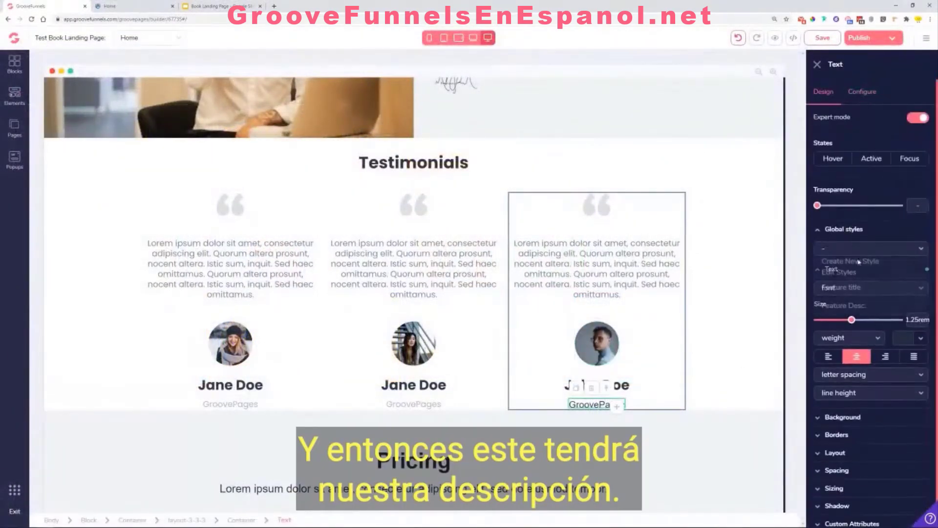
{"action": "left_click", "coordinate": [860, 306]}
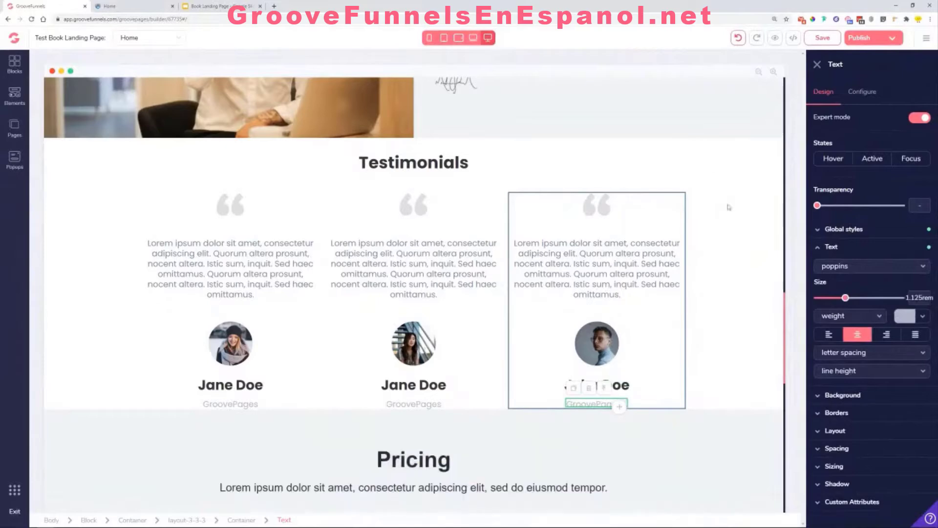
Step: Examine the "Pricing" section in the reference preview, copy its subtitle text and return to the page builder
{"action": "scroll", "coordinate": [731, 232], "scroll_direction": "down", "scroll_amount": 6}
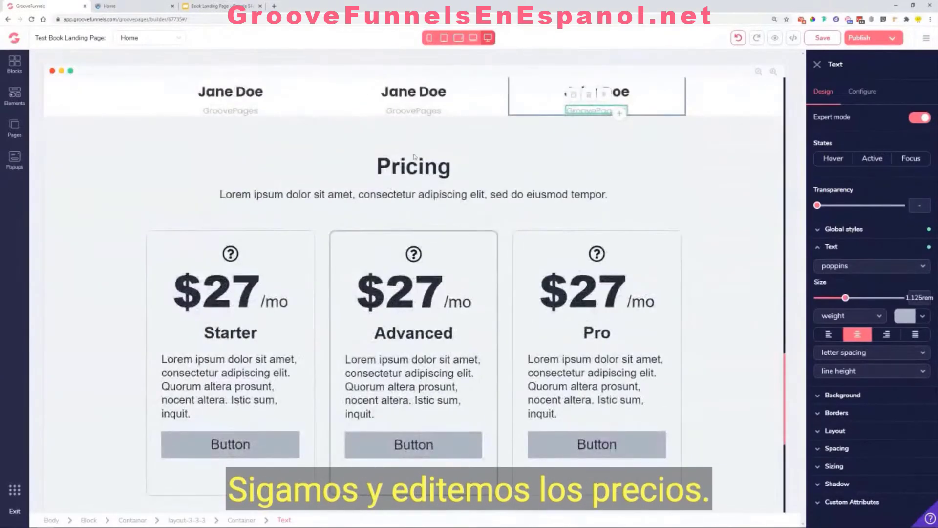
{"action": "left_click", "coordinate": [414, 166]}
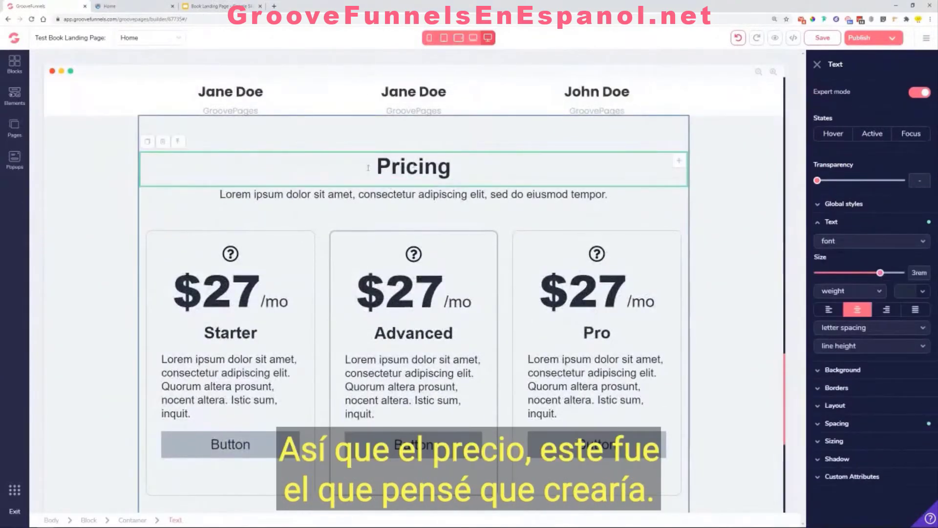
{"action": "left_click", "coordinate": [127, 5]}
{"action": "scroll", "coordinate": [167, 122], "scroll_direction": "down", "scroll_amount": 7}
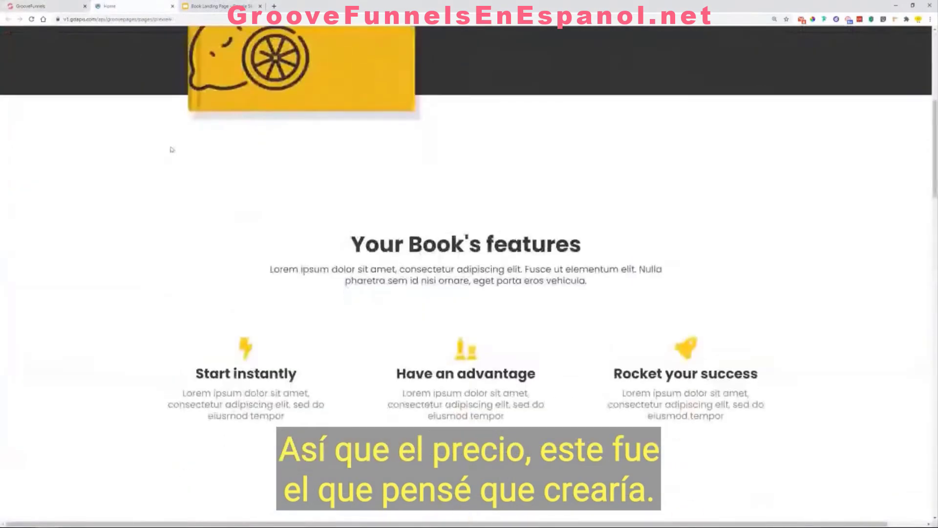
{"action": "scroll", "coordinate": [172, 149], "scroll_direction": "down", "scroll_amount": 20}
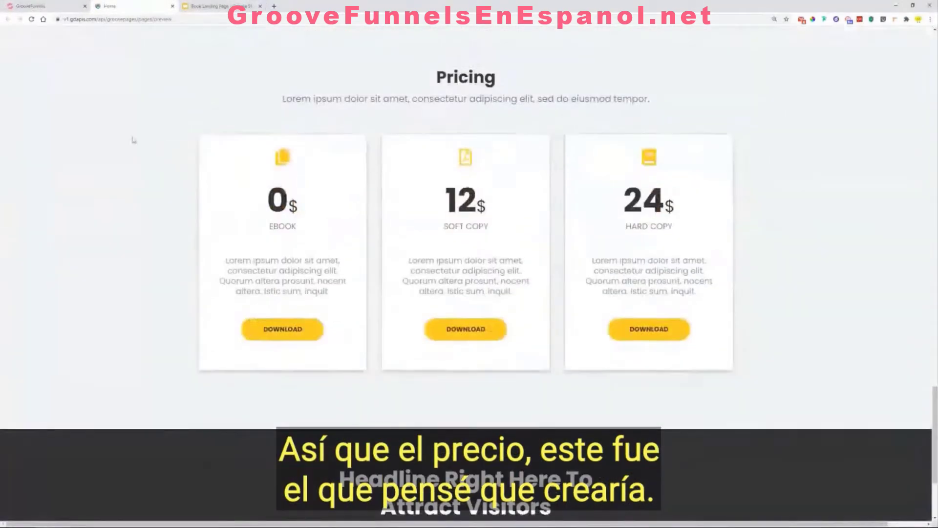
{"action": "scroll", "coordinate": [94, 125], "scroll_direction": "up", "scroll_amount": 2}
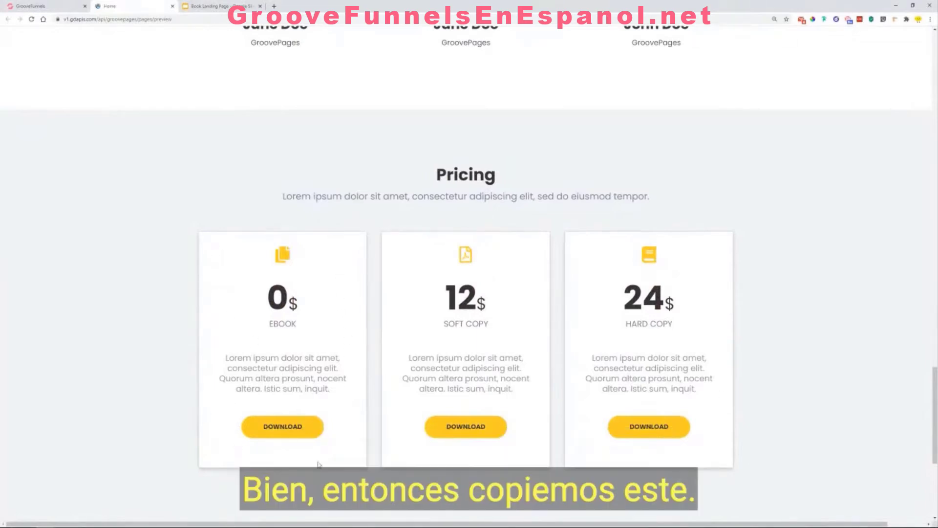
{"action": "double_click", "coordinate": [438, 177]}
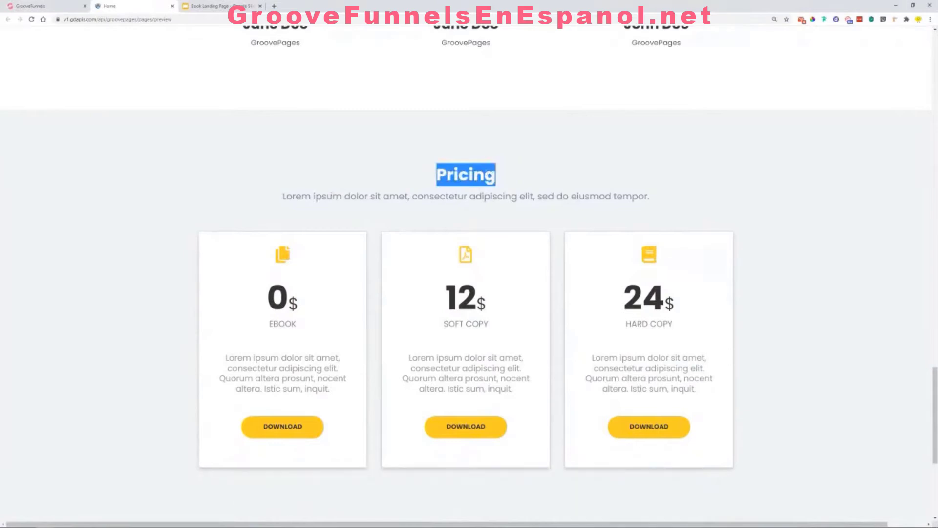
{"action": "left_click", "coordinate": [289, 197]}
{"action": "left_click_drag", "start_coordinate": [279, 199], "coordinate": [649, 204]}
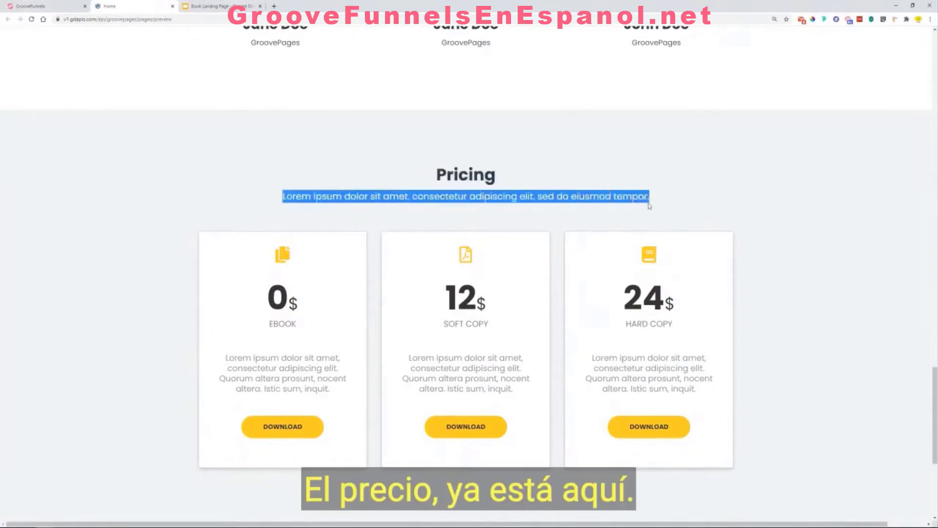
{"action": "right_click", "coordinate": [643, 200]}
{"action": "left_click", "coordinate": [659, 205]}
{"action": "left_click", "coordinate": [30, 6]}
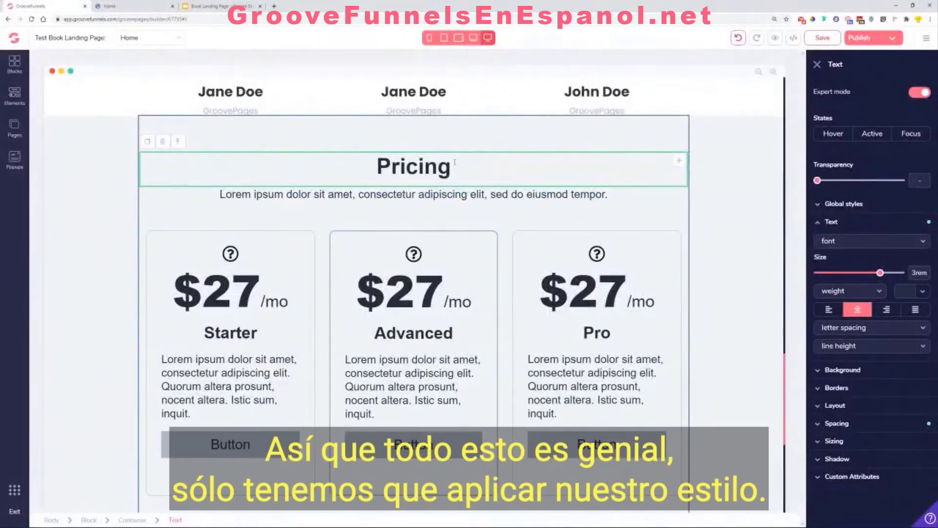
Step: Apply the "Feature title" global style to the "Pricing" heading and set its text size to 2.25rem
{"action": "left_click", "coordinate": [862, 203]}
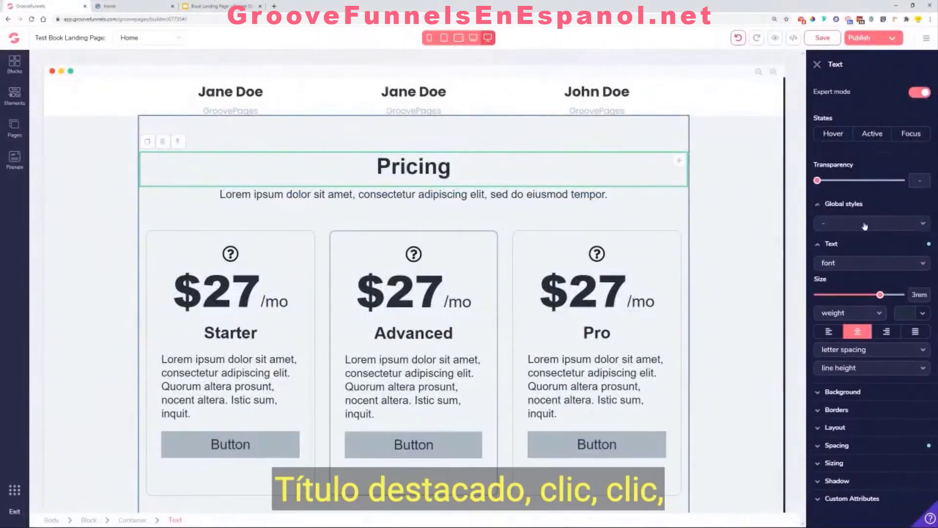
{"action": "left_click", "coordinate": [865, 224]}
{"action": "left_click", "coordinate": [861, 261]}
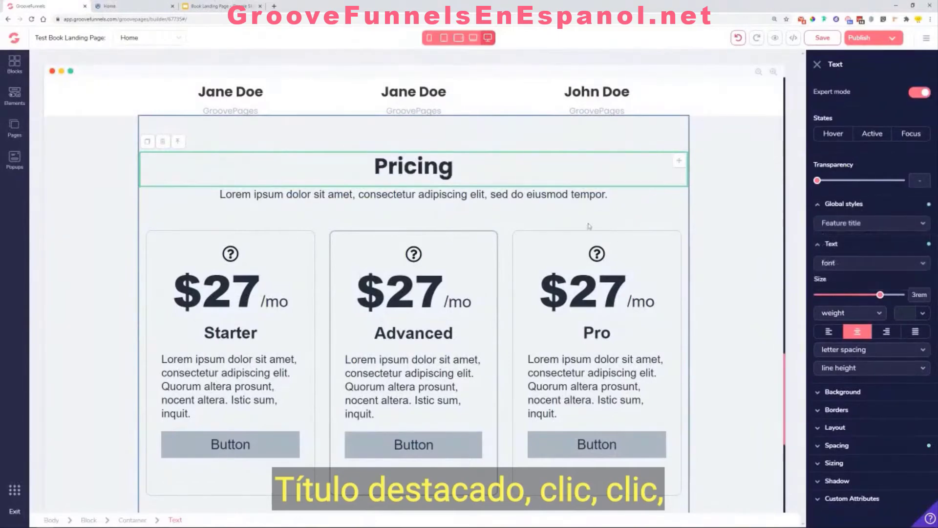
{"action": "left_click", "coordinate": [523, 193]}
{"action": "left_click", "coordinate": [527, 169]}
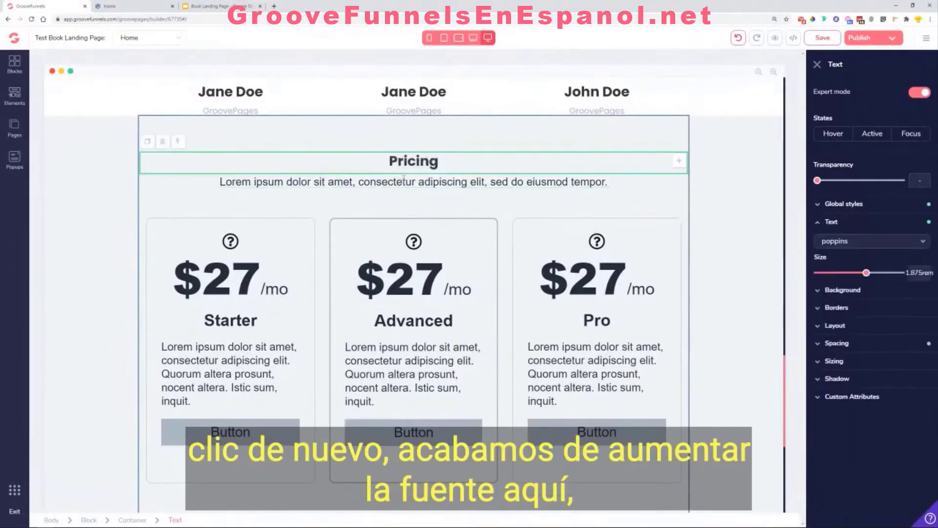
{"action": "left_click_drag", "start_coordinate": [868, 276], "coordinate": [874, 278]}
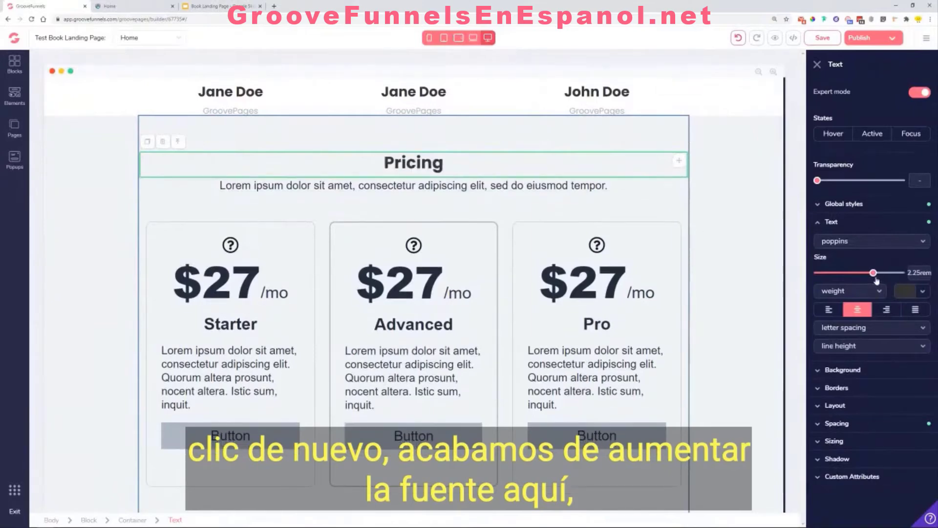
Step: Apply the "Feature Desc." global style to the subtitle under the "Pricing" heading
{"action": "left_click", "coordinate": [347, 187]}
{"action": "left_click", "coordinate": [859, 204]}
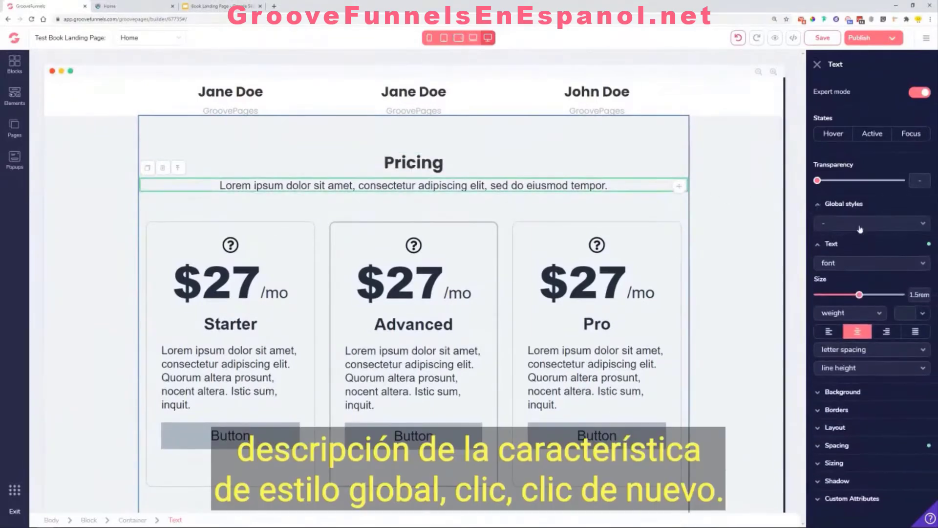
{"action": "left_click", "coordinate": [860, 228]}
{"action": "left_click", "coordinate": [859, 276]}
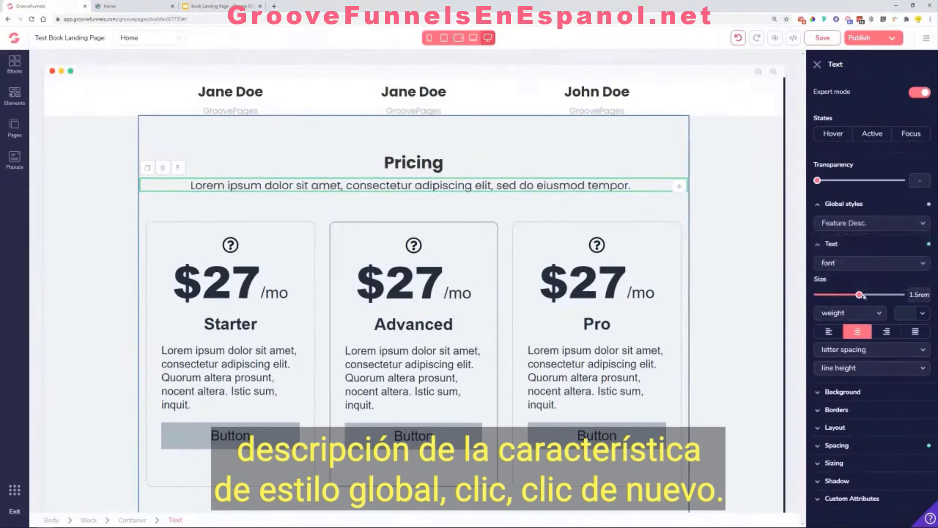
{"action": "left_click", "coordinate": [427, 163]}
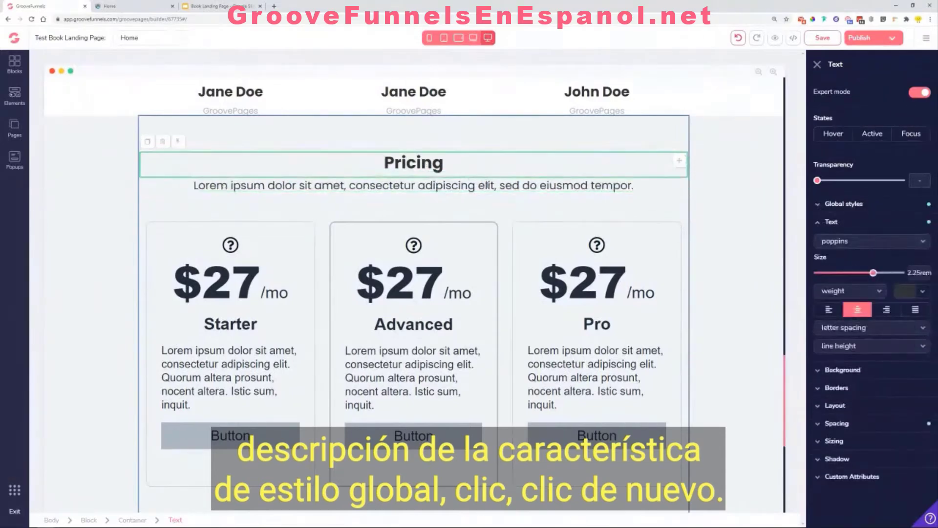
Step: Set the text color of the "Pricing" subtitle to the darker gray #78889B
{"action": "left_click", "coordinate": [488, 186]}
{"action": "left_click", "coordinate": [923, 292]}
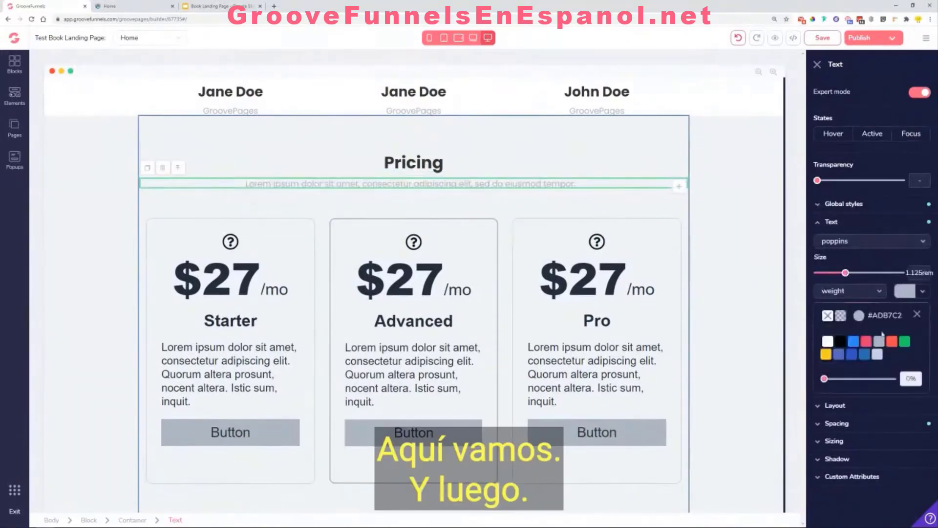
{"action": "left_click", "coordinate": [879, 341]}
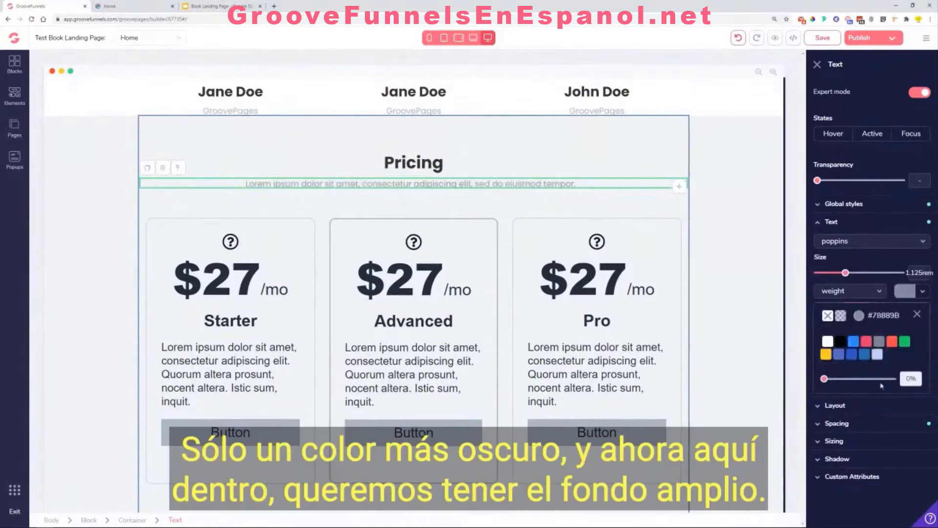
Step: Set the background color of the "Starter" pricing card to white (#FFFFFF)
{"action": "left_click", "coordinate": [302, 207]}
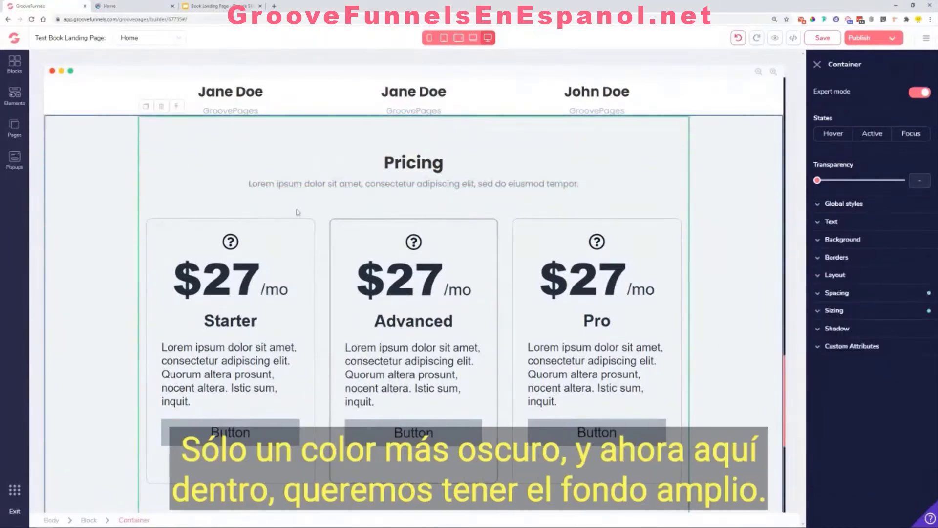
{"action": "left_click", "coordinate": [276, 248]}
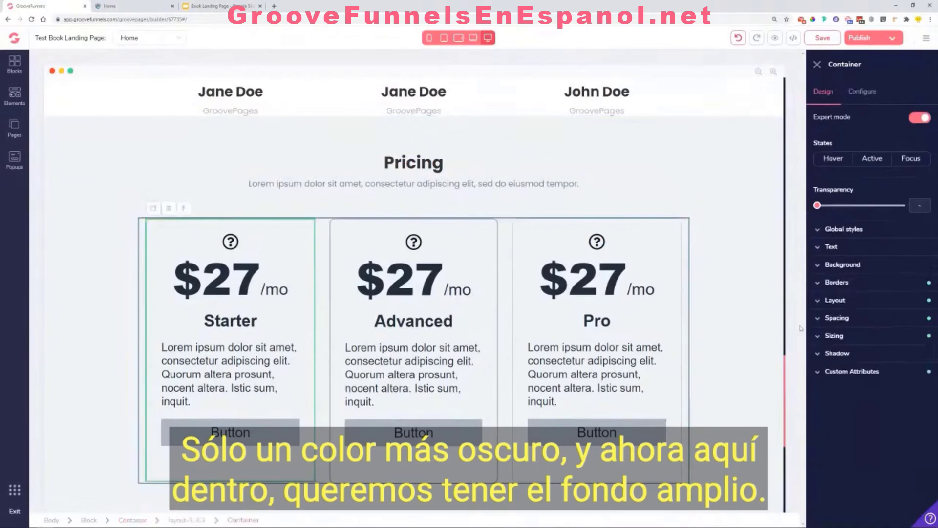
{"action": "left_click", "coordinate": [861, 253]}
{"action": "left_click", "coordinate": [862, 254]}
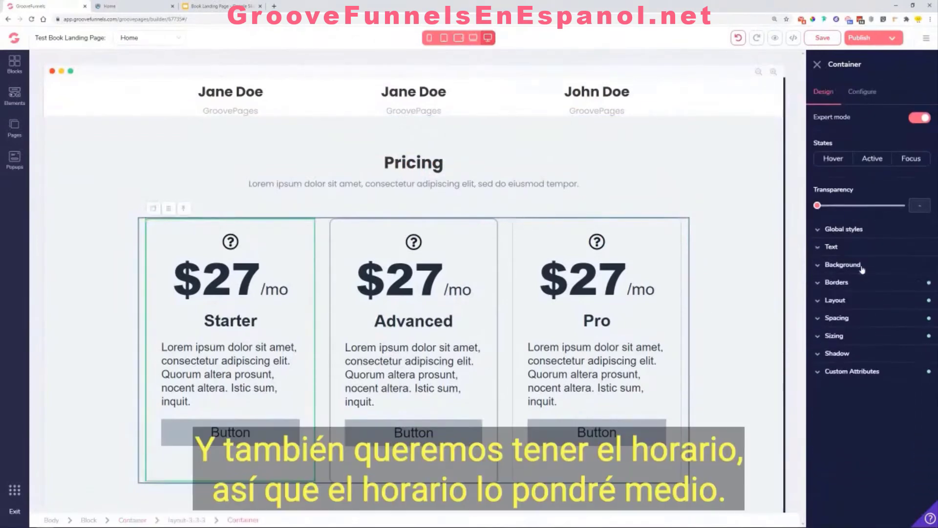
{"action": "left_click", "coordinate": [862, 266]}
{"action": "left_click", "coordinate": [914, 284]}
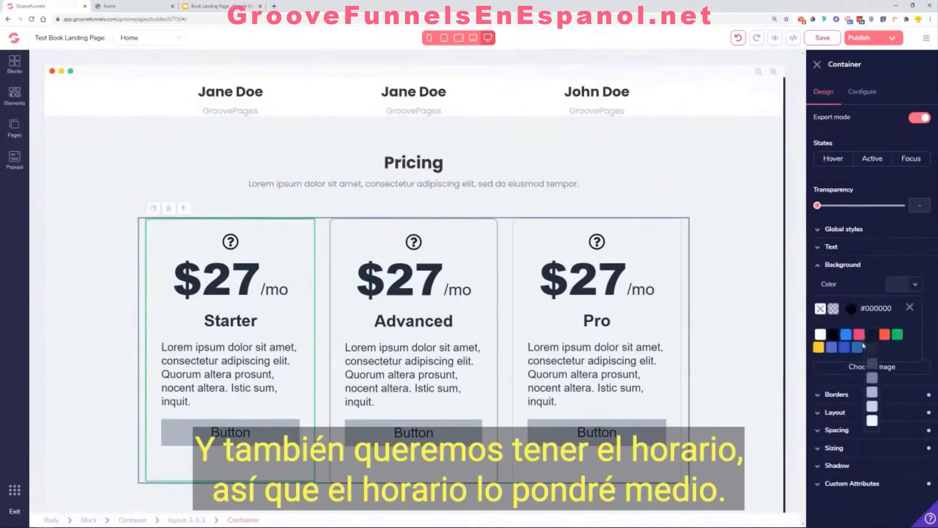
{"action": "left_click", "coordinate": [822, 334]}
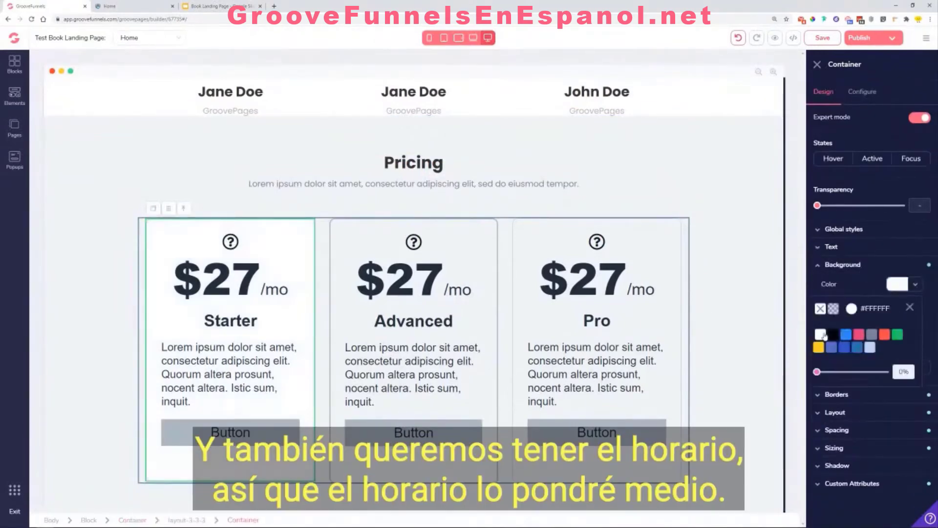
{"action": "left_click", "coordinate": [910, 308]}
Step: Give the "Starter" pricing card an "md" shadow
{"action": "left_click", "coordinate": [860, 467]}
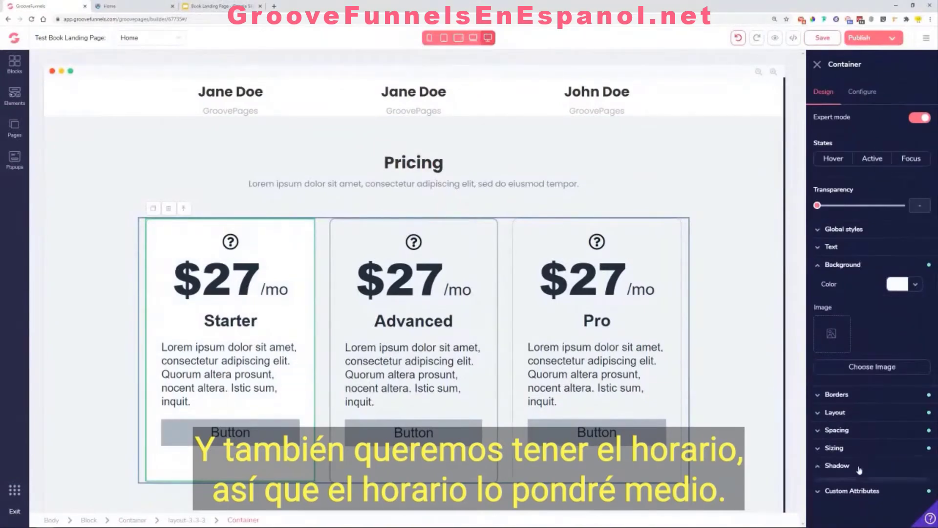
{"action": "left_click", "coordinate": [859, 484]}
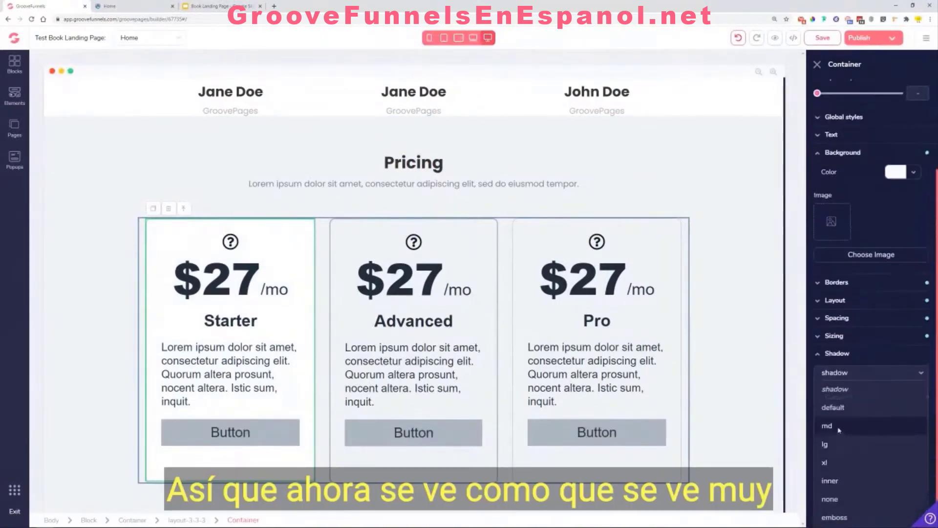
{"action": "left_click", "coordinate": [855, 425]}
{"action": "left_click", "coordinate": [104, 385]}
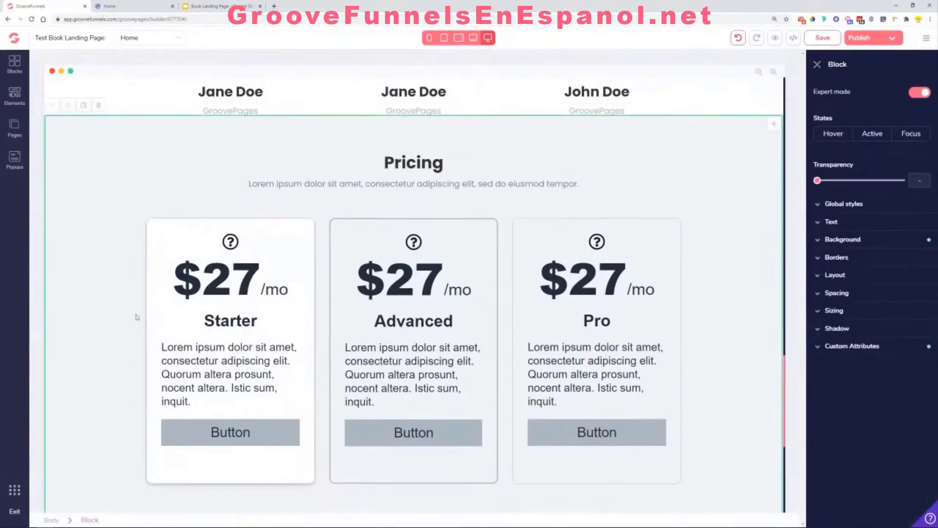
Step: Set the border color of the "Starter" pricing card to light gray #D3D8DE
{"action": "left_click", "coordinate": [307, 245]}
{"action": "left_click", "coordinate": [876, 282]}
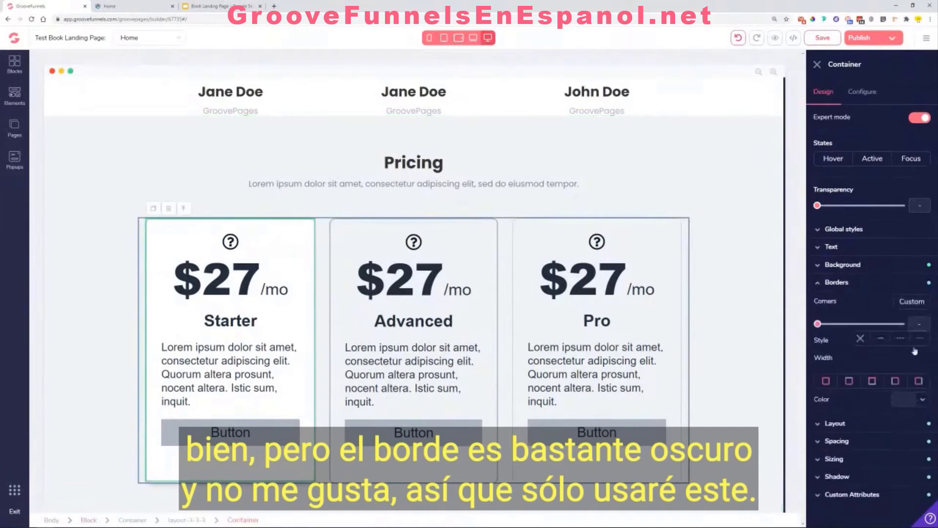
{"action": "left_click", "coordinate": [910, 399]}
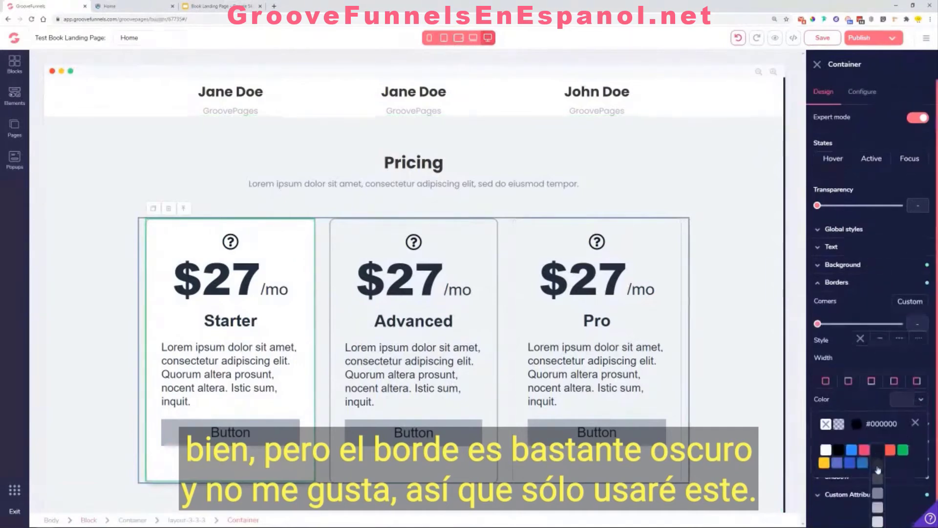
{"action": "scroll", "coordinate": [879, 484], "scroll_direction": "down", "scroll_amount": 1}
{"action": "left_click", "coordinate": [878, 501]}
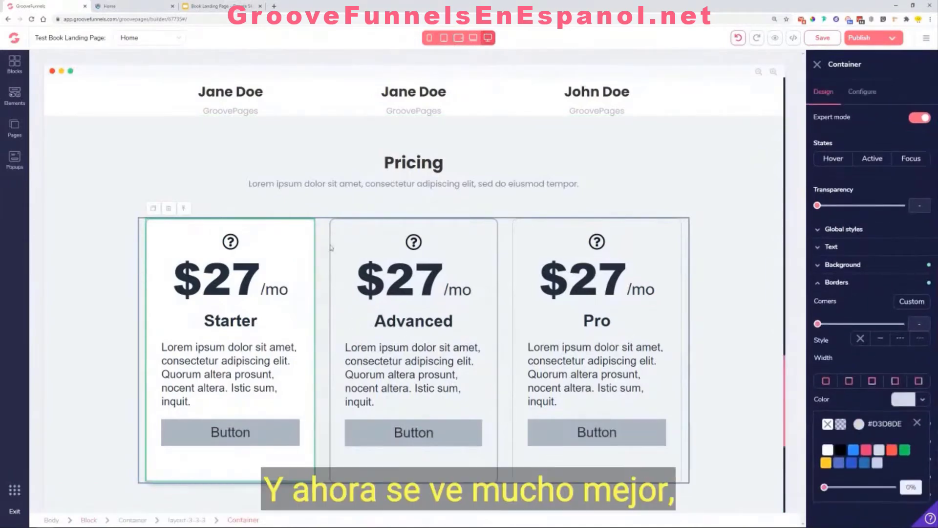
Step: Square off the rounded corners of the "Starter" pricing card, following the straight-edged cards in the reference preview
{"action": "left_click", "coordinate": [68, 180]}
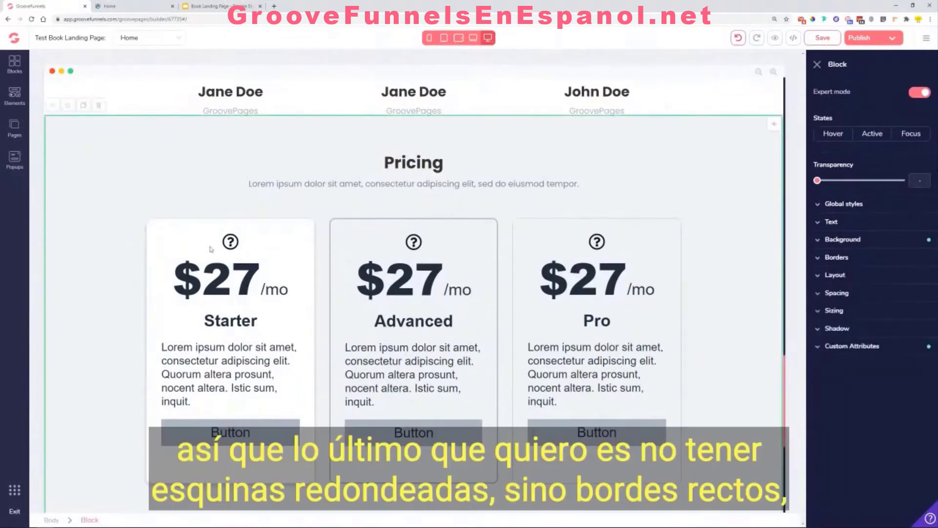
{"action": "left_click", "coordinate": [163, 242]}
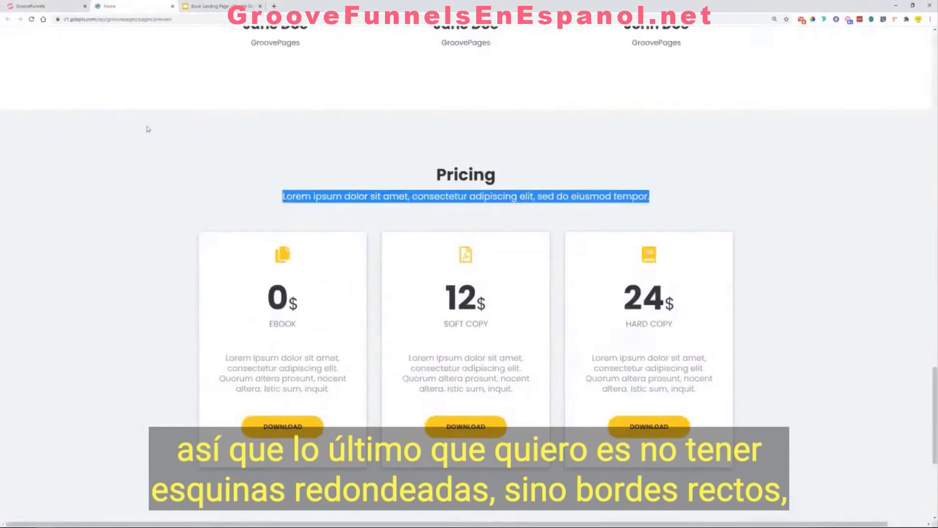
{"action": "left_click", "coordinate": [47, 6]}
{"action": "left_click", "coordinate": [854, 285]}
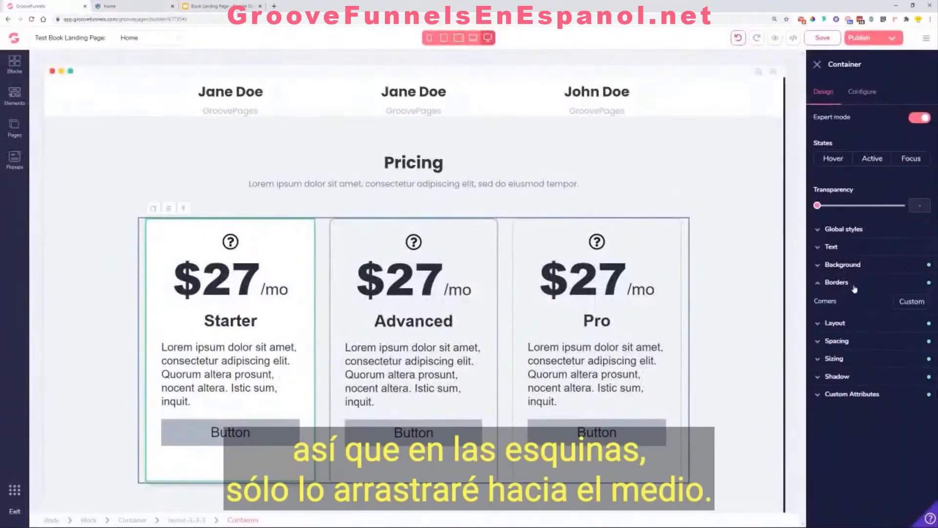
{"action": "mouse_move", "coordinate": [817, 325]}
{"action": "left_mouse_down"}
{"action": "mouse_move", "coordinate": [843, 326]}
{"action": "mouse_move", "coordinate": [829, 333]}
{"action": "left_mouse_up"}
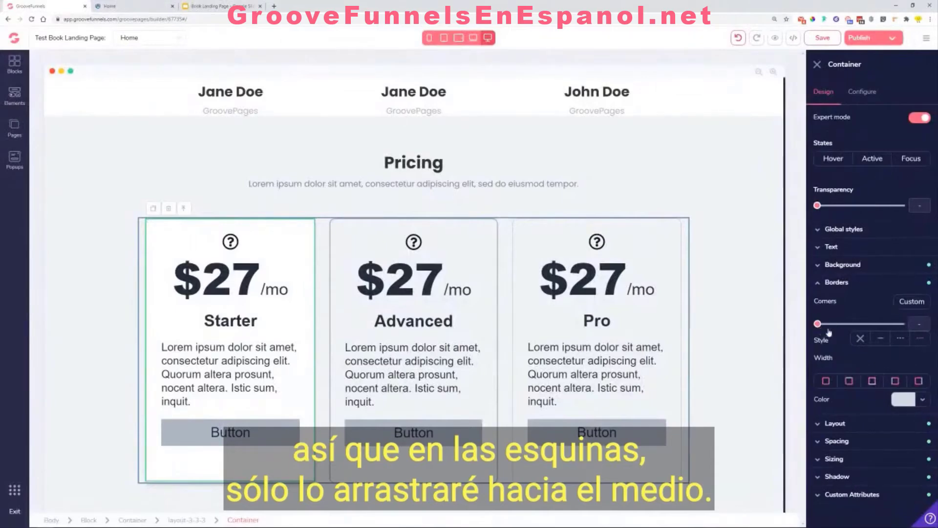
{"action": "left_click", "coordinate": [116, 280]}
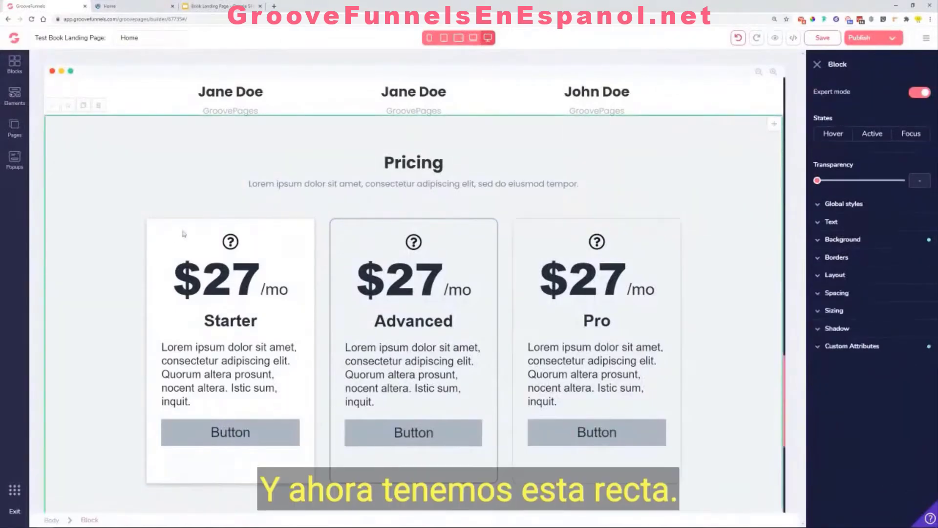
Step: Save the styling of the "Starter" pricing card as a new global style named "Pricing box"
{"action": "left_click", "coordinate": [290, 235]}
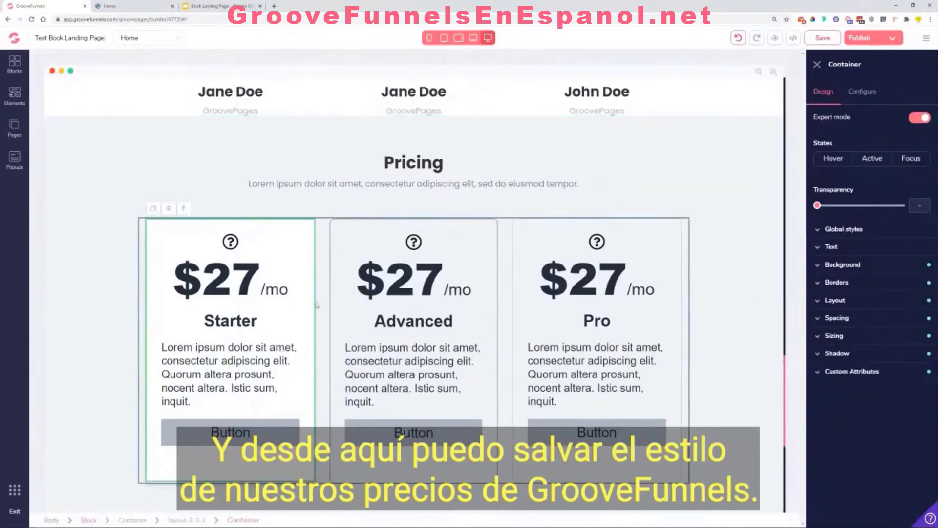
{"action": "left_click", "coordinate": [844, 229]}
{"action": "left_click", "coordinate": [873, 248]}
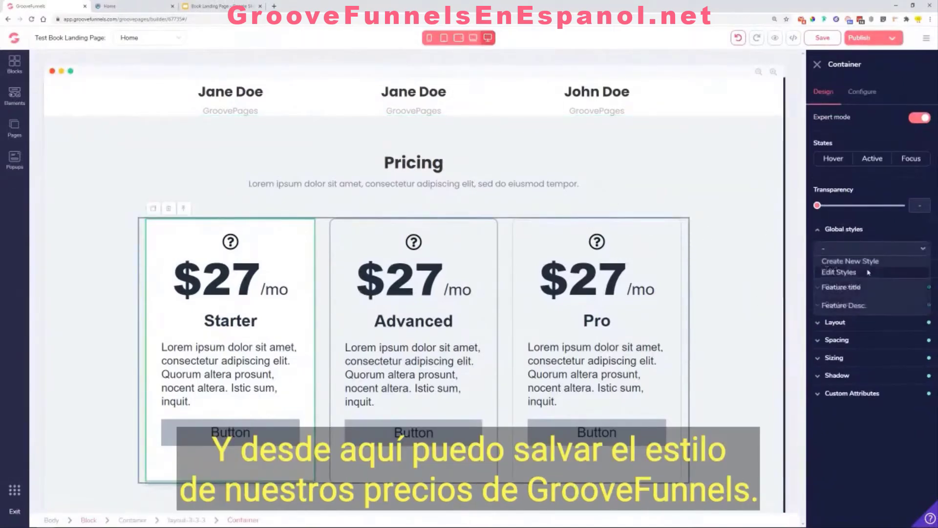
{"action": "left_click", "coordinate": [864, 263]}
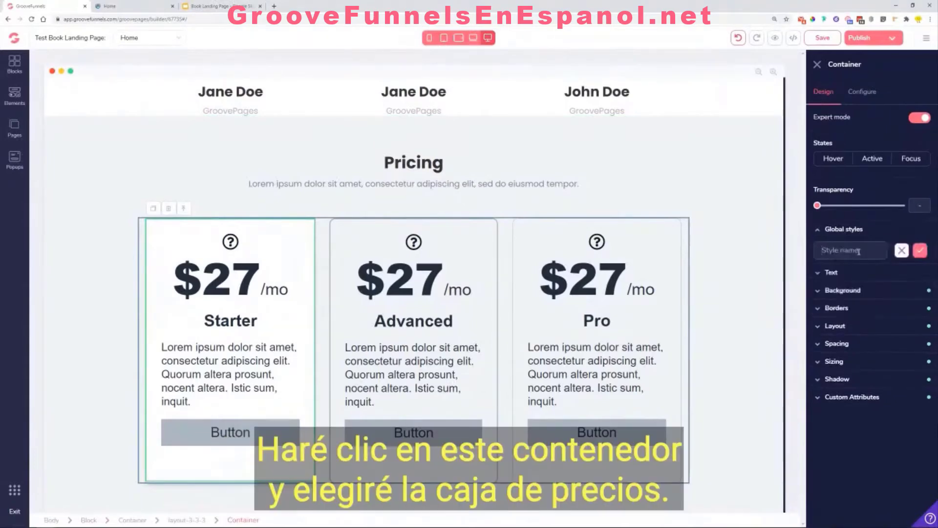
{"action": "type", "text": "Pricing box"}
{"action": "left_click", "coordinate": [913, 254]}
Step: Apply the "Pricing box" global style to the "Advanced" pricing card
{"action": "left_click", "coordinate": [484, 241]}
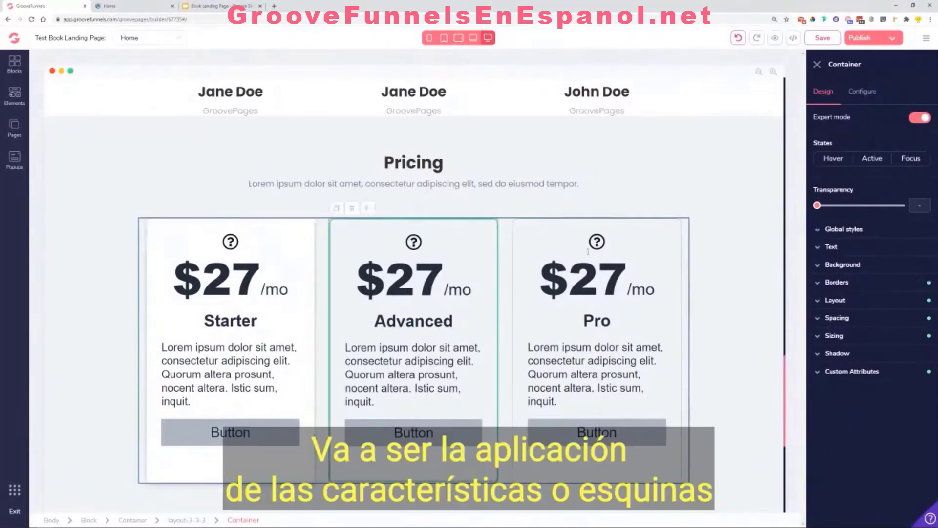
{"action": "left_click", "coordinate": [836, 230]}
{"action": "left_click", "coordinate": [853, 248]}
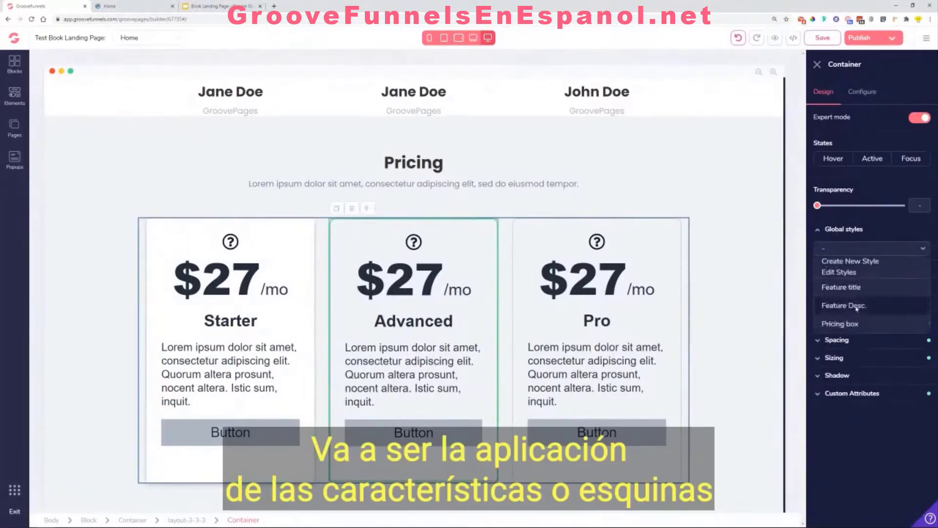
{"action": "left_click", "coordinate": [841, 324]}
Step: Apply the "Pricing box" global style to the "Pro" pricing card
{"action": "left_click", "coordinate": [556, 245]}
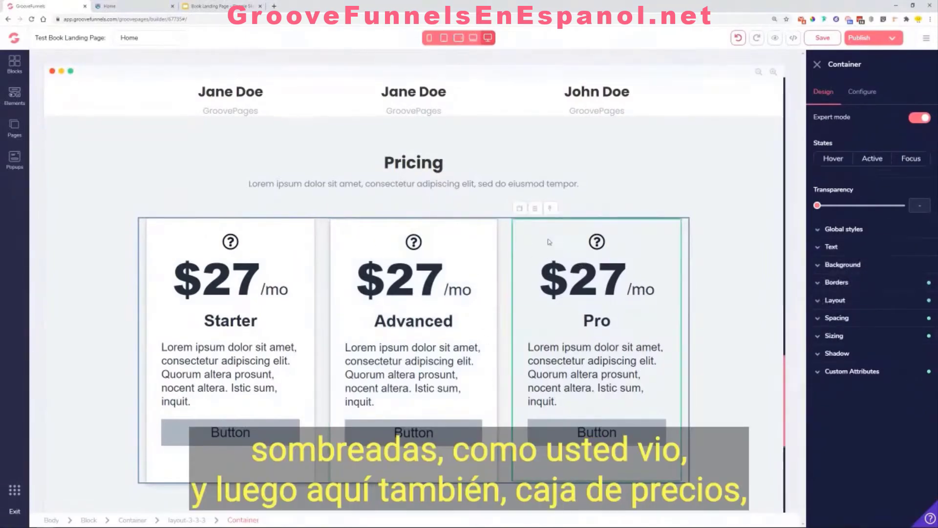
{"action": "left_click", "coordinate": [853, 230]}
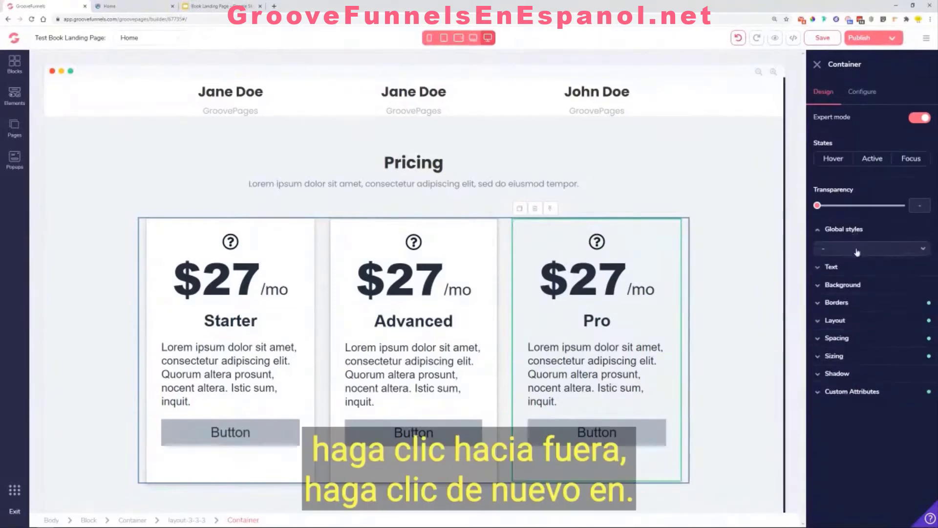
{"action": "left_click", "coordinate": [857, 249]}
{"action": "left_click", "coordinate": [841, 324]}
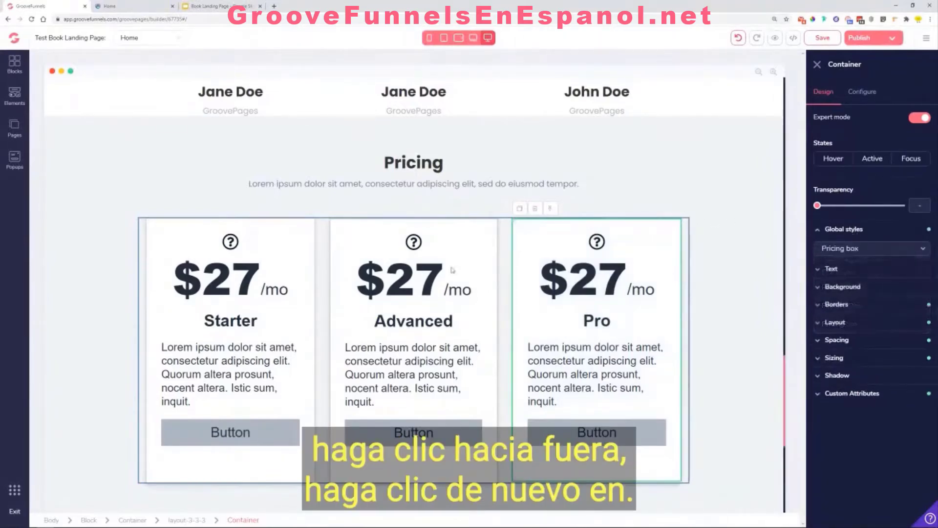
{"action": "left_click", "coordinate": [515, 244]}
{"action": "left_click", "coordinate": [538, 237]}
{"action": "left_click", "coordinate": [479, 246]}
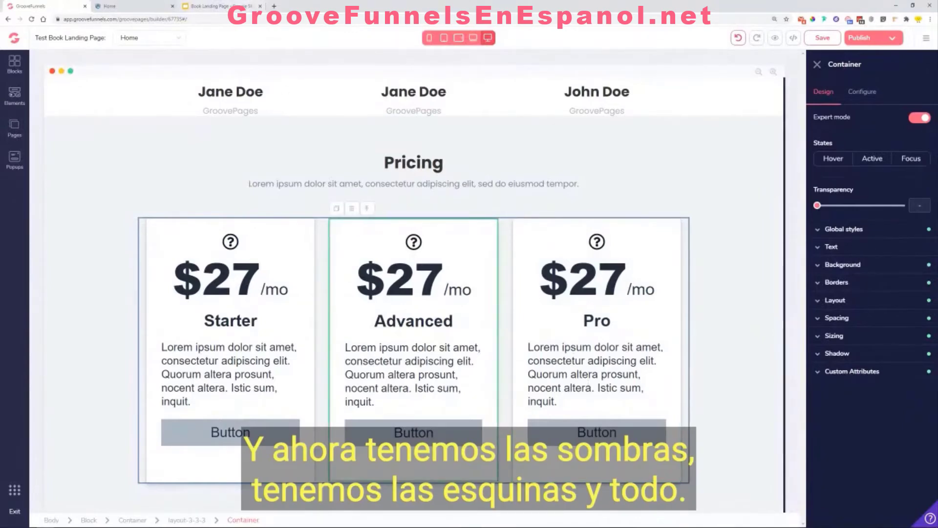
Step: Check the card icons in the reference preview and search the icon choices for the "Starter" card's icon with "doc" and "pape"
{"action": "left_click", "coordinate": [118, 6]}
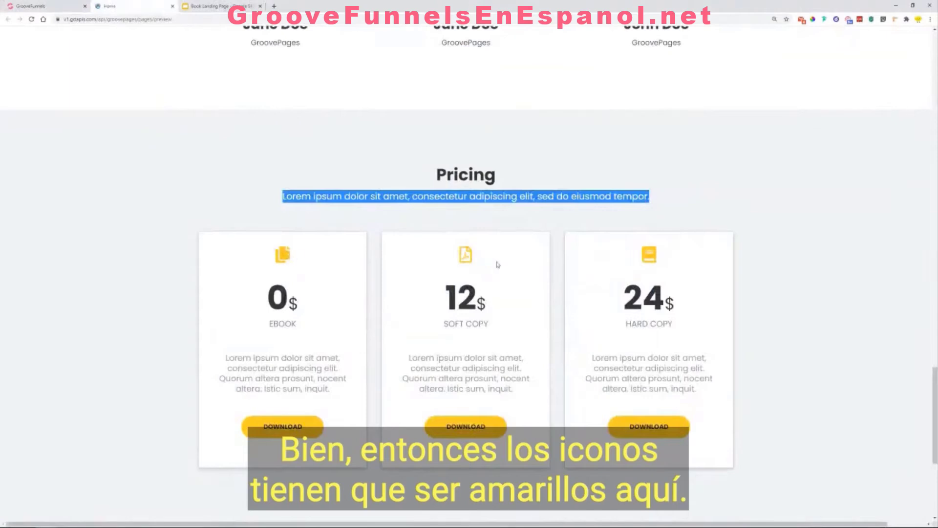
{"action": "left_click", "coordinate": [32, 6]}
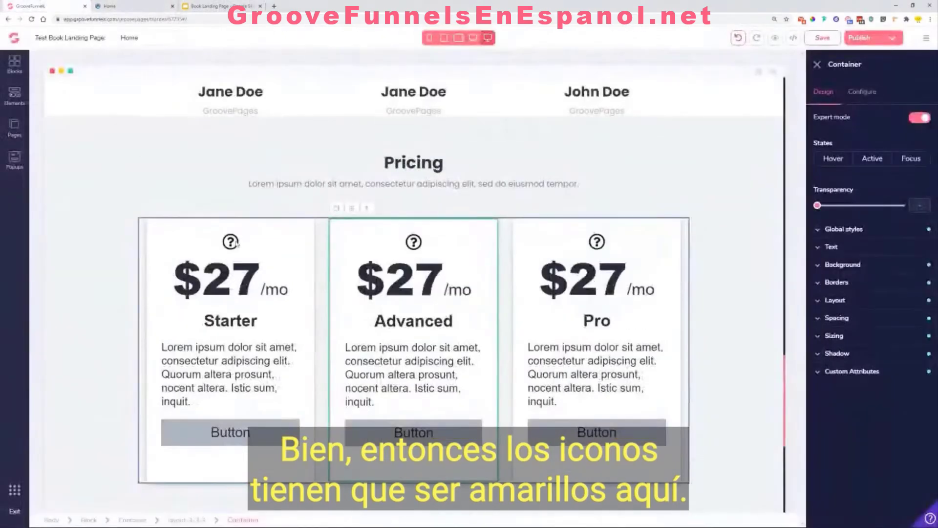
{"action": "left_click", "coordinate": [231, 241]}
{"action": "left_click", "coordinate": [862, 92]}
{"action": "double_click", "coordinate": [882, 139]}
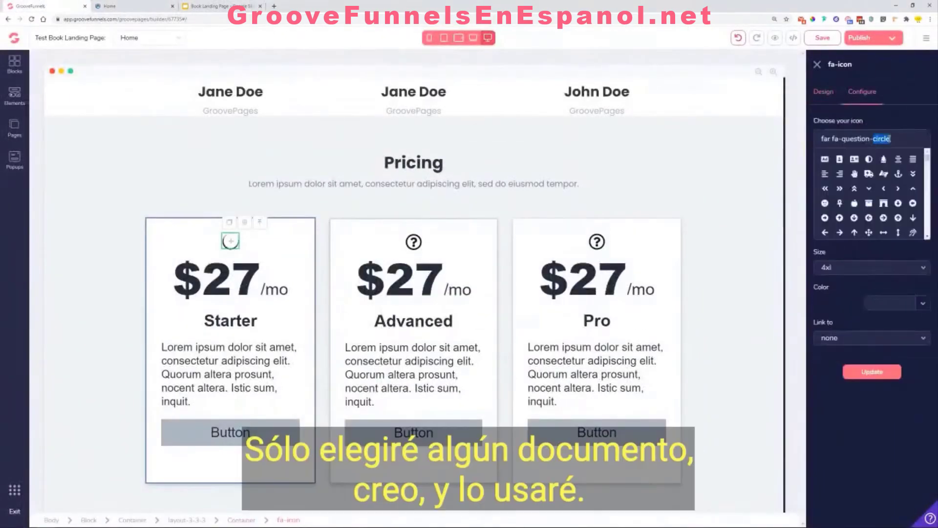
{"action": "triple_click", "coordinate": [891, 139]}
{"action": "type", "text": "doc"}
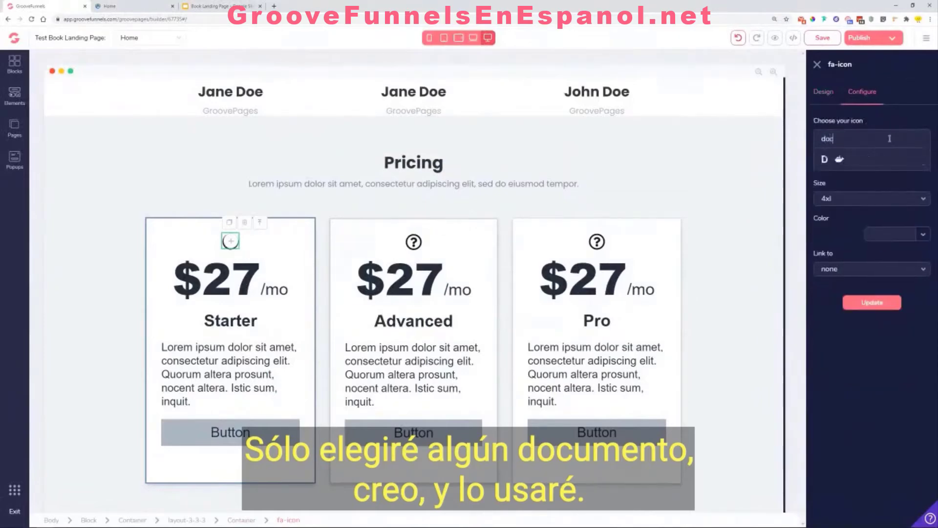
{"action": "key", "text": "BackSpace"}
{"action": "key", "text": "BackSpace"}
{"action": "key", "text": "BackSpace"}
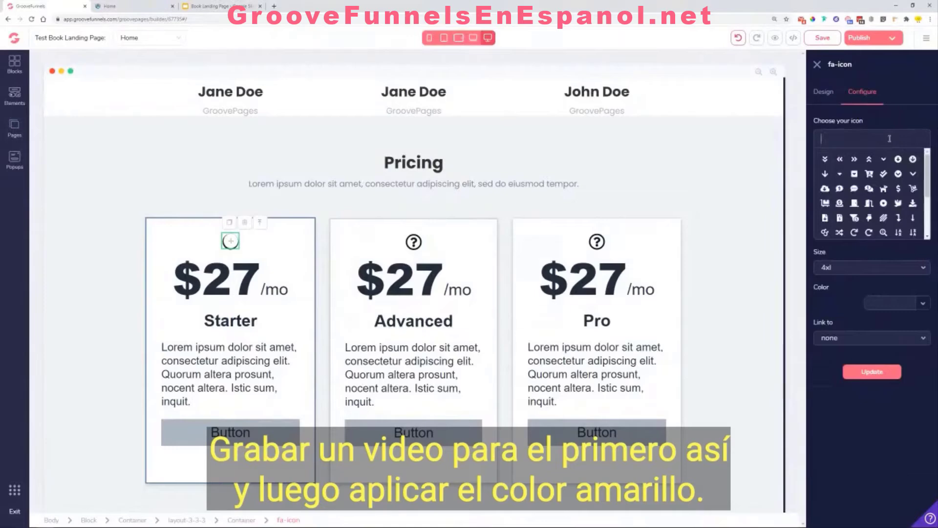
{"action": "type", "text": "pape"}
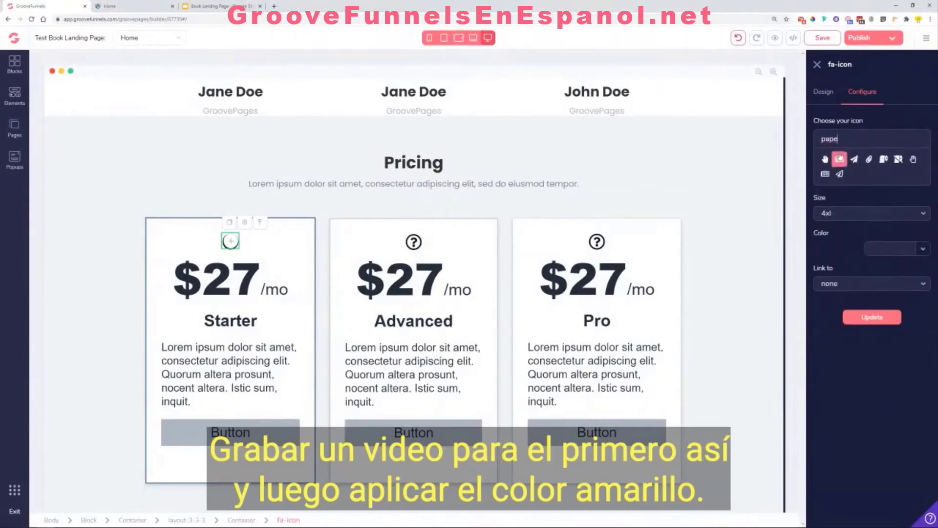
Step: Search the icons for "pdf" and set the "Starter" card's icon to far fa-file-pdf
{"action": "left_click_drag", "start_coordinate": [841, 139], "coordinate": [815, 142]}
{"action": "type", "text": "pdf"}
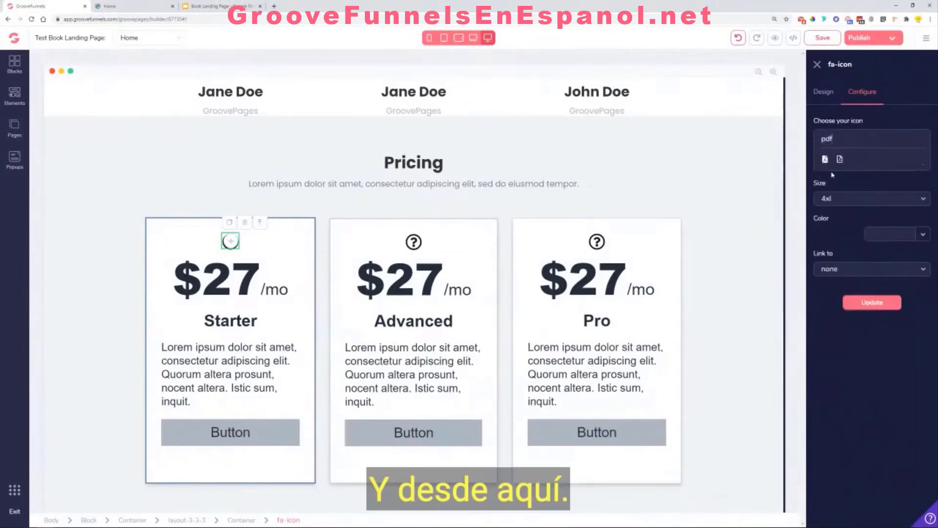
{"action": "left_click", "coordinate": [871, 303]}
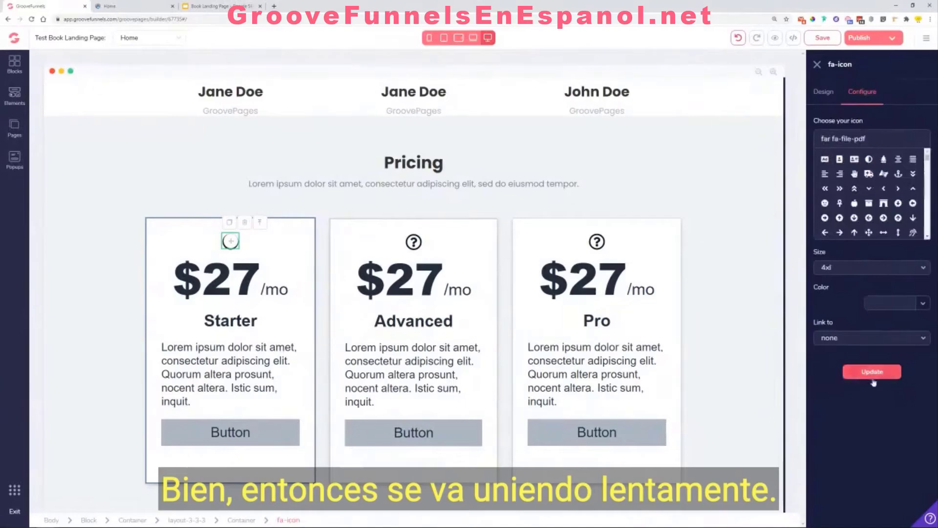
Step: Open the icon's color options, sample the yellow of the book cover with the color picker extension, and copy its hex code
{"action": "left_click", "coordinate": [923, 304]}
{"action": "scroll", "coordinate": [578, 212], "scroll_direction": "up", "scroll_amount": 15}
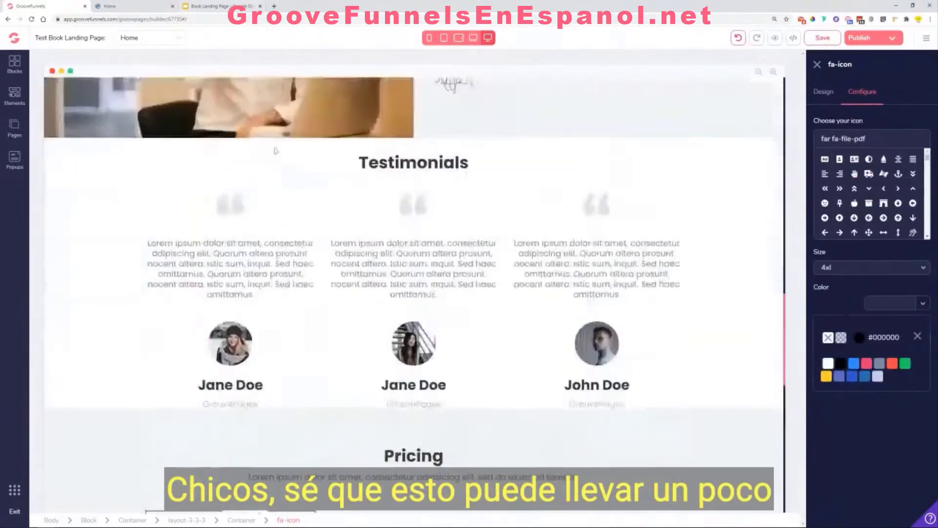
{"action": "scroll", "coordinate": [578, 211], "scroll_direction": "up", "scroll_amount": 3}
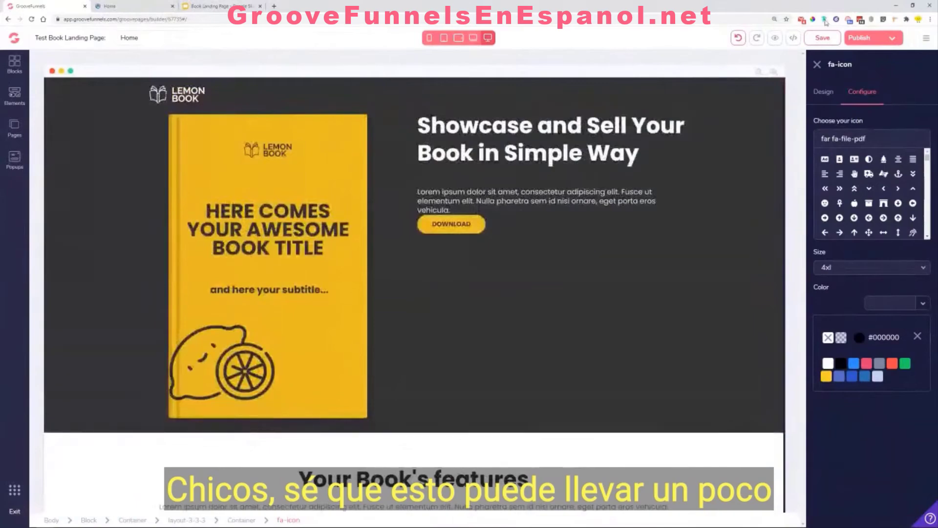
{"action": "left_click", "coordinate": [813, 20]}
{"action": "left_click", "coordinate": [317, 331]}
{"action": "right_click", "coordinate": [341, 341]}
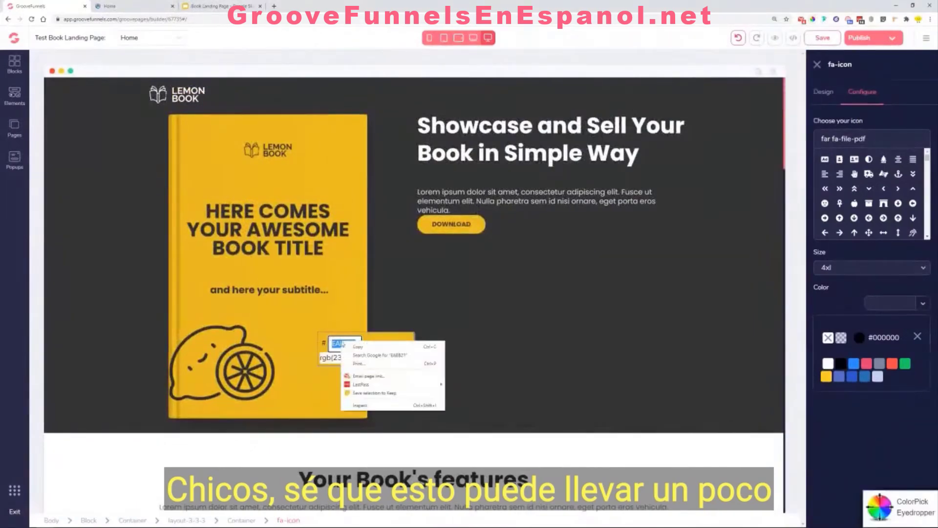
{"action": "left_click", "coordinate": [357, 346]}
Step: Set the color of the "Starter" card's icon to the copied yellow #EABB21 and update the icon
{"action": "scroll", "coordinate": [386, 322], "scroll_direction": "down", "scroll_amount": 18}
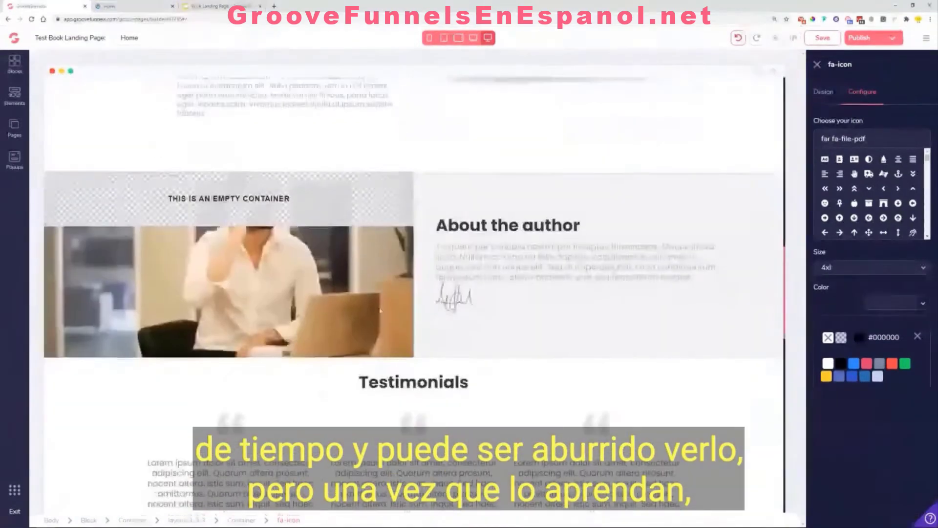
{"action": "scroll", "coordinate": [381, 313], "scroll_direction": "down", "scroll_amount": 2}
{"action": "scroll", "coordinate": [381, 314], "scroll_direction": "up", "scroll_amount": 5}
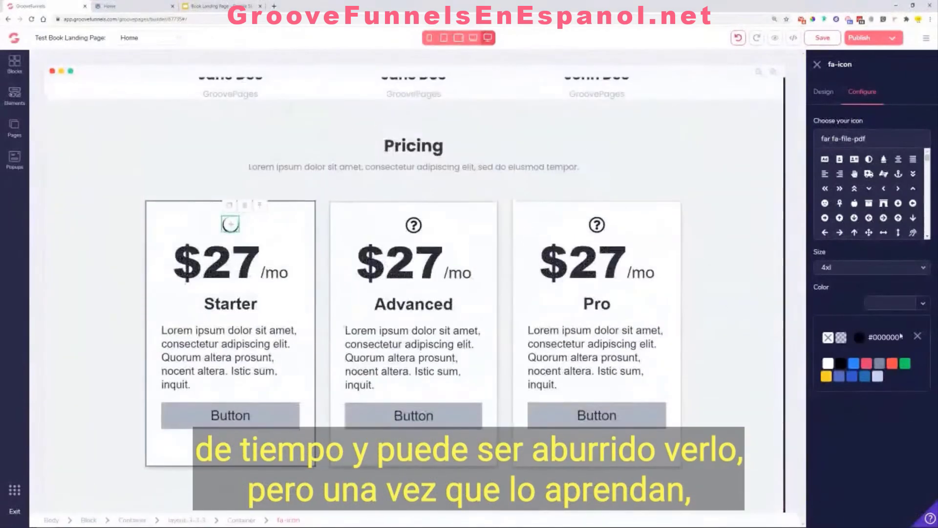
{"action": "left_click", "coordinate": [859, 338]}
{"action": "double_click", "coordinate": [862, 465]}
{"action": "key", "text": "ctrl+v"}
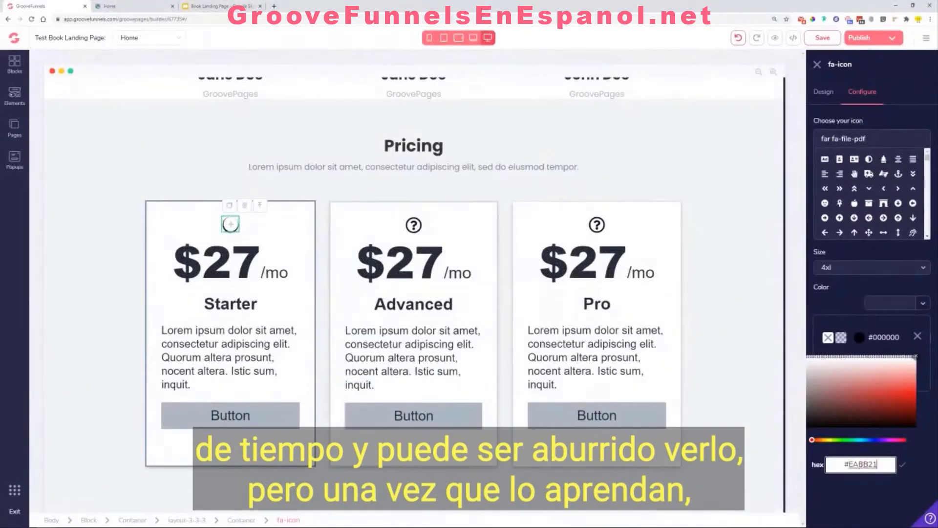
{"action": "left_click", "coordinate": [905, 465]}
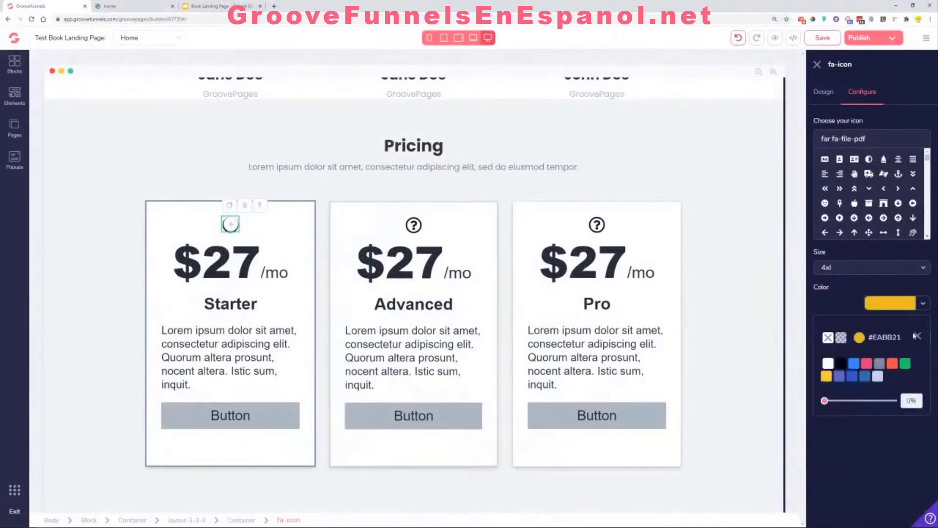
{"action": "left_click", "coordinate": [918, 337]}
{"action": "left_click", "coordinate": [875, 371]}
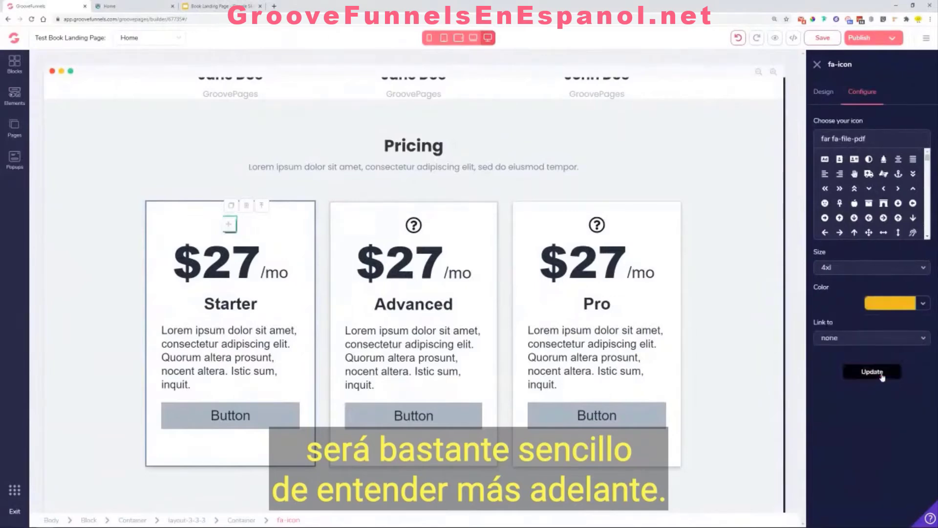
{"action": "left_click", "coordinate": [237, 266]}
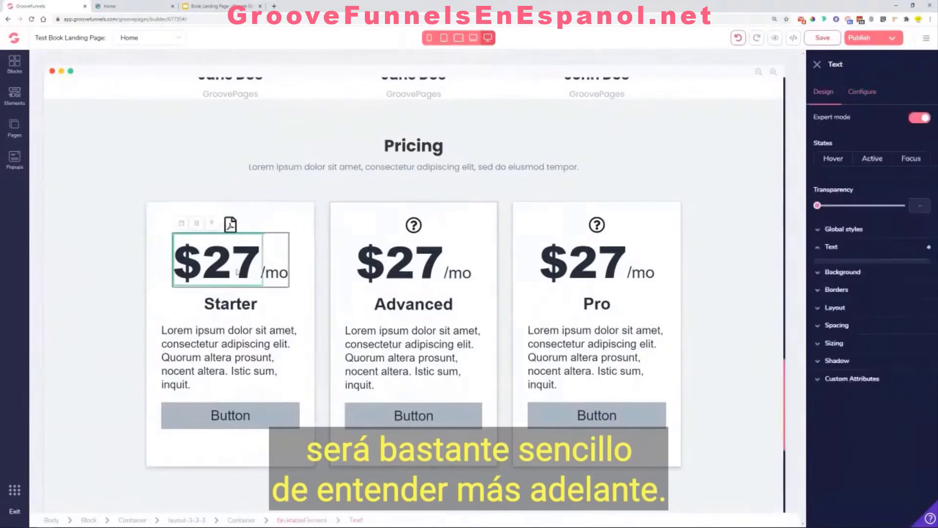
{"action": "left_click", "coordinate": [233, 223]}
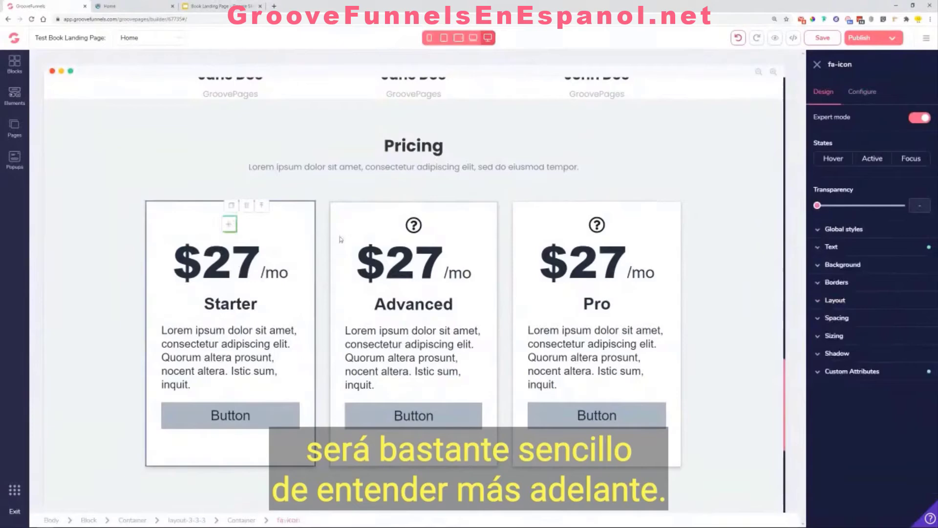
Step: Remove the dollar sign in front of the "Starter" card's price and replace "/mo" with "$"
{"action": "left_click", "coordinate": [220, 265]}
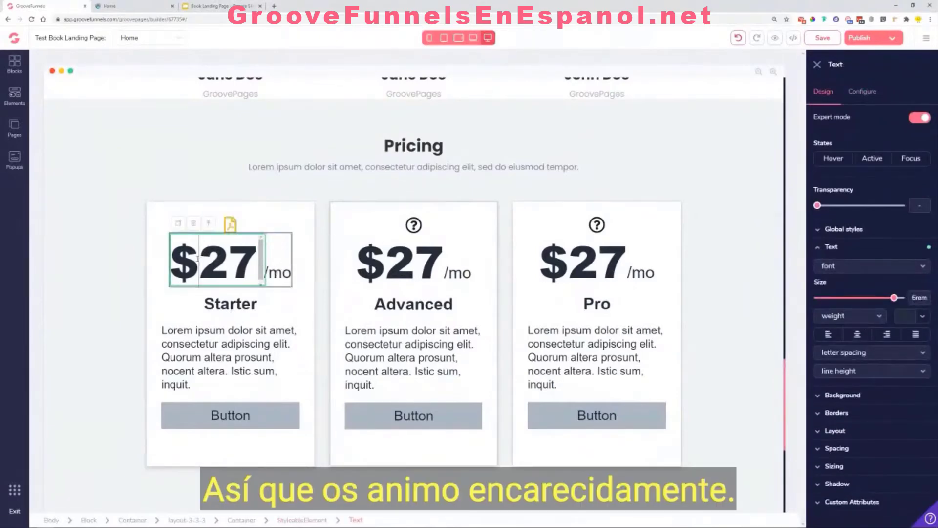
{"action": "key", "text": "BackSpace"}
{"action": "left_click_drag", "start_coordinate": [277, 274], "coordinate": [249, 272]}
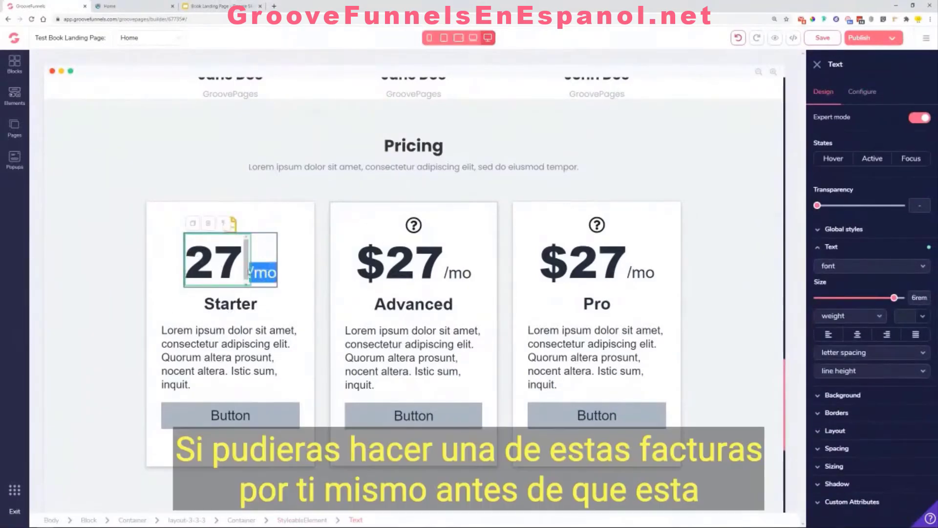
{"action": "left_click", "coordinate": [271, 292]}
{"action": "left_click", "coordinate": [272, 273]}
{"action": "key", "text": "BackSpace"}
{"action": "key", "text": "BackSpace"}
{"action": "key", "text": "BackSpace"}
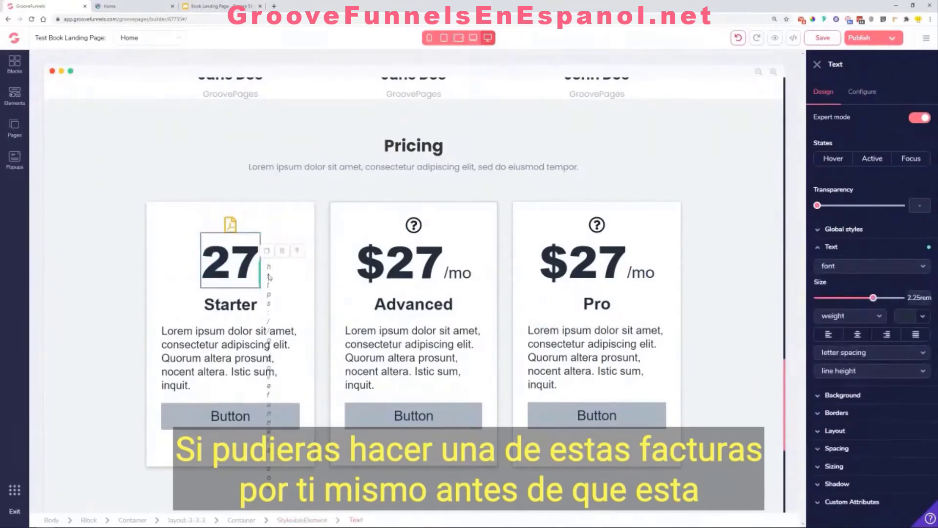
{"action": "type", "text": "$"}
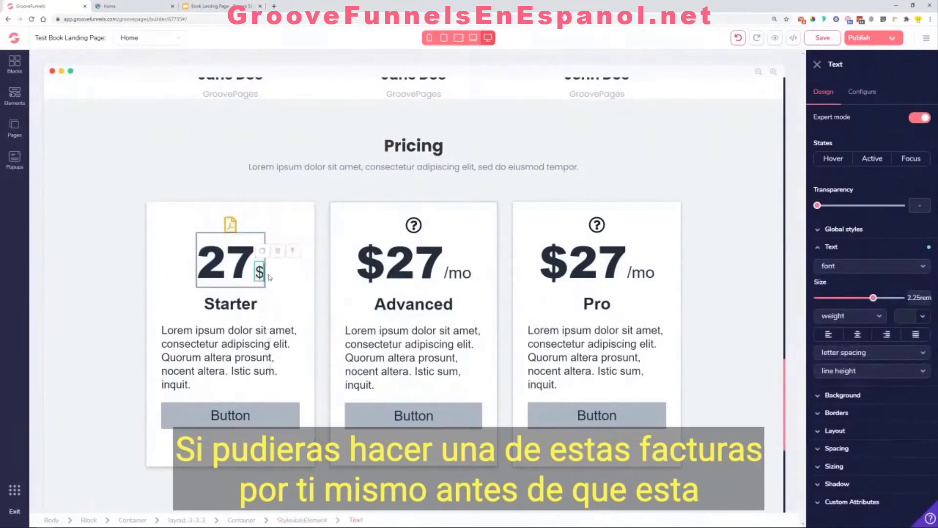
Step: Set the number 27 in the first pricing card to the Poppins font with bold weight
{"action": "left_click", "coordinate": [244, 271]}
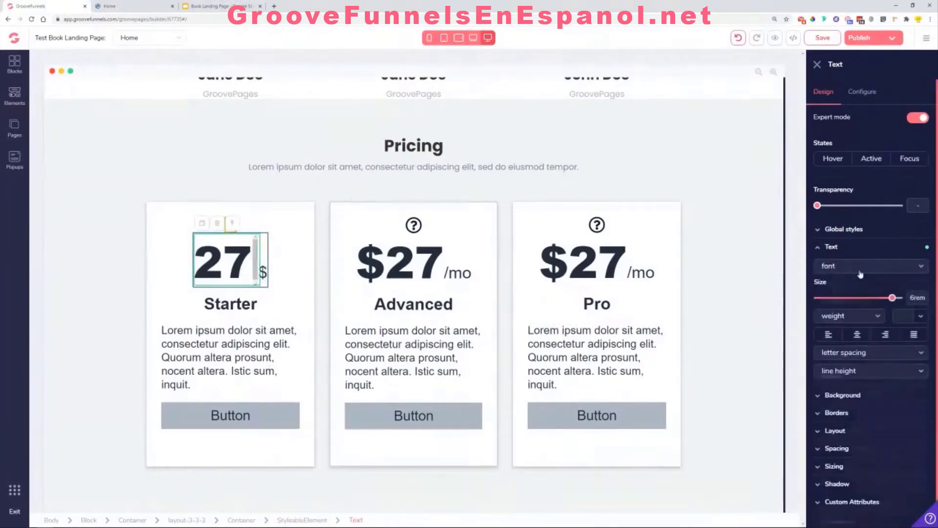
{"action": "left_click", "coordinate": [861, 266]}
{"action": "left_click", "coordinate": [866, 414]}
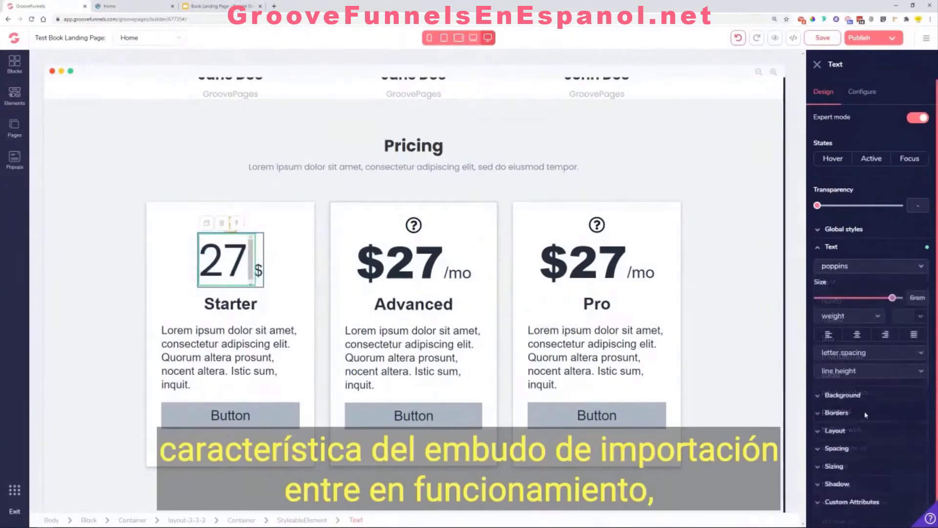
{"action": "left_click", "coordinate": [842, 316]}
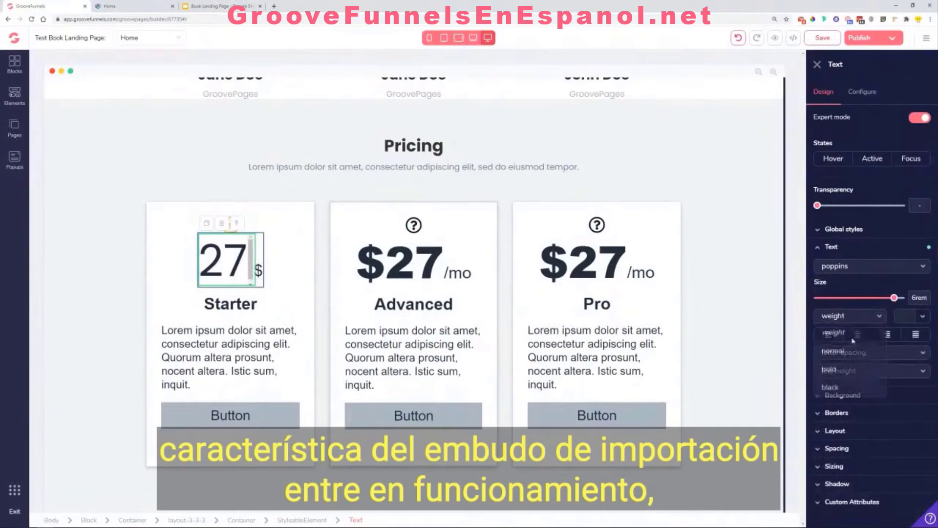
{"action": "left_click", "coordinate": [847, 370]}
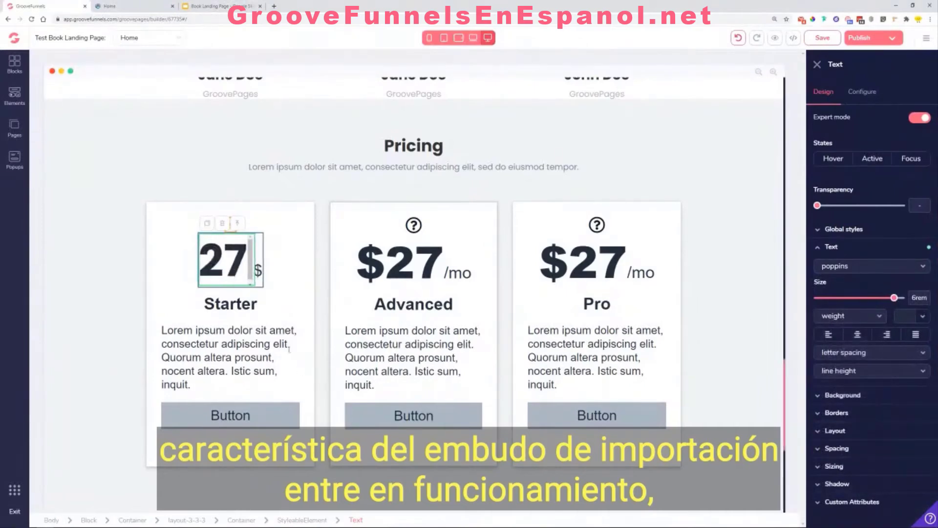
Step: Color the first card's price number #333333 and reduce its text size to 4.5rem
{"action": "left_click", "coordinate": [927, 318]}
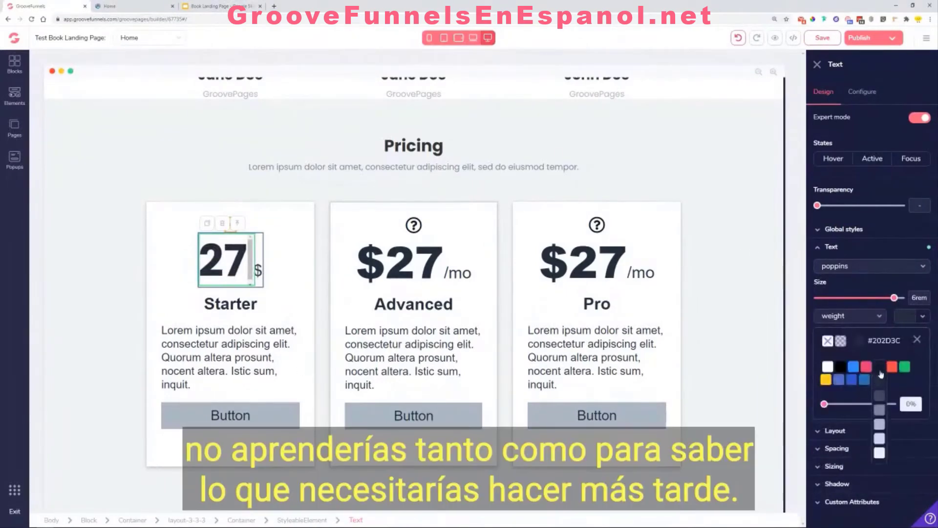
{"action": "left_click", "coordinate": [880, 376]}
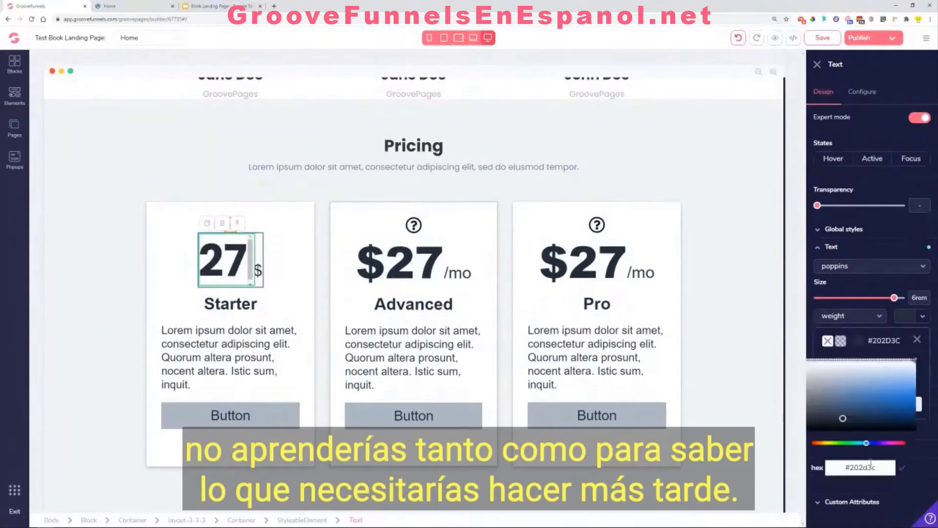
{"action": "double_click", "coordinate": [871, 464]}
{"action": "type", "text": "33333"}
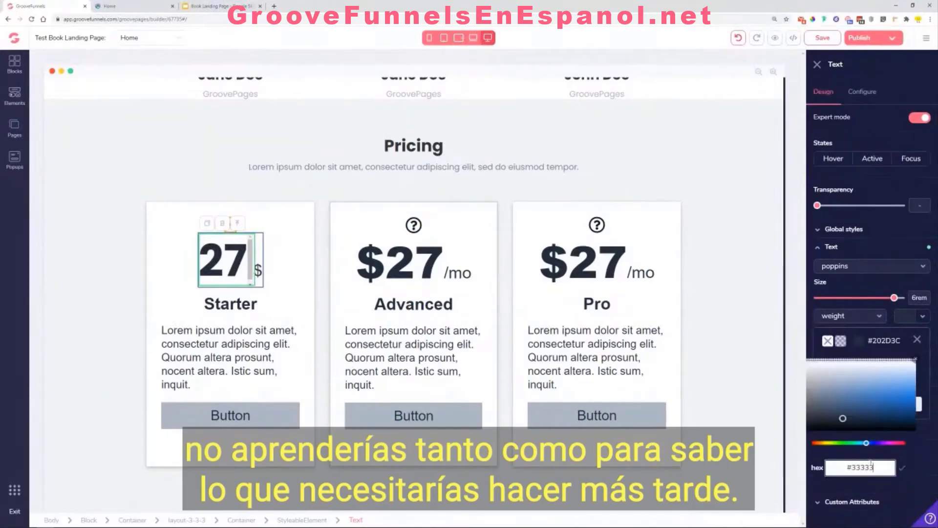
{"action": "type", "text": "3"}
{"action": "left_click", "coordinate": [917, 340]}
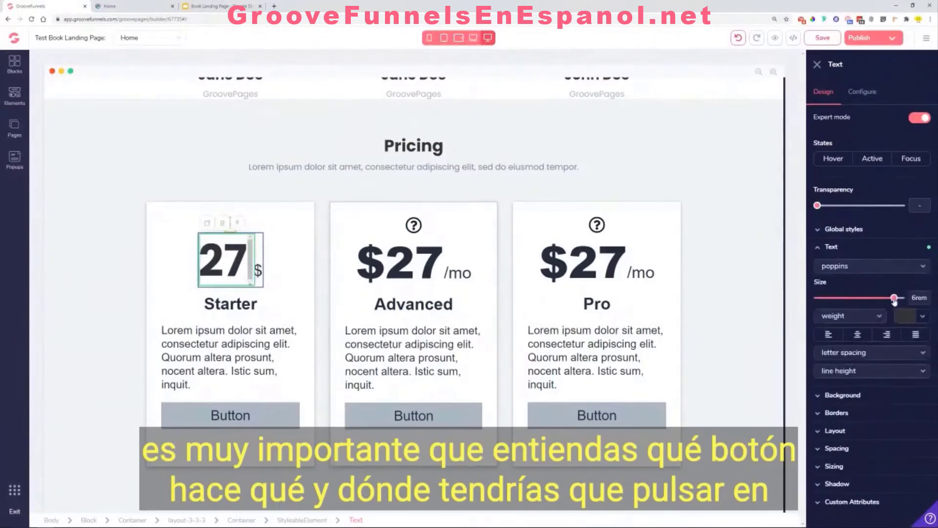
{"action": "left_click_drag", "start_coordinate": [894, 298], "coordinate": [888, 298]}
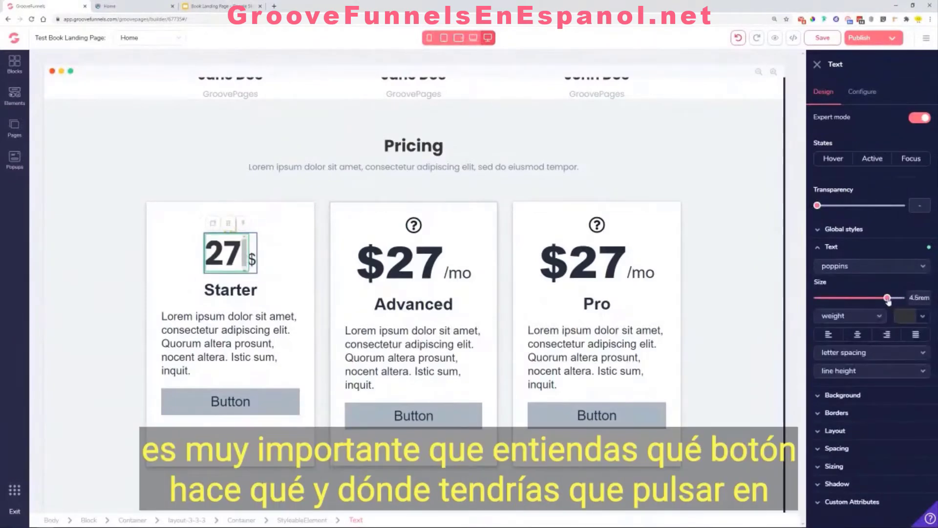
Step: Set the dollar sign beside the first card's price to the Poppins font and color it #333333
{"action": "left_click", "coordinate": [252, 259]}
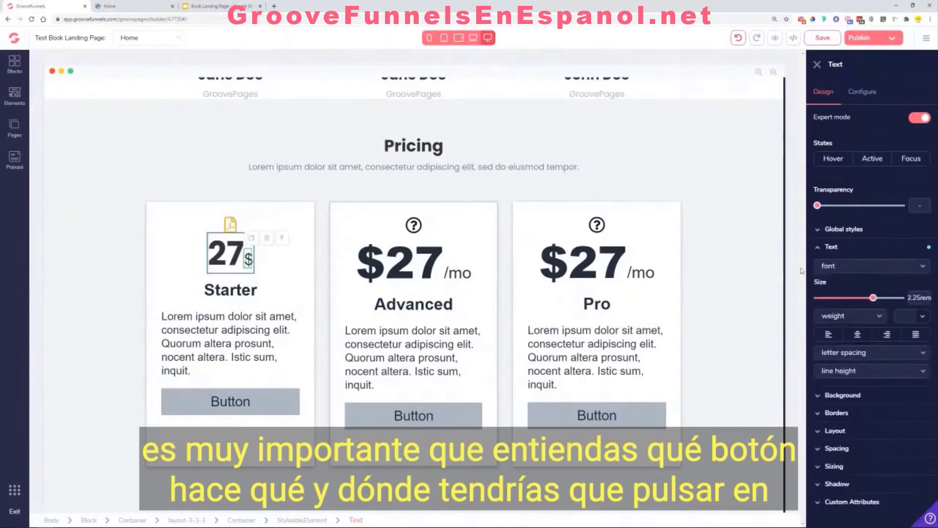
{"action": "left_click", "coordinate": [837, 268]}
{"action": "left_click", "coordinate": [848, 413]}
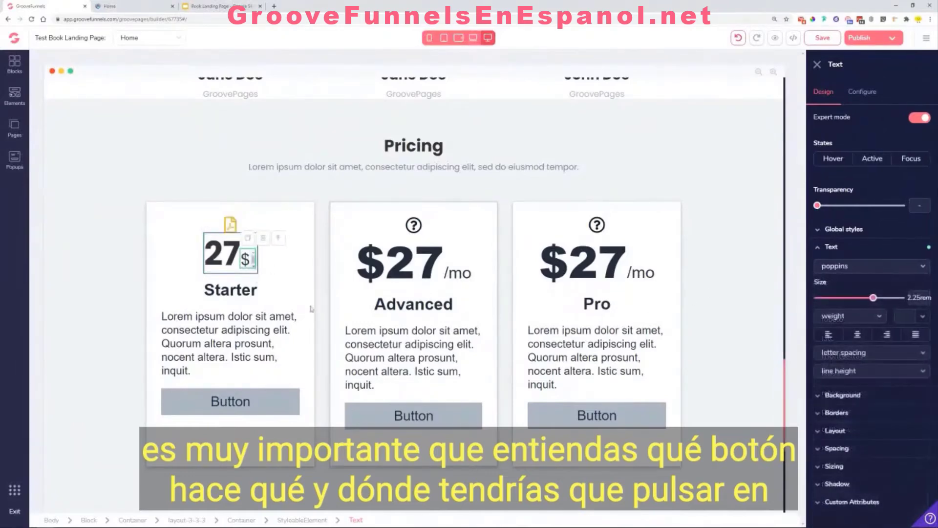
{"action": "left_click", "coordinate": [922, 318]}
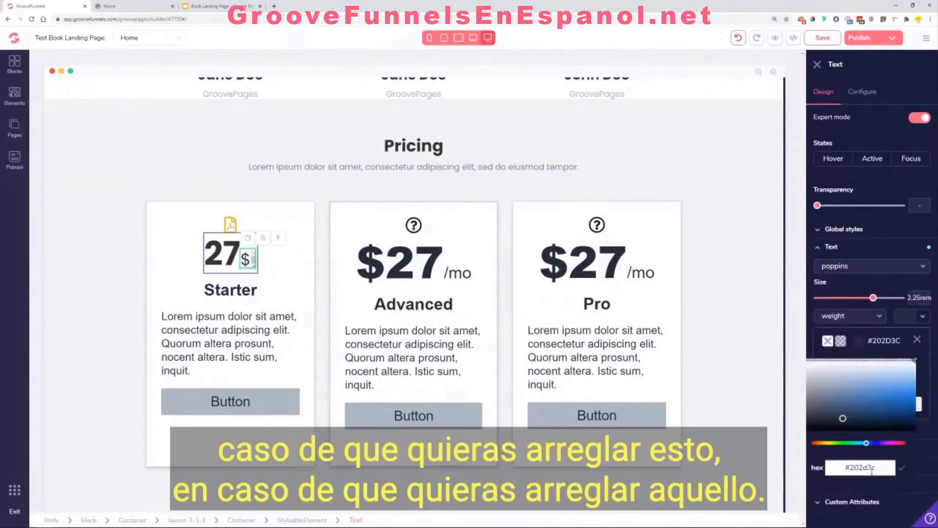
{"action": "left_click_drag", "start_coordinate": [872, 470], "coordinate": [851, 468]}
{"action": "type", "text": "333333"}
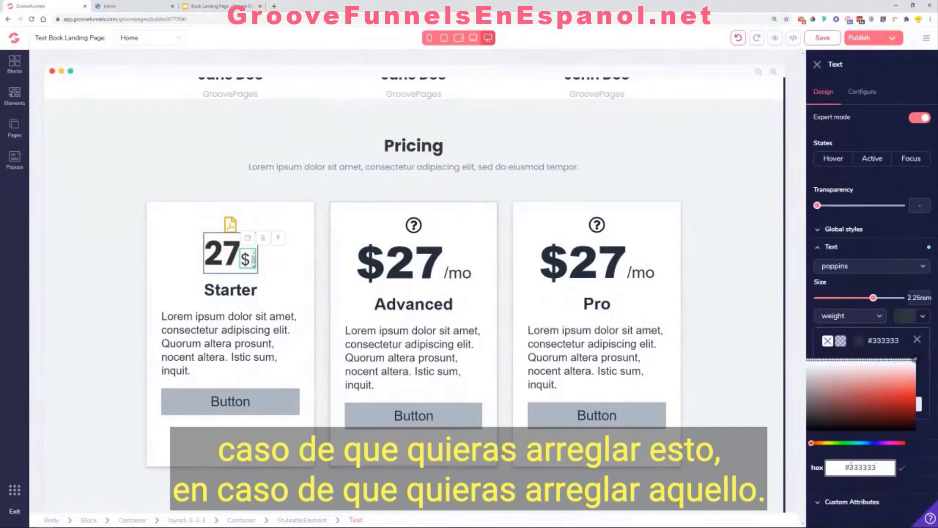
{"action": "left_click", "coordinate": [917, 340]}
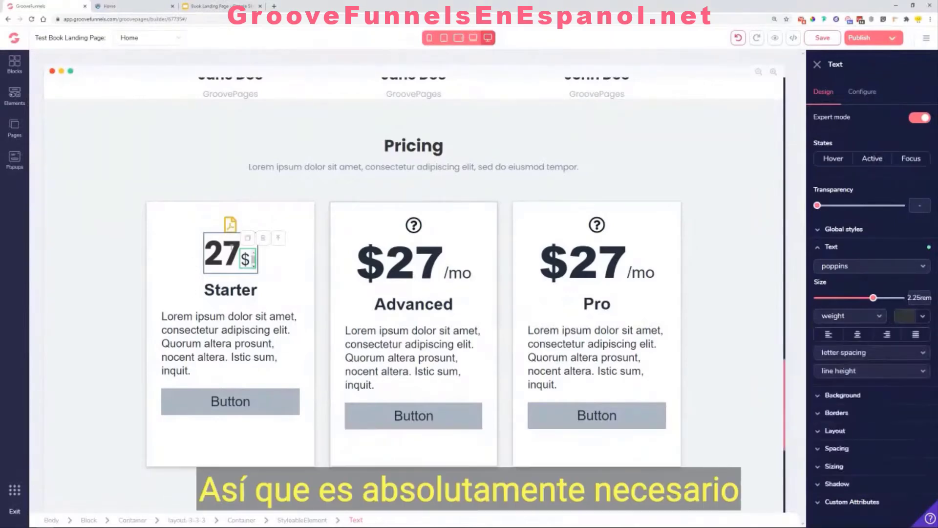
Step: Apply the "Feature title" global style to the Starter title in the first pricing card
{"action": "left_click", "coordinate": [230, 293]}
{"action": "left_click", "coordinate": [844, 229]}
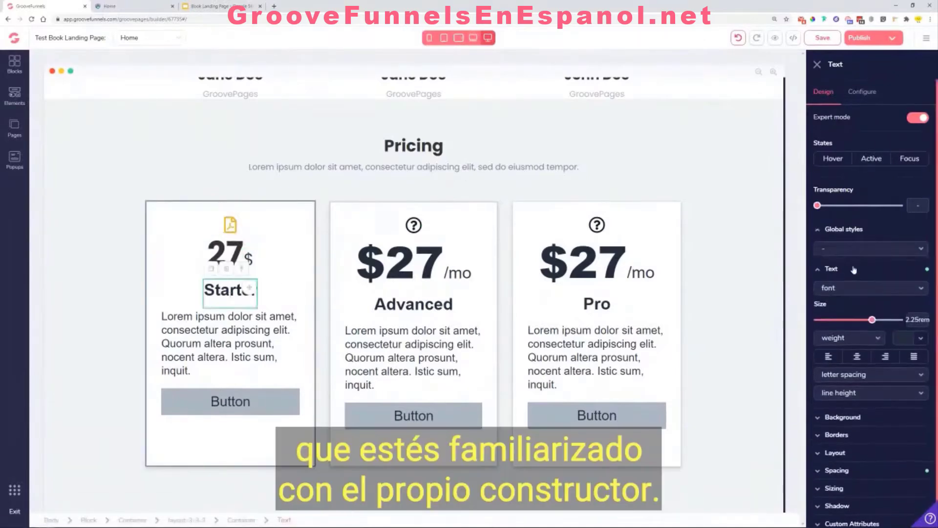
{"action": "left_click", "coordinate": [850, 252]}
{"action": "left_click", "coordinate": [851, 292]}
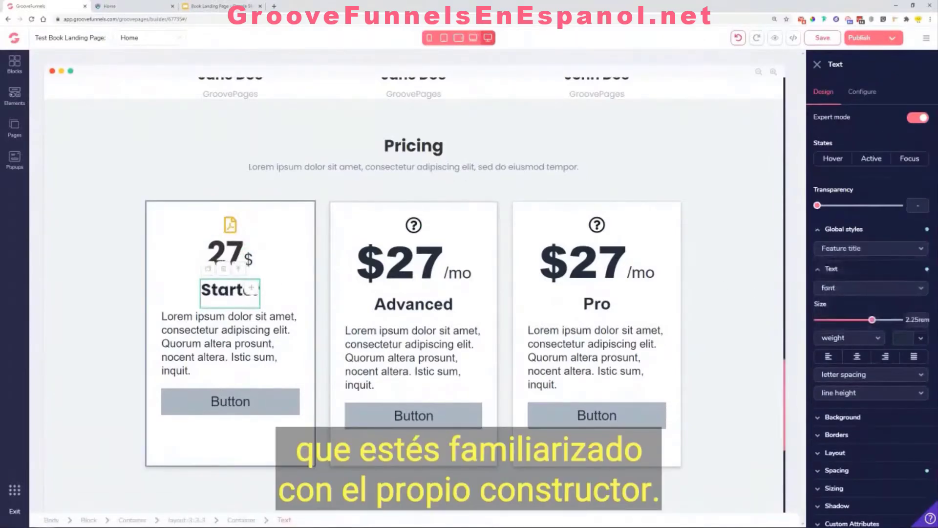
{"action": "left_click", "coordinate": [370, 322]}
{"action": "left_click", "coordinate": [244, 316]}
{"action": "left_click", "coordinate": [232, 291]}
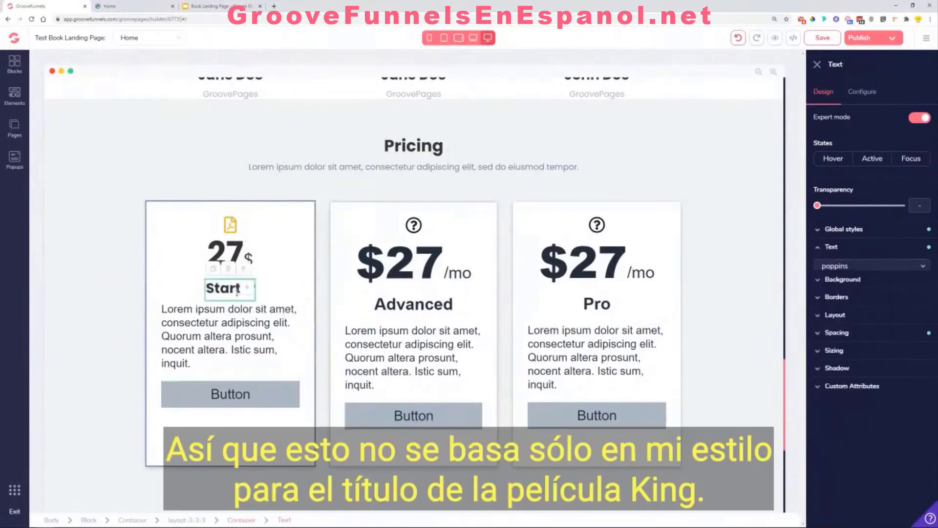
Step: Check the card titles on the Home preview page and replace the Starter title with EBOOK in the builder
{"action": "left_click", "coordinate": [151, 4]}
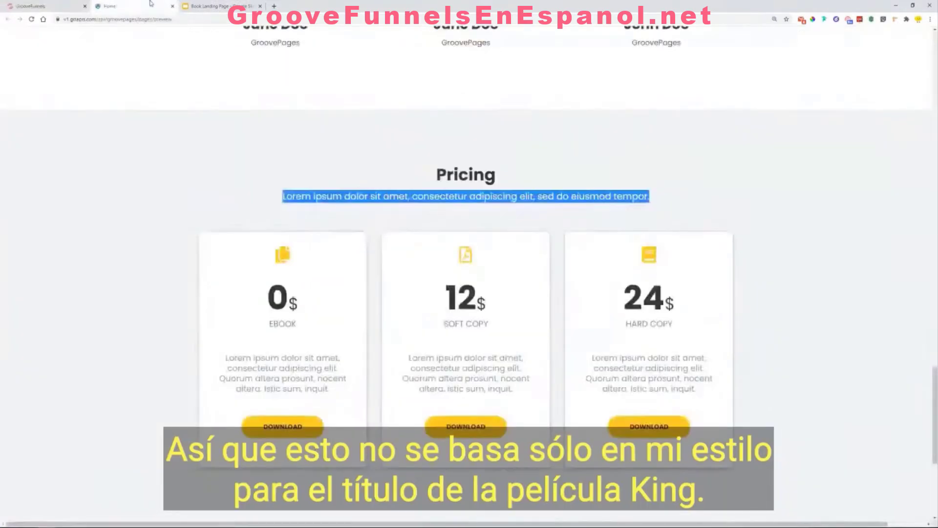
{"action": "left_click", "coordinate": [44, 6]}
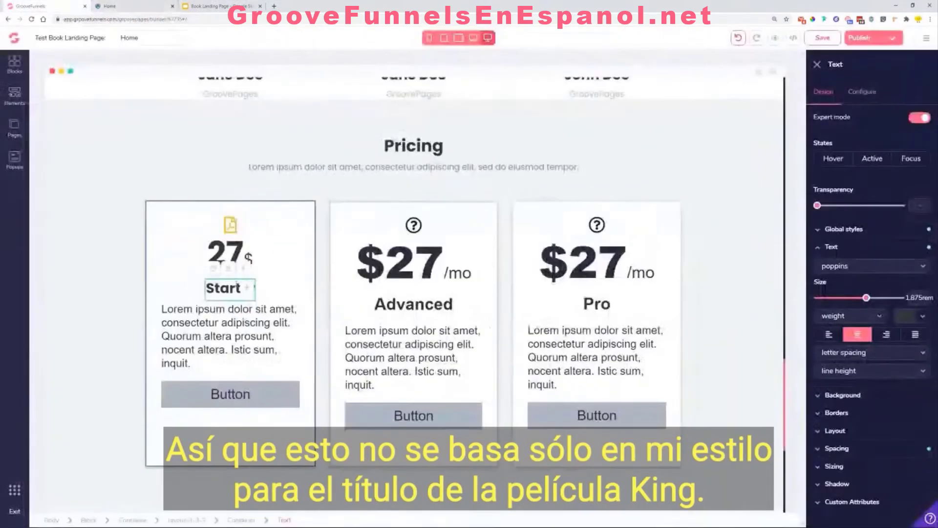
{"action": "left_click", "coordinate": [862, 92]}
{"action": "left_click", "coordinate": [830, 93]}
{"action": "double_click", "coordinate": [211, 292]}
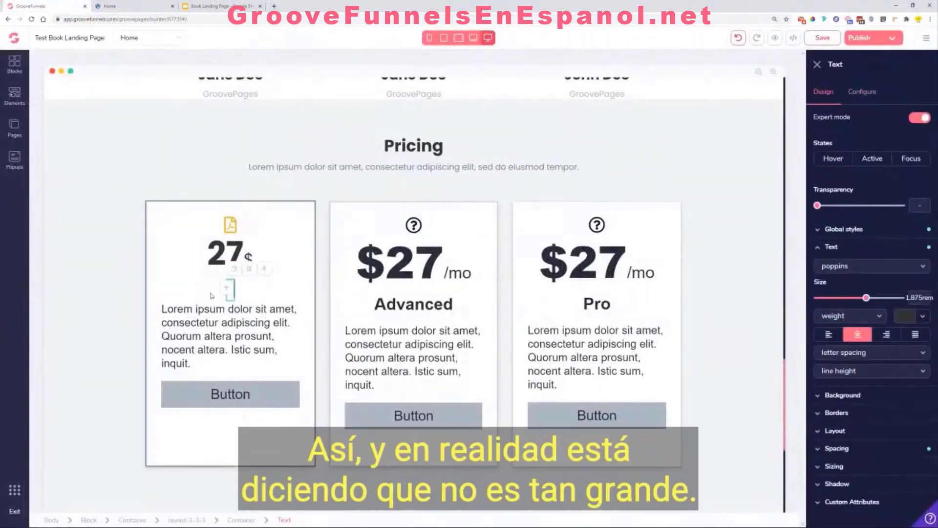
{"action": "type", "text": "EBCO"}
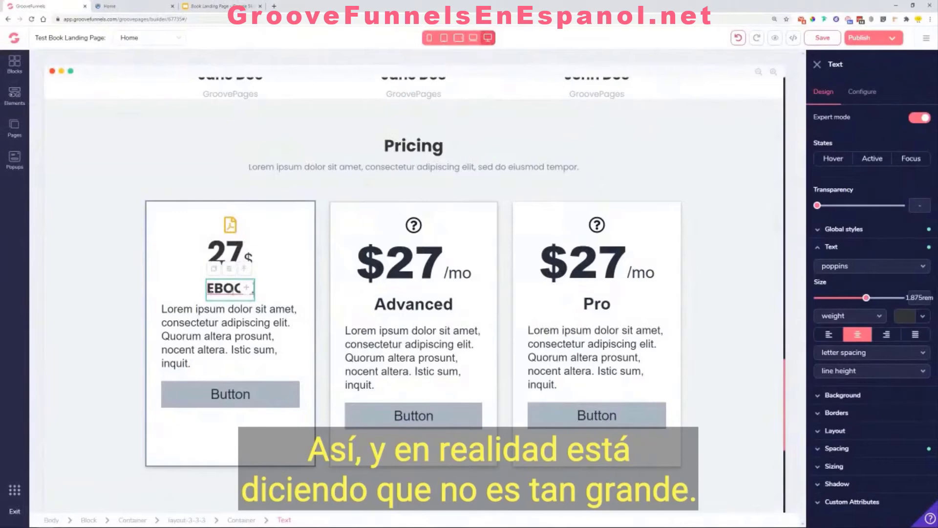
Step: Reduce the EBOOK title's text size to 1.125rem and color it light grey #ADB7C2
{"action": "left_click_drag", "start_coordinate": [875, 300], "coordinate": [853, 298]}
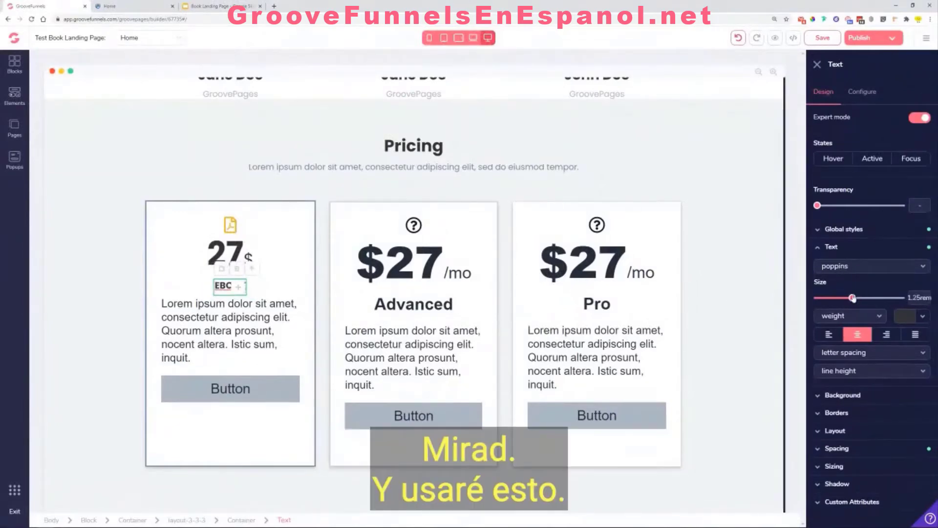
{"action": "left_click", "coordinate": [923, 317]}
{"action": "left_click", "coordinate": [881, 423]}
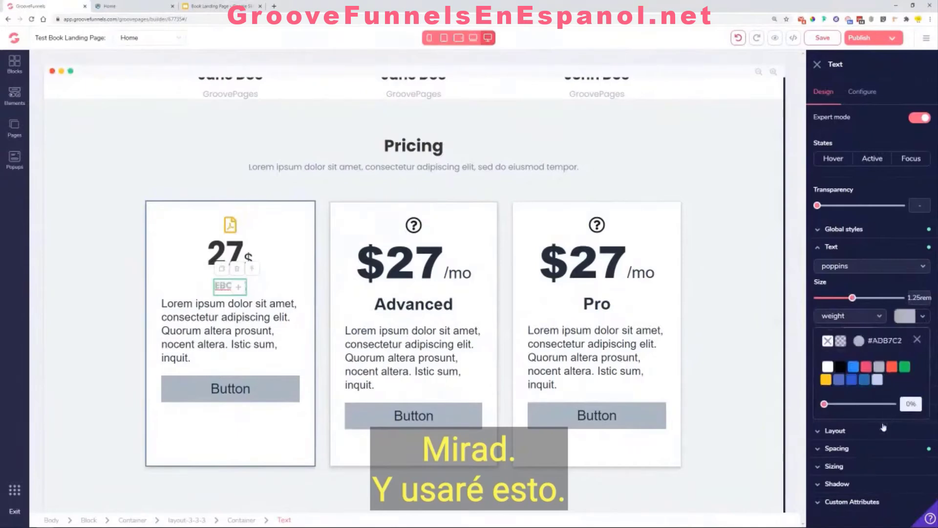
{"action": "left_click", "coordinate": [883, 415]}
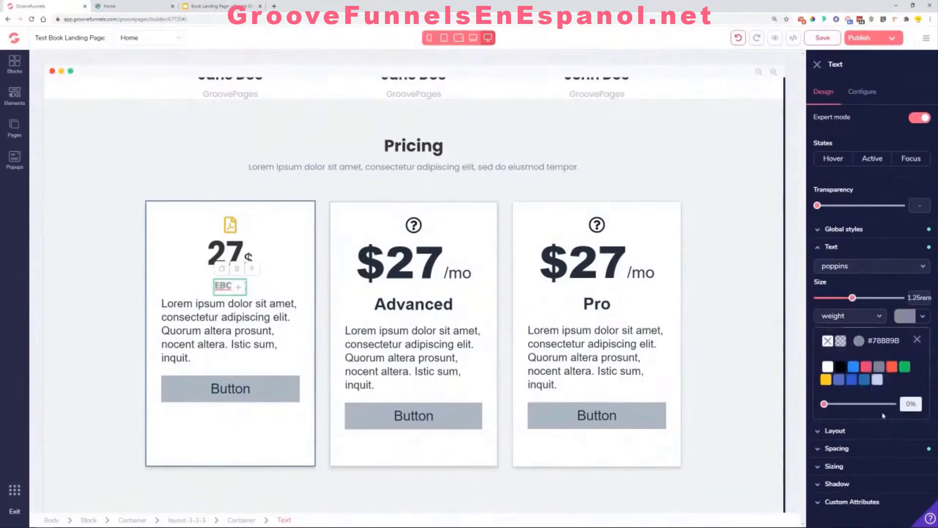
{"action": "left_click", "coordinate": [884, 379]}
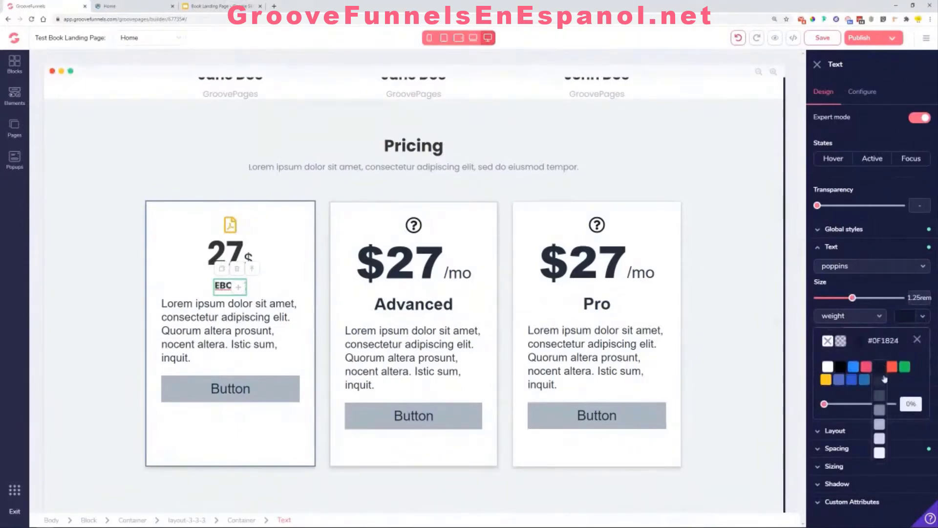
{"action": "left_click", "coordinate": [882, 422]}
{"action": "left_click_drag", "start_coordinate": [853, 300], "coordinate": [847, 302]}
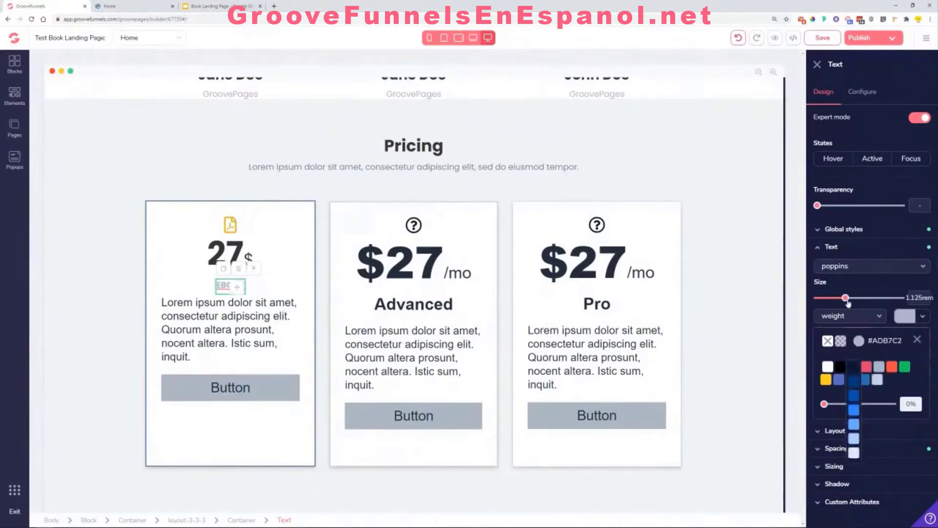
Step: Try normal weight on the EBOOK title, and settle on semibold
{"action": "left_click", "coordinate": [842, 318]}
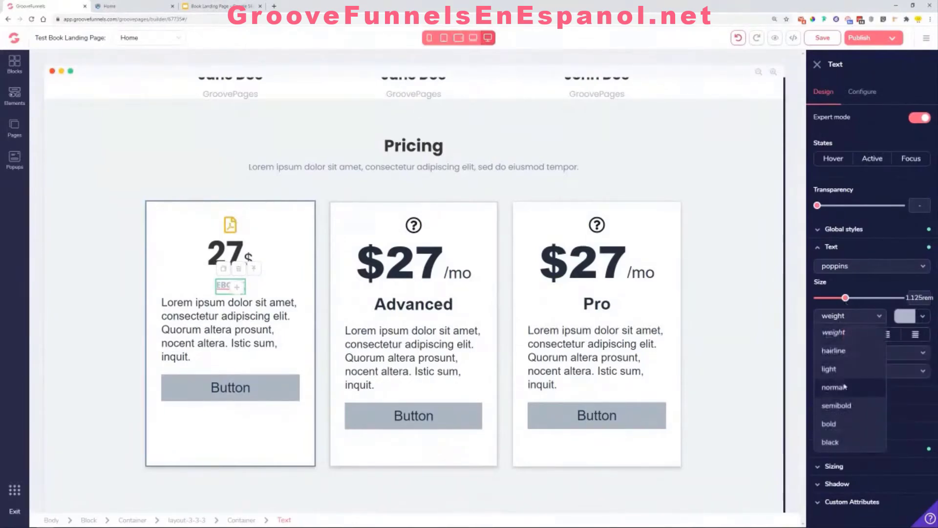
{"action": "left_click", "coordinate": [846, 387]}
{"action": "left_click", "coordinate": [850, 316]}
{"action": "left_click", "coordinate": [850, 407]}
{"action": "left_click", "coordinate": [204, 342]}
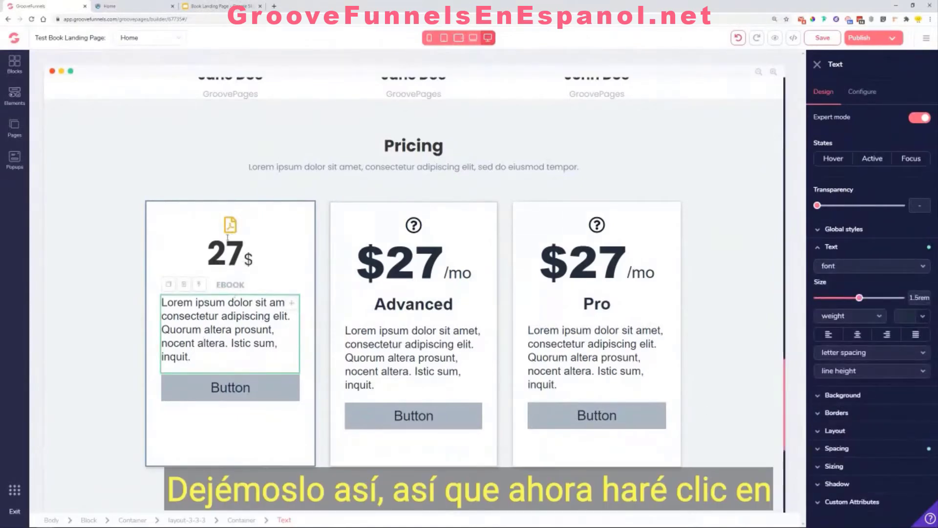
Step: Save the first card's combined price and dollar-sign element as a new global style named "Price"
{"action": "left_click", "coordinate": [226, 253]}
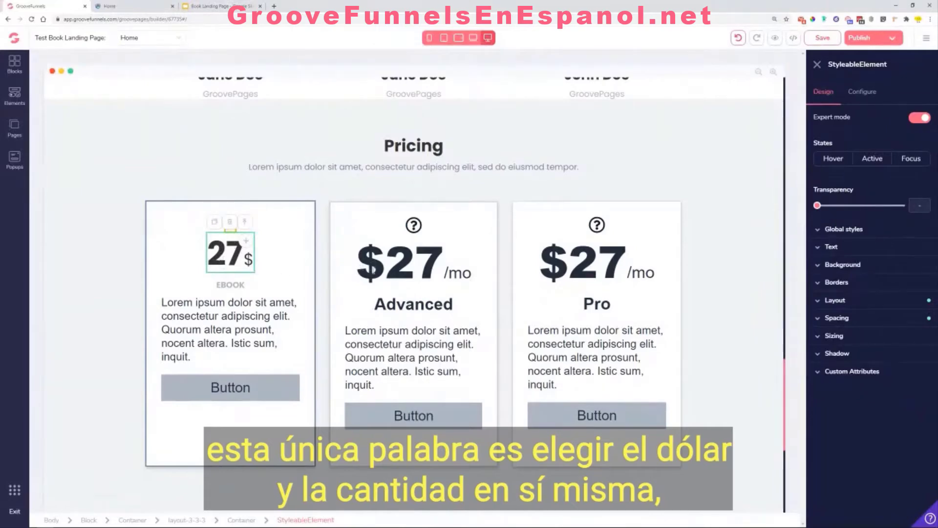
{"action": "left_click", "coordinate": [853, 229]}
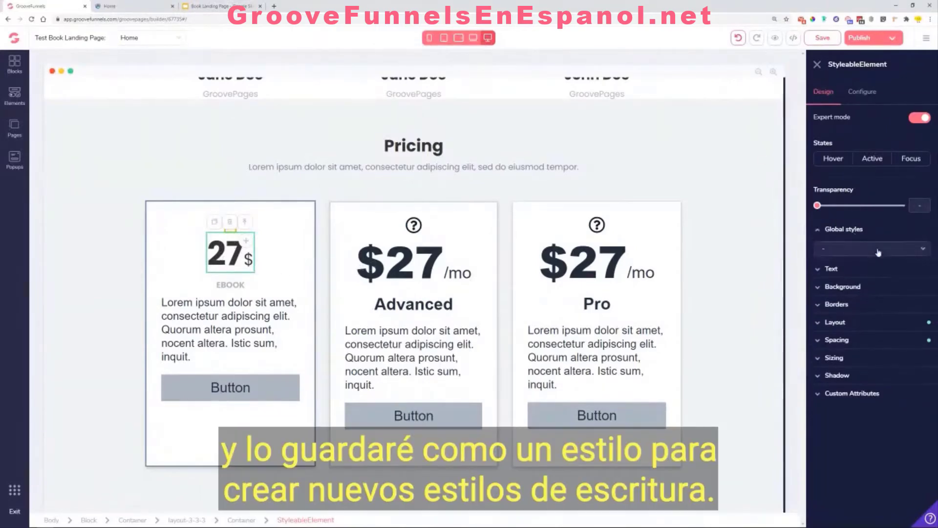
{"action": "left_click", "coordinate": [878, 252]}
{"action": "left_click", "coordinate": [878, 263]}
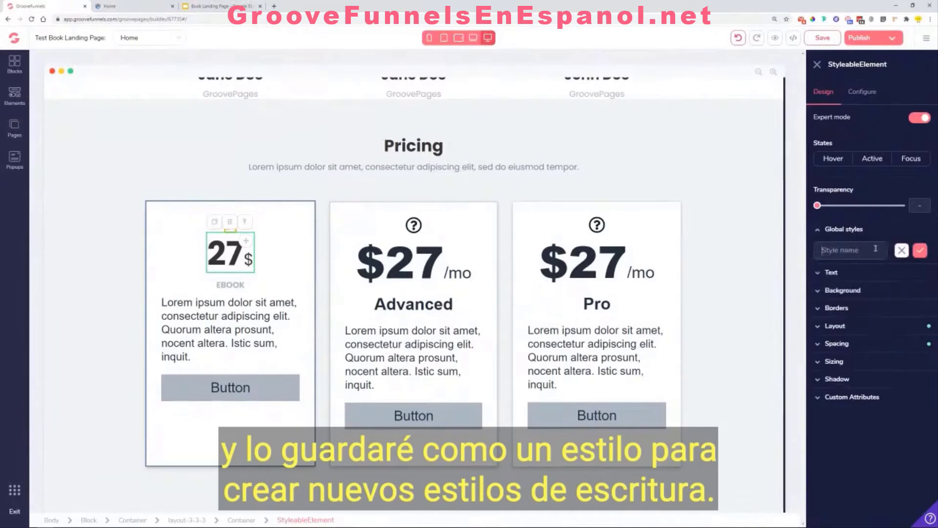
{"action": "type", "text": "Price"}
{"action": "left_click", "coordinate": [920, 250]}
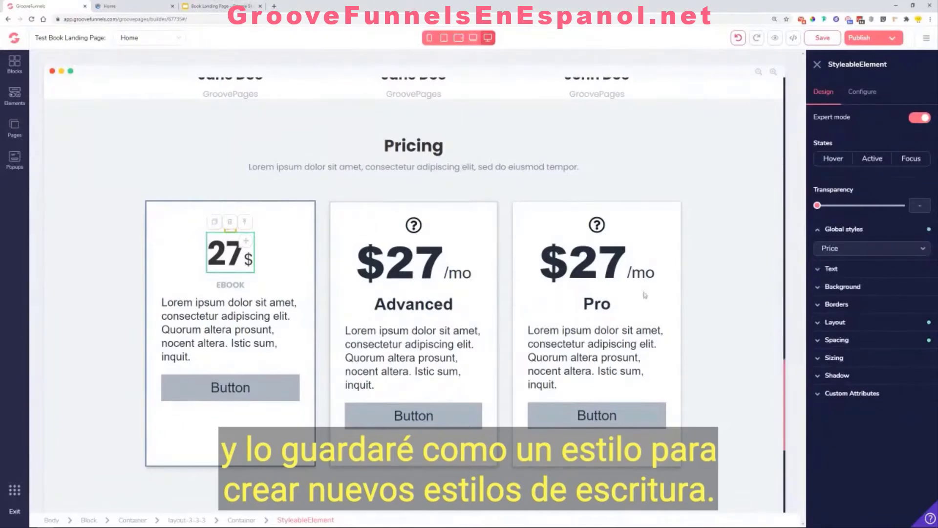
Step: Remove the leading dollar sign from the Advanced card's price and replace its /mo suffix with $
{"action": "left_click", "coordinate": [412, 270]}
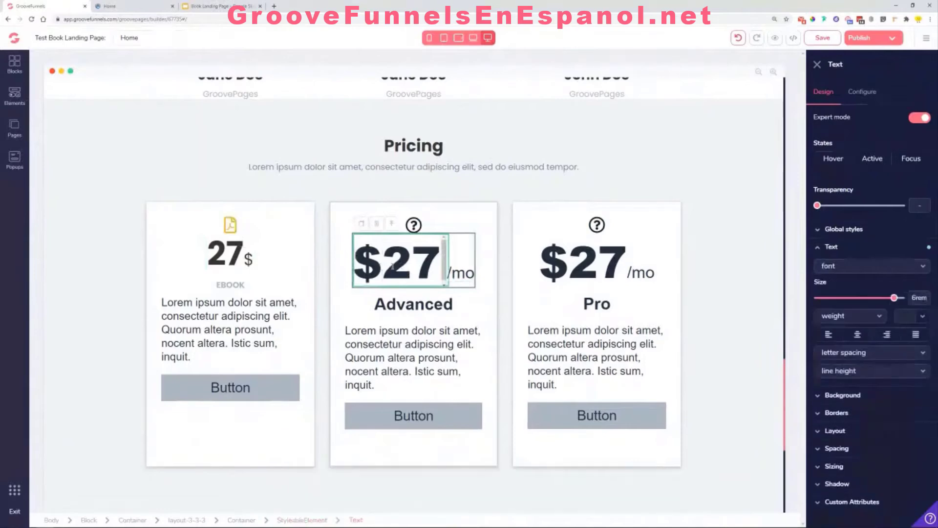
{"action": "key", "text": "BackSpace"}
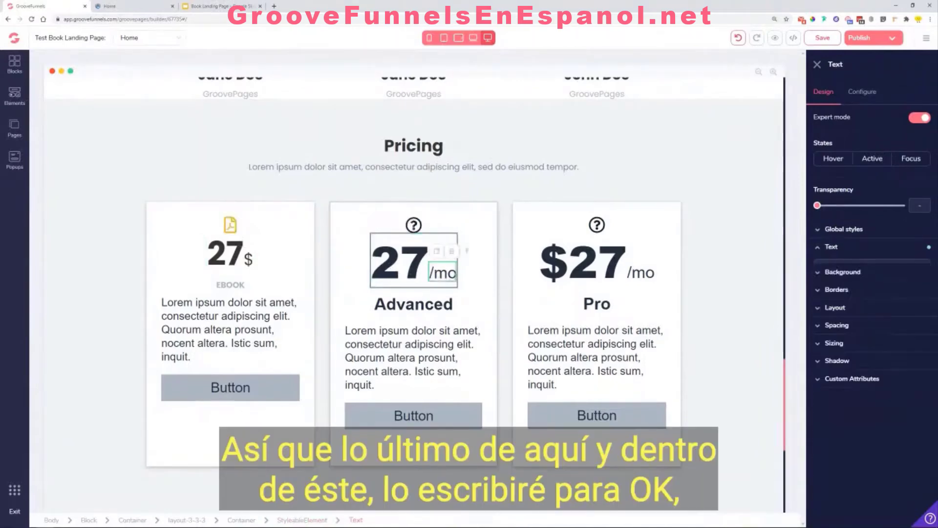
{"action": "left_click_drag", "start_coordinate": [458, 273], "coordinate": [436, 273]}
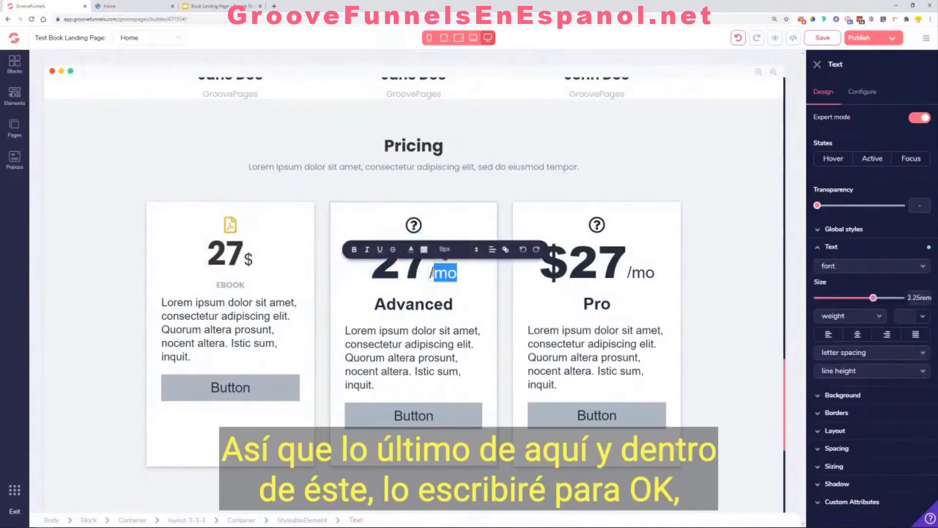
{"action": "left_click", "coordinate": [433, 273]}
{"action": "key", "text": "Delete"}
{"action": "key", "text": "Delete"}
{"action": "key", "text": "Delete"}
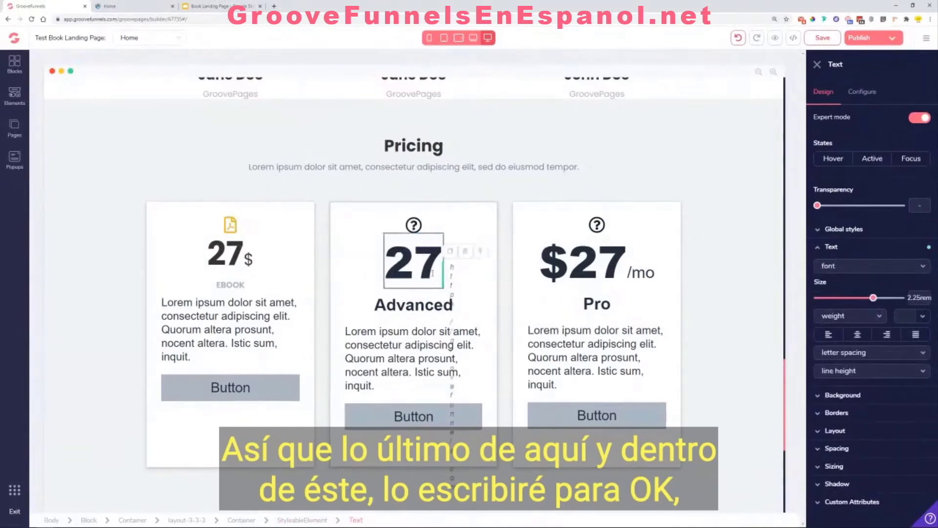
{"action": "type", "text": "$"}
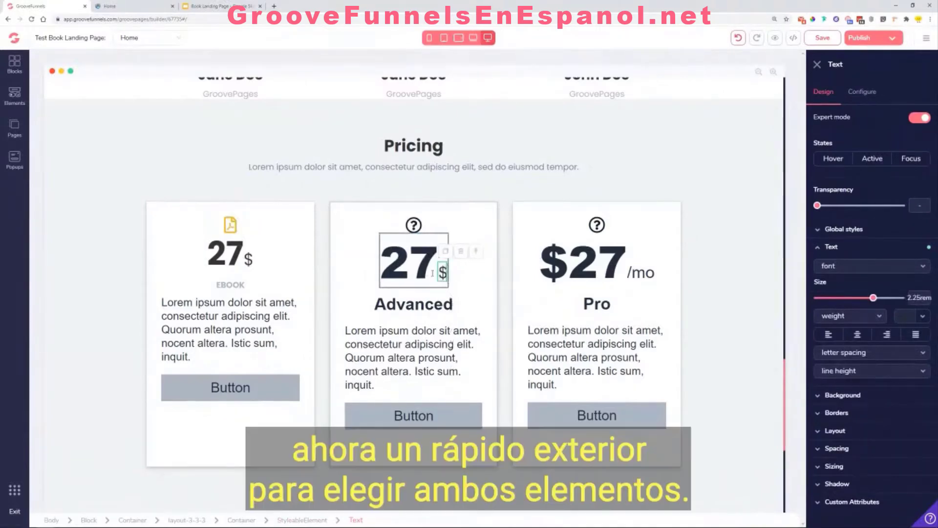
Step: Apply the "Price" global style to the Advanced card's combined price and dollar-sign element
{"action": "left_click", "coordinate": [441, 239]}
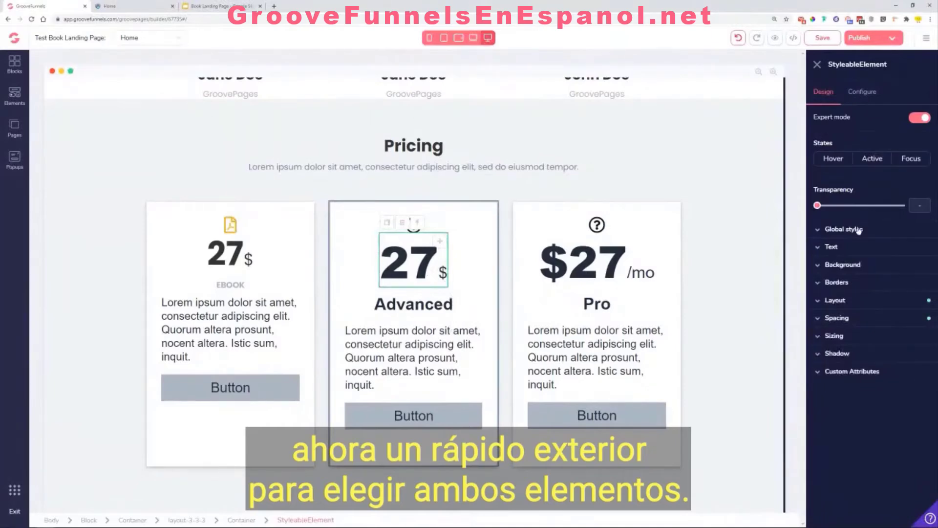
{"action": "left_click", "coordinate": [859, 229]}
{"action": "left_click", "coordinate": [873, 248]}
{"action": "left_click", "coordinate": [847, 343]}
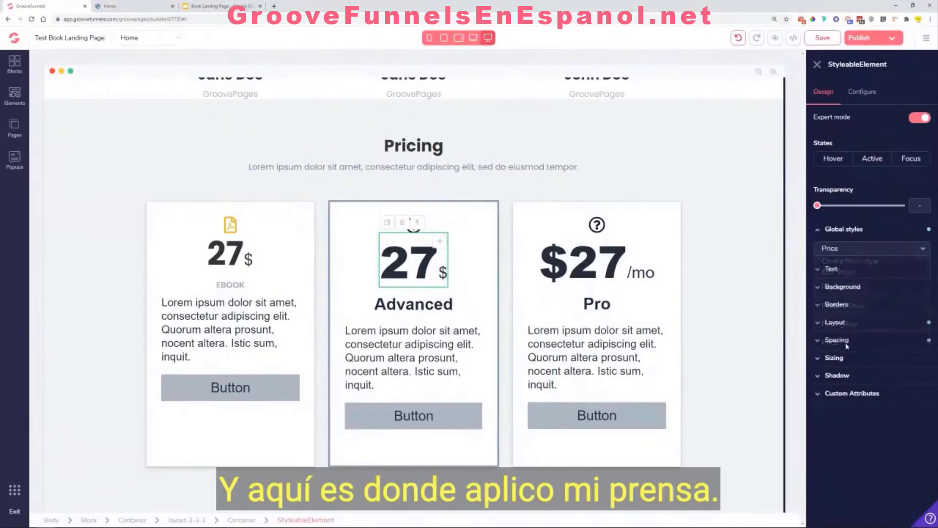
{"action": "left_click", "coordinate": [414, 304]}
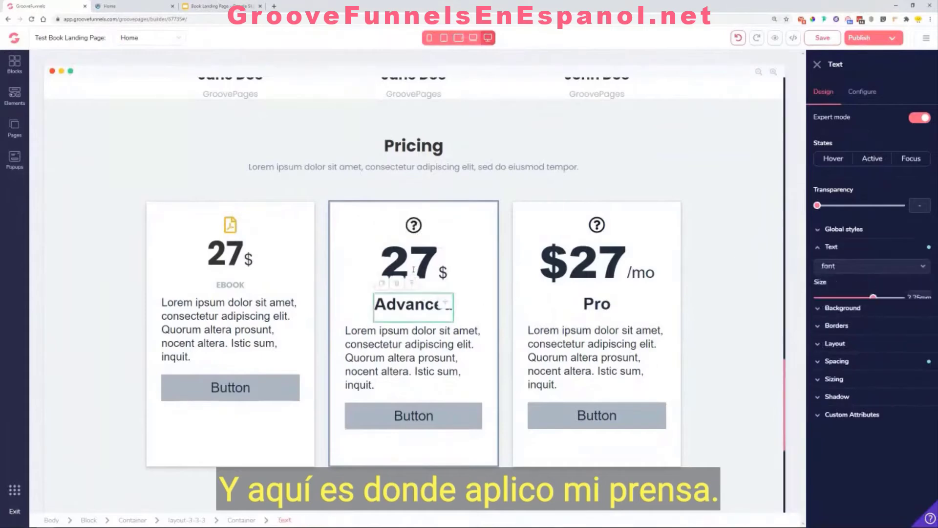
Step: Set the Advanced card's 27 to the Poppins font and make it bold
{"action": "left_click", "coordinate": [413, 270]}
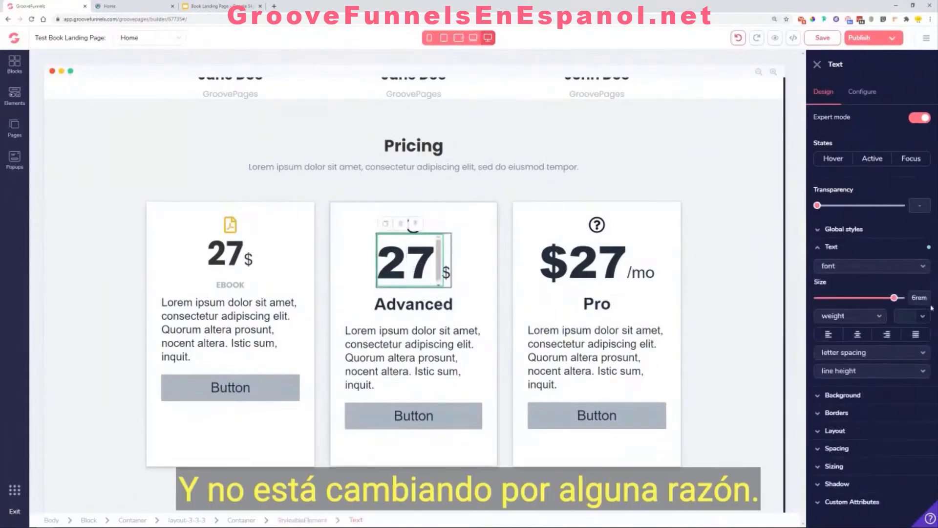
{"action": "left_click", "coordinate": [858, 266]}
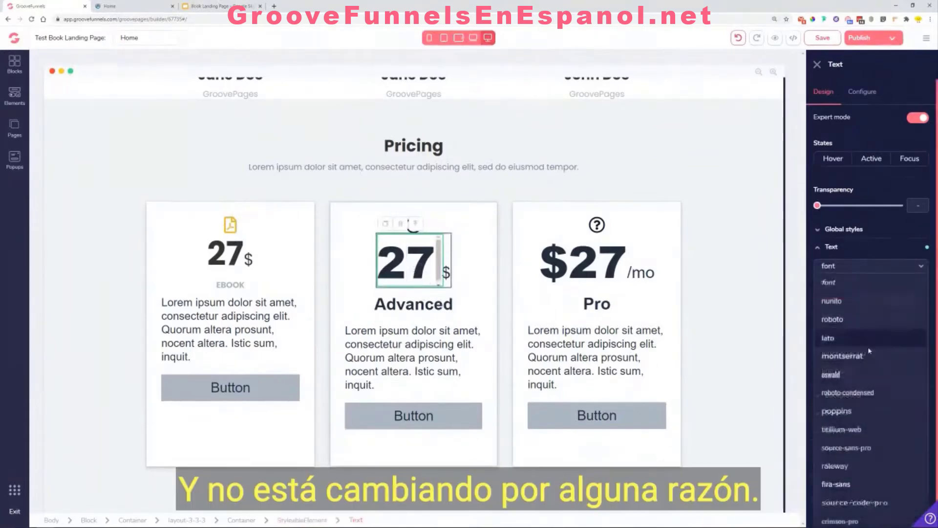
{"action": "left_click", "coordinate": [848, 412]}
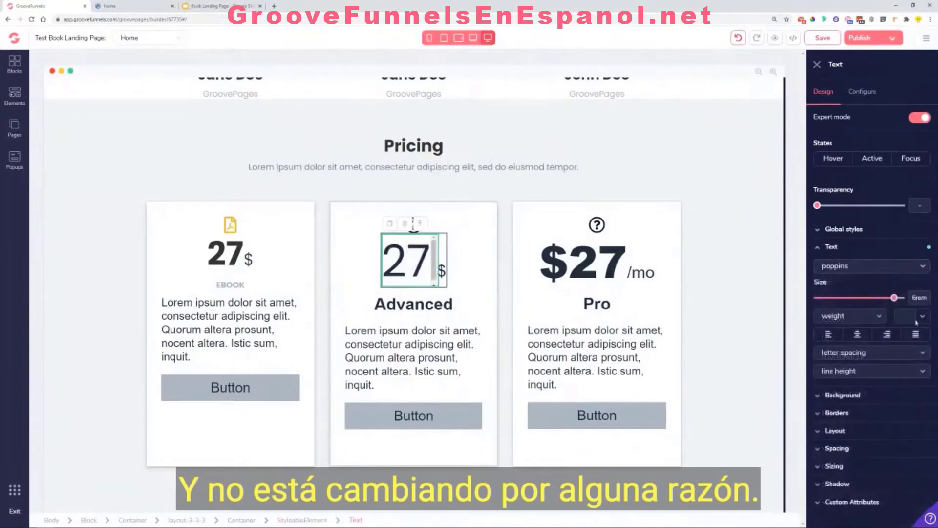
{"action": "left_click", "coordinate": [856, 319]}
{"action": "left_click", "coordinate": [845, 371]}
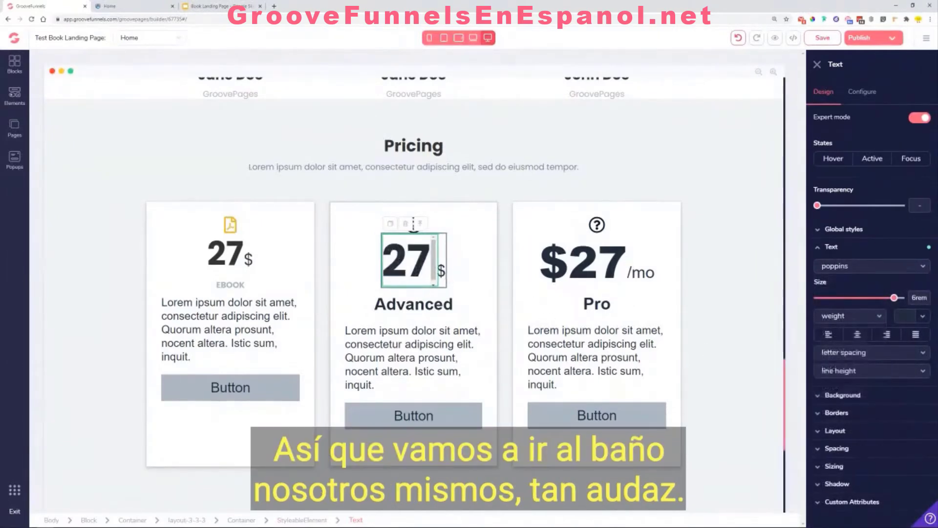
Step: Set the Advanced card's dollar sign to the Poppins font and color it dark grey #333333
{"action": "left_click", "coordinate": [858, 266]}
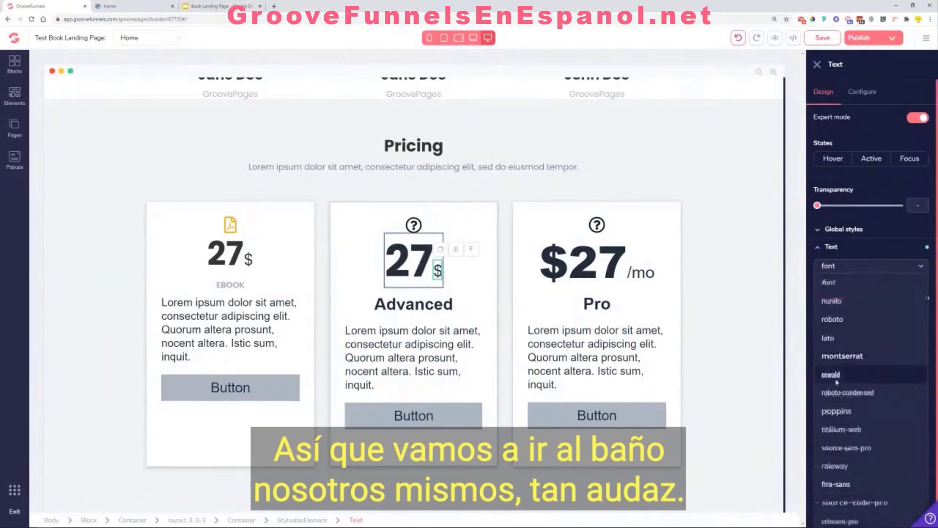
{"action": "left_click", "coordinate": [836, 411]}
{"action": "left_click", "coordinate": [893, 342]}
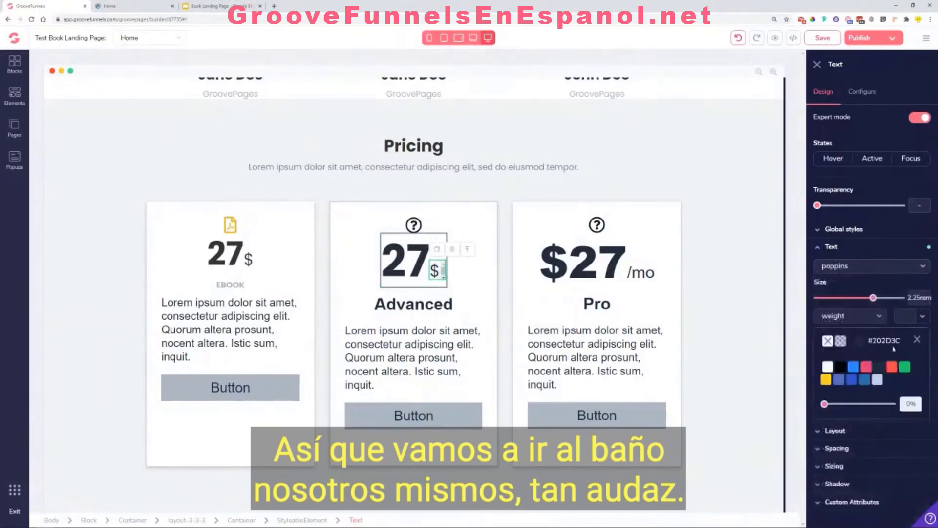
{"action": "left_click", "coordinate": [860, 341]}
{"action": "left_click", "coordinate": [884, 468]}
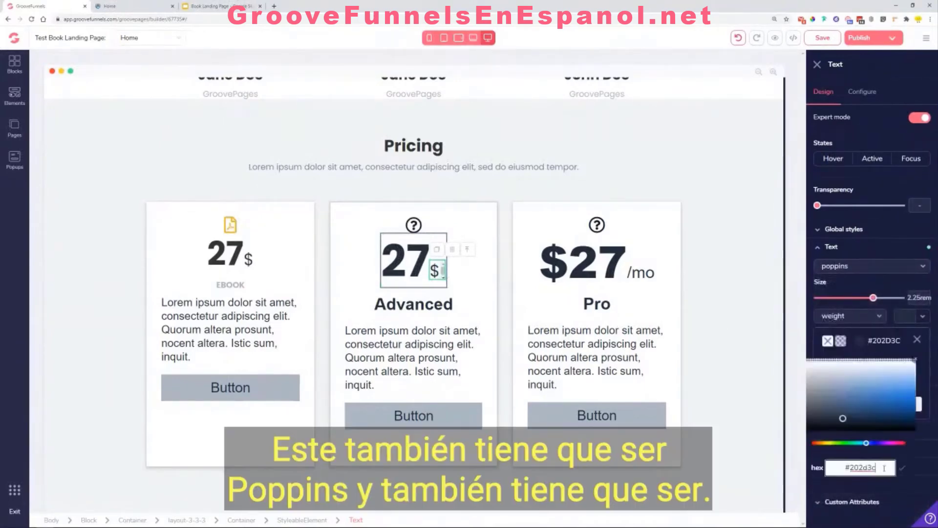
{"action": "key", "text": "ctrl+a"}
{"action": "type", "text": "#333333"}
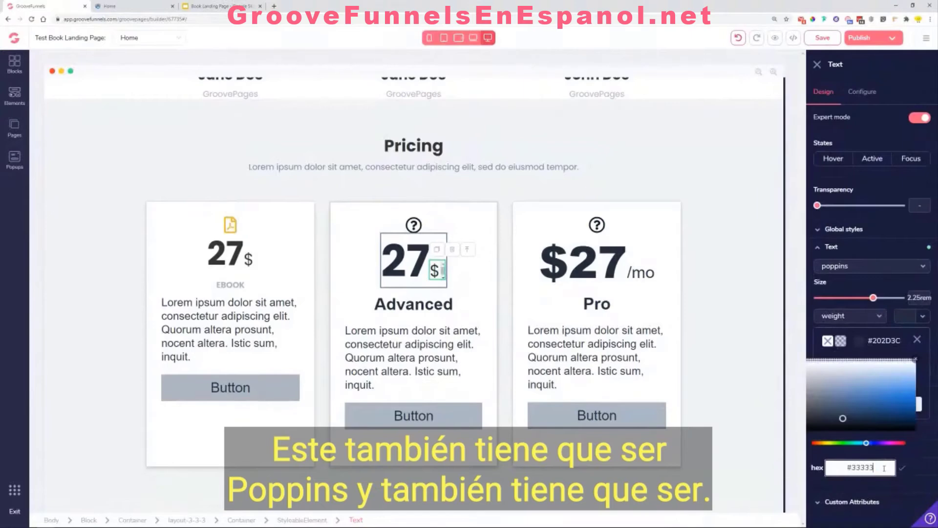
{"action": "left_click", "coordinate": [917, 341]}
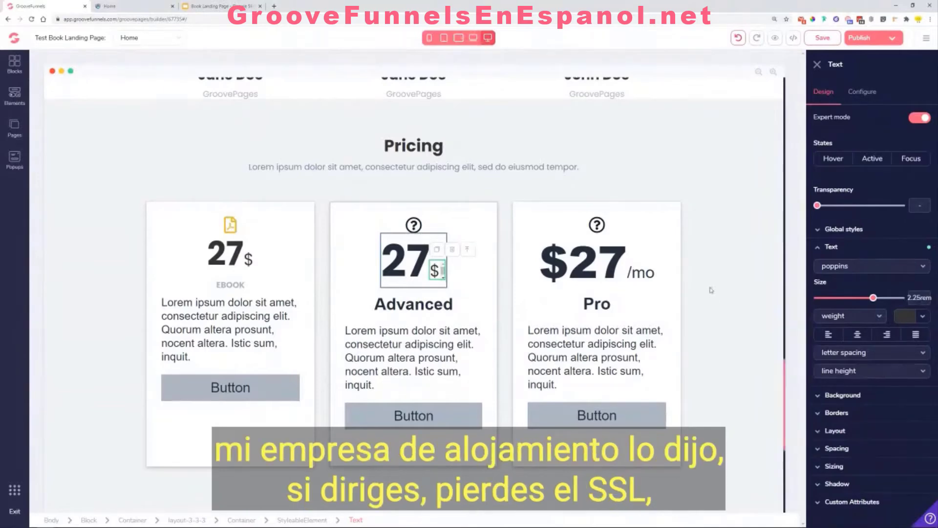
Step: Reduce the Advanced card's 27 to a text size of 4.5rem and open its list of global styles
{"action": "left_click", "coordinate": [403, 256]}
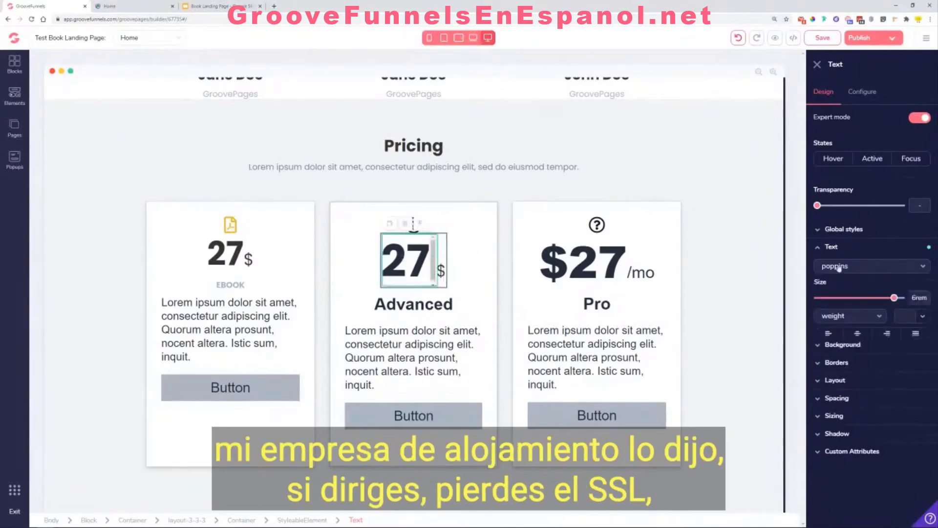
{"action": "left_click_drag", "start_coordinate": [894, 300], "coordinate": [889, 301]}
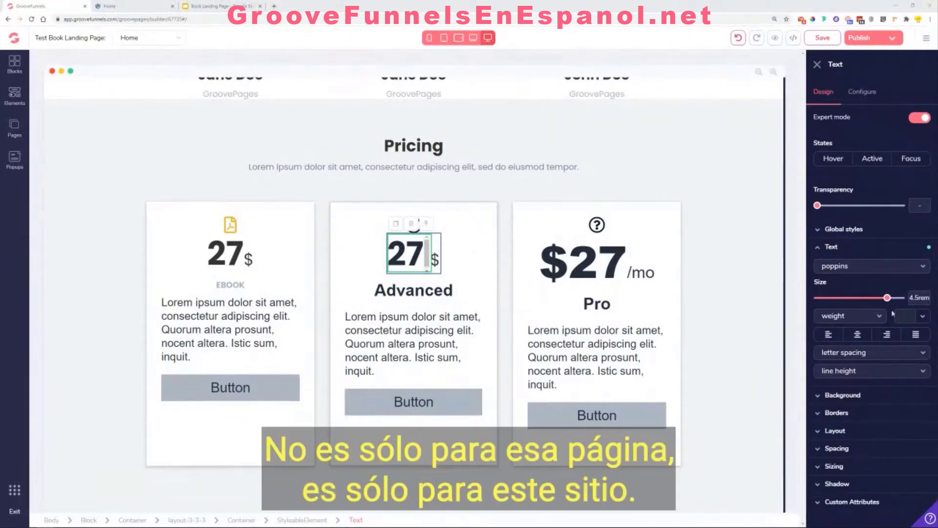
{"action": "left_click", "coordinate": [850, 228]}
{"action": "left_click", "coordinate": [851, 248]}
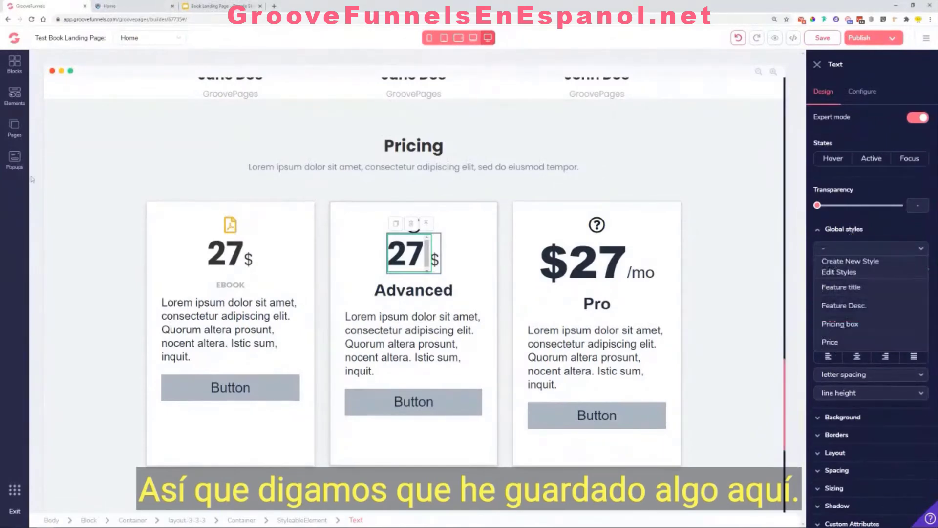
Step: Create a new page in the site and add the black Content block with blue text to it
{"action": "left_click", "coordinate": [14, 128]}
{"action": "left_click", "coordinate": [146, 64]}
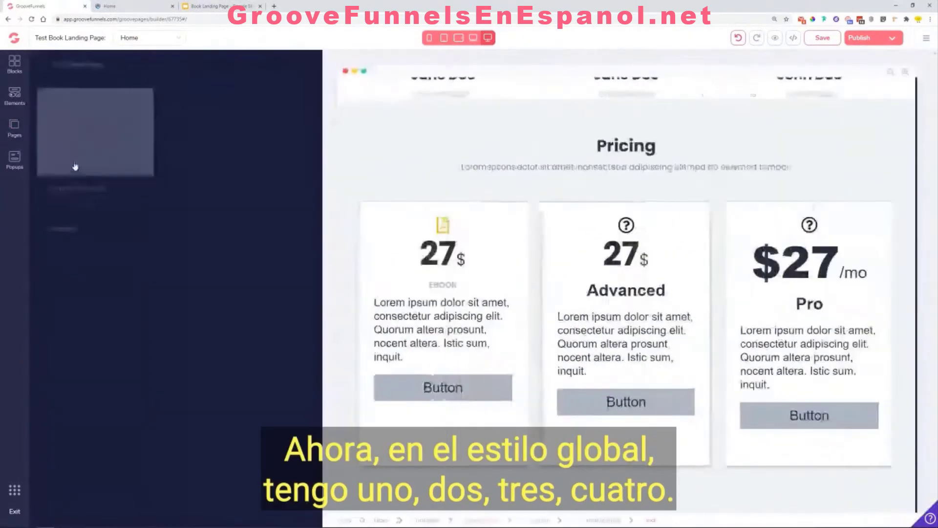
{"action": "left_click", "coordinate": [80, 166]}
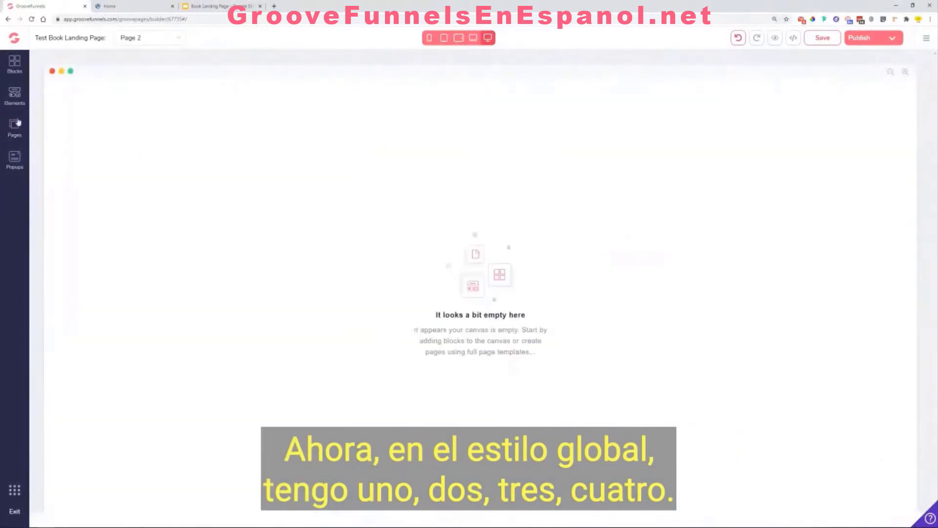
{"action": "left_click", "coordinate": [16, 97]}
{"action": "left_click", "coordinate": [15, 64]}
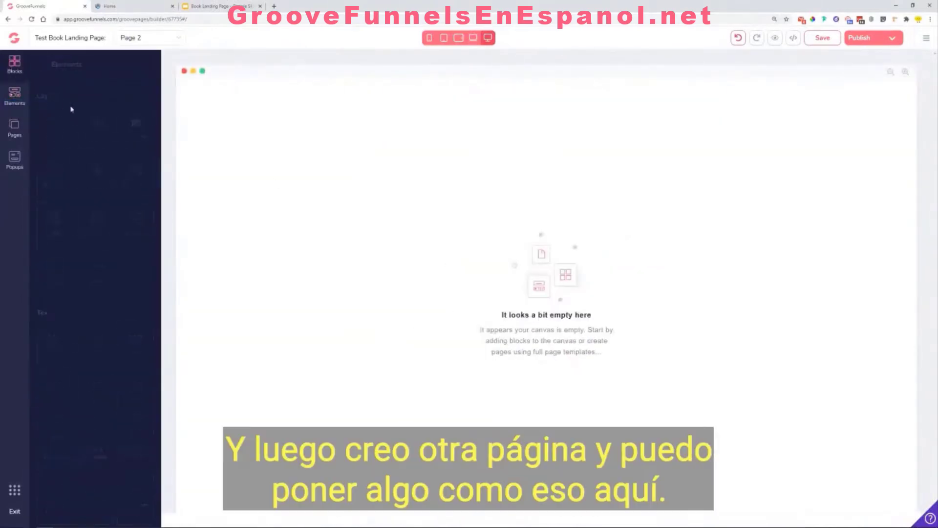
{"action": "left_click", "coordinate": [78, 170]}
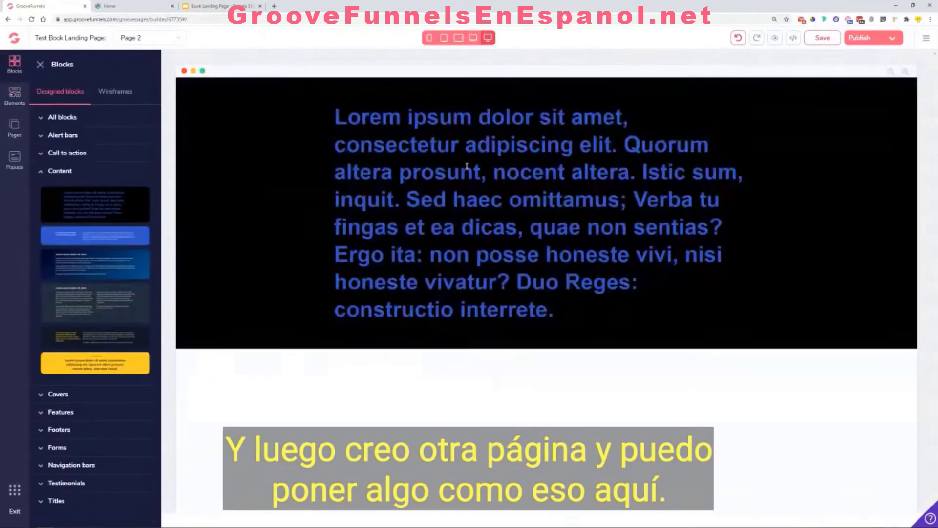
Step: Check which global styles are available for the blue text block on the new page
{"action": "left_click", "coordinate": [459, 177]}
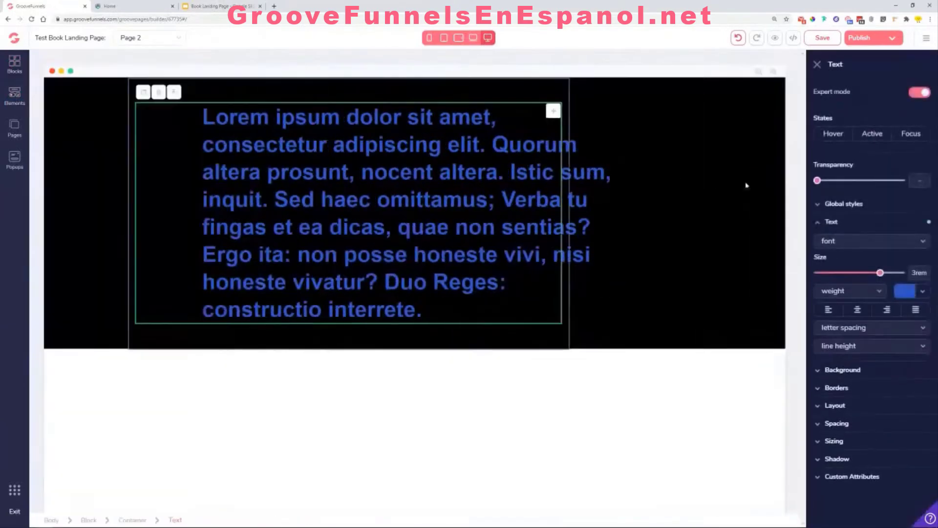
{"action": "left_click", "coordinate": [875, 205]}
{"action": "left_click", "coordinate": [862, 223]}
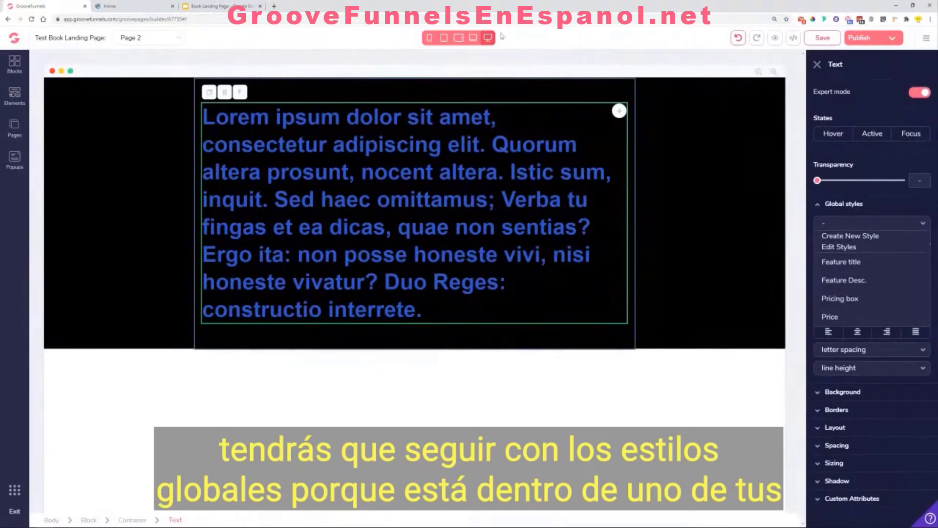
Step: Delete Page 2 from the site
{"action": "left_click", "coordinate": [19, 125]}
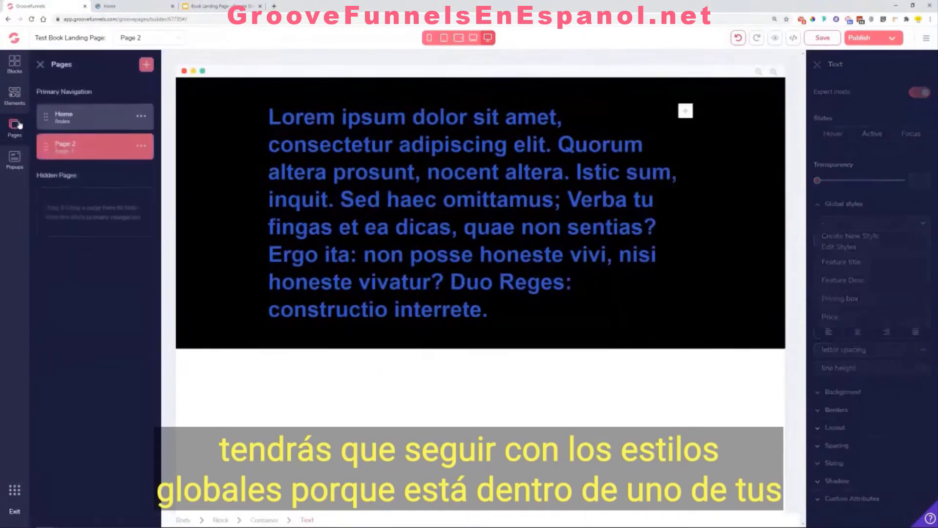
{"action": "left_click", "coordinate": [142, 148]}
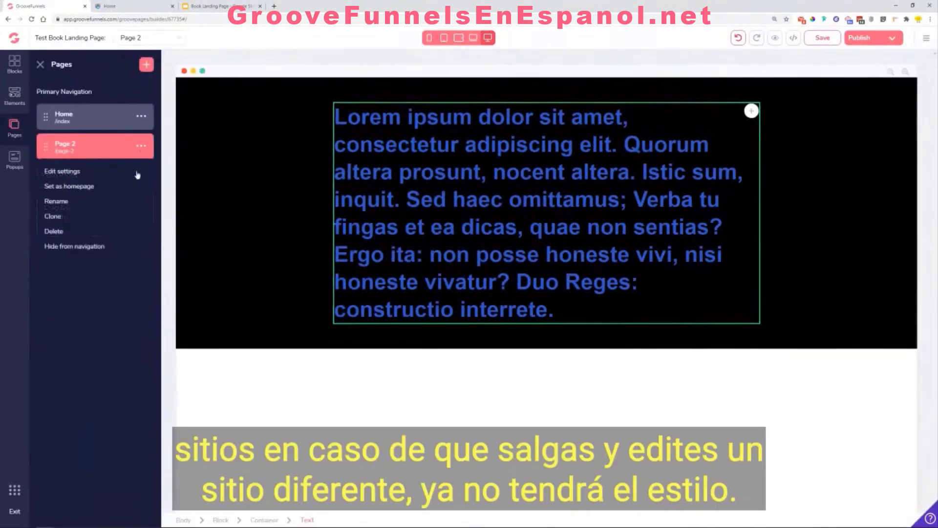
{"action": "left_click", "coordinate": [70, 232]}
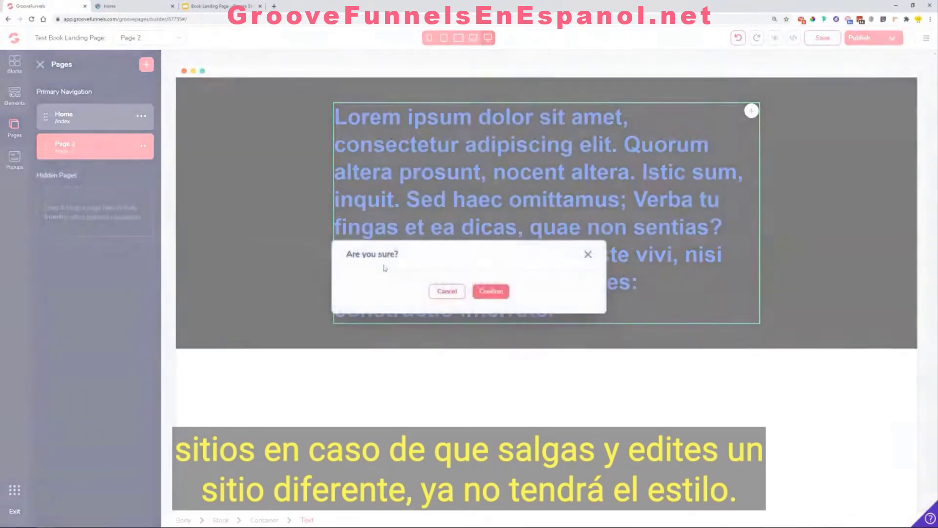
{"action": "left_click", "coordinate": [511, 296]}
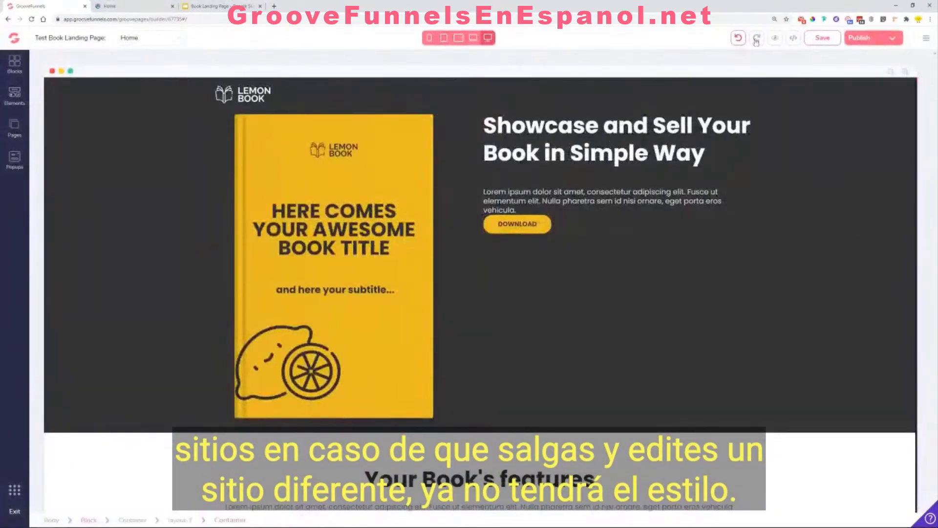
Step: Save the site and apply the description global style to the Ebook card's lorem ipsum text
{"action": "left_click", "coordinate": [821, 38]}
{"action": "scroll", "coordinate": [524, 215], "scroll_direction": "down", "scroll_amount": 20}
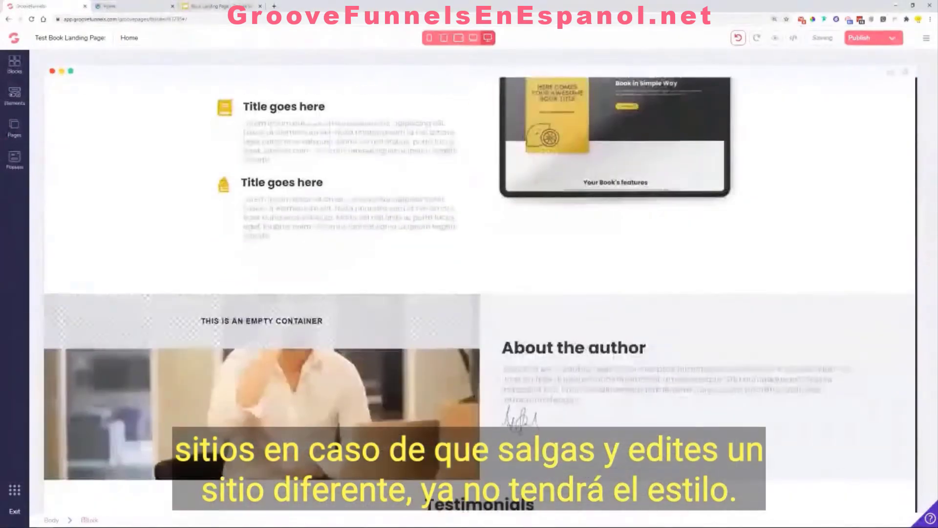
{"action": "scroll", "coordinate": [524, 210], "scroll_direction": "down", "scroll_amount": 5}
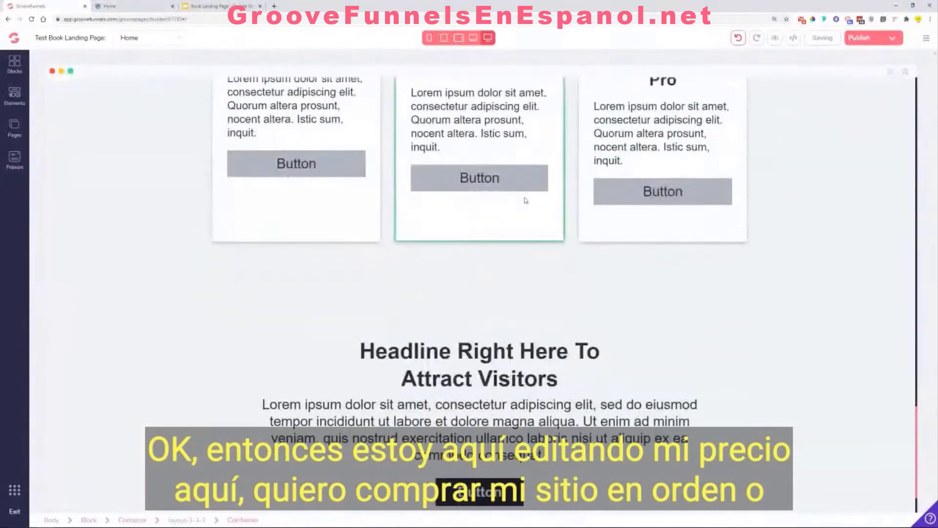
{"action": "scroll", "coordinate": [430, 201], "scroll_direction": "up", "scroll_amount": 4}
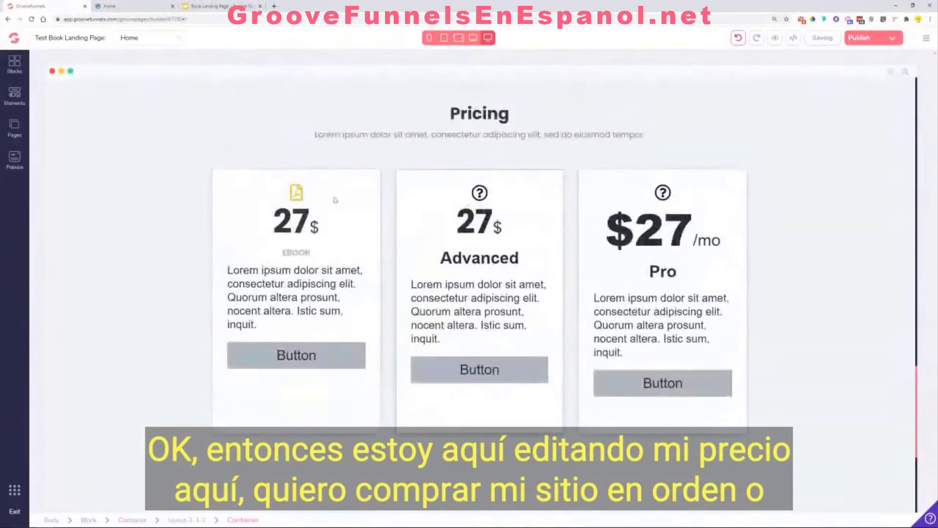
{"action": "left_click", "coordinate": [292, 272]}
{"action": "left_click", "coordinate": [861, 93]}
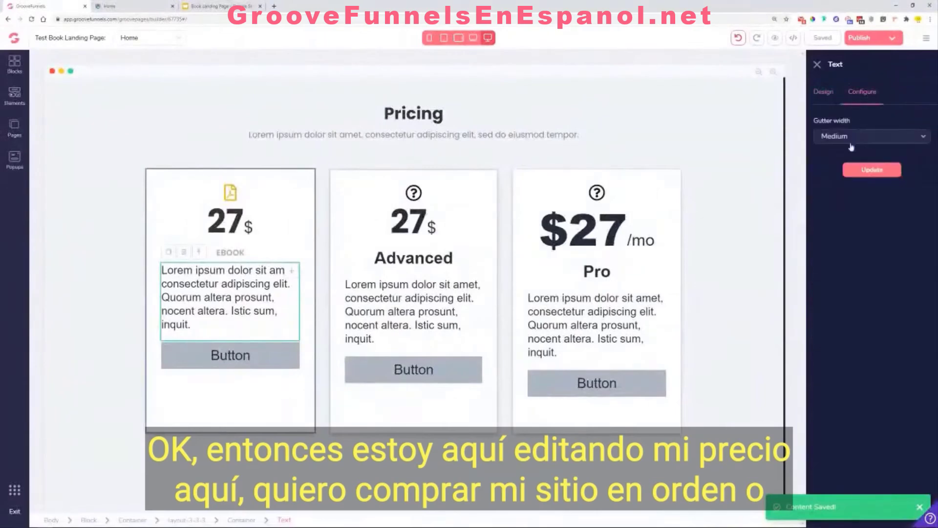
{"action": "left_click", "coordinate": [824, 92]}
{"action": "left_click", "coordinate": [845, 229]}
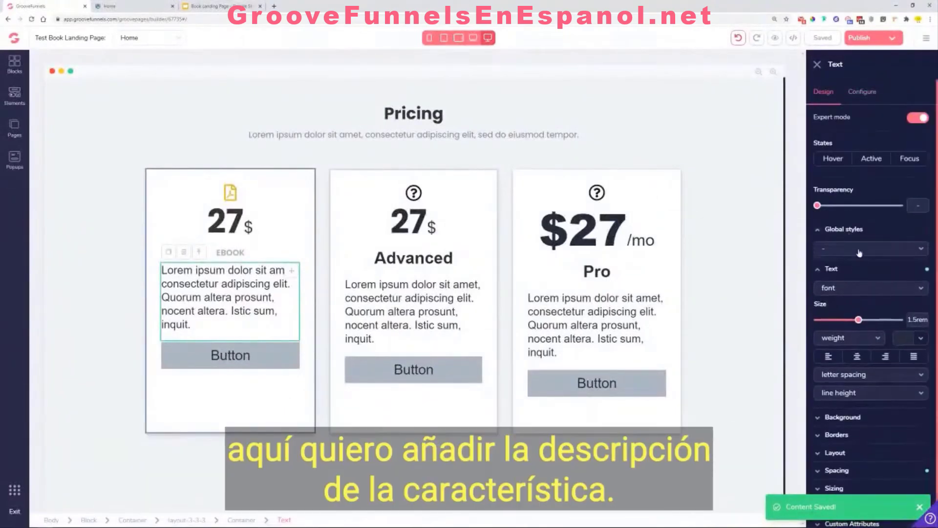
{"action": "left_click", "coordinate": [860, 253]}
{"action": "left_click", "coordinate": [852, 309]}
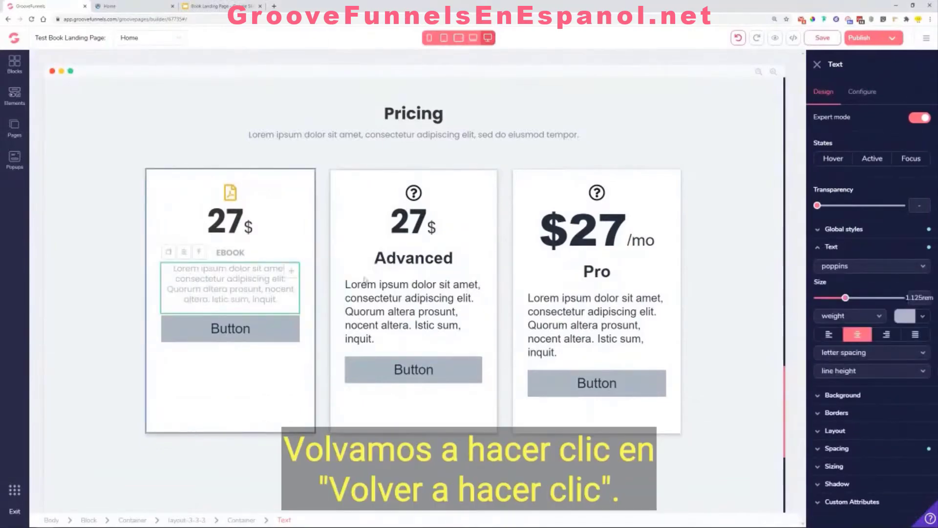
Step: Replace the Ebook card's grey button with a duplicate of the hero section's yellow DOWNLOAD button
{"action": "left_click", "coordinate": [262, 336]}
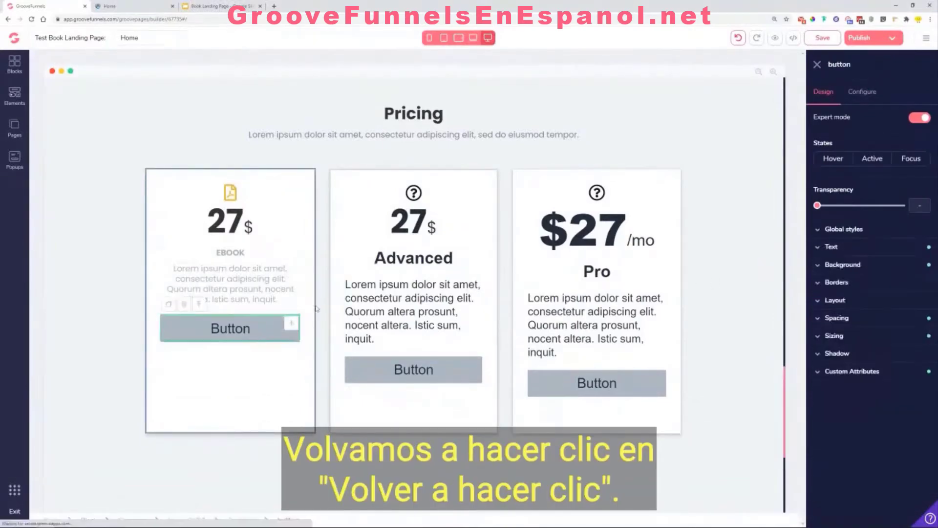
{"action": "scroll", "coordinate": [348, 284], "scroll_direction": "up", "scroll_amount": 5}
{"action": "scroll", "coordinate": [348, 284], "scroll_direction": "up", "scroll_amount": 15}
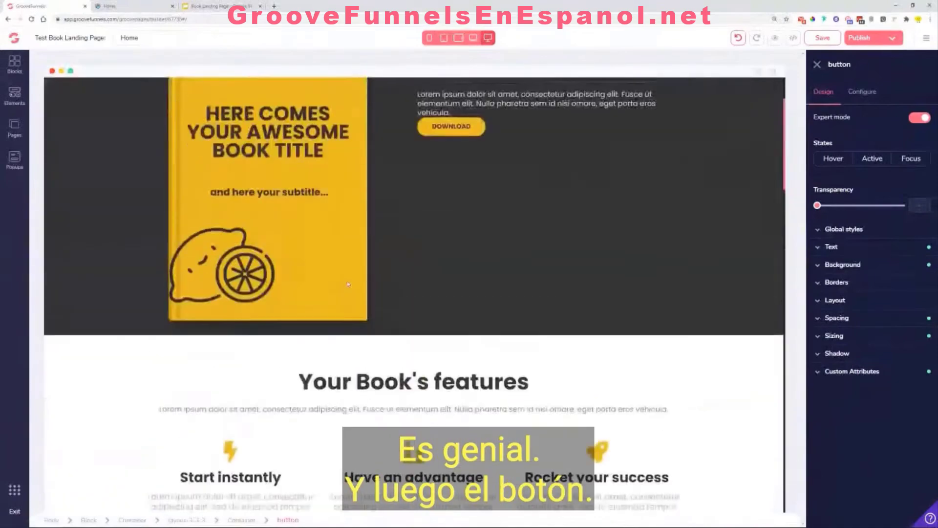
{"action": "scroll", "coordinate": [348, 284], "scroll_direction": "up", "scroll_amount": 2}
{"action": "left_click", "coordinate": [457, 226]}
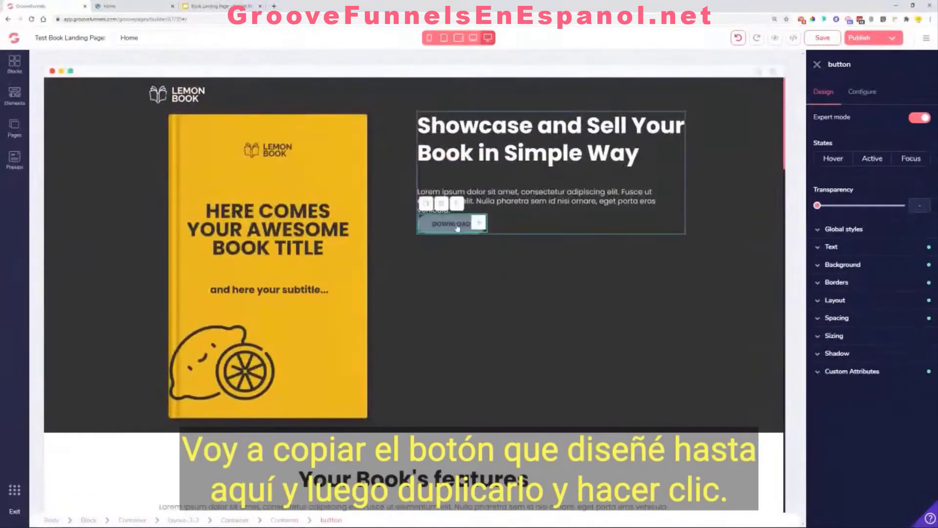
{"action": "left_click", "coordinate": [426, 203]}
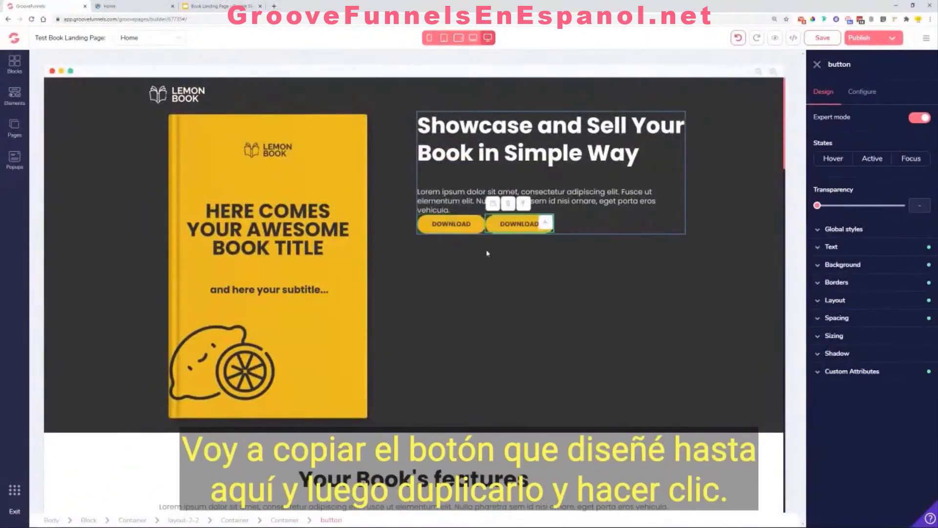
{"action": "left_click_drag", "start_coordinate": [546, 228], "coordinate": [313, 440]}
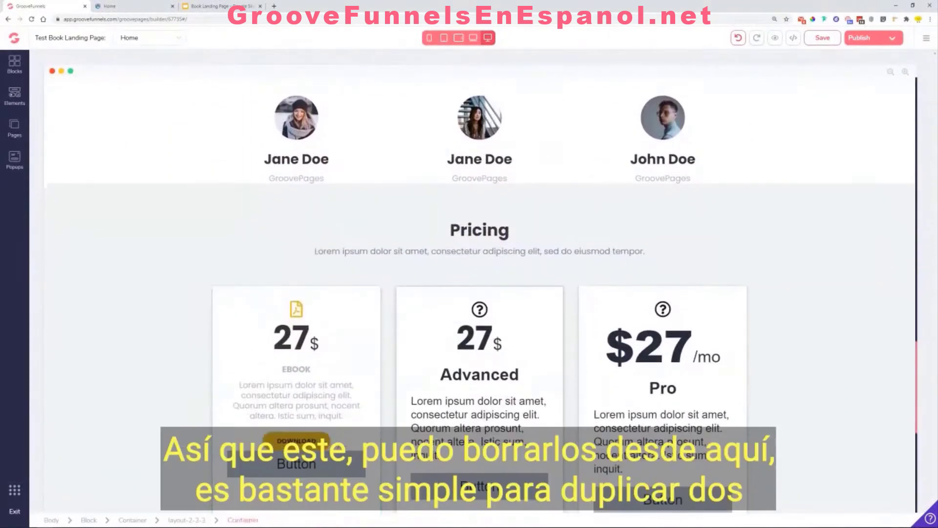
{"action": "left_click", "coordinate": [183, 440]}
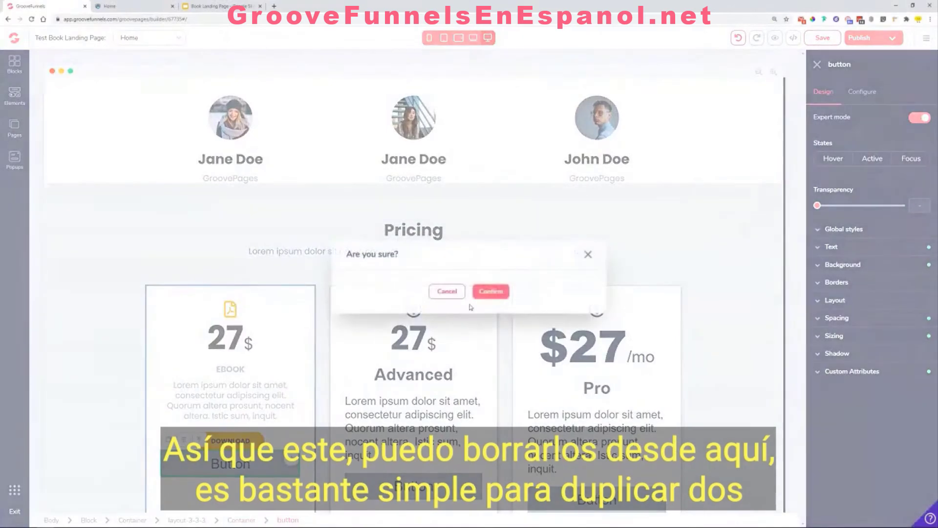
{"action": "left_click", "coordinate": [490, 288]}
Step: Duplicate the Ebook card's DOWNLOAD button twice and move the copies above the grey buttons in the Advanced and Pro cards
{"action": "scroll", "coordinate": [389, 403], "scroll_direction": "down", "scroll_amount": 3}
{"action": "scroll", "coordinate": [389, 403], "scroll_direction": "down", "scroll_amount": 2}
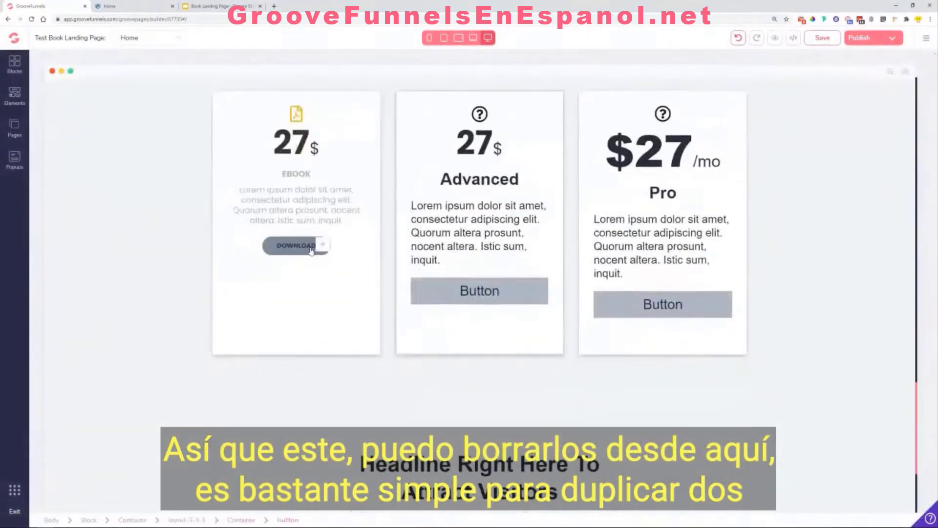
{"action": "left_click", "coordinate": [308, 248]}
{"action": "left_click", "coordinate": [205, 227]}
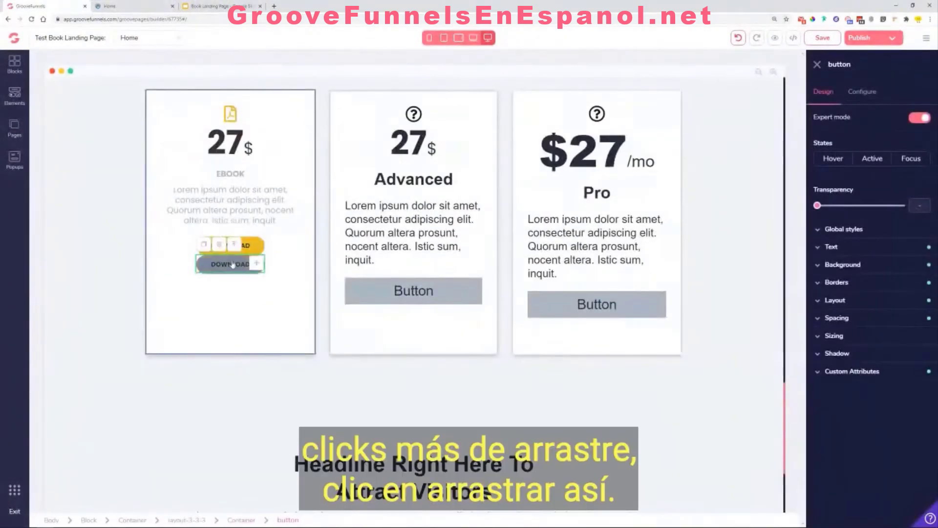
{"action": "left_click", "coordinate": [205, 246]}
{"action": "left_click_drag", "start_coordinate": [257, 283], "coordinate": [471, 289]}
{"action": "left_click_drag", "start_coordinate": [323, 265], "coordinate": [675, 307]}
Step: Delete the grey buttons from the Advanced and Pro cards
{"action": "left_click", "coordinate": [491, 317]}
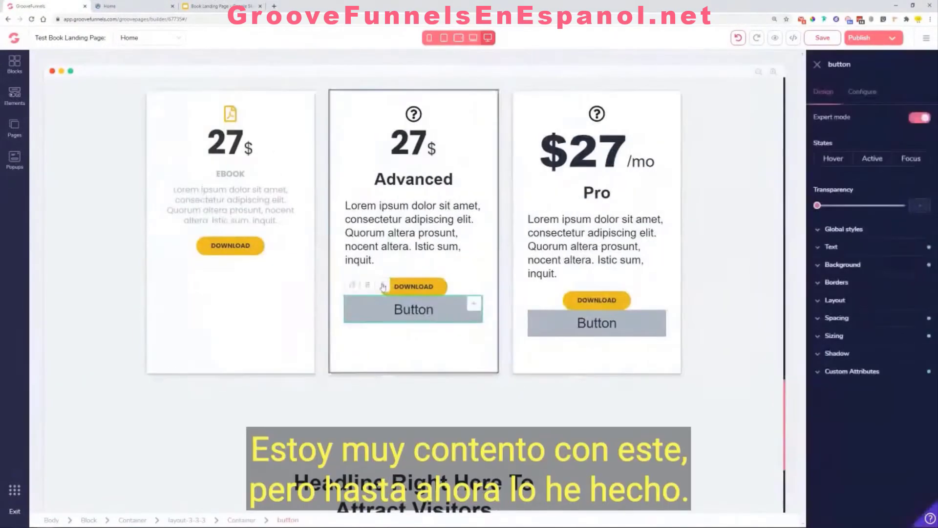
{"action": "left_click", "coordinate": [370, 287]}
{"action": "left_click", "coordinate": [493, 292]}
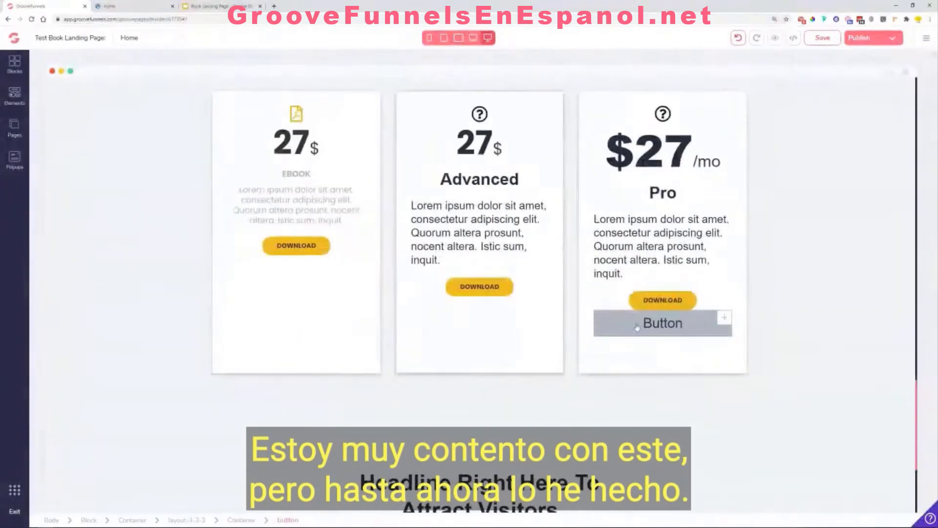
{"action": "left_click", "coordinate": [570, 324]}
{"action": "left_click", "coordinate": [534, 302]}
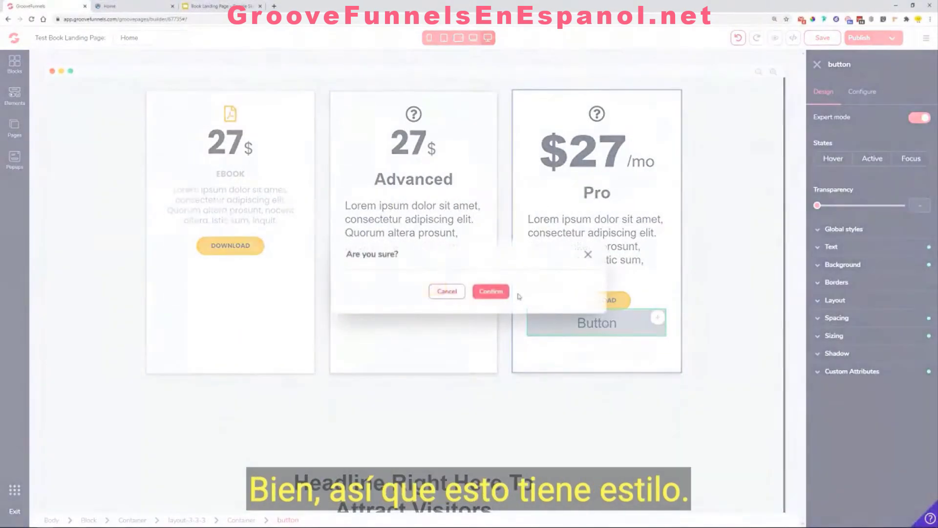
{"action": "left_click", "coordinate": [491, 291]}
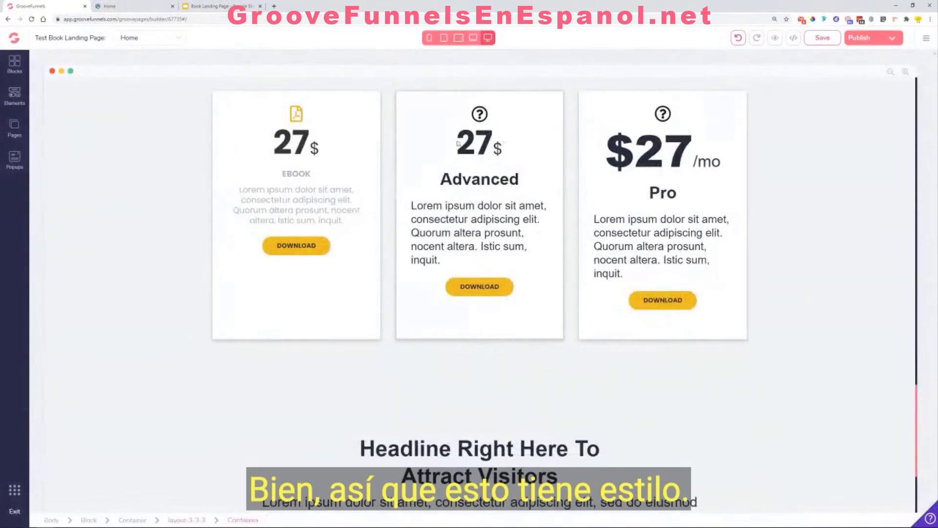
Step: Remove the dollar sign before the Pro card's 27 and replace the /mo text with $
{"action": "left_click", "coordinate": [673, 148]}
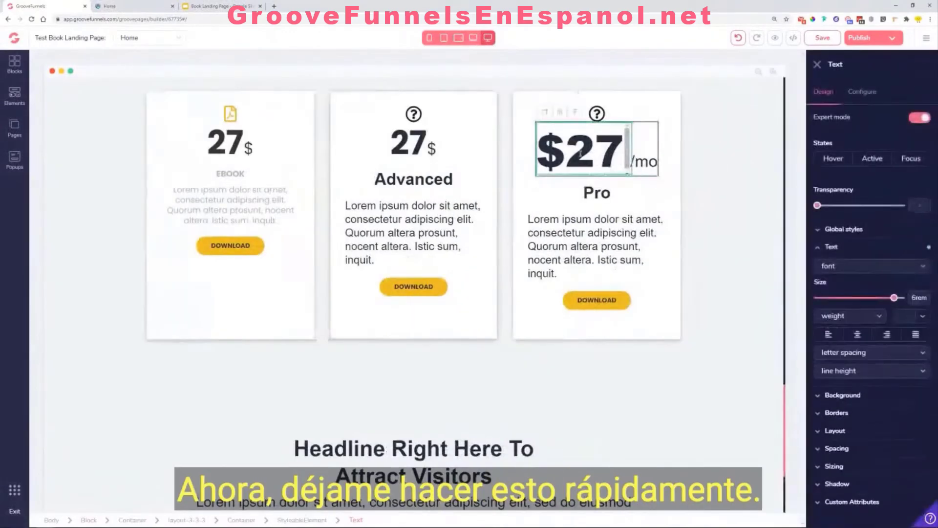
{"action": "key", "text": "BackSpace"}
{"action": "left_click", "coordinate": [621, 163]}
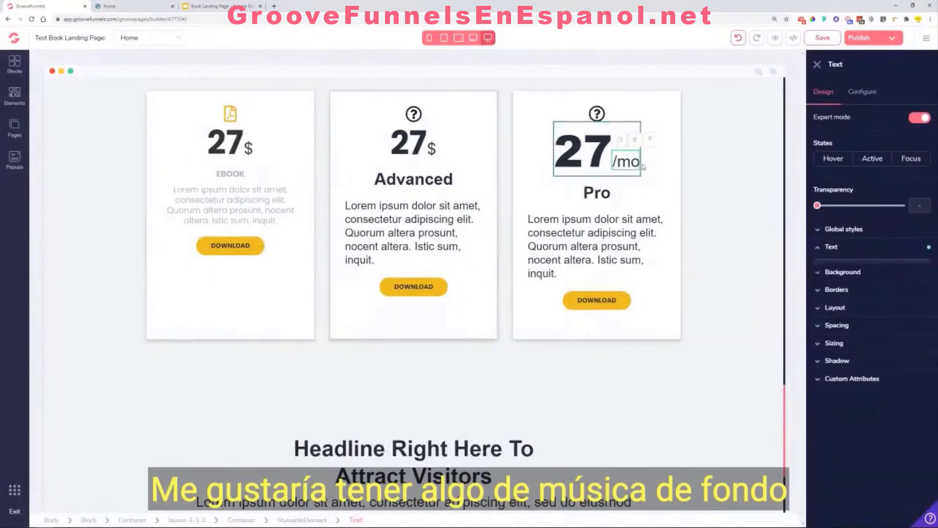
{"action": "double_click", "coordinate": [626, 162]}
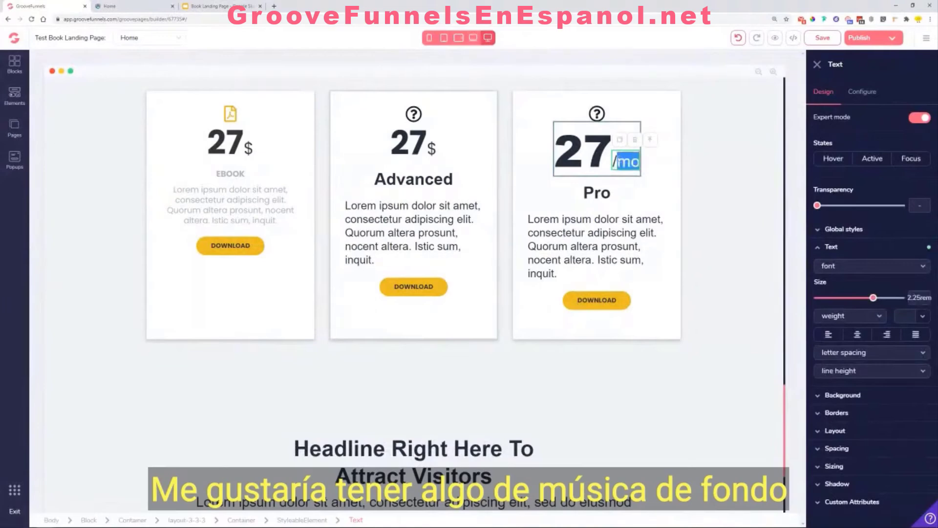
{"action": "left_click_drag", "start_coordinate": [619, 160], "coordinate": [615, 157]}
{"action": "key", "text": "BackSpace"}
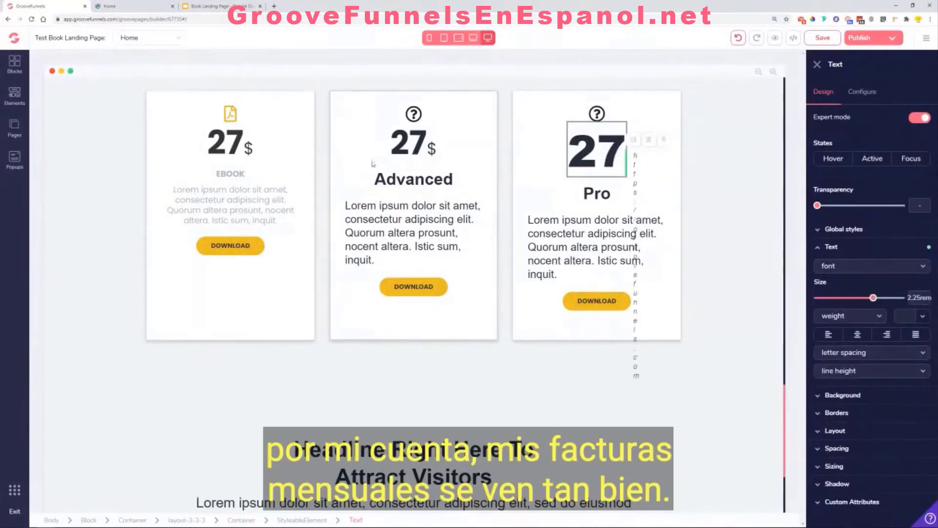
{"action": "type", "text": "$"}
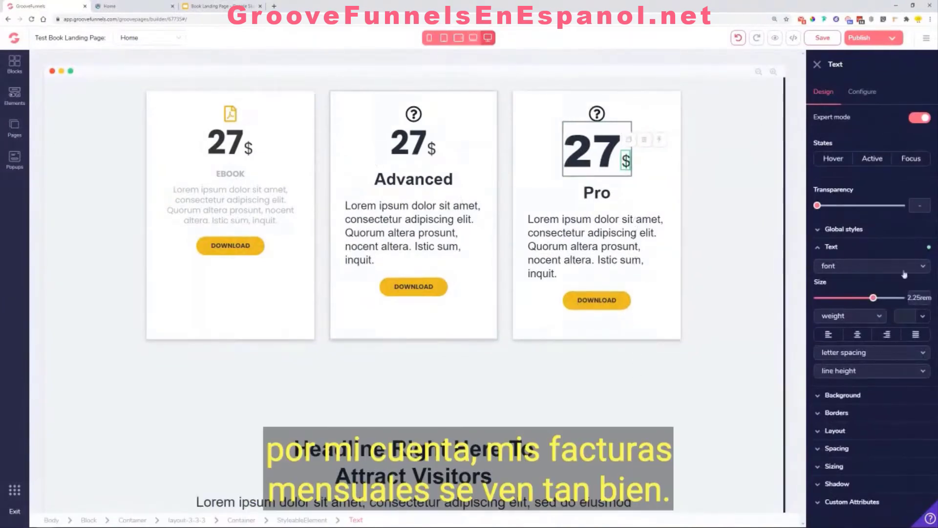
Step: Set the Pro card's $ sign to the poppins font and the colour #333333
{"action": "left_click", "coordinate": [857, 270]}
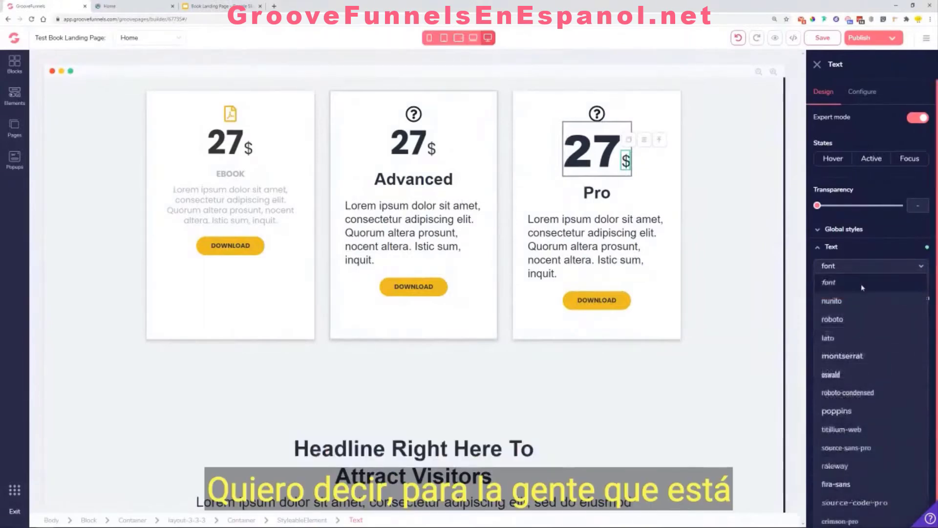
{"action": "left_click", "coordinate": [829, 411]}
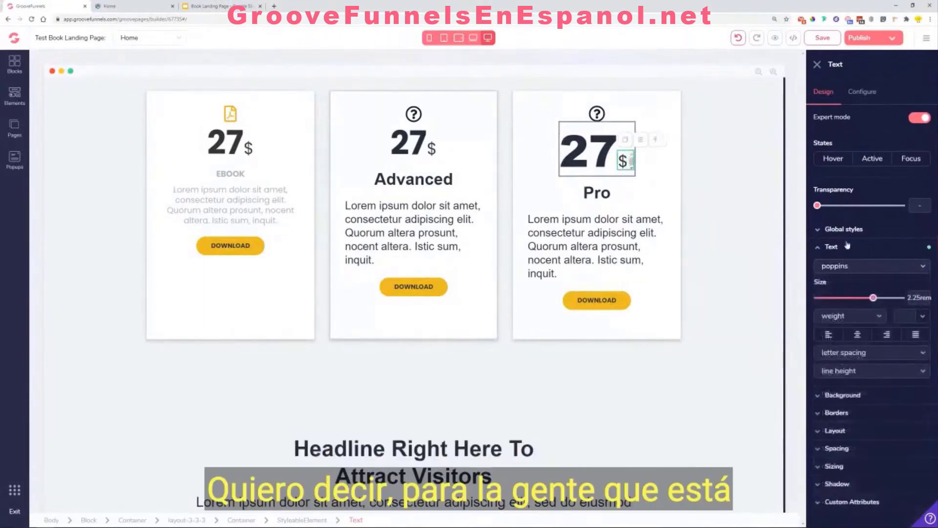
{"action": "left_click", "coordinate": [923, 317]}
{"action": "left_click", "coordinate": [861, 343]}
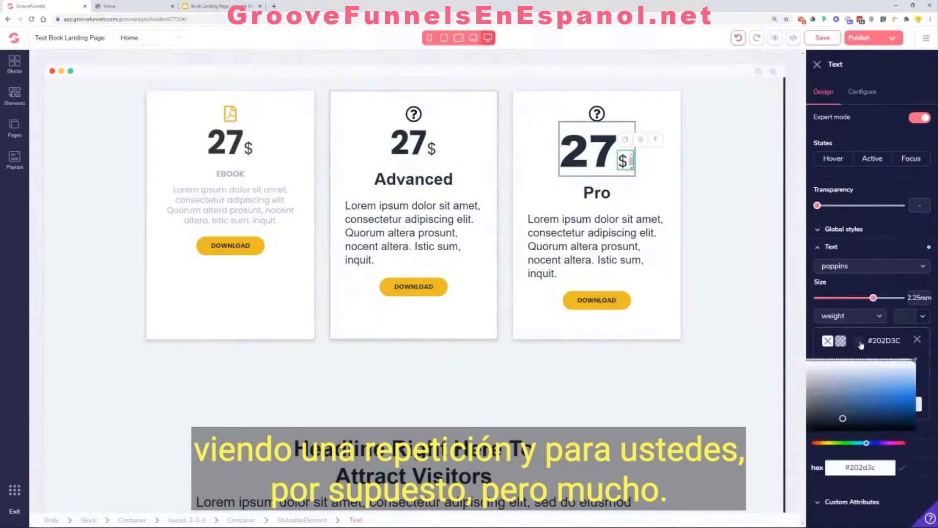
{"action": "double_click", "coordinate": [871, 468]}
{"action": "type", "text": "333333"}
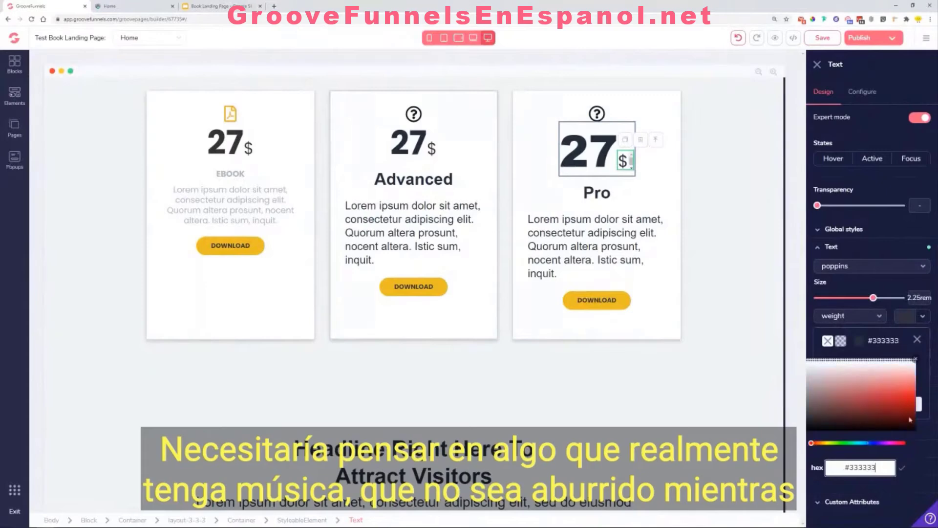
{"action": "left_click", "coordinate": [917, 340]}
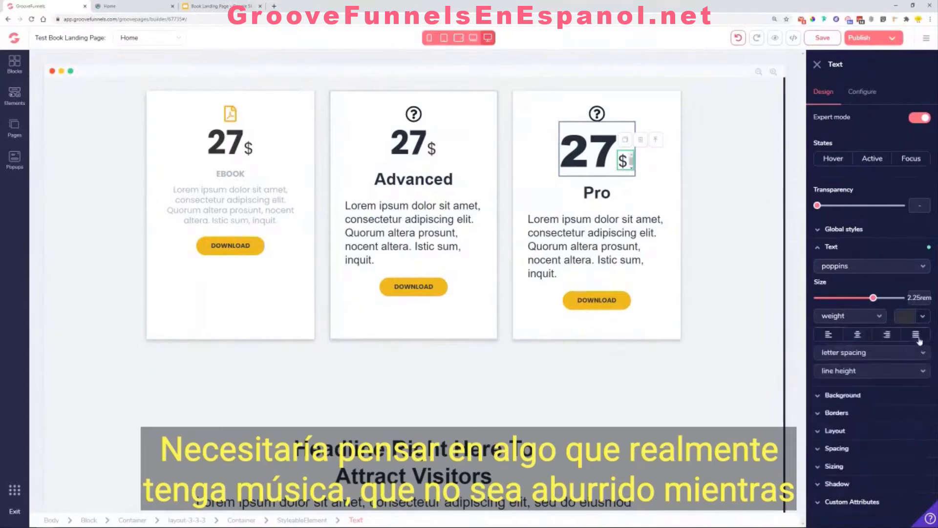
Step: Give the Pro card's 27 the text colour #333333 and a text size of 4.5rem
{"action": "left_click", "coordinate": [584, 154]}
{"action": "left_click", "coordinate": [924, 318]}
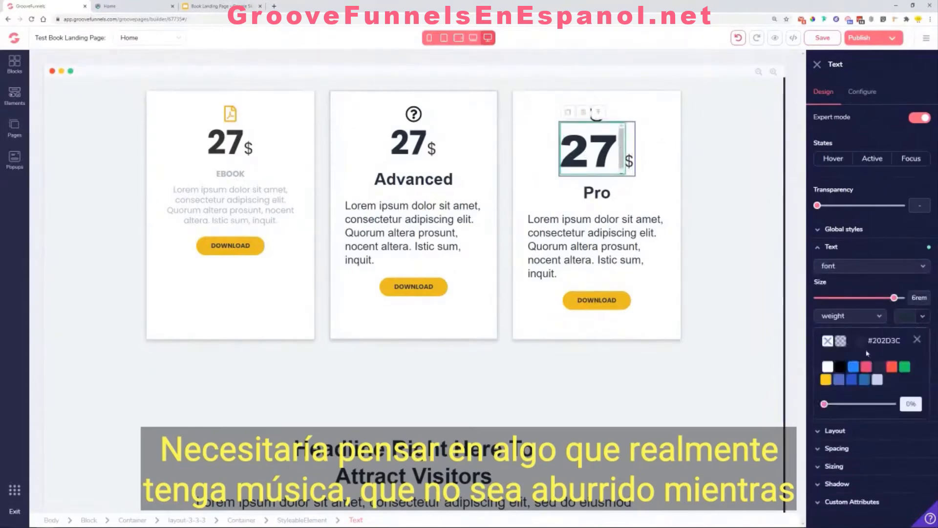
{"action": "mouse_move", "coordinate": [876, 367]}
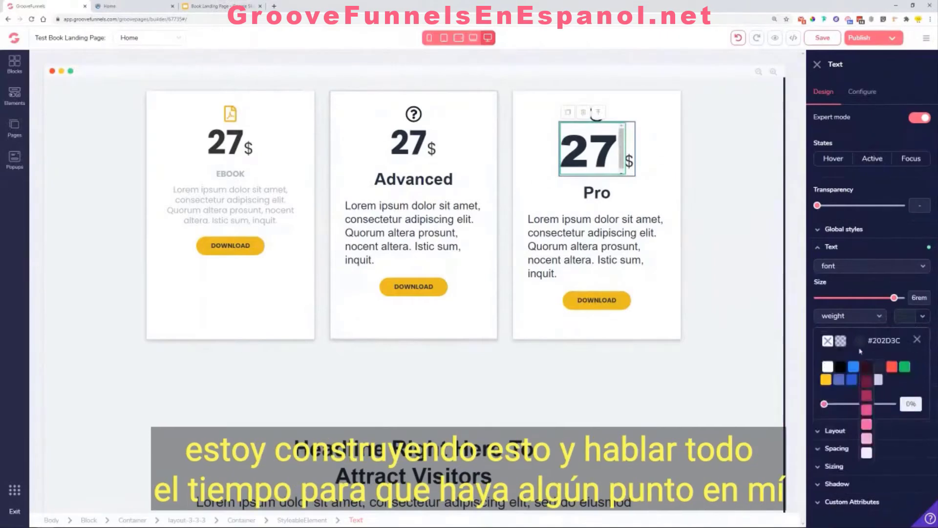
{"action": "left_click", "coordinate": [859, 343]}
{"action": "left_click", "coordinate": [923, 318]}
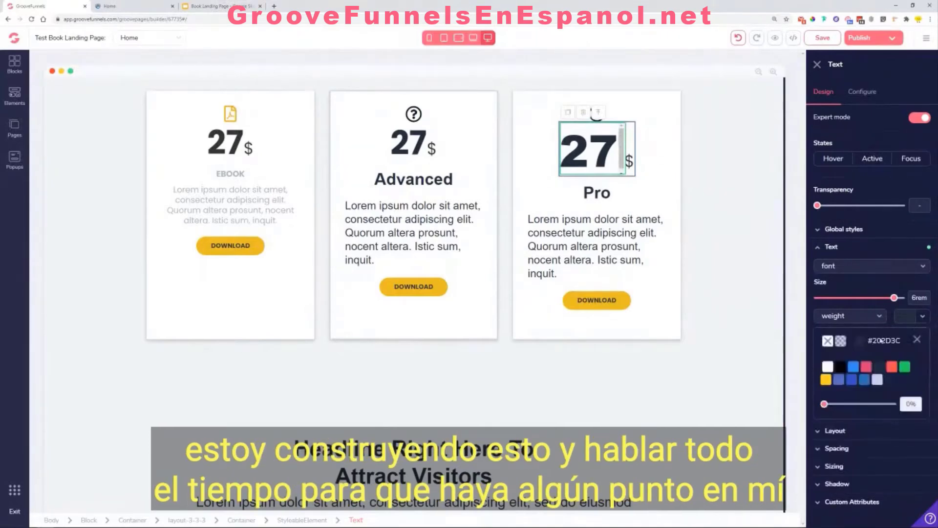
{"action": "left_click", "coordinate": [858, 345]}
{"action": "double_click", "coordinate": [877, 468]}
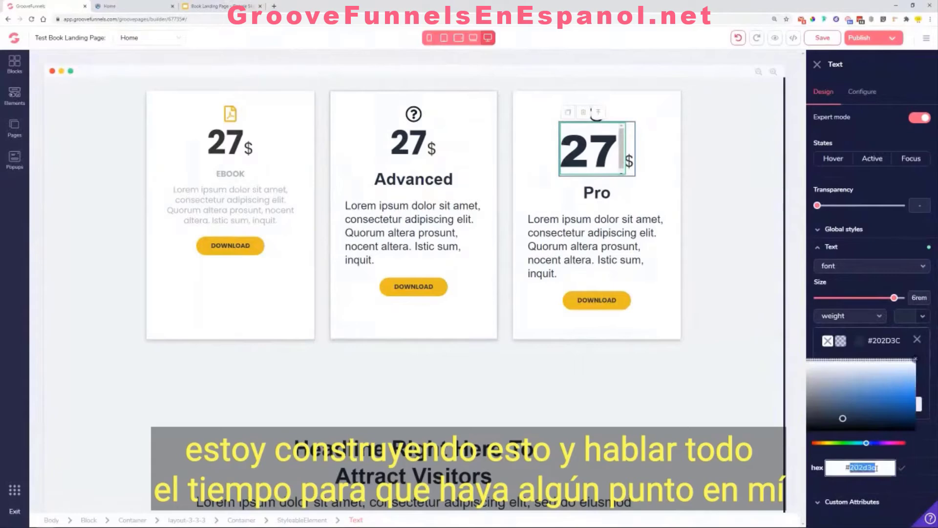
{"action": "type", "text": "333333"}
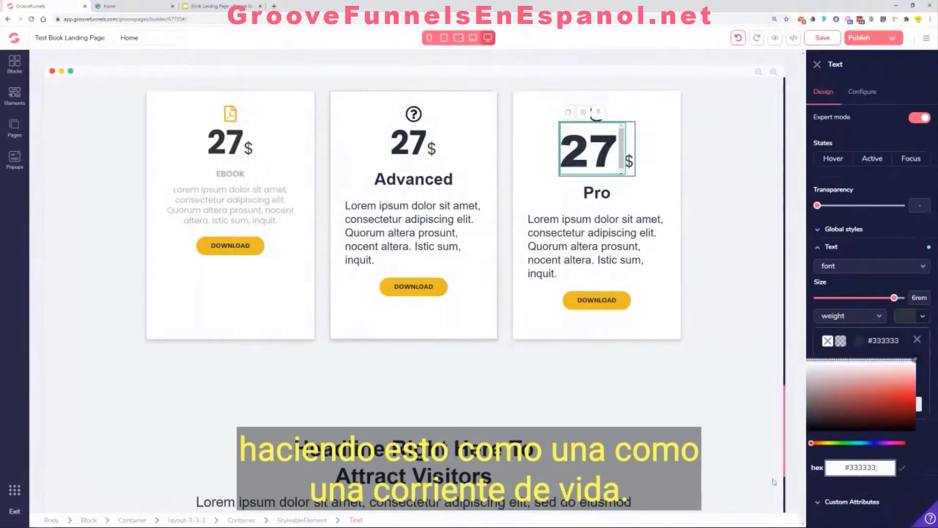
{"action": "left_click", "coordinate": [917, 339]}
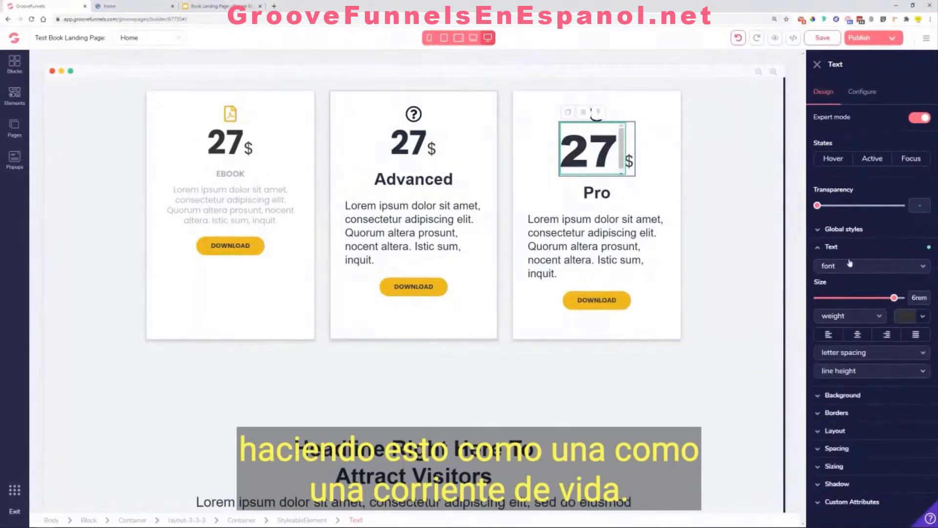
{"action": "left_click_drag", "start_coordinate": [893, 298], "coordinate": [887, 298]}
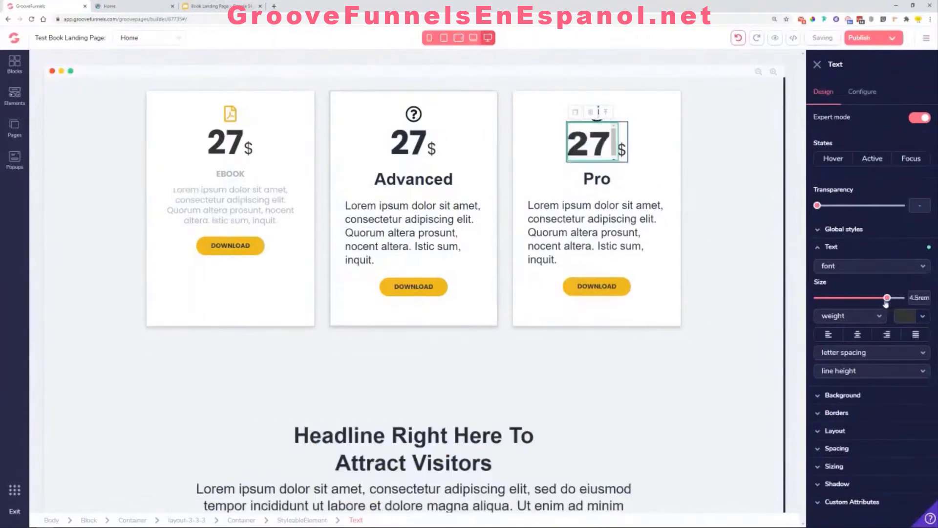
Step: Set the Pro card's 27 to the poppins font with the same heavy weight as the other cards' prices
{"action": "left_click", "coordinate": [884, 268]}
{"action": "left_click", "coordinate": [843, 409]}
{"action": "left_click_drag", "start_coordinate": [887, 298], "coordinate": [873, 299]}
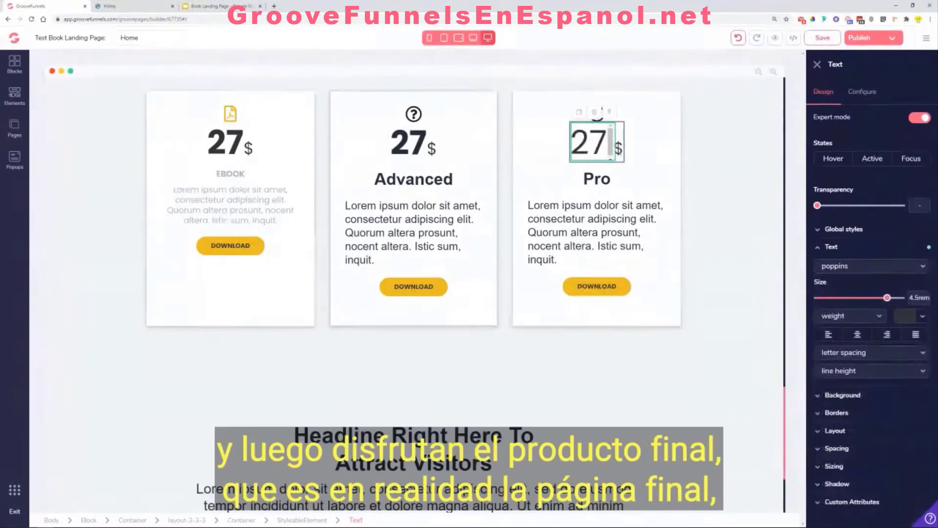
{"action": "left_click", "coordinate": [872, 267]}
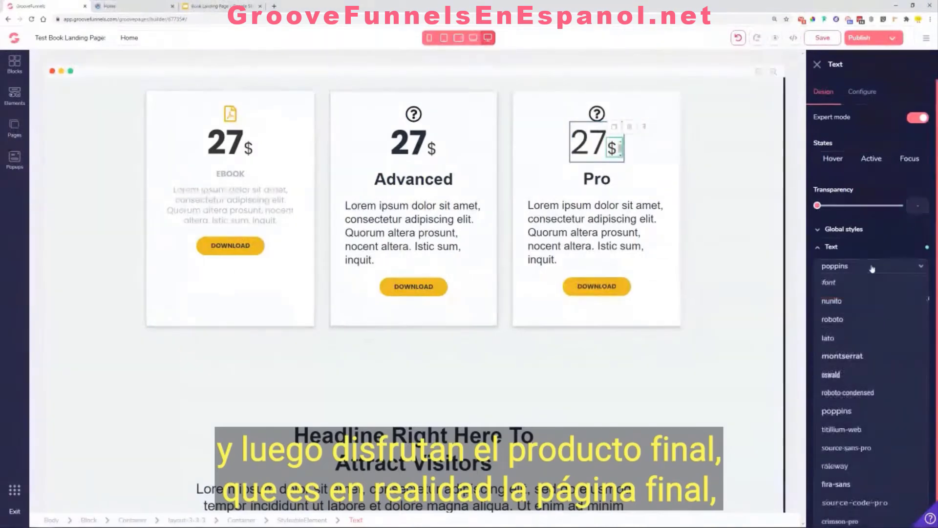
{"action": "left_click", "coordinate": [872, 267]}
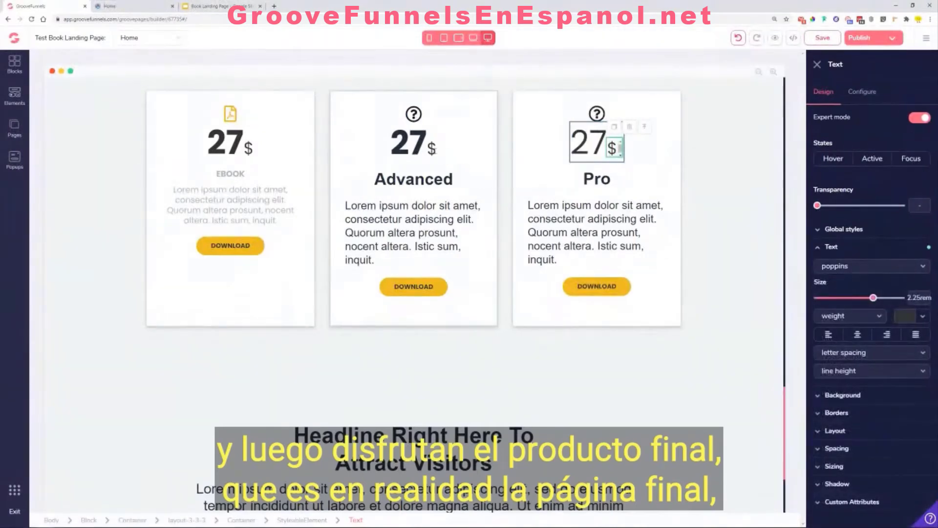
{"action": "left_click", "coordinate": [433, 149]}
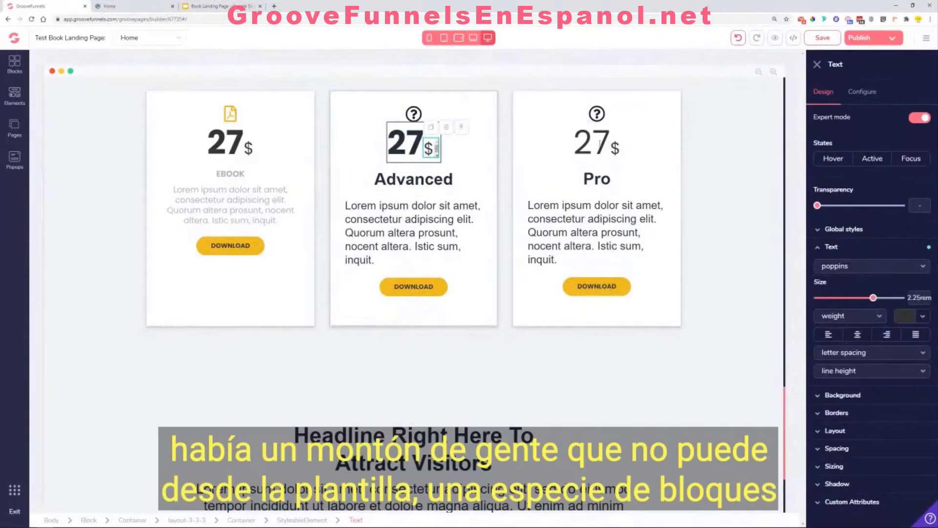
{"action": "left_click", "coordinate": [599, 143]}
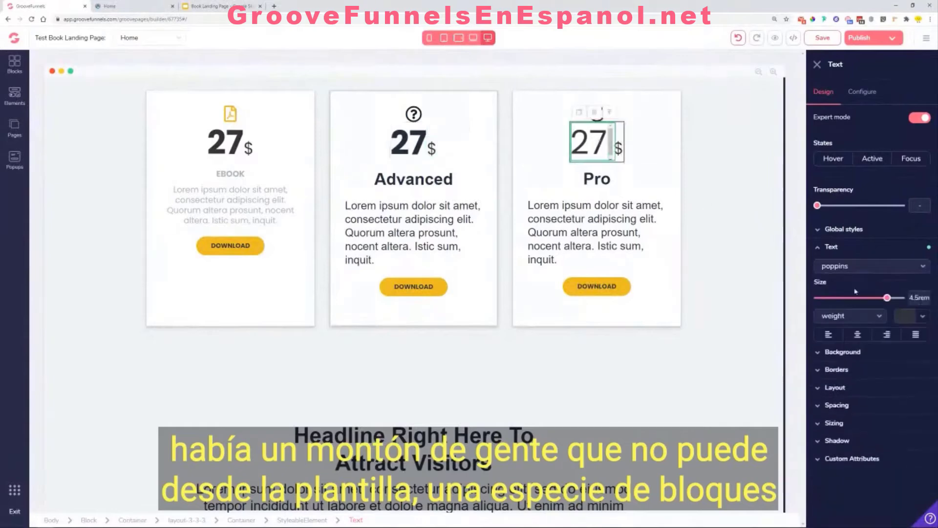
{"action": "left_click", "coordinate": [842, 316]}
{"action": "left_click", "coordinate": [844, 415]}
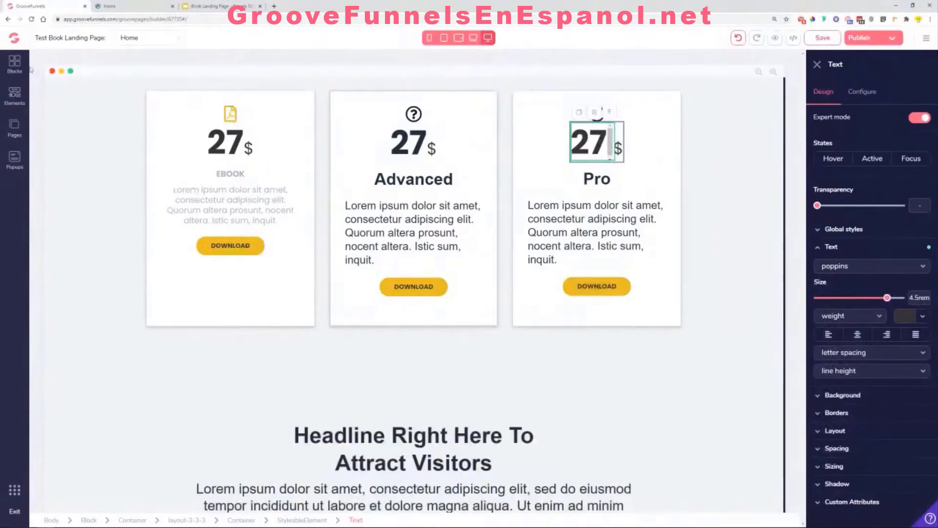
Step: Try to change the Advanced card's question-mark icon to the outlined copy icon (far fa-copy)
{"action": "left_click", "coordinate": [413, 114]}
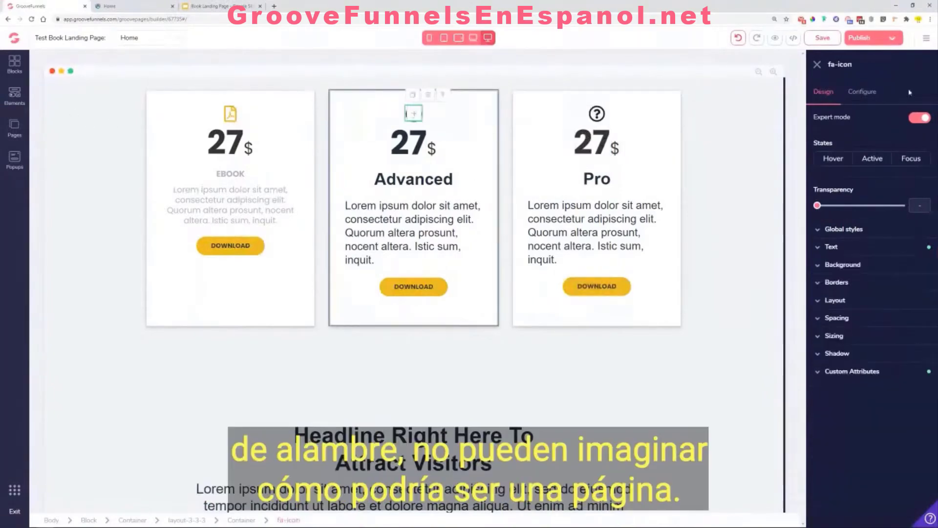
{"action": "left_click", "coordinate": [860, 92]}
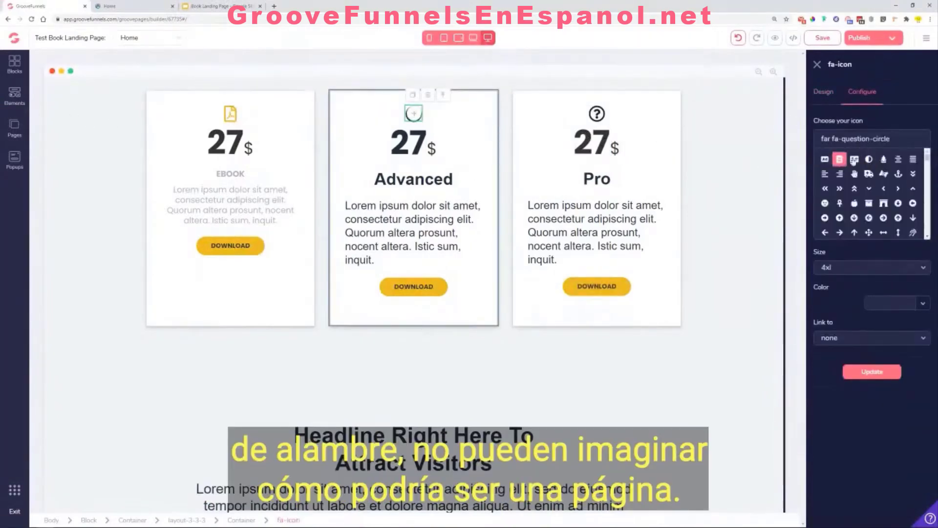
{"action": "triple_click", "coordinate": [889, 138]}
{"action": "type", "text": "copy"}
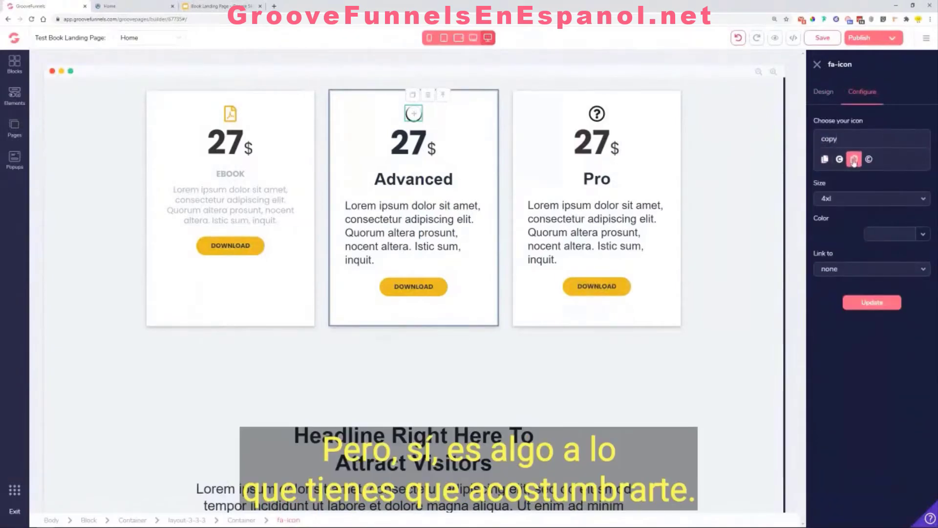
{"action": "left_click", "coordinate": [863, 308]}
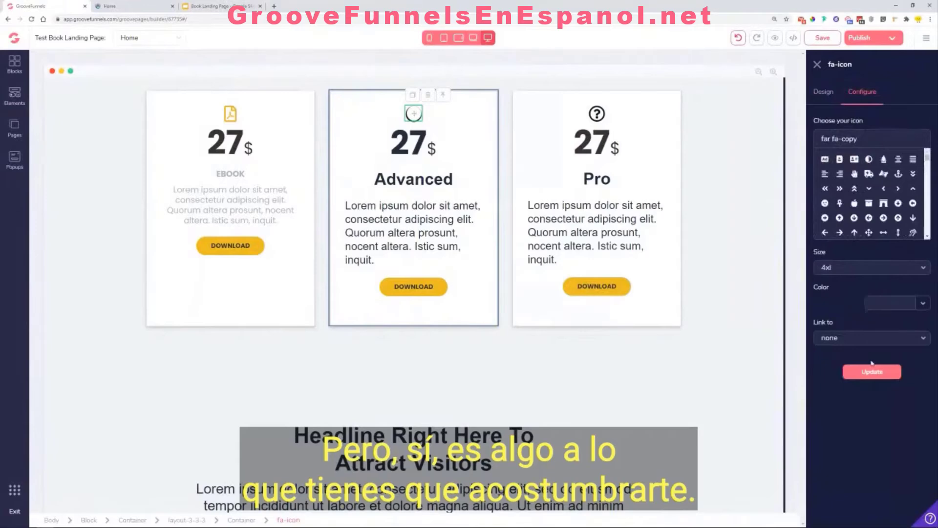
{"action": "left_click", "coordinate": [853, 377]}
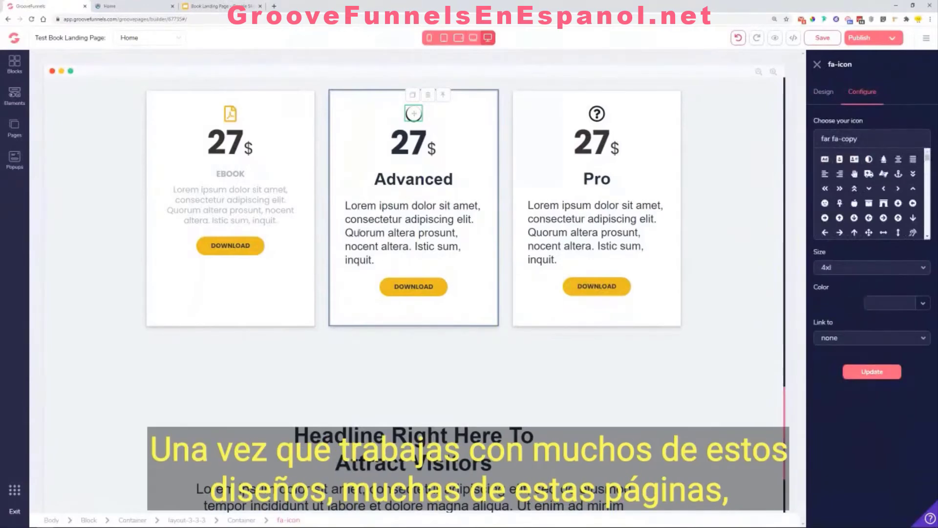
Step: Copy the background colour code #EBBC21 from the Advanced card's DOWNLOAD button
{"action": "left_click", "coordinate": [426, 289]}
{"action": "left_click", "coordinate": [831, 96]}
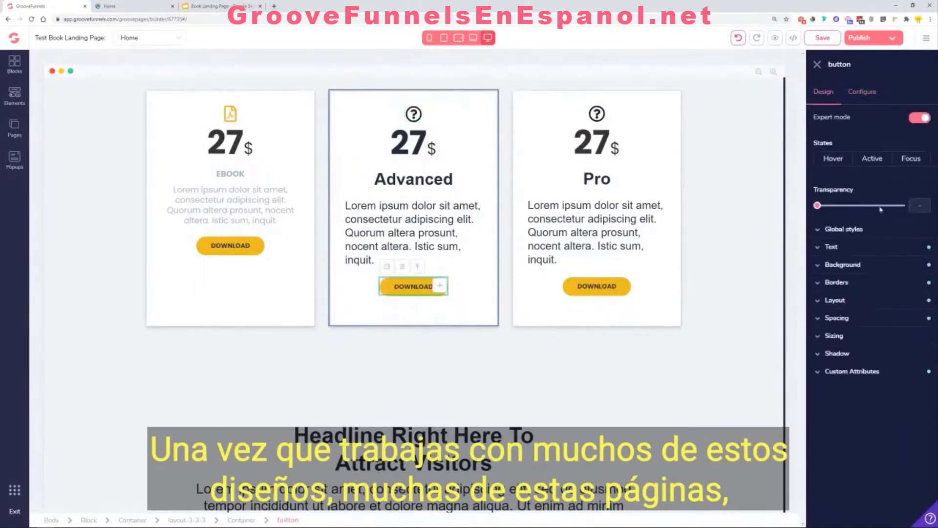
{"action": "left_click", "coordinate": [880, 267]}
{"action": "left_click", "coordinate": [897, 284]}
{"action": "left_click", "coordinate": [851, 310]}
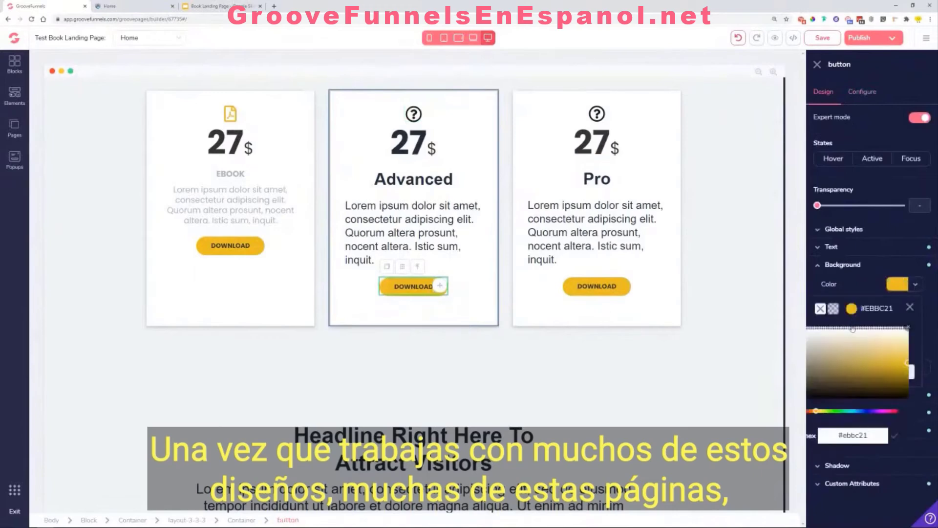
{"action": "double_click", "coordinate": [860, 434]}
{"action": "right_click", "coordinate": [860, 434]}
{"action": "left_click", "coordinate": [867, 375]}
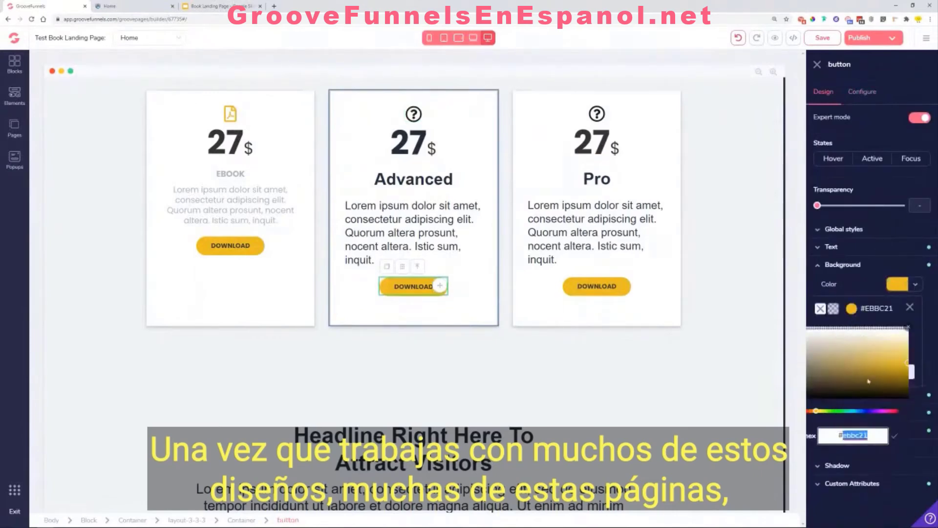
{"action": "left_click", "coordinate": [910, 307]}
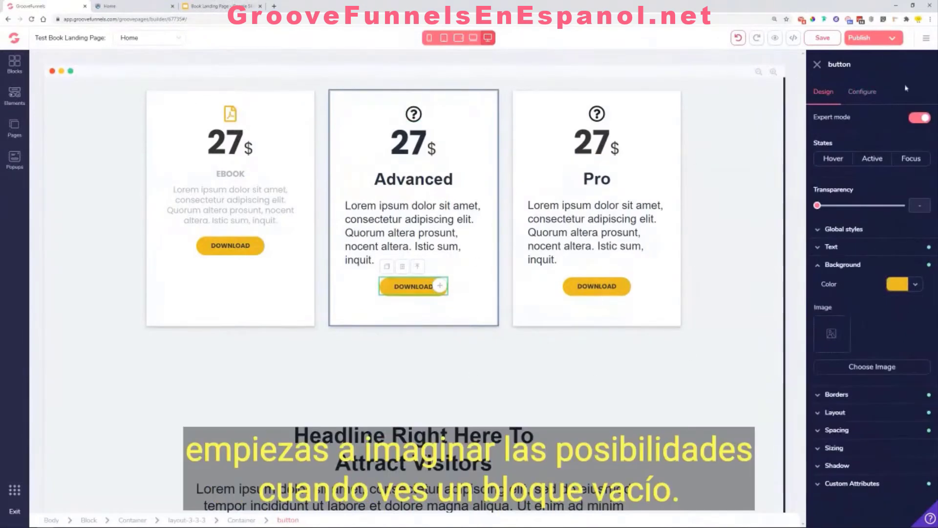
{"action": "left_click", "coordinate": [879, 94]}
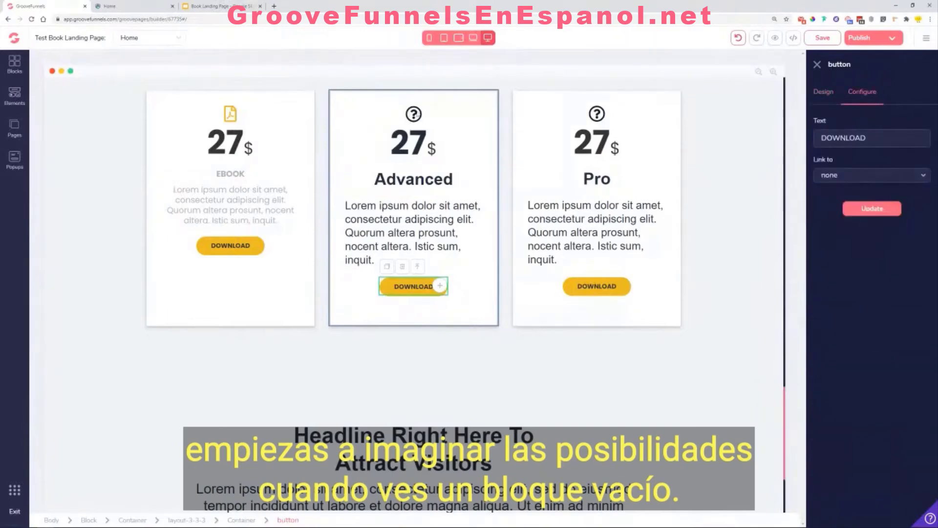
Step: Search the icons for copy and choose far fa-copy for the Advanced card's icon
{"action": "left_click", "coordinate": [413, 113]}
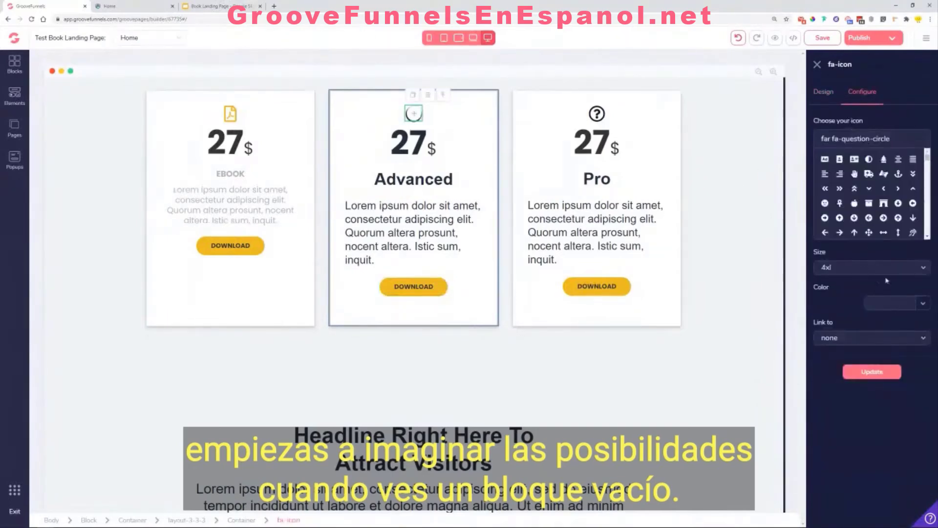
{"action": "triple_click", "coordinate": [902, 143]}
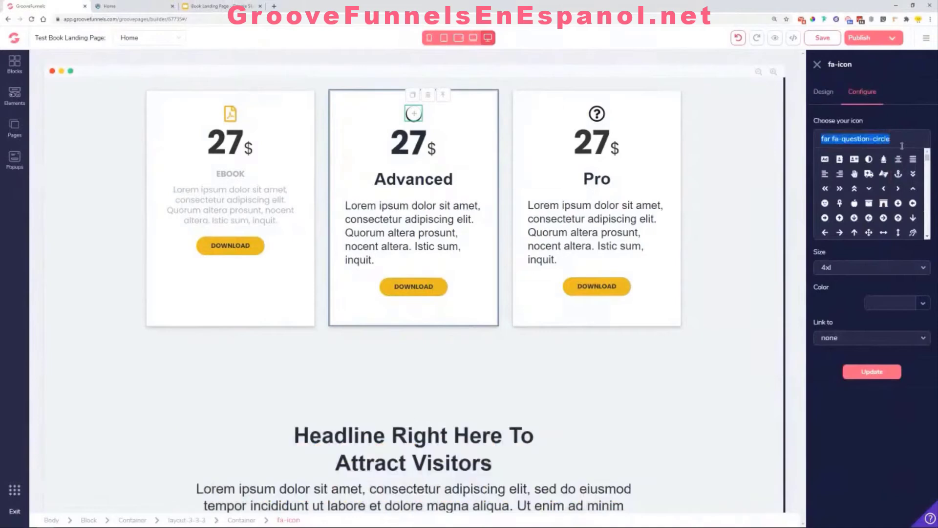
{"action": "type", "text": "copy"}
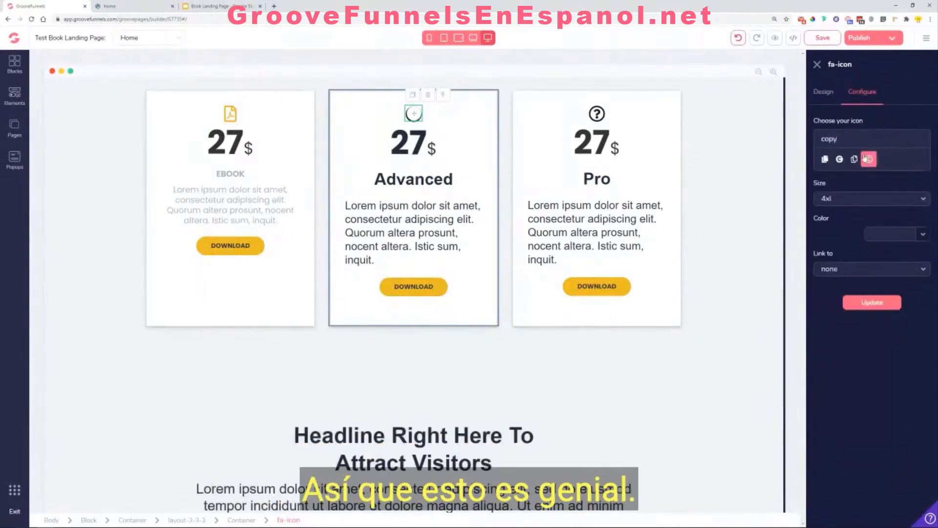
{"action": "left_click", "coordinate": [855, 159]}
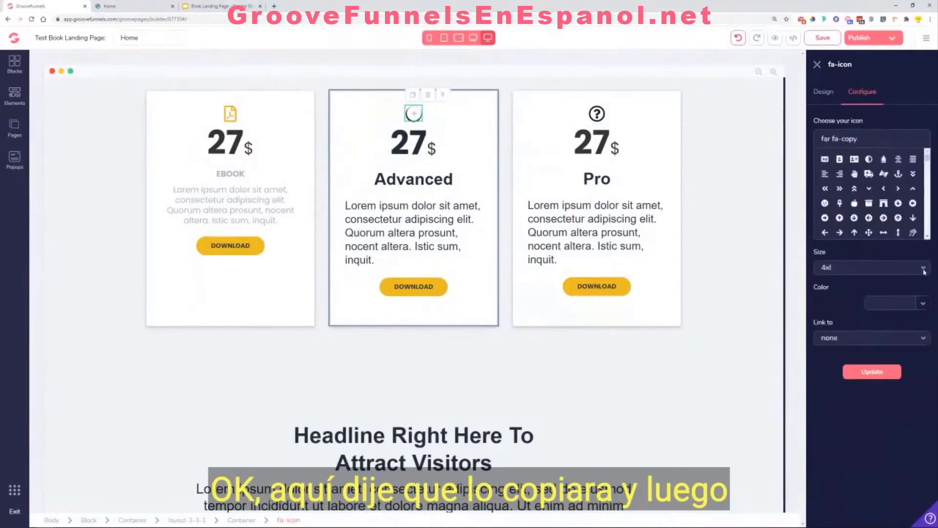
Step: Set the Advanced card's icon colour to the copied #EBBC21 and apply the icon changes
{"action": "left_click", "coordinate": [923, 303]}
{"action": "left_click", "coordinate": [862, 340]}
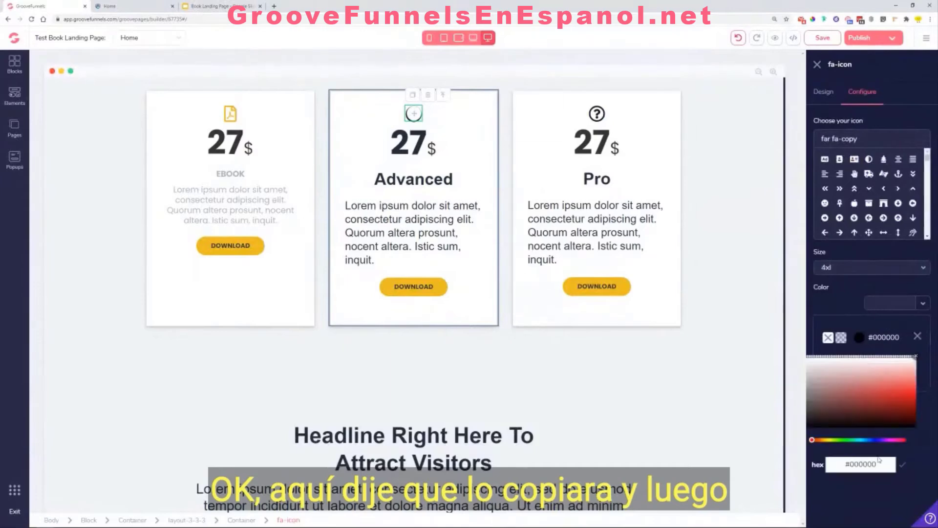
{"action": "double_click", "coordinate": [877, 464]}
{"action": "key", "text": "ctrl+v"}
{"action": "left_click", "coordinate": [903, 467]}
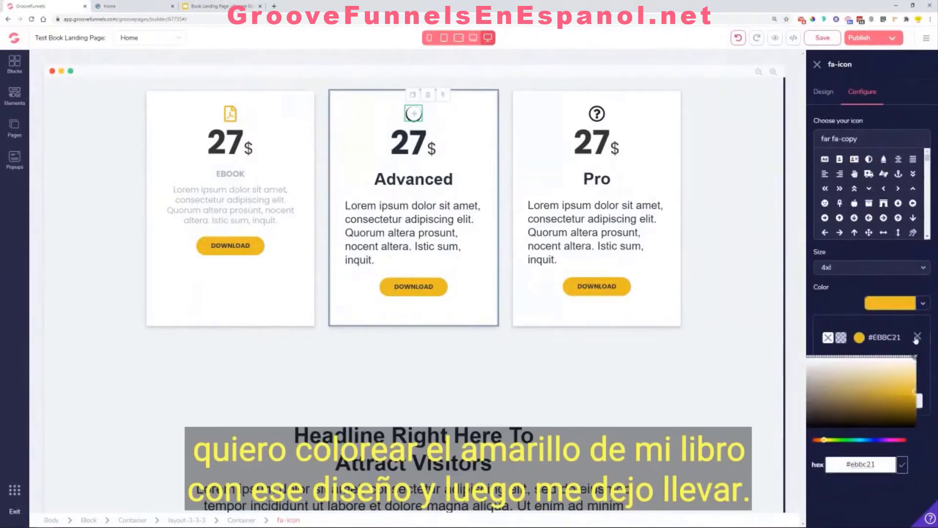
{"action": "left_click", "coordinate": [917, 337]}
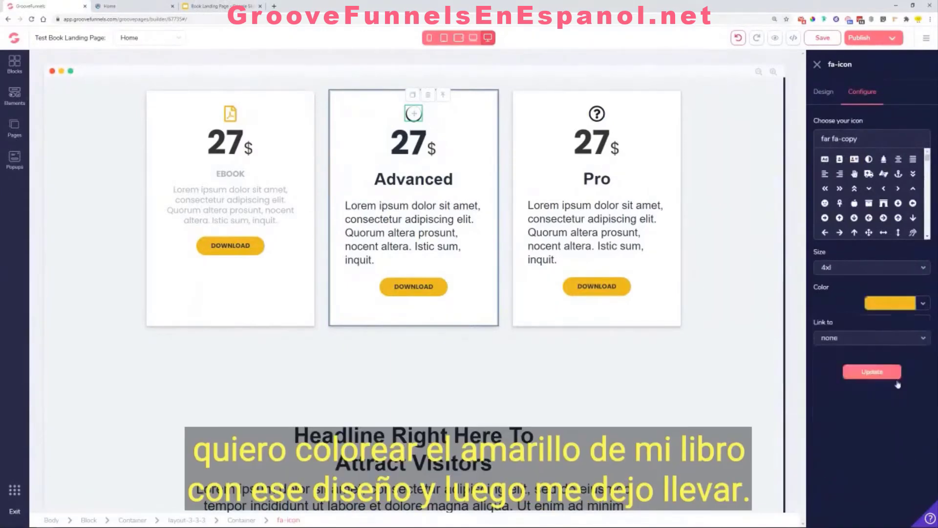
{"action": "left_click", "coordinate": [873, 372]}
{"action": "left_click", "coordinate": [823, 93]}
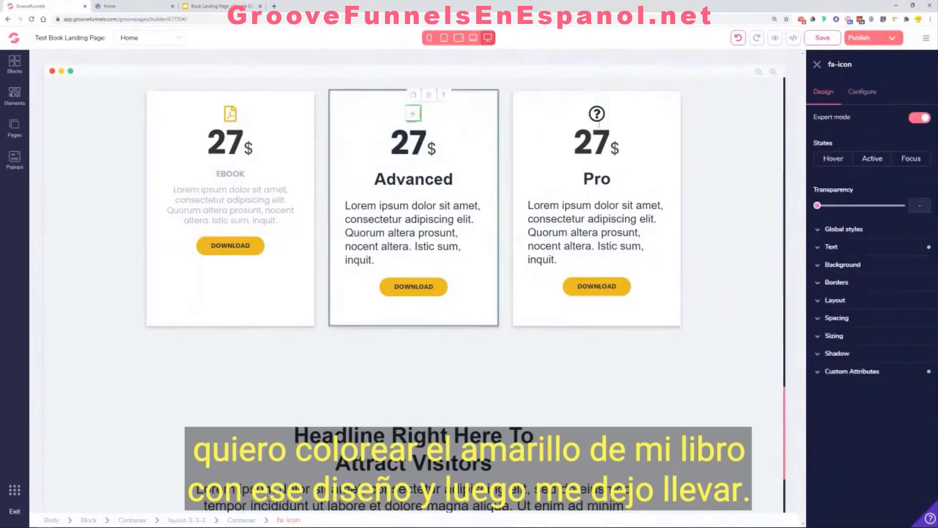
Step: Search the icons for book and choose fas fa-book for the Pro card's icon
{"action": "left_click", "coordinate": [599, 126]}
{"action": "left_click", "coordinate": [640, 108]}
{"action": "left_click", "coordinate": [599, 115]}
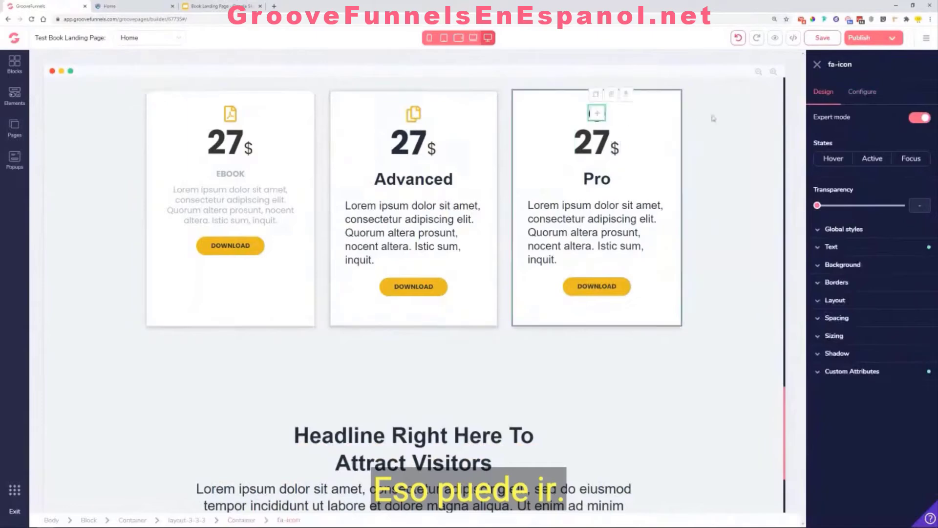
{"action": "left_click", "coordinate": [863, 92]}
{"action": "double_click", "coordinate": [868, 139]}
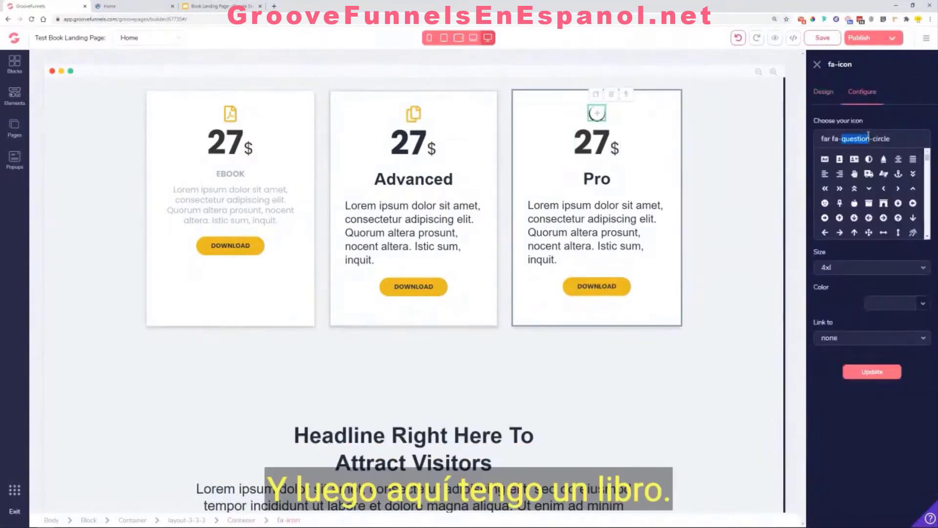
{"action": "key", "text": "ctrl+a"}
{"action": "type", "text": "book"}
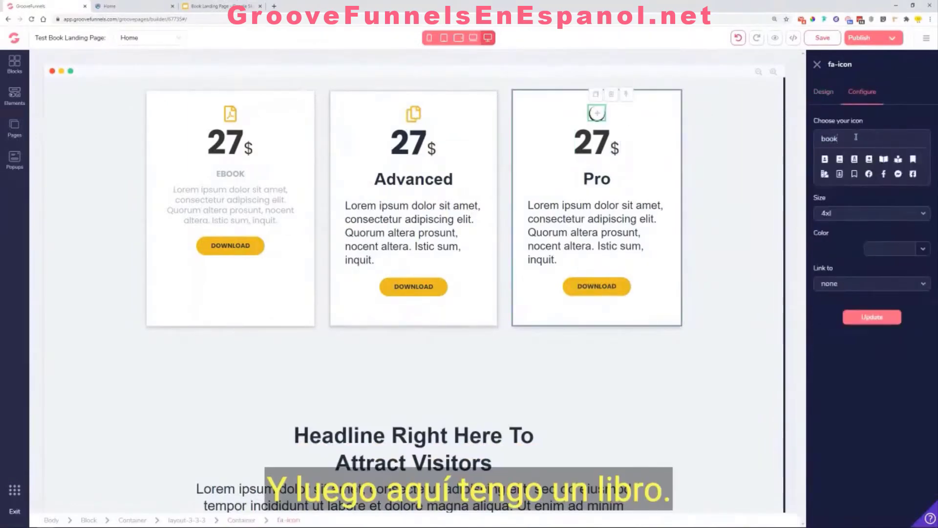
Step: Set the Pro card's book icon to the copied button yellow and apply the icon changes
{"action": "left_click", "coordinate": [922, 249]}
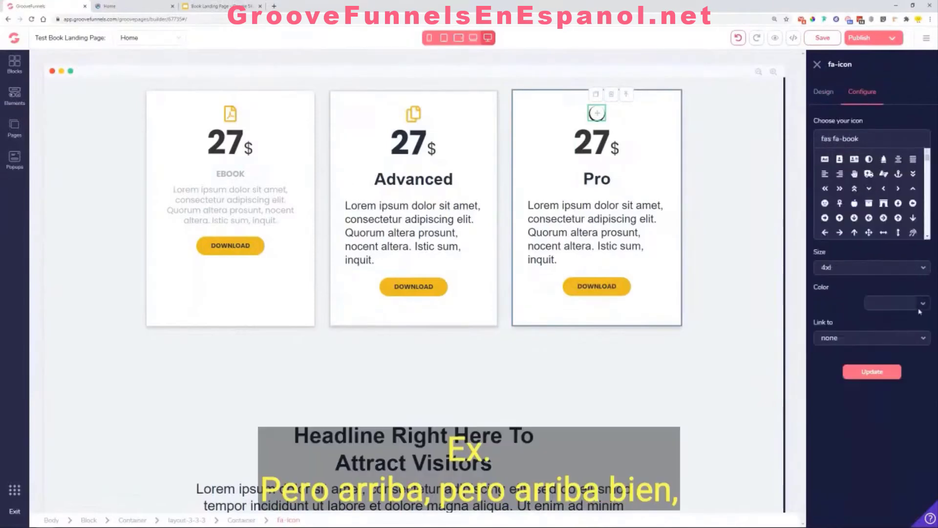
{"action": "left_click", "coordinate": [859, 344]}
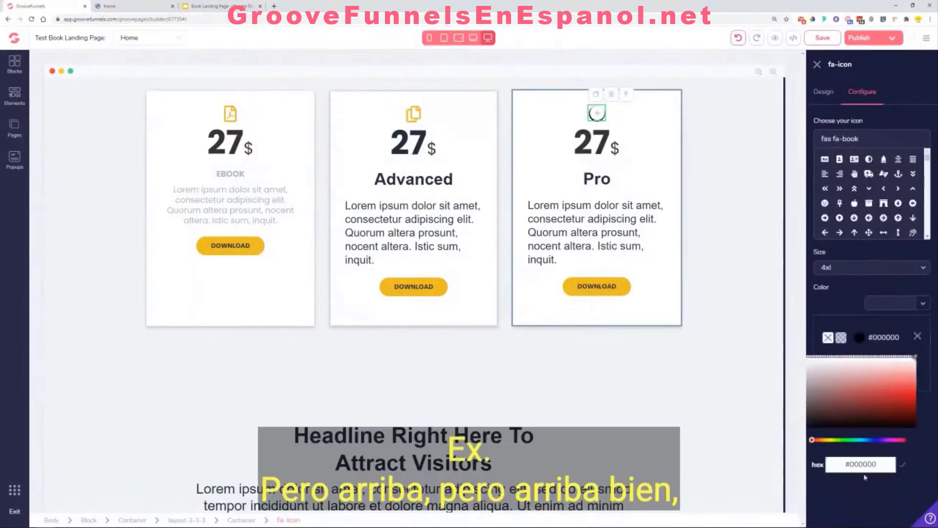
{"action": "double_click", "coordinate": [867, 470]}
{"action": "key", "text": "ctrl+v"}
{"action": "left_click", "coordinate": [903, 465]}
{"action": "left_click", "coordinate": [918, 336]}
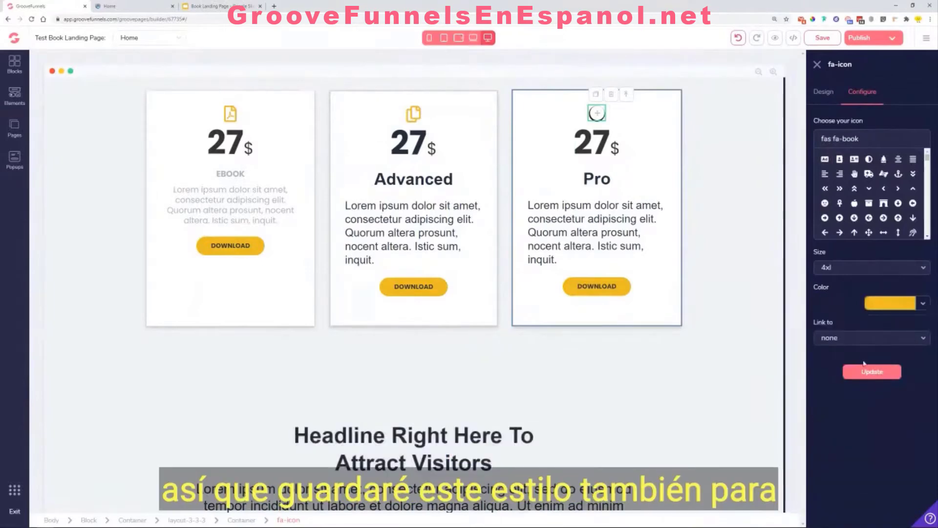
{"action": "left_click", "coordinate": [866, 370]}
{"action": "left_click", "coordinate": [829, 103]}
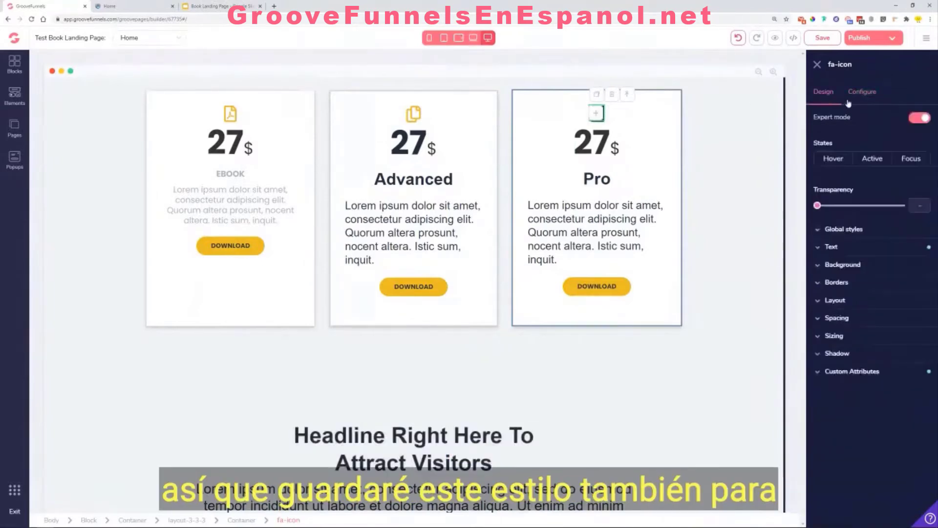
{"action": "left_click", "coordinate": [606, 157]}
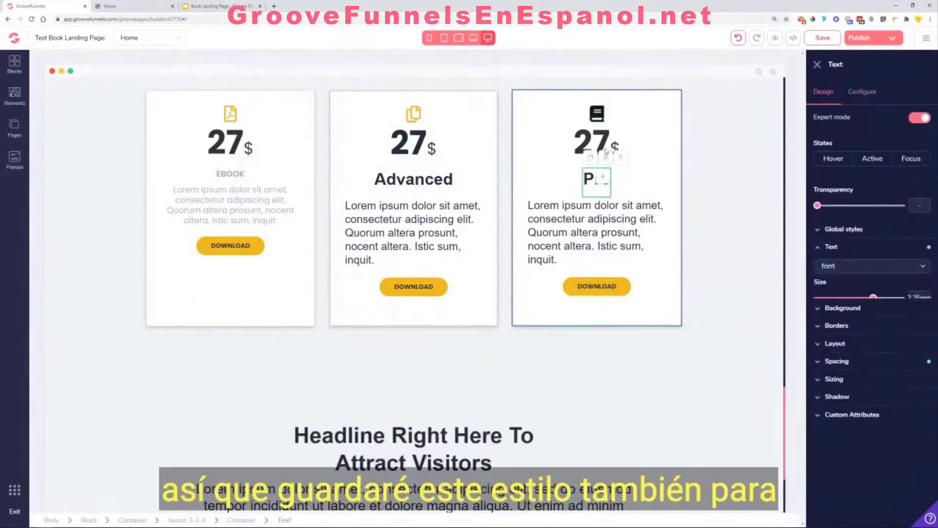
{"action": "left_click", "coordinate": [646, 122]}
{"action": "left_click", "coordinate": [599, 118]}
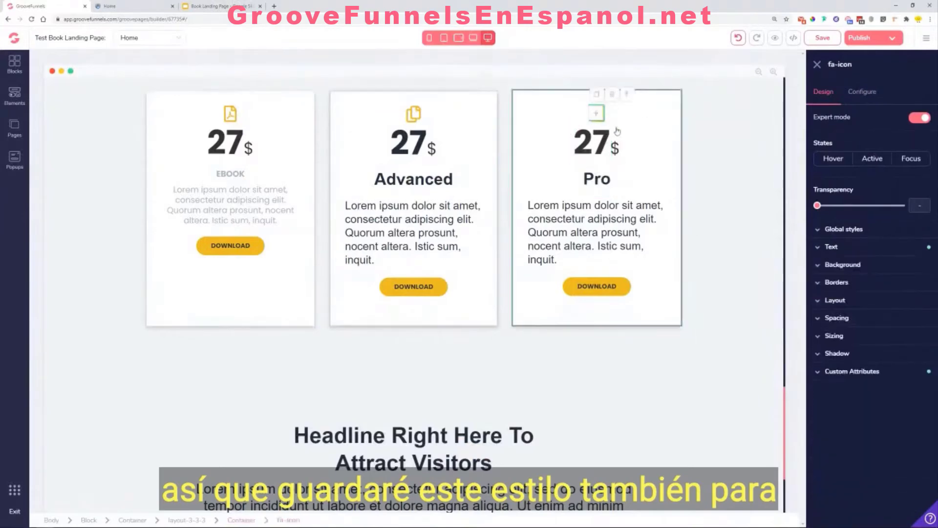
Step: Create a new global text style named Desc. from the EBOOK title in the first pricing card
{"action": "left_click", "coordinate": [623, 205]}
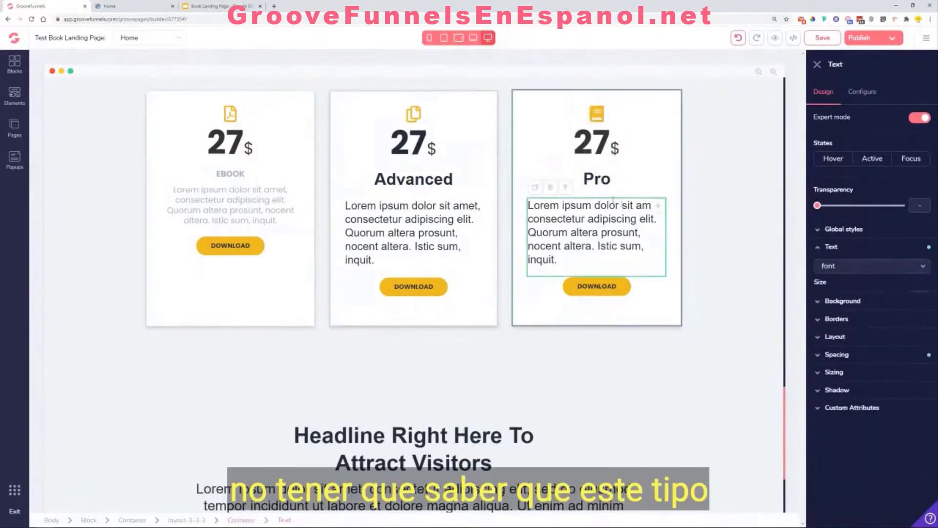
{"action": "left_click", "coordinate": [443, 171]}
{"action": "left_click", "coordinate": [230, 174]}
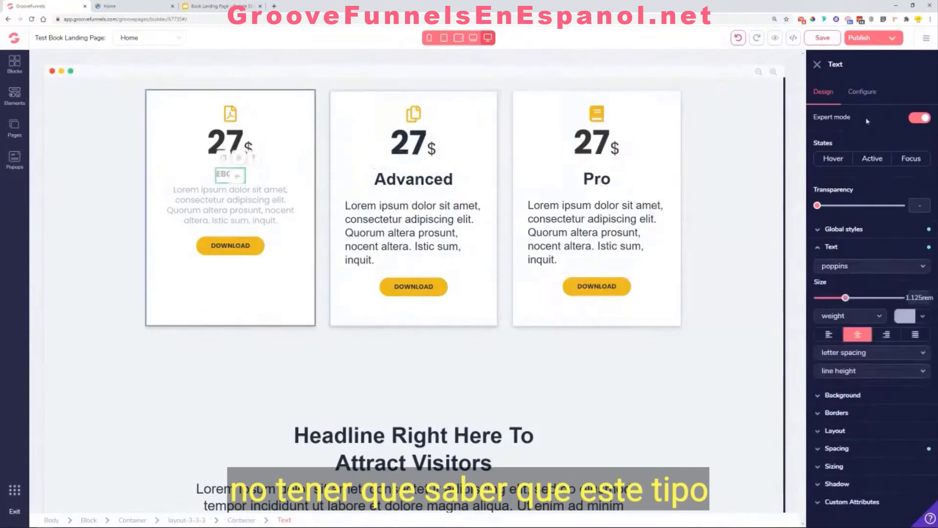
{"action": "left_click", "coordinate": [855, 229]}
{"action": "left_click", "coordinate": [872, 249]}
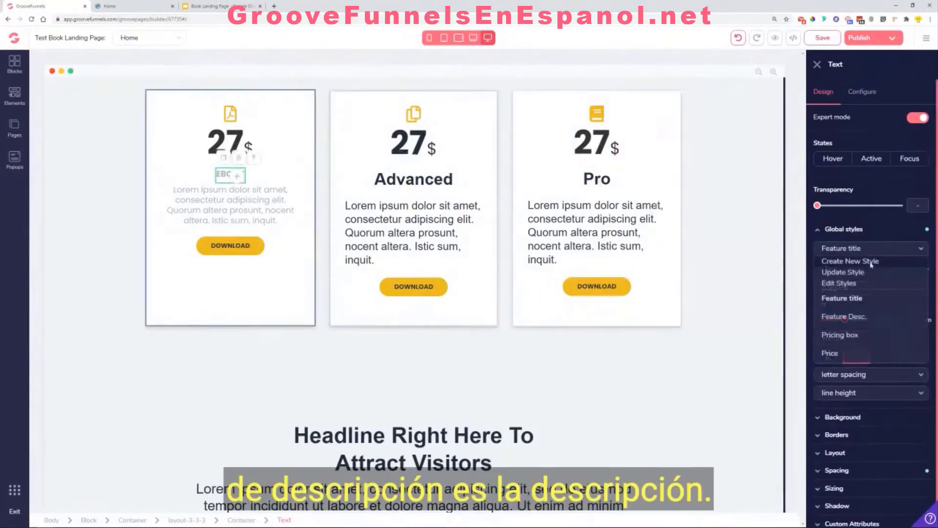
{"action": "left_click", "coordinate": [871, 262]}
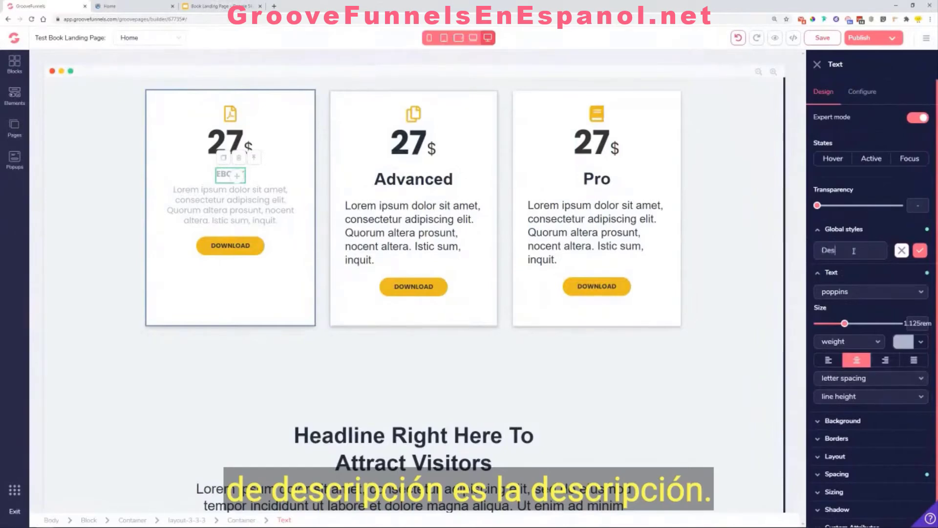
{"action": "left_click", "coordinate": [921, 253]}
Step: Apply the Desc. global style to the Advanced card's title
{"action": "left_click", "coordinate": [431, 180]}
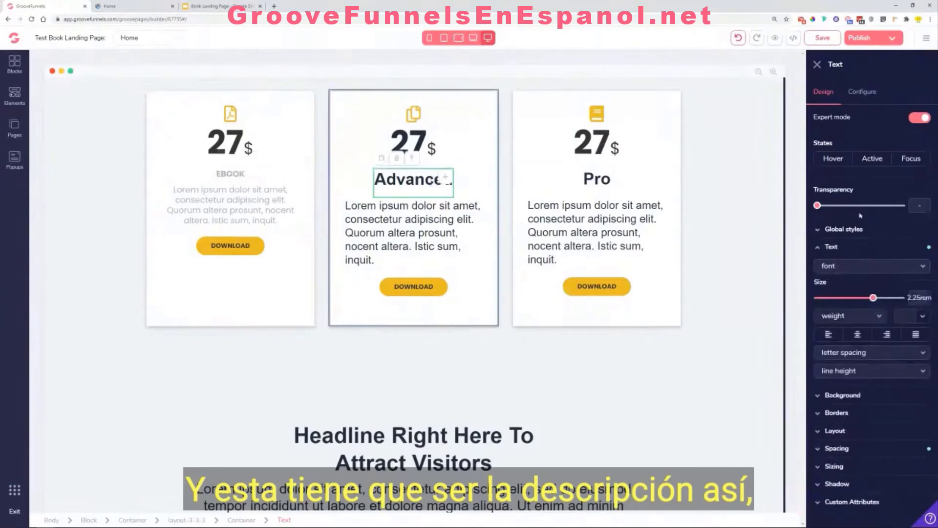
{"action": "left_click", "coordinate": [865, 250]}
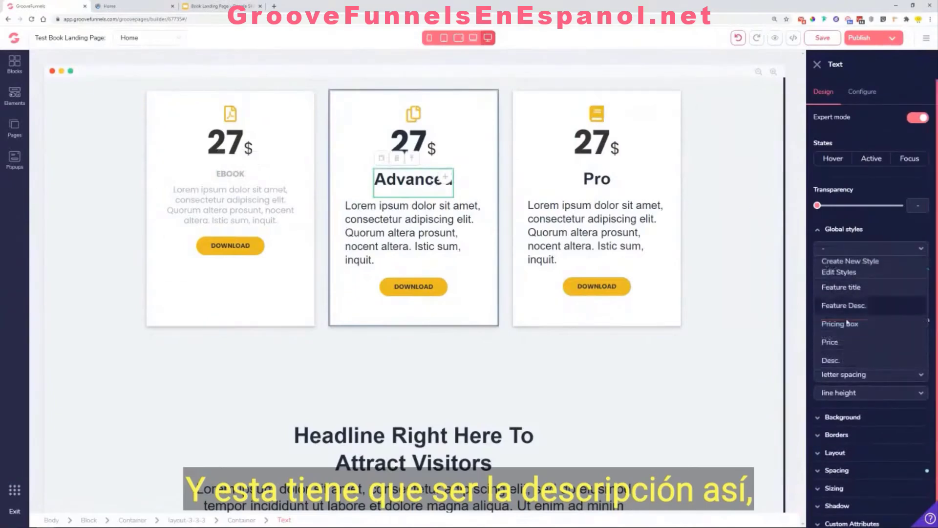
{"action": "left_click", "coordinate": [835, 355]}
{"action": "left_click", "coordinate": [570, 217]}
{"action": "left_click", "coordinate": [414, 175]}
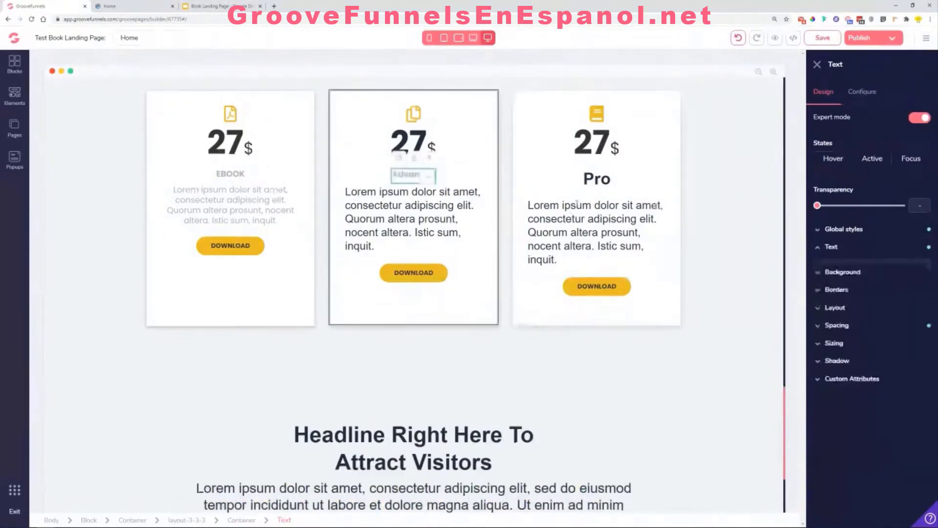
Step: Apply the Desc. global style to the Pro card's title
{"action": "left_click", "coordinate": [597, 180]}
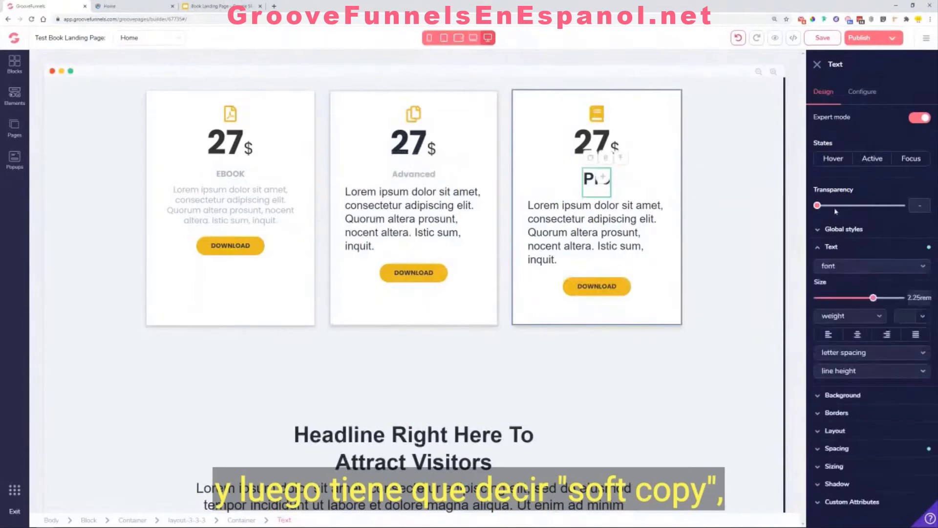
{"action": "left_click", "coordinate": [853, 230]}
{"action": "left_click", "coordinate": [860, 249]}
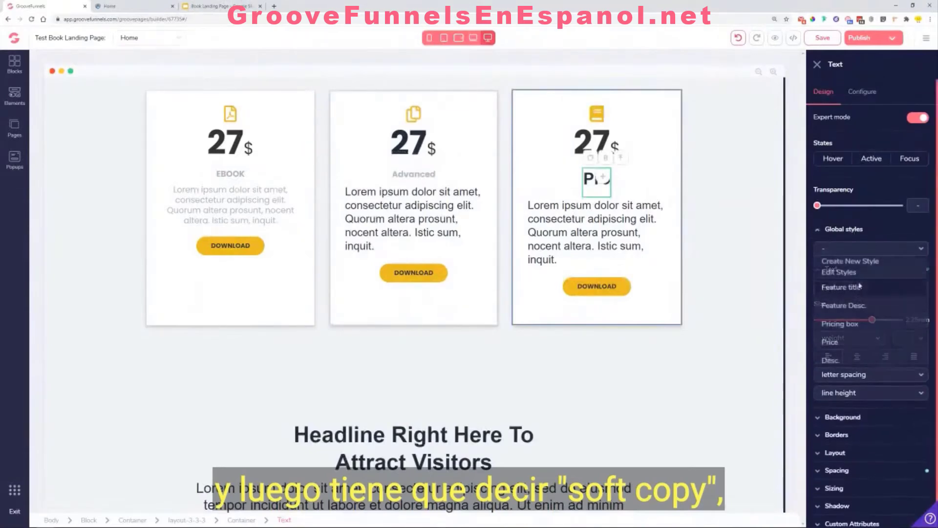
{"action": "left_click", "coordinate": [831, 343]}
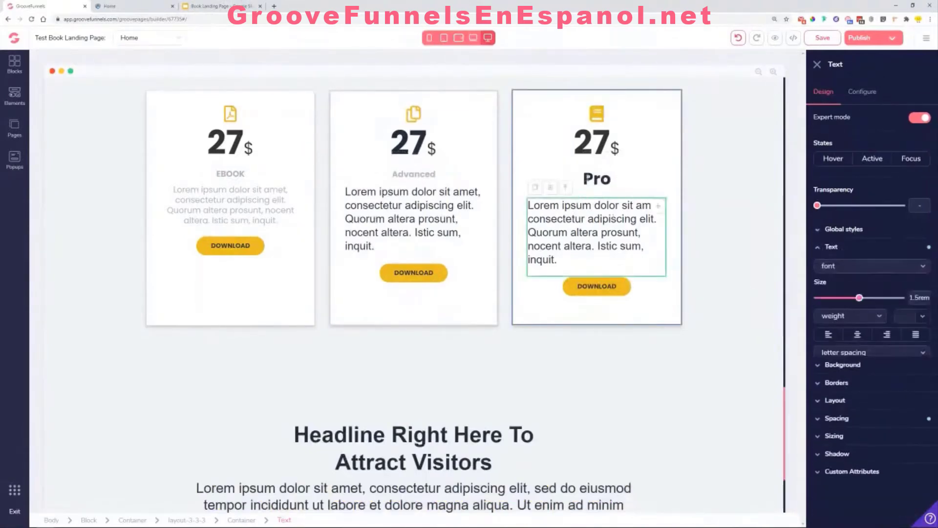
Step: Retitle the Advanced card as SOFT COPY and the Pro card as HARD COPY
{"action": "double_click", "coordinate": [415, 175]}
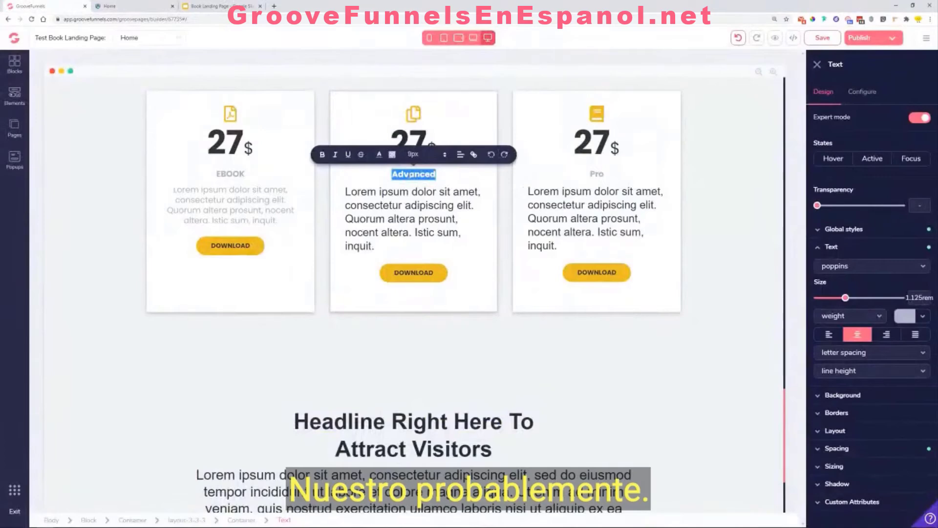
{"action": "type", "text": "SOFT C"}
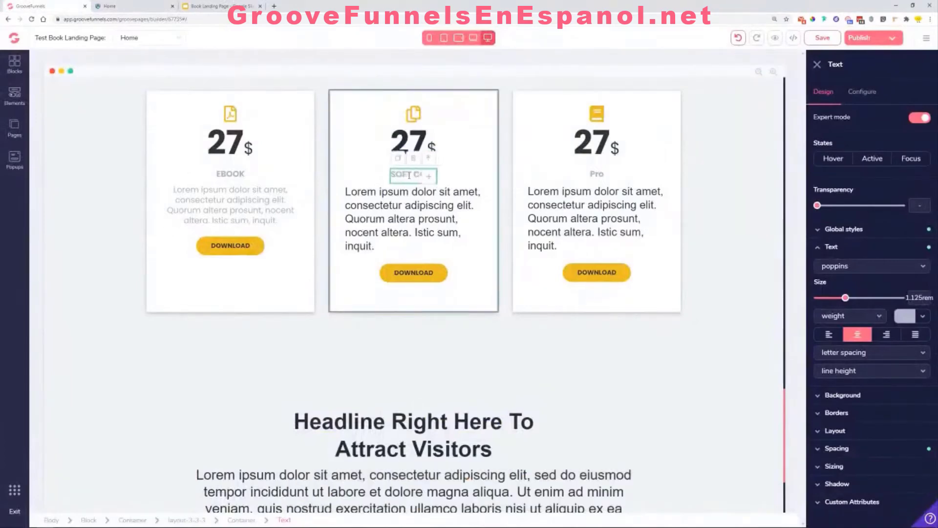
{"action": "left_click", "coordinate": [598, 174]}
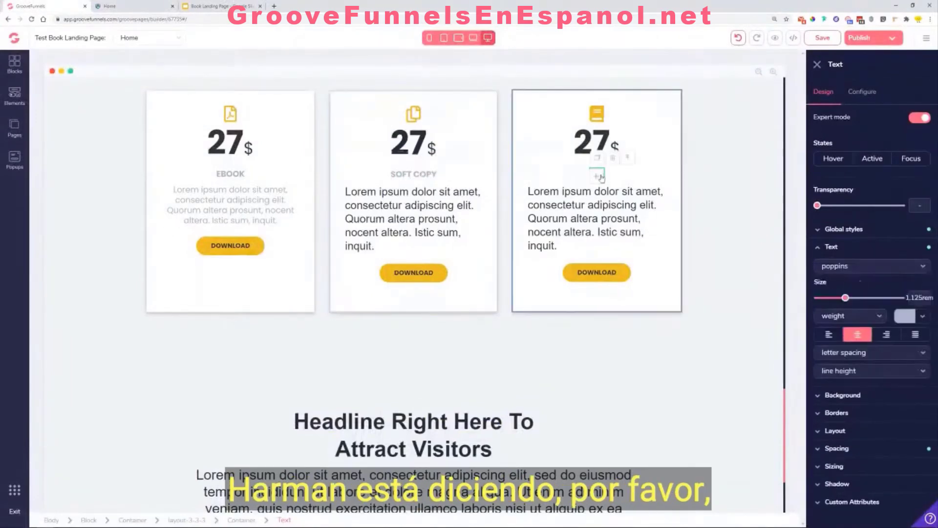
{"action": "double_click", "coordinate": [604, 176]}
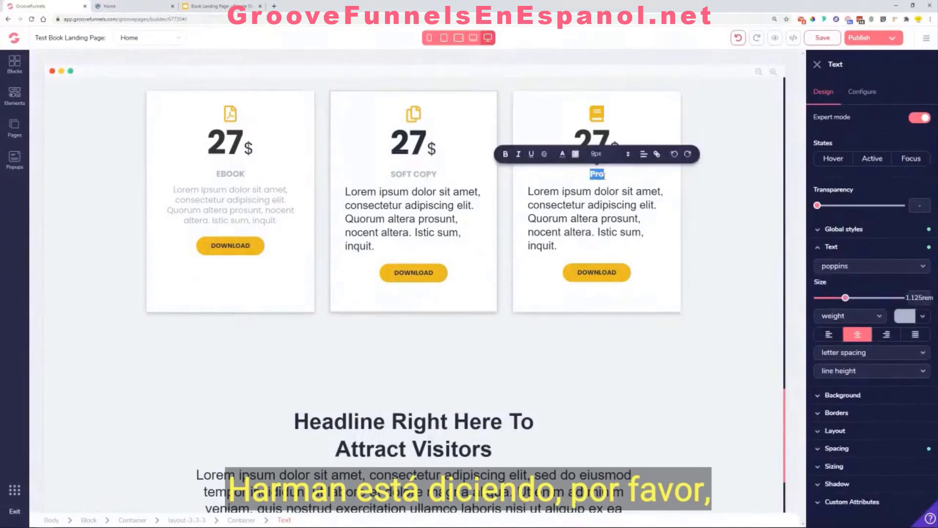
{"action": "key", "text": "BackSpace"}
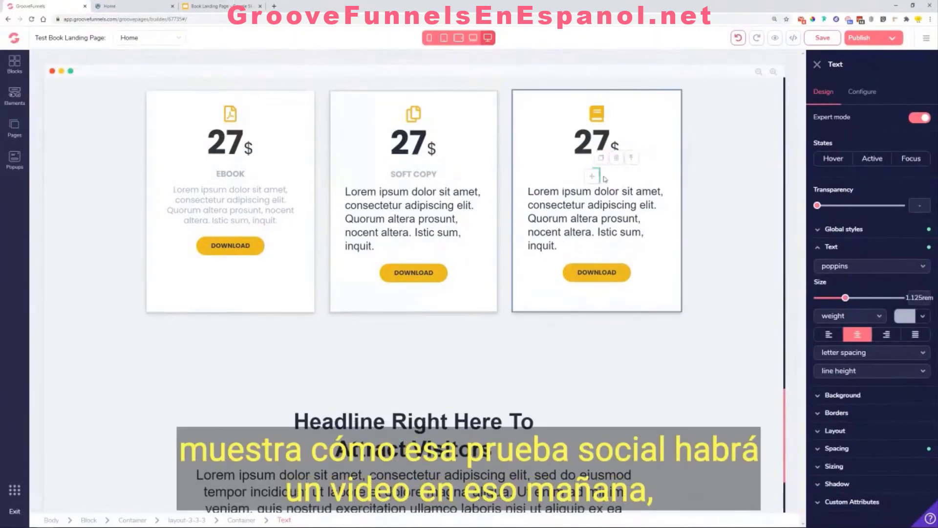
{"action": "type", "text": "HARD CO"}
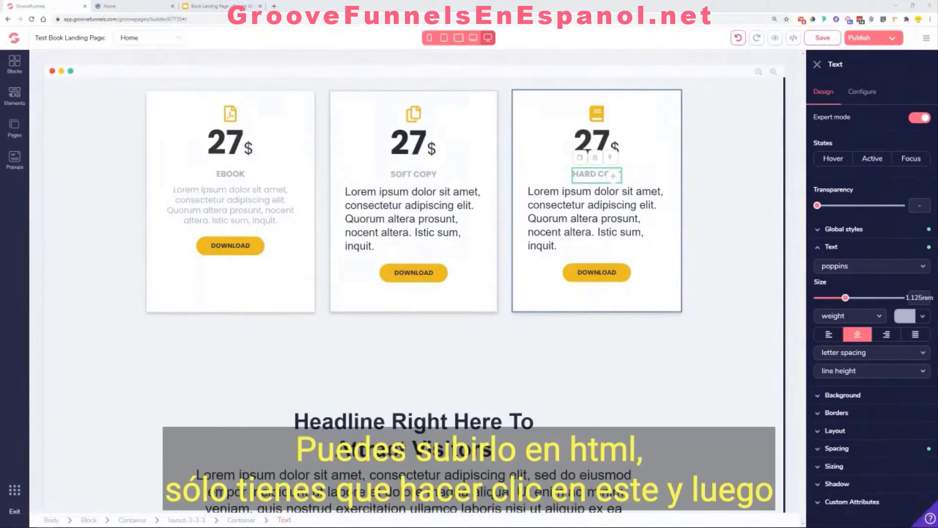
Step: View the page's source code and close the editor without saving
{"action": "left_click", "coordinate": [794, 38]}
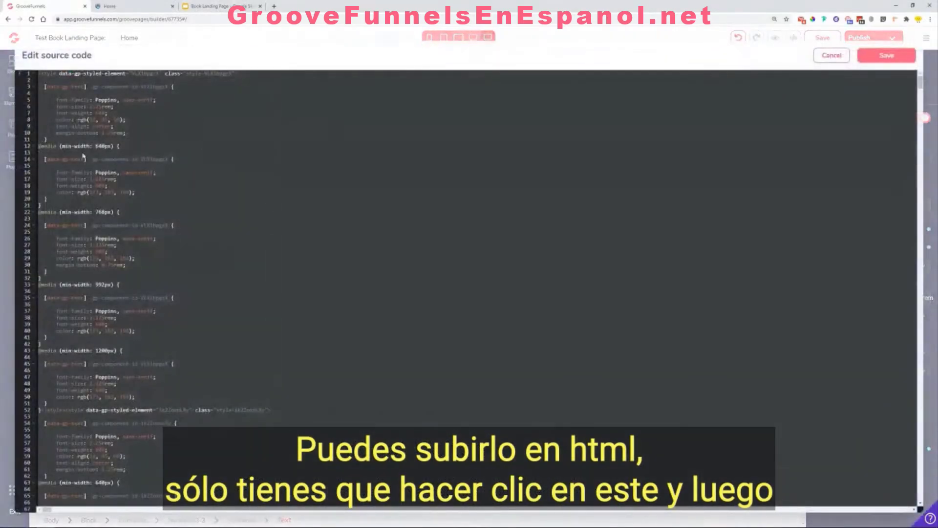
{"action": "left_click", "coordinate": [833, 55]}
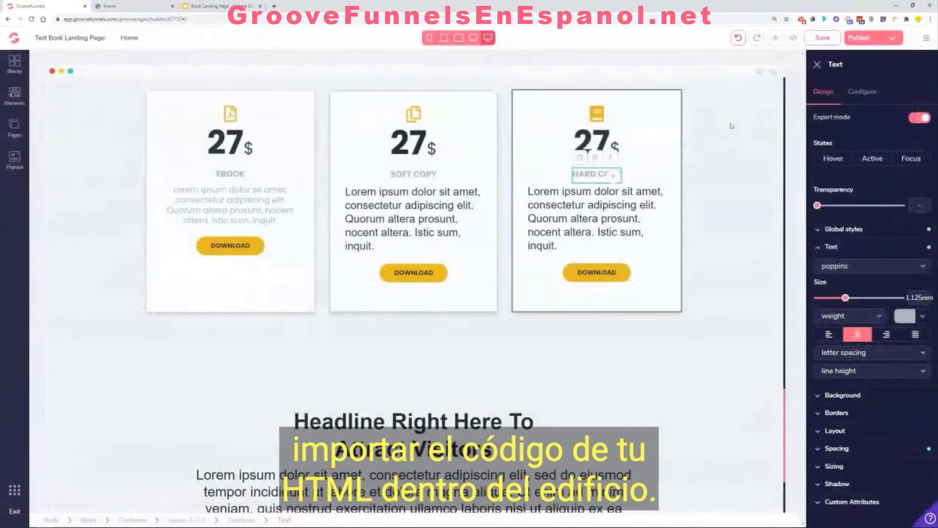
{"action": "left_click", "coordinate": [645, 281]}
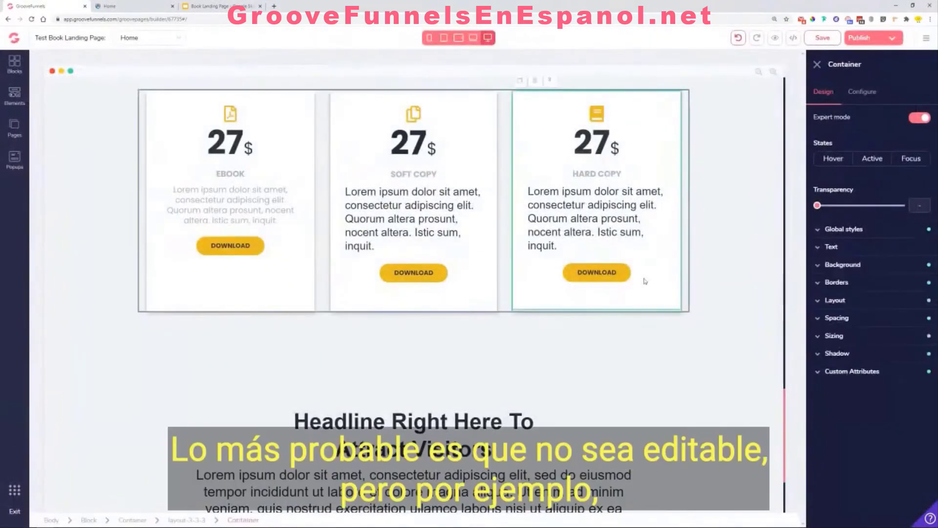
Step: Apply the Feature Desc. global style to the HARD COPY card's description
{"action": "left_click", "coordinate": [605, 221]}
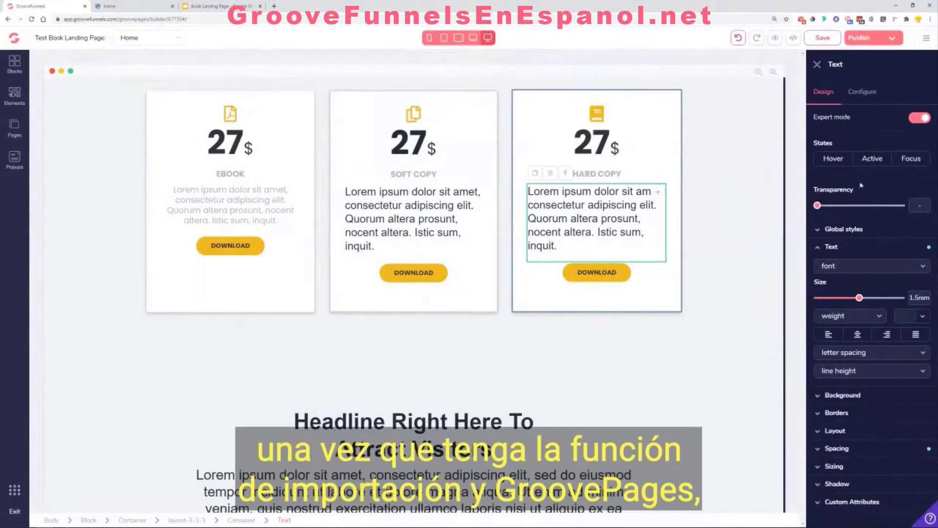
{"action": "left_click", "coordinate": [844, 229]}
{"action": "left_click", "coordinate": [870, 248]}
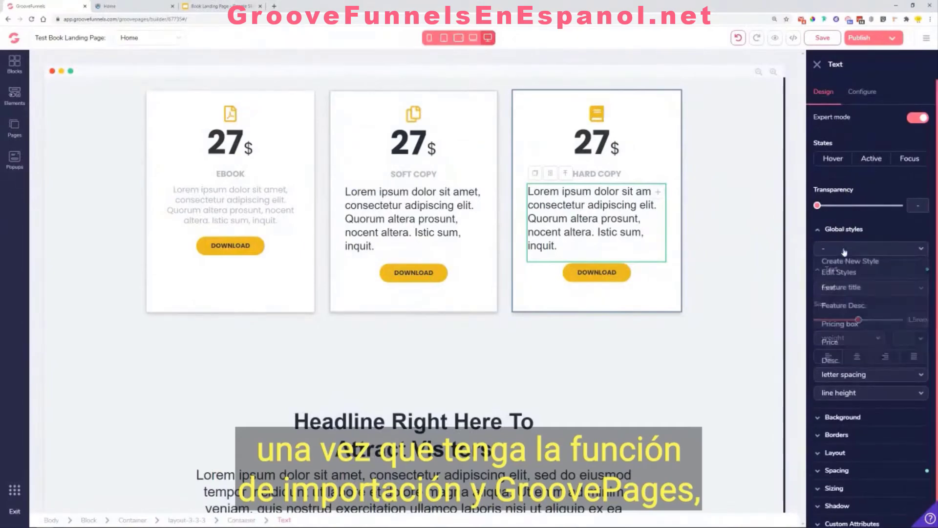
{"action": "left_click", "coordinate": [855, 306]}
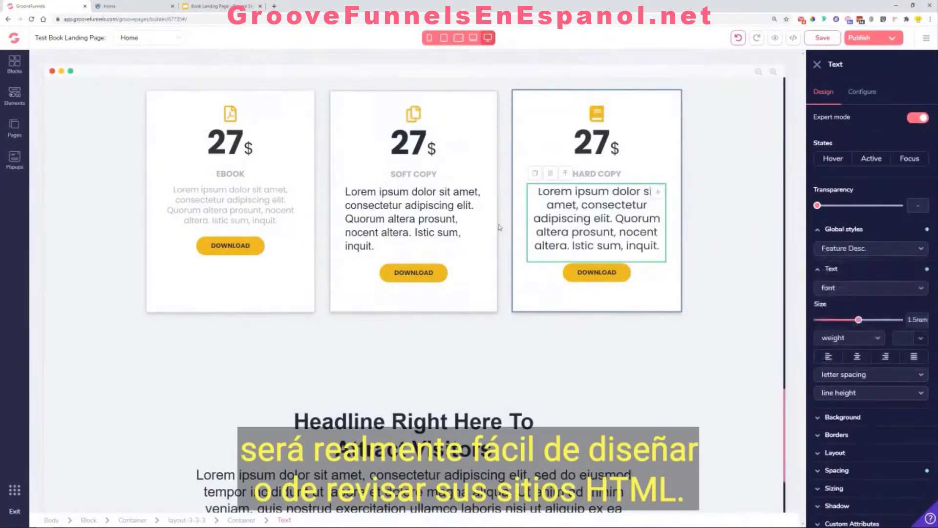
Step: Apply the Feature Desc. global style to the SOFT COPY card's description
{"action": "left_click", "coordinate": [442, 210]}
{"action": "left_click", "coordinate": [578, 213]}
{"action": "left_click", "coordinate": [440, 213]}
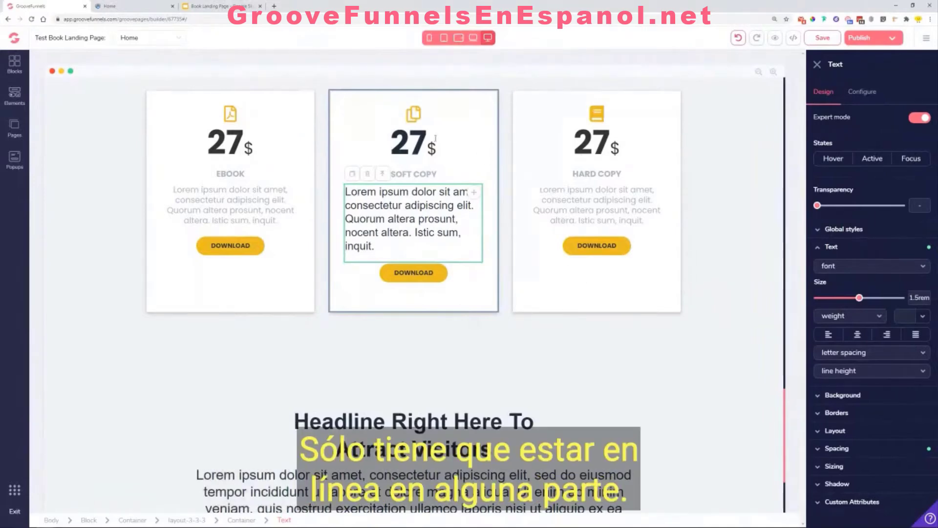
{"action": "left_click", "coordinate": [850, 231]}
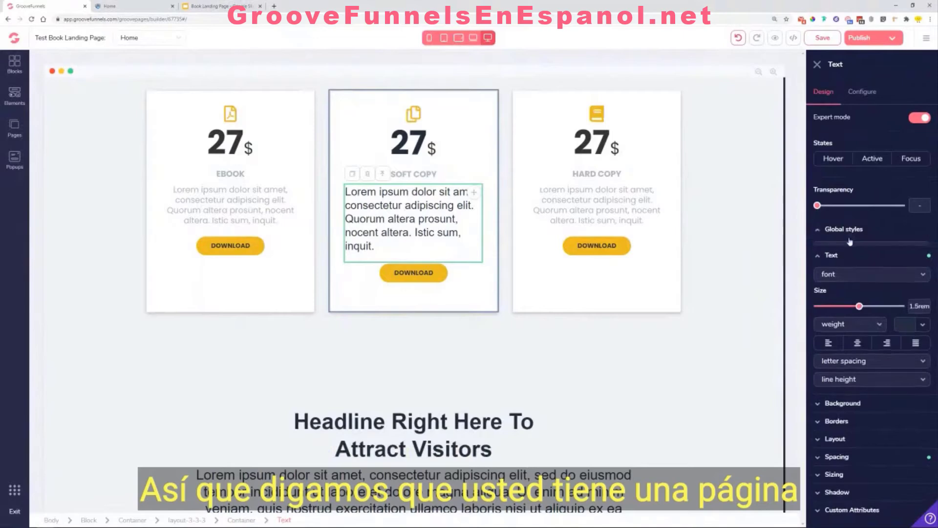
{"action": "left_click", "coordinate": [852, 249]}
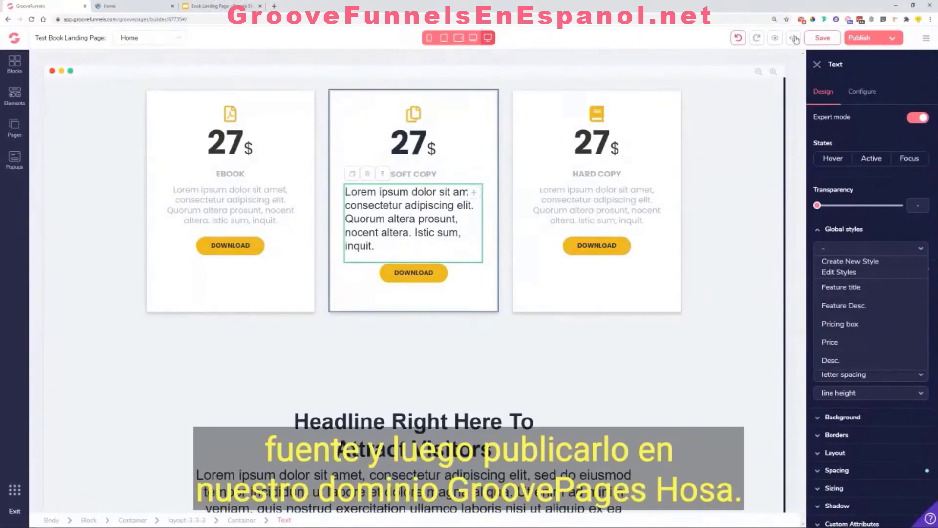
{"action": "left_click", "coordinate": [872, 306]}
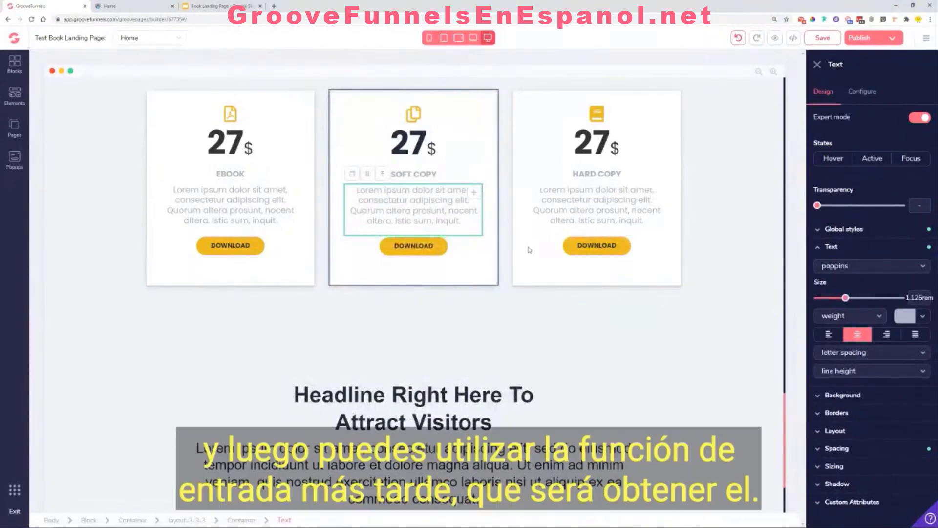
Step: Set the border width of the SOFT COPY card's container to 1px
{"action": "left_click", "coordinate": [411, 297]}
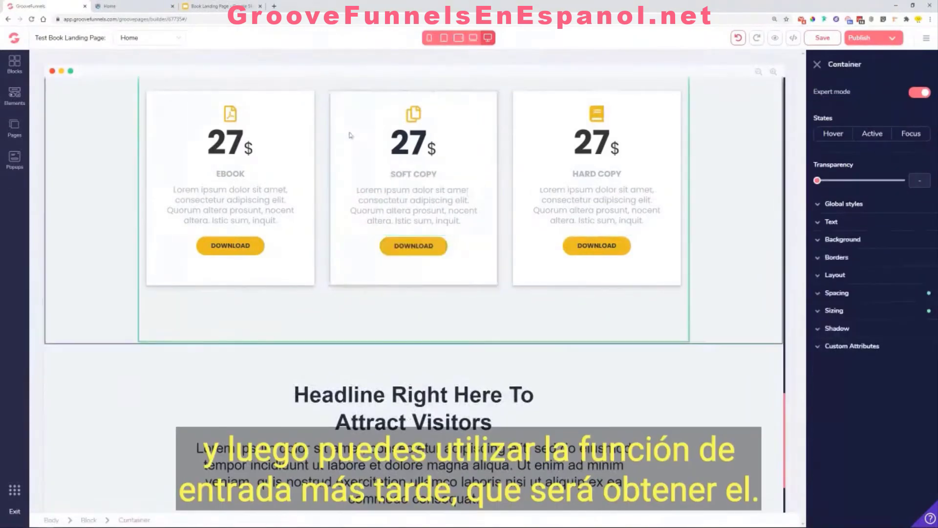
{"action": "left_click", "coordinate": [350, 136]}
{"action": "left_click", "coordinate": [837, 283]}
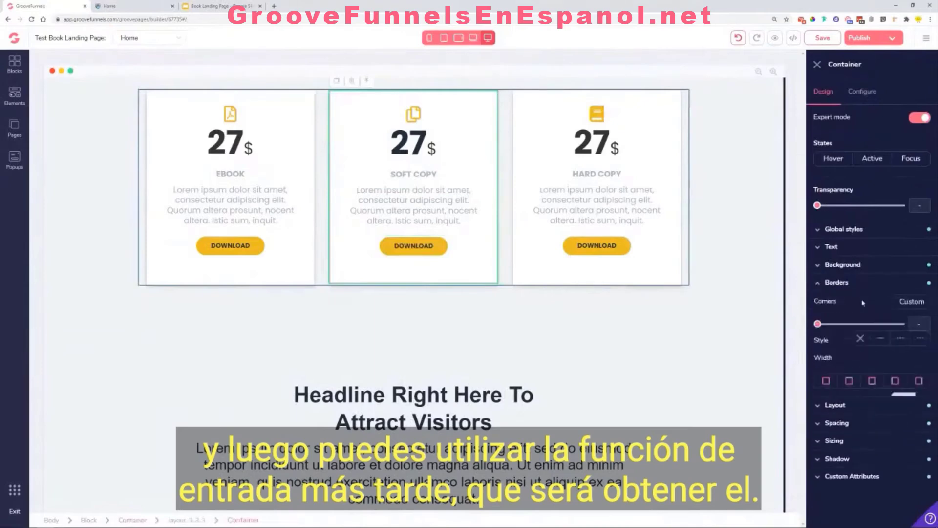
{"action": "left_click", "coordinate": [923, 399]}
{"action": "left_click", "coordinate": [924, 399]}
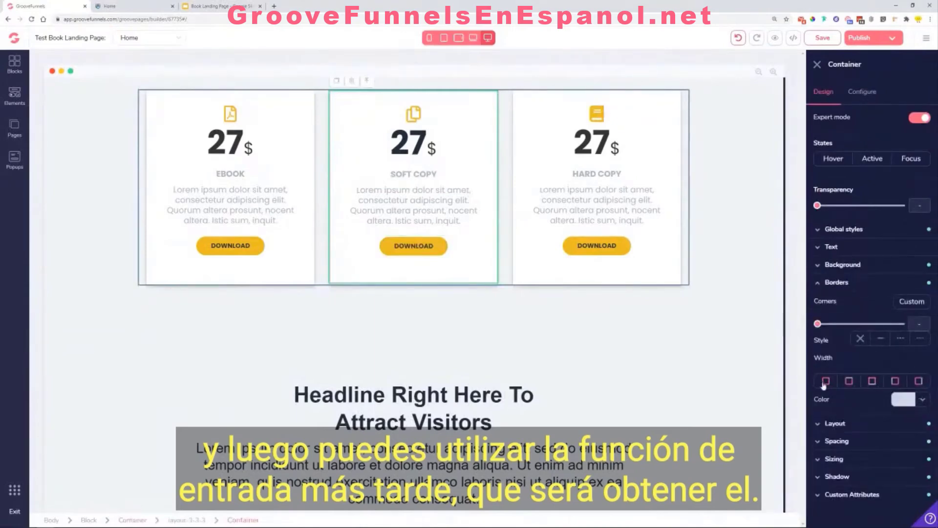
{"action": "left_click", "coordinate": [825, 384]}
{"action": "left_click", "coordinate": [848, 399]}
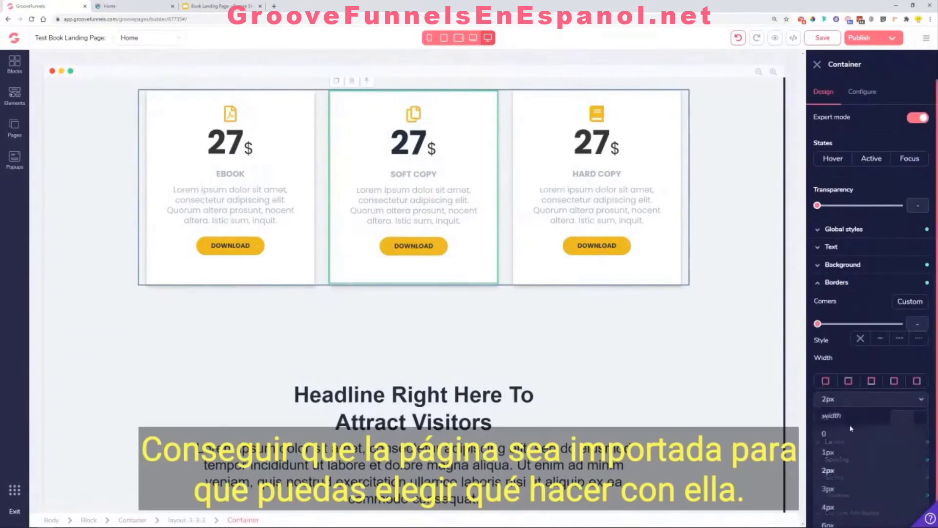
{"action": "left_click", "coordinate": [849, 455]}
{"action": "left_click", "coordinate": [676, 340]}
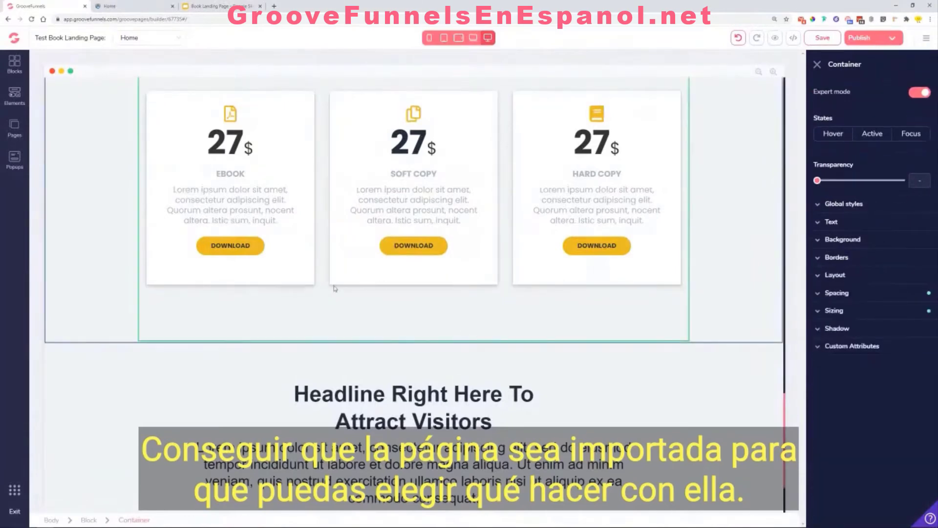
Step: Review the pricing section, switch to the reference preview and examine the headline section below its pricing cards
{"action": "scroll", "coordinate": [328, 350], "scroll_direction": "up", "scroll_amount": 4}
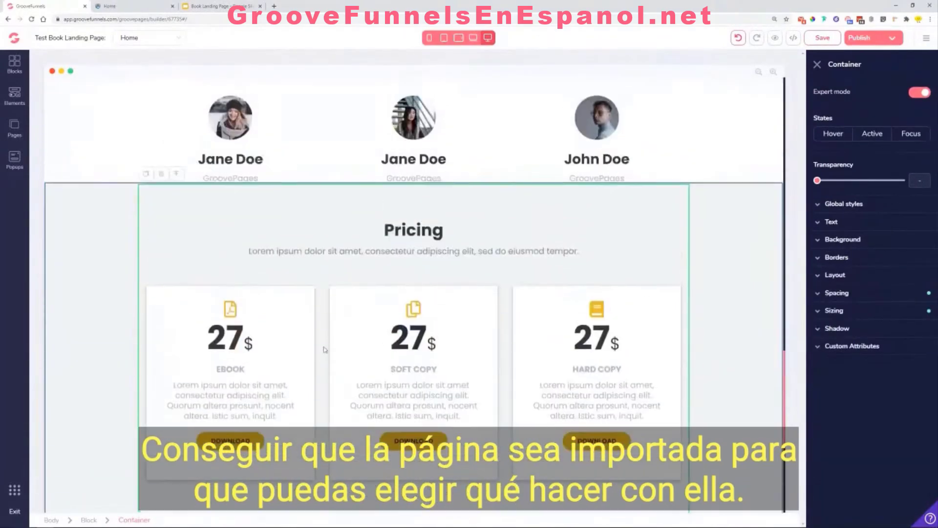
{"action": "scroll", "coordinate": [457, 315], "scroll_direction": "down", "scroll_amount": 6}
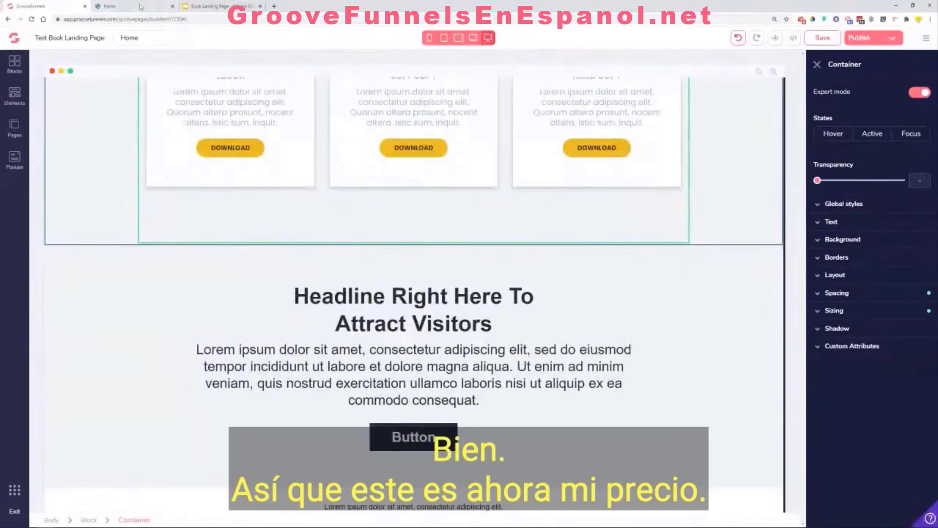
{"action": "left_click", "coordinate": [142, 7]}
{"action": "scroll", "coordinate": [380, 261], "scroll_direction": "down", "scroll_amount": 5}
{"action": "scroll", "coordinate": [463, 183], "scroll_direction": "down", "scroll_amount": 1}
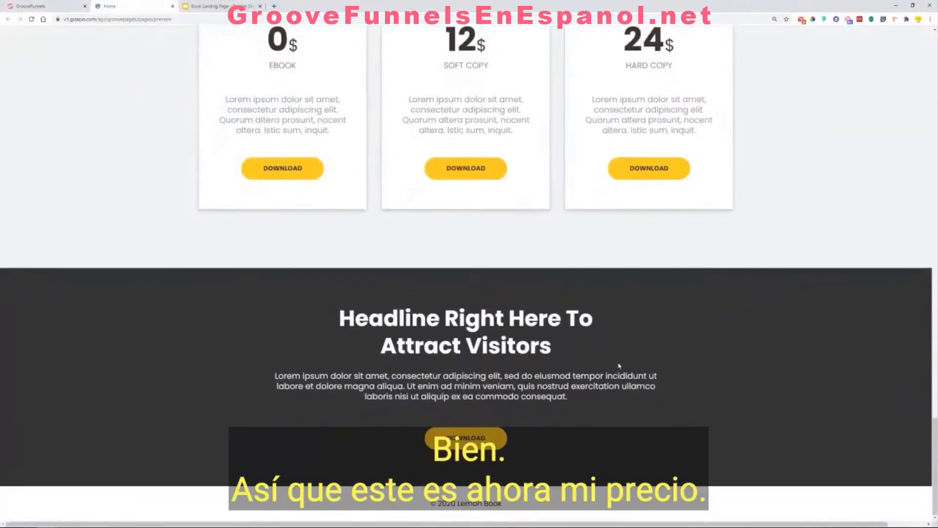
{"action": "triple_click", "coordinate": [431, 347]}
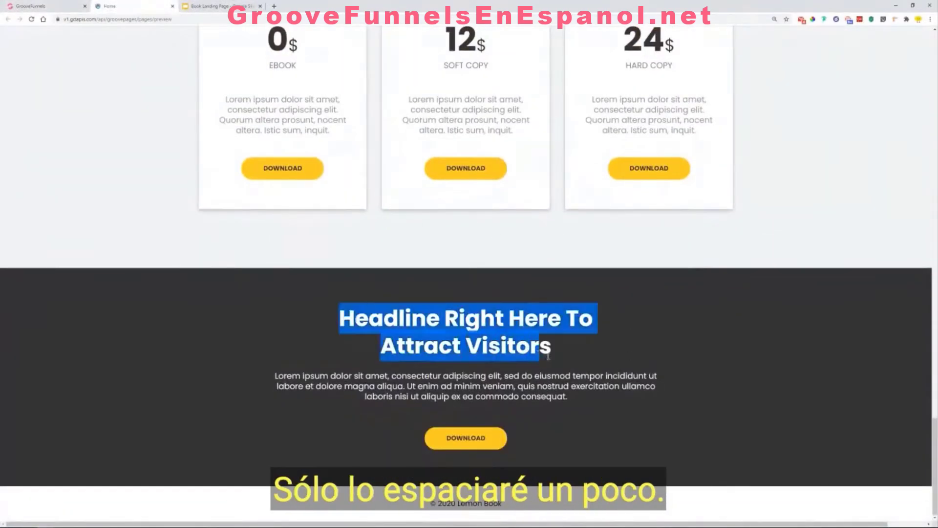
Step: Switch back to the page editor and apply the Feature title global style to the "Headline Right Here To Attract Visitors" text
{"action": "left_click", "coordinate": [64, 4]}
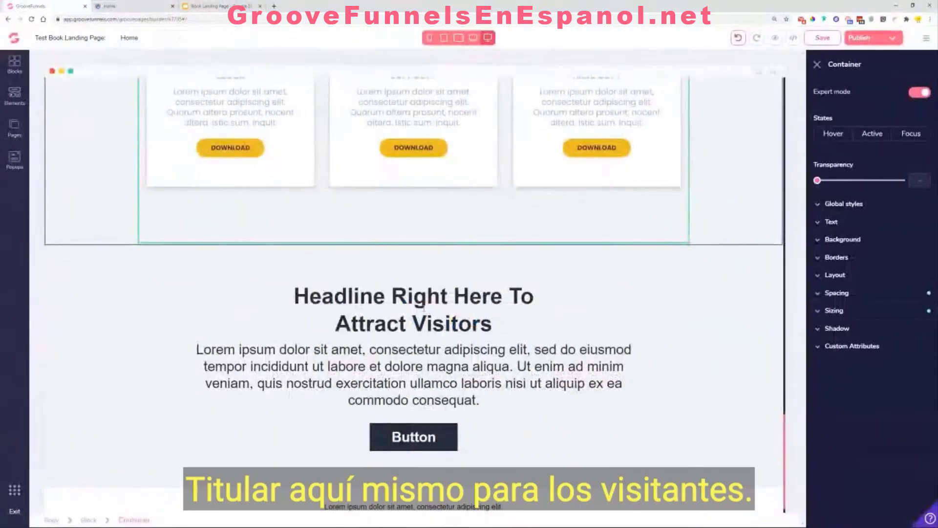
{"action": "left_click", "coordinate": [910, 228]}
{"action": "left_click", "coordinate": [863, 210]}
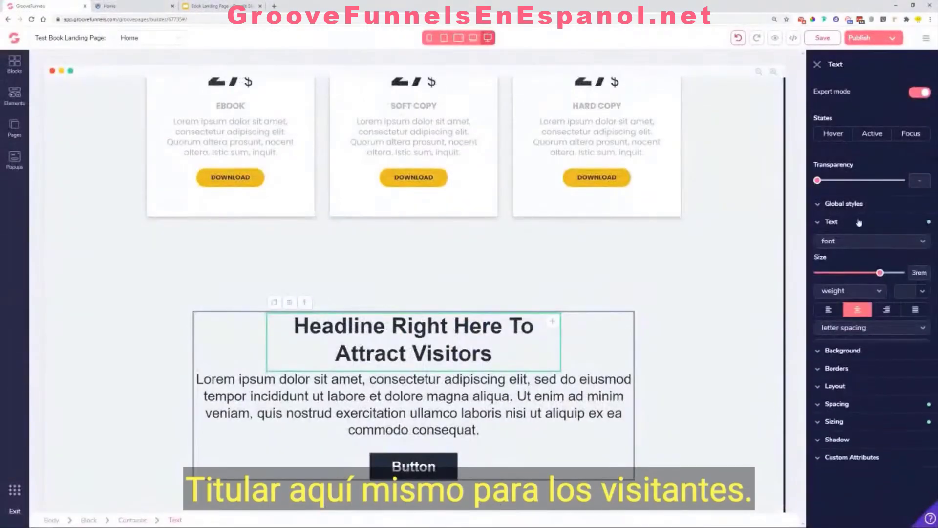
{"action": "left_click", "coordinate": [863, 225]}
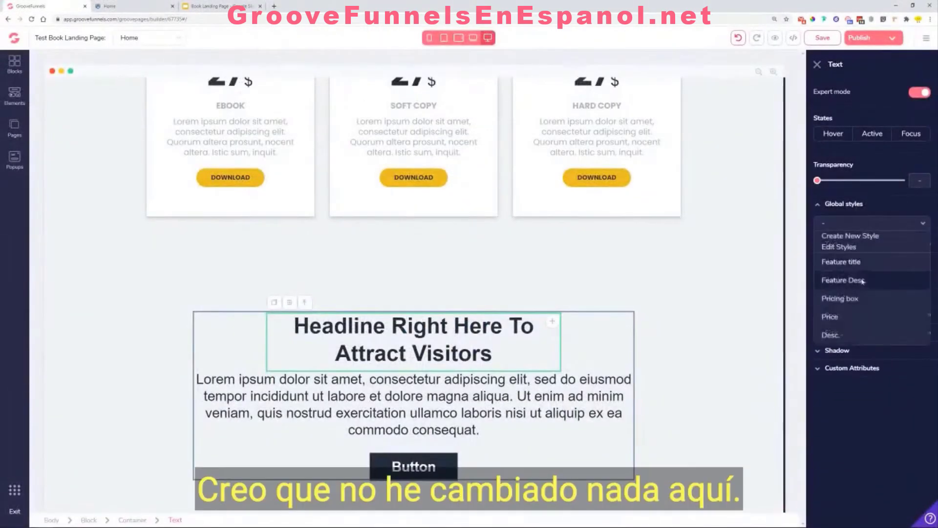
{"action": "left_click", "coordinate": [838, 259]}
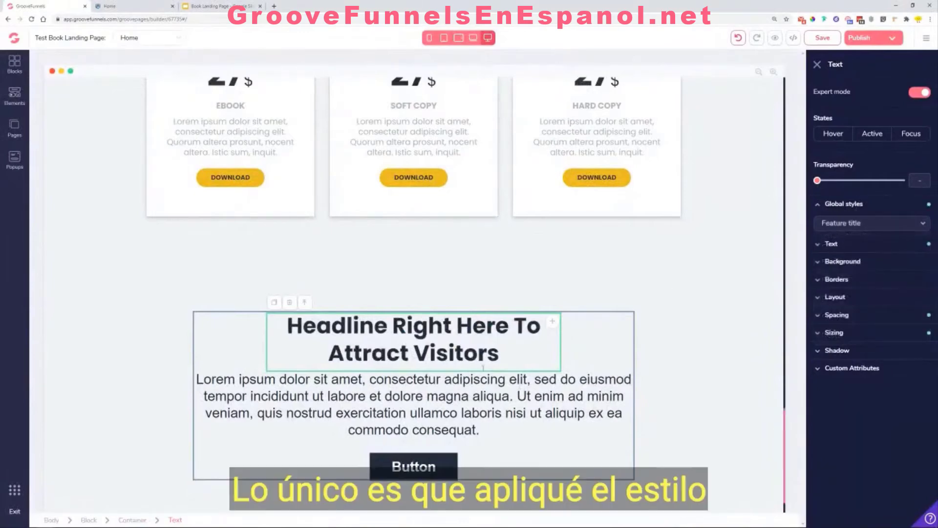
Step: Set the headline's text size to 3rem and its text colour to white (#FFFFFF)
{"action": "left_click", "coordinate": [833, 244]}
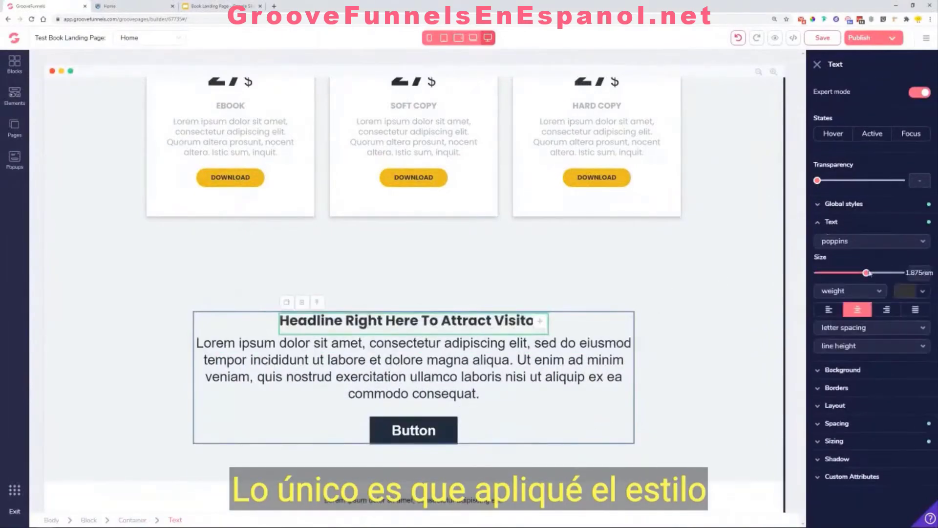
{"action": "mouse_move", "coordinate": [868, 274]}
{"action": "left_mouse_down"}
{"action": "mouse_move", "coordinate": [889, 273]}
{"action": "mouse_move", "coordinate": [883, 282]}
{"action": "left_mouse_up"}
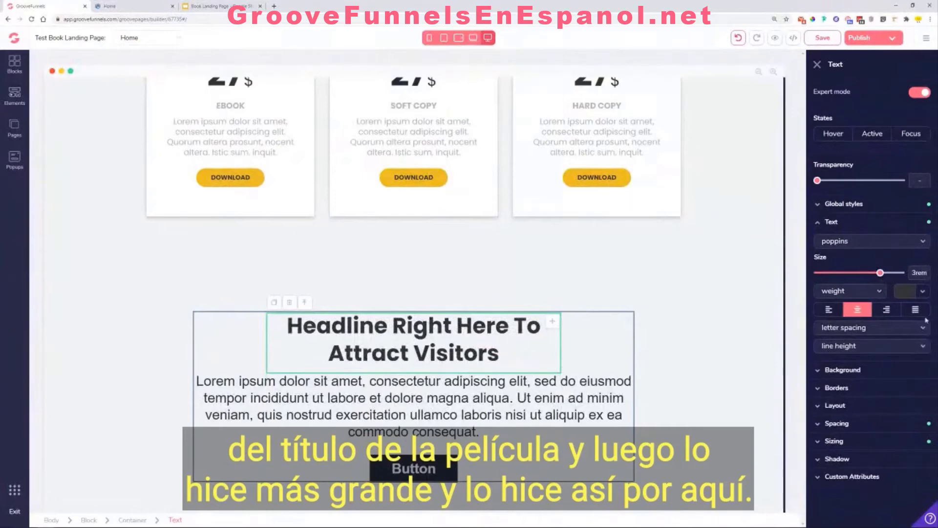
{"action": "left_click", "coordinate": [922, 291]}
{"action": "left_click", "coordinate": [827, 341]}
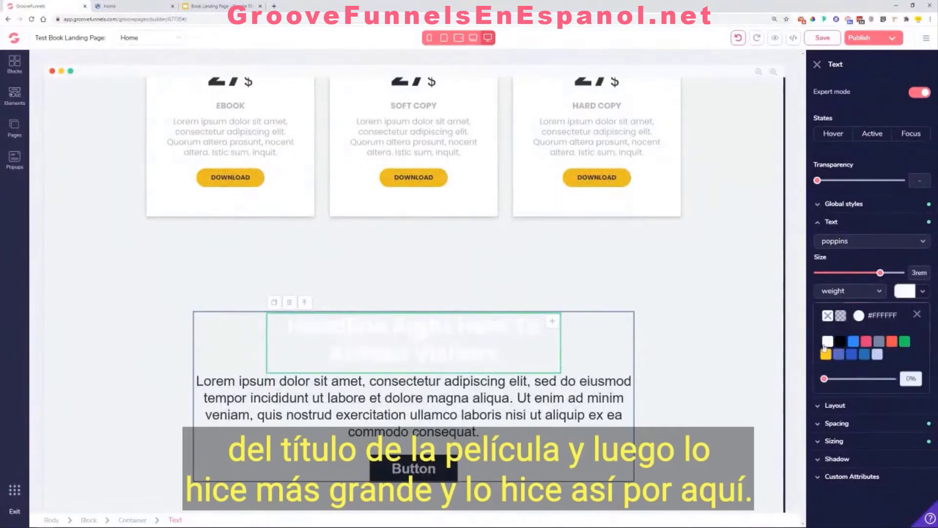
Step: Apply the Feature Desc. global style to the paragraph under the headline and set its text colour to a very light grey
{"action": "left_click", "coordinate": [376, 398]}
{"action": "left_click", "coordinate": [869, 209]}
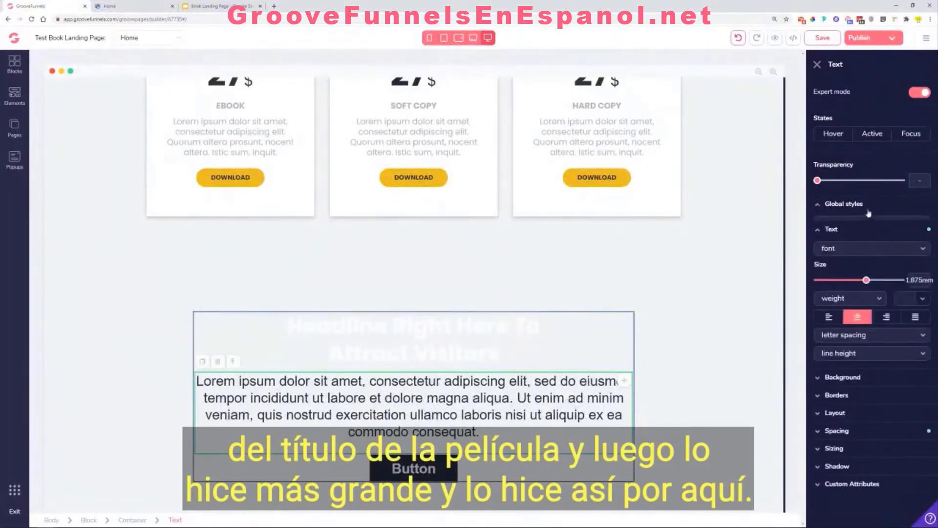
{"action": "left_click", "coordinate": [862, 228]}
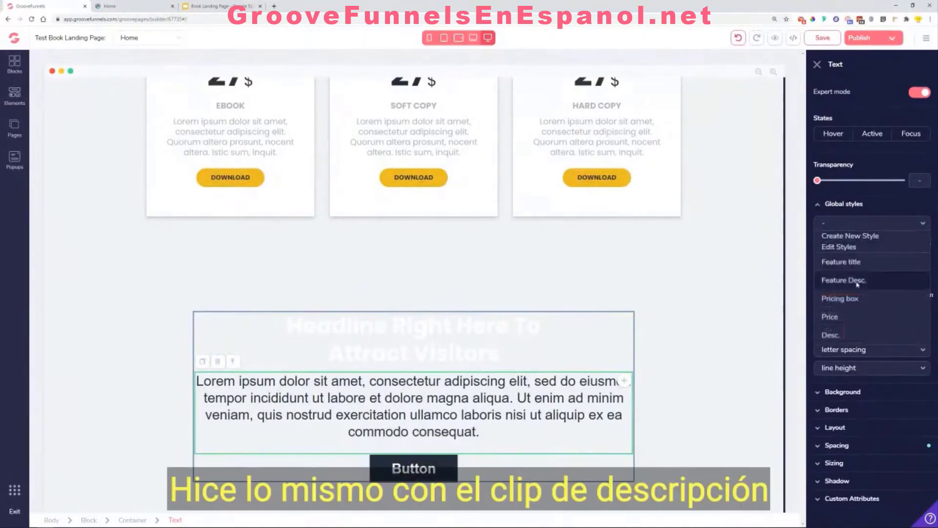
{"action": "left_click", "coordinate": [856, 280]}
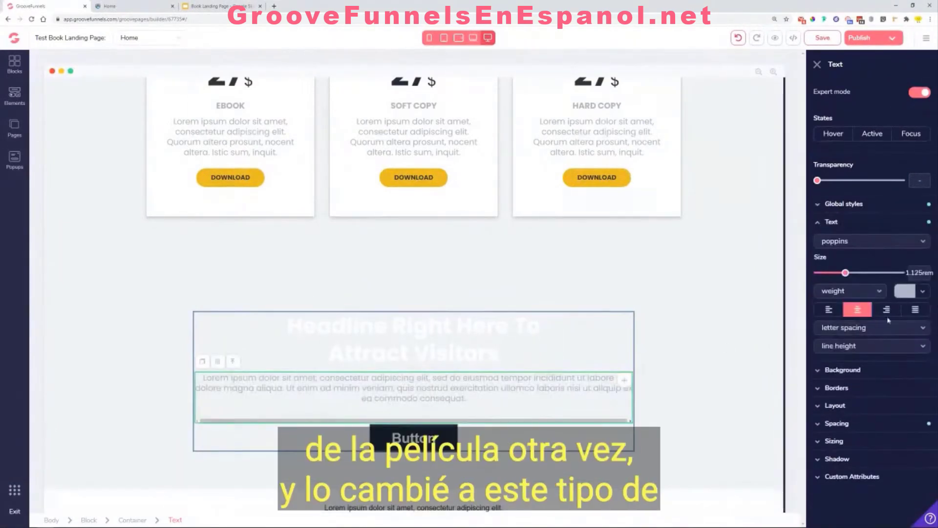
{"action": "left_click", "coordinate": [923, 292]}
{"action": "mouse_move", "coordinate": [880, 341]}
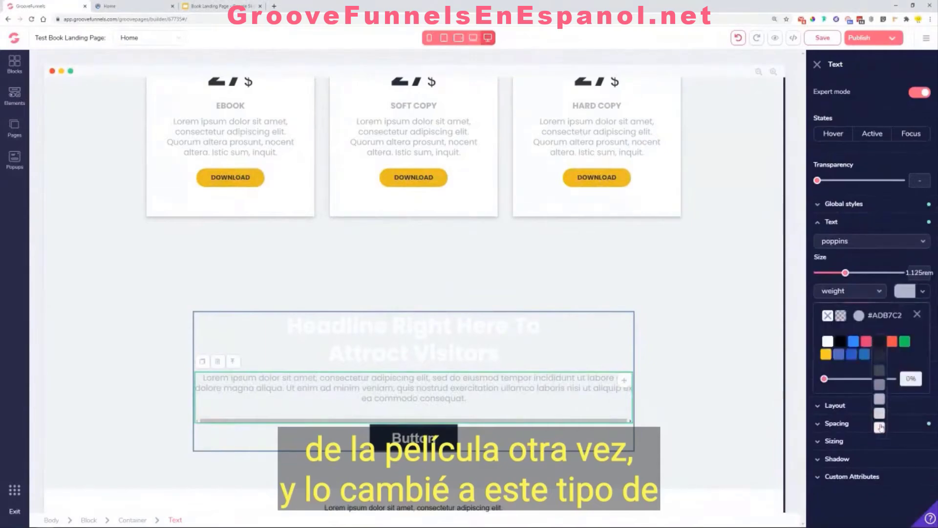
{"action": "left_click", "coordinate": [880, 427]}
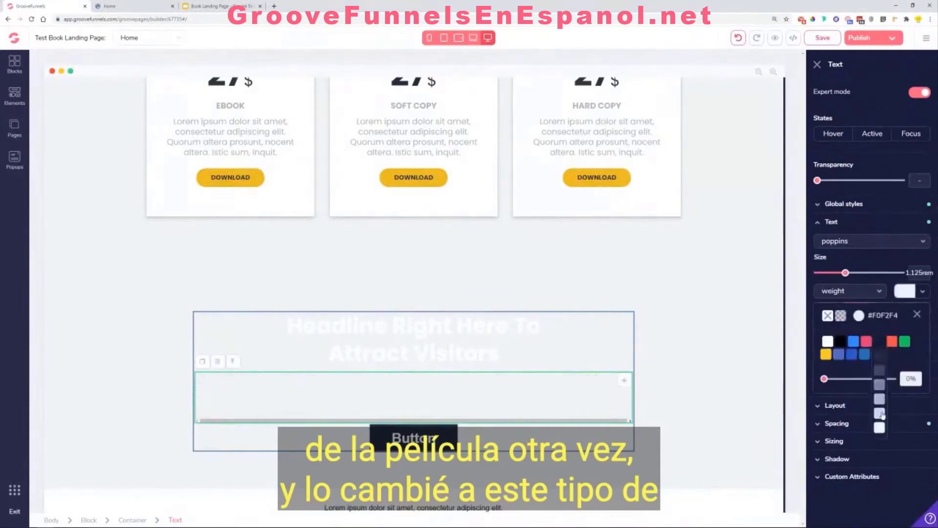
Step: Set the background colour of the headline section's block to #333333
{"action": "left_click", "coordinate": [759, 343]}
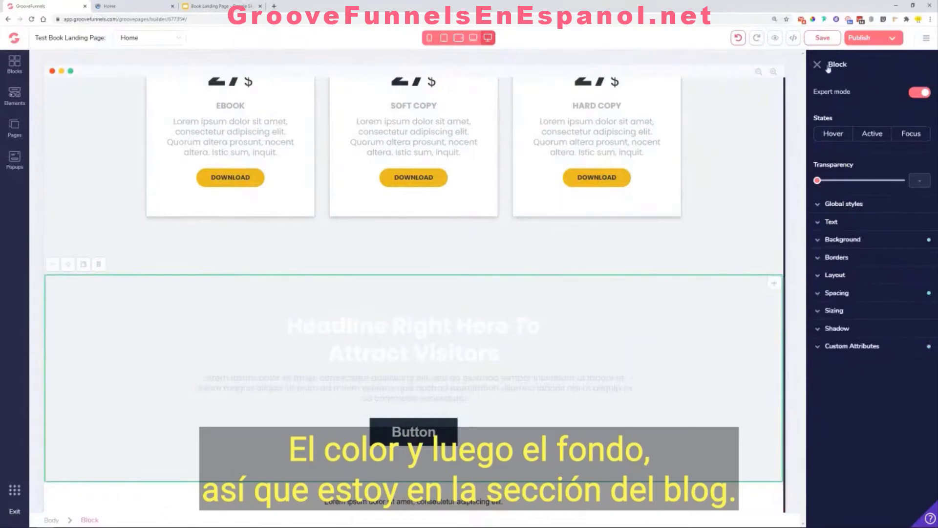
{"action": "left_click", "coordinate": [837, 238]}
{"action": "left_click", "coordinate": [898, 259]}
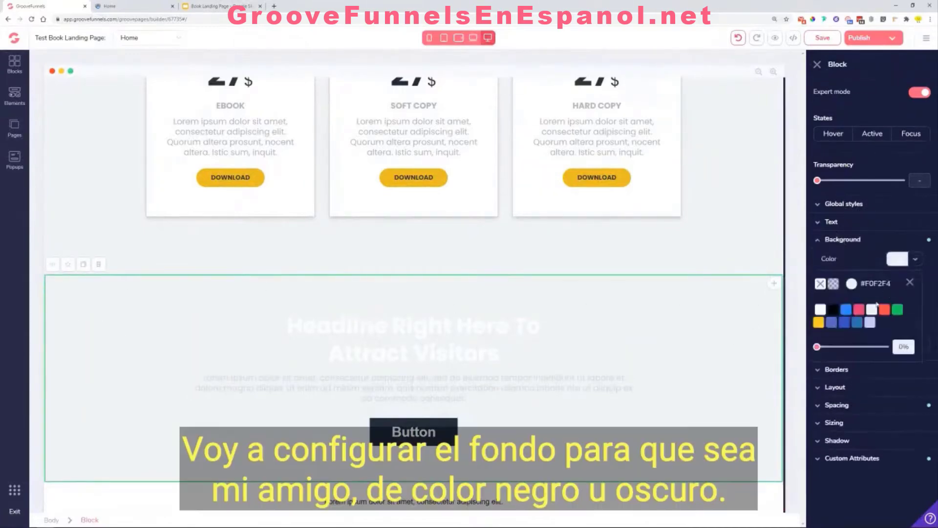
{"action": "left_click", "coordinate": [851, 283]}
{"action": "left_click_drag", "start_coordinate": [865, 410], "coordinate": [847, 410]}
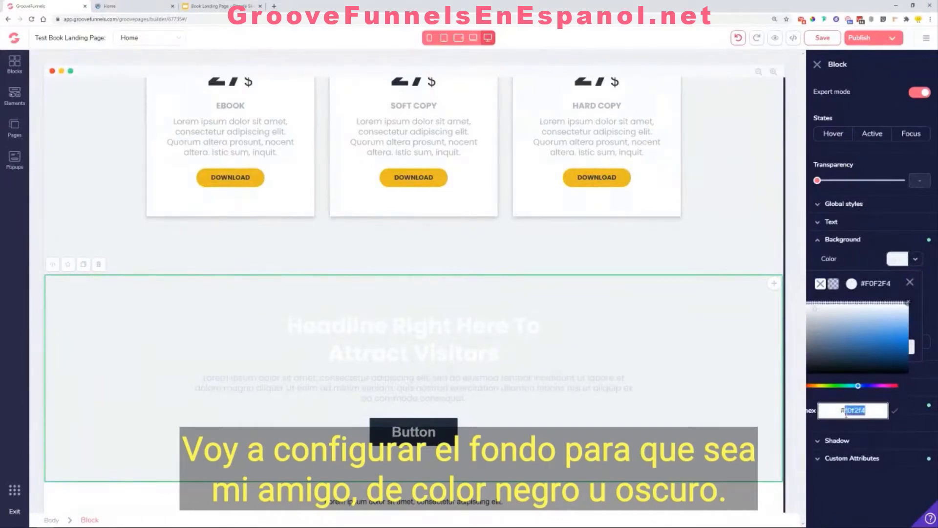
{"action": "type", "text": "333333"}
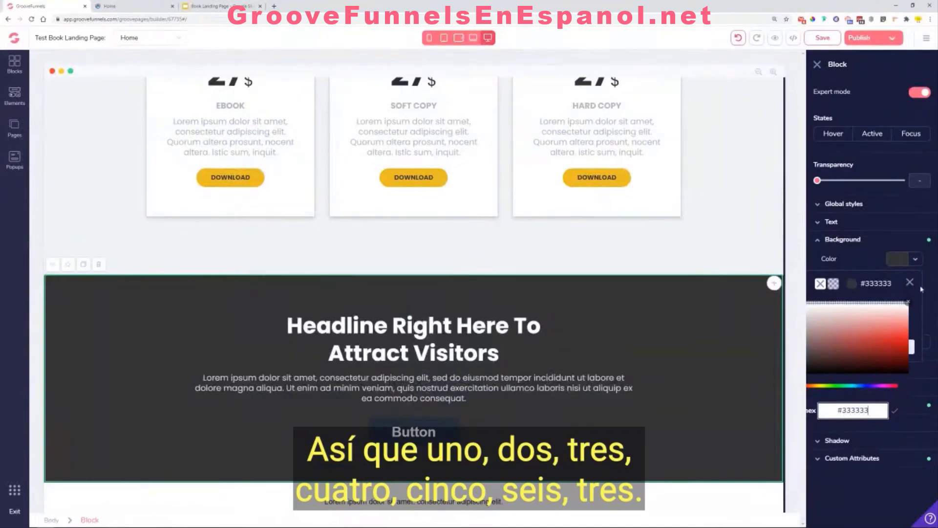
{"action": "left_click", "coordinate": [920, 289]}
Step: Duplicate the SOFT COPY card's DOWNLOAD button, move the copy below the headline section's paragraph, and delete the default button there
{"action": "left_click", "coordinate": [391, 175]}
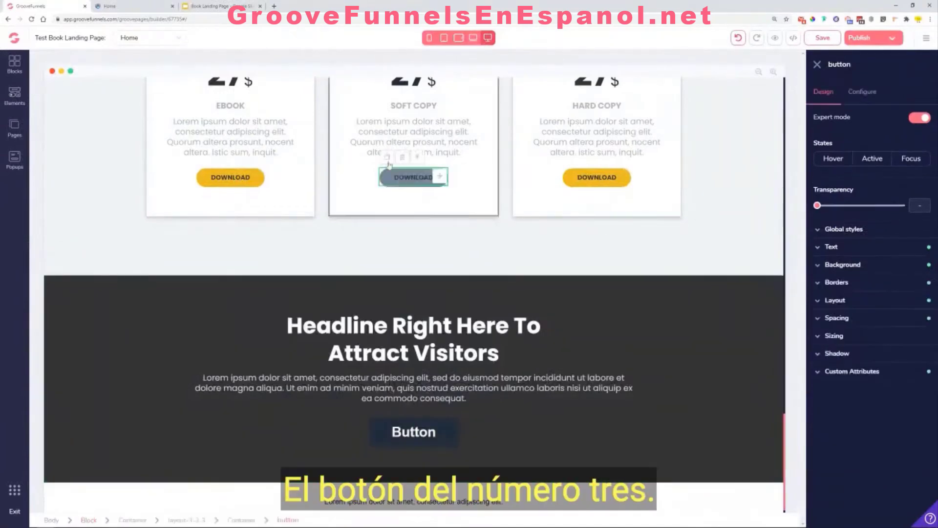
{"action": "left_click", "coordinate": [387, 158]}
{"action": "left_click_drag", "start_coordinate": [440, 195], "coordinate": [436, 463]}
{"action": "left_click", "coordinate": [447, 430]}
{"action": "key", "text": "Delete"}
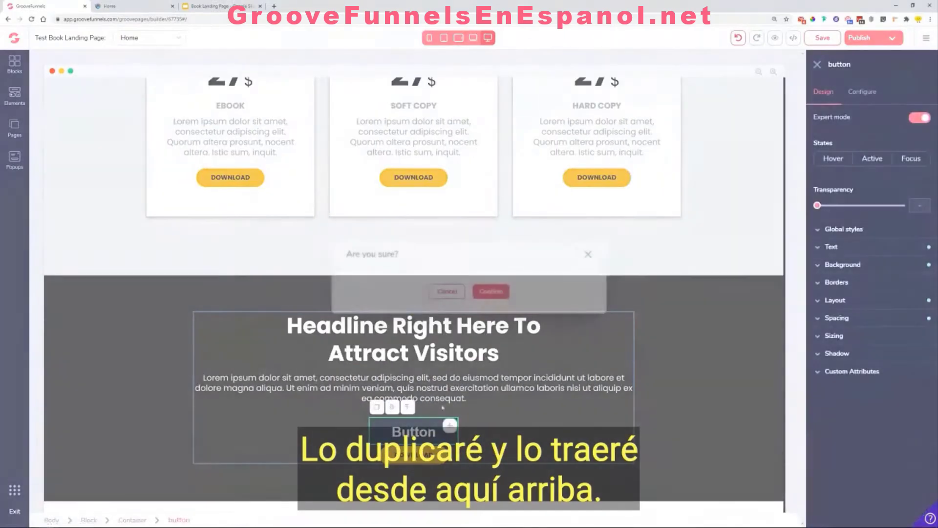
{"action": "left_click", "coordinate": [493, 292]}
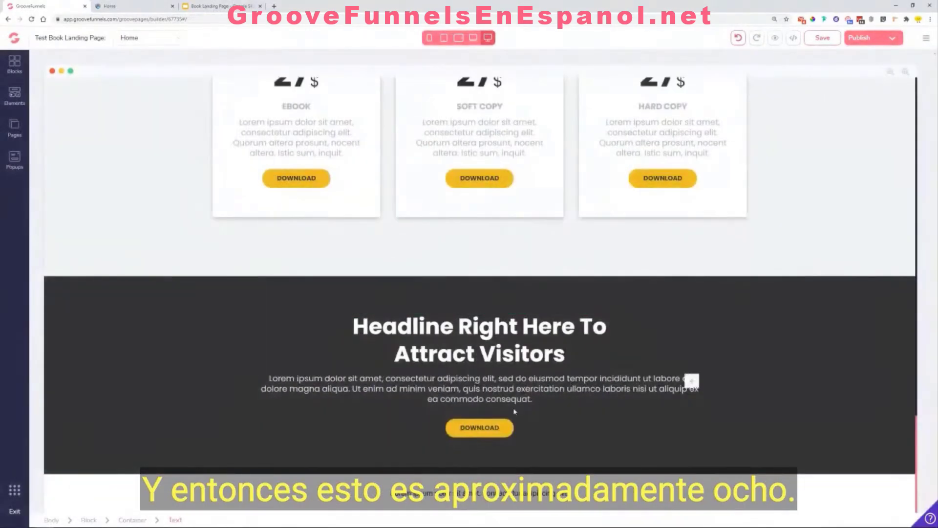
Step: Copy the "© 2020 Lemon Book" line from the reference preview and paste it over the footer's placeholder text in the editor
{"action": "left_click", "coordinate": [115, 3]}
{"action": "left_click", "coordinate": [651, 422]}
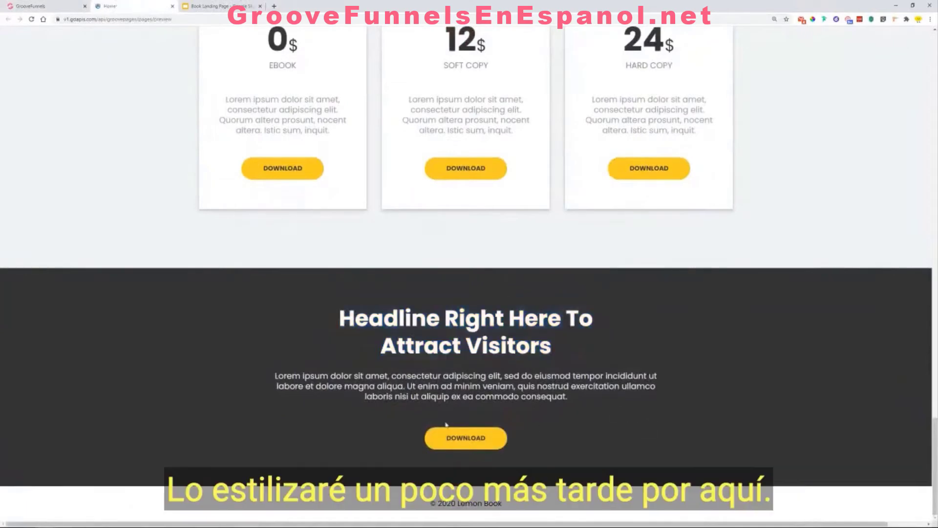
{"action": "left_click", "coordinate": [69, 4]}
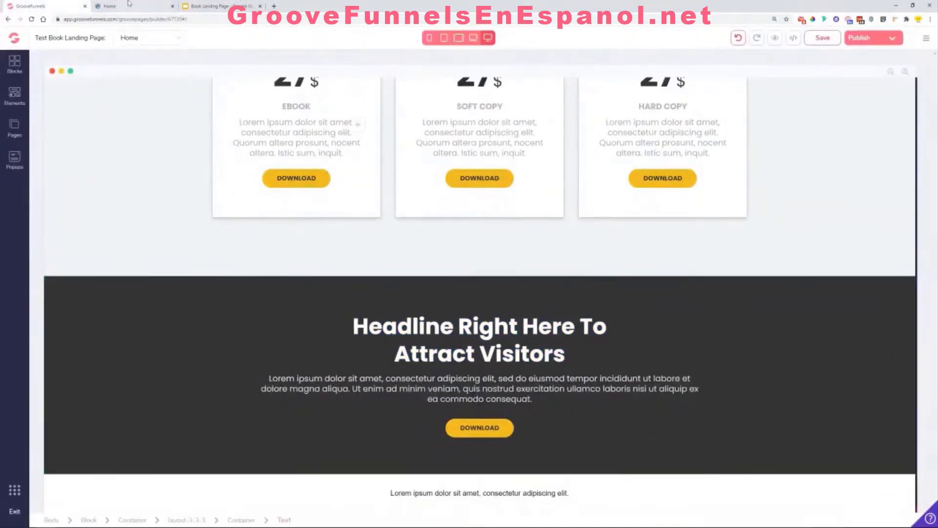
{"action": "left_click", "coordinate": [104, 5]}
{"action": "left_click_drag", "start_coordinate": [502, 506], "coordinate": [431, 505]}
{"action": "key", "text": "ctrl+c"}
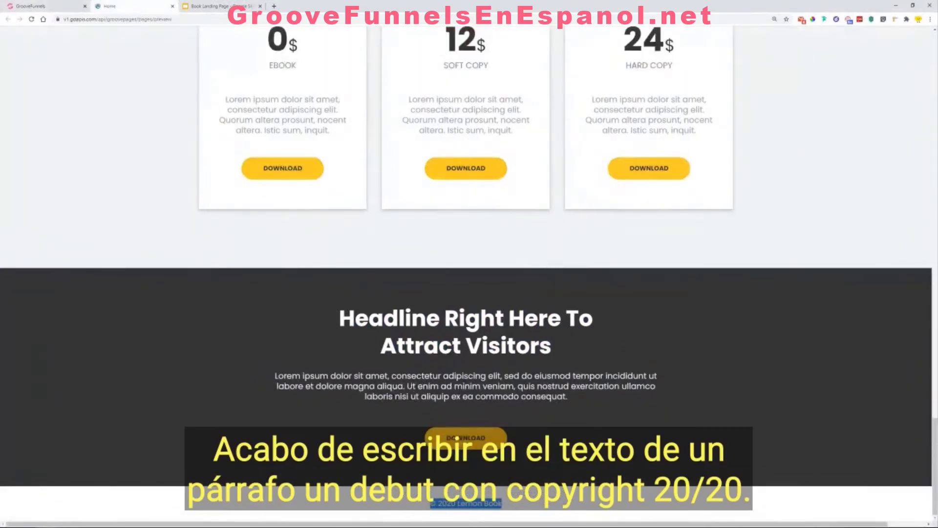
{"action": "left_click", "coordinate": [48, 6]}
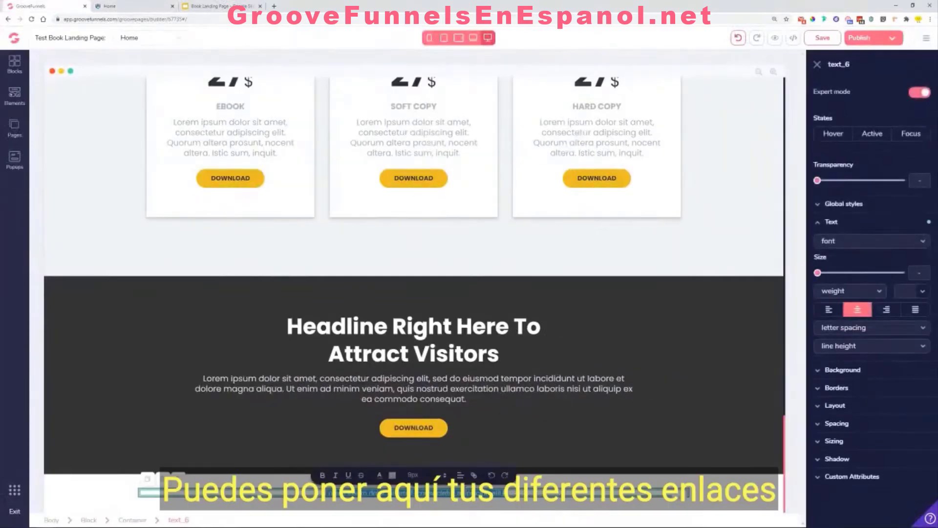
{"action": "key", "text": "ctrl+v"}
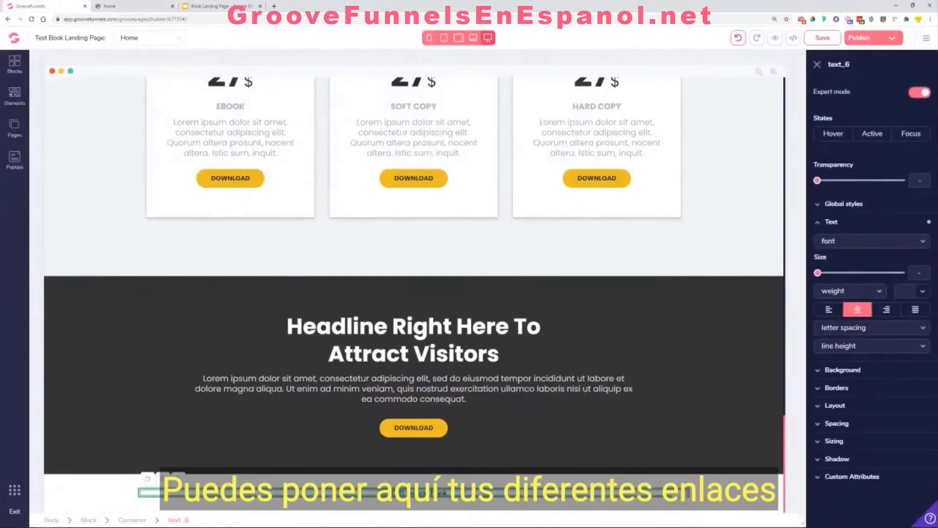
{"action": "left_click", "coordinate": [639, 511]}
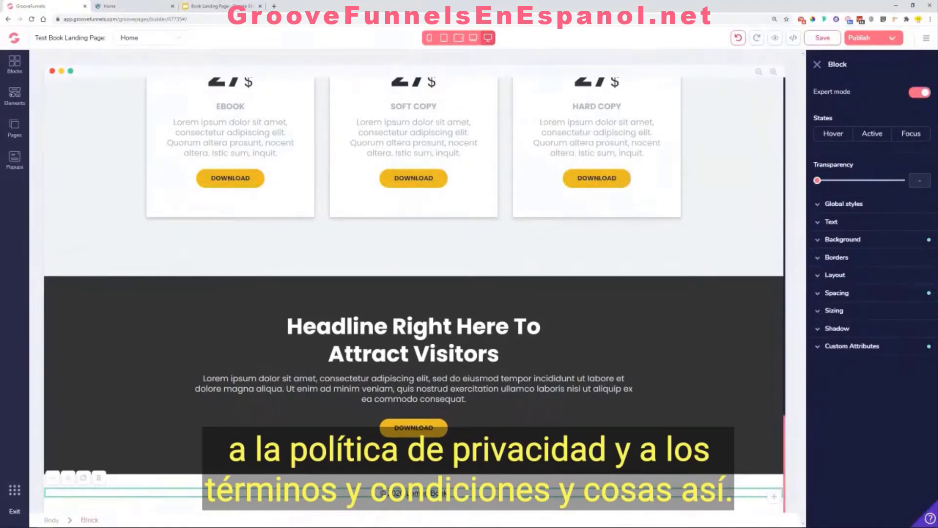
Step: Set the font of the footer's copyright text to poppins
{"action": "left_click", "coordinate": [409, 493]}
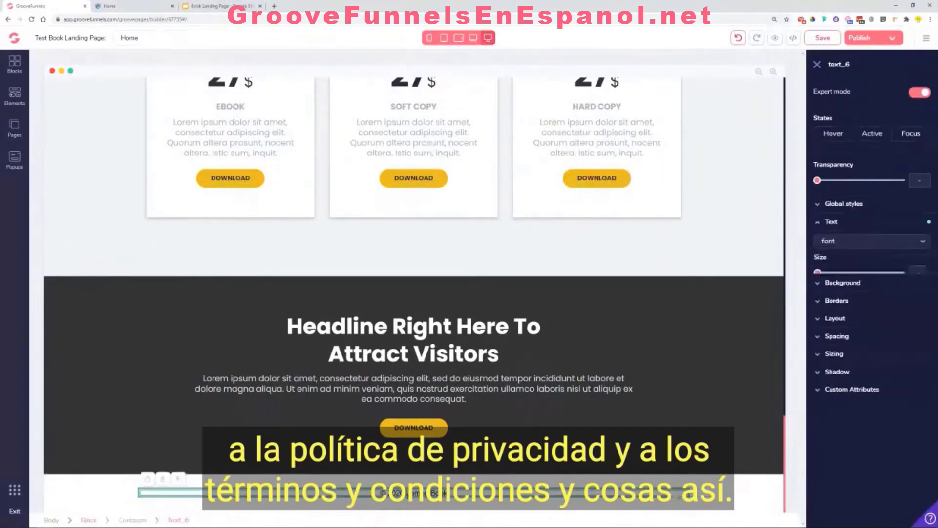
{"action": "left_click", "coordinate": [866, 239]}
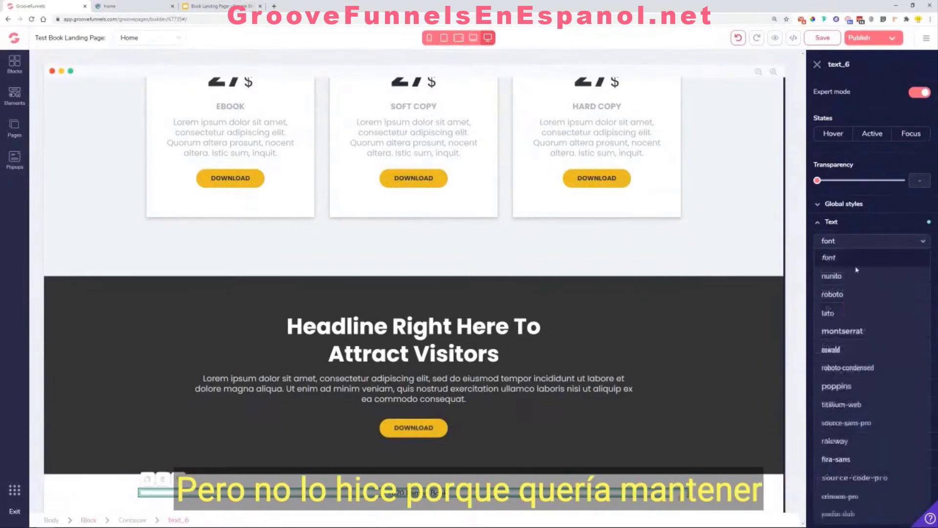
{"action": "left_click", "coordinate": [856, 387]}
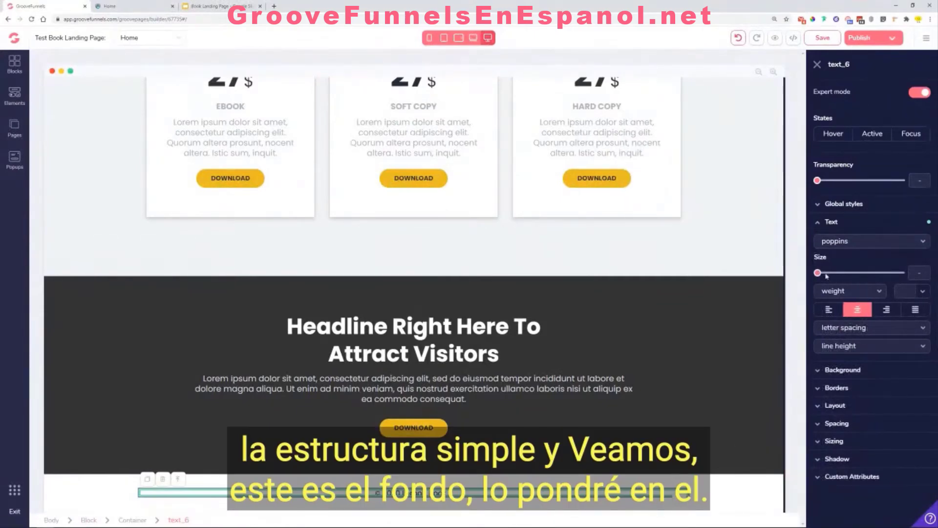
Step: Set the text colour of the footer's copyright line to #333333
{"action": "left_click", "coordinate": [924, 292]}
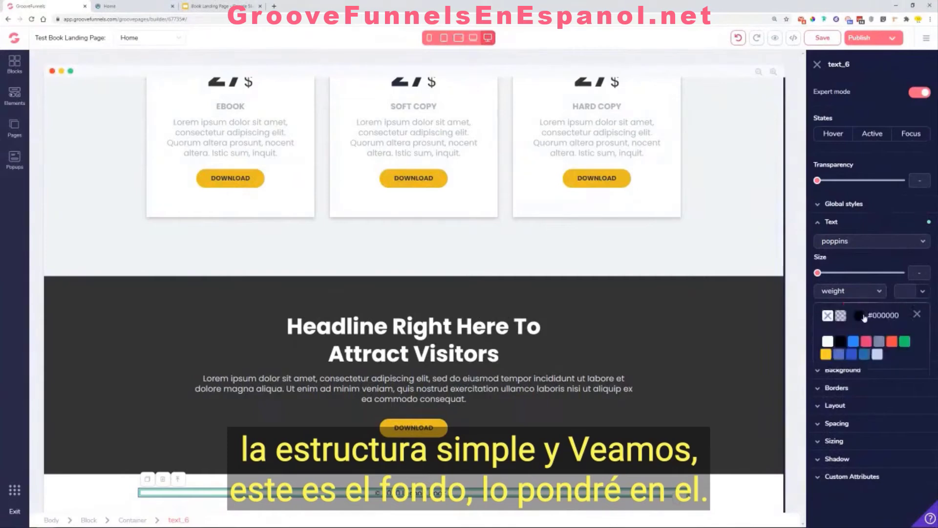
{"action": "left_click", "coordinate": [862, 317]}
{"action": "double_click", "coordinate": [864, 442]}
{"action": "type", "text": "3,3,3"}
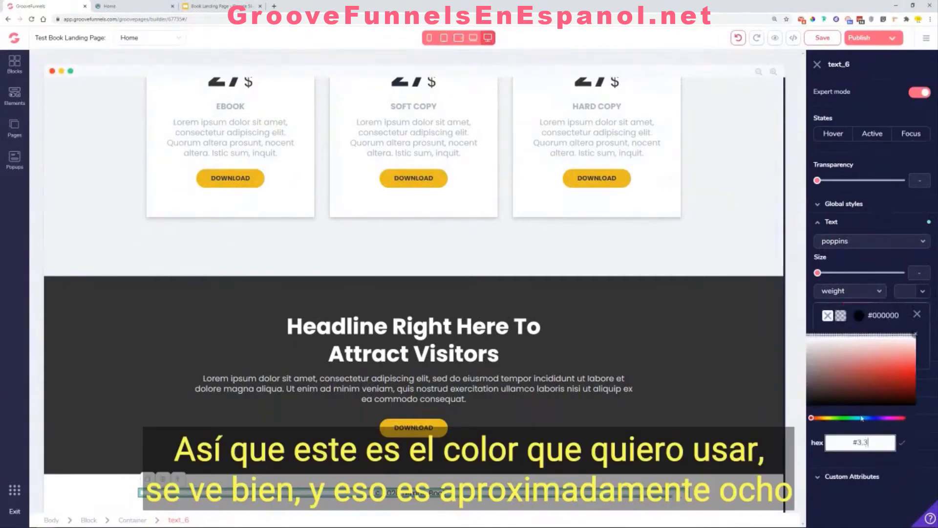
{"action": "key", "text": "BackSpace"}
{"action": "key", "text": "BackSpace"}
{"action": "key", "text": "BackSpace"}
{"action": "type", "text": "333333"}
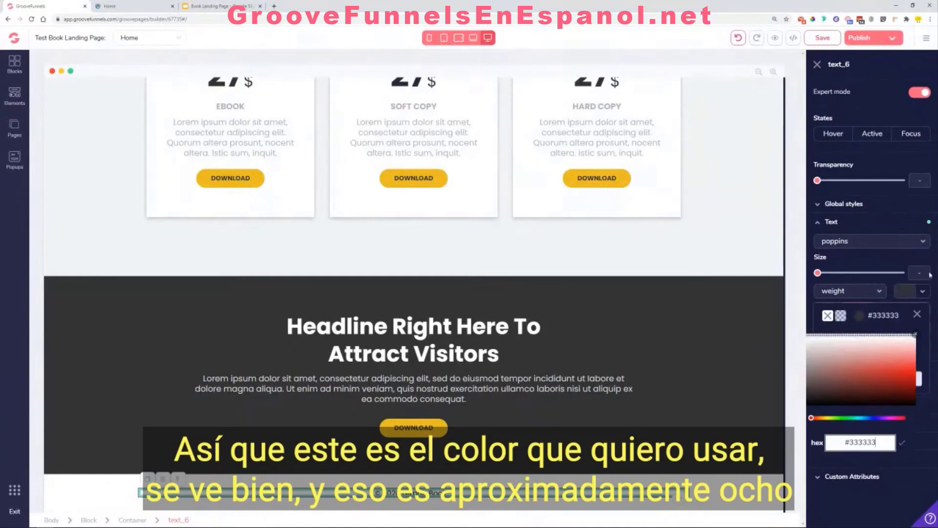
{"action": "left_click", "coordinate": [917, 314]}
Step: Save the landing page
{"action": "left_click", "coordinate": [492, 471]}
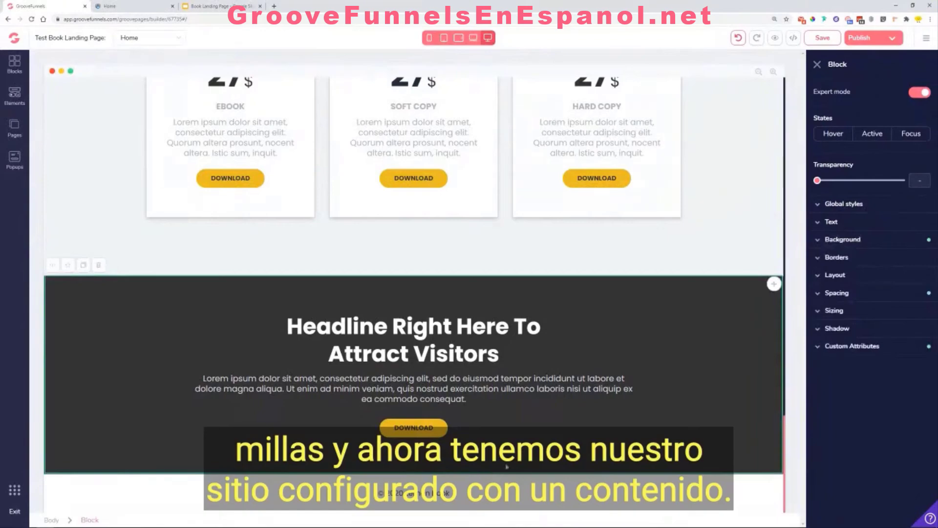
{"action": "scroll", "coordinate": [519, 394], "scroll_direction": "up", "scroll_amount": 20}
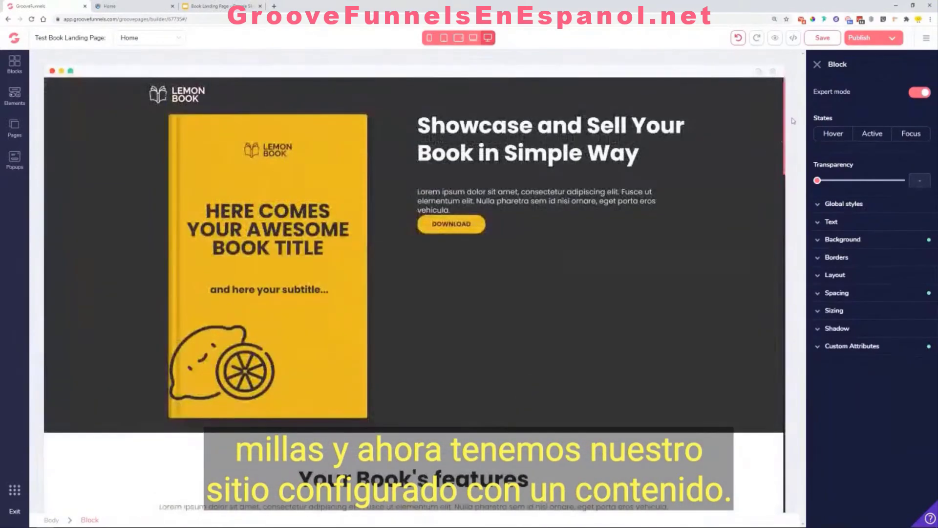
{"action": "left_click", "coordinate": [816, 40]}
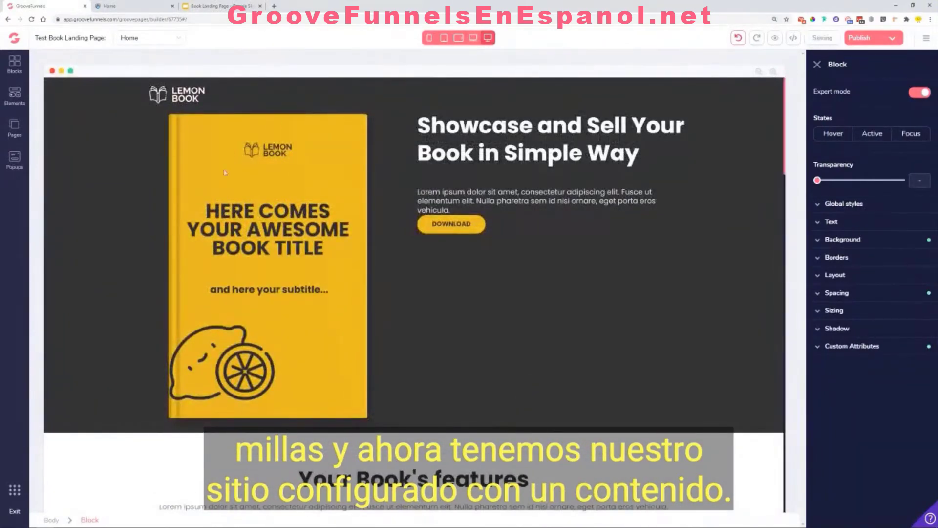
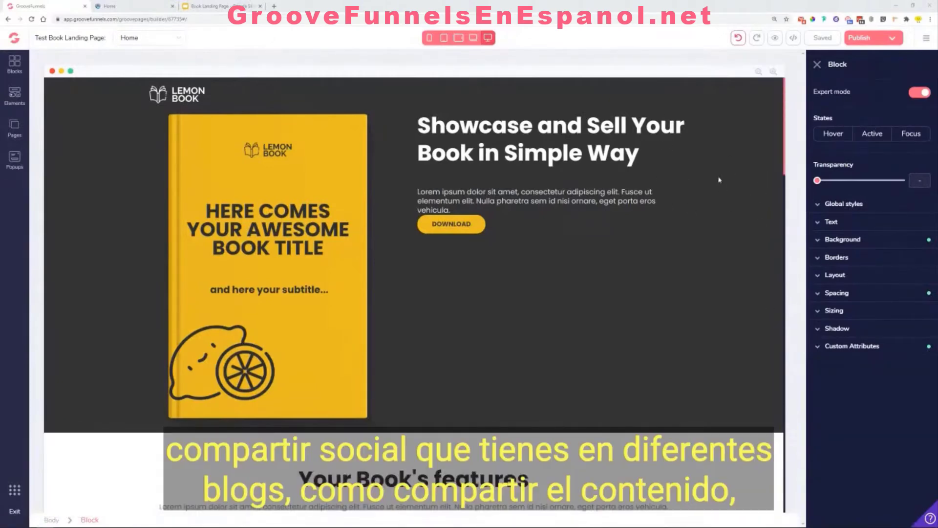
{"action": "scroll", "coordinate": [694, 248], "scroll_direction": "down", "scroll_amount": 2}
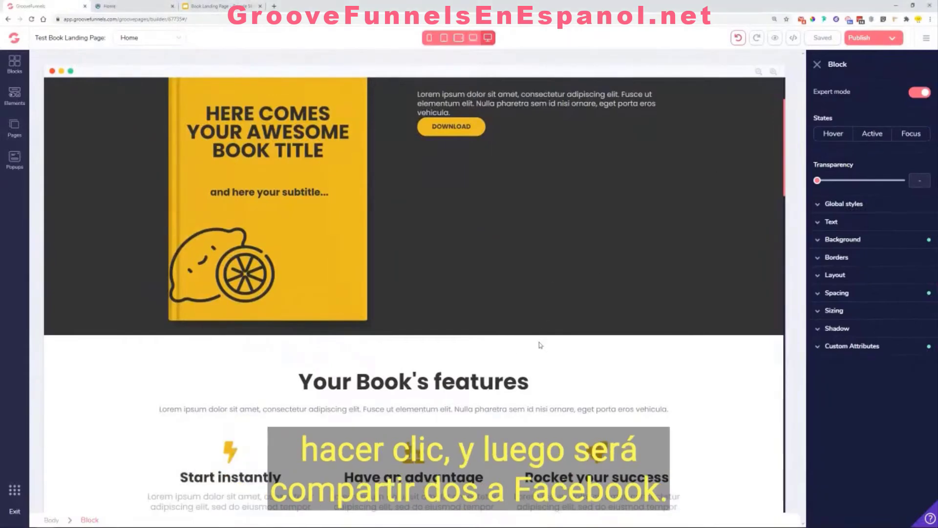
{"action": "left_click", "coordinate": [540, 346]}
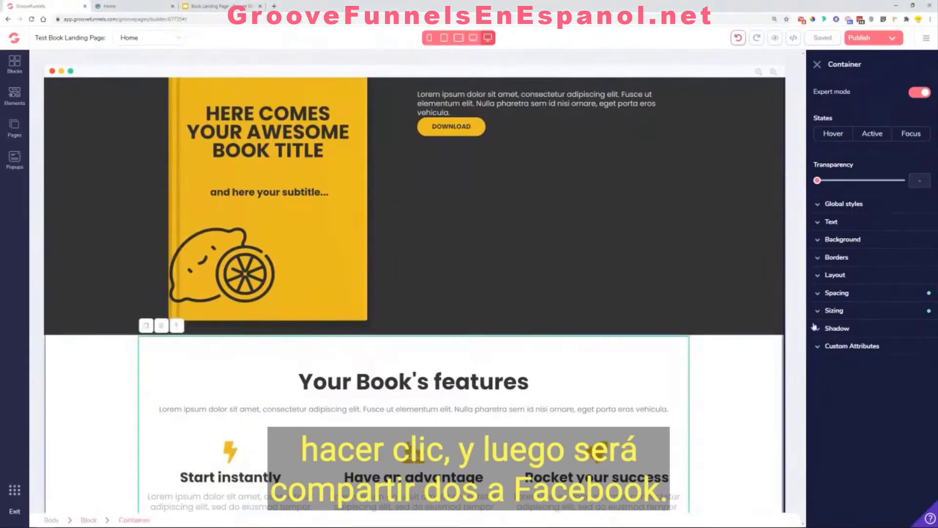
{"action": "left_click", "coordinate": [709, 353]}
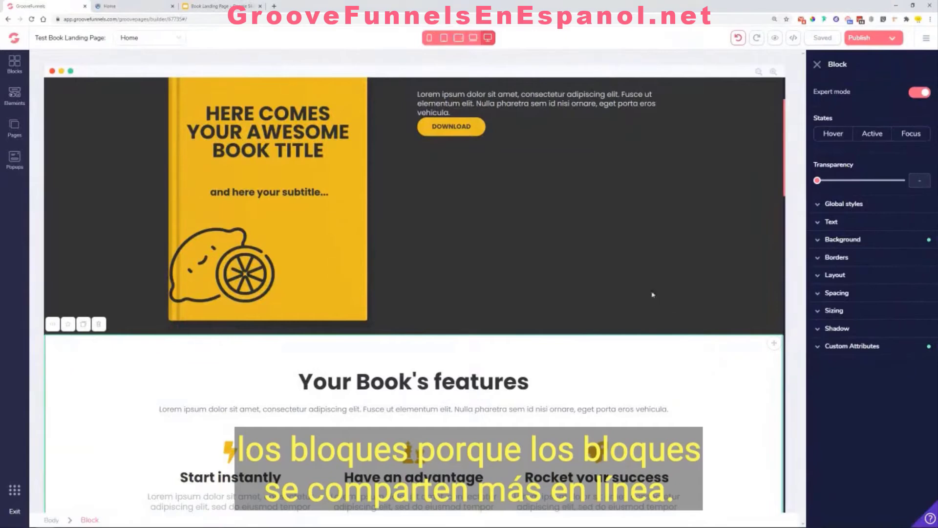
{"action": "scroll", "coordinate": [492, 332], "scroll_direction": "up", "scroll_amount": 2}
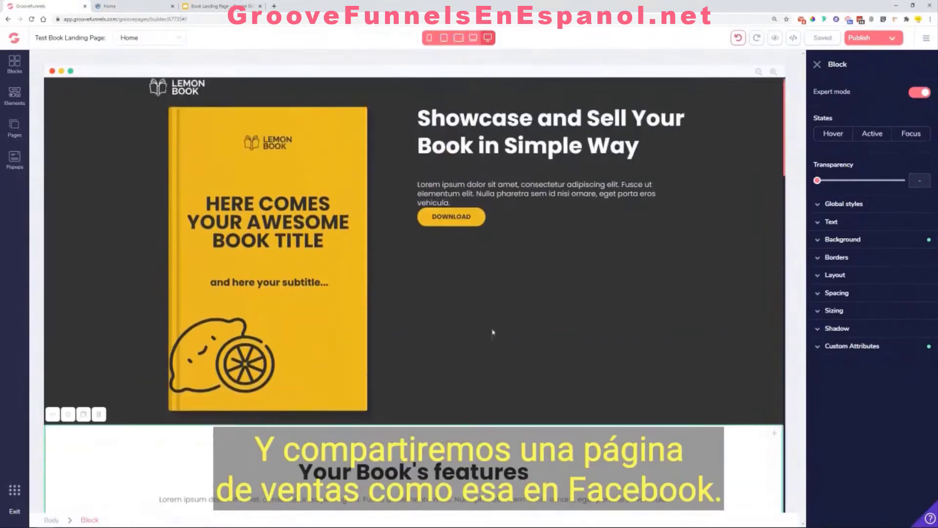
{"action": "left_click", "coordinate": [309, 182]}
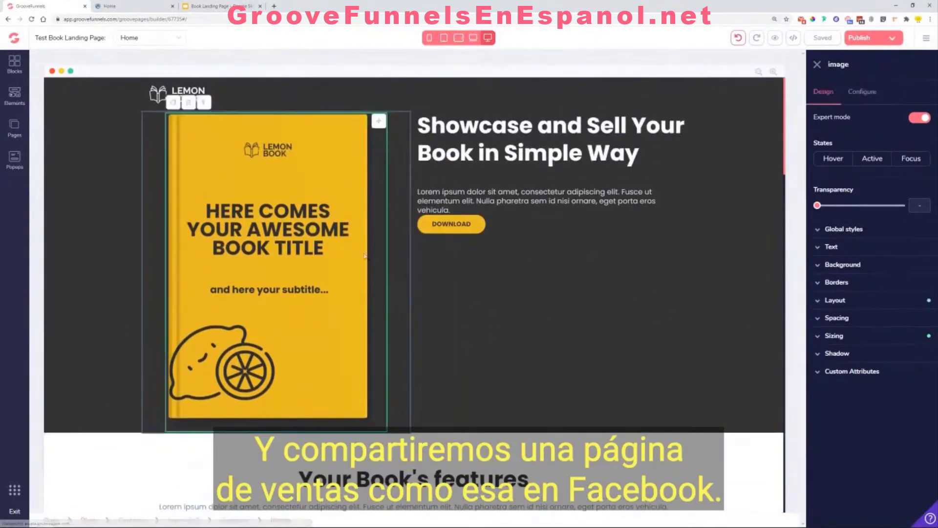
{"action": "left_click", "coordinate": [656, 460]}
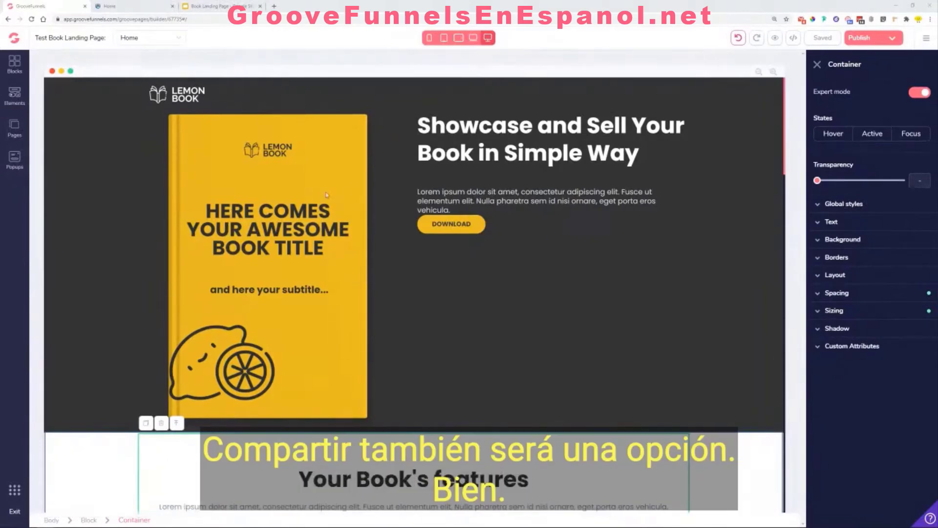
Step: Set the top padding of the dark hero block to 3.5rem
{"action": "left_click", "coordinate": [113, 121]}
{"action": "left_click", "coordinate": [842, 293]}
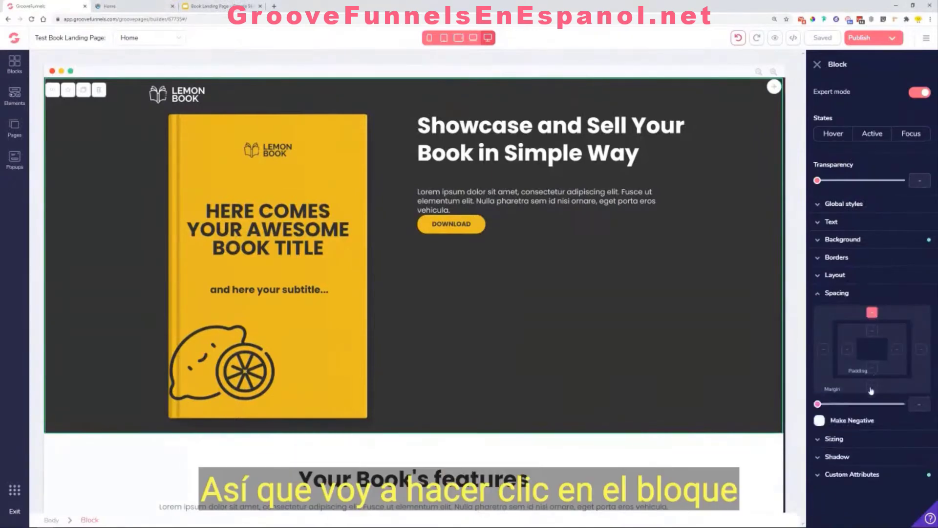
{"action": "left_click_drag", "start_coordinate": [818, 405], "coordinate": [874, 405]}
{"action": "left_click", "coordinate": [871, 332]}
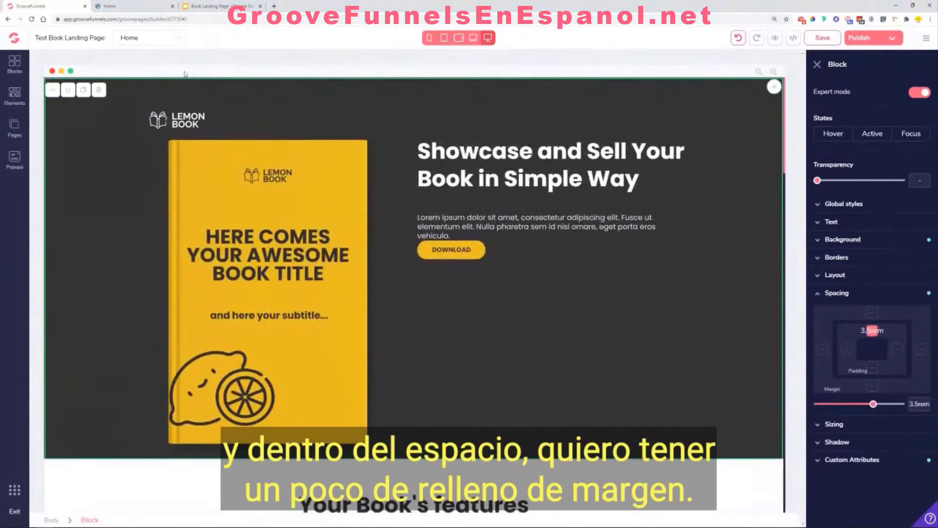
Step: Set the top margin of the hero's two-column layout holding the book and headline to 1.25rem
{"action": "left_click", "coordinate": [227, 126]}
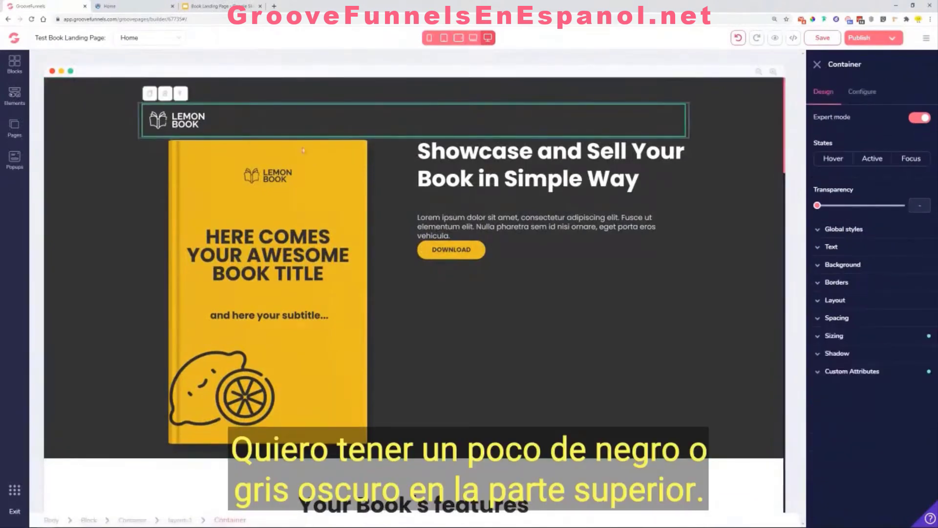
{"action": "left_click", "coordinate": [396, 146]}
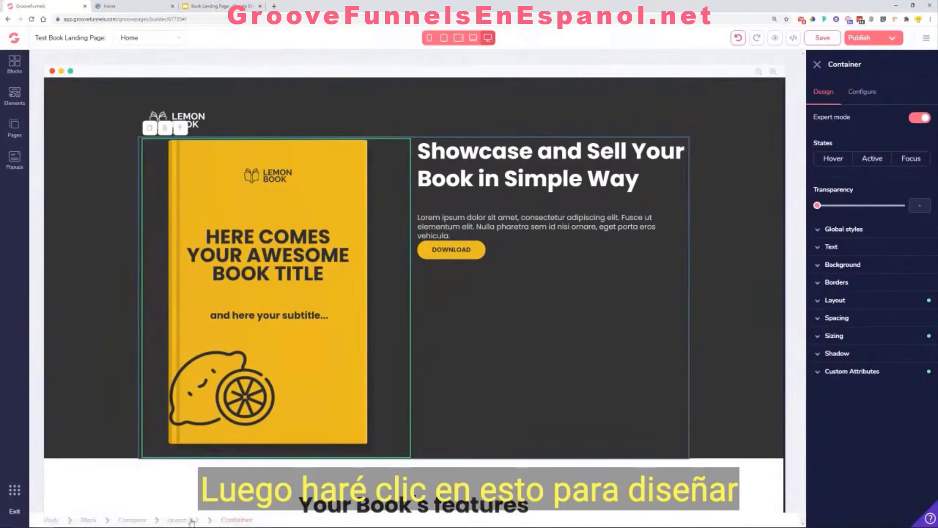
{"action": "left_click", "coordinate": [191, 521]}
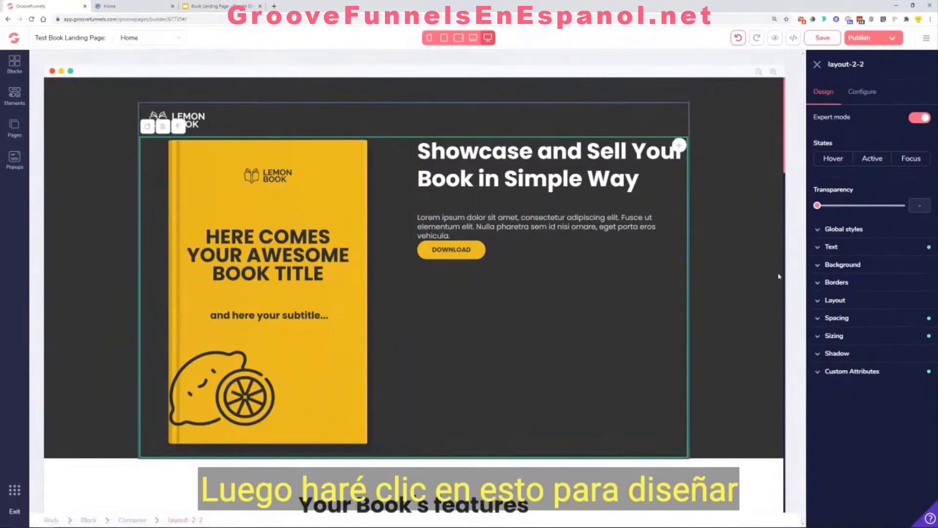
{"action": "left_click", "coordinate": [857, 325]}
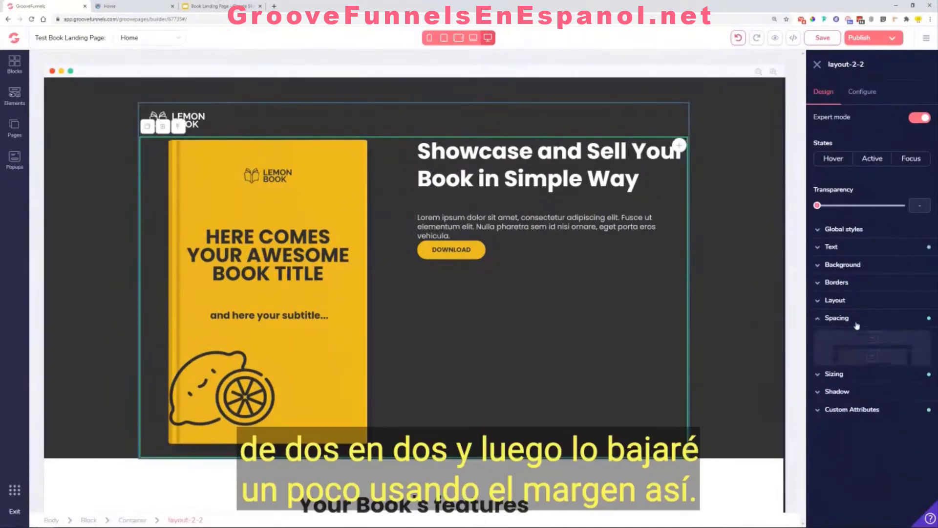
{"action": "left_click", "coordinate": [872, 338]}
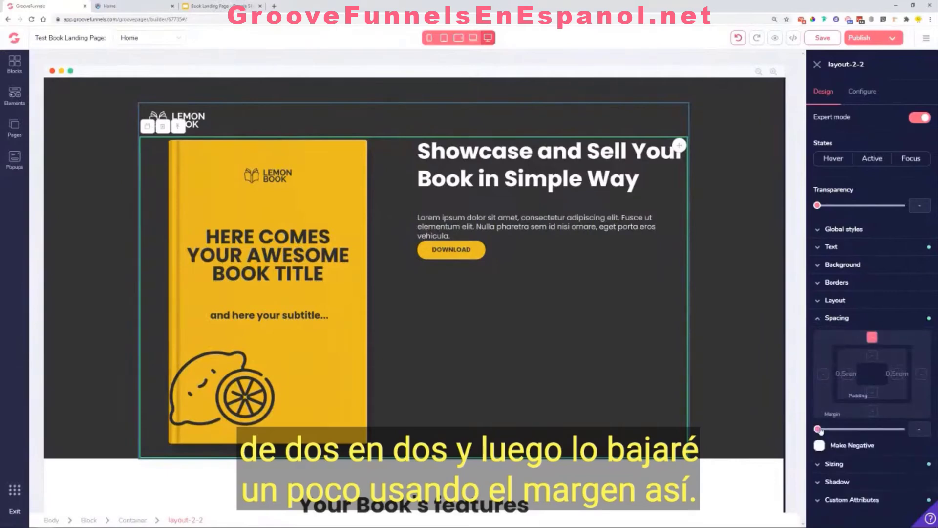
{"action": "left_click_drag", "start_coordinate": [820, 430], "coordinate": [841, 433]}
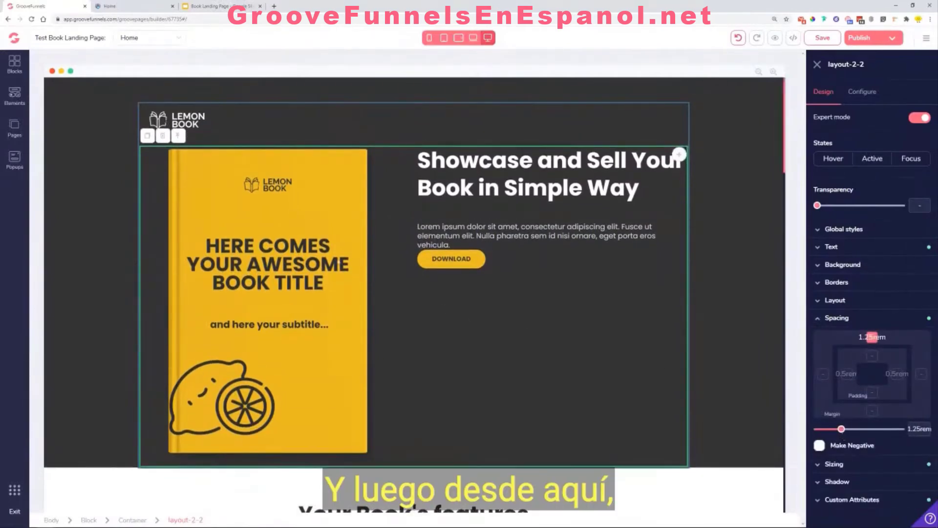
Step: Try to push the book cover image down with its top margin and top padding
{"action": "left_click", "coordinate": [302, 247]}
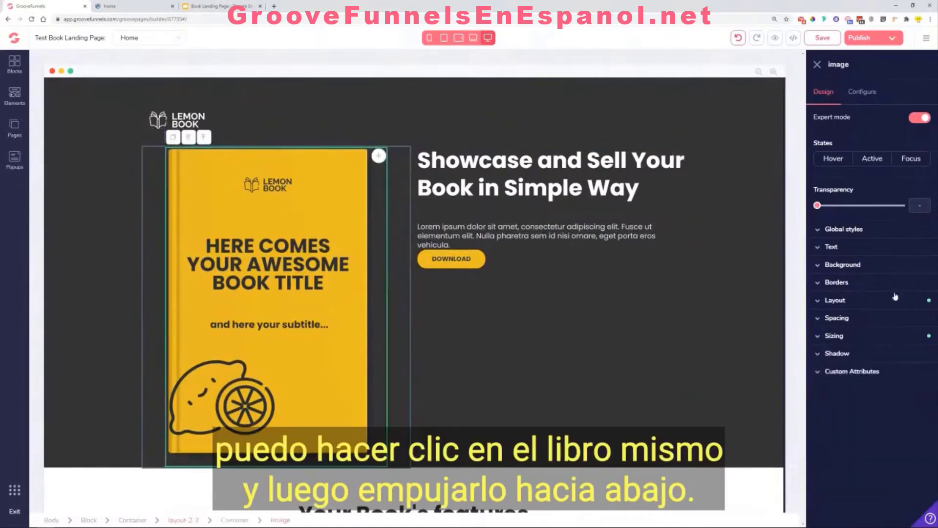
{"action": "left_click", "coordinate": [849, 318]}
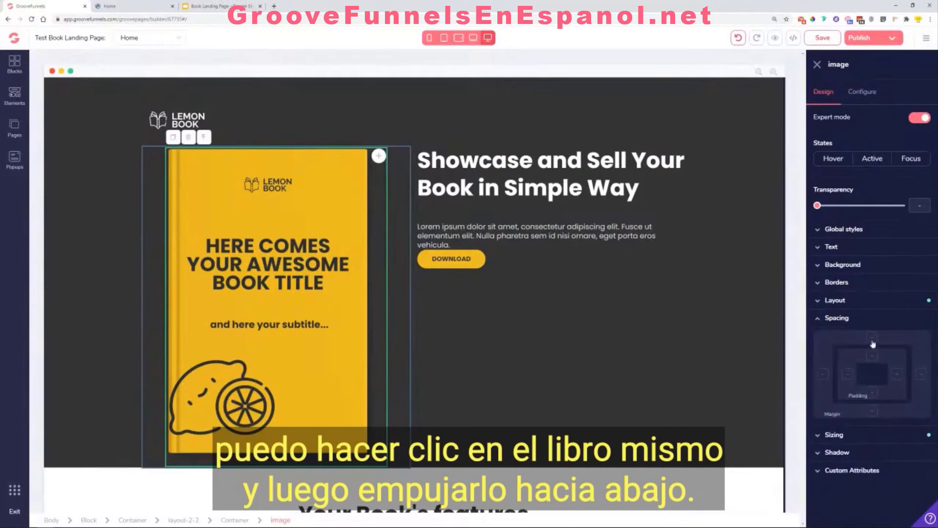
{"action": "left_click", "coordinate": [872, 337]}
{"action": "mouse_move", "coordinate": [818, 431]}
{"action": "left_mouse_down"}
{"action": "mouse_move", "coordinate": [845, 433]}
{"action": "mouse_move", "coordinate": [802, 433]}
{"action": "mouse_move", "coordinate": [869, 431]}
{"action": "mouse_move", "coordinate": [802, 436]}
{"action": "mouse_move", "coordinate": [813, 438]}
{"action": "left_mouse_up"}
{"action": "left_click", "coordinate": [874, 358]}
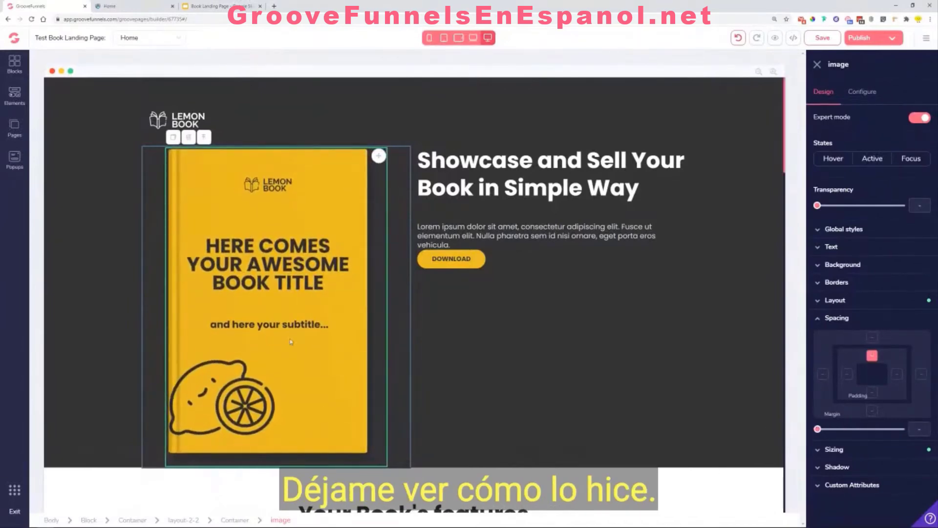
Step: Try a negative top margin on the "Your Book's features" block so that it moves up under the book cover
{"action": "left_click", "coordinate": [462, 486]}
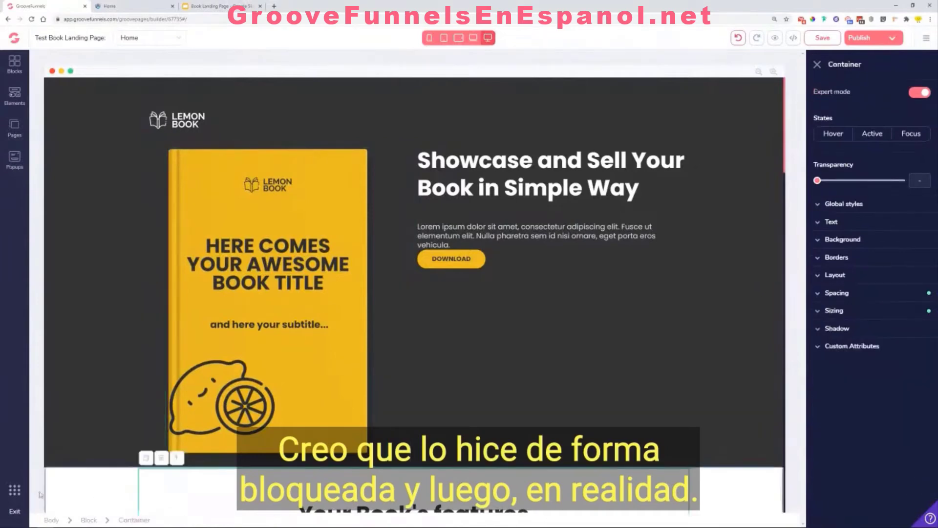
{"action": "left_click", "coordinate": [61, 480]}
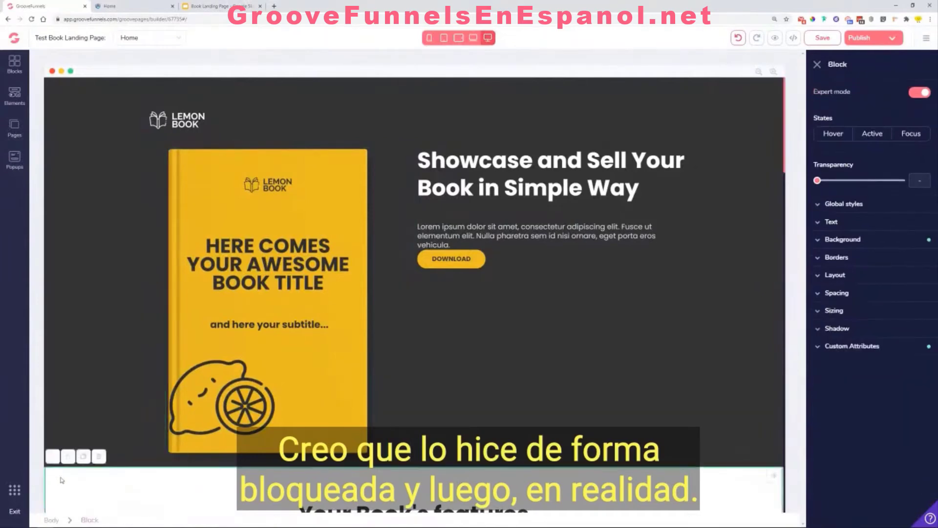
{"action": "left_click", "coordinate": [863, 294]}
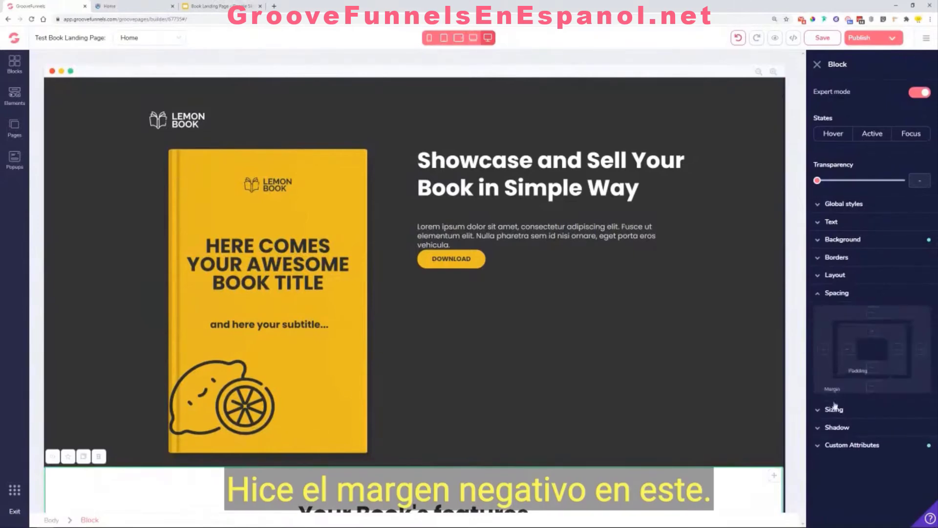
{"action": "left_click", "coordinate": [871, 315]}
{"action": "left_click", "coordinate": [820, 420]}
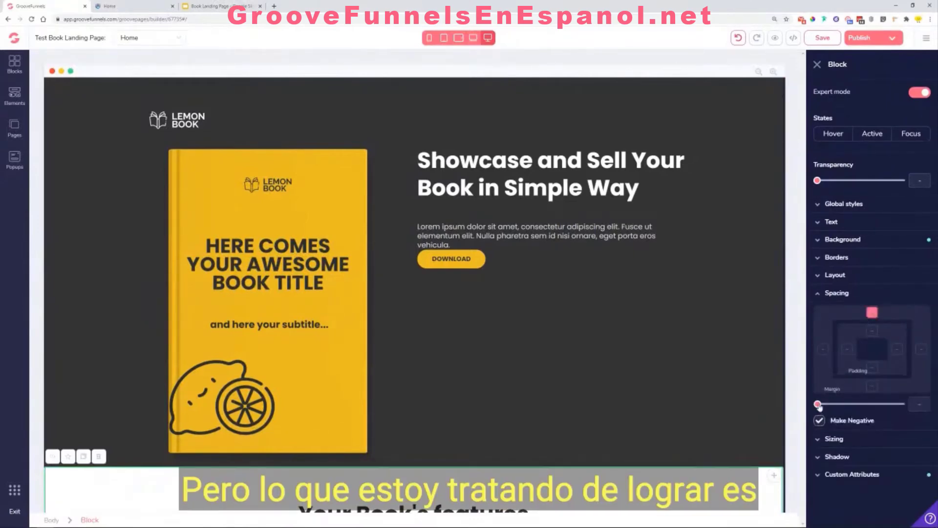
{"action": "mouse_move", "coordinate": [817, 404]}
{"action": "left_mouse_down"}
{"action": "mouse_move", "coordinate": [882, 409]}
{"action": "mouse_move", "coordinate": [818, 404]}
{"action": "left_mouse_up"}
Step: Check in the reference preview how the book cover overlaps the white section below the hero, and return to the page editor
{"action": "left_click", "coordinate": [465, 361]}
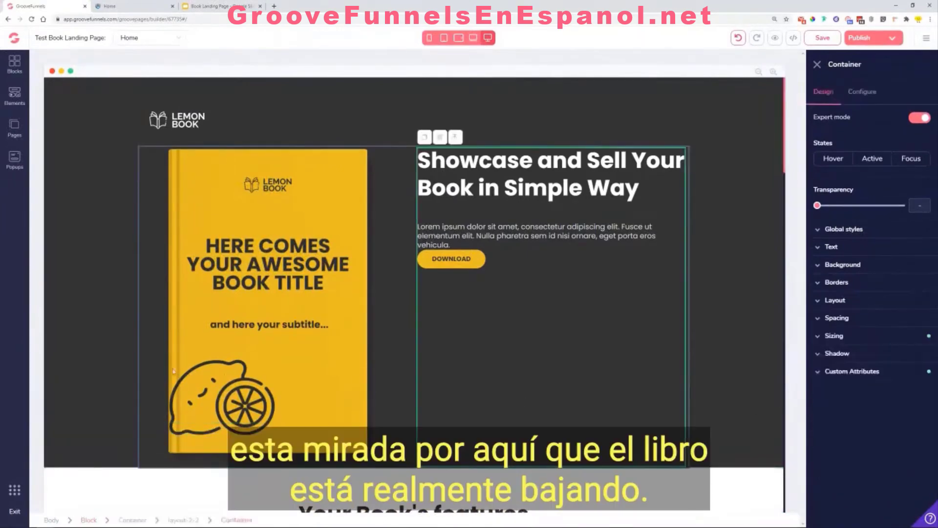
{"action": "left_click", "coordinate": [125, 350]}
{"action": "left_click", "coordinate": [129, 6]}
{"action": "scroll", "coordinate": [255, 239], "scroll_direction": "up", "scroll_amount": 10}
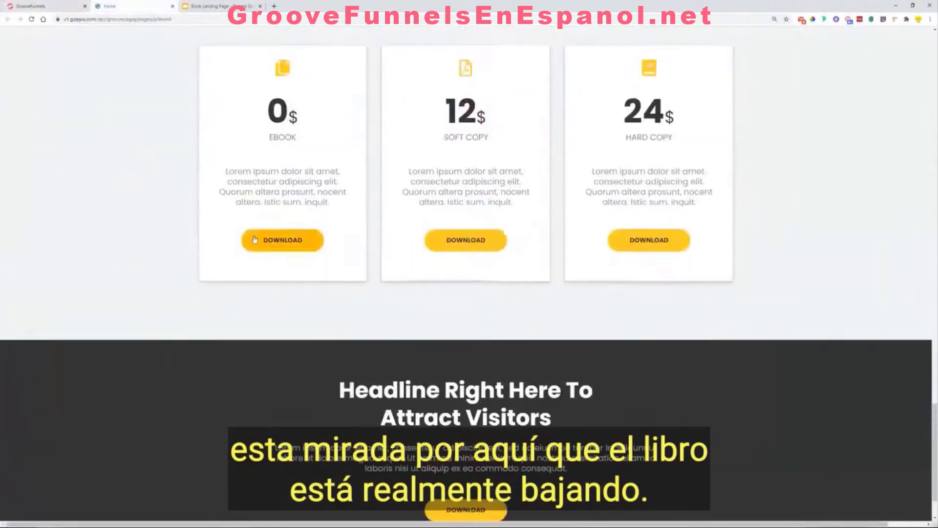
{"action": "scroll", "coordinate": [246, 237], "scroll_direction": "up", "scroll_amount": 20}
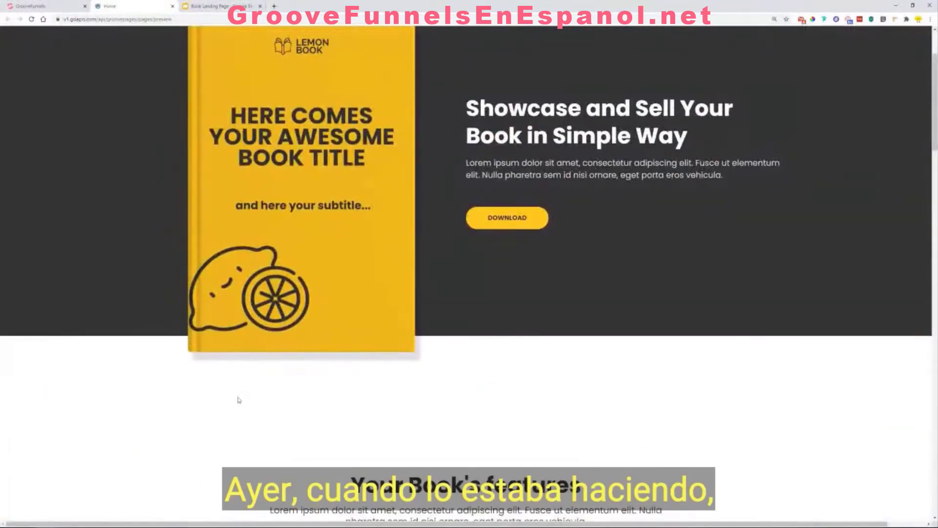
{"action": "left_click", "coordinate": [44, 6]}
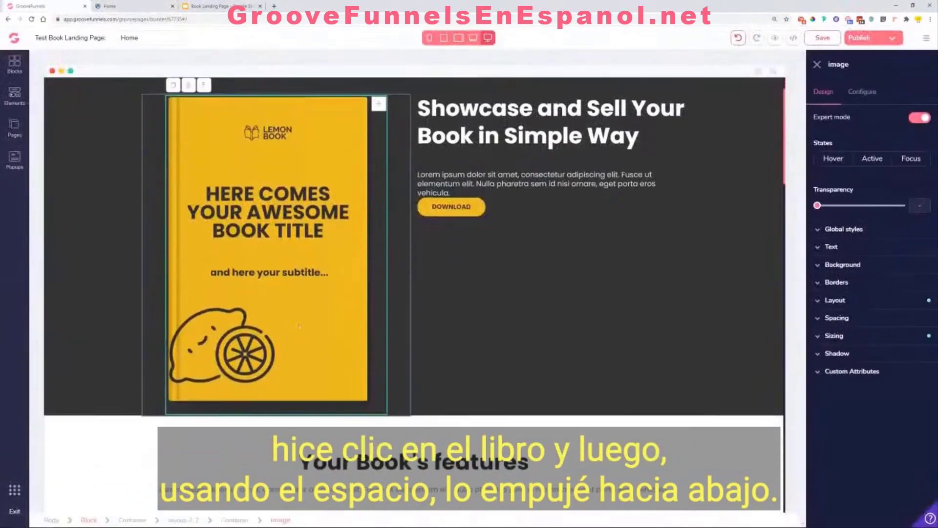
Step: Try to shift the book cover image below the hero using a negative bottom margin, top margin and top padding
{"action": "scroll", "coordinate": [503, 348], "scroll_direction": "down", "scroll_amount": 2}
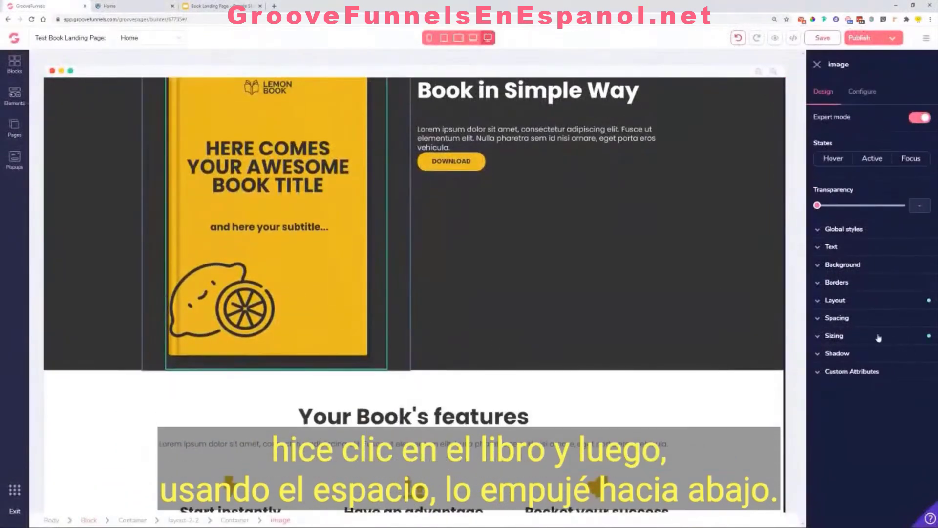
{"action": "left_click", "coordinate": [853, 301]}
{"action": "left_click", "coordinate": [853, 301]}
{"action": "left_click", "coordinate": [838, 318]}
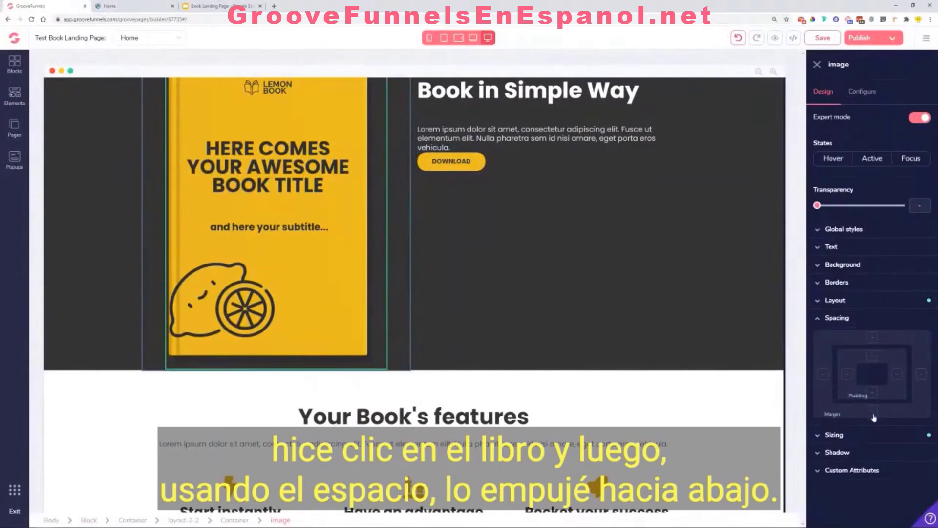
{"action": "left_click", "coordinate": [873, 412]}
{"action": "left_click", "coordinate": [820, 446]}
{"action": "mouse_move", "coordinate": [817, 429]}
{"action": "left_mouse_down"}
{"action": "mouse_move", "coordinate": [888, 439]}
{"action": "mouse_move", "coordinate": [781, 437]}
{"action": "mouse_move", "coordinate": [890, 437]}
{"action": "mouse_move", "coordinate": [798, 438]}
{"action": "mouse_move", "coordinate": [847, 433]}
{"action": "mouse_move", "coordinate": [806, 432]}
{"action": "left_mouse_up"}
{"action": "left_click", "coordinate": [873, 337]}
{"action": "left_click", "coordinate": [873, 356]}
{"action": "scroll", "coordinate": [321, 235], "scroll_direction": "up", "scroll_amount": 1}
{"action": "scroll", "coordinate": [321, 235], "scroll_direction": "up", "scroll_amount": 2}
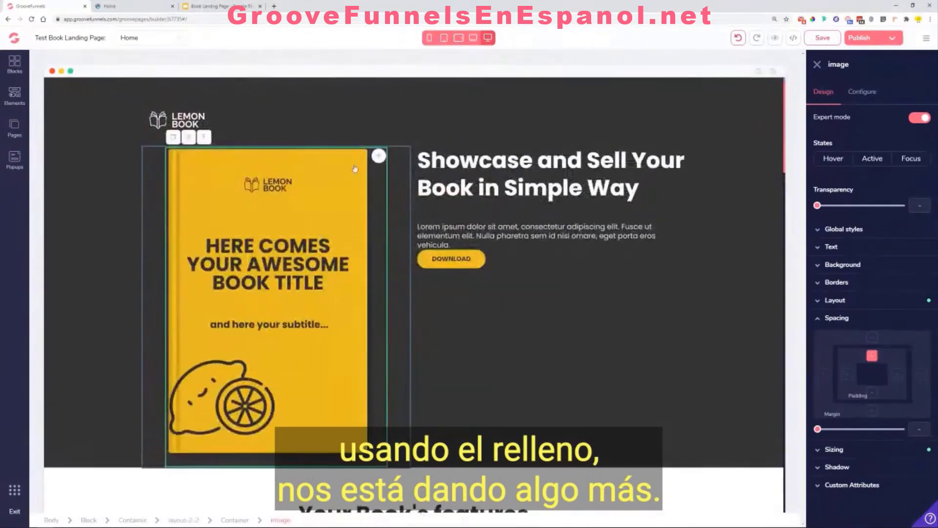
Step: Try to push down the container around the book cover using its top margin, top padding and a negative bottom margin
{"action": "left_click", "coordinate": [150, 159]}
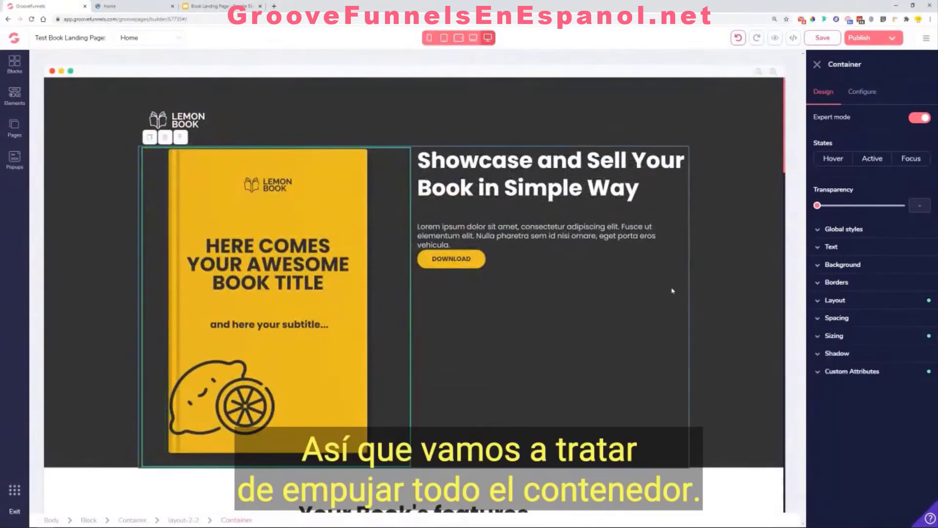
{"action": "left_click", "coordinate": [853, 319]}
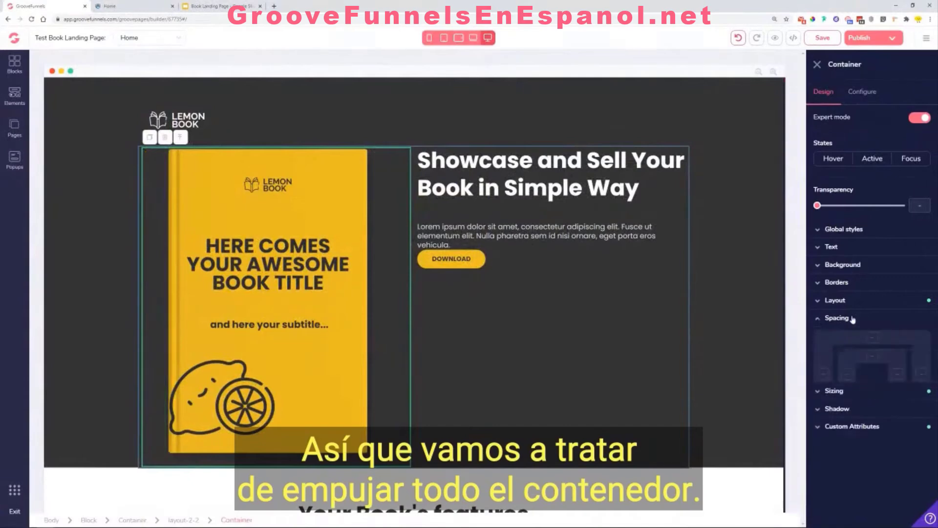
{"action": "left_click", "coordinate": [872, 338]}
{"action": "left_click_drag", "start_coordinate": [819, 430], "coordinate": [772, 438]}
{"action": "left_click", "coordinate": [875, 356]}
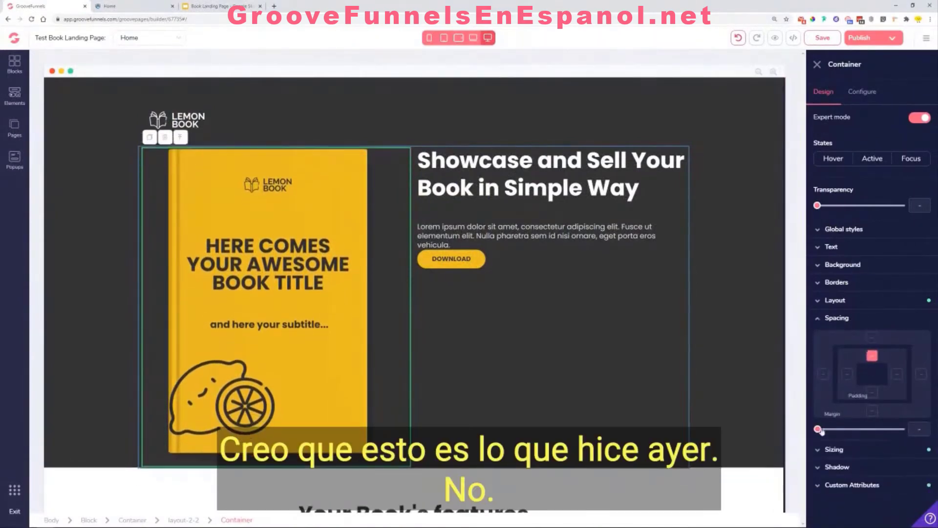
{"action": "left_click", "coordinate": [872, 410]}
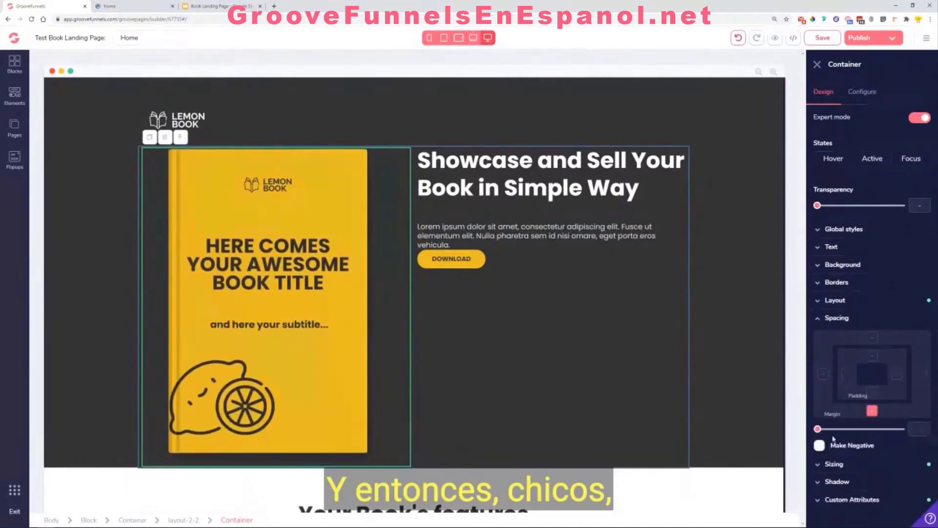
{"action": "left_click", "coordinate": [819, 445]}
{"action": "left_click_drag", "start_coordinate": [818, 429], "coordinate": [796, 439]}
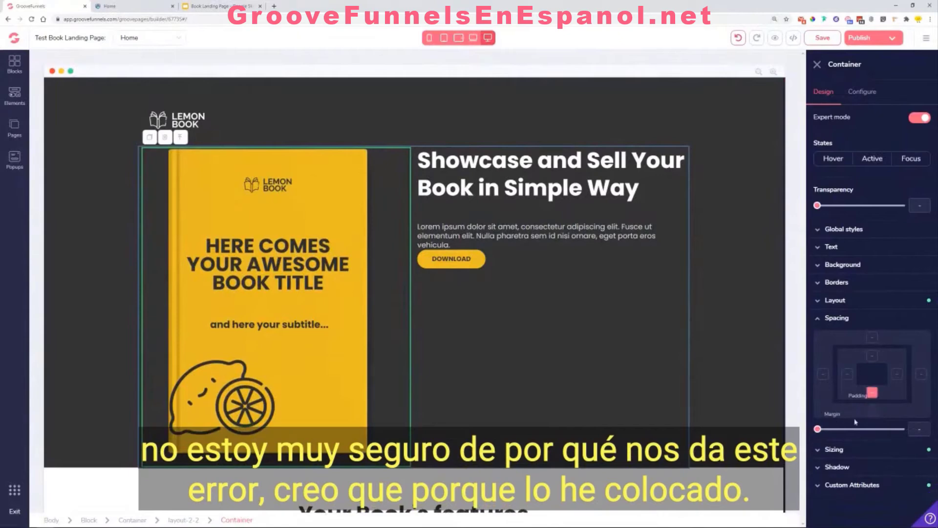
Step: Set the display of the book cover image to block
{"action": "left_click", "coordinate": [289, 420]}
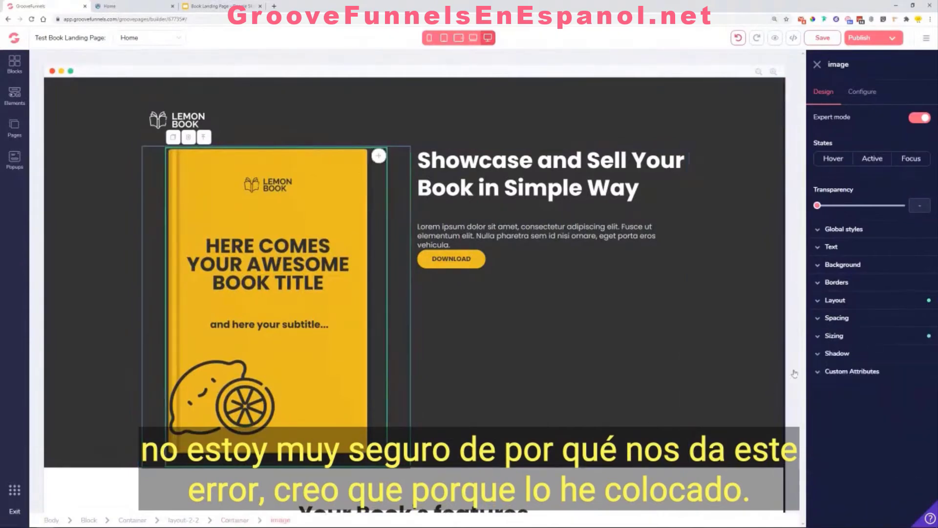
{"action": "left_click", "coordinate": [866, 296]}
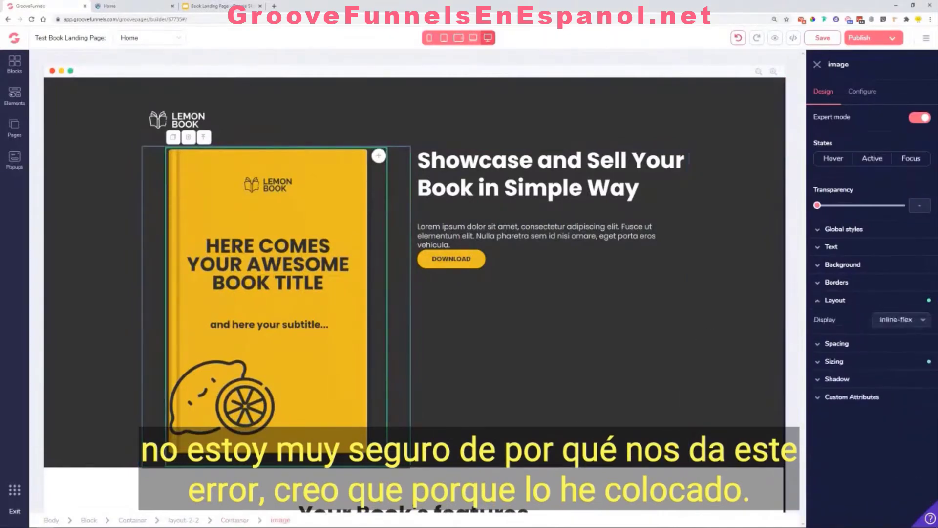
{"action": "left_click", "coordinate": [901, 320]}
{"action": "left_click", "coordinate": [895, 354]}
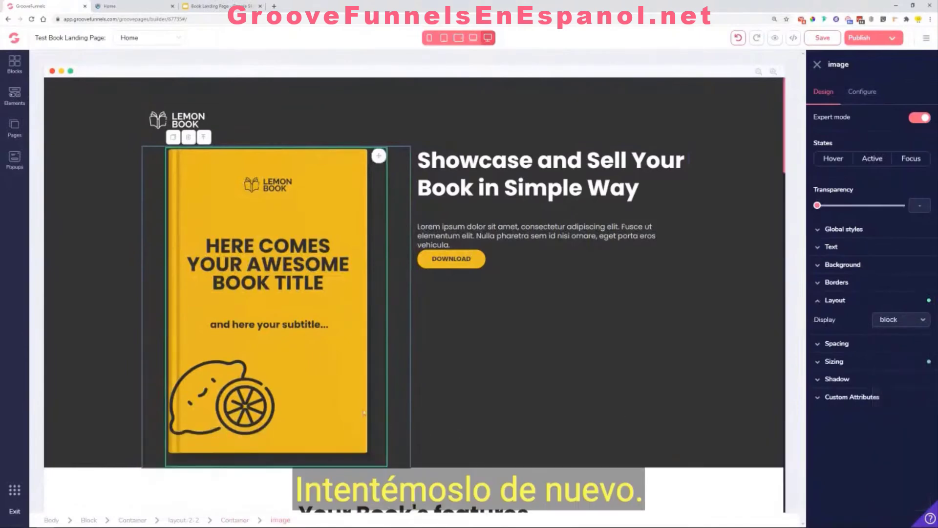
Step: Try to let the block-display book cover image overlap the section below using a negative bottom margin
{"action": "left_click", "coordinate": [838, 302]}
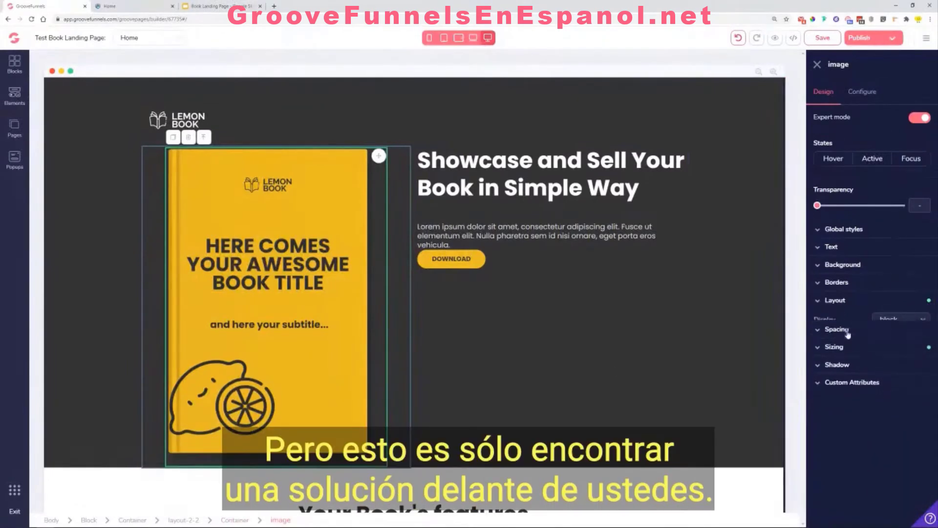
{"action": "left_click", "coordinate": [846, 318]}
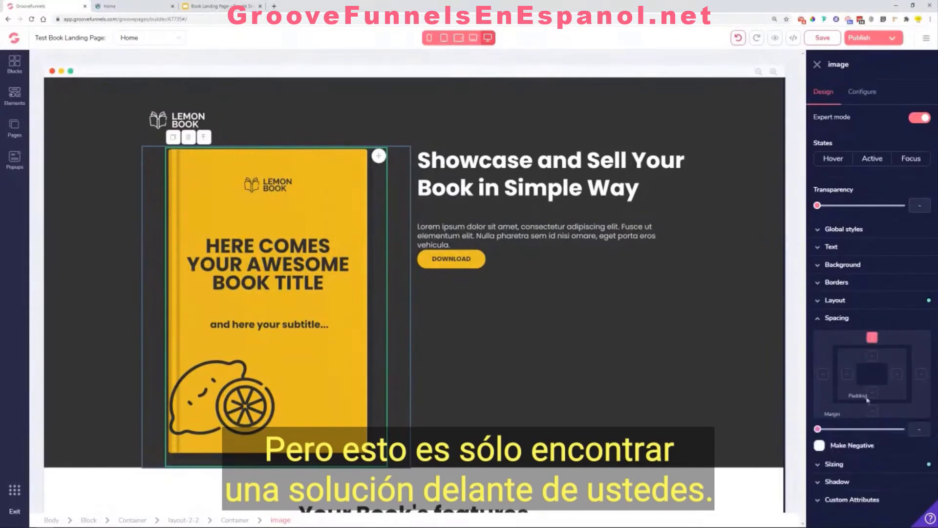
{"action": "left_click", "coordinate": [873, 411]}
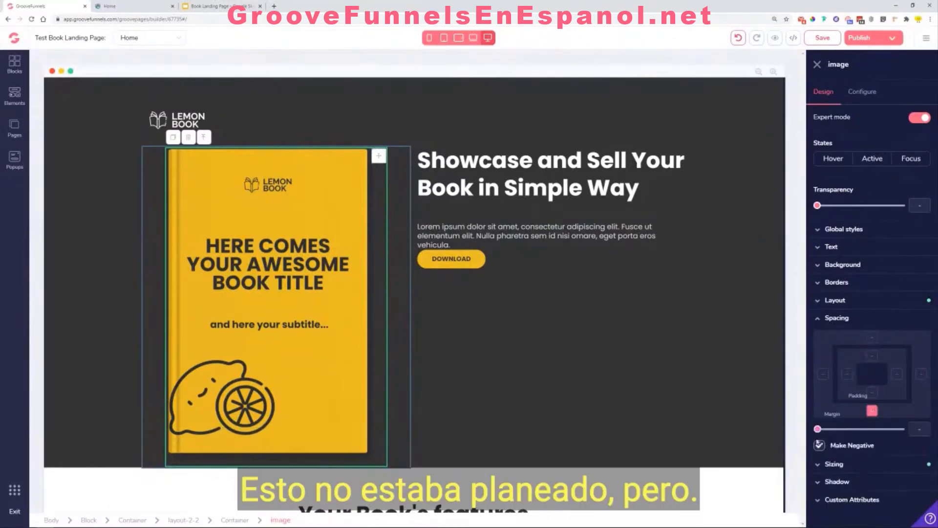
{"action": "left_click_drag", "start_coordinate": [820, 433], "coordinate": [776, 438]}
{"action": "scroll", "coordinate": [670, 346], "scroll_direction": "down", "scroll_amount": 5}
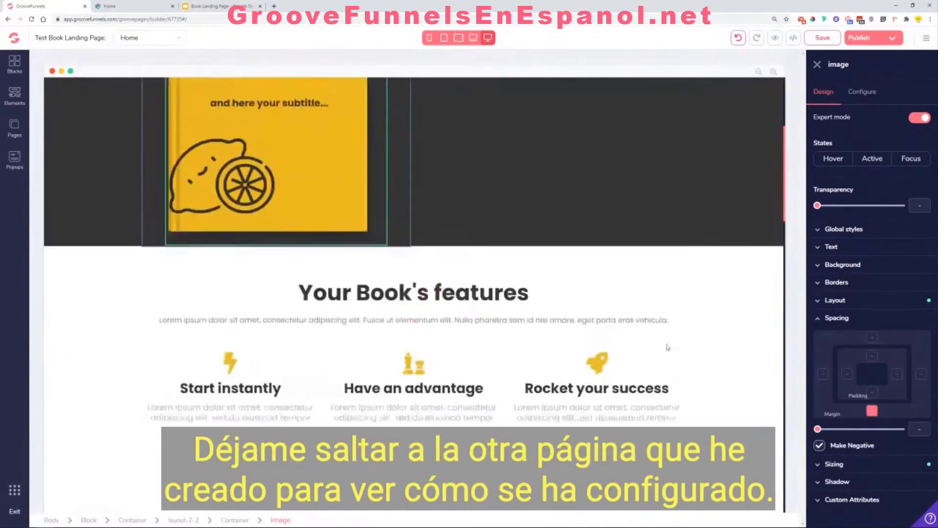
{"action": "scroll", "coordinate": [668, 348], "scroll_direction": "up", "scroll_amount": 5}
{"action": "scroll", "coordinate": [667, 348], "scroll_direction": "down", "scroll_amount": 3}
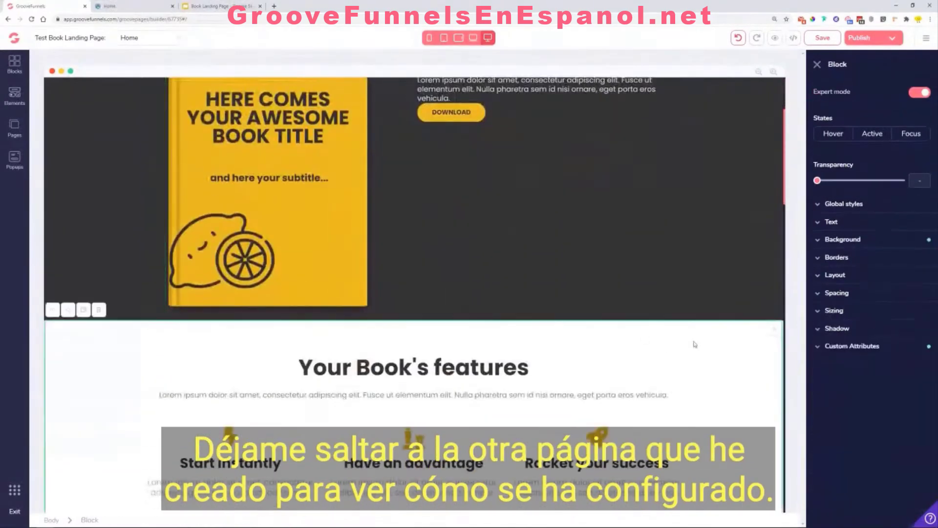
Step: Save the page, leave it for the sites overview, and open the finished book site "My new site" in the editor
{"action": "left_click", "coordinate": [695, 345]}
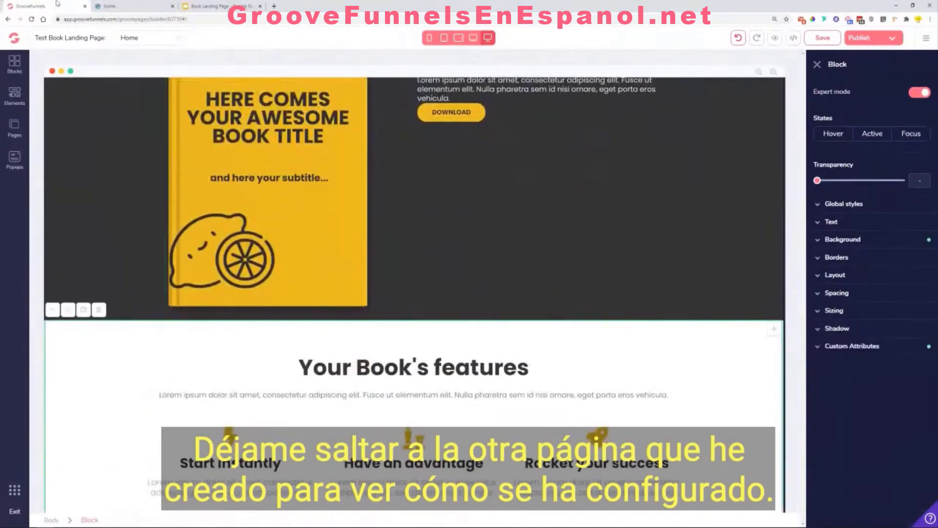
{"action": "left_click", "coordinate": [810, 41]}
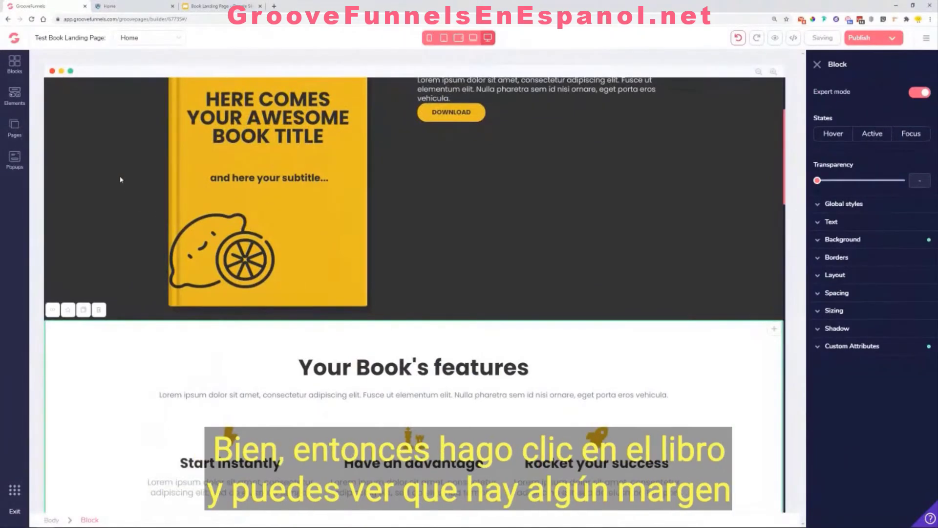
{"action": "left_click", "coordinate": [8, 19]}
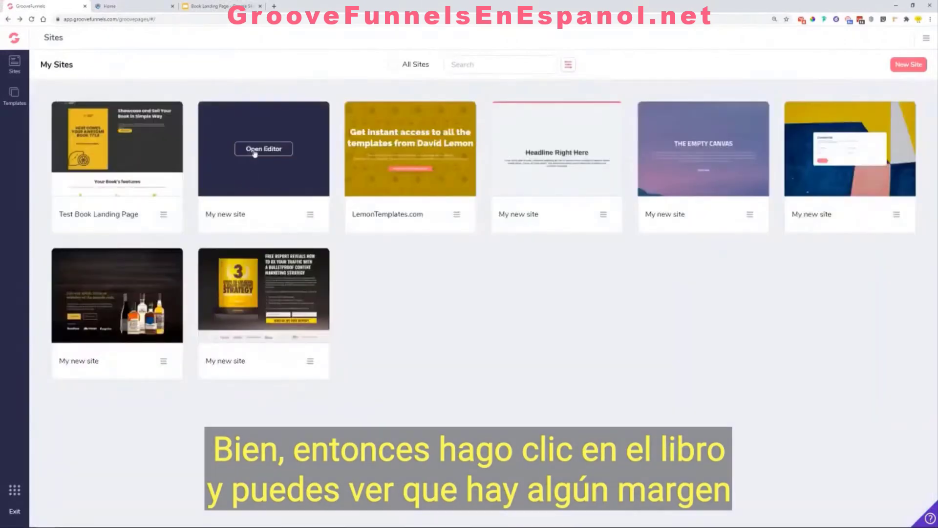
{"action": "left_click", "coordinate": [255, 153]}
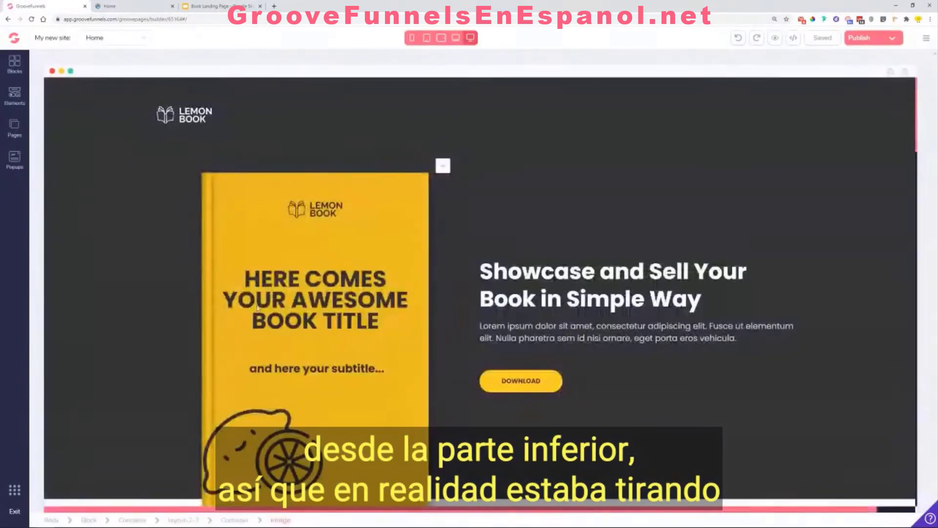
Step: Examine the book cover image's spacing in the finished site, especially its bottom margin, and reopen Test Book Landing Page in the editor
{"action": "left_click", "coordinate": [257, 307]}
{"action": "scroll", "coordinate": [259, 303], "scroll_direction": "down", "scroll_amount": 3}
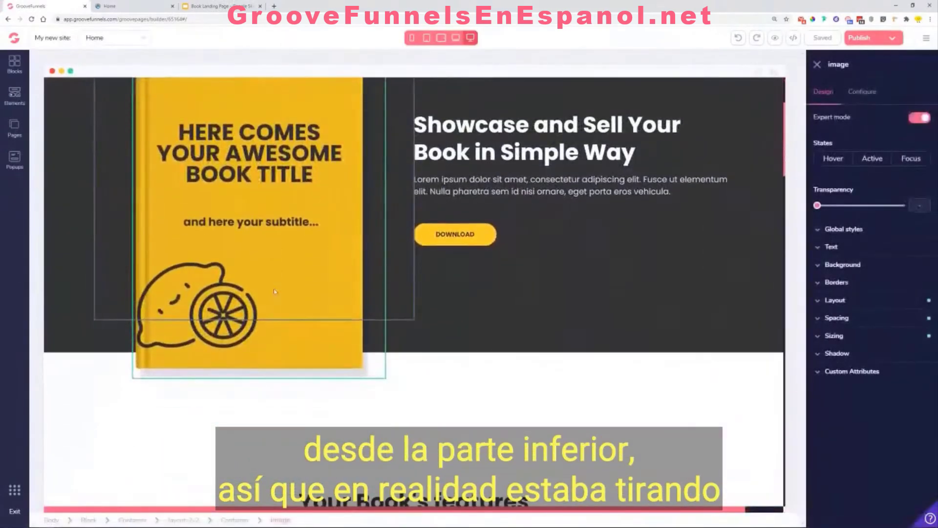
{"action": "left_click", "coordinate": [873, 316]}
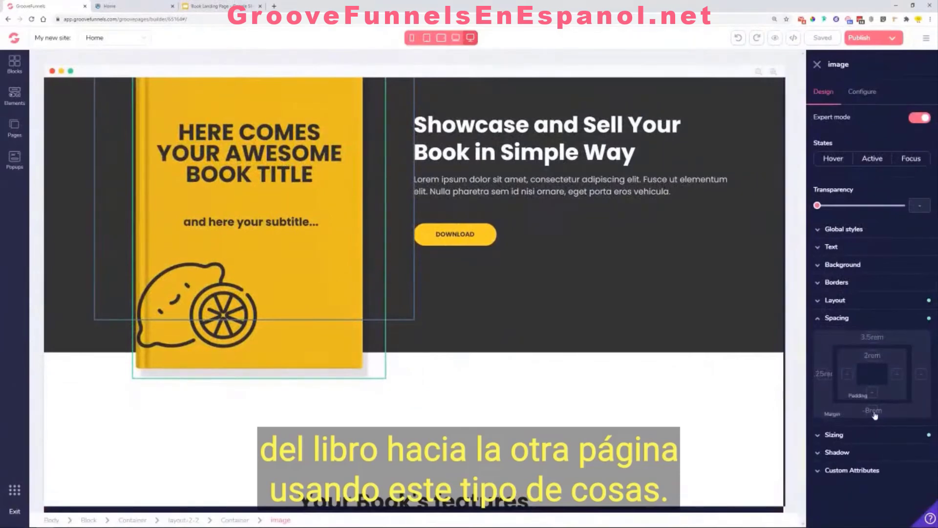
{"action": "left_click", "coordinate": [873, 411]}
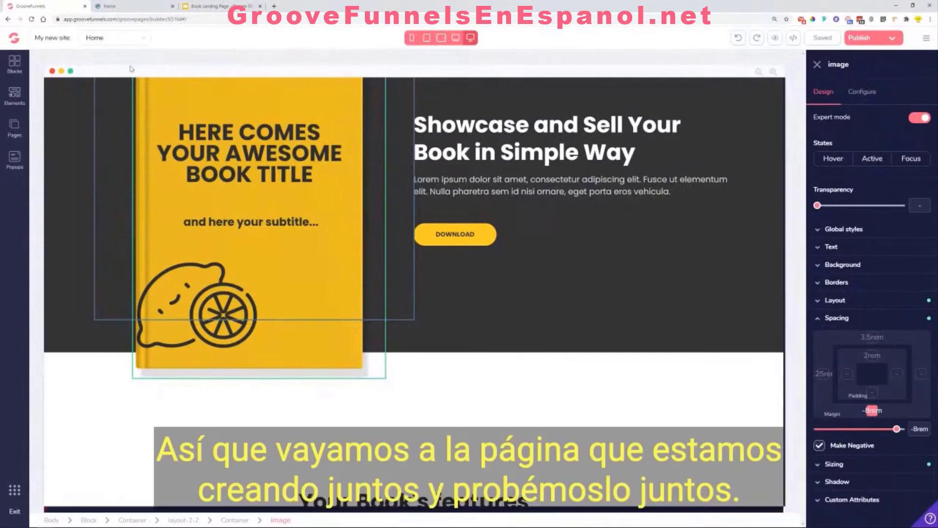
{"action": "left_click", "coordinate": [7, 19]}
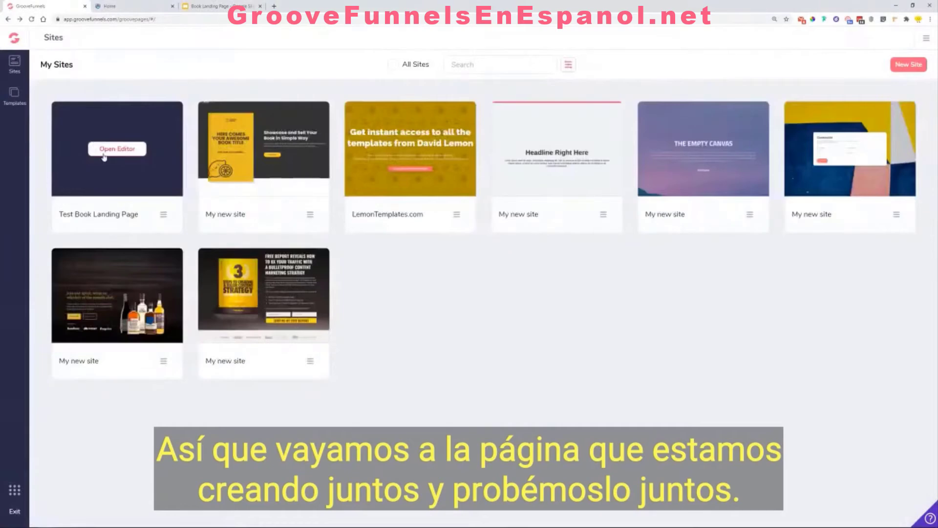
{"action": "left_click", "coordinate": [104, 156]}
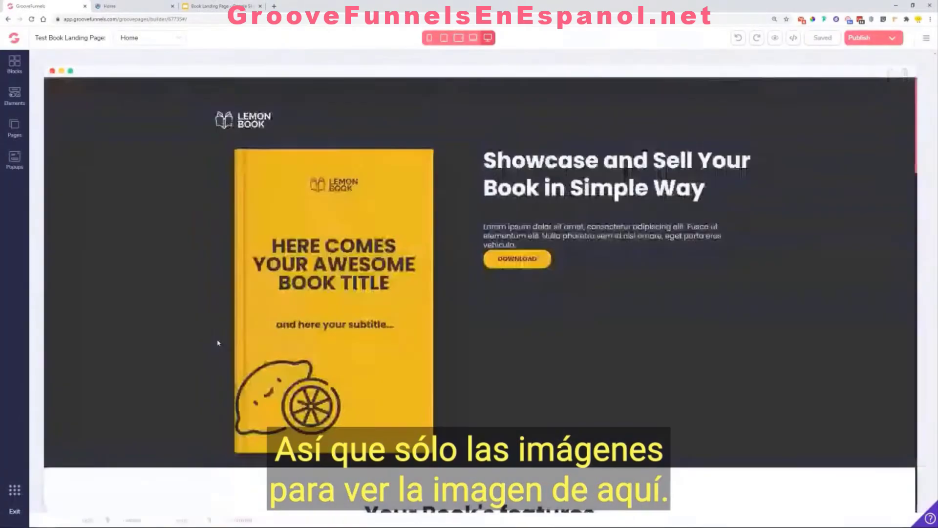
Step: Try again to apply a negative bottom margin to the book cover image in the reopened page
{"action": "left_click", "coordinate": [290, 363]}
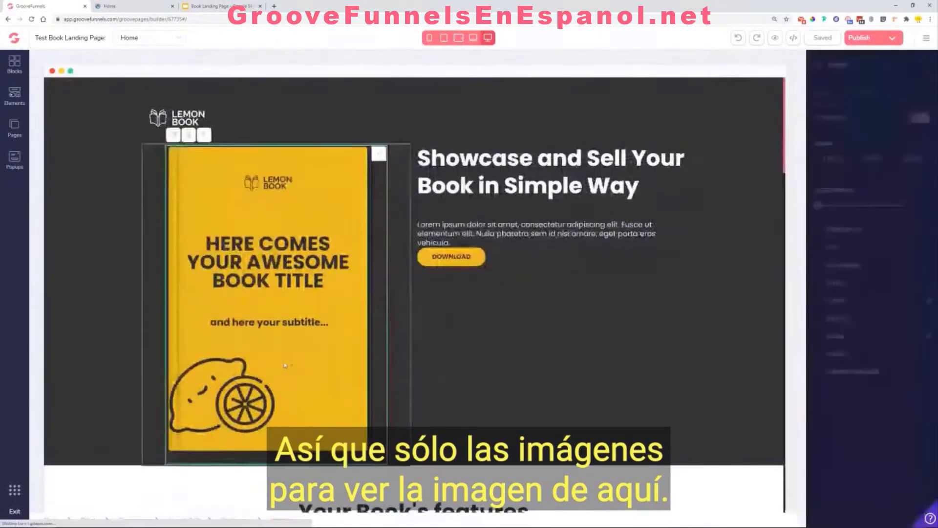
{"action": "scroll", "coordinate": [290, 362], "scroll_direction": "down", "scroll_amount": 5}
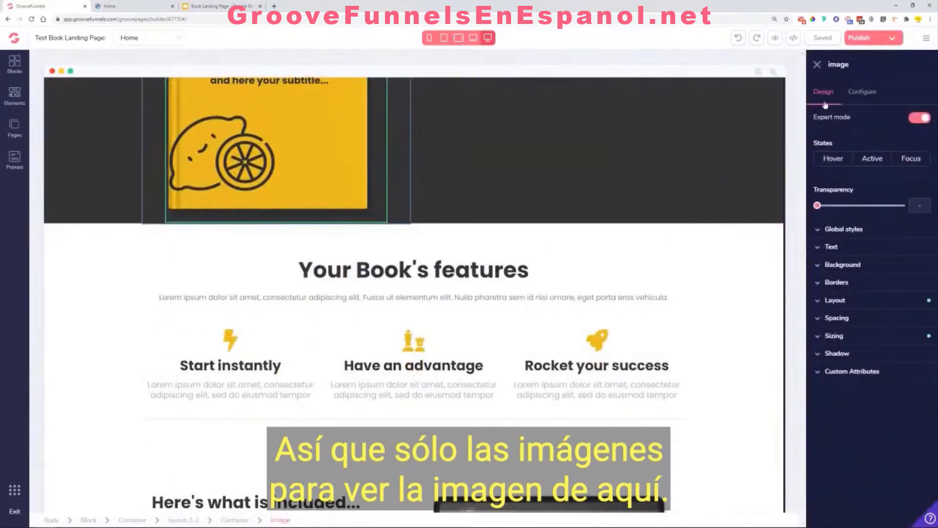
{"action": "left_click_drag", "start_coordinate": [856, 70], "coordinate": [827, 68]}
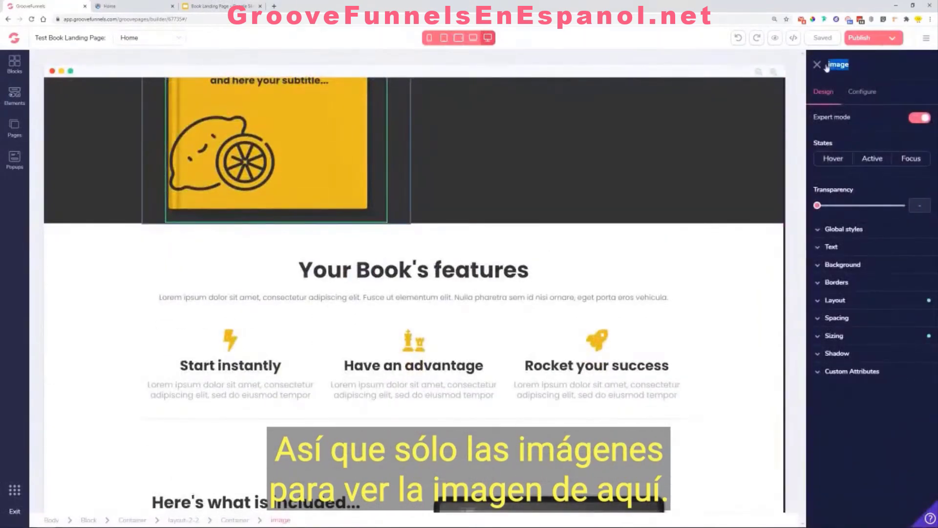
{"action": "left_click", "coordinate": [850, 323]}
{"action": "left_click", "coordinate": [872, 414]}
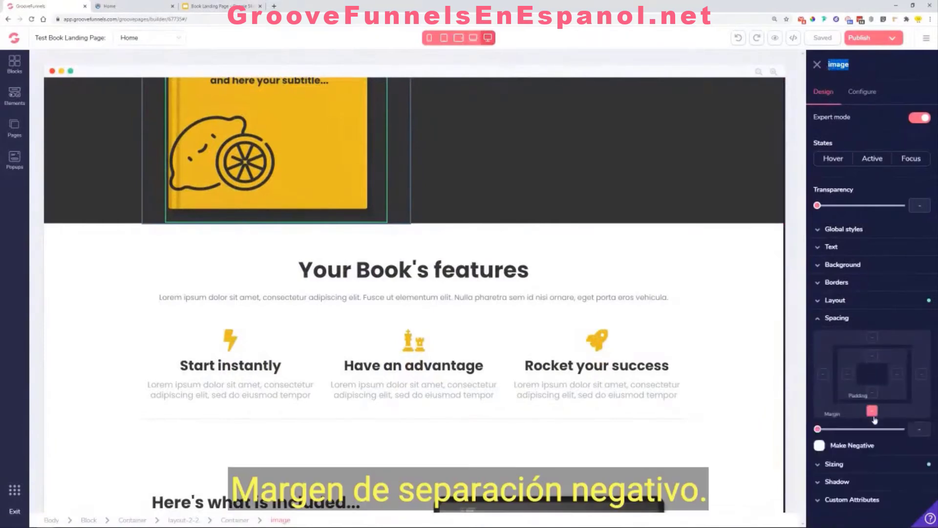
{"action": "left_click", "coordinate": [819, 445]}
{"action": "mouse_move", "coordinate": [818, 429]}
{"action": "left_mouse_down"}
{"action": "mouse_move", "coordinate": [888, 429]}
{"action": "mouse_move", "coordinate": [815, 439]}
{"action": "left_mouse_up"}
{"action": "left_click", "coordinate": [820, 445]}
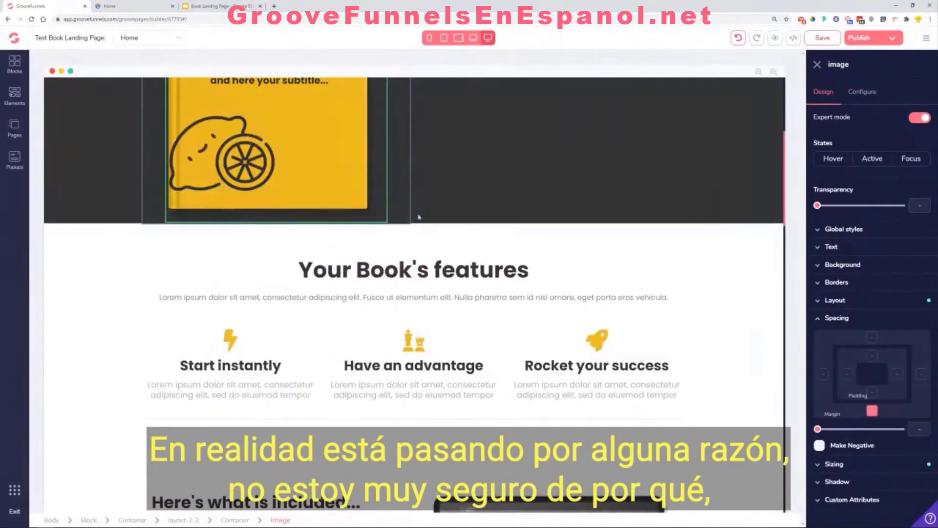
{"action": "scroll", "coordinate": [421, 245], "scroll_direction": "up", "scroll_amount": 3}
{"action": "scroll", "coordinate": [419, 281], "scroll_direction": "up", "scroll_amount": 1}
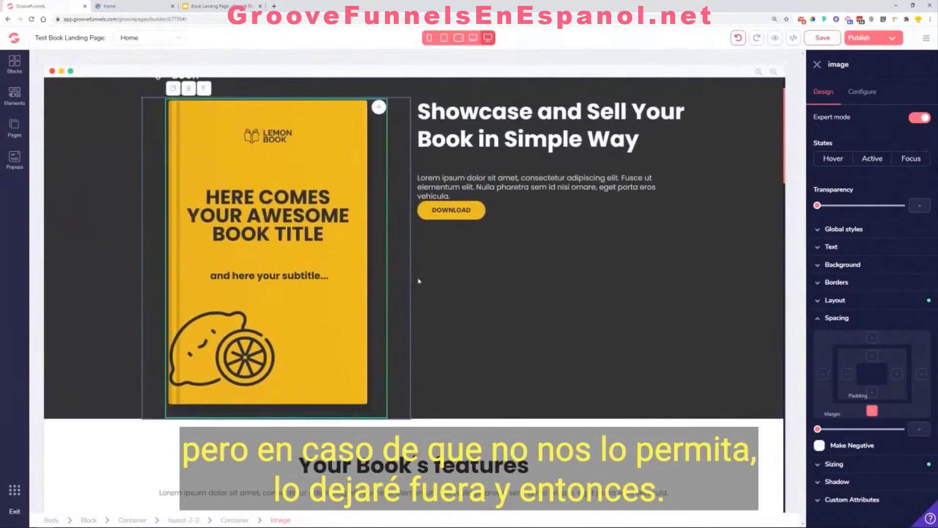
Step: Reset the book cover image's display to the default option and try a negative bottom margin with it
{"action": "left_click", "coordinate": [836, 300]}
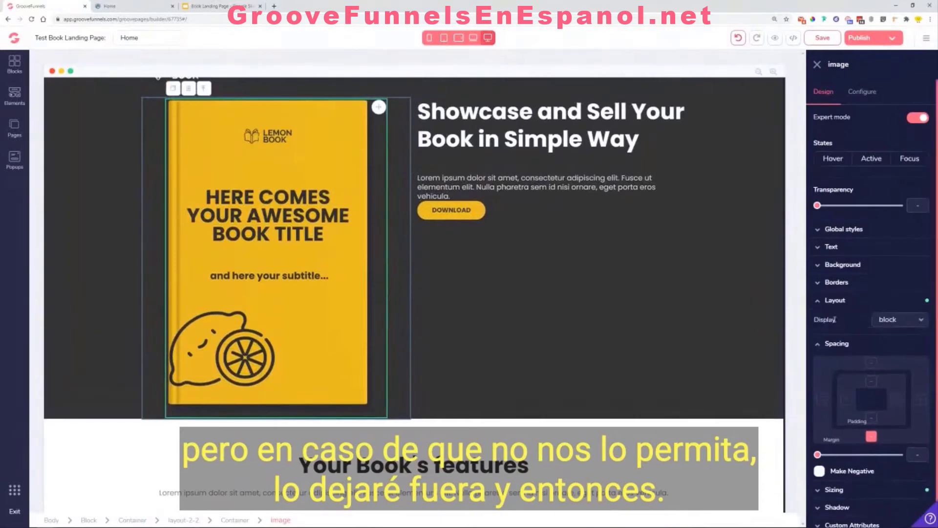
{"action": "left_click", "coordinate": [889, 323]}
{"action": "left_click", "coordinate": [897, 337]}
{"action": "left_click", "coordinate": [821, 472]}
{"action": "left_click_drag", "start_coordinate": [819, 455], "coordinate": [798, 461]}
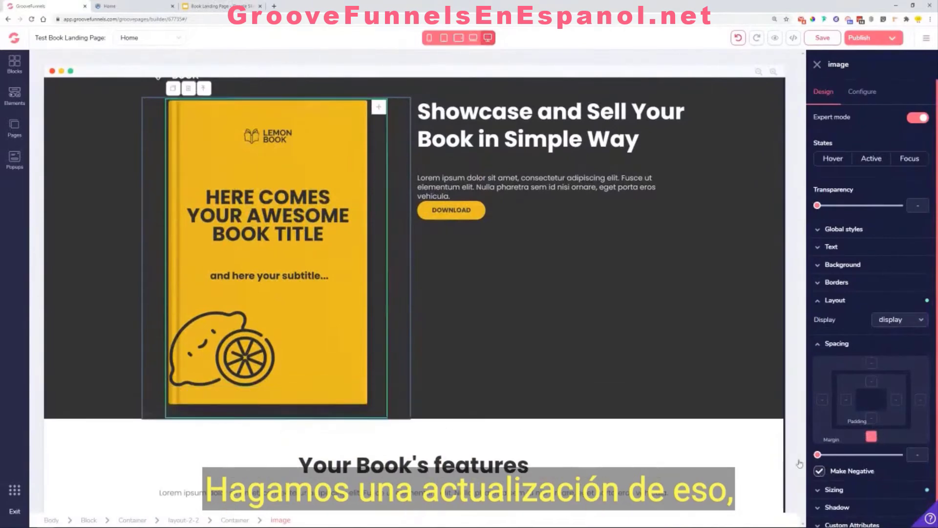
Step: Set the book cover image's display to flex and try the negative bottom margin once more
{"action": "left_click", "coordinate": [918, 320]}
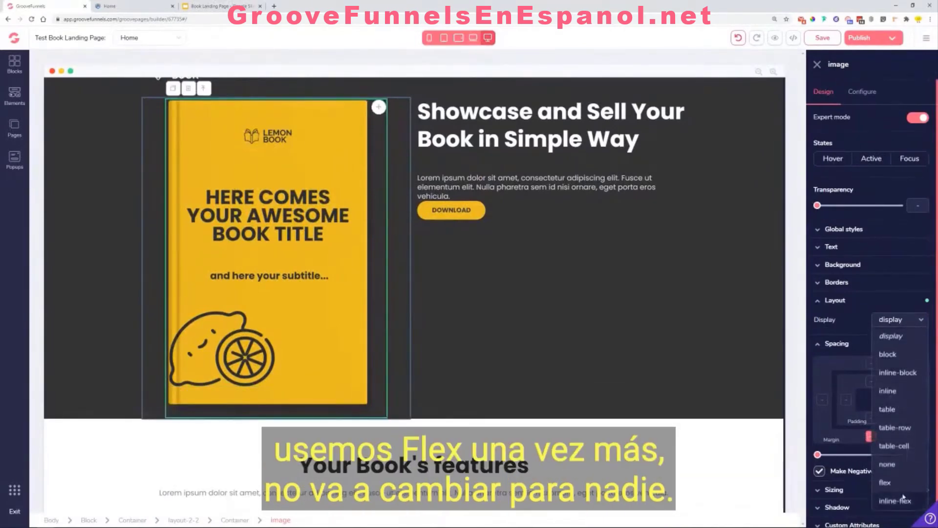
{"action": "left_click", "coordinate": [888, 484]}
{"action": "left_click_drag", "start_coordinate": [818, 454], "coordinate": [387, 389]}
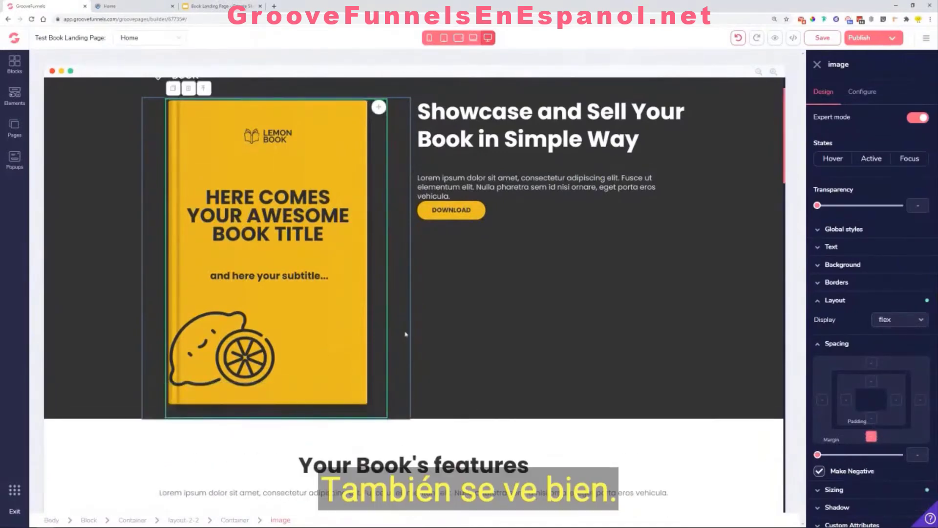
Step: Compare the hero with the reference preview, checking the book cover overlap and the text position, and return to the page editor
{"action": "left_click", "coordinate": [432, 286]}
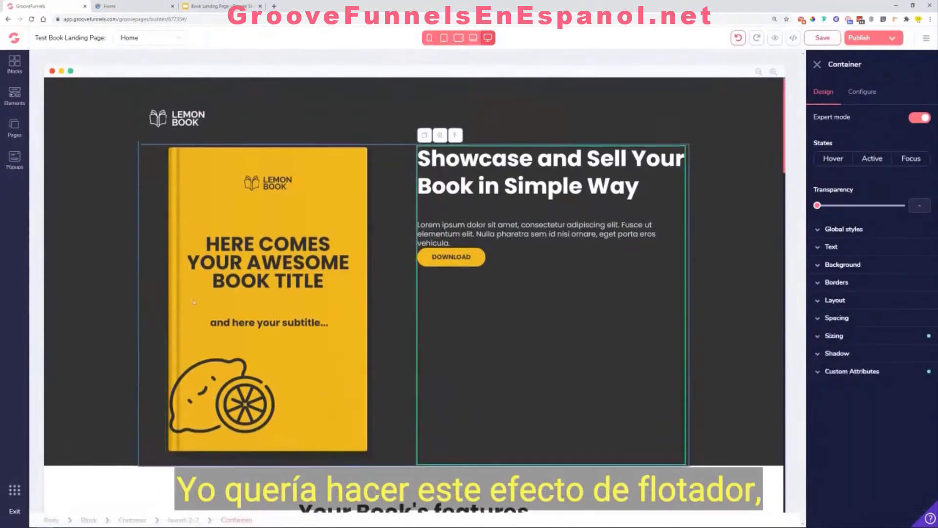
{"action": "left_click", "coordinate": [141, 5]}
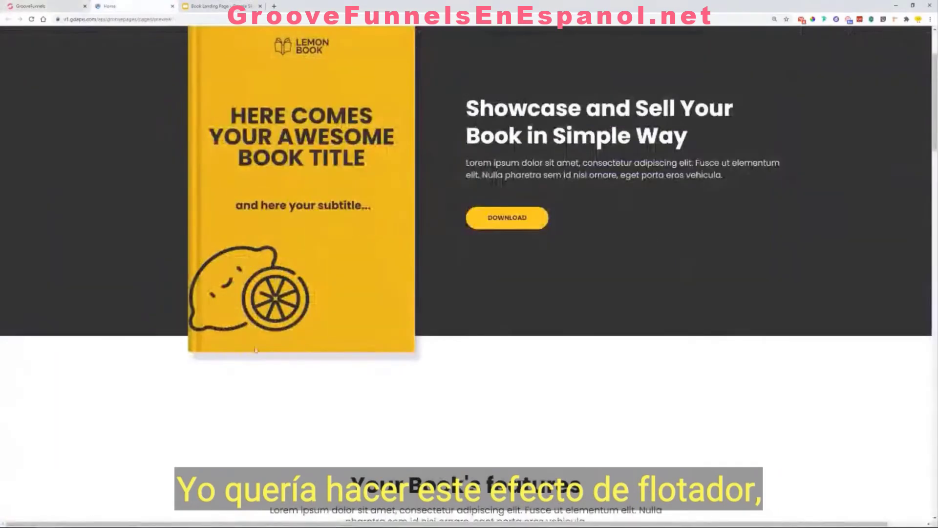
{"action": "scroll", "coordinate": [255, 349], "scroll_direction": "up", "scroll_amount": 2}
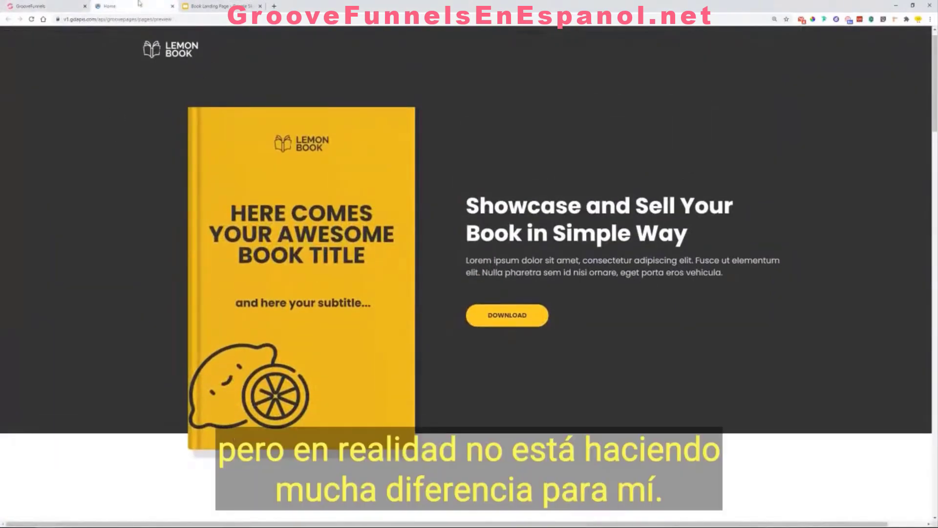
{"action": "left_click", "coordinate": [44, 6]}
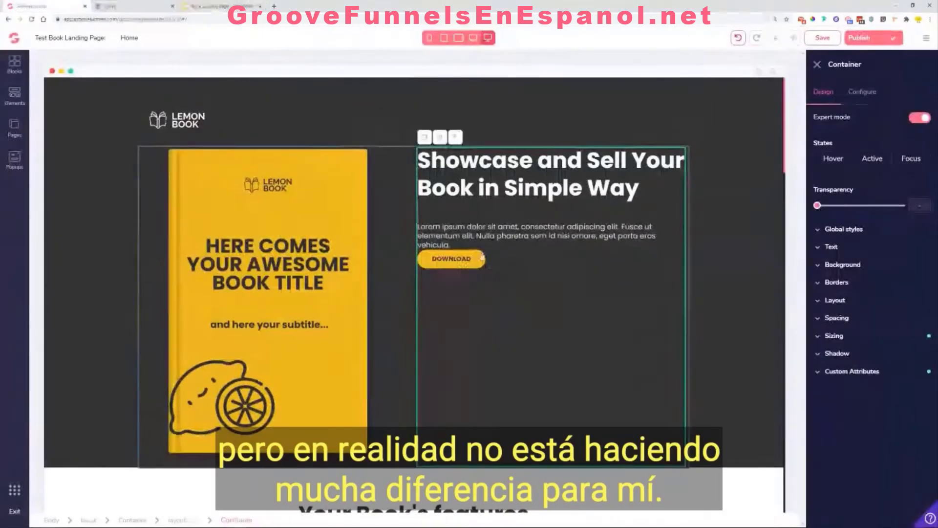
Step: Set a 16rem top margin on the inner container holding the hero headline, paragraph and DOWNLOAD button
{"action": "left_click", "coordinate": [473, 170]}
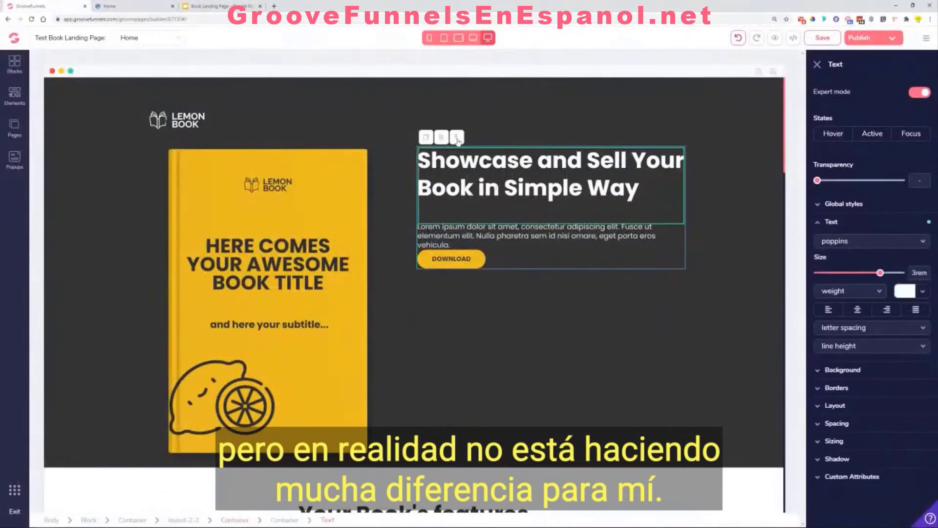
{"action": "left_click", "coordinate": [514, 258]}
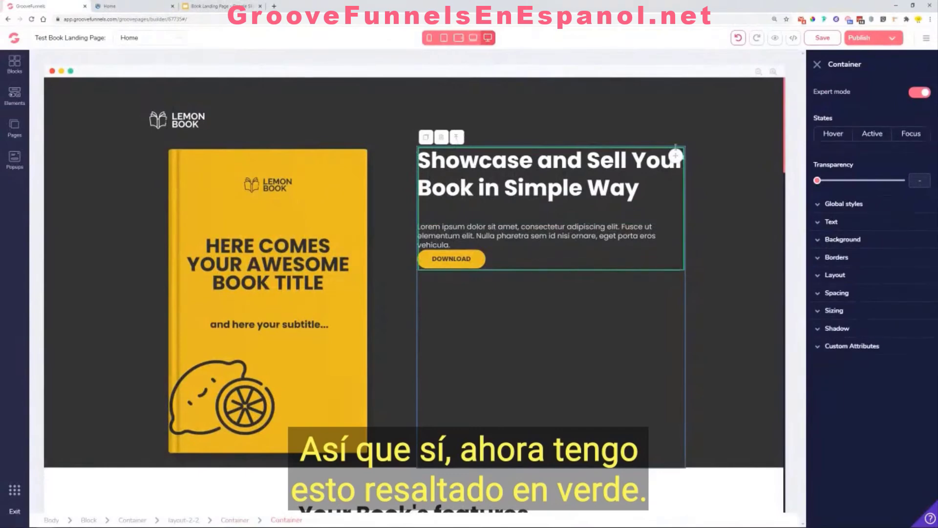
{"action": "left_click", "coordinate": [858, 294]}
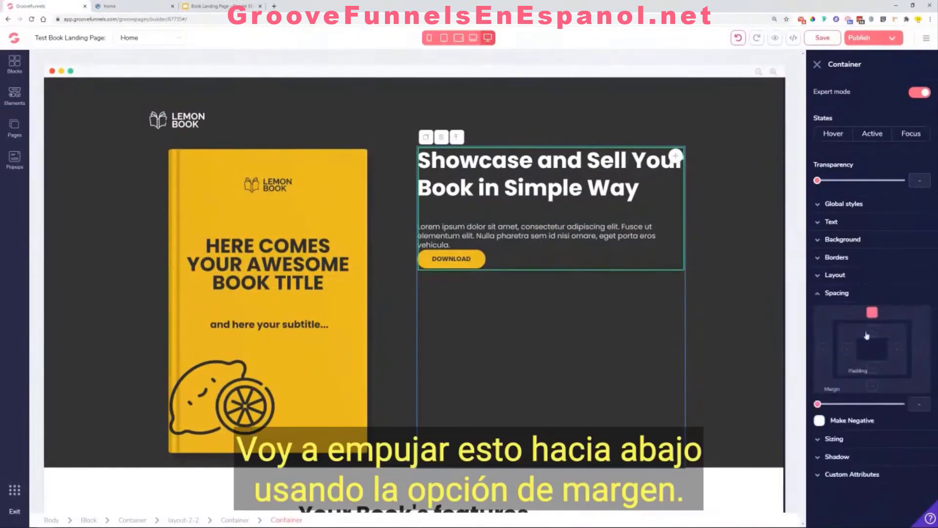
{"action": "left_click_drag", "start_coordinate": [825, 404], "coordinate": [897, 404]}
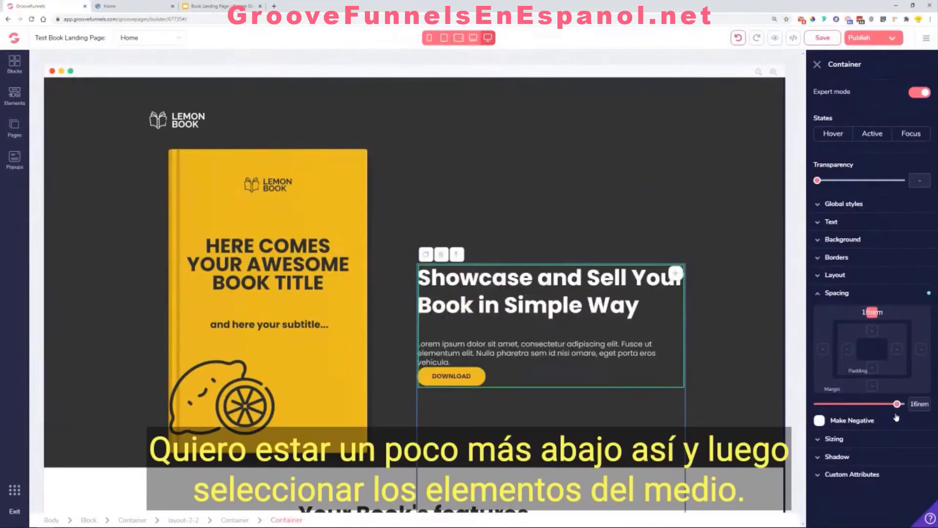
Step: Set a 2.25rem top and bottom margin on the hero paragraph between the headline and the DOWNLOAD button
{"action": "left_click", "coordinate": [537, 353]}
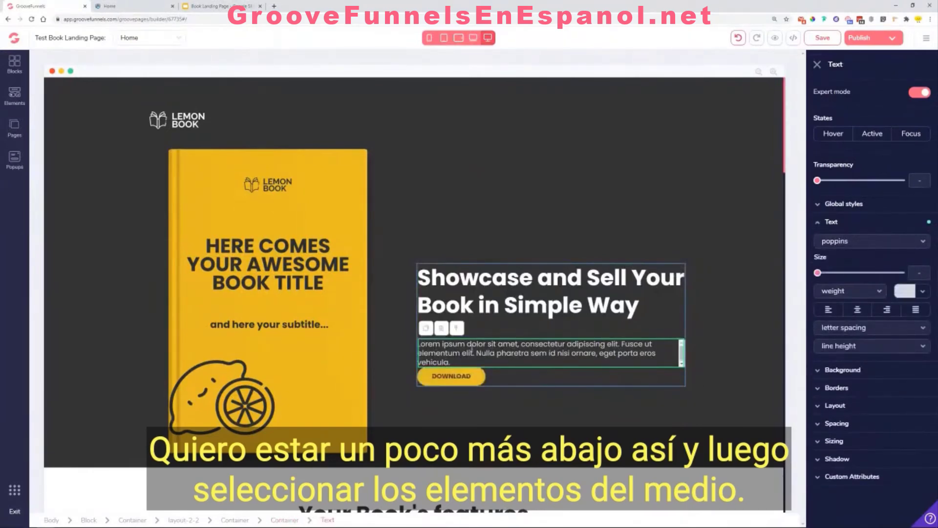
{"action": "left_click", "coordinate": [867, 426]}
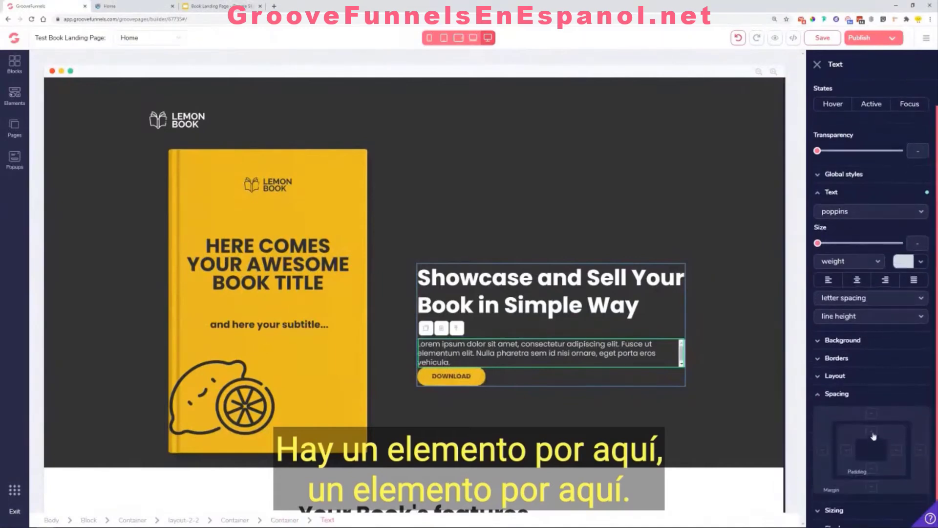
{"action": "left_click", "coordinate": [873, 414]}
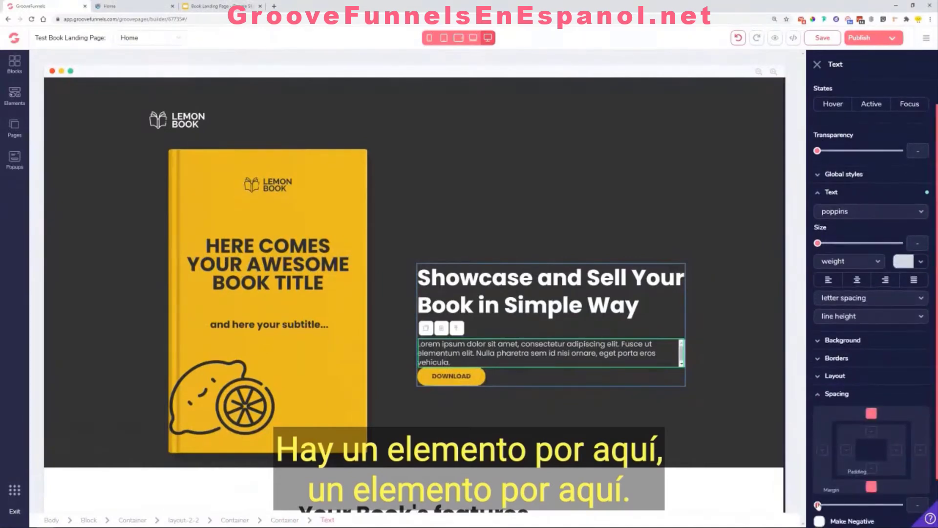
{"action": "left_click_drag", "start_coordinate": [818, 504], "coordinate": [859, 511]}
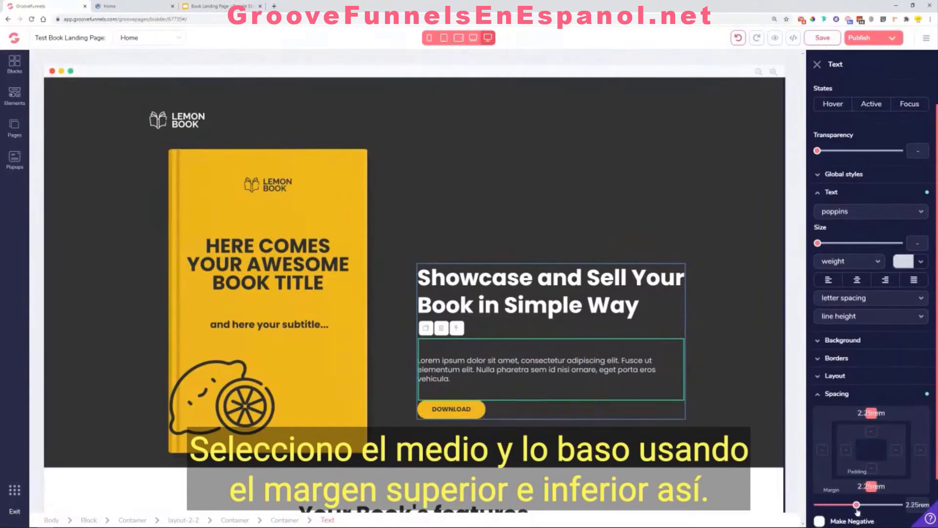
{"action": "left_click", "coordinate": [727, 394]}
Step: Reduce the hero paragraph's top margin to about 0.25rem and compare the hero with the reference preview
{"action": "left_click", "coordinate": [493, 361]}
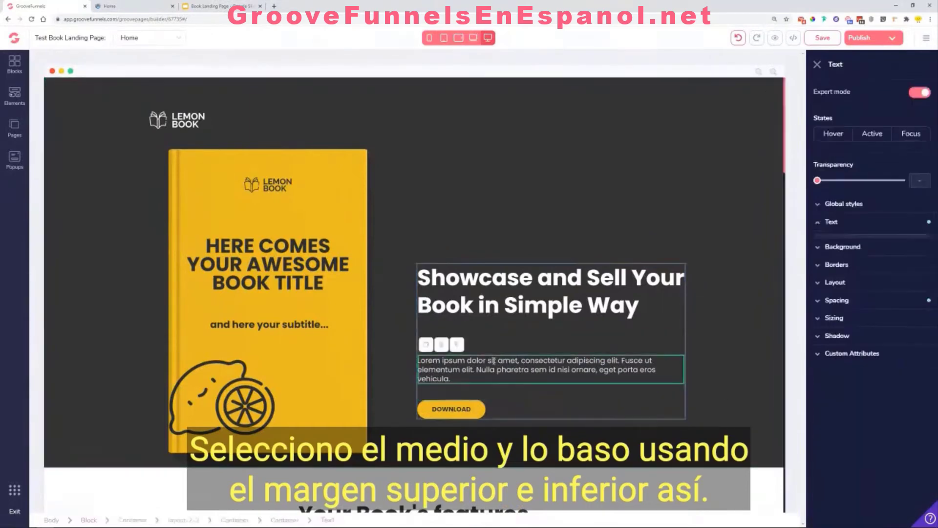
{"action": "left_click", "coordinate": [854, 426]}
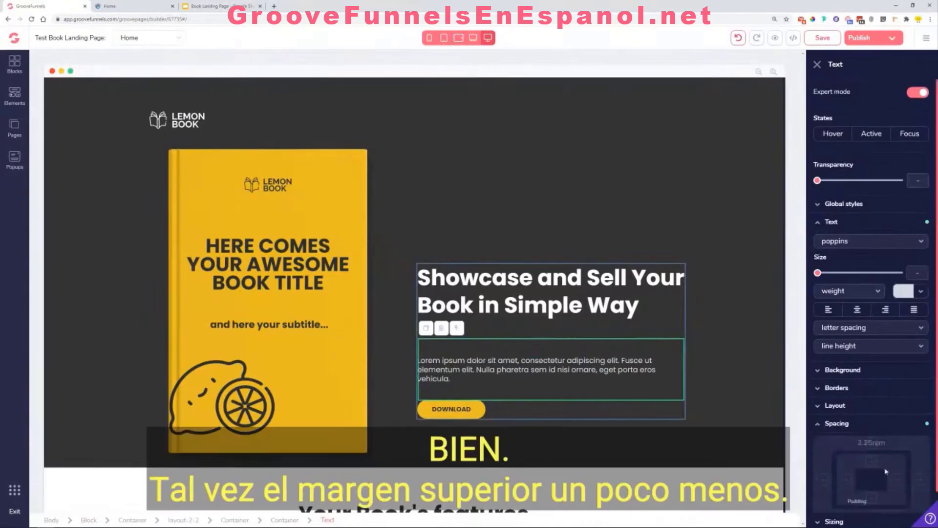
{"action": "scroll", "coordinate": [859, 504], "scroll_direction": "down", "scroll_amount": 2}
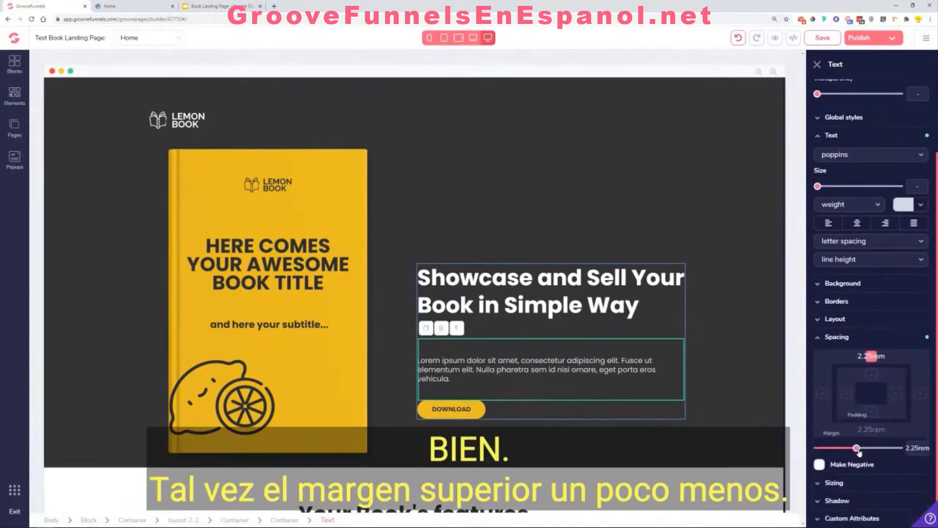
{"action": "left_click_drag", "start_coordinate": [858, 448], "coordinate": [827, 453]}
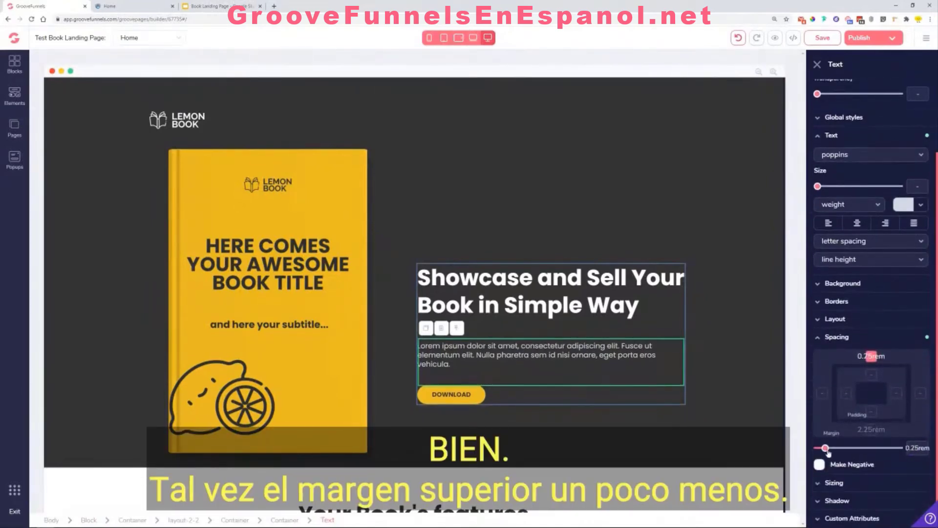
{"action": "left_click", "coordinate": [693, 415]}
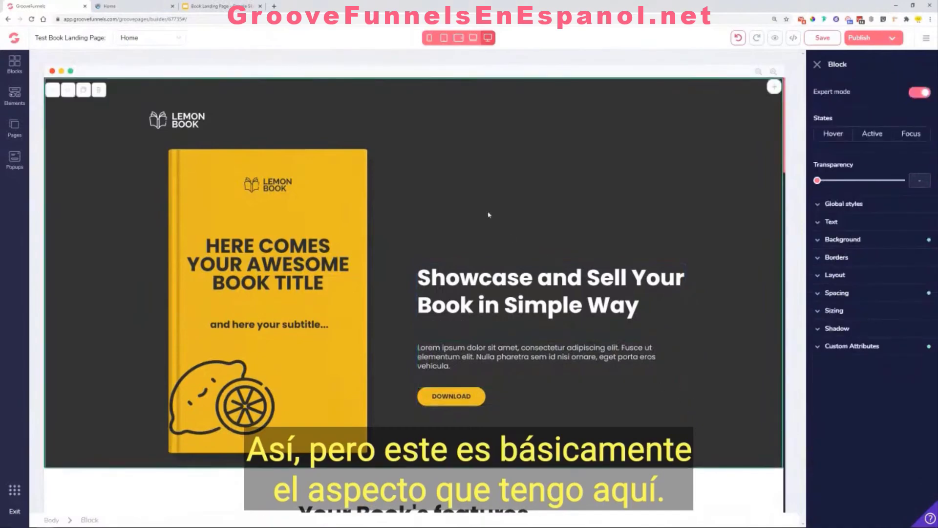
{"action": "left_click", "coordinate": [122, 6]}
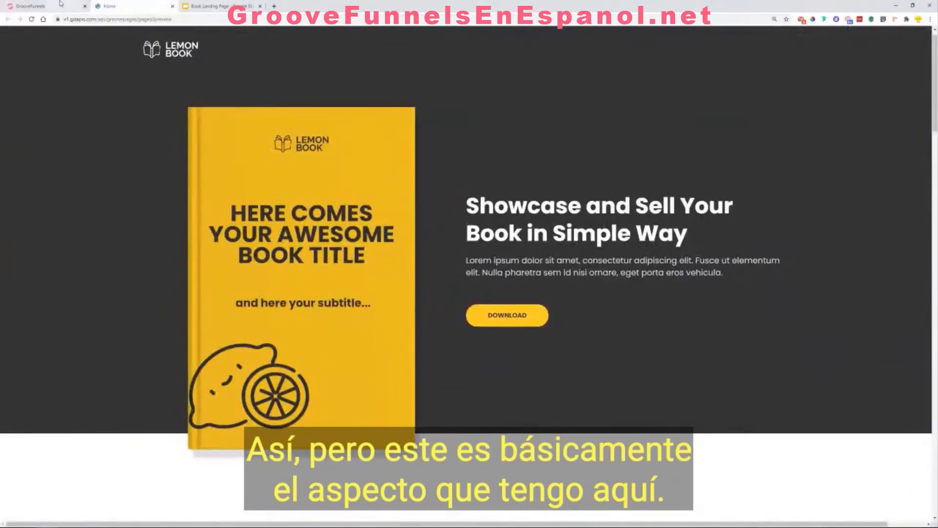
{"action": "left_click", "coordinate": [210, 6]}
Step: Set a 4.5rem top and bottom margin on the "Your Book's features" block
{"action": "scroll", "coordinate": [437, 221], "scroll_direction": "down", "scroll_amount": 6}
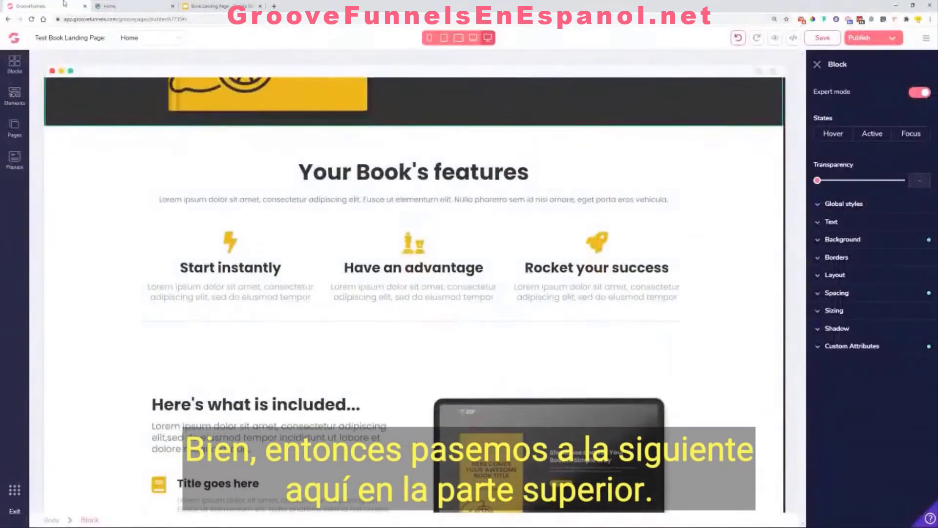
{"action": "left_click", "coordinate": [335, 145]}
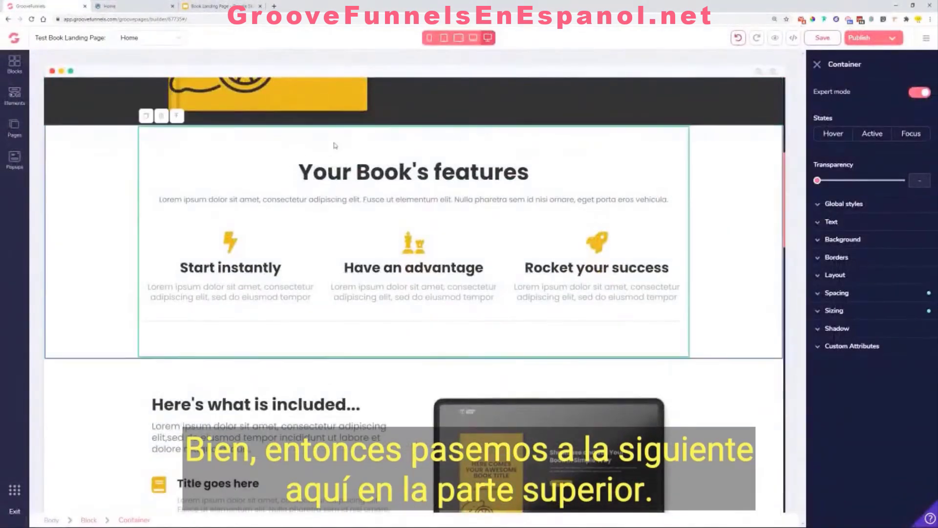
{"action": "left_click", "coordinate": [112, 178]}
{"action": "left_click", "coordinate": [868, 294]}
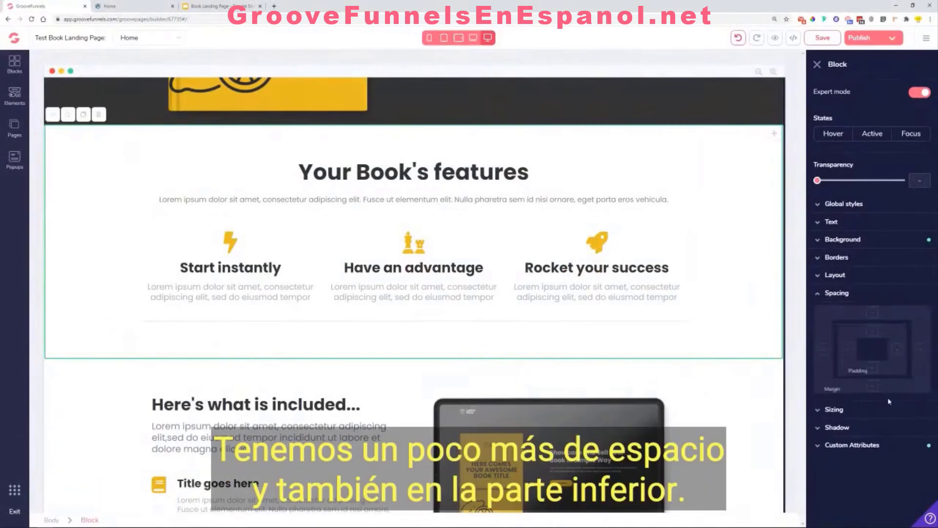
{"action": "left_click", "coordinate": [873, 386]}
{"action": "left_click", "coordinate": [872, 312]}
{"action": "left_click_drag", "start_coordinate": [818, 405], "coordinate": [877, 417]}
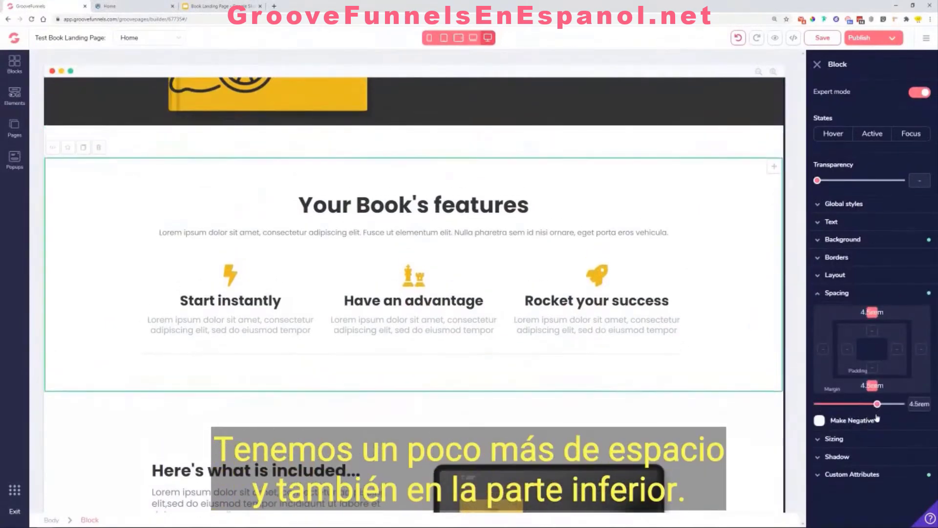
Step: Set the top margin of the divider below the three feature columns to 6rem
{"action": "left_click", "coordinate": [602, 356]}
{"action": "left_click", "coordinate": [858, 319]}
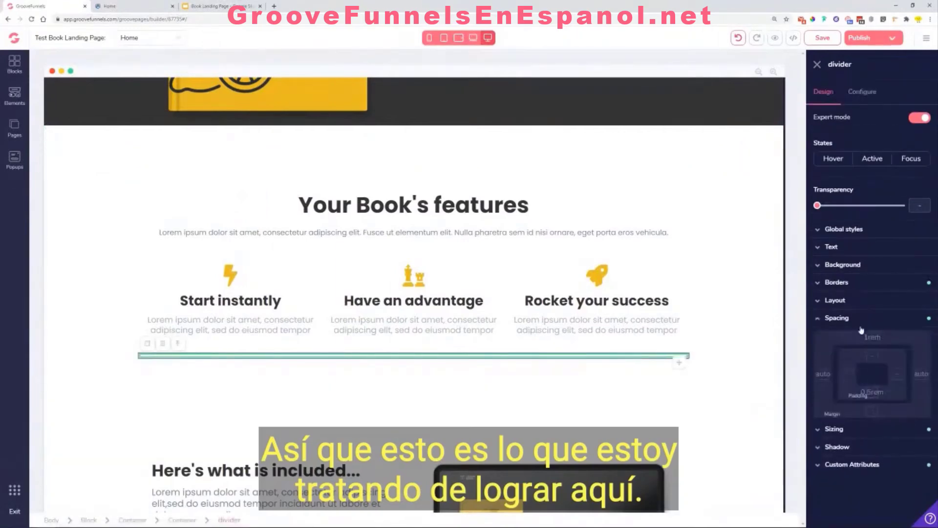
{"action": "left_click", "coordinate": [873, 338]}
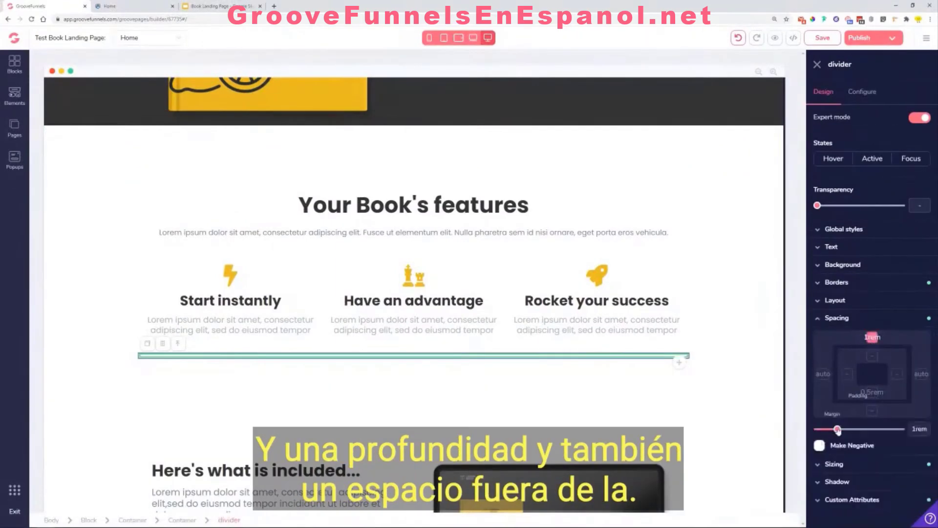
{"action": "left_click_drag", "start_coordinate": [837, 430], "coordinate": [892, 445]}
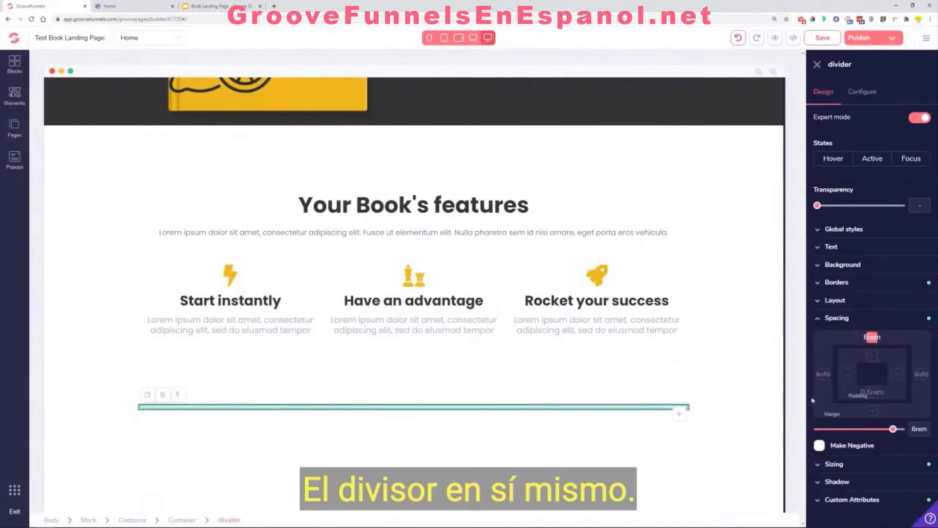
{"action": "left_click", "coordinate": [769, 393]}
Step: Review the spacing around the features heading, the divider, the "Here's what is included..." section and the hero
{"action": "scroll", "coordinate": [357, 367], "scroll_direction": "up", "scroll_amount": 3}
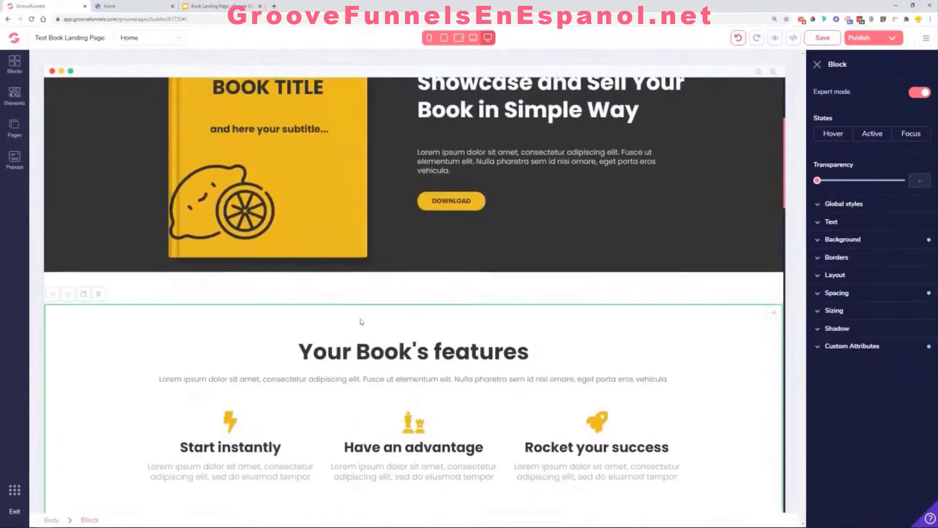
{"action": "scroll", "coordinate": [252, 303], "scroll_direction": "down", "scroll_amount": 2}
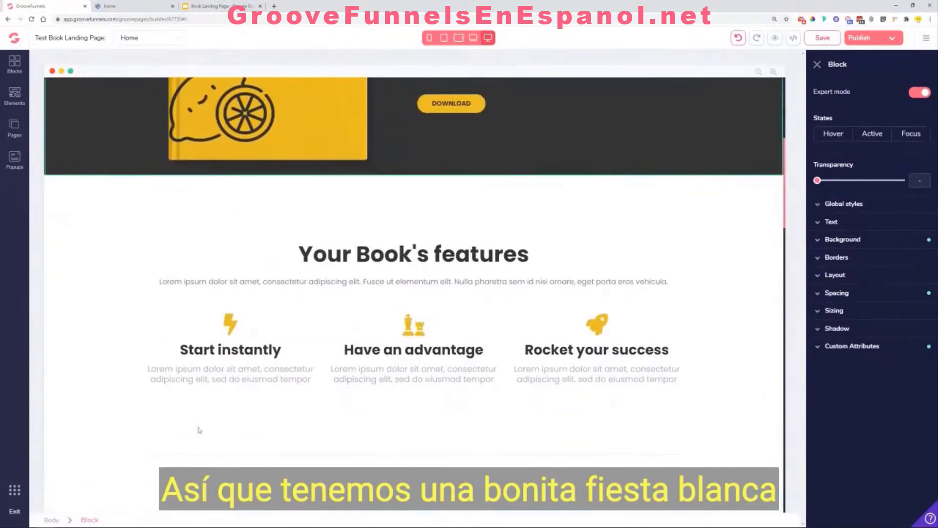
{"action": "scroll", "coordinate": [293, 366], "scroll_direction": "down", "scroll_amount": 3}
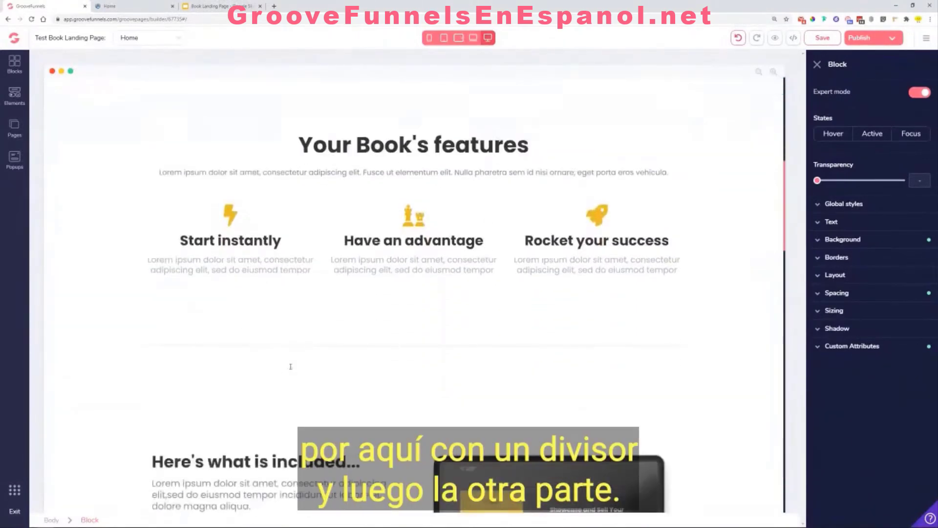
{"action": "scroll", "coordinate": [308, 336], "scroll_direction": "down", "scroll_amount": 5}
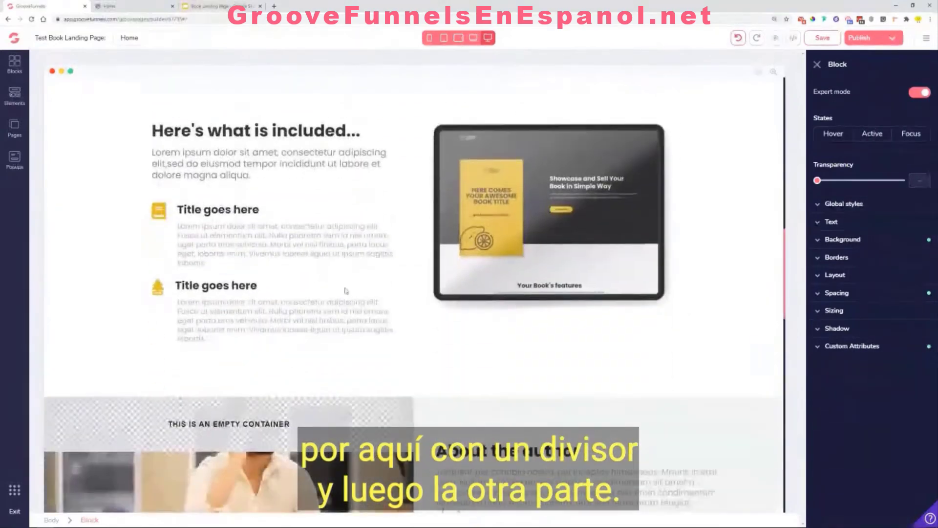
{"action": "scroll", "coordinate": [352, 322], "scroll_direction": "up", "scroll_amount": 3}
{"action": "scroll", "coordinate": [574, 344], "scroll_direction": "up", "scroll_amount": 2}
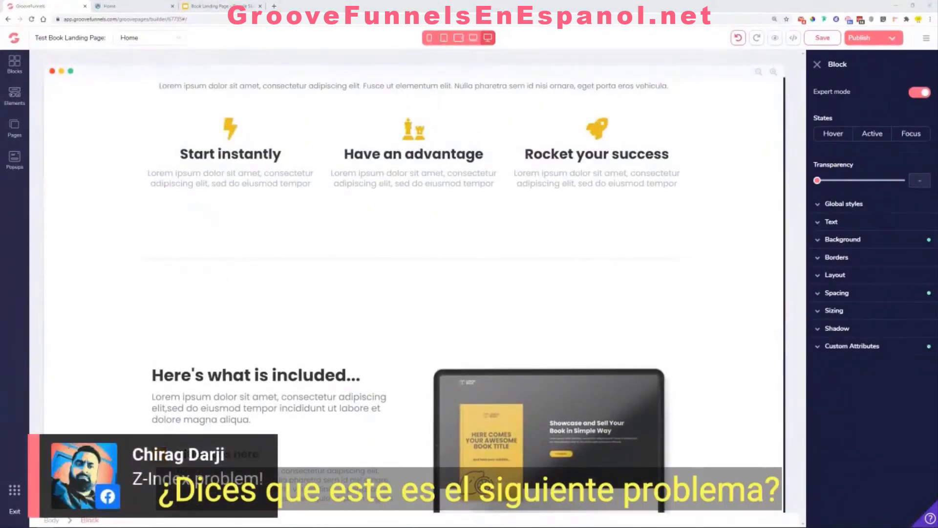
{"action": "scroll", "coordinate": [751, 215], "scroll_direction": "up", "scroll_amount": 7}
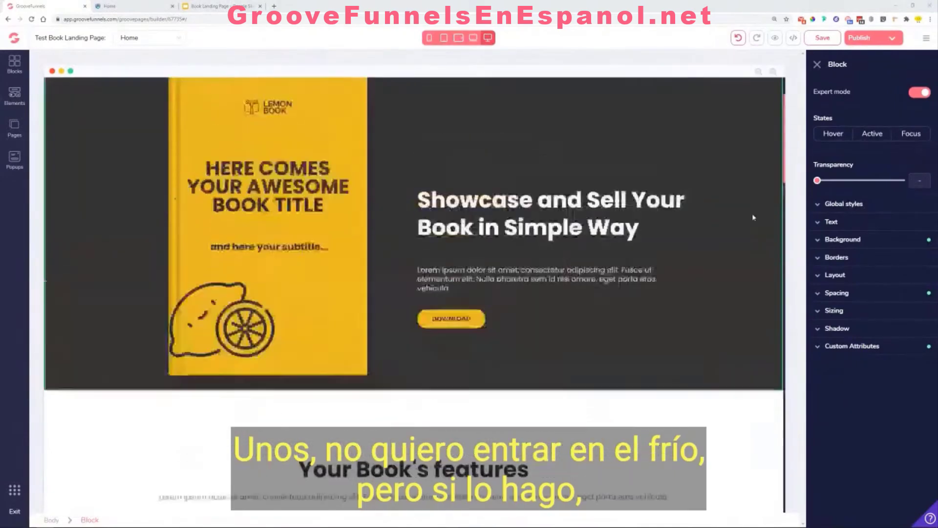
{"action": "scroll", "coordinate": [724, 221], "scroll_direction": "up", "scroll_amount": 2}
{"action": "scroll", "coordinate": [380, 347], "scroll_direction": "down", "scroll_amount": 2}
{"action": "scroll", "coordinate": [380, 347], "scroll_direction": "up", "scroll_amount": 2}
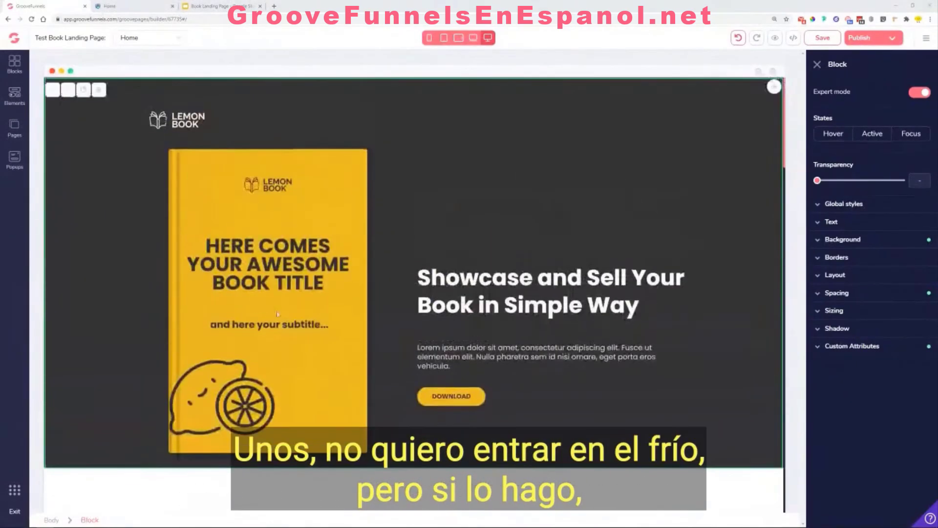
Step: Inspect the z-index of the section overlay in the hero block's source code and save the code editor
{"action": "left_click", "coordinate": [268, 309]}
{"action": "left_click", "coordinate": [114, 195]}
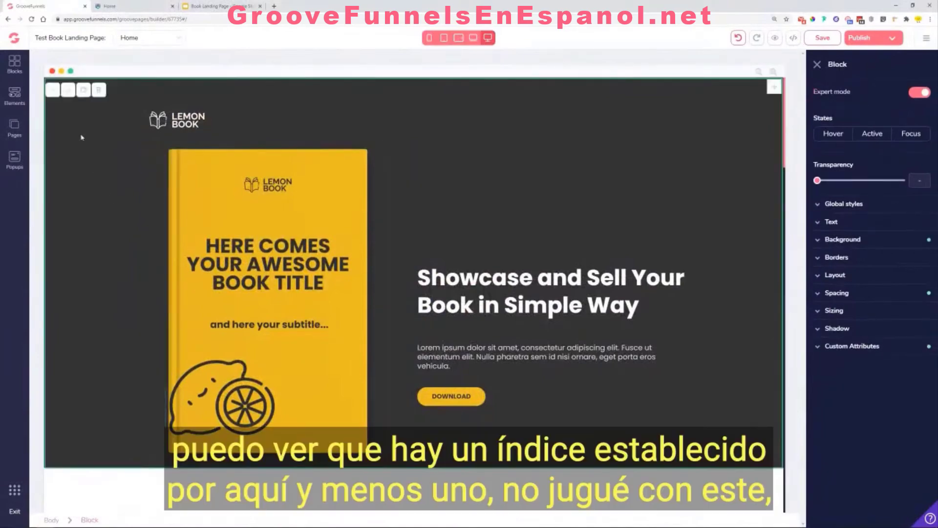
{"action": "left_click", "coordinate": [53, 91]}
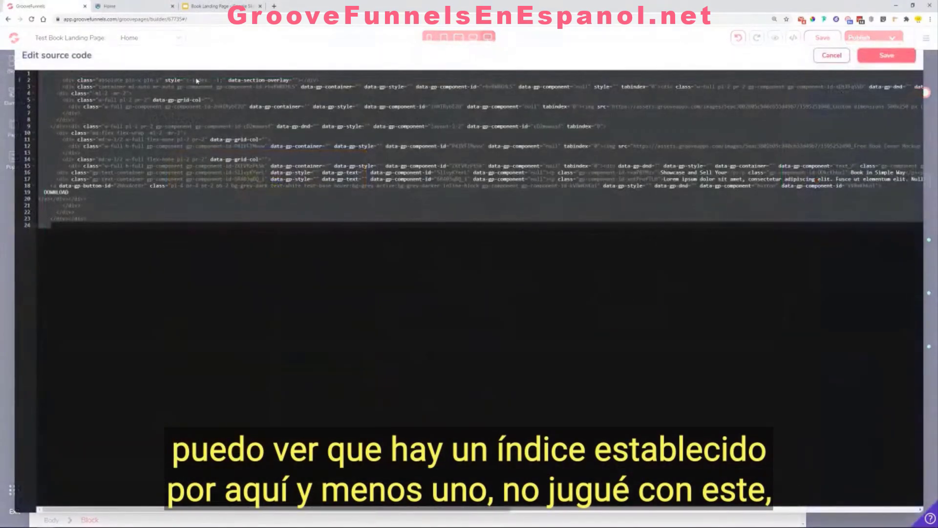
{"action": "left_click", "coordinate": [219, 80]}
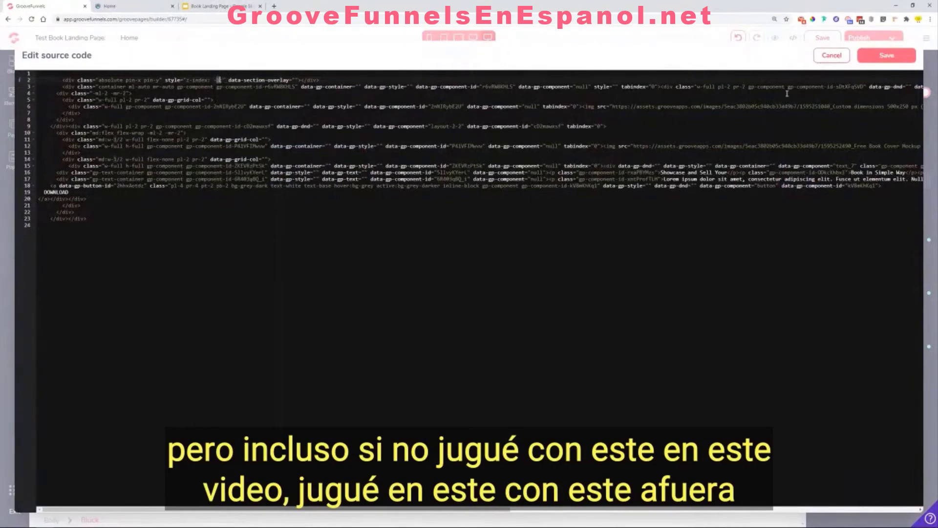
{"action": "left_click", "coordinate": [887, 56]}
Step: Examine the block's Spacing and Layout options for a place to control stacking order
{"action": "scroll", "coordinate": [118, 310], "scroll_direction": "down", "scroll_amount": 4}
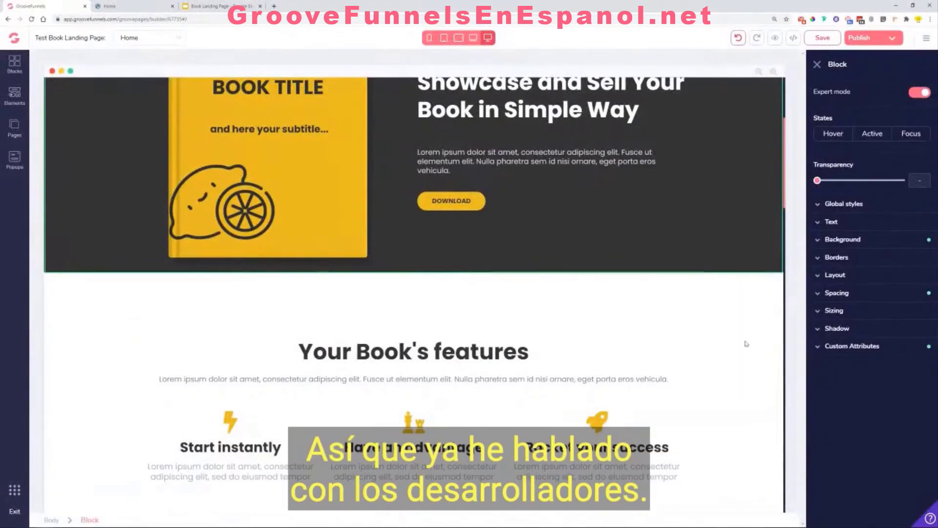
{"action": "scroll", "coordinate": [212, 355], "scroll_direction": "down", "scroll_amount": 4}
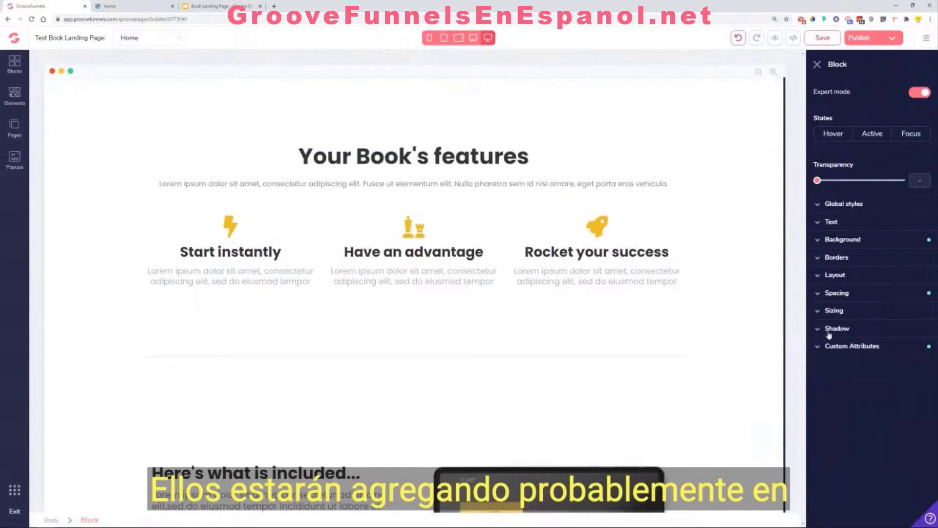
{"action": "left_click", "coordinate": [832, 295]}
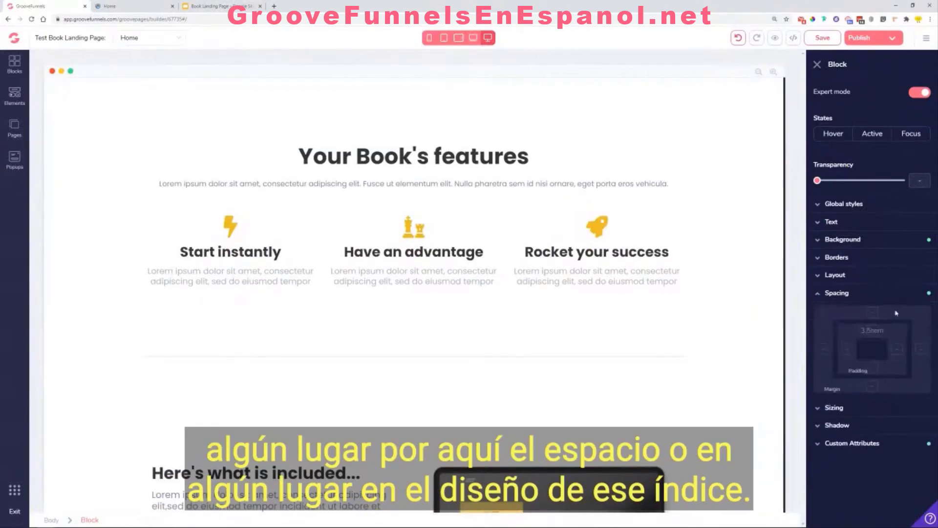
{"action": "left_click", "coordinate": [842, 297]}
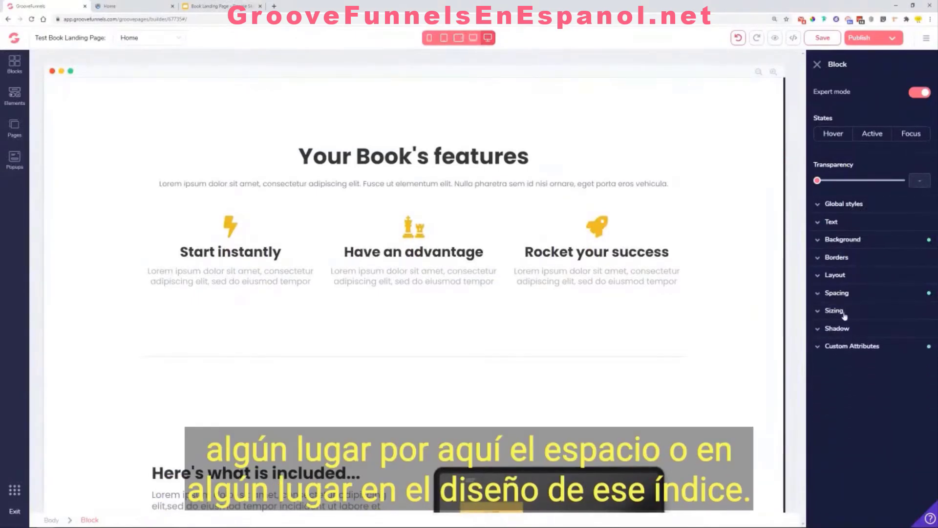
{"action": "left_click", "coordinate": [844, 276]}
{"action": "left_click", "coordinate": [840, 277]}
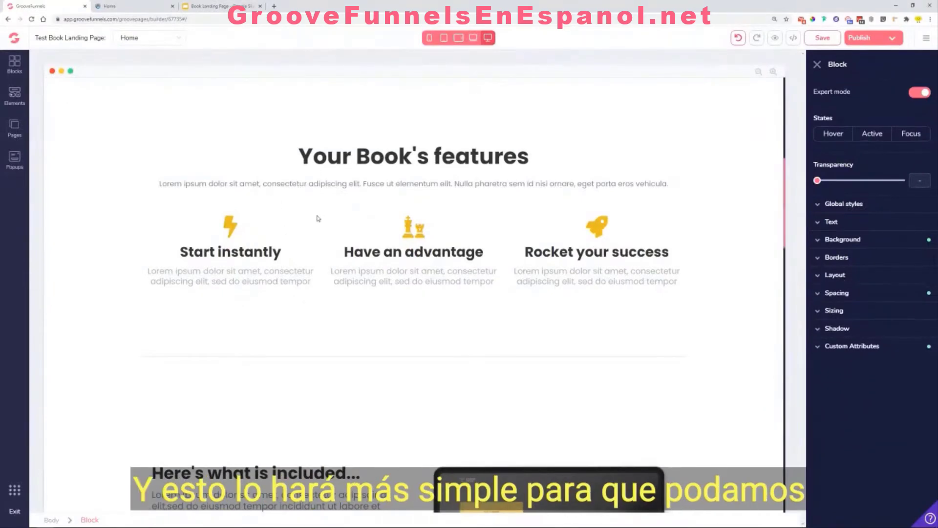
{"action": "scroll", "coordinate": [307, 192], "scroll_direction": "up", "scroll_amount": 4}
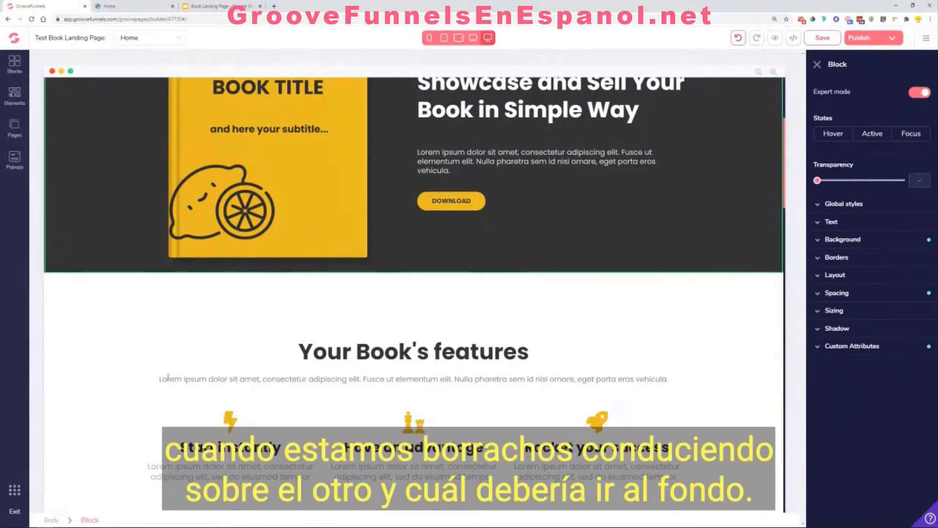
{"action": "left_click", "coordinate": [128, 342]}
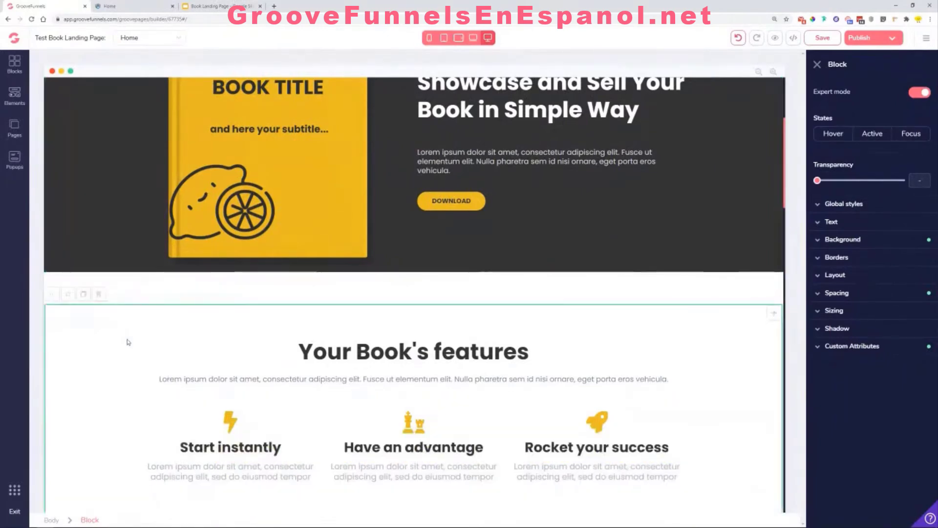
{"action": "scroll", "coordinate": [147, 337], "scroll_direction": "down", "scroll_amount": 3}
{"action": "scroll", "coordinate": [147, 337], "scroll_direction": "up", "scroll_amount": 2}
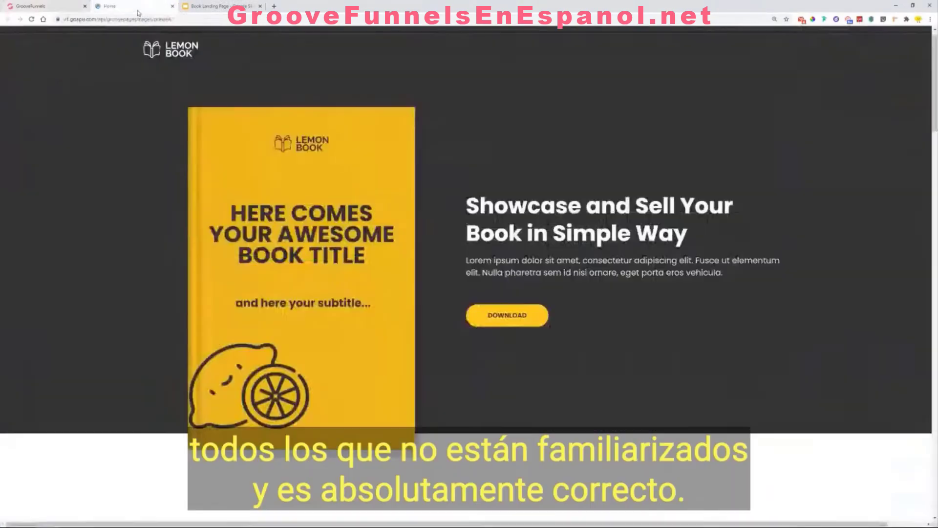
Step: Examine the layout of the "Your Book's features" heading and its description in the reference preview
{"action": "left_click", "coordinate": [136, 7]}
{"action": "scroll", "coordinate": [440, 201], "scroll_direction": "down", "scroll_amount": 8}
{"action": "scroll", "coordinate": [434, 232], "scroll_direction": "up", "scroll_amount": 3}
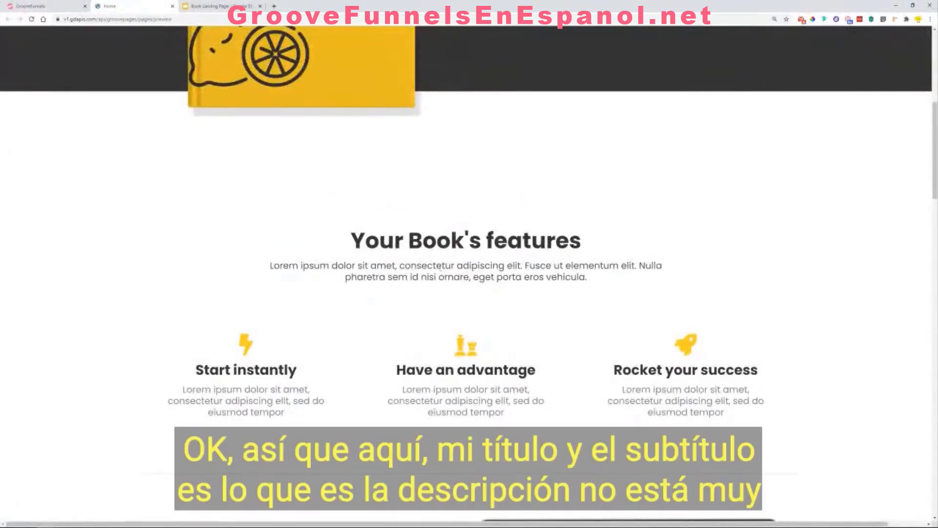
{"action": "left_click_drag", "start_coordinate": [574, 277], "coordinate": [269, 266]}
{"action": "left_click", "coordinate": [407, 266]}
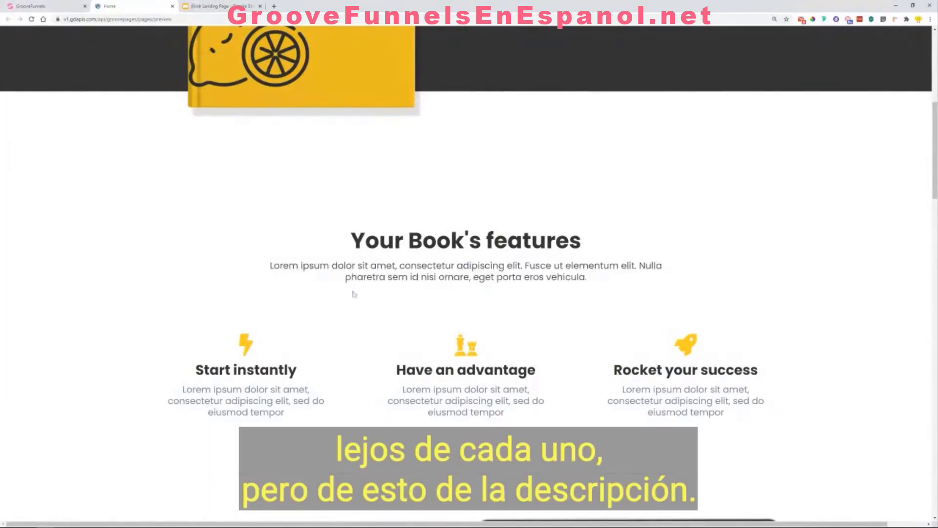
Step: Return to the page builder and check the spacing settings of the features description and the "Your Book's features" heading
{"action": "left_click", "coordinate": [49, 6]}
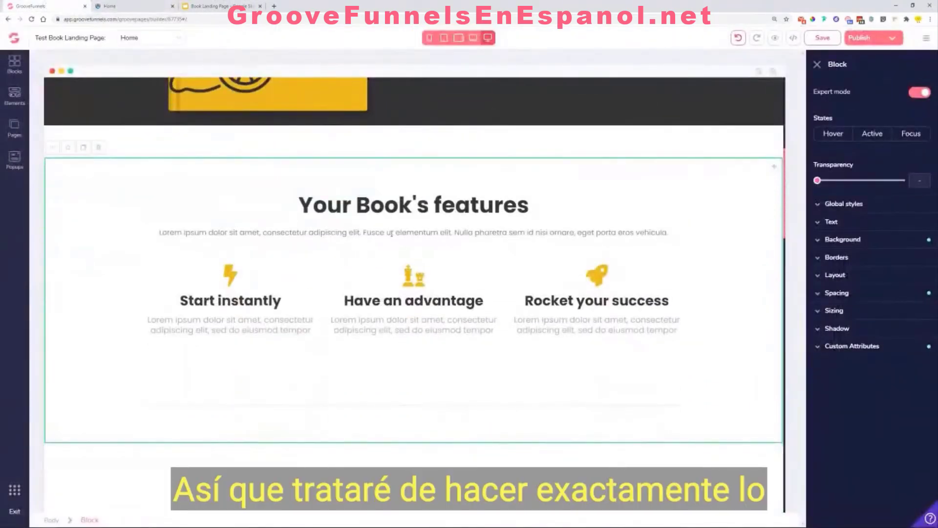
{"action": "left_click", "coordinate": [391, 233]}
{"action": "left_click", "coordinate": [860, 424]}
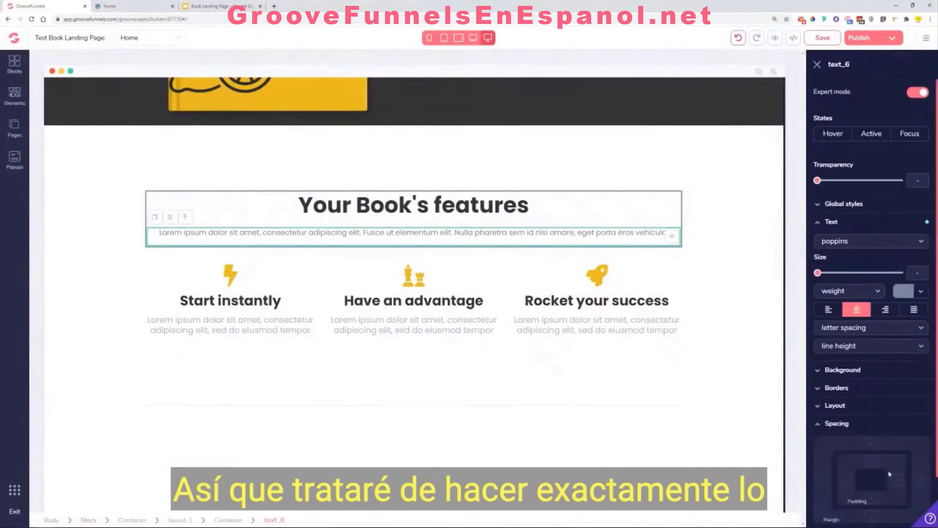
{"action": "left_click", "coordinate": [434, 209]}
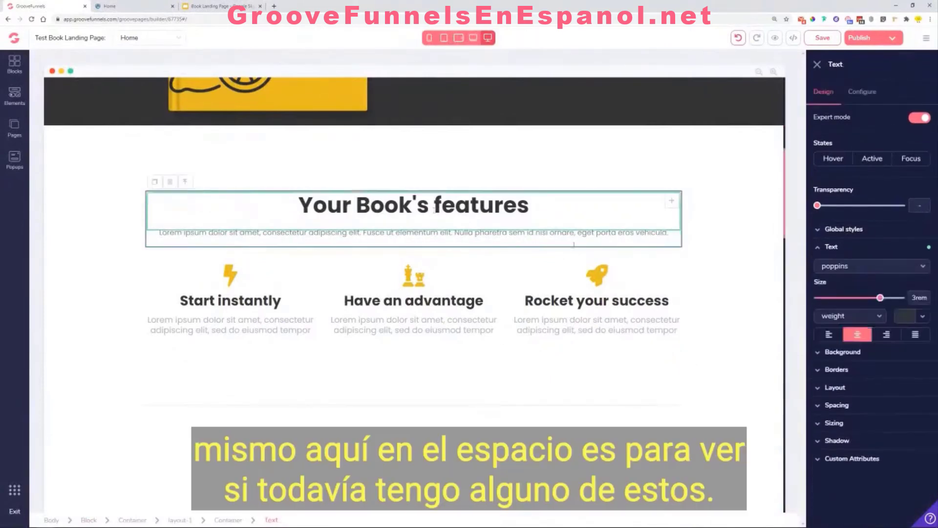
{"action": "left_click", "coordinate": [852, 447]}
{"action": "scroll", "coordinate": [855, 451], "scroll_direction": "down", "scroll_amount": 1}
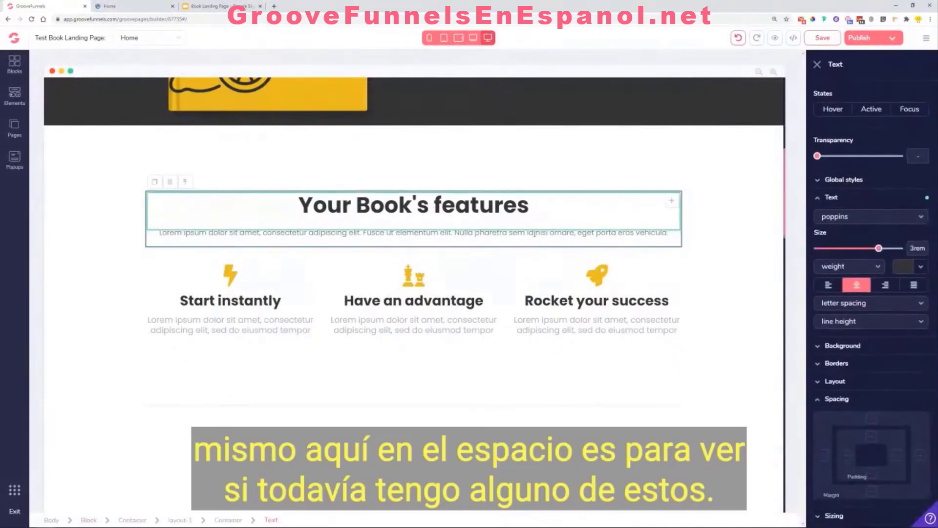
{"action": "left_click", "coordinate": [539, 204]}
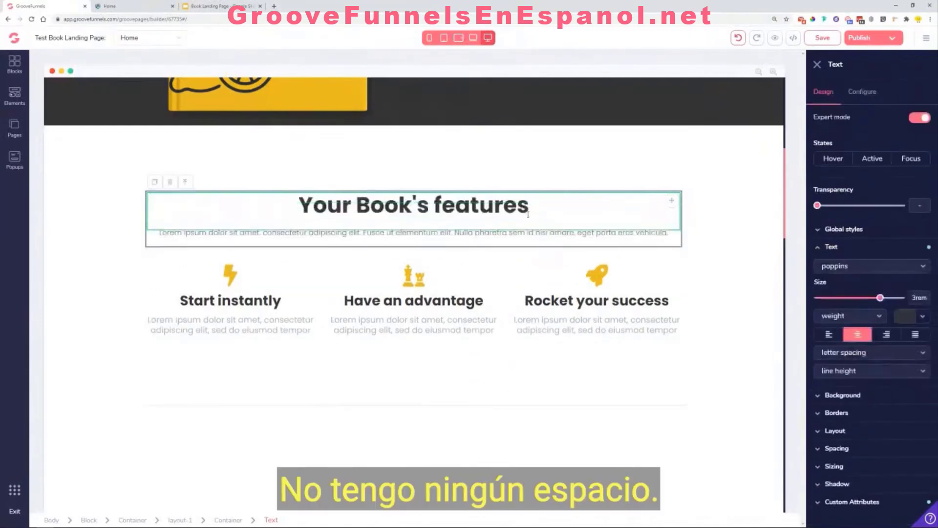
Step: Set the left and right margins of the description under "Your Book's features" to 16rem
{"action": "left_click", "coordinate": [515, 235]}
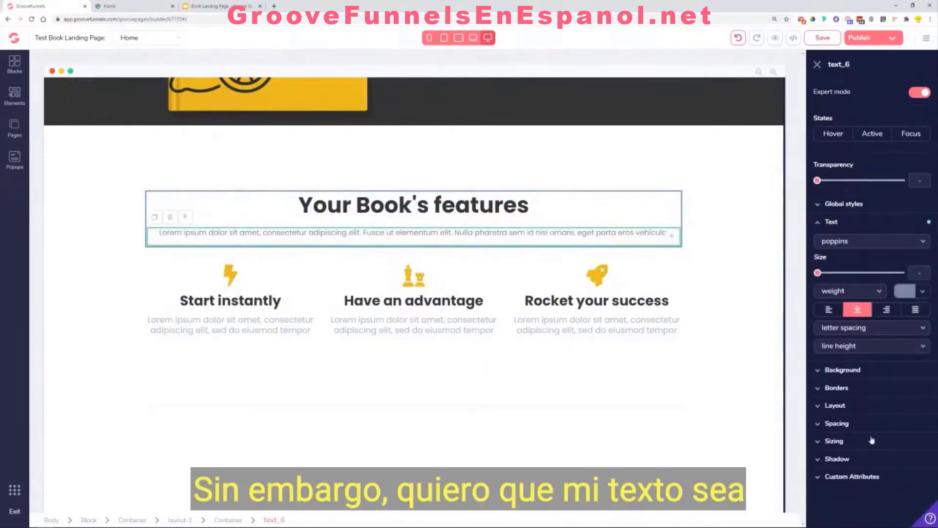
{"action": "left_click", "coordinate": [861, 425]}
{"action": "left_click", "coordinate": [824, 480]}
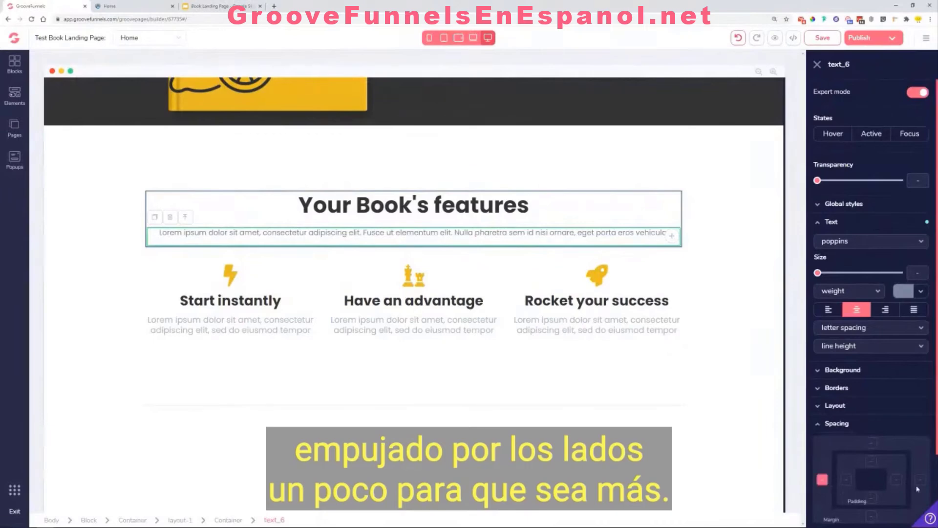
{"action": "scroll", "coordinate": [828, 483], "scroll_direction": "down", "scroll_amount": 2}
{"action": "left_click_drag", "start_coordinate": [827, 446], "coordinate": [898, 459]}
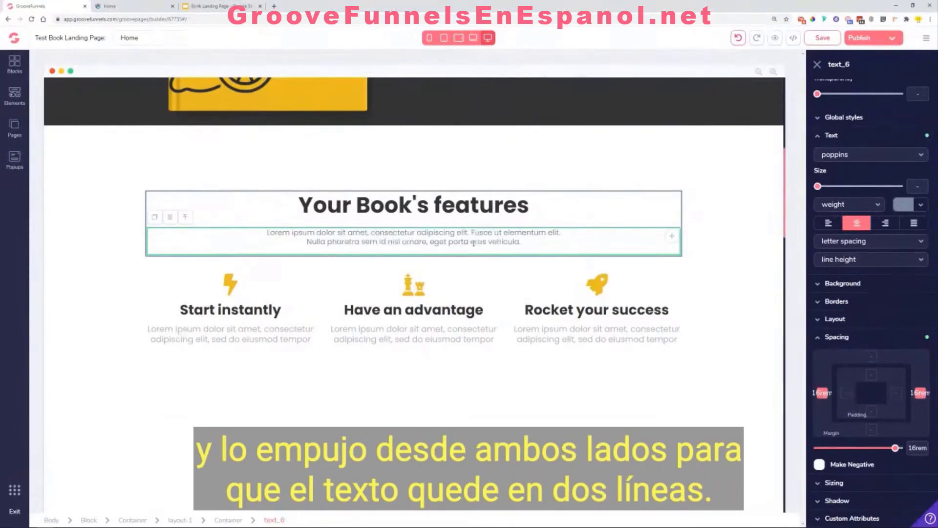
Step: Set the left and right margins of the "Start instantly" description to 1.25rem
{"action": "left_click", "coordinate": [262, 339]}
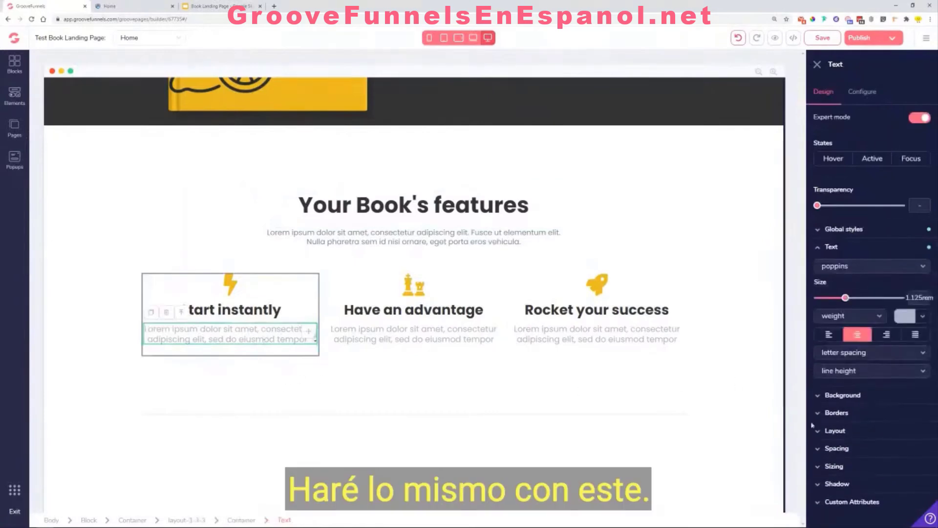
{"action": "left_click", "coordinate": [837, 448]}
{"action": "scroll", "coordinate": [849, 430], "scroll_direction": "down", "scroll_amount": 2}
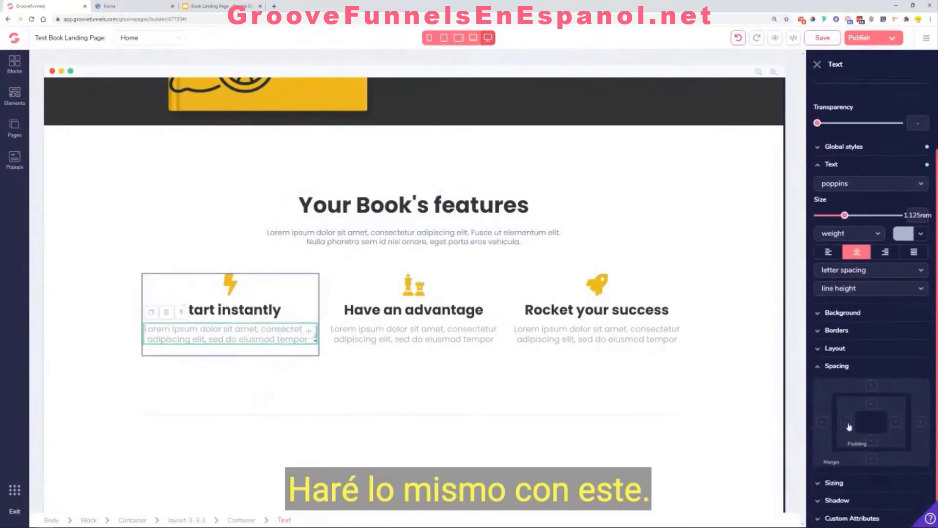
{"action": "left_click", "coordinate": [820, 423]}
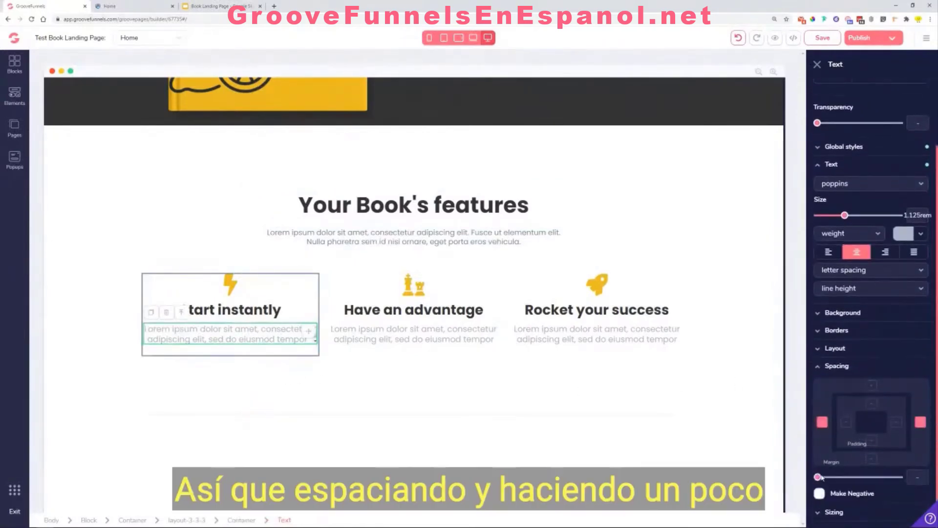
{"action": "left_click_drag", "start_coordinate": [817, 477], "coordinate": [841, 479]}
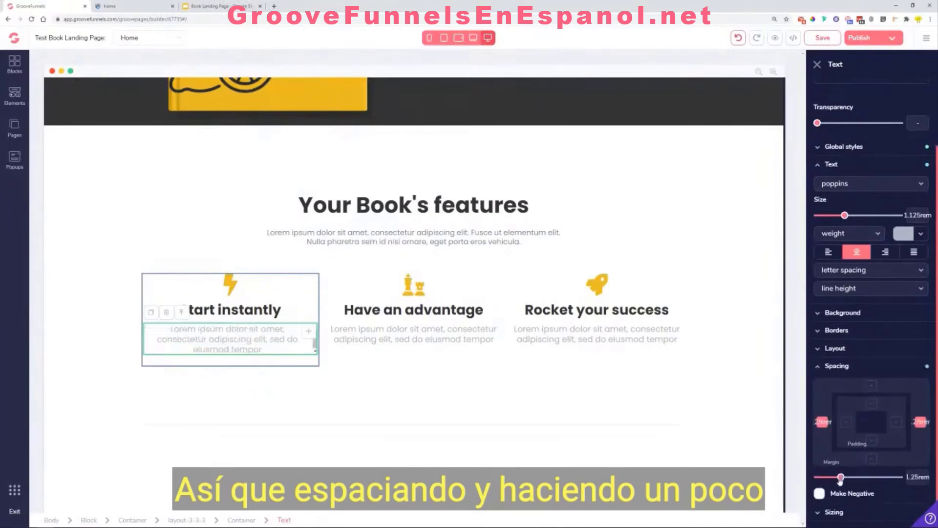
Step: Set the left and right margins of the "Have an advantage" description to 0.5rem
{"action": "left_click", "coordinate": [420, 340]}
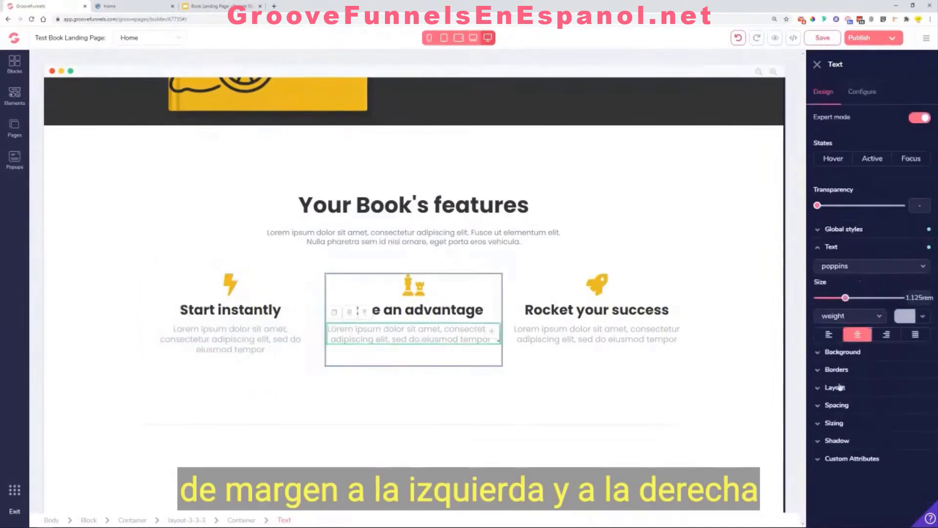
{"action": "left_click", "coordinate": [849, 432]}
{"action": "left_click", "coordinate": [849, 433]}
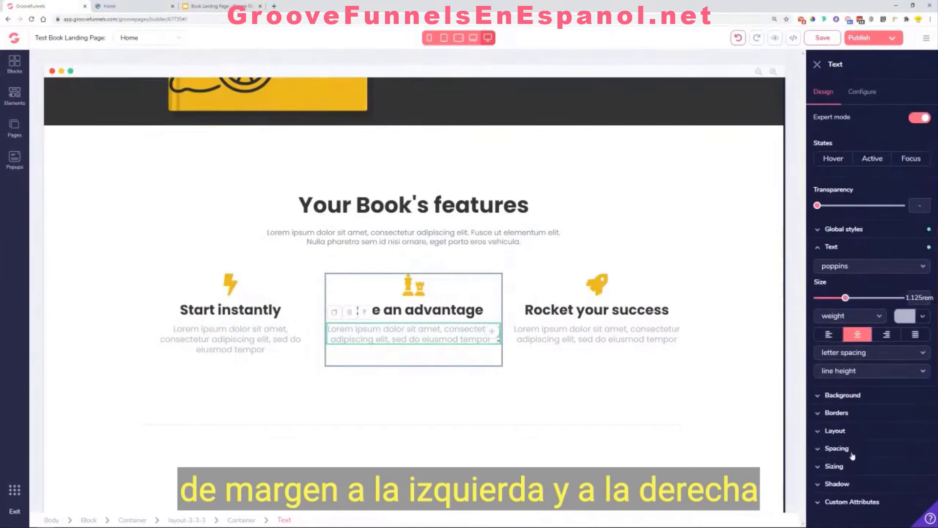
{"action": "left_click", "coordinate": [836, 447]}
{"action": "scroll", "coordinate": [830, 444], "scroll_direction": "down", "scroll_amount": 1}
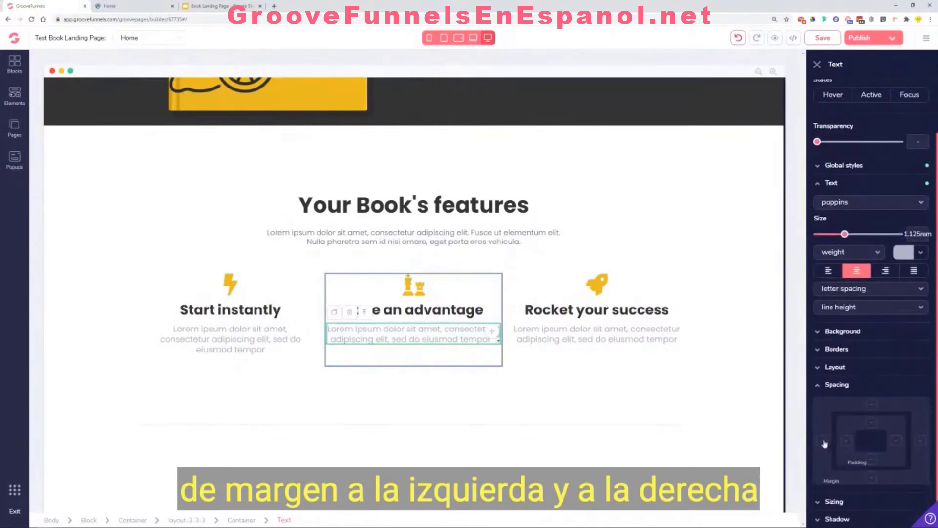
{"action": "left_click", "coordinate": [823, 441]}
{"action": "left_click", "coordinate": [920, 441]}
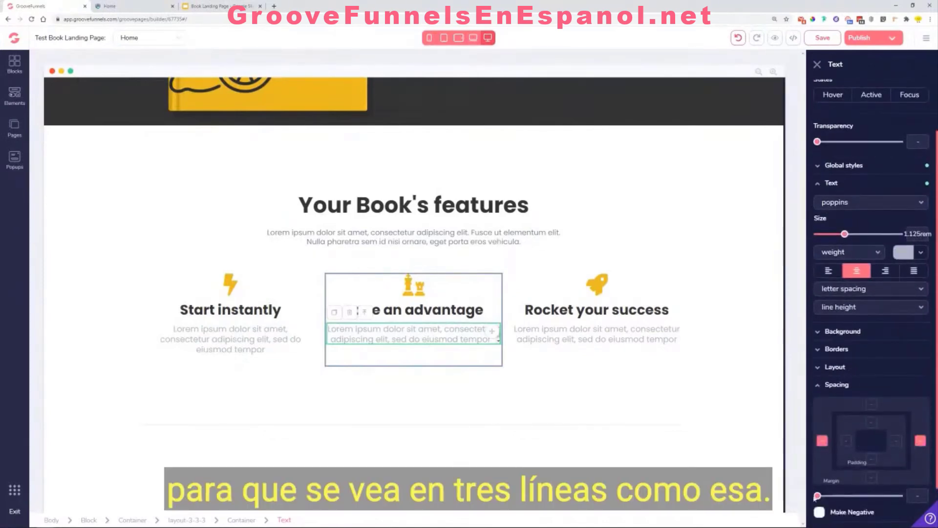
{"action": "left_click_drag", "start_coordinate": [817, 496], "coordinate": [831, 497]}
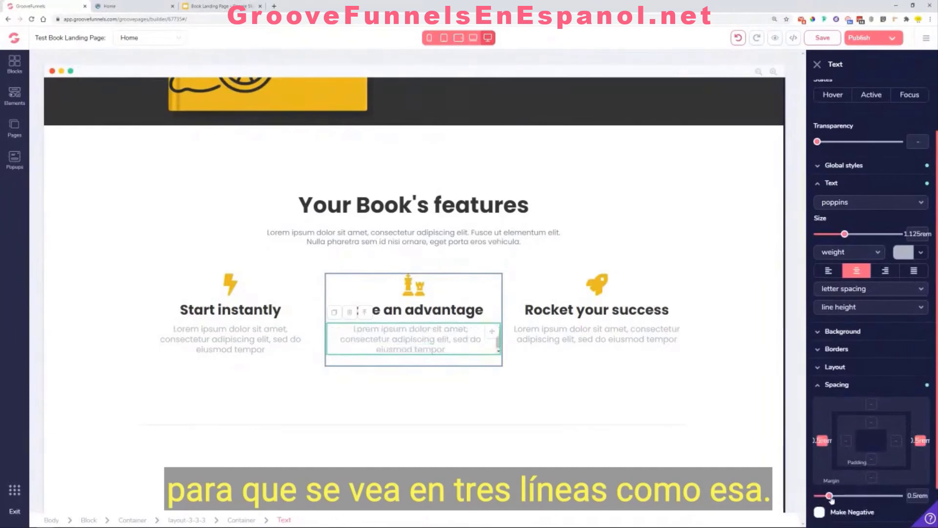
Step: Set the left and right margins of the "Rocket your success" description to 0.5rem
{"action": "left_click", "coordinate": [604, 331]}
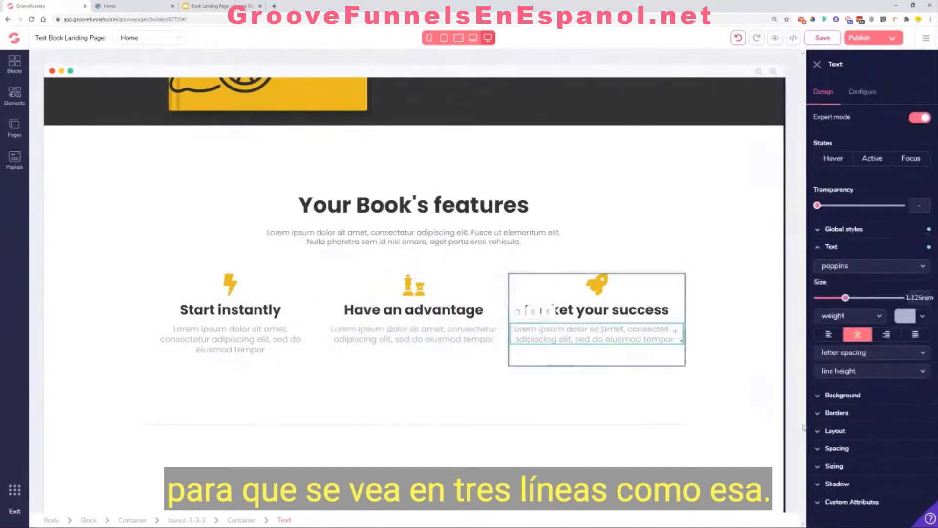
{"action": "scroll", "coordinate": [853, 454], "scroll_direction": "down", "scroll_amount": 1}
{"action": "left_click", "coordinate": [826, 440]}
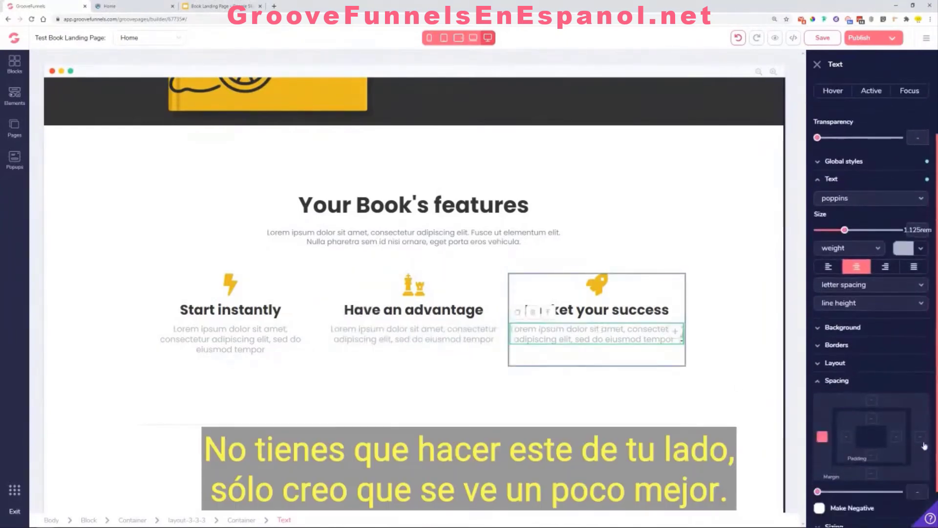
{"action": "left_click", "coordinate": [923, 442]}
{"action": "left_click_drag", "start_coordinate": [818, 493], "coordinate": [827, 493]}
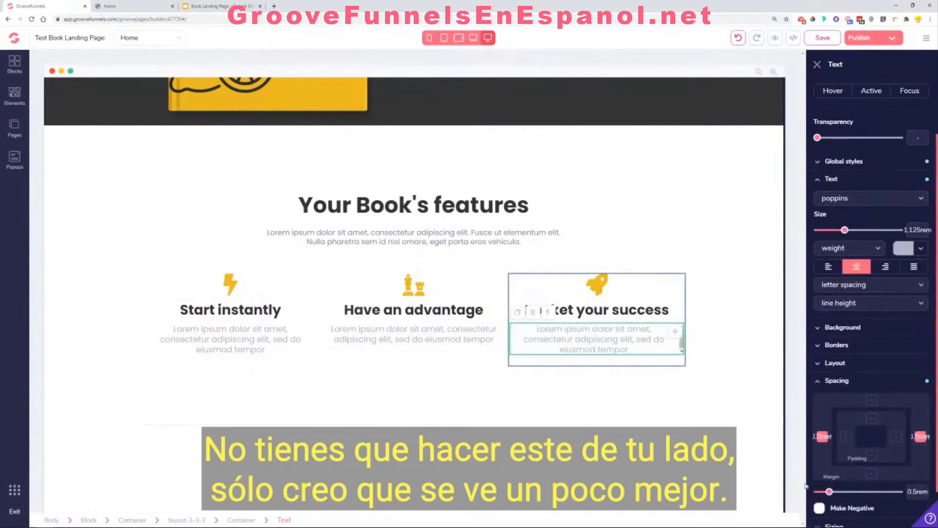
{"action": "left_click", "coordinate": [321, 338]}
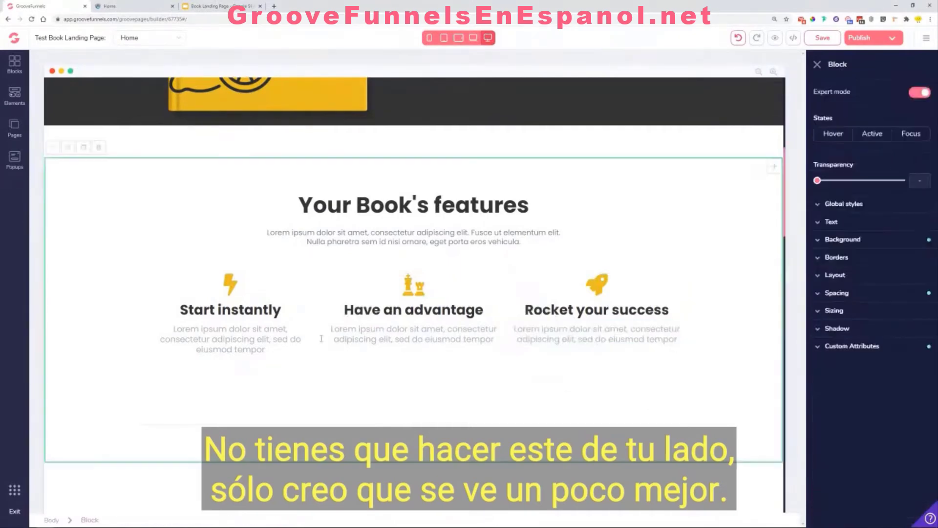
Step: Check the "Start instantly" description's side margins and set those of the "Have an advantage" description to 1.25rem
{"action": "left_click", "coordinate": [231, 339]}
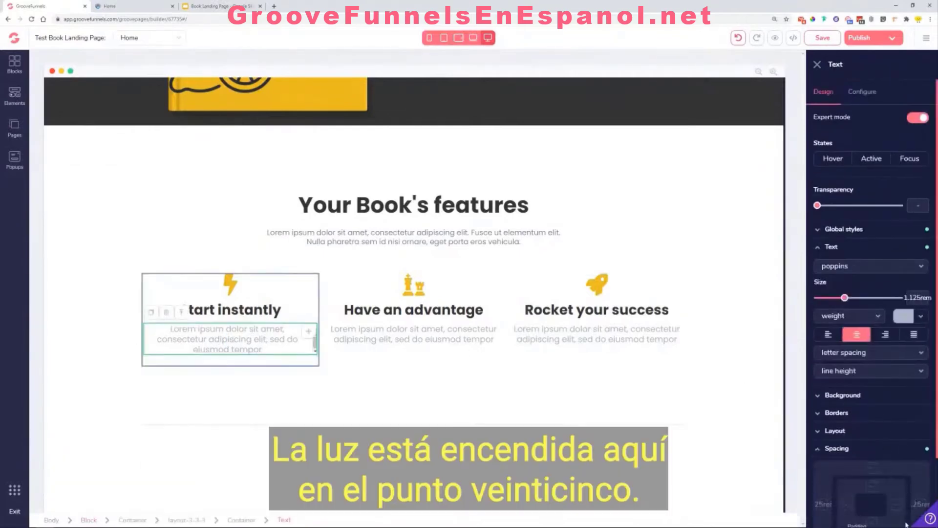
{"action": "left_click", "coordinate": [414, 330]}
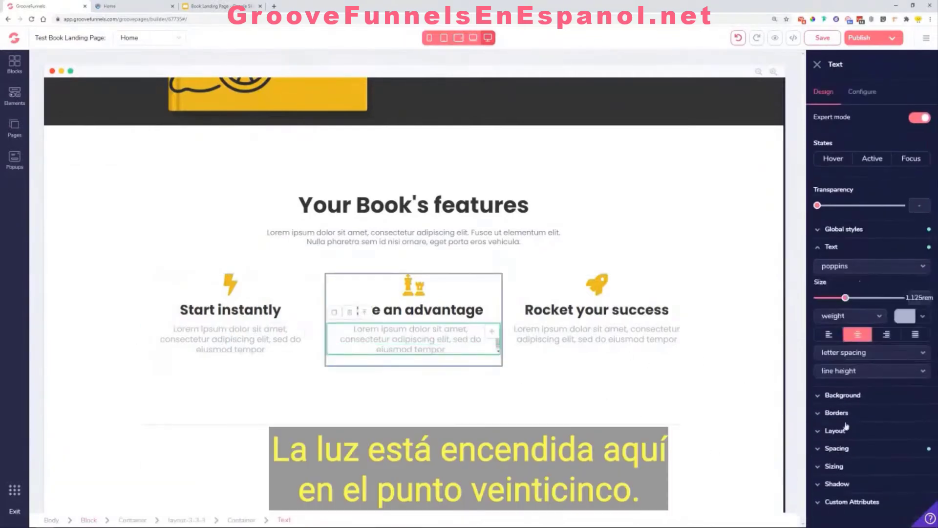
{"action": "scroll", "coordinate": [881, 460], "scroll_direction": "down", "scroll_amount": 1}
{"action": "left_click", "coordinate": [823, 433]}
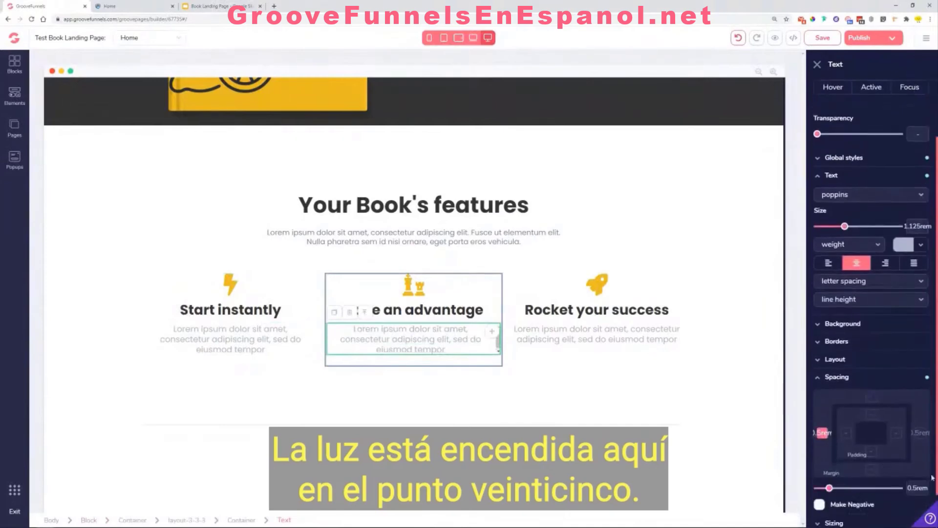
{"action": "left_click", "coordinate": [923, 433]}
{"action": "left_click_drag", "start_coordinate": [831, 490], "coordinate": [841, 491]}
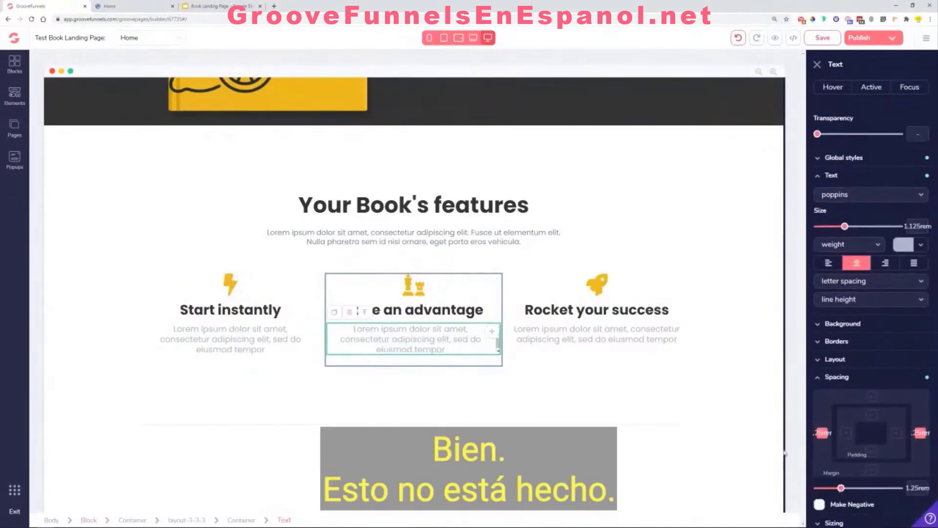
Step: Set the left and right margins of the "Rocket your success" description to 1.25rem and deselect the text
{"action": "left_click", "coordinate": [611, 339]}
{"action": "left_click", "coordinate": [837, 449]}
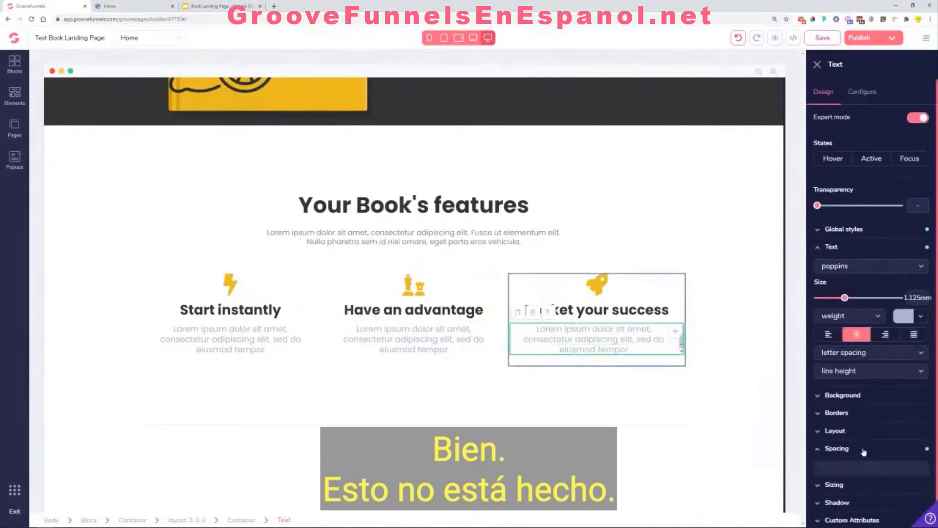
{"action": "scroll", "coordinate": [864, 470], "scroll_direction": "down", "scroll_amount": 1}
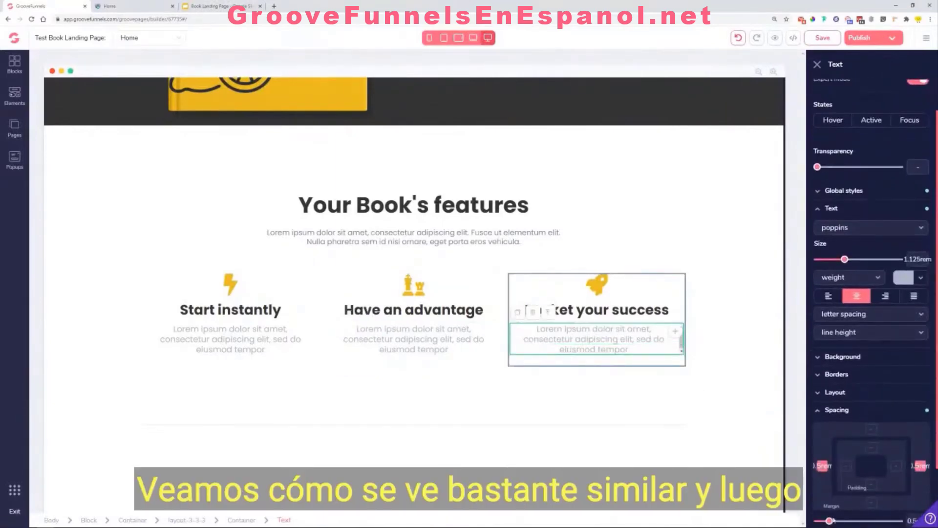
{"action": "left_click_drag", "start_coordinate": [830, 520], "coordinate": [842, 520]}
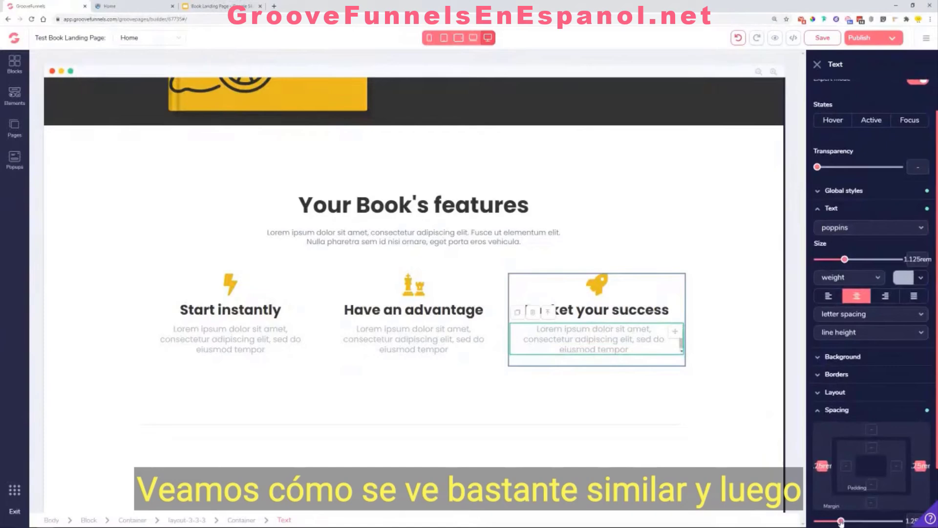
{"action": "left_click", "coordinate": [531, 402]}
Step: Compare the features block and the "Here's what is included..." section with the reference preview
{"action": "scroll", "coordinate": [523, 398], "scroll_direction": "down", "scroll_amount": 3}
{"action": "scroll", "coordinate": [318, 287], "scroll_direction": "up", "scroll_amount": 3}
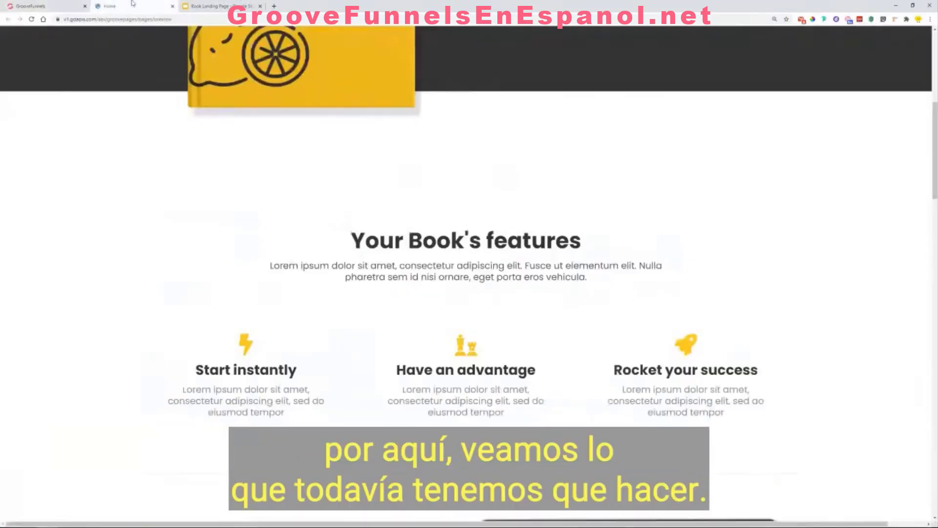
{"action": "left_click", "coordinate": [134, 6]}
{"action": "left_click", "coordinate": [58, 6]}
{"action": "scroll", "coordinate": [472, 271], "scroll_direction": "down", "scroll_amount": 6}
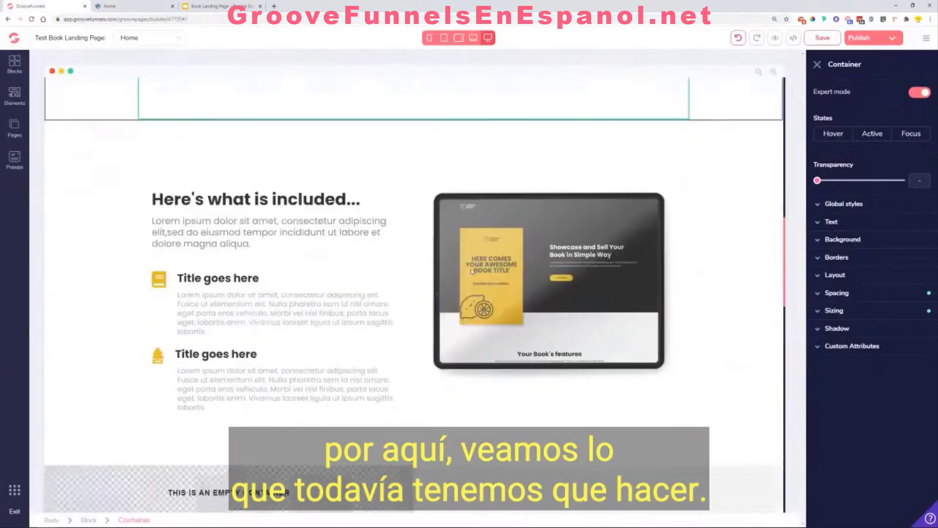
{"action": "scroll", "coordinate": [472, 271], "scroll_direction": "down", "scroll_amount": 3}
{"action": "left_click", "coordinate": [117, 6]}
{"action": "scroll", "coordinate": [380, 345], "scroll_direction": "down", "scroll_amount": 3}
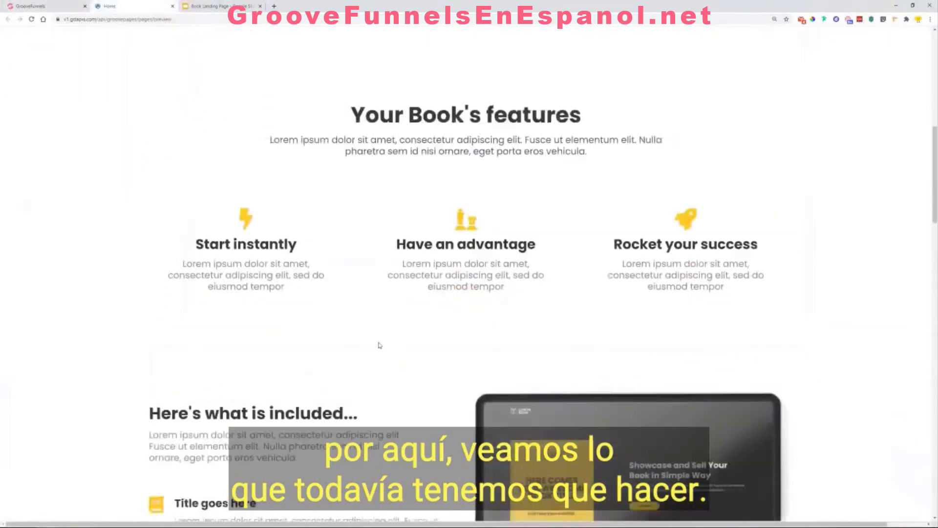
{"action": "scroll", "coordinate": [379, 346], "scroll_direction": "down", "scroll_amount": 5}
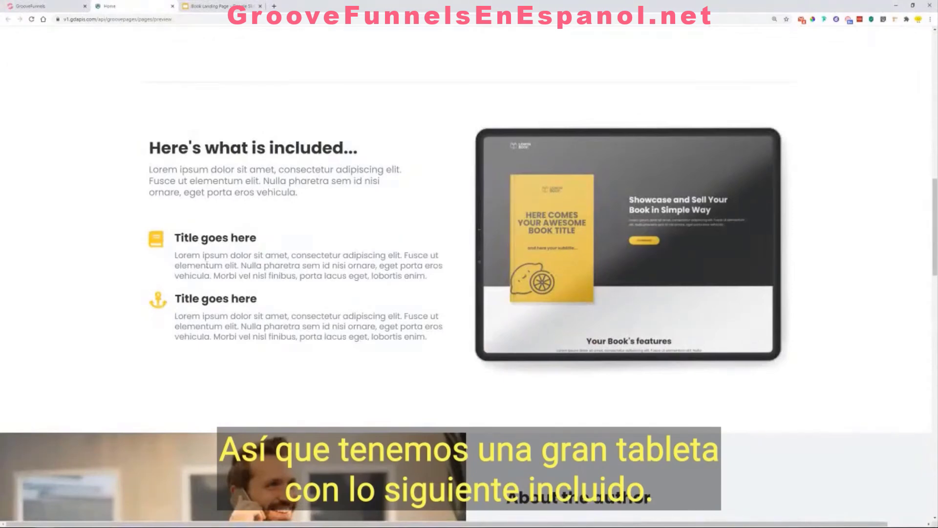
Step: Return to the page builder and open the spacing options of the container holding the tablet image
{"action": "left_click", "coordinate": [53, 4]}
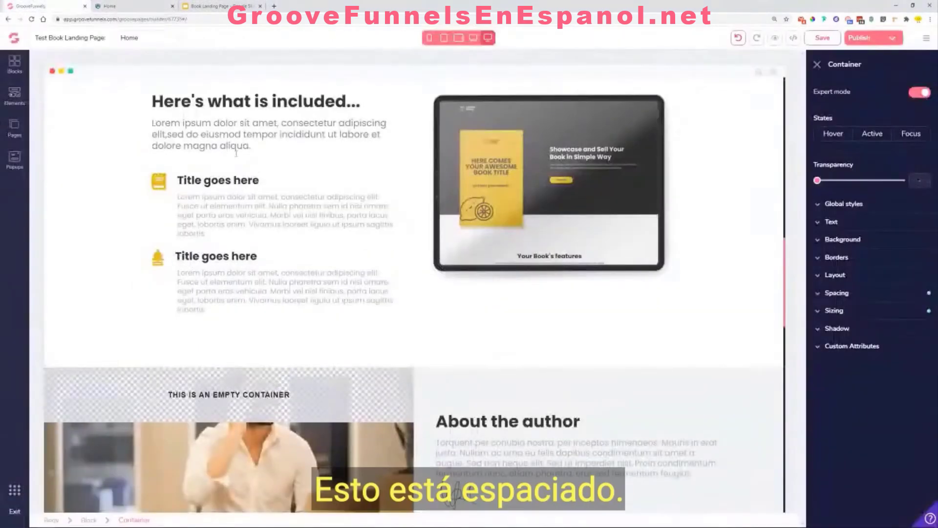
{"action": "left_click", "coordinate": [636, 254]}
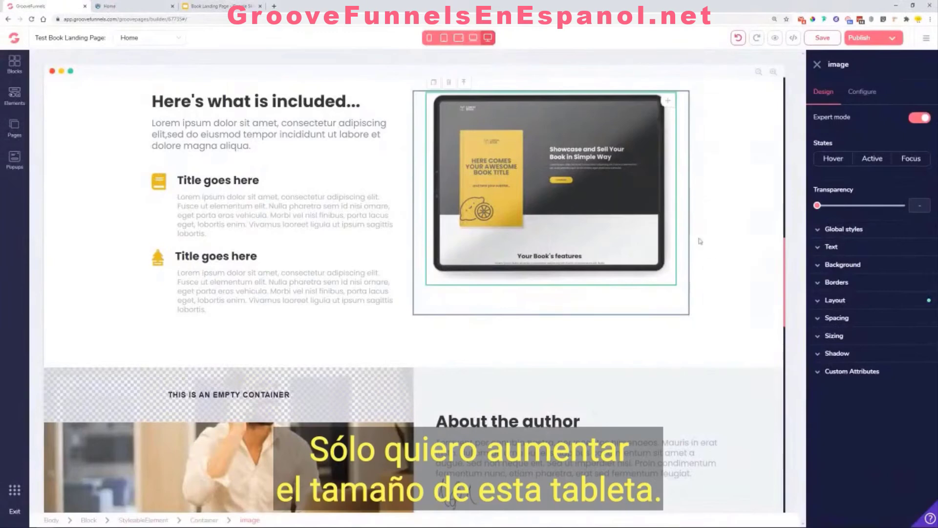
{"action": "left_click", "coordinate": [685, 213]}
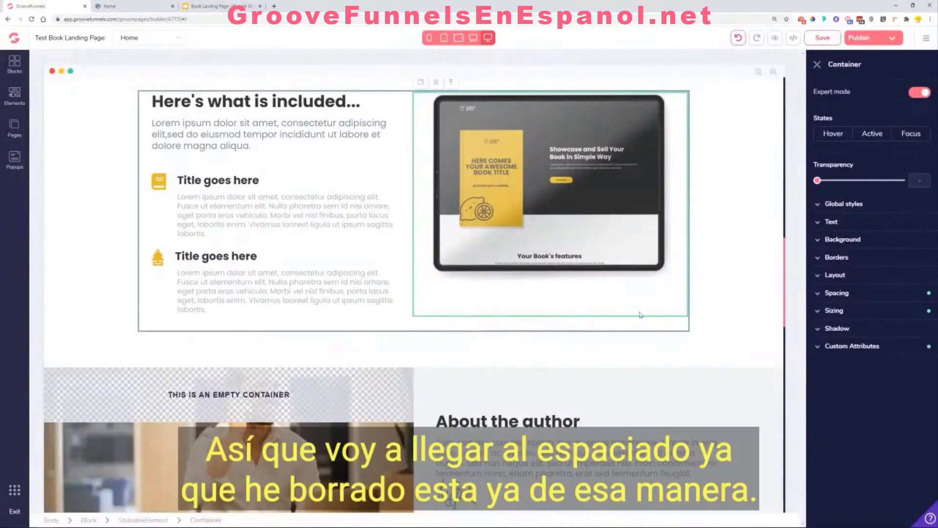
{"action": "left_click", "coordinate": [834, 310]}
{"action": "left_click", "coordinate": [837, 293]}
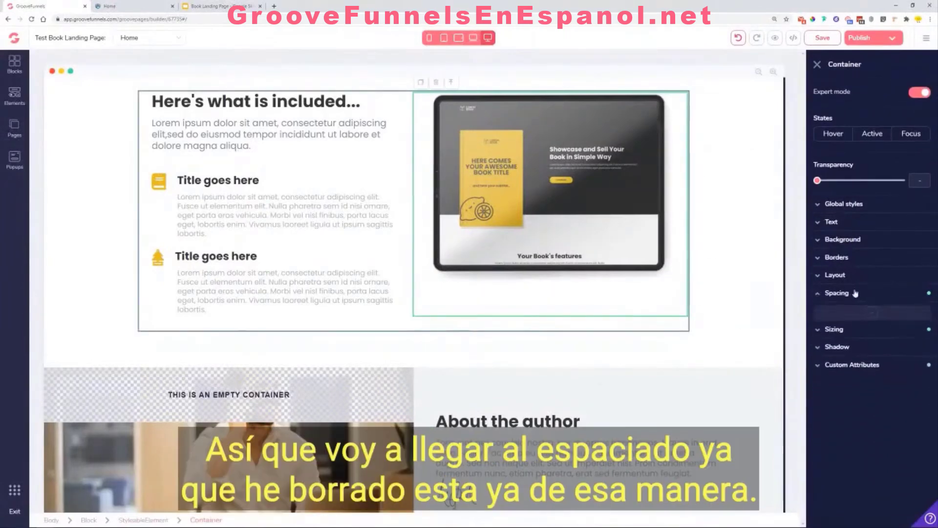
Step: Set the left and right padding of the container around the tablet image to 0
{"action": "left_click", "coordinate": [847, 348]}
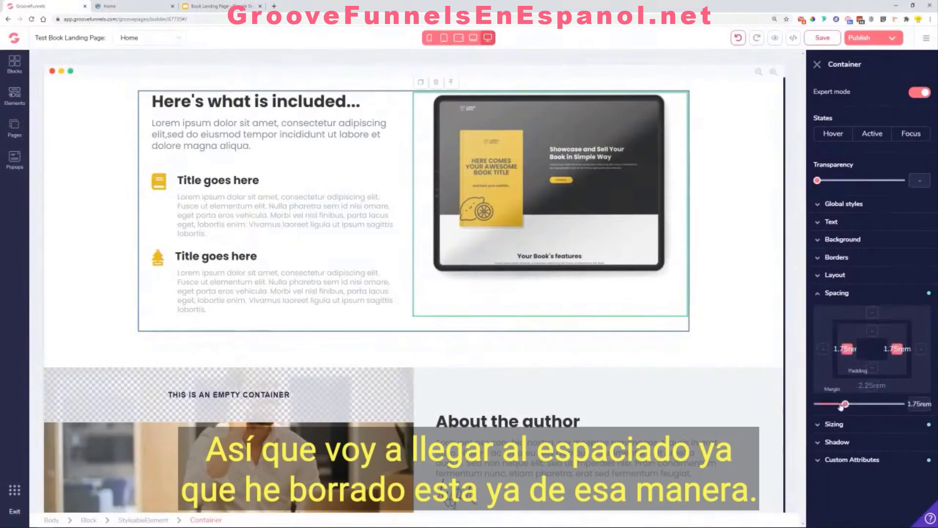
{"action": "left_click_drag", "start_coordinate": [841, 407], "coordinate": [822, 412]}
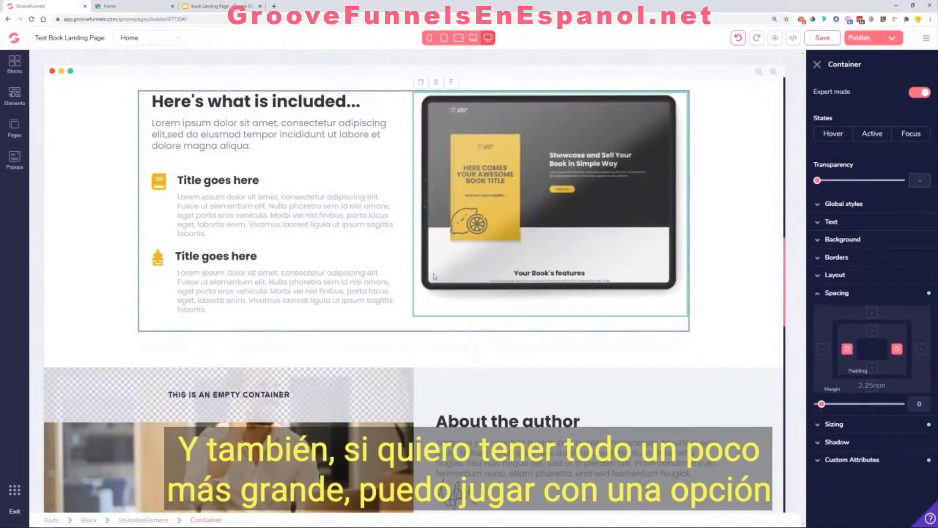
Step: Set the maximum width of the element wrapping the "Here's what is included..." text and tablet columns to 90rem
{"action": "scroll", "coordinate": [434, 276], "scroll_direction": "up", "scroll_amount": 2}
{"action": "left_click", "coordinate": [452, 181]}
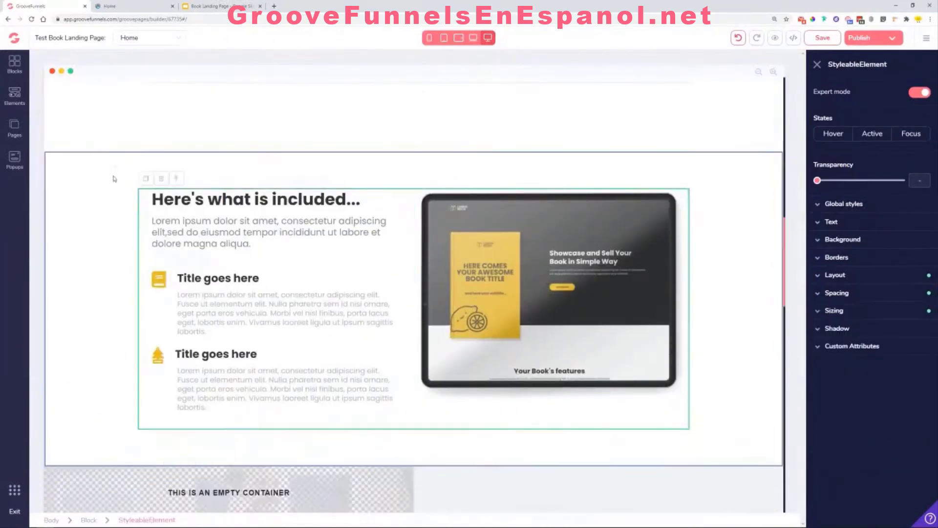
{"action": "left_click", "coordinate": [857, 313]}
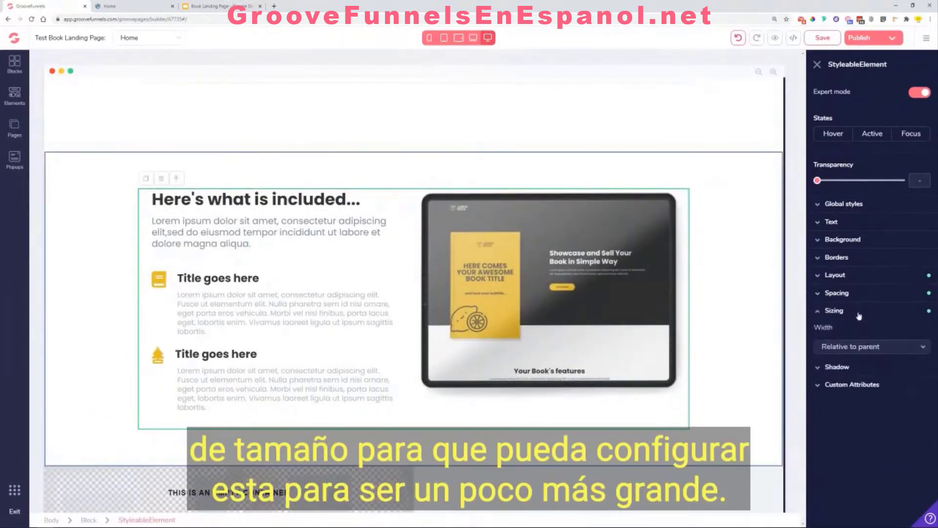
{"action": "left_click", "coordinate": [916, 391]}
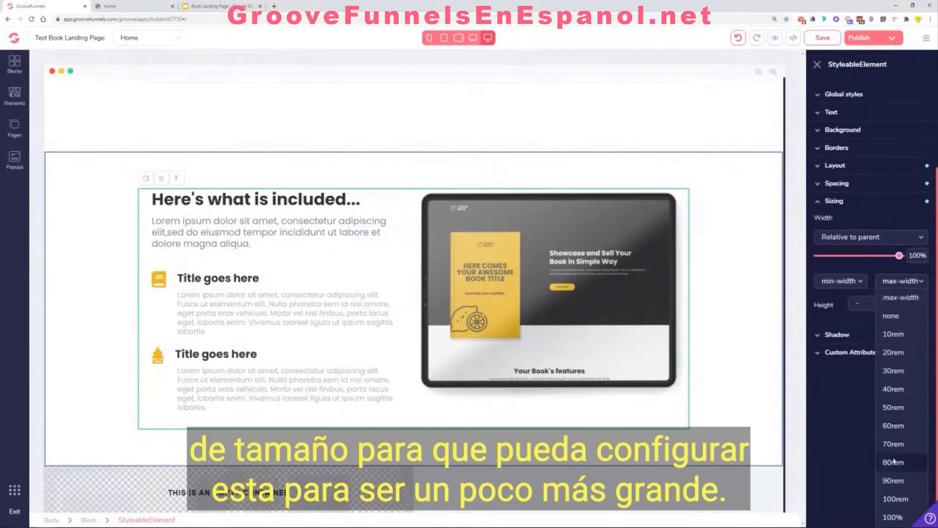
{"action": "left_click", "coordinate": [895, 391]}
{"action": "left_click", "coordinate": [905, 391]}
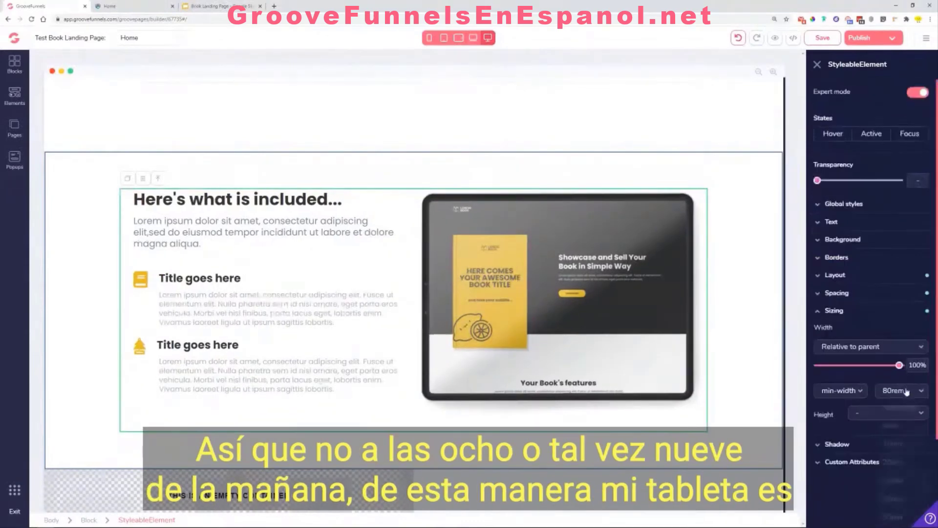
{"action": "scroll", "coordinate": [904, 425], "scroll_direction": "down", "scroll_amount": 3}
{"action": "left_click", "coordinate": [905, 484]}
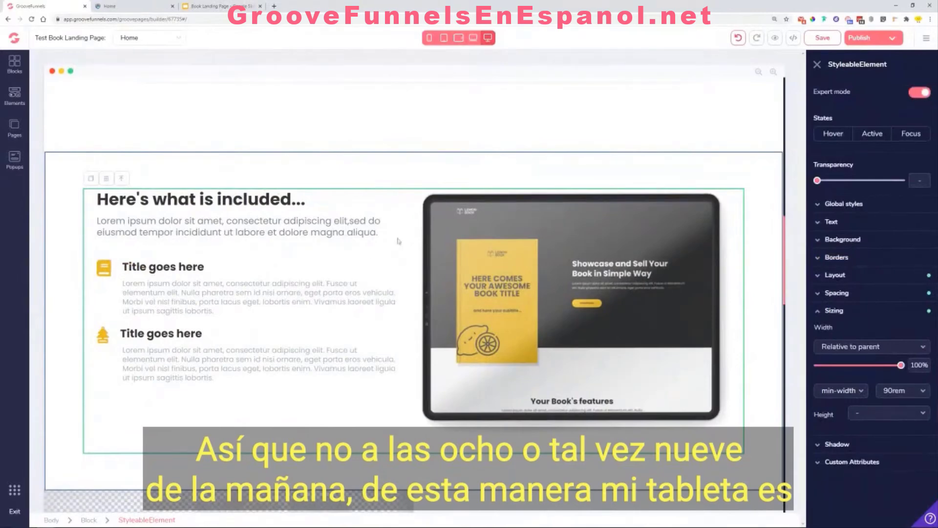
{"action": "left_click", "coordinate": [816, 65]}
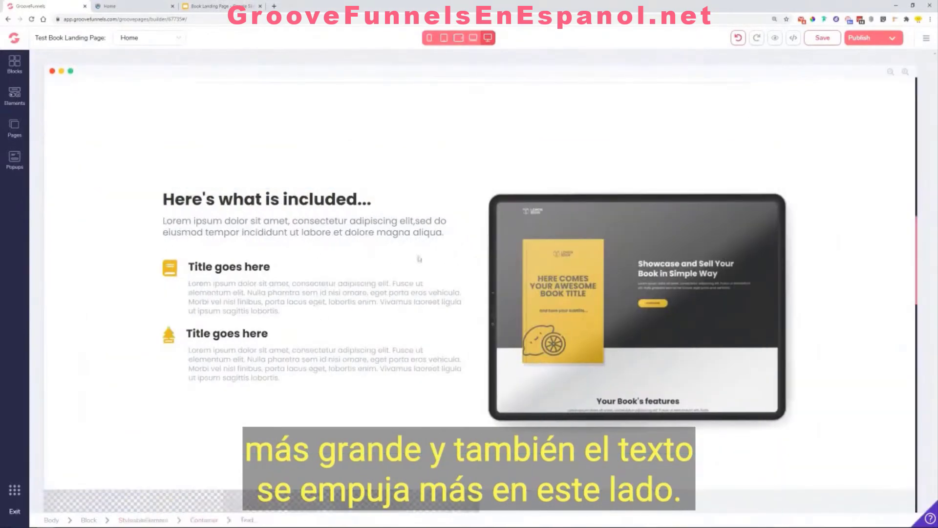
Step: Give the tablet image a negative top margin of -2.5rem
{"action": "scroll", "coordinate": [580, 307], "scroll_direction": "up", "scroll_amount": 2}
{"action": "scroll", "coordinate": [582, 293], "scroll_direction": "down", "scroll_amount": 3}
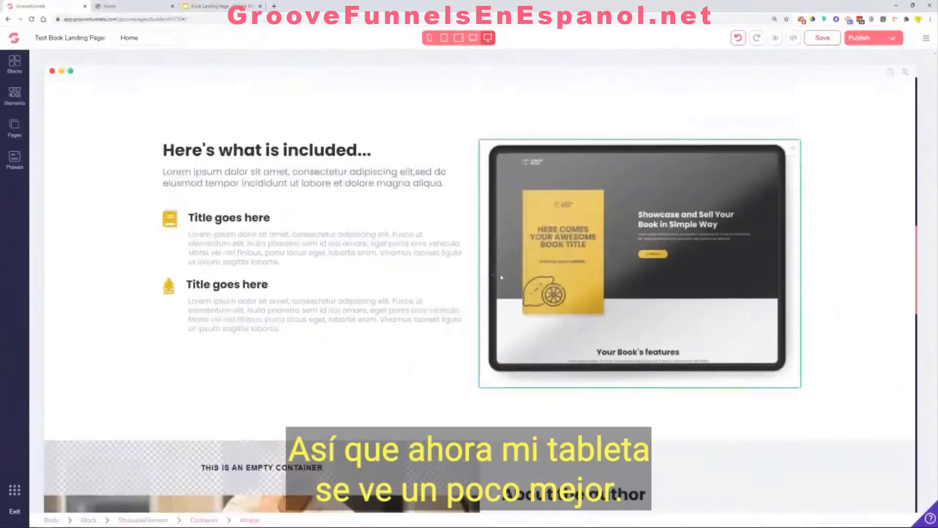
{"action": "left_click", "coordinate": [589, 248]}
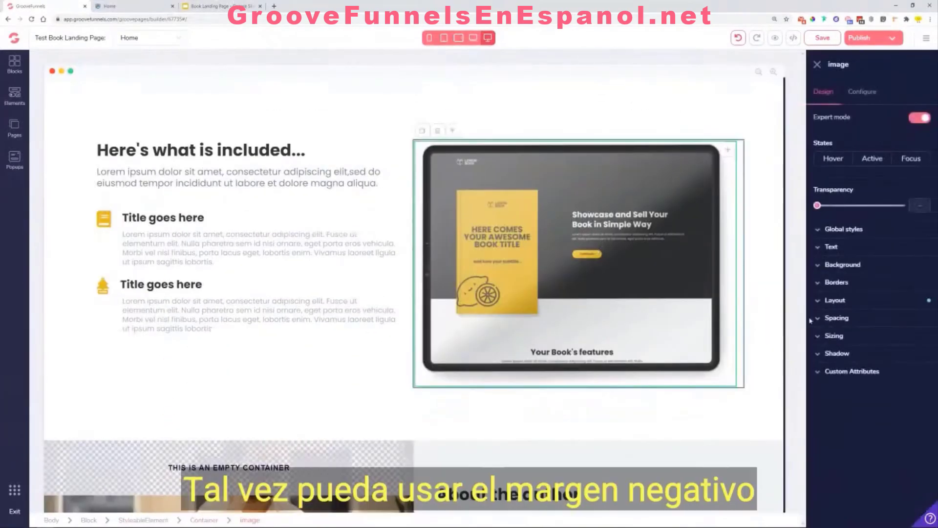
{"action": "left_click", "coordinate": [860, 318]}
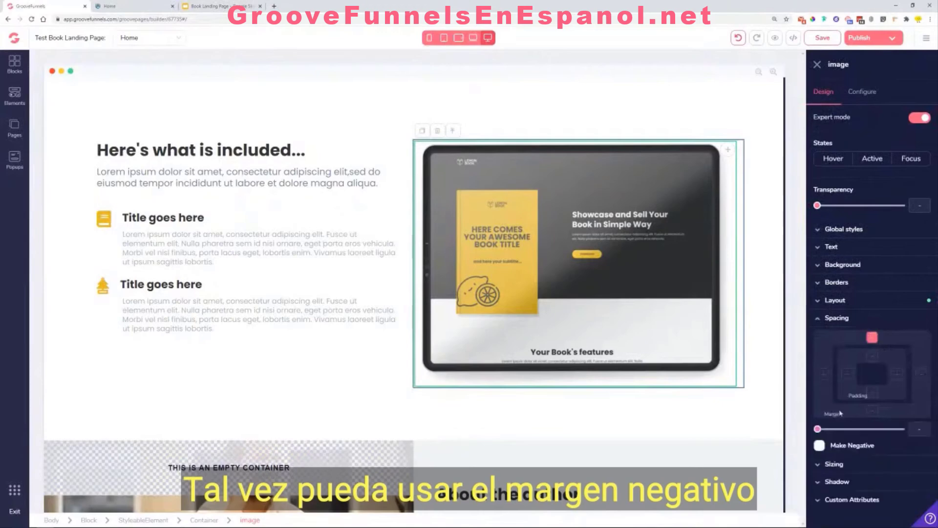
{"action": "left_click", "coordinate": [820, 445]}
{"action": "left_click_drag", "start_coordinate": [817, 429], "coordinate": [863, 430]}
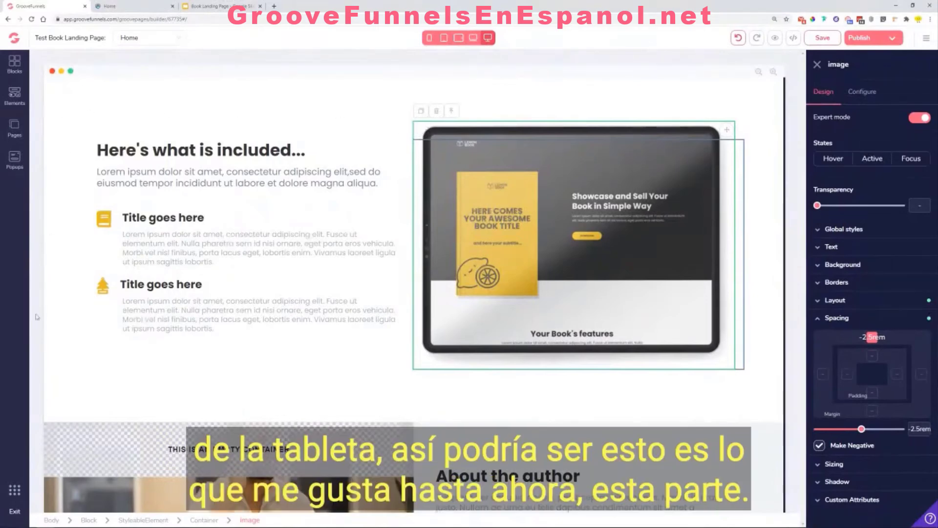
Step: Deselect the tablet image by selecting the text container beside it, and save the page
{"action": "left_click", "coordinate": [380, 356]}
{"action": "scroll", "coordinate": [379, 356], "scroll_direction": "up", "scroll_amount": 3}
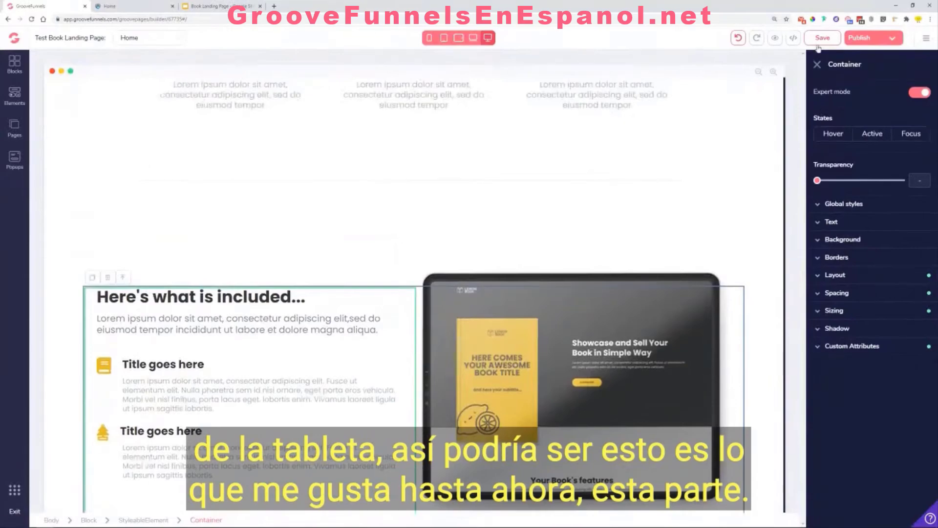
{"action": "left_click", "coordinate": [818, 45]}
Step: Following the reference page, give the "About the author" paragraph equal top and bottom margins of about 2rem
{"action": "scroll", "coordinate": [579, 132], "scroll_direction": "down", "scroll_amount": 10}
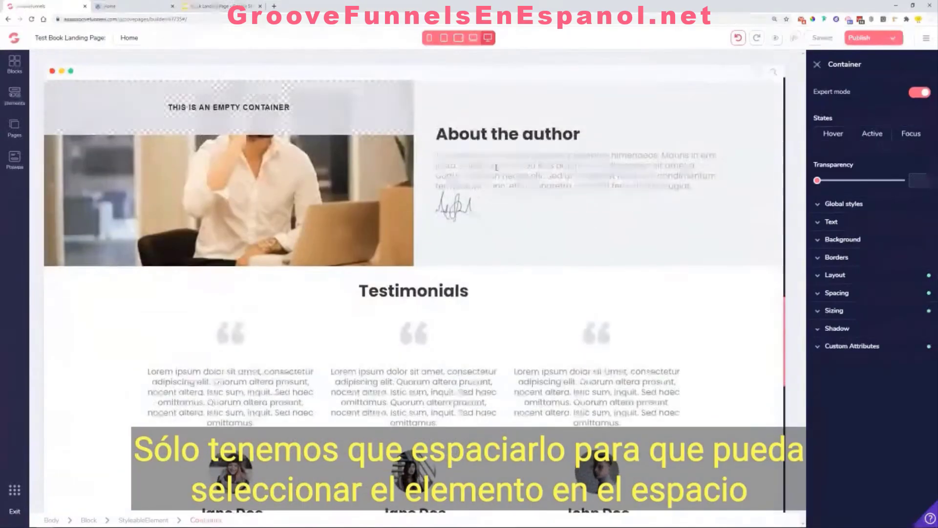
{"action": "left_click", "coordinate": [132, 8]}
{"action": "scroll", "coordinate": [564, 294], "scroll_direction": "down", "scroll_amount": 5}
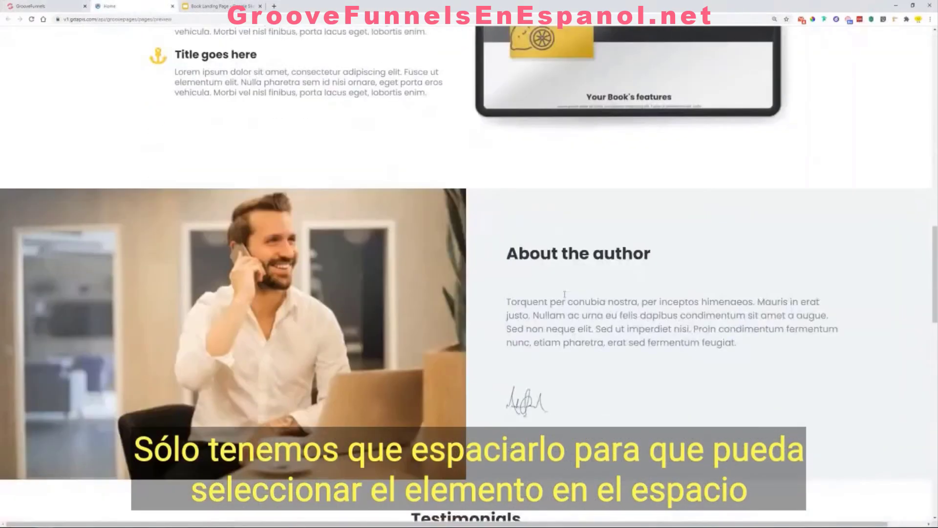
{"action": "left_click", "coordinate": [44, 6]}
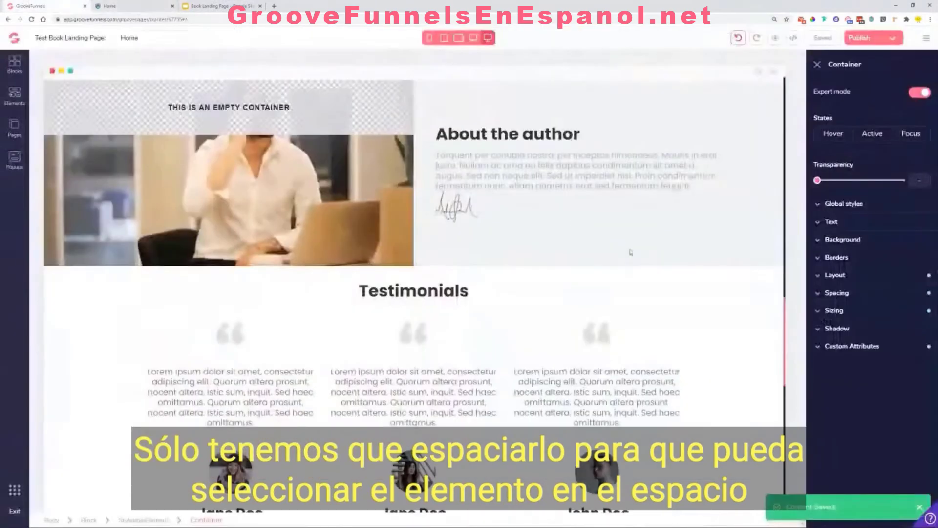
{"action": "left_click", "coordinate": [499, 164]}
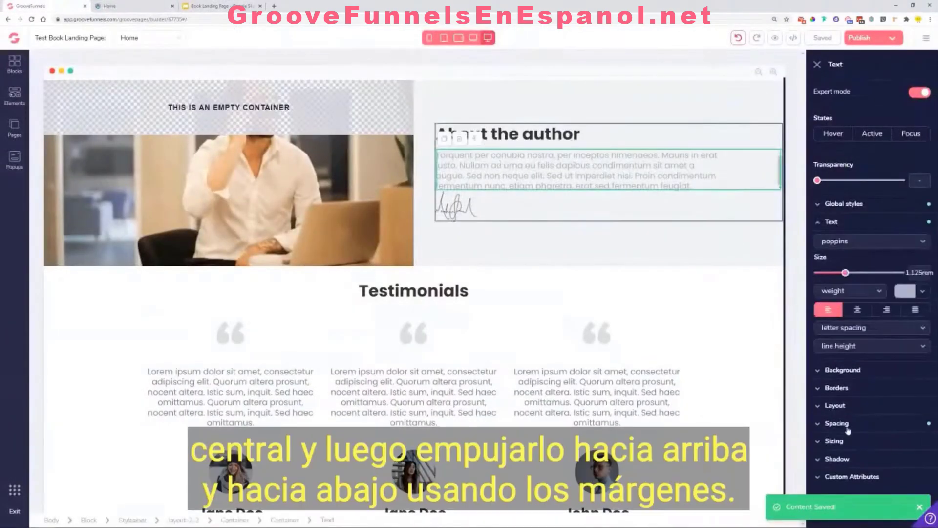
{"action": "left_click", "coordinate": [838, 423]}
{"action": "scroll", "coordinate": [869, 452], "scroll_direction": "down", "scroll_amount": 1}
{"action": "left_click", "coordinate": [871, 459]}
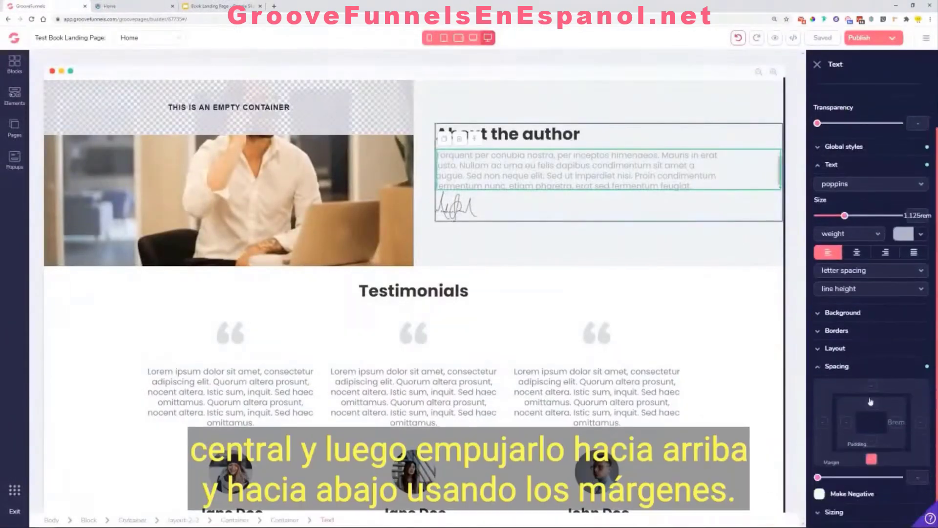
{"action": "left_click_drag", "start_coordinate": [815, 484], "coordinate": [854, 483]}
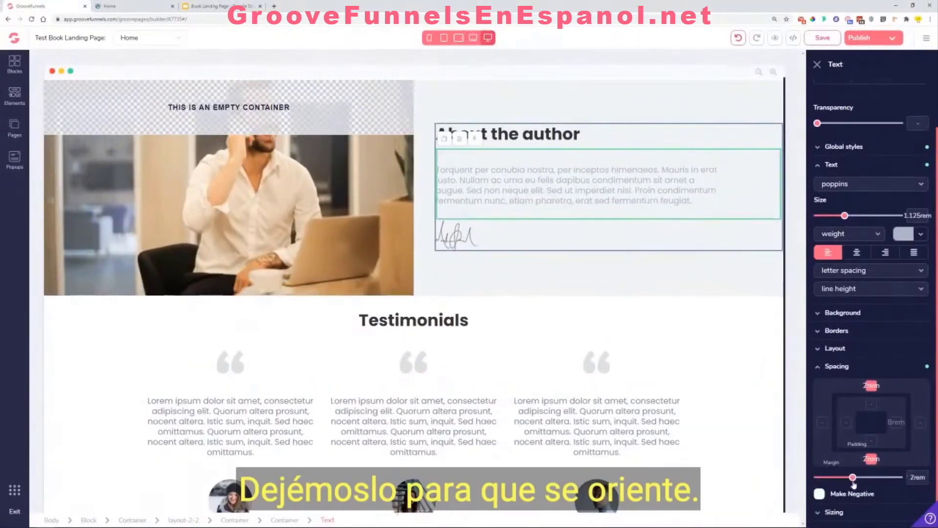
{"action": "left_click", "coordinate": [557, 268]}
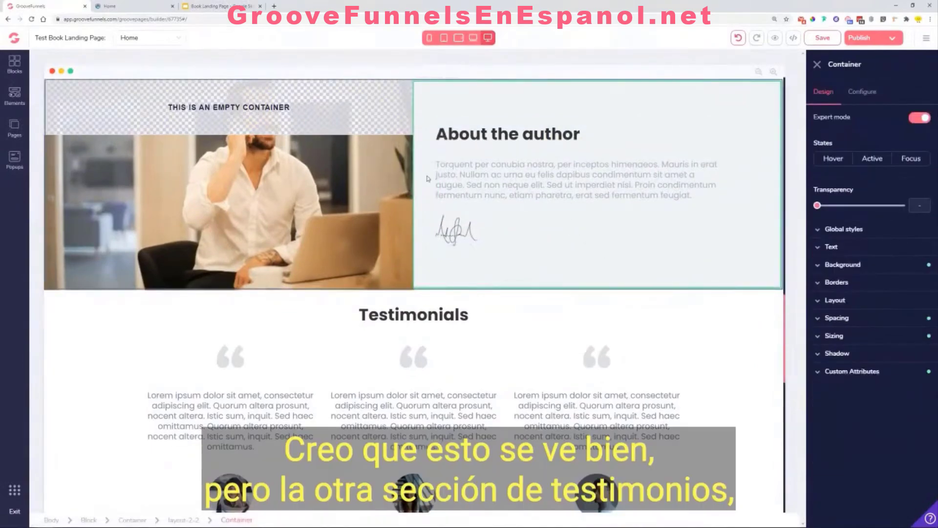
Step: Check the reference page's testimonials spacing and set the Testimonials block's top and bottom padding to 3rem
{"action": "scroll", "coordinate": [428, 178], "scroll_direction": "down", "scroll_amount": 4}
{"action": "scroll", "coordinate": [428, 178], "scroll_direction": "up", "scroll_amount": 2}
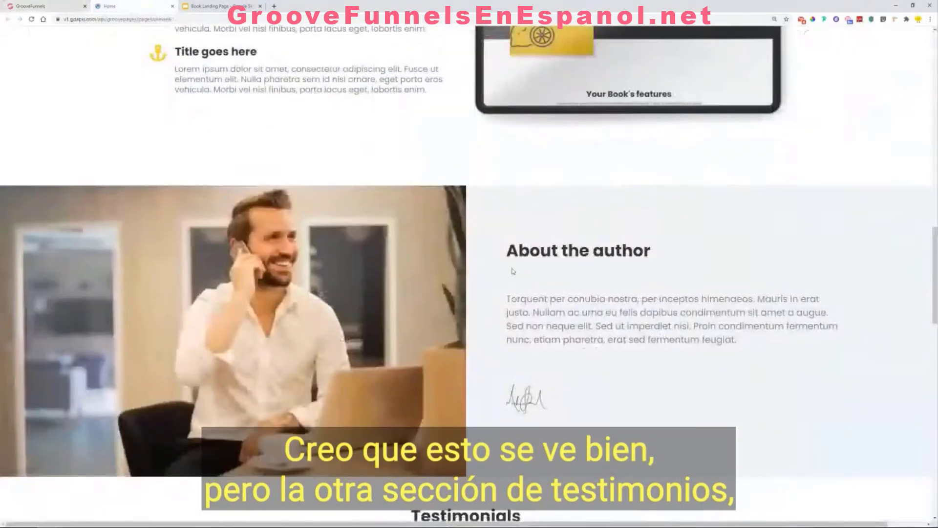
{"action": "scroll", "coordinate": [464, 231], "scroll_direction": "down", "scroll_amount": 5}
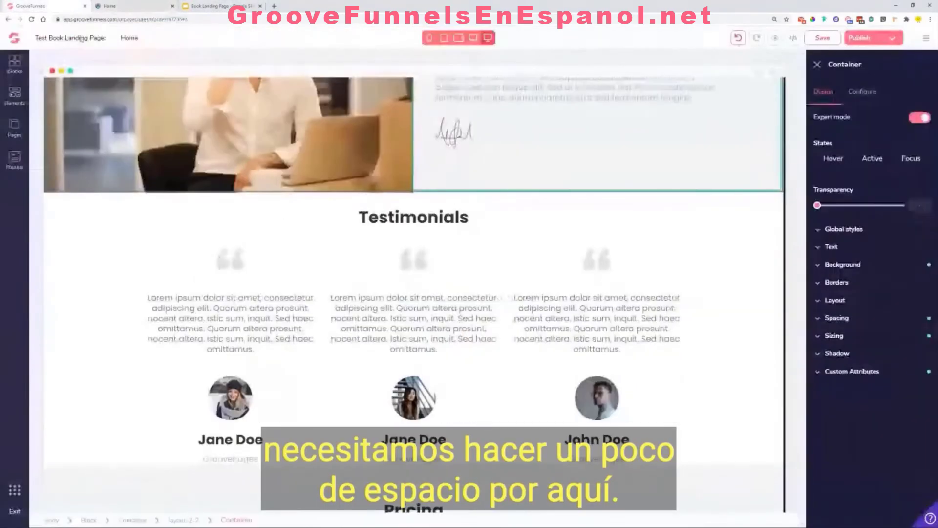
{"action": "left_click", "coordinate": [219, 6]}
{"action": "left_click", "coordinate": [465, 209]}
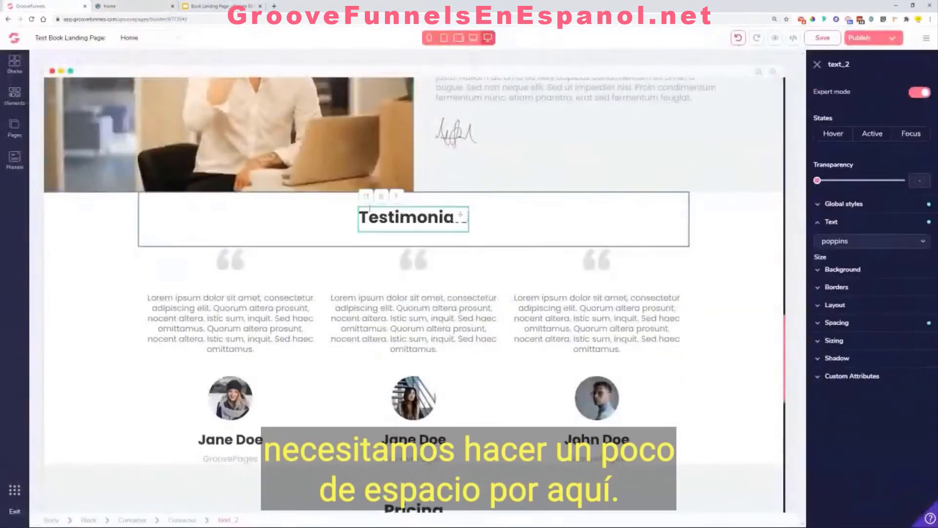
{"action": "left_click", "coordinate": [119, 215]}
{"action": "left_click", "coordinate": [845, 293]}
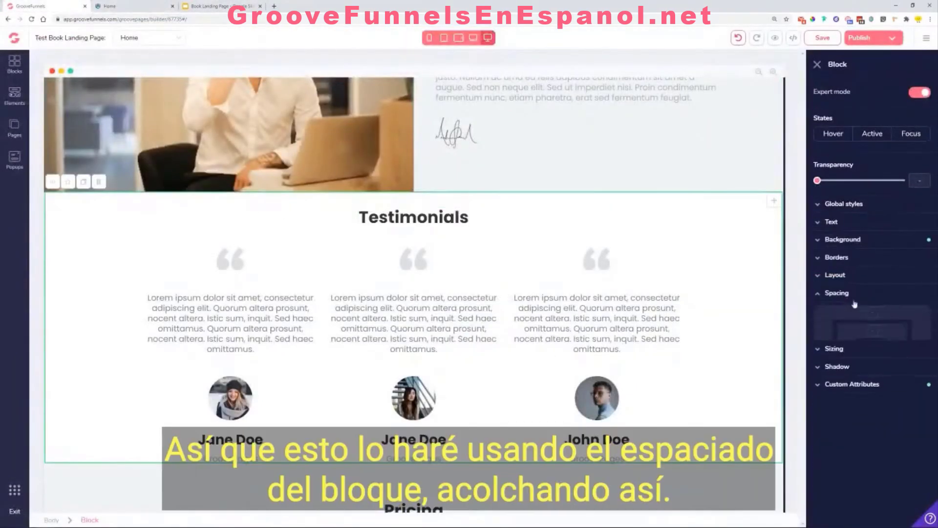
{"action": "left_click", "coordinate": [875, 368]}
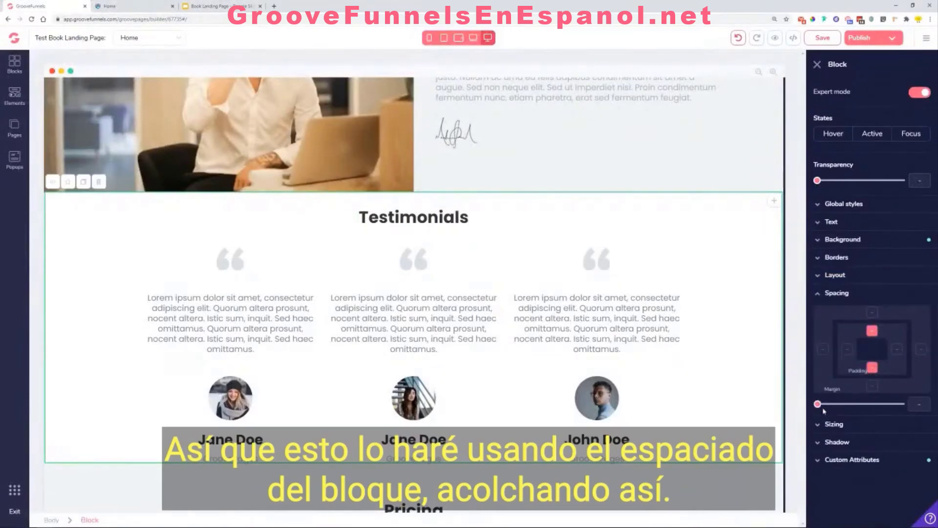
{"action": "left_click_drag", "start_coordinate": [824, 409], "coordinate": [878, 419]}
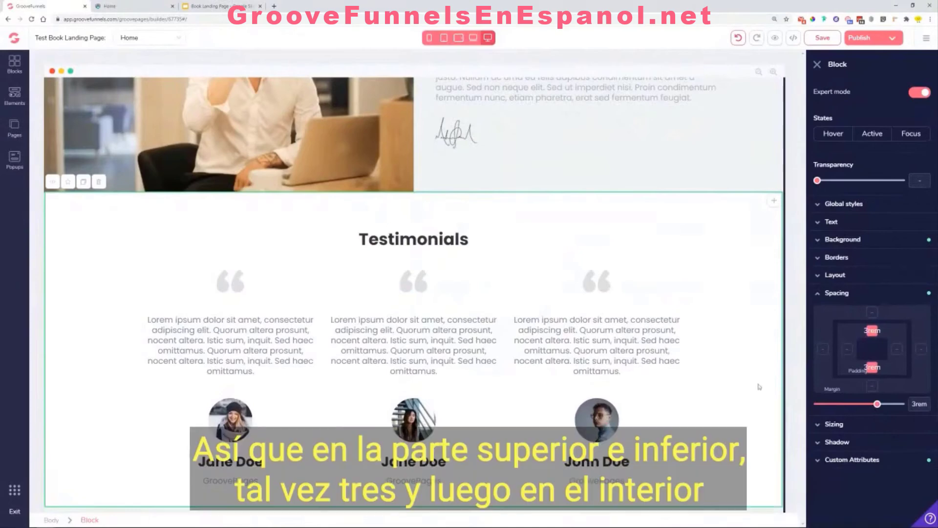
Step: Try a Large gutter width on the three-column testimonials layout and apply Extra large instead
{"action": "scroll", "coordinate": [588, 239], "scroll_direction": "down", "scroll_amount": 3}
{"action": "right_click", "coordinate": [588, 239]}
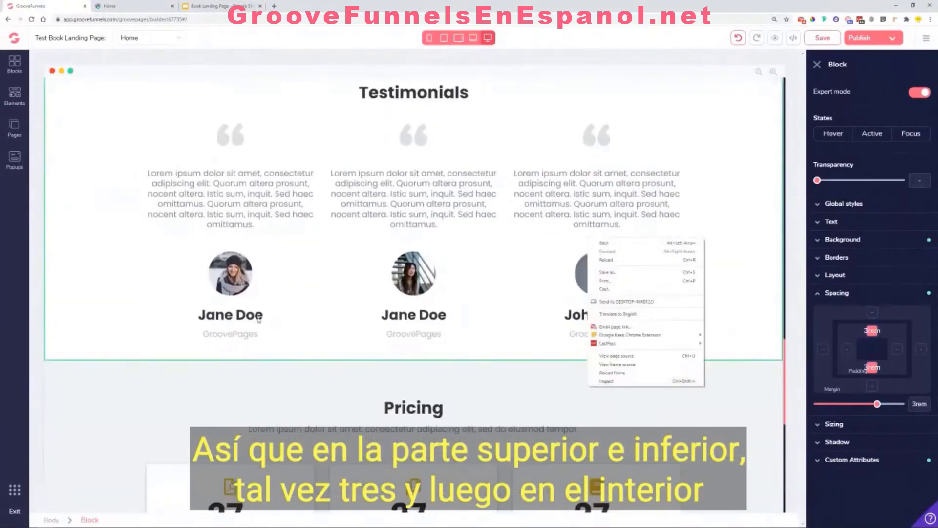
{"action": "scroll", "coordinate": [291, 321], "scroll_direction": "up", "scroll_amount": 2}
{"action": "left_click", "coordinate": [323, 300]}
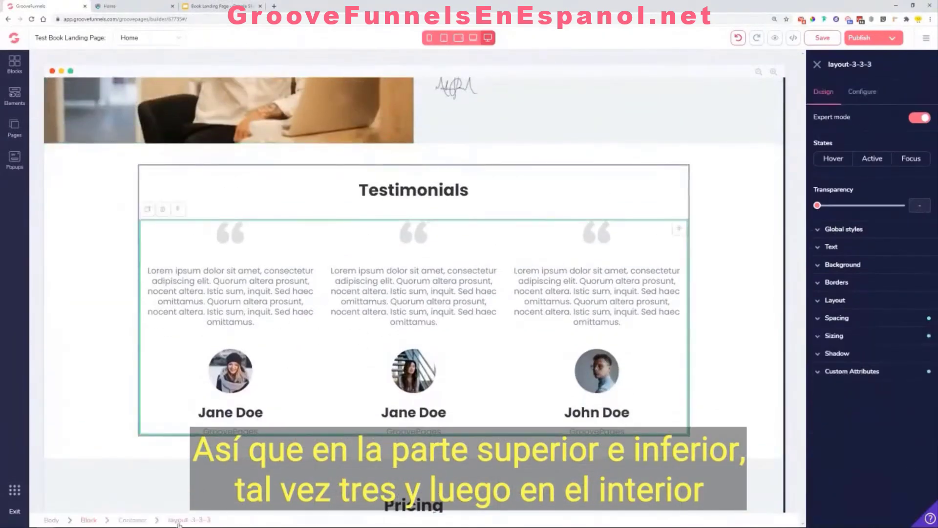
{"action": "left_click", "coordinate": [868, 102]}
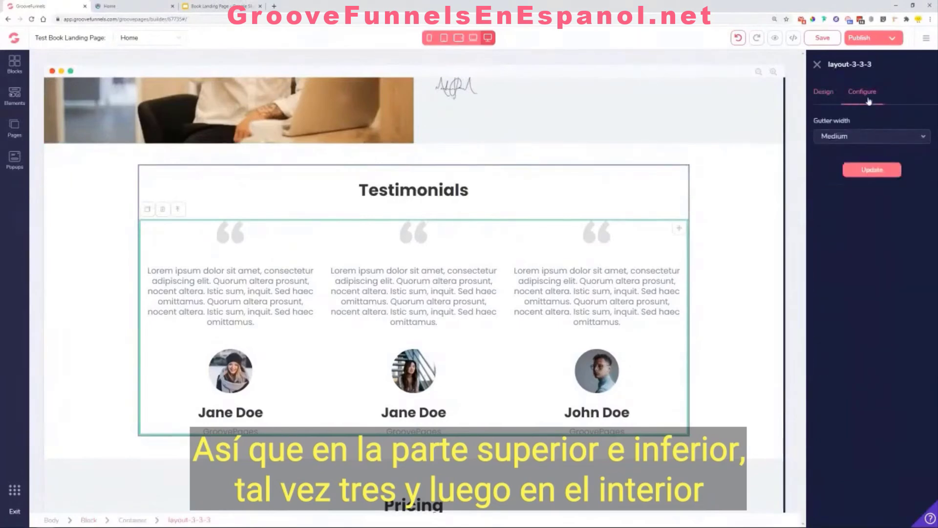
{"action": "left_click", "coordinate": [863, 133]}
{"action": "left_click", "coordinate": [852, 211]}
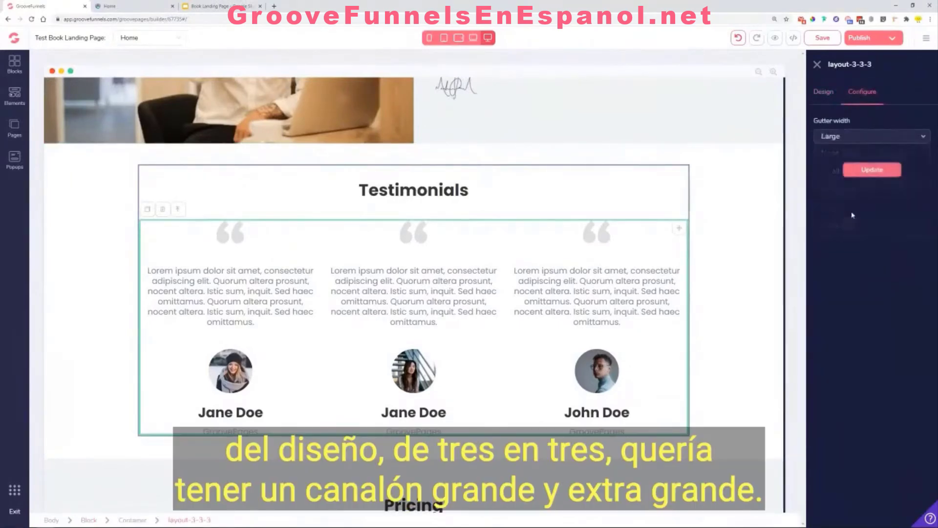
{"action": "left_click", "coordinate": [874, 169]}
{"action": "left_click", "coordinate": [858, 137]}
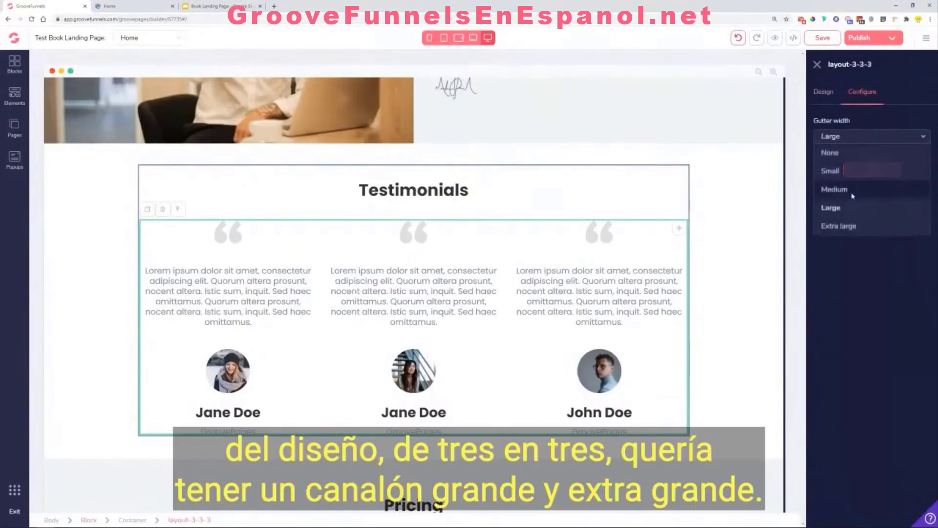
{"action": "left_click", "coordinate": [839, 225]}
{"action": "left_click", "coordinate": [873, 170]}
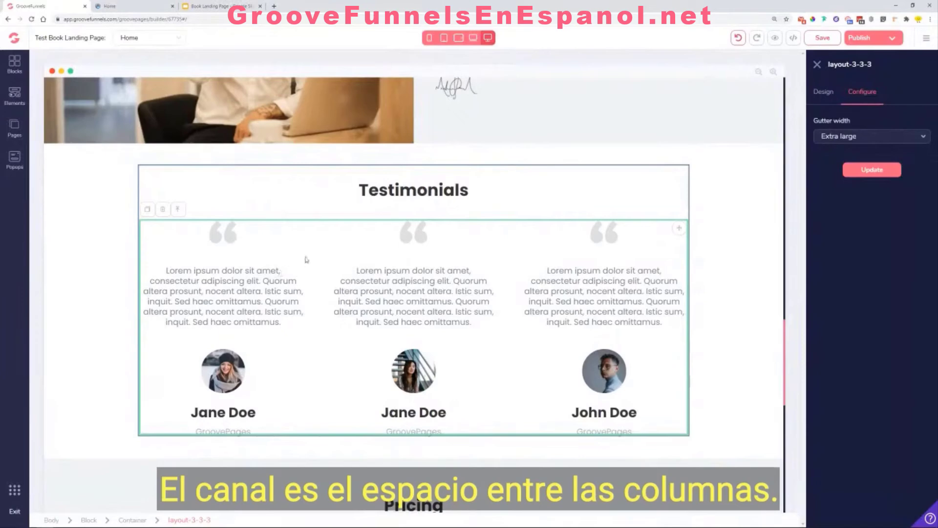
Step: Select the Testimonials block, compare its spacing with the reference page, and return to the page builder
{"action": "left_click", "coordinate": [750, 220]}
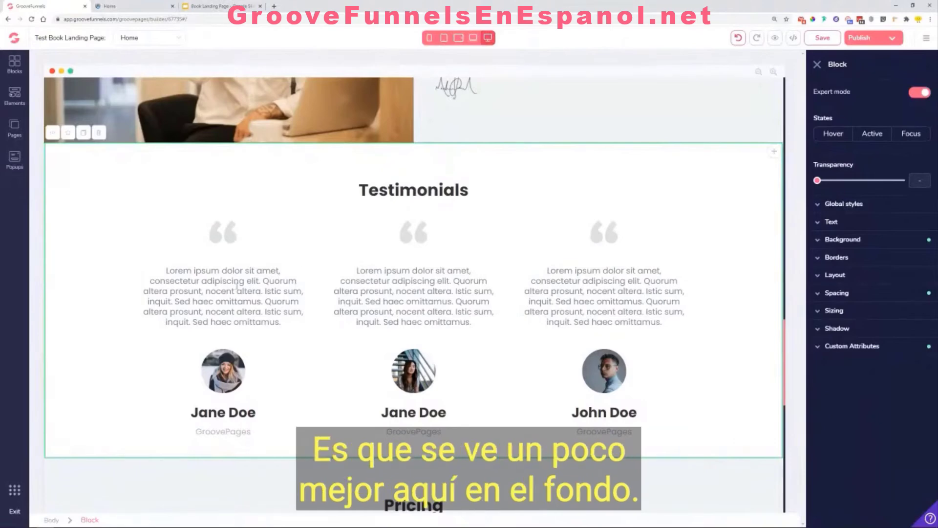
{"action": "scroll", "coordinate": [295, 296], "scroll_direction": "down", "scroll_amount": 1}
{"action": "left_click", "coordinate": [120, 4]}
{"action": "scroll", "coordinate": [403, 410], "scroll_direction": "down", "scroll_amount": 1}
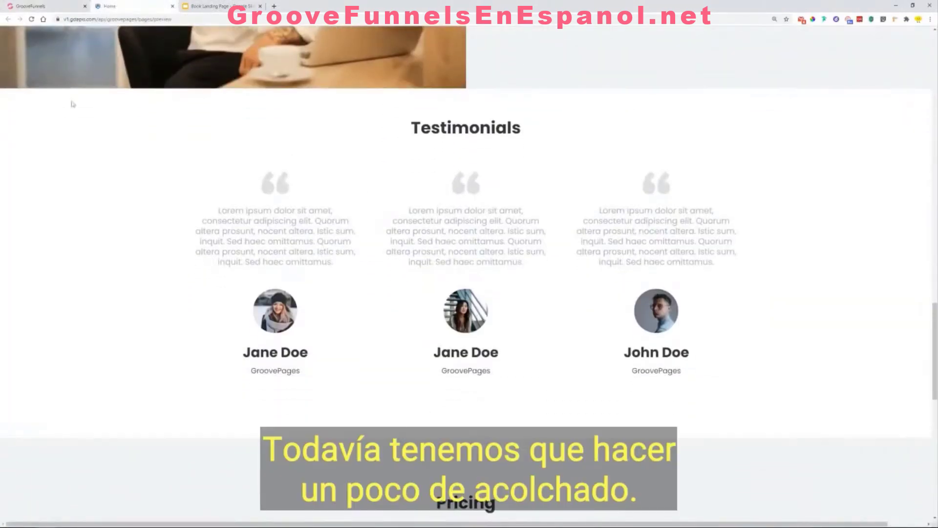
{"action": "left_click", "coordinate": [43, 3]}
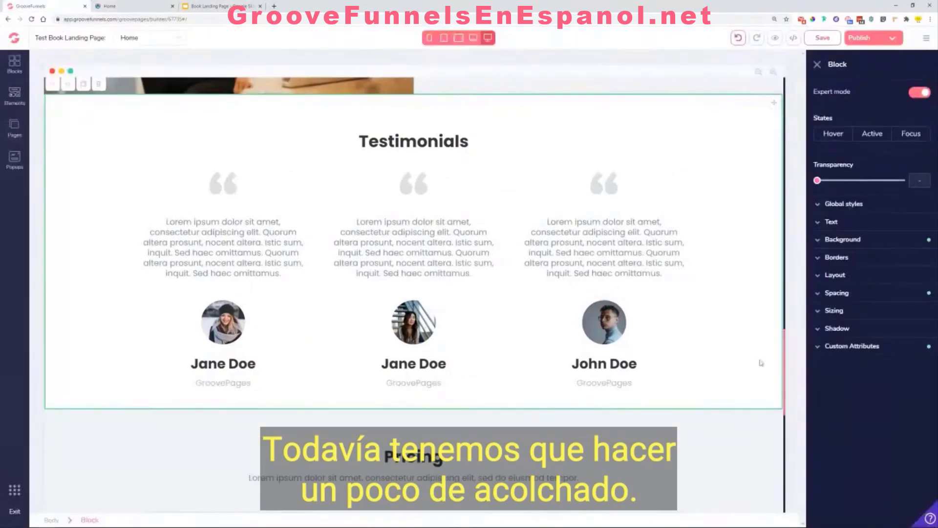
Step: Set the Testimonials block's bottom padding to 6rem
{"action": "left_click", "coordinate": [852, 313]}
{"action": "left_click", "coordinate": [855, 294]}
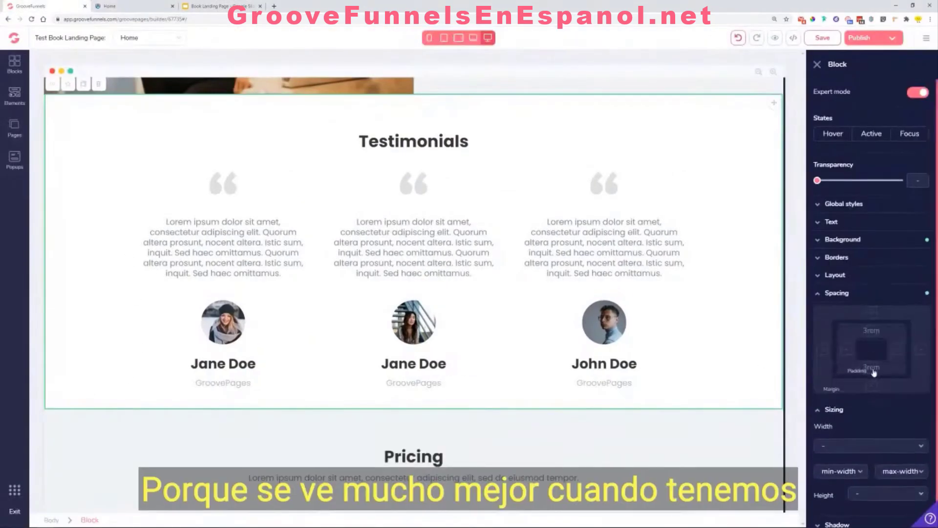
{"action": "left_click", "coordinate": [873, 369]}
{"action": "left_click_drag", "start_coordinate": [878, 406], "coordinate": [895, 405]}
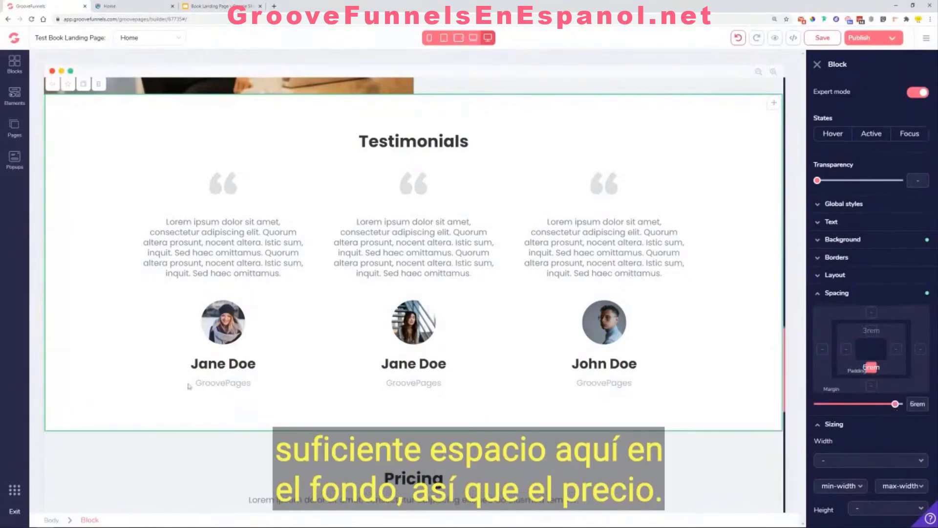
Step: Compare the Pricing section's card height and text spacing with the reference page, and return to the page builder
{"action": "scroll", "coordinate": [172, 326], "scroll_direction": "down", "scroll_amount": 5}
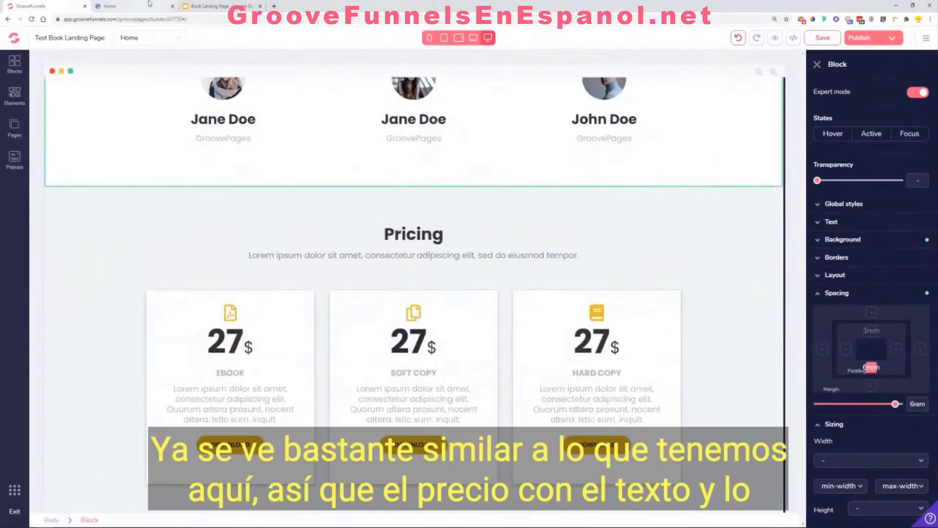
{"action": "left_click", "coordinate": [110, 6]}
{"action": "scroll", "coordinate": [270, 227], "scroll_direction": "down", "scroll_amount": 8}
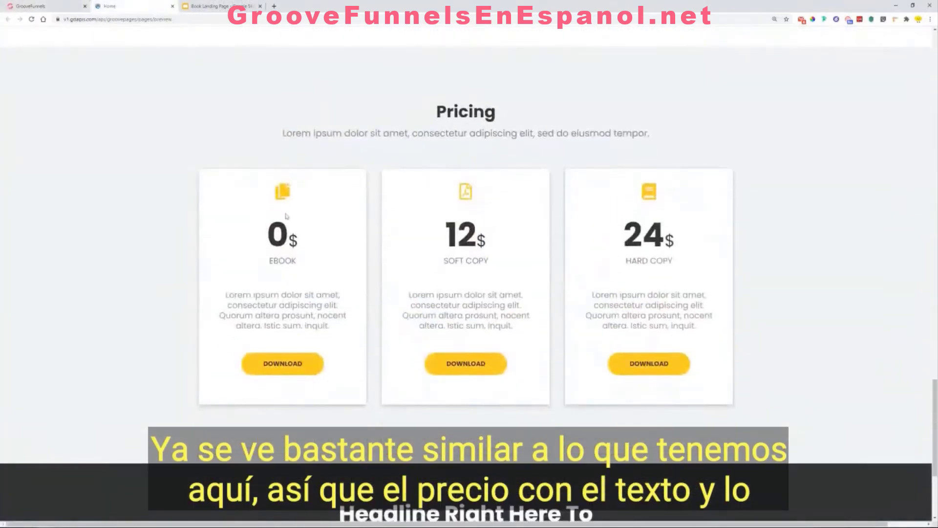
{"action": "scroll", "coordinate": [444, 137], "scroll_direction": "up", "scroll_amount": 1}
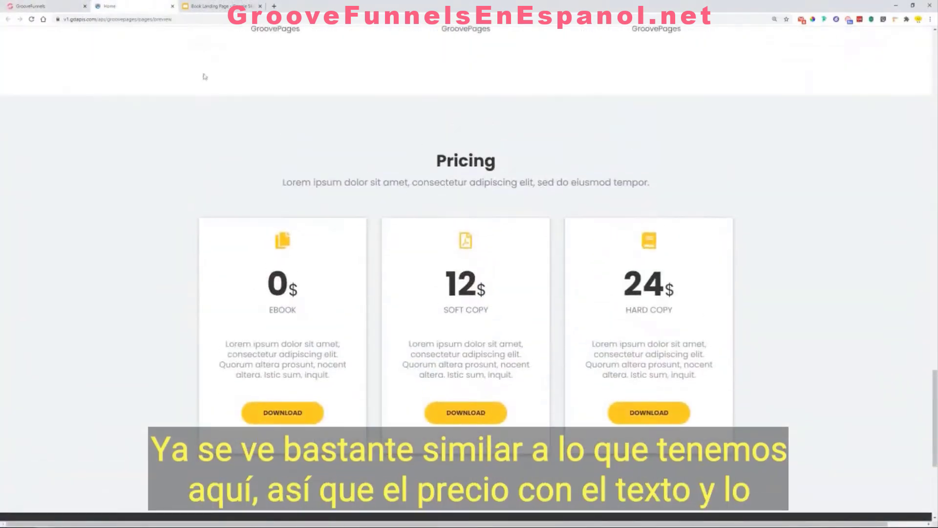
{"action": "left_click", "coordinate": [68, 5]}
{"action": "scroll", "coordinate": [420, 213], "scroll_direction": "down", "scroll_amount": 1}
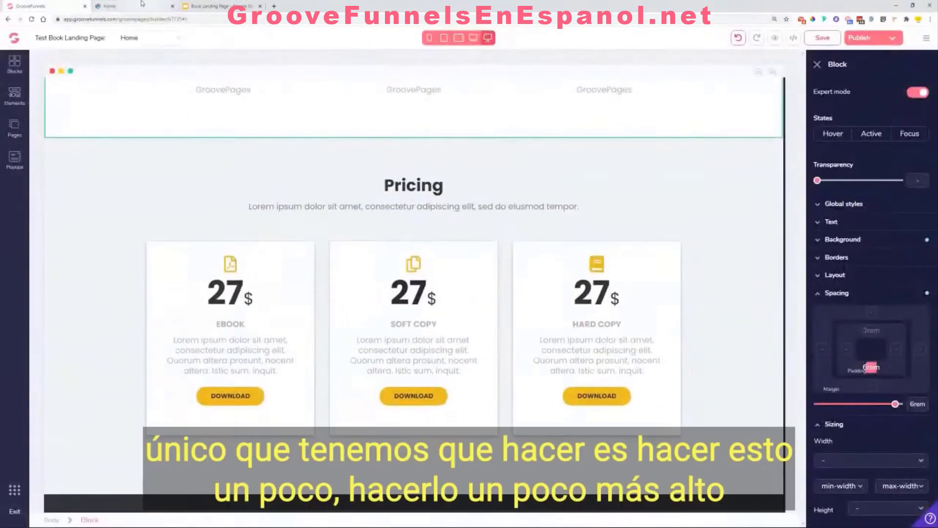
{"action": "left_click", "coordinate": [128, 6]}
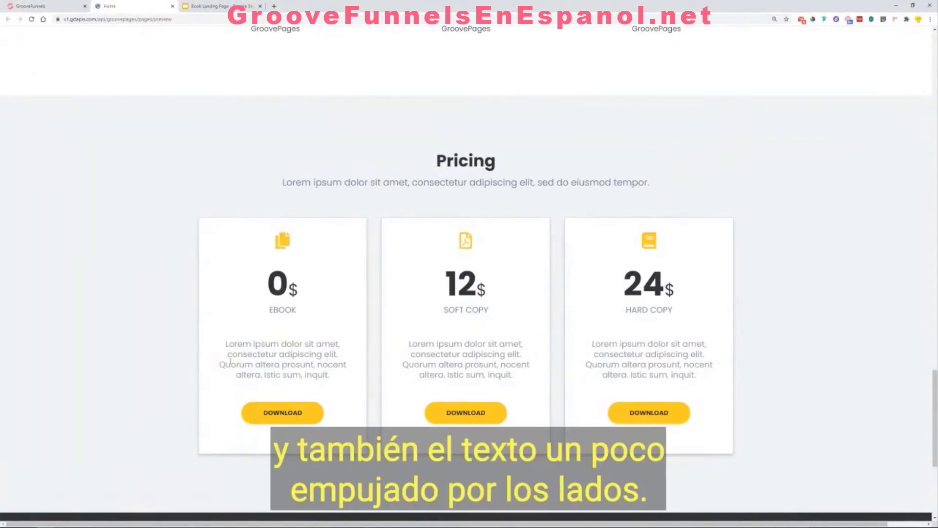
{"action": "left_click", "coordinate": [20, 3]}
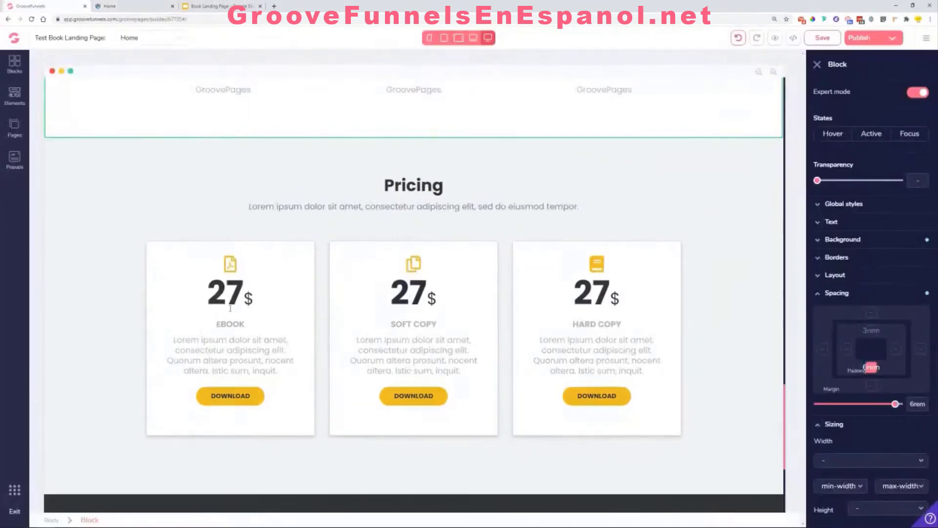
Step: Give the whole price element in the EBOOK card equal top and bottom margins of 1rem
{"action": "left_click", "coordinate": [224, 292]}
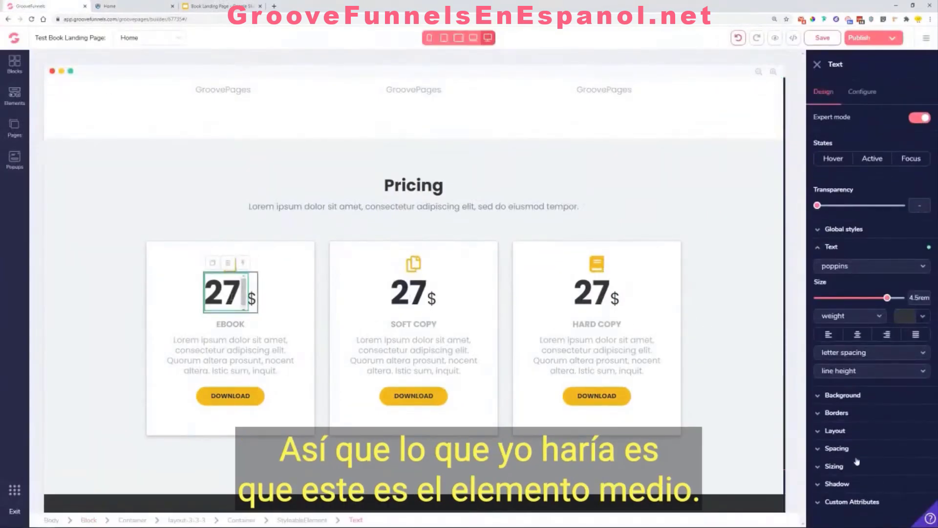
{"action": "left_click", "coordinate": [854, 448]}
{"action": "scroll", "coordinate": [874, 425], "scroll_direction": "down", "scroll_amount": 2}
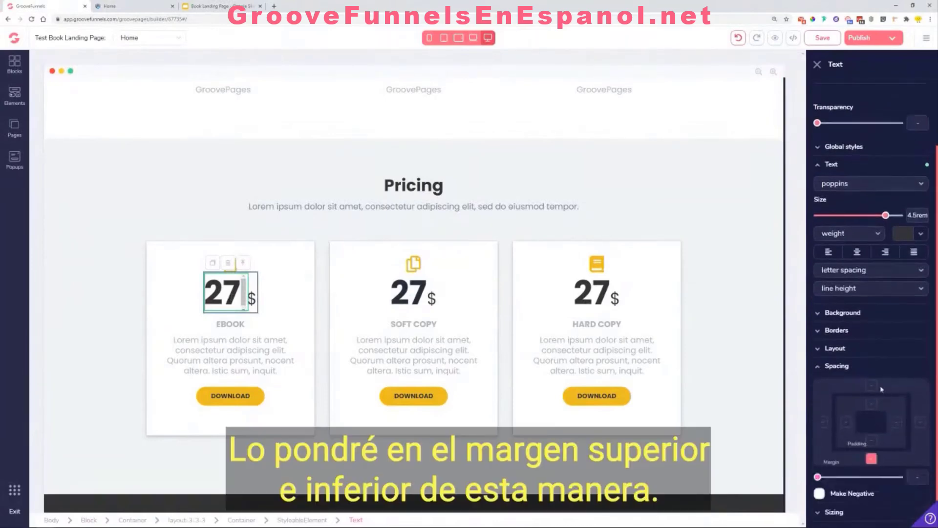
{"action": "mouse_move", "coordinate": [818, 478]}
{"action": "left_mouse_down"}
{"action": "mouse_move", "coordinate": [838, 479]}
{"action": "mouse_move", "coordinate": [817, 479]}
{"action": "left_mouse_up"}
{"action": "left_click", "coordinate": [243, 263]}
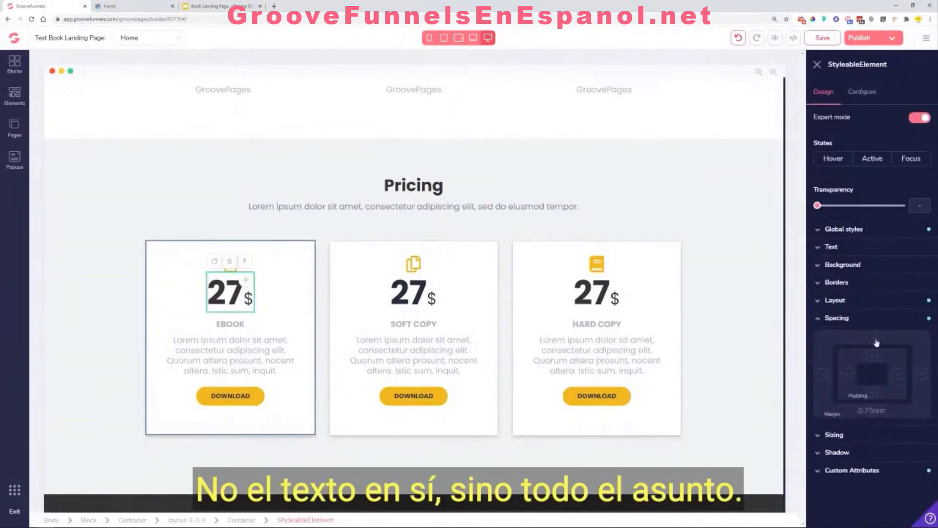
{"action": "left_click", "coordinate": [873, 338]}
{"action": "left_click", "coordinate": [872, 411]}
{"action": "left_click_drag", "start_coordinate": [818, 430], "coordinate": [838, 430]}
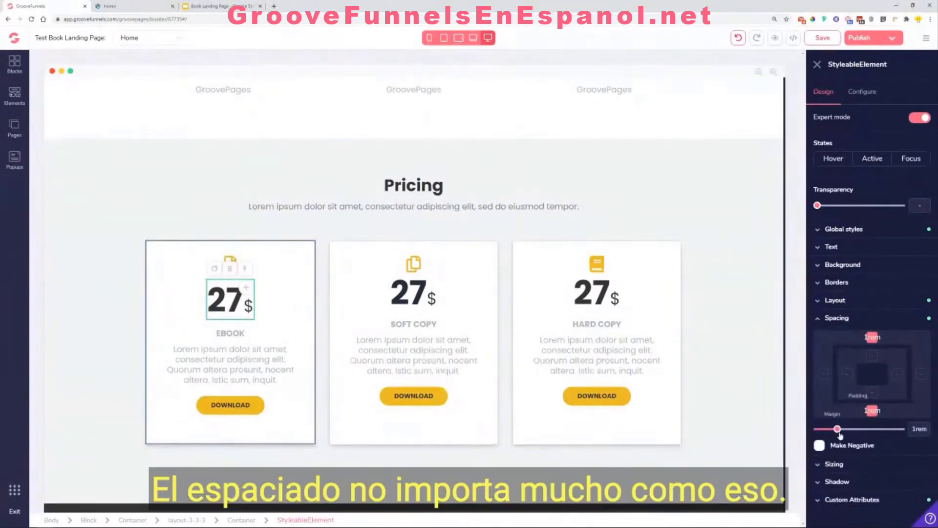
Step: Set the EBOOK card's description text to a 1rem top margin and a 2rem bottom margin
{"action": "left_click", "coordinate": [245, 373]}
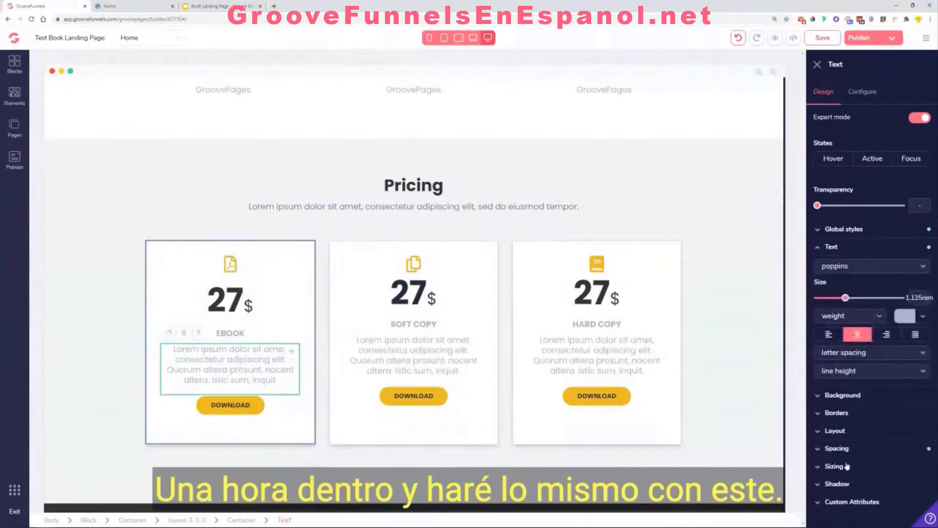
{"action": "left_click", "coordinate": [837, 449]}
{"action": "scroll", "coordinate": [850, 454], "scroll_direction": "down", "scroll_amount": 2}
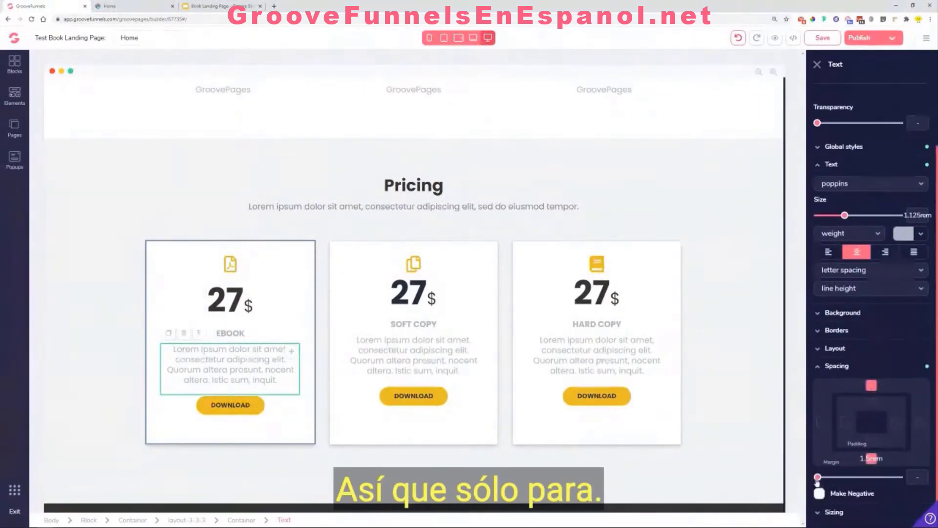
{"action": "left_click_drag", "start_coordinate": [818, 477], "coordinate": [837, 478]}
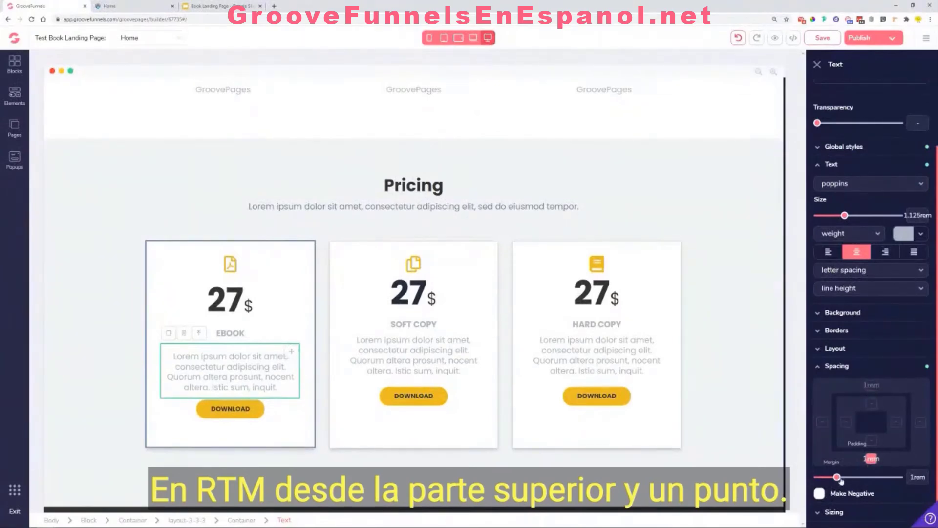
{"action": "left_click_drag", "start_coordinate": [840, 480], "coordinate": [855, 484]}
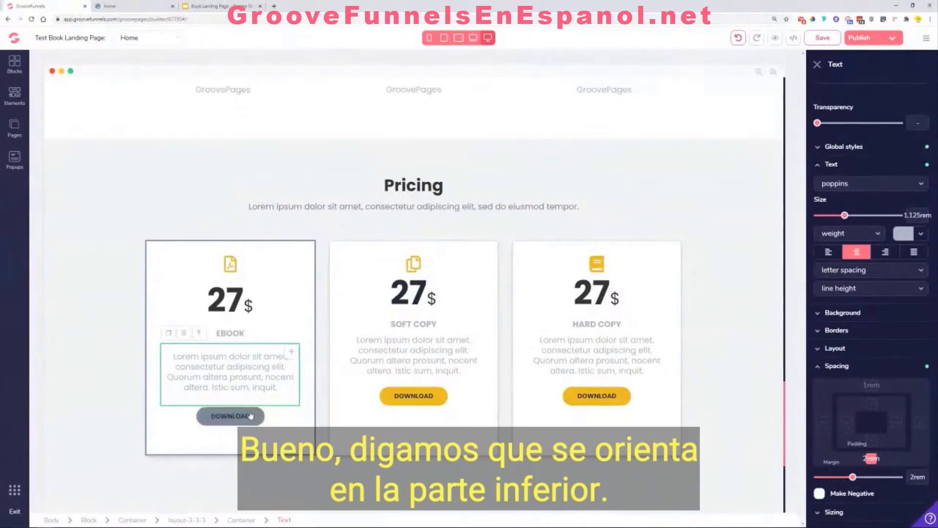
{"action": "left_click", "coordinate": [309, 318]}
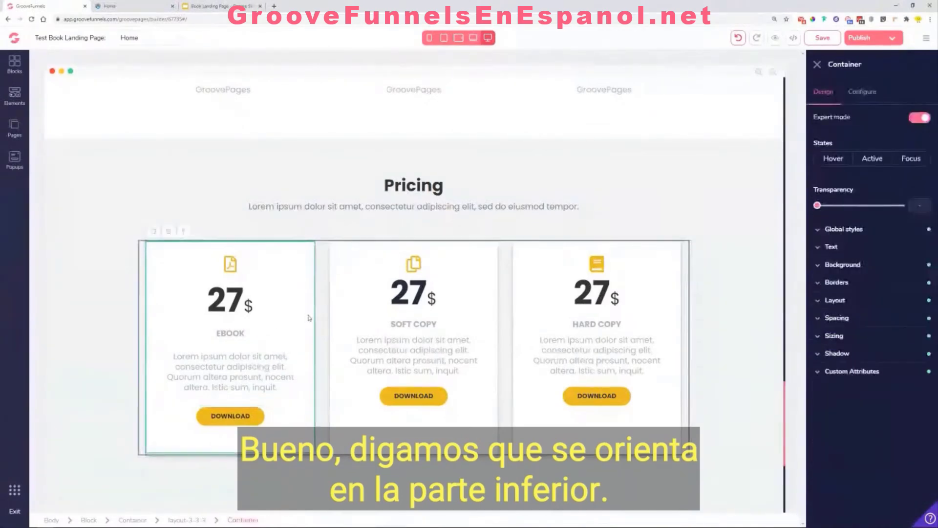
Step: Set the left and right padding of the EBOOK card's description text to 1.75rem
{"action": "left_click", "coordinate": [284, 370]}
{"action": "left_click", "coordinate": [831, 247]}
{"action": "left_click", "coordinate": [856, 457]}
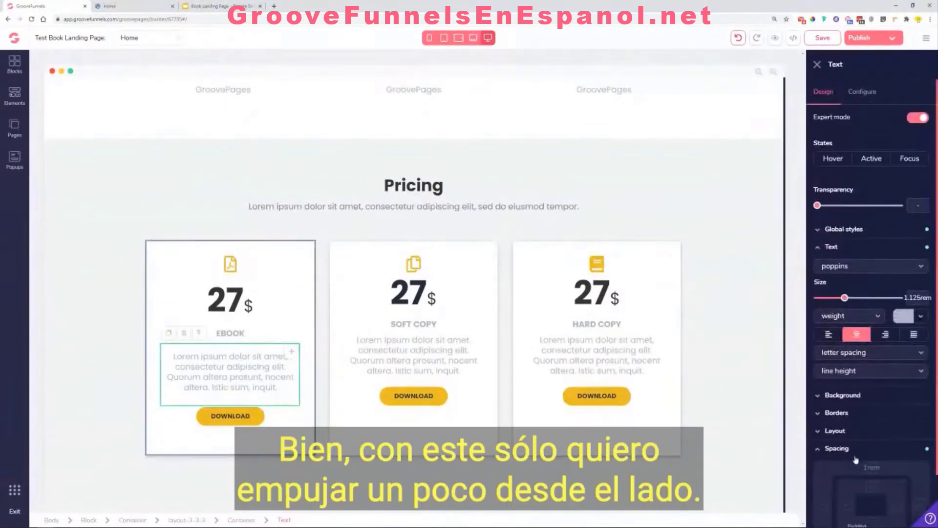
{"action": "scroll", "coordinate": [856, 449], "scroll_direction": "down", "scroll_amount": 2}
{"action": "left_click", "coordinate": [846, 425]}
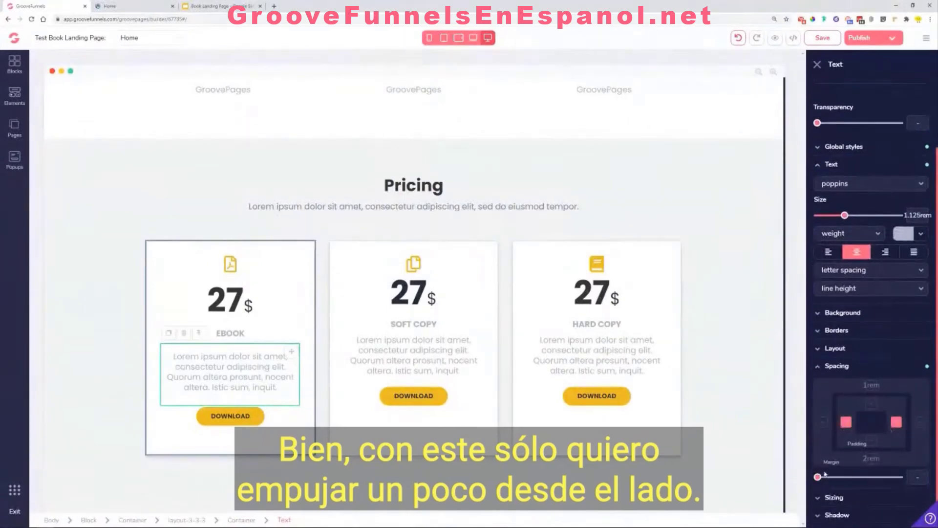
{"action": "left_click_drag", "start_coordinate": [827, 482], "coordinate": [845, 483]}
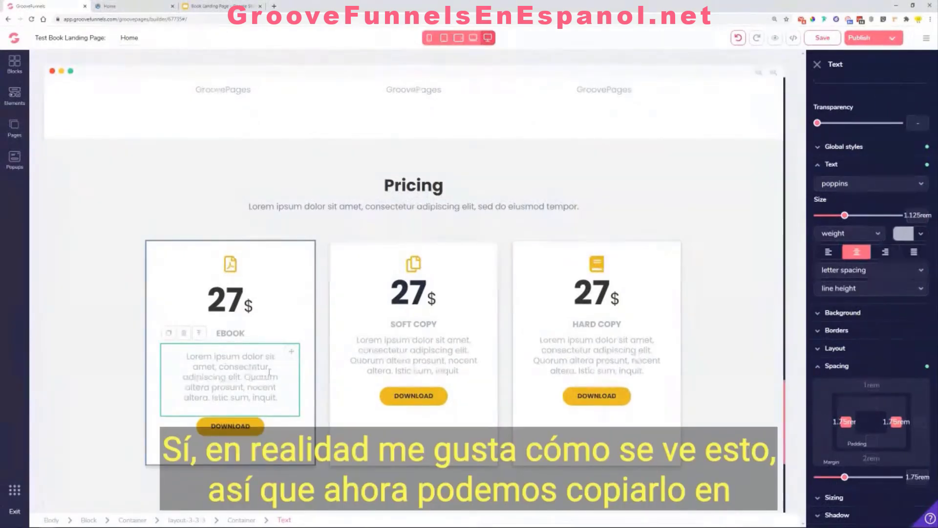
Step: Set the left and right padding of the SOFT COPY card's description text to 2.5rem
{"action": "left_click", "coordinate": [404, 350]}
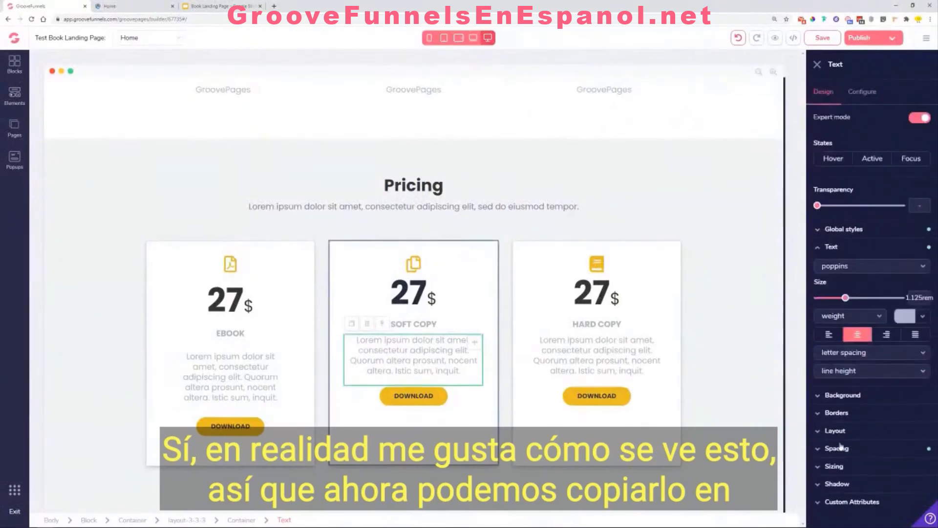
{"action": "left_click", "coordinate": [837, 448]}
{"action": "left_click", "coordinate": [848, 461]}
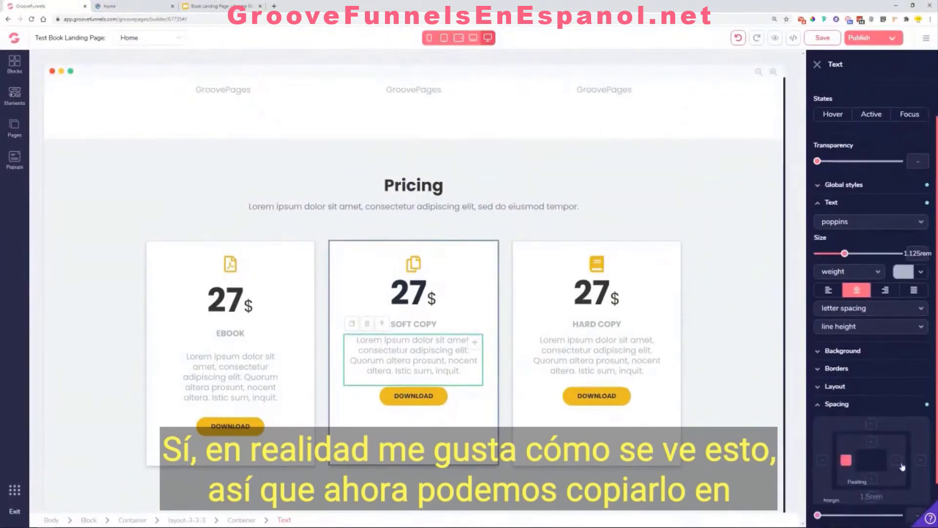
{"action": "left_click_drag", "start_coordinate": [817, 517], "coordinate": [864, 516]}
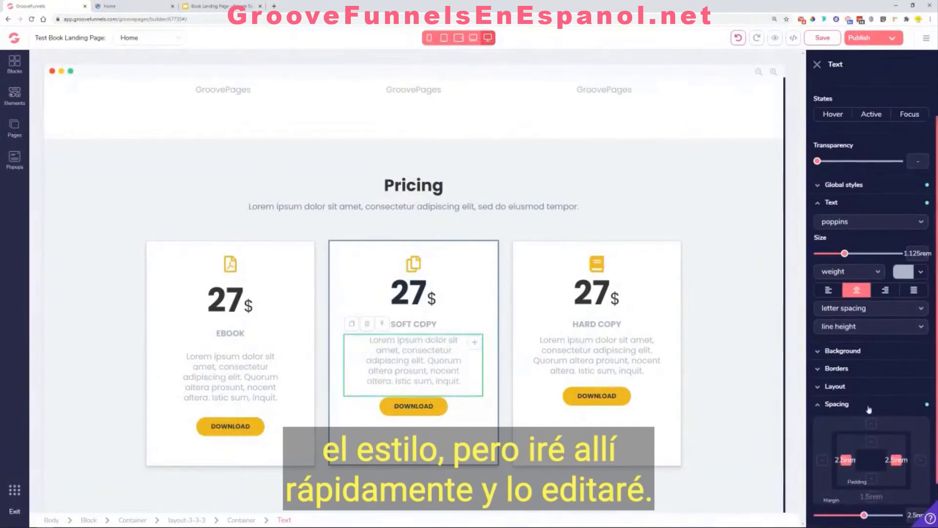
Step: Give the SOFT COPY card's description text a 1rem top margin and a 2rem bottom margin
{"action": "scroll", "coordinate": [878, 434], "scroll_direction": "down", "scroll_amount": 1}
{"action": "left_click", "coordinate": [871, 371]}
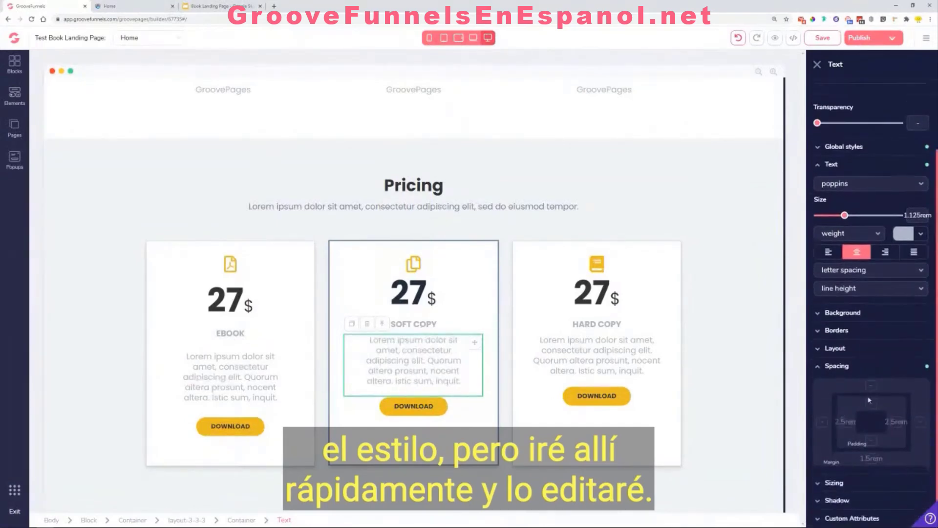
{"action": "left_click", "coordinate": [875, 444]}
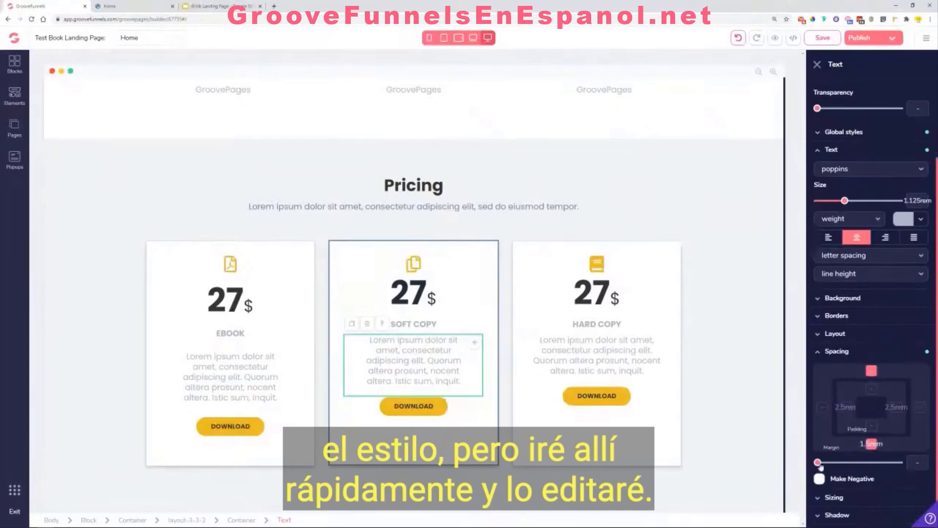
{"action": "left_click_drag", "start_coordinate": [817, 462], "coordinate": [837, 464]}
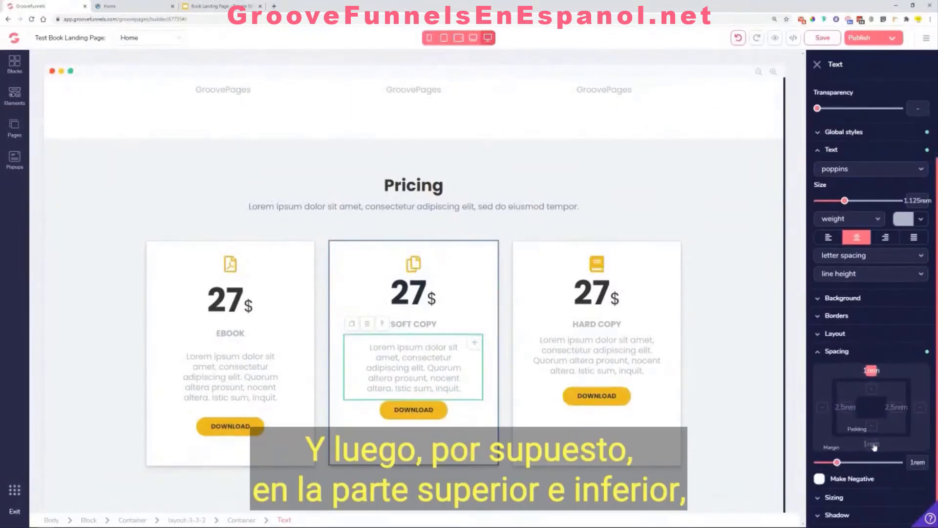
{"action": "left_click", "coordinate": [869, 378]}
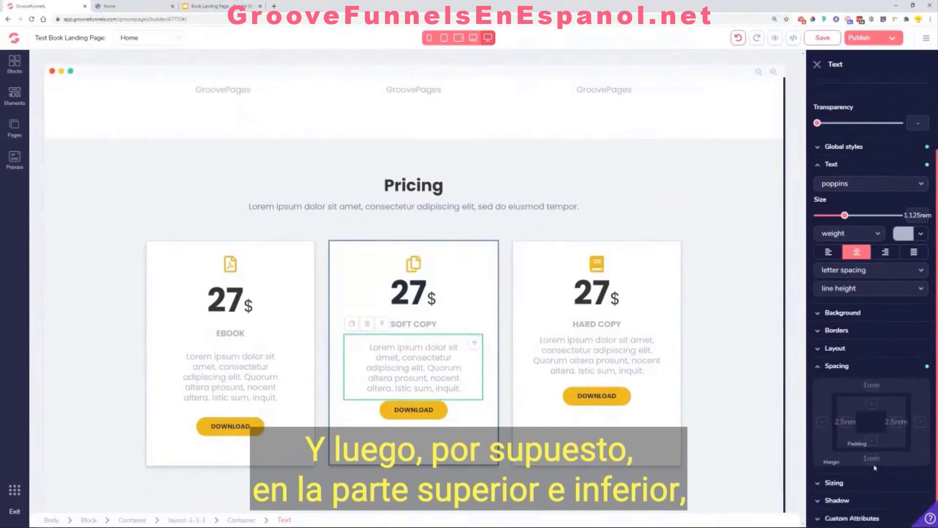
{"action": "left_click", "coordinate": [873, 462]}
{"action": "left_click_drag", "start_coordinate": [838, 467], "coordinate": [853, 467]}
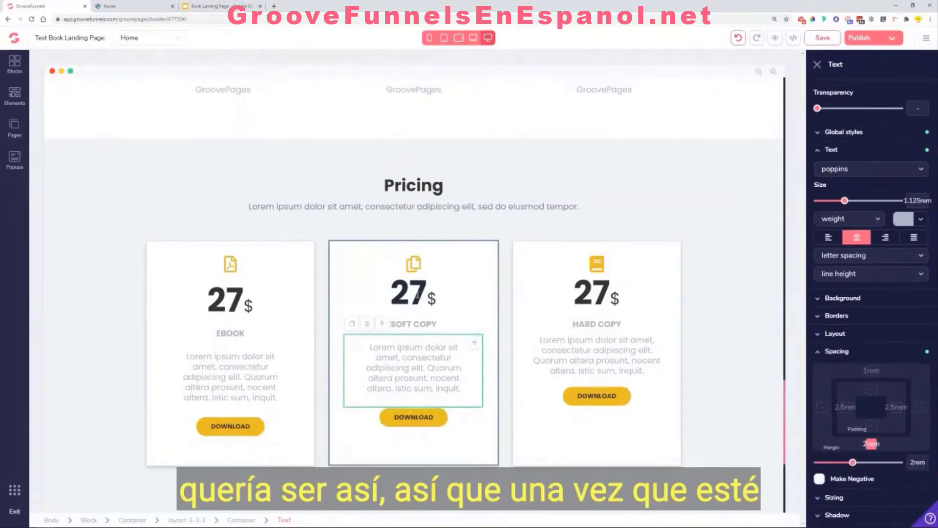
Step: Set the top and bottom margins of the SOFT COPY card's whole price element to 1rem
{"action": "left_click", "coordinate": [419, 294]}
{"action": "left_click", "coordinate": [441, 280]}
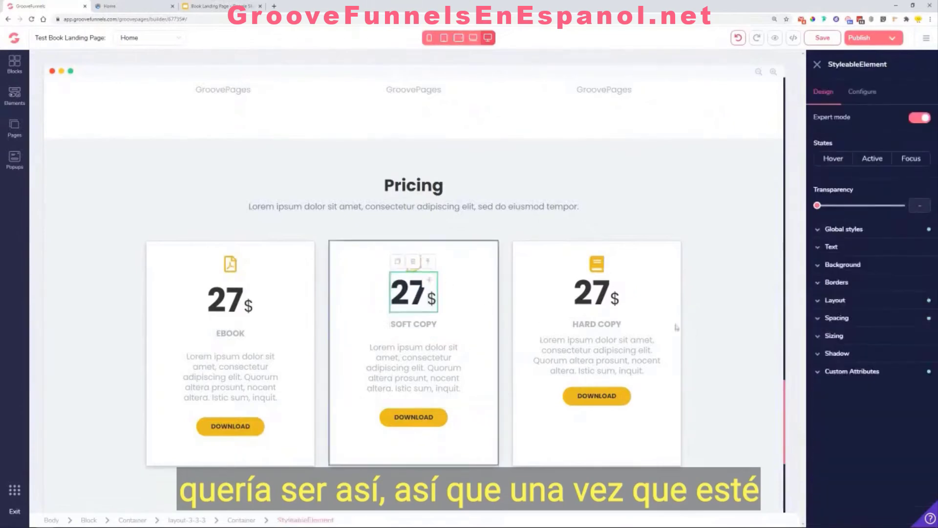
{"action": "left_click", "coordinate": [867, 318]}
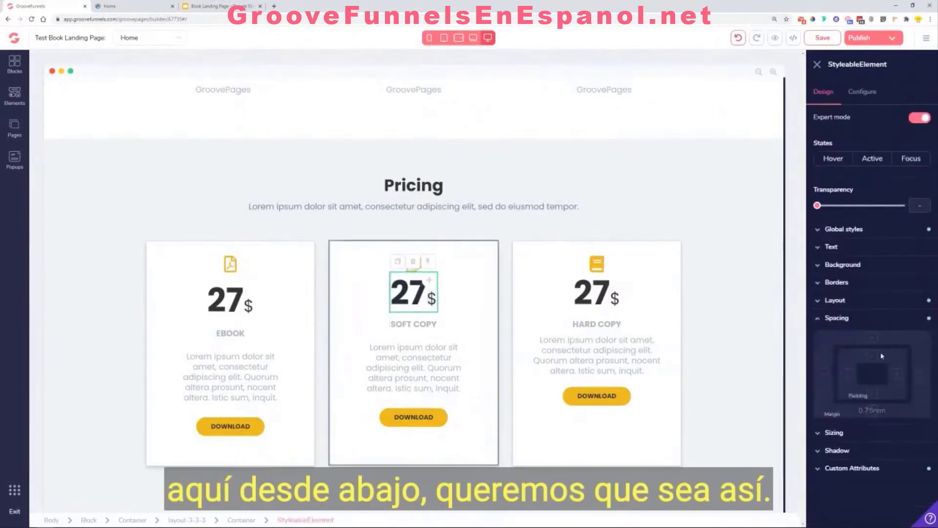
{"action": "left_click", "coordinate": [873, 337]}
{"action": "left_click", "coordinate": [871, 411]}
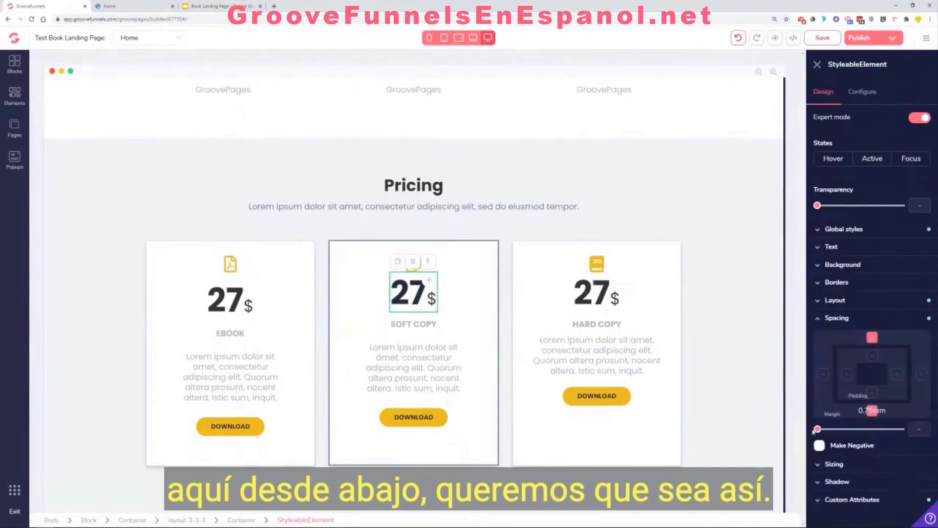
{"action": "left_click_drag", "start_coordinate": [817, 430], "coordinate": [839, 433]}
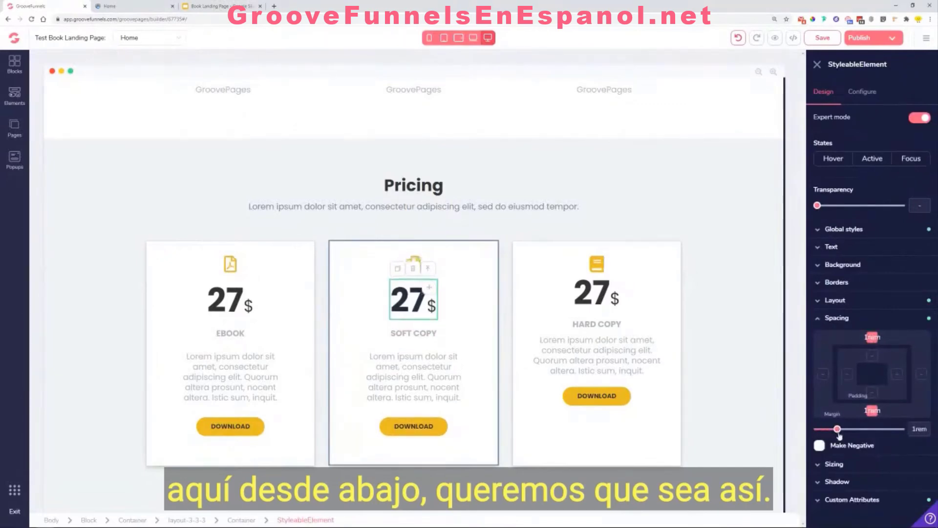
{"action": "left_click", "coordinate": [473, 336]}
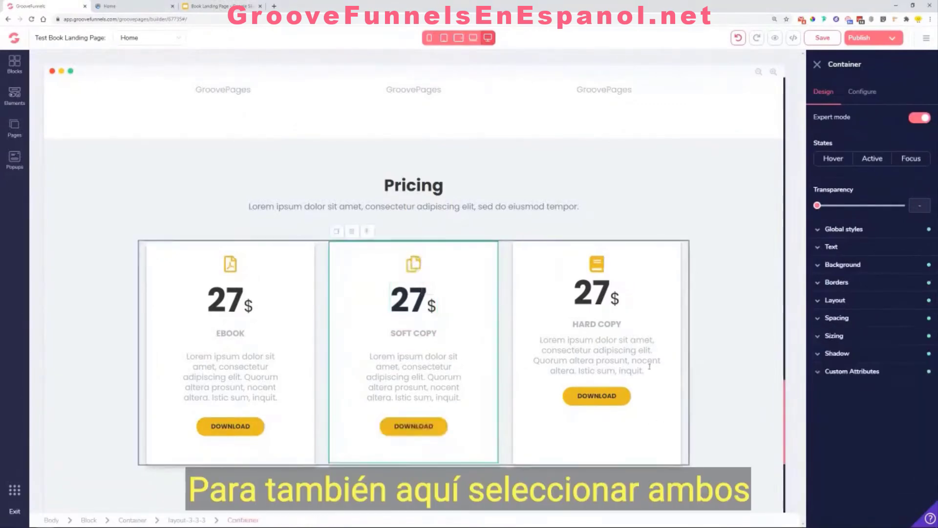
Step: Set the top and bottom margins of the HARD COPY card's whole price element to 1rem
{"action": "left_click", "coordinate": [593, 291]}
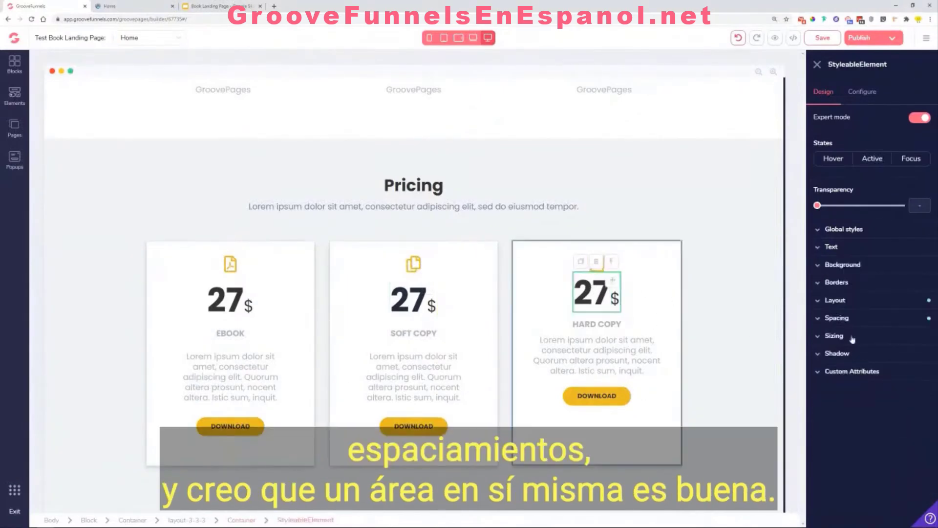
{"action": "left_click", "coordinate": [851, 319]}
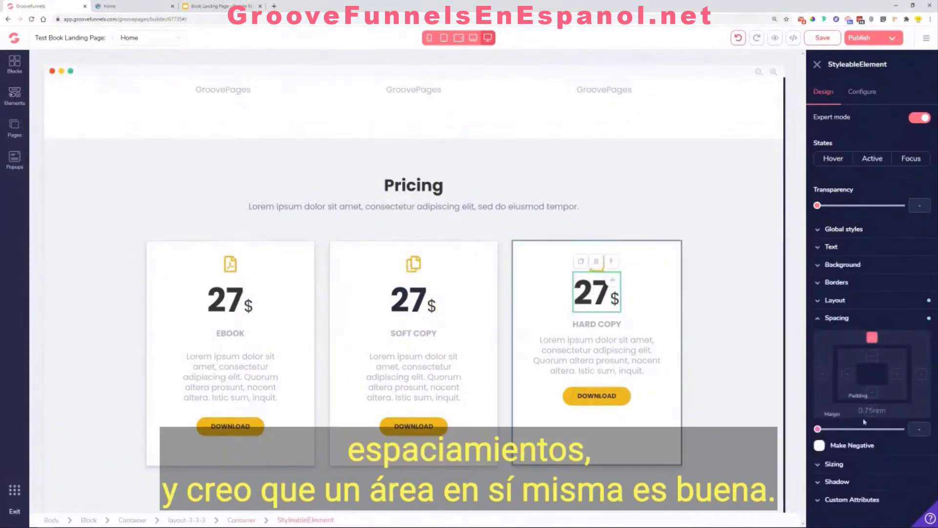
{"action": "left_click_drag", "start_coordinate": [817, 430], "coordinate": [837, 429]}
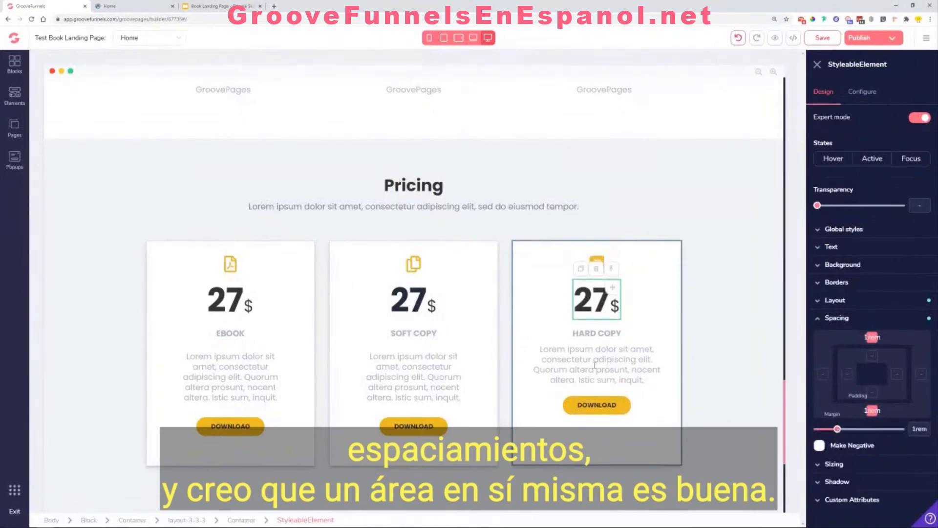
Step: Give the HARD COPY card's description text a 1rem top margin and a 2rem bottom margin
{"action": "left_click", "coordinate": [594, 365]}
{"action": "left_click", "coordinate": [847, 448]}
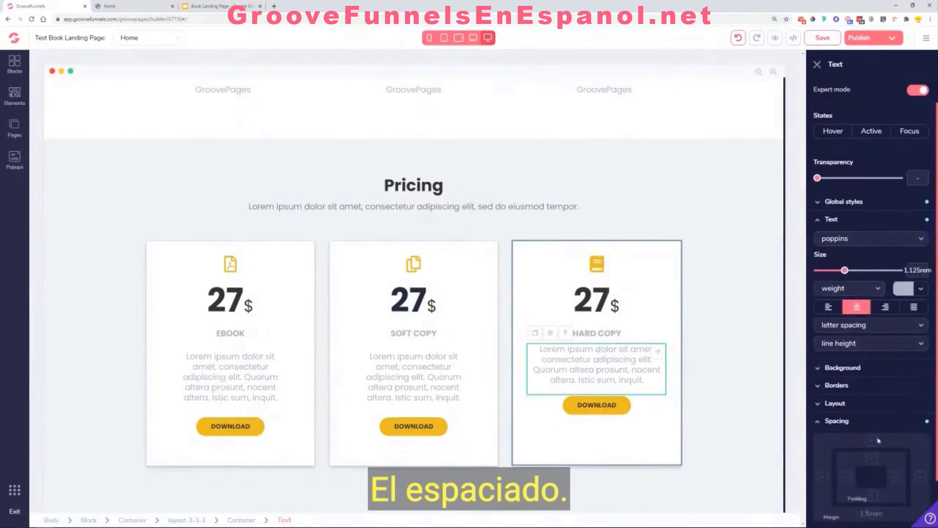
{"action": "left_click", "coordinate": [870, 515]}
{"action": "scroll", "coordinate": [870, 513], "scroll_direction": "down", "scroll_amount": 2}
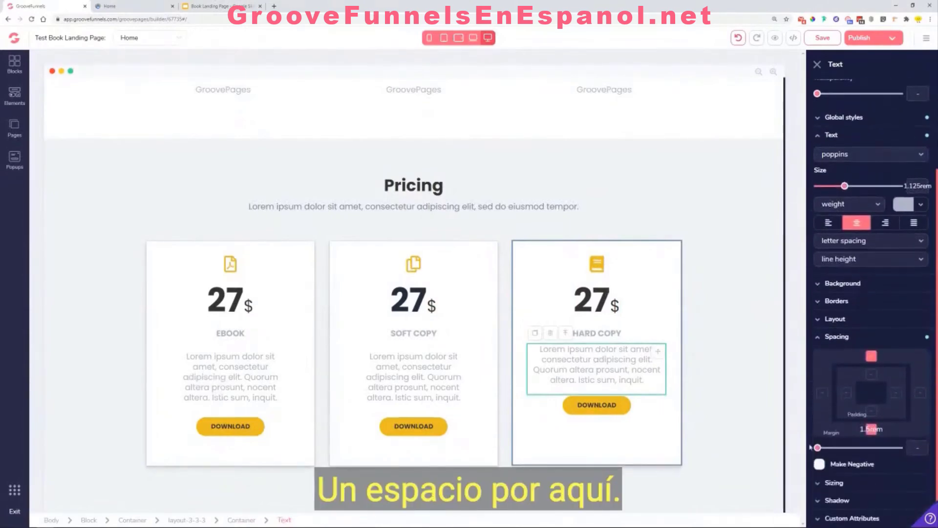
{"action": "left_click_drag", "start_coordinate": [818, 447], "coordinate": [853, 449]}
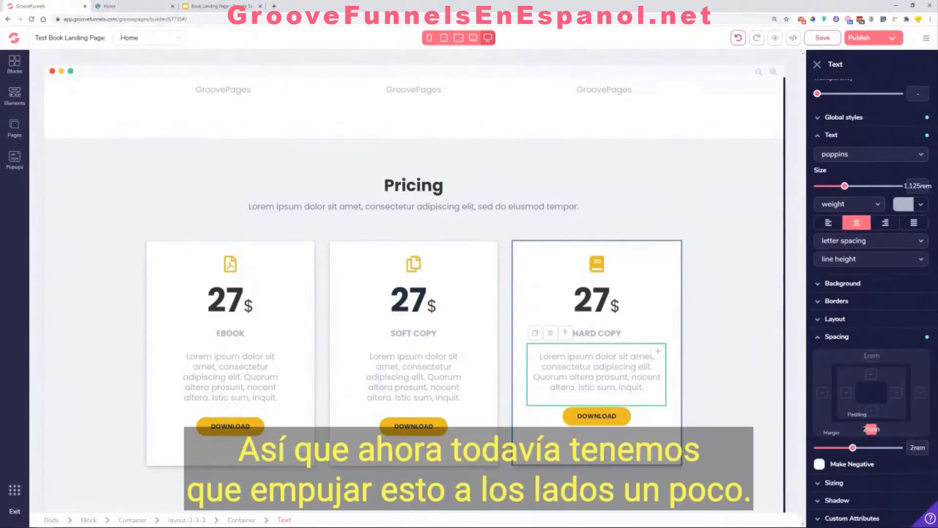
{"action": "left_click", "coordinate": [874, 431]}
Step: Set the left and right padding of the HARD COPY card's description text to 1.75rem
{"action": "left_click", "coordinate": [850, 423]}
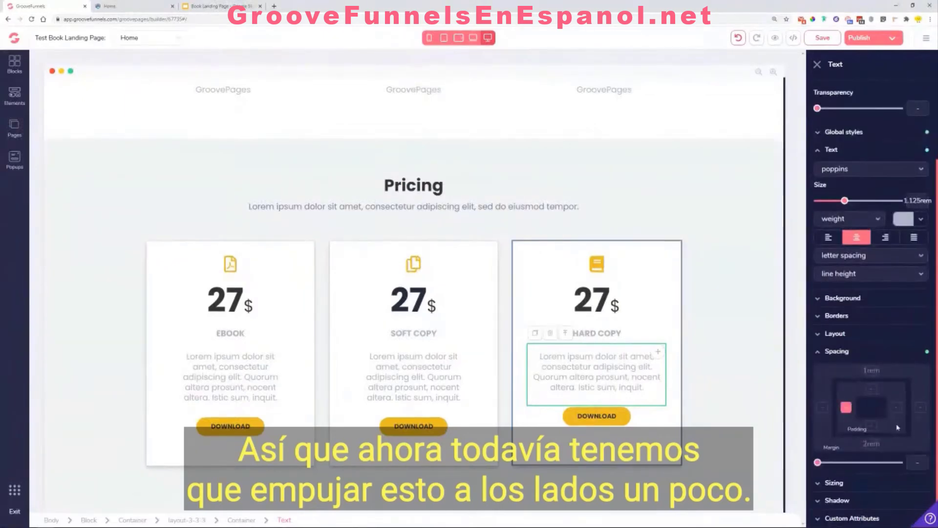
{"action": "left_click_drag", "start_coordinate": [819, 464], "coordinate": [847, 473]}
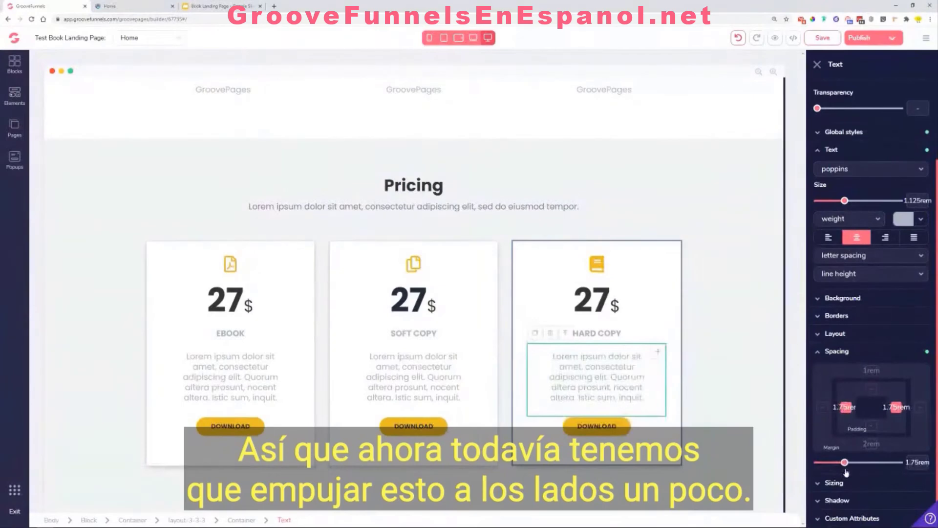
{"action": "left_click", "coordinate": [703, 430]}
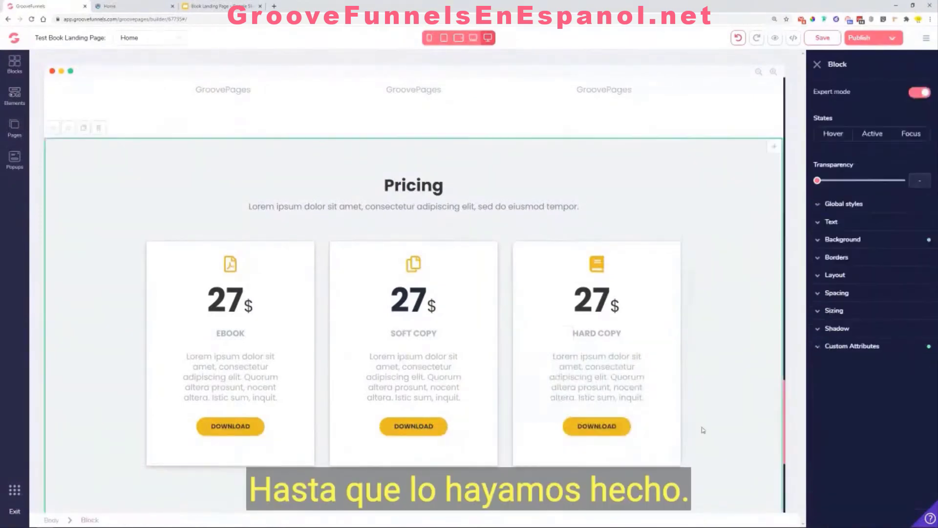
Step: Set the top and bottom margins of the paragraph under "Headline Right Here To Attract Visitors" to 1.5rem
{"action": "scroll", "coordinate": [673, 392], "scroll_direction": "down", "scroll_amount": 4}
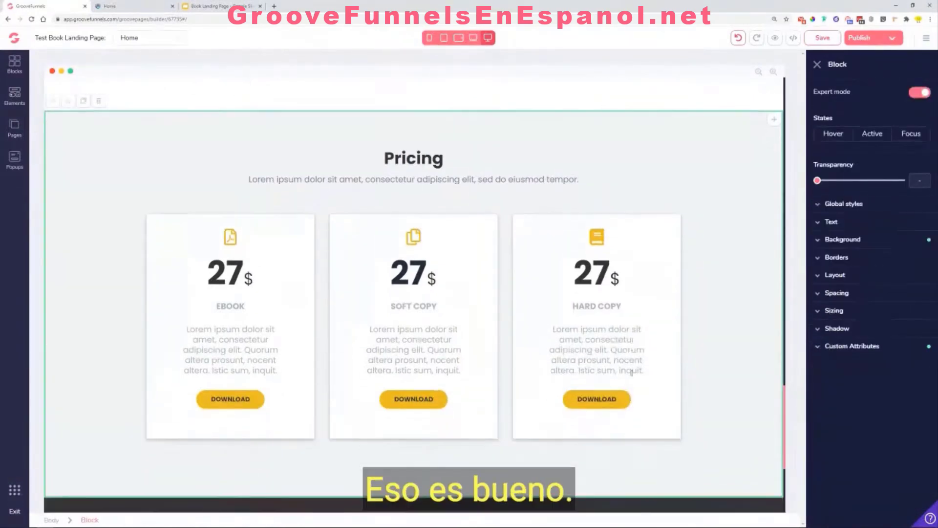
{"action": "scroll", "coordinate": [630, 381], "scroll_direction": "down", "scroll_amount": 1}
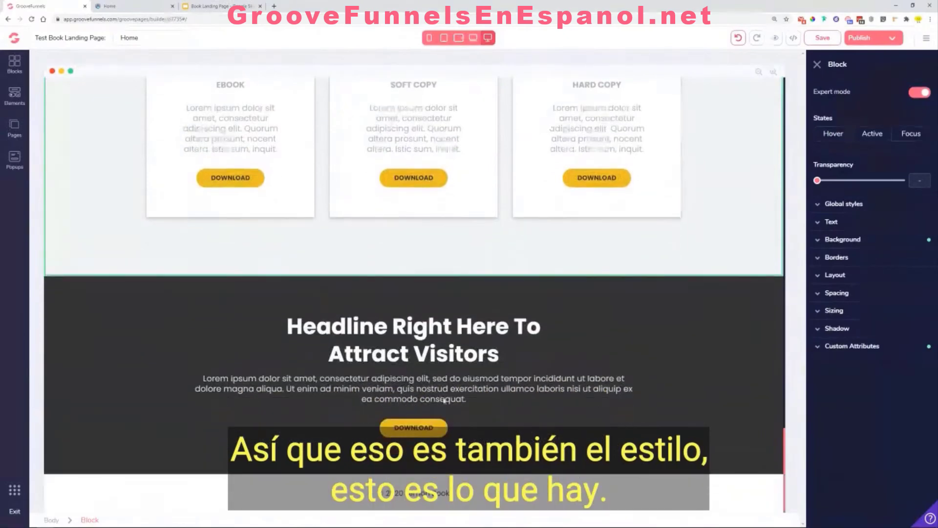
{"action": "left_click", "coordinate": [399, 394]}
{"action": "left_click", "coordinate": [855, 425]}
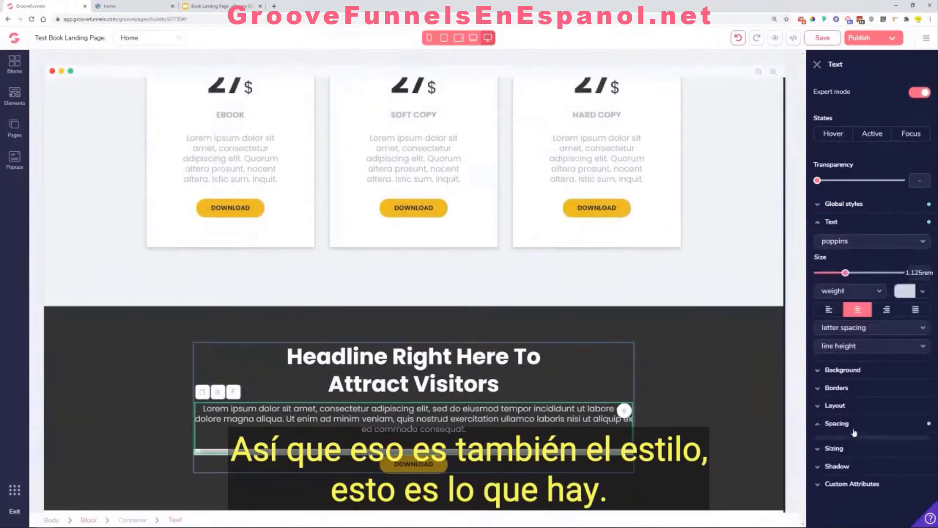
{"action": "scroll", "coordinate": [856, 434], "scroll_direction": "down", "scroll_amount": 1}
{"action": "left_click", "coordinate": [872, 399]}
{"action": "left_click", "coordinate": [872, 470]}
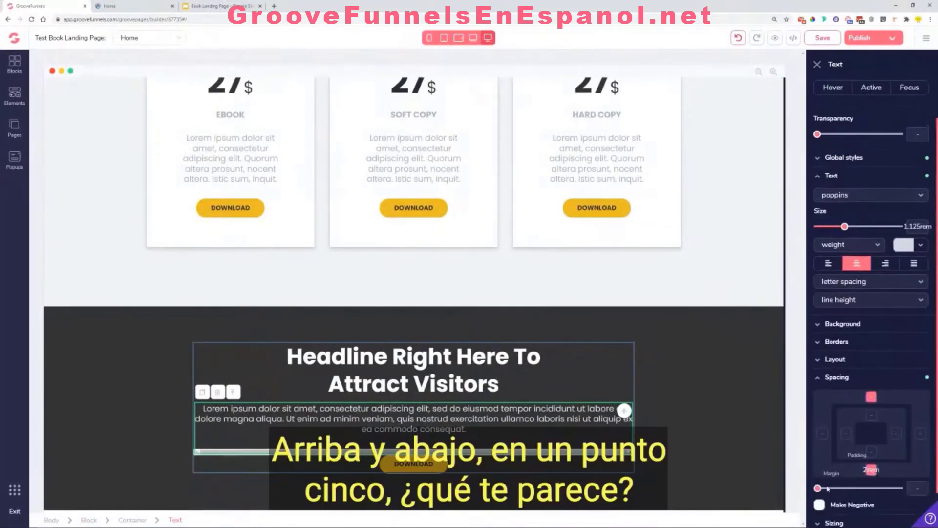
{"action": "left_click_drag", "start_coordinate": [817, 489], "coordinate": [846, 496]}
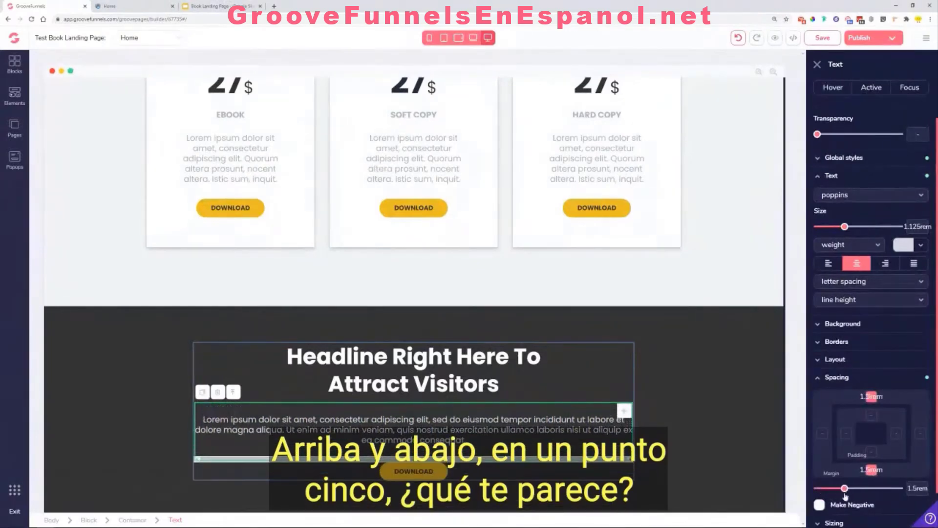
{"action": "left_click", "coordinate": [870, 398]}
{"action": "left_click", "coordinate": [679, 407]}
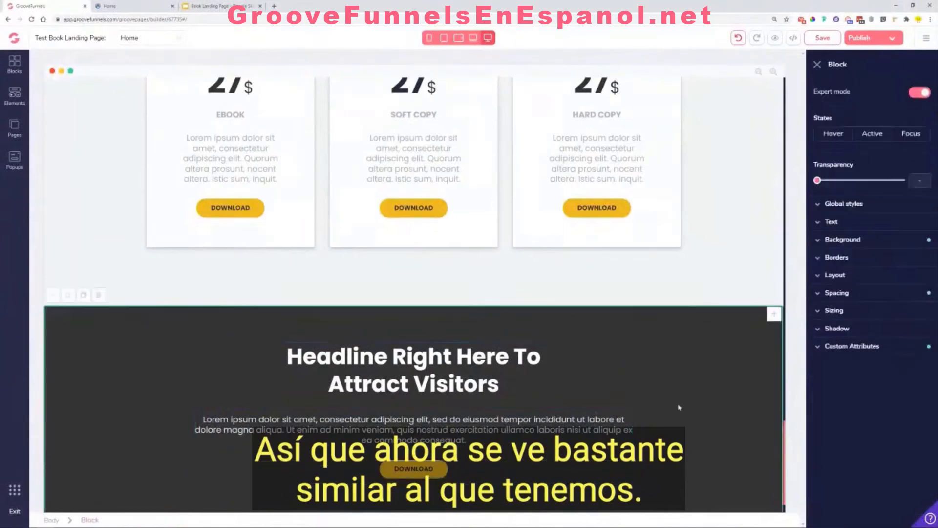
Step: Look back over the finished page up to the hero section and save it
{"action": "scroll", "coordinate": [679, 407], "scroll_direction": "down", "scroll_amount": 1}
{"action": "scroll", "coordinate": [670, 410], "scroll_direction": "up", "scroll_amount": 20}
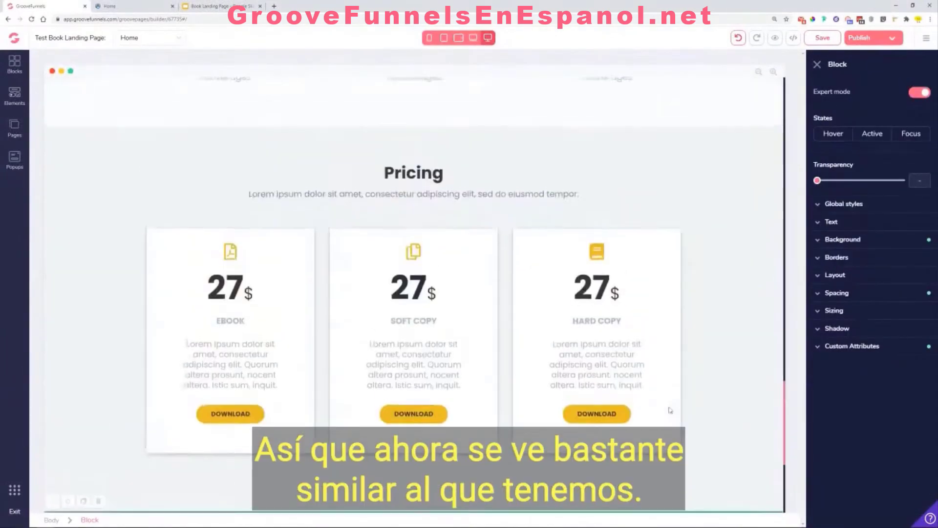
{"action": "scroll", "coordinate": [670, 410], "scroll_direction": "up", "scroll_amount": 15}
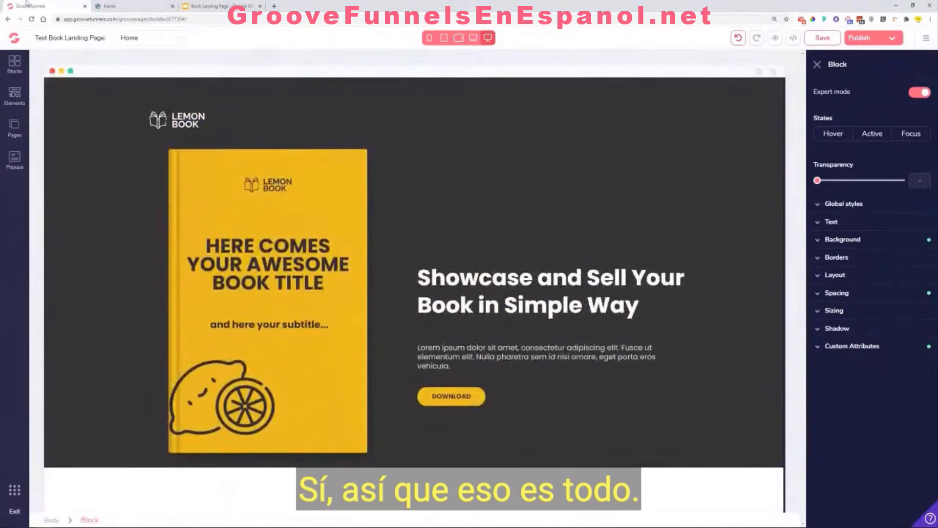
{"action": "left_click", "coordinate": [814, 40]}
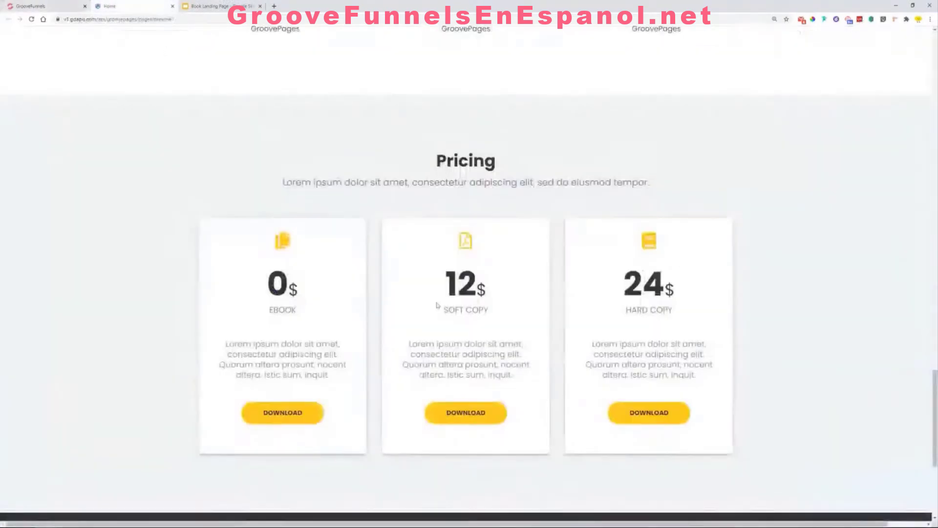
Step: Examine the reference page's sections between the hero and the closing headline block
{"action": "scroll", "coordinate": [445, 304], "scroll_direction": "down", "scroll_amount": 5}
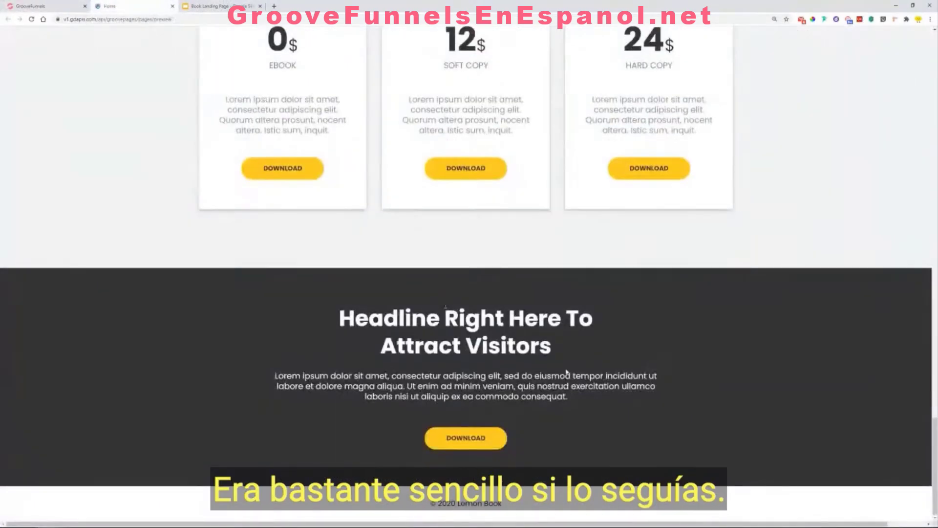
{"action": "scroll", "coordinate": [565, 384], "scroll_direction": "up", "scroll_amount": 15}
{"action": "scroll", "coordinate": [572, 393], "scroll_direction": "up", "scroll_amount": 12}
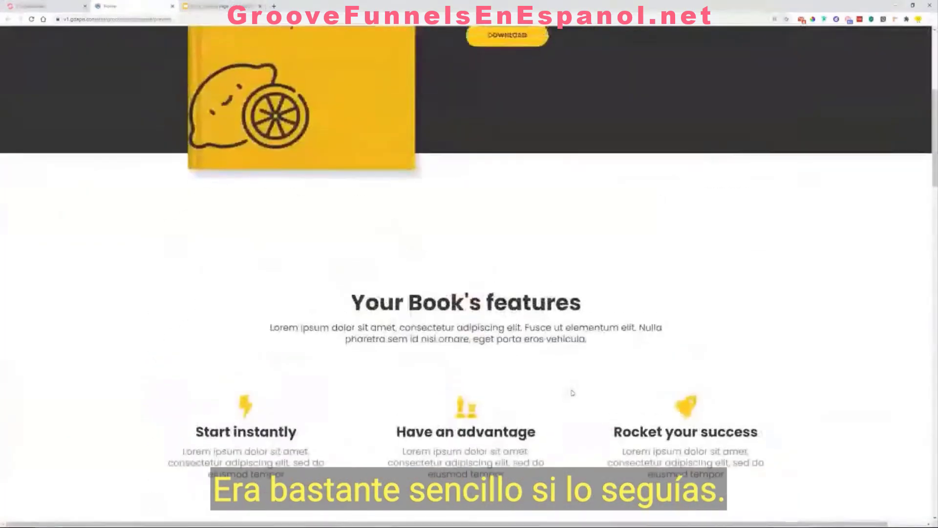
{"action": "scroll", "coordinate": [571, 393], "scroll_direction": "down", "scroll_amount": 14}
{"action": "scroll", "coordinate": [572, 395], "scroll_direction": "down", "scroll_amount": 15}
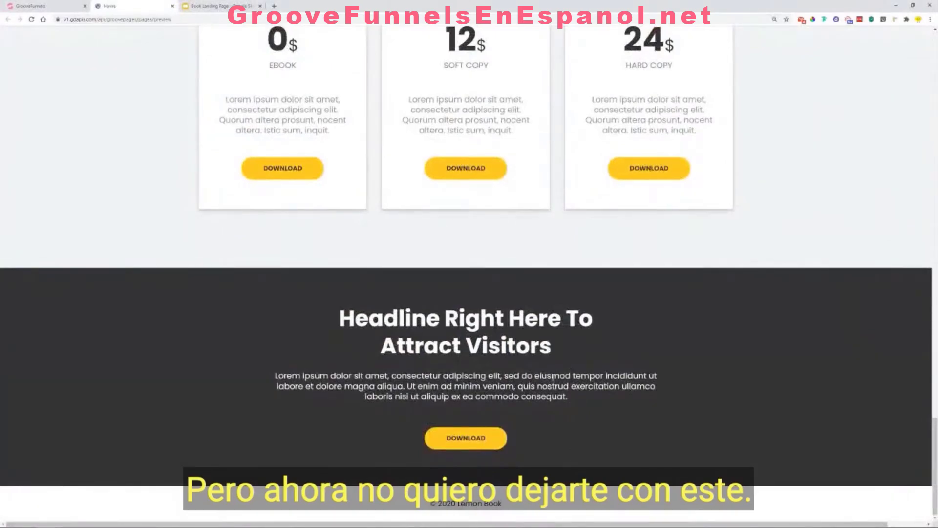
{"action": "scroll", "coordinate": [548, 353], "scroll_direction": "up", "scroll_amount": 18}
{"action": "scroll", "coordinate": [547, 353], "scroll_direction": "up", "scroll_amount": 8}
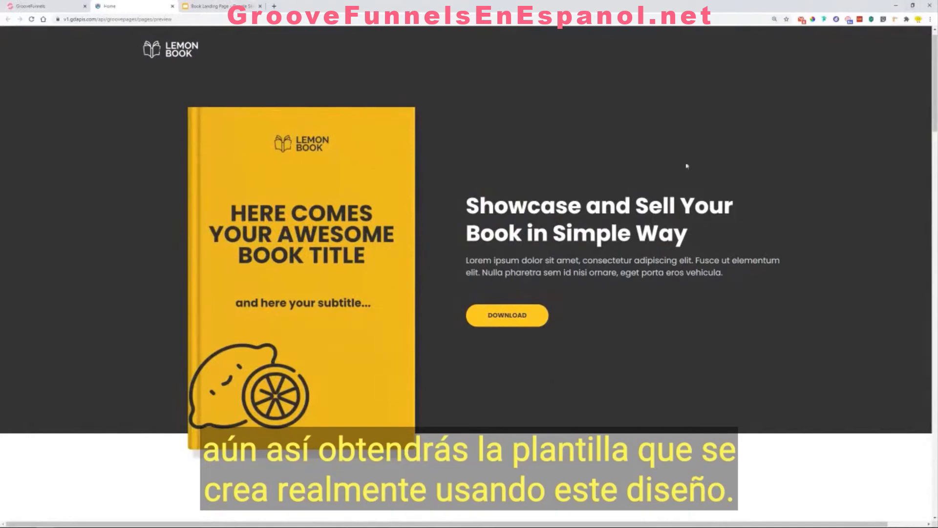
Step: Check how the reference page's layout adapts in a narrower browser window, and restore the full-size view at the hero
{"action": "left_click", "coordinate": [912, 5]}
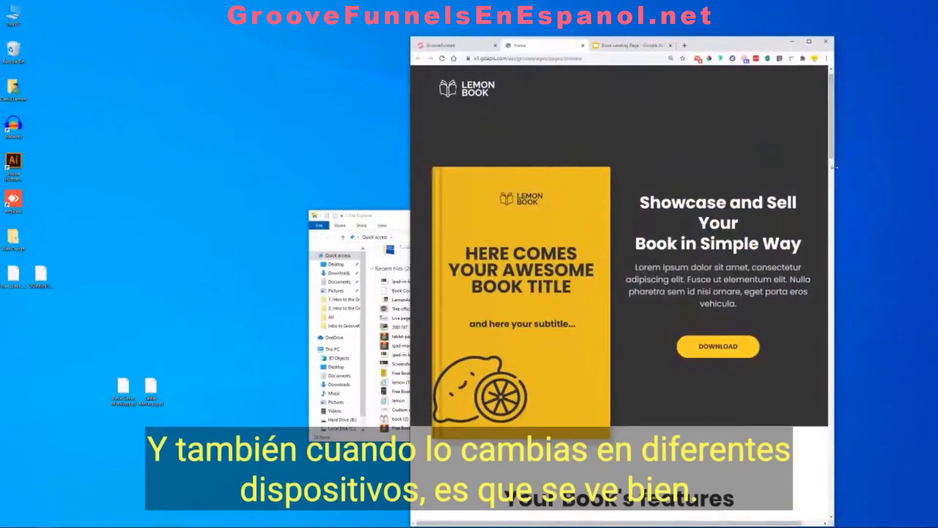
{"action": "left_click_drag", "start_coordinate": [831, 160], "coordinate": [811, 201]}
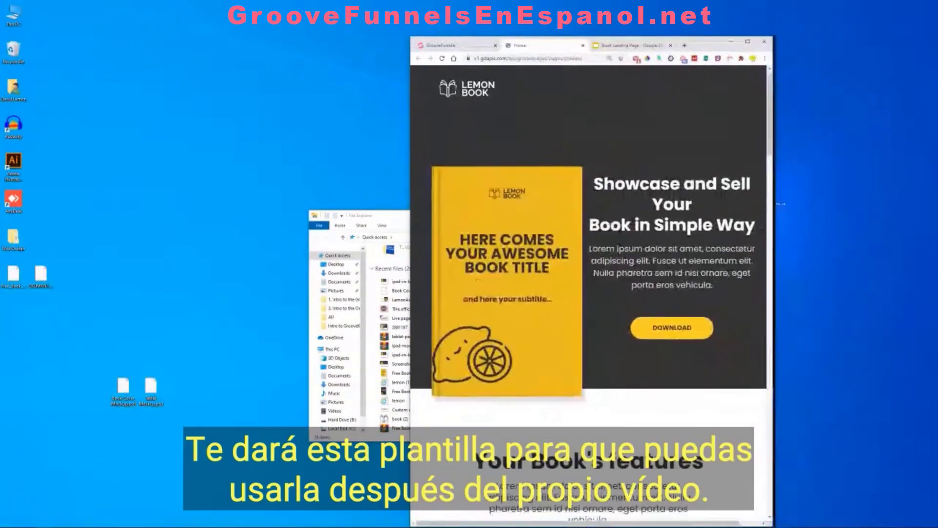
{"action": "scroll", "coordinate": [700, 217], "scroll_direction": "down", "scroll_amount": 10}
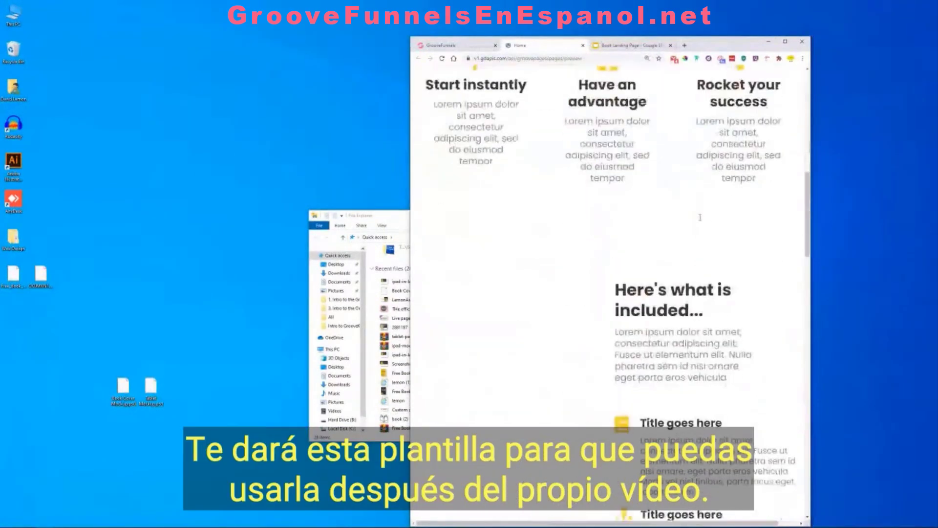
{"action": "left_click", "coordinate": [786, 41]}
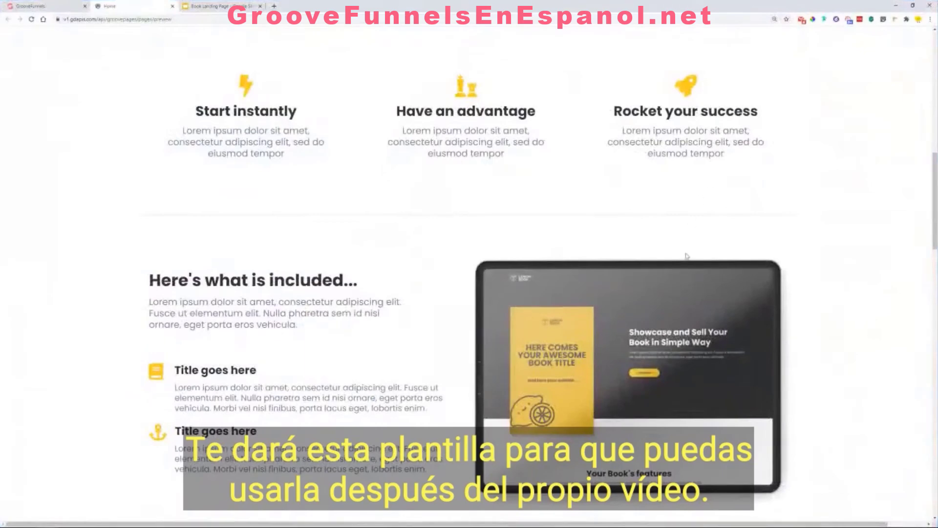
{"action": "scroll", "coordinate": [686, 256], "scroll_direction": "up", "scroll_amount": 10}
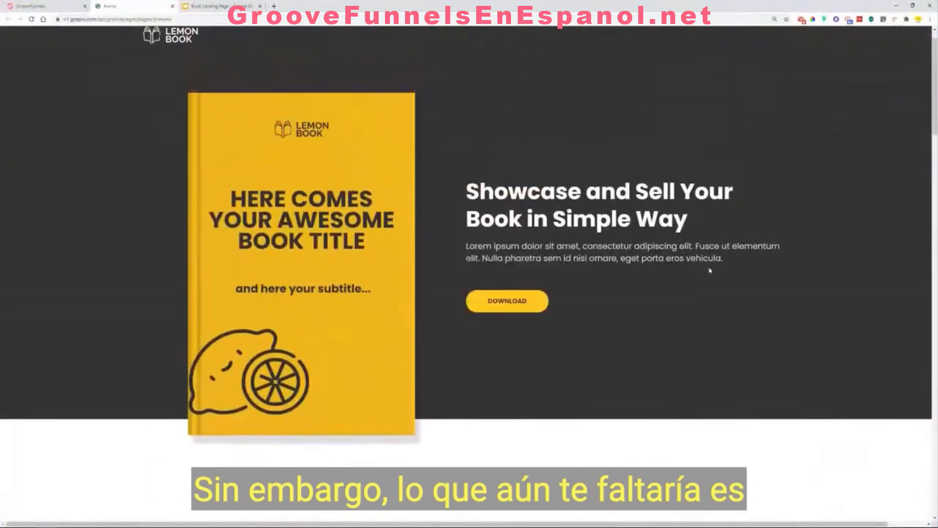
{"action": "scroll", "coordinate": [710, 270], "scroll_direction": "up", "scroll_amount": 1}
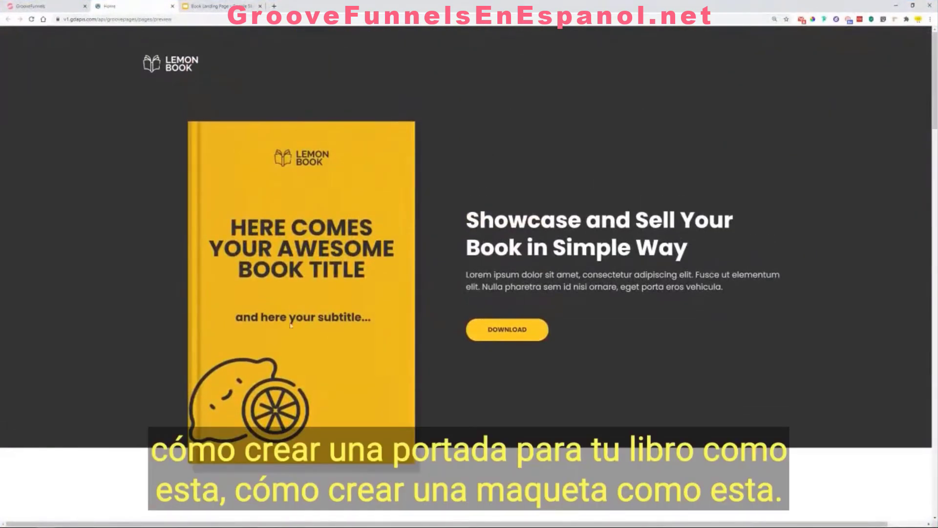
Step: Switch to the Book Landing Page presentation in Google Slides and show the "Bonus (if time)" slide, undoing any accidental text box move
{"action": "scroll", "coordinate": [230, 293], "scroll_direction": "down", "scroll_amount": 14}
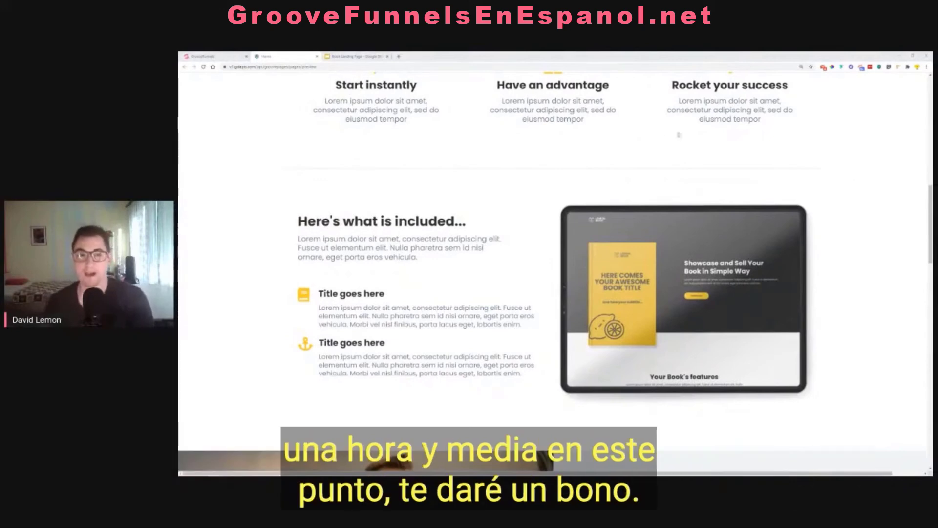
{"action": "left_click", "coordinate": [355, 56]}
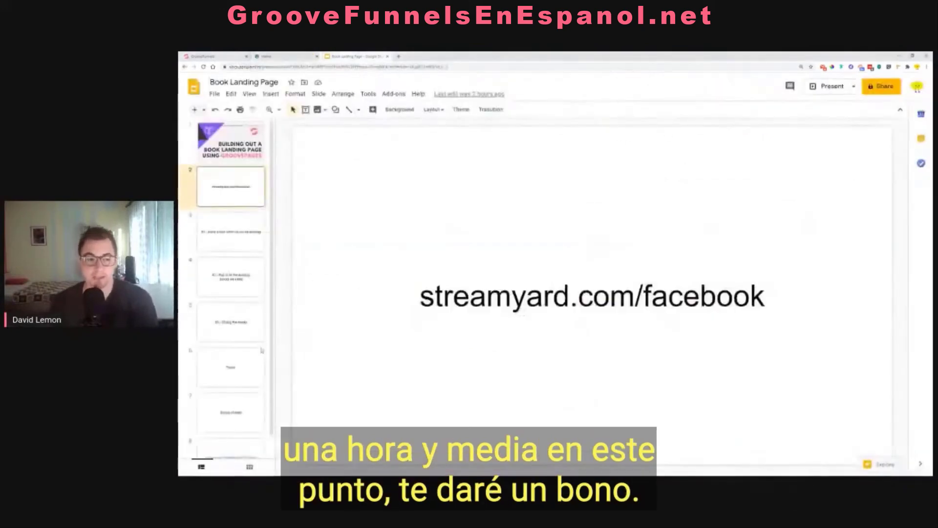
{"action": "key", "text": "Down"}
{"action": "left_click", "coordinate": [237, 390]}
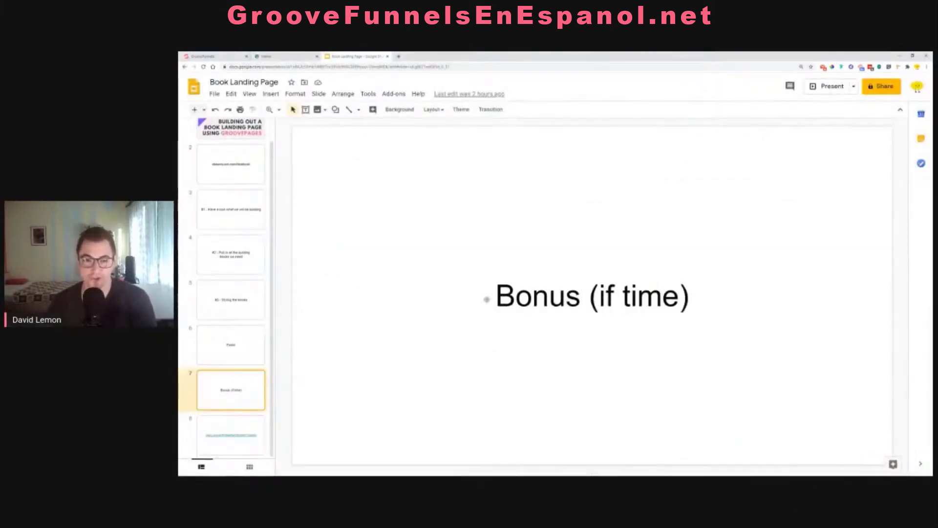
{"action": "left_click_drag", "start_coordinate": [487, 299], "coordinate": [676, 301]}
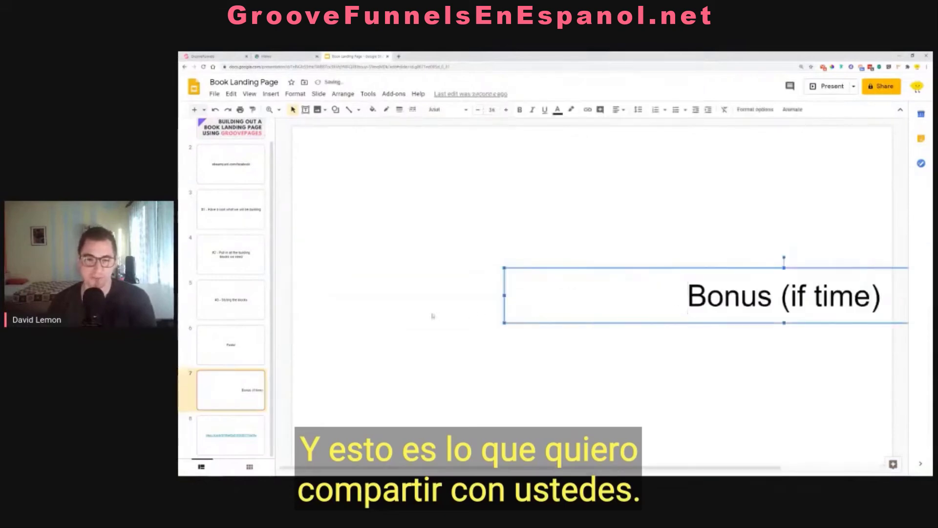
{"action": "key", "text": "ctrl+z"}
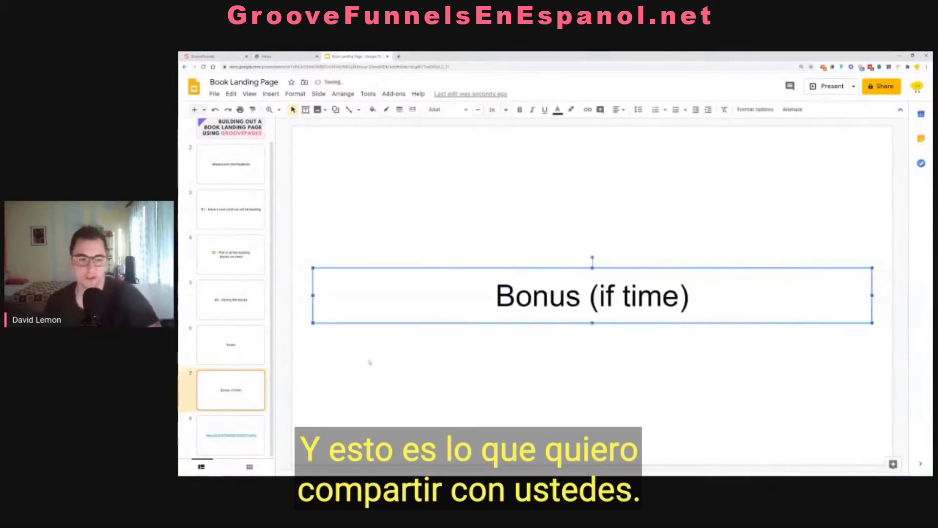
Step: Copy the bonus download link from the presentation's last slide
{"action": "left_click", "coordinate": [233, 439]}
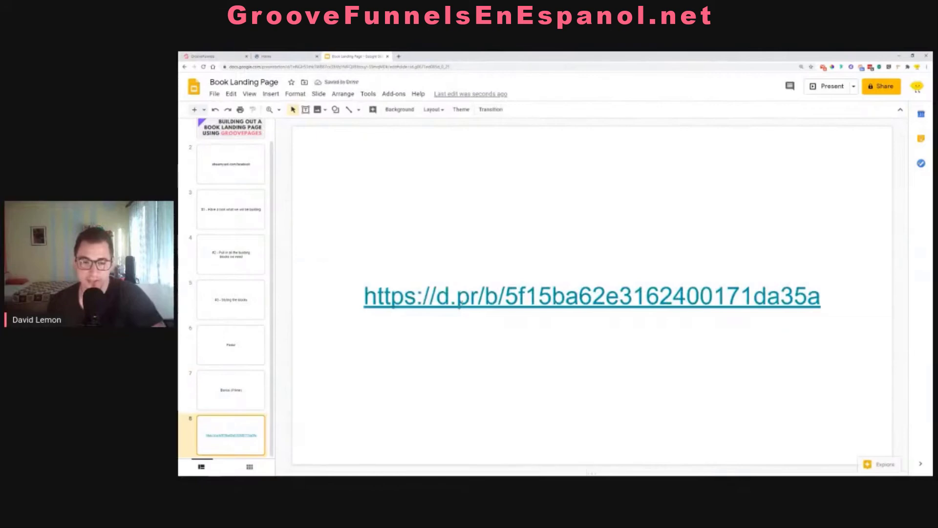
{"action": "right_click", "coordinate": [460, 301]}
{"action": "left_click", "coordinate": [485, 379]}
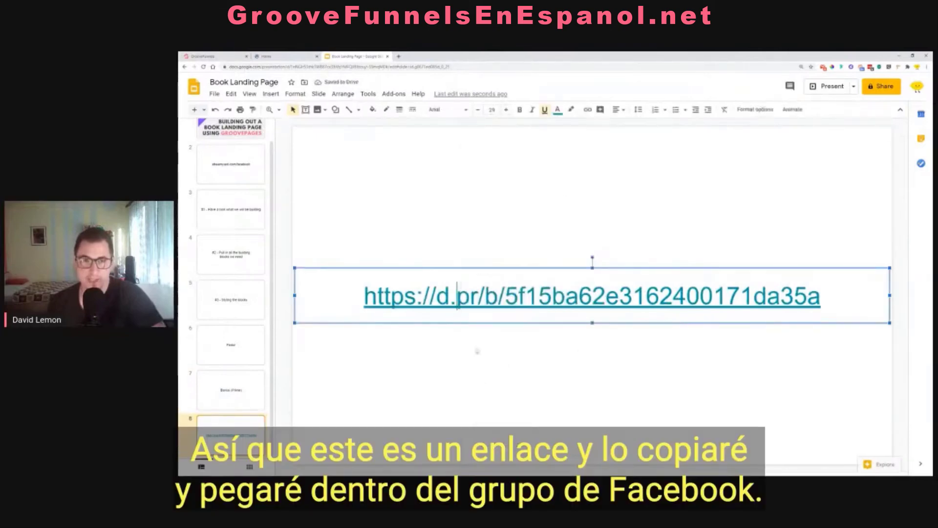
Step: Open the GrooveDigital Official Facebook group in a new tab and post the copied link as a comment on the book landing page live stream
{"action": "left_click", "coordinate": [399, 57]}
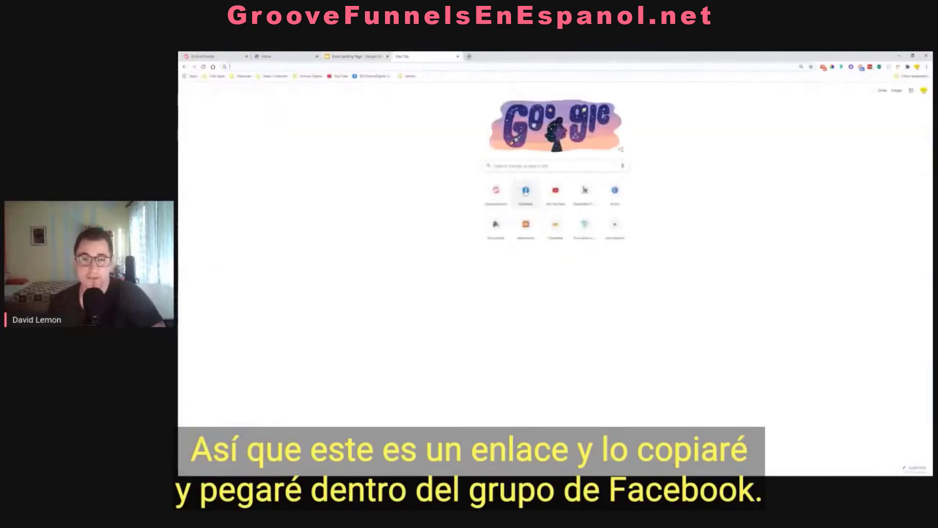
{"action": "left_click", "coordinate": [526, 193]}
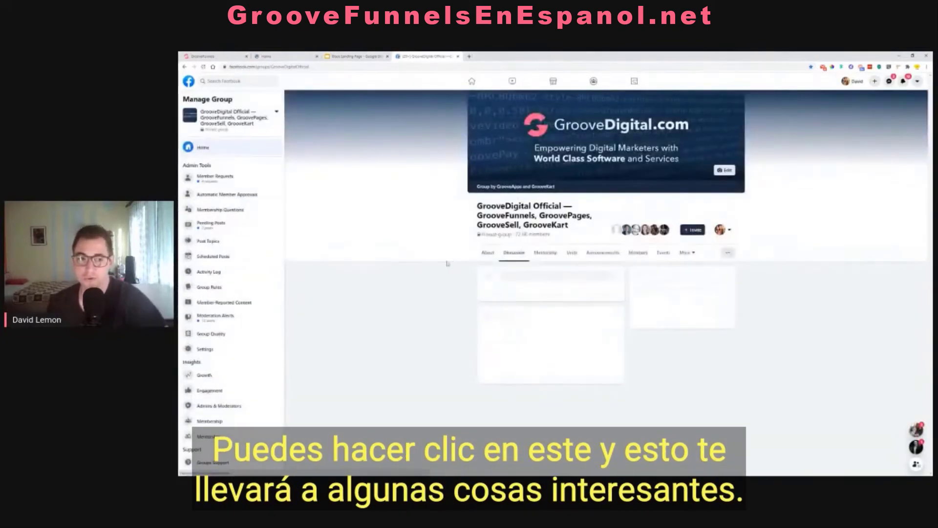
{"action": "scroll", "coordinate": [447, 264], "scroll_direction": "down", "scroll_amount": 5}
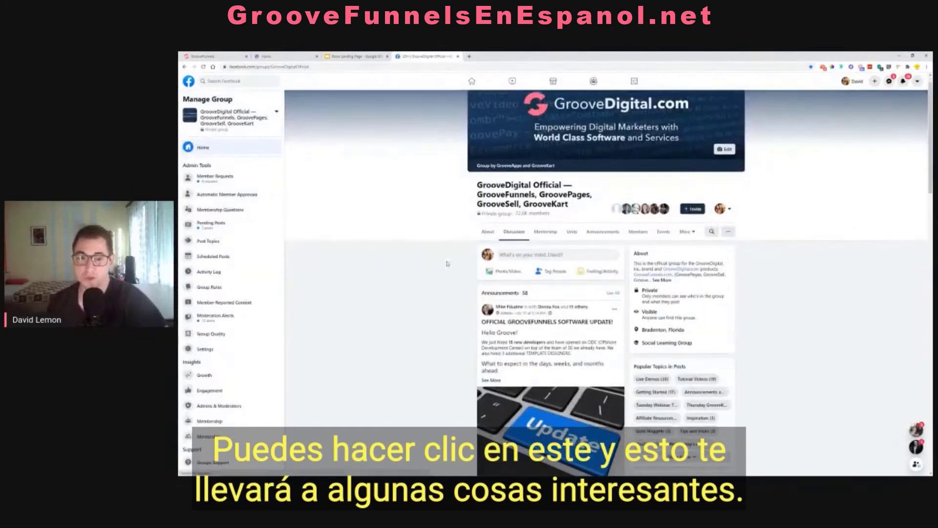
{"action": "scroll", "coordinate": [447, 263], "scroll_direction": "down", "scroll_amount": 10}
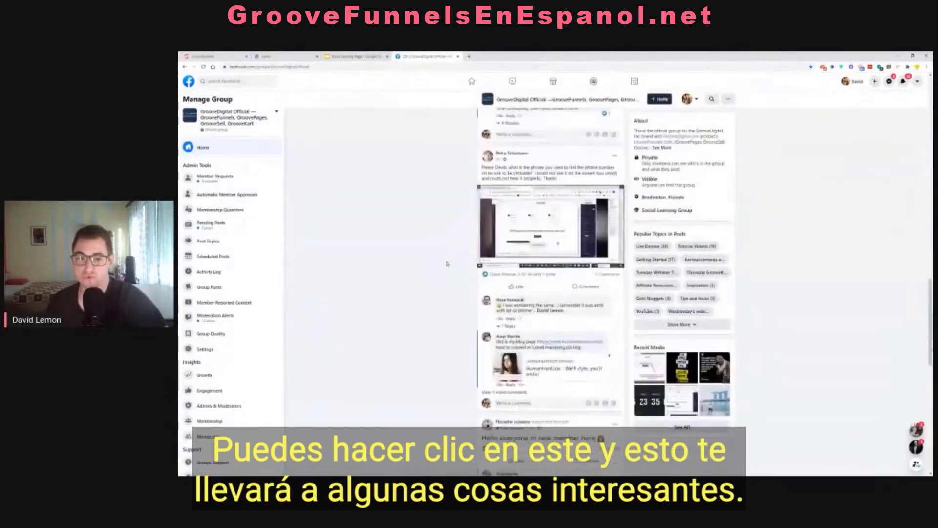
{"action": "scroll", "coordinate": [447, 263], "scroll_direction": "down", "scroll_amount": 10}
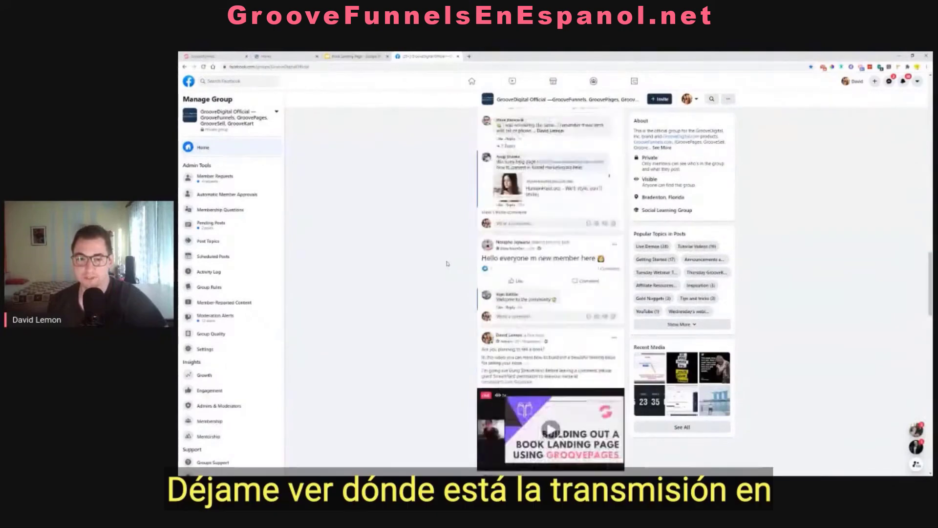
{"action": "left_click", "coordinate": [532, 229]}
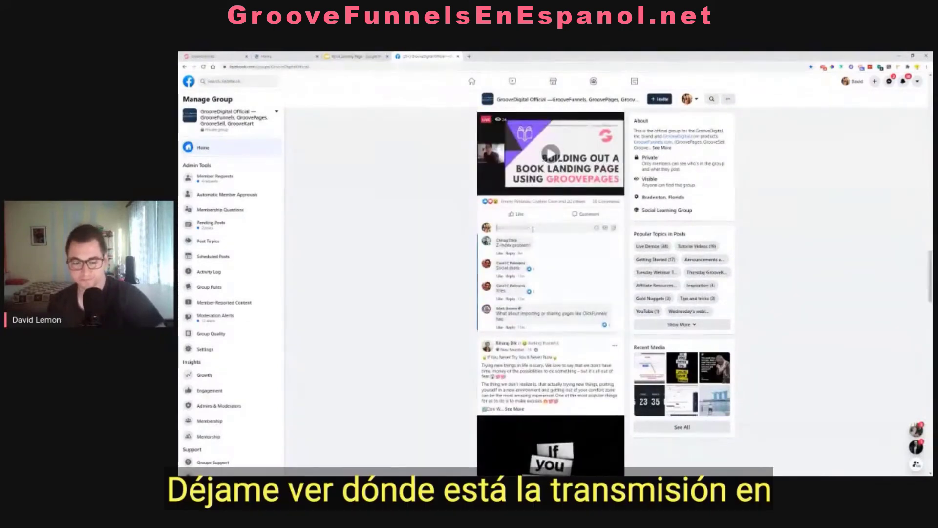
{"action": "key", "text": "ctrl+v"}
{"action": "key", "text": "Return"}
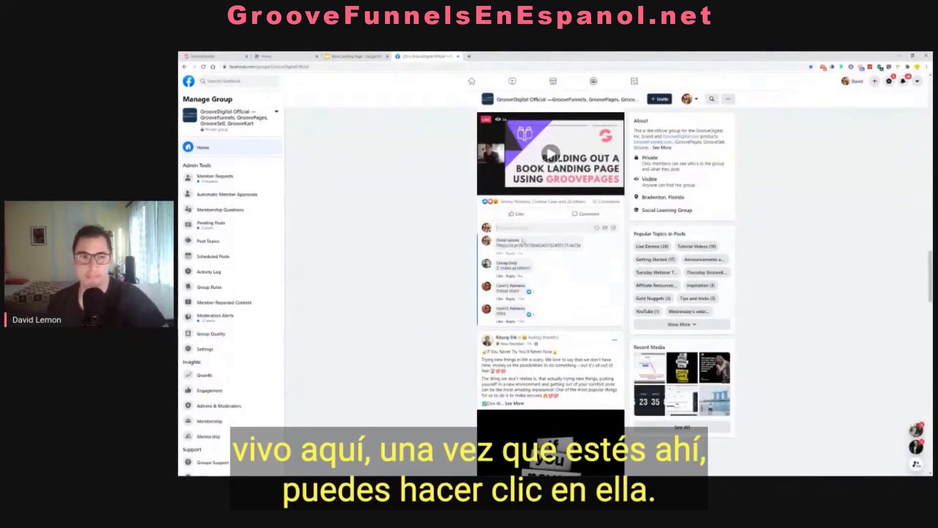
Step: Open the copied link in a new tab and look through the Lemon Book mockup files, from the book cover image to Book Cover Mockup.psd
{"action": "left_click", "coordinate": [469, 56]}
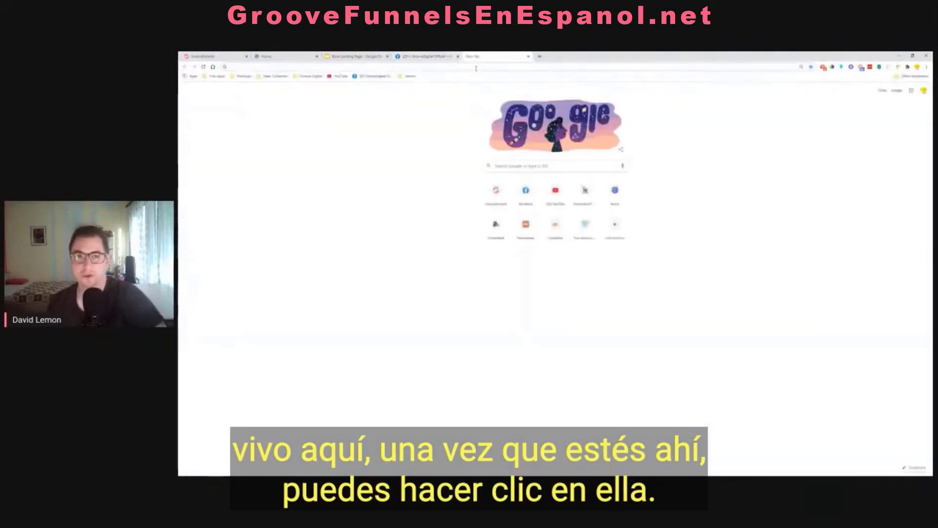
{"action": "right_click", "coordinate": [477, 68]}
{"action": "left_click", "coordinate": [504, 114]}
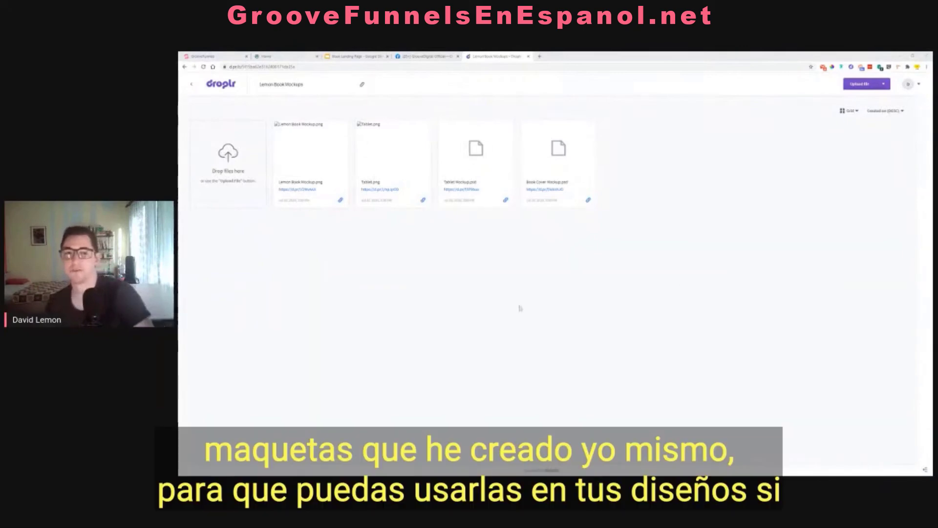
{"action": "left_click", "coordinate": [307, 154]}
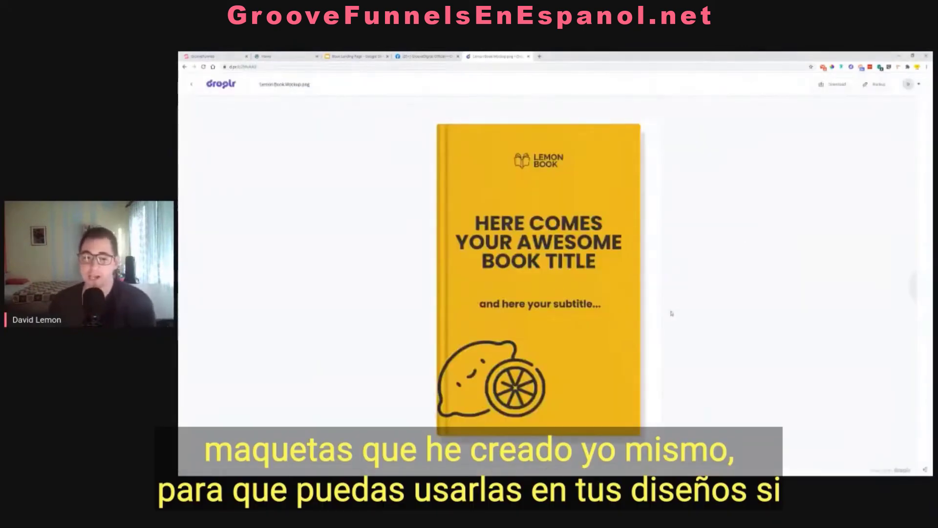
{"action": "left_click", "coordinate": [908, 287]}
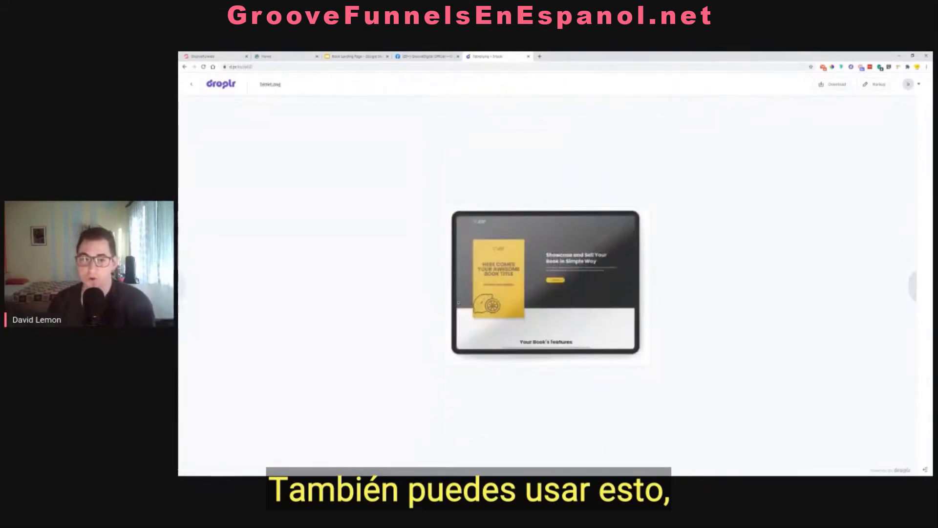
{"action": "left_click", "coordinate": [909, 288]}
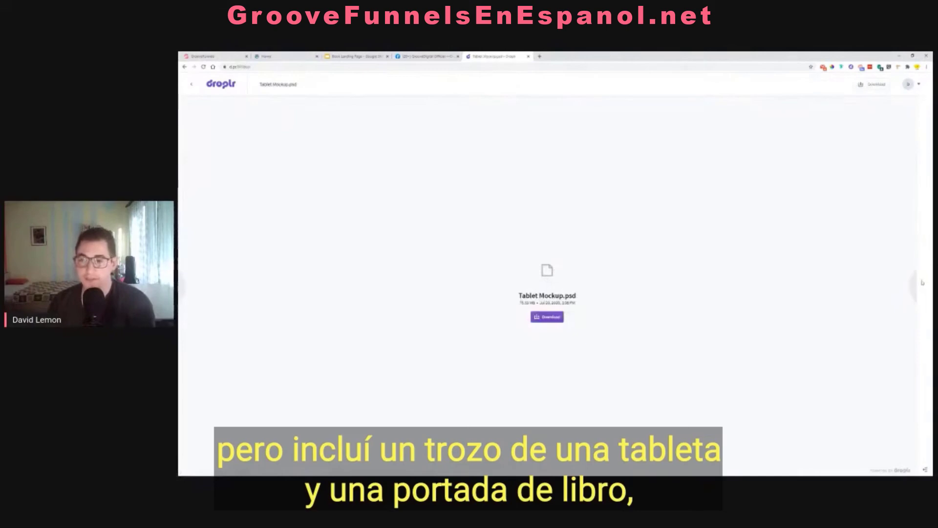
{"action": "left_click", "coordinate": [910, 288]}
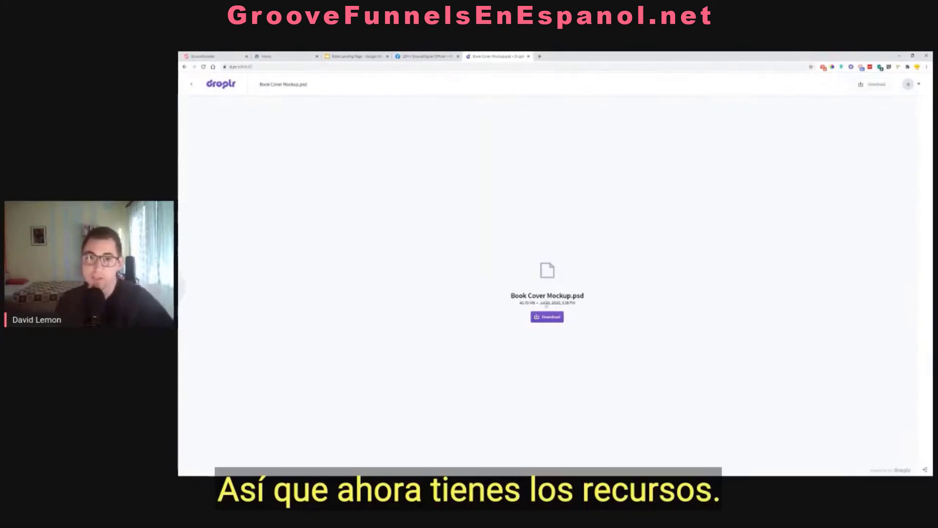
Step: Open the Photopea online photo editor at photopea.com in a new tab
{"action": "left_click", "coordinate": [538, 57]}
{"action": "type", "text": "p"}
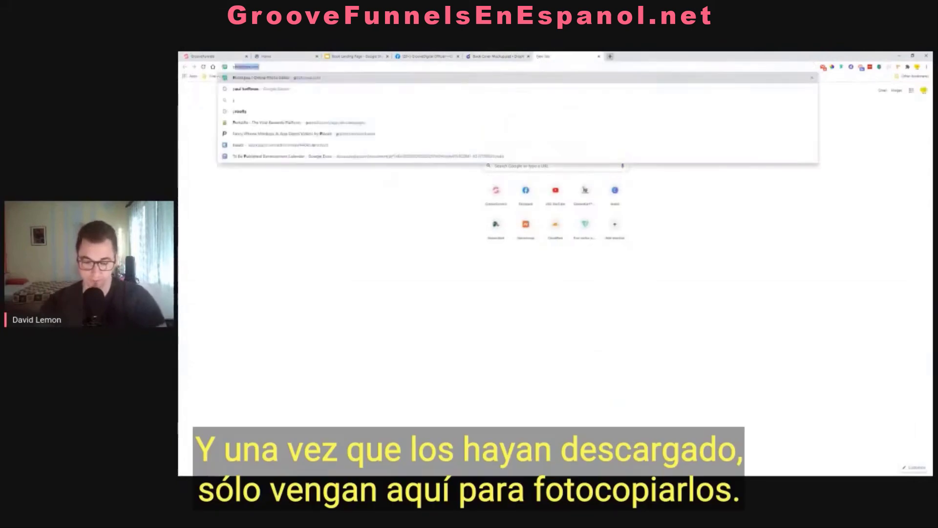
{"action": "type", "text": "ho"}
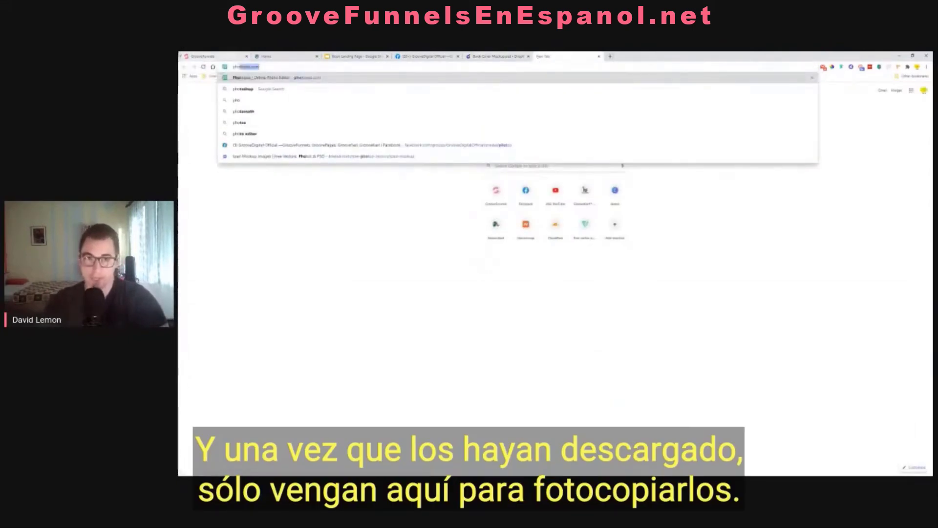
{"action": "key", "text": "Return"}
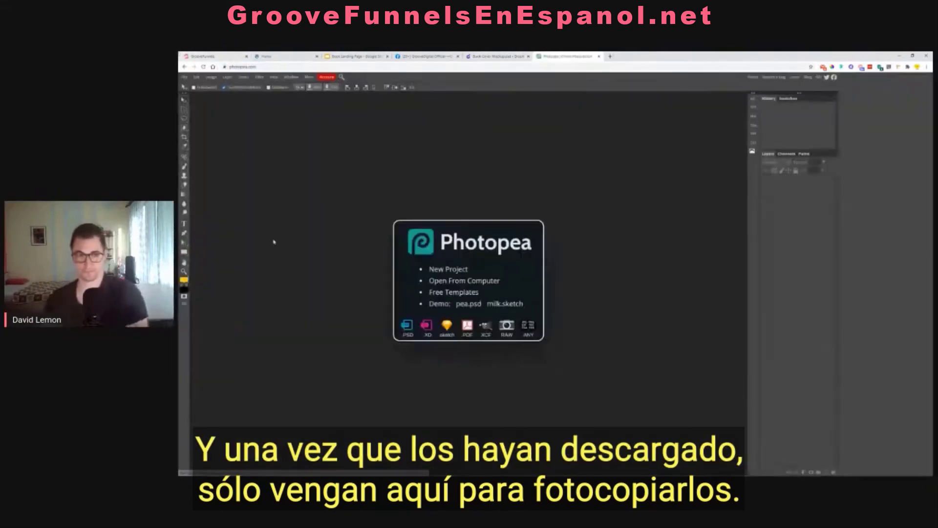
Step: Copy Photopea's web address and post it as a comment on the live stream post in the Facebook group
{"action": "left_click", "coordinate": [242, 67]}
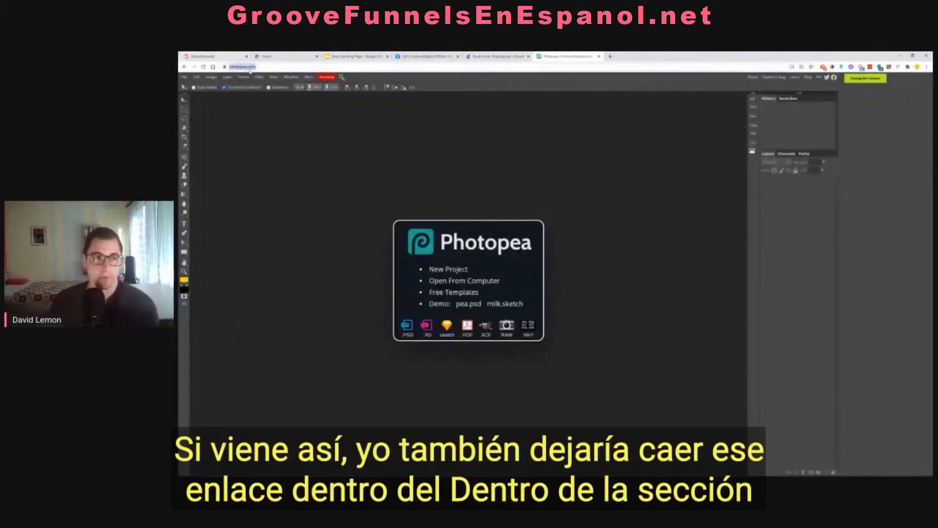
{"action": "left_click", "coordinate": [437, 57]}
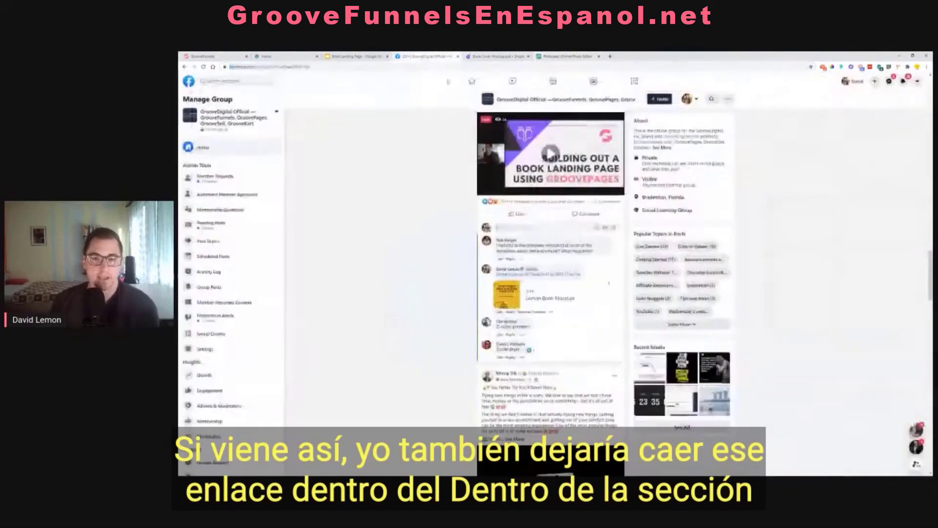
{"action": "right_click", "coordinate": [519, 228]}
{"action": "left_click", "coordinate": [532, 270]}
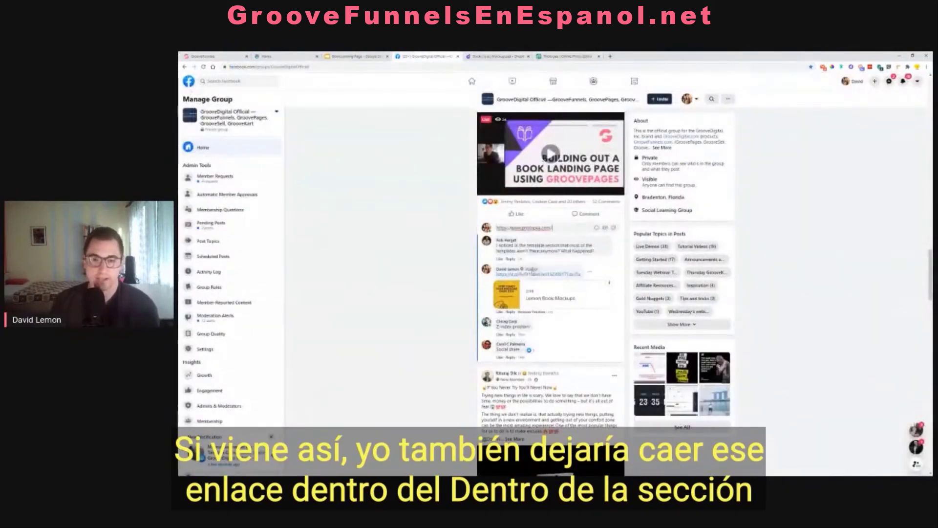
{"action": "key", "text": "Return"}
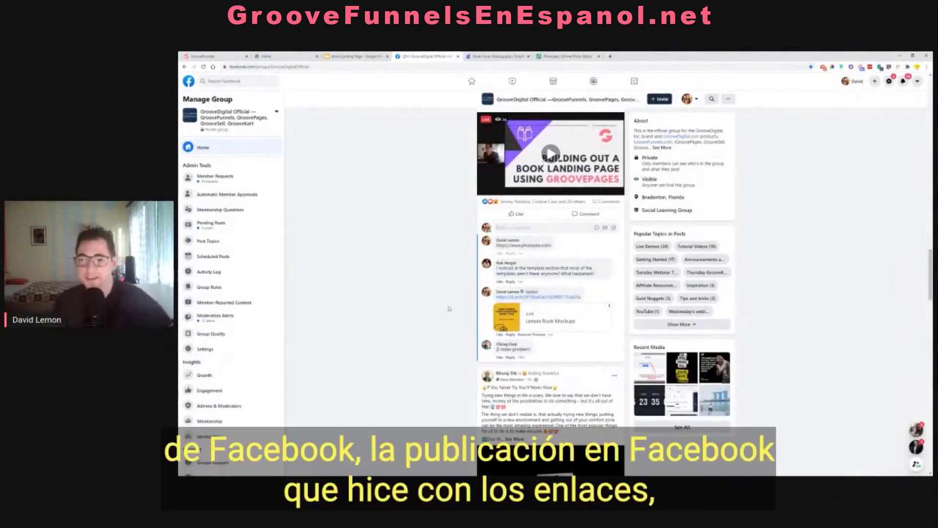
Step: Enlarge the Facebook page and show the two link comments below the live stream post
{"action": "key", "text": "ctrl+plus"}
{"action": "key", "text": "ctrl+plus"}
{"action": "key", "text": "ctrl+plus"}
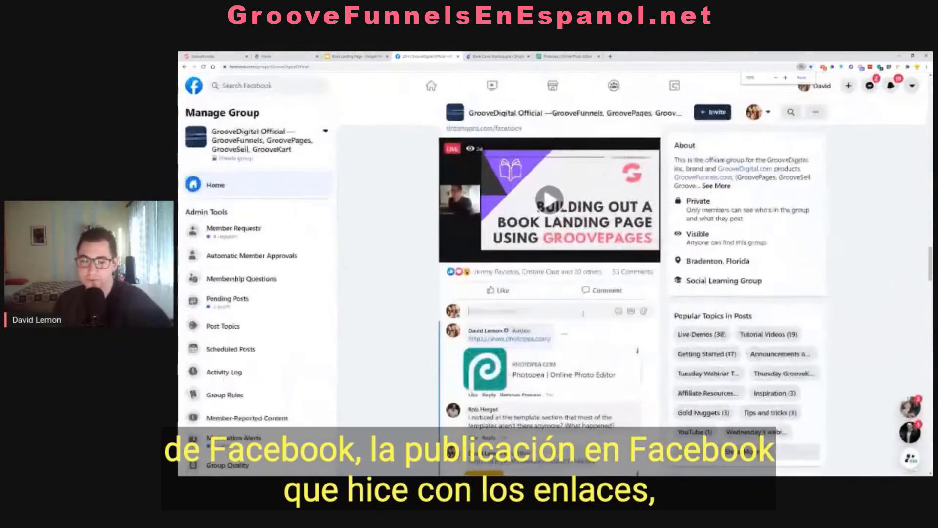
{"action": "scroll", "coordinate": [550, 391], "scroll_direction": "down", "scroll_amount": 2}
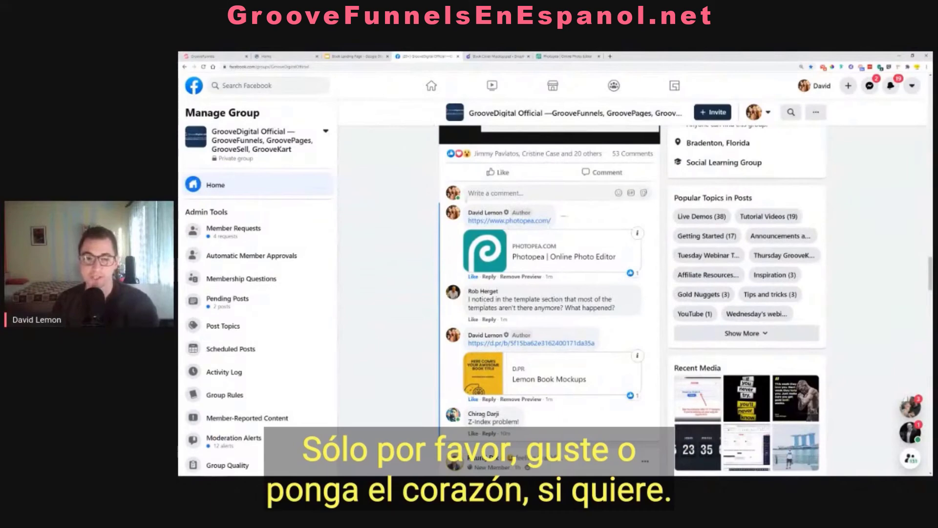
Step: Switch to Photopea, shrink the browser window to expose the desktop, and open the book cover mockup PSD from there
{"action": "left_click", "coordinate": [496, 56]}
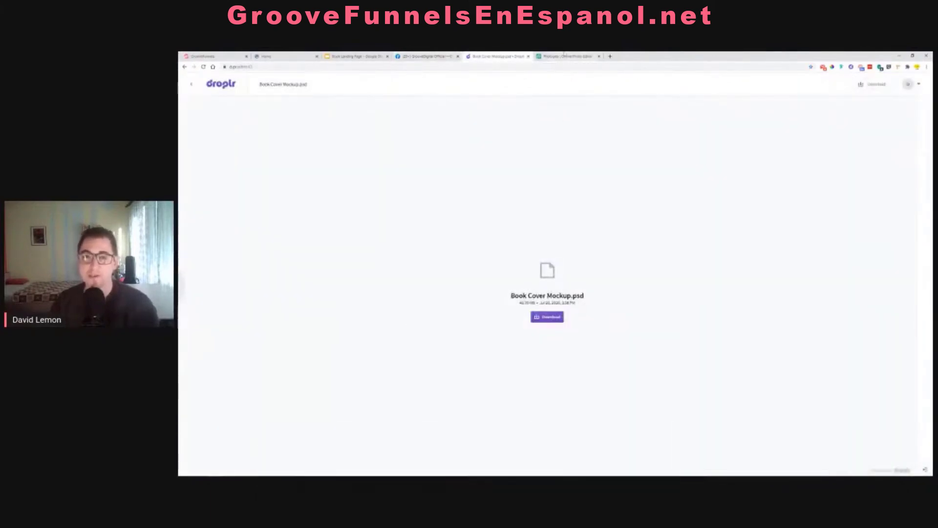
{"action": "left_click", "coordinate": [569, 56]}
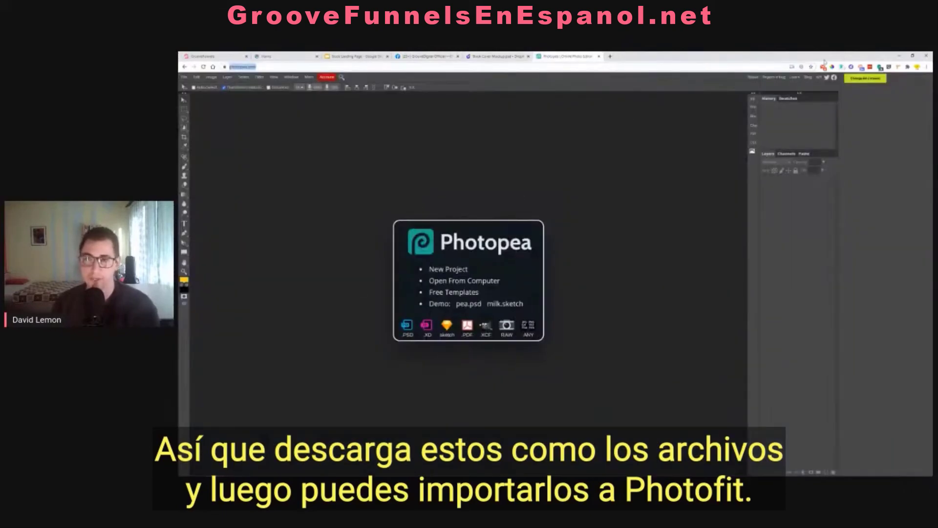
{"action": "left_click_drag", "start_coordinate": [670, 61], "coordinate": [553, 78]}
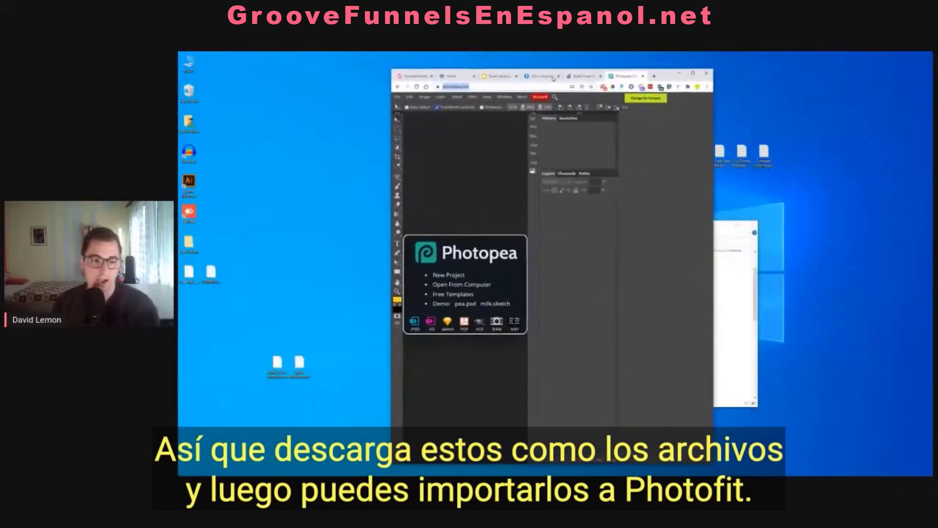
{"action": "left_click_drag", "start_coordinate": [279, 367], "coordinate": [452, 243]}
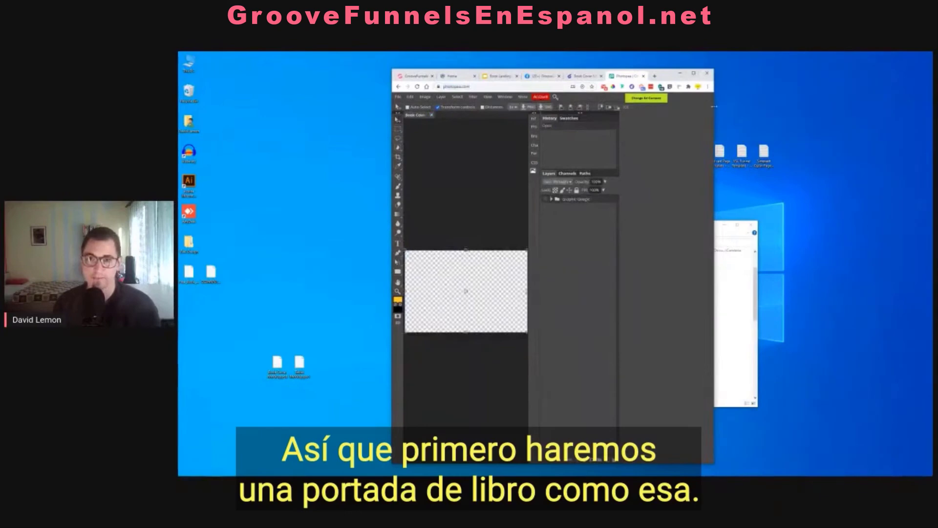
Step: Widen the browser window, open the tablet mockup PSD from the desktop as a separate document, and maximize the window
{"action": "left_click_drag", "start_coordinate": [714, 119], "coordinate": [895, 120]}
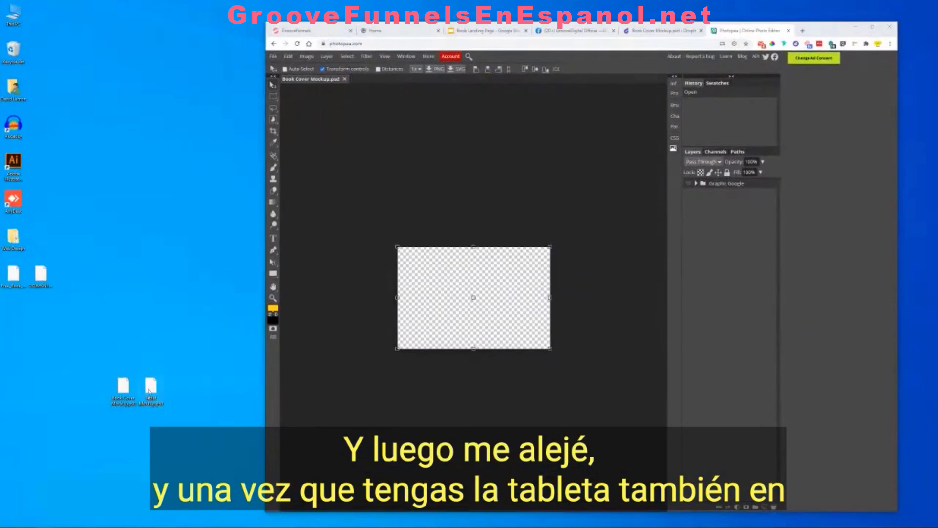
{"action": "left_click_drag", "start_coordinate": [153, 391], "coordinate": [372, 82]}
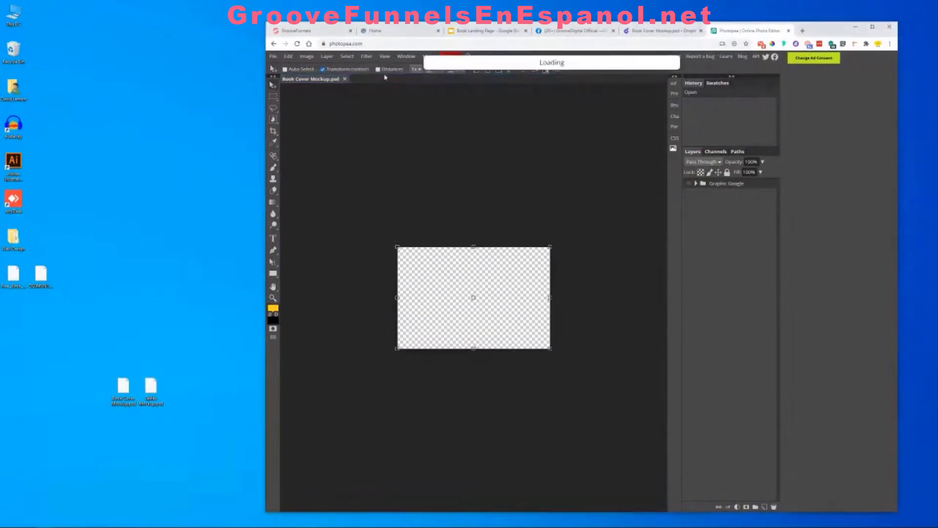
{"action": "left_click", "coordinate": [873, 28]}
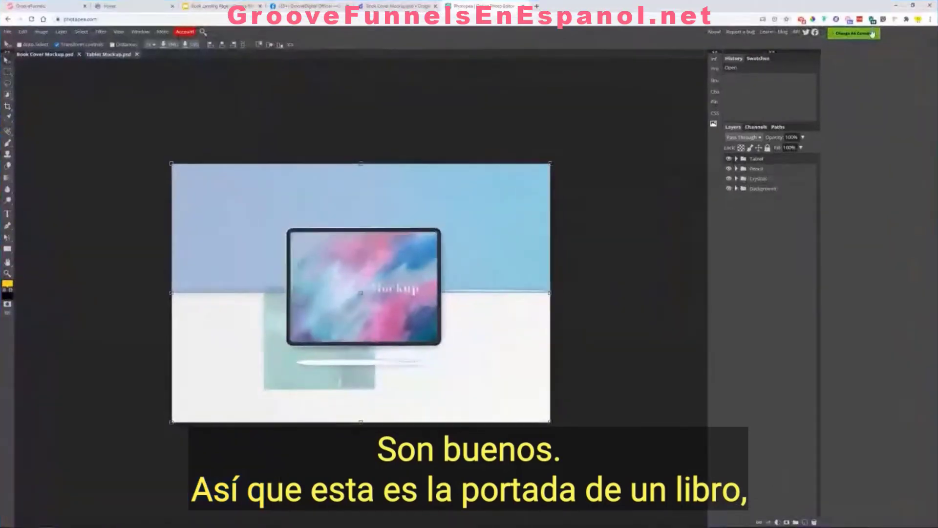
Step: Go back to Book Cover Mockup.psd, dismiss the app install prompt, and make the Graphic Google layer group visible
{"action": "left_click", "coordinate": [43, 55]}
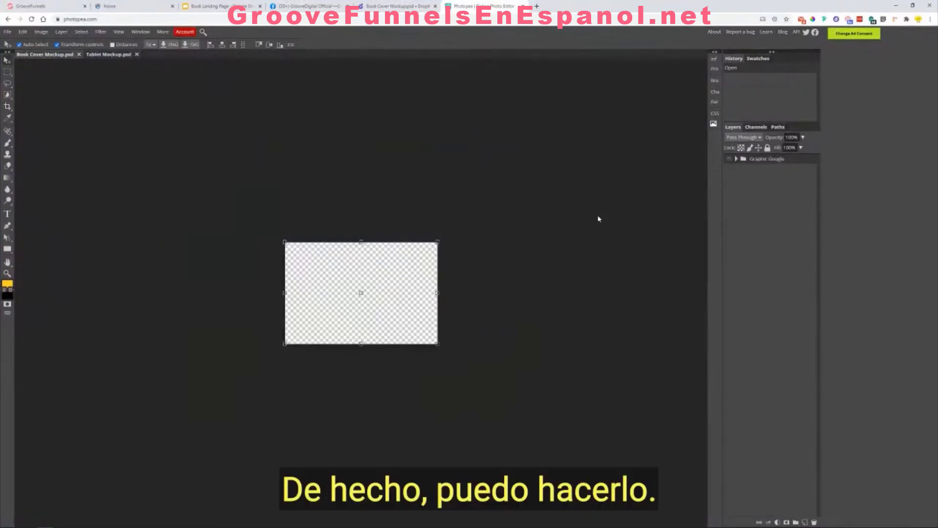
{"action": "left_click", "coordinate": [774, 19]}
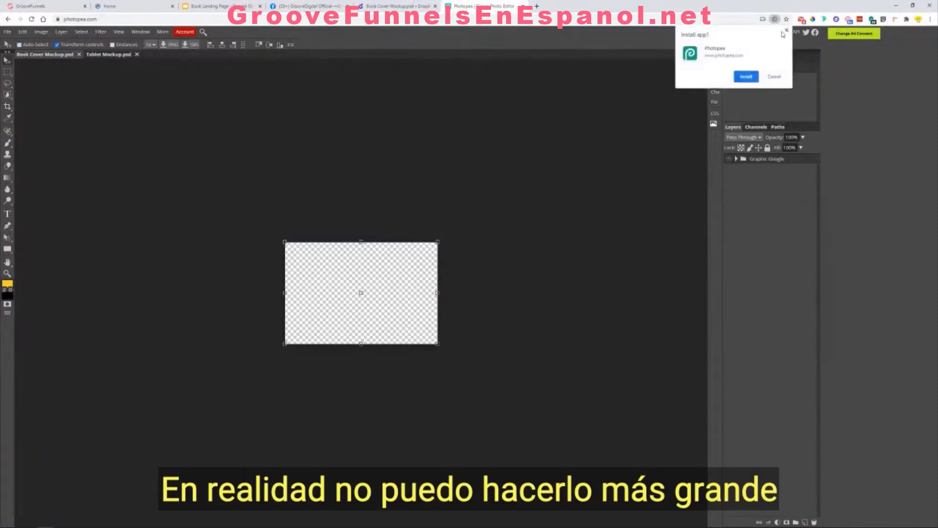
{"action": "left_click", "coordinate": [786, 30]}
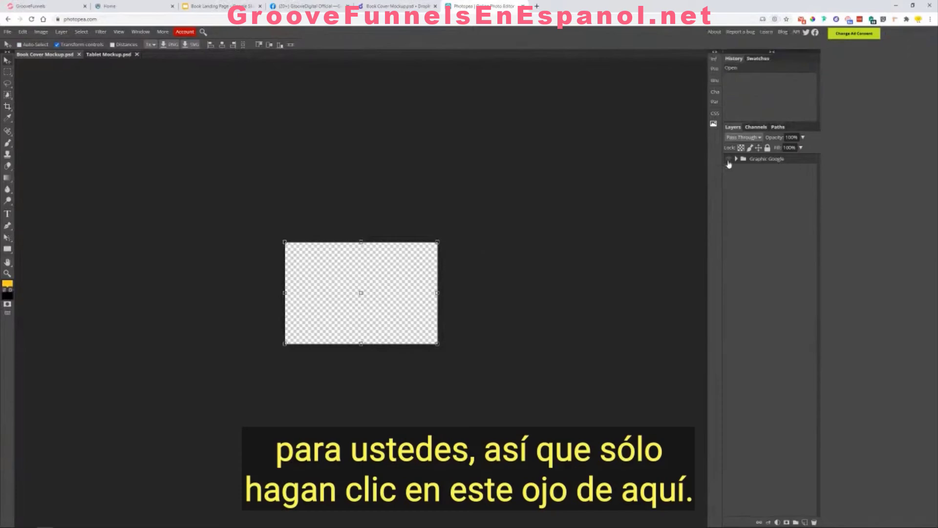
{"action": "left_click", "coordinate": [729, 159]}
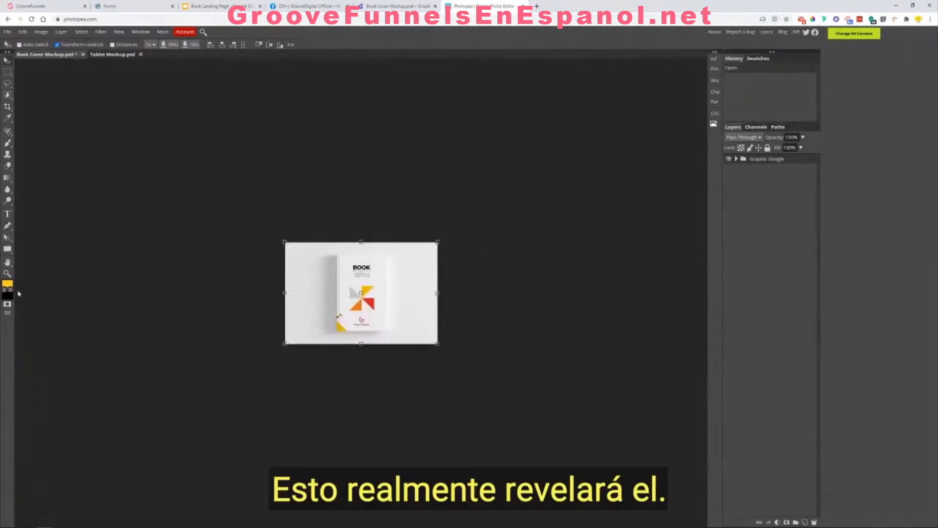
Step: Enlarge the book mockup to fill the canvas area, and switch the Graphic Google group's visibility off and back on
{"action": "left_click", "coordinate": [7, 273]}
{"action": "left_click", "coordinate": [302, 279]}
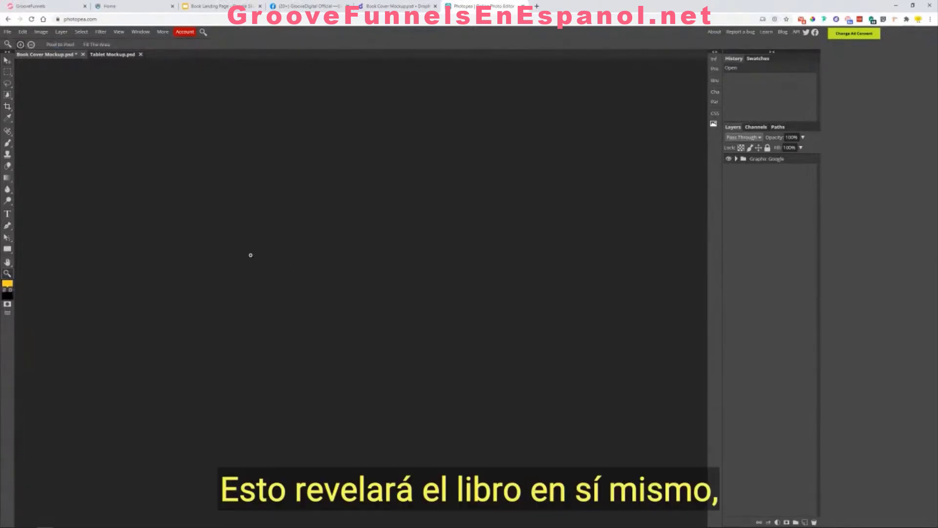
{"action": "left_click", "coordinate": [228, 251]}
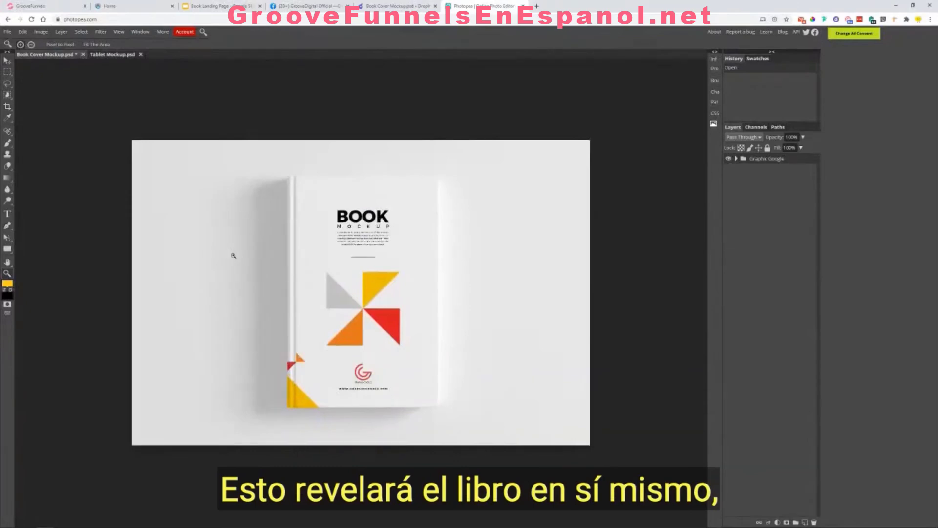
{"action": "left_click", "coordinate": [233, 255]}
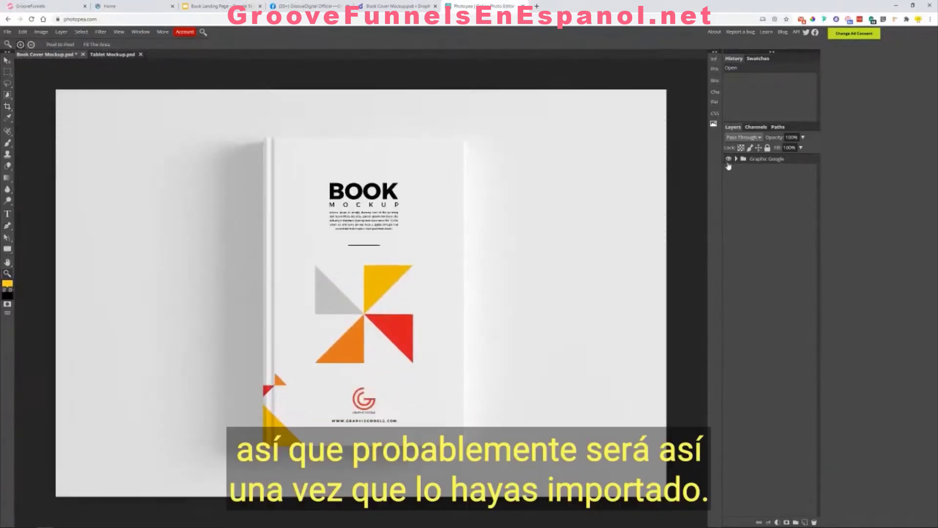
{"action": "left_click", "coordinate": [729, 160]}
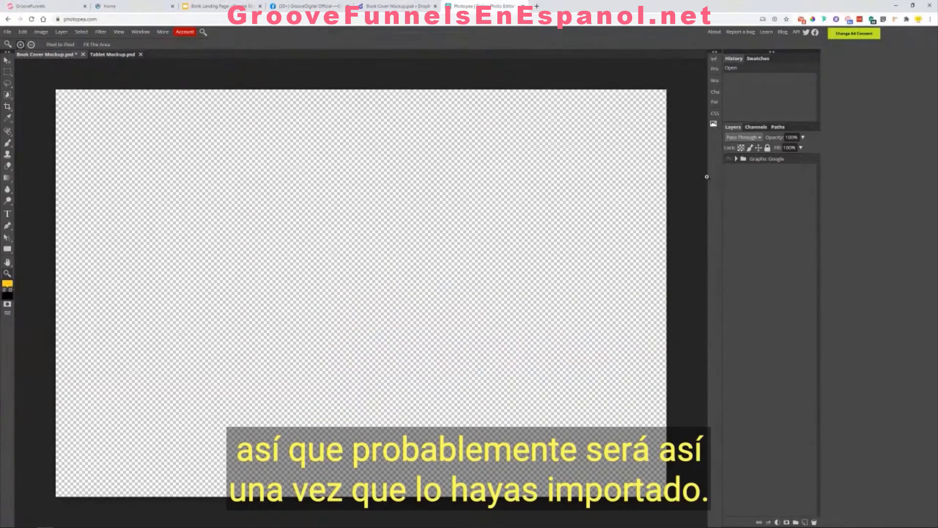
{"action": "left_click", "coordinate": [9, 62]}
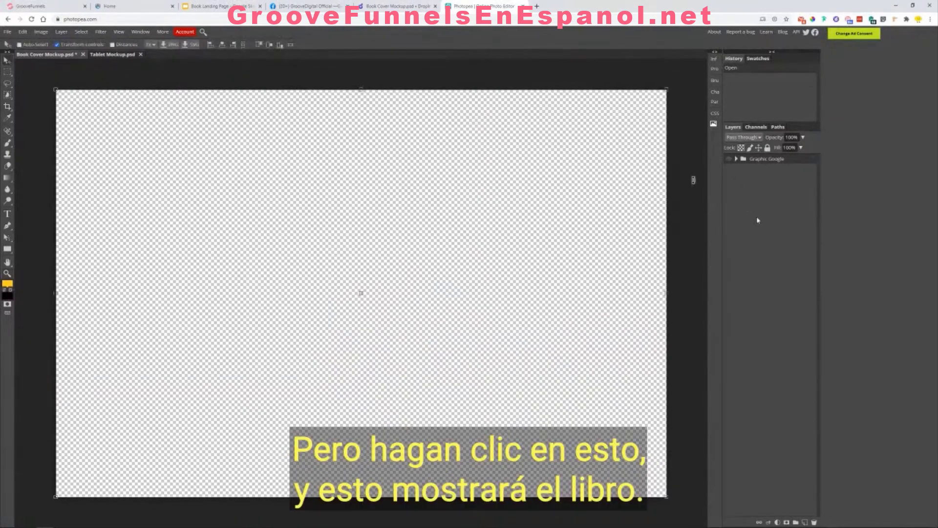
{"action": "left_click", "coordinate": [728, 159]}
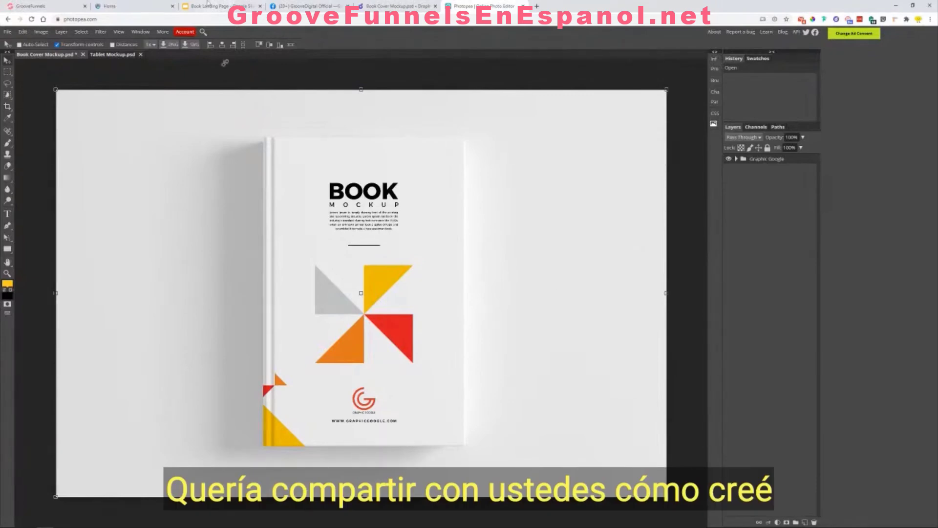
Step: Look at the book mockup and the tablet mockup on the landing page preview
{"action": "left_click", "coordinate": [109, 5]}
{"action": "scroll", "coordinate": [277, 349], "scroll_direction": "up", "scroll_amount": 15}
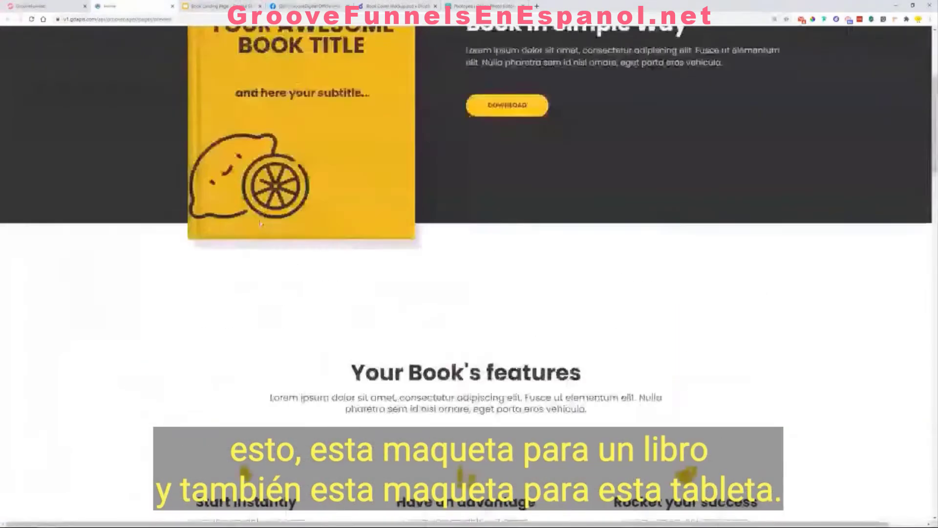
{"action": "scroll", "coordinate": [343, 202], "scroll_direction": "down", "scroll_amount": 15}
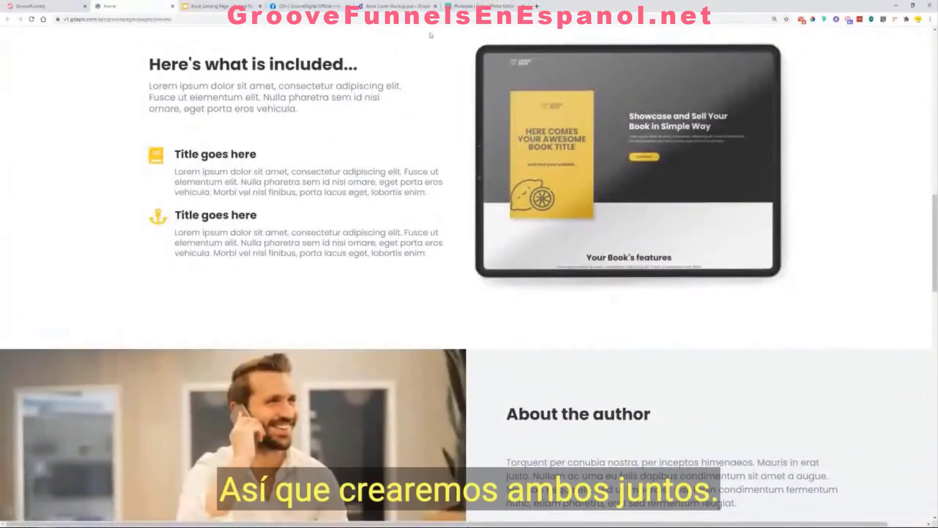
Step: Return to Photopea and expand the Graphic Google layer group
{"action": "left_click", "coordinate": [484, 6]}
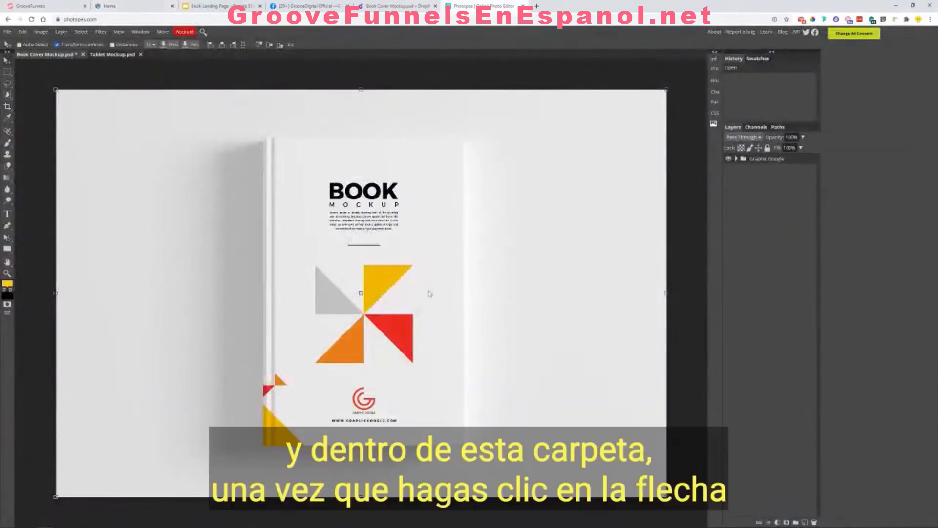
{"action": "left_click", "coordinate": [736, 161]}
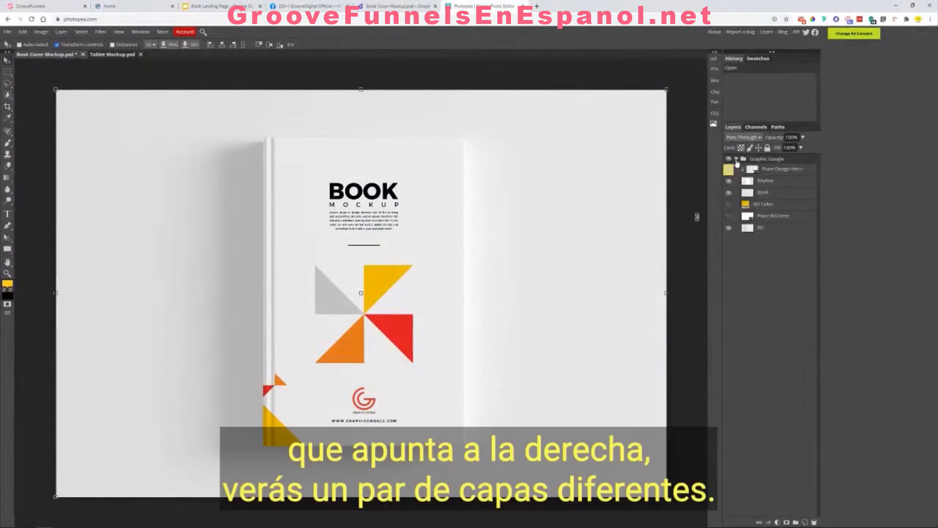
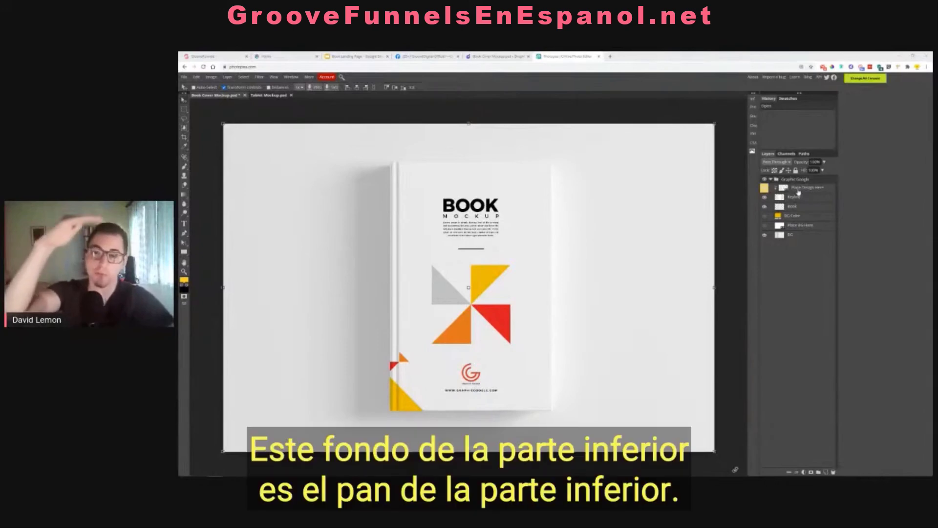
Step: Move the BG layer to the top of the Graphic Google group and put it back at the bottom
{"action": "left_click", "coordinate": [806, 237]}
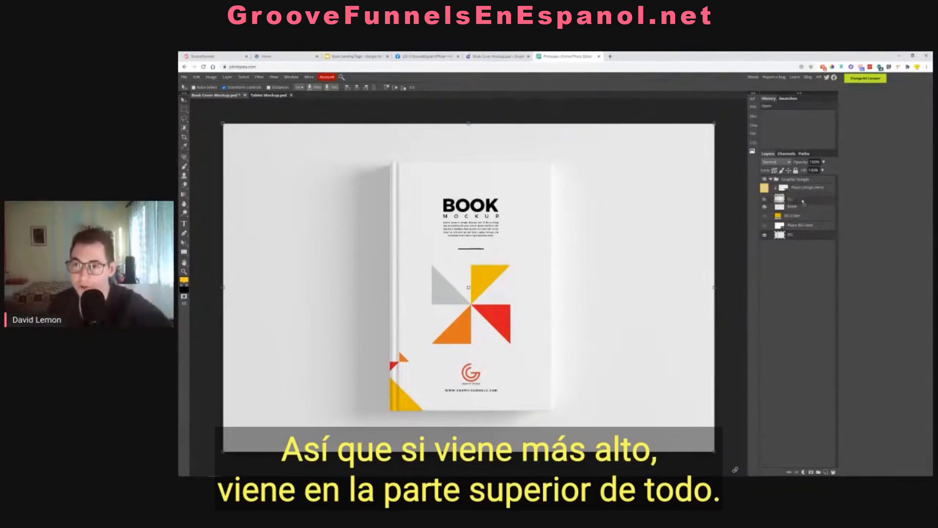
{"action": "left_click_drag", "start_coordinate": [800, 187], "coordinate": [798, 185]}
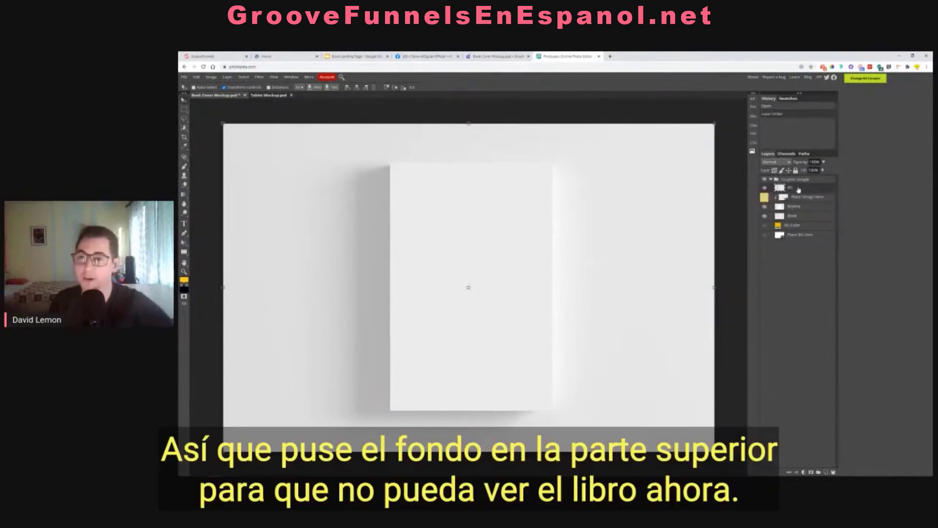
{"action": "left_click_drag", "start_coordinate": [798, 190], "coordinate": [794, 242]}
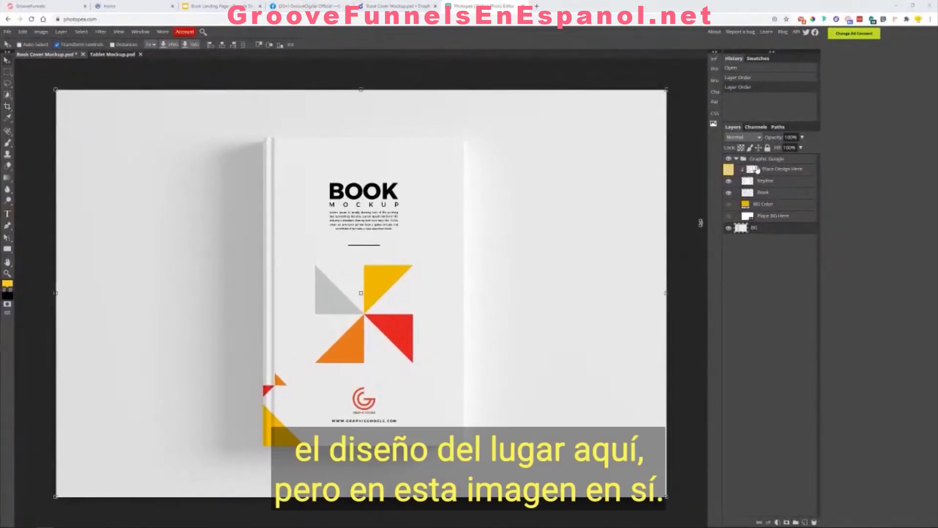
Step: Open the Place Design Here smart object, nudge the website text slightly sideways, and inspect the cover's rectangle layers
{"action": "double_click", "coordinate": [748, 170]}
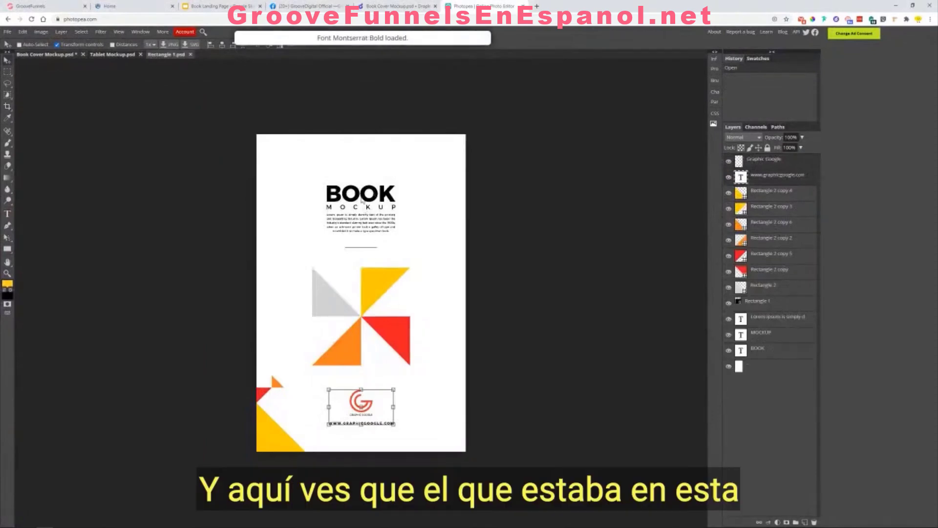
{"action": "mouse_move", "coordinate": [362, 199]}
{"action": "left_mouse_down"}
{"action": "mouse_move", "coordinate": [372, 213]}
{"action": "mouse_move", "coordinate": [359, 199]}
{"action": "left_mouse_up"}
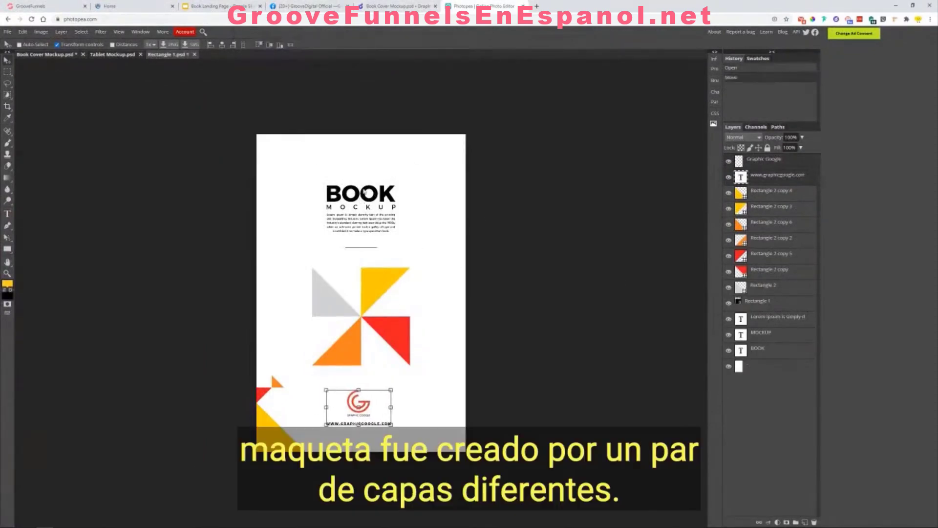
{"action": "left_click", "coordinate": [747, 192]}
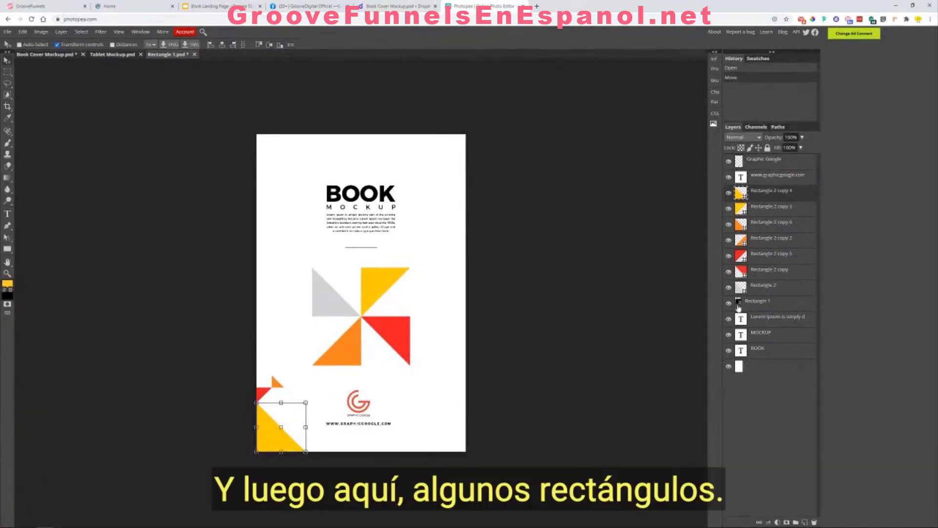
{"action": "left_click", "coordinate": [762, 272]}
{"action": "left_click", "coordinate": [762, 255]}
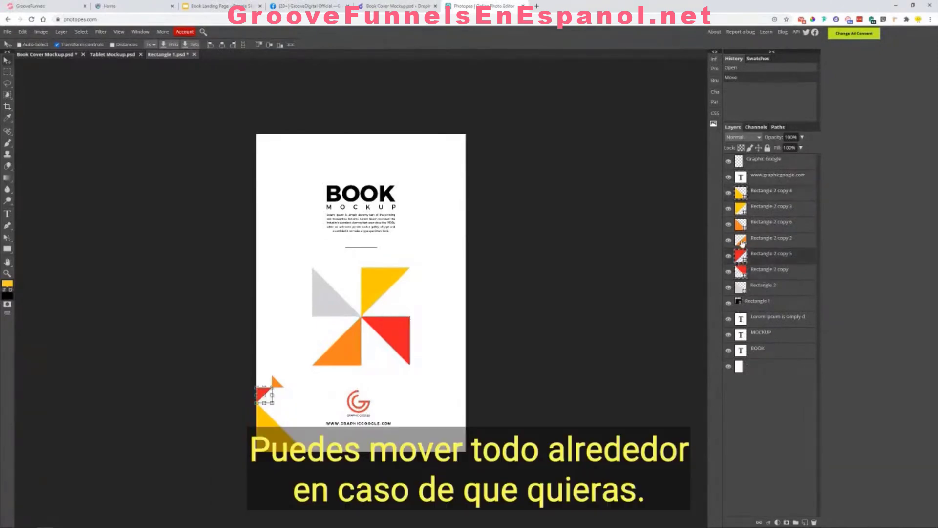
{"action": "left_click", "coordinate": [762, 239]}
Step: Rearrange the cover freely by moving the BOOK title, the pinwheel triangles and the yellow and red corner shapes
{"action": "left_click_drag", "start_coordinate": [351, 321], "coordinate": [349, 282]}
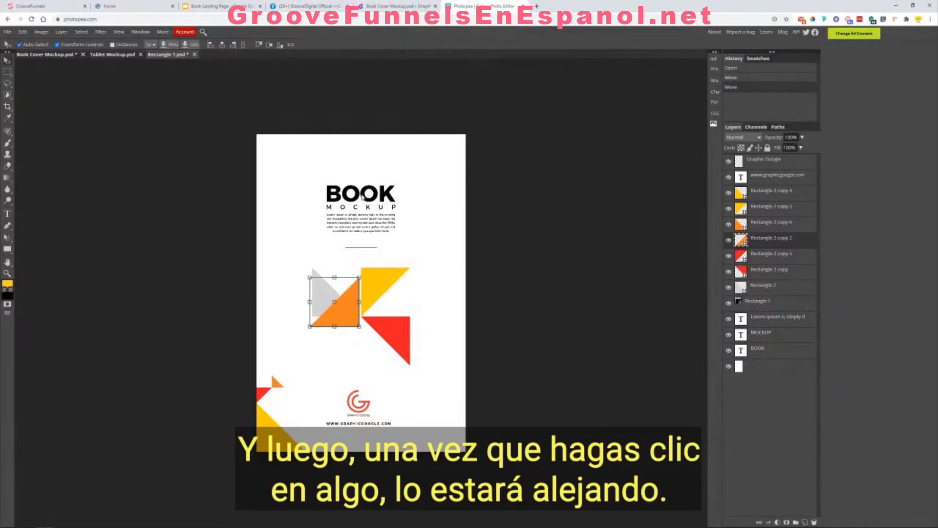
{"action": "left_click_drag", "start_coordinate": [362, 197], "coordinate": [349, 169]}
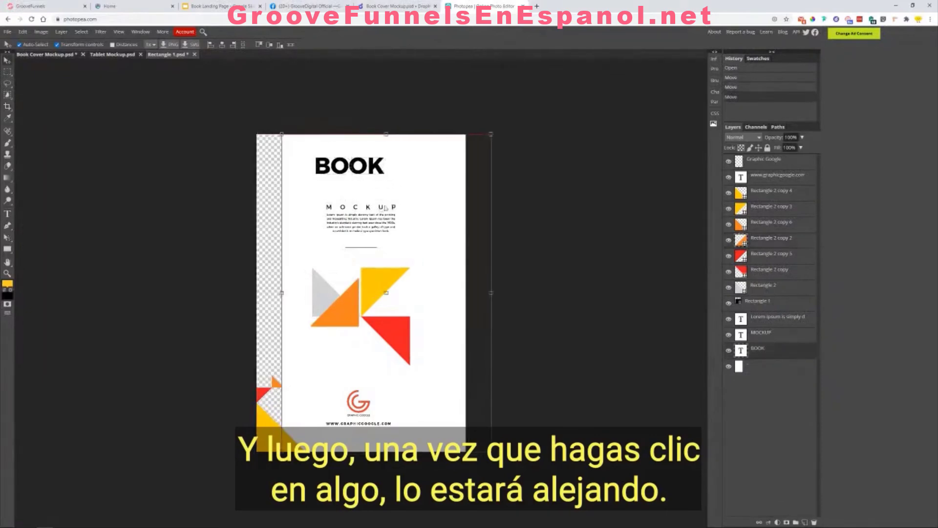
{"action": "left_click_drag", "start_coordinate": [385, 208], "coordinate": [375, 227]}
{"action": "left_click_drag", "start_coordinate": [386, 283], "coordinate": [399, 257]}
{"action": "left_click_drag", "start_coordinate": [332, 298], "coordinate": [327, 259]}
{"action": "left_click", "coordinate": [388, 336]}
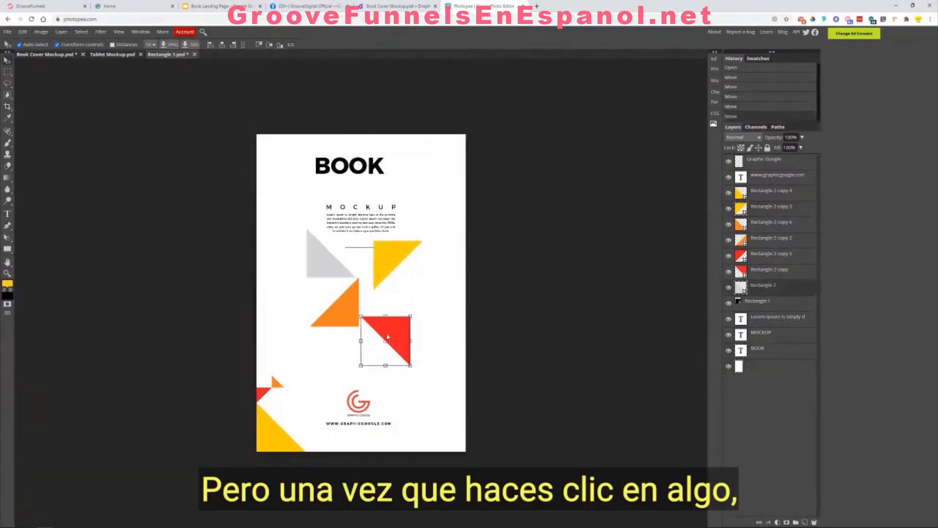
{"action": "left_click_drag", "start_coordinate": [388, 336], "coordinate": [385, 349]}
{"action": "left_click", "coordinate": [358, 412]}
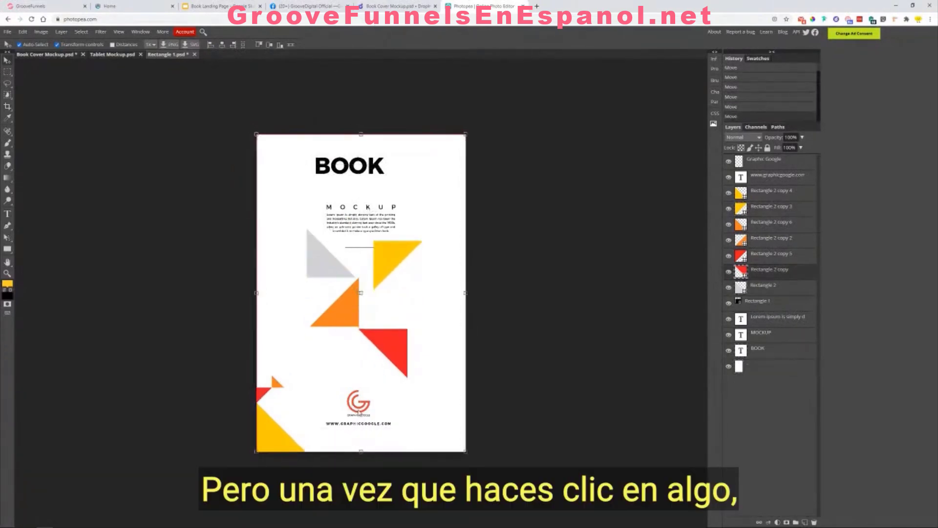
{"action": "left_click_drag", "start_coordinate": [260, 431], "coordinate": [275, 375]}
{"action": "left_click", "coordinate": [275, 383]}
Step: Delete the Graphic Google logo and the BOOK, MOCKUP, Lorem ipsum and website text layers from the cover design
{"action": "left_click", "coordinate": [782, 366]}
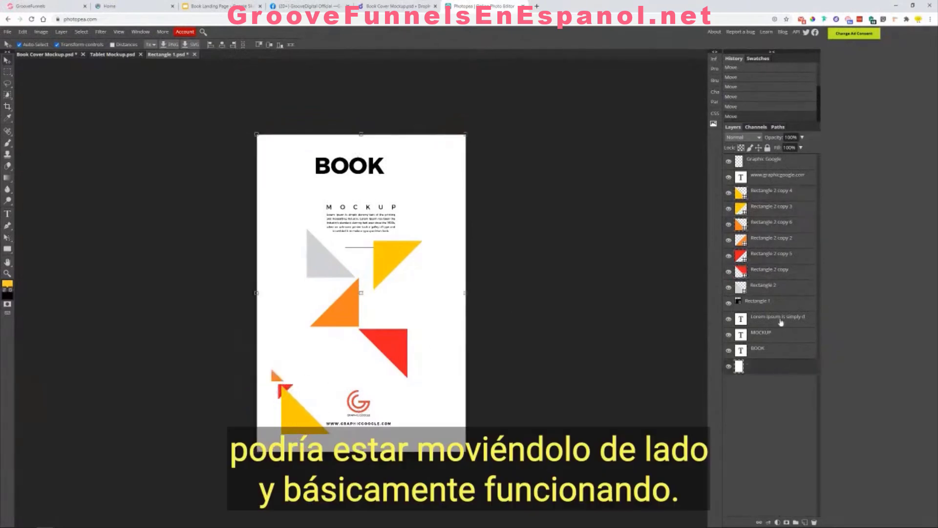
{"action": "left_click", "coordinate": [770, 166]}
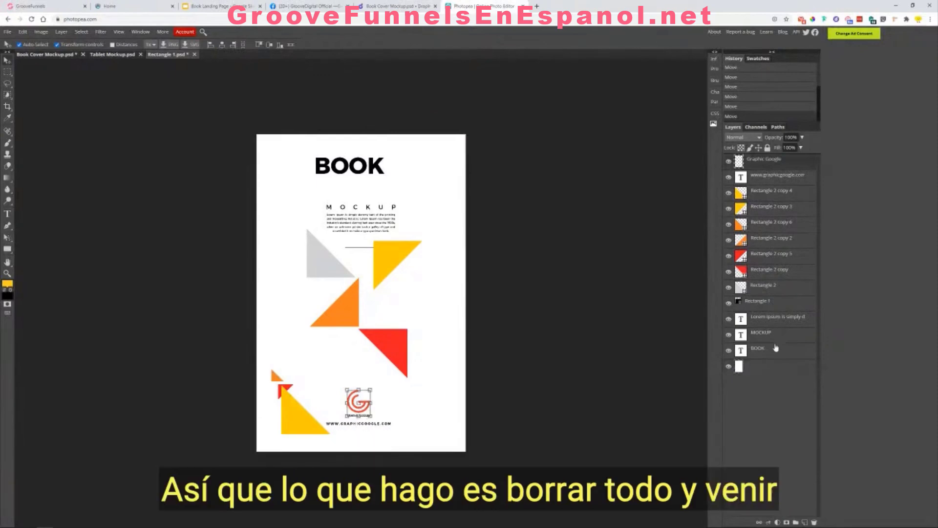
{"action": "left_click", "coordinate": [776, 348], "text": "ctrl"}
{"action": "key", "text": "Delete"}
{"action": "left_click", "coordinate": [768, 317]}
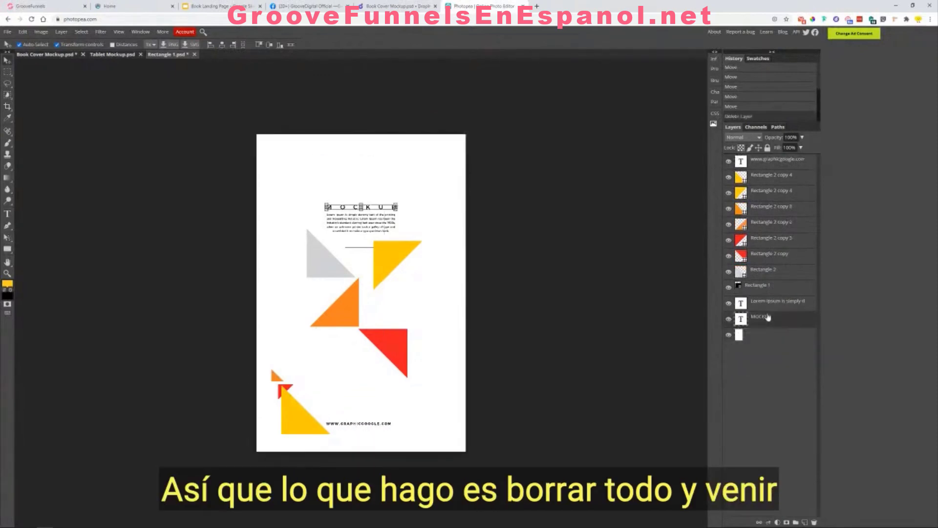
{"action": "left_click", "coordinate": [777, 304], "text": "ctrl"}
{"action": "left_click", "coordinate": [775, 162], "text": "ctrl"}
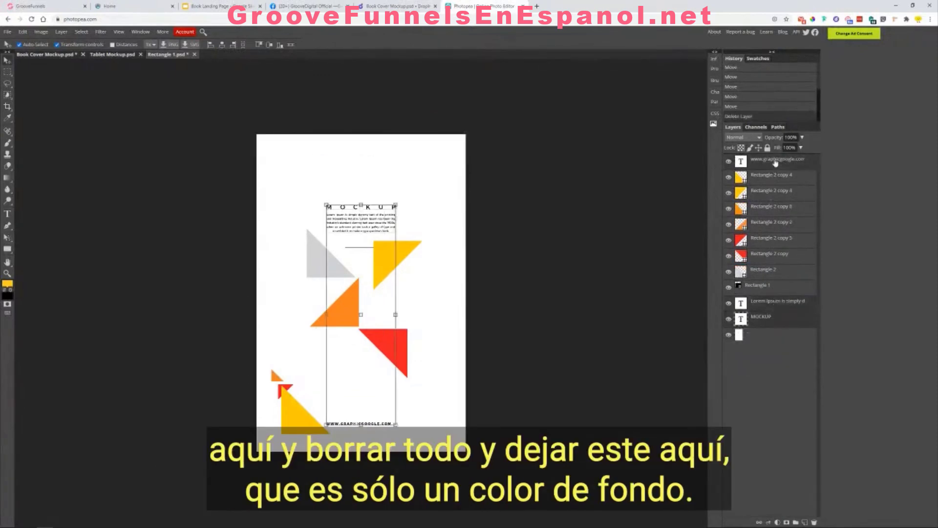
{"action": "key", "text": "Delete"}
Step: Delete all remaining rectangle layers, keeping only the white background layer
{"action": "key", "text": "Delete"}
{"action": "key", "text": "Delete"}
{"action": "key", "text": "Delete"}
{"action": "key", "text": "Delete"}
{"action": "key", "text": "Delete"}
{"action": "key", "text": "Delete"}
{"action": "key", "text": "Delete"}
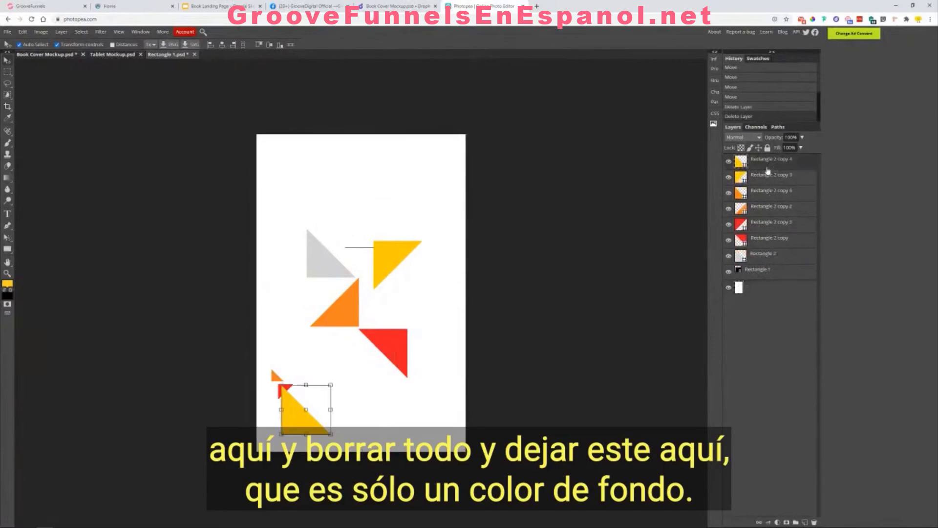
{"action": "key", "text": "Delete"}
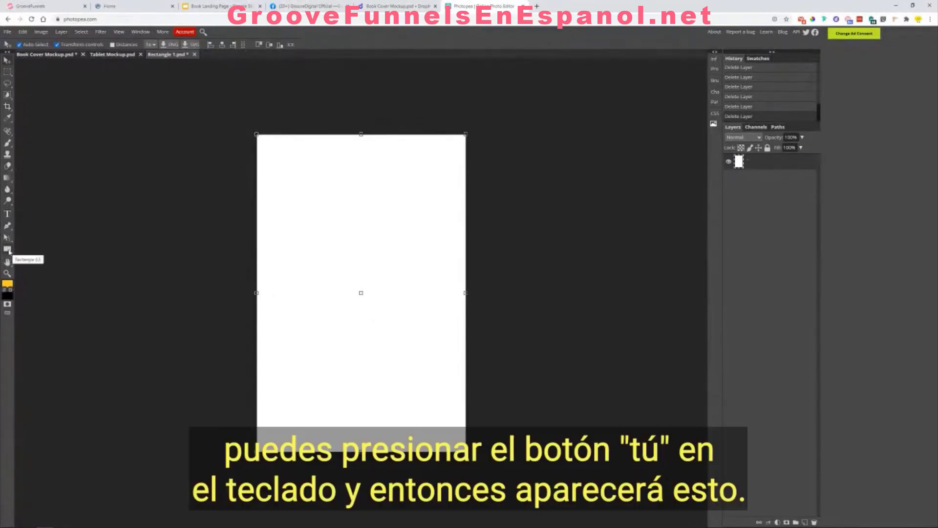
Step: Draw a large rectangle with a blue fill over the middle and lower part of the white cover
{"action": "left_click", "coordinate": [9, 252]}
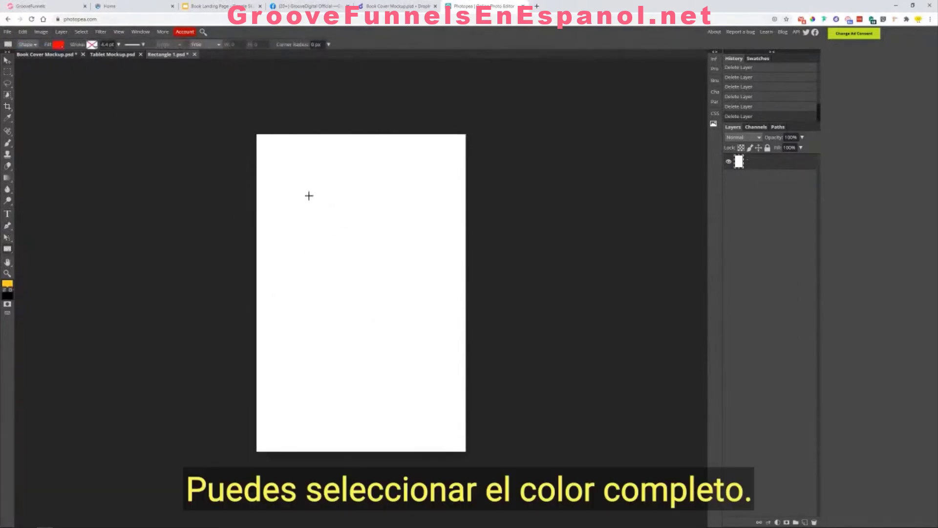
{"action": "left_click", "coordinate": [56, 46]}
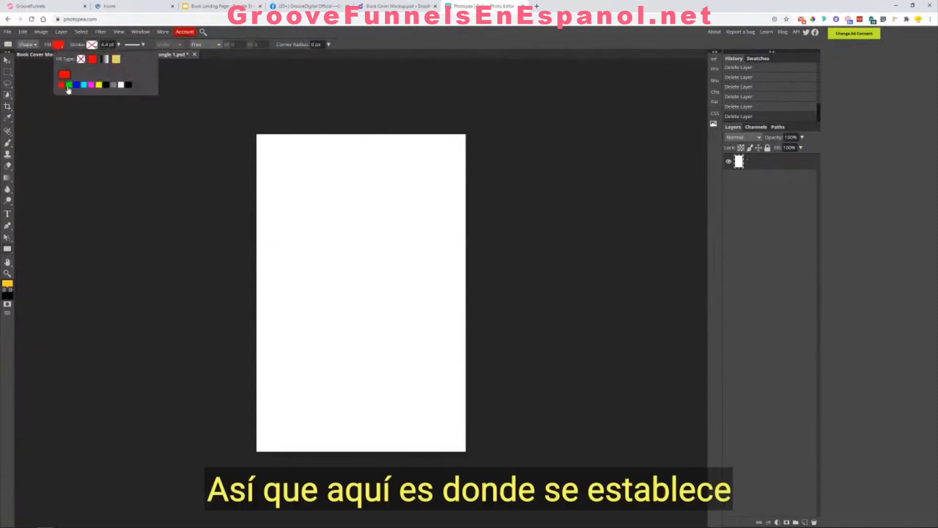
{"action": "left_click", "coordinate": [68, 85]}
{"action": "left_click", "coordinate": [76, 85]}
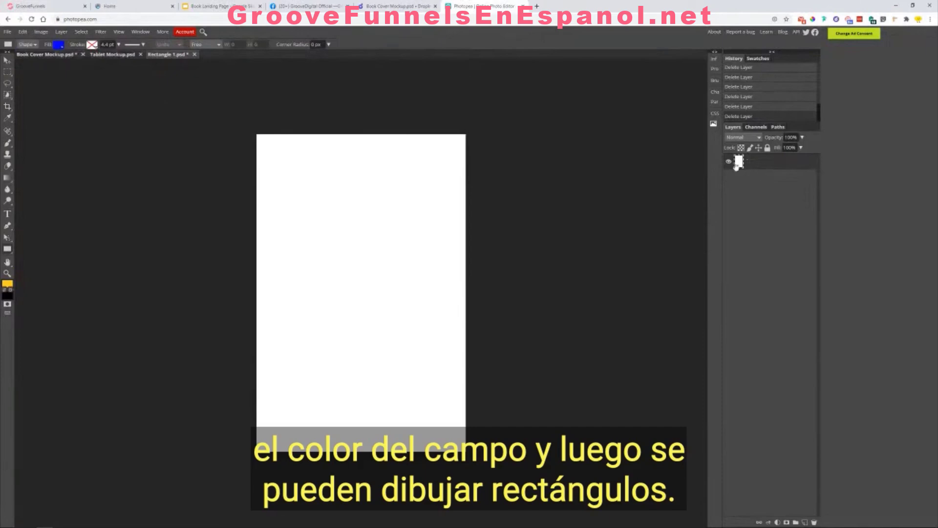
{"action": "left_click_drag", "start_coordinate": [302, 199], "coordinate": [443, 438]}
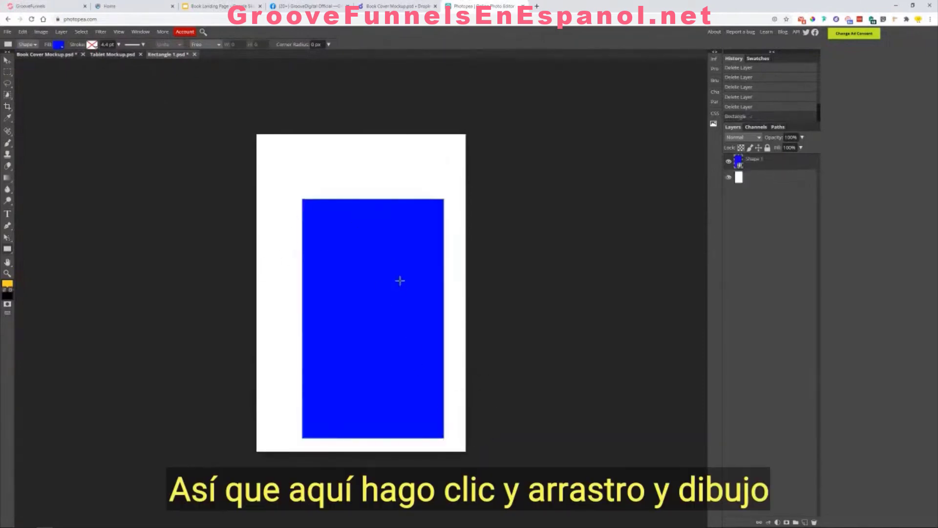
Step: Try gray, black, yellow, magenta, cyan and green fills on the rectangle, in that order
{"action": "left_click", "coordinate": [58, 48]}
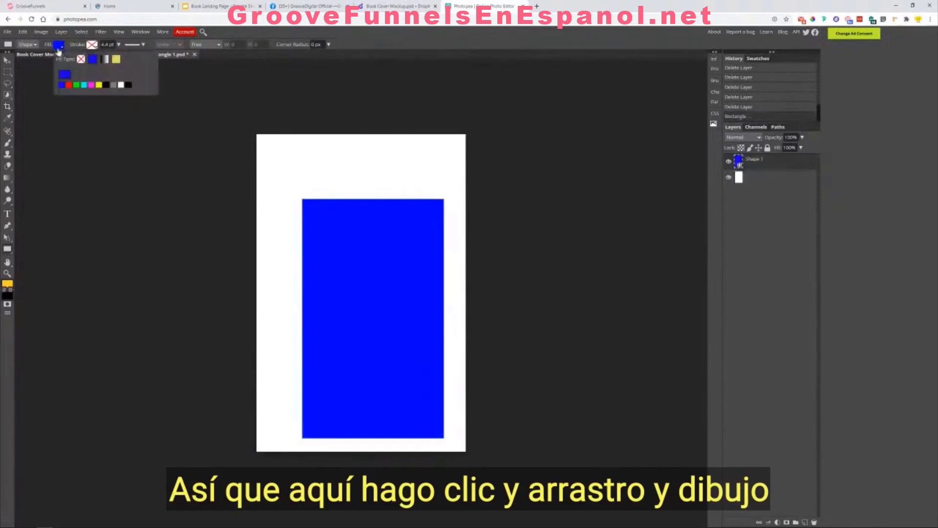
{"action": "left_click", "coordinate": [113, 86]}
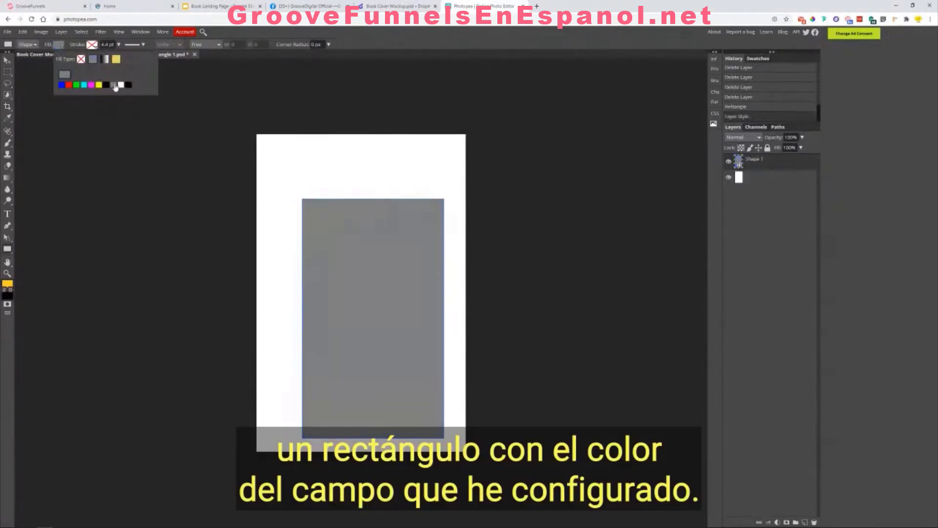
{"action": "left_click", "coordinate": [106, 85]}
{"action": "left_click", "coordinate": [98, 85]}
{"action": "left_click", "coordinate": [92, 85]}
{"action": "left_click", "coordinate": [83, 86]}
{"action": "left_click", "coordinate": [76, 86]}
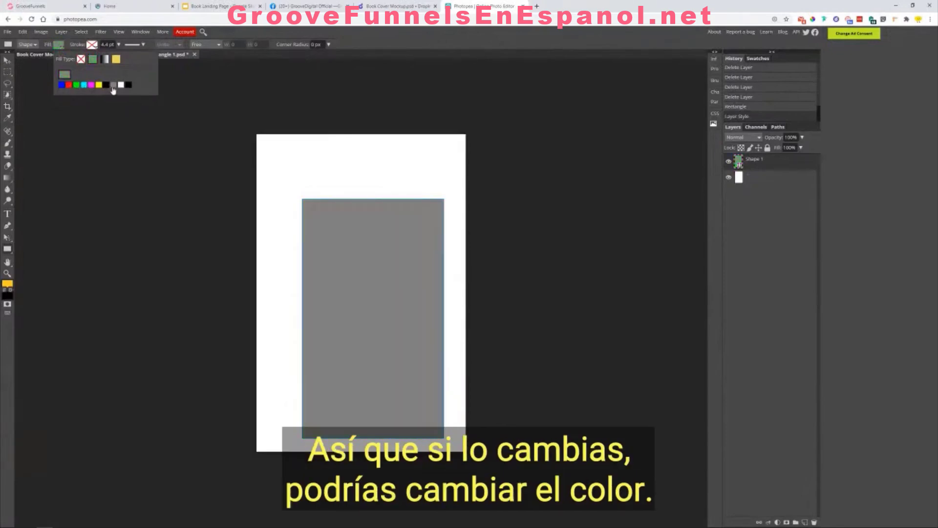
Step: Open the custom colour for the rectangle's fill and copy the book cover's yellow hex code from the GrooveFunnels page with the ColorPick Eyedropper
{"action": "left_click", "coordinate": [61, 75]}
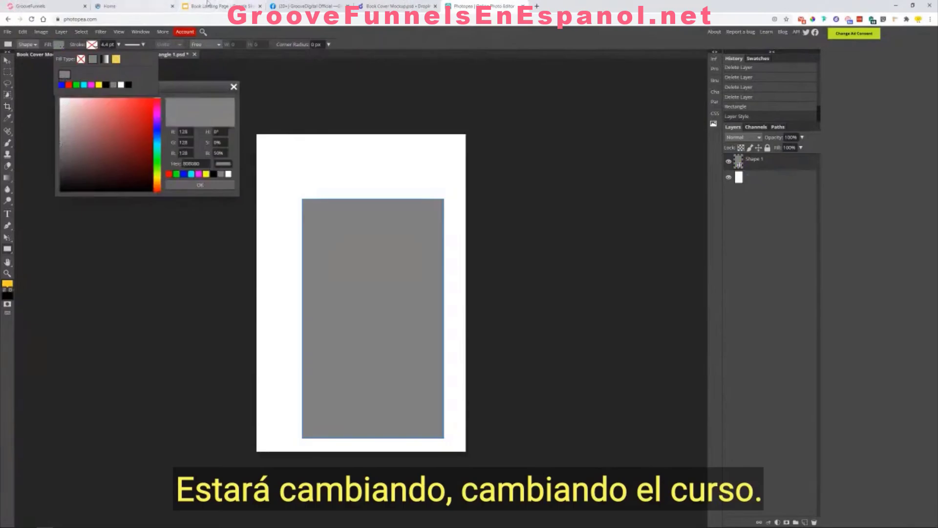
{"action": "left_click", "coordinate": [212, 5]}
{"action": "left_click", "coordinate": [44, 6]}
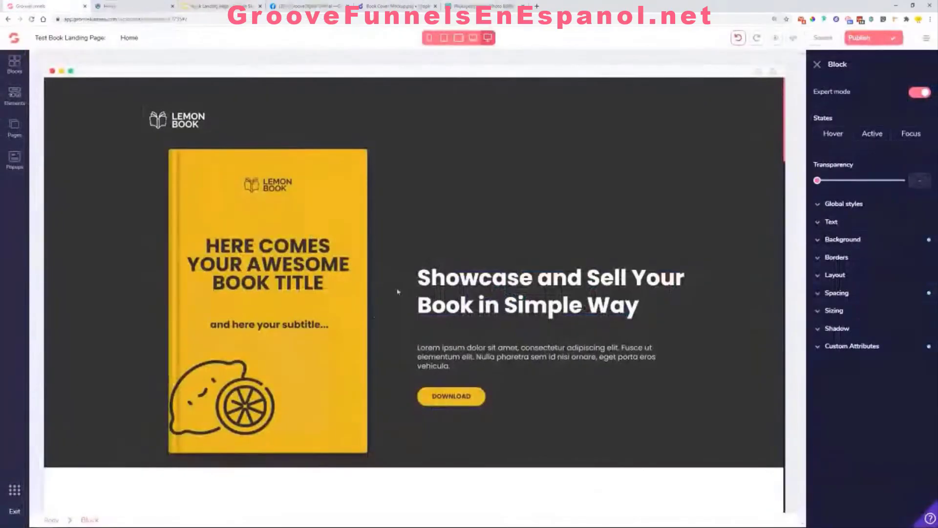
{"action": "left_click", "coordinate": [812, 19]}
{"action": "left_click", "coordinate": [311, 218]}
{"action": "right_click", "coordinate": [332, 230]}
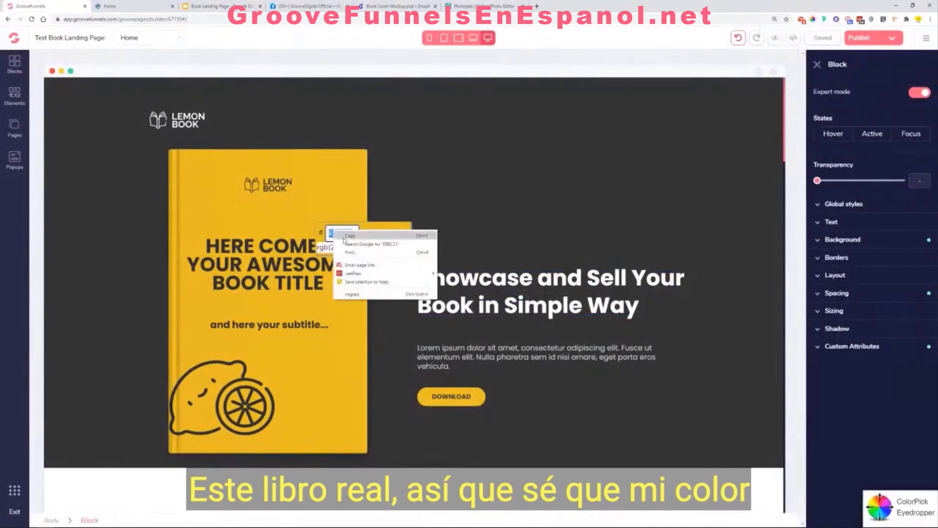
{"action": "left_click", "coordinate": [343, 236]}
{"action": "left_click", "coordinate": [400, 235]}
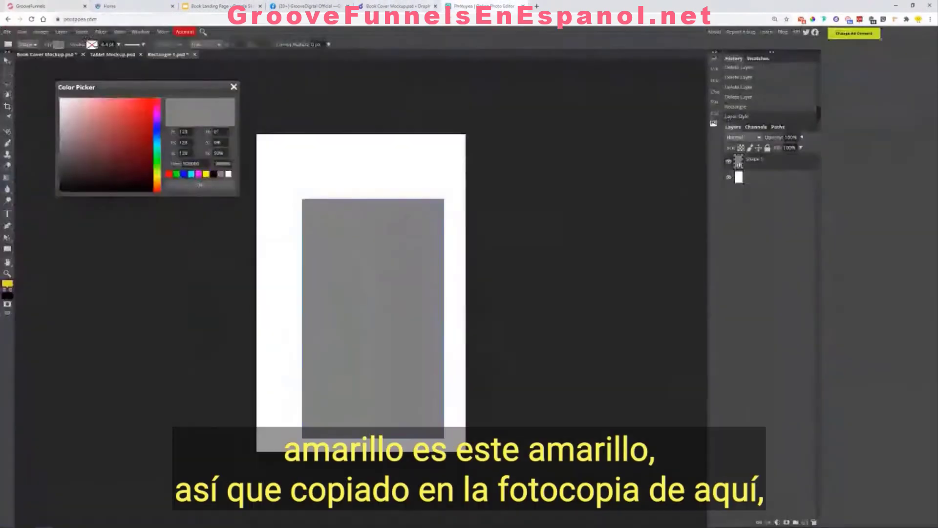
Step: Switch back to Photopea and apply the copied yellow hex code as the rectangle's fill colour
{"action": "left_click", "coordinate": [483, 6]}
{"action": "left_click", "coordinate": [206, 163]}
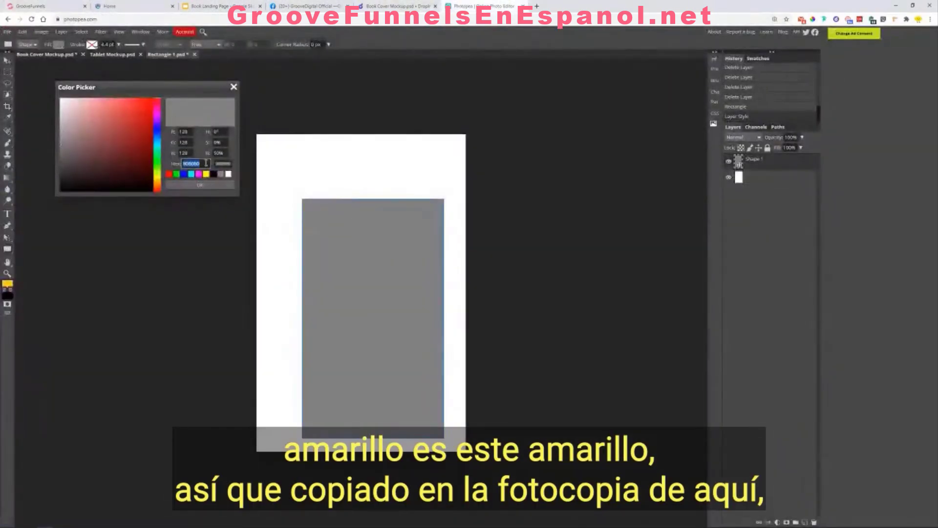
{"action": "key", "text": "ctrl+v"}
{"action": "left_click", "coordinate": [200, 184]}
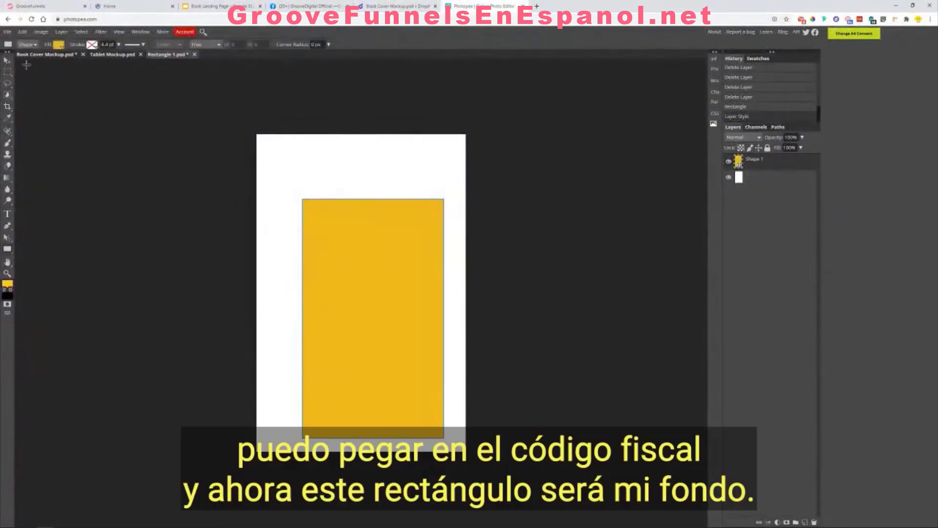
Step: Move and stretch the yellow rectangle to cover the whole canvas, and delete the white background layer
{"action": "left_click", "coordinate": [8, 62]}
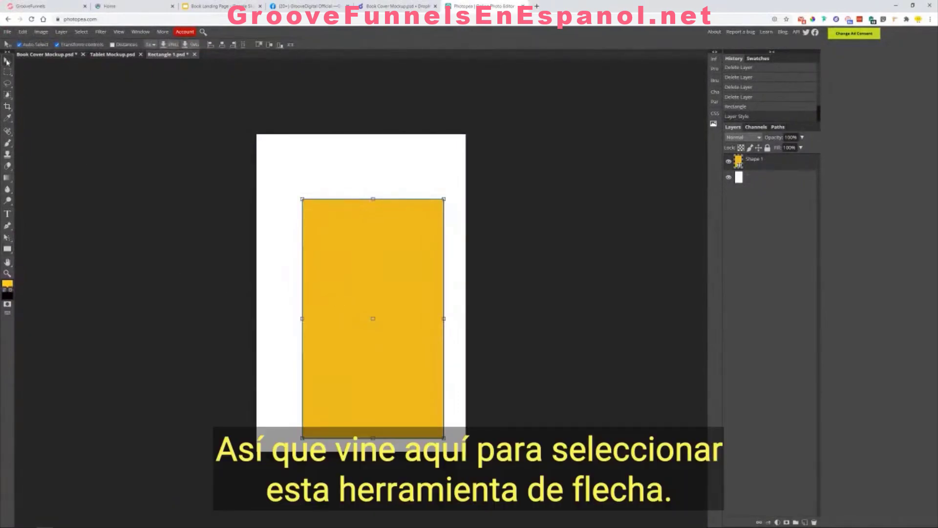
{"action": "left_click_drag", "start_coordinate": [343, 237], "coordinate": [298, 174]}
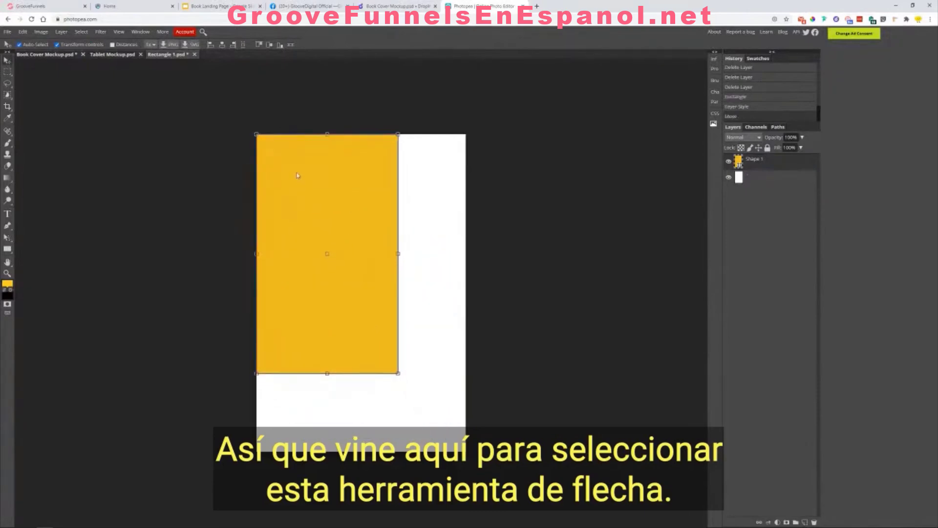
{"action": "left_click", "coordinate": [399, 373]}
{"action": "left_click_drag", "start_coordinate": [398, 374], "coordinate": [466, 450]}
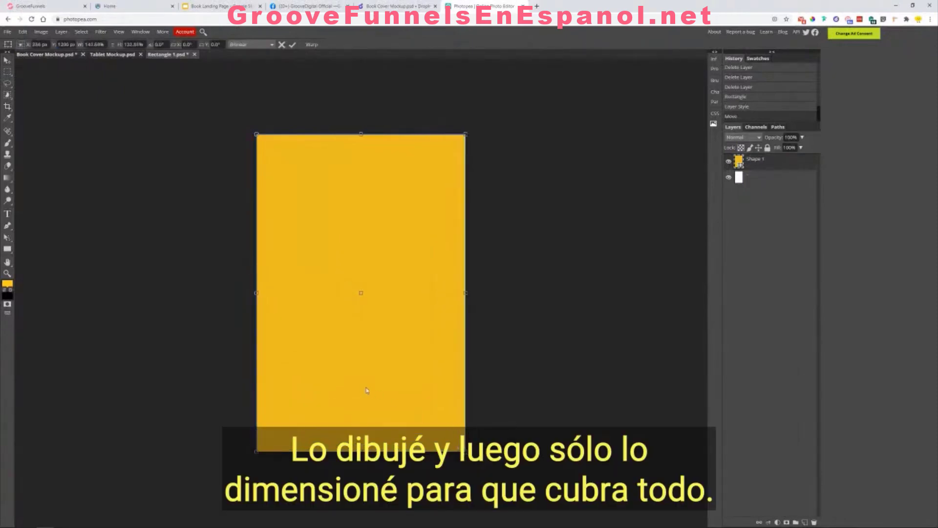
{"action": "left_click", "coordinate": [753, 178]}
{"action": "key", "text": "Delete"}
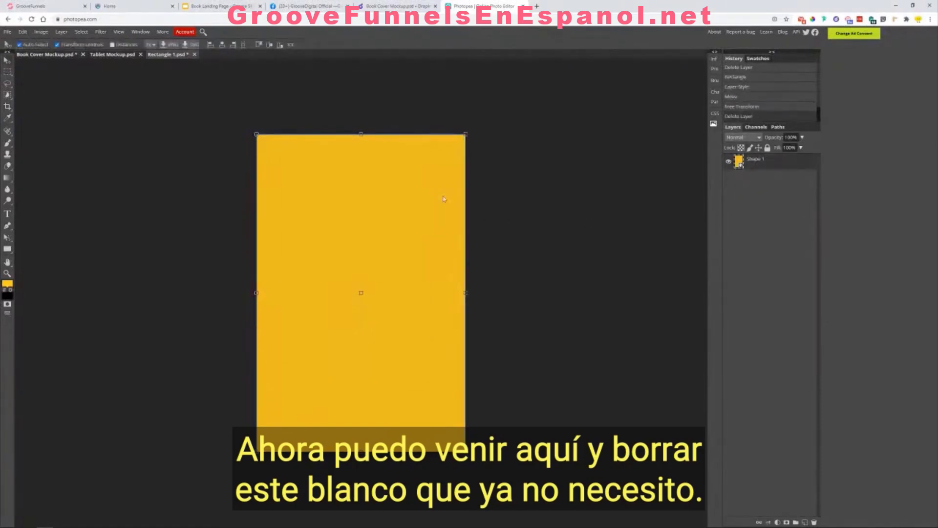
Step: Check the reference cover on the landing page preview and place the Lemon Book logo file "Custom dimensions 500x250 px (2)" on the yellow cover
{"action": "left_click", "coordinate": [110, 6]}
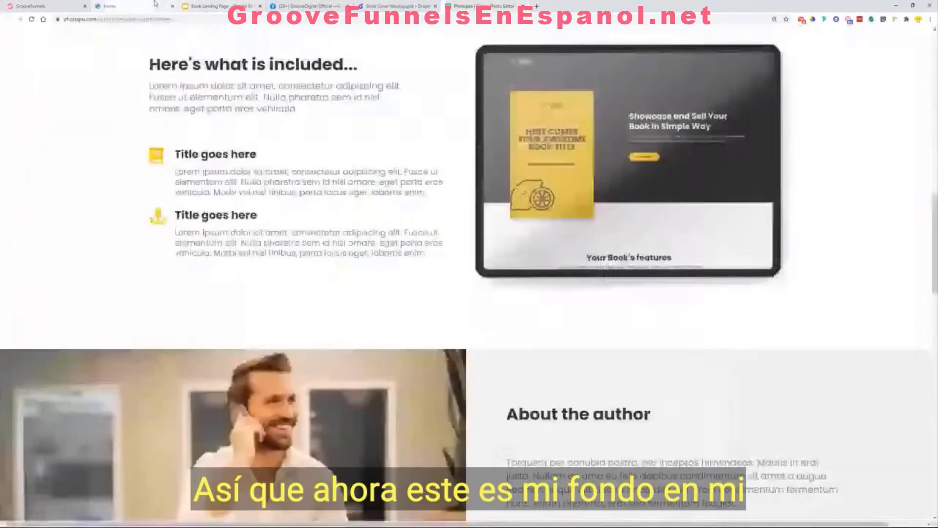
{"action": "scroll", "coordinate": [342, 203], "scroll_direction": "up", "scroll_amount": 5}
{"action": "scroll", "coordinate": [342, 203], "scroll_direction": "up", "scroll_amount": 5}
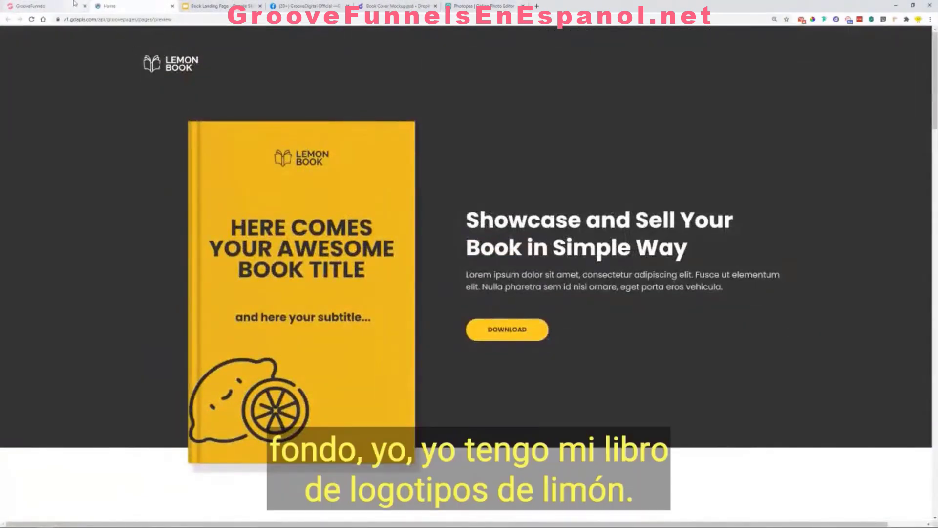
{"action": "left_click", "coordinate": [210, 6]}
{"action": "left_click", "coordinate": [478, 6]}
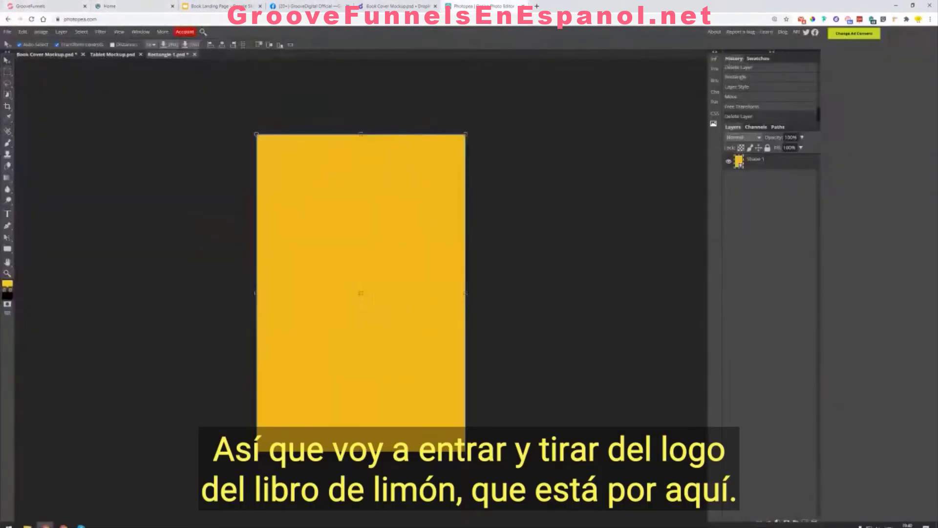
{"action": "left_click", "coordinate": [27, 520]}
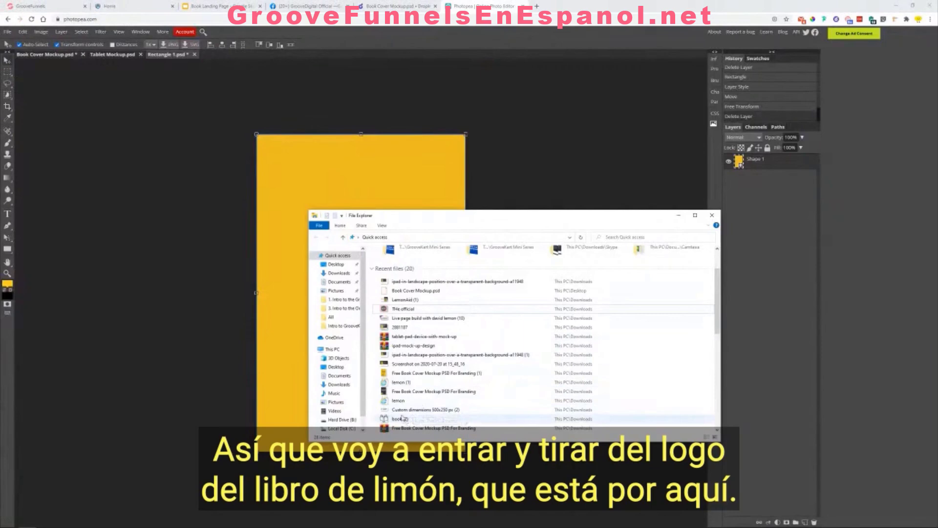
{"action": "left_click_drag", "start_coordinate": [402, 417], "coordinate": [361, 193]}
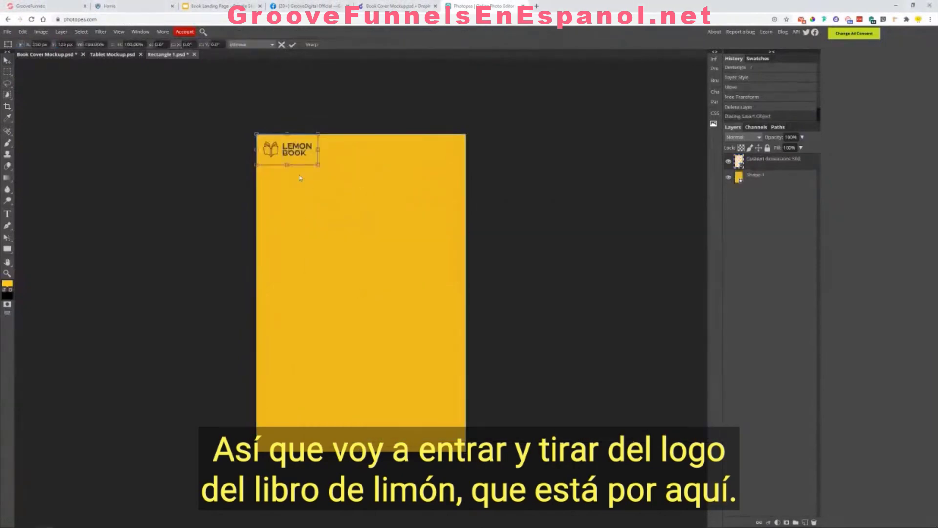
{"action": "left_click_drag", "start_coordinate": [296, 151], "coordinate": [384, 207]}
{"action": "key", "text": "Escape"}
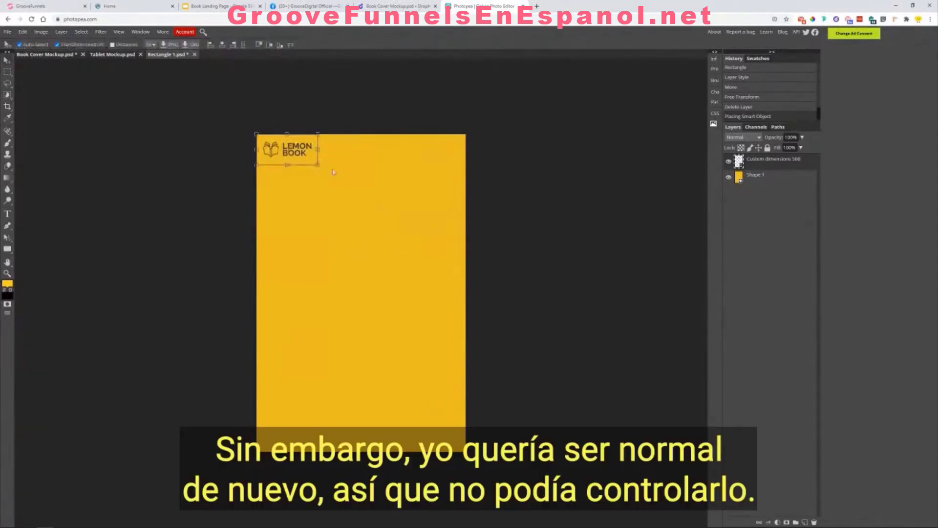
Step: Move the Lemon Book logo to the upper centre of the cover and scale it proportionally to about 124.8%
{"action": "left_click_drag", "start_coordinate": [304, 158], "coordinate": [359, 190]}
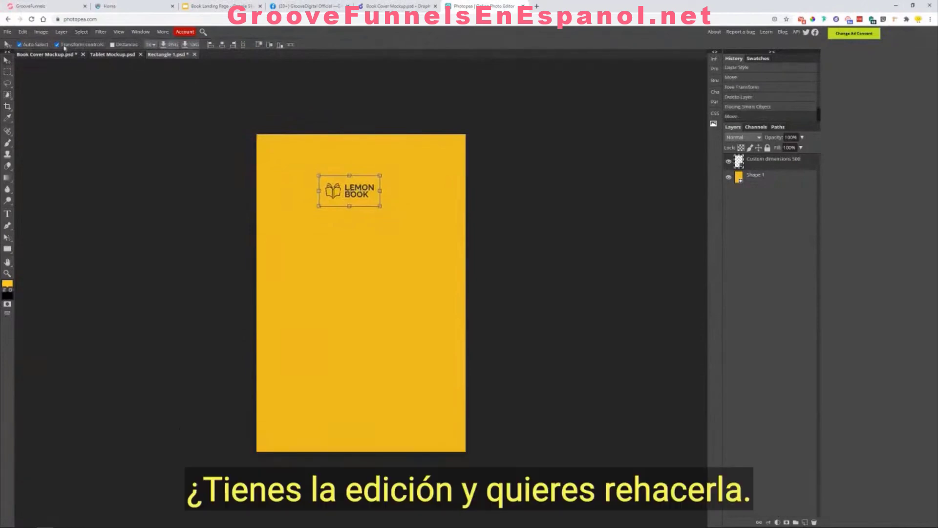
{"action": "left_click", "coordinate": [23, 31]}
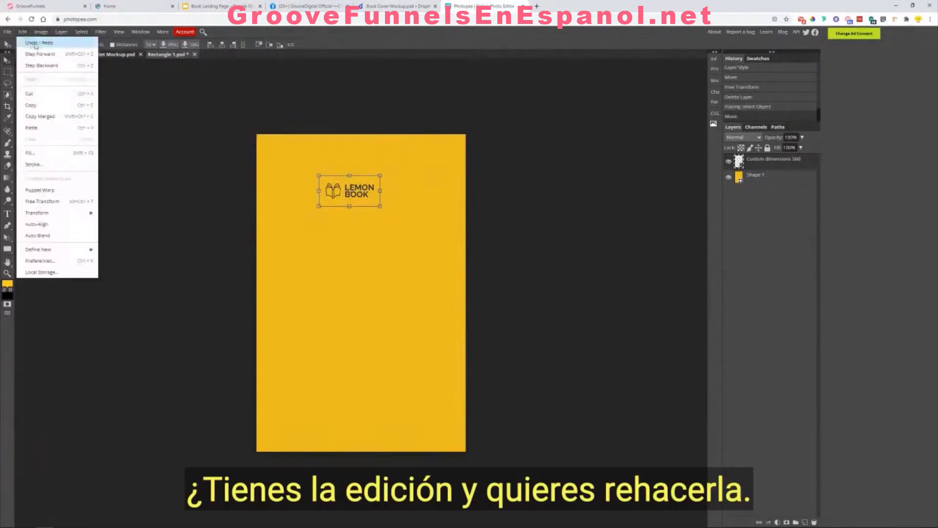
{"action": "left_click", "coordinate": [363, 199]}
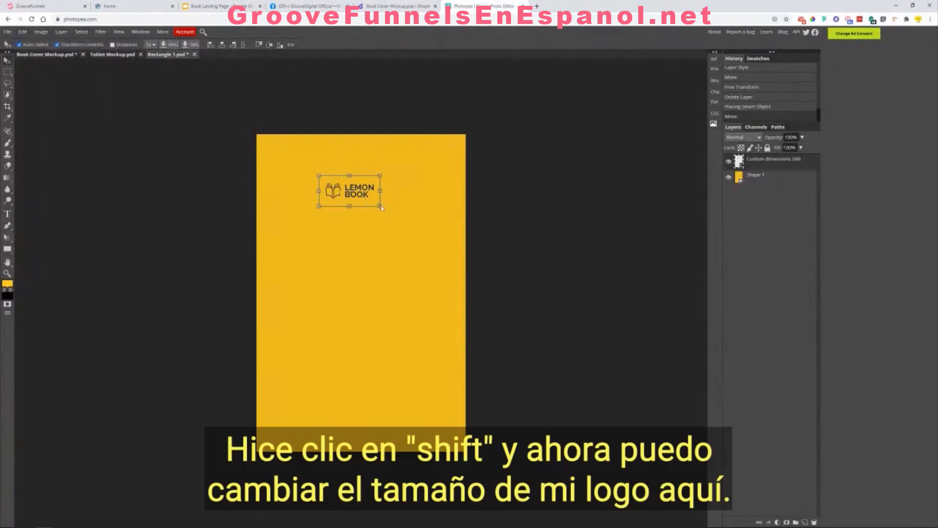
{"action": "left_click_drag", "start_coordinate": [382, 208], "coordinate": [381, 181]}
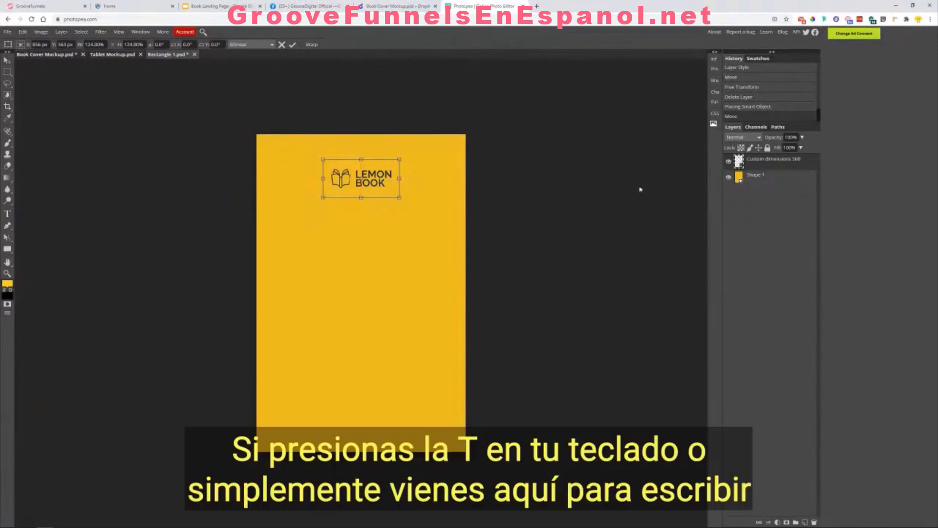
{"action": "key", "text": "Return"}
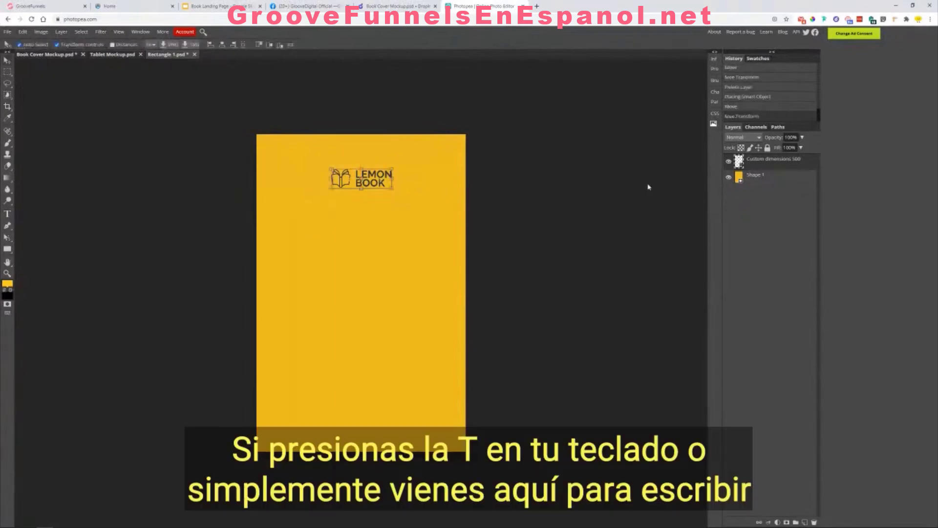
Step: Start a new text layer with the Type tool on the yellow cover below the logo, above the background shape
{"action": "left_click", "coordinate": [372, 199]}
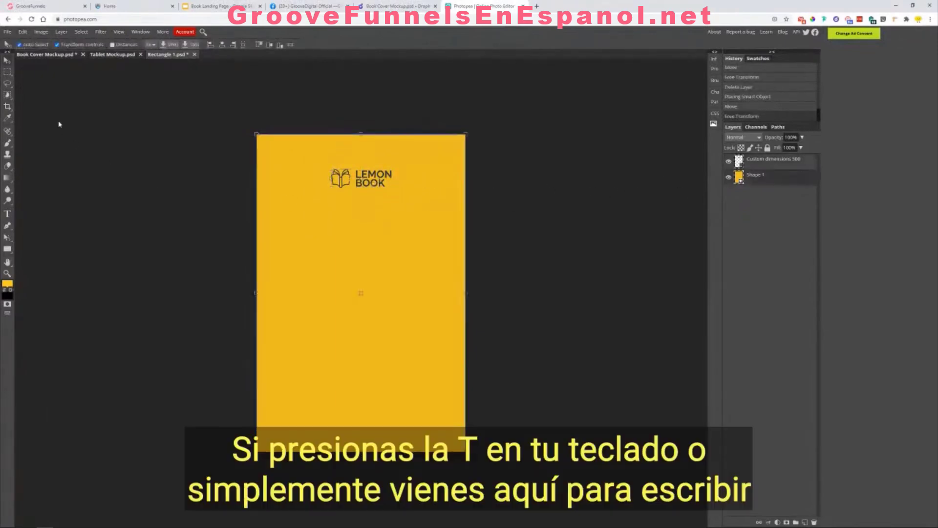
{"action": "left_click", "coordinate": [7, 214]}
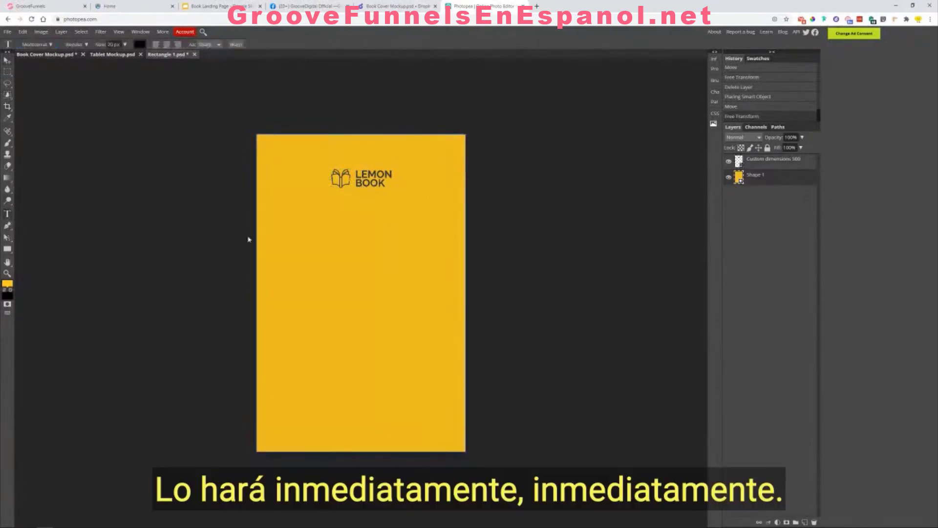
{"action": "left_click", "coordinate": [313, 246]}
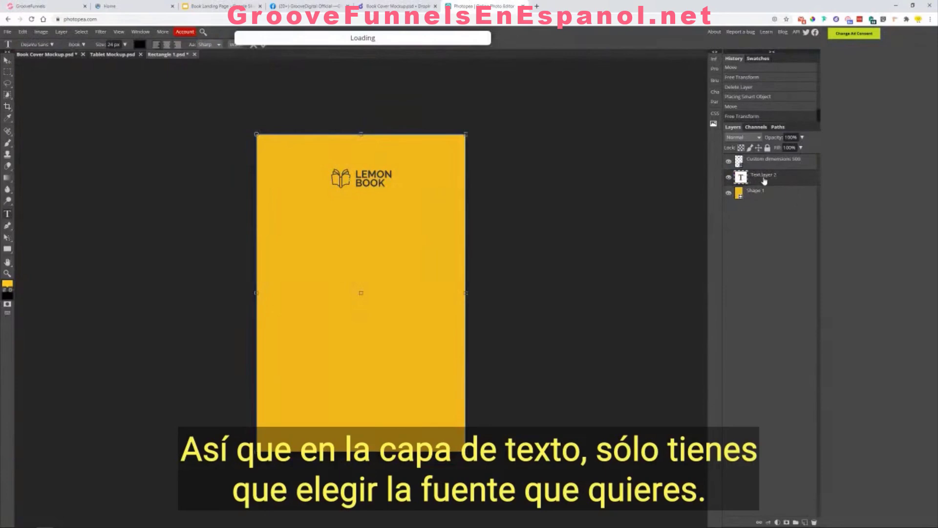
Step: Set the new text layer's font to Poppins Bold with a size of about 53 px
{"action": "left_click", "coordinate": [53, 47]}
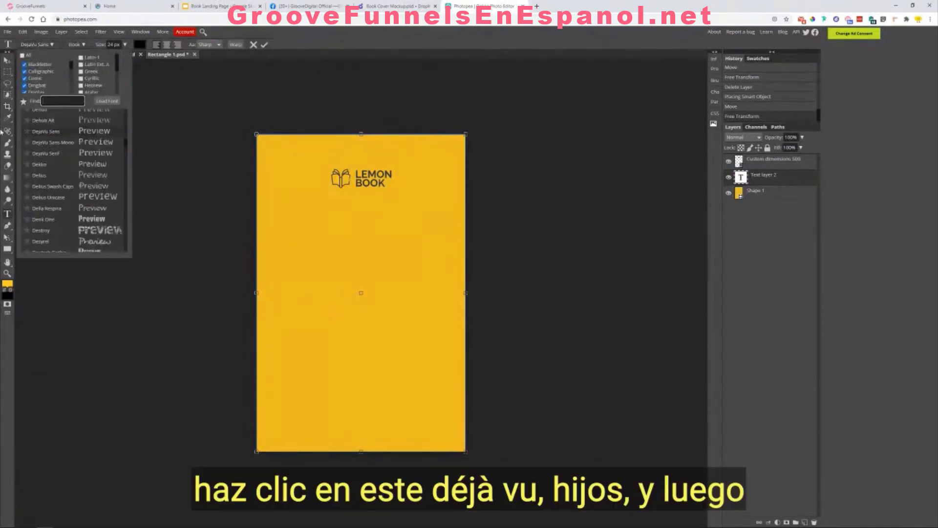
{"action": "type", "text": "pop"}
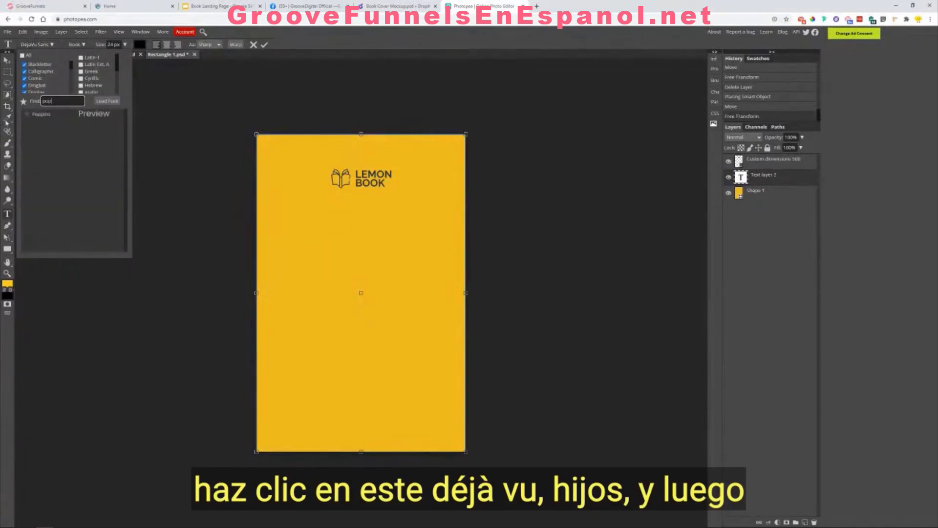
{"action": "left_click", "coordinate": [63, 114]}
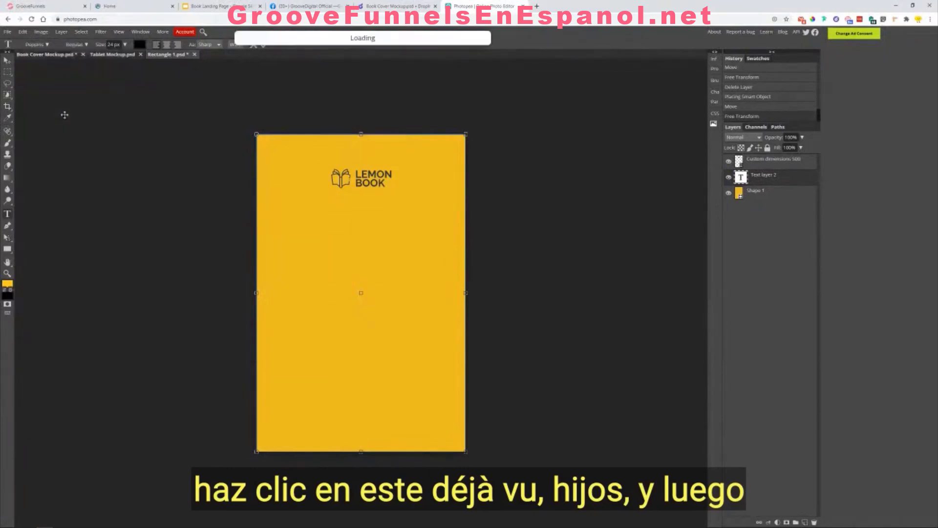
{"action": "left_click", "coordinate": [83, 45]}
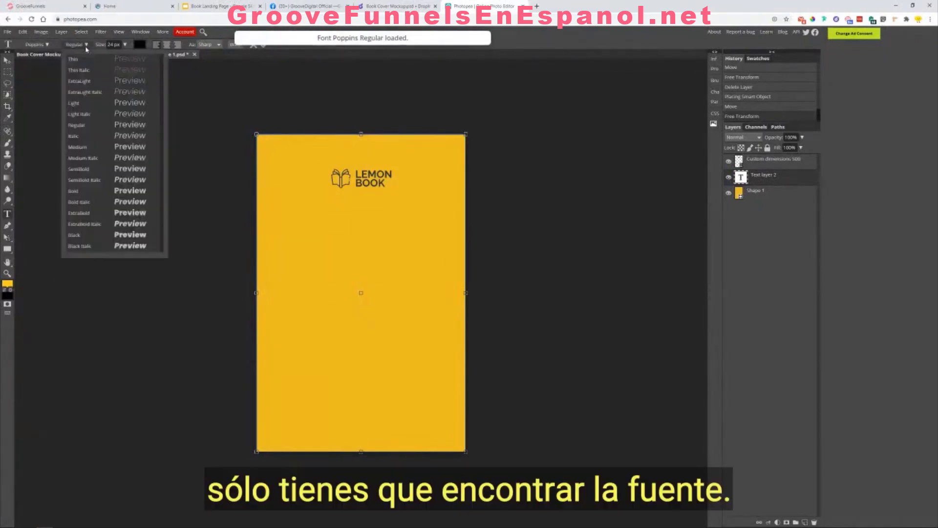
{"action": "left_click", "coordinate": [98, 191]}
{"action": "left_click", "coordinate": [125, 46]}
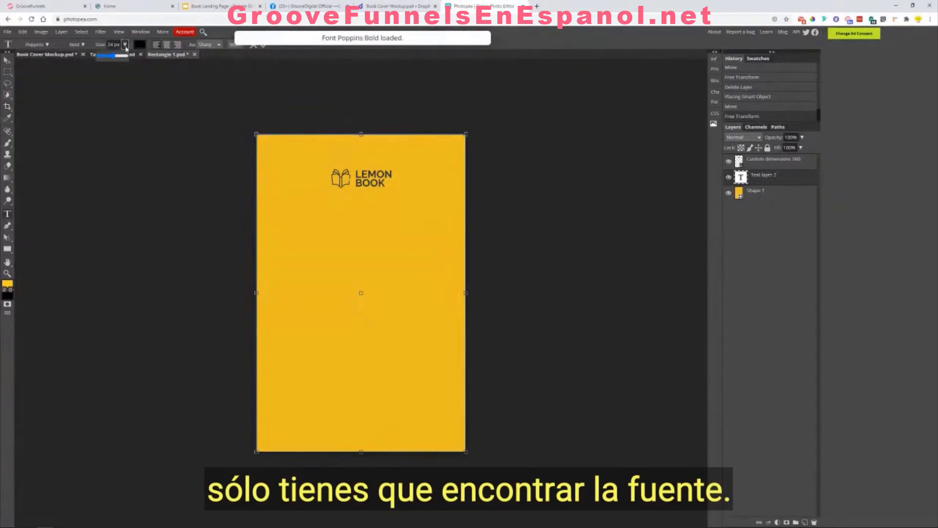
{"action": "left_click_drag", "start_coordinate": [114, 58], "coordinate": [118, 58]}
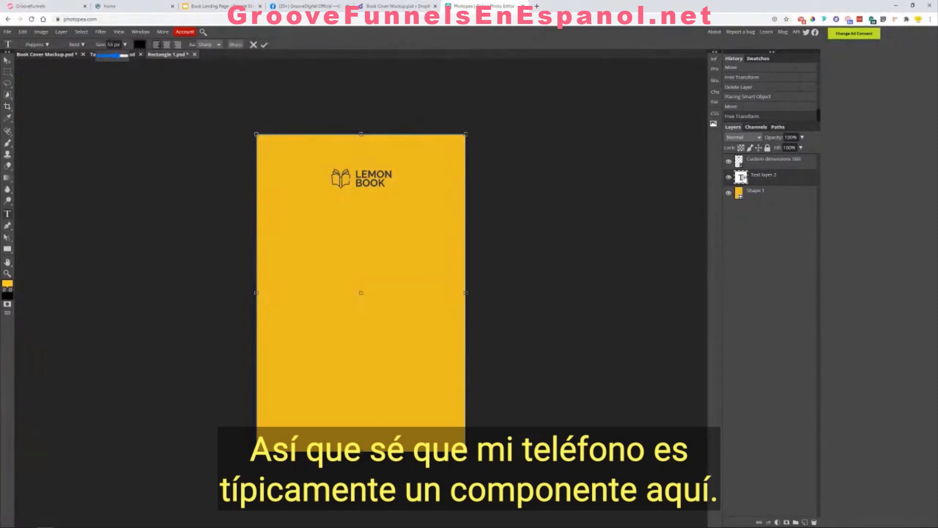
Step: Enter trial text in the new text layer and move that layer above the logo in the layer stack
{"action": "left_click", "coordinate": [743, 179]}
{"action": "double_click", "coordinate": [743, 179]}
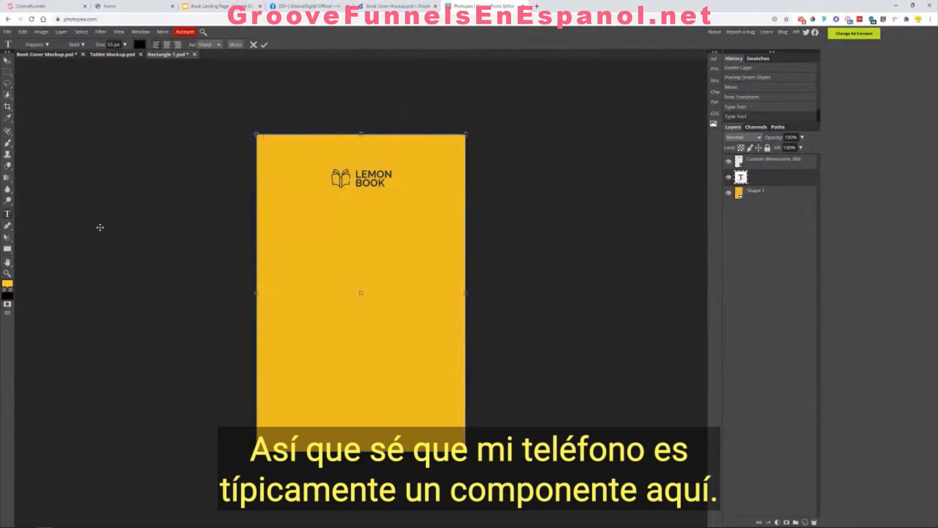
{"action": "left_click", "coordinate": [740, 180]}
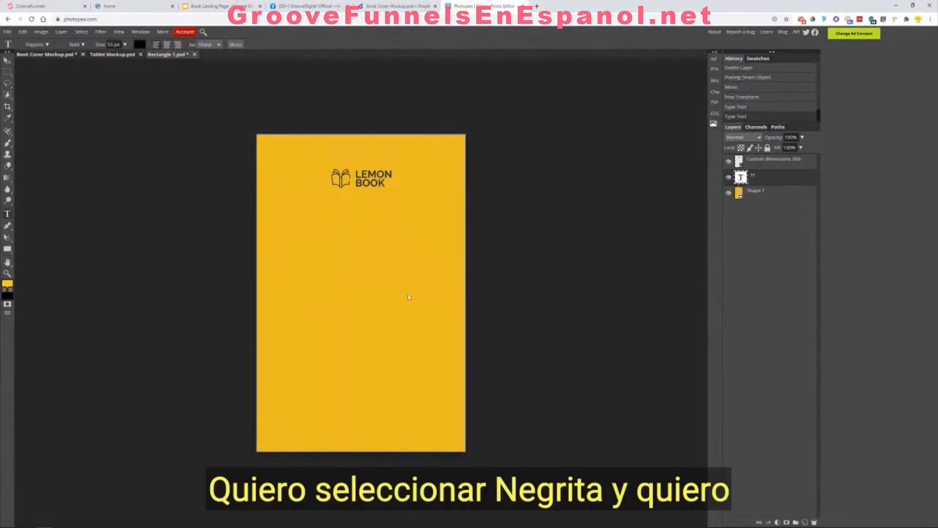
{"action": "double_click", "coordinate": [740, 181]}
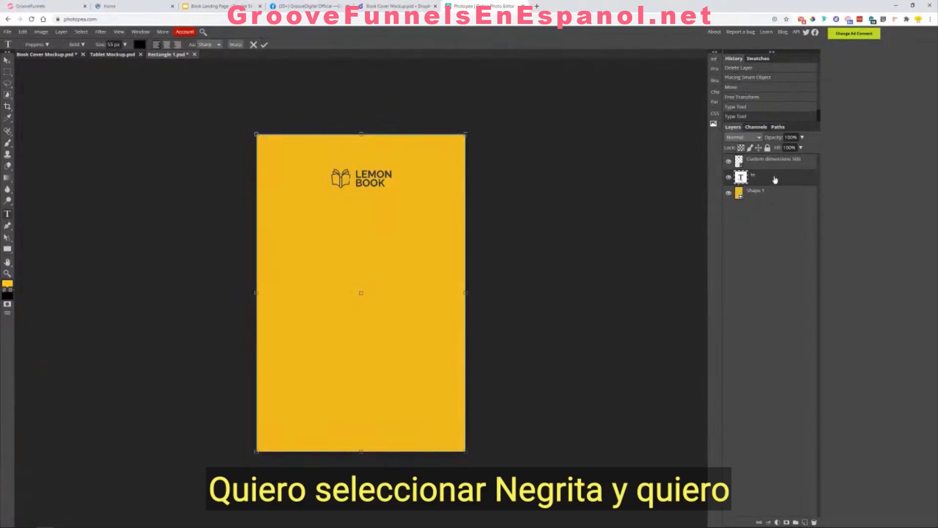
{"action": "left_click", "coordinate": [761, 178]}
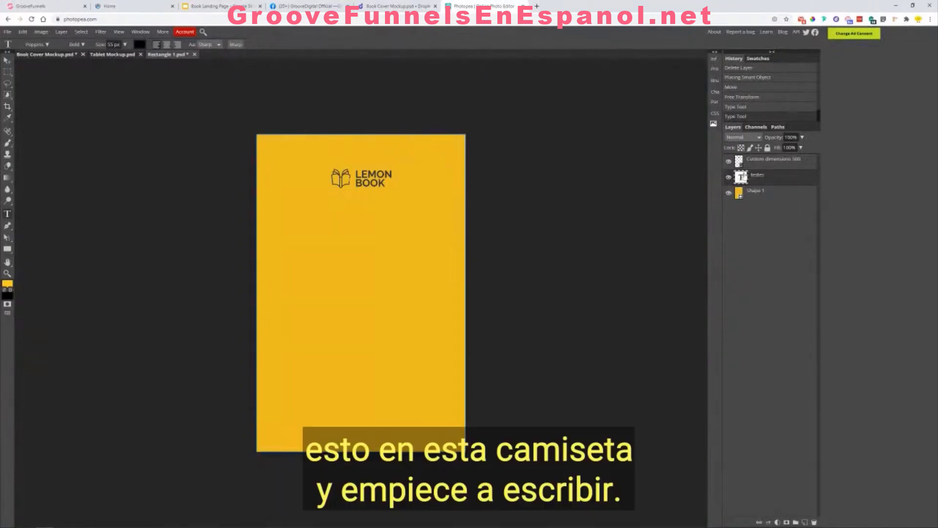
{"action": "left_click_drag", "start_coordinate": [757, 178], "coordinate": [758, 159]}
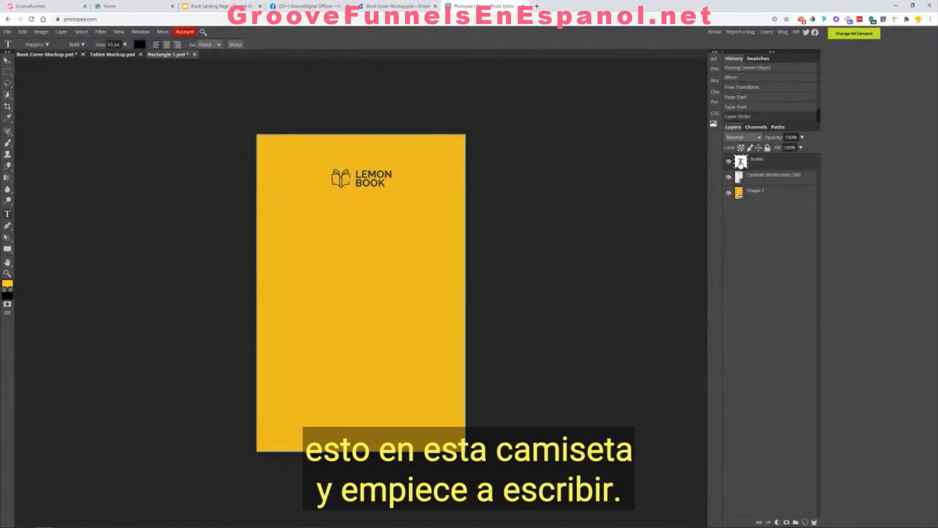
{"action": "left_click", "coordinate": [350, 262]}
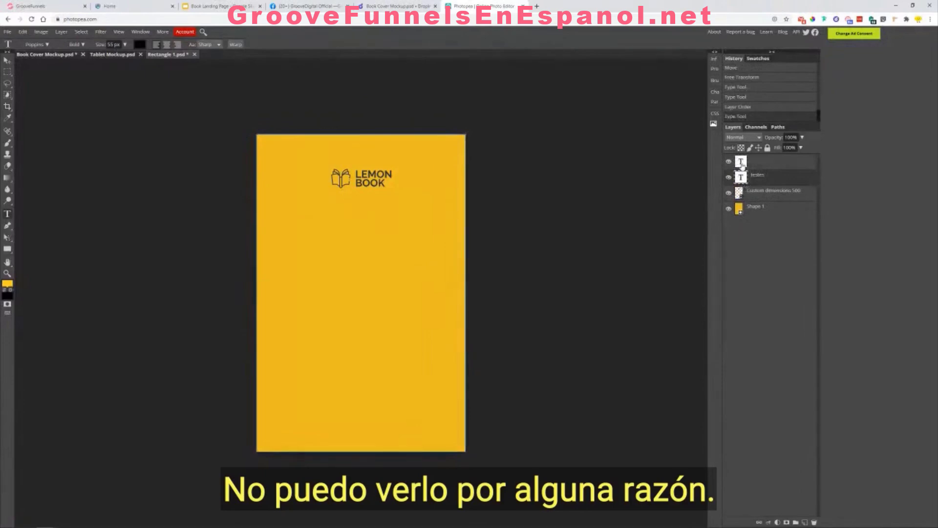
{"action": "left_click", "coordinate": [741, 162]}
{"action": "key", "text": "Delete"}
Step: Check the trial text layer by shifting the yellow background aside and back, and reorder that layer below the logo
{"action": "left_click", "coordinate": [8, 61]}
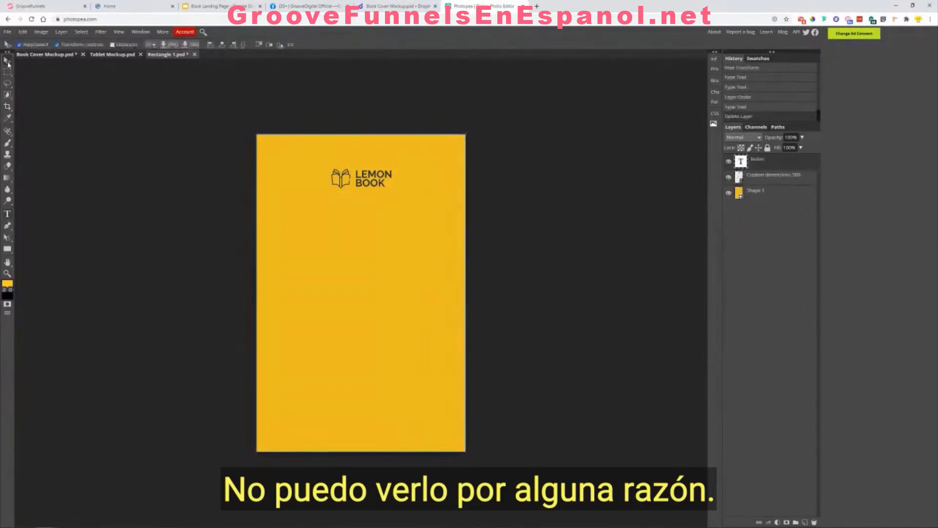
{"action": "left_click_drag", "start_coordinate": [413, 268], "coordinate": [237, 330]}
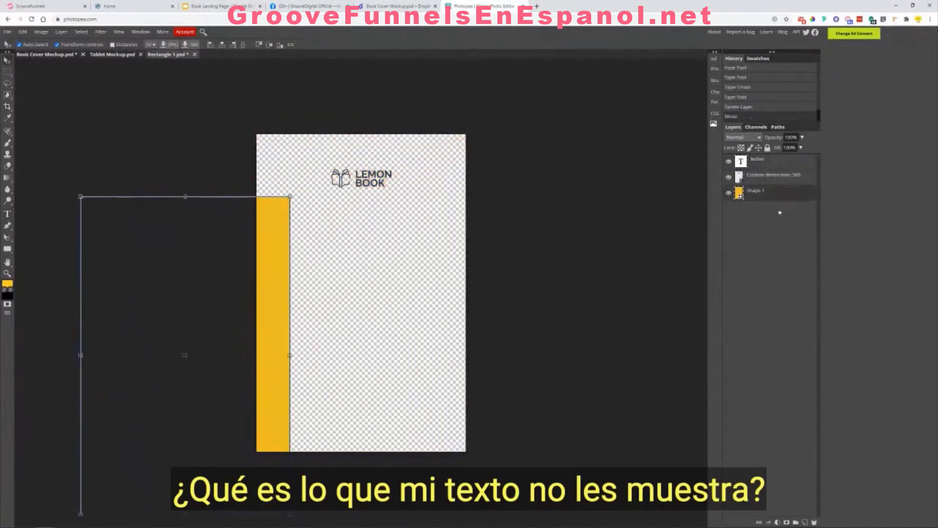
{"action": "double_click", "coordinate": [739, 164]}
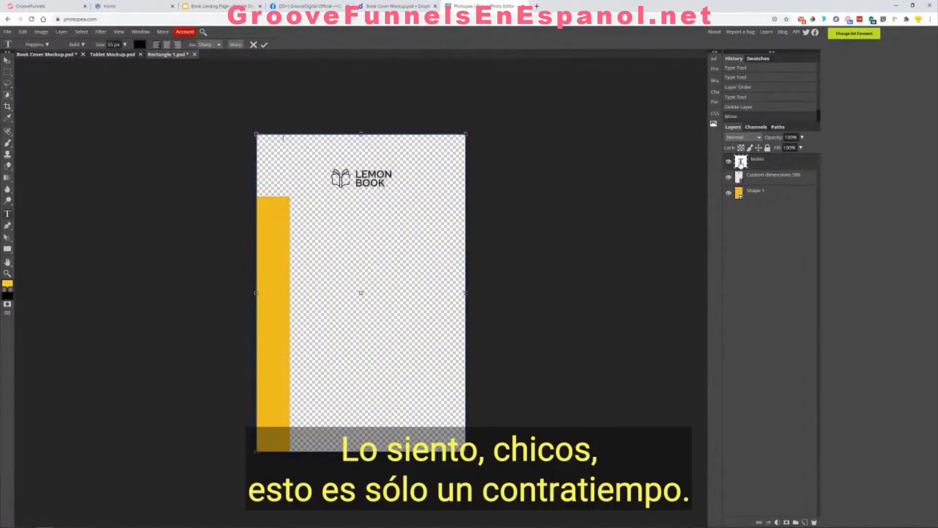
{"action": "left_click_drag", "start_coordinate": [740, 162], "coordinate": [746, 191]}
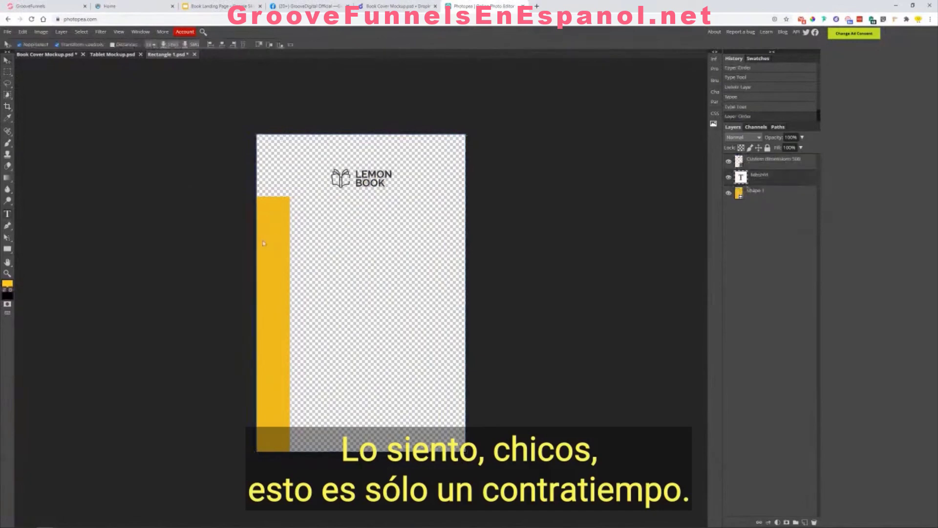
{"action": "left_click_drag", "start_coordinate": [263, 243], "coordinate": [441, 182]}
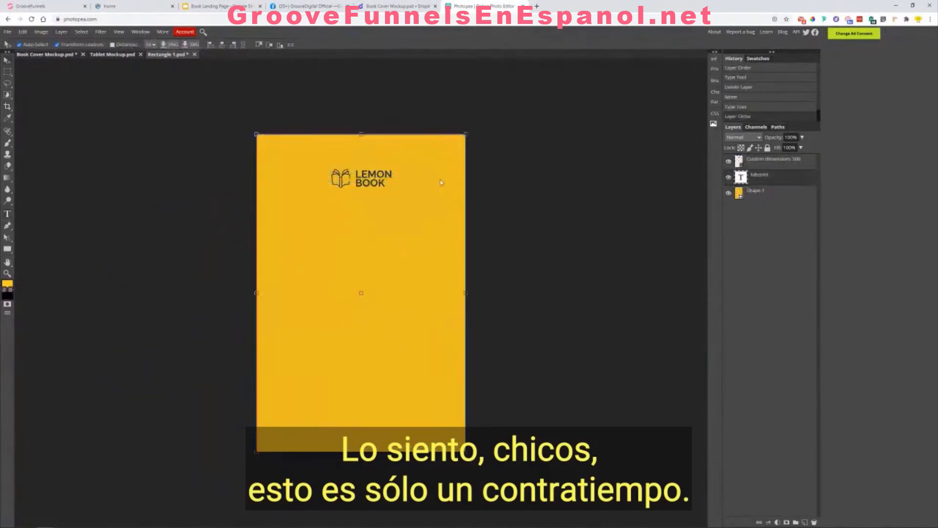
Step: Delete the trial text layer between the logo and the yellow background shape
{"action": "left_click", "coordinate": [761, 167]}
{"action": "left_click", "coordinate": [765, 174]}
{"action": "key", "text": "Delete"}
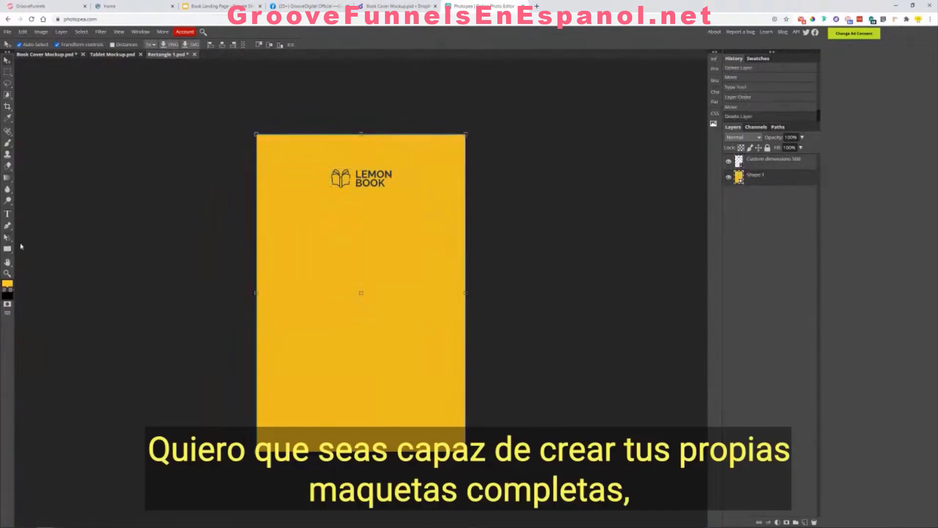
{"action": "left_click", "coordinate": [7, 213]}
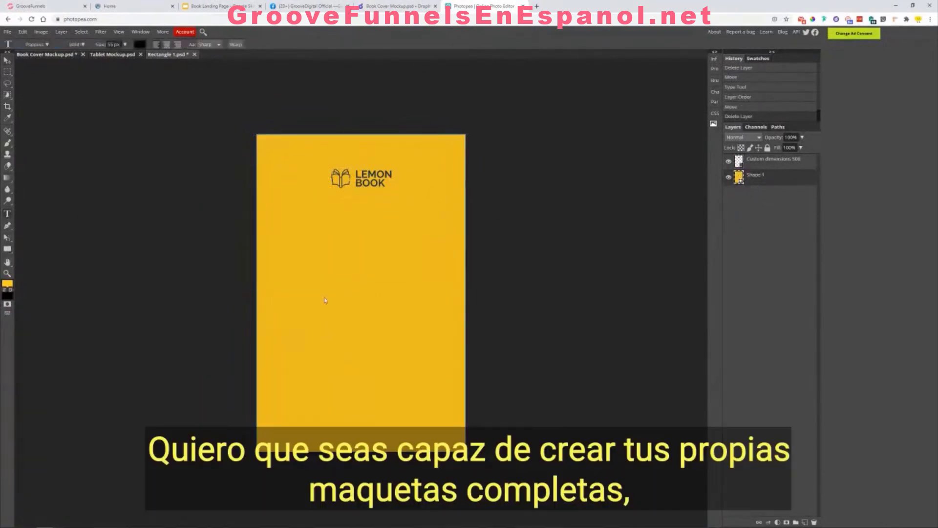
{"action": "left_click", "coordinate": [346, 315]}
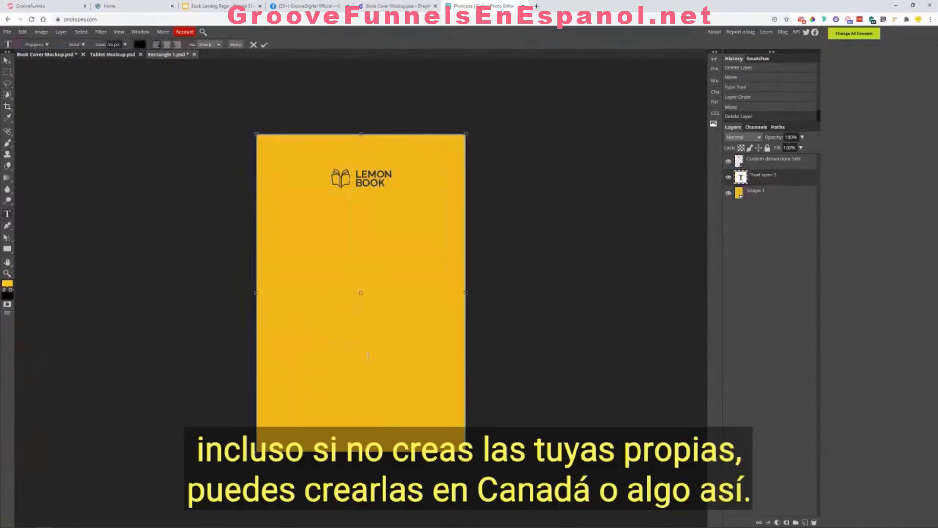
{"action": "left_click", "coordinate": [537, 5]}
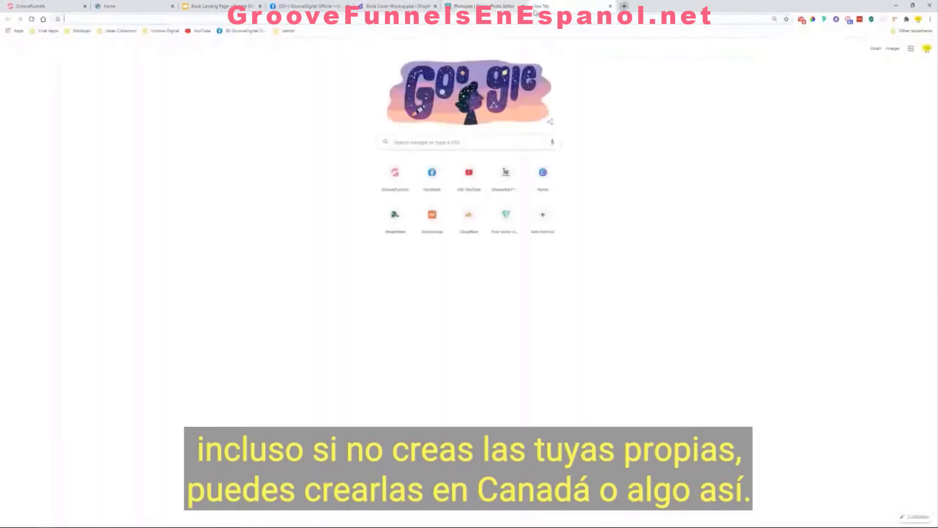
{"action": "type", "text": "canva.com"}
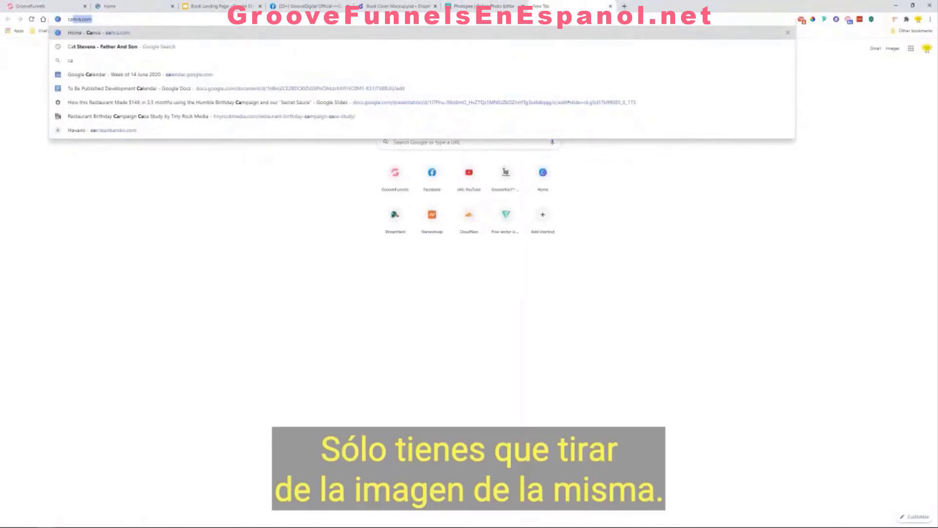
{"action": "left_click", "coordinate": [477, 6]}
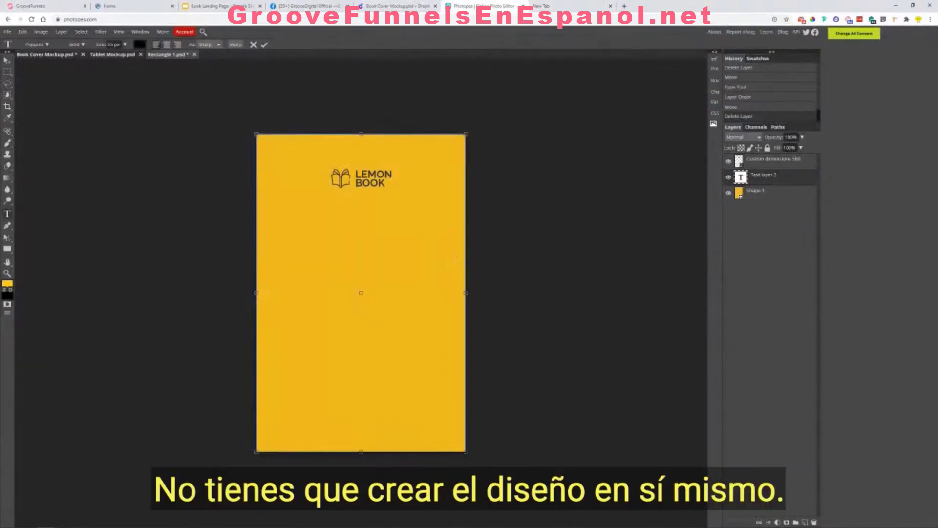
{"action": "left_click", "coordinate": [776, 185]}
{"action": "key", "text": "Delete"}
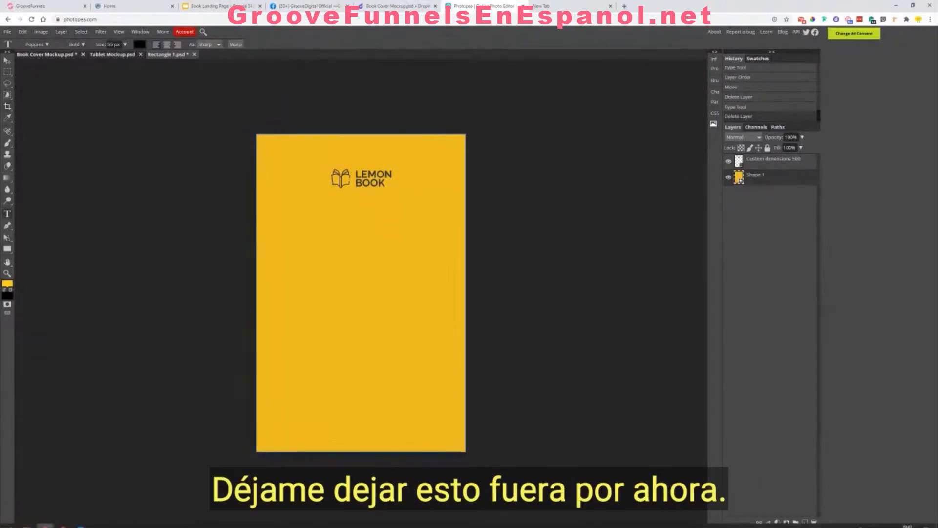
Step: Place the lemon (1) image from File Explorer on the cover, scale it to about 270.7% and centre it below the logo
{"action": "left_click", "coordinate": [28, 520]}
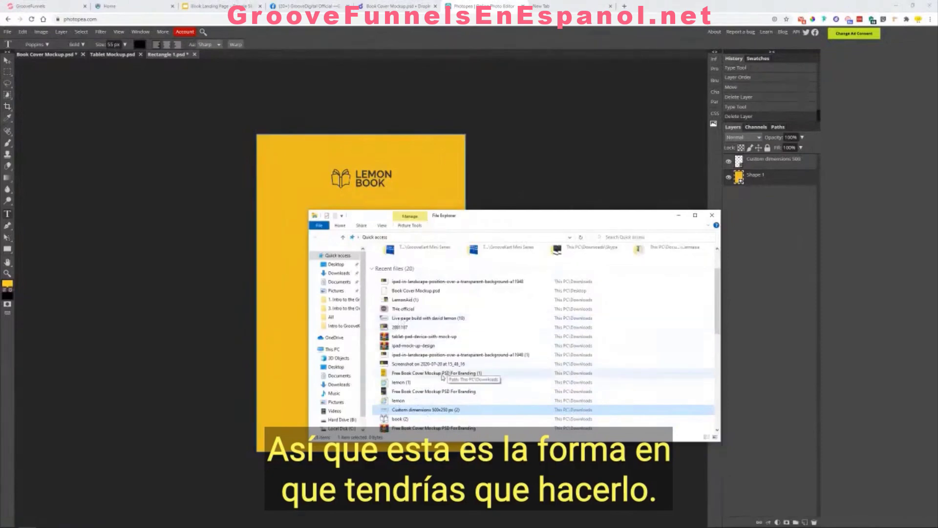
{"action": "left_click_drag", "start_coordinate": [524, 220], "coordinate": [937, 205]}
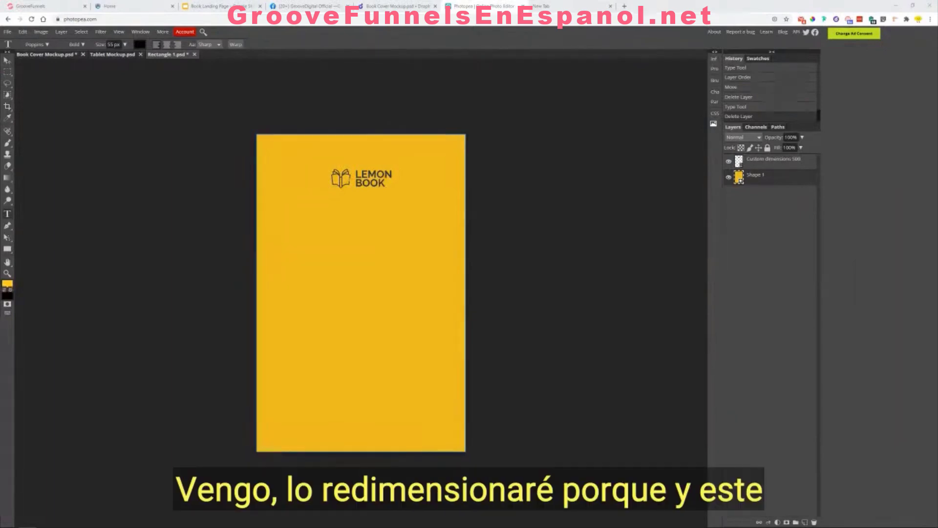
{"action": "left_click_drag", "start_coordinate": [937, 242], "coordinate": [341, 518]}
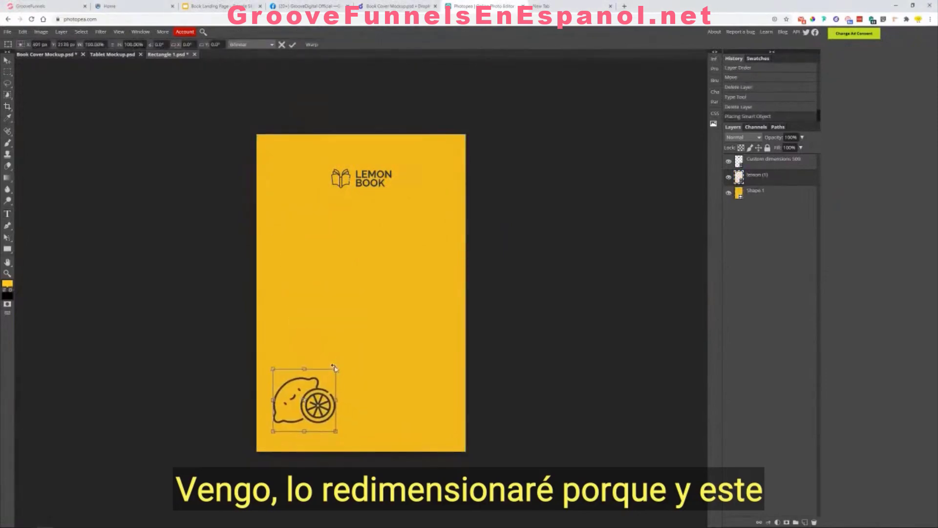
{"action": "left_click_drag", "start_coordinate": [336, 374], "coordinate": [441, 307]}
{"action": "mouse_move", "coordinate": [377, 322]}
{"action": "left_mouse_down"}
{"action": "mouse_move", "coordinate": [387, 323]}
{"action": "mouse_move", "coordinate": [381, 322]}
{"action": "left_mouse_up"}
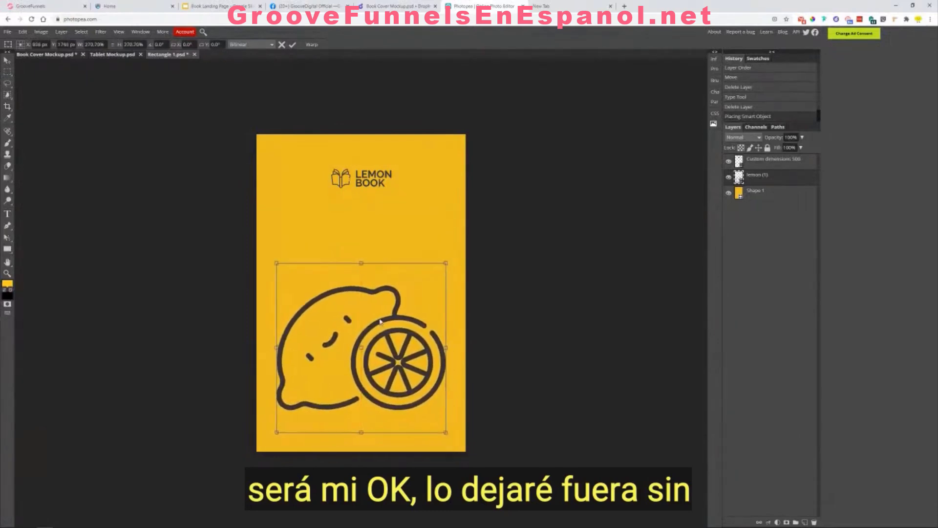
Step: Try a larger font size with the Type tool and enter trial text between the logo and the lemon
{"action": "left_click", "coordinate": [7, 214]}
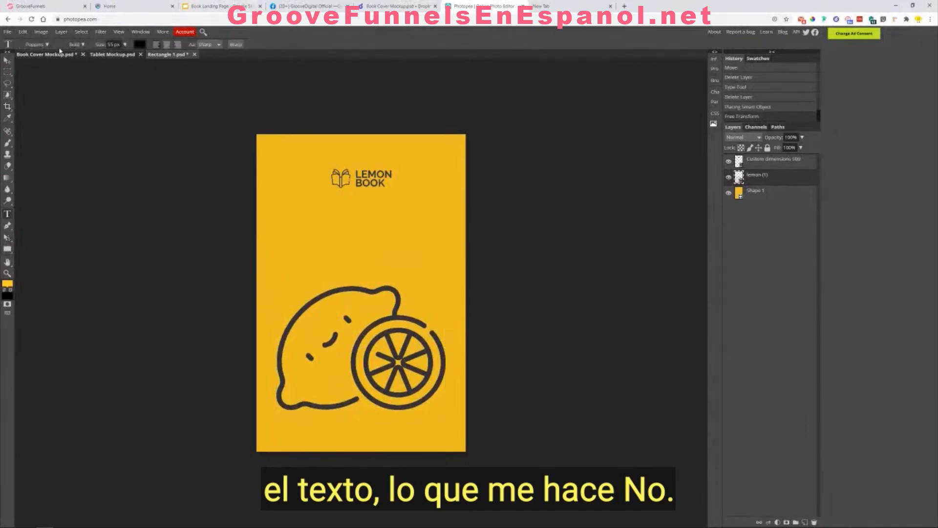
{"action": "left_click", "coordinate": [125, 44]}
{"action": "left_click_drag", "start_coordinate": [122, 59], "coordinate": [125, 59]}
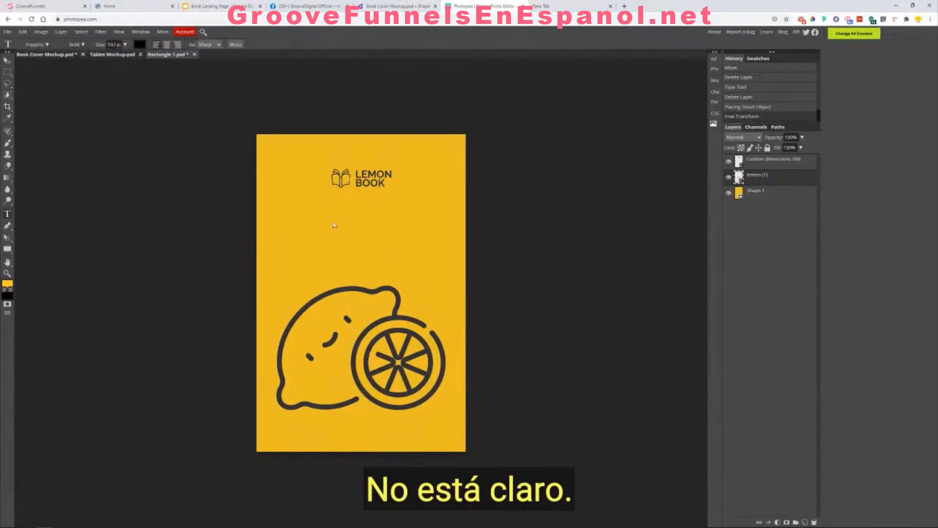
{"action": "left_click", "coordinate": [333, 223]}
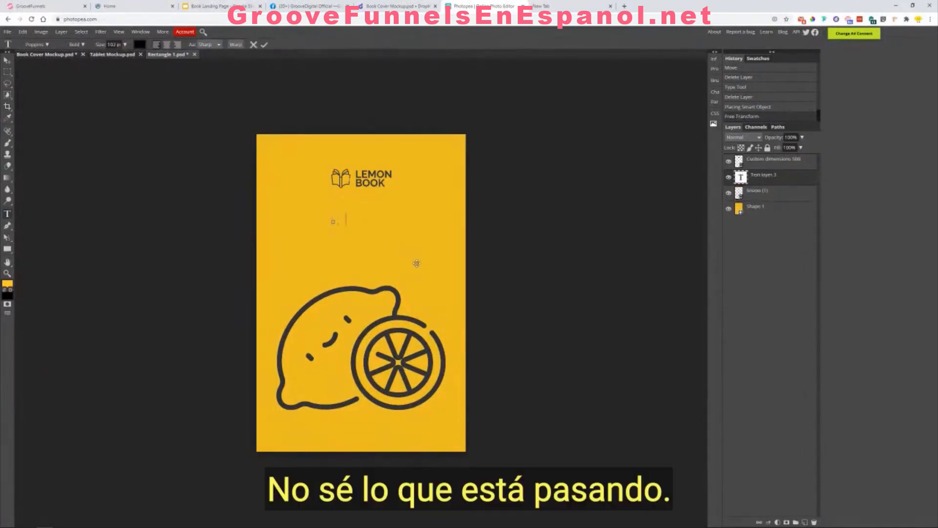
{"action": "type", "text": "et"}
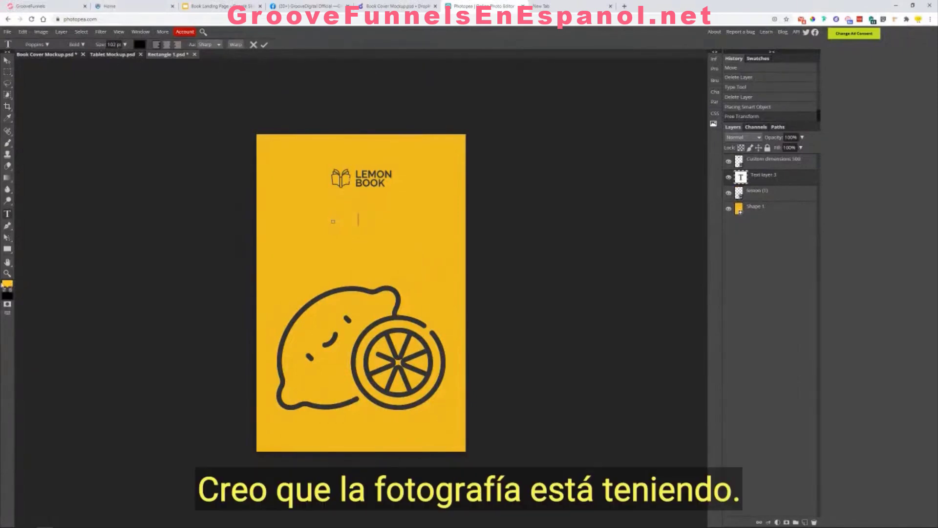
Step: Set the foreground and text colours to black (000000) and try random characters in another text layer below the logo
{"action": "left_click", "coordinate": [6, 285]}
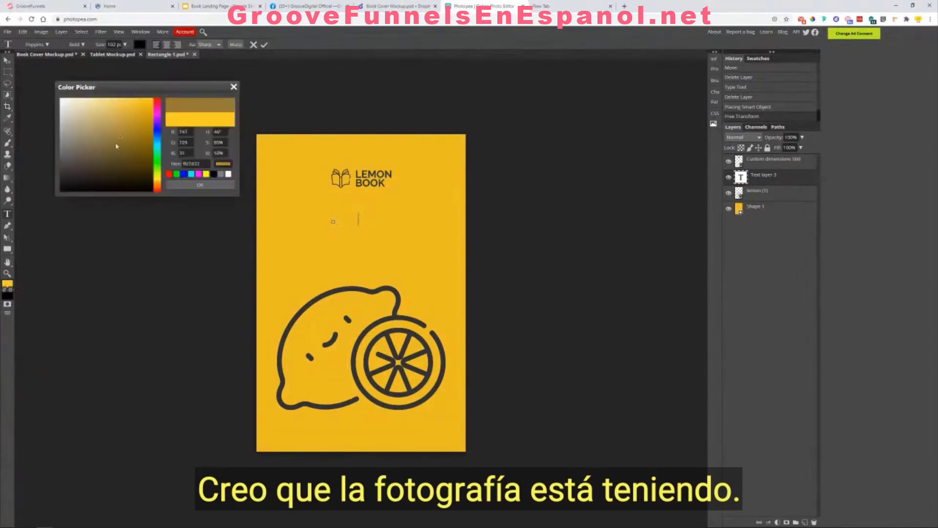
{"action": "left_click", "coordinate": [195, 185]}
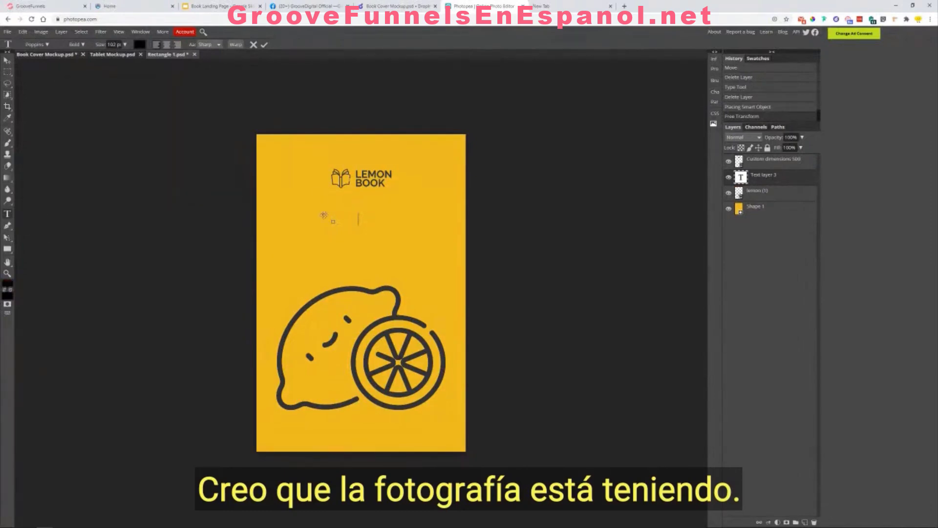
{"action": "left_click", "coordinate": [139, 44]}
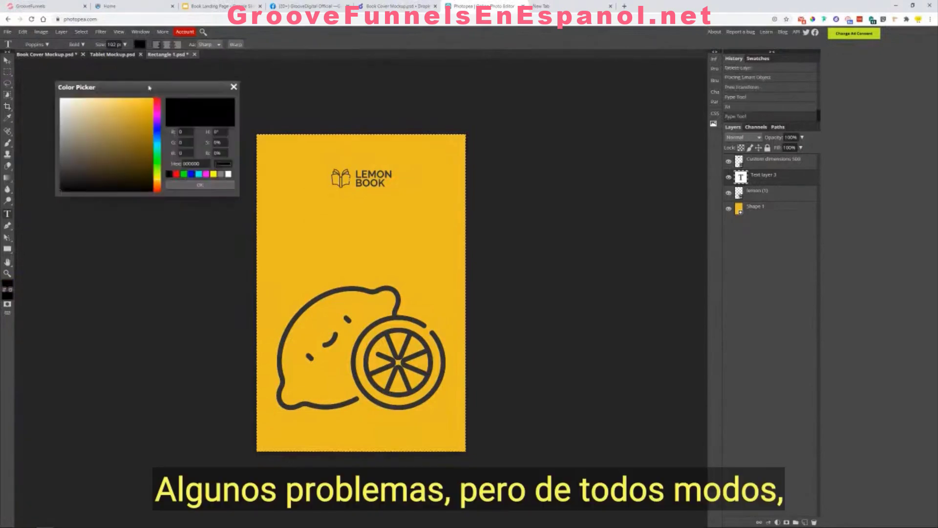
{"action": "left_click", "coordinate": [200, 184]}
{"action": "left_click", "coordinate": [356, 233]}
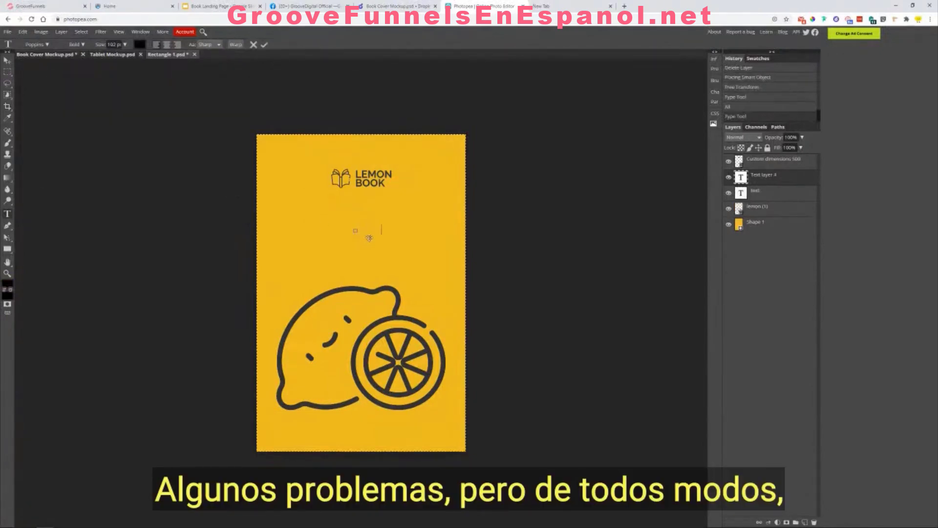
{"action": "type", "text": "asdfasdfasdfasdfas"}
Step: Delete both trial text layers above the lemon image
{"action": "left_click", "coordinate": [769, 181]}
{"action": "key", "text": "Delete"}
{"action": "left_click", "coordinate": [776, 196]}
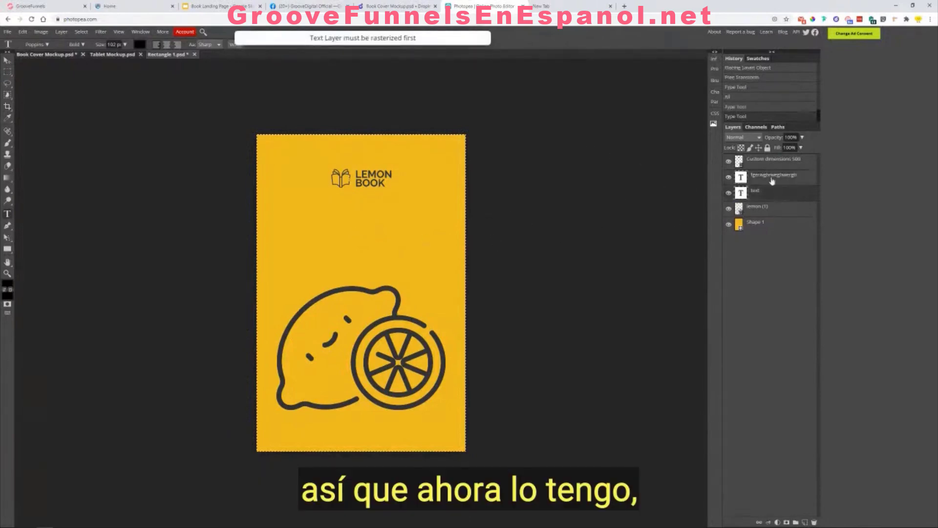
{"action": "left_click", "coordinate": [772, 180]}
{"action": "key", "text": "Delete"}
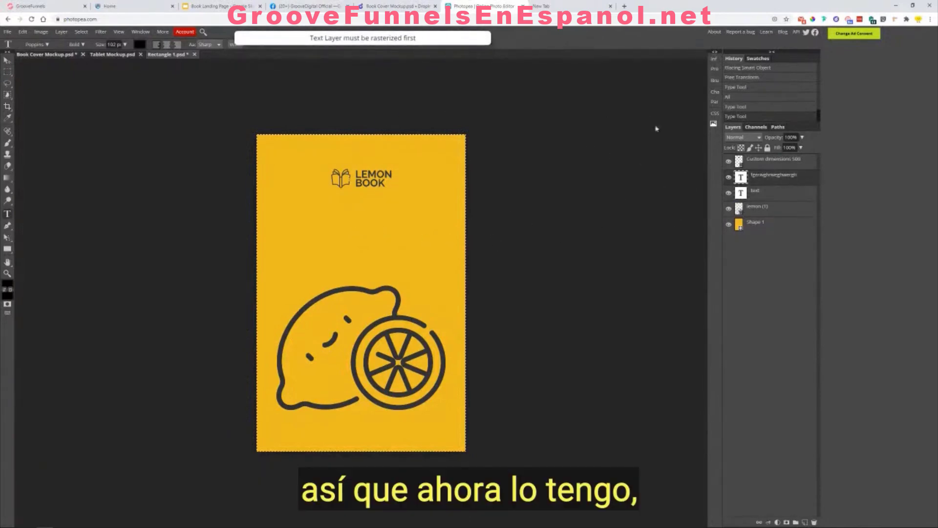
{"action": "left_click", "coordinate": [815, 522]}
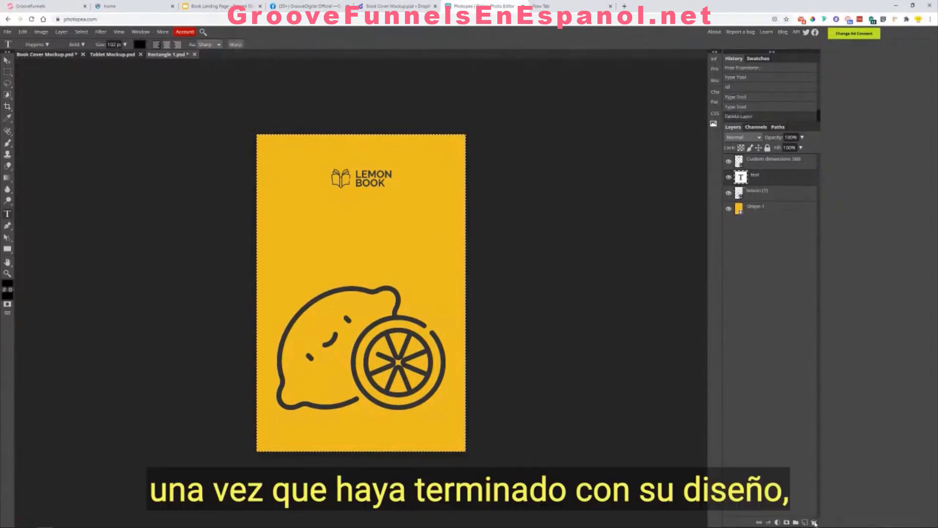
{"action": "left_click", "coordinate": [815, 523]}
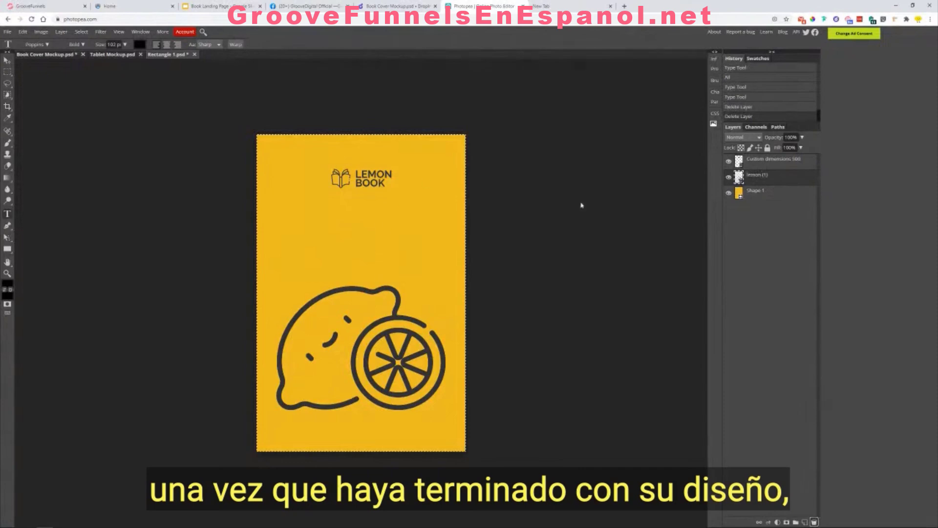
Step: Commit the open text edit and save the cover design back to the mockup's smart object
{"action": "left_click", "coordinate": [637, 204]}
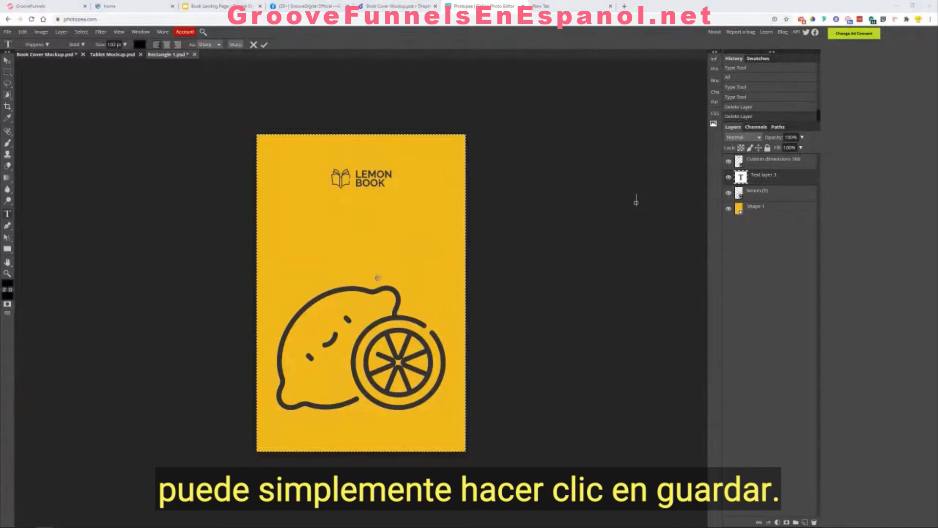
{"action": "left_click", "coordinate": [207, 186]}
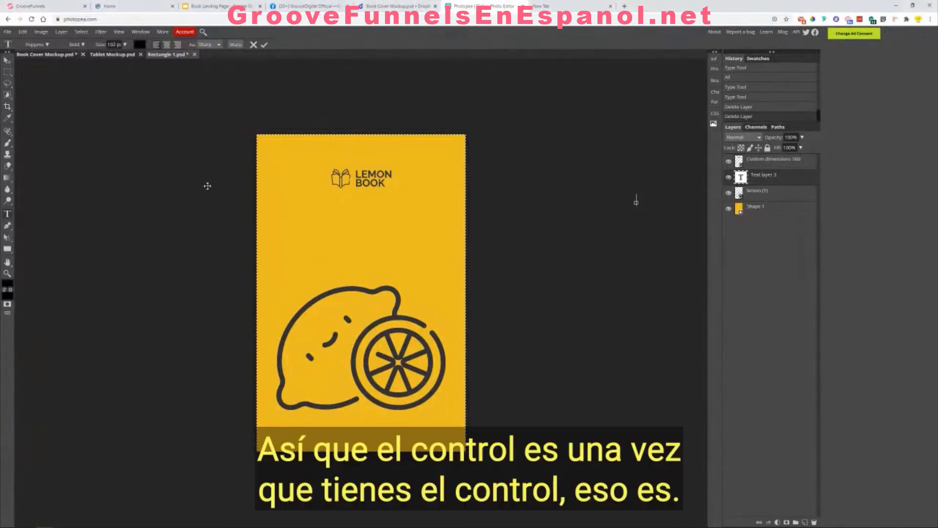
{"action": "key", "text": "ctrl+s"}
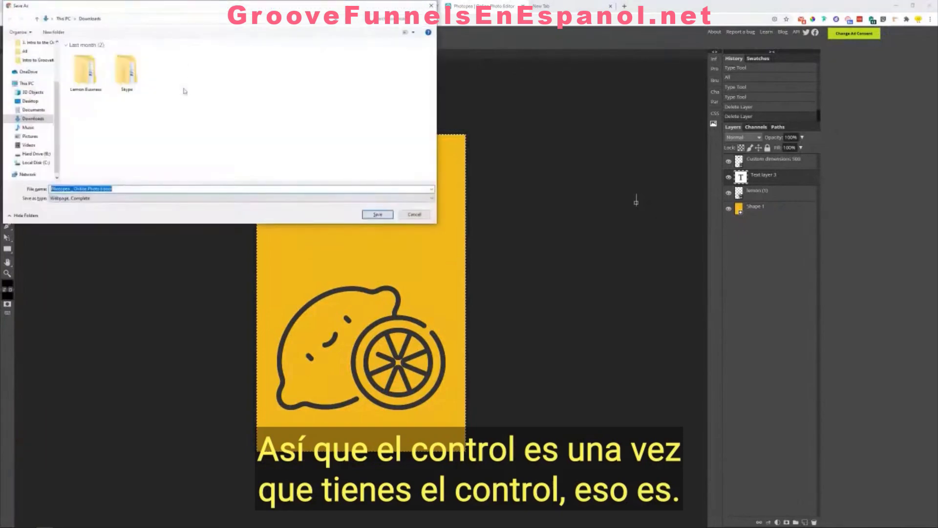
{"action": "left_click", "coordinate": [431, 6]}
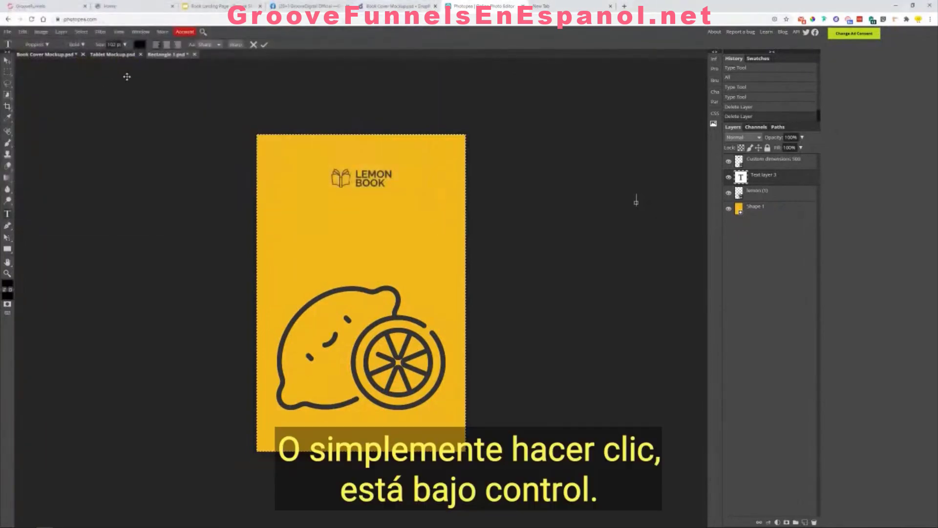
{"action": "left_click", "coordinate": [264, 45]}
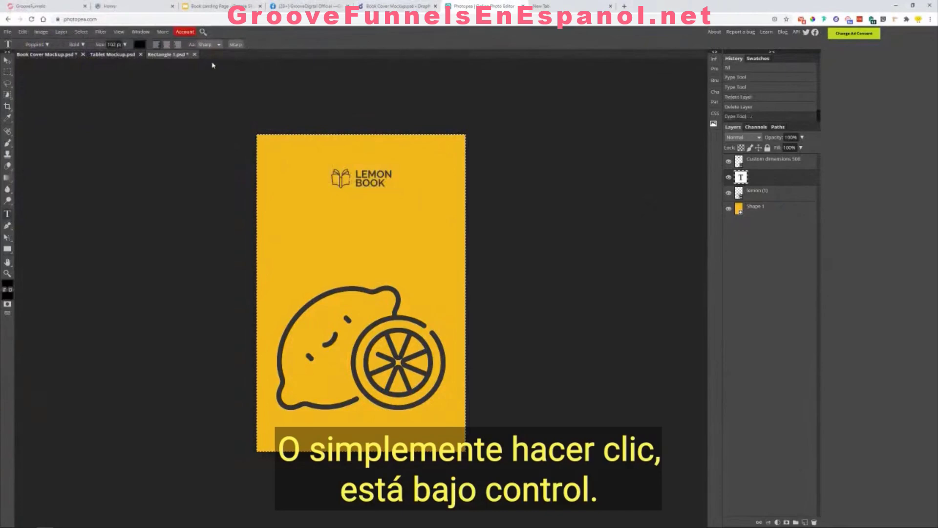
{"action": "key", "text": "ctrl+s"}
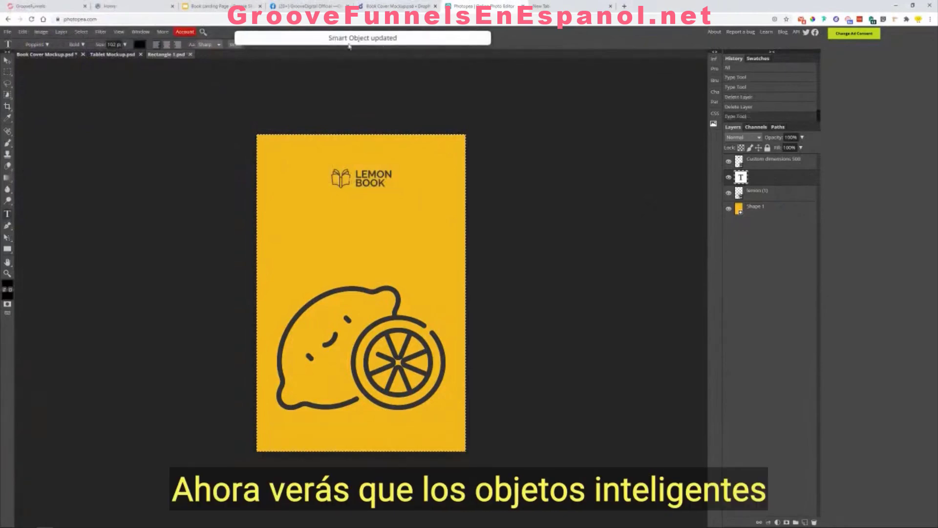
Step: Close the cover design document, return to the Book Cover Mockup document and hide its BG layer
{"action": "left_click", "coordinate": [190, 55]}
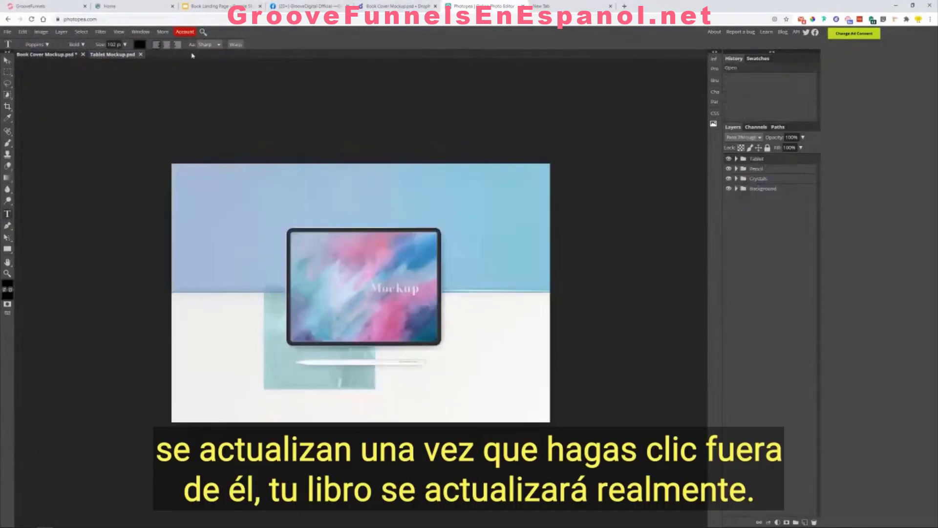
{"action": "left_click", "coordinate": [46, 55]}
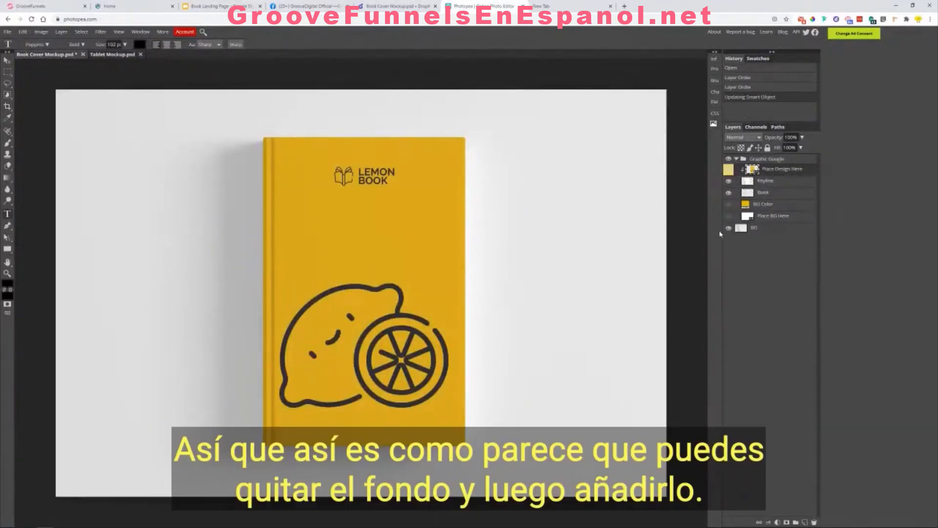
{"action": "left_click", "coordinate": [729, 228]}
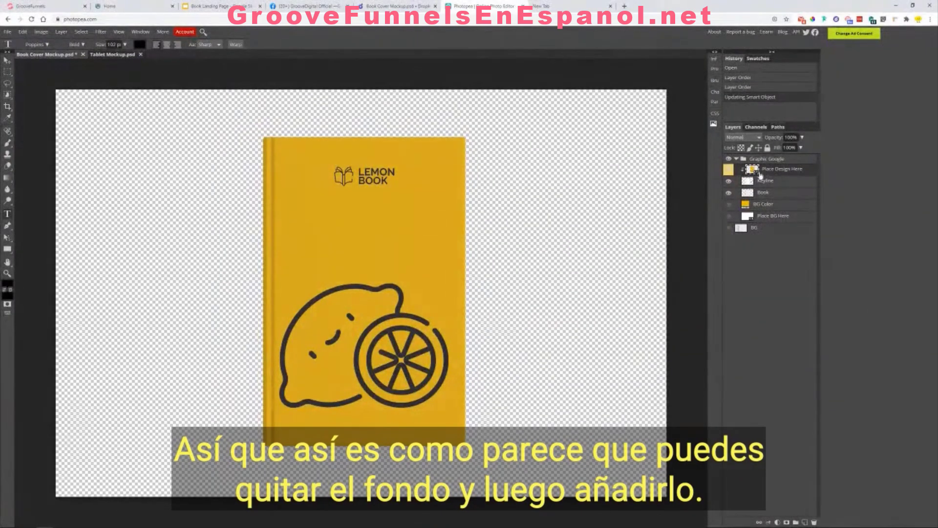
Step: Add a drop shadow to the Graphic Google group with light from the upper right, 21% opacity and 75 px size
{"action": "left_click", "coordinate": [736, 159]}
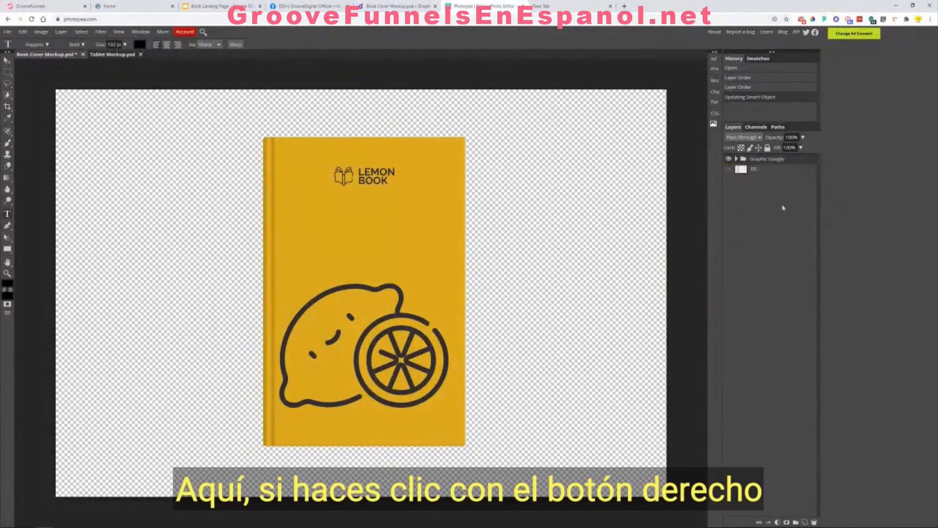
{"action": "right_click", "coordinate": [748, 166]}
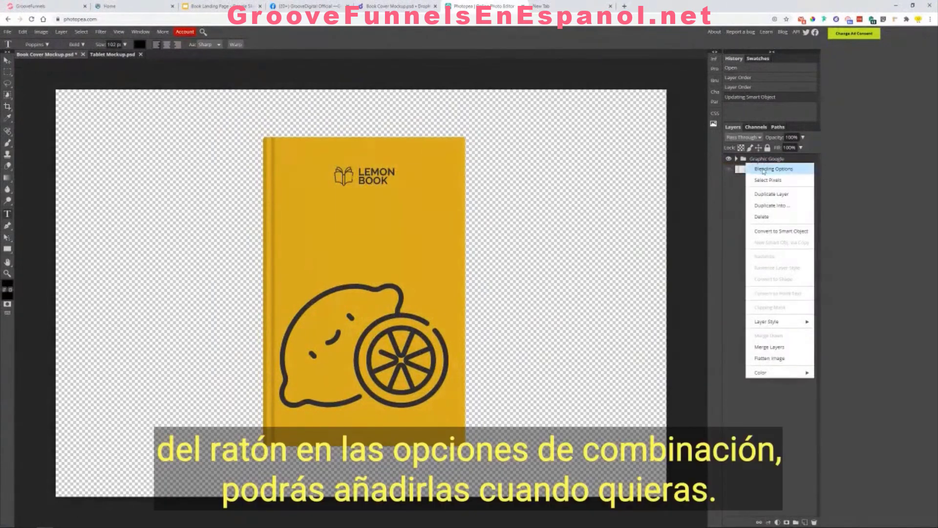
{"action": "left_click", "coordinate": [764, 170]}
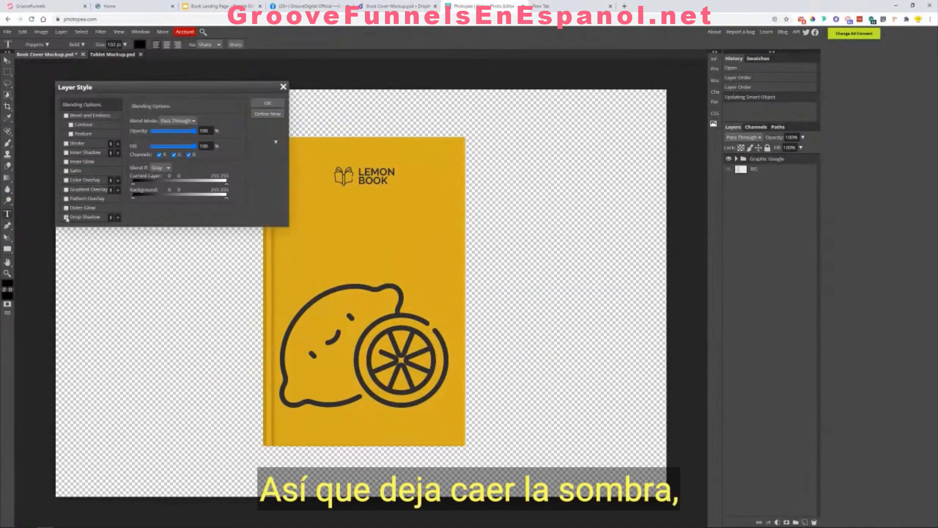
{"action": "left_click", "coordinate": [67, 218]}
{"action": "left_click", "coordinate": [87, 220]}
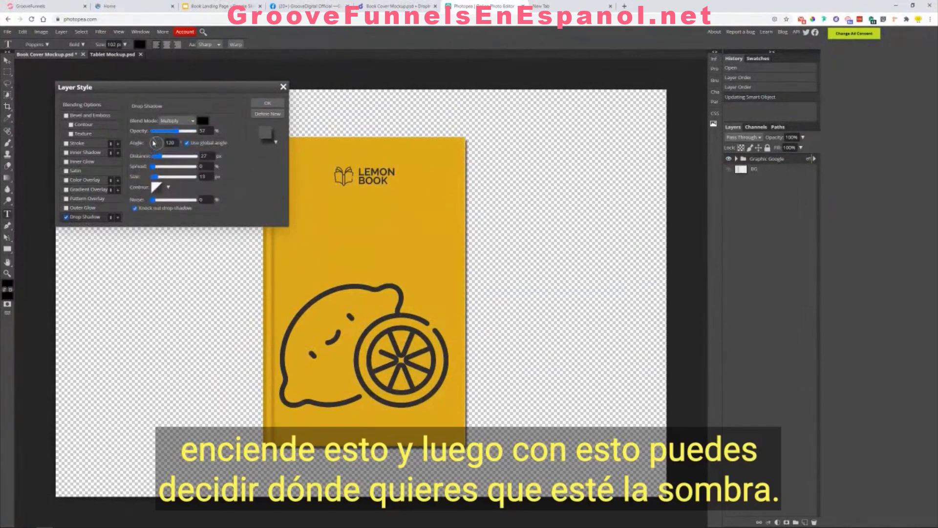
{"action": "left_click_drag", "start_coordinate": [154, 141], "coordinate": [162, 140]}
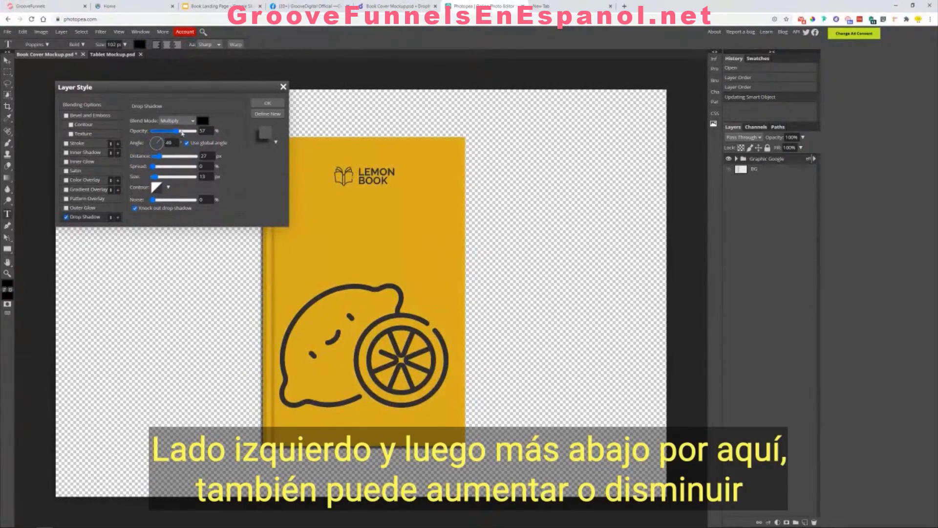
{"action": "mouse_move", "coordinate": [177, 136]}
{"action": "left_mouse_down"}
{"action": "mouse_move", "coordinate": [186, 135]}
{"action": "mouse_move", "coordinate": [161, 133]}
{"action": "left_mouse_up"}
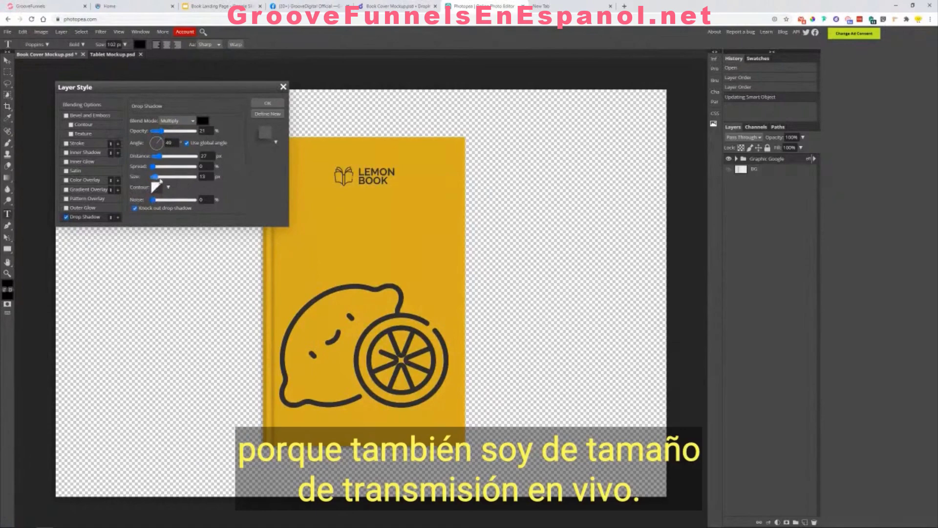
{"action": "left_click_drag", "start_coordinate": [170, 182], "coordinate": [169, 181]}
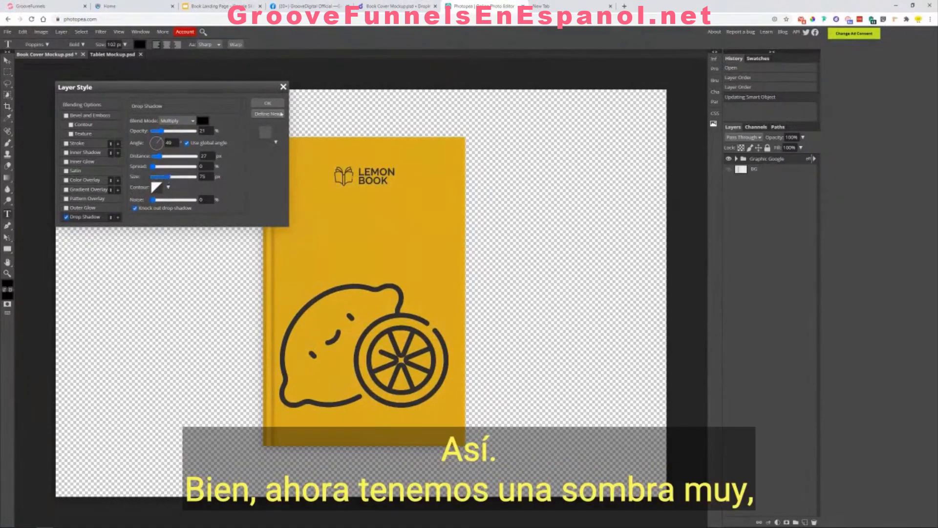
{"action": "left_click", "coordinate": [277, 106]}
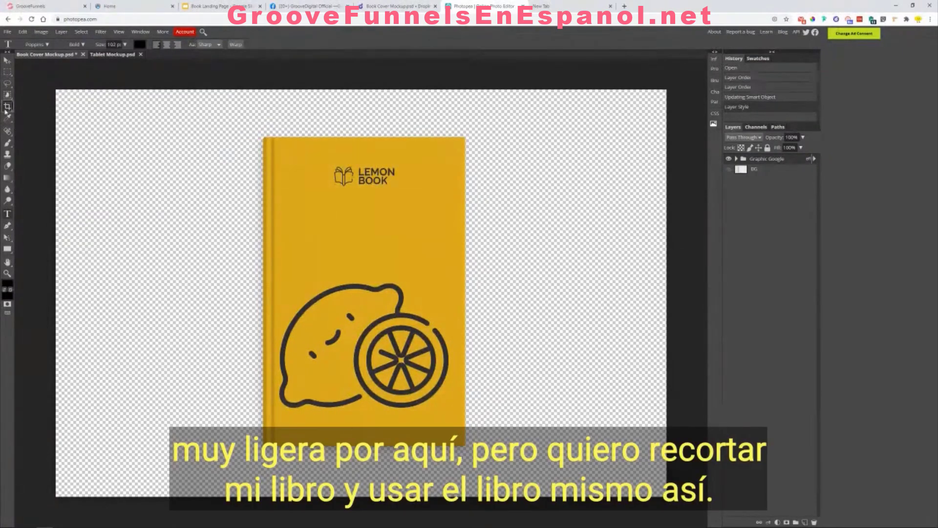
Step: Crop the canvas closely around the book, leaving a small transparent margin
{"action": "left_click", "coordinate": [6, 108]}
{"action": "left_click_drag", "start_coordinate": [233, 122], "coordinate": [469, 473]}
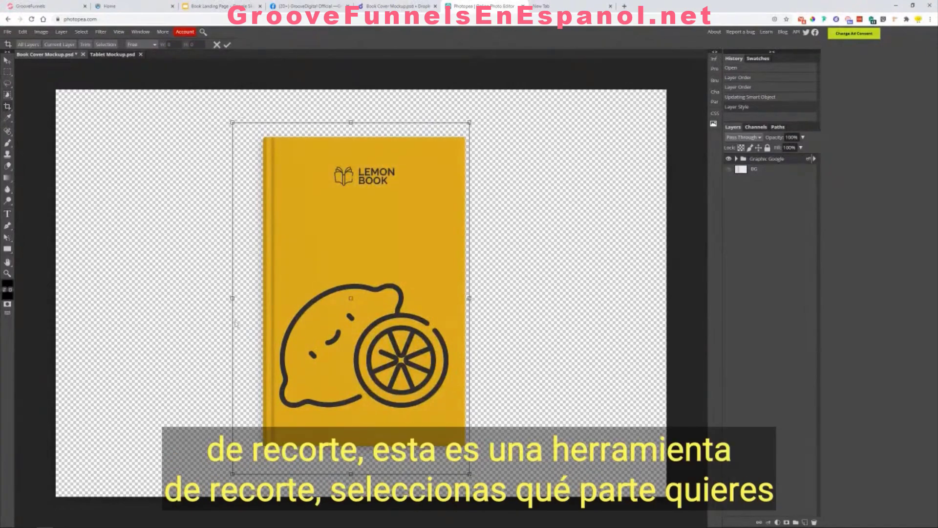
{"action": "left_click", "coordinate": [227, 44]}
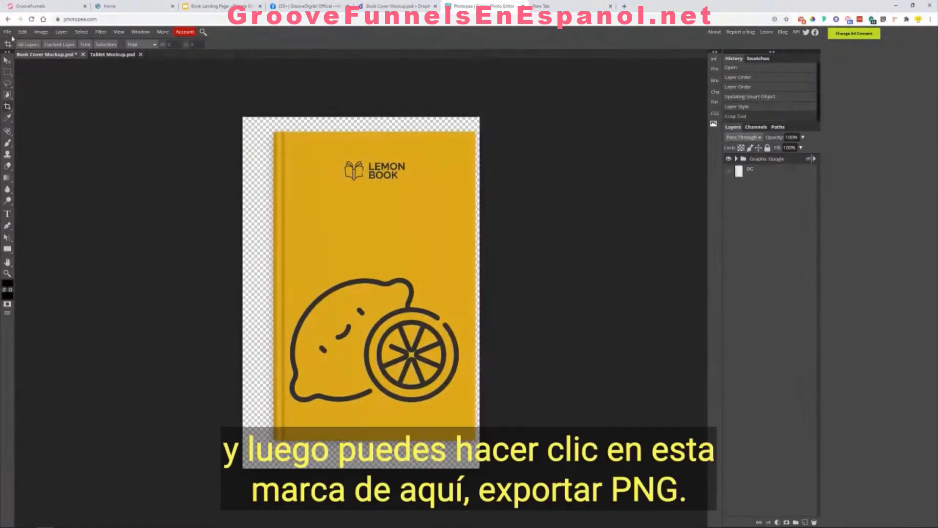
Step: Export the cropped book mockup as a PNG 700 px wide and save the file
{"action": "left_click", "coordinate": [8, 32]}
{"action": "mouse_move", "coordinate": [51, 139]}
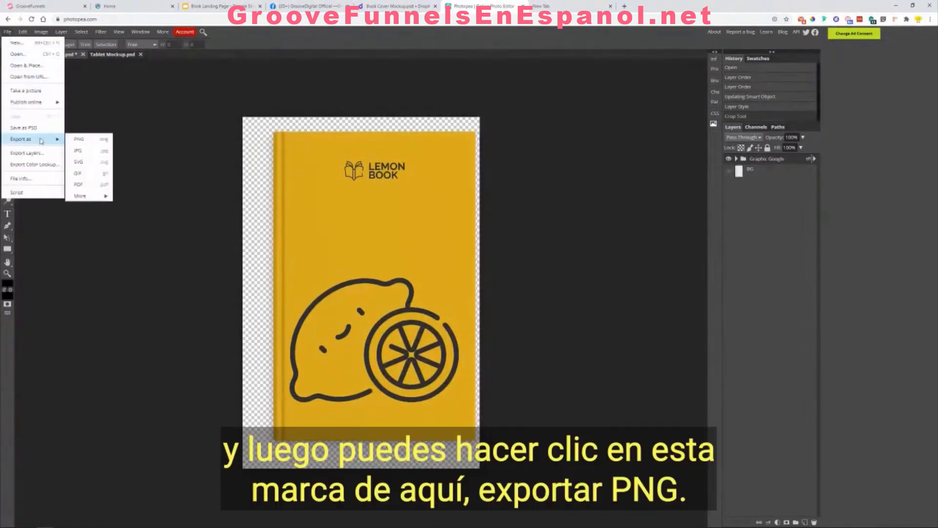
{"action": "left_click", "coordinate": [88, 141]}
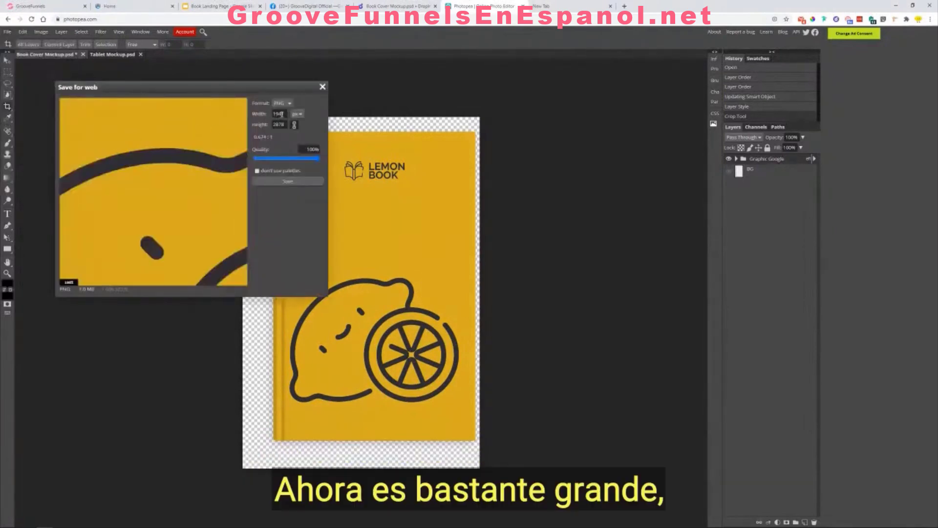
{"action": "left_click_drag", "start_coordinate": [284, 114], "coordinate": [267, 115]}
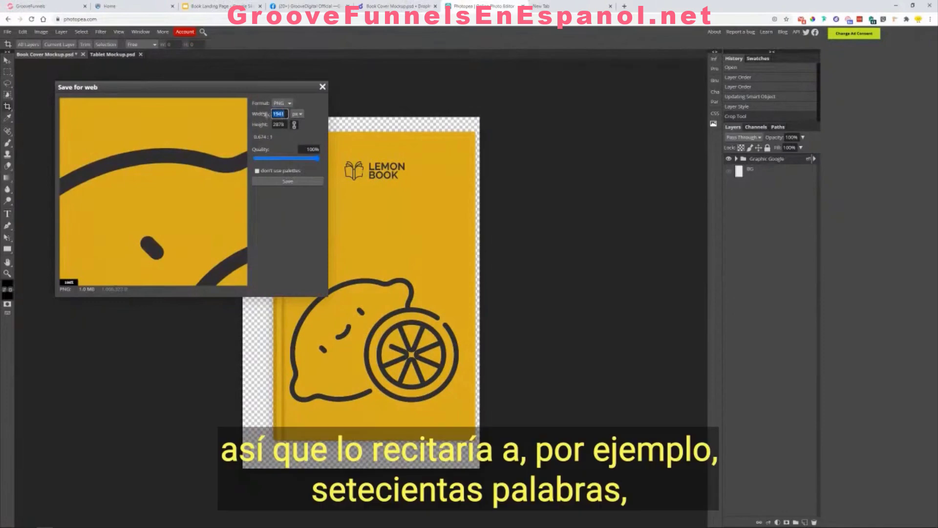
{"action": "type", "text": "700"}
{"action": "key", "text": "Return"}
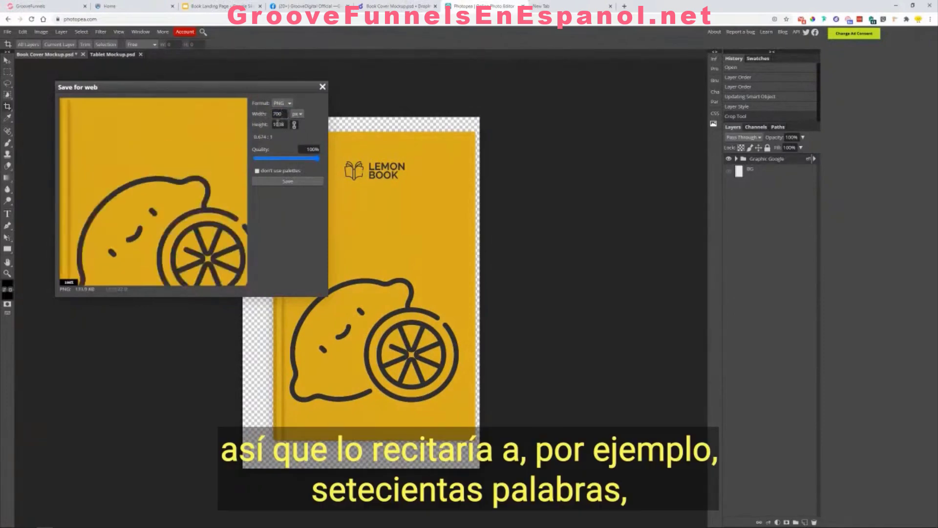
{"action": "left_click", "coordinate": [287, 182]}
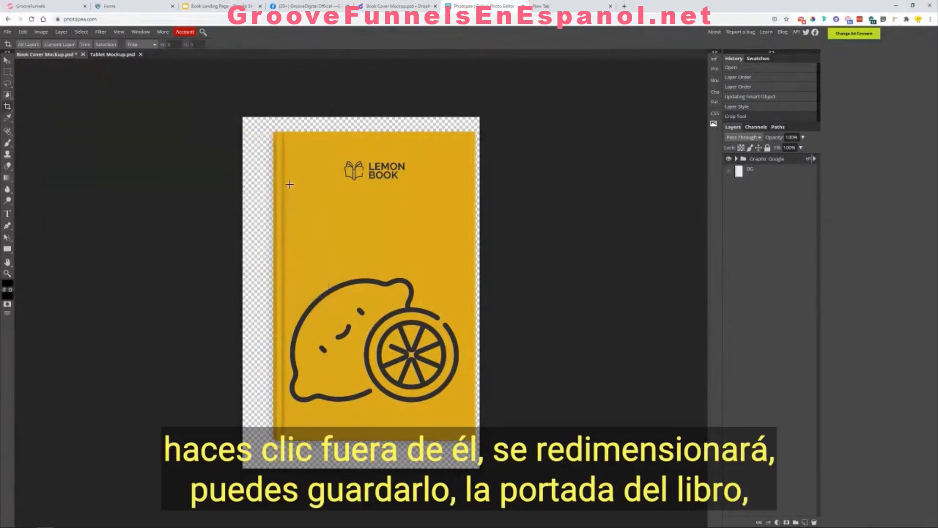
{"action": "left_click", "coordinate": [369, 214]}
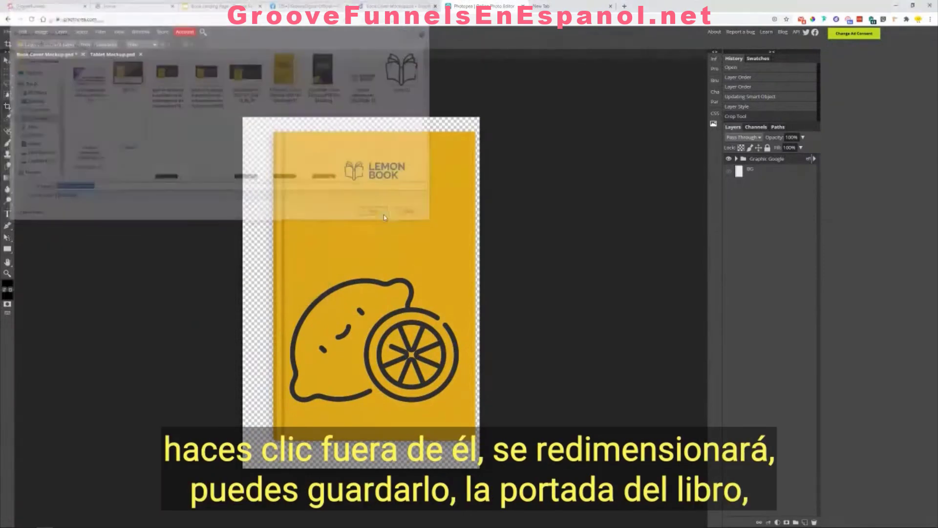
Step: Switch to the GrooveFunnels page builder and upload Book Cover Mockup.png to the image library for the hero section's book image
{"action": "left_click", "coordinate": [37, 4]}
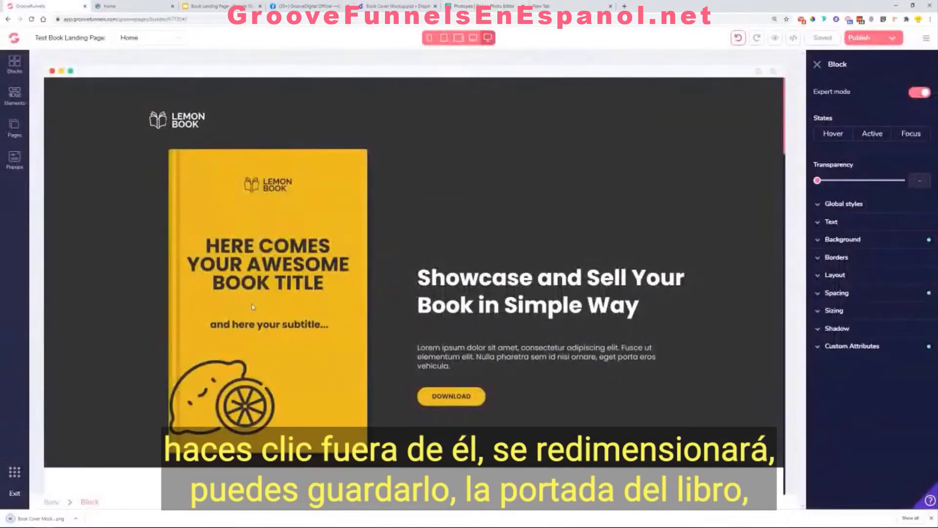
{"action": "left_click", "coordinate": [252, 304]}
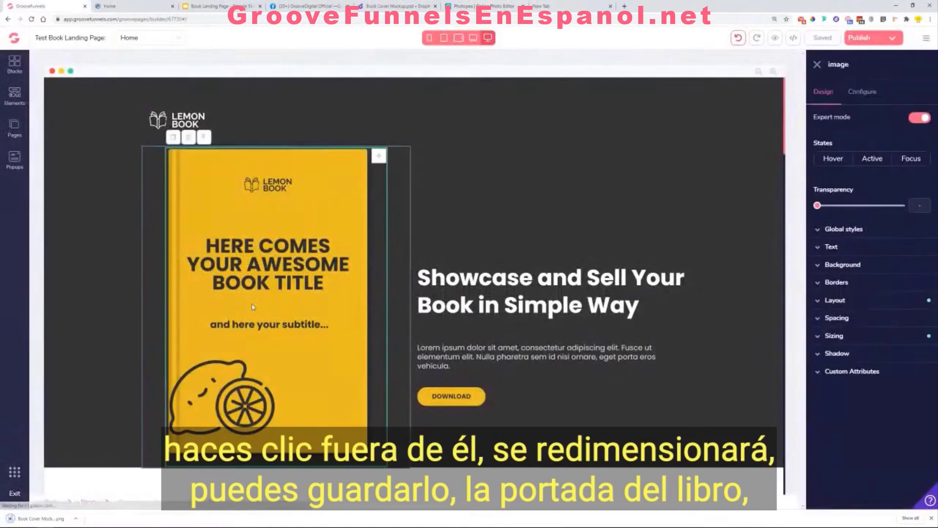
{"action": "left_click", "coordinate": [863, 93]}
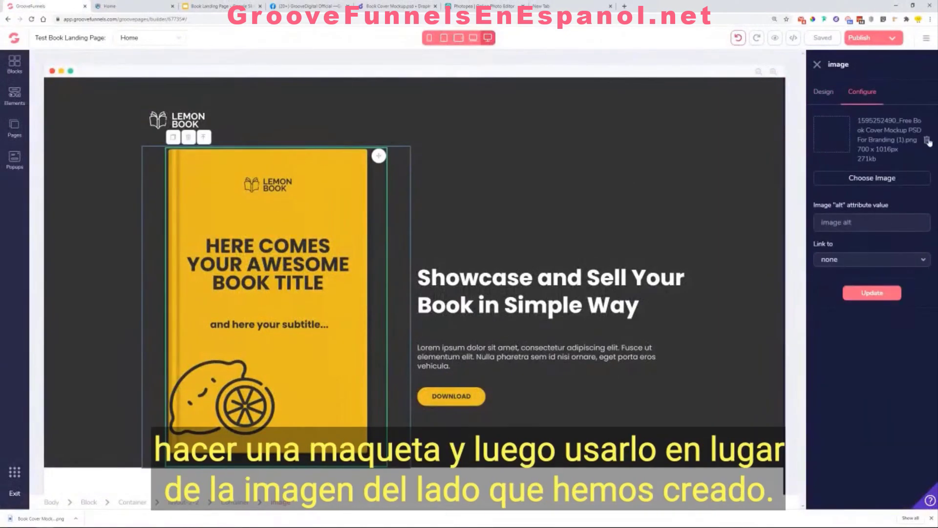
{"action": "left_click", "coordinate": [908, 182]}
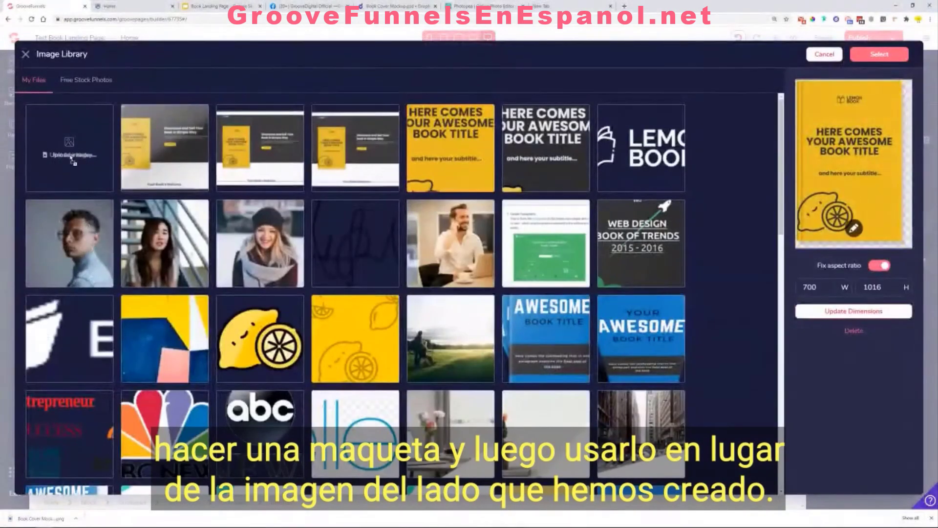
{"action": "left_click", "coordinate": [71, 157]}
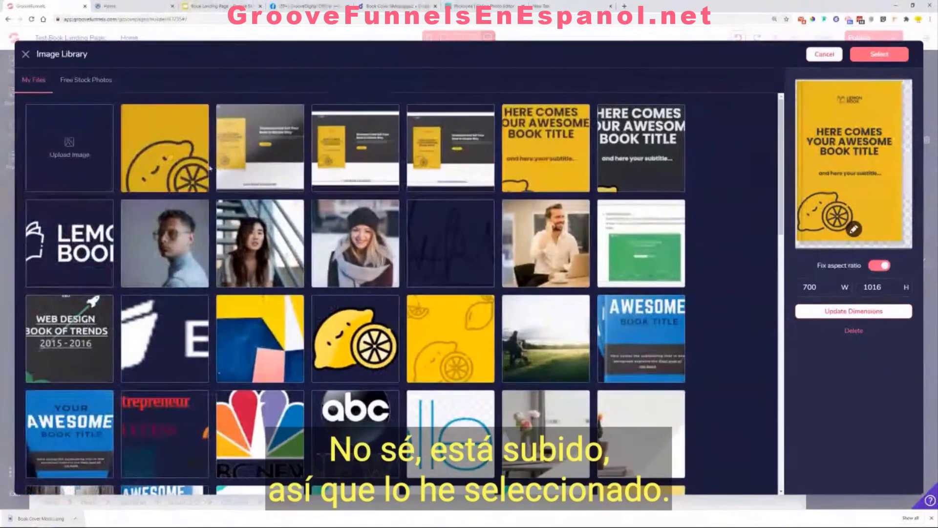
Step: Select the uploaded lemon book cover and update the hero section's image with it
{"action": "left_click", "coordinate": [283, 162]}
{"action": "left_click", "coordinate": [170, 159]}
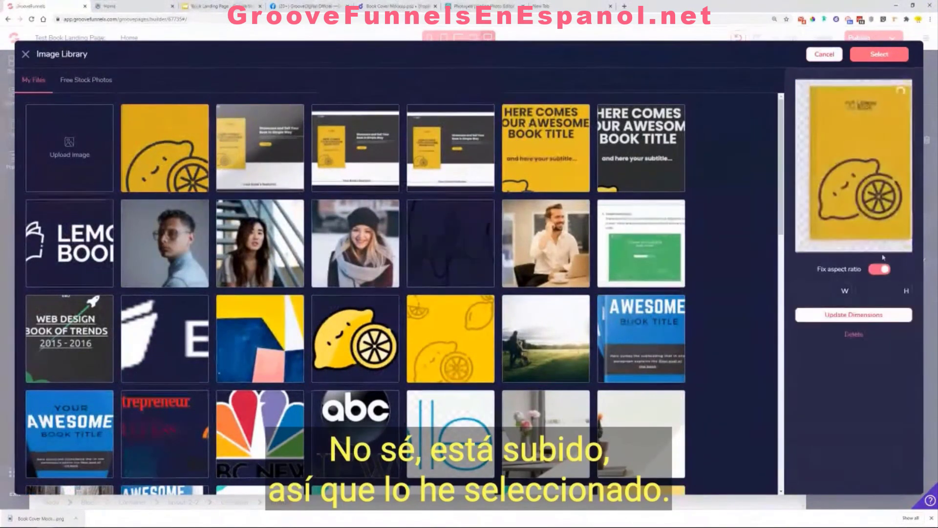
{"action": "left_click", "coordinate": [893, 59]}
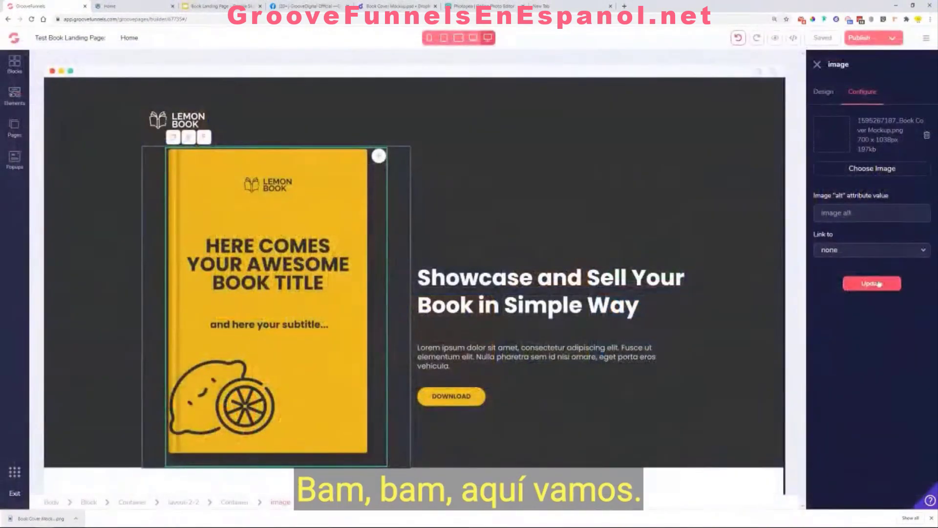
{"action": "left_click", "coordinate": [879, 283]}
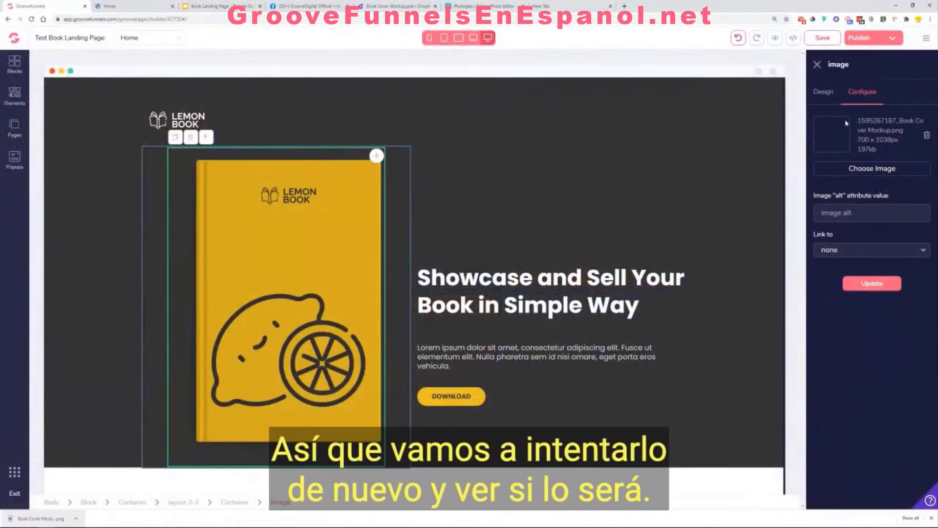
Step: Give the hero book image a negative bottom margin of -5.5rem so it overlaps the section below
{"action": "left_click", "coordinate": [825, 93]}
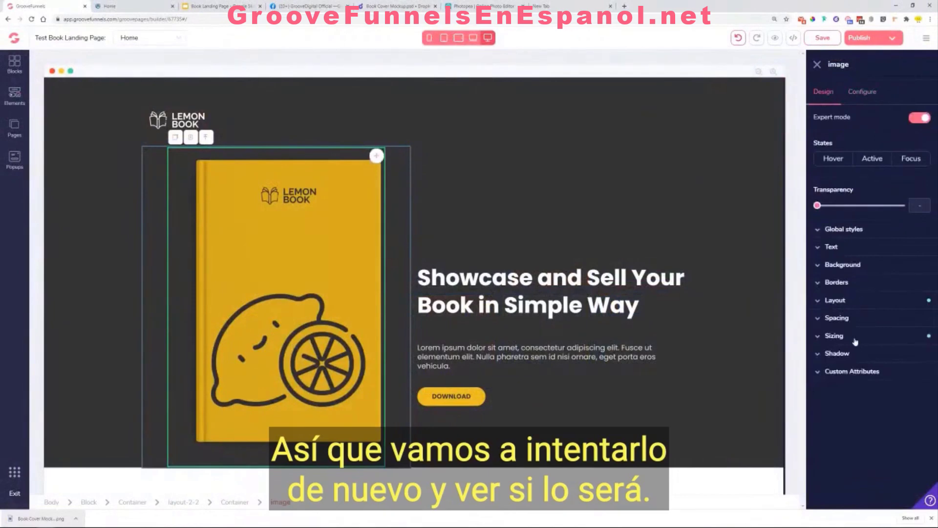
{"action": "left_click", "coordinate": [848, 319]}
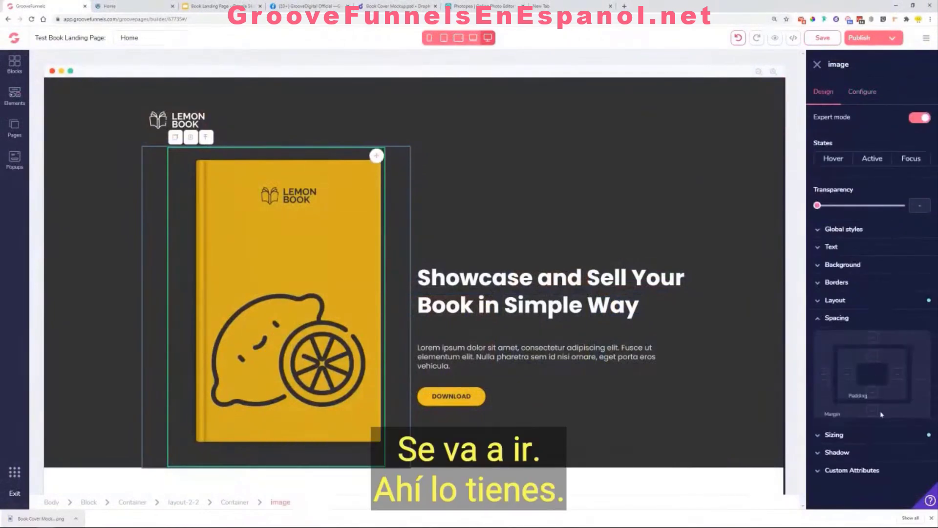
{"action": "left_click", "coordinate": [875, 413]}
{"action": "left_click", "coordinate": [819, 445]}
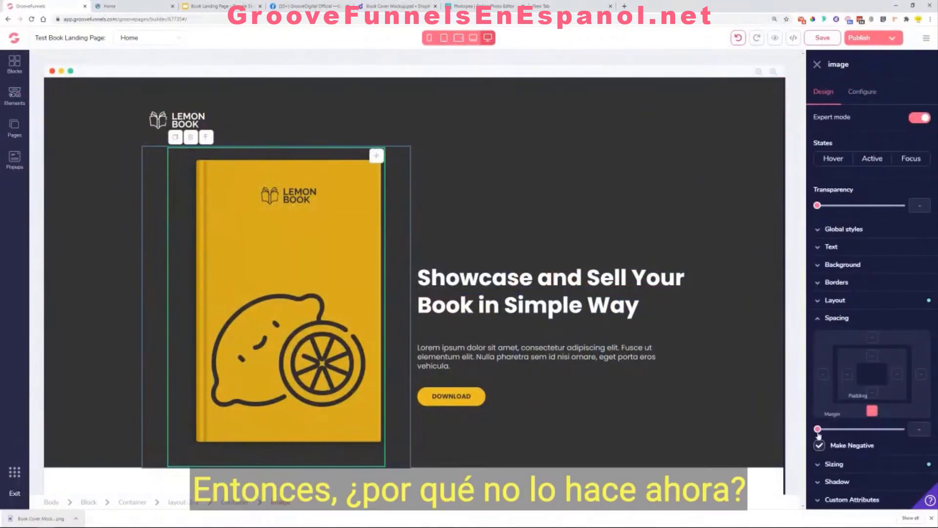
{"action": "left_click_drag", "start_coordinate": [817, 429], "coordinate": [889, 437]}
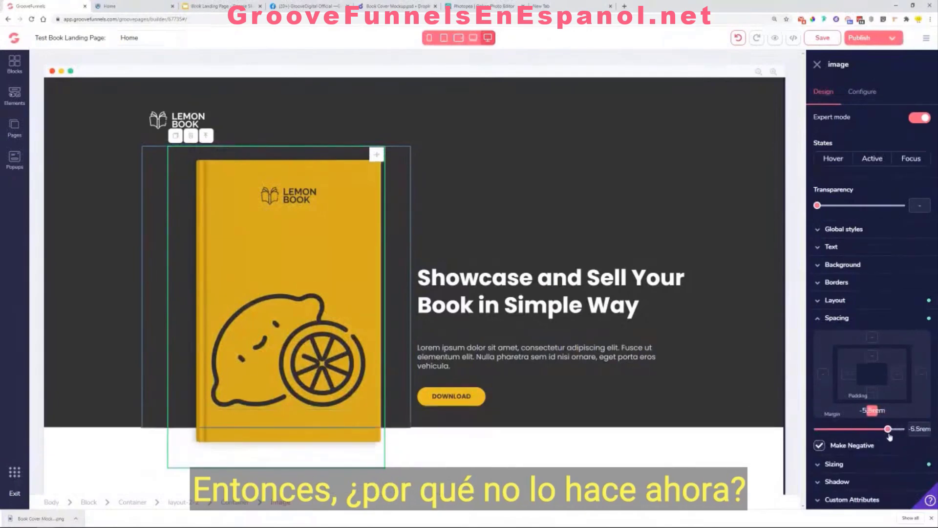
{"action": "left_click", "coordinate": [756, 358]}
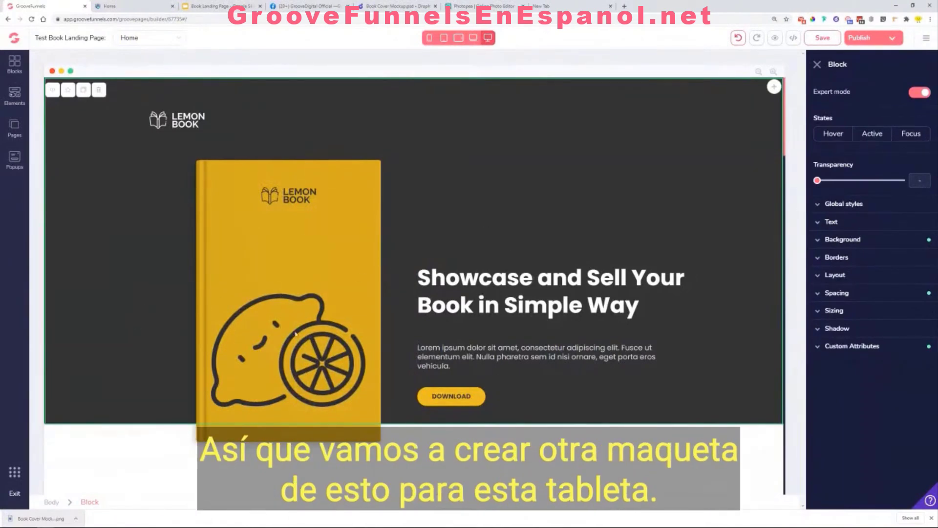
Step: Examine the tablet mockup image in the "Here's what is included..." section
{"action": "scroll", "coordinate": [296, 333], "scroll_direction": "down", "scroll_amount": 6}
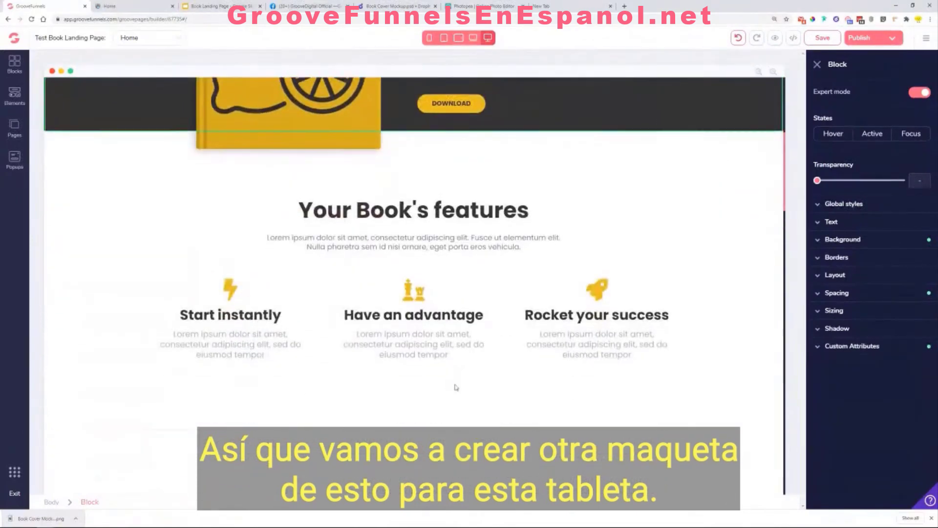
{"action": "scroll", "coordinate": [512, 304], "scroll_direction": "down", "scroll_amount": 7}
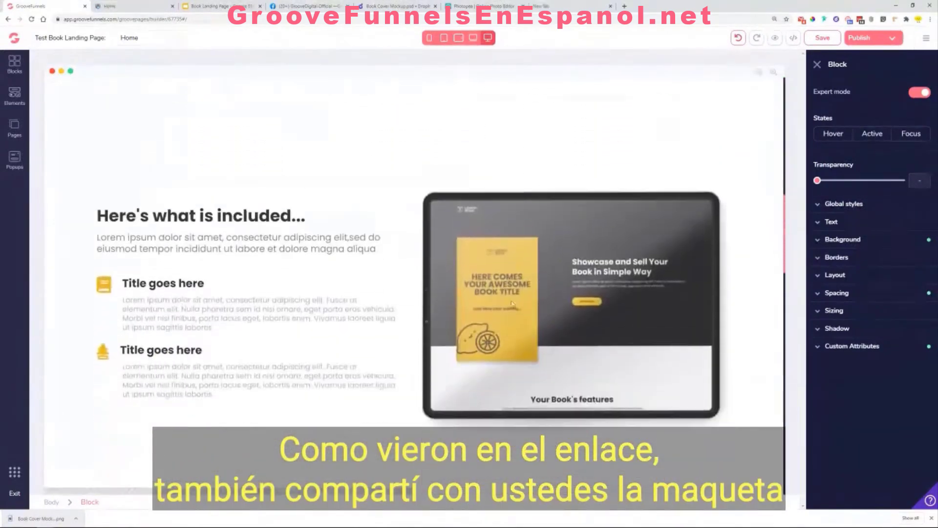
{"action": "scroll", "coordinate": [512, 303], "scroll_direction": "down", "scroll_amount": 1}
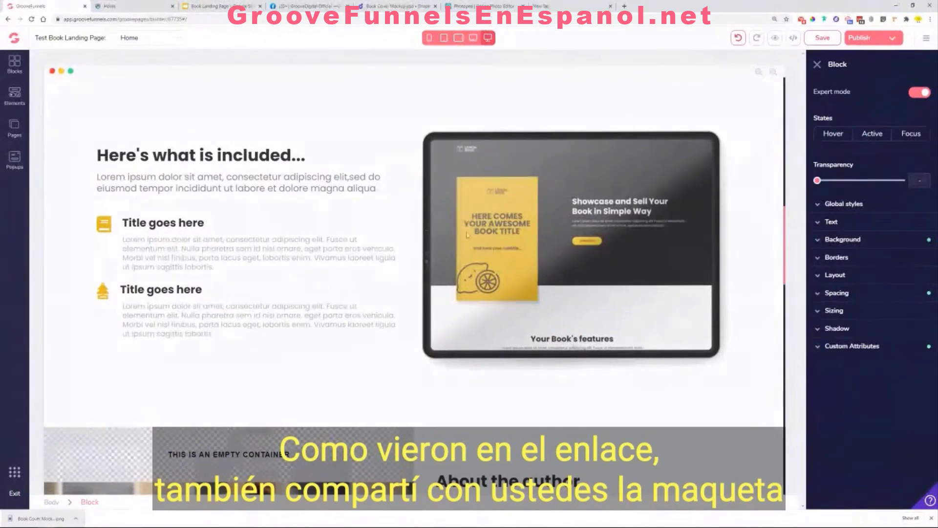
Step: Show the Tablet Mockup.psd download page on Droplr and switch to the Tablet Mockup.psd document in Photopea
{"action": "left_click", "coordinate": [375, 6]}
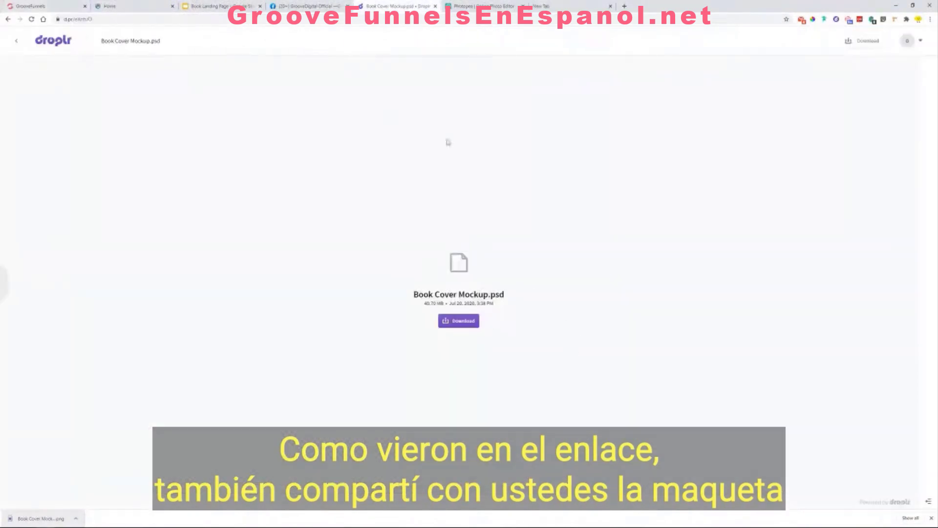
{"action": "left_click", "coordinate": [10, 286]}
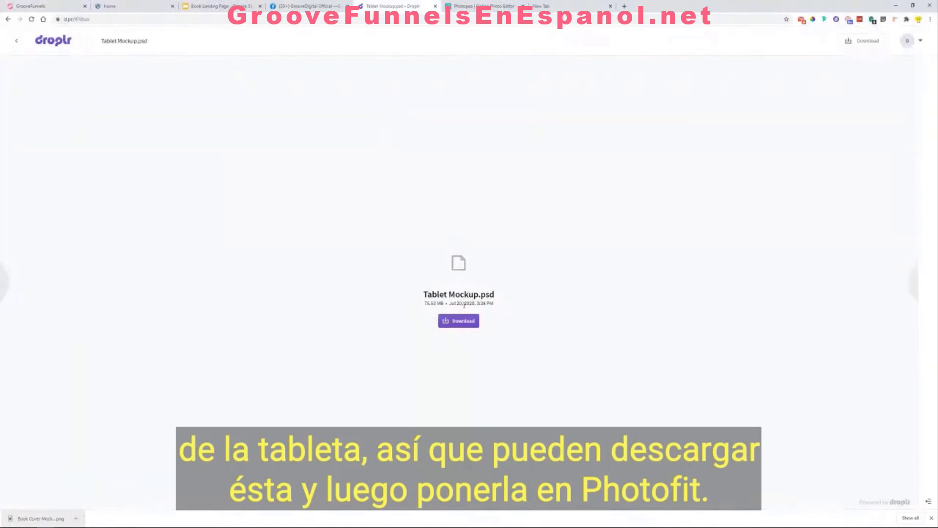
{"action": "left_click", "coordinate": [461, 6]}
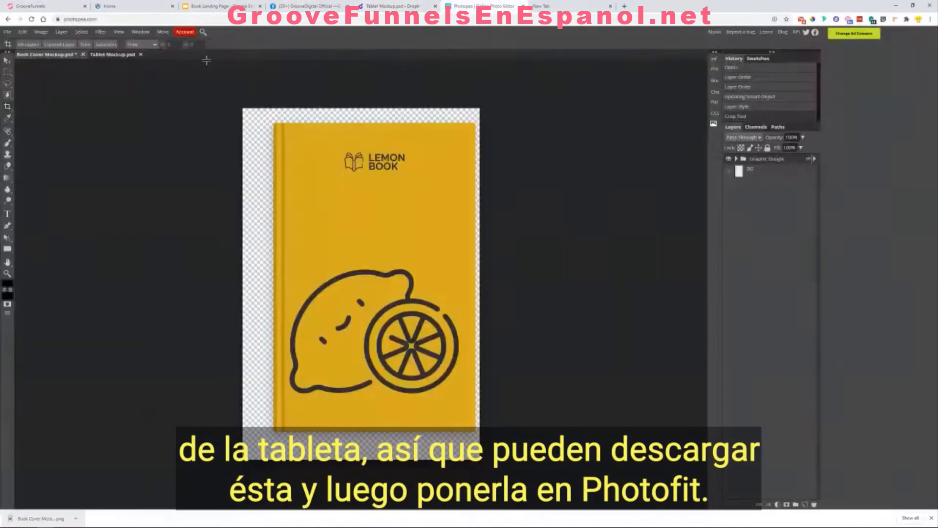
{"action": "left_click", "coordinate": [111, 55]}
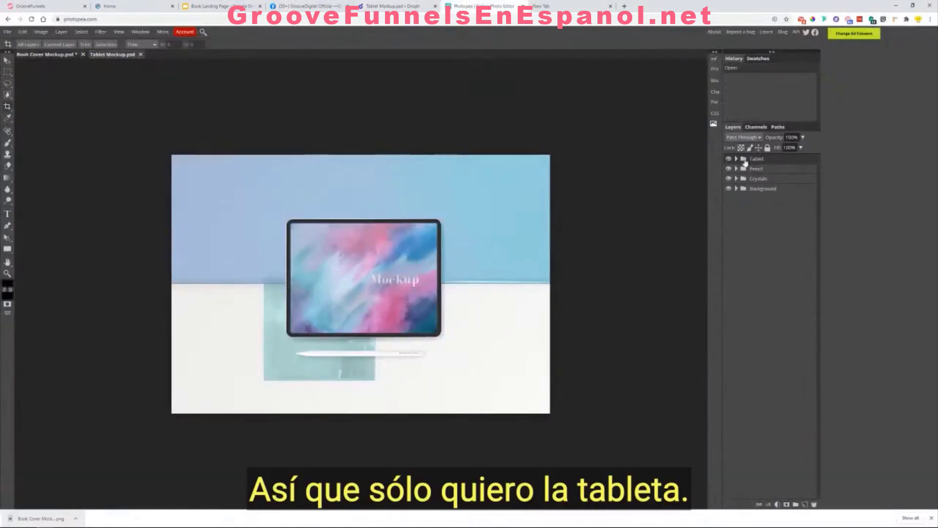
Step: Hide the Pencil, Crystals and Background groups and open the Tablet group's "Place your design here" smart object for editing
{"action": "left_click", "coordinate": [729, 160]}
{"action": "left_click", "coordinate": [729, 160]}
{"action": "left_click", "coordinate": [729, 160]}
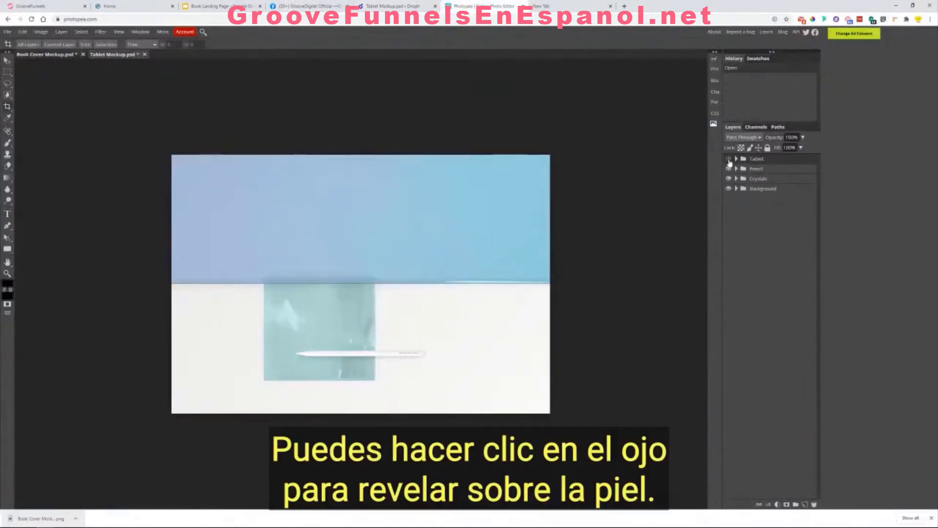
{"action": "left_click", "coordinate": [728, 160]}
{"action": "left_click", "coordinate": [728, 159]}
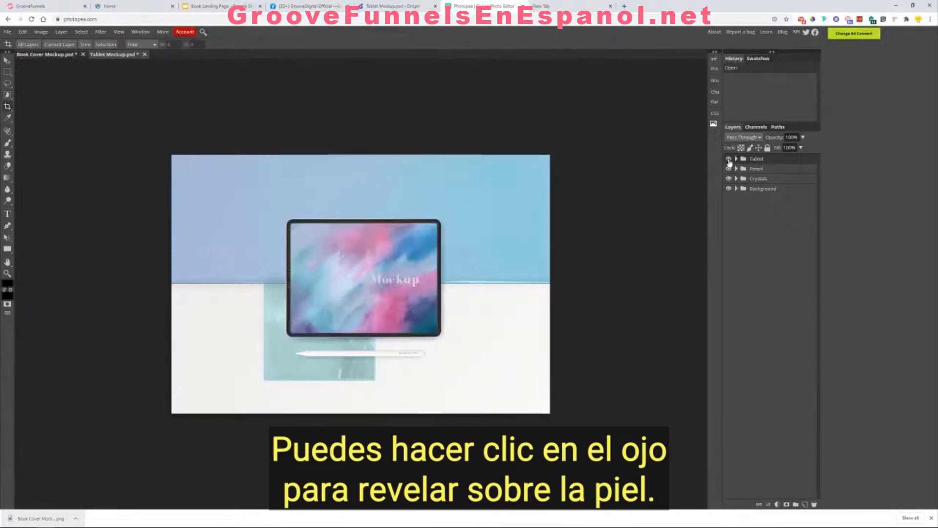
{"action": "left_click", "coordinate": [728, 171]}
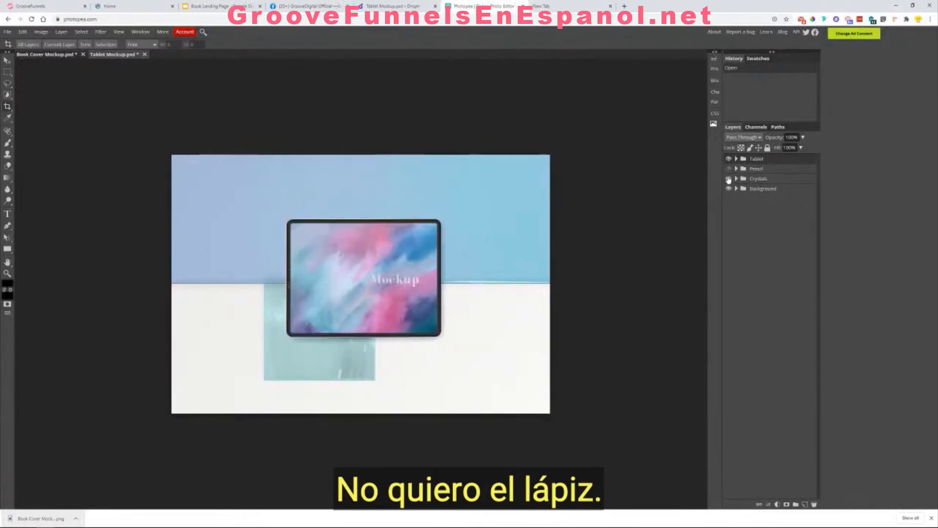
{"action": "left_click", "coordinate": [728, 179]}
{"action": "left_click", "coordinate": [728, 189]}
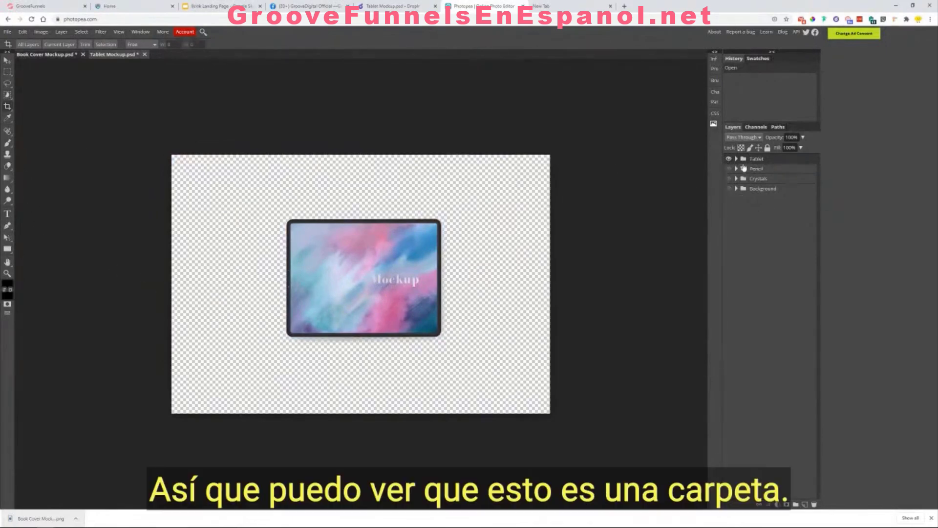
{"action": "left_click", "coordinate": [736, 159]}
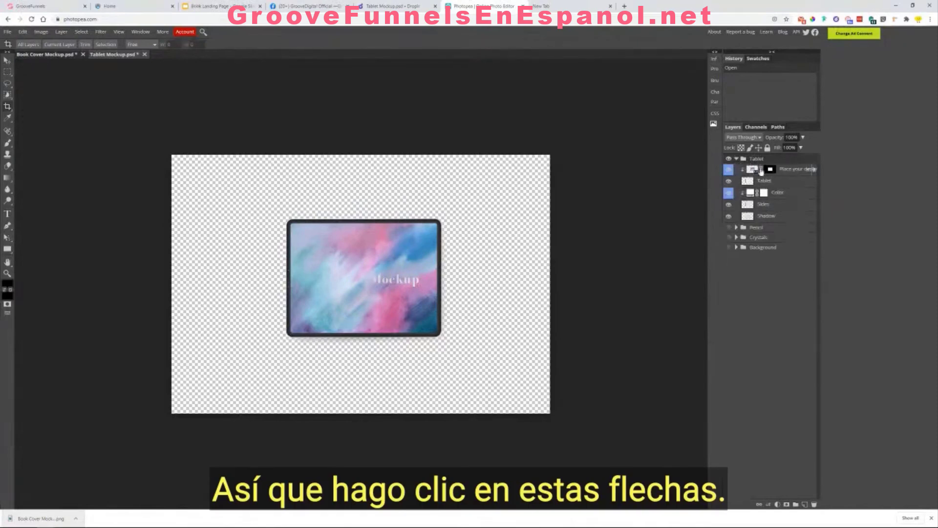
{"action": "double_click", "coordinate": [750, 170]}
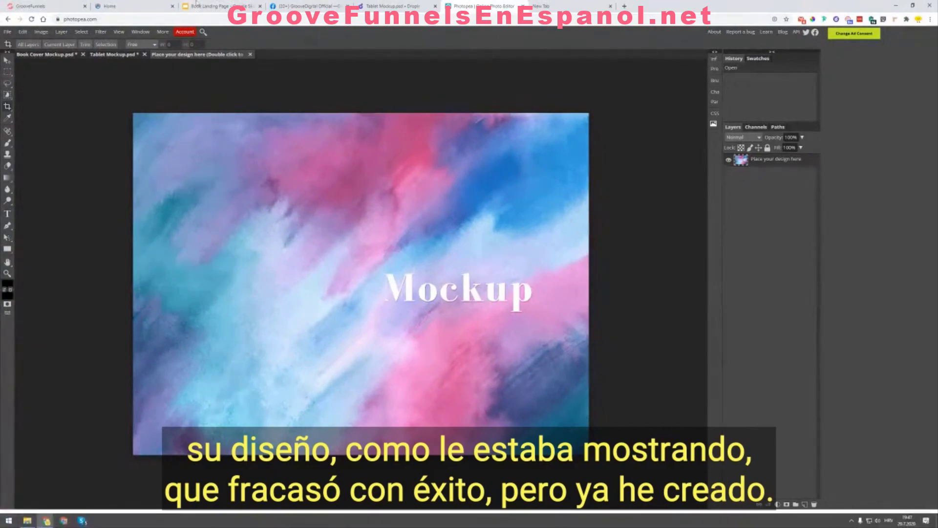
Step: Switch to the GrooveDigital Official Facebook group and capture a selected-area Droplr screenshot around the live book landing page post
{"action": "left_click", "coordinate": [305, 6]}
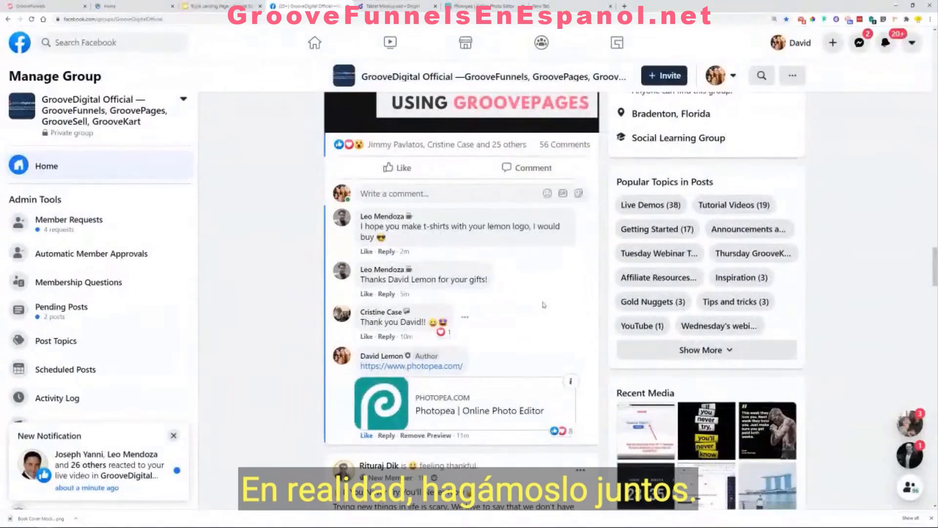
{"action": "key", "text": "ctrl+minus"}
{"action": "scroll", "coordinate": [544, 297], "scroll_direction": "up", "scroll_amount": 3}
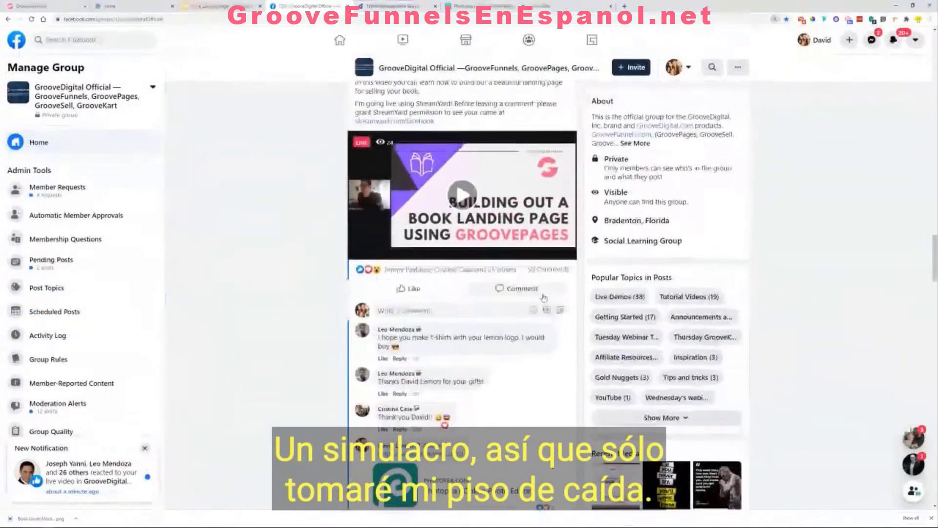
{"action": "scroll", "coordinate": [546, 288], "scroll_direction": "down", "scroll_amount": 1}
{"action": "key", "text": "ctrl+minus"}
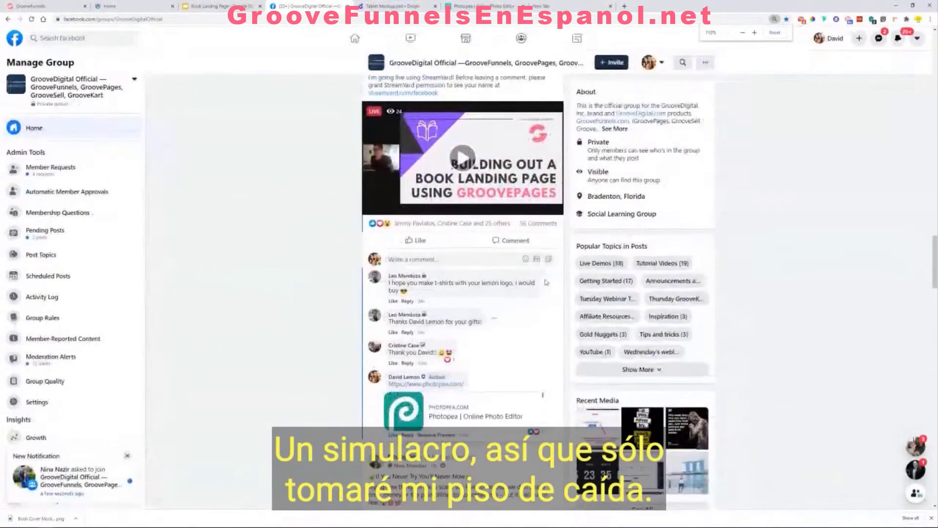
{"action": "left_click", "coordinate": [836, 19]}
{"action": "left_click", "coordinate": [734, 51]}
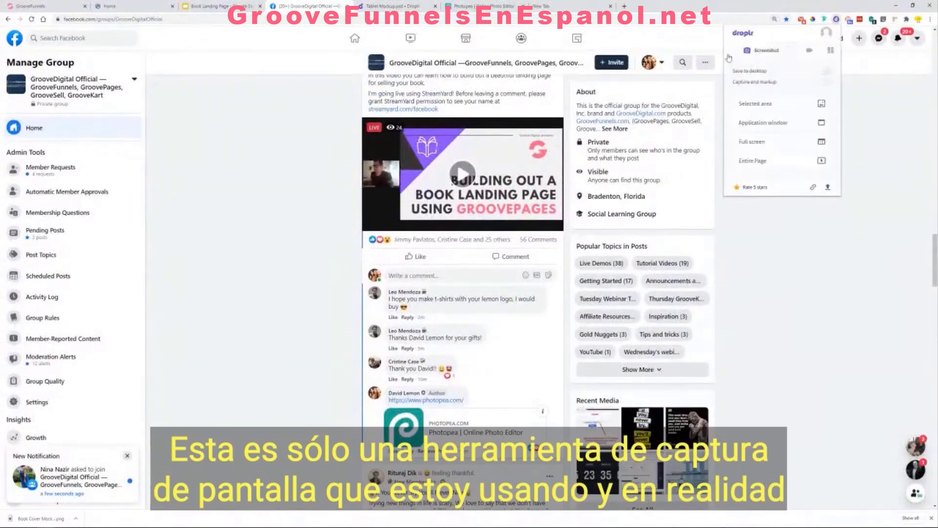
{"action": "left_click", "coordinate": [775, 105]}
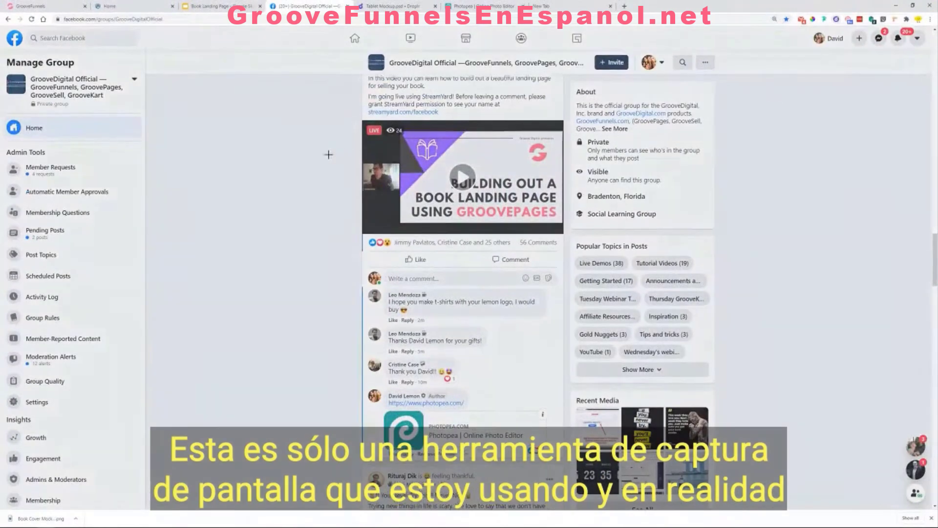
{"action": "scroll", "coordinate": [323, 149], "scroll_direction": "up", "scroll_amount": 1}
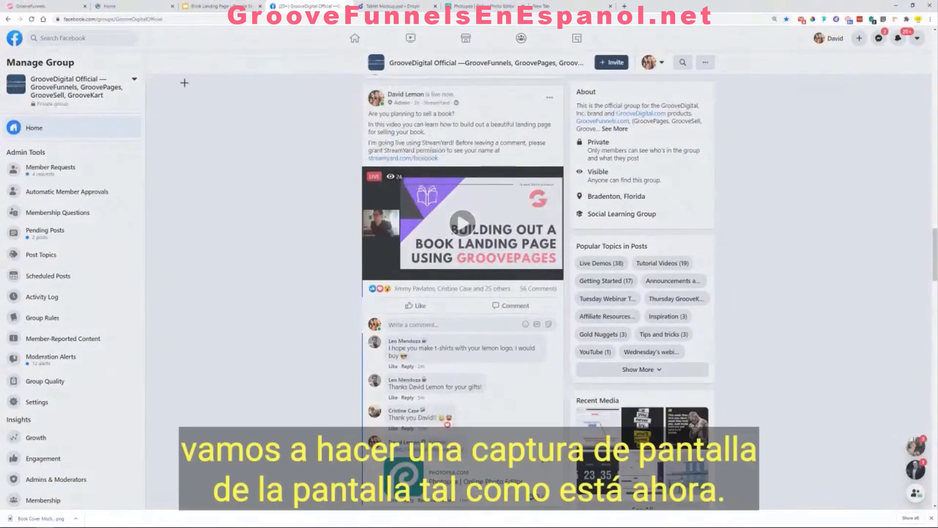
{"action": "left_click_drag", "start_coordinate": [185, 82], "coordinate": [796, 508]}
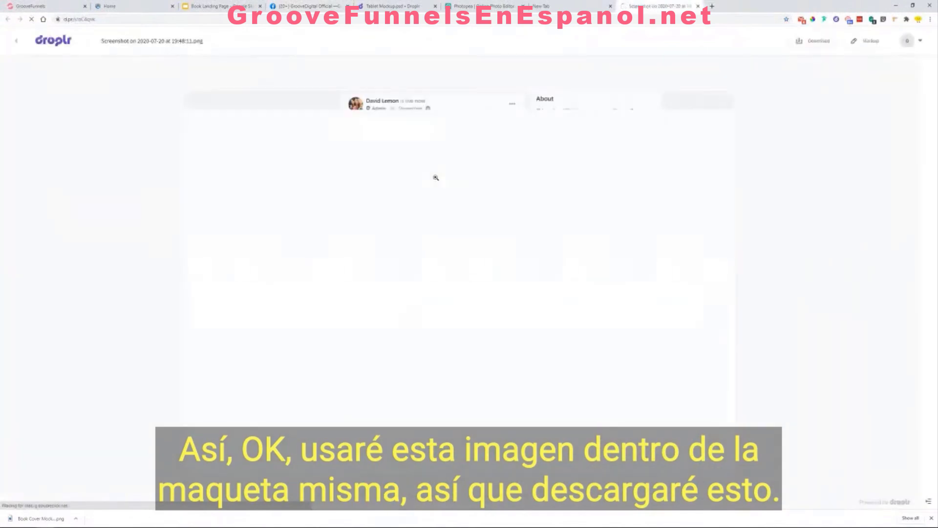
Step: Download the captured screenshot as a PNG to Downloads and place it in the open smart object in Photopea
{"action": "left_click", "coordinate": [817, 42]}
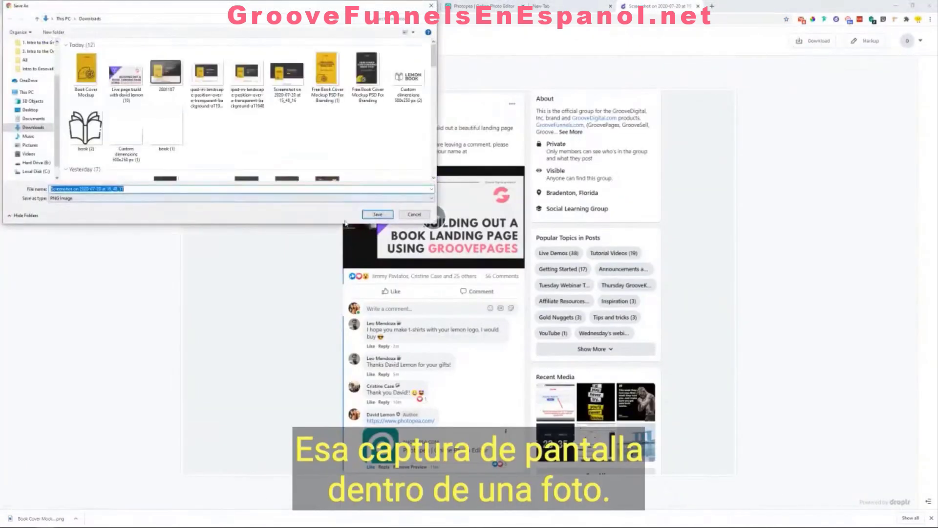
{"action": "left_click", "coordinate": [378, 214]}
{"action": "left_click", "coordinate": [473, 9]}
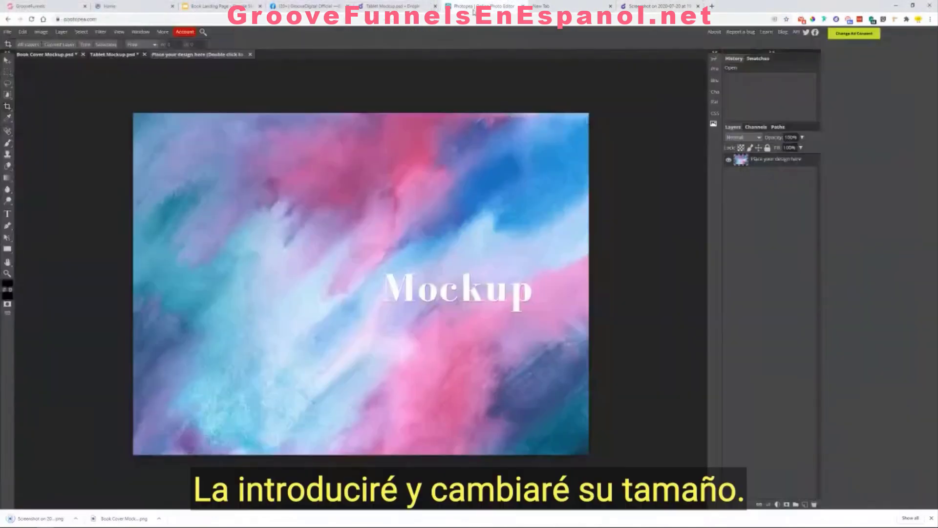
{"action": "left_click_drag", "start_coordinate": [243, 386], "coordinate": [244, 384]}
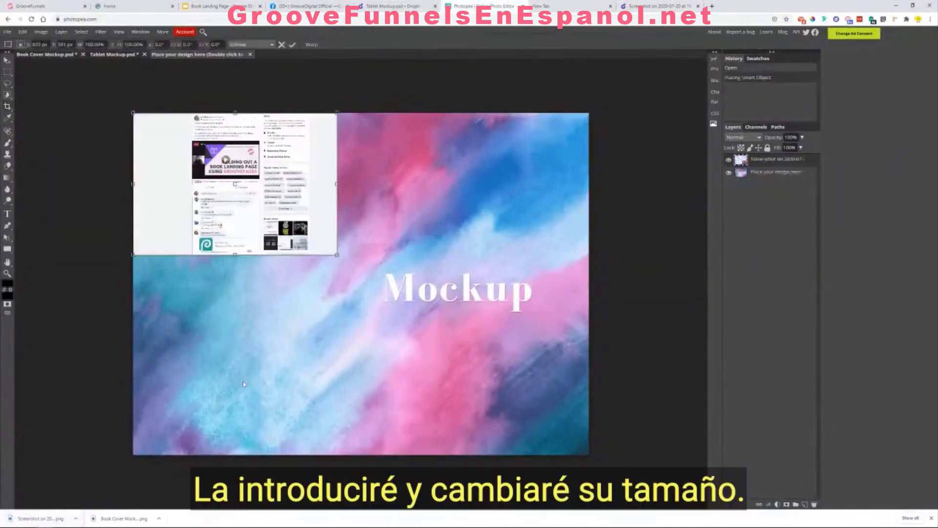
Step: Scale the placed screenshot to about 240.5% so it covers the canvas, and center it horizontally
{"action": "left_click_drag", "start_coordinate": [337, 254], "coordinate": [624, 455]}
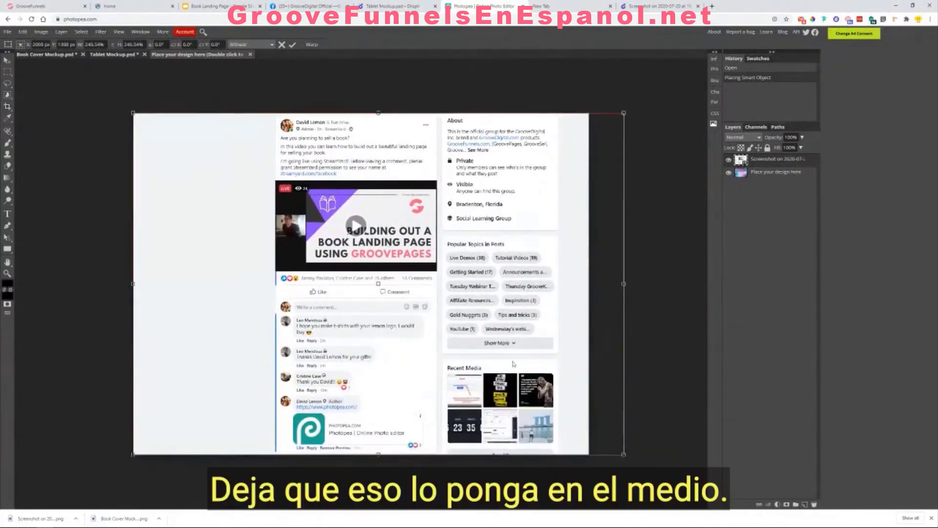
{"action": "left_click_drag", "start_coordinate": [514, 364], "coordinate": [506, 363]}
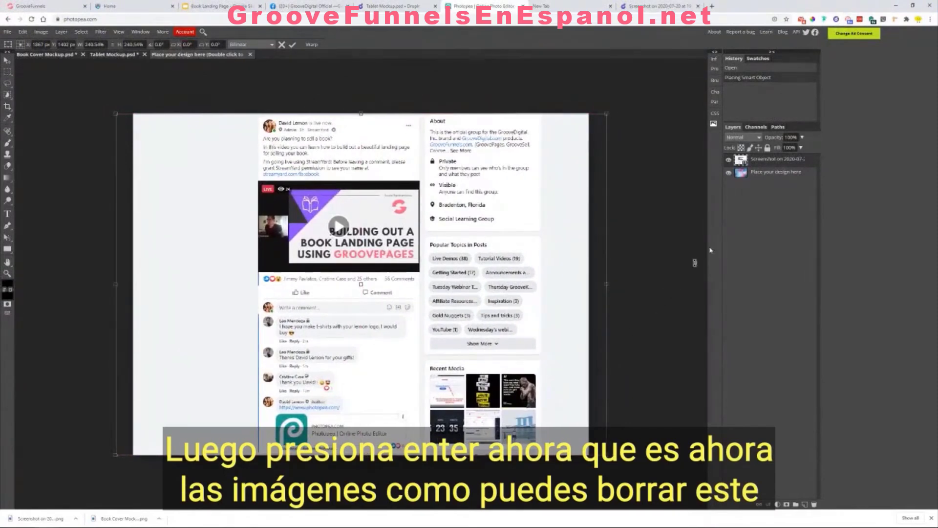
{"action": "key", "text": "Return"}
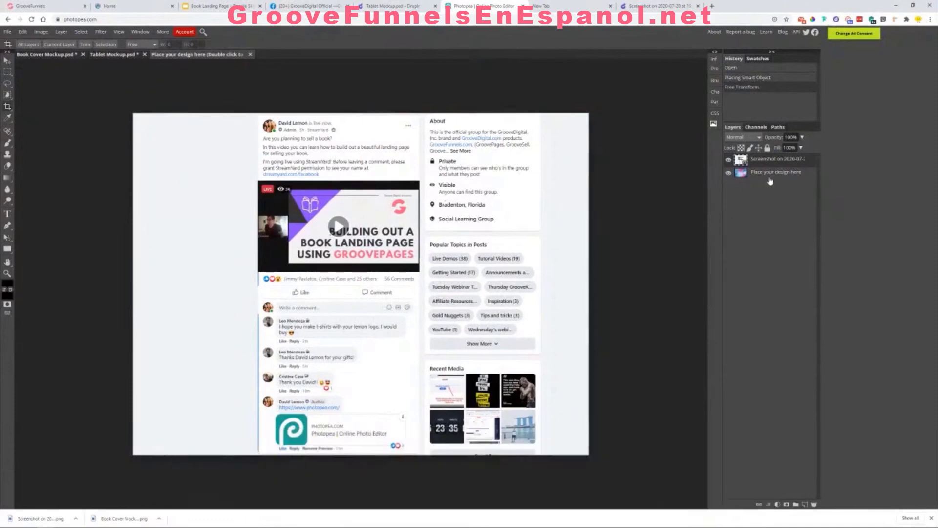
Step: Delete the original "Place your design here" layer, then save and close the smart object to update the tablet screen
{"action": "left_click", "coordinate": [771, 175]}
{"action": "key", "text": "Delete"}
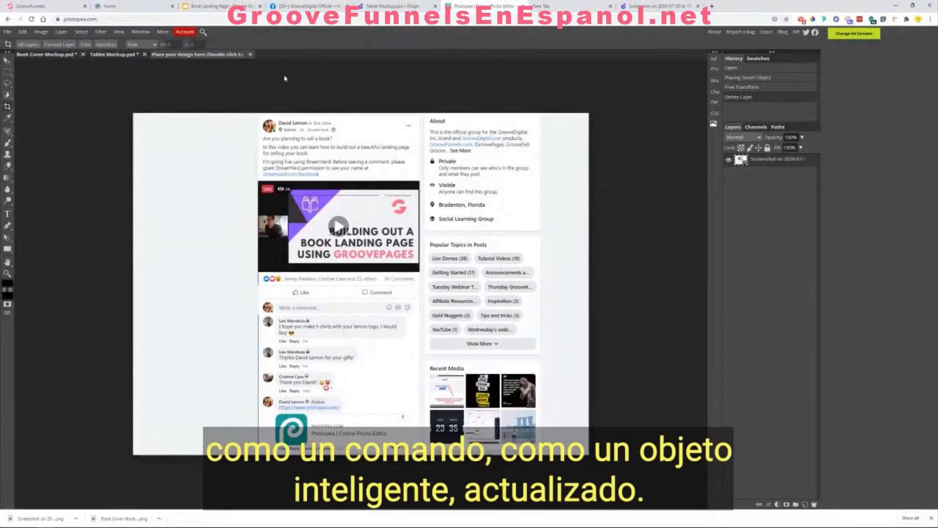
{"action": "key", "text": "ctrl+s"}
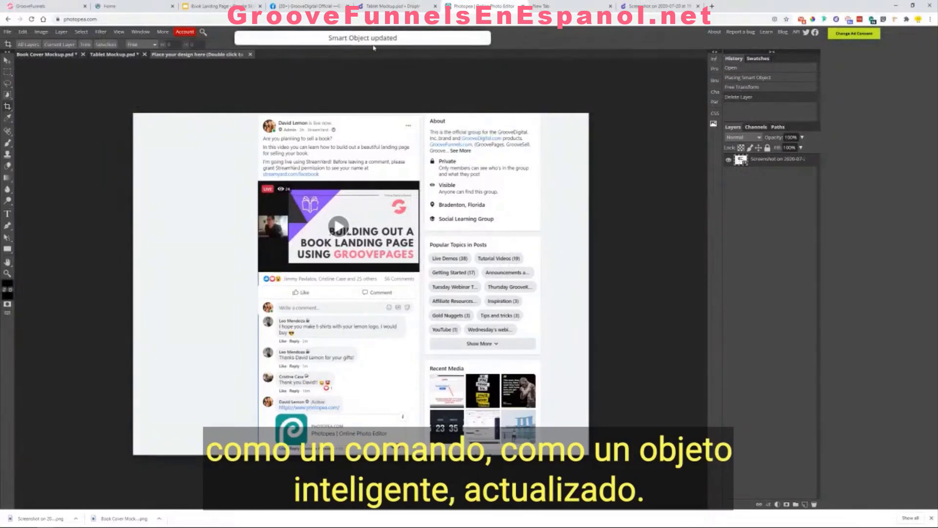
{"action": "left_click", "coordinate": [250, 55]}
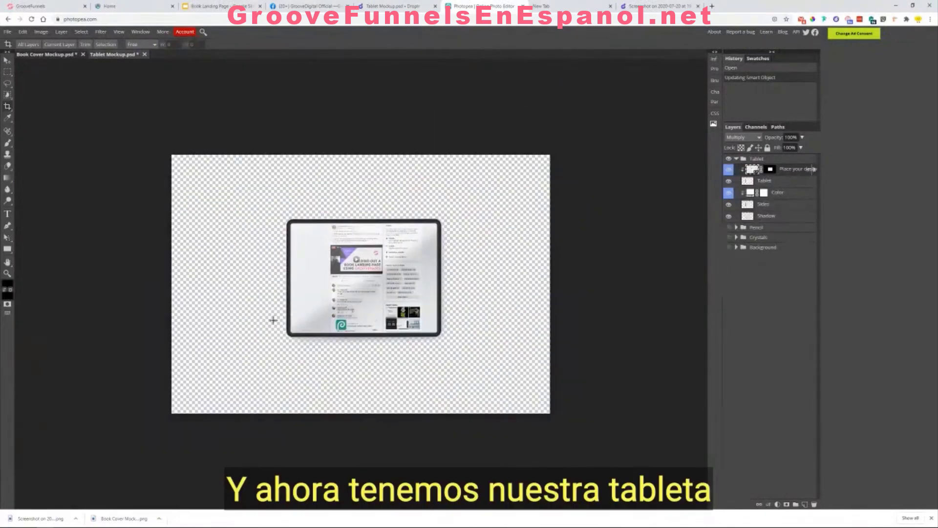
Step: Crop the Tablet Mockup canvas closely around the tablet and its shadow
{"action": "left_click", "coordinate": [931, 517]}
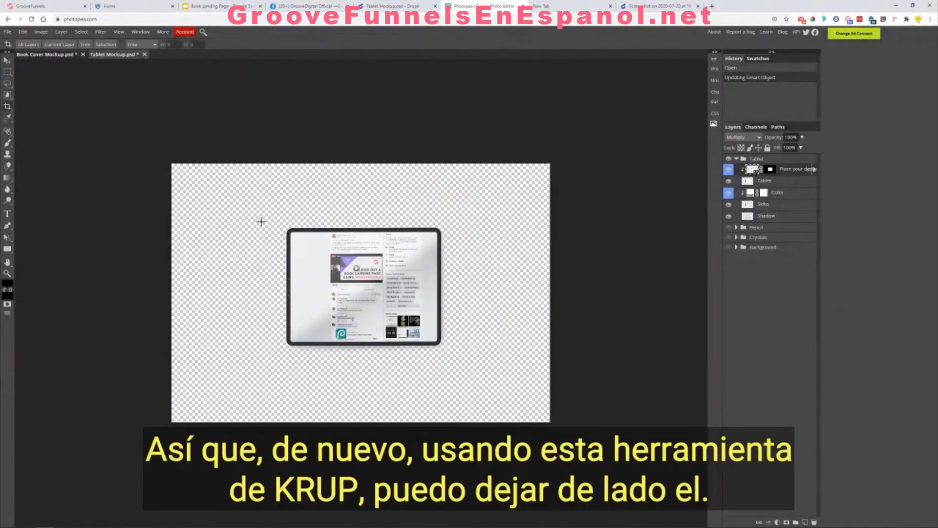
{"action": "left_click_drag", "start_coordinate": [281, 225], "coordinate": [449, 357]}
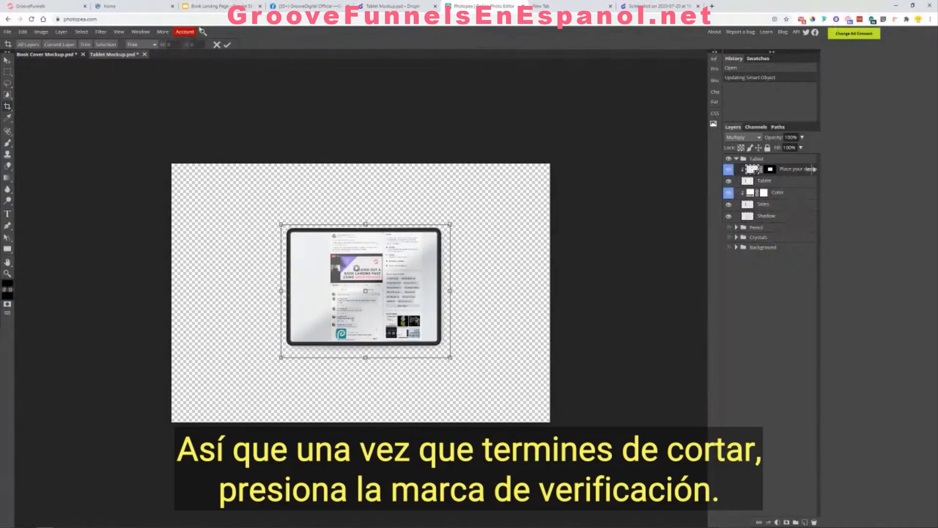
{"action": "left_click", "coordinate": [228, 44]}
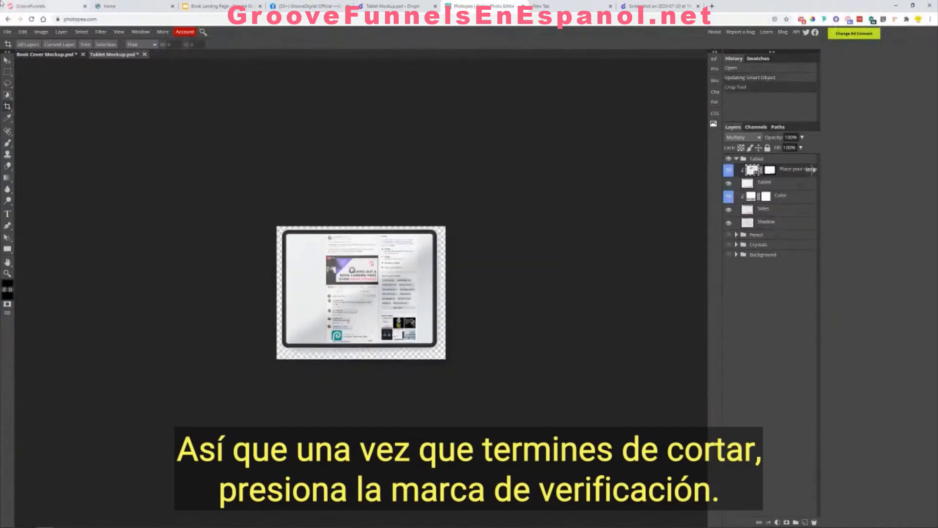
Step: Export the cropped tablet mockup as a PNG 800 px wide with proportional height, saved to Downloads as Tablet Mockup
{"action": "left_click", "coordinate": [10, 36]}
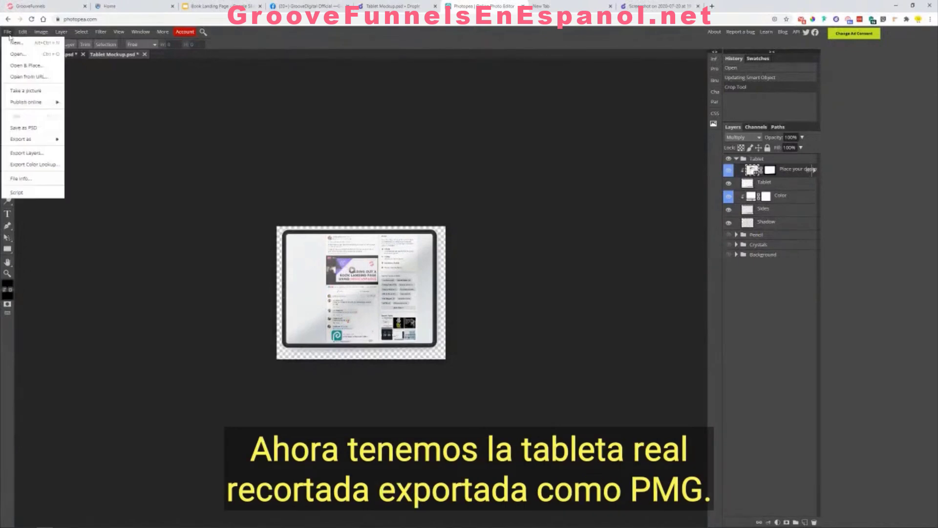
{"action": "mouse_move", "coordinate": [22, 139]}
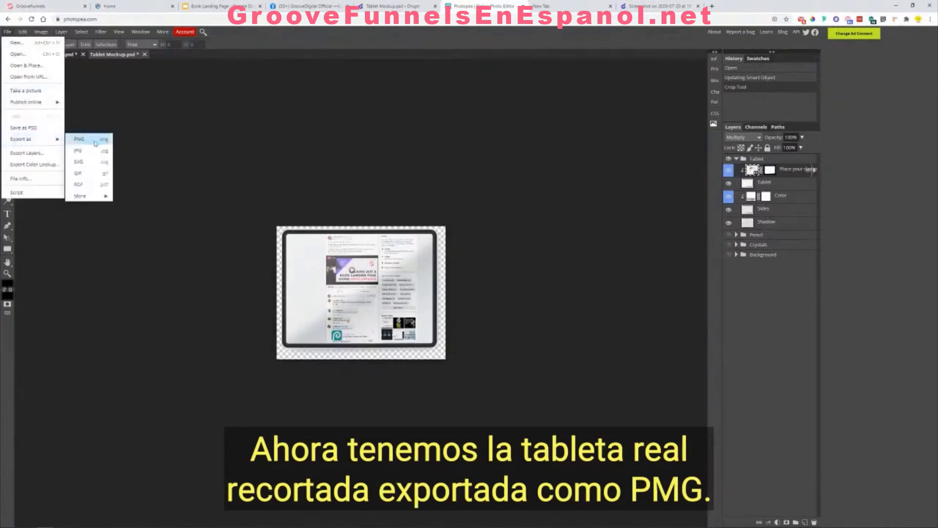
{"action": "left_click", "coordinate": [95, 142]}
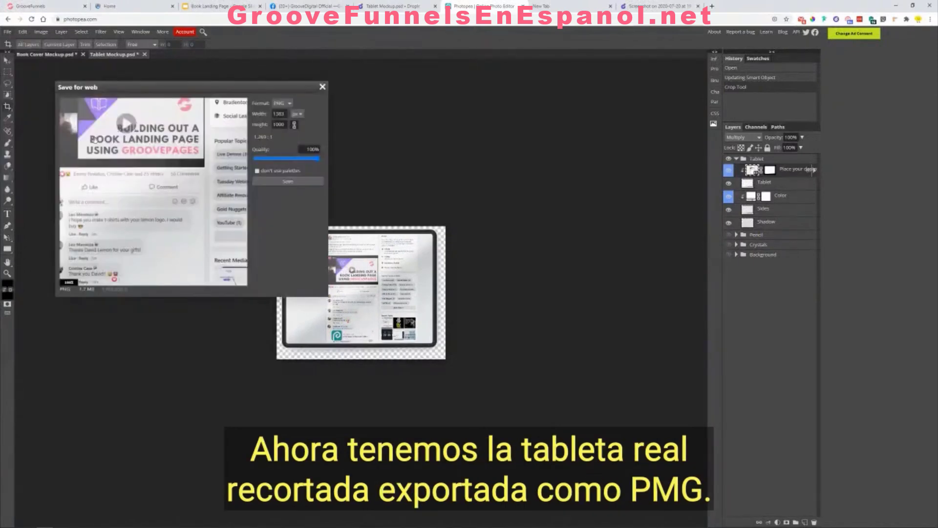
{"action": "double_click", "coordinate": [281, 114]}
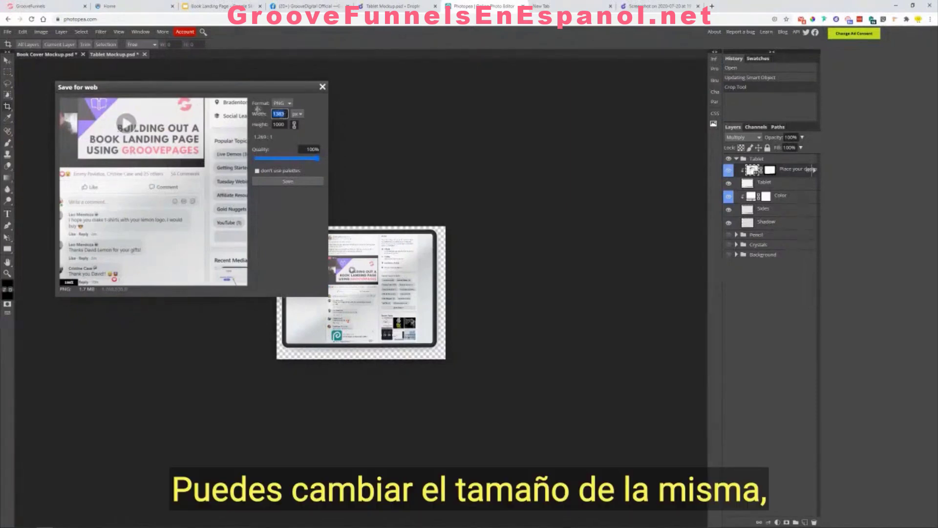
{"action": "type", "text": "800"}
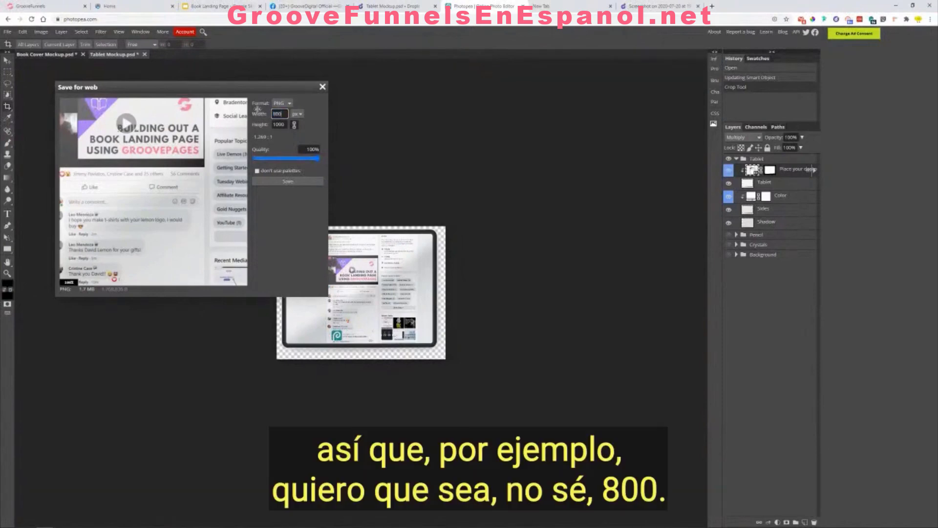
{"action": "left_click", "coordinate": [283, 124]}
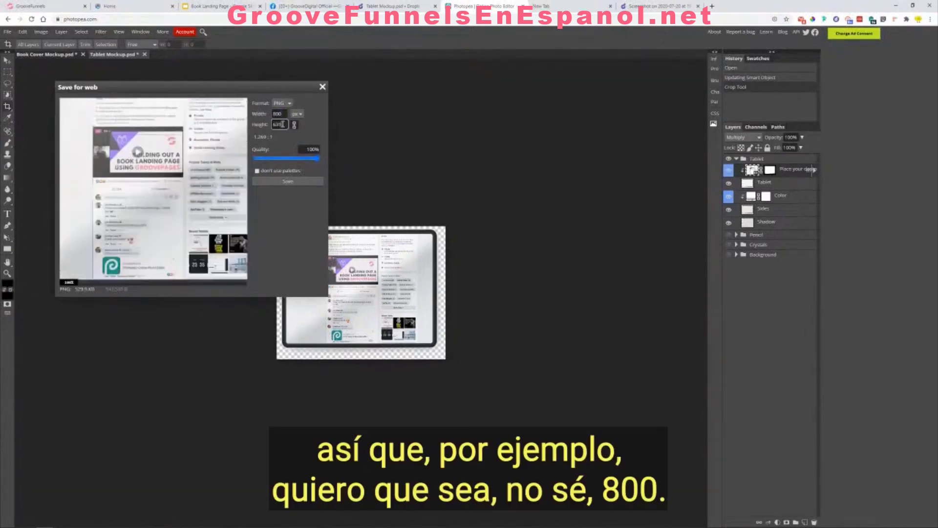
{"action": "left_click", "coordinate": [293, 185]}
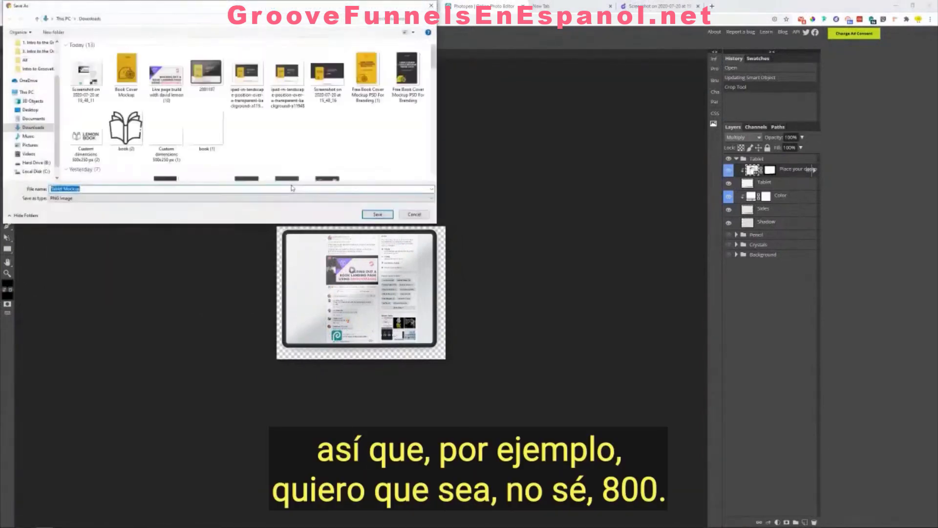
{"action": "left_click", "coordinate": [377, 215]}
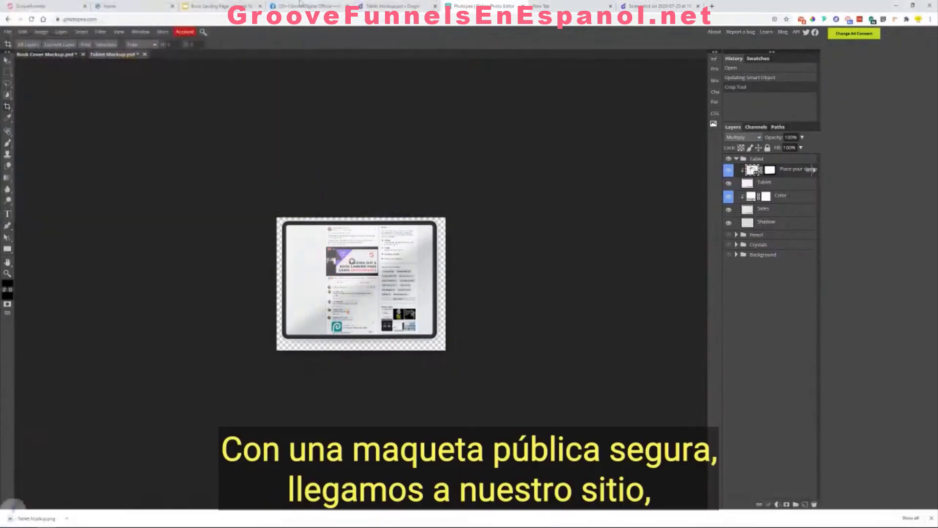
Step: In the GrooveFunnels page builder, replace the tablet image beside "Here's what is included..." with the newly uploaded Tablet Mockup.png
{"action": "left_click", "coordinate": [56, 4]}
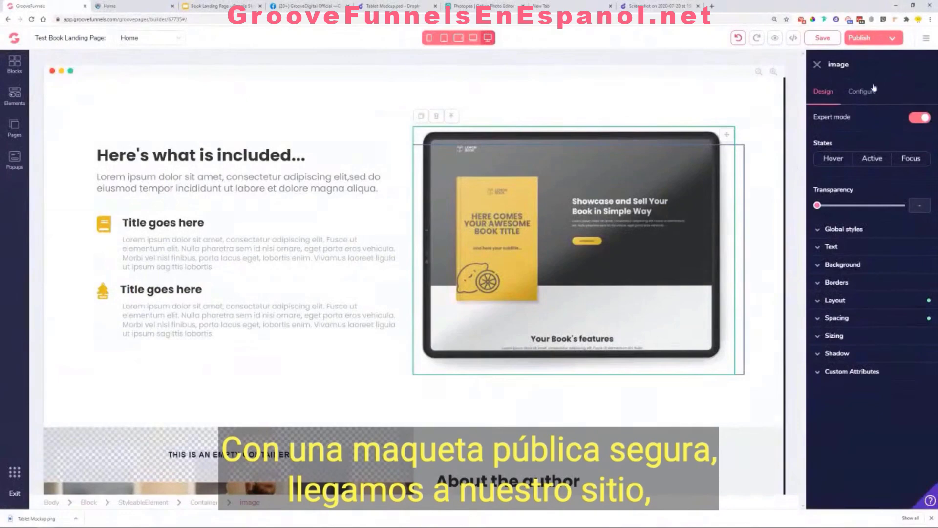
{"action": "left_click", "coordinate": [872, 92]}
{"action": "left_click", "coordinate": [869, 172]}
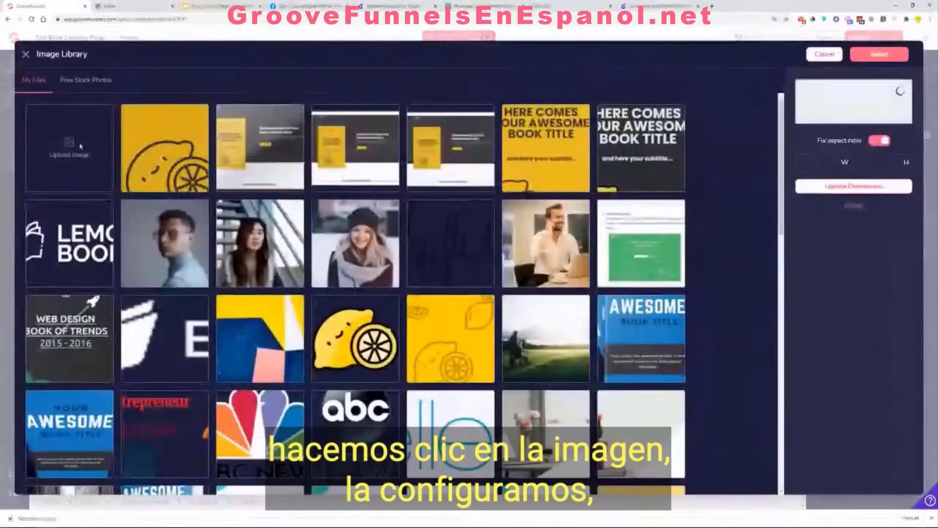
{"action": "left_click_drag", "start_coordinate": [36, 518], "coordinate": [70, 149]}
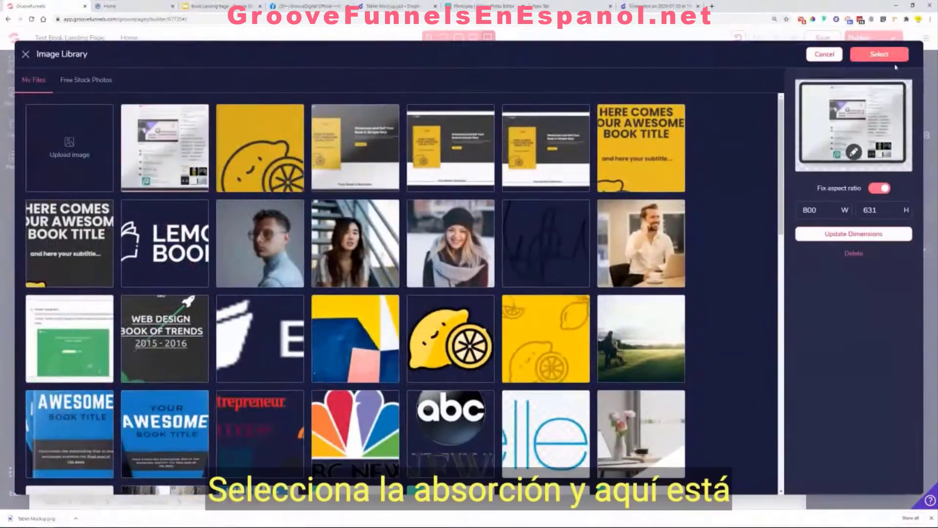
{"action": "left_click", "coordinate": [880, 54]}
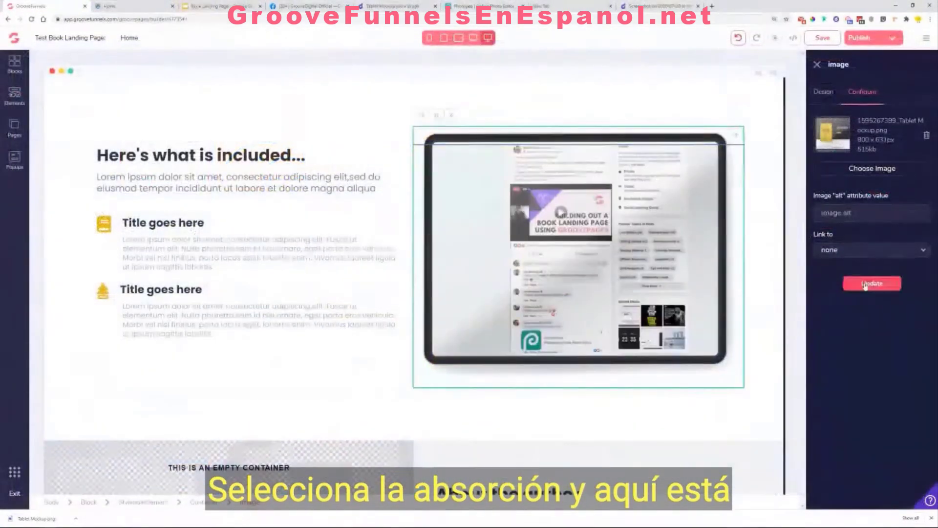
{"action": "left_click", "coordinate": [393, 415]}
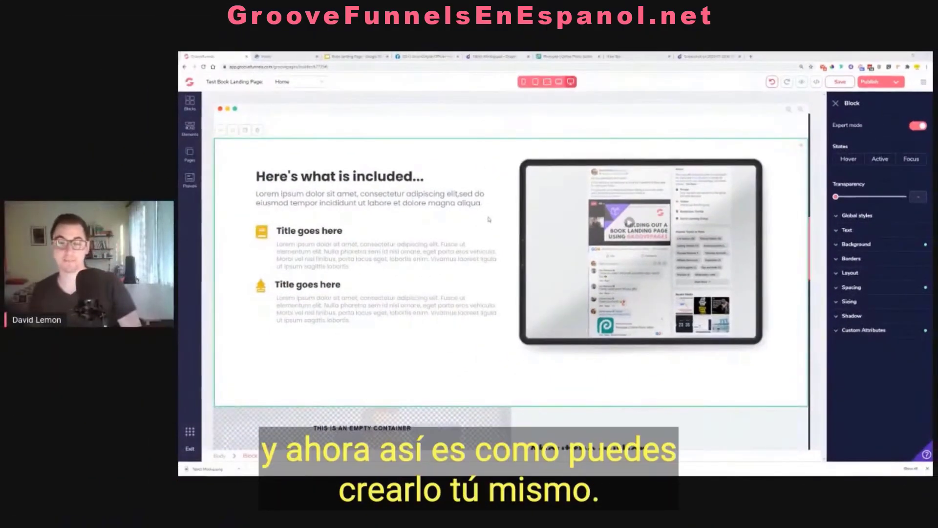
Step: Review the updated page, the shared Book Cover Mockup.psd download page, and the "Bonus (if time)" slide of the Book Landing Page presentation
{"action": "scroll", "coordinate": [489, 219], "scroll_direction": "up", "scroll_amount": 2}
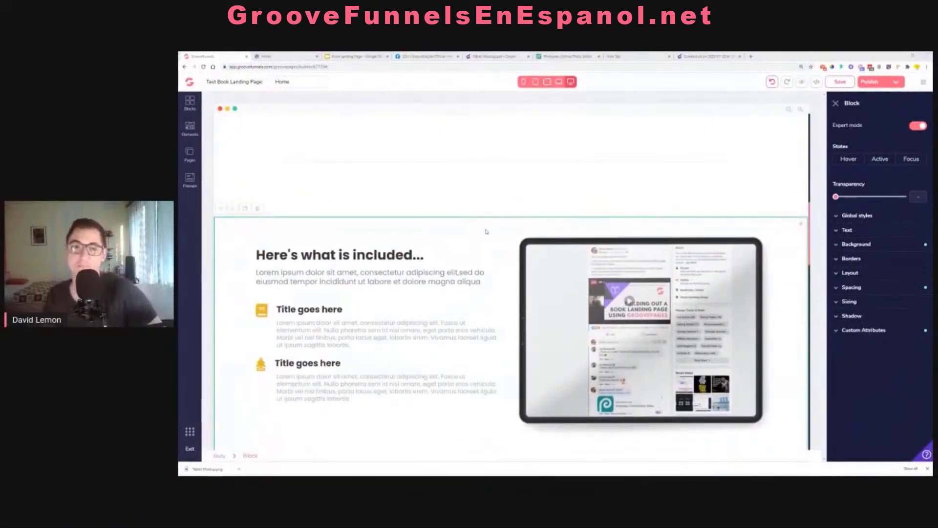
{"action": "scroll", "coordinate": [487, 232], "scroll_direction": "up", "scroll_amount": 4}
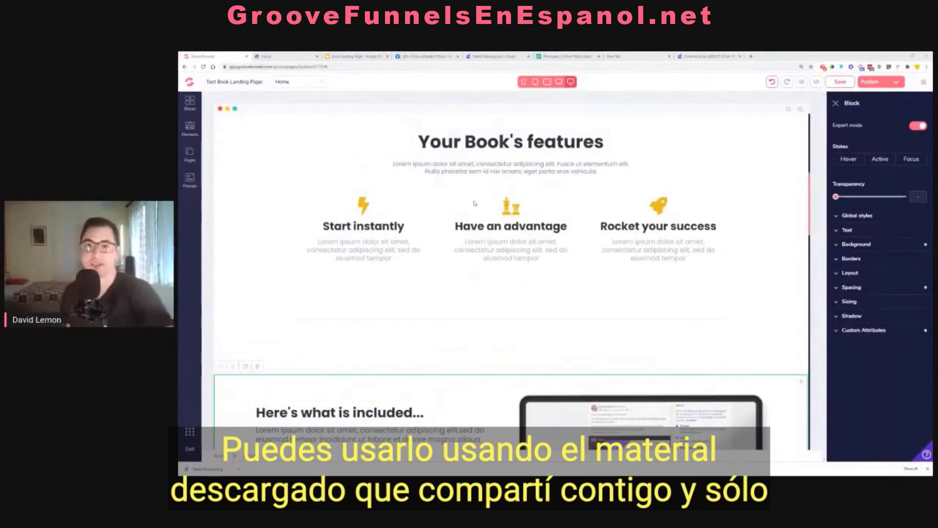
{"action": "left_click", "coordinate": [699, 61]}
{"action": "left_click", "coordinate": [740, 57]}
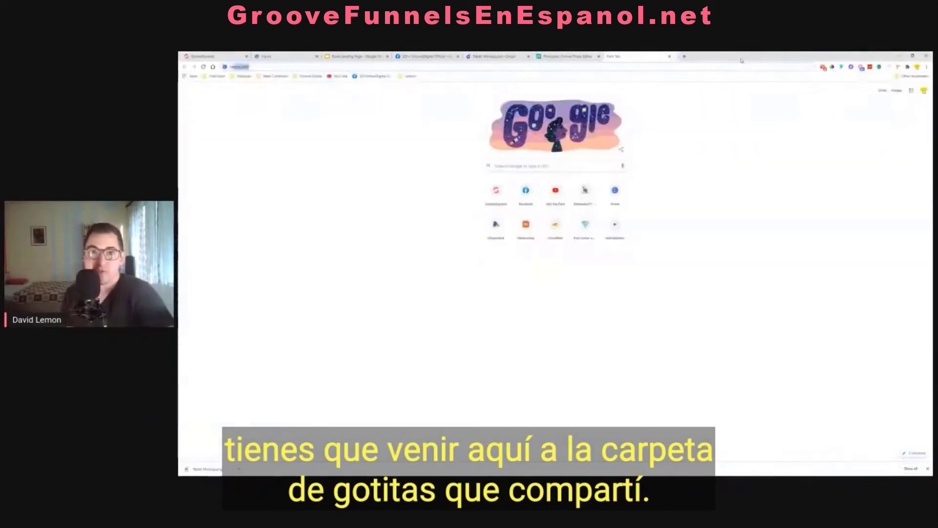
{"action": "left_click", "coordinate": [495, 56]}
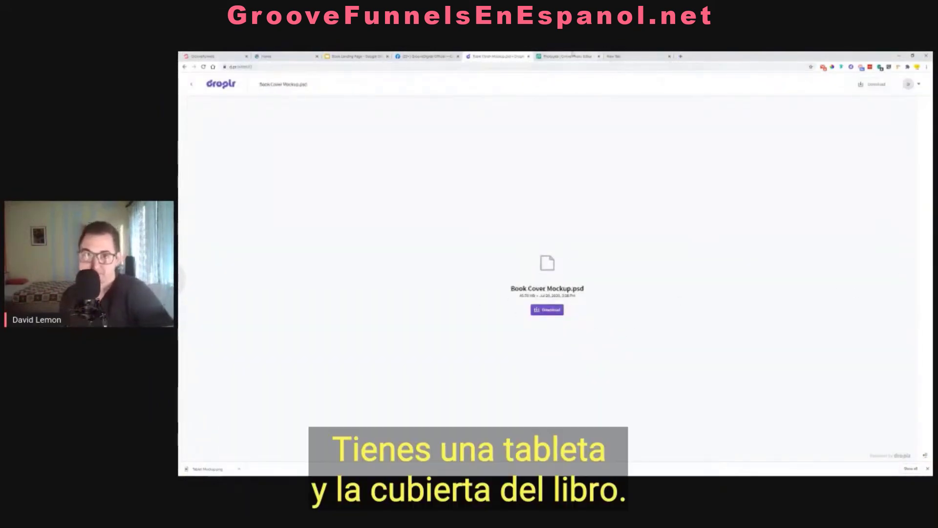
{"action": "left_click", "coordinate": [355, 55]}
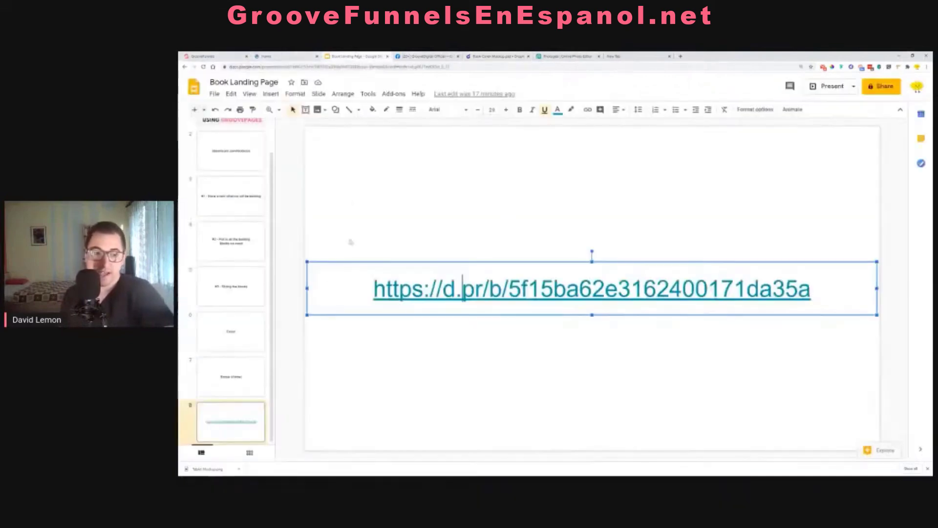
{"action": "left_click", "coordinate": [257, 378]}
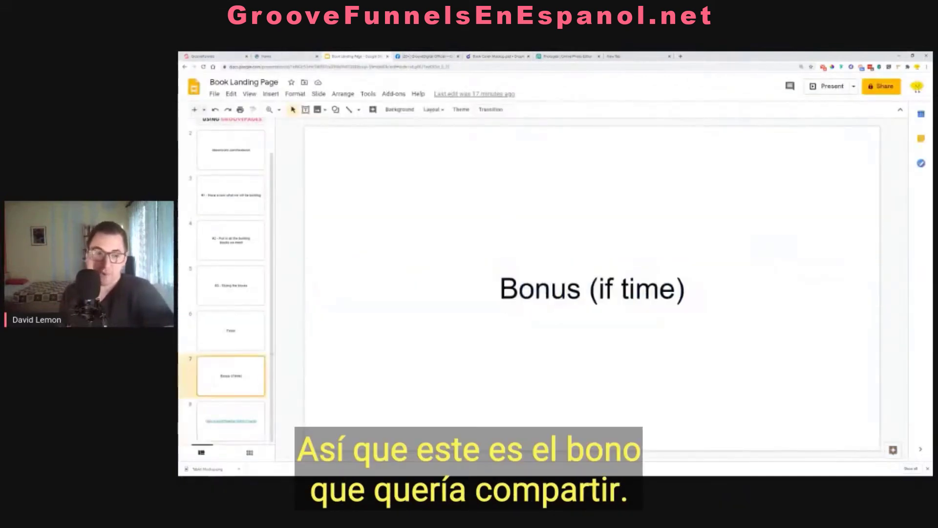
Step: Open the finished book template, the second site in My Sites, and copy its published page link from the publish settings
{"action": "left_click", "coordinate": [230, 55]}
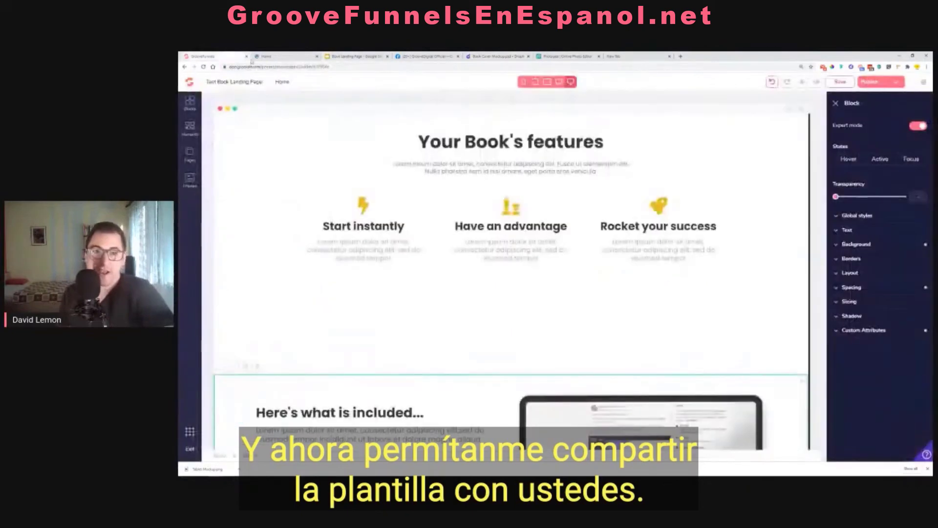
{"action": "left_click", "coordinate": [185, 67]}
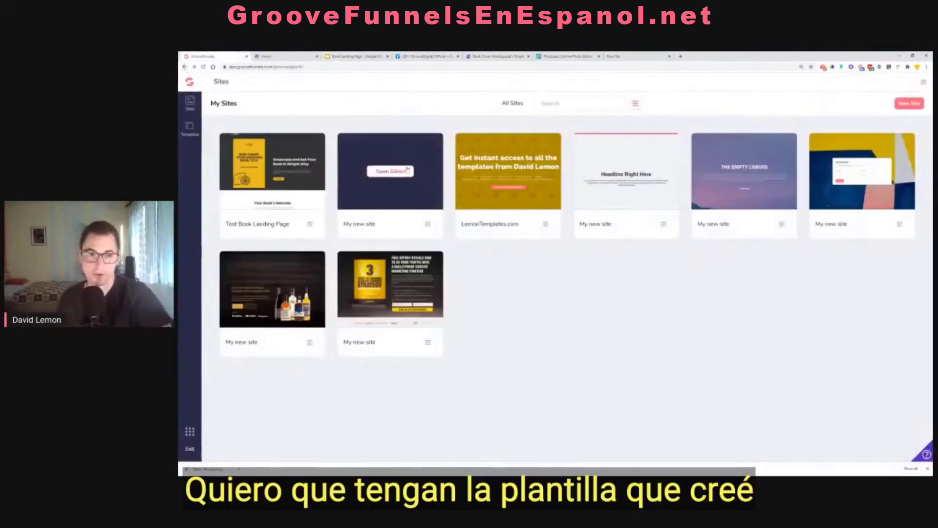
{"action": "left_click", "coordinate": [407, 170]}
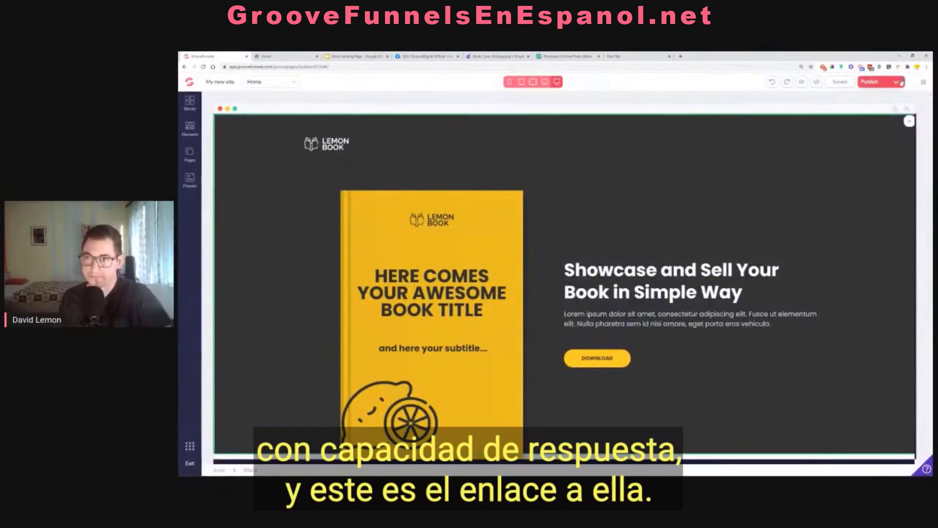
{"action": "left_click", "coordinate": [873, 82]}
{"action": "right_click", "coordinate": [846, 158]}
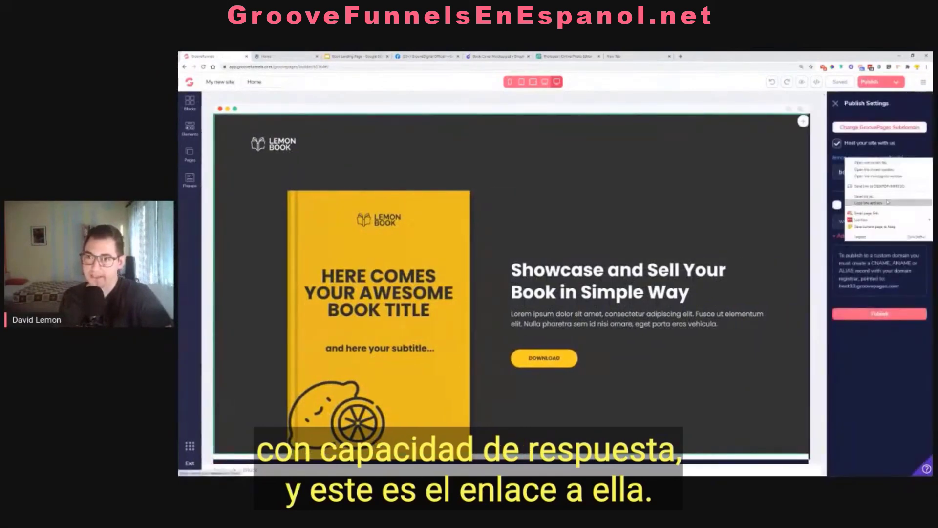
{"action": "left_click", "coordinate": [884, 203]}
Step: Switch to the GrooveDigital Official Facebook group and post the copied template link as a comment on the live video
{"action": "left_click", "coordinate": [426, 56]}
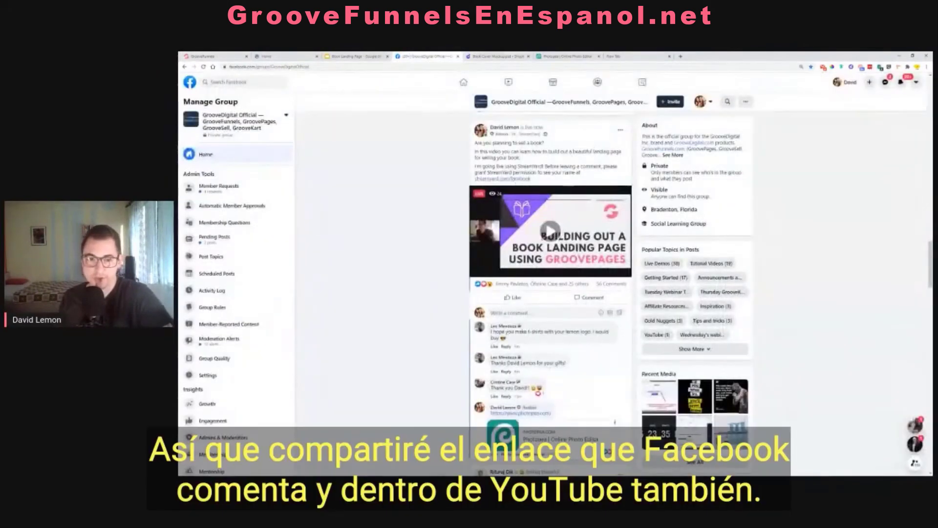
{"action": "key", "text": "ctrl+v"}
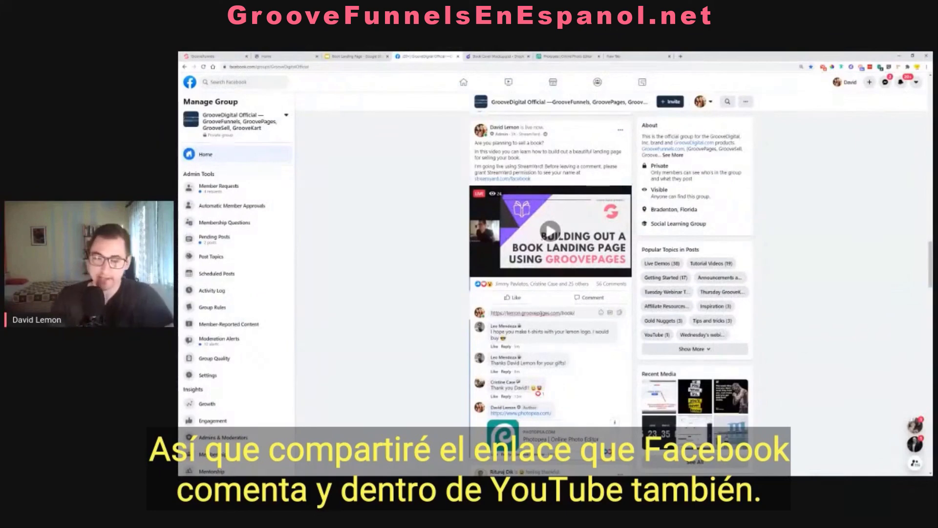
{"action": "key", "text": "Return"}
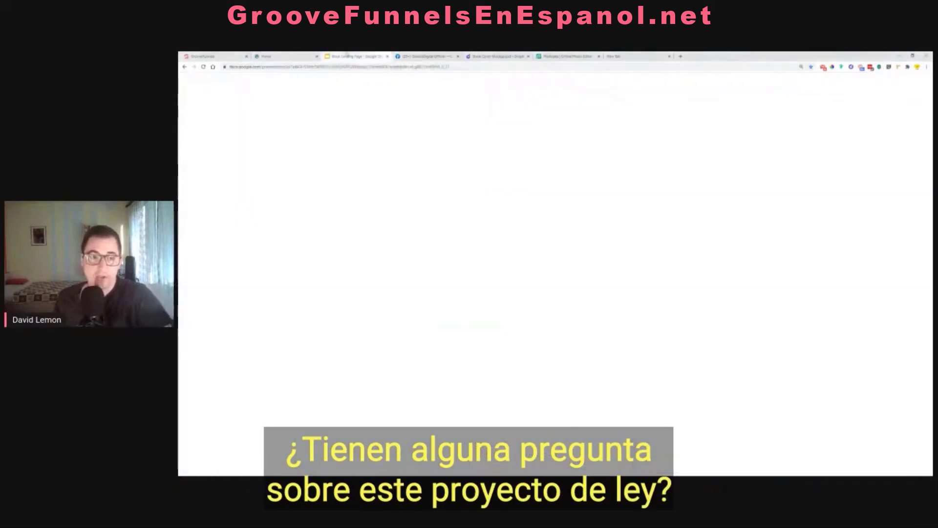
Step: Return to the finished book template in GrooveFunnels, close its publish settings, and review the page from hero section to testimonials
{"action": "left_click", "coordinate": [355, 56]}
{"action": "left_click", "coordinate": [210, 56]}
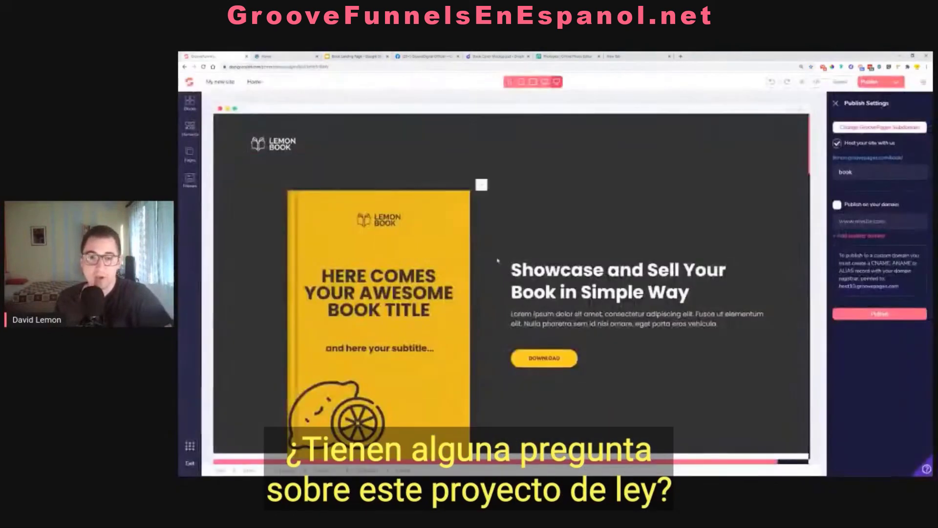
{"action": "scroll", "coordinate": [499, 262], "scroll_direction": "down", "scroll_amount": 2}
{"action": "scroll", "coordinate": [498, 262], "scroll_direction": "up", "scroll_amount": 1}
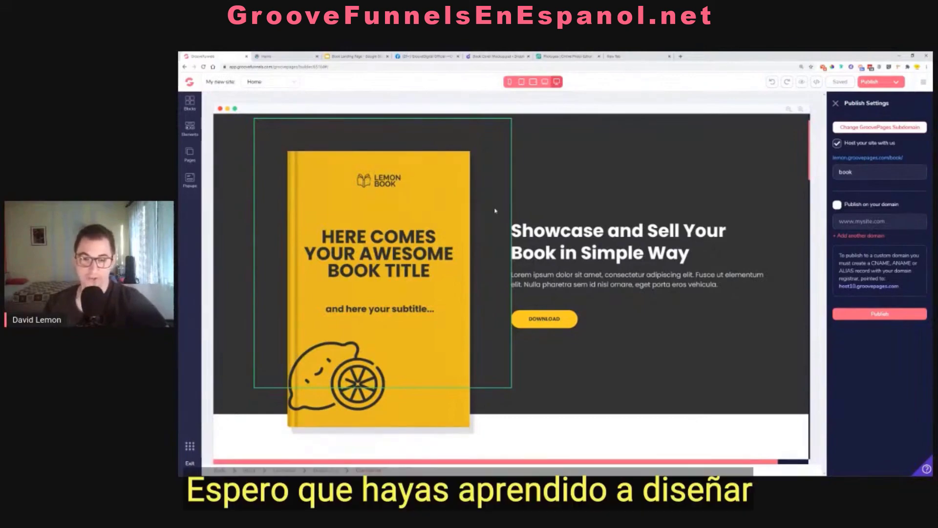
{"action": "scroll", "coordinate": [496, 221], "scroll_direction": "down", "scroll_amount": 3}
{"action": "scroll", "coordinate": [536, 280], "scroll_direction": "up", "scroll_amount": 2}
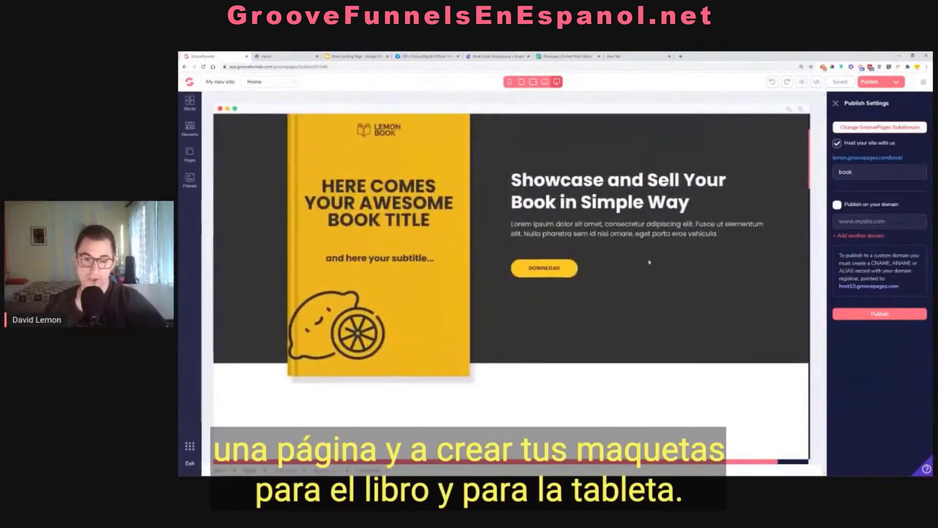
{"action": "scroll", "coordinate": [649, 261], "scroll_direction": "down", "scroll_amount": 5}
{"action": "scroll", "coordinate": [649, 262], "scroll_direction": "down", "scroll_amount": 5}
{"action": "scroll", "coordinate": [606, 277], "scroll_direction": "down", "scroll_amount": 3}
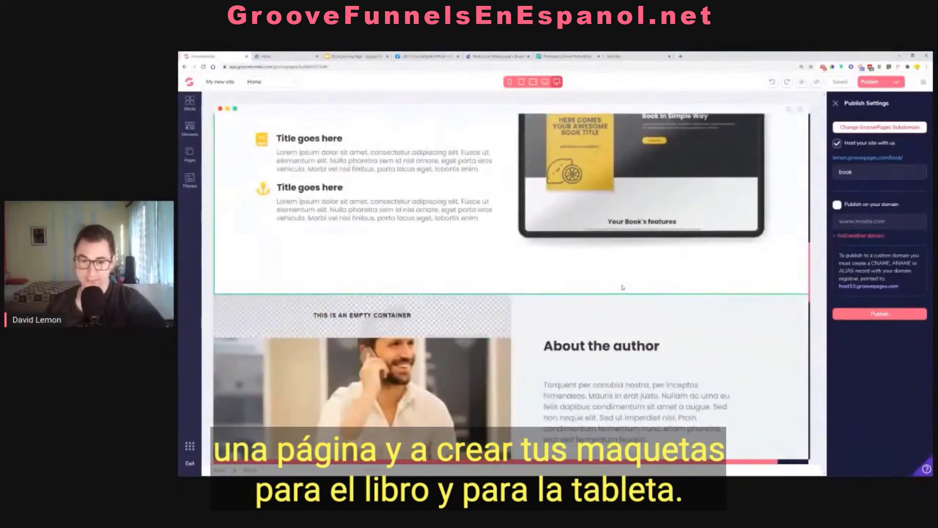
{"action": "scroll", "coordinate": [622, 287], "scroll_direction": "down", "scroll_amount": 6}
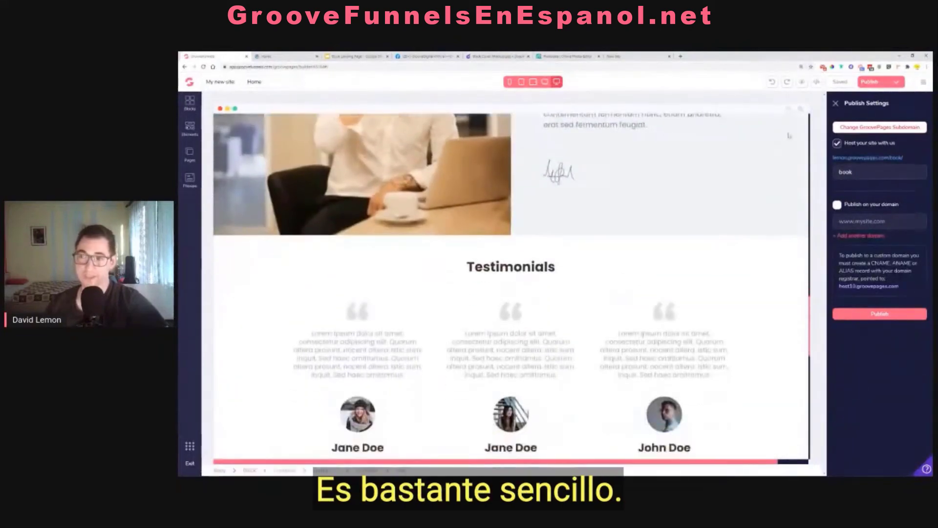
{"action": "left_click", "coordinate": [836, 103]}
{"action": "scroll", "coordinate": [766, 277], "scroll_direction": "up", "scroll_amount": 8}
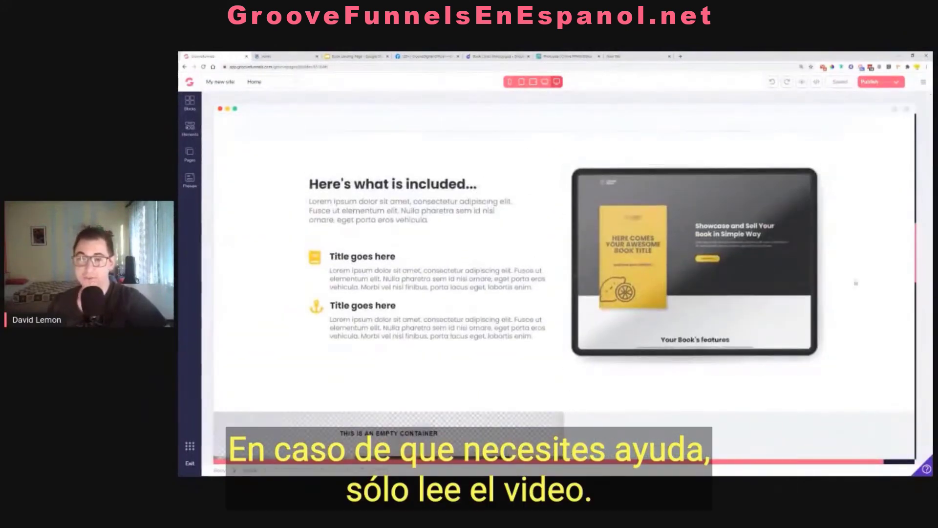
{"action": "scroll", "coordinate": [830, 302], "scroll_direction": "up", "scroll_amount": 3}
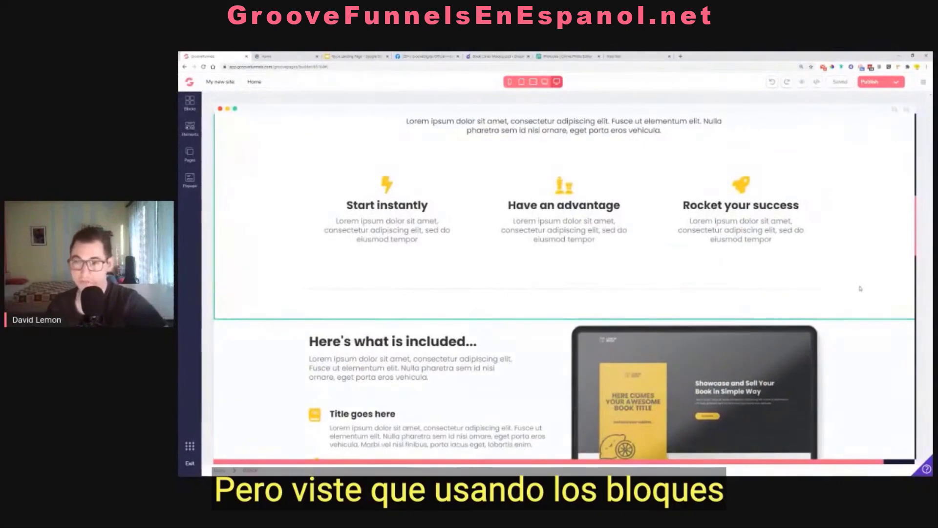
{"action": "scroll", "coordinate": [859, 289], "scroll_direction": "up", "scroll_amount": 6}
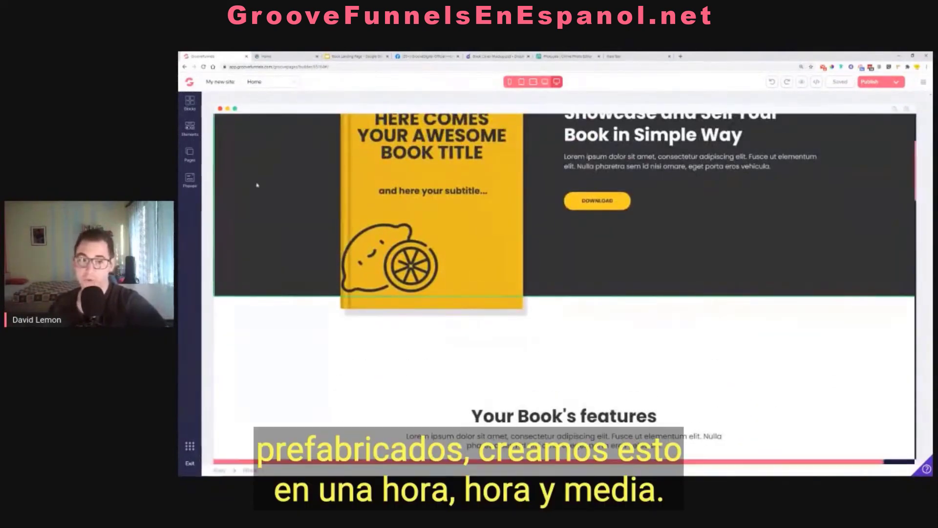
{"action": "scroll", "coordinate": [712, 291], "scroll_direction": "up", "scroll_amount": 3}
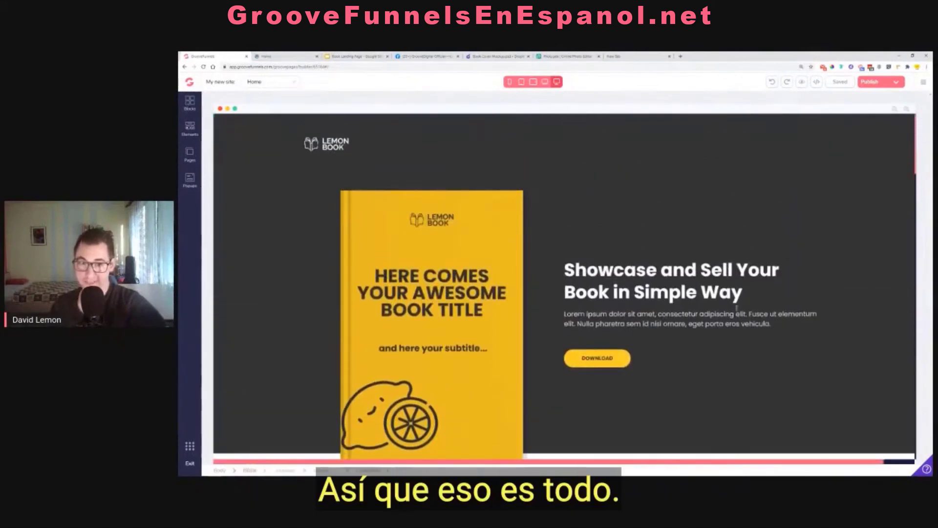